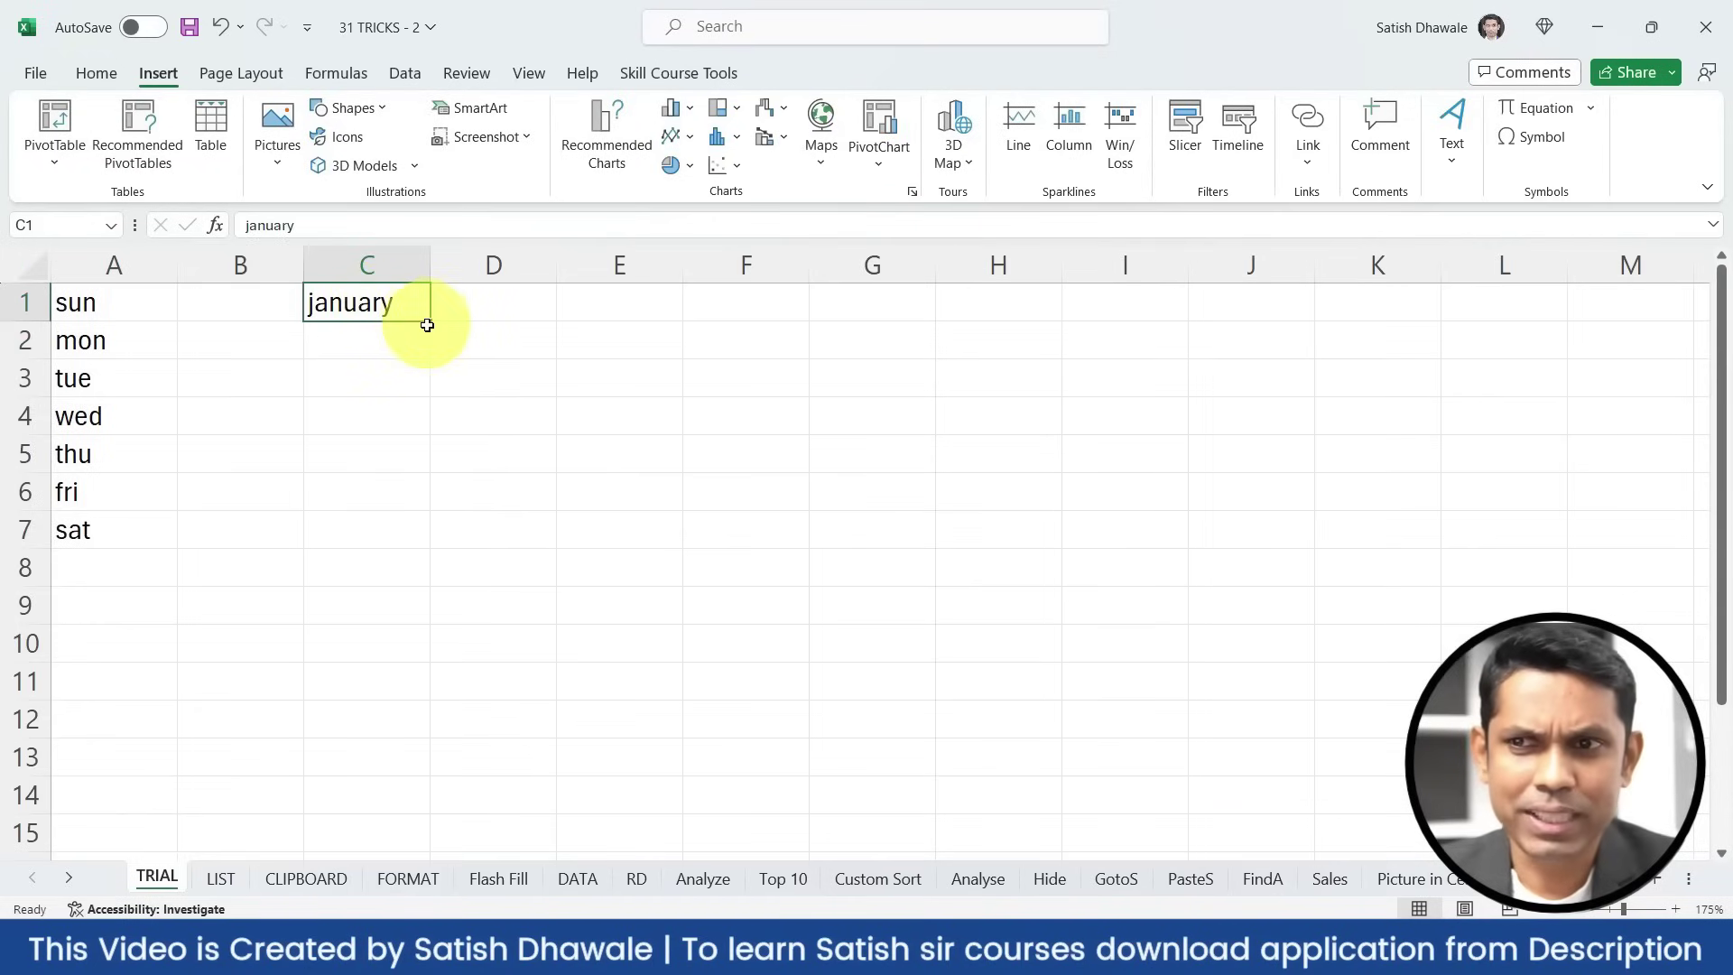
Fill the month series down column C from january in C1
{"action": "left_click", "coordinate": [428, 324]}
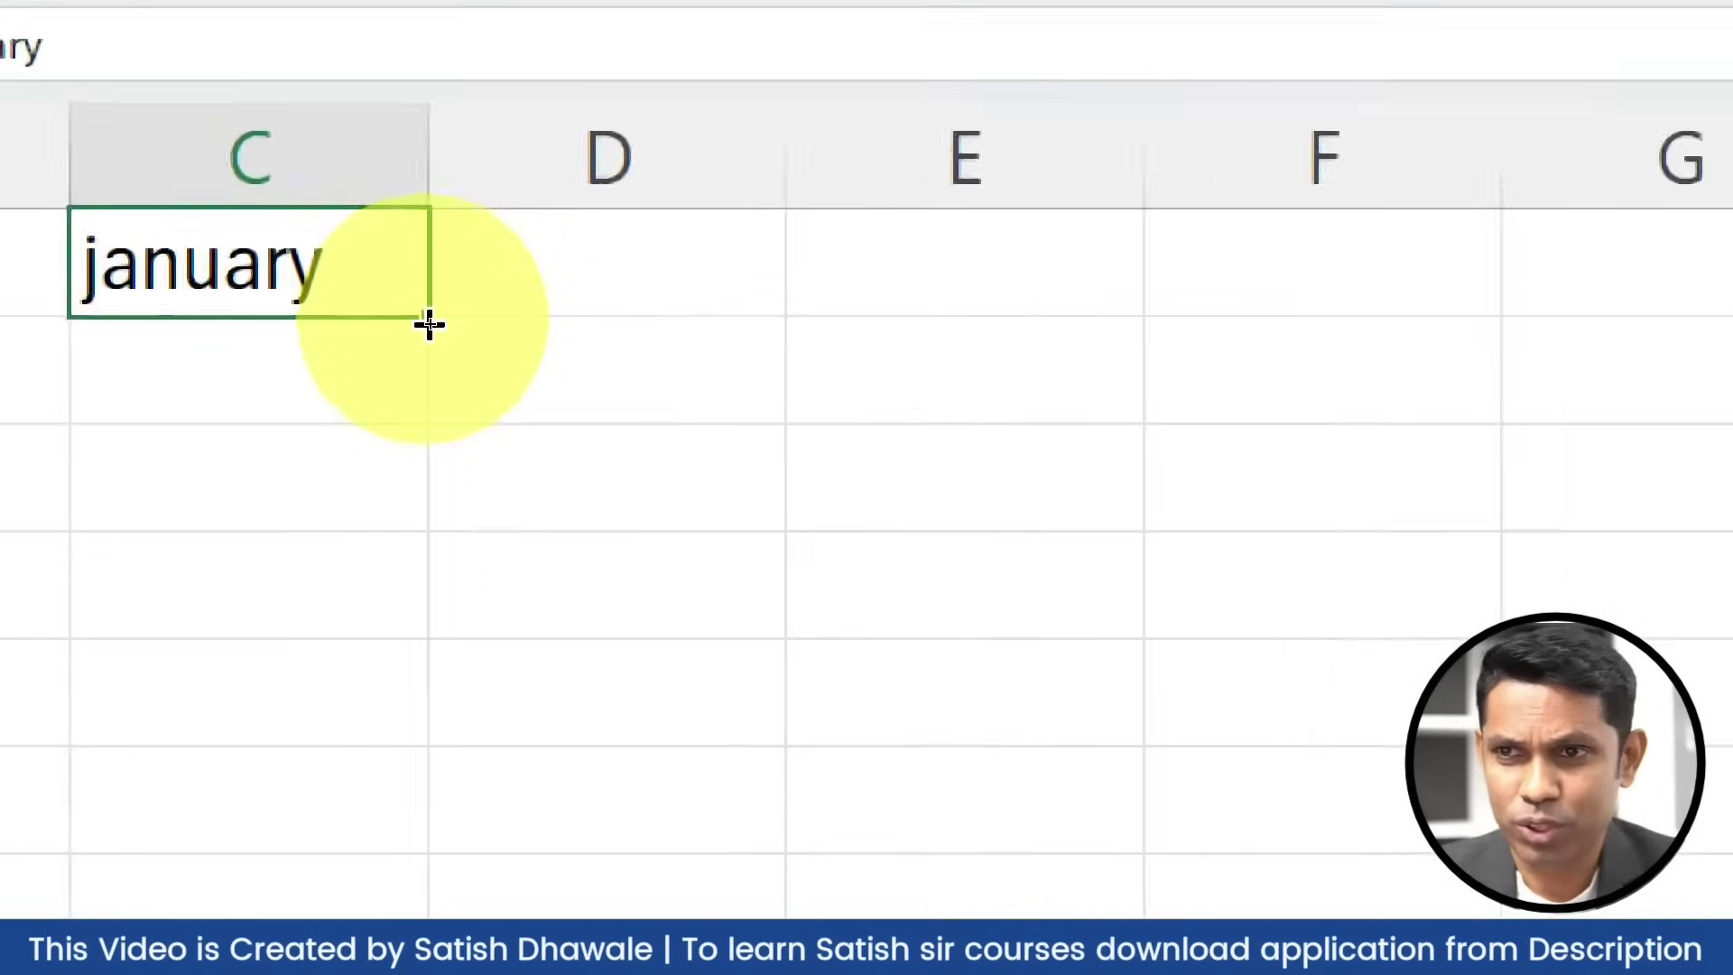
{"action": "left_click_drag", "start_coordinate": [426, 322], "coordinate": [476, 965]}
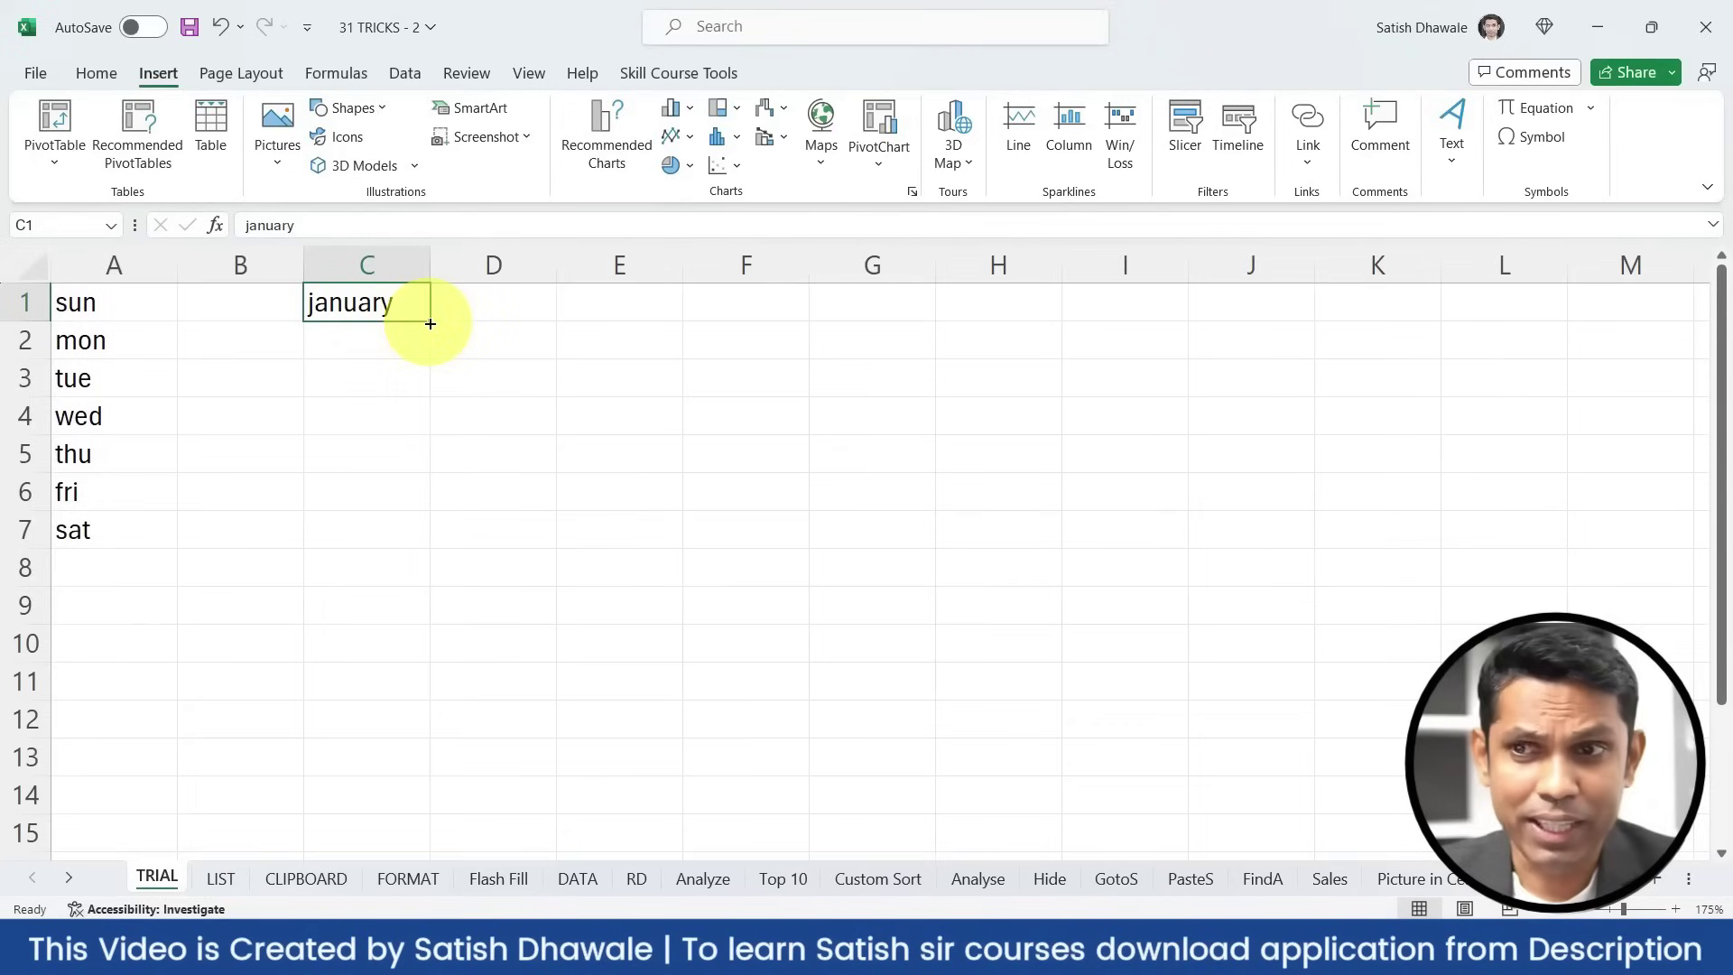
{"action": "left_click_drag", "start_coordinate": [456, 641], "coordinate": [449, 736]}
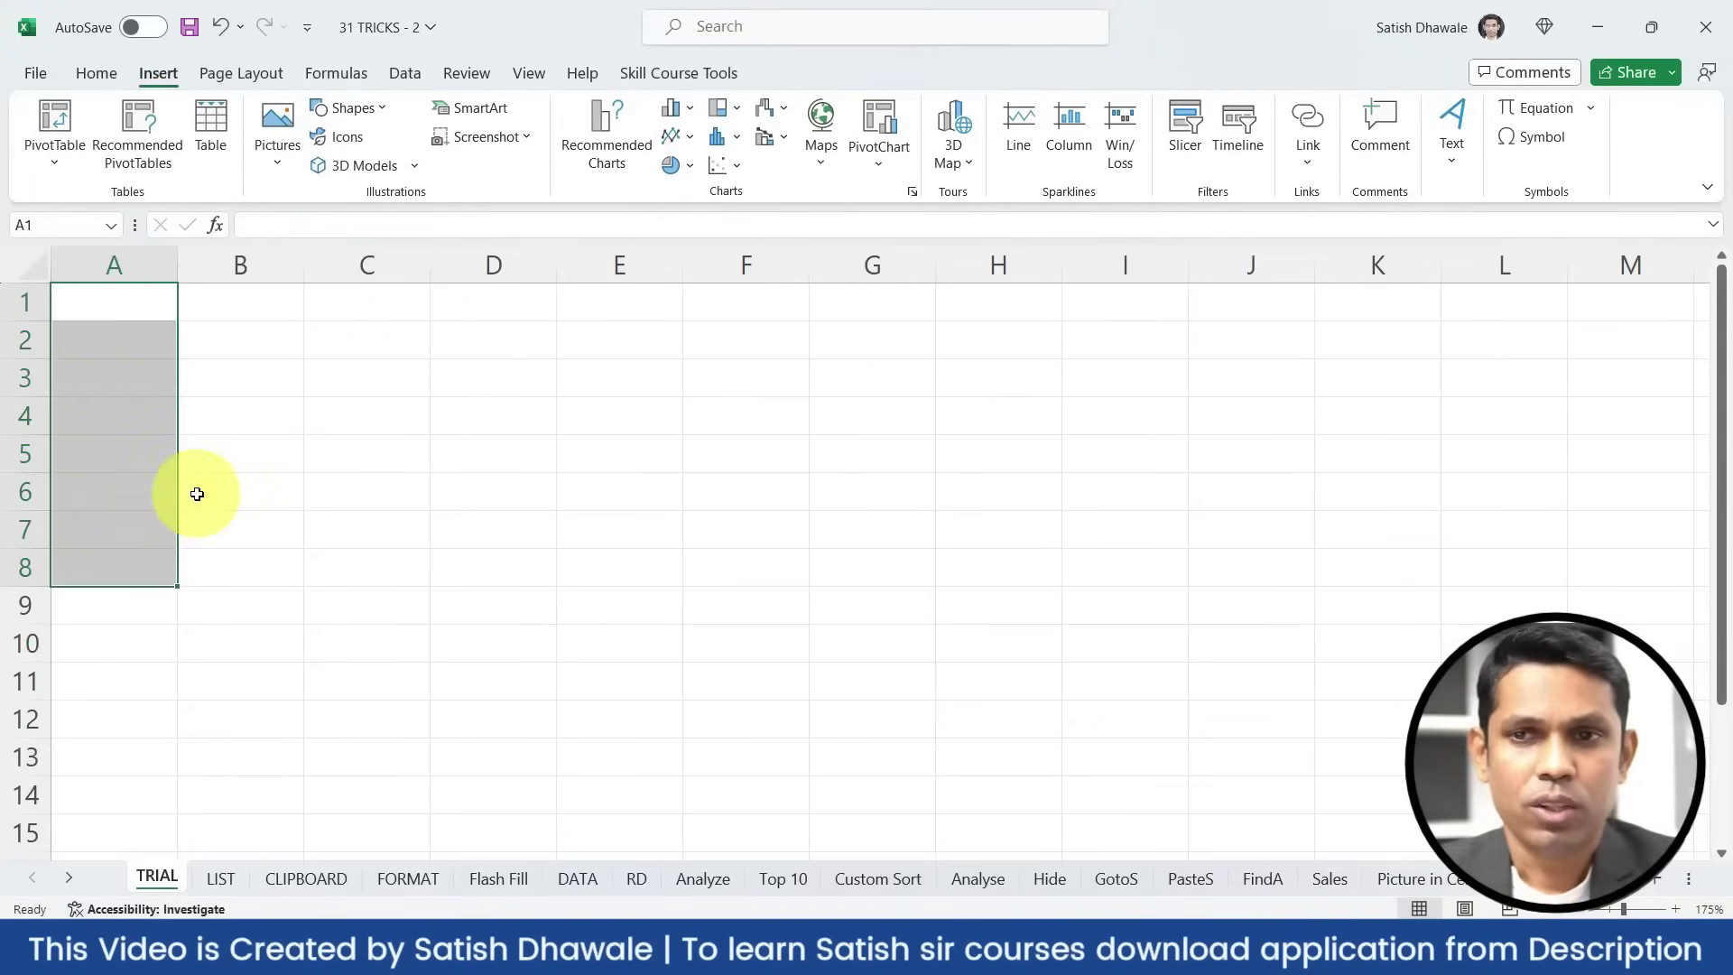
{"action": "left_click", "coordinate": [238, 474]}
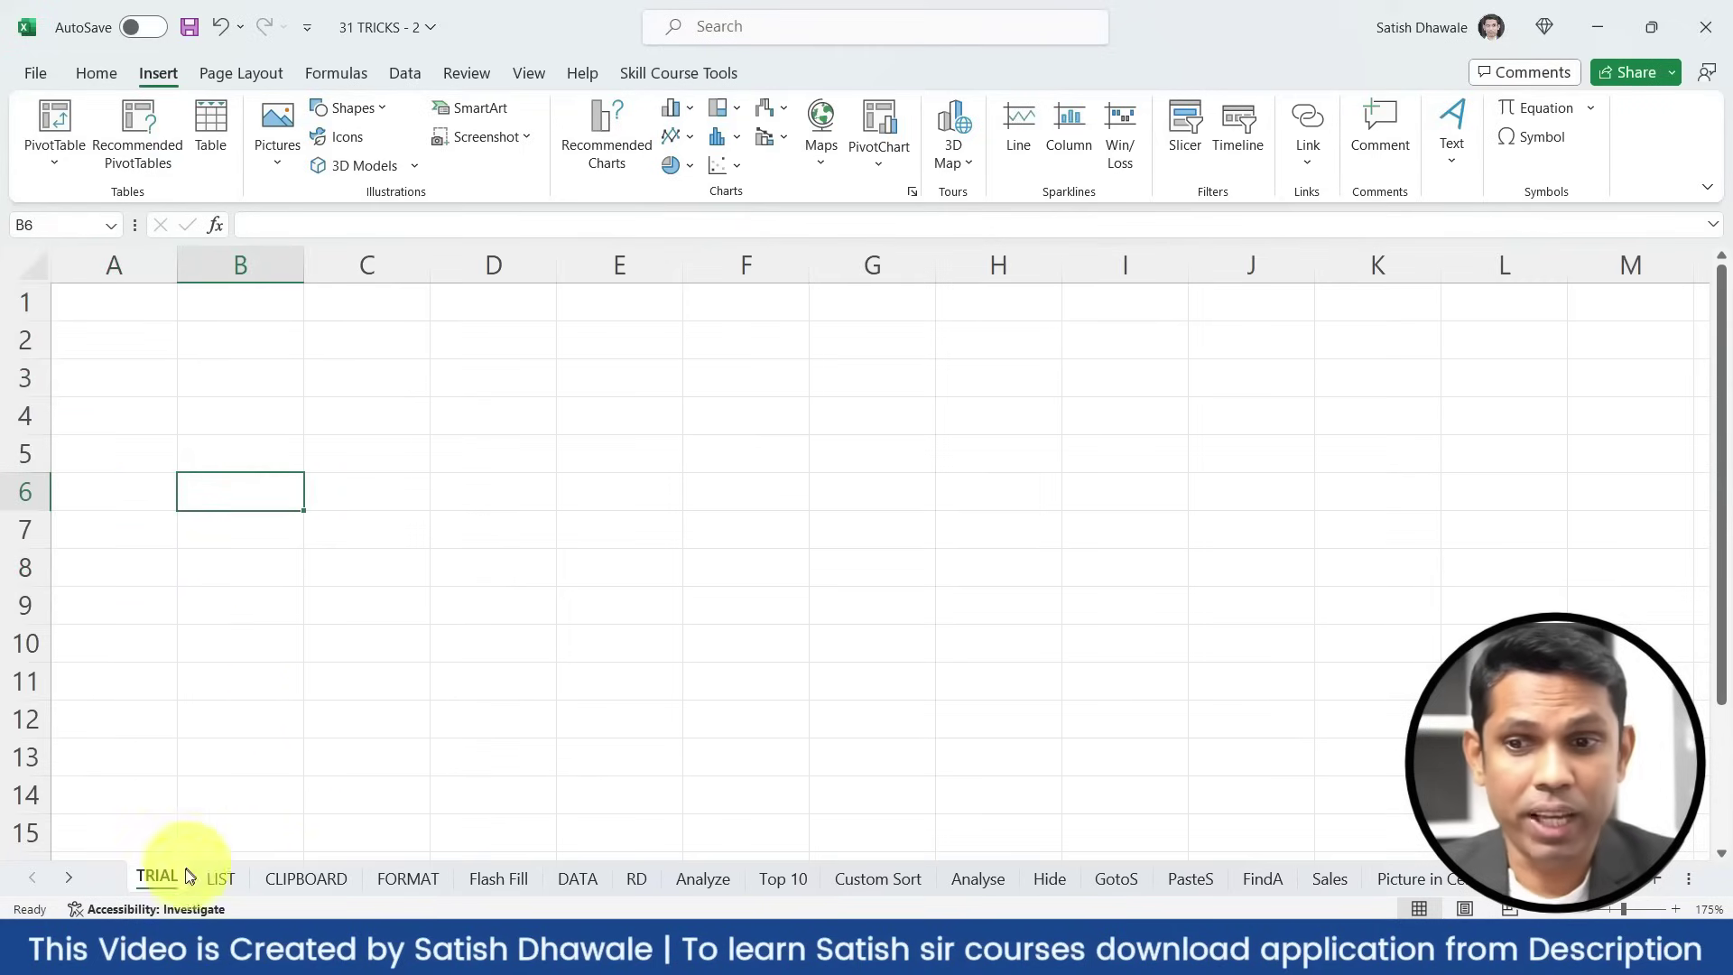
Switch to the LIST sheet and look through the stock items in column A
{"action": "left_click", "coordinate": [217, 880]}
{"action": "left_click_drag", "start_coordinate": [174, 332], "coordinate": [174, 831]}
{"action": "scroll", "coordinate": [201, 658], "scroll_direction": "down", "scroll_amount": 2}
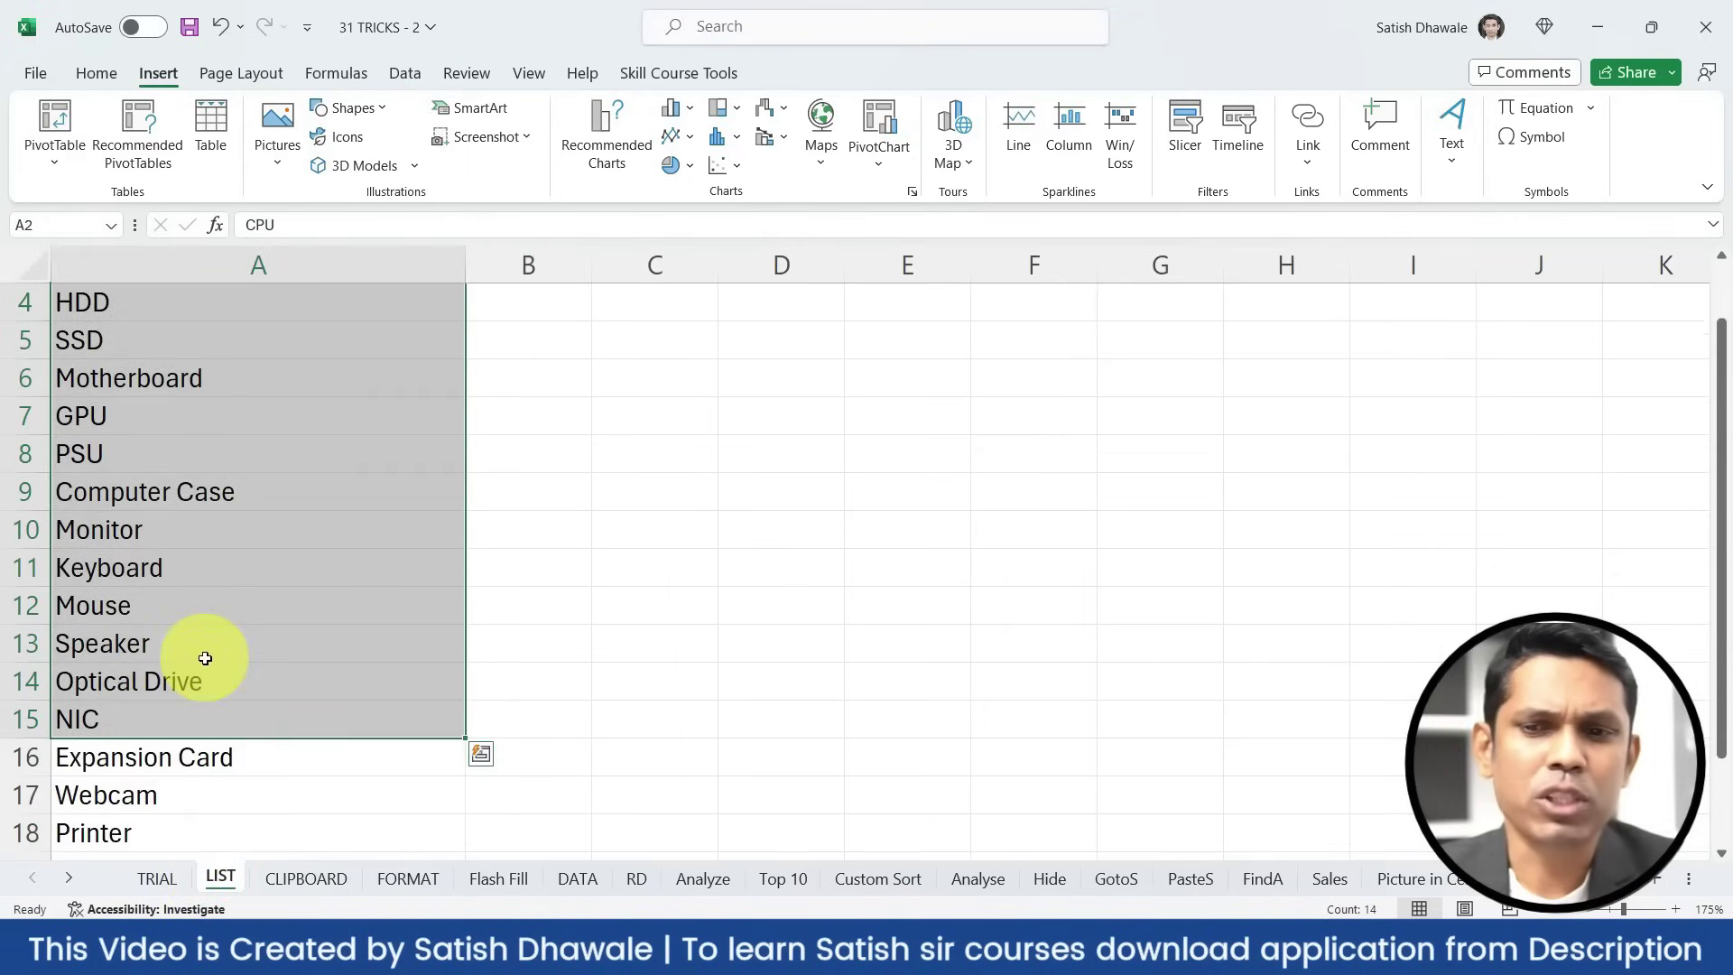
{"action": "scroll", "coordinate": [205, 658], "scroll_direction": "up", "scroll_amount": 2}
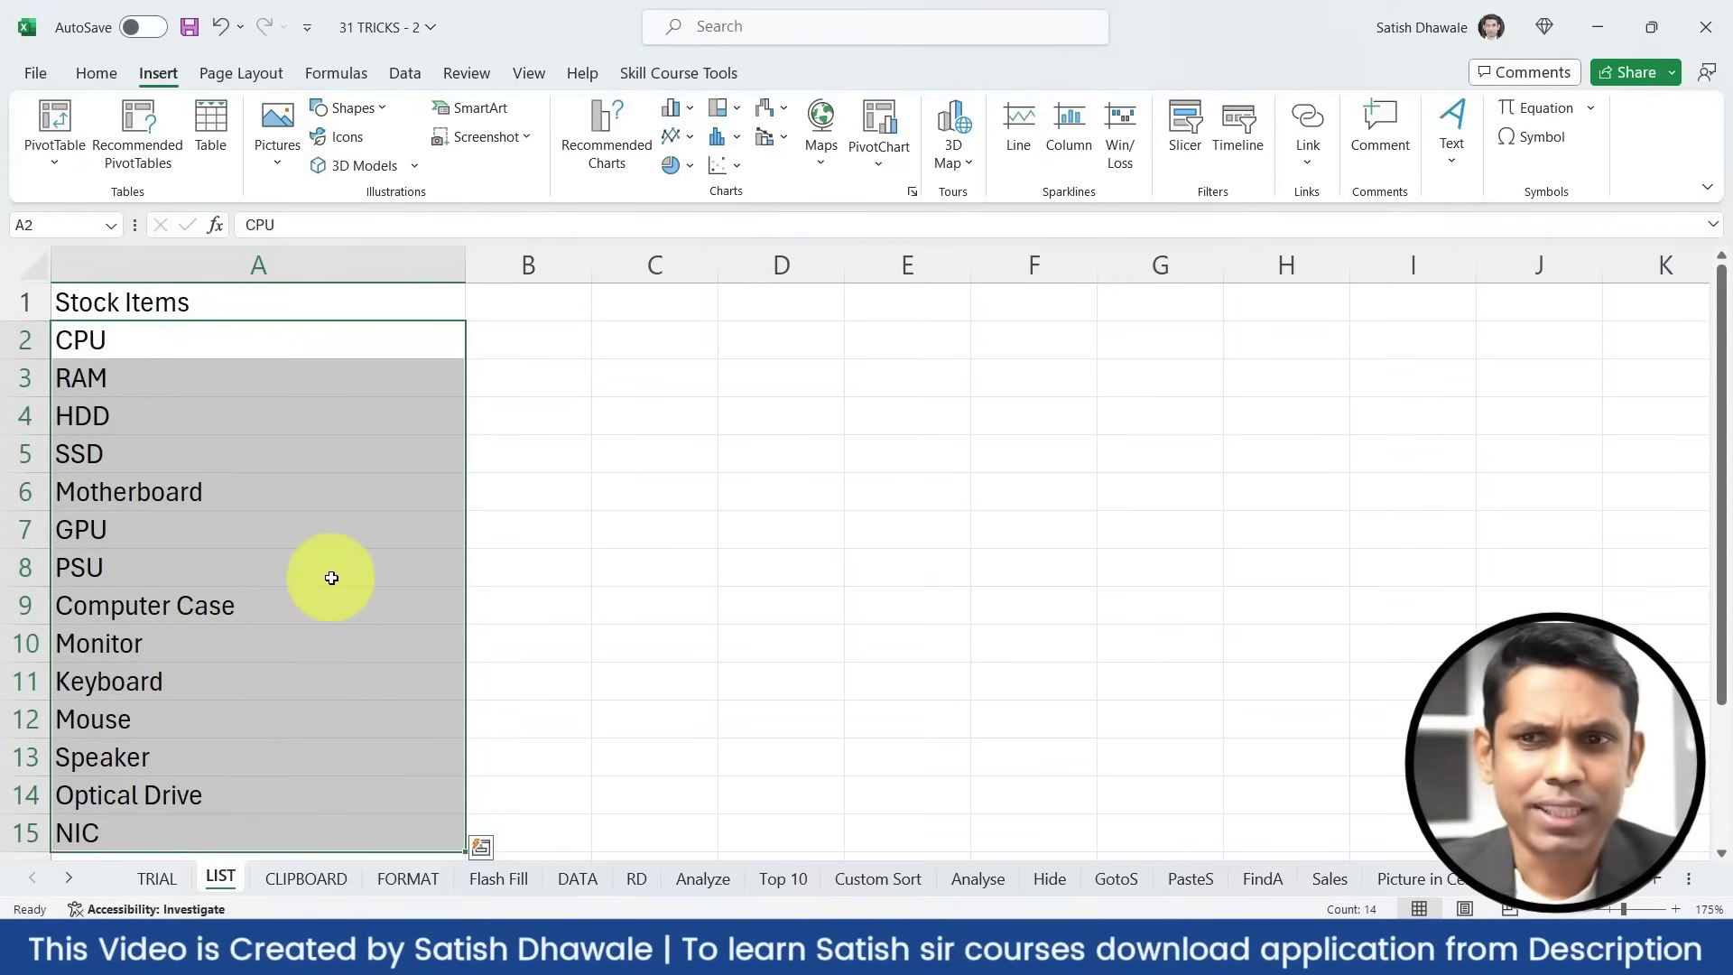
{"action": "scroll", "coordinate": [332, 578], "scroll_direction": "down", "scroll_amount": 2}
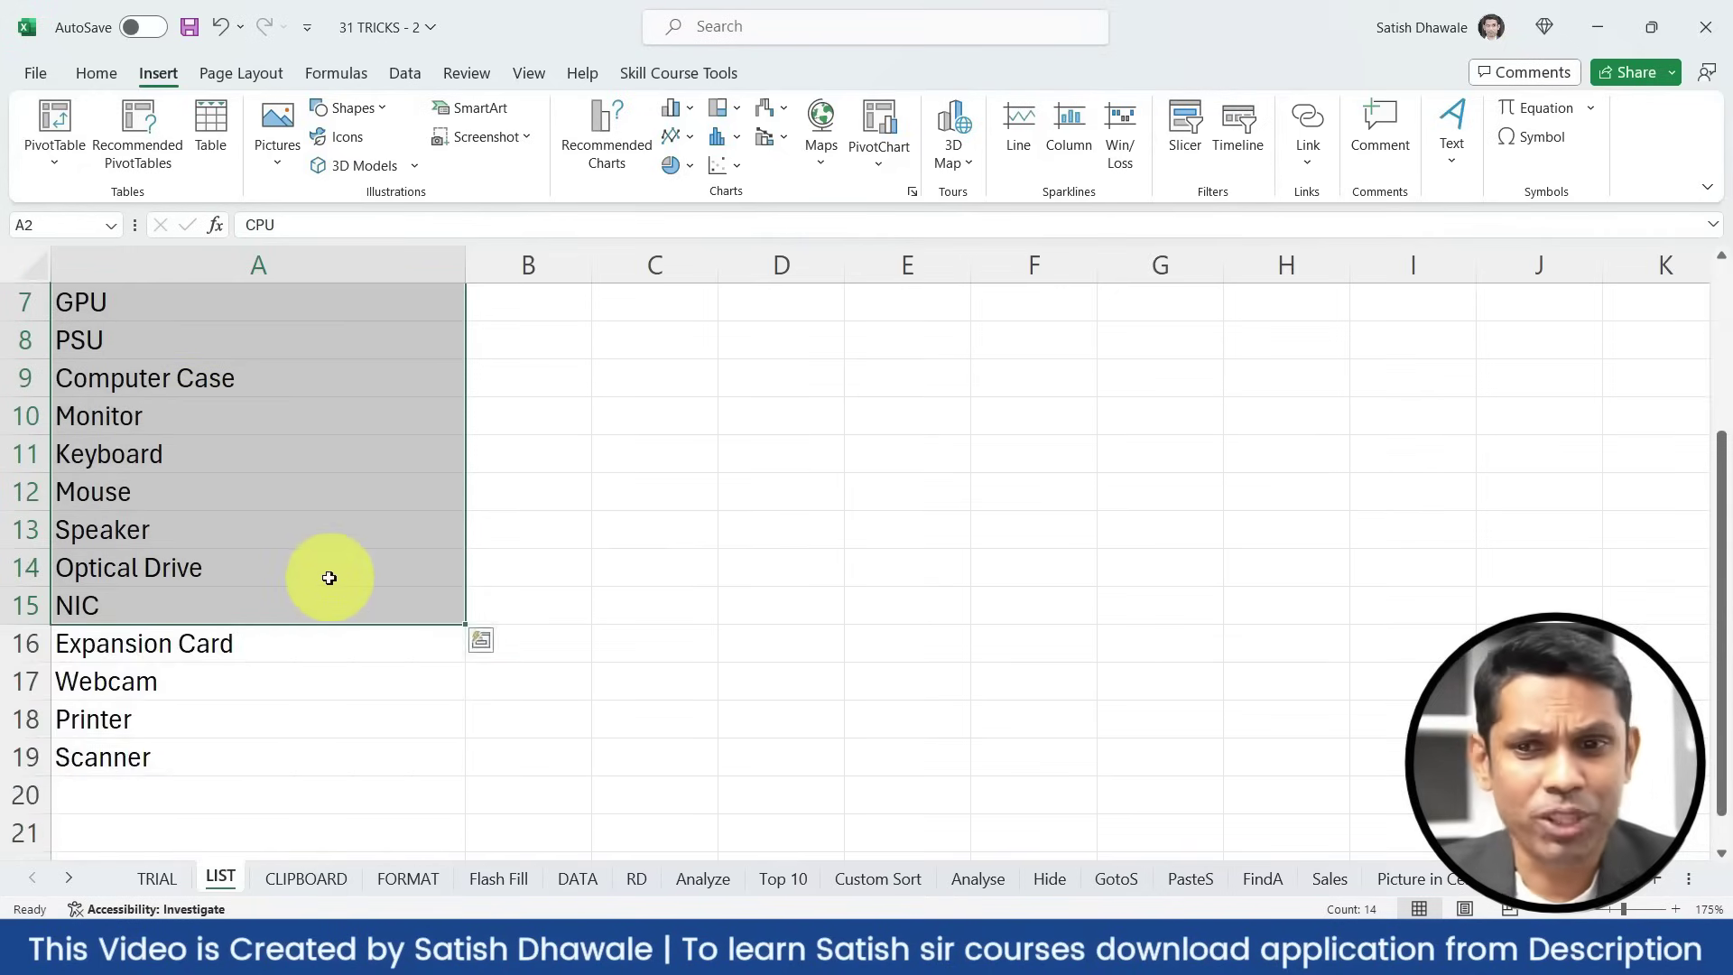
{"action": "scroll", "coordinate": [330, 578], "scroll_direction": "up", "scroll_amount": 2}
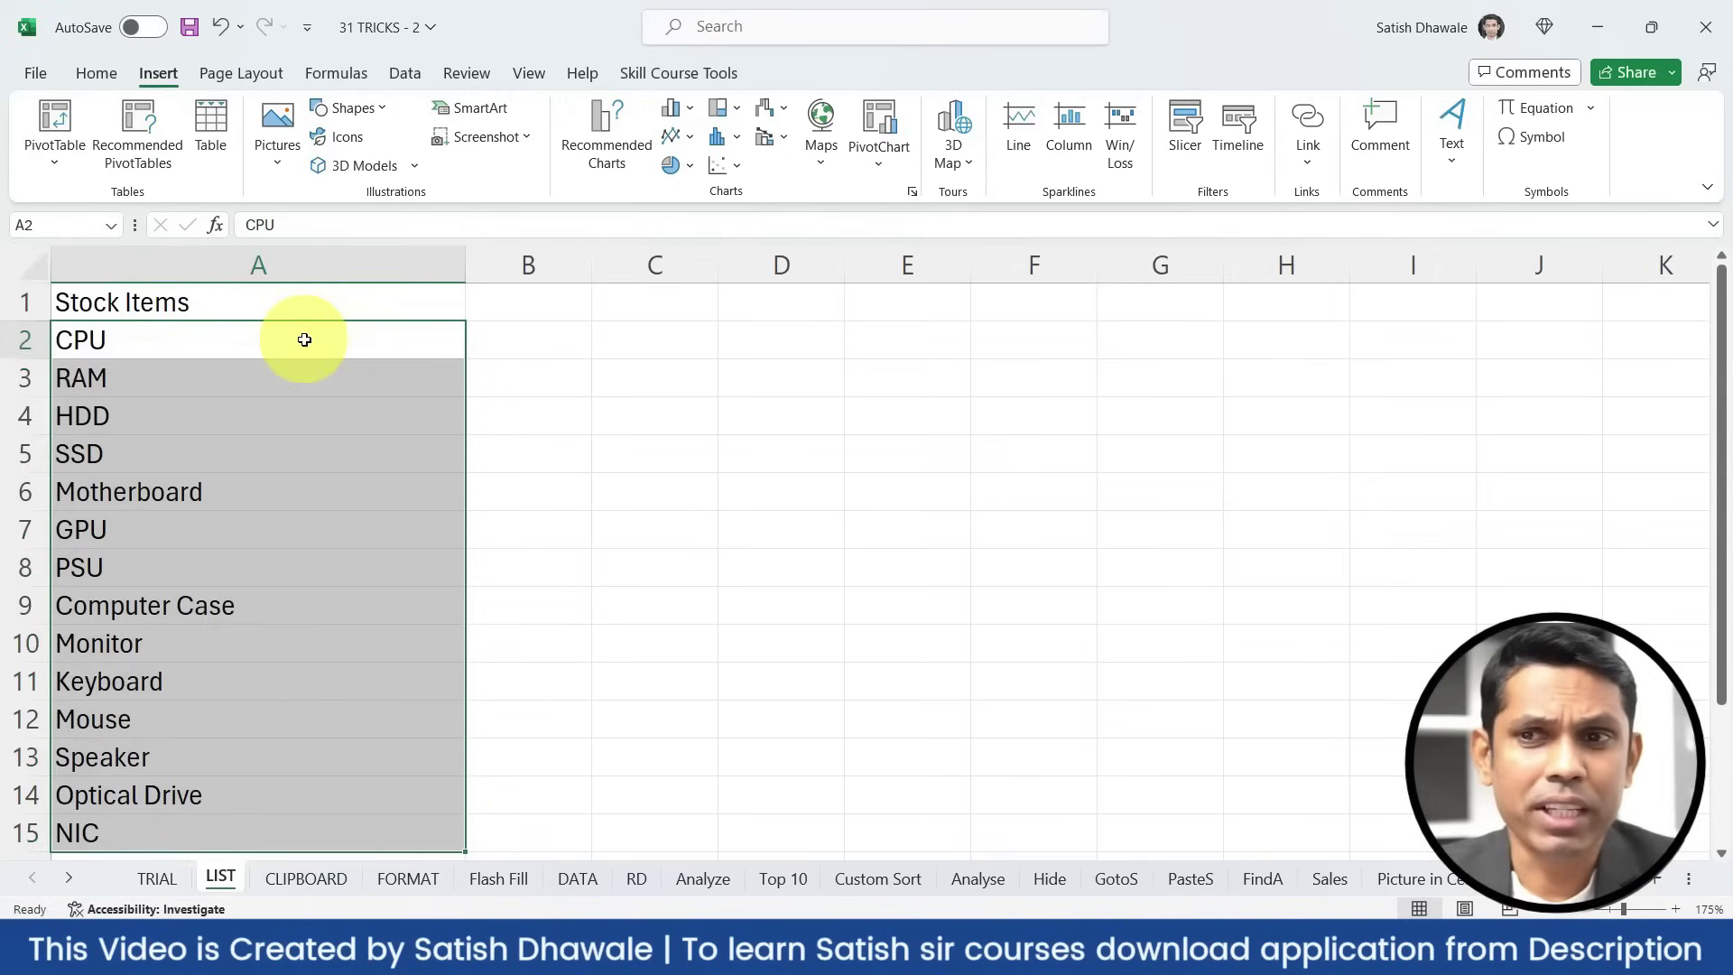
{"action": "left_click", "coordinate": [304, 339]}
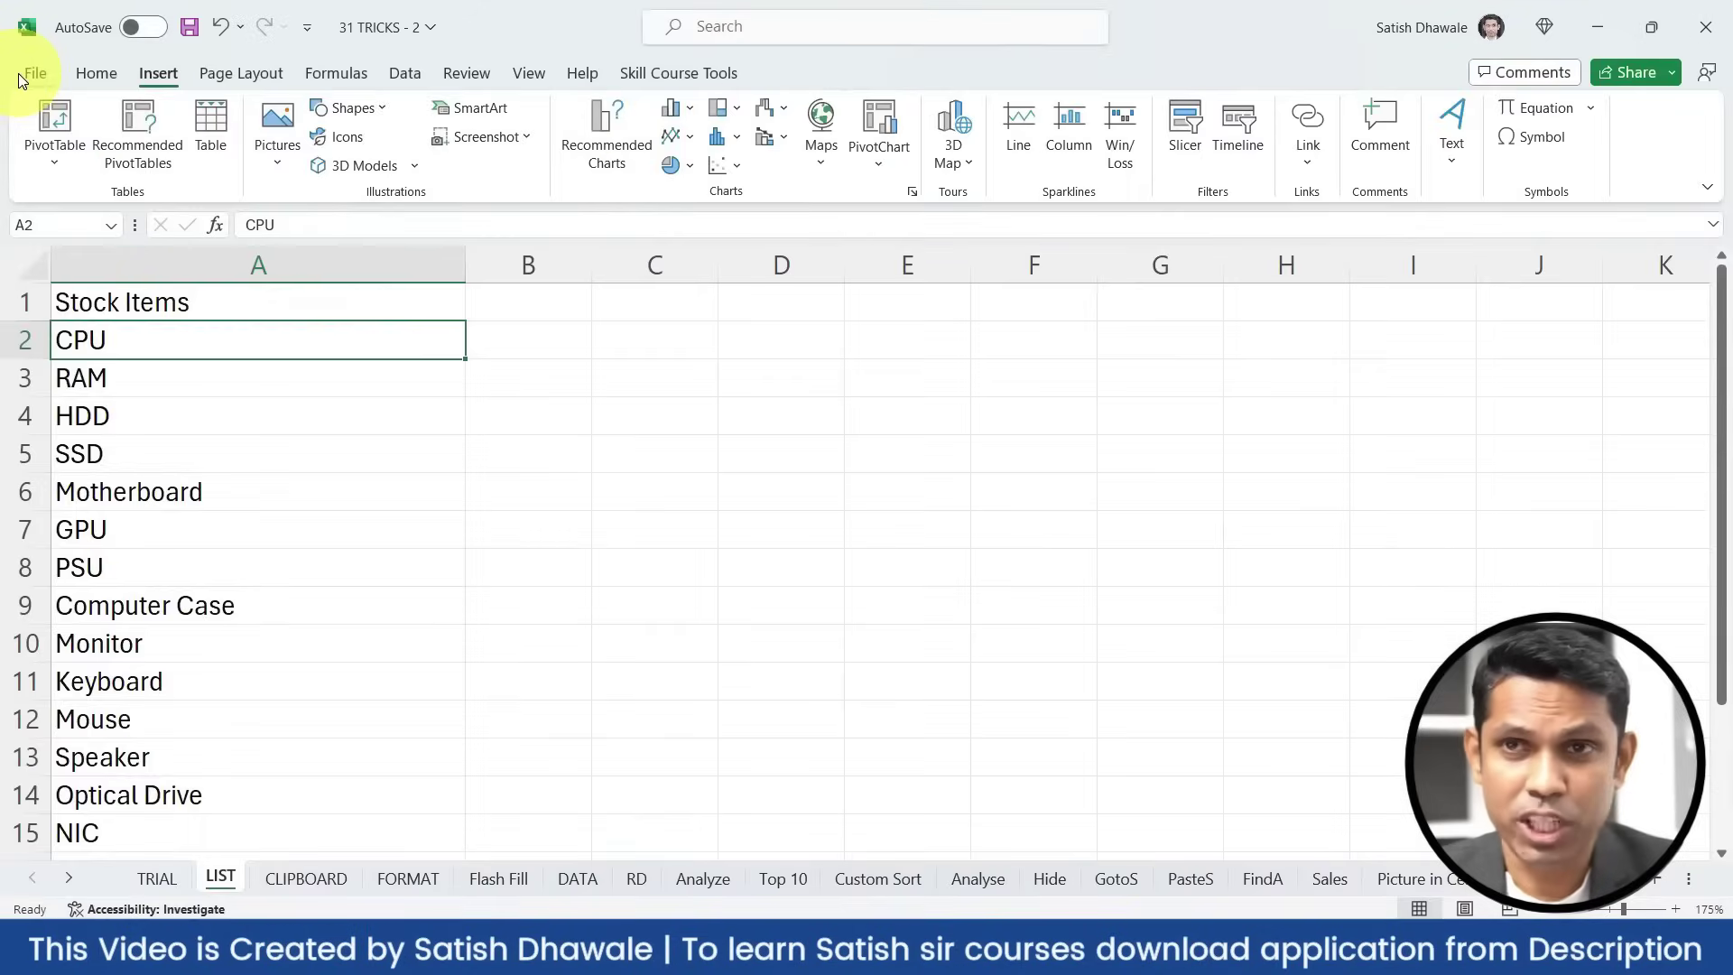
Open the Custom Lists editor from the advanced Excel options
{"action": "left_click", "coordinate": [18, 74]}
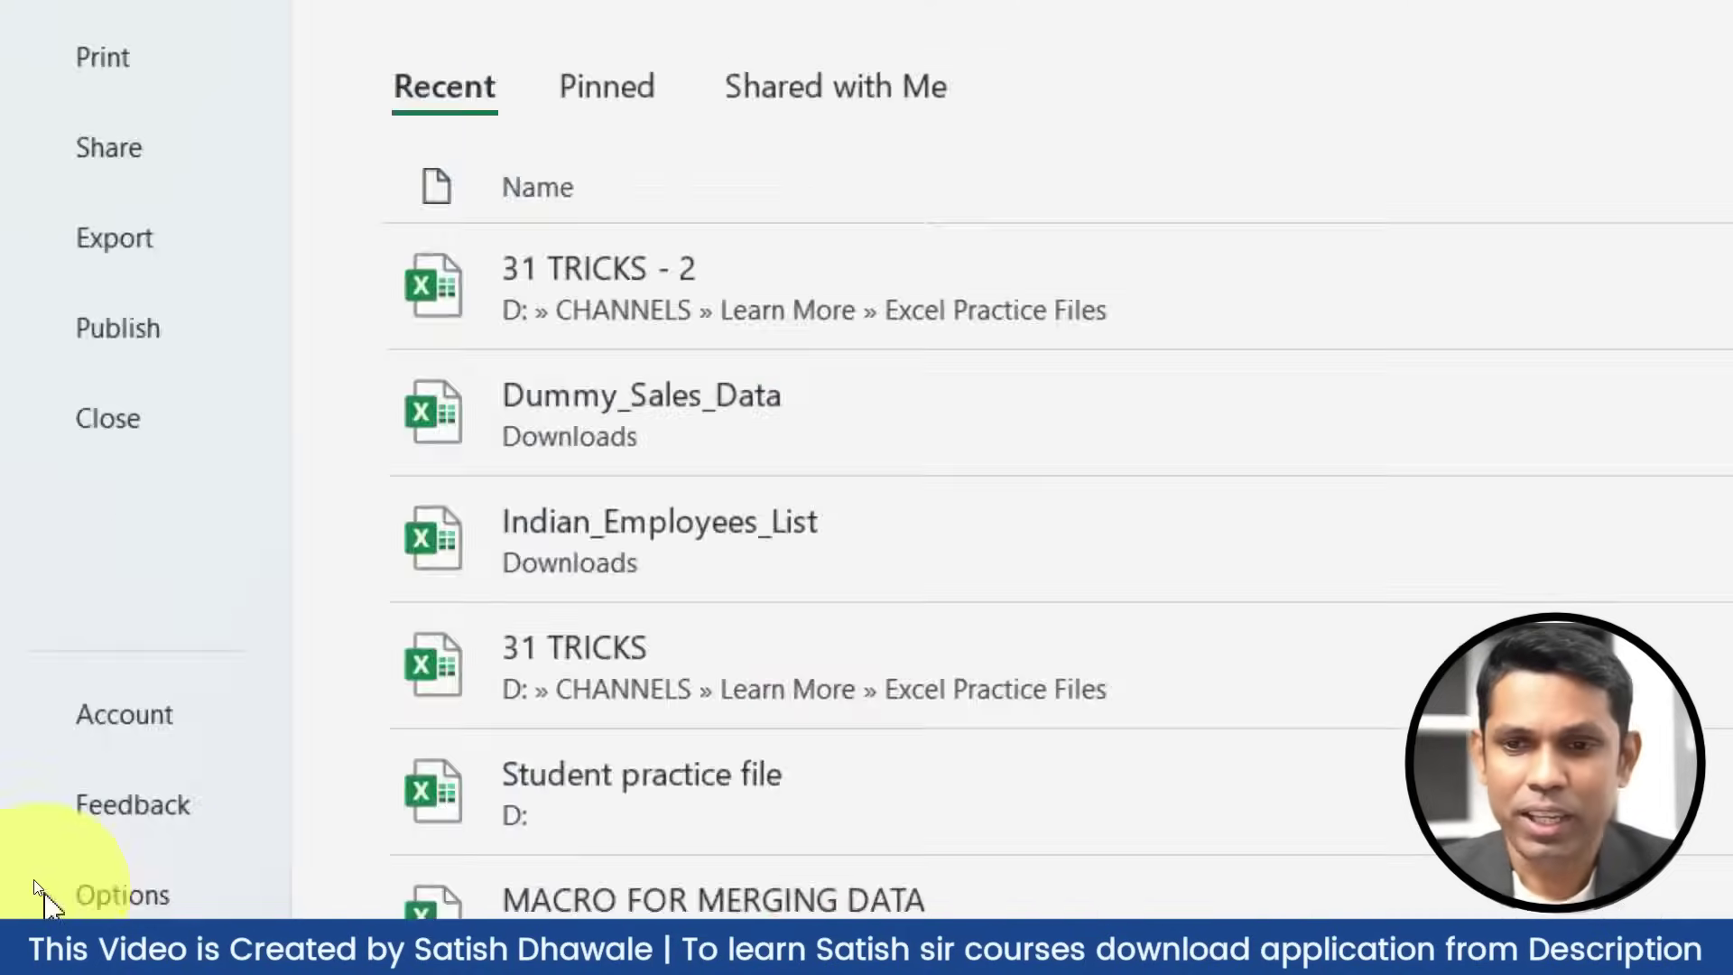
{"action": "left_click", "coordinate": [72, 881]}
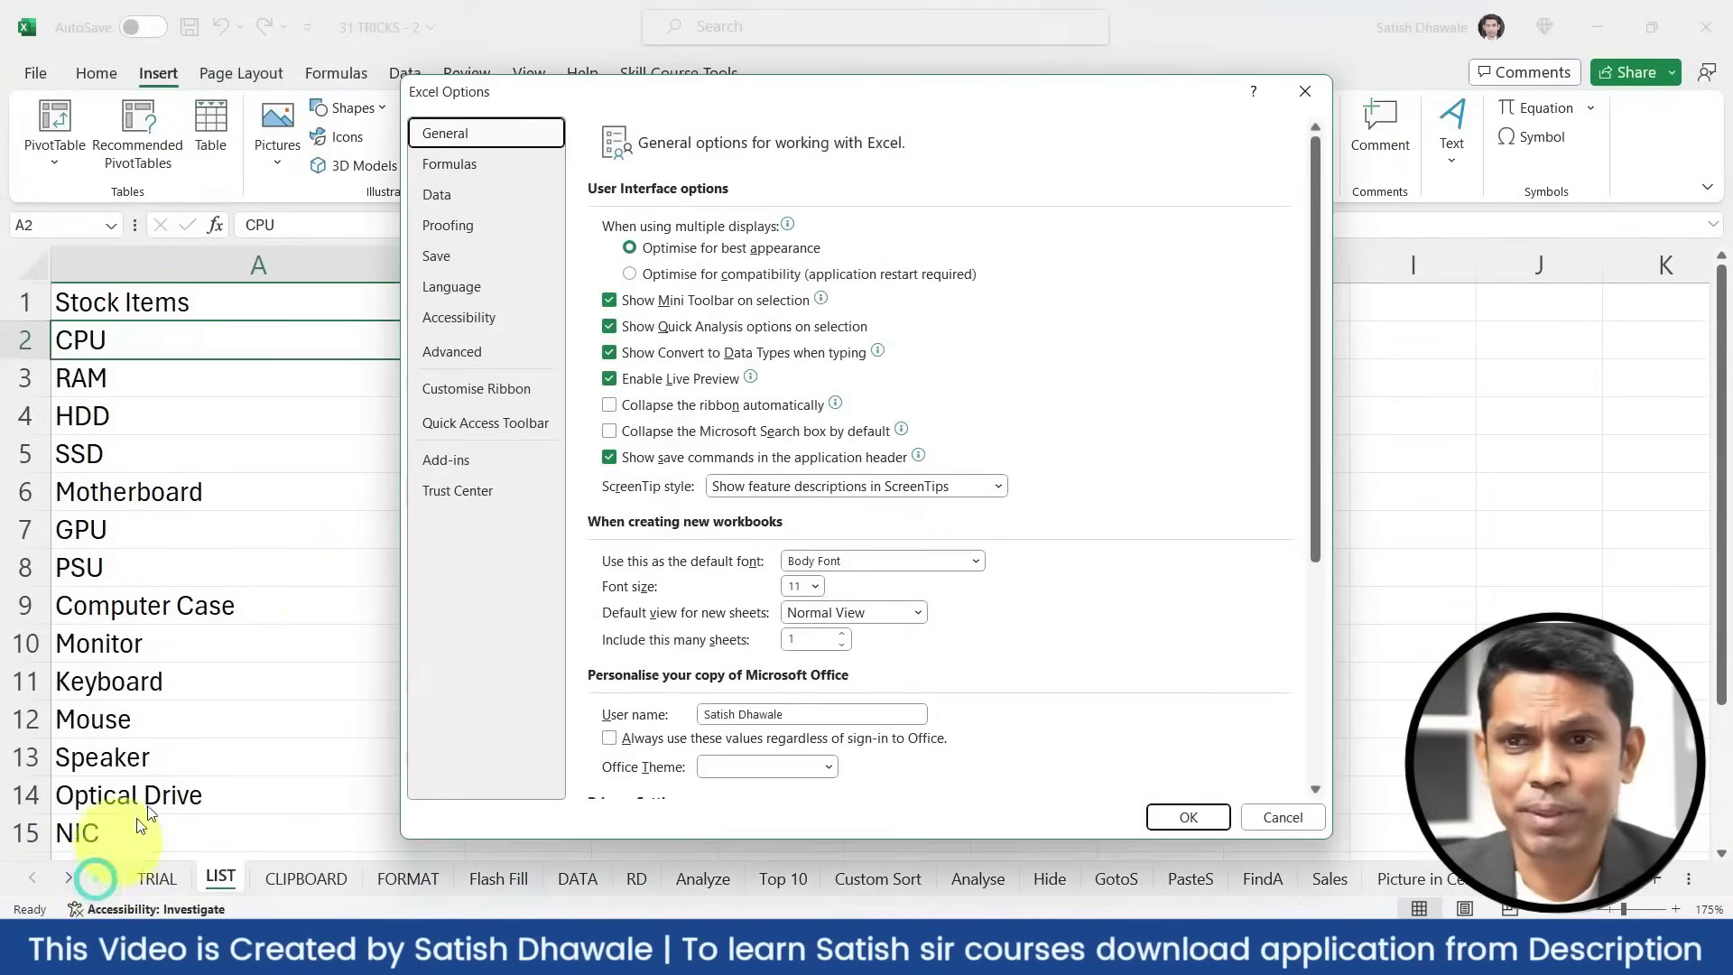
{"action": "left_click", "coordinate": [480, 354]}
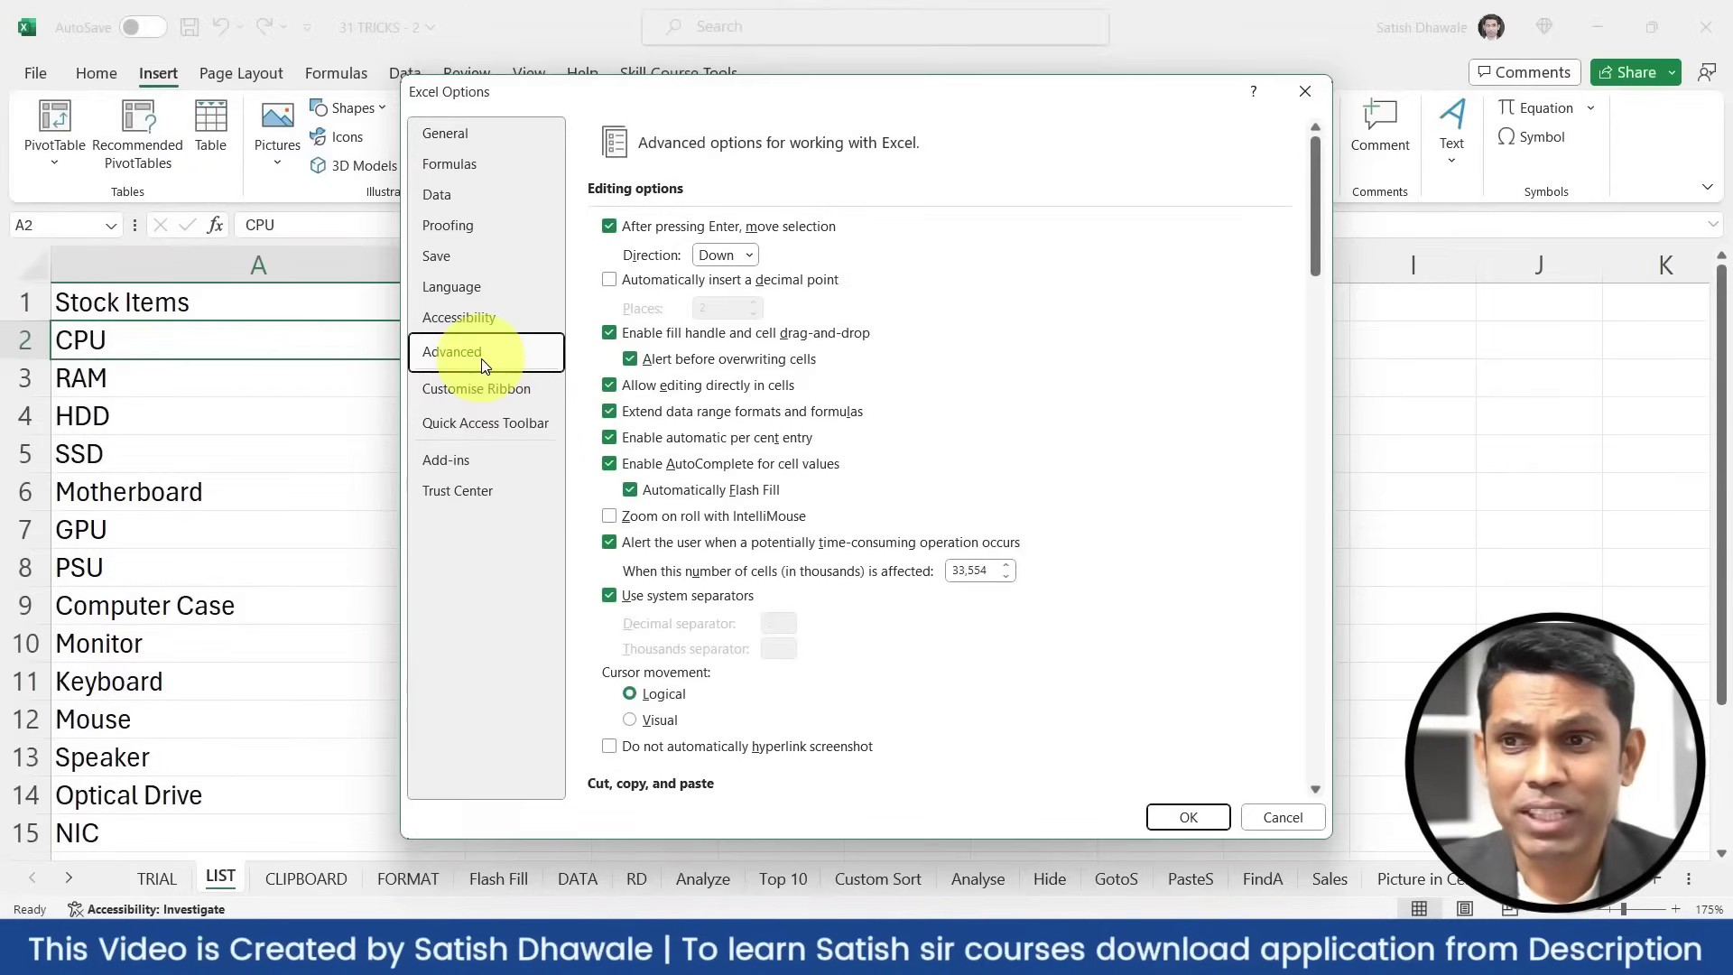
{"action": "scroll", "coordinate": [948, 406], "scroll_direction": "down", "scroll_amount": 15}
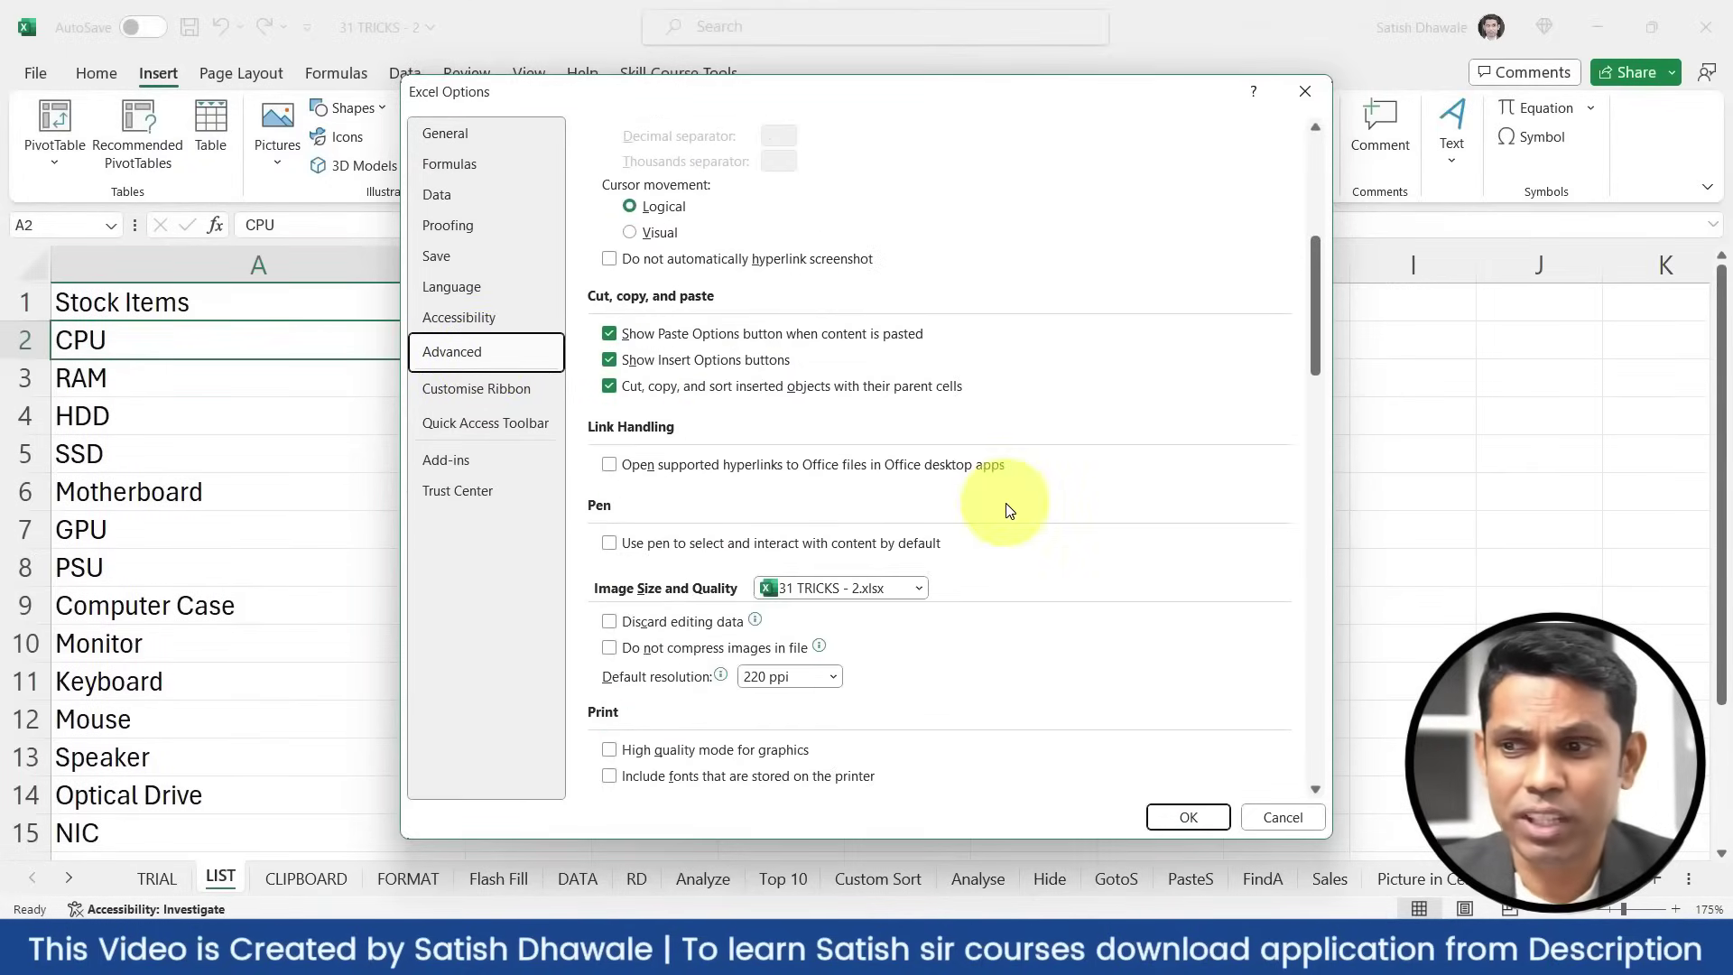
{"action": "scroll", "coordinate": [1000, 587], "scroll_direction": "down", "scroll_amount": 20}
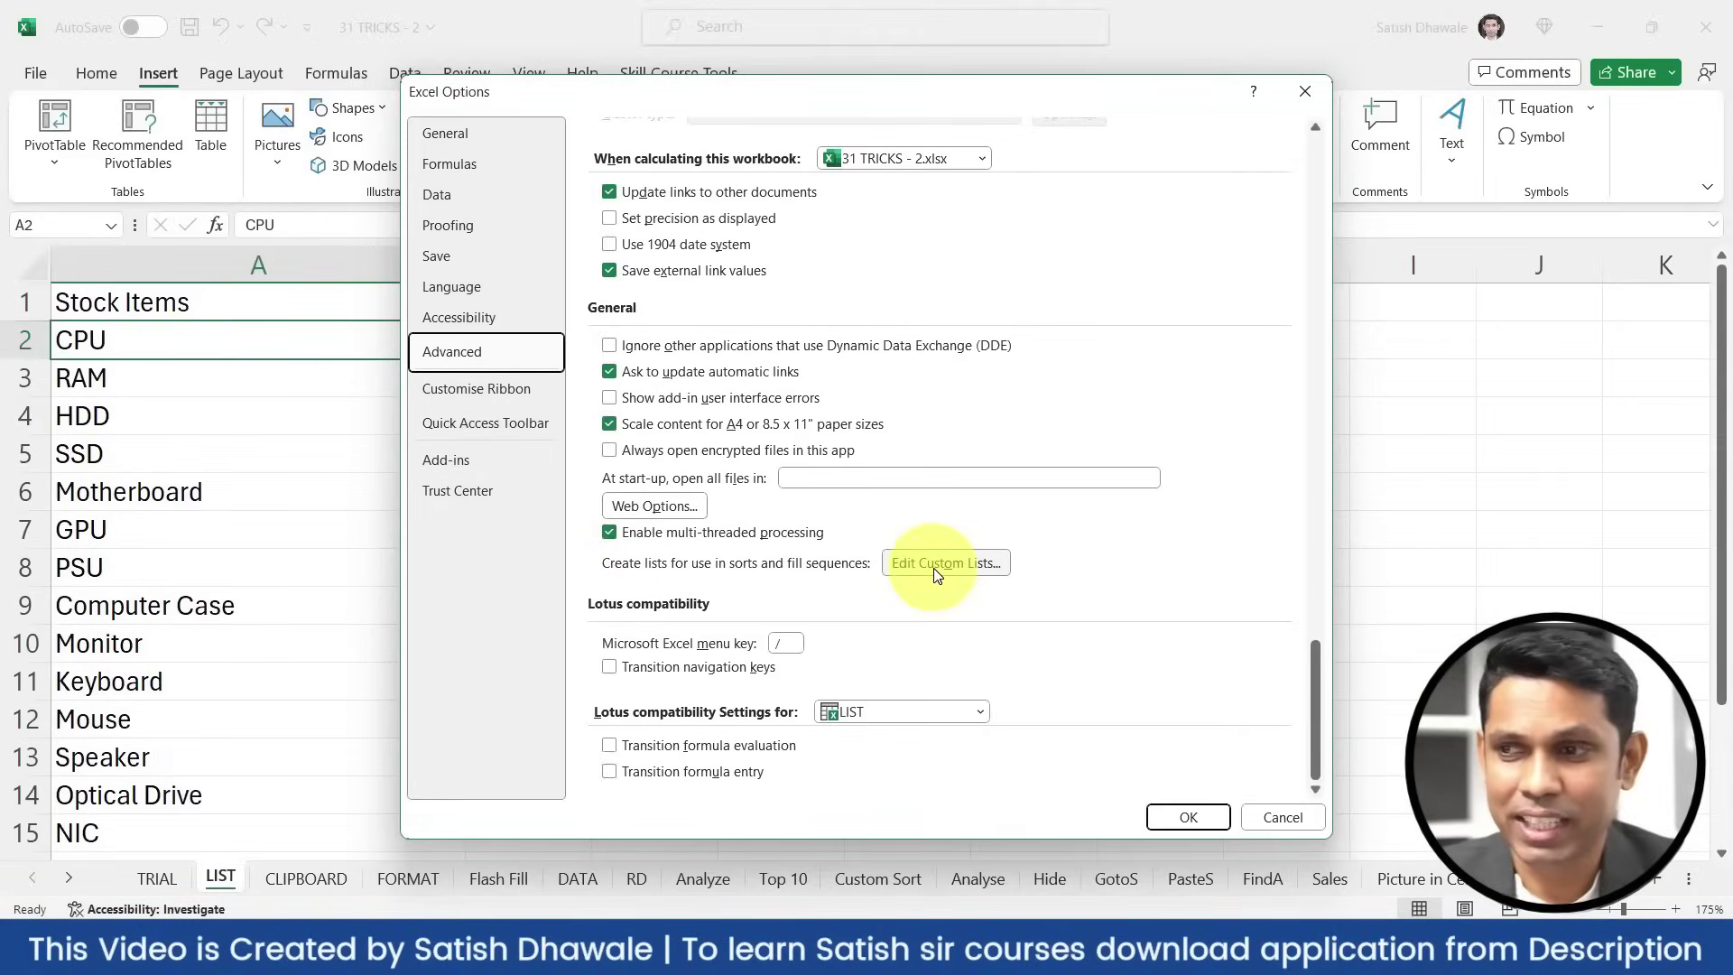
{"action": "left_click", "coordinate": [933, 567]}
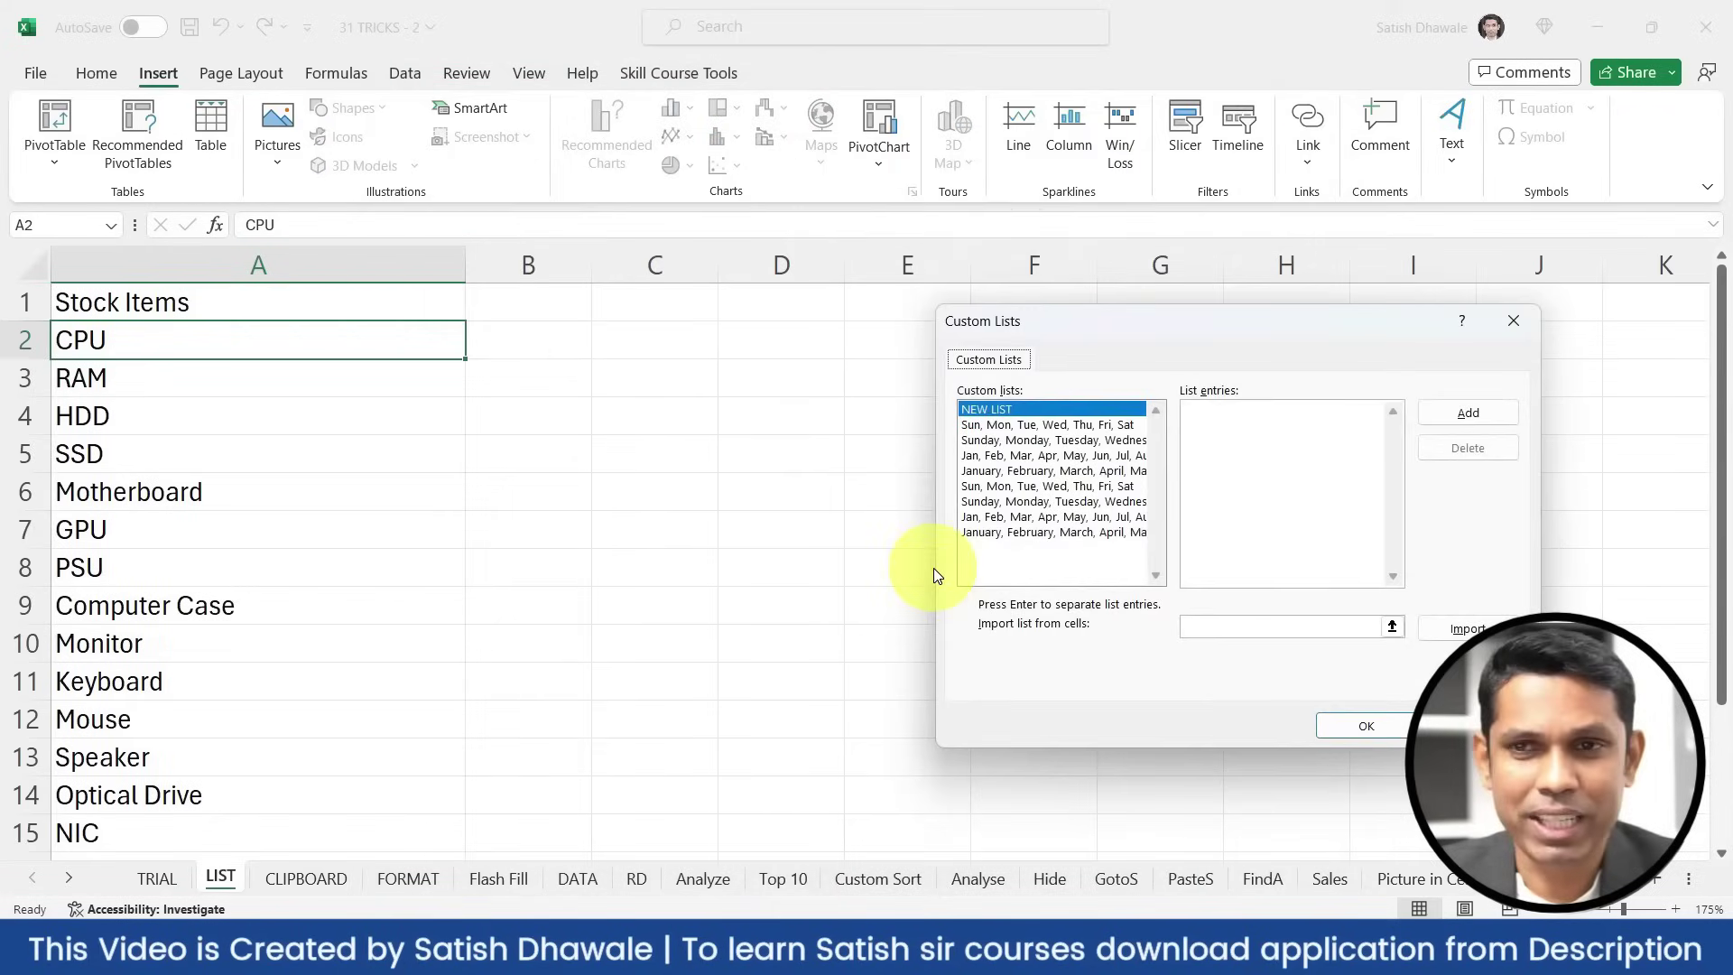
Import the stock items in A2:A19 as a new custom list and accept the options
{"action": "left_click", "coordinate": [1257, 419]}
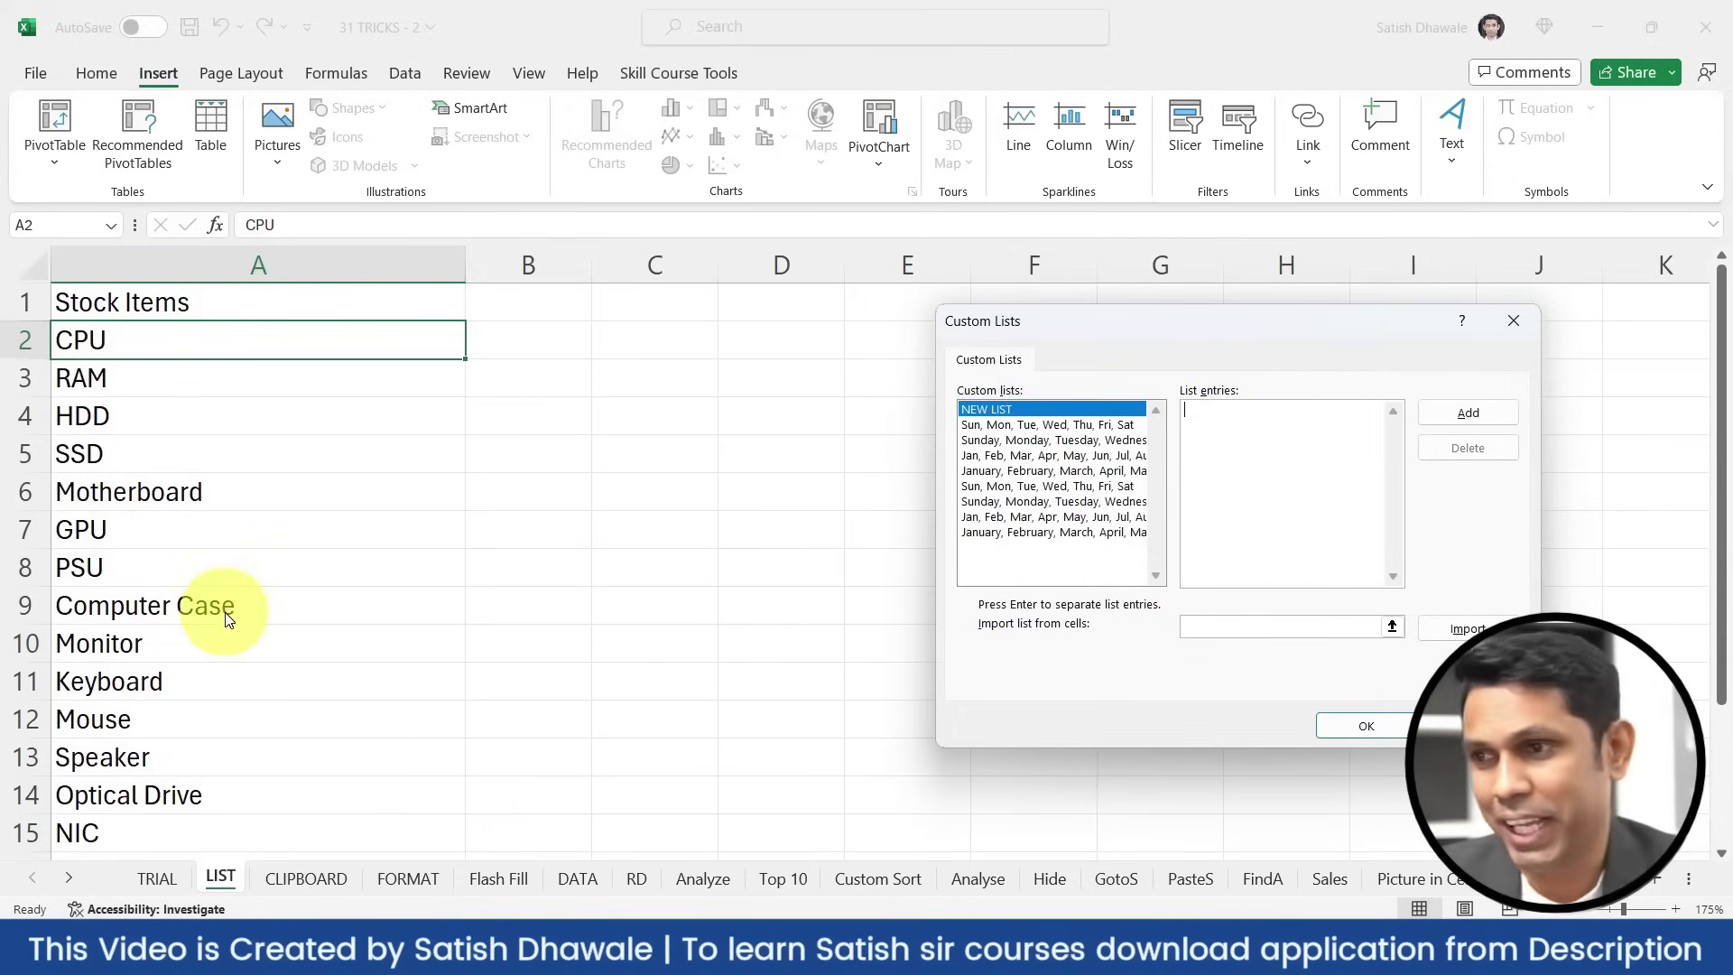
{"action": "left_click", "coordinate": [1229, 620]}
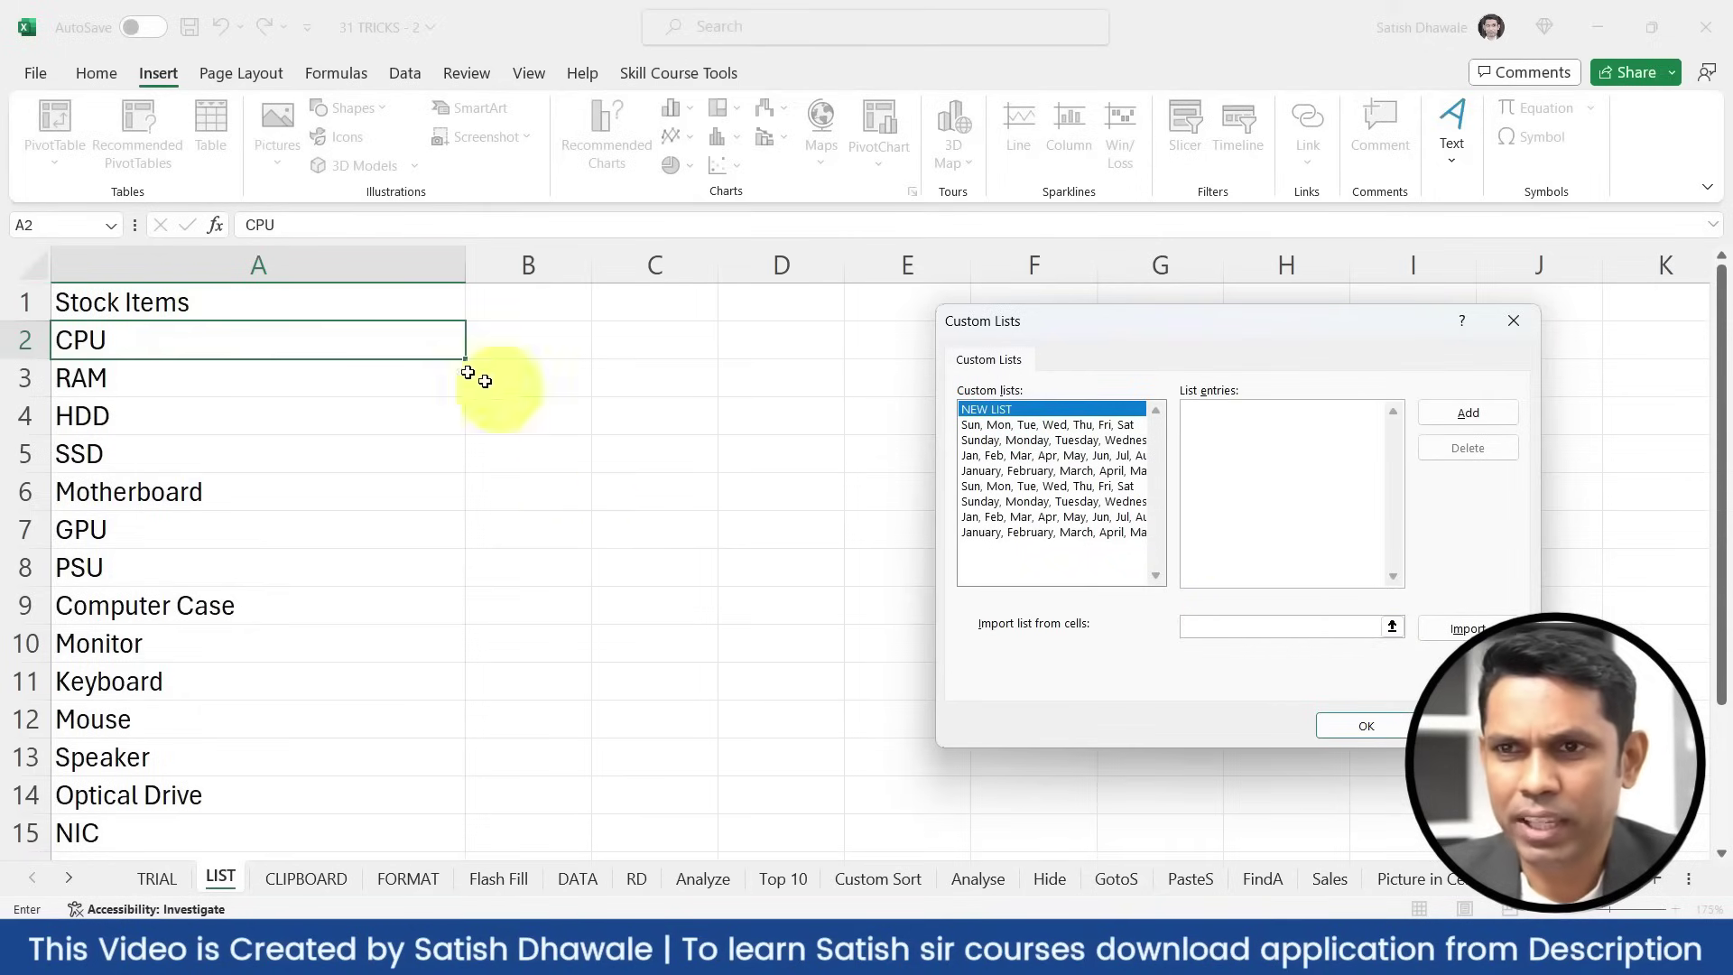
{"action": "left_click_drag", "start_coordinate": [255, 331], "coordinate": [258, 796]}
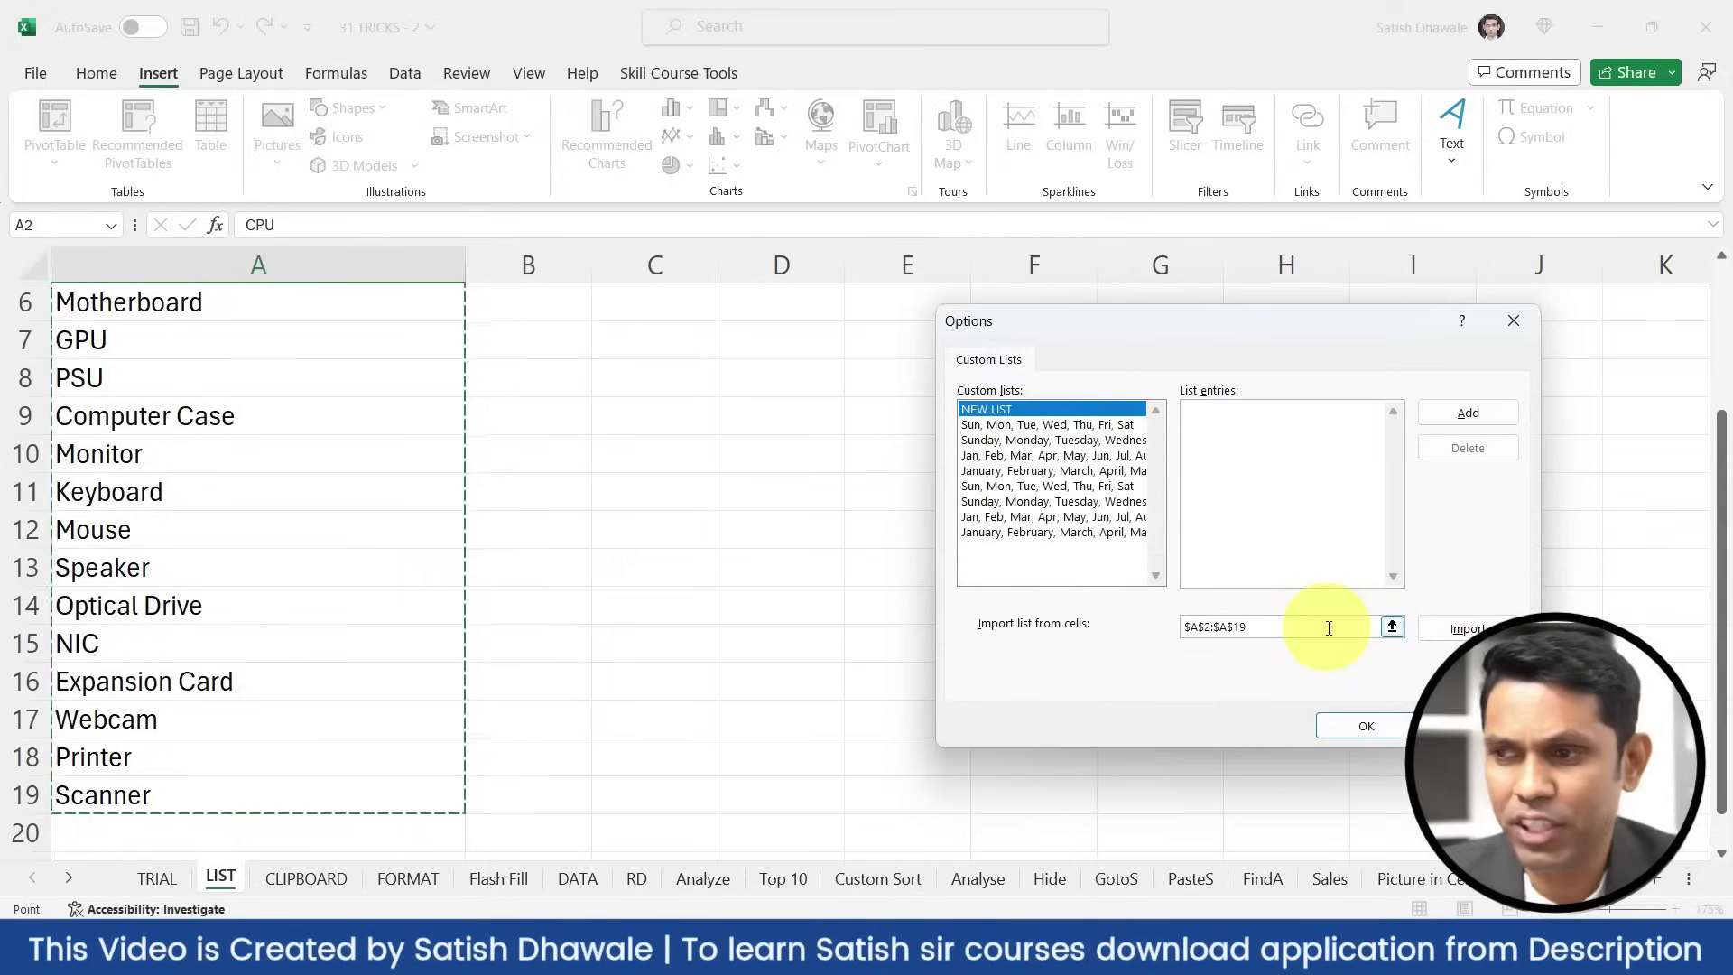
{"action": "left_click", "coordinate": [1464, 627]}
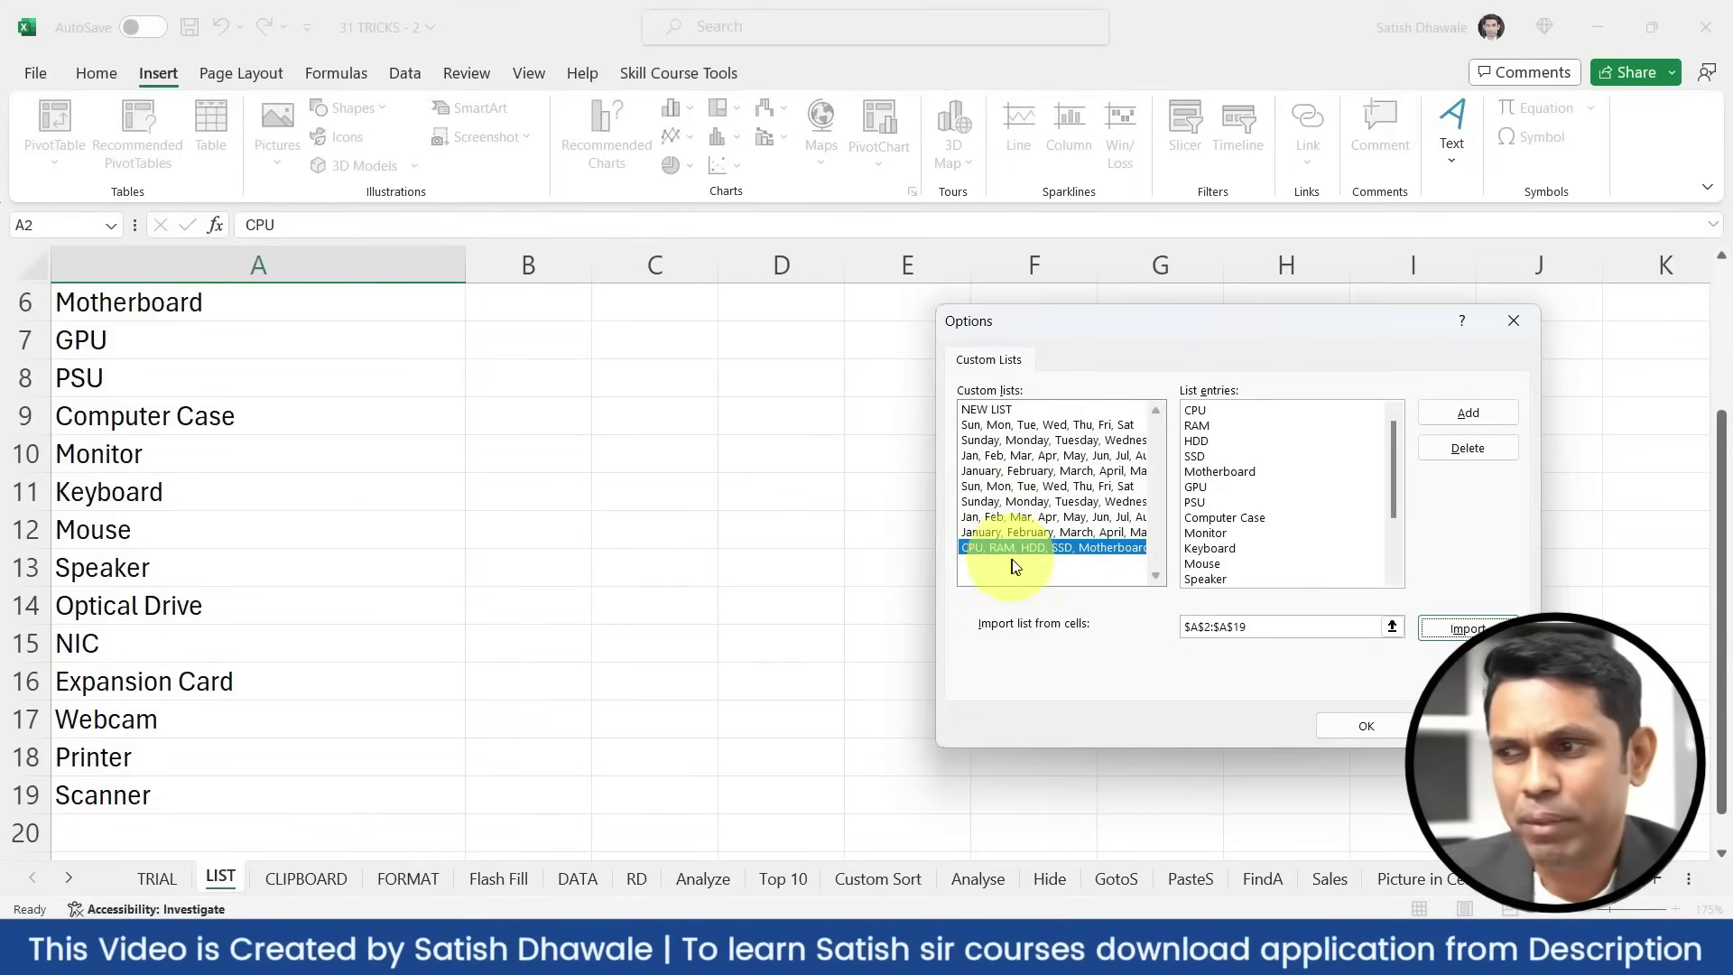
{"action": "left_click", "coordinate": [1365, 728]}
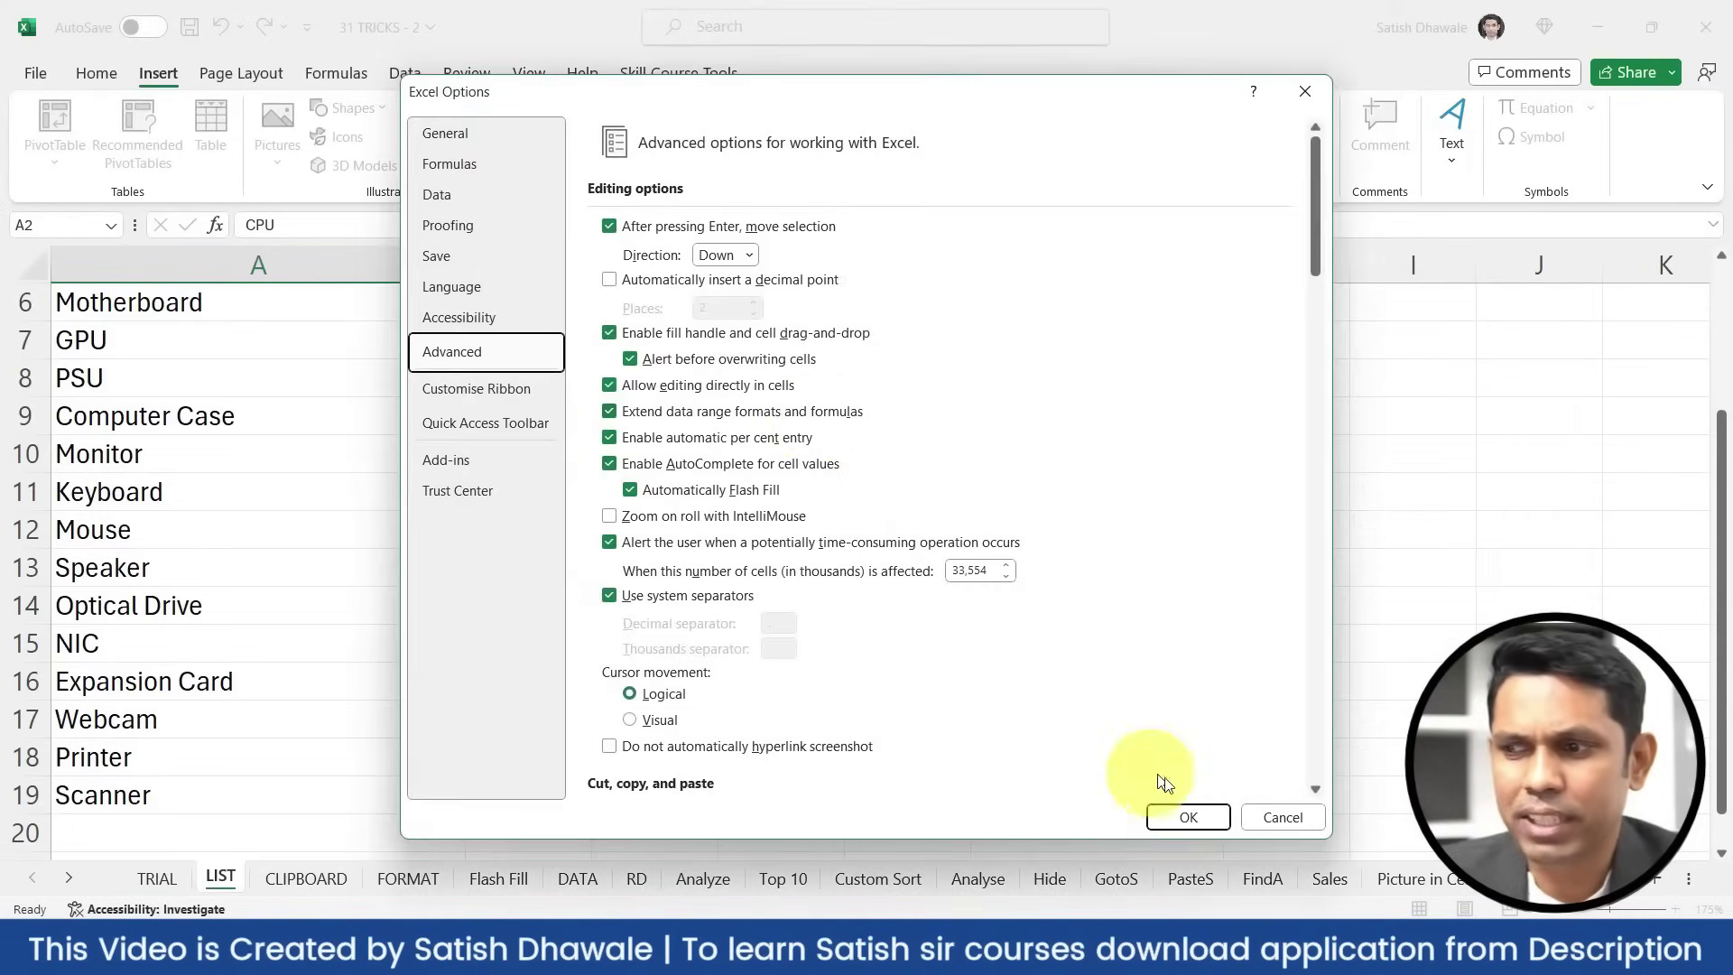
{"action": "left_click", "coordinate": [1193, 816]}
Enter Mouse in C7 and autofill the stock item series down to C11
{"action": "left_click", "coordinate": [709, 338]}
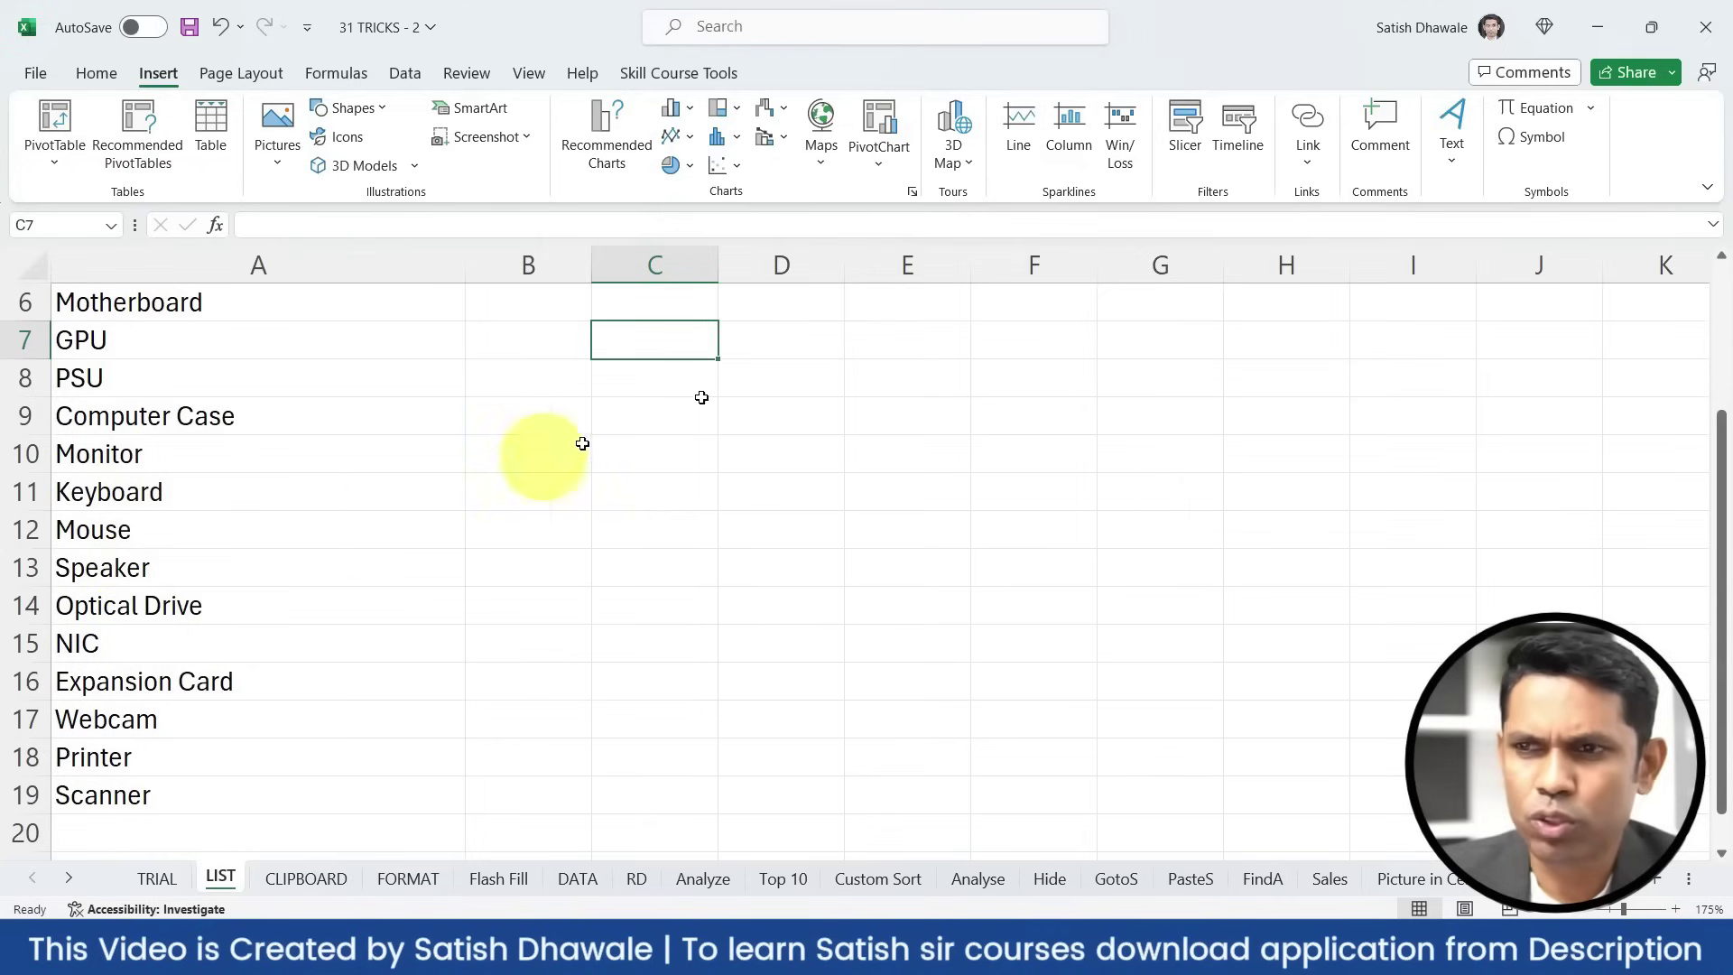
{"action": "type", "text": "Mous"}
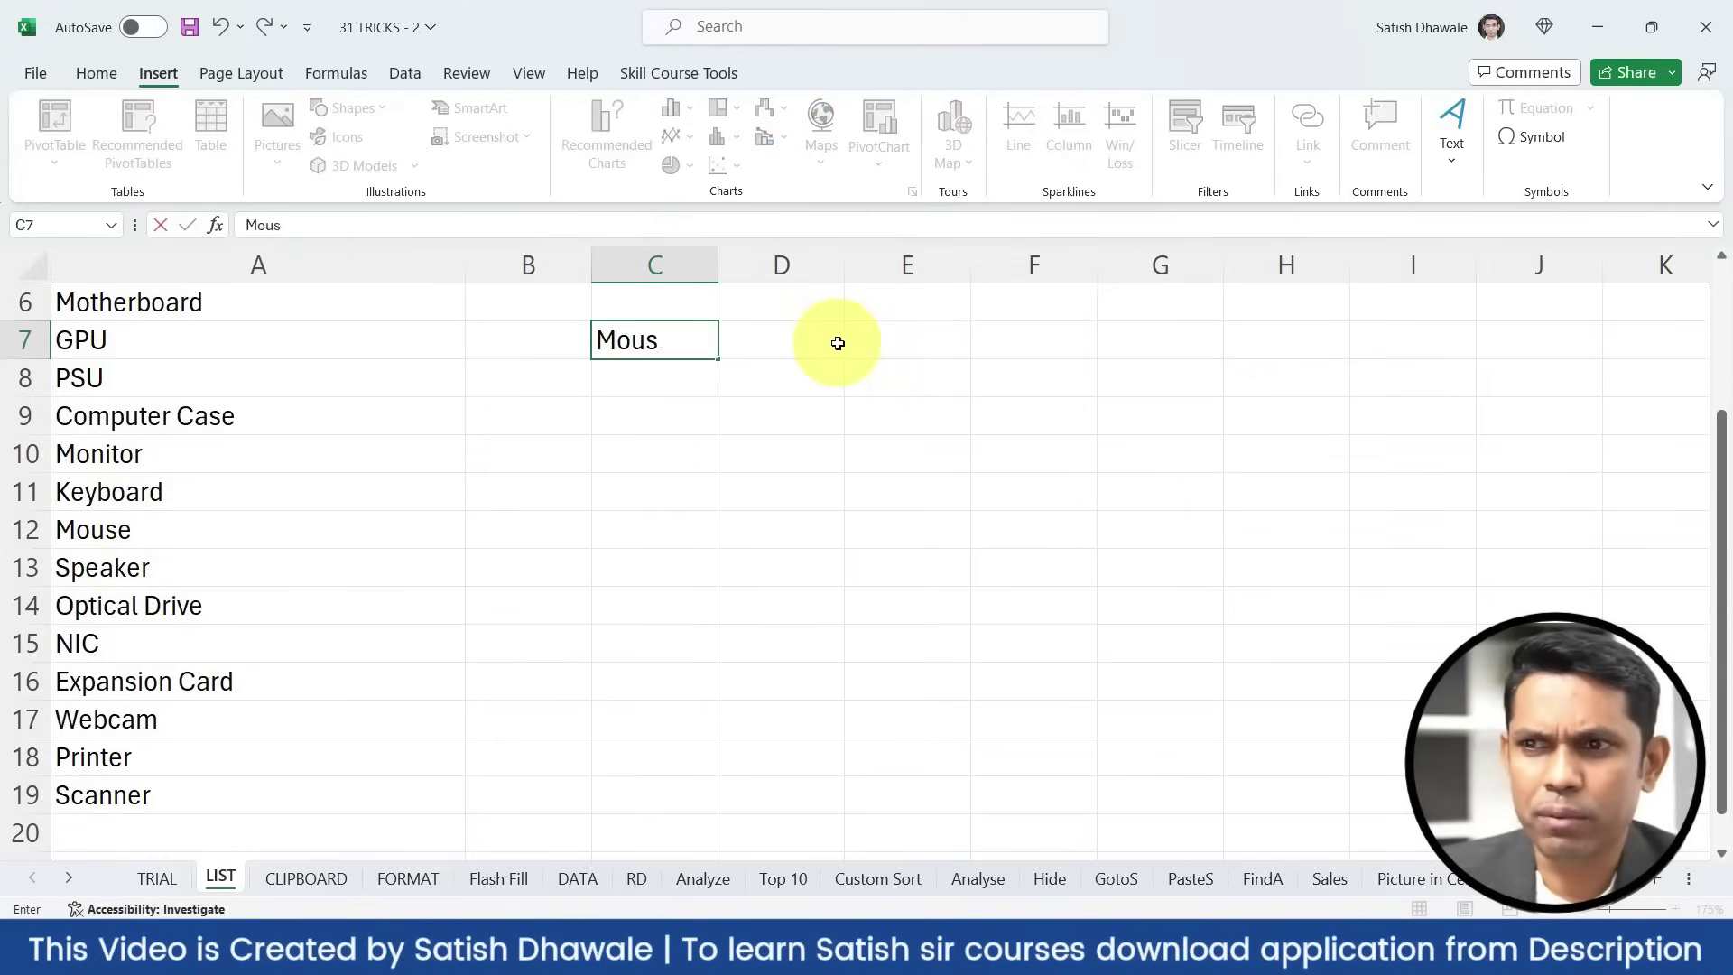
{"action": "type", "text": "e"}
{"action": "key", "text": "Return"}
{"action": "left_click", "coordinate": [697, 343]}
{"action": "key", "text": "shift+Right"}
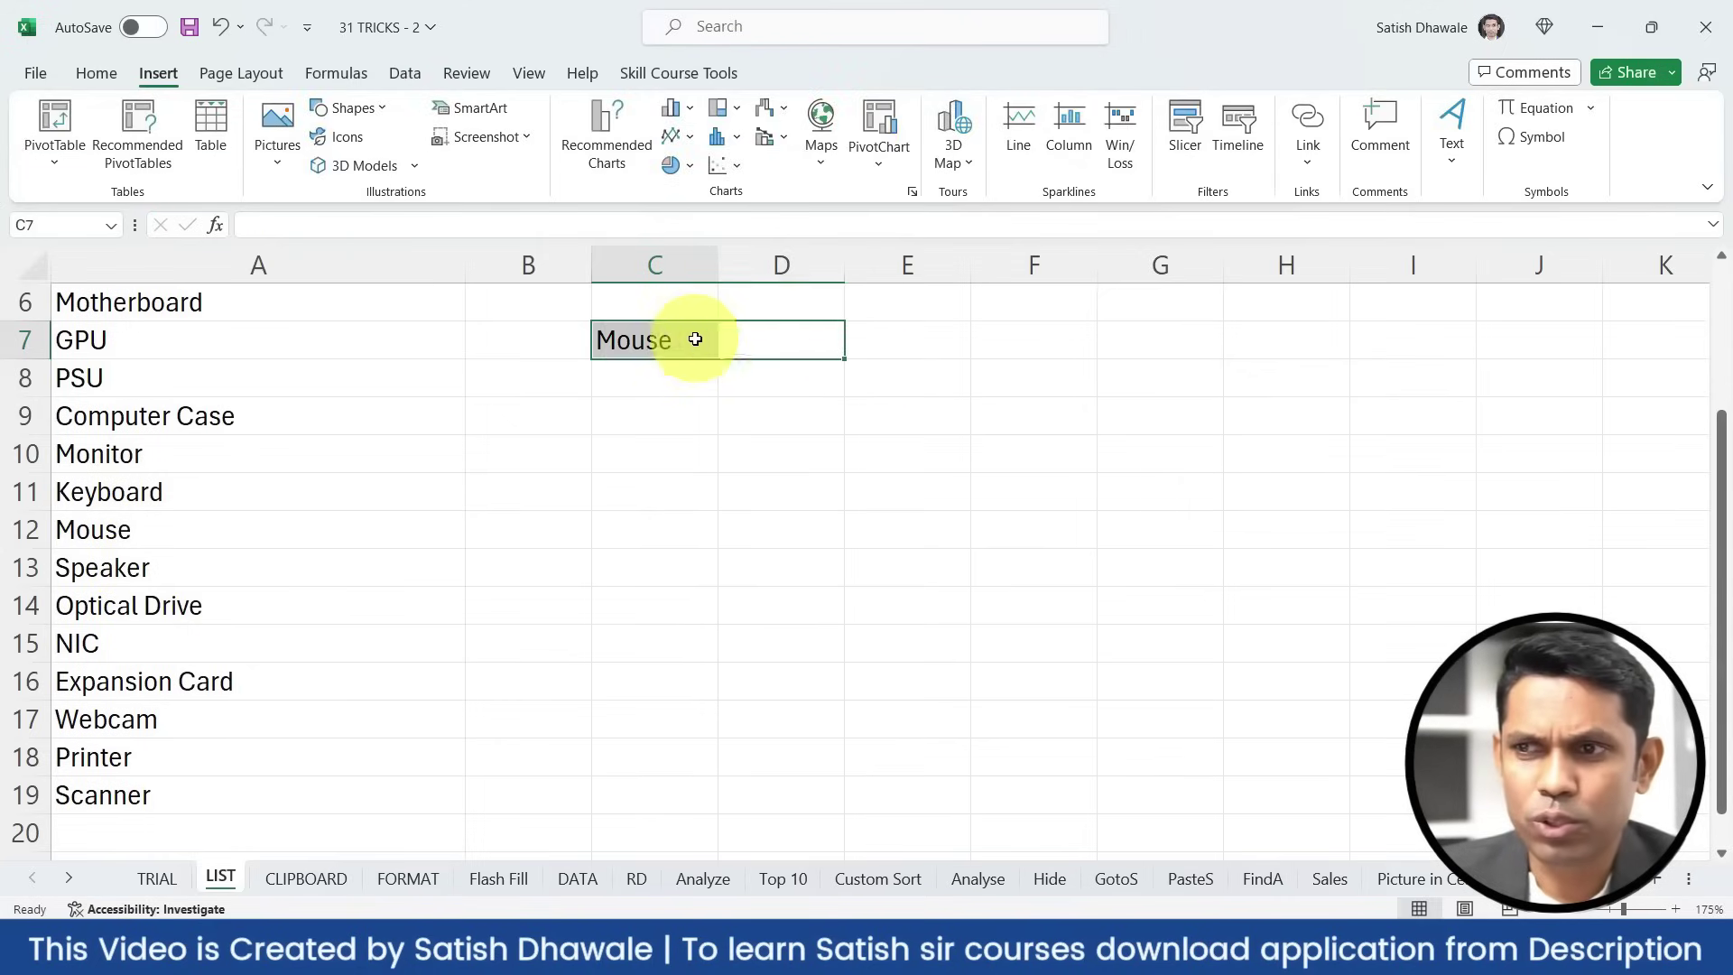
{"action": "left_click", "coordinate": [696, 340]}
{"action": "left_click_drag", "start_coordinate": [718, 358], "coordinate": [729, 501]}
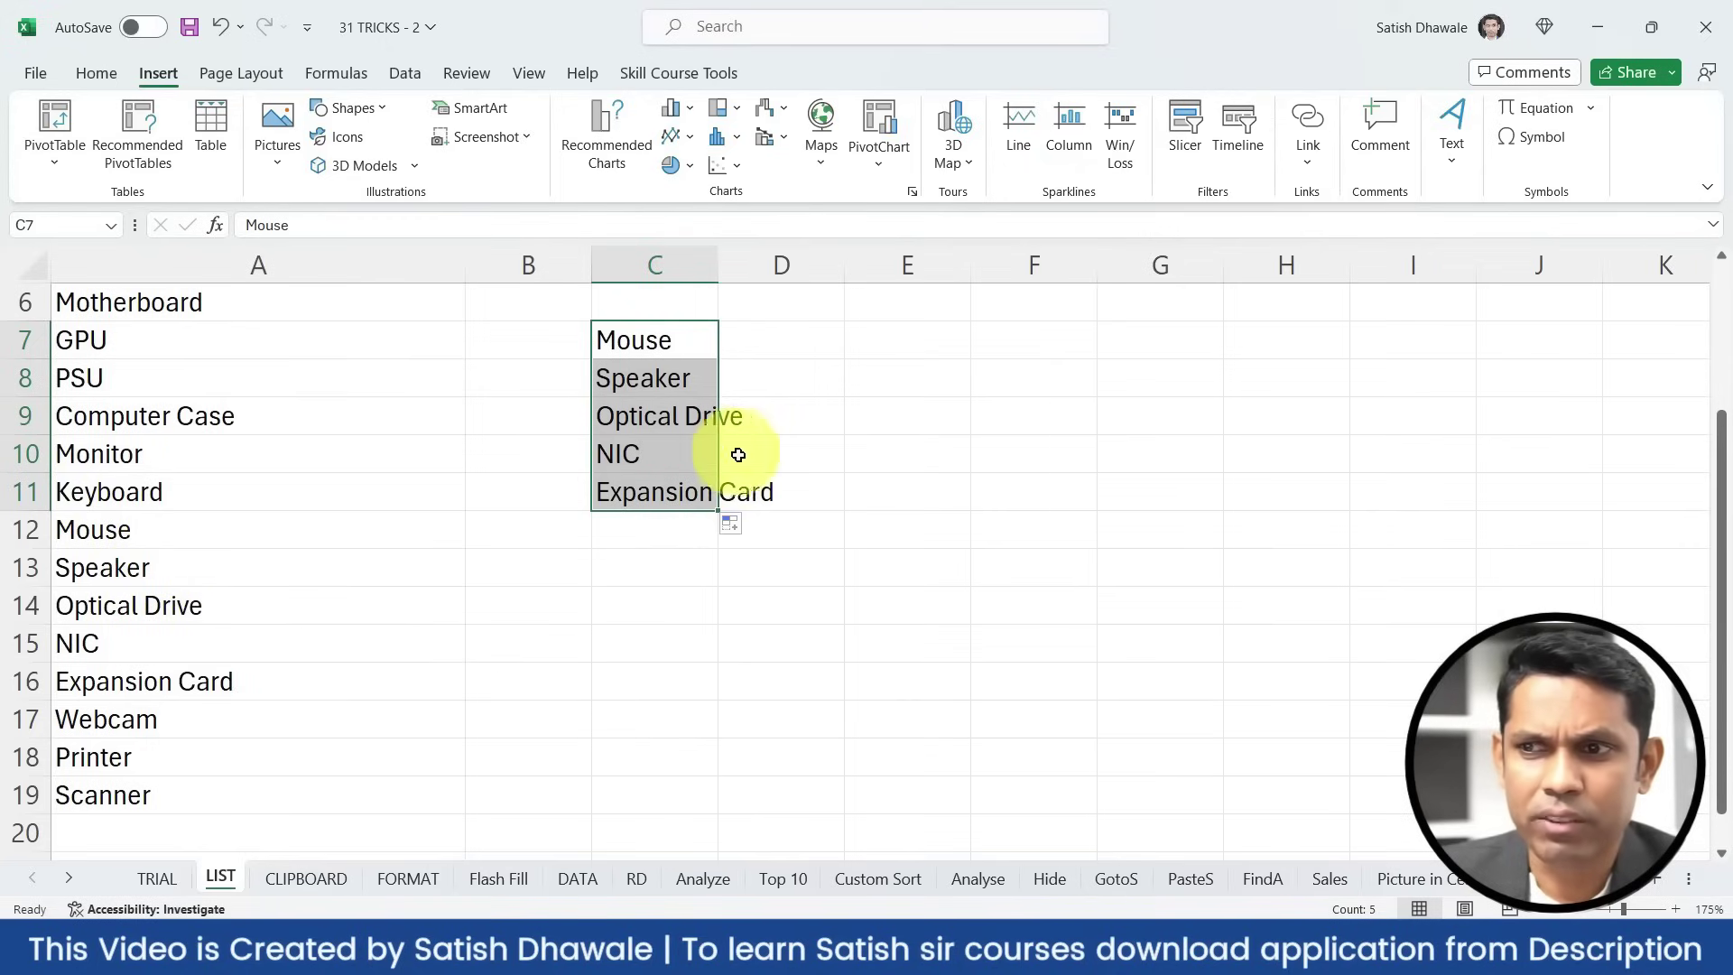
Continue the series from Expansion Card in C11 down to C19 and compare its order with the source list in column A
{"action": "left_click", "coordinate": [718, 512]}
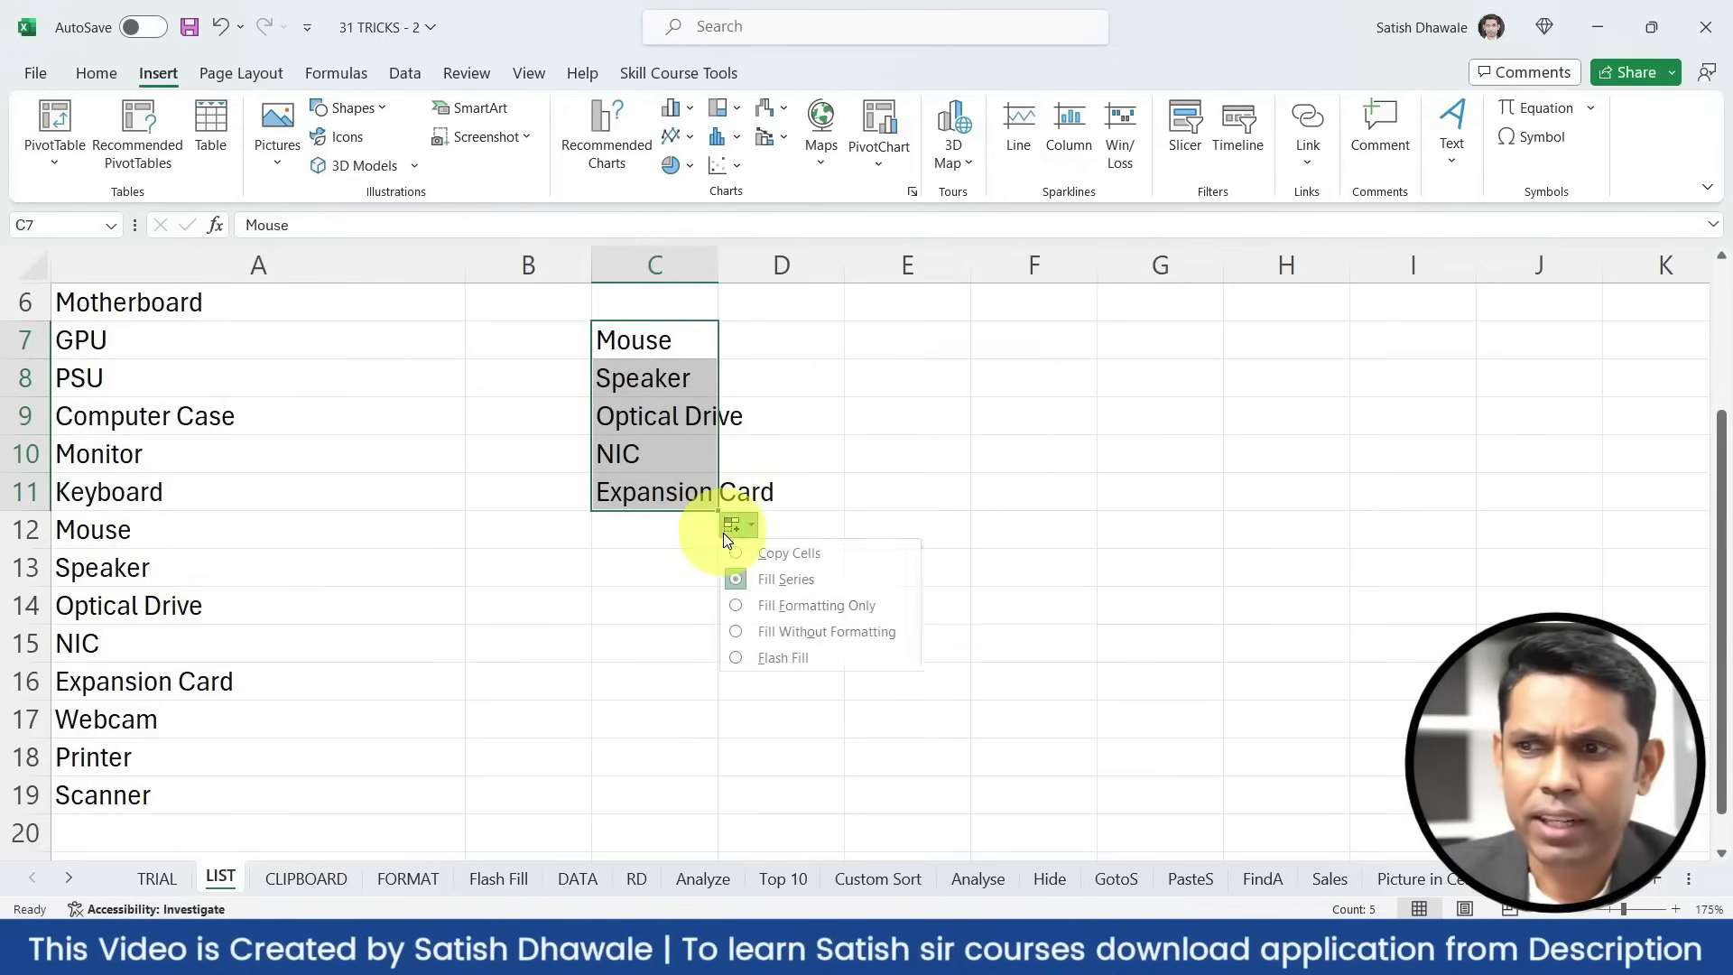
{"action": "left_click", "coordinate": [708, 496]}
{"action": "left_click_drag", "start_coordinate": [718, 509], "coordinate": [728, 800]}
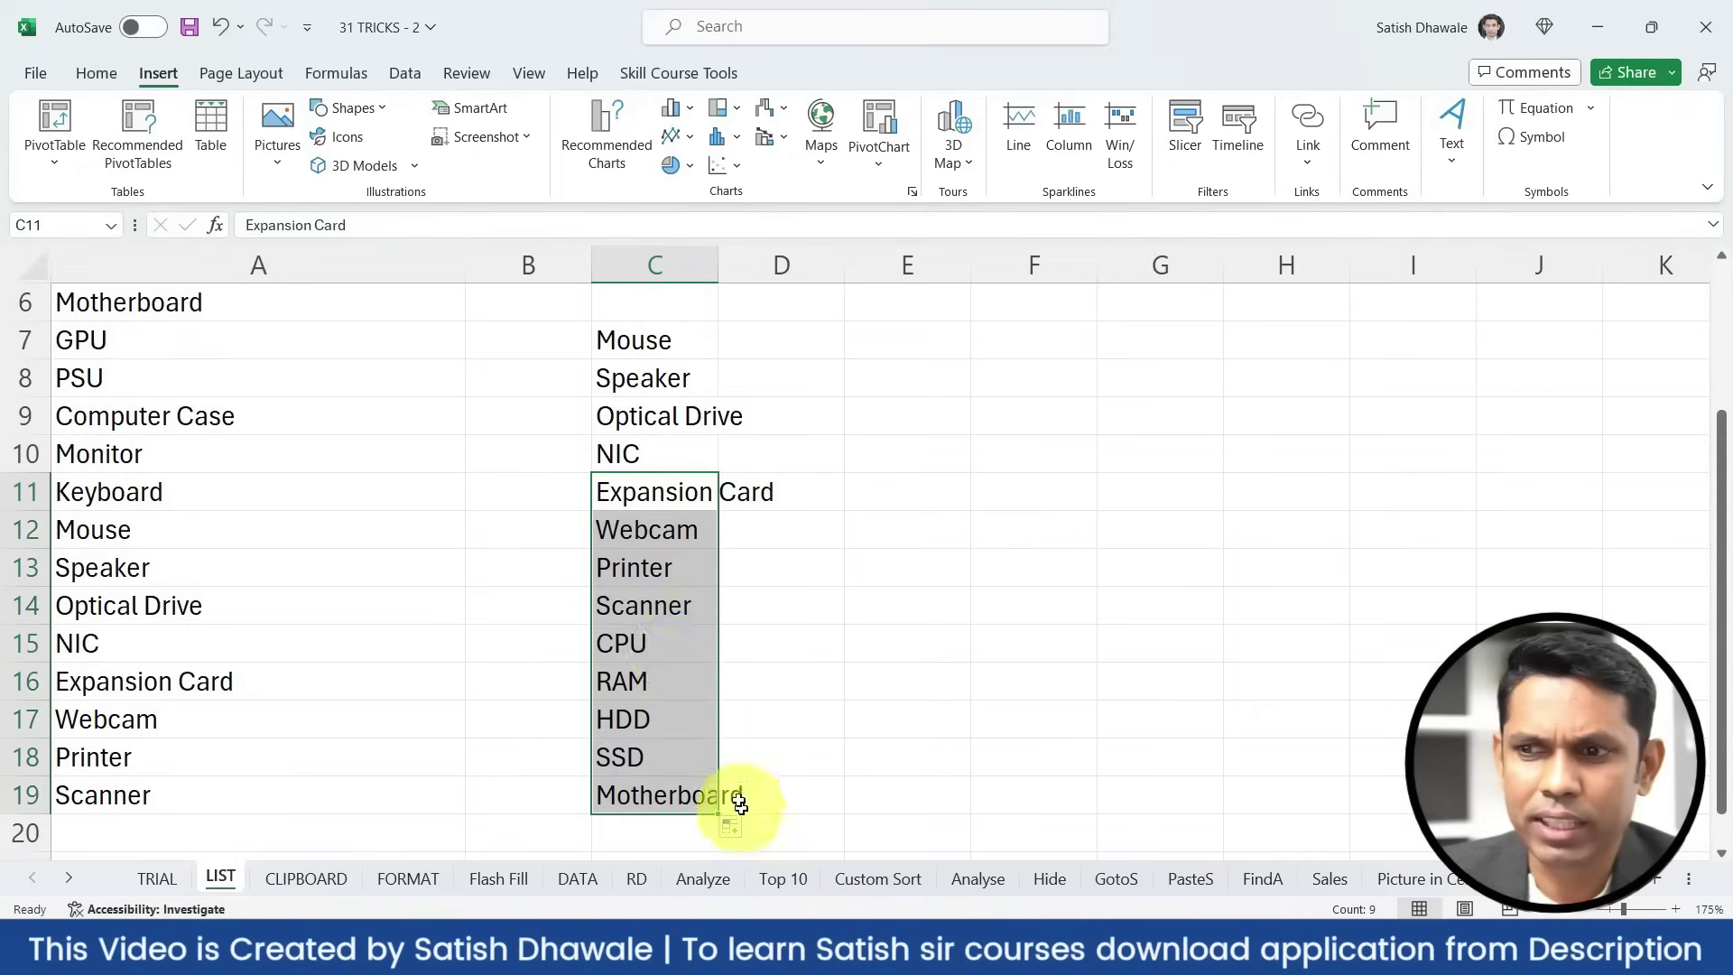
{"action": "left_click", "coordinate": [656, 606]}
{"action": "left_click", "coordinate": [653, 642]}
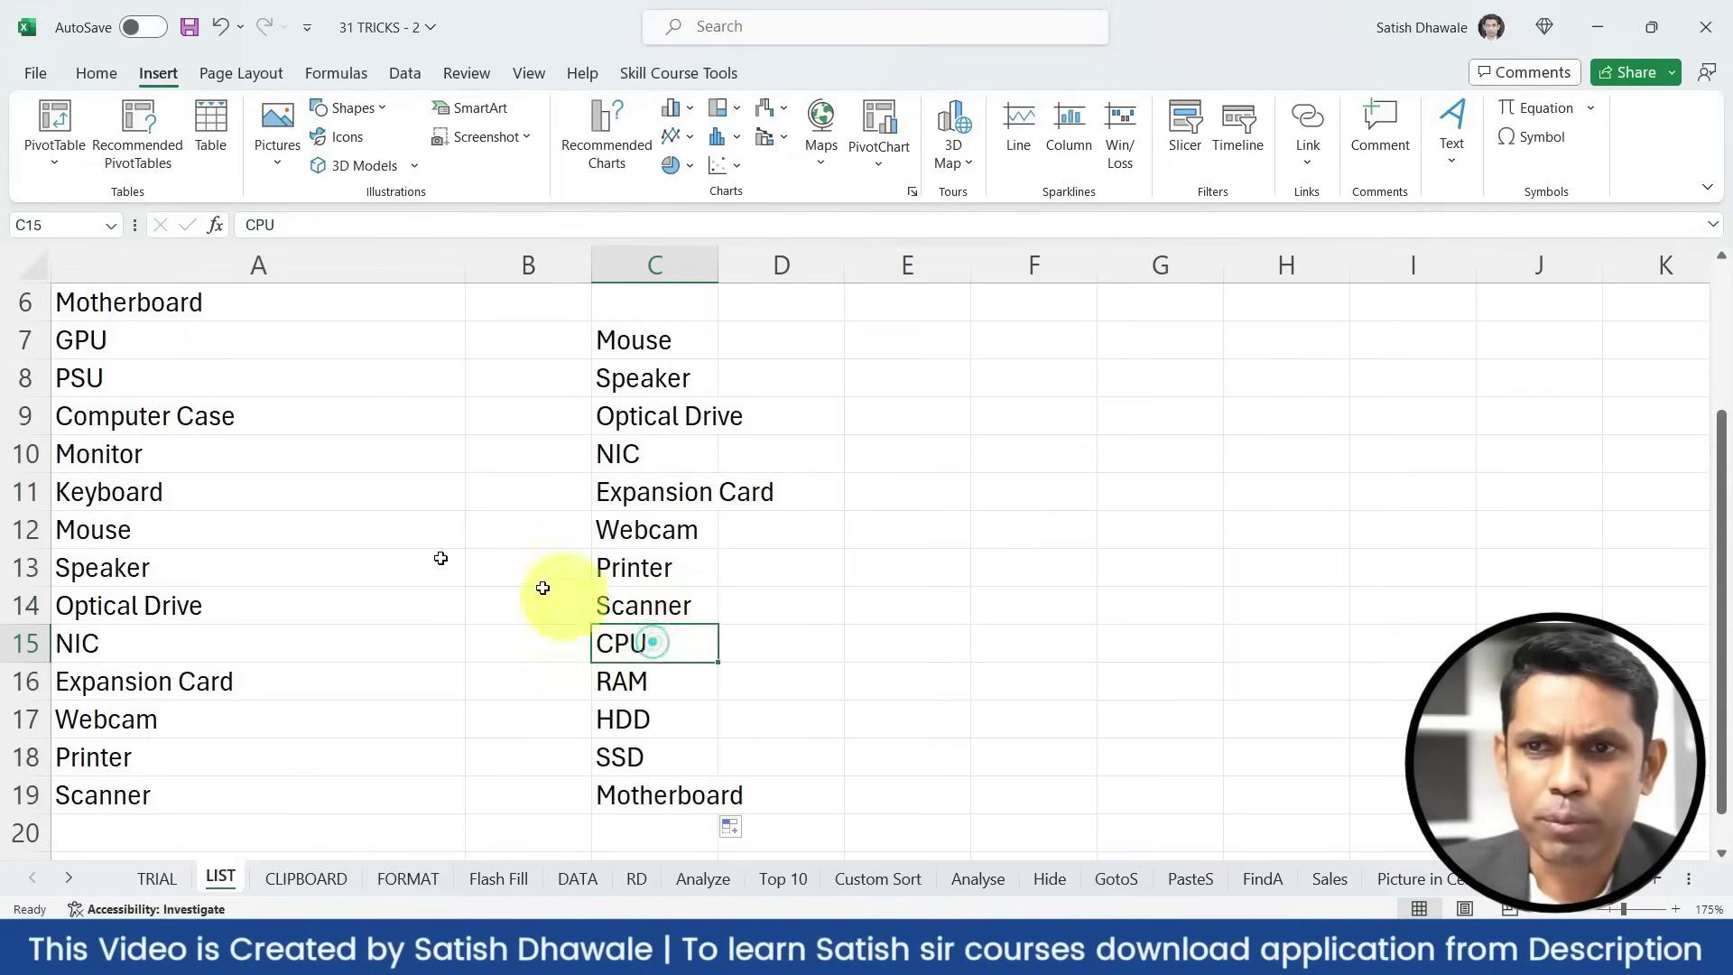
{"action": "scroll", "coordinate": [240, 469], "scroll_direction": "up", "scroll_amount": 2}
{"action": "left_click", "coordinate": [170, 323]}
{"action": "left_click_drag", "start_coordinate": [170, 324], "coordinate": [182, 560]}
Clear the autofilled stock items from column C, starting the selection at C5
{"action": "left_click", "coordinate": [631, 478]}
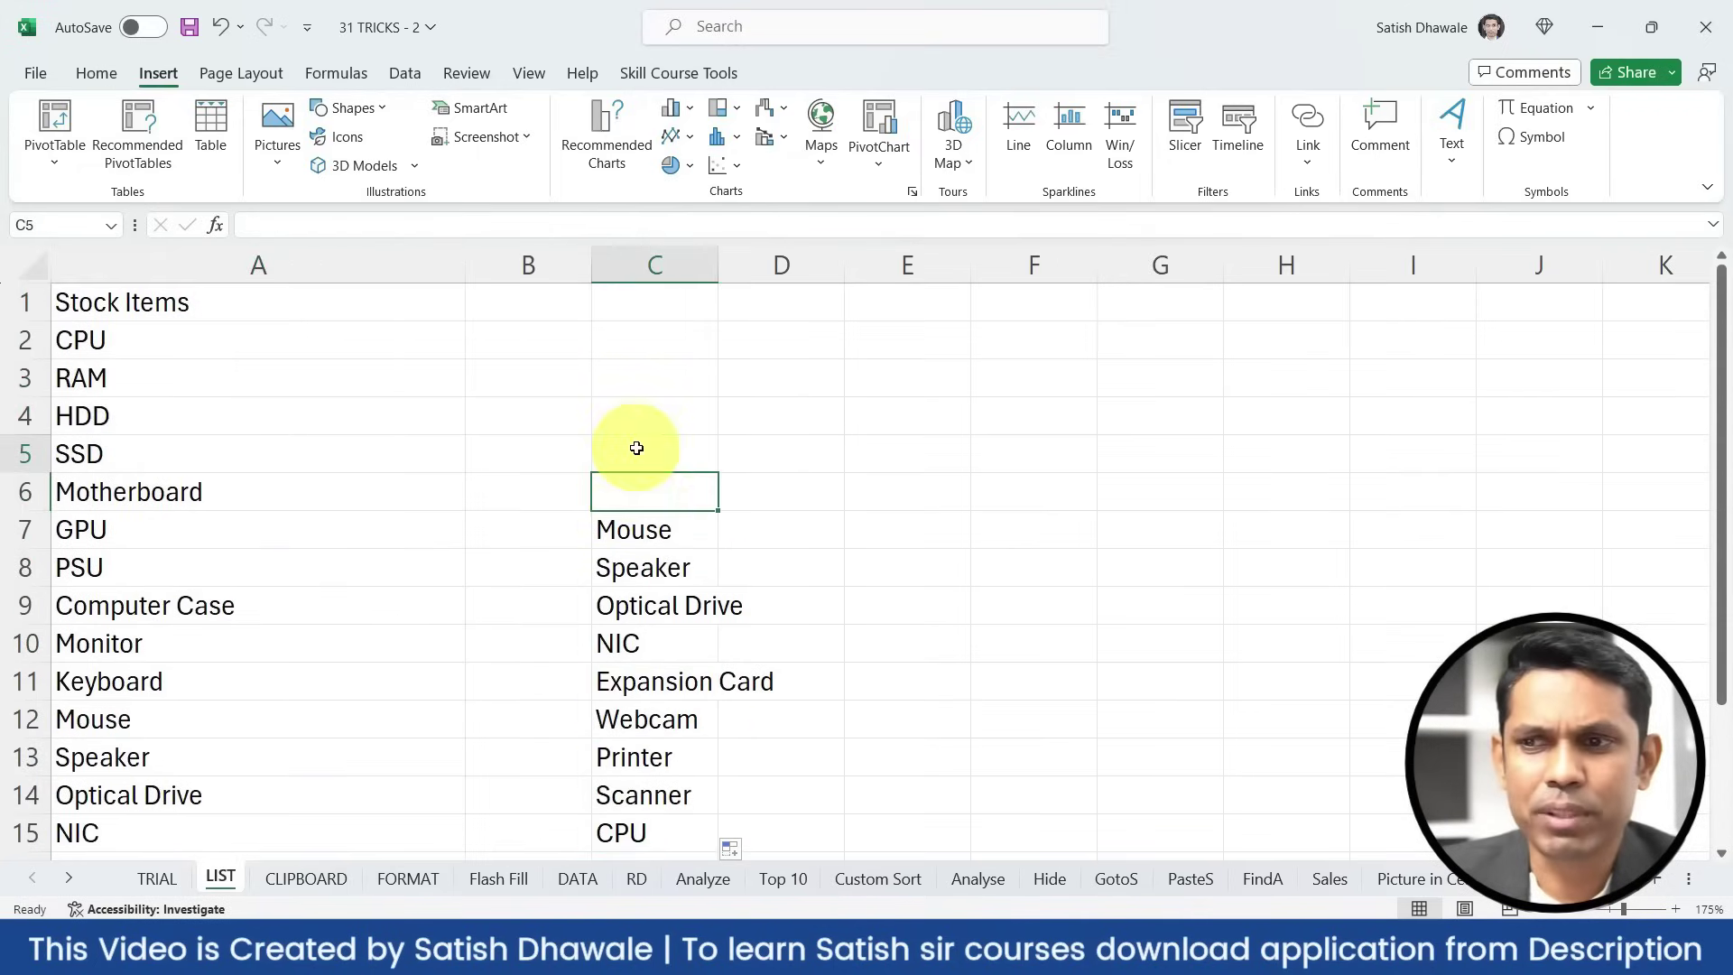
{"action": "left_click", "coordinate": [635, 449]}
{"action": "key", "text": "ctrl+shift+Down"}
{"action": "key", "text": "ctrl+shift+Down"}
{"action": "key", "text": "Delete"}
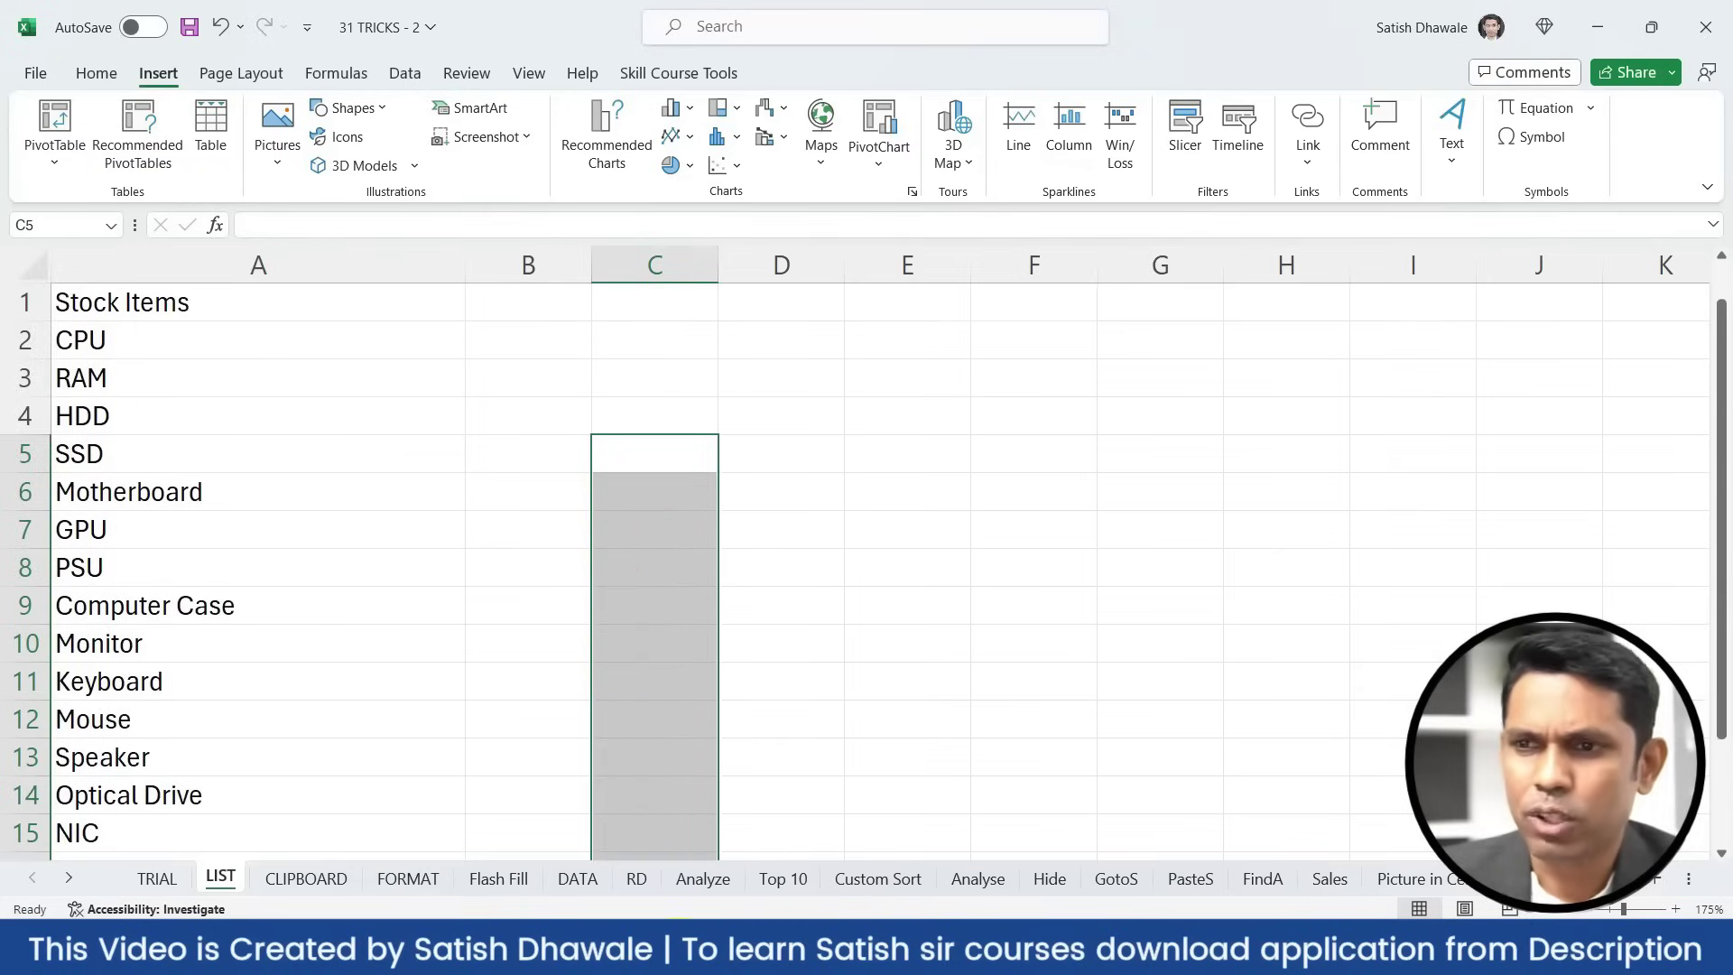
Enter ram in C2 and autofill the stock item series down to C15
{"action": "key", "text": "Up"}
{"action": "key", "text": "Up"}
{"action": "key", "text": "Up"}
{"action": "key", "text": "Up"}
{"action": "key", "text": "Down"}
{"action": "type", "text": "ram"}
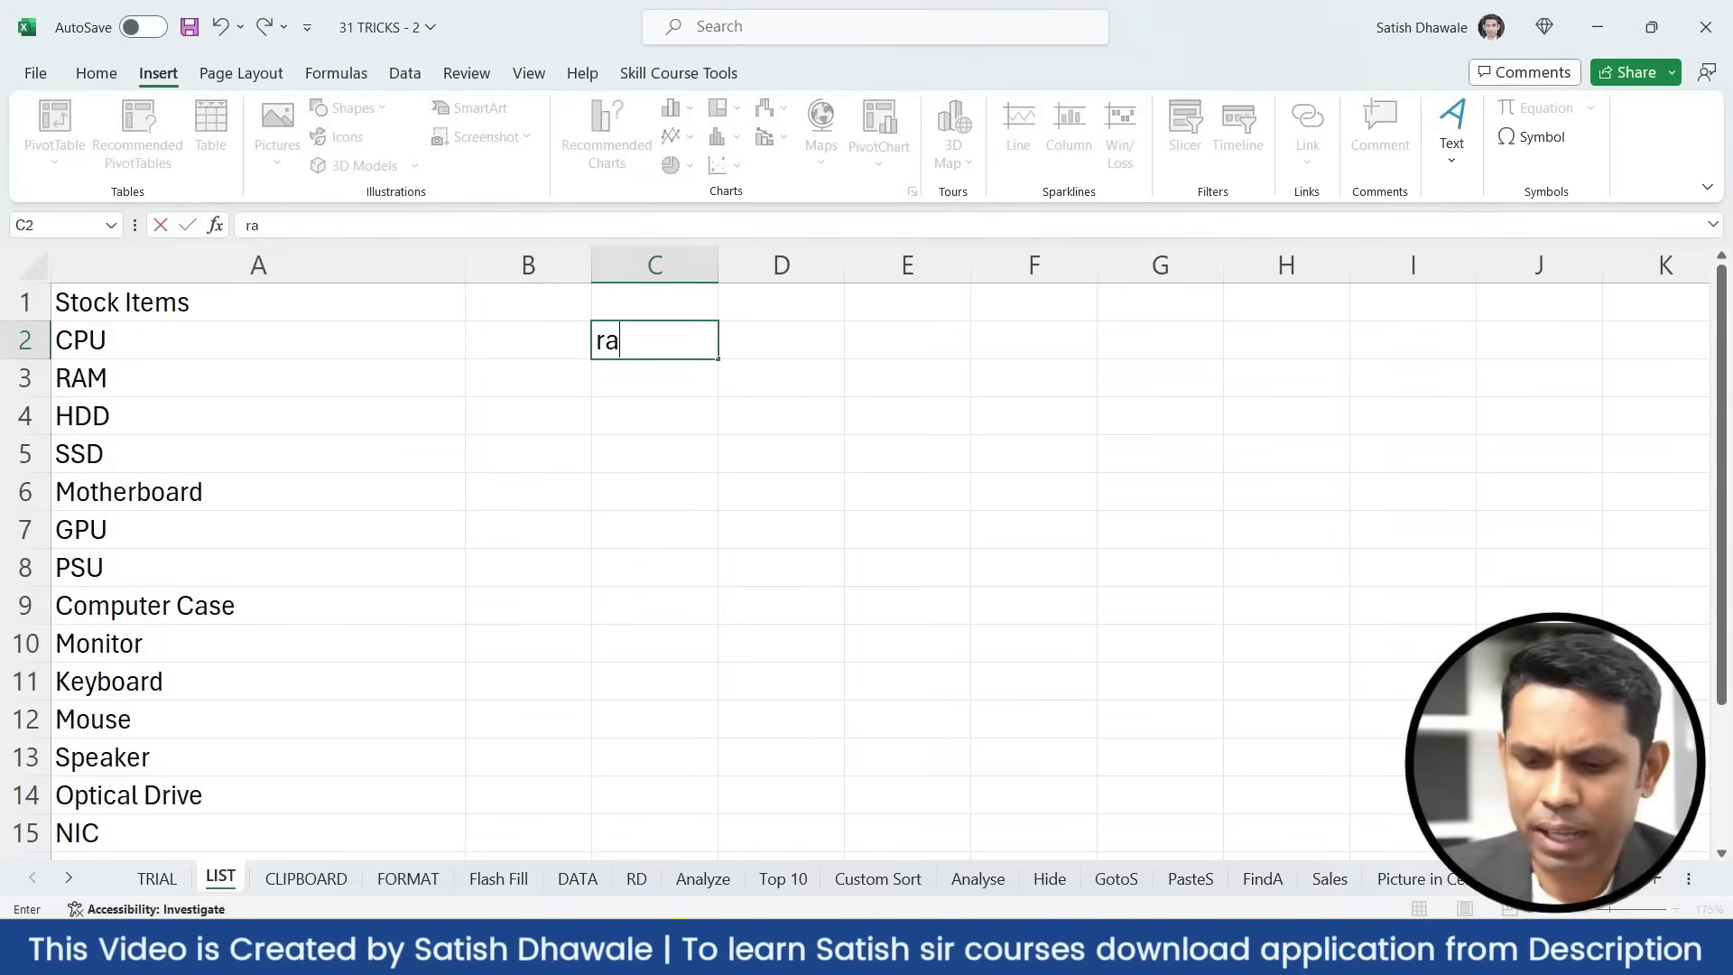
{"action": "key", "text": "Return"}
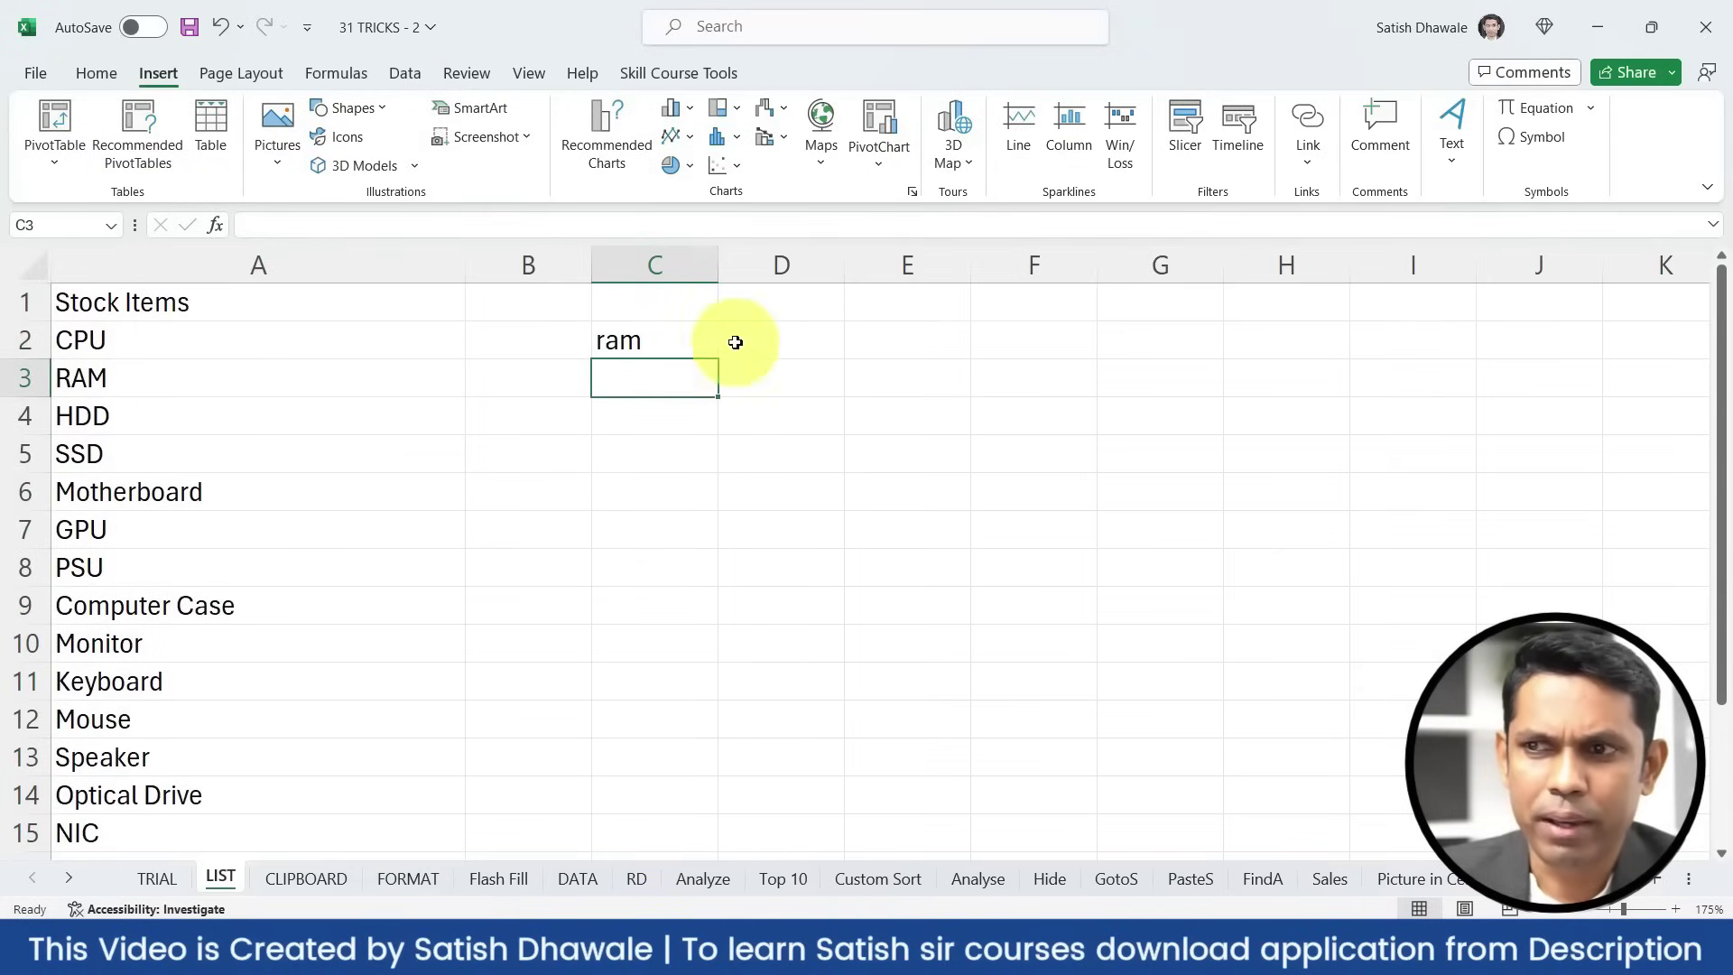
{"action": "left_click", "coordinate": [709, 351]}
{"action": "left_click_drag", "start_coordinate": [717, 358], "coordinate": [735, 836]}
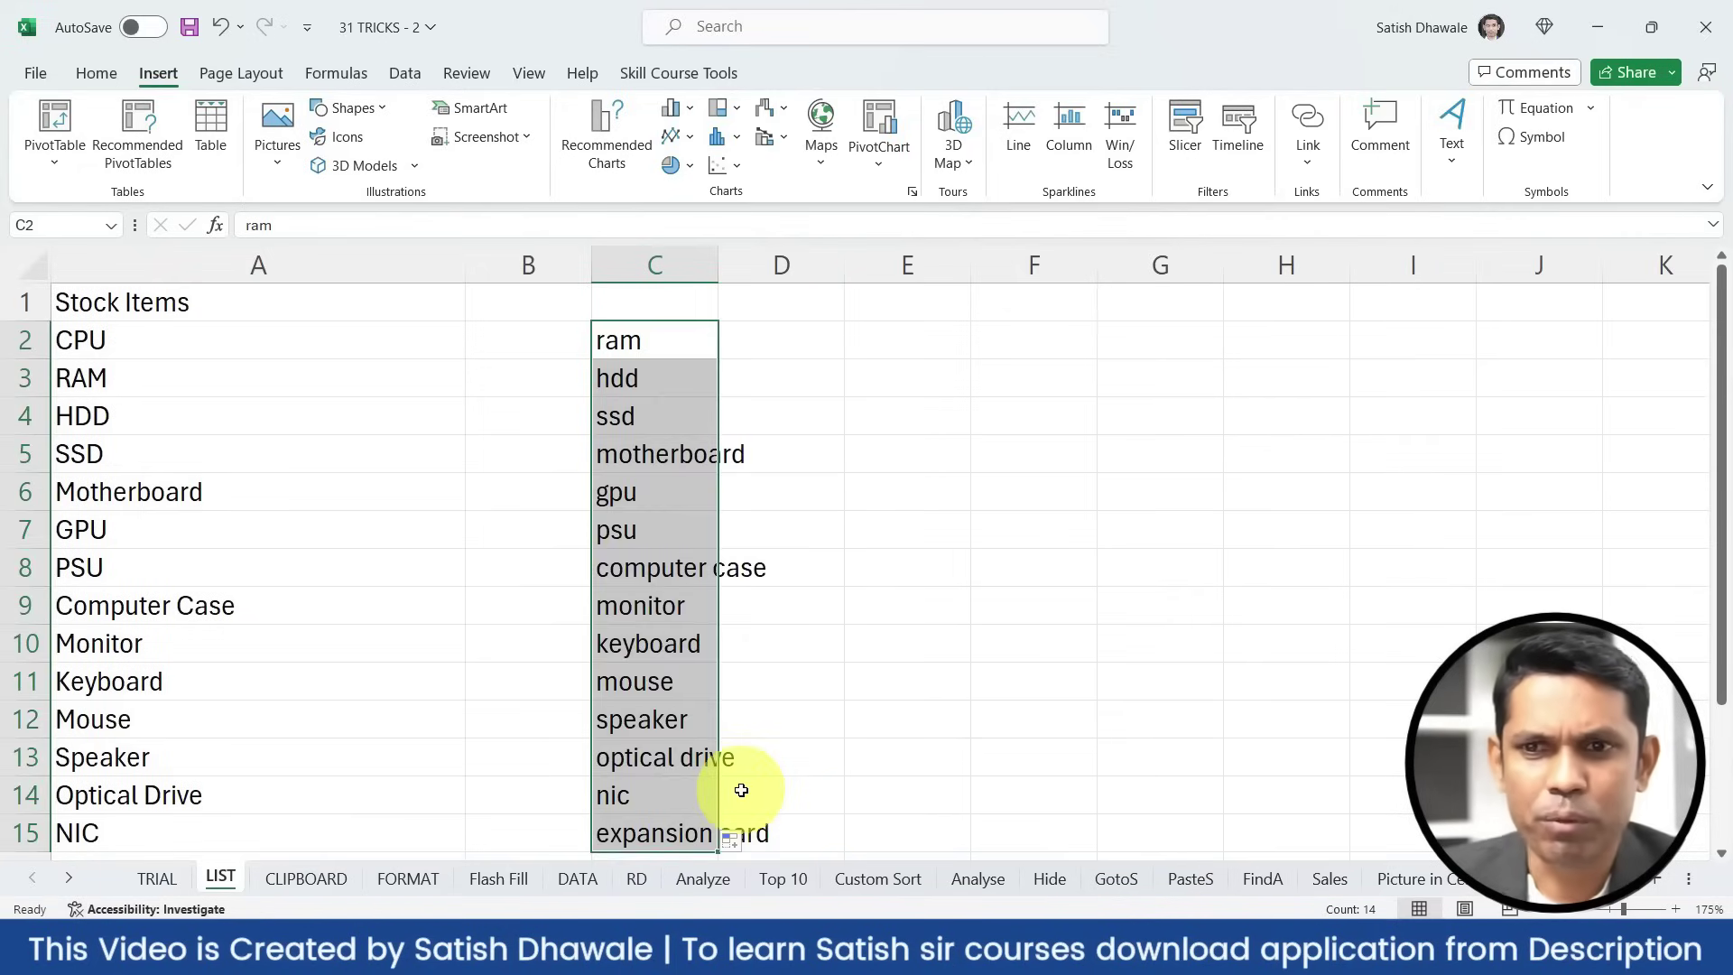
Extend the lowercase stock item series down to C21 and clear all the filled cells in column C
{"action": "scroll", "coordinate": [741, 790], "scroll_direction": "down", "scroll_amount": 2}
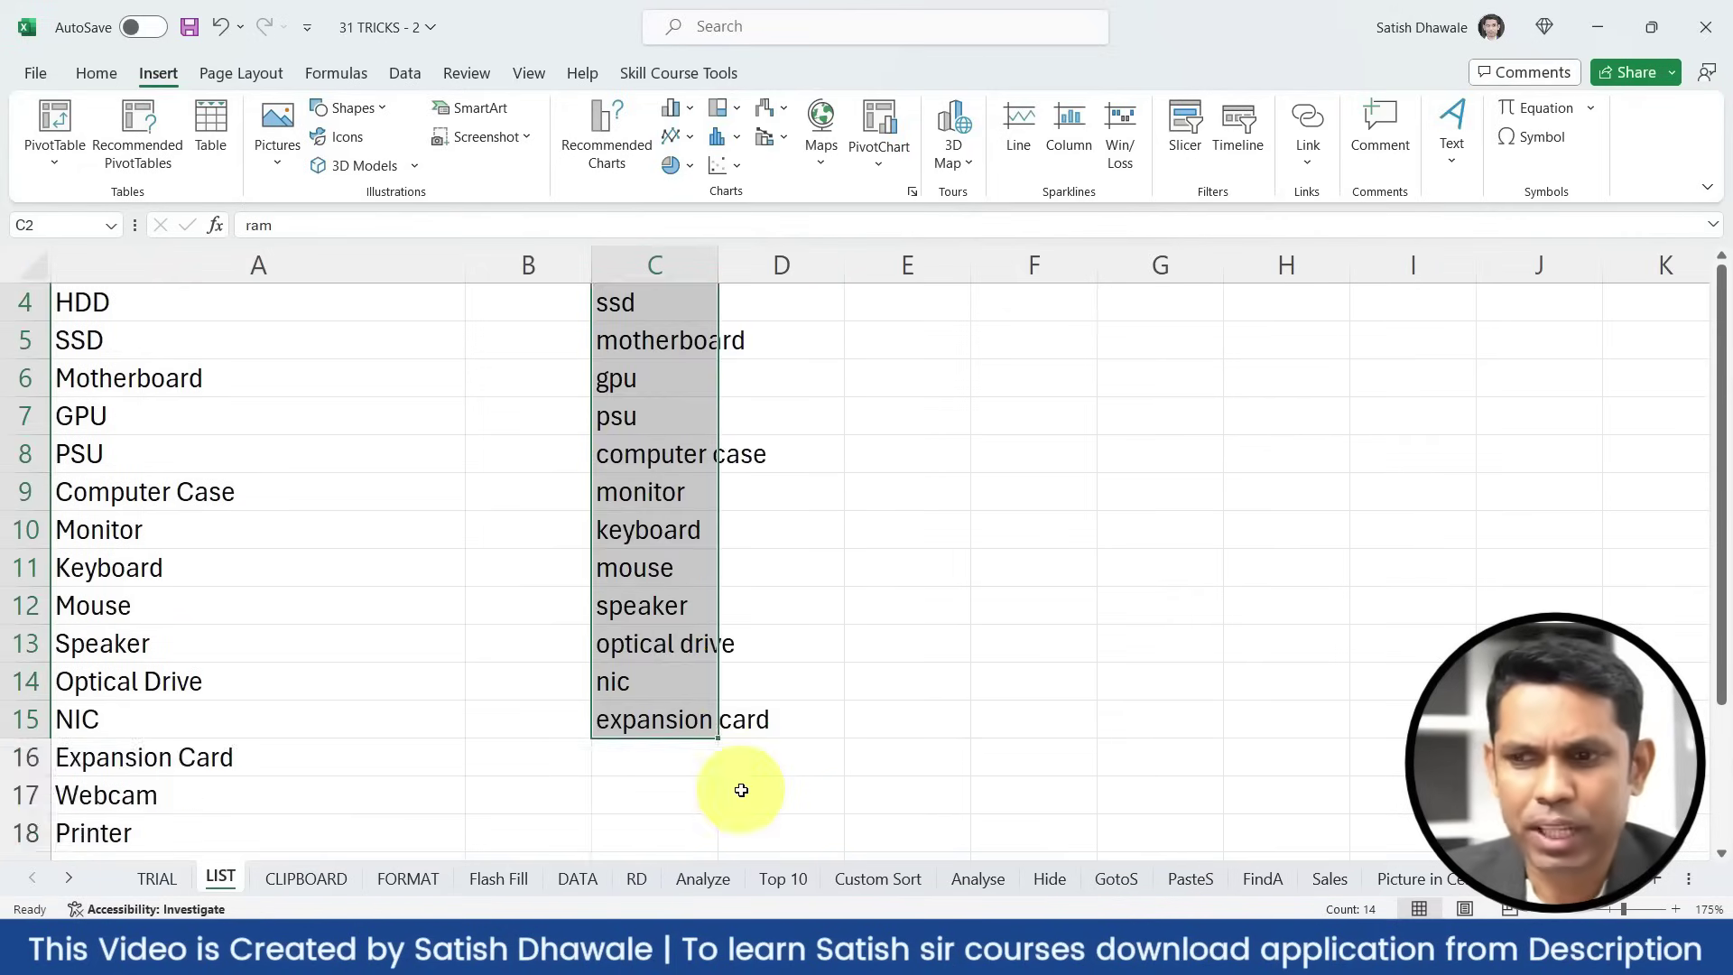
{"action": "left_click_drag", "start_coordinate": [718, 629], "coordinate": [725, 882]}
{"action": "scroll", "coordinate": [699, 796], "scroll_direction": "up", "scroll_amount": 3}
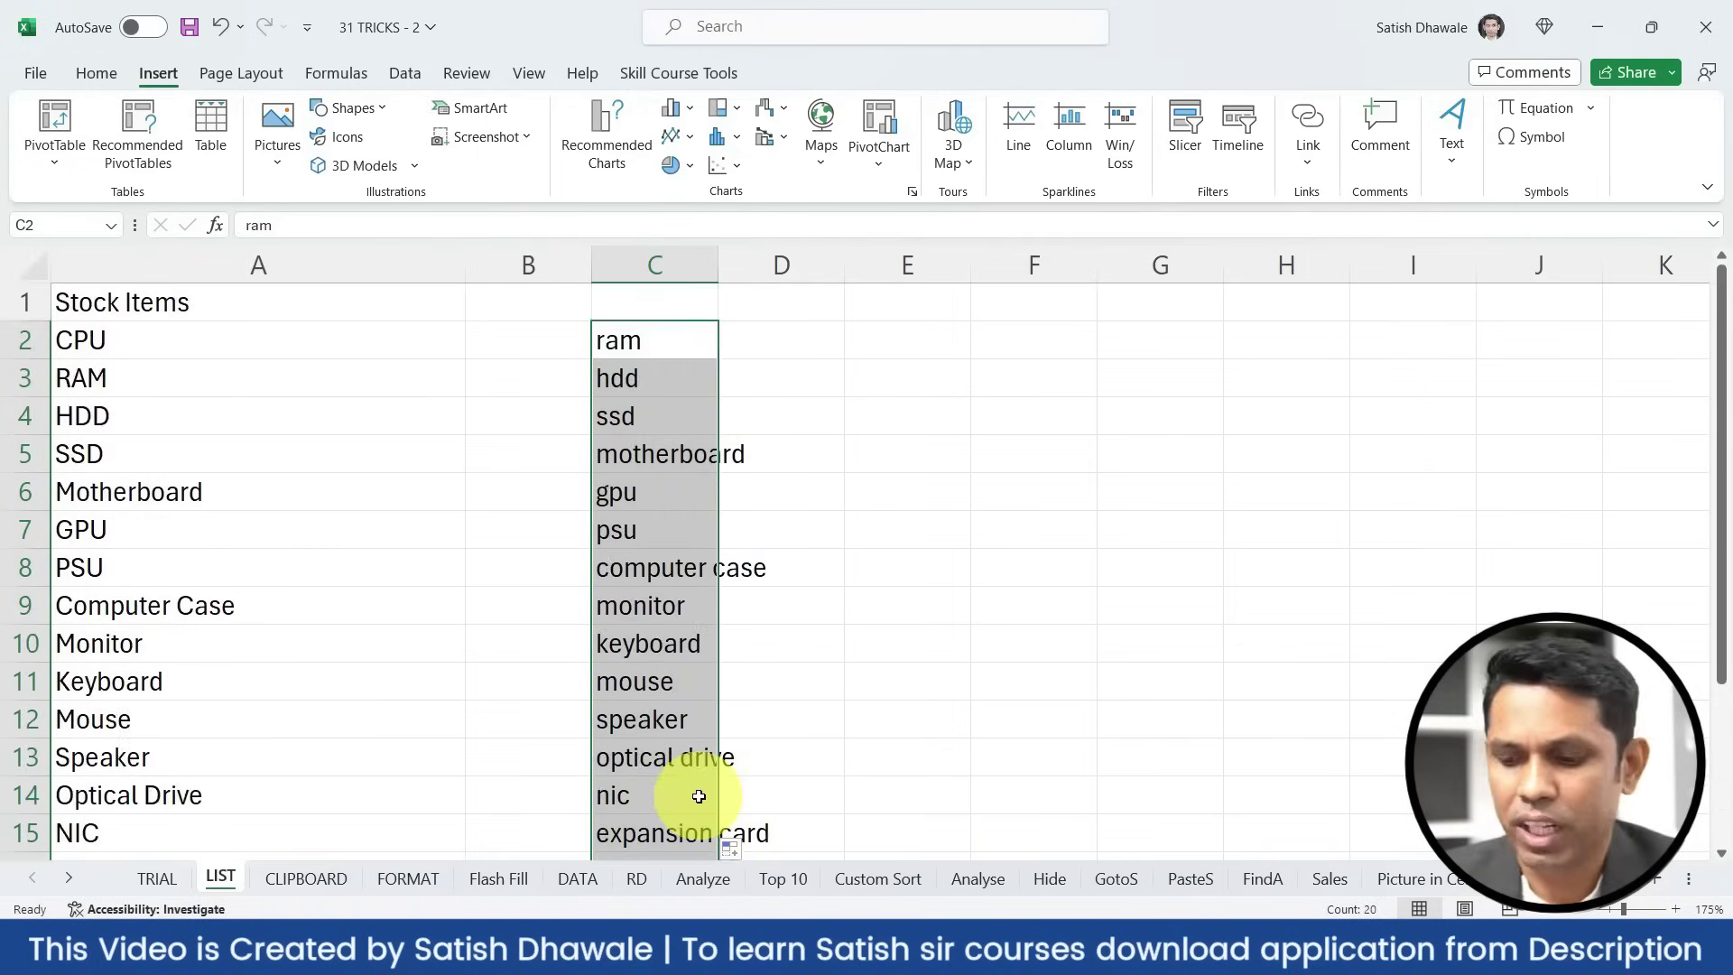
{"action": "key", "text": "Delete"}
{"action": "key", "text": "Up"}
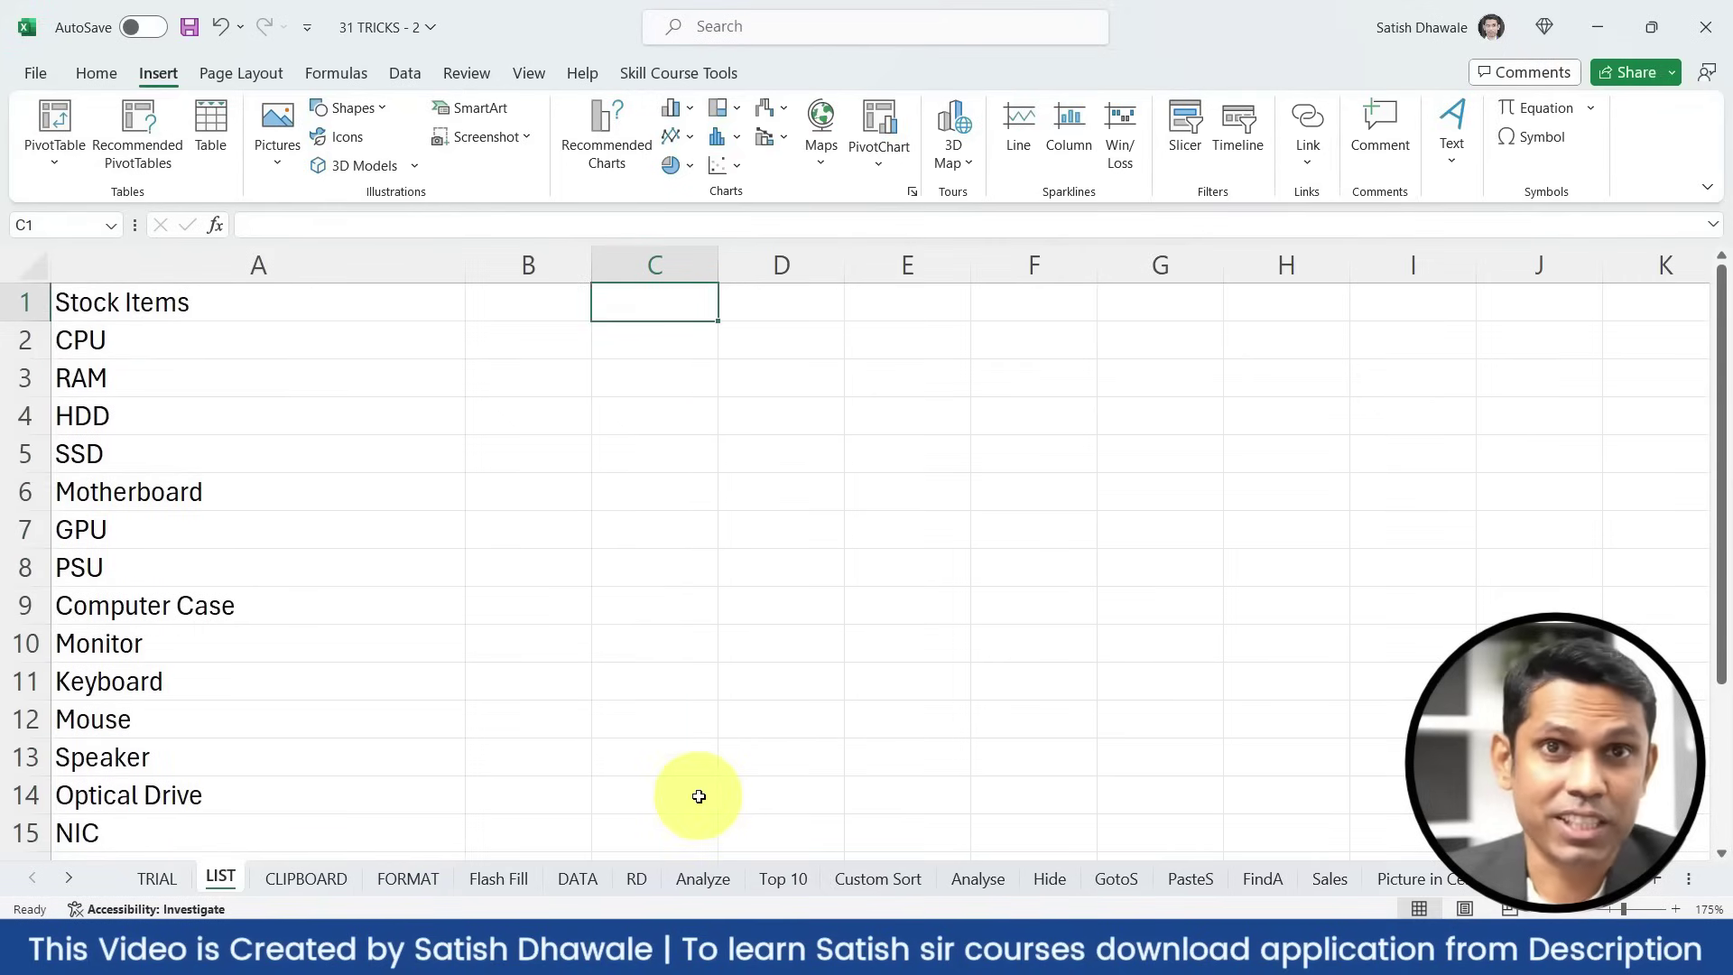
Enter CPU in cell C3 of the TRIAL sheet and reselect that cell to check its contents
{"action": "key", "text": "ctrl+Page_Up"}
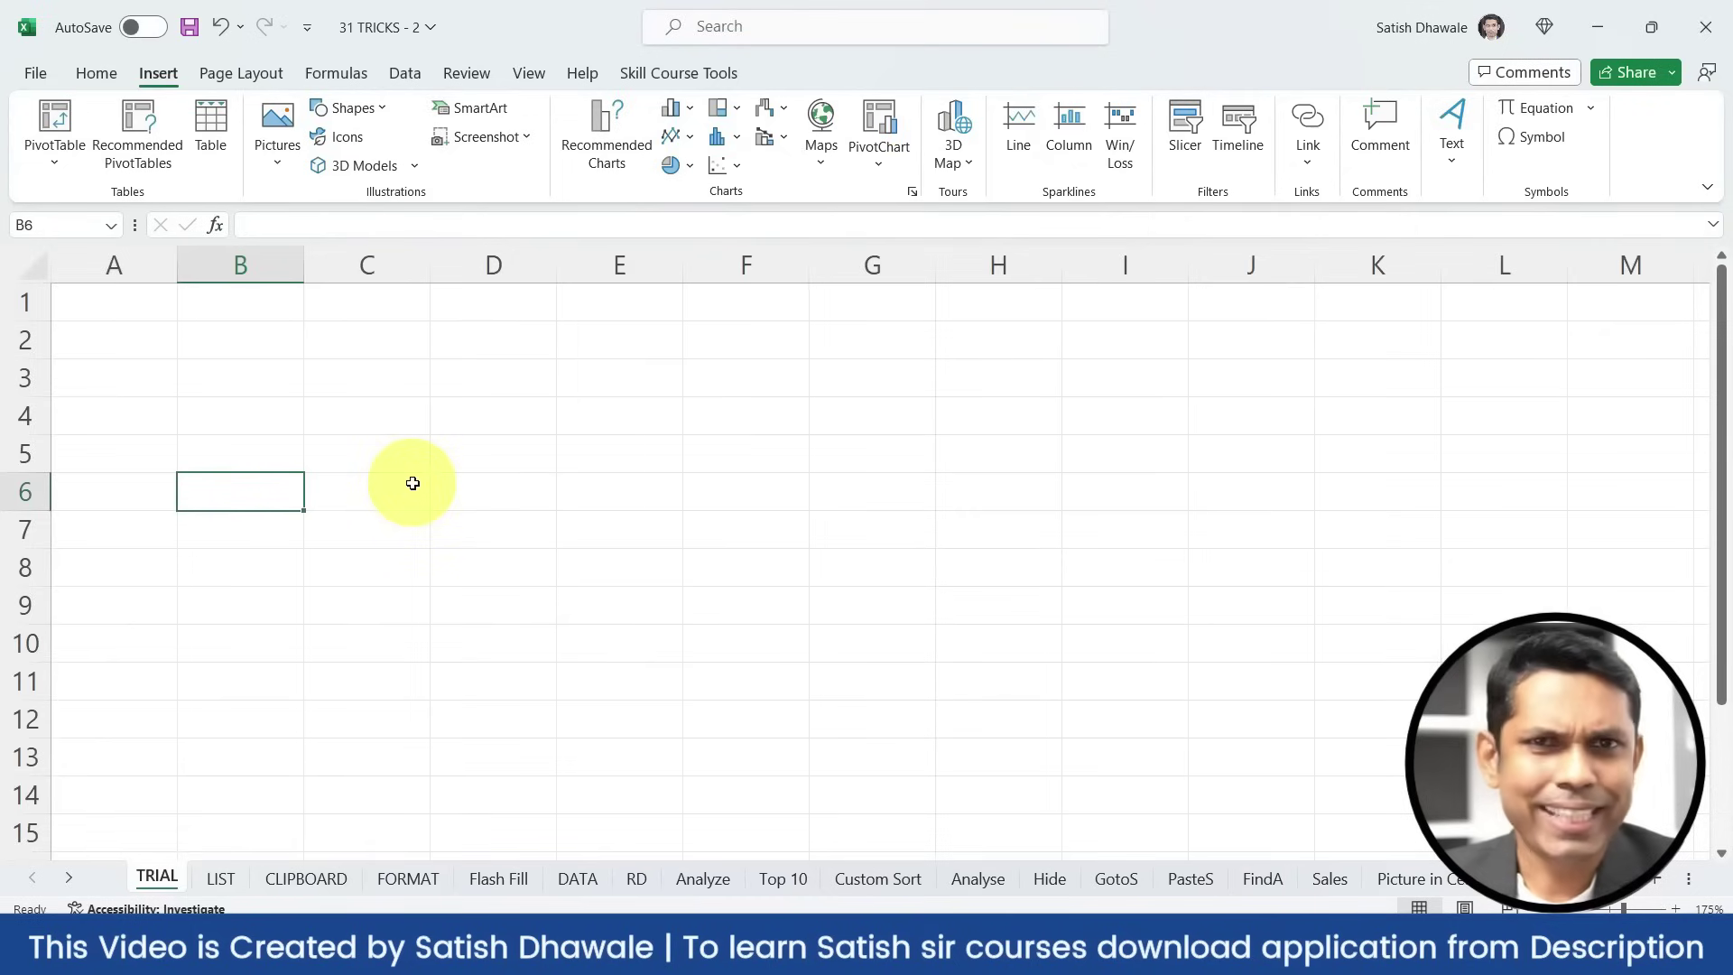
{"action": "left_click", "coordinate": [377, 387]}
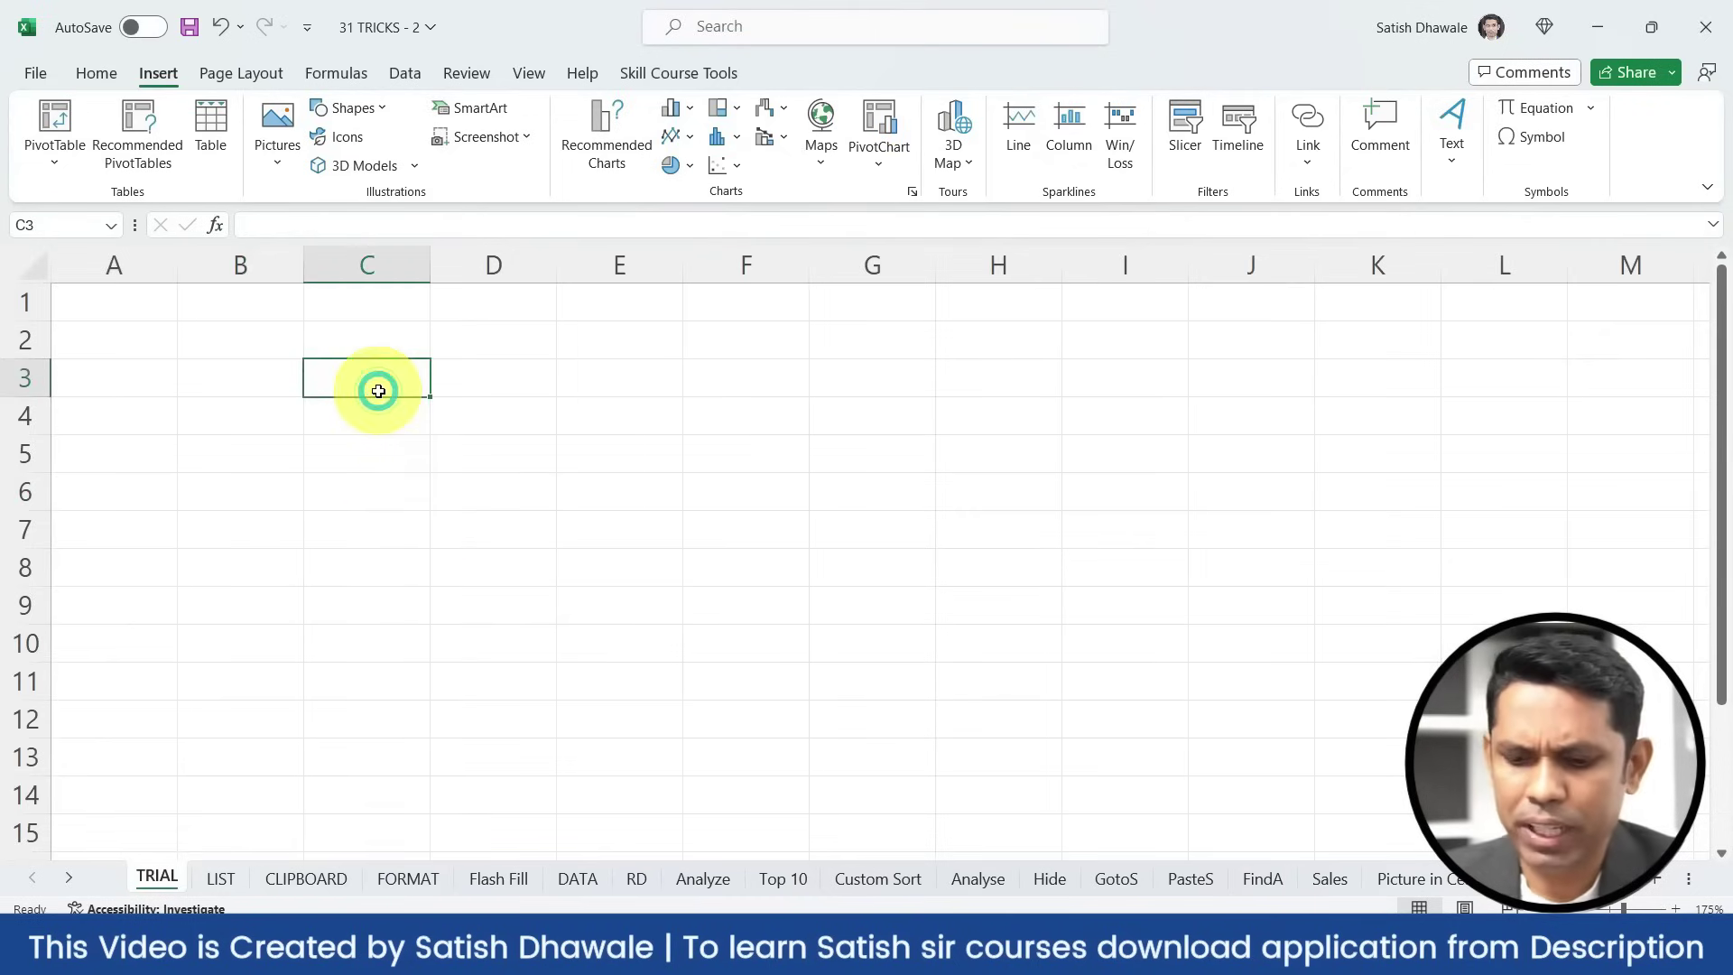
{"action": "type", "text": "C"}
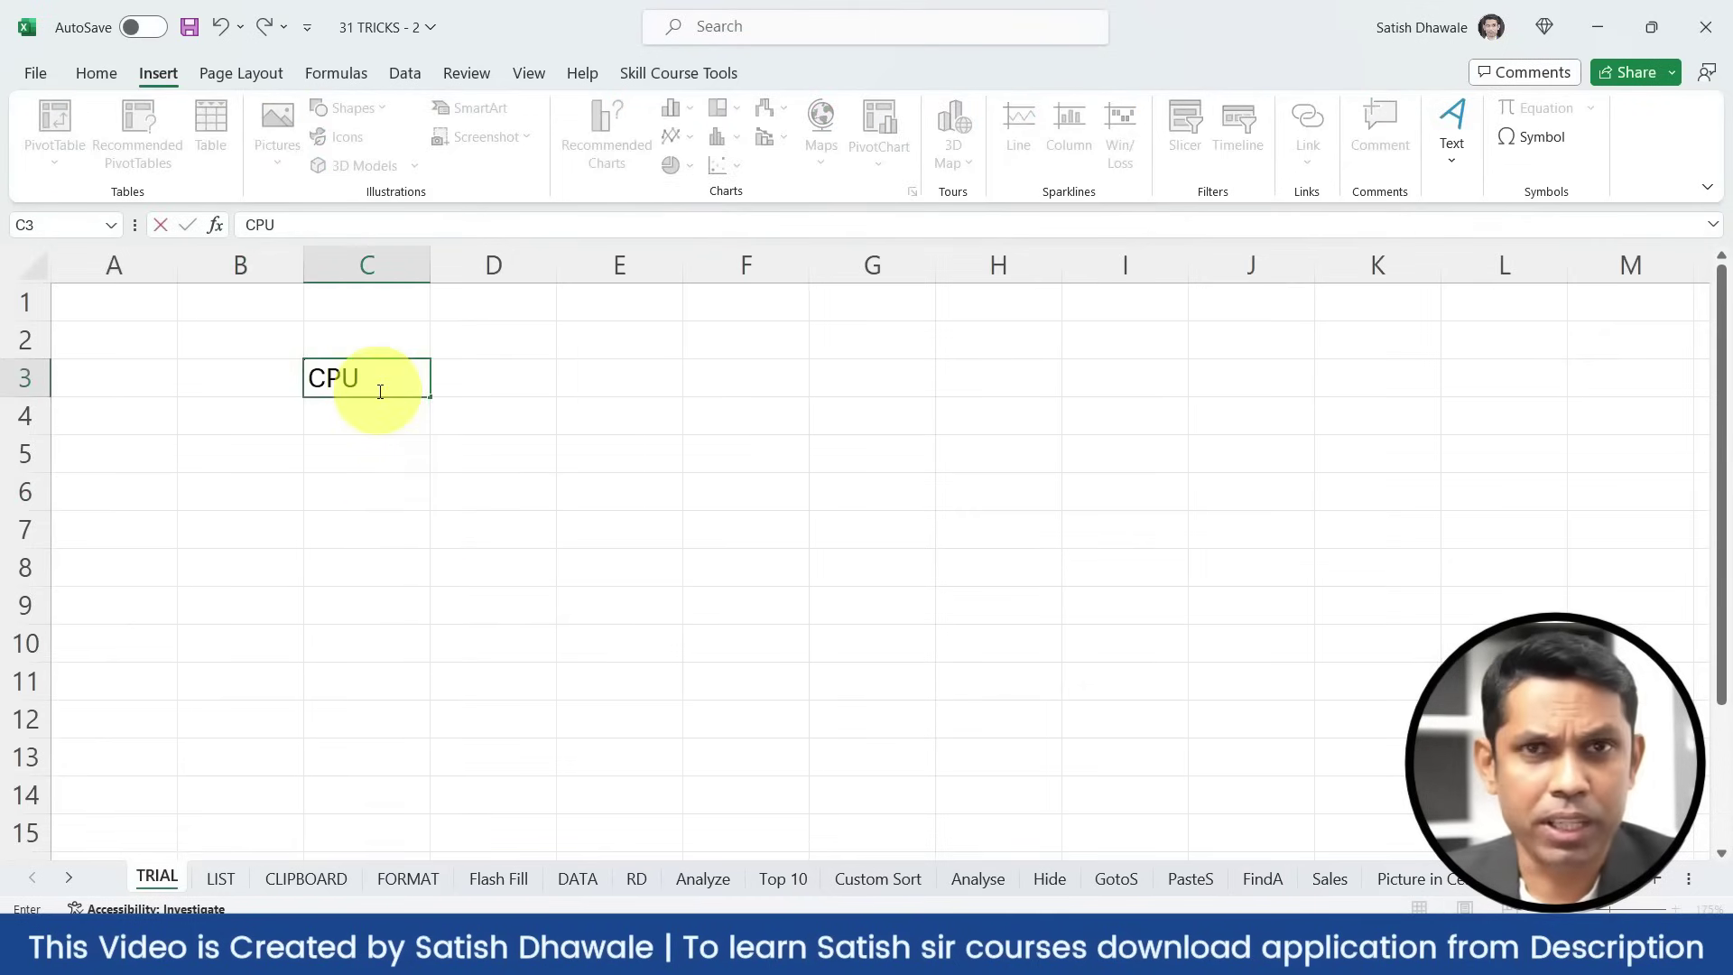
{"action": "type", "text": "PU"}
{"action": "key", "text": "Return"}
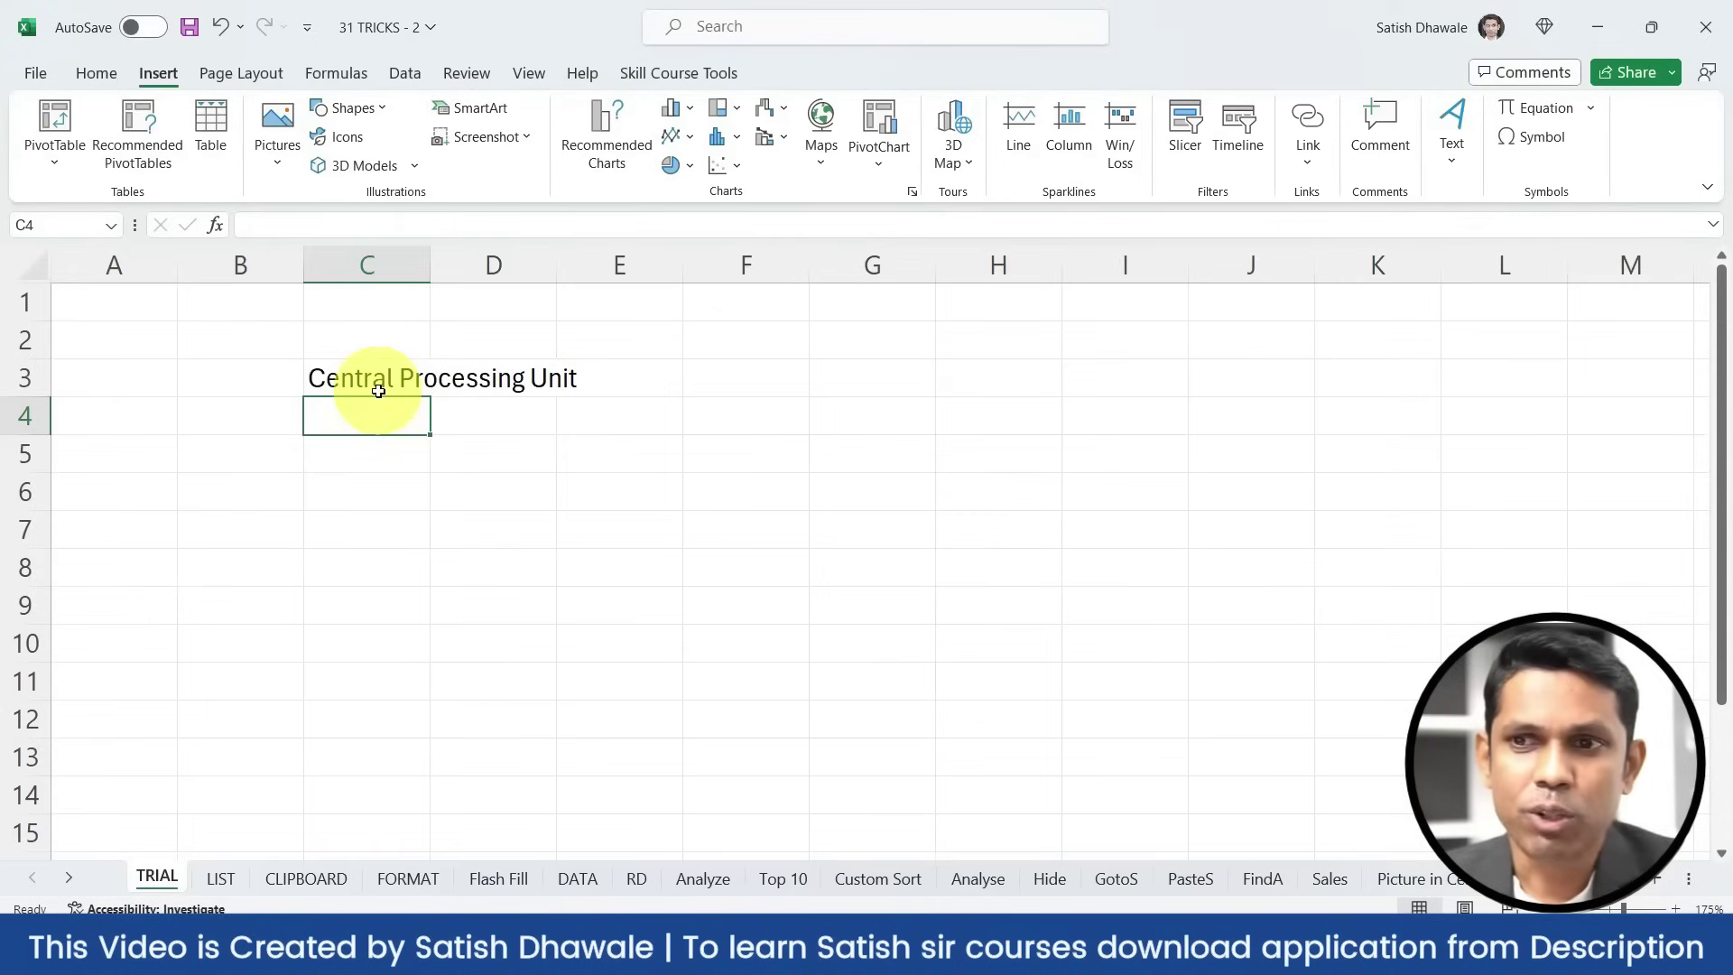
{"action": "left_click", "coordinate": [379, 390]}
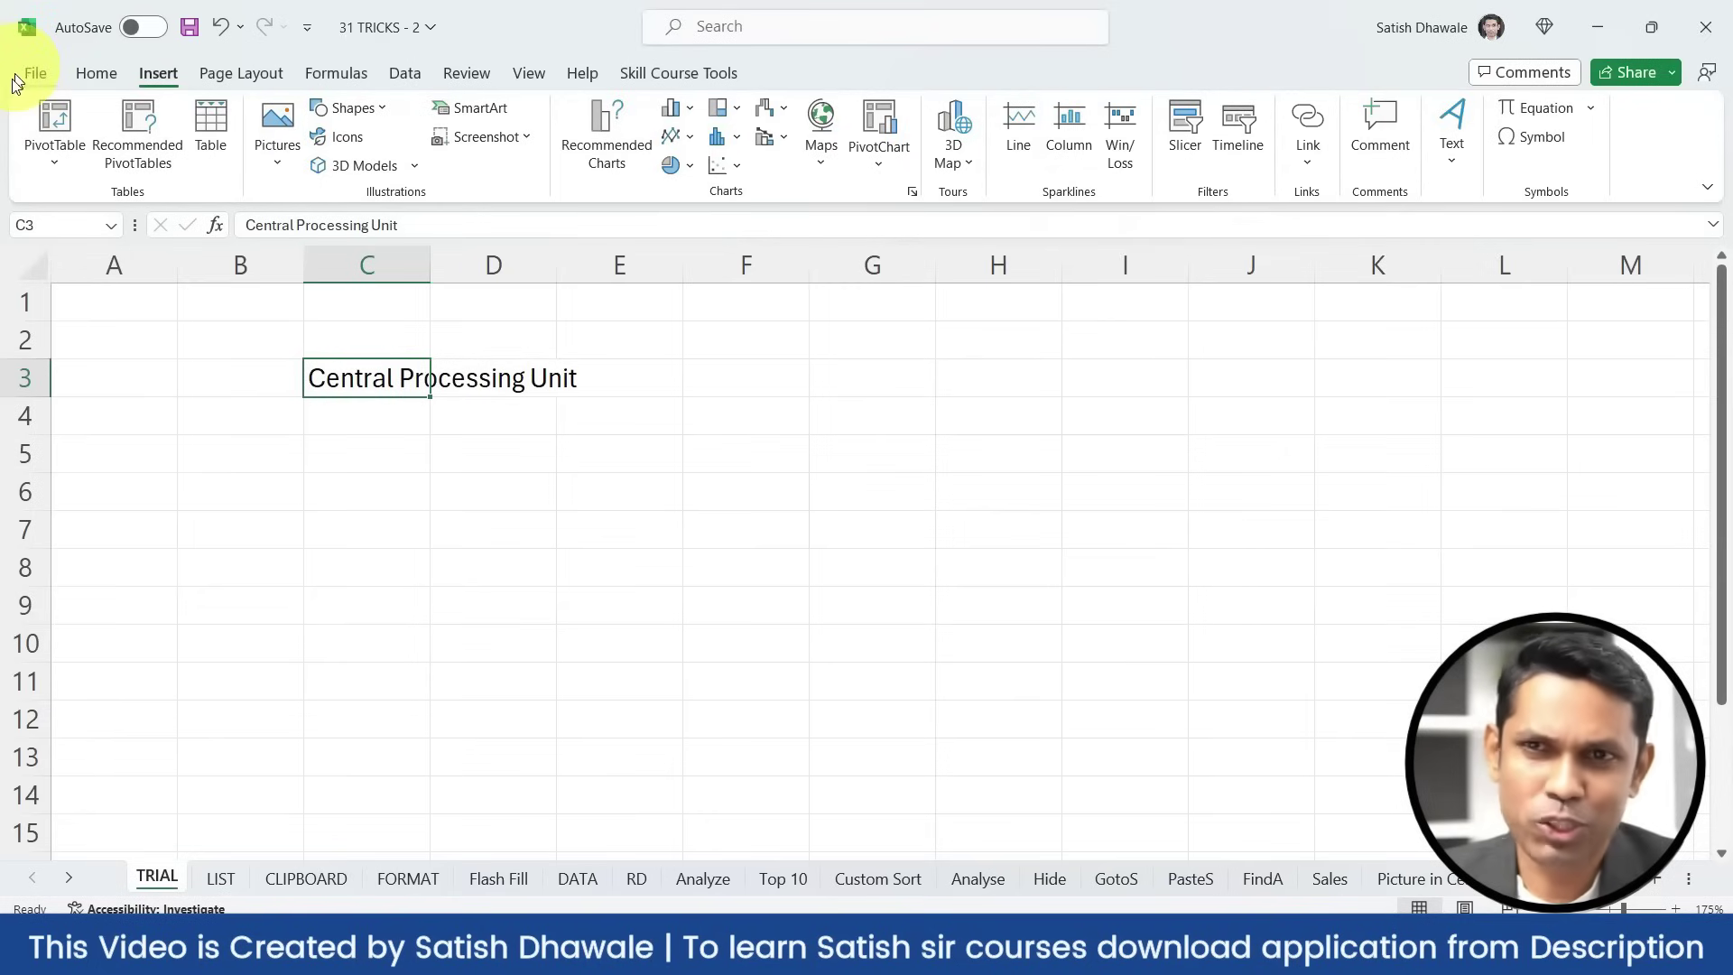
Open the AutoCorrect options from the proofing settings in Excel Options
{"action": "left_click", "coordinate": [25, 84]}
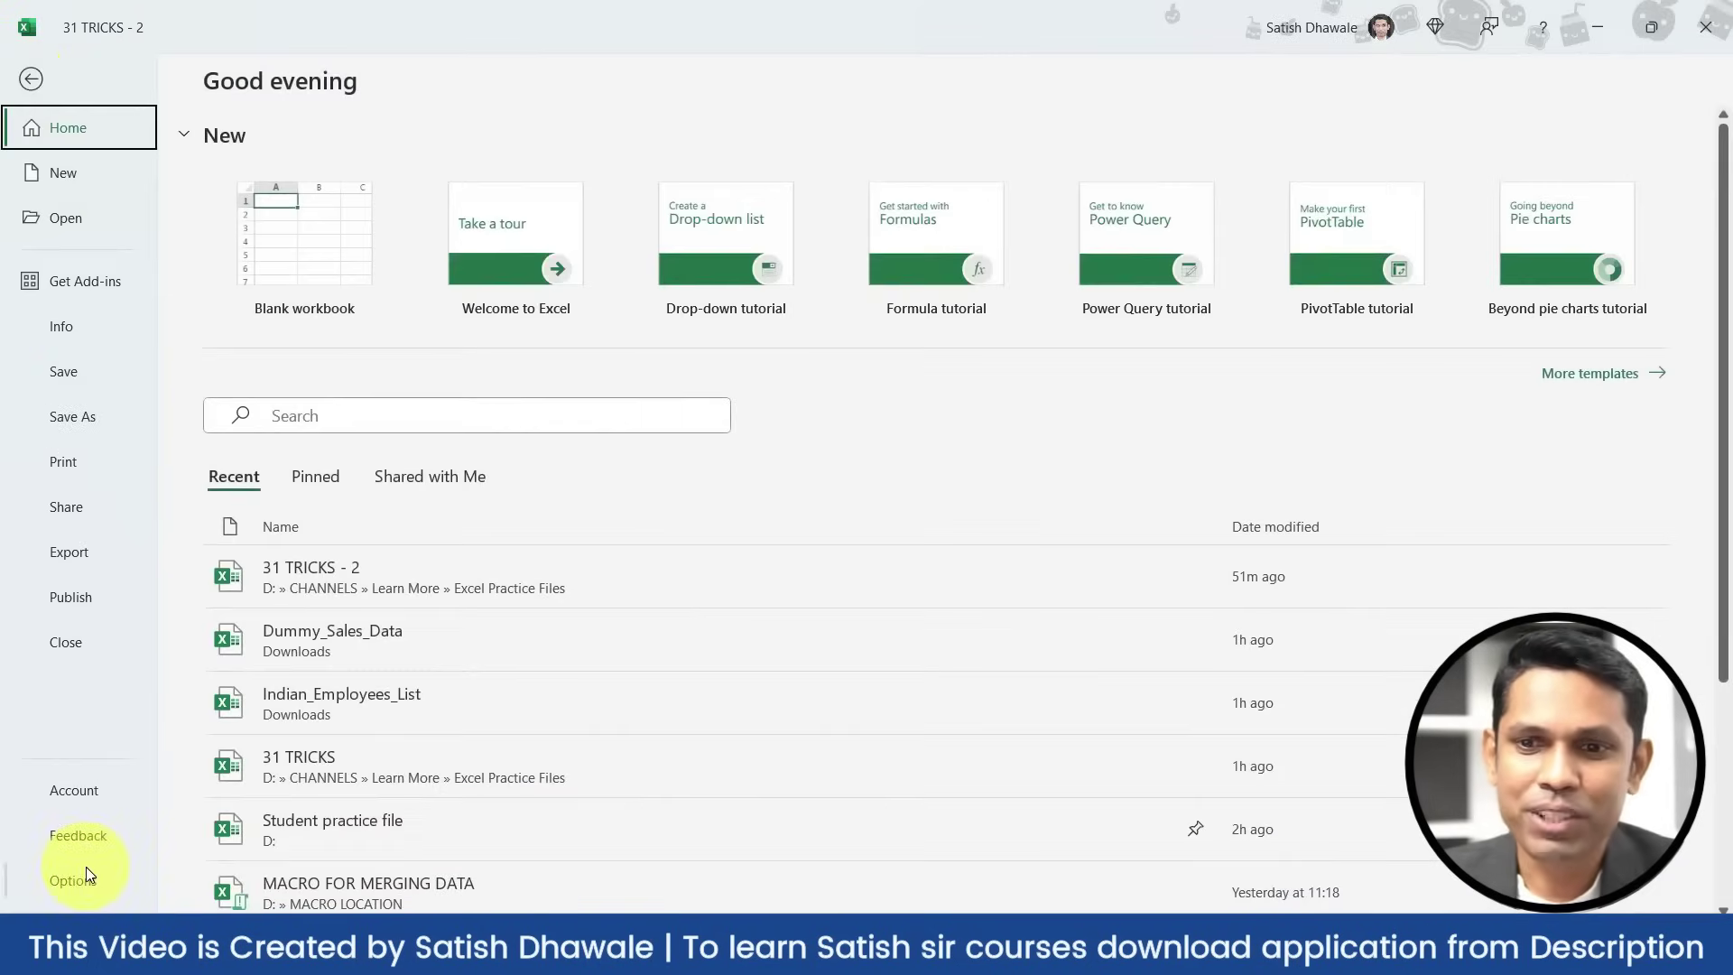
{"action": "left_click", "coordinate": [85, 869]}
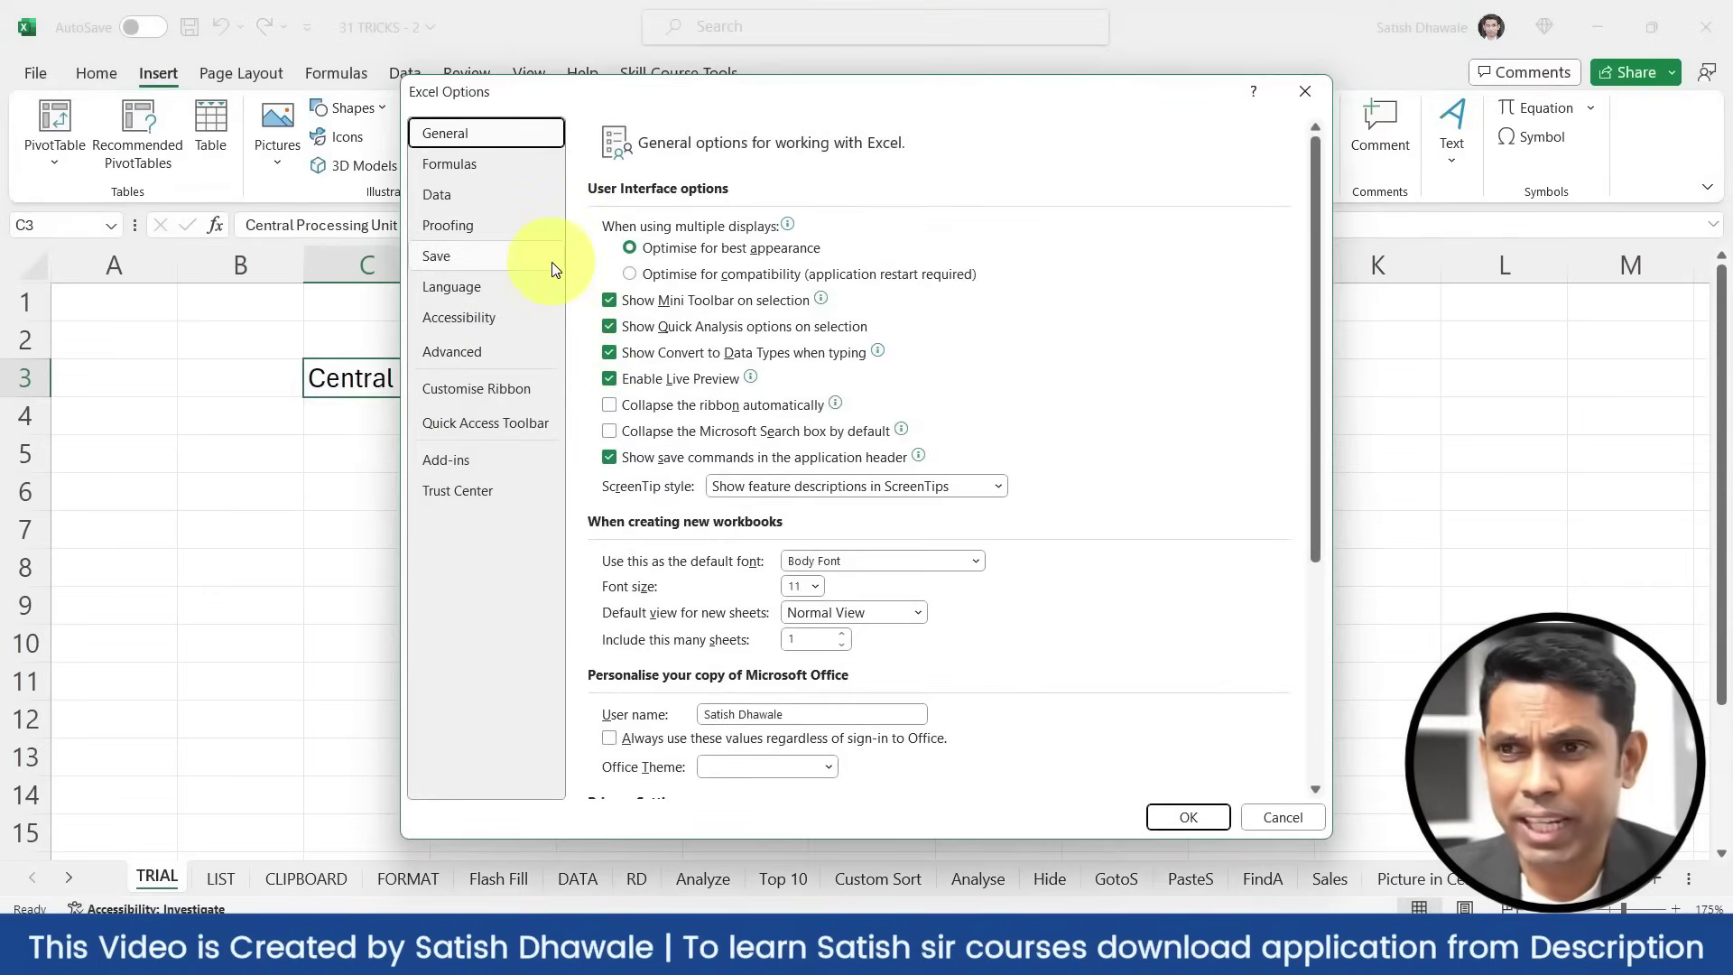
{"action": "left_click", "coordinate": [527, 222]}
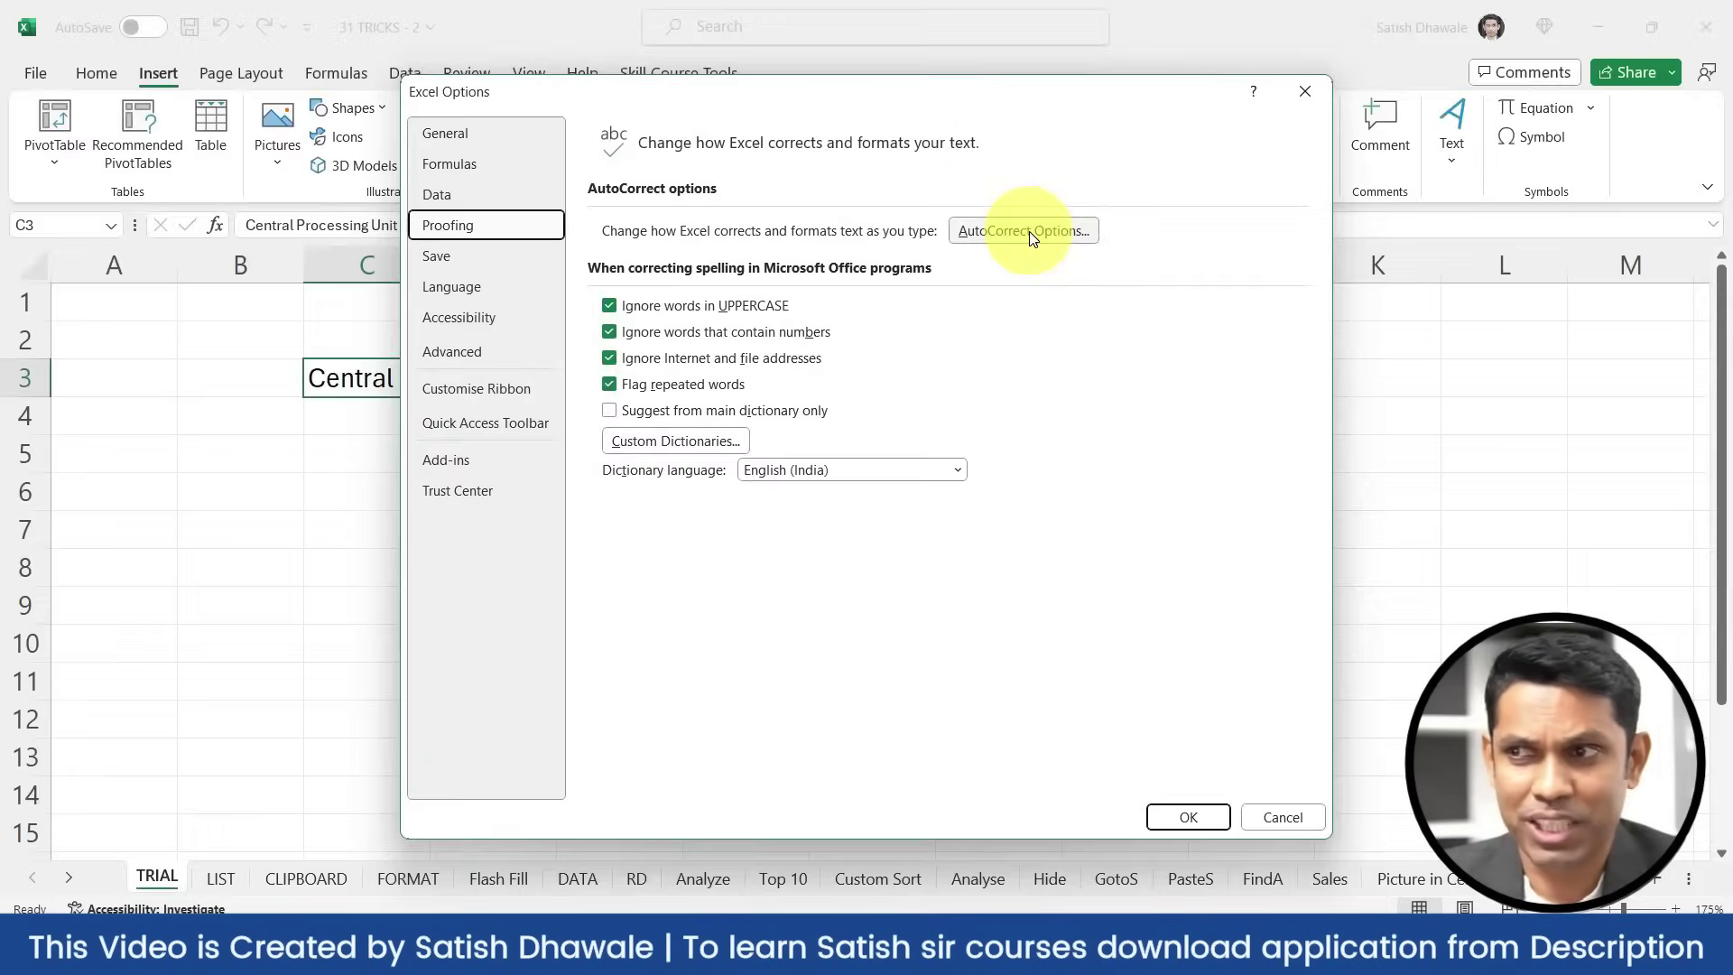
{"action": "left_click", "coordinate": [1032, 233]}
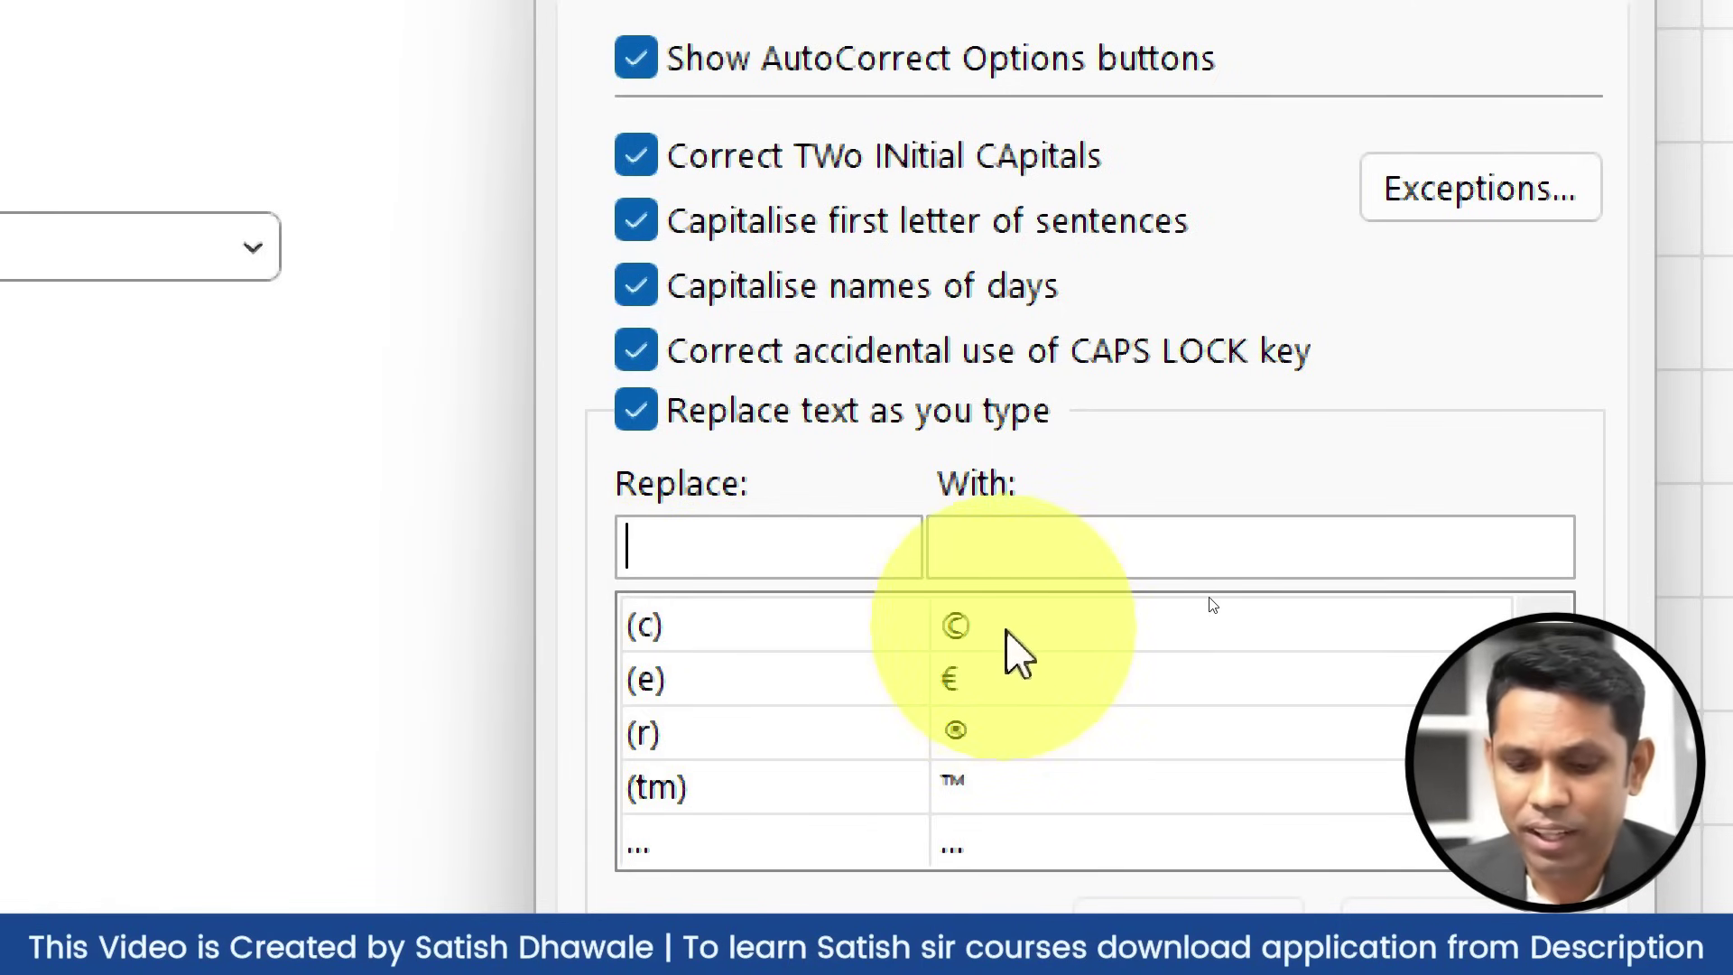
Look up the AutoCorrect replacements for TAHT and CPU, clearing the search text after each
{"action": "type", "text": "TAHT"}
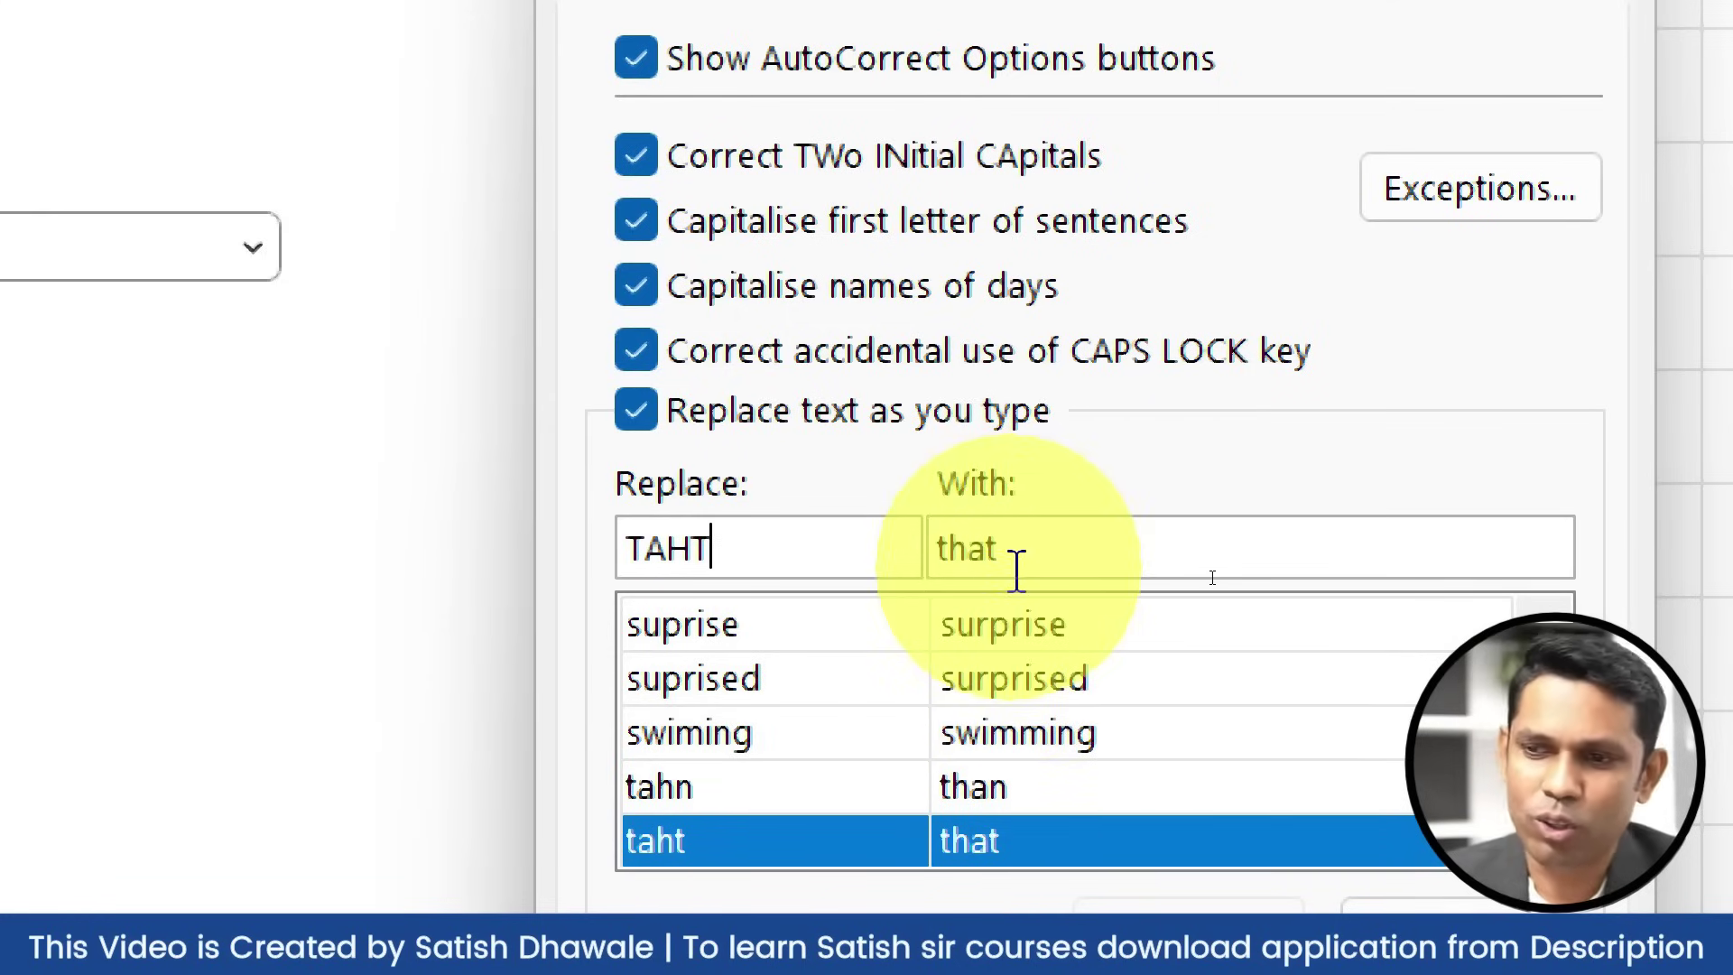
{"action": "key", "text": "BackSpace"}
{"action": "key", "text": "BackSpace"}
{"action": "key", "text": "BackSpace"}
{"action": "key", "text": "BackSpace"}
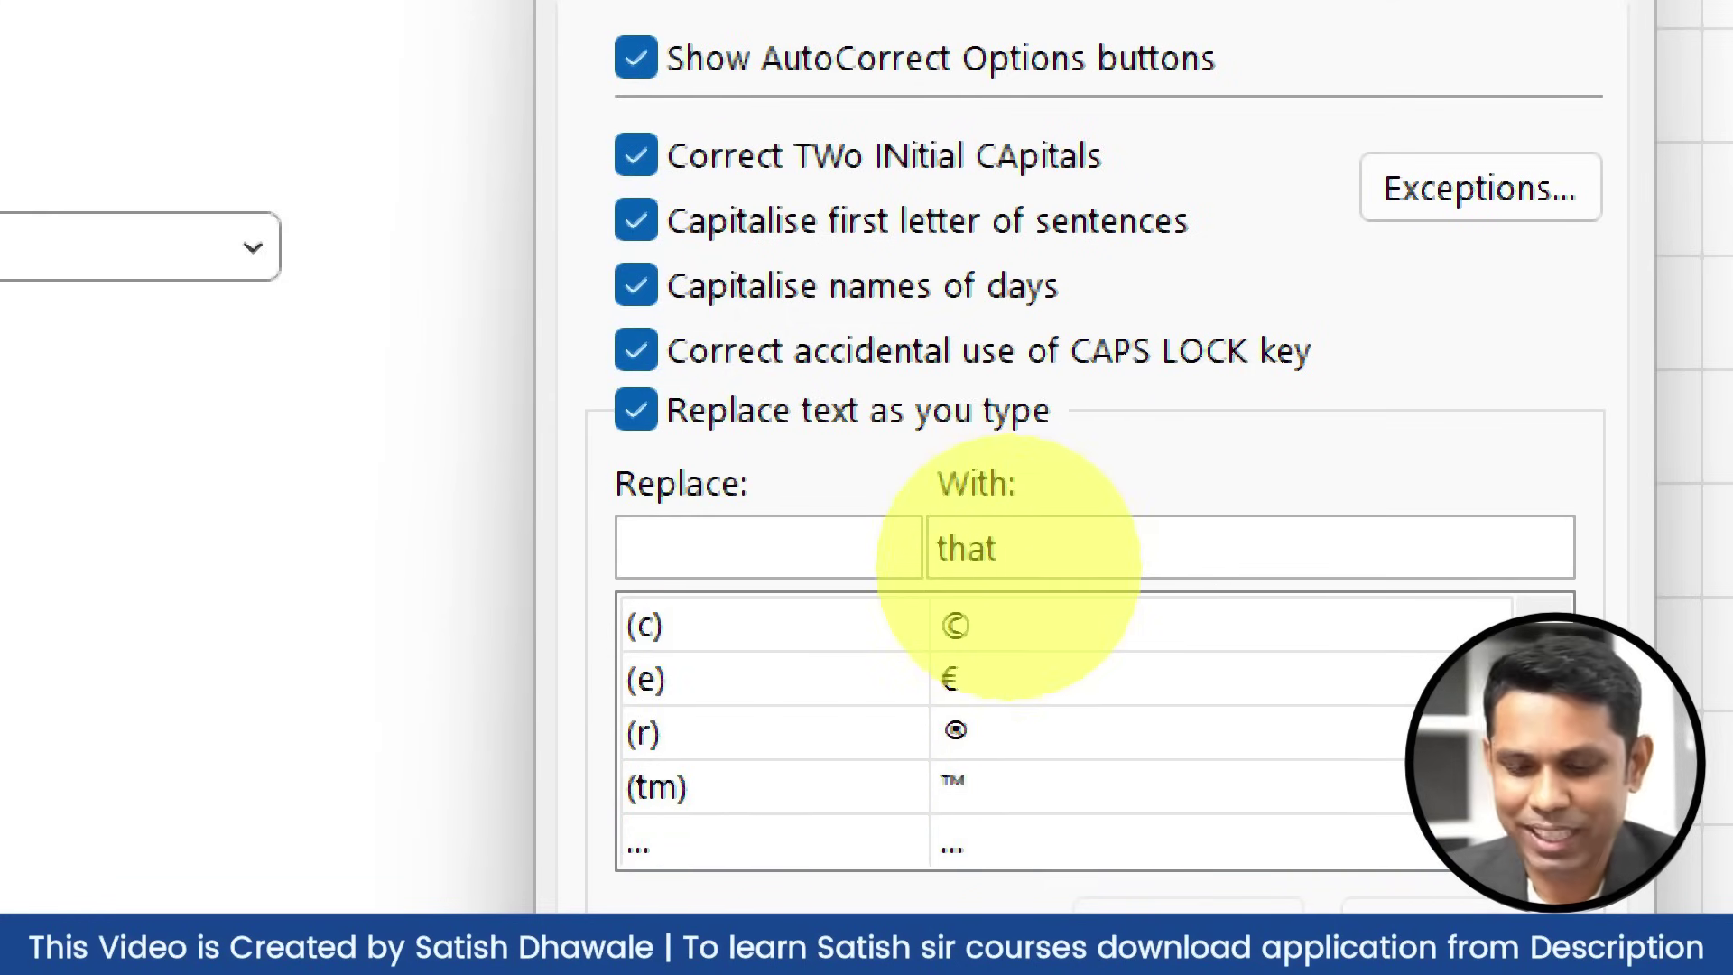
{"action": "type", "text": "CPU"}
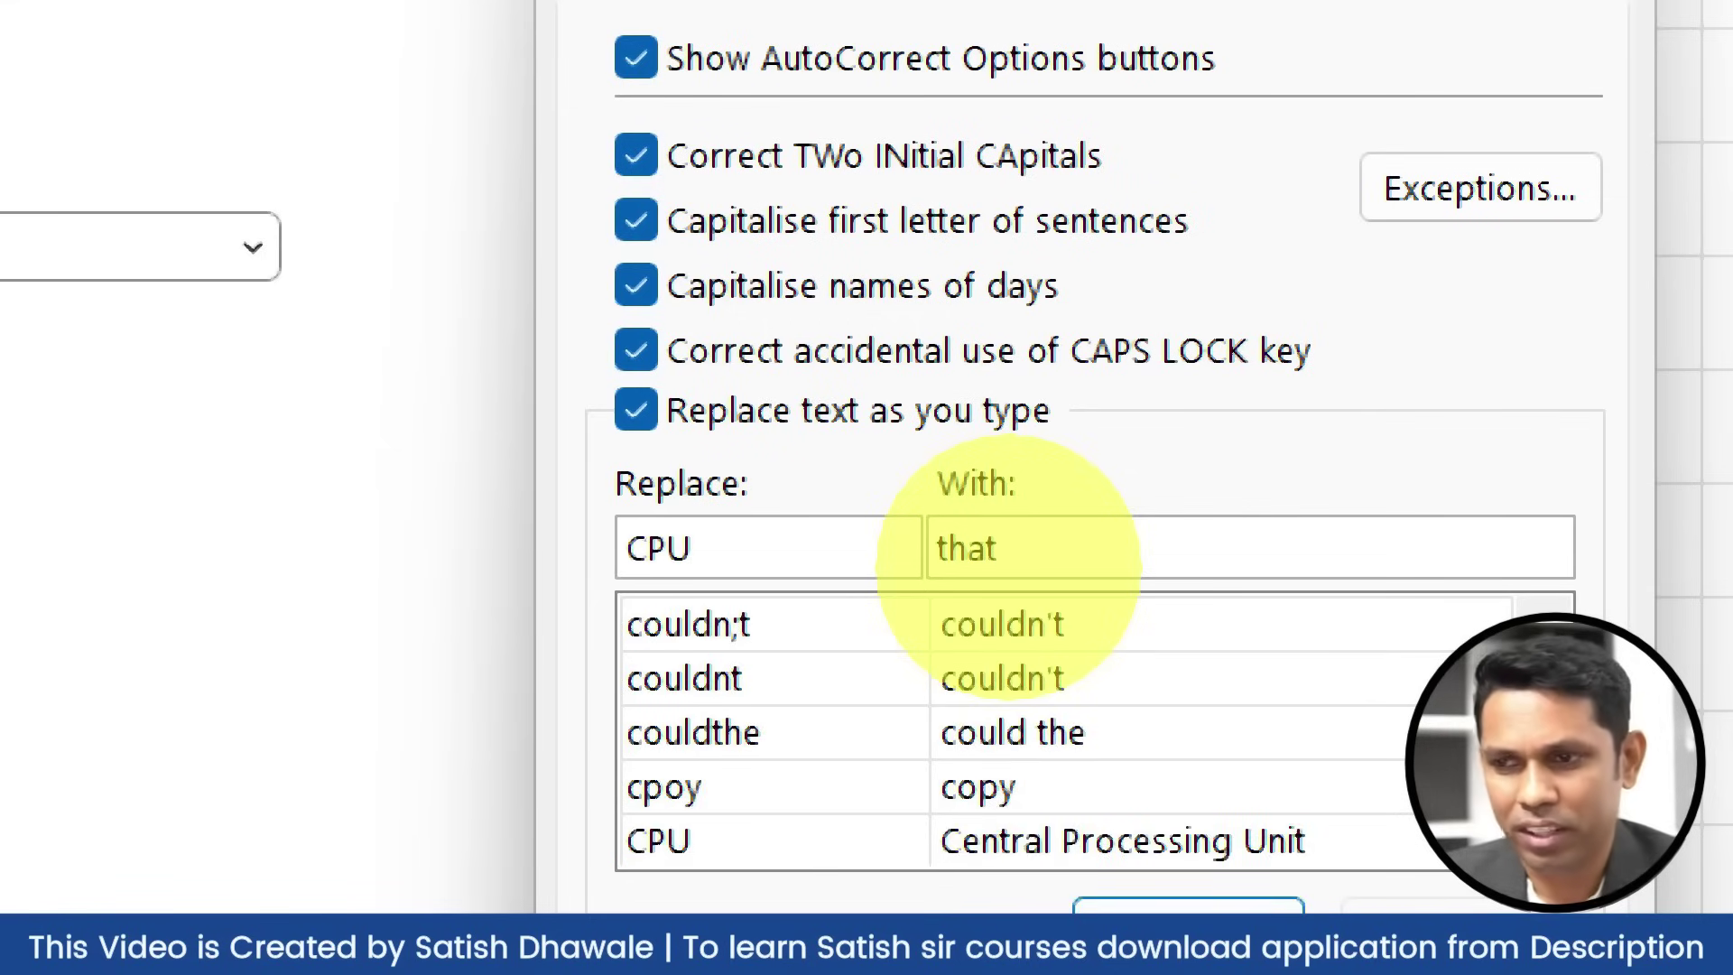
{"action": "key", "text": "BackSpace"}
{"action": "key", "text": "BackSpace"}
{"action": "key", "text": "BackSpace"}
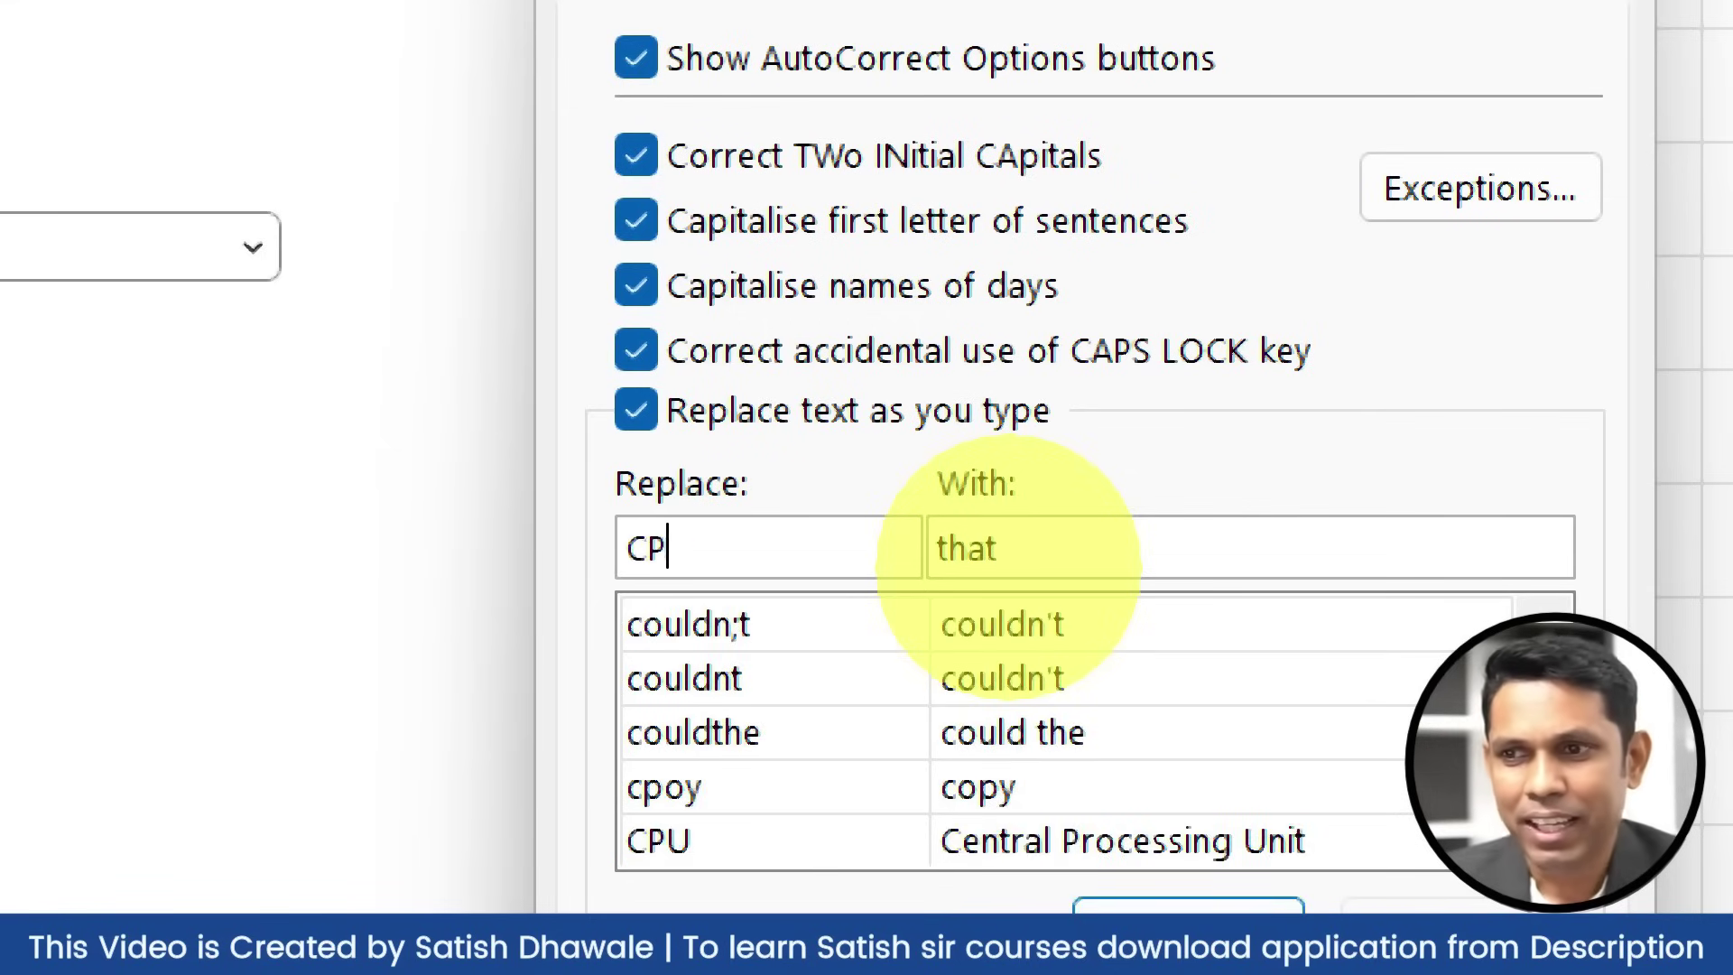
Add an AutoCorrect entry that replaces GPU with Graphic Processing Unit and accept the Excel options
{"action": "type", "text": "GPU"}
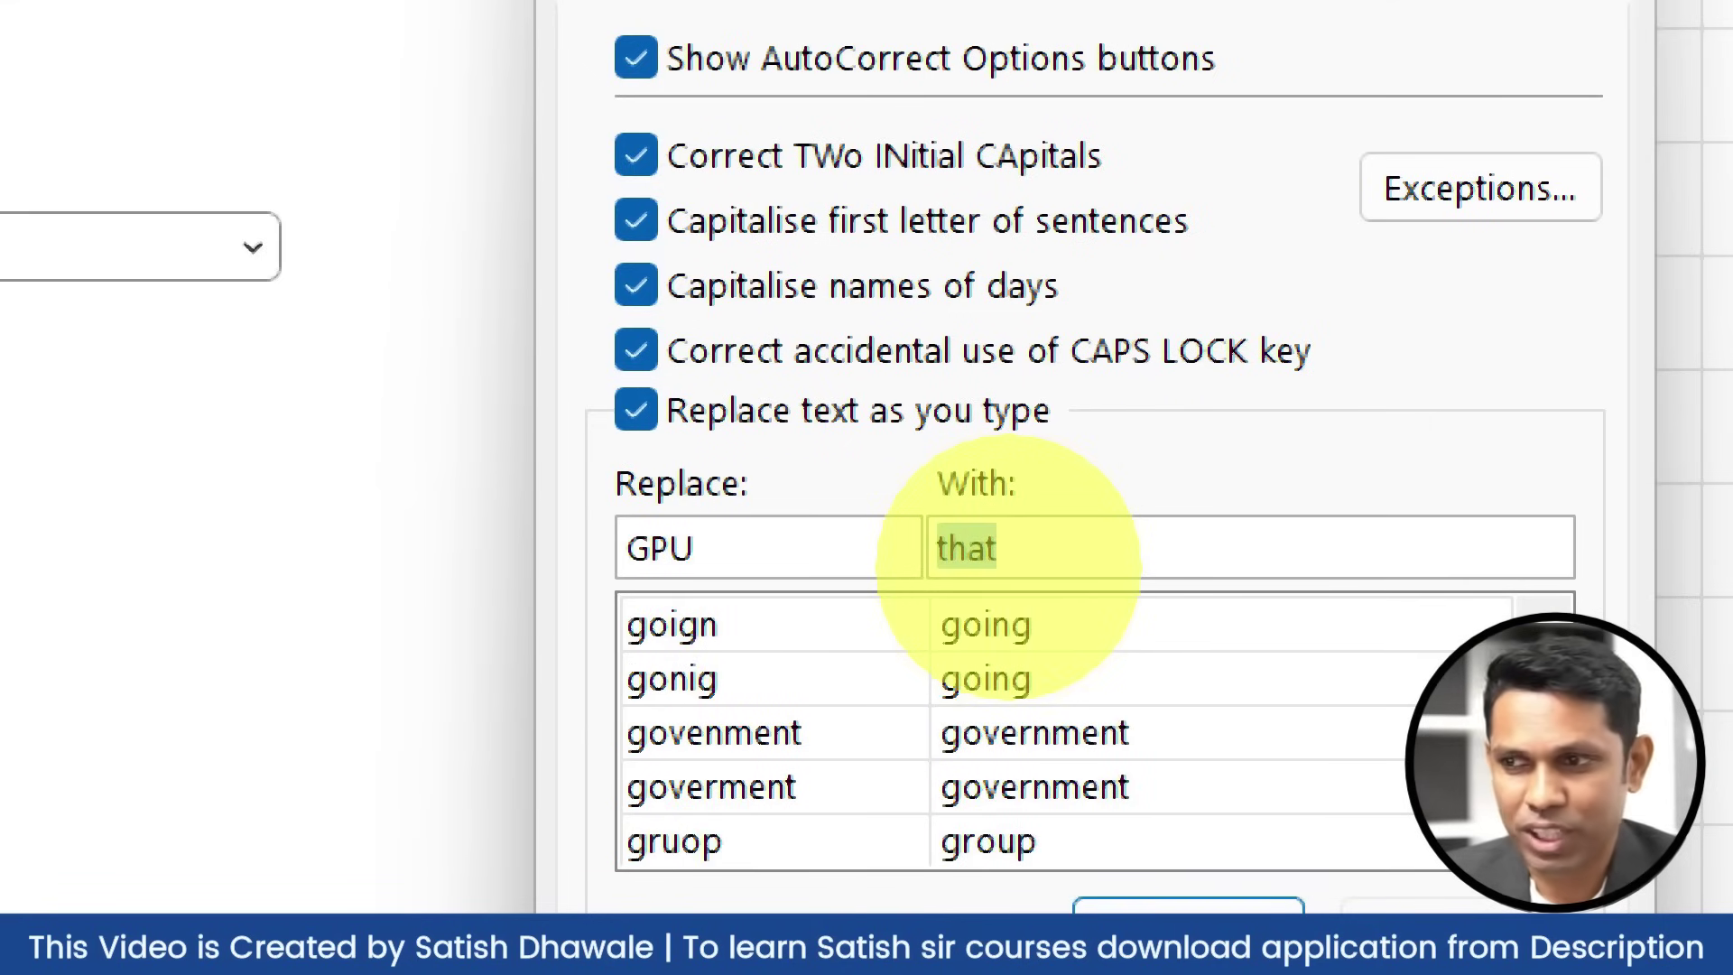
{"action": "type", "text": "g"}
{"action": "key", "text": "BackSpace"}
{"action": "type", "text": "Grap"}
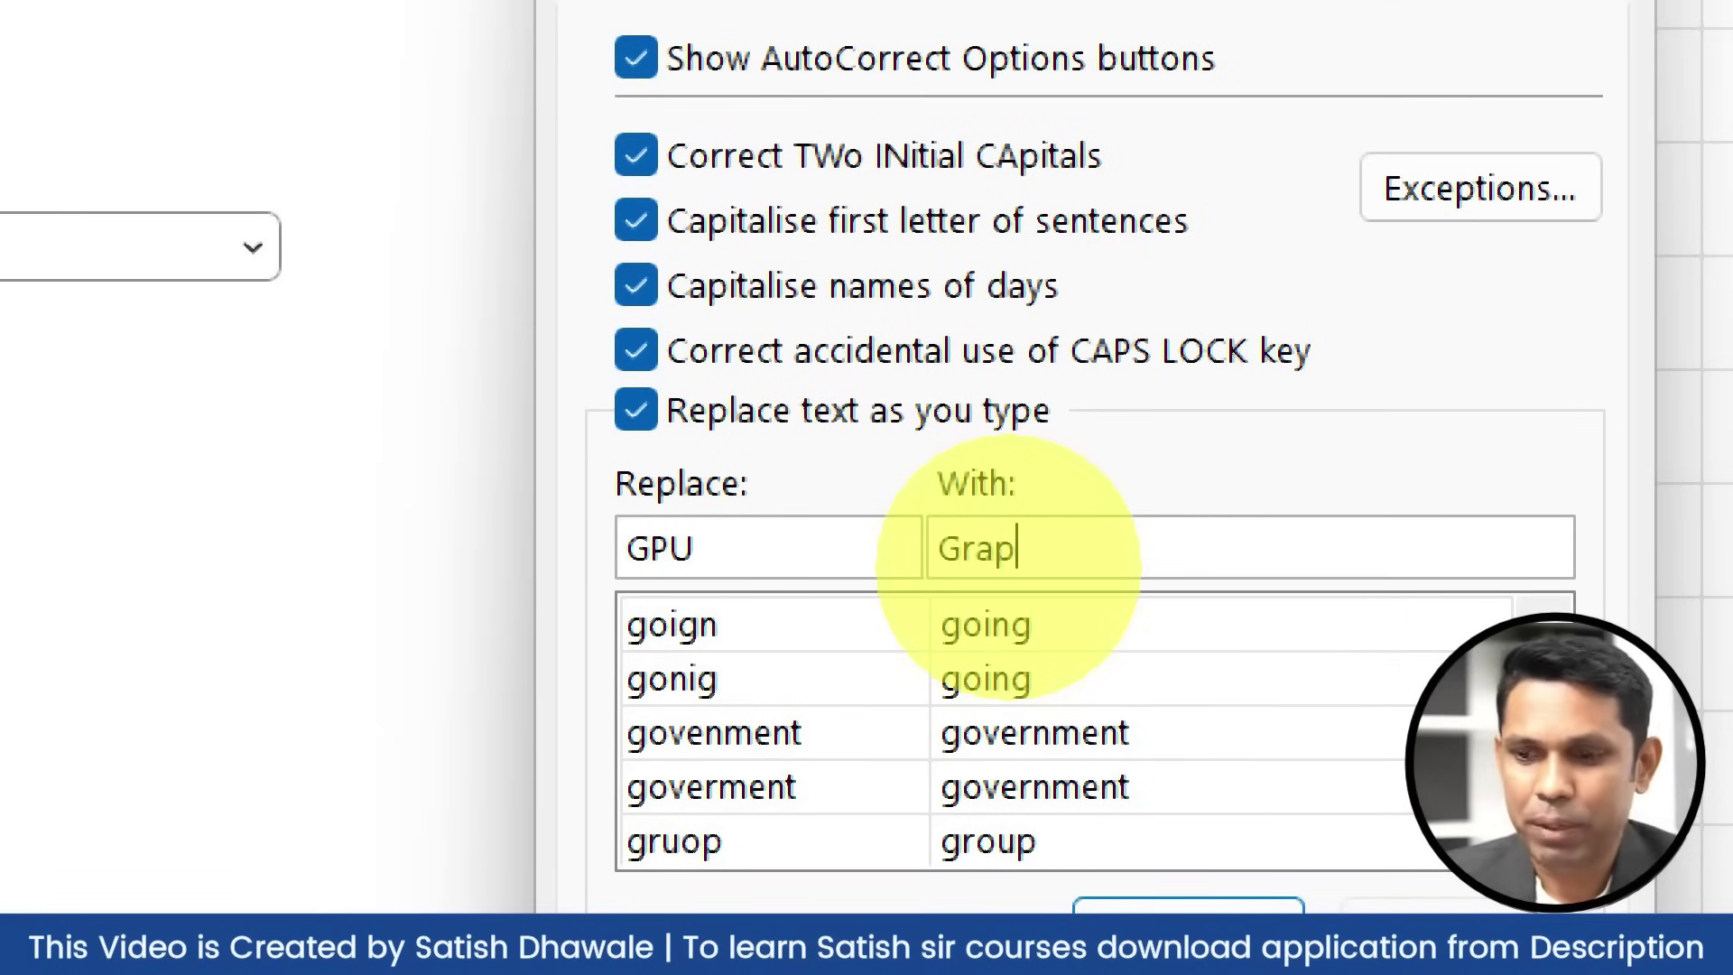
{"action": "type", "text": "hic Processing Unit"}
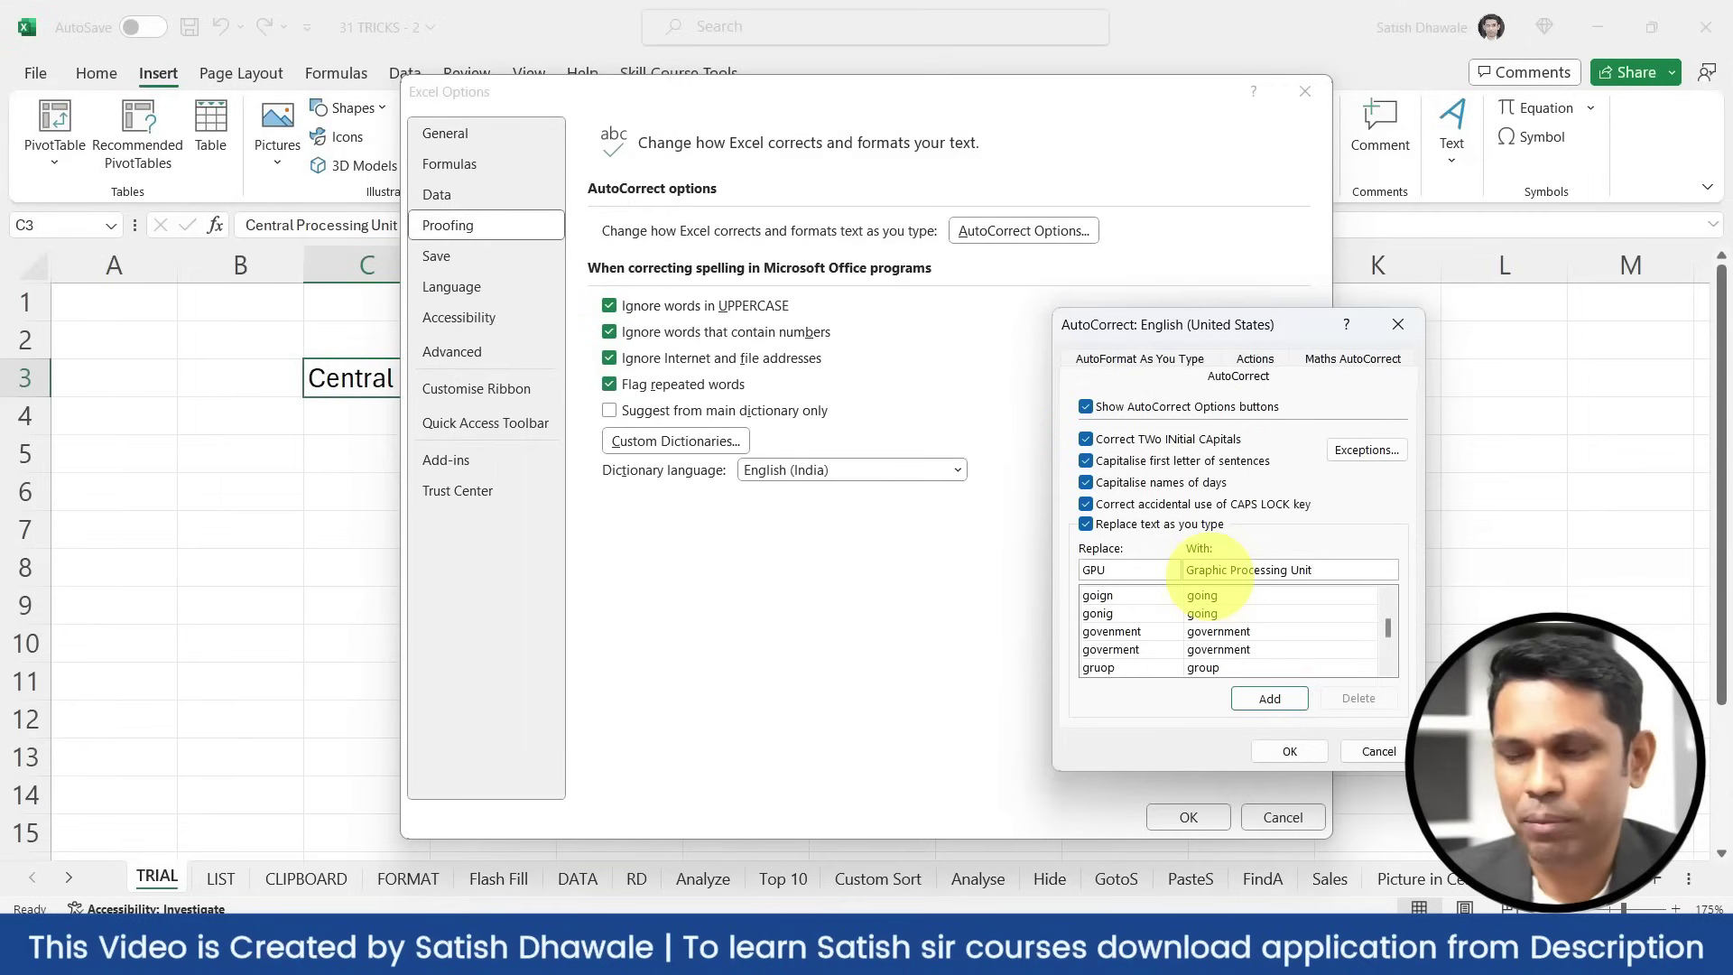
{"action": "left_click", "coordinate": [1287, 698]}
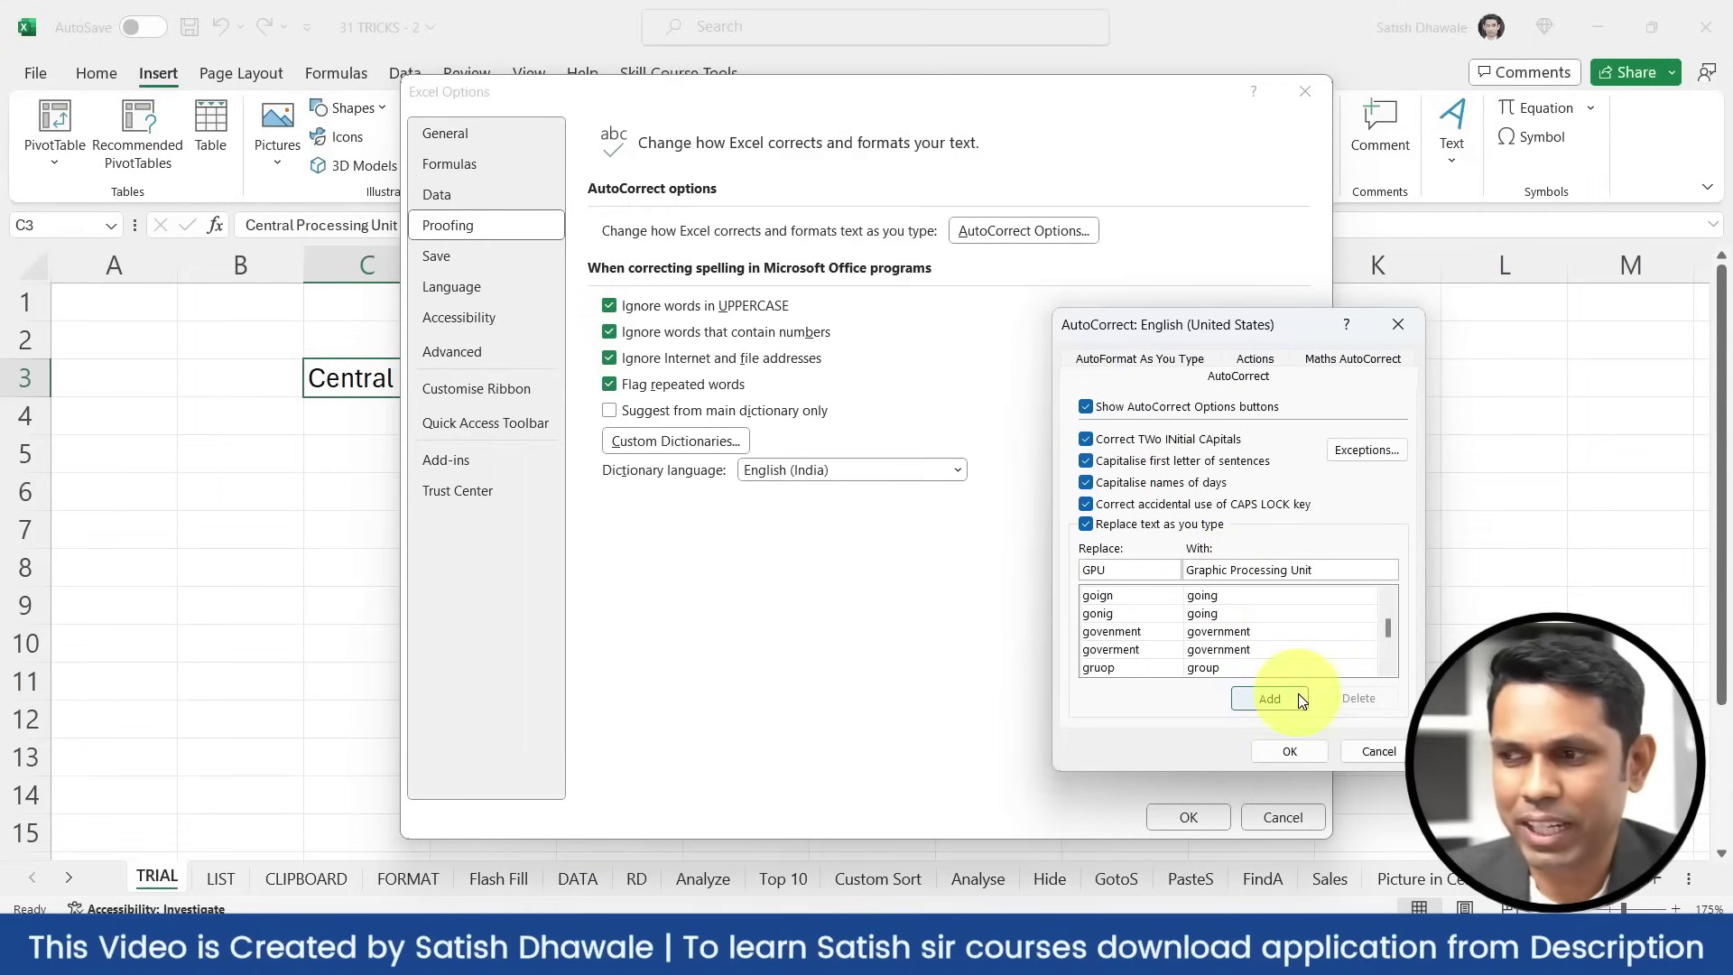
{"action": "left_click", "coordinate": [1294, 750]}
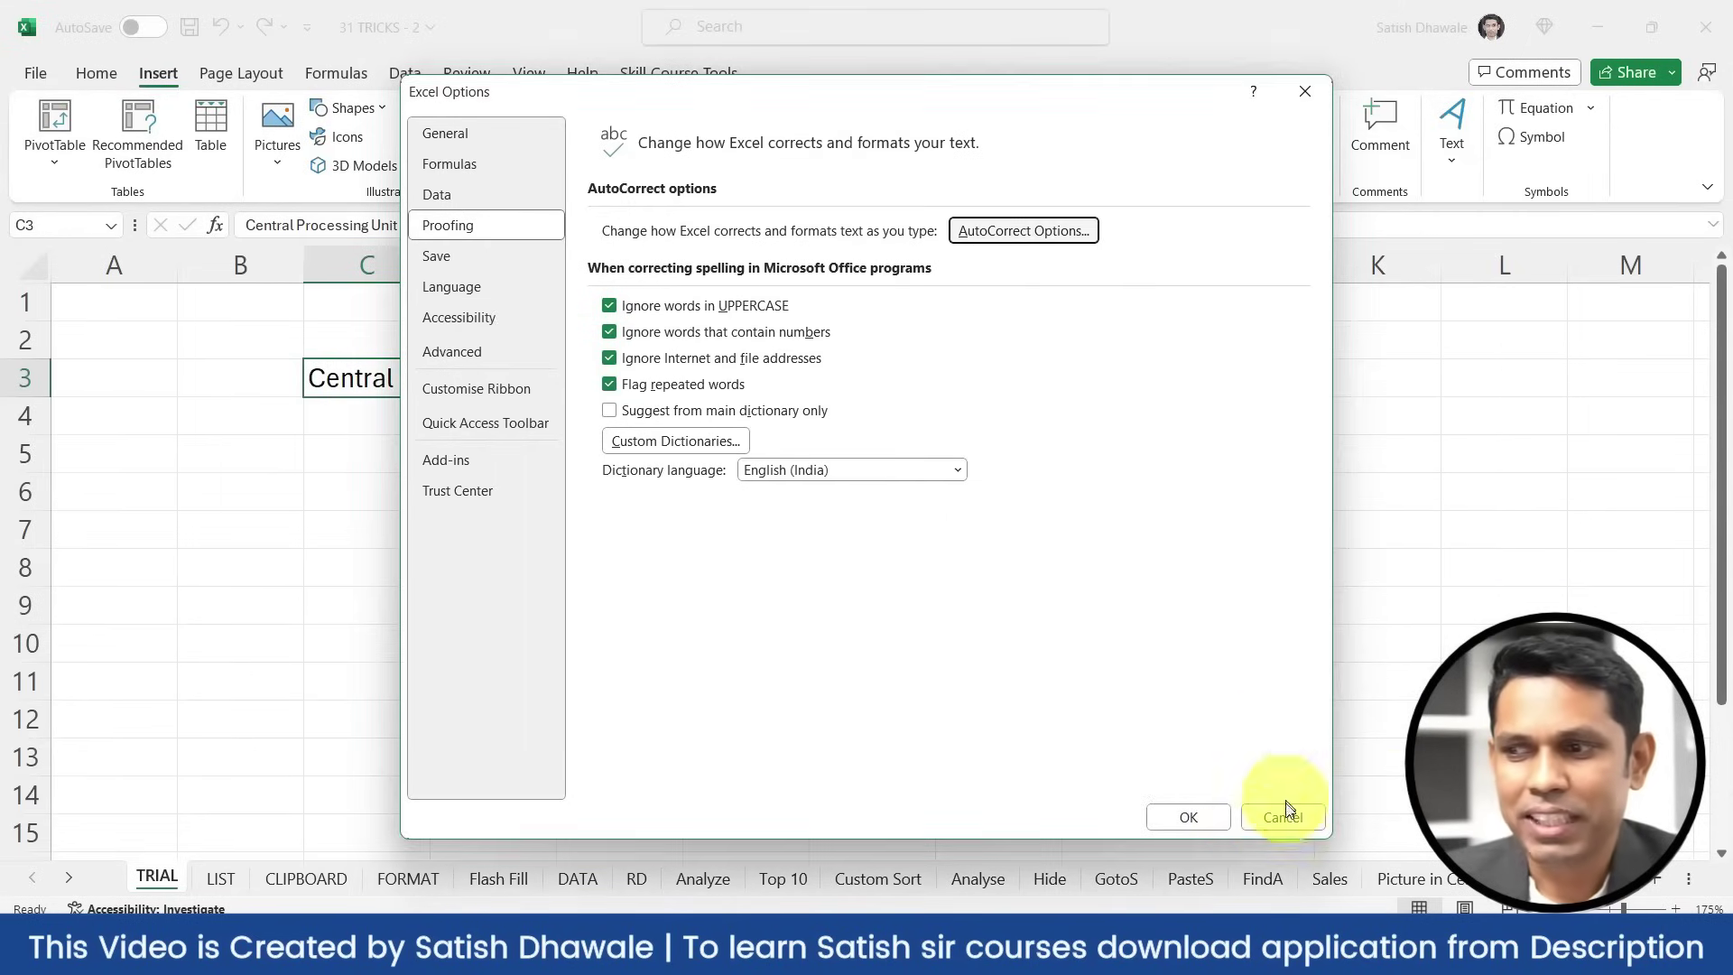
{"action": "left_click", "coordinate": [1199, 817]}
Enter GPU in cell C5 to test the new AutoCorrect entry
{"action": "left_click", "coordinate": [381, 464]}
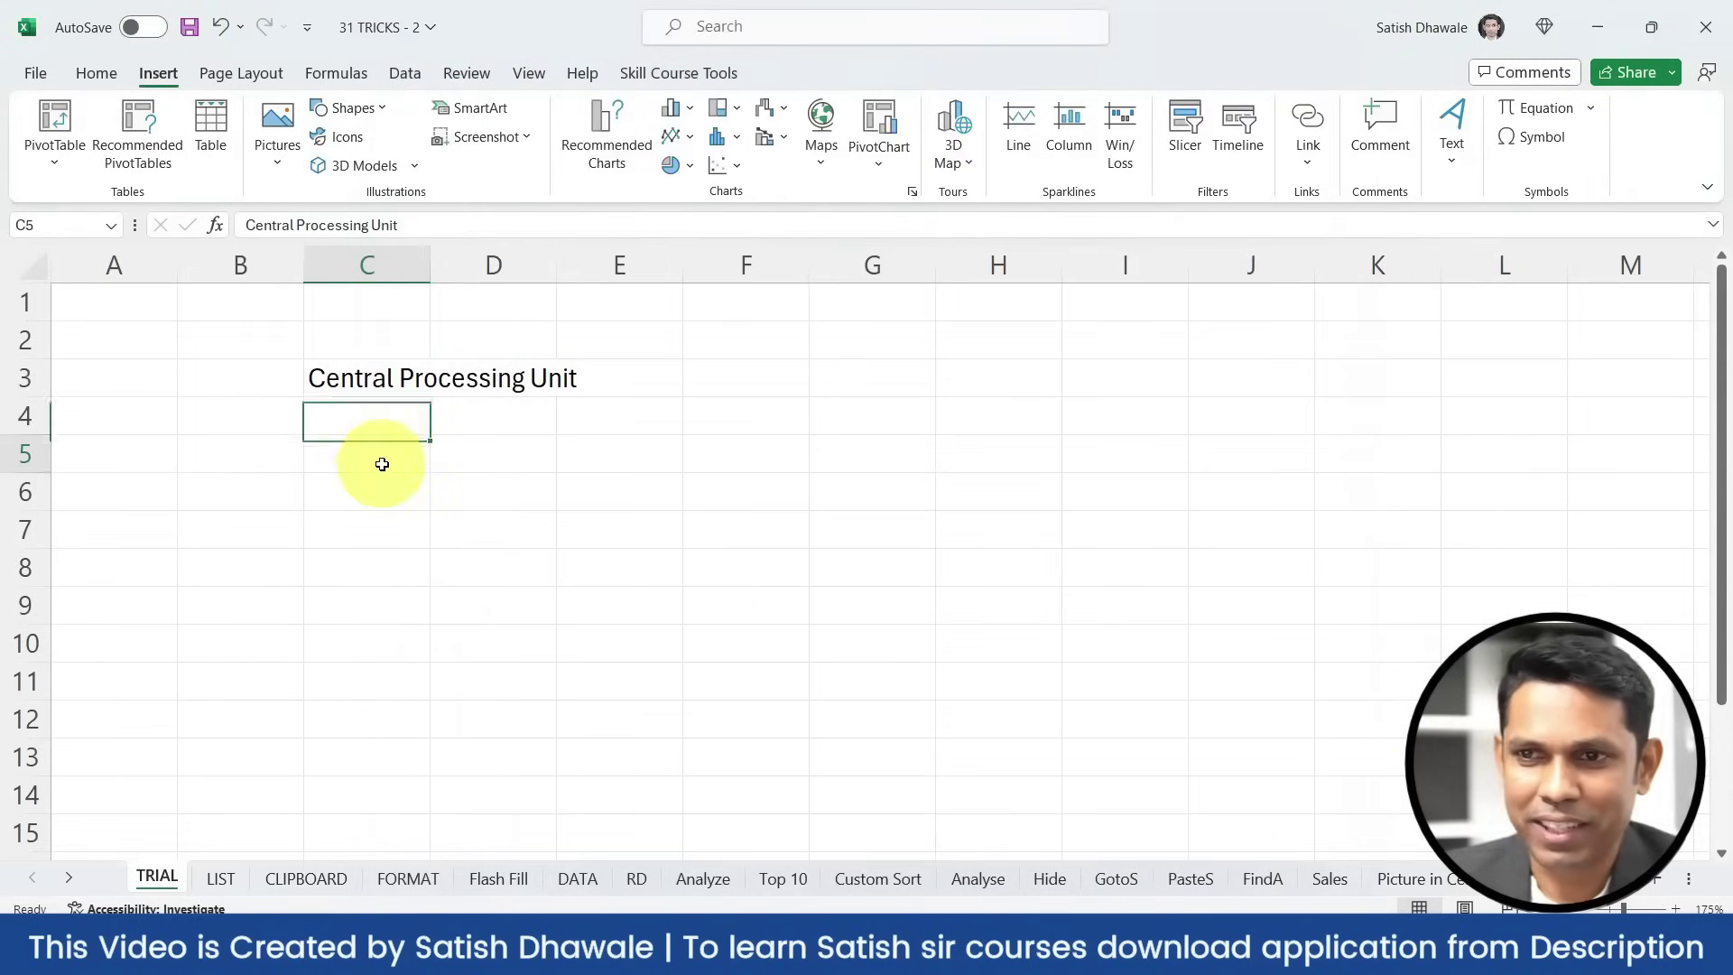
{"action": "type", "text": "GP"}
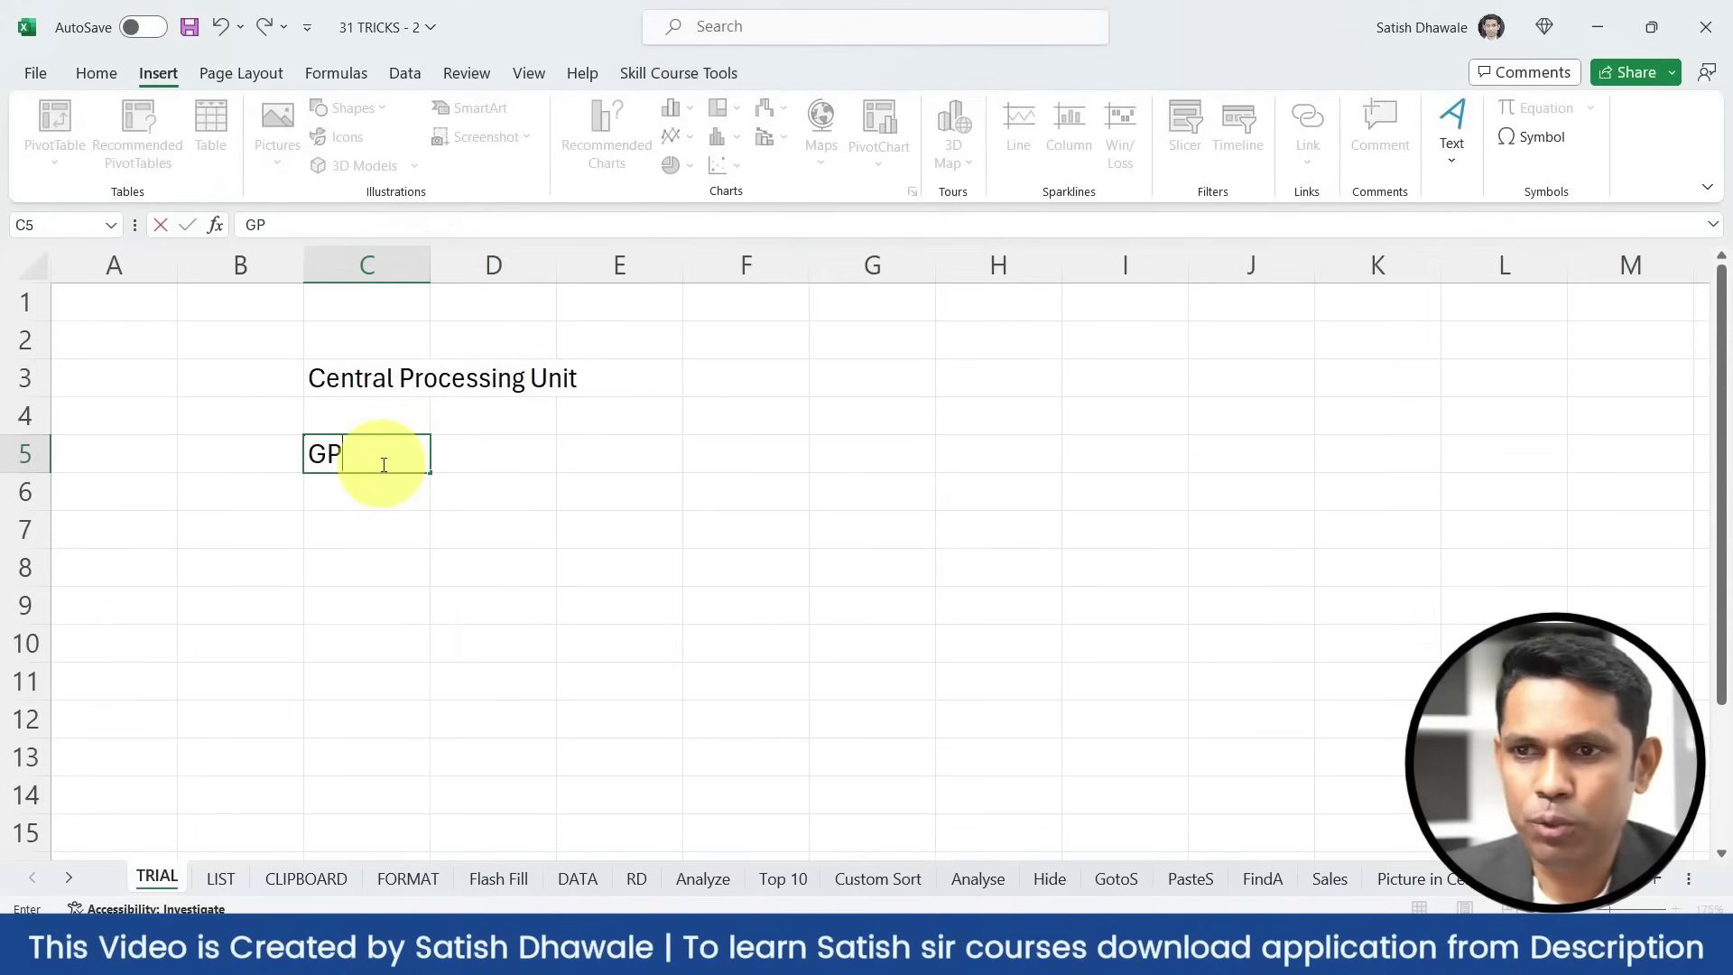
{"action": "type", "text": "U"}
{"action": "key", "text": "Return"}
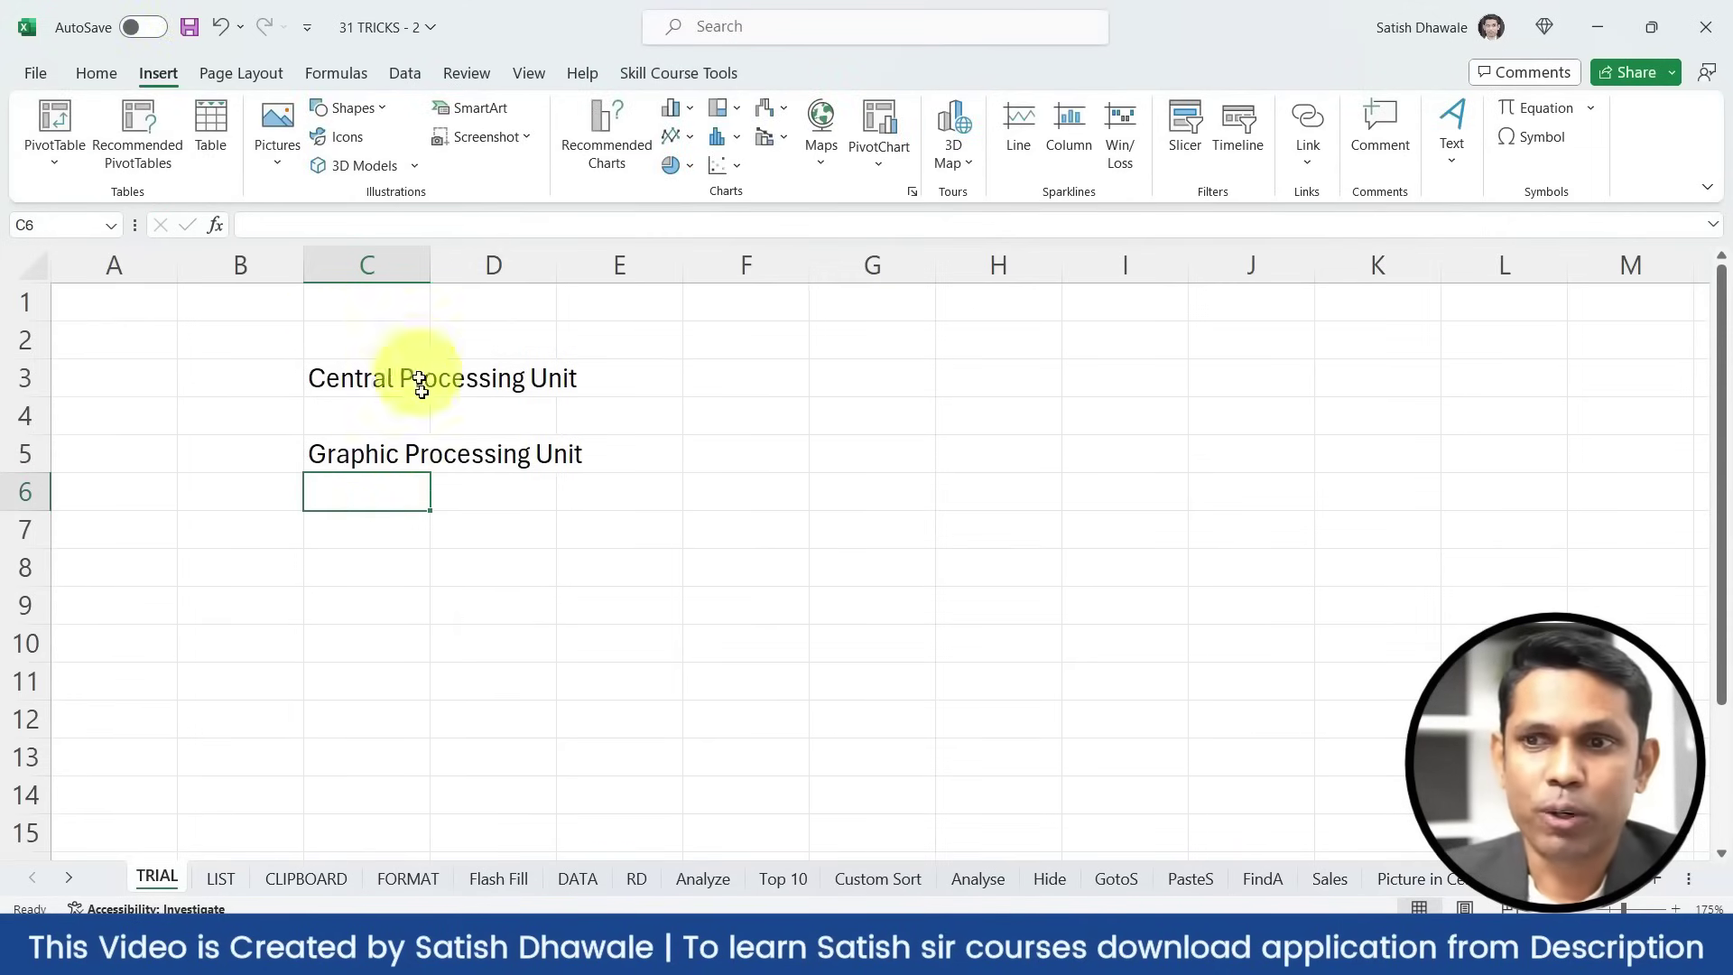
Reopen the AutoCorrect options through the proofing settings to define another replacement
{"action": "left_click", "coordinate": [26, 77]}
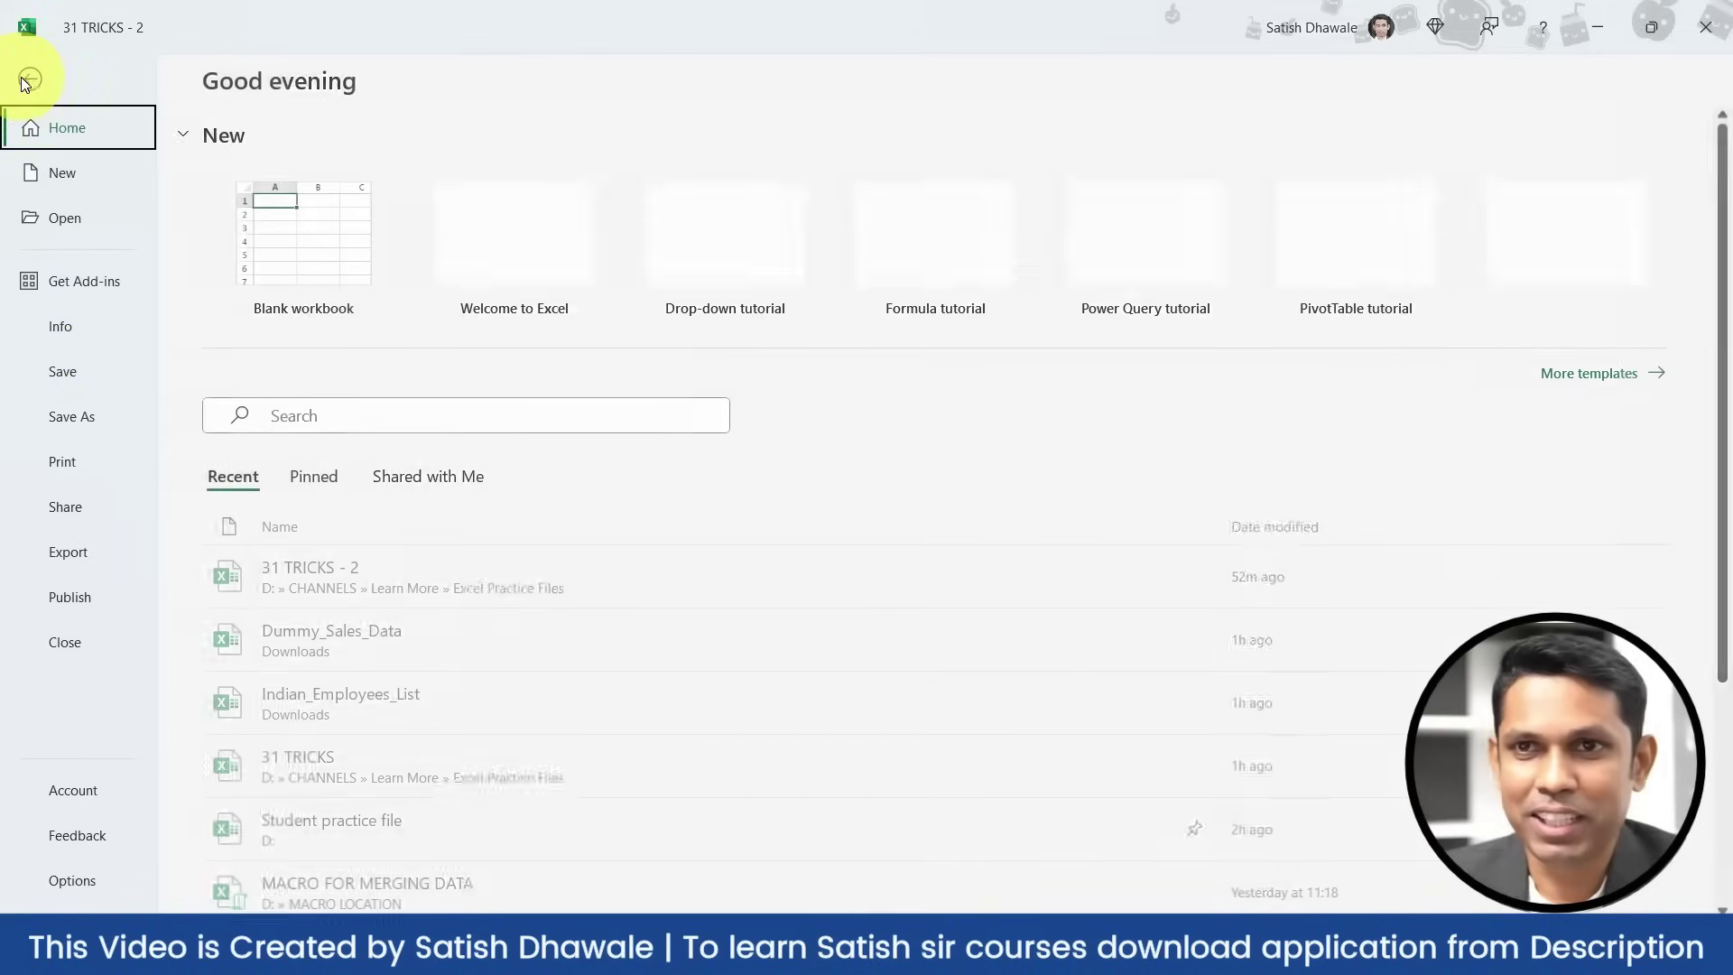
{"action": "left_click", "coordinate": [99, 885]}
{"action": "left_click", "coordinate": [35, 65]}
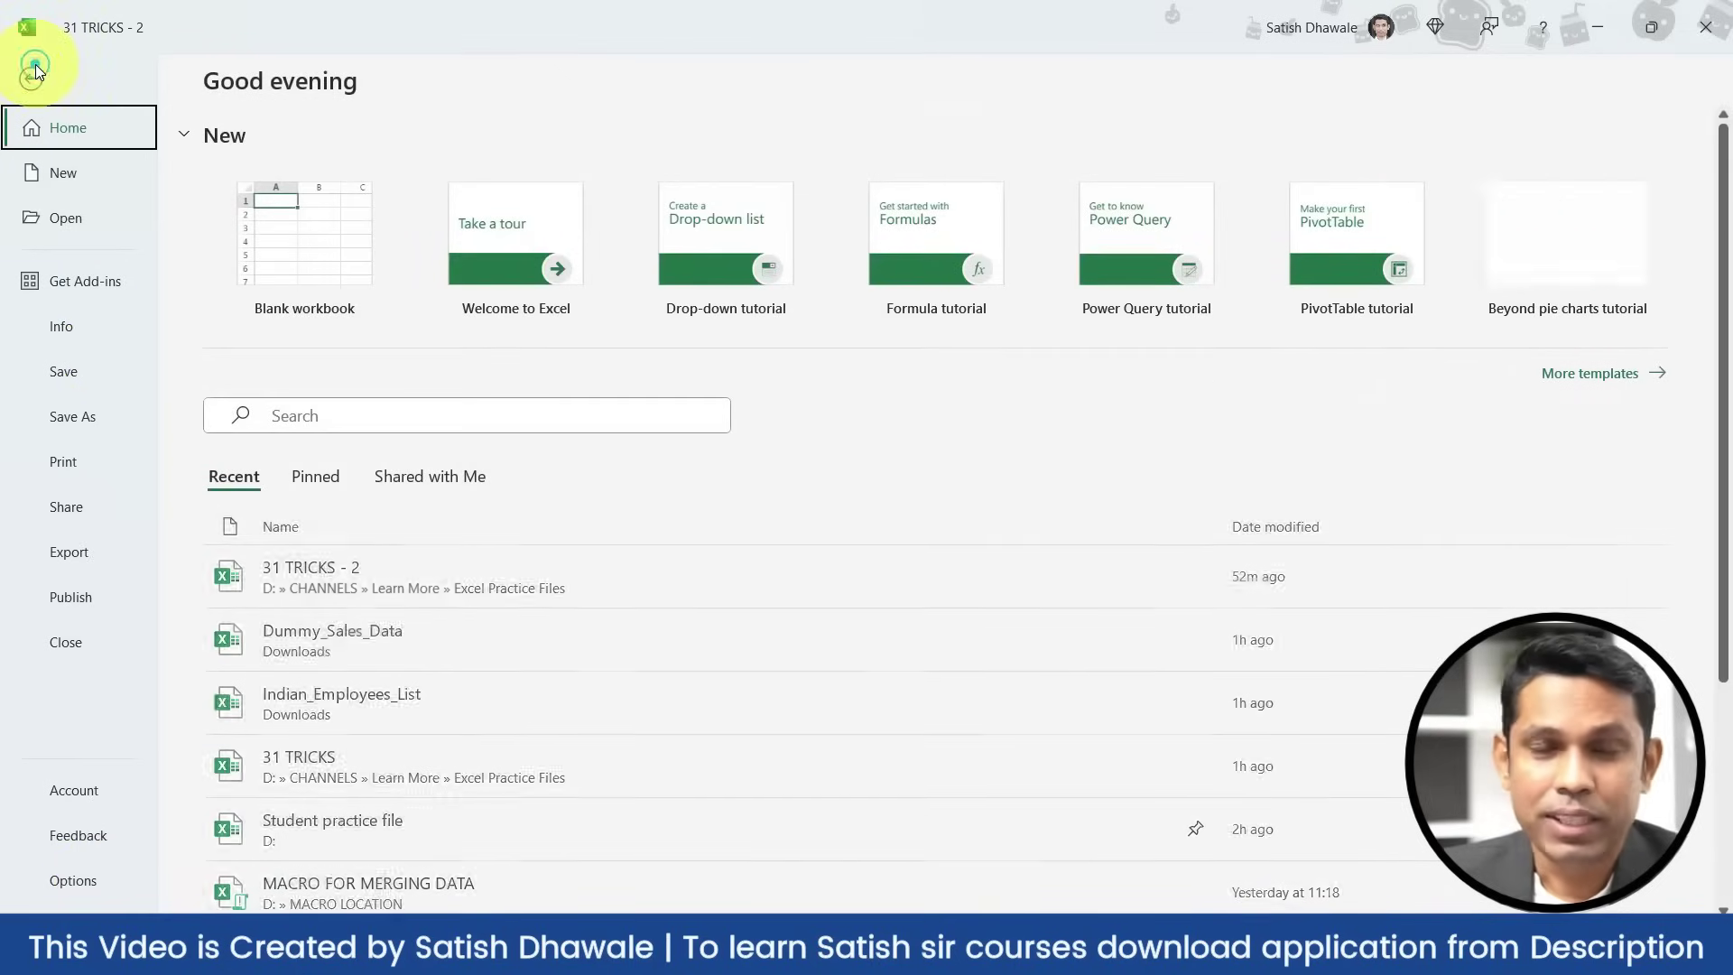
{"action": "left_click", "coordinate": [91, 883]}
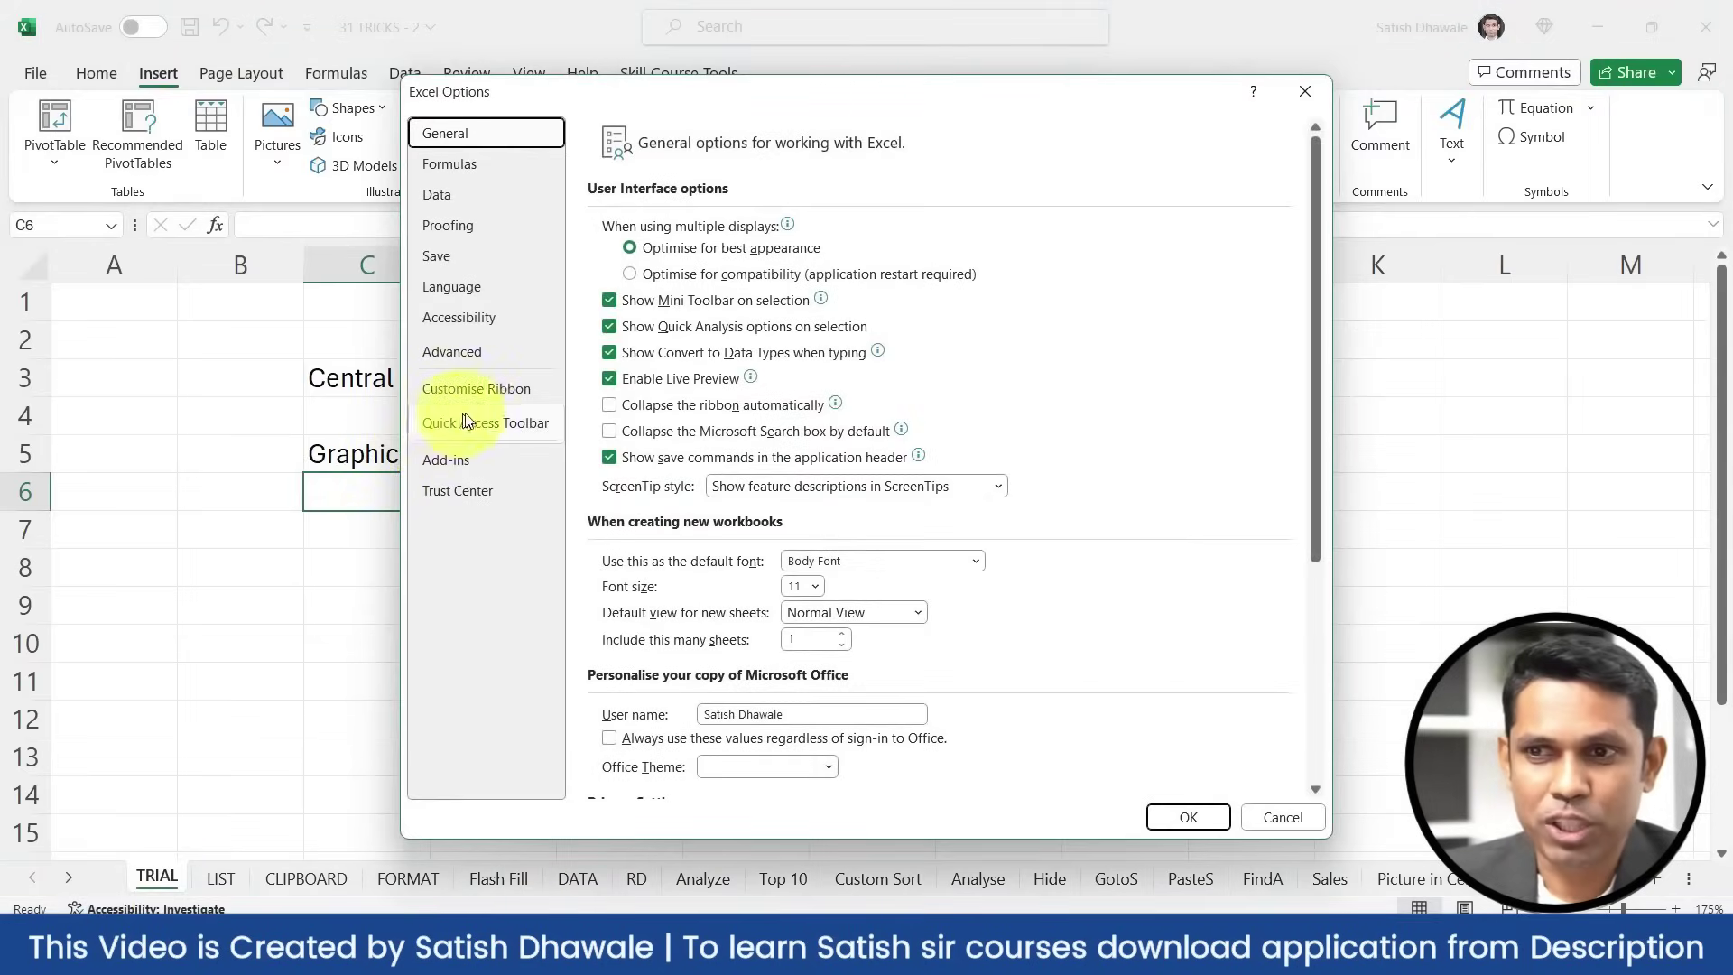
{"action": "left_click", "coordinate": [465, 230]}
{"action": "left_click", "coordinate": [1065, 233]}
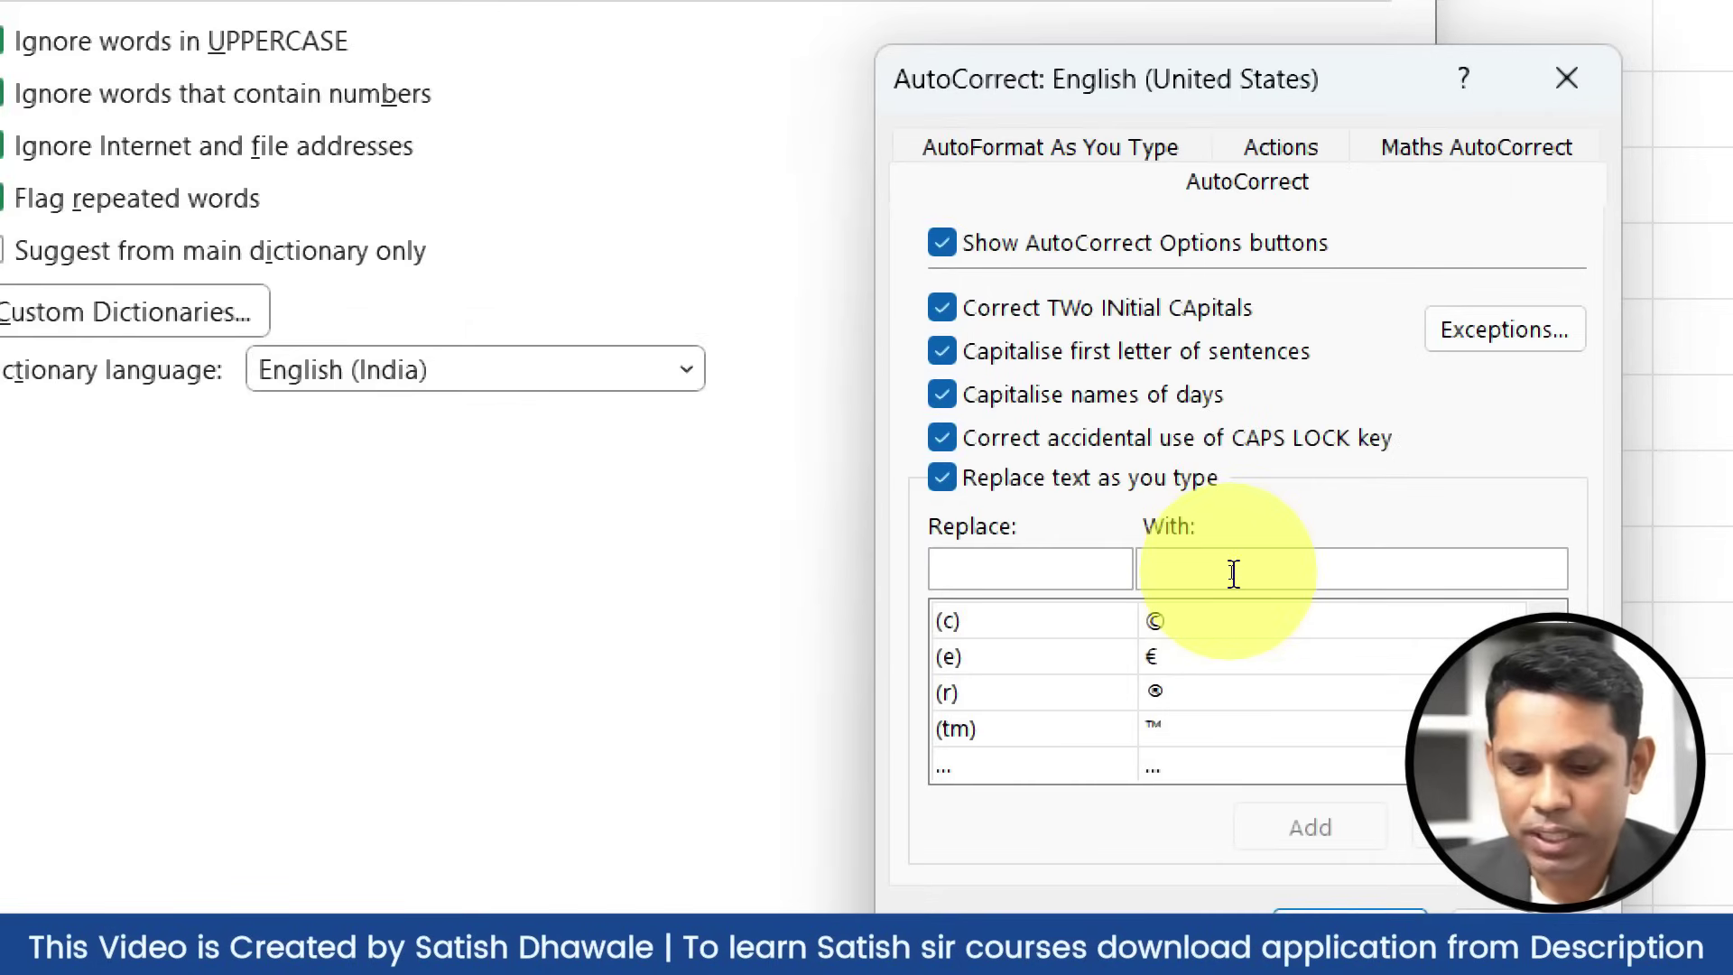
Add an AutoCorrect entry that replaces GOOD with BAD and accept the Excel options
{"action": "type", "text": "g"}
{"action": "key", "text": "BackSpace"}
{"action": "type", "text": "GOOOD"}
{"action": "key", "text": "BackSpace"}
{"action": "key", "text": "BackSpace"}
{"action": "type", "text": "D"}
{"action": "left_click", "coordinate": [1228, 571]}
{"action": "type", "text": "BA"}
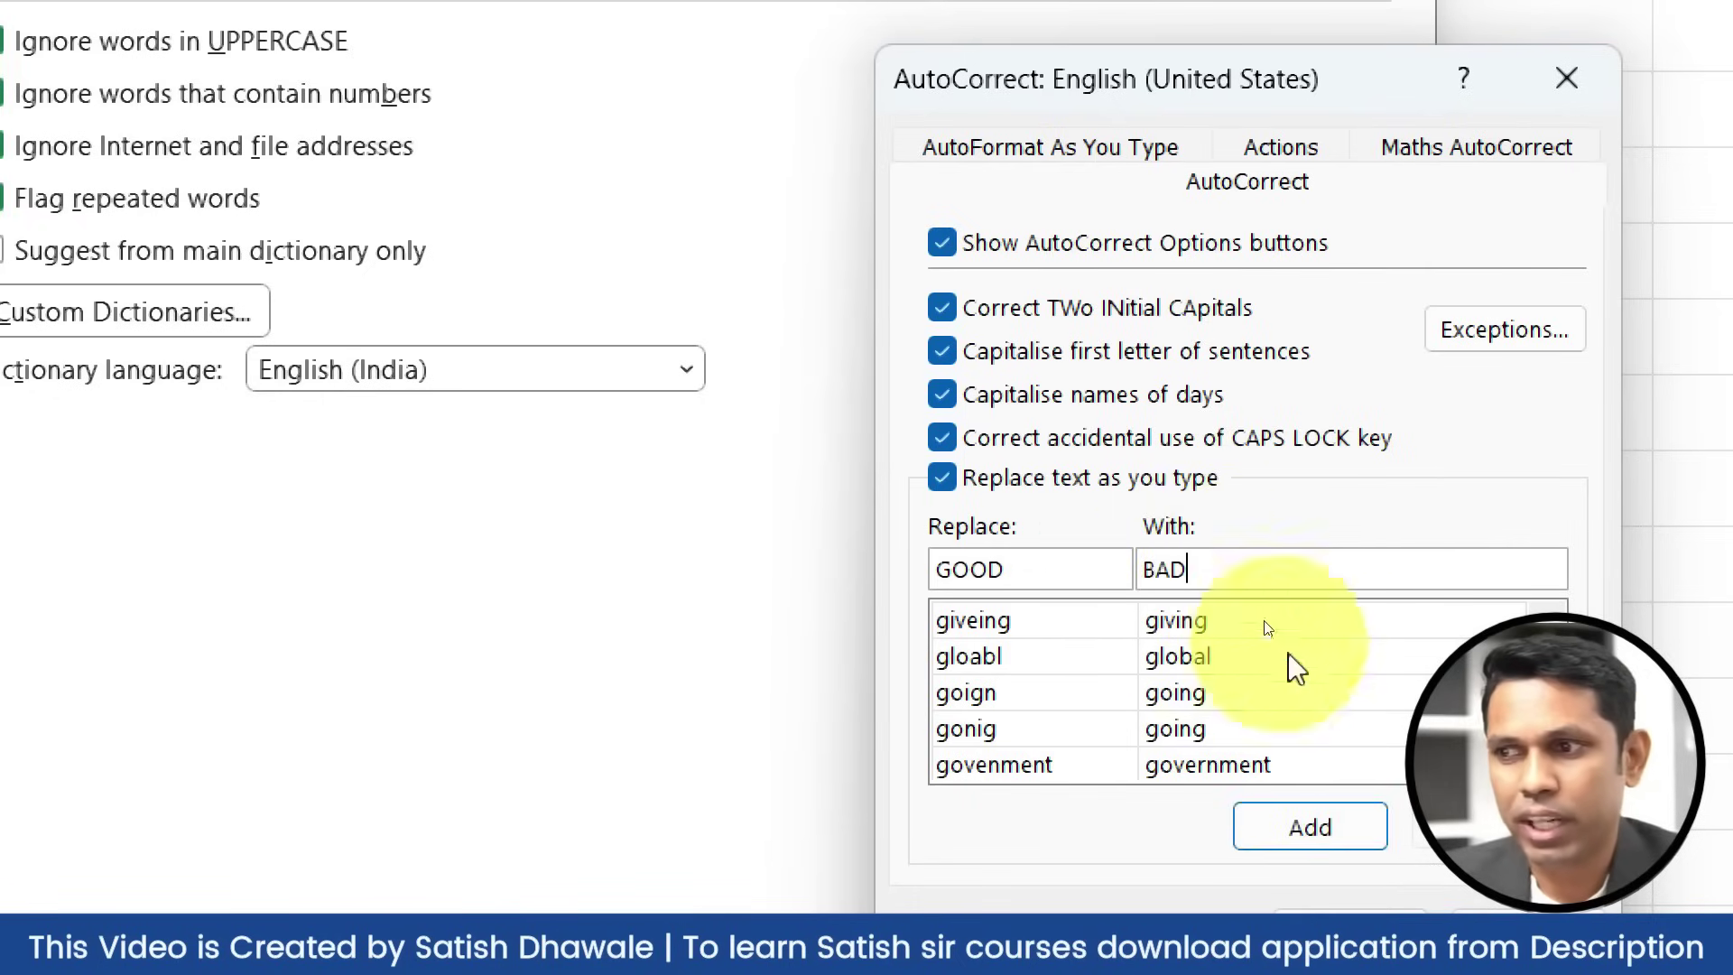
{"action": "left_click", "coordinate": [1328, 827]}
{"action": "key", "text": "Return"}
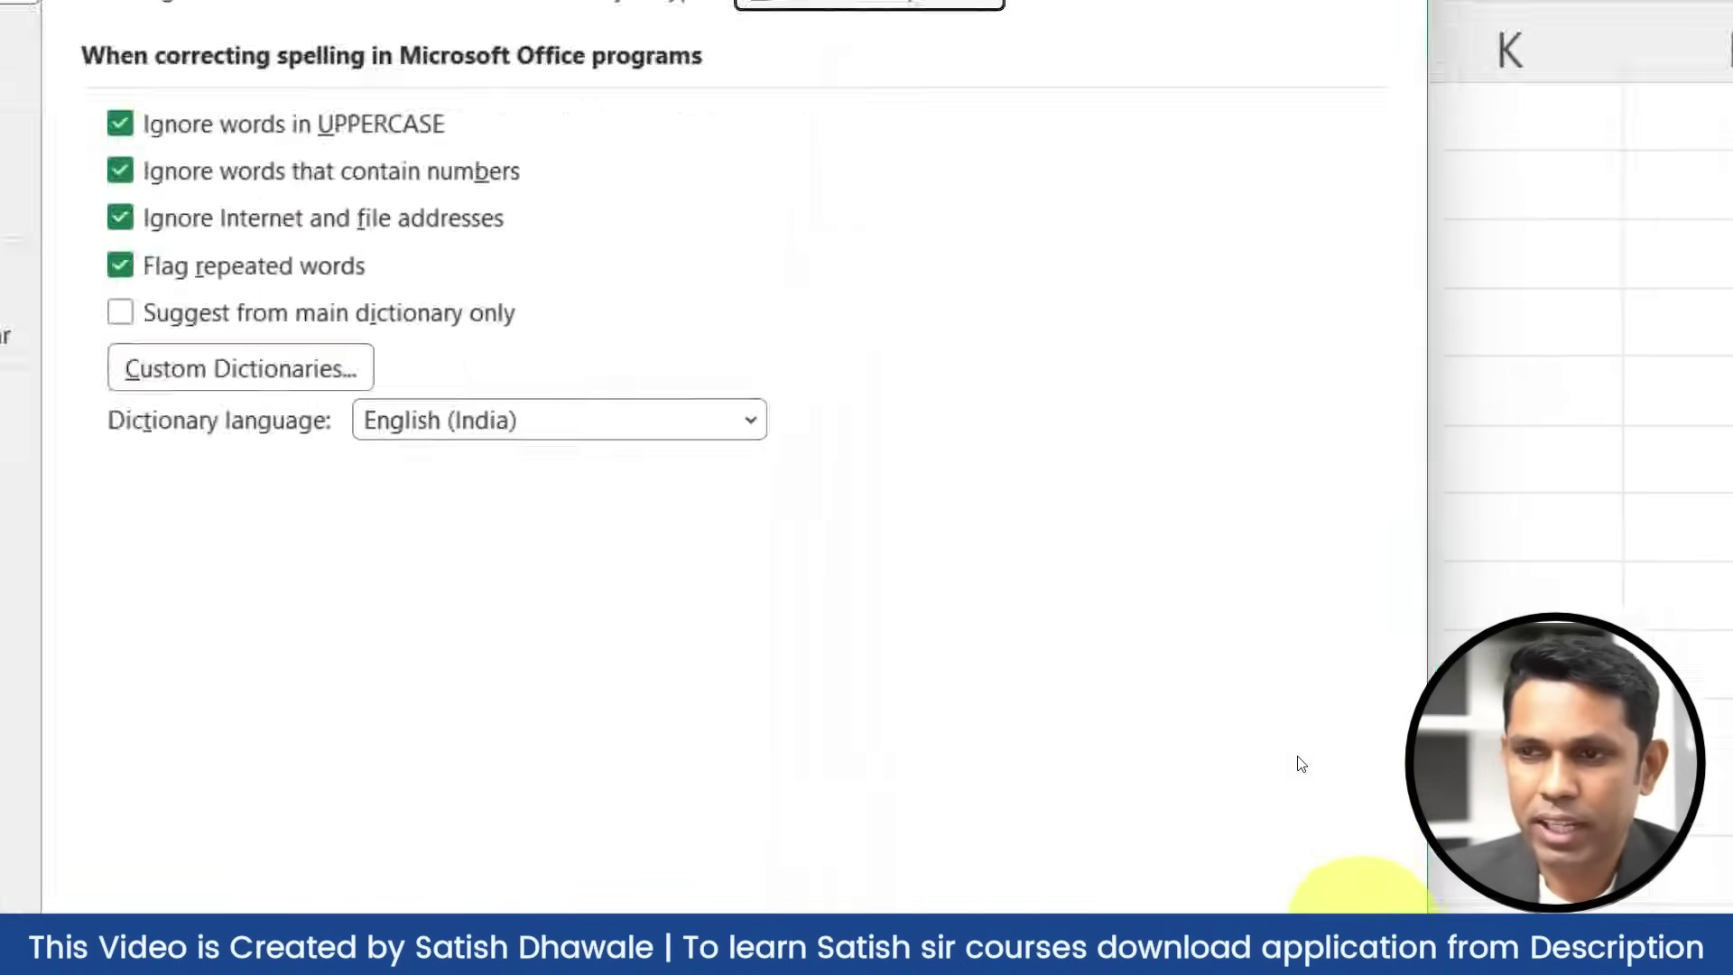
{"action": "left_click", "coordinate": [1205, 813]}
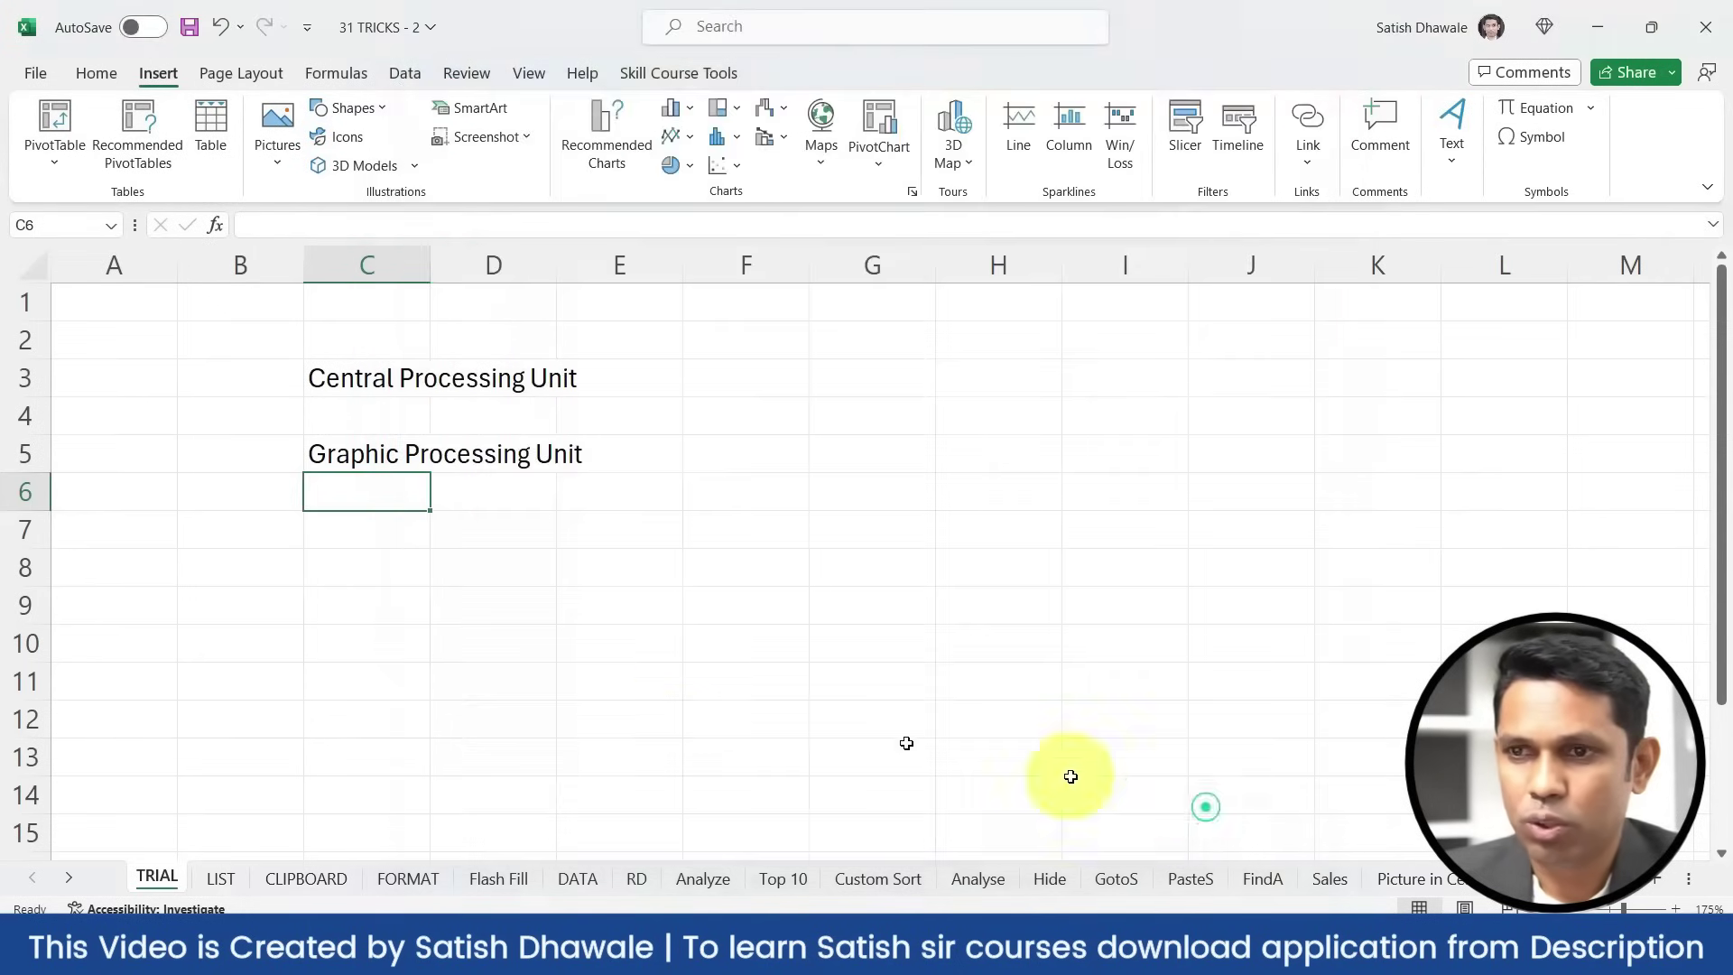
Test the replacement by entering a sentence with a first name followed by IS GOOD BOY in C9, and BAD in C10
{"action": "left_click", "coordinate": [406, 613]}
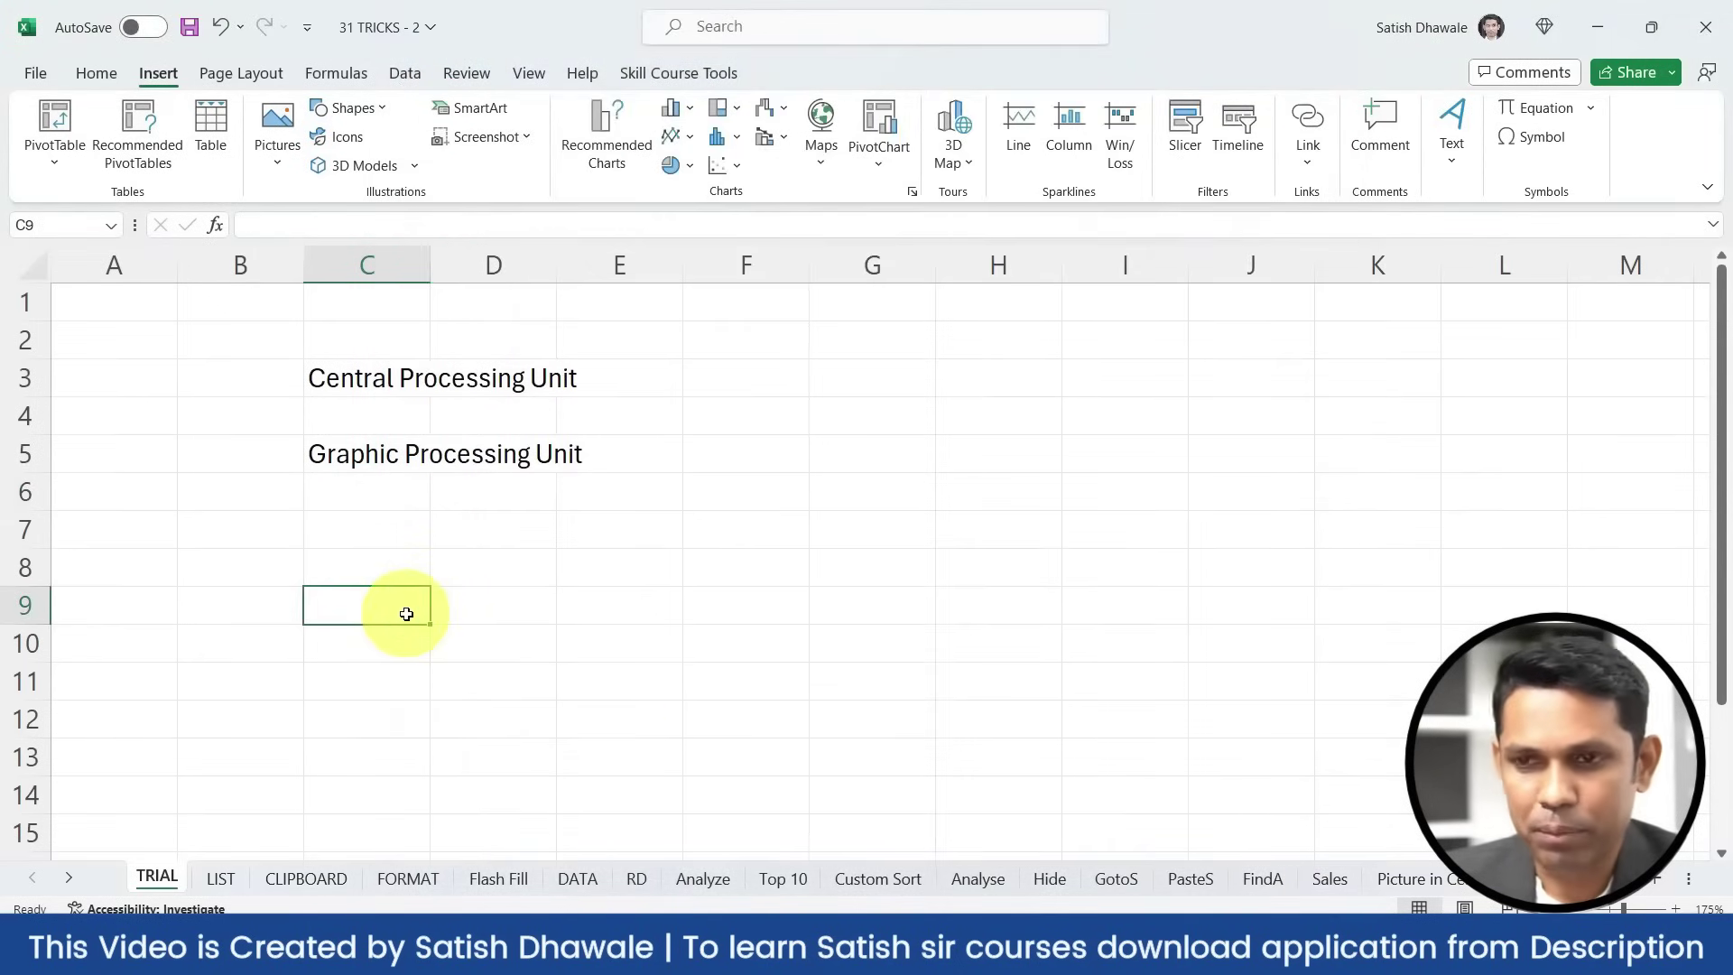
{"action": "type", "text": "RAME"}
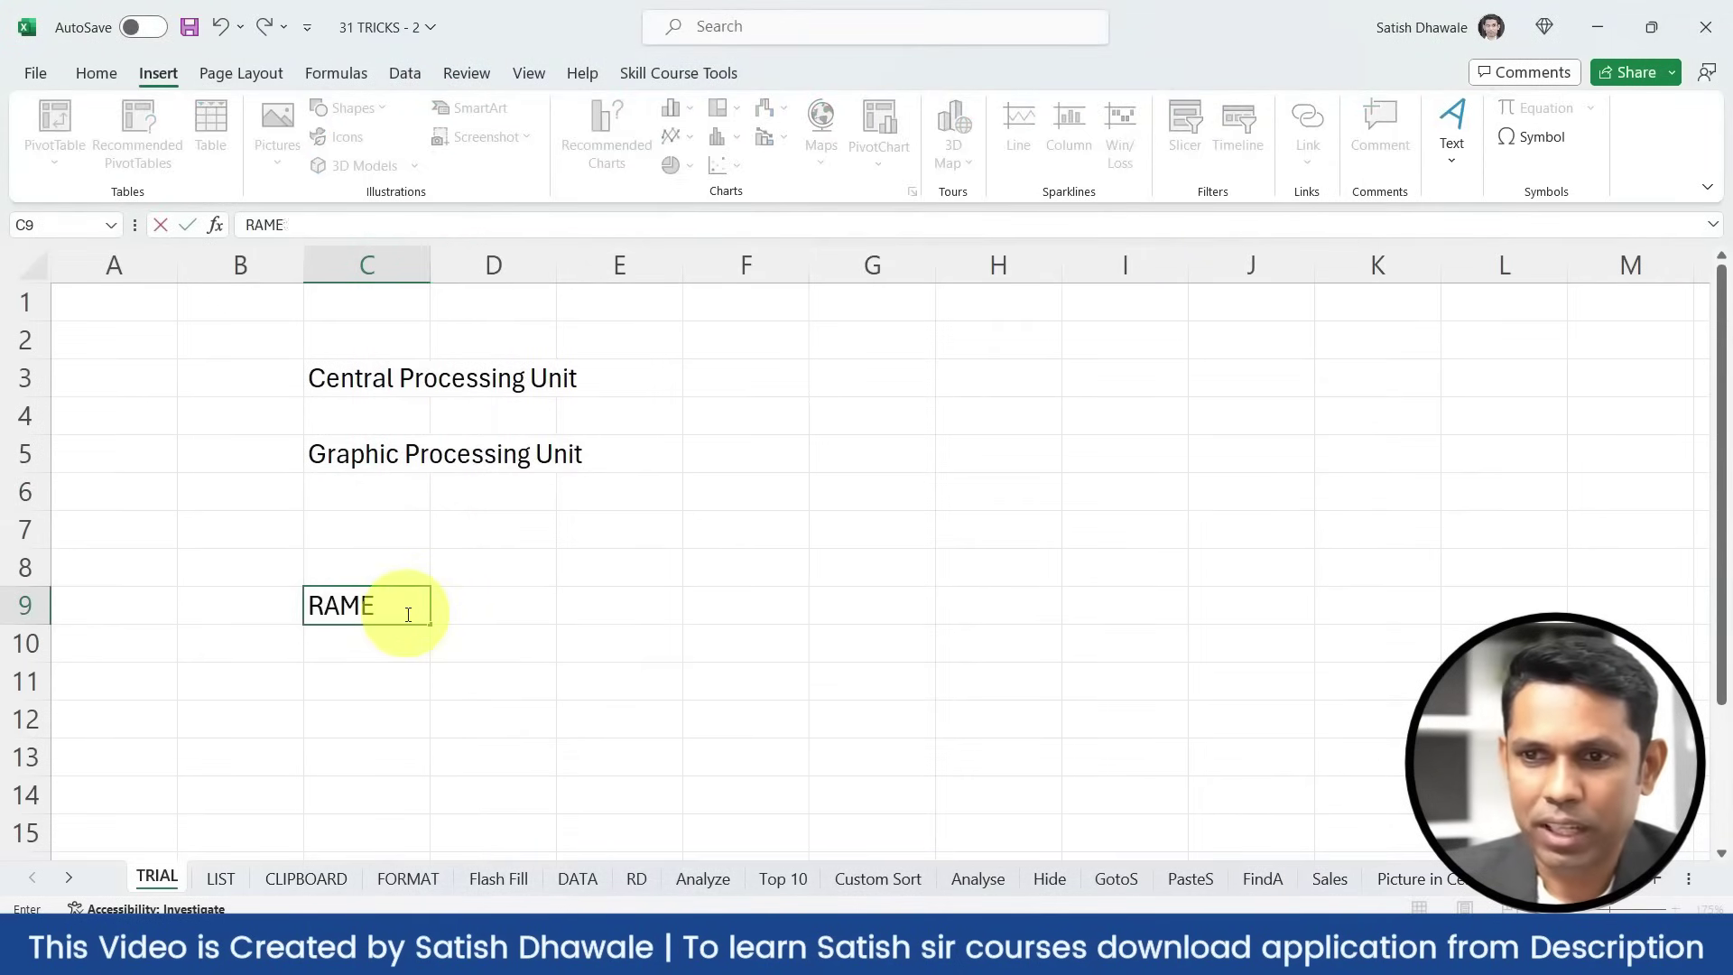
{"action": "type", "text": "SH IS BAD "}
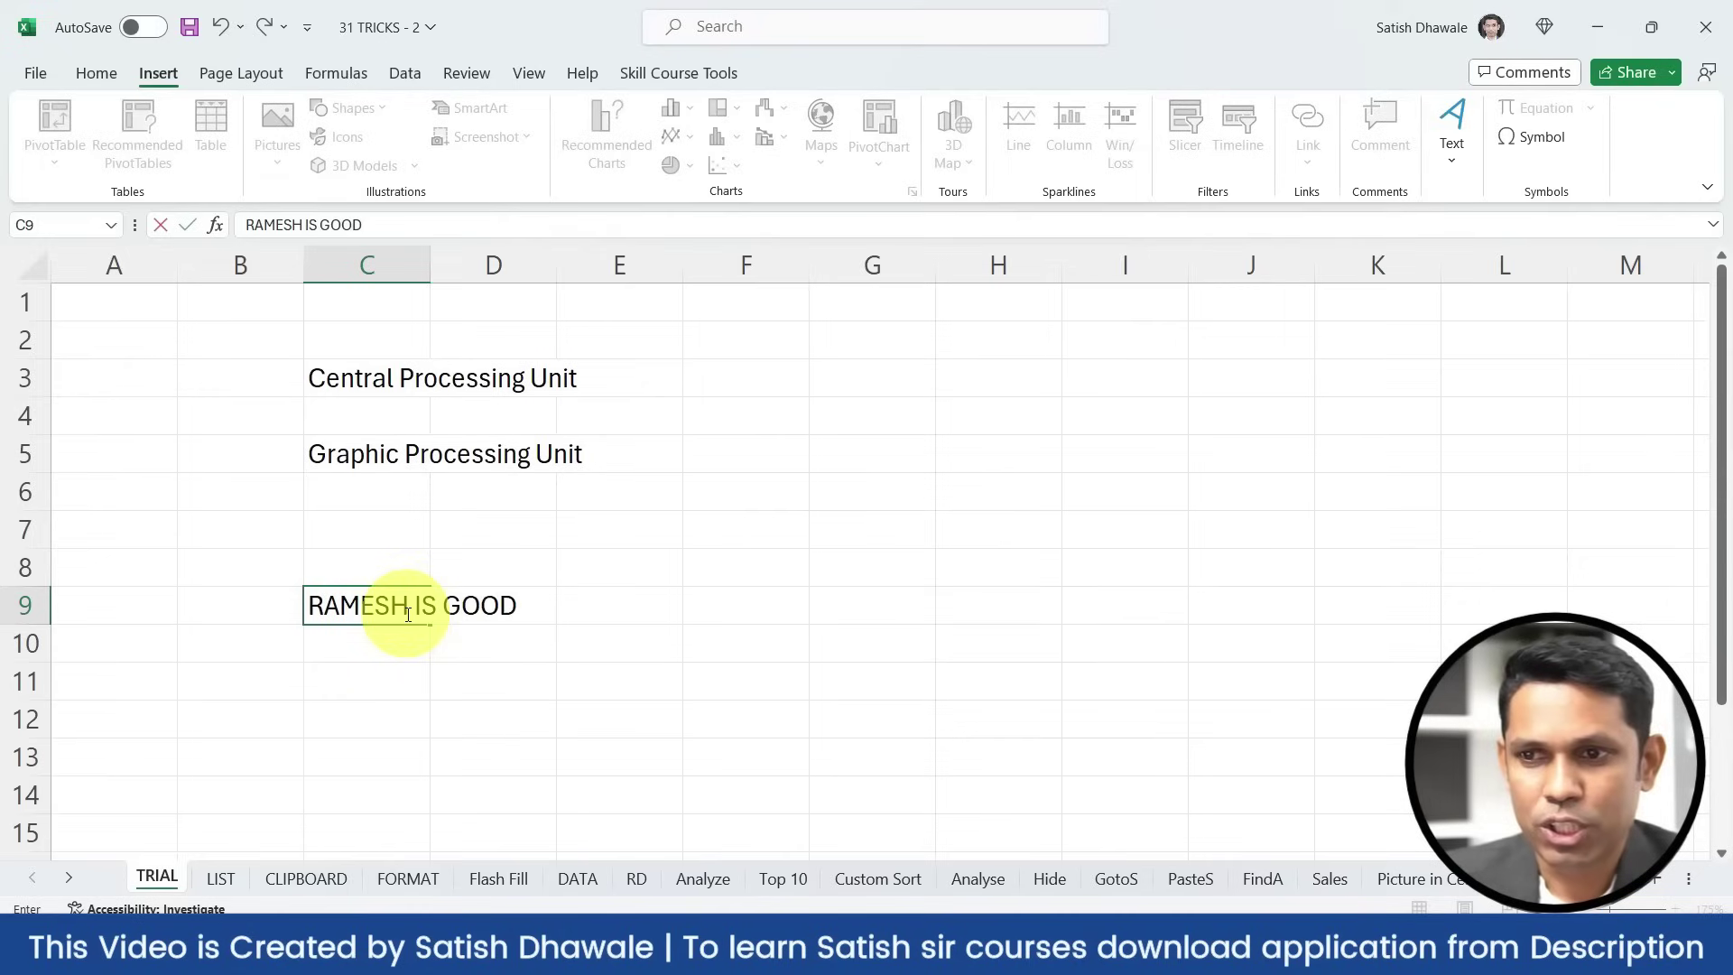
{"action": "type", "text": "BOY"}
{"action": "key", "text": "Return"}
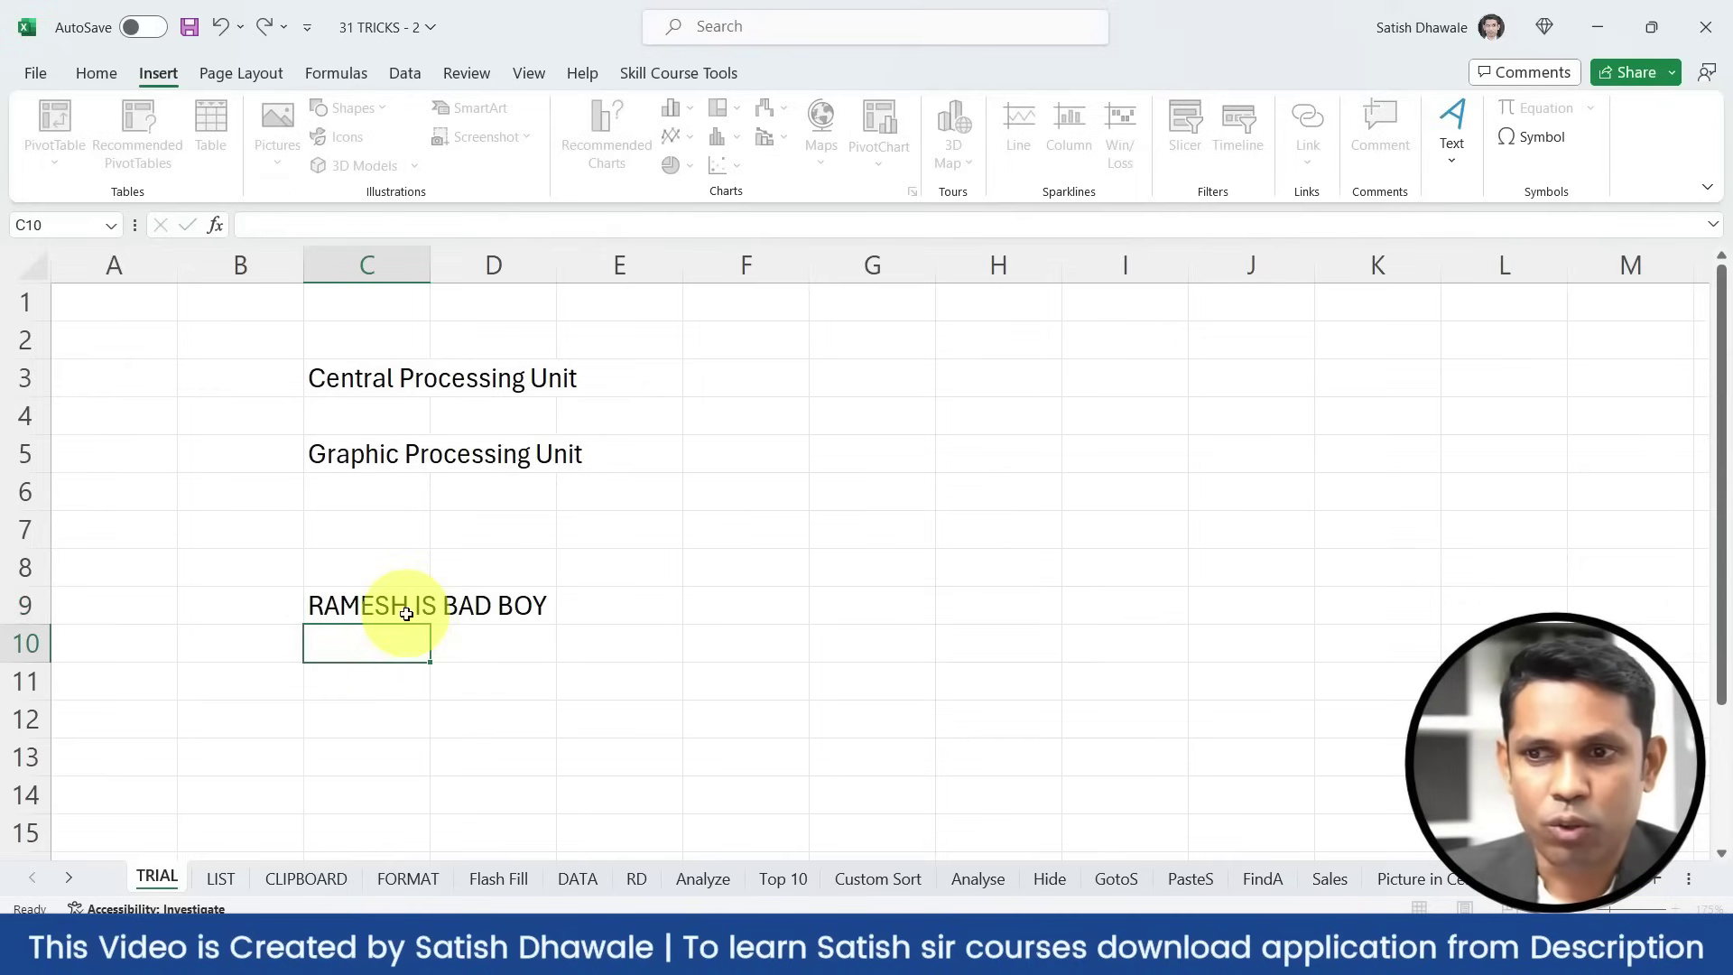
{"action": "type", "text": "BAD"}
{"action": "key", "text": "Return"}
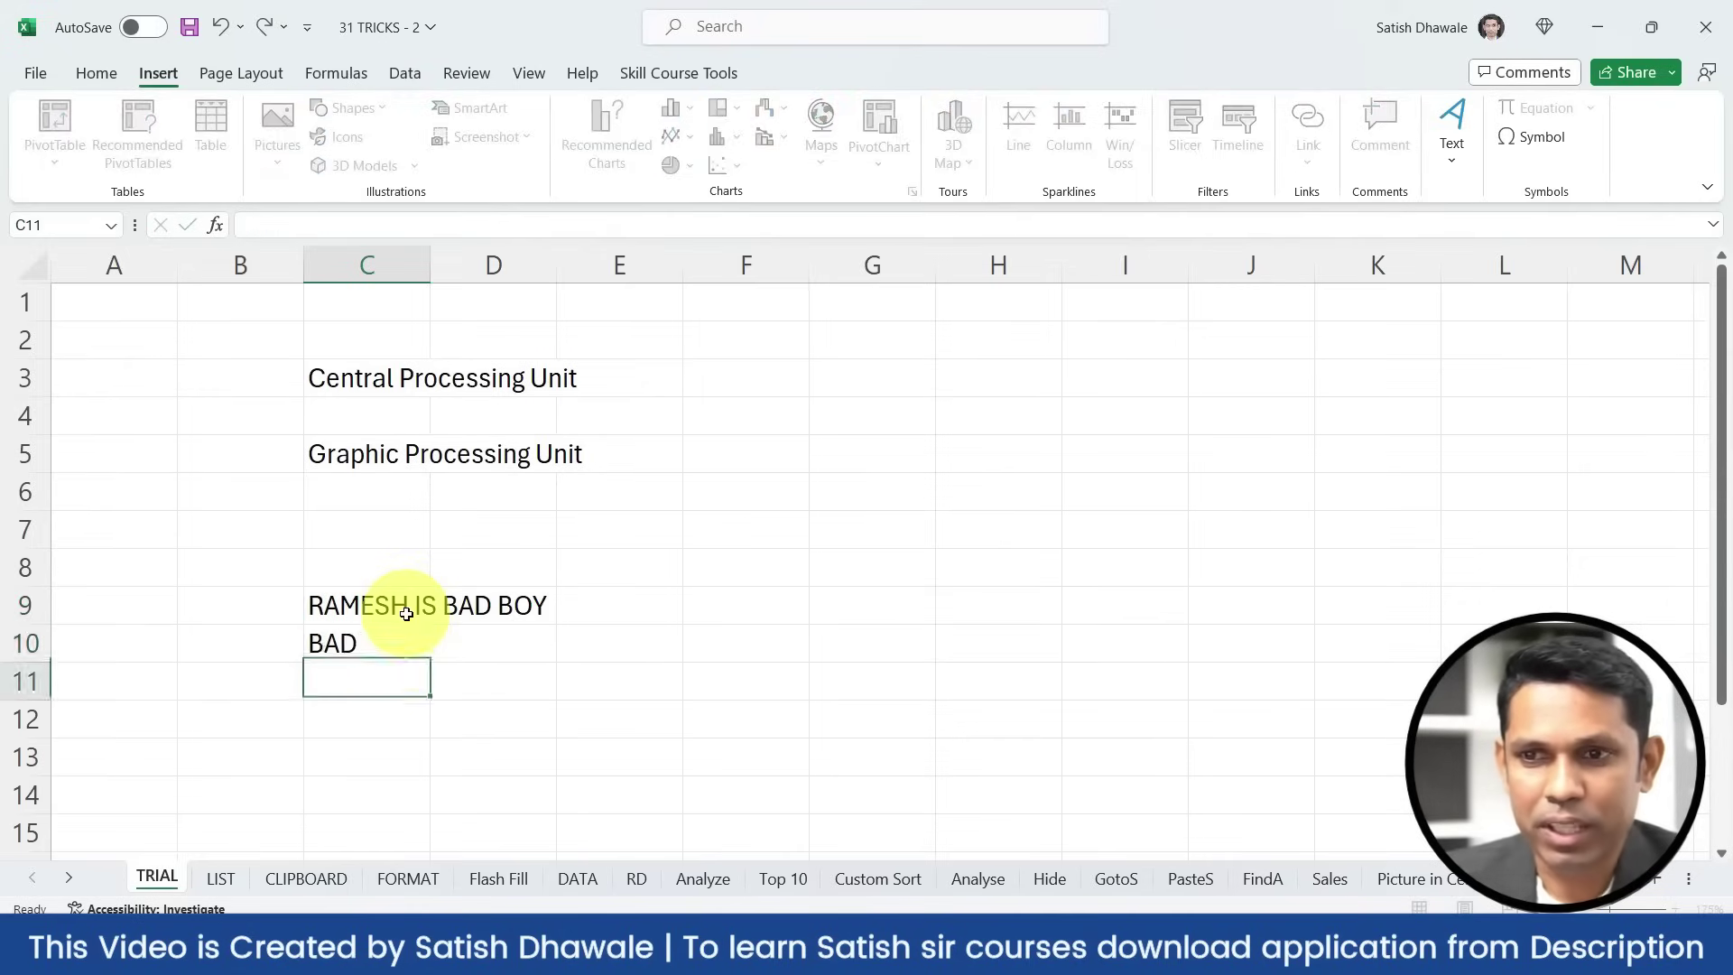
Clear the test entries from cells C10 and C9
{"action": "key", "text": "Up"}
{"action": "key", "text": "Delete"}
{"action": "key", "text": "Up"}
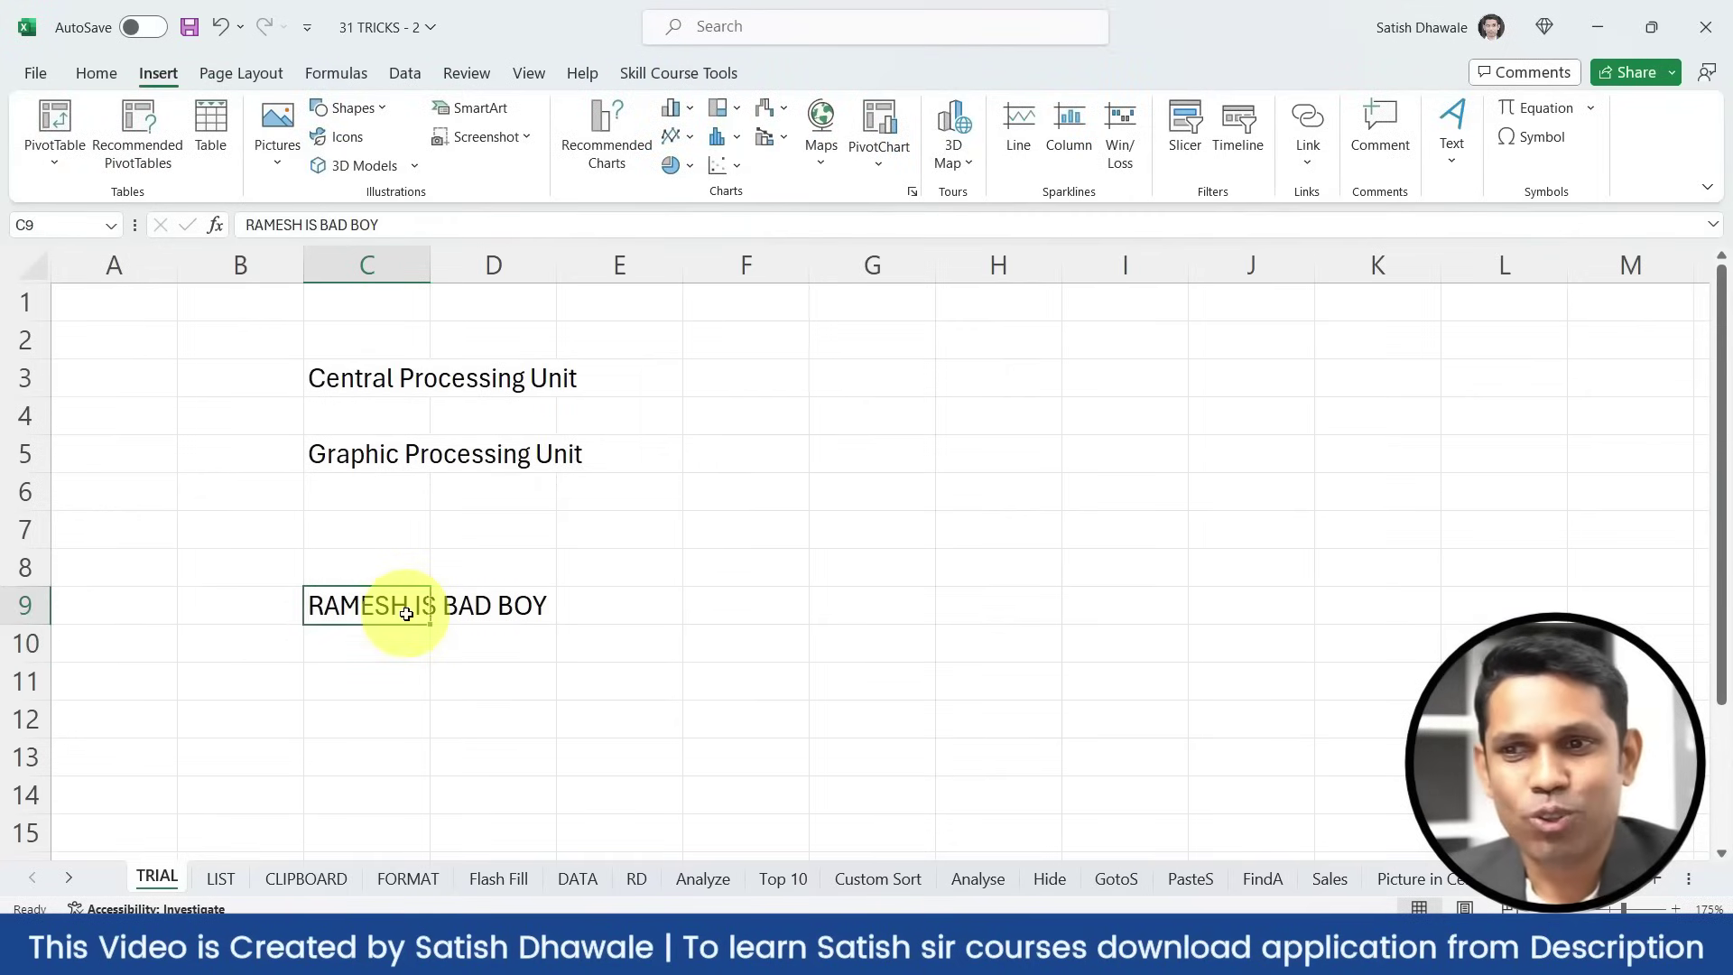
{"action": "key", "text": "Delete"}
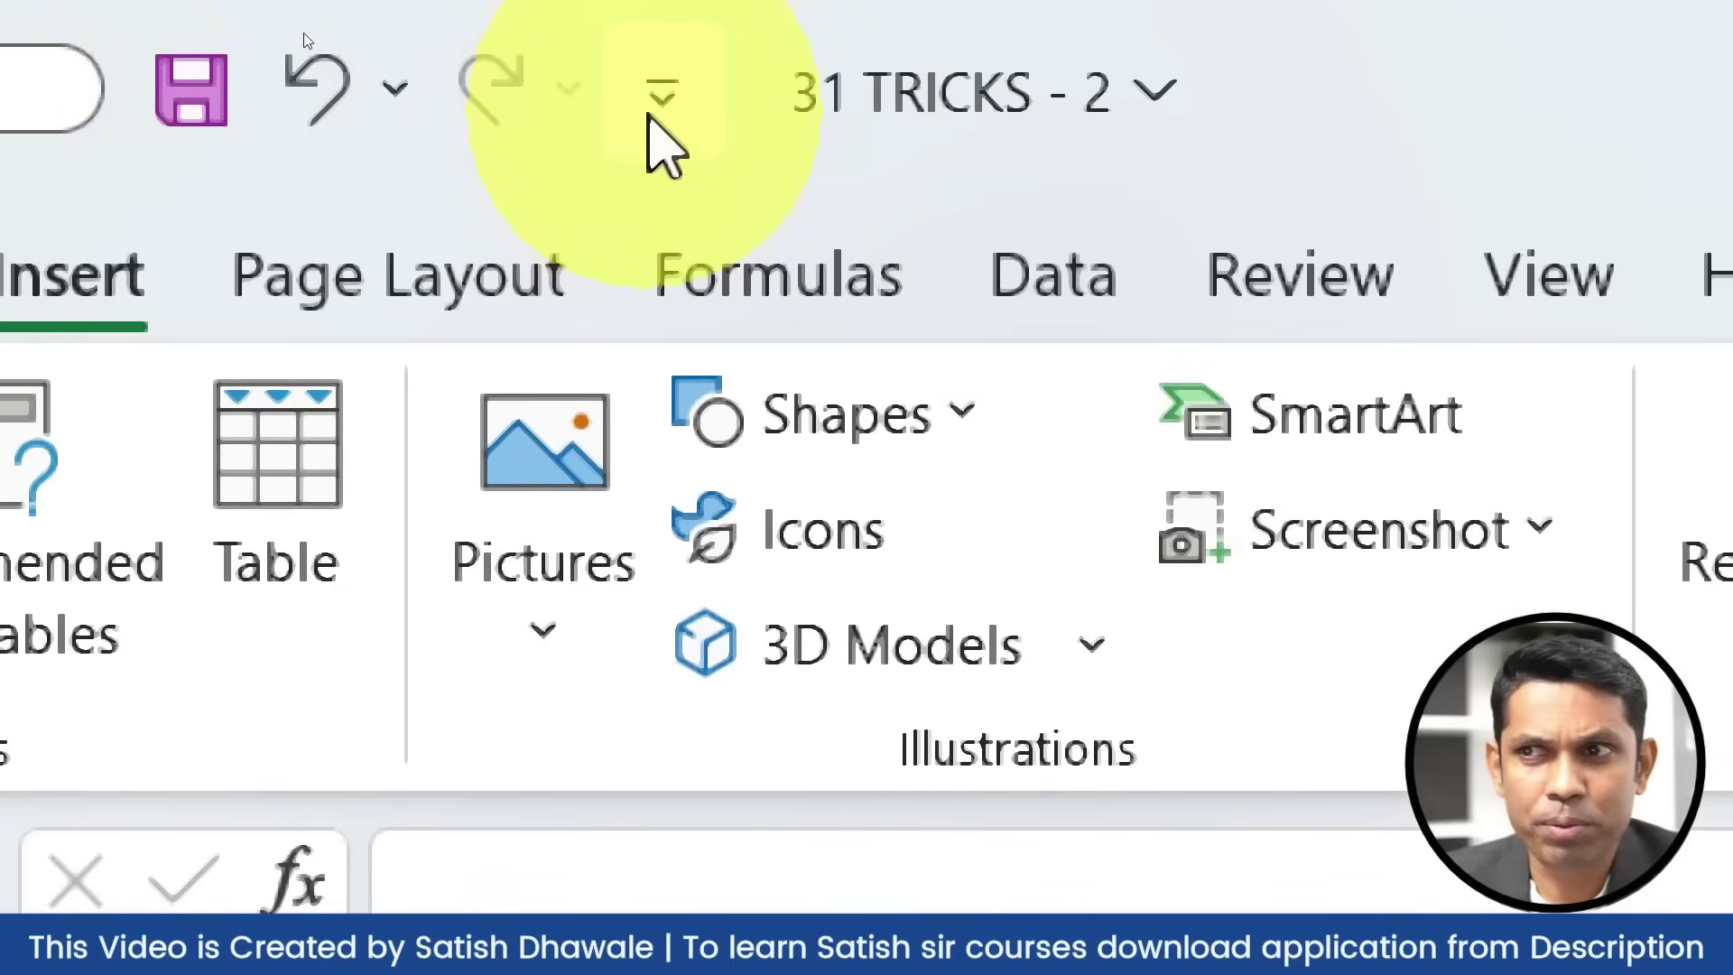
Examine the commands that can be added to the Quick Access Toolbar in its customisation options, including Custom Sort, and close them
{"action": "left_click", "coordinate": [648, 116]}
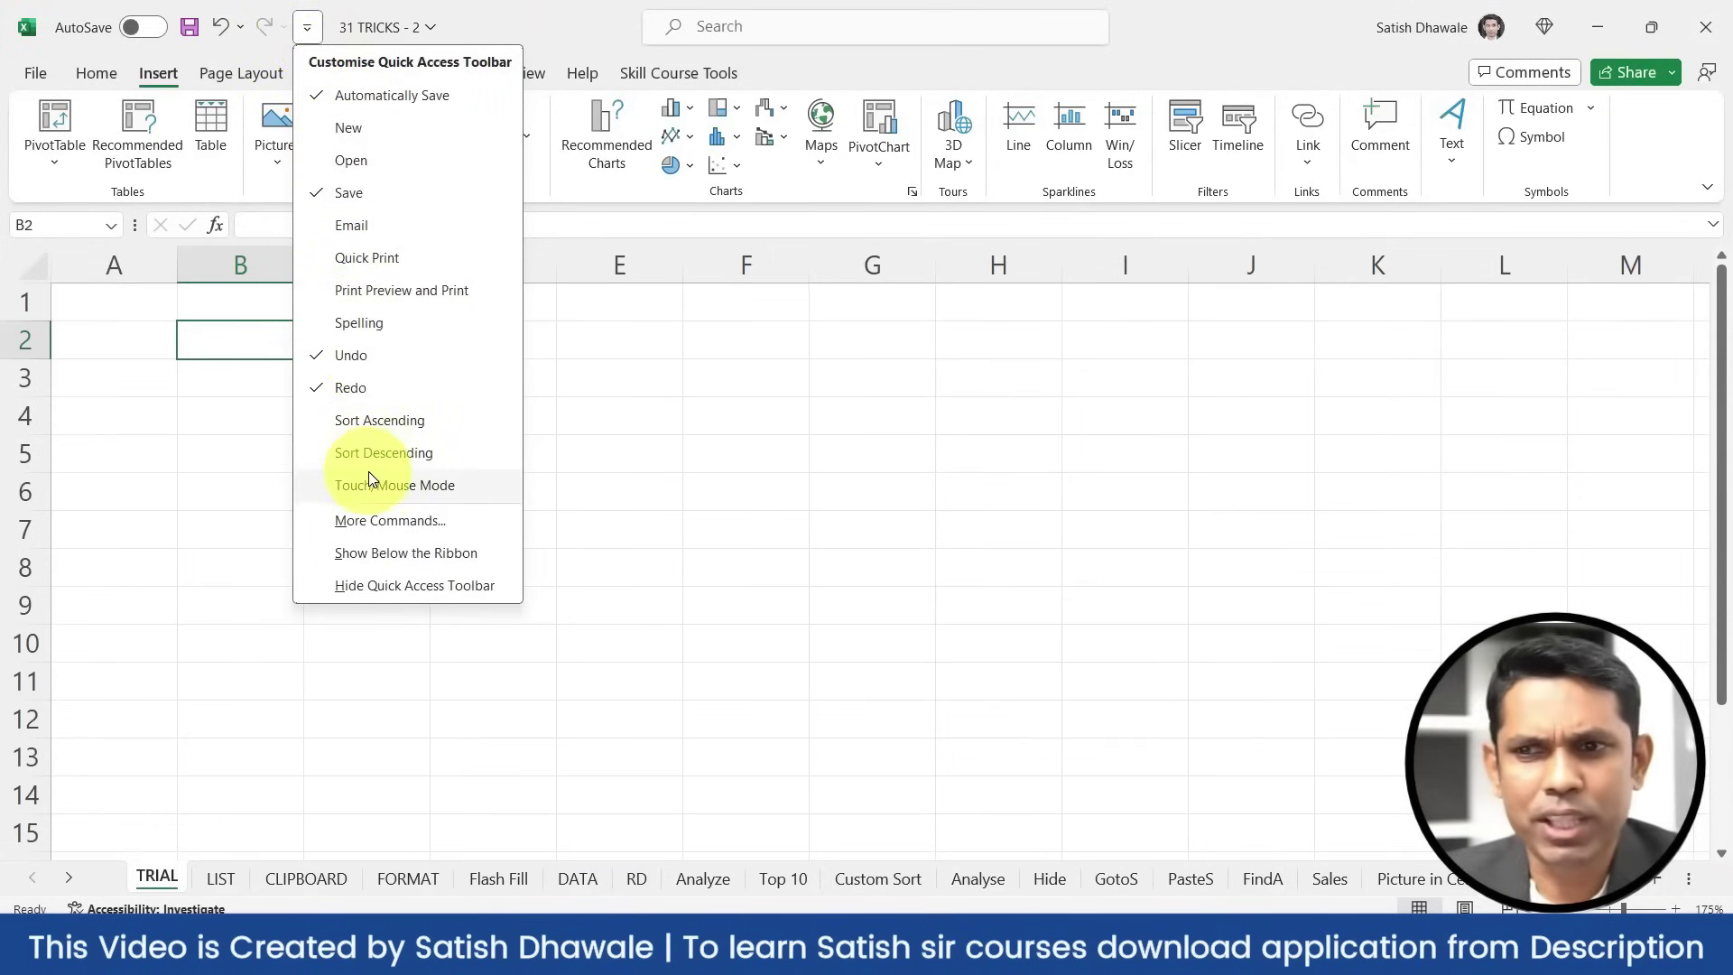
{"action": "left_click", "coordinate": [361, 519]}
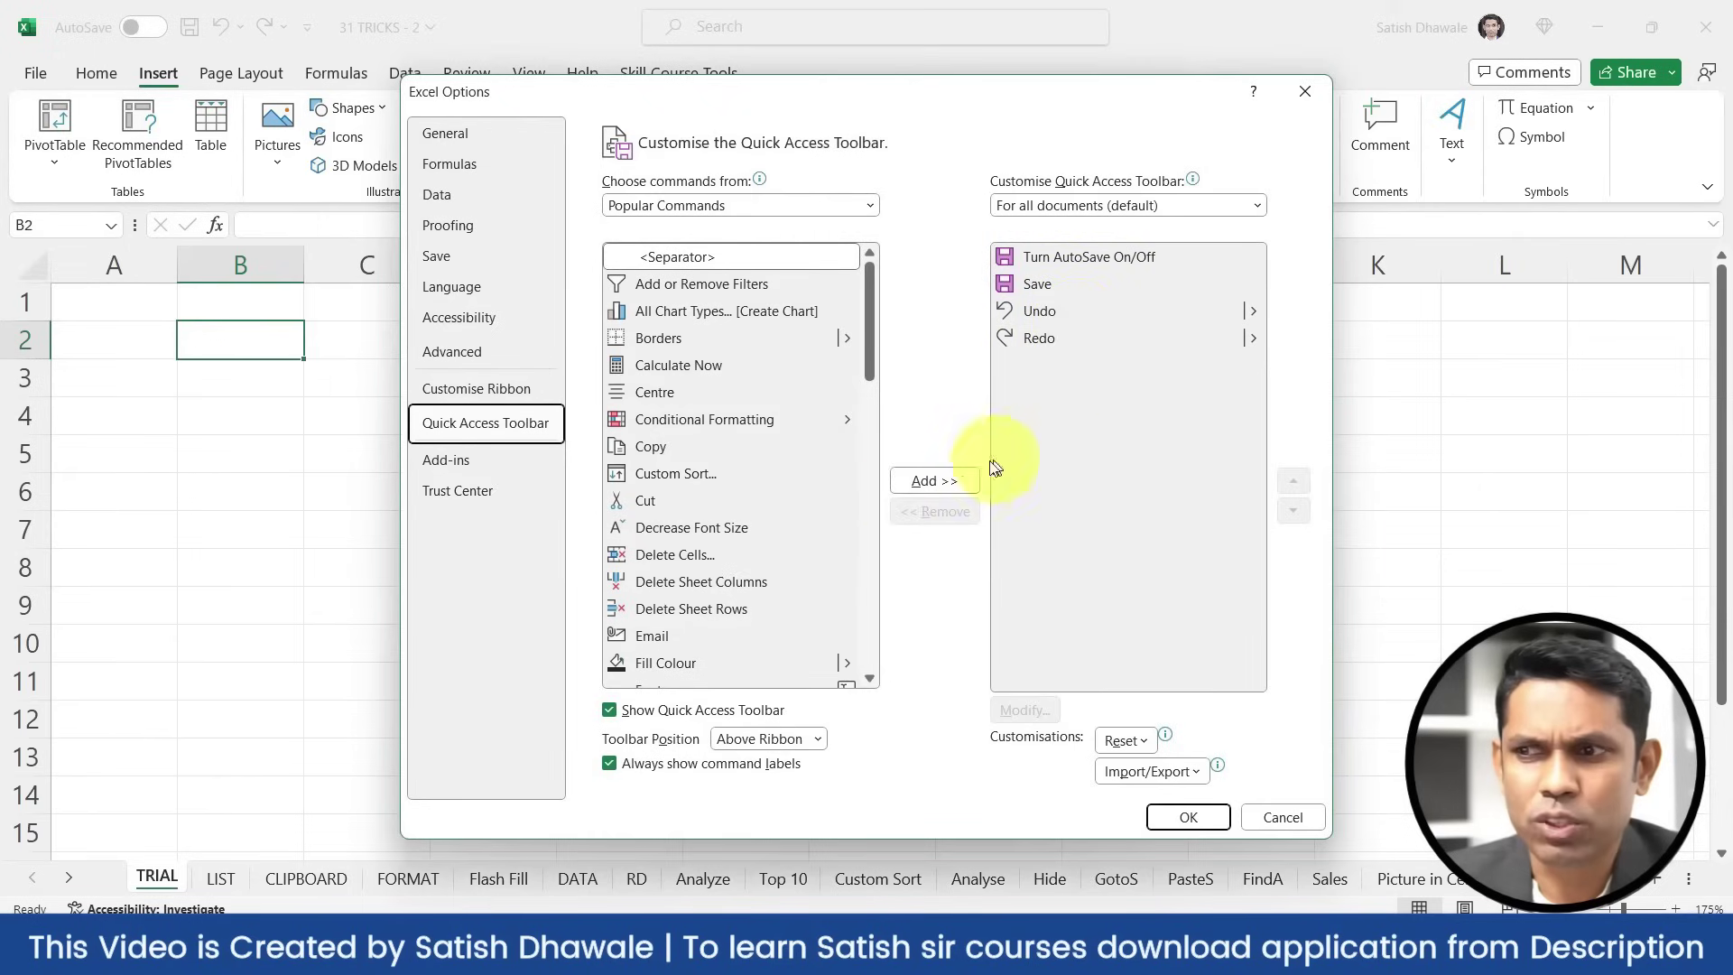
{"action": "left_click", "coordinate": [718, 478]}
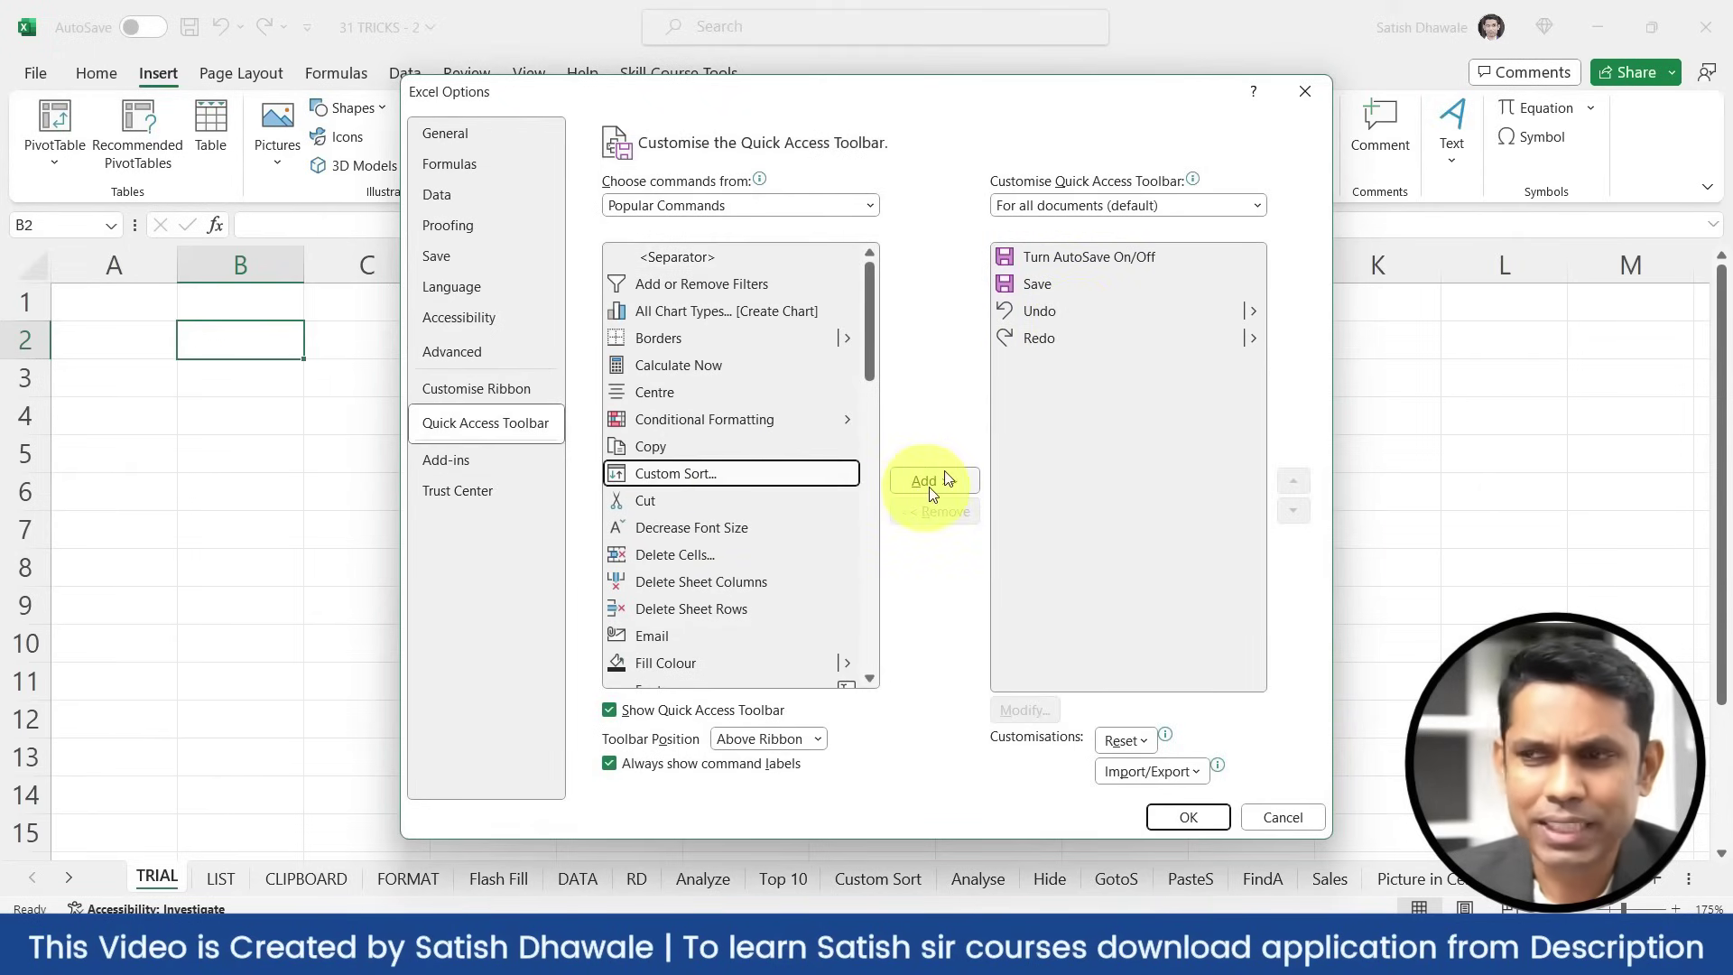
{"action": "key", "text": "Escape"}
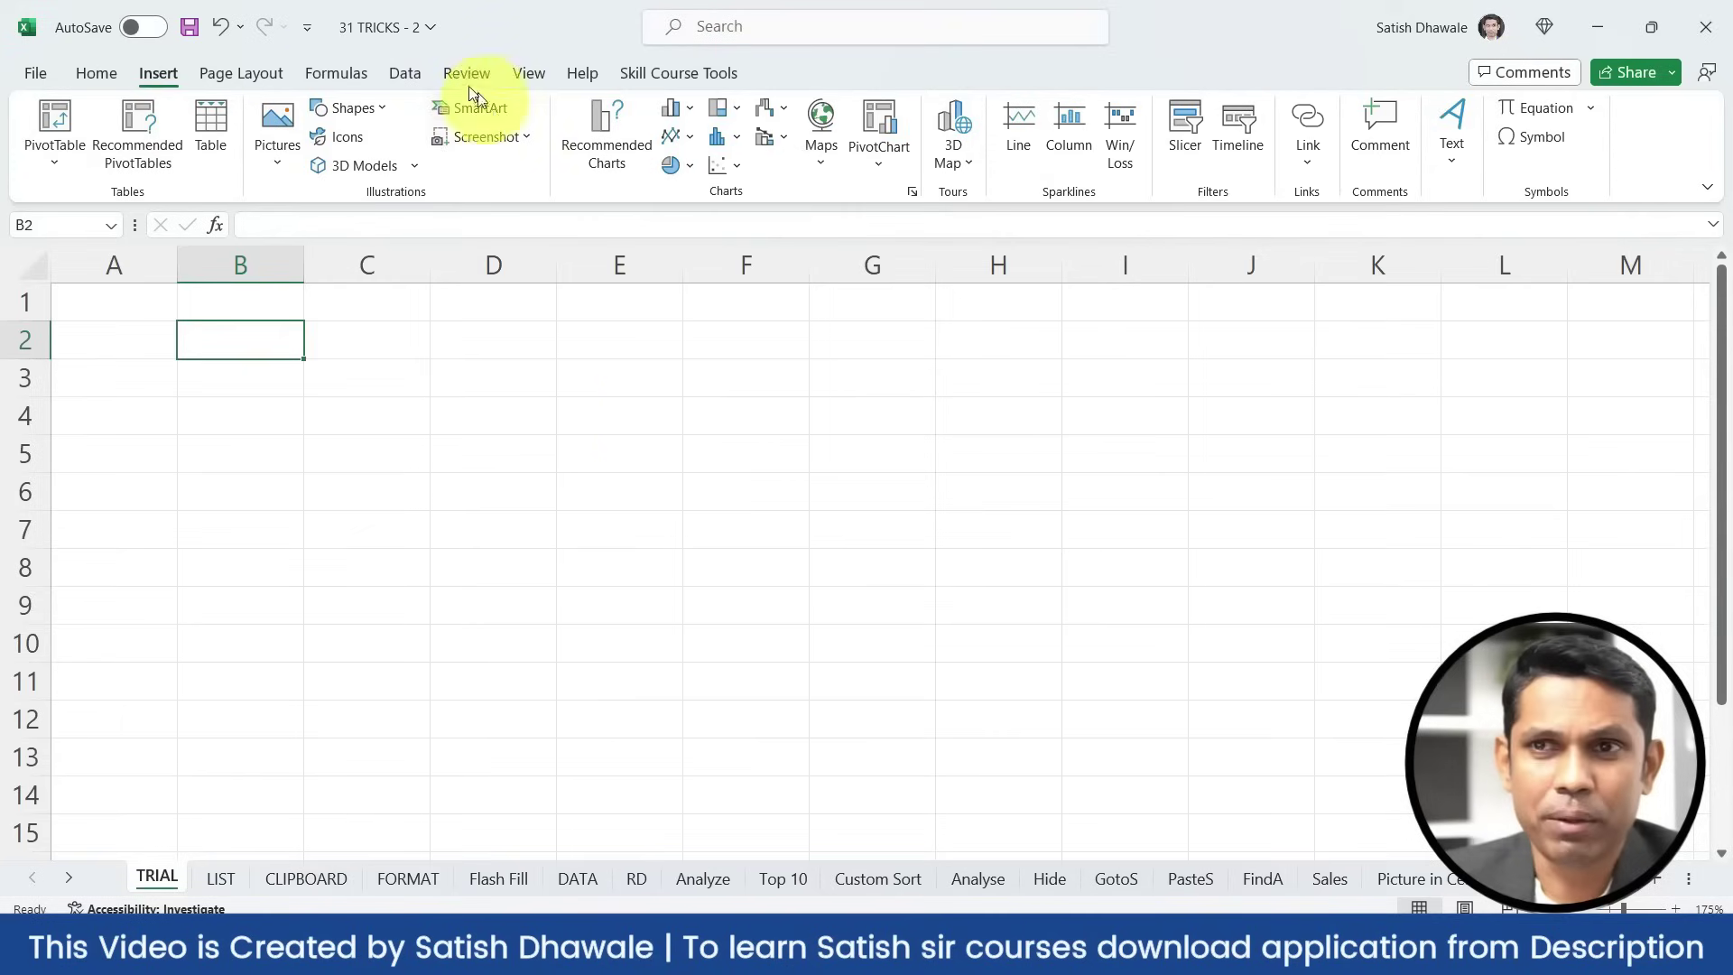
Add the Pictures command and the Column sparkline command to the Quick Access Toolbar
{"action": "right_click", "coordinate": [285, 127]}
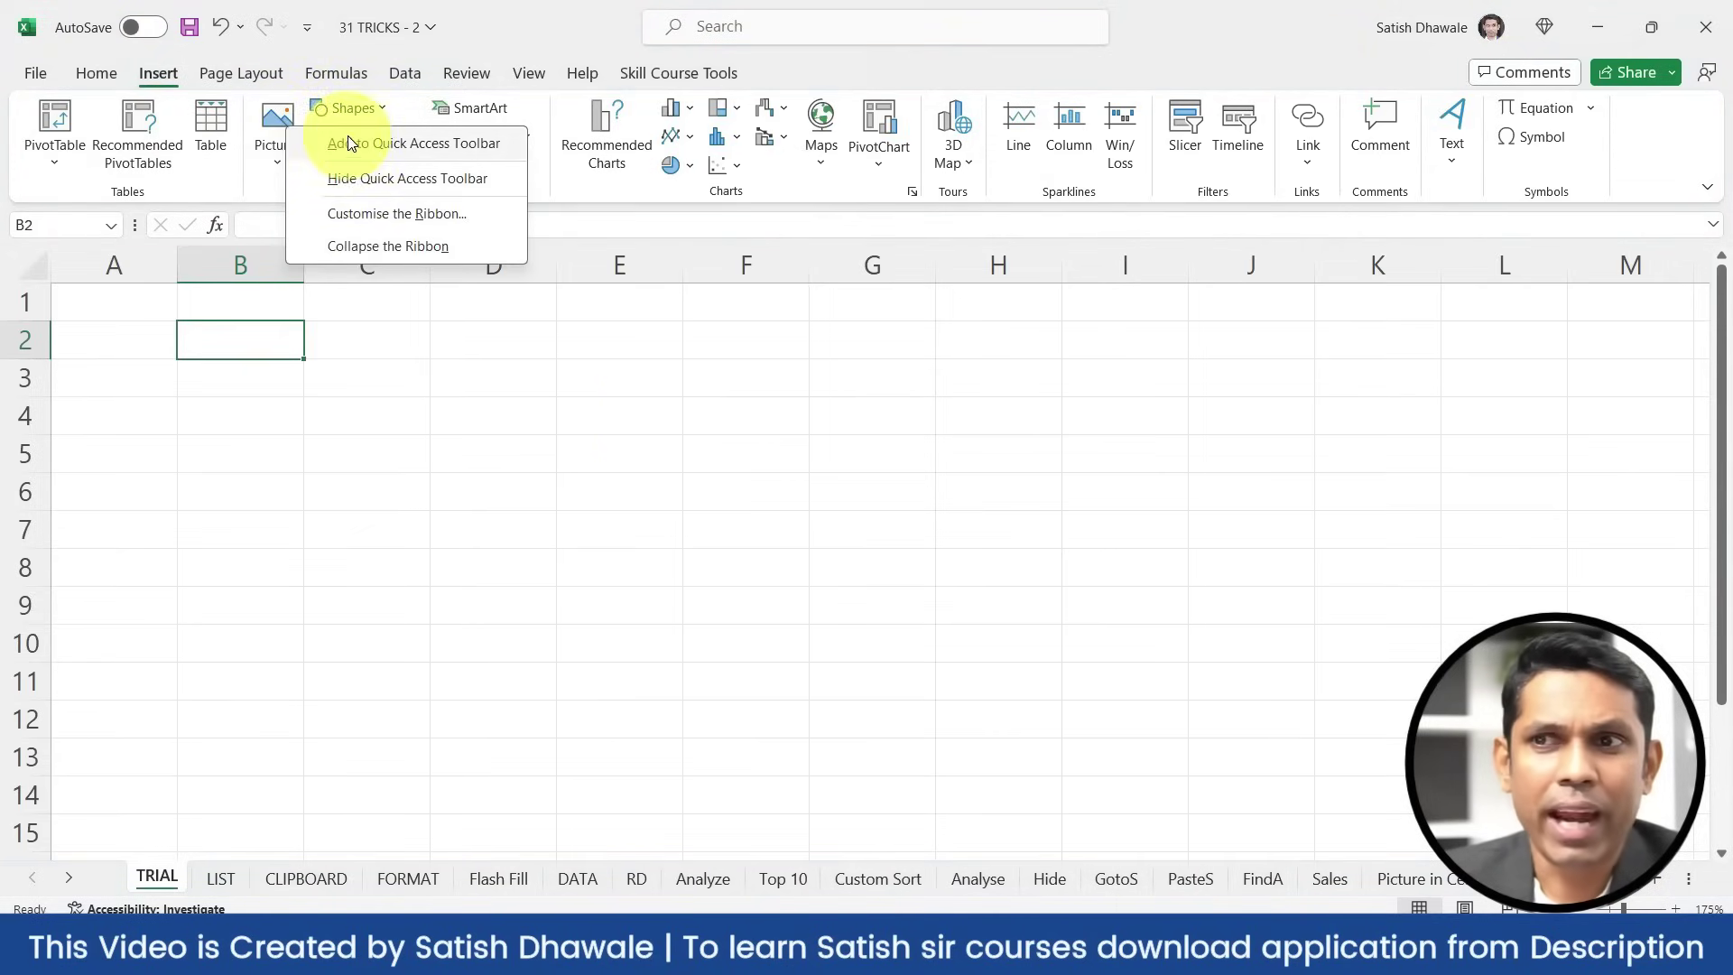
{"action": "left_click", "coordinate": [350, 144]}
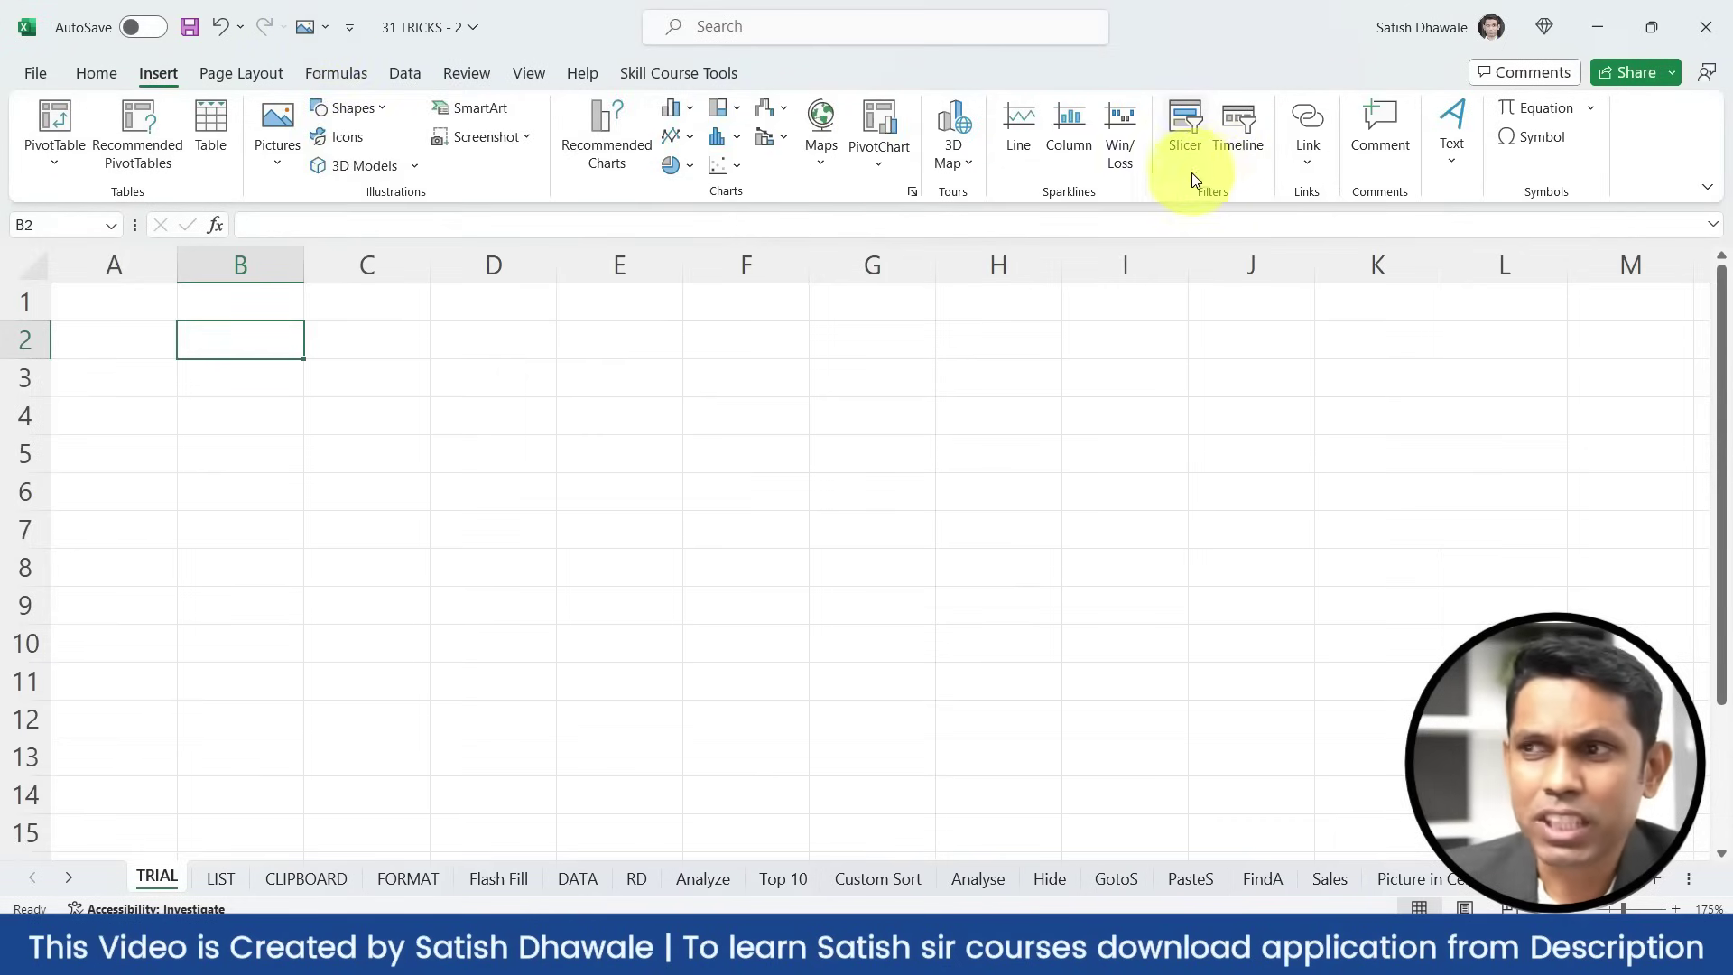
{"action": "right_click", "coordinate": [1076, 139]}
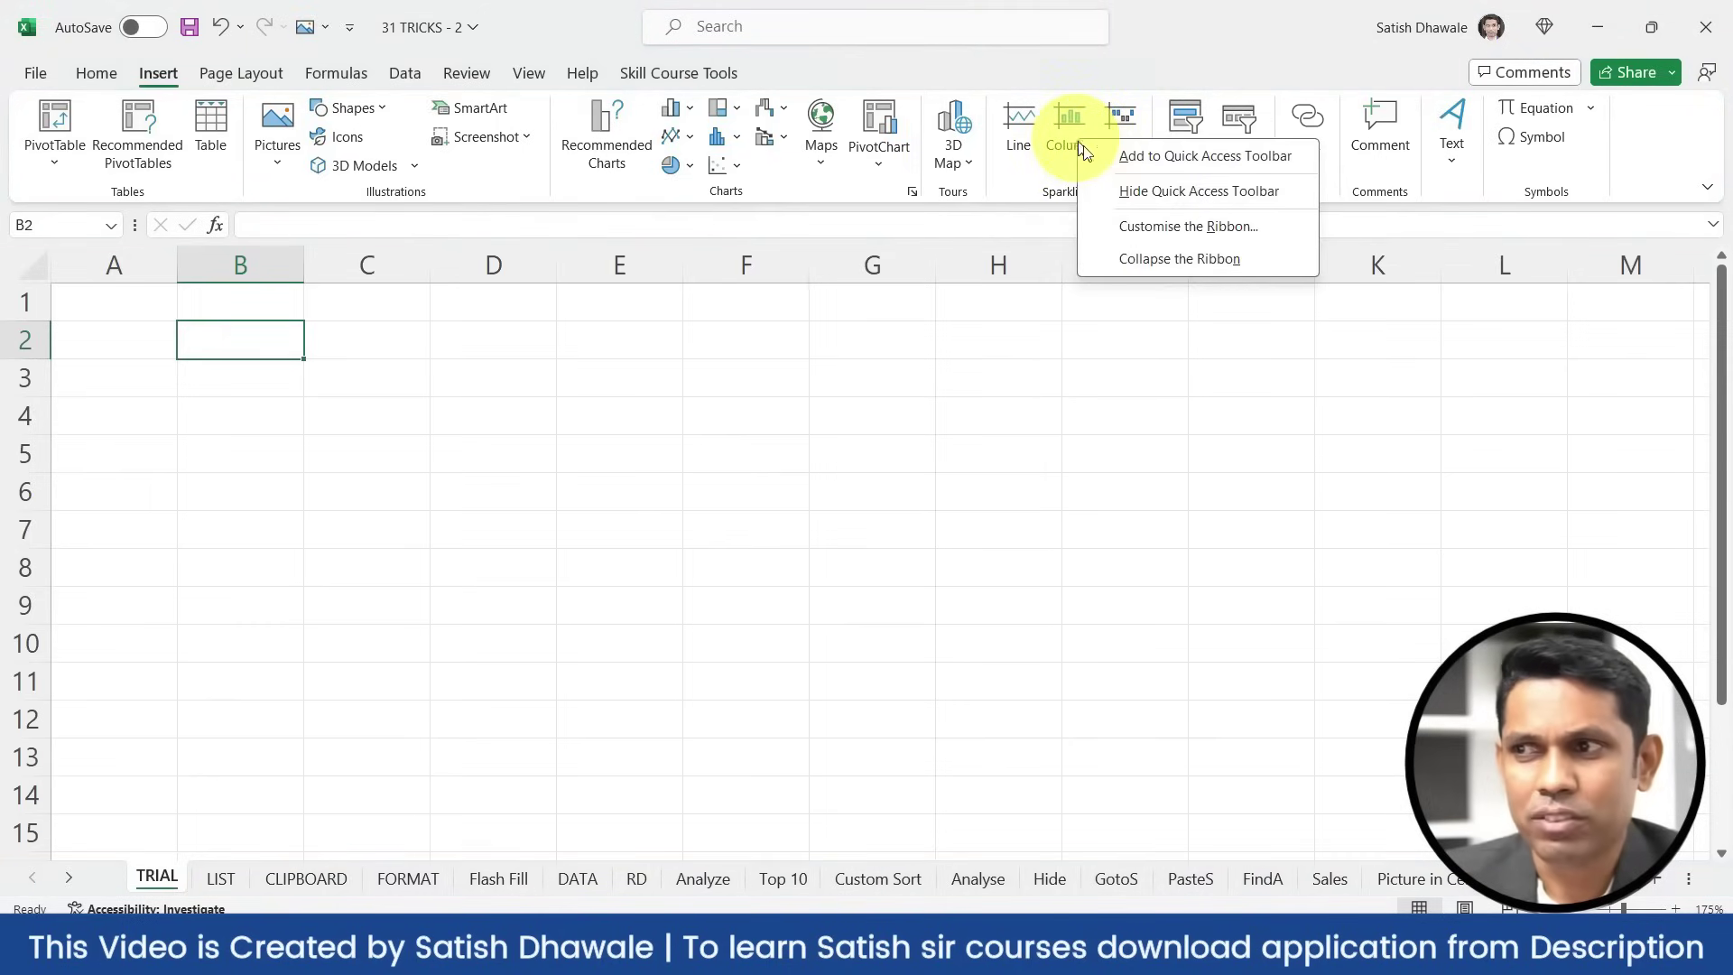
{"action": "left_click", "coordinate": [1146, 168]}
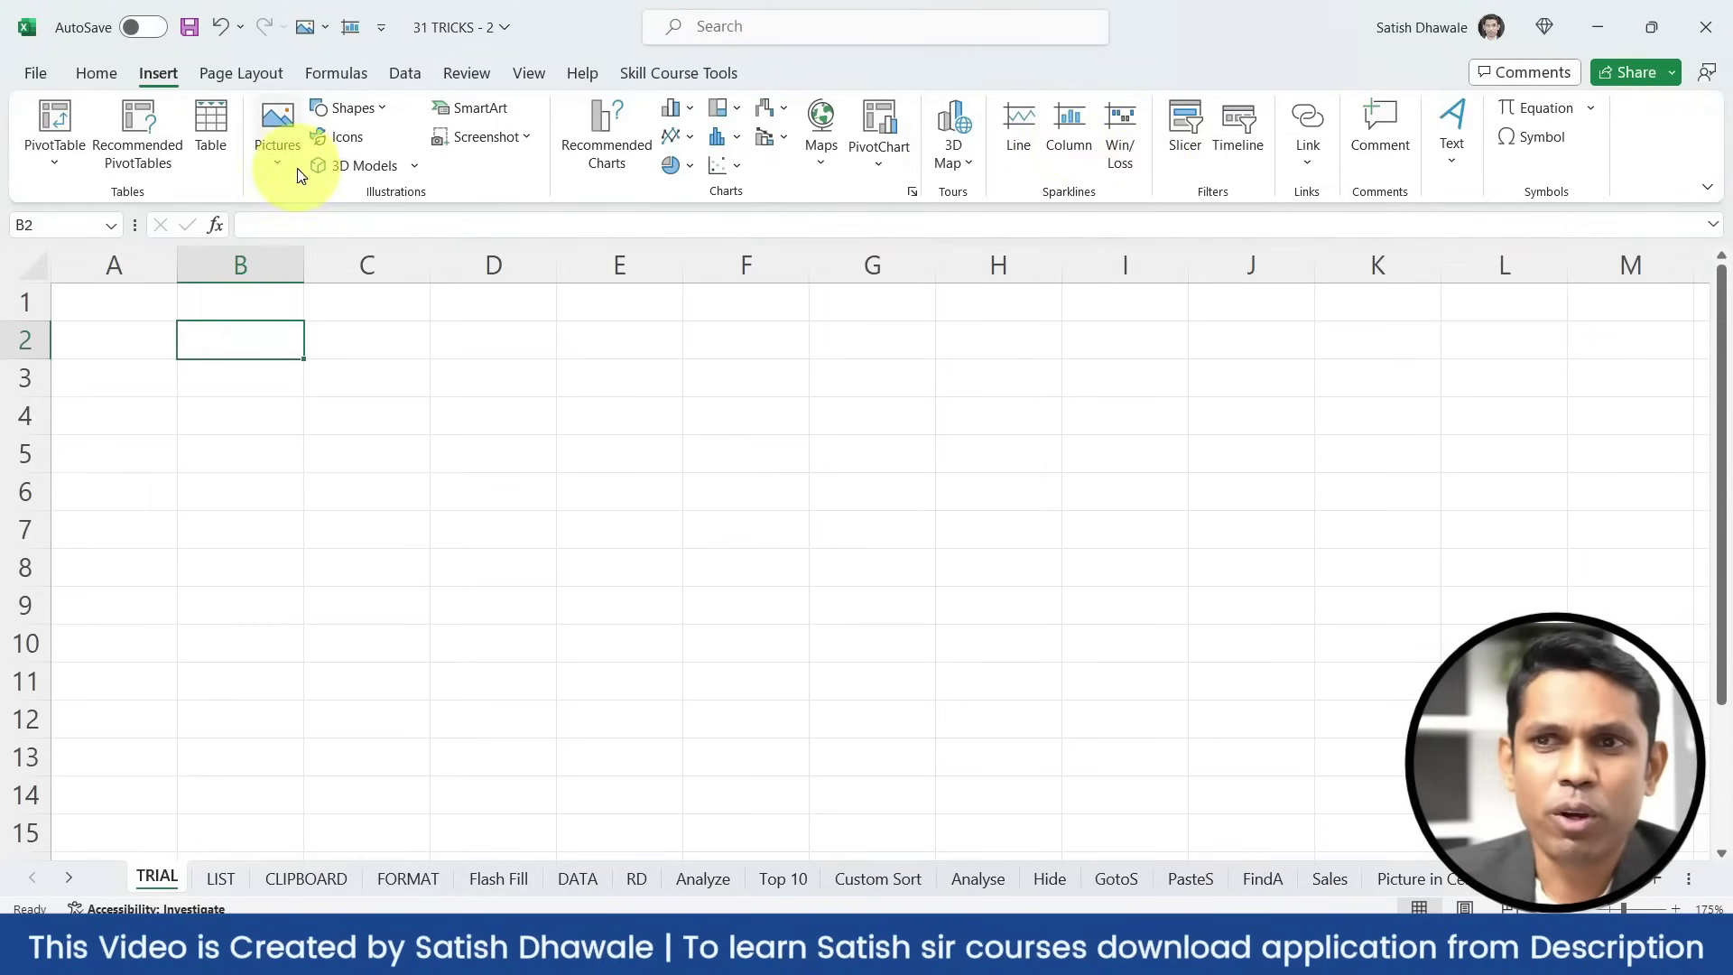
Add the Place in Cell option for pictures to the Quick Access Toolbar
{"action": "left_click", "coordinate": [278, 152]}
{"action": "right_click", "coordinate": [342, 200]}
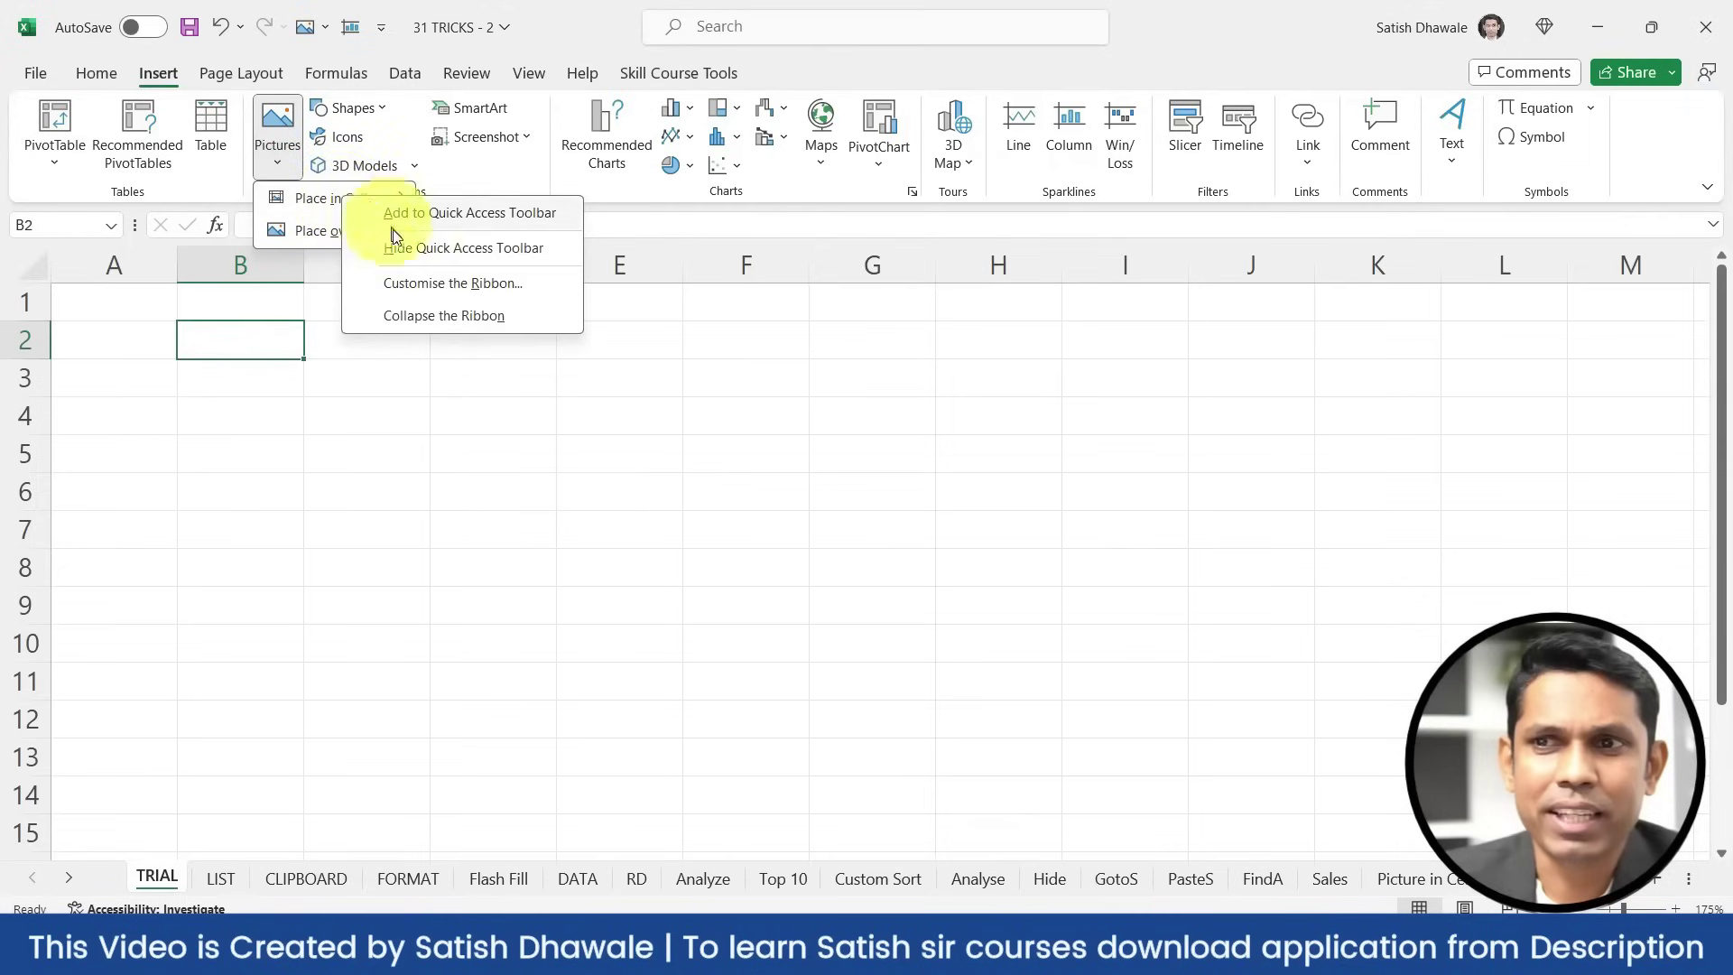
{"action": "left_click", "coordinate": [419, 226]}
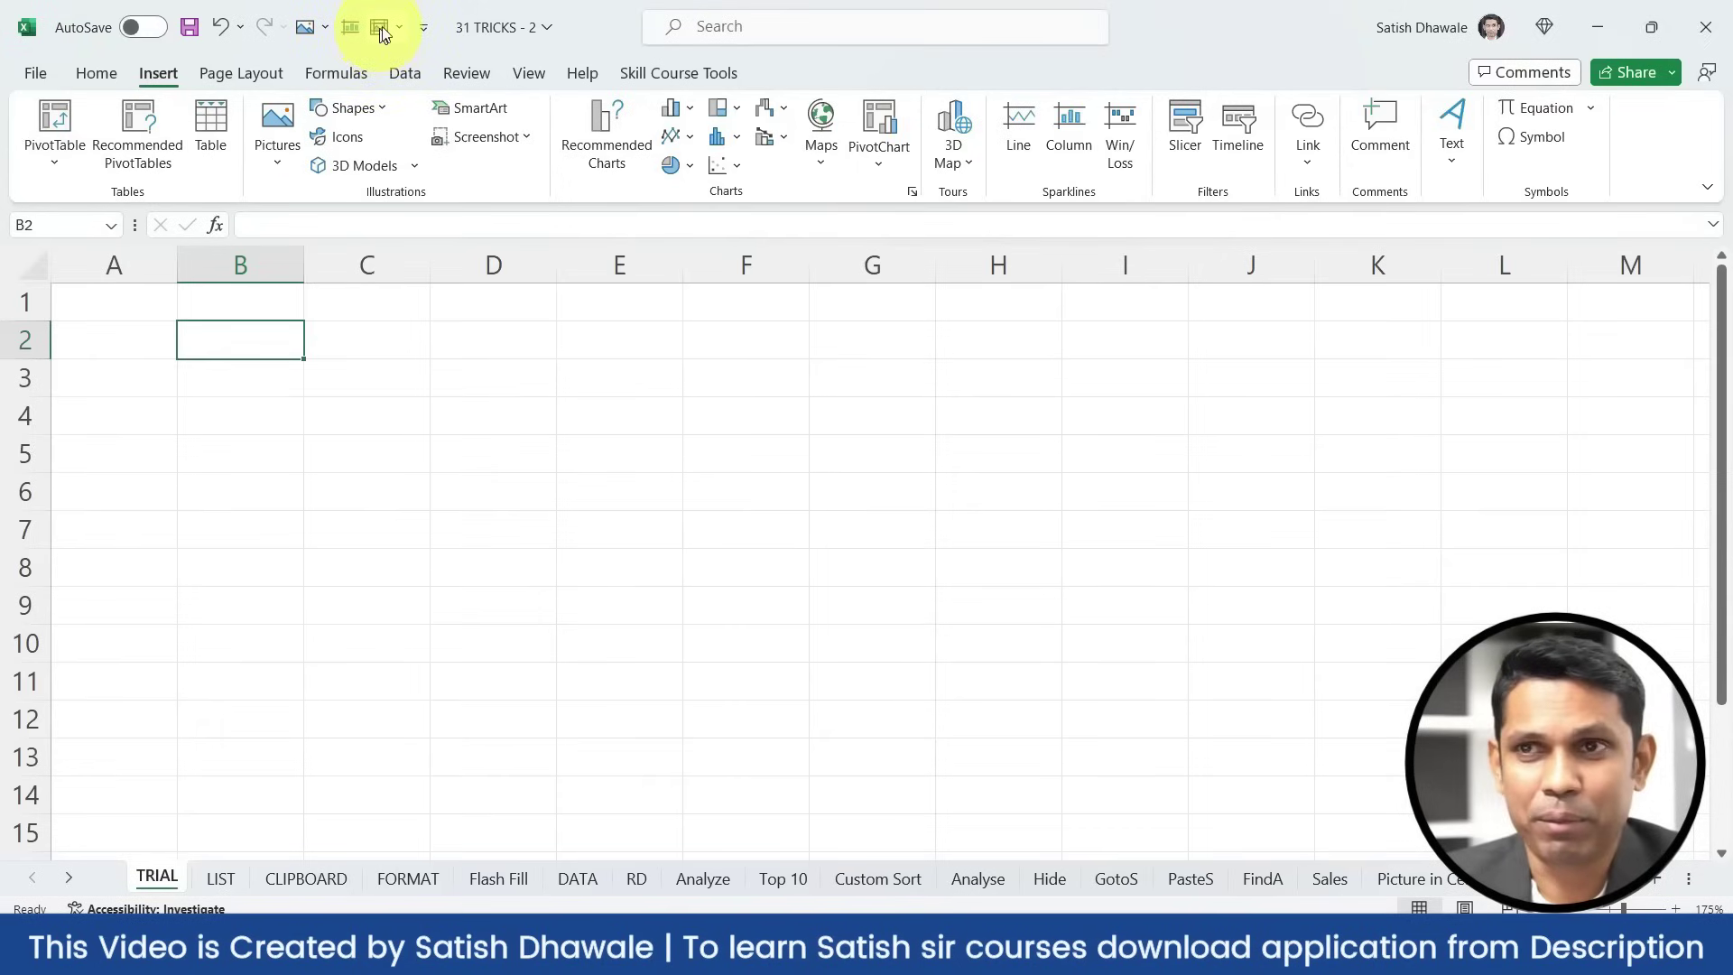
Apply Clear All to cell C5 on the TRIAL sheet
{"action": "left_click", "coordinate": [280, 298]}
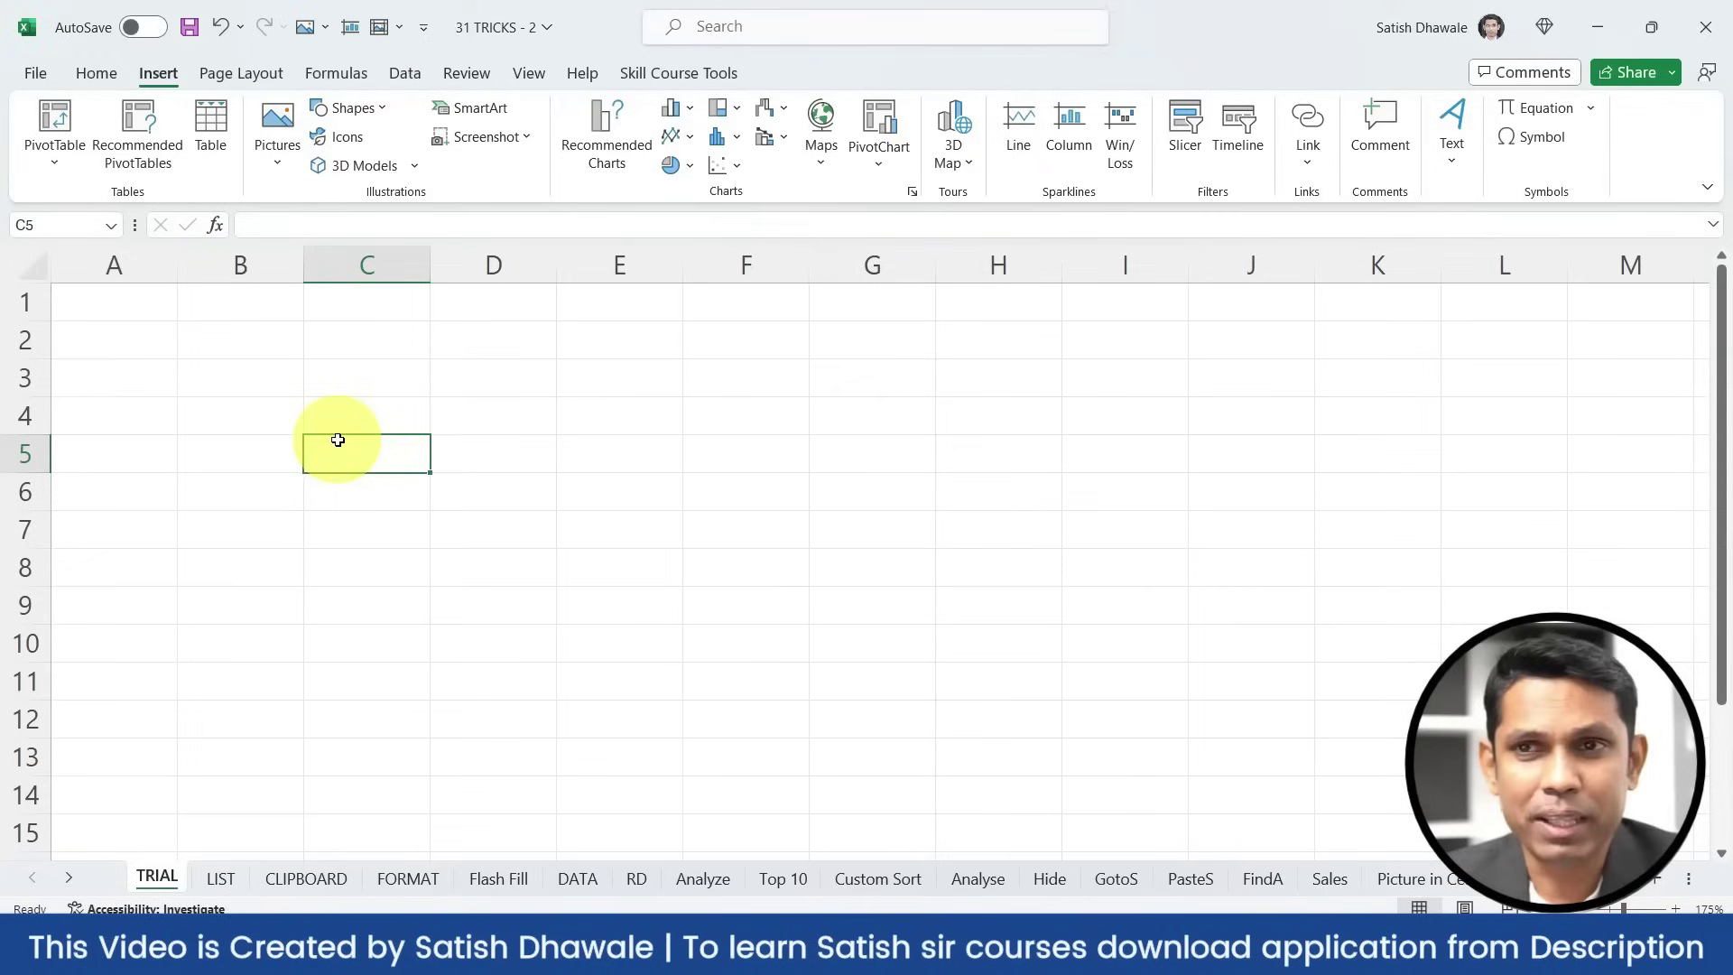
{"action": "key", "text": "alt"}
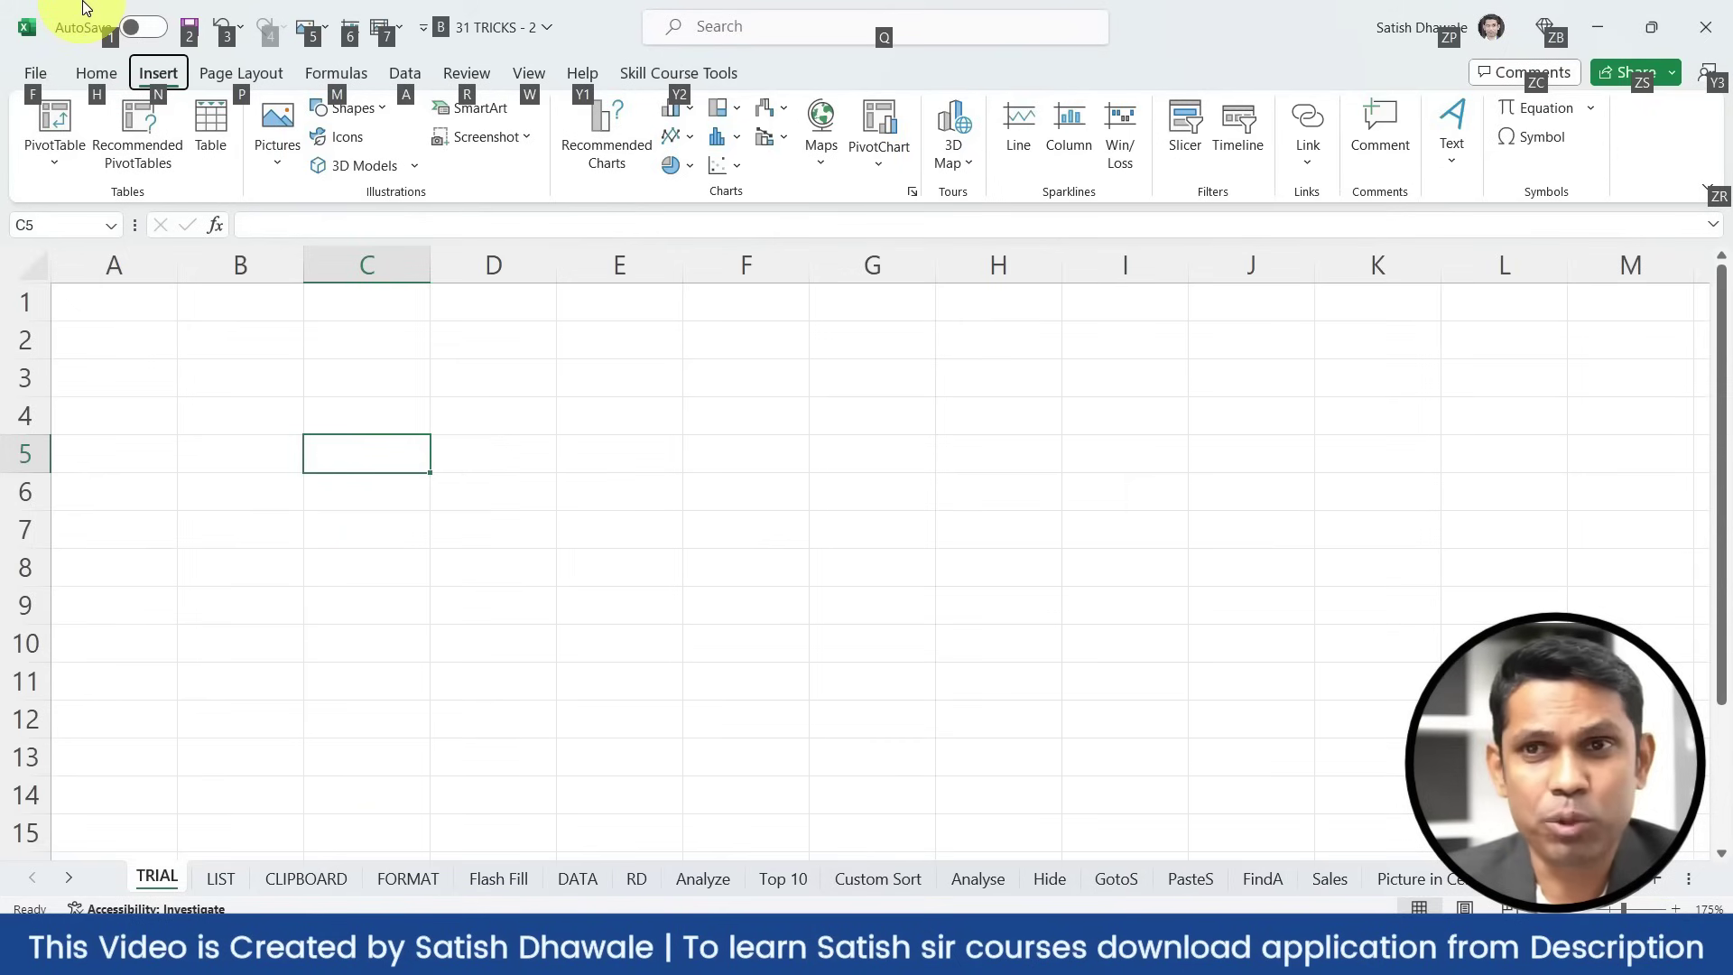
{"action": "key", "text": "h"}
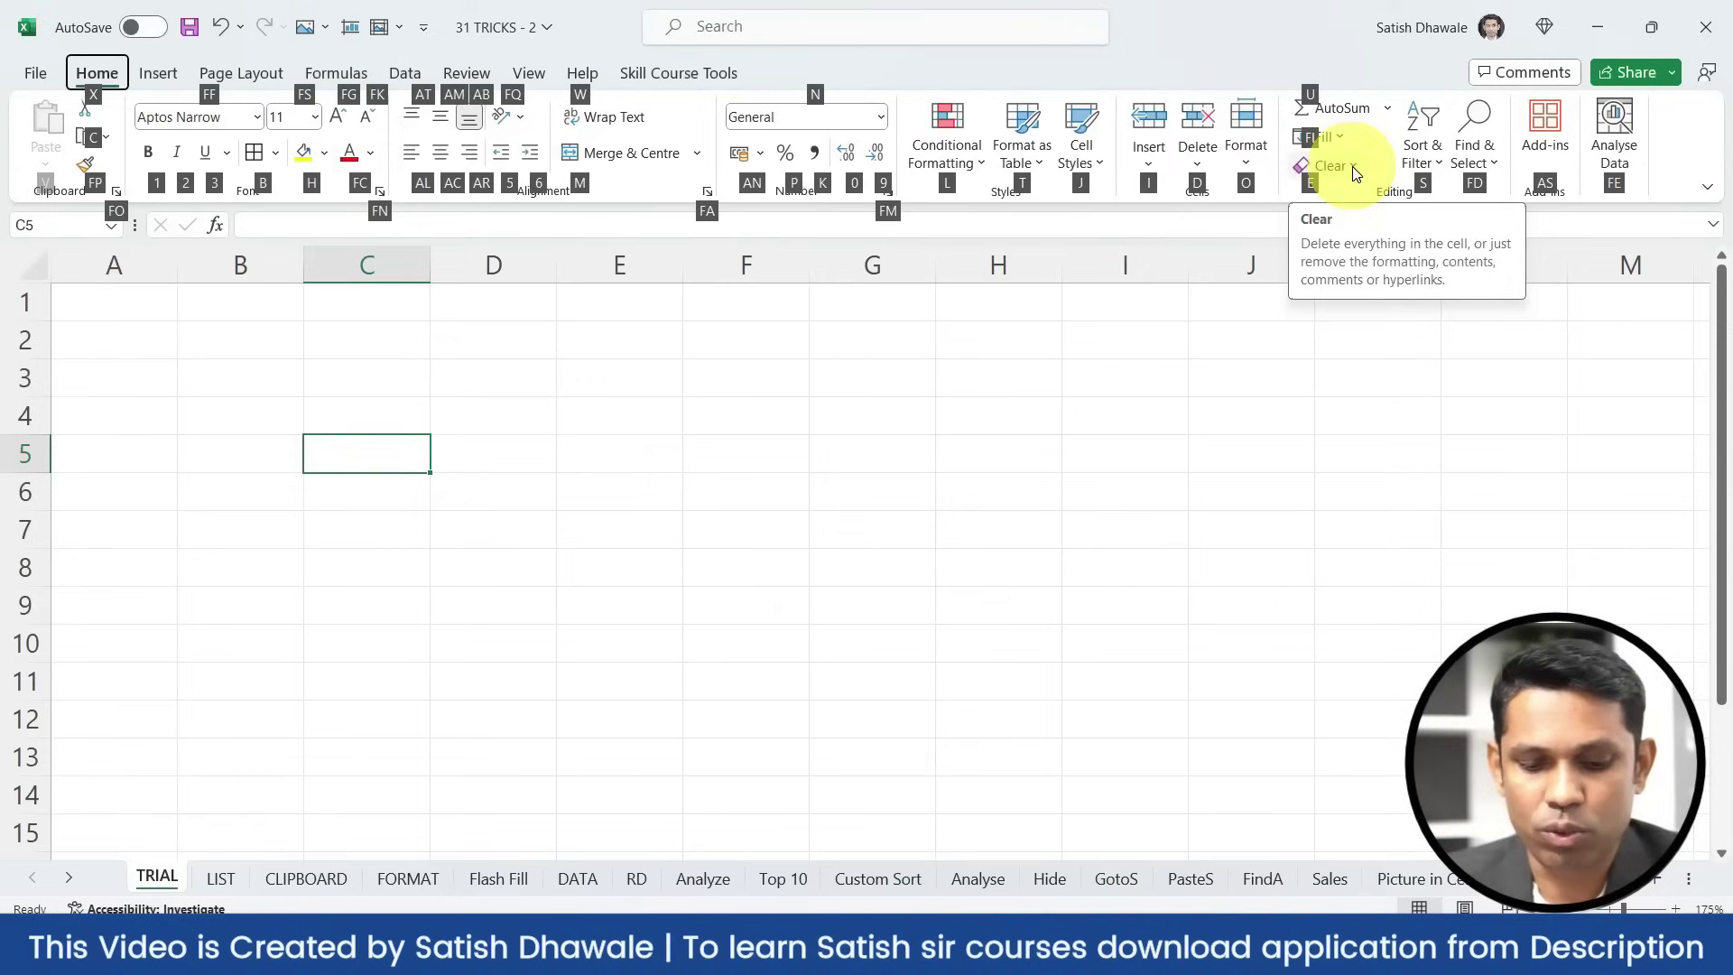
{"action": "key", "text": "e"}
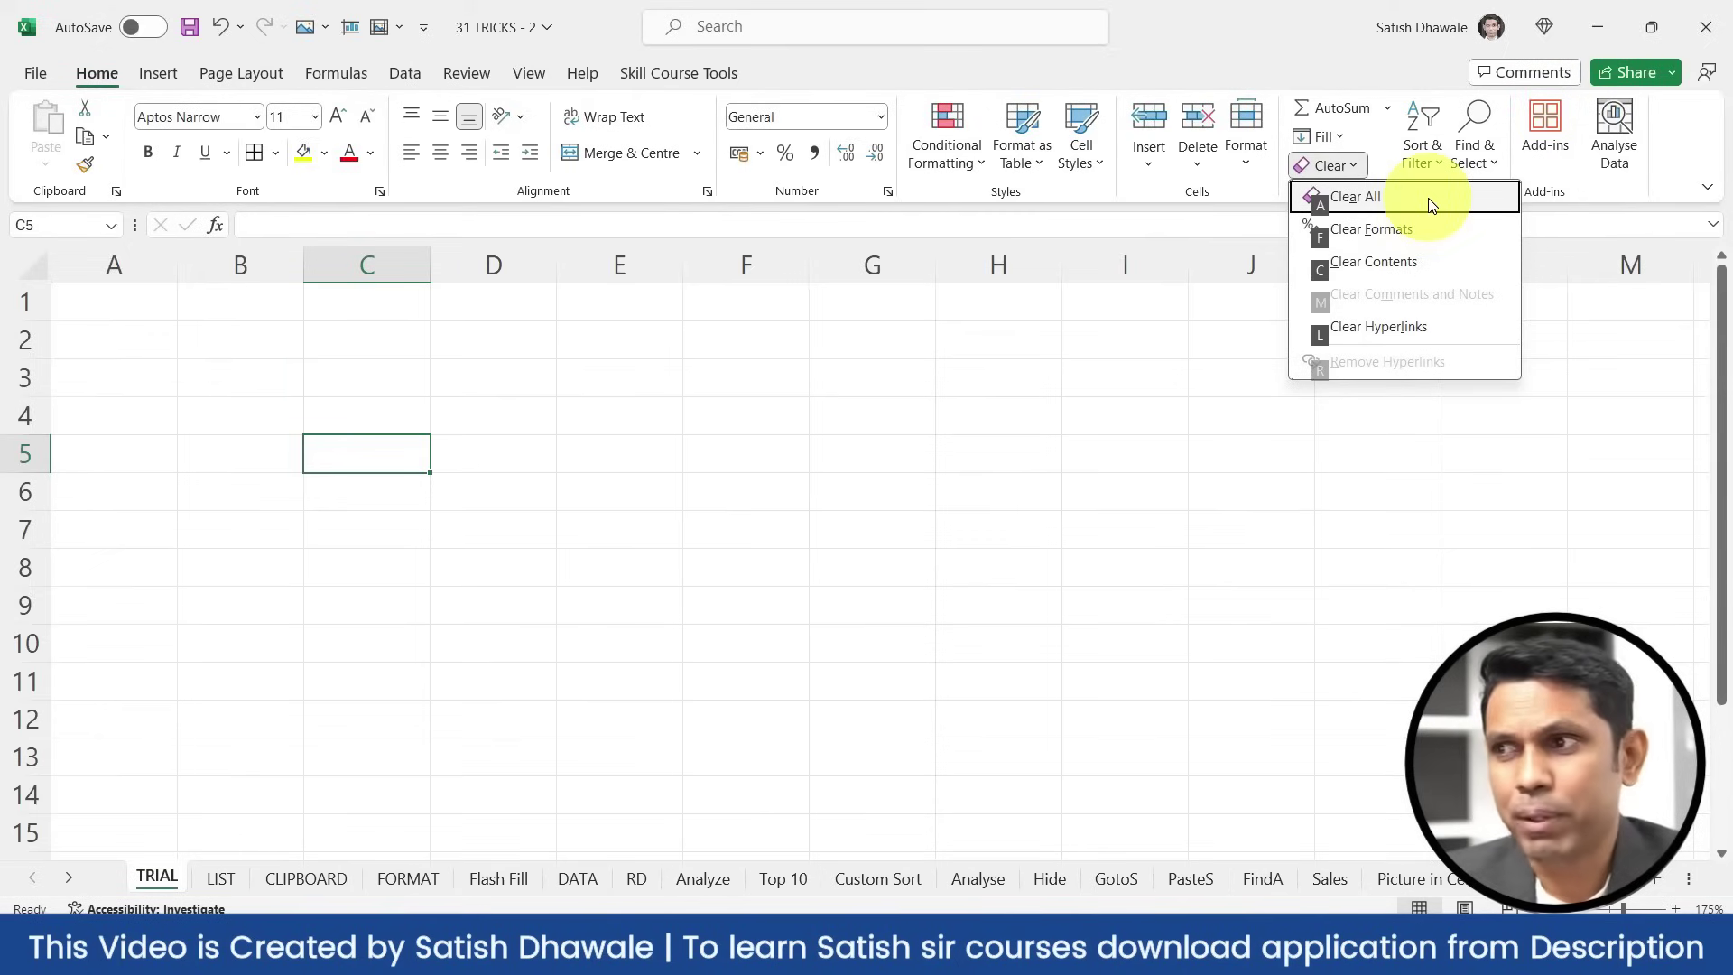
{"action": "left_click", "coordinate": [1393, 195]}
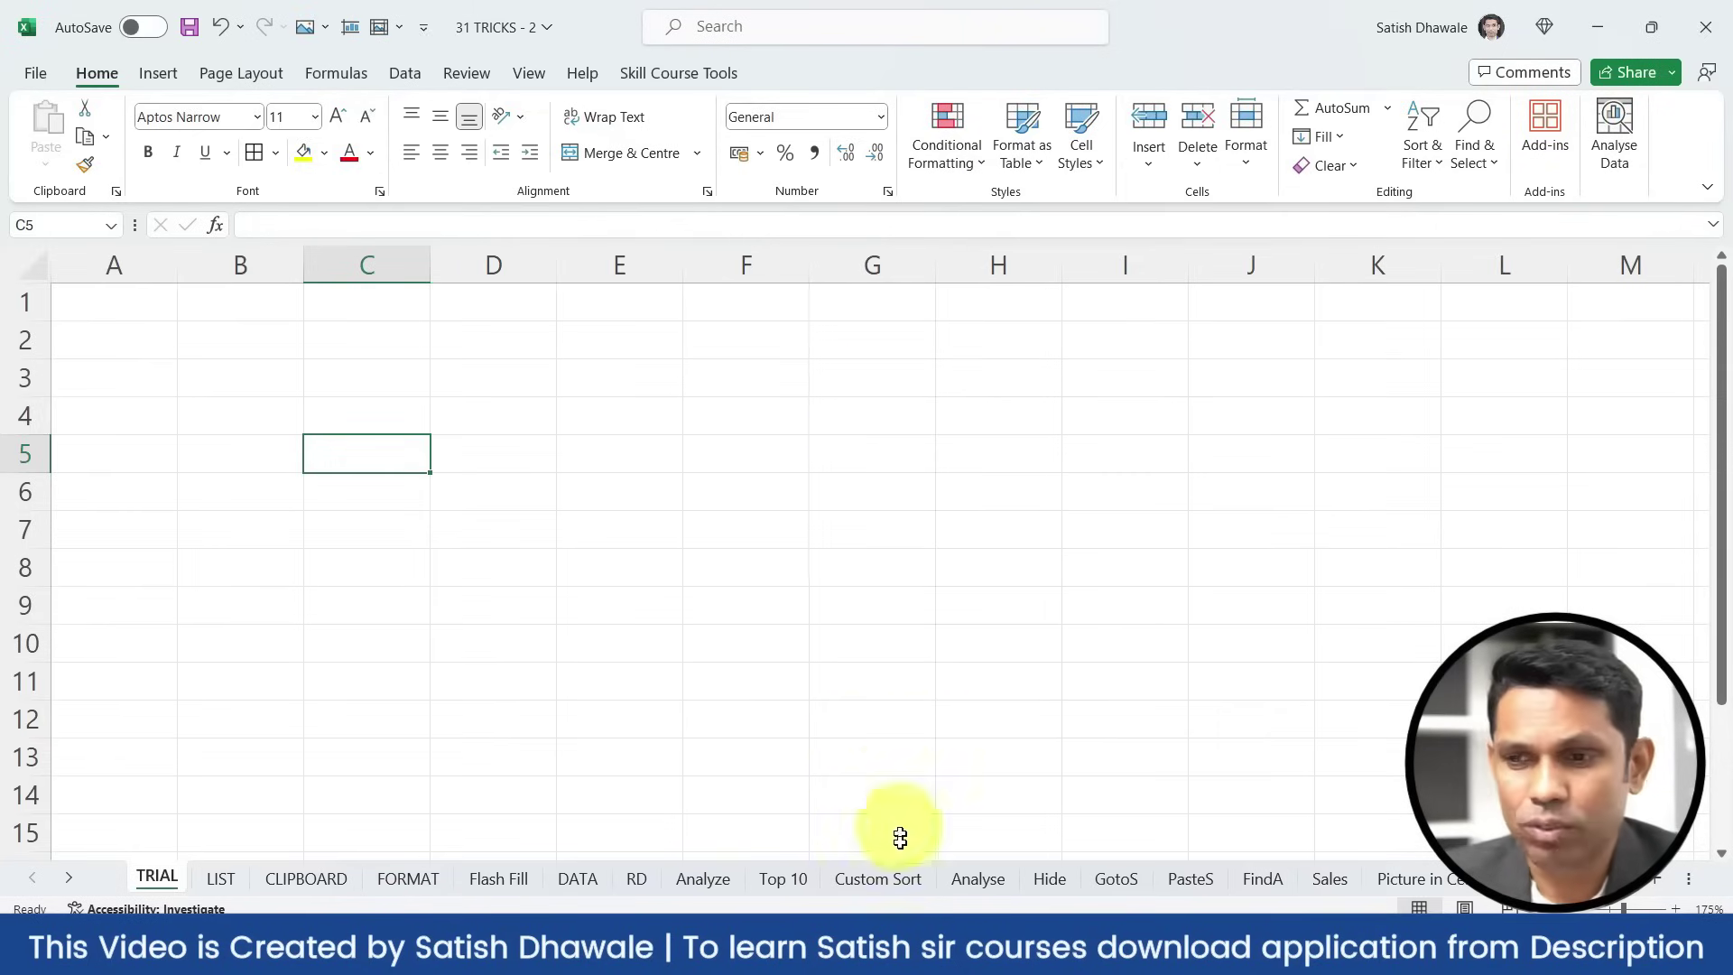
Open the Custom Sort sheet and select its whole order table, A1:H101
{"action": "left_click", "coordinate": [894, 879]}
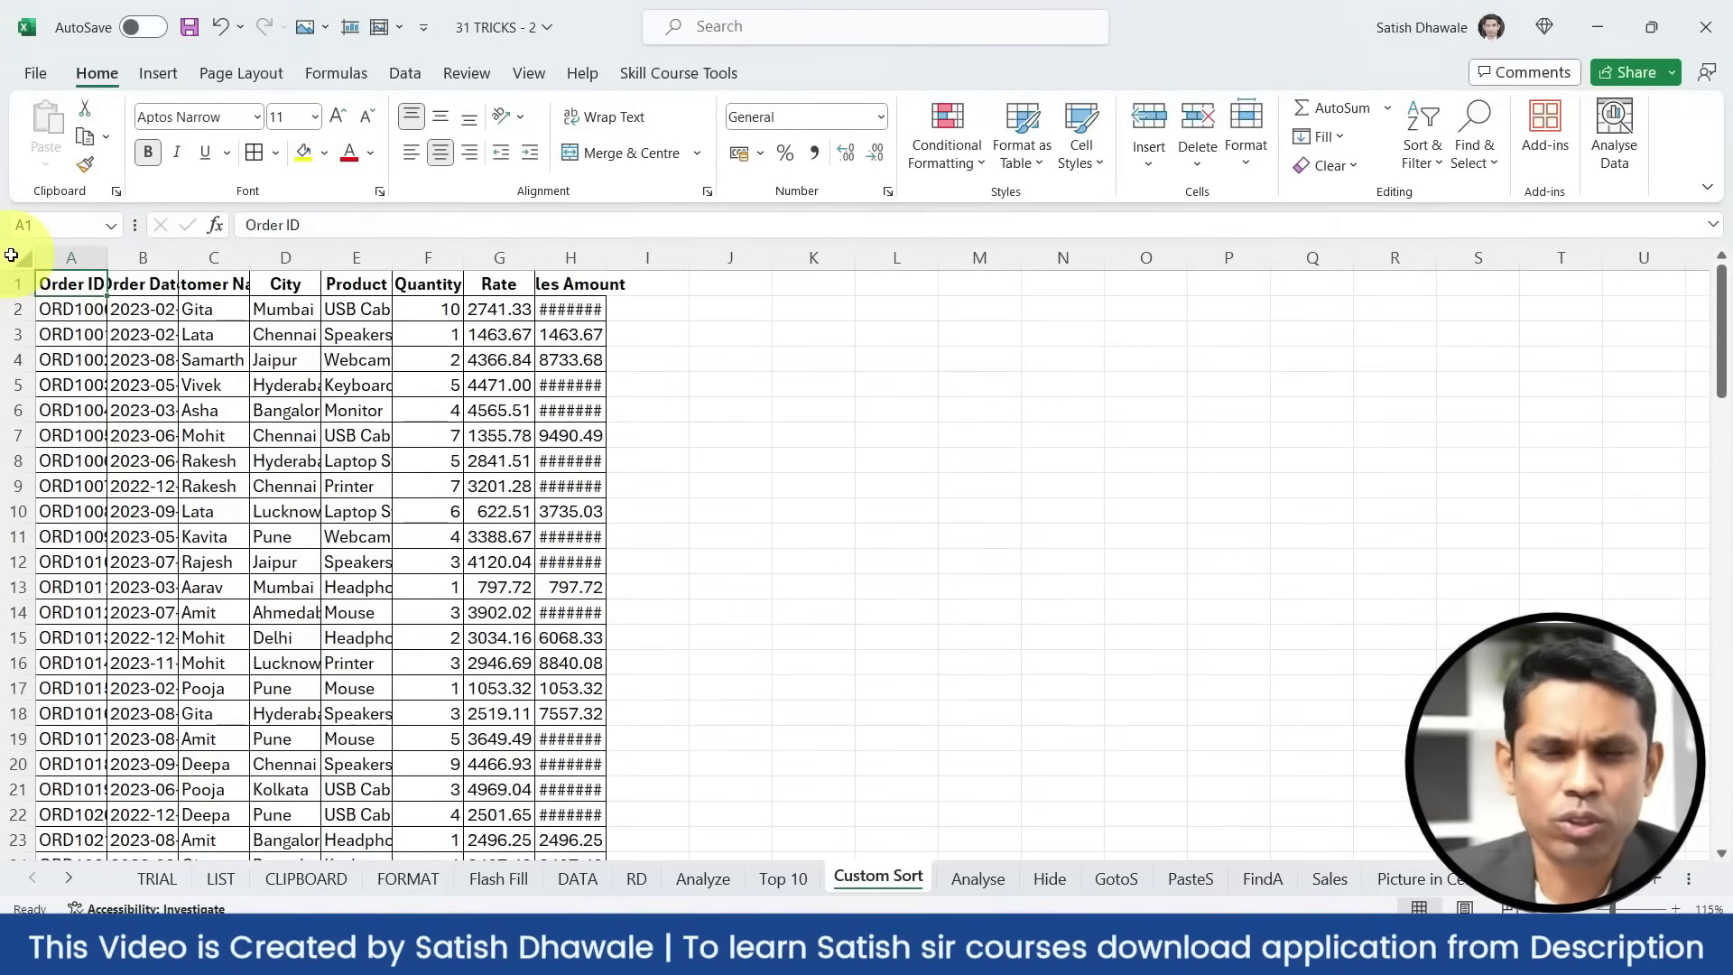
{"action": "key", "text": "ctrl+shift+End"}
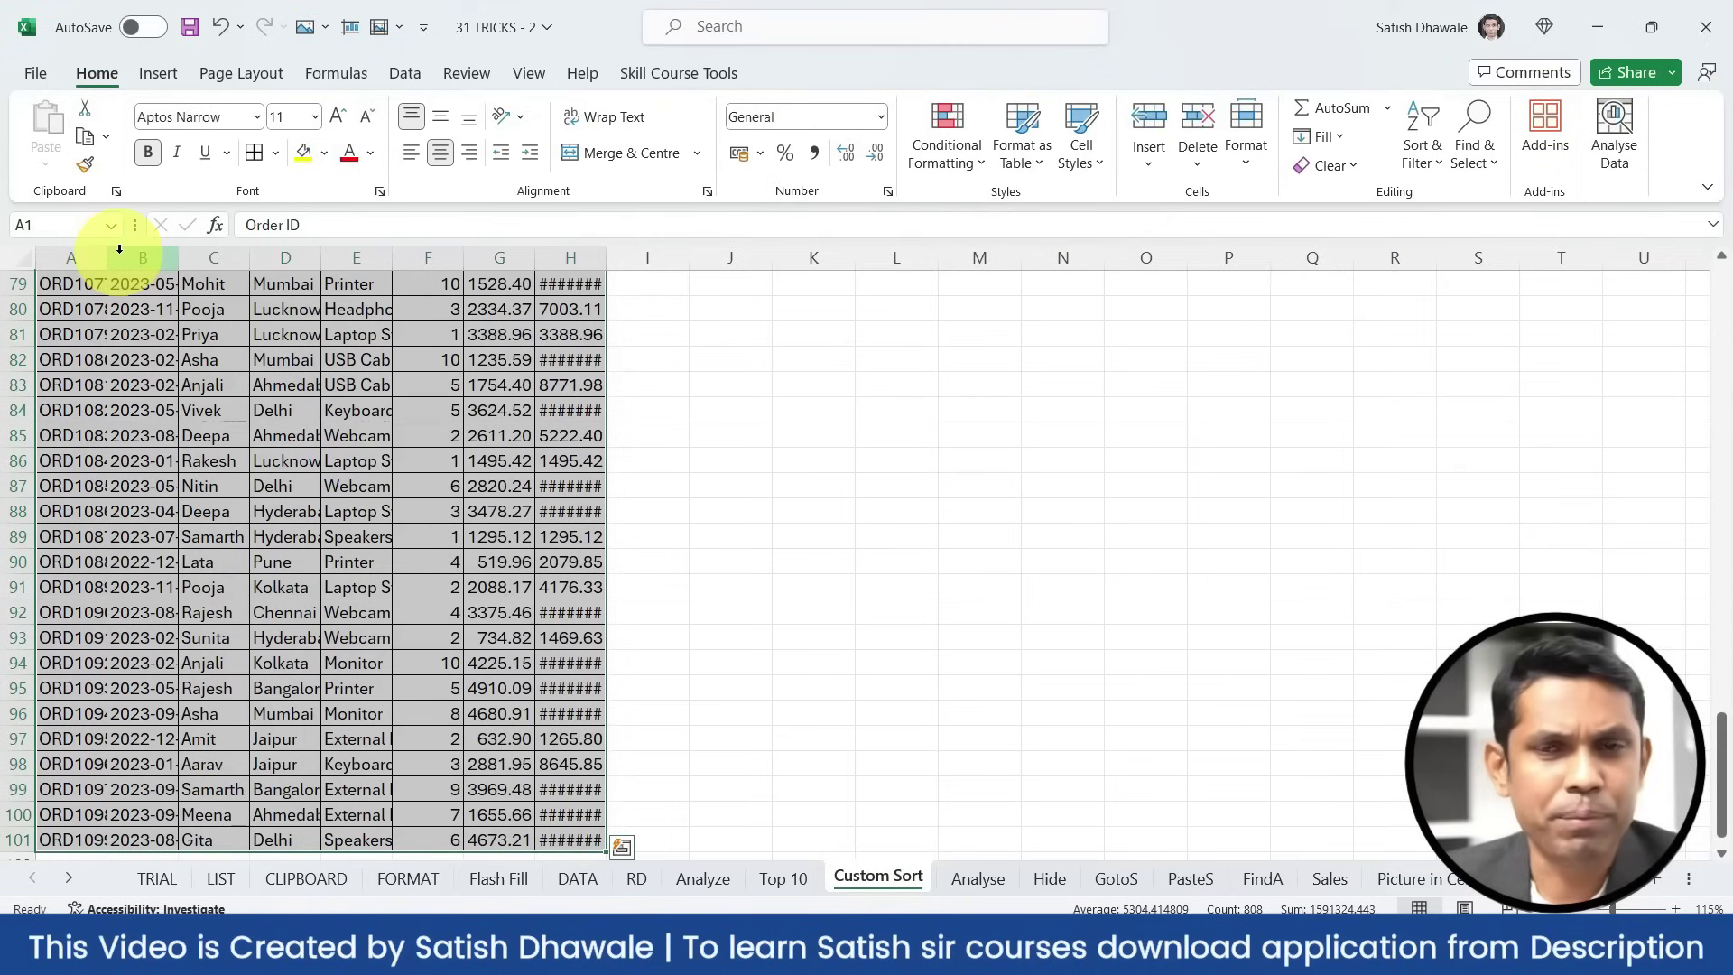
Try AutoFit Column Width on the selected order table twice, undoing it each time
{"action": "key", "text": "alt"}
{"action": "key", "text": "h"}
{"action": "key", "text": "o"}
{"action": "key", "text": "i"}
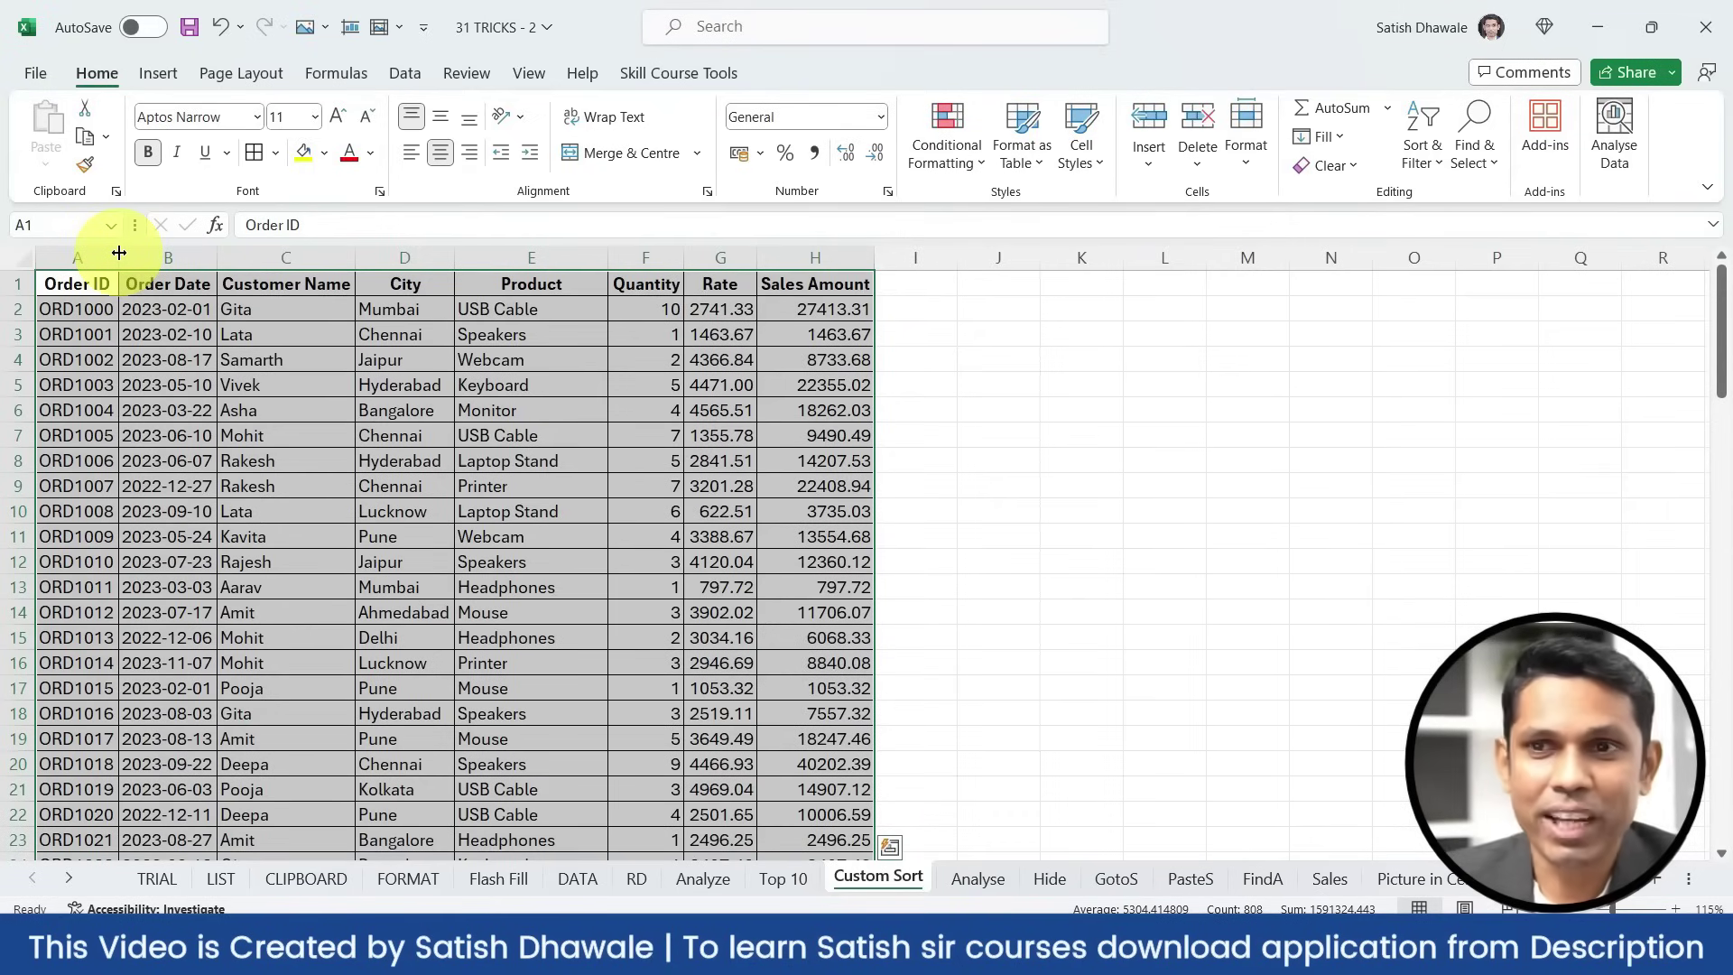
{"action": "left_click_drag", "start_coordinate": [118, 252], "coordinate": [107, 252]}
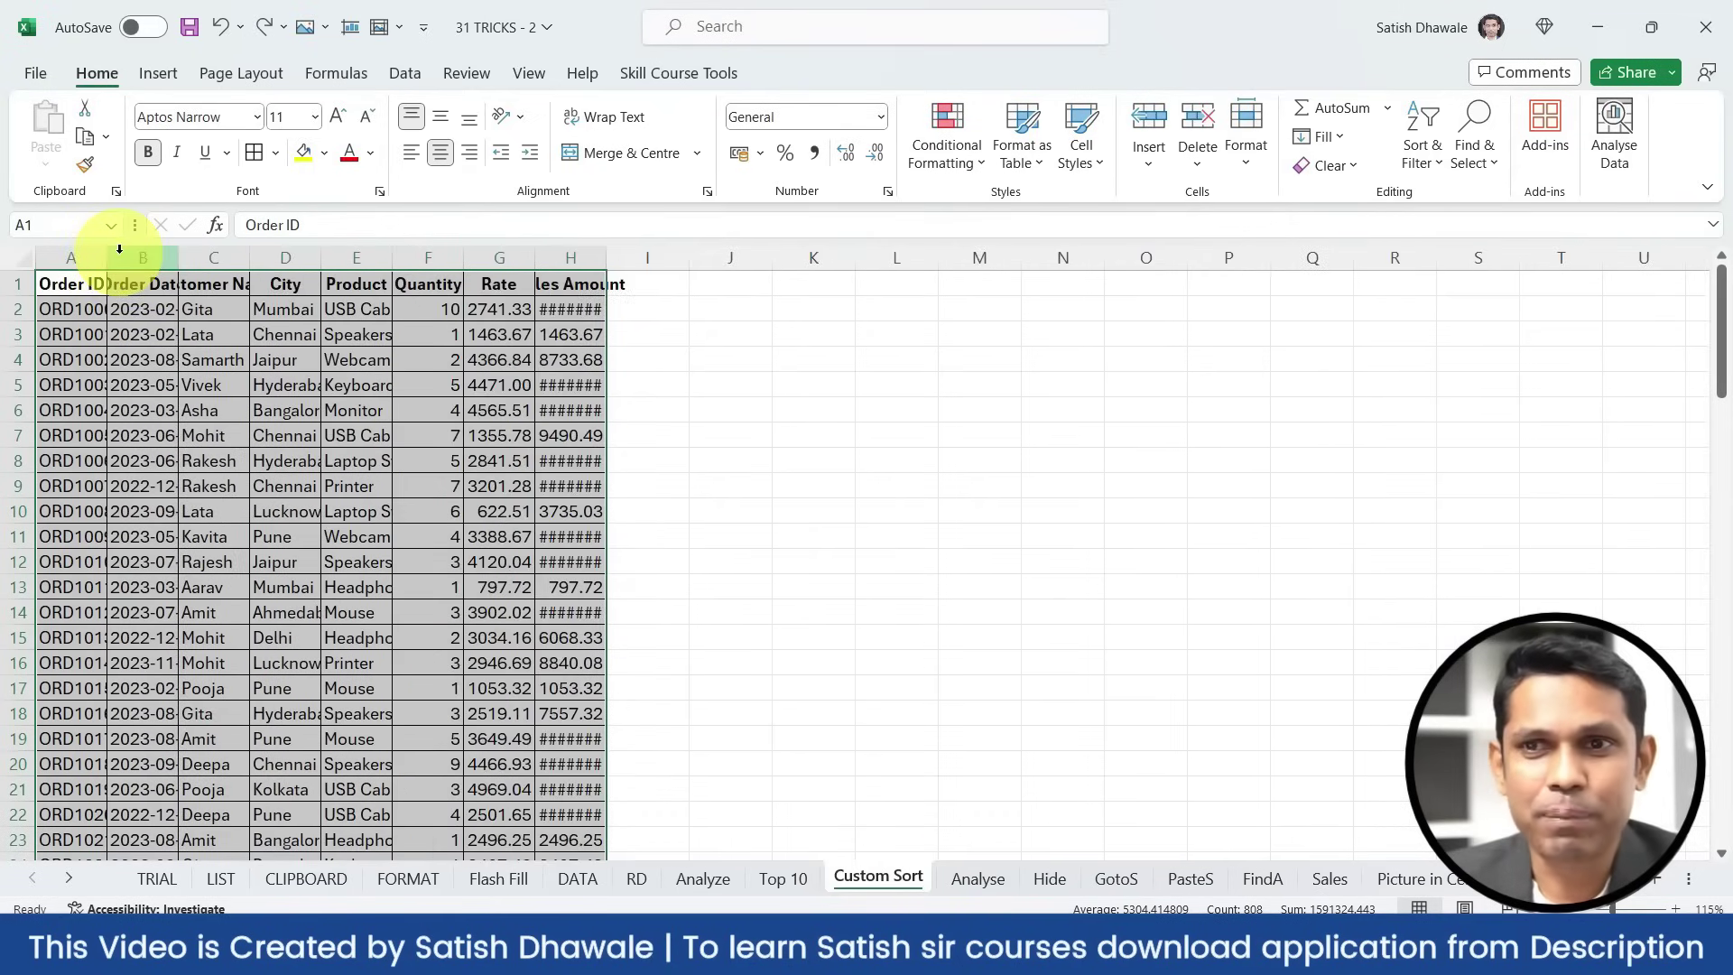
{"action": "key", "text": "alt"}
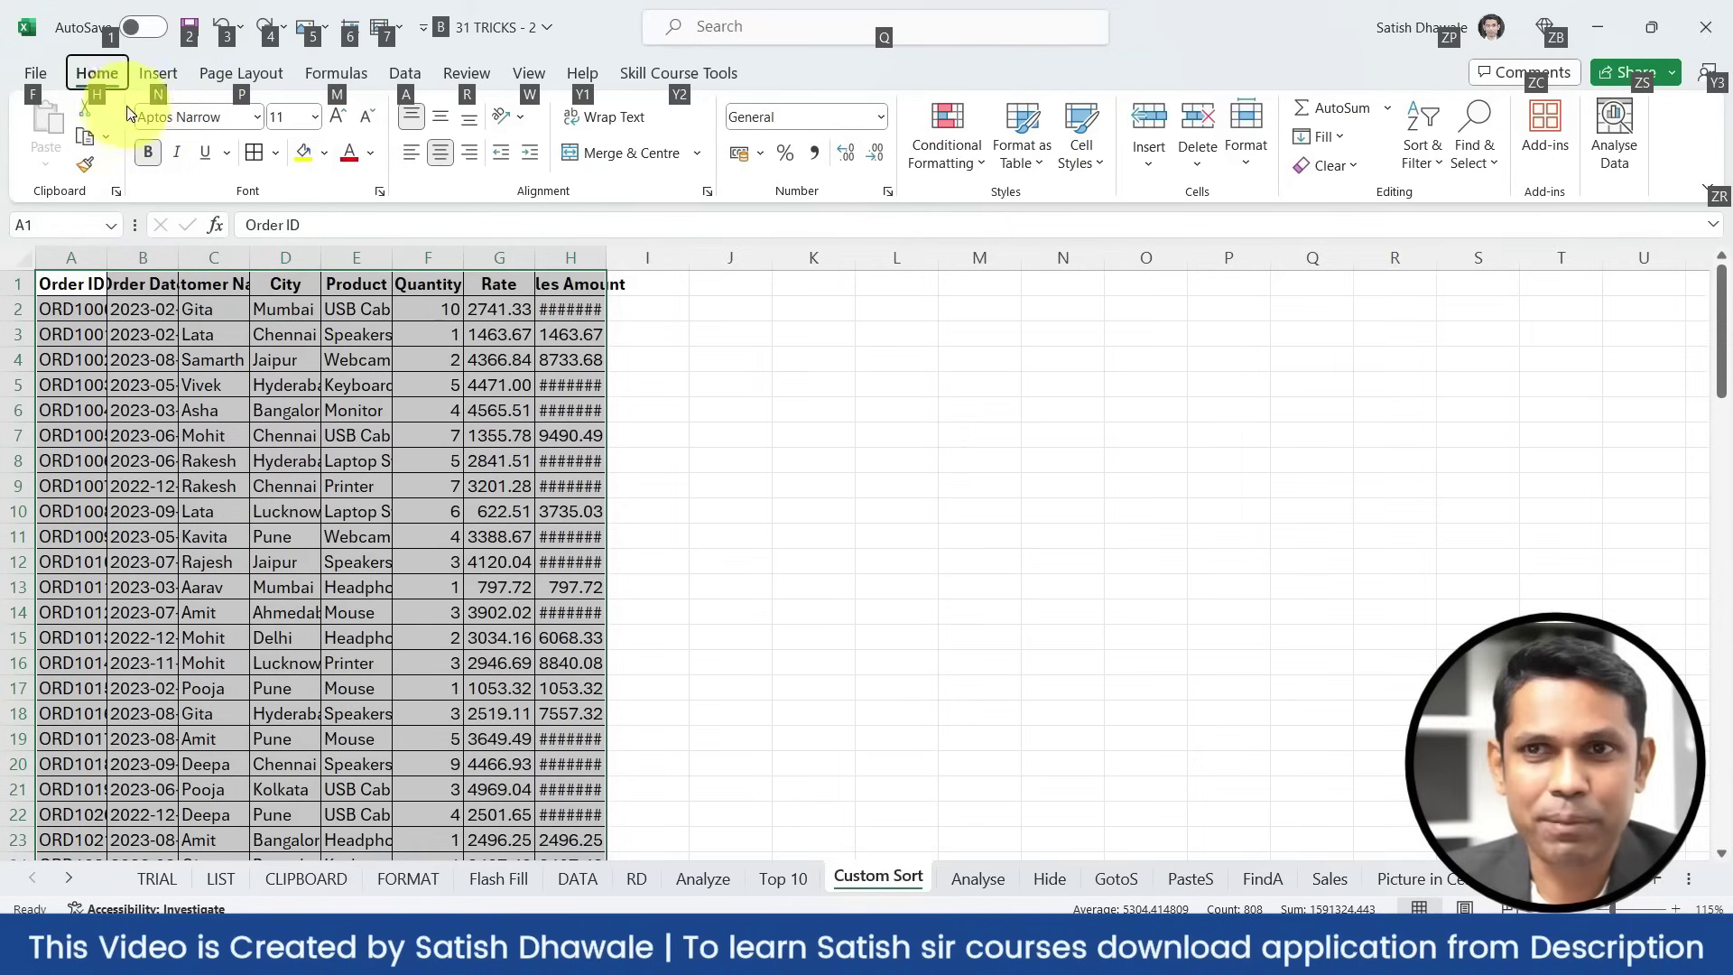
{"action": "key", "text": "h"}
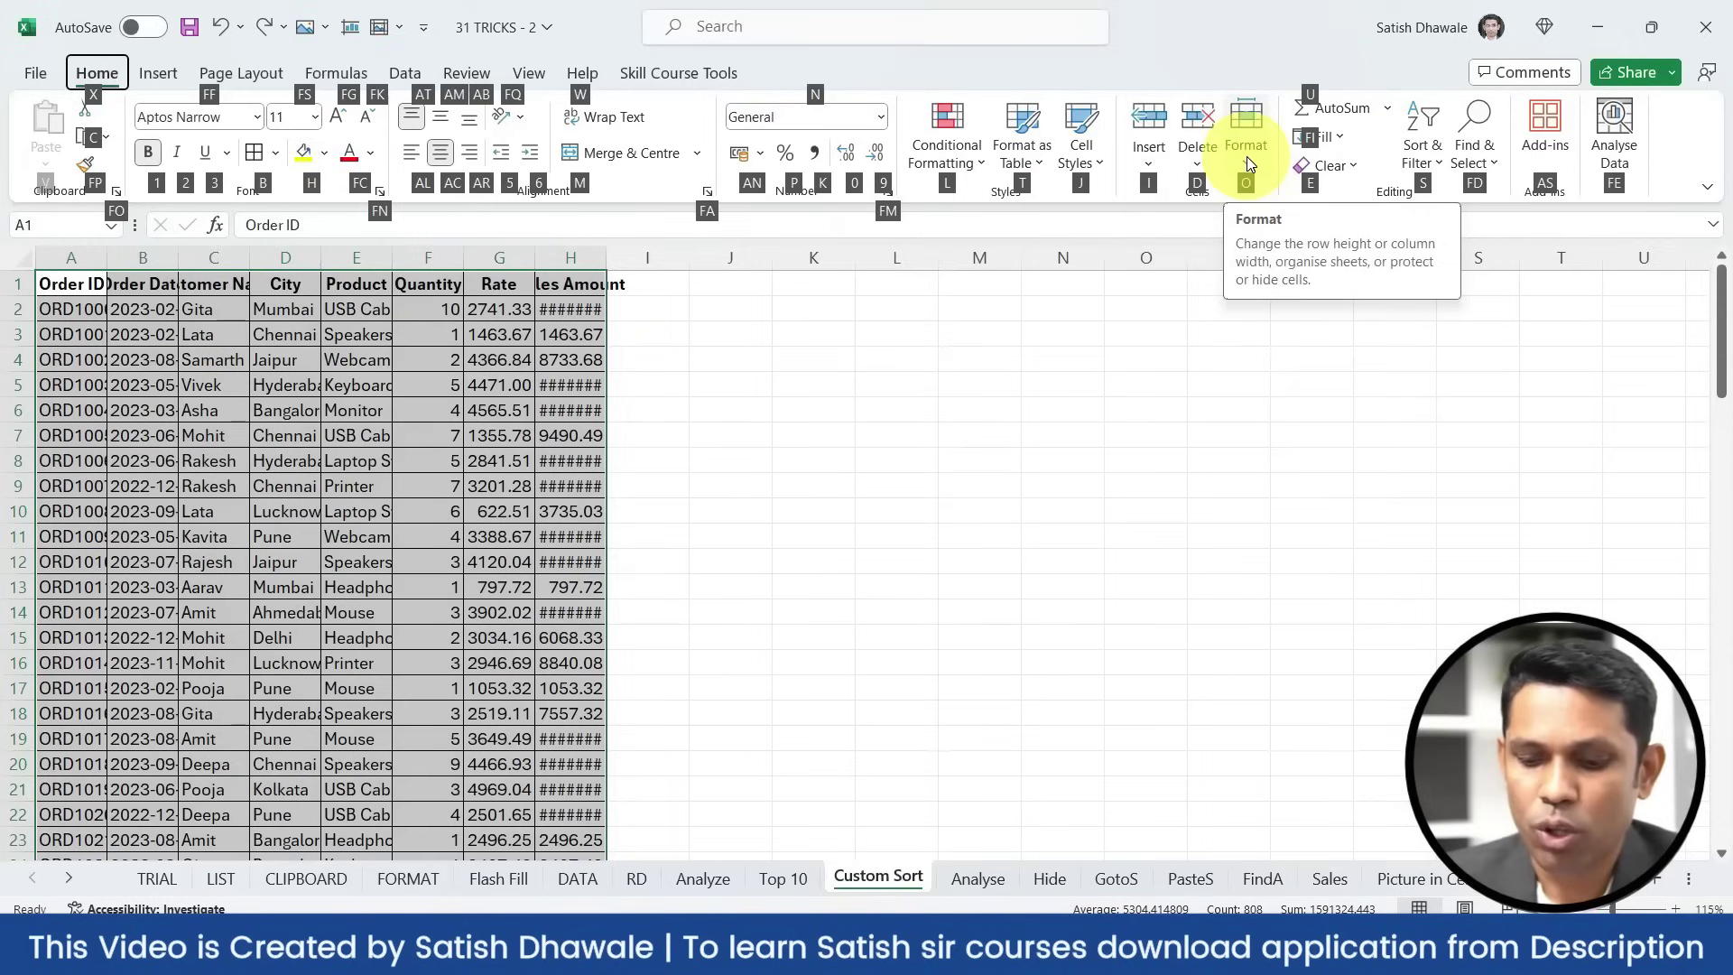
{"action": "key", "text": "o"}
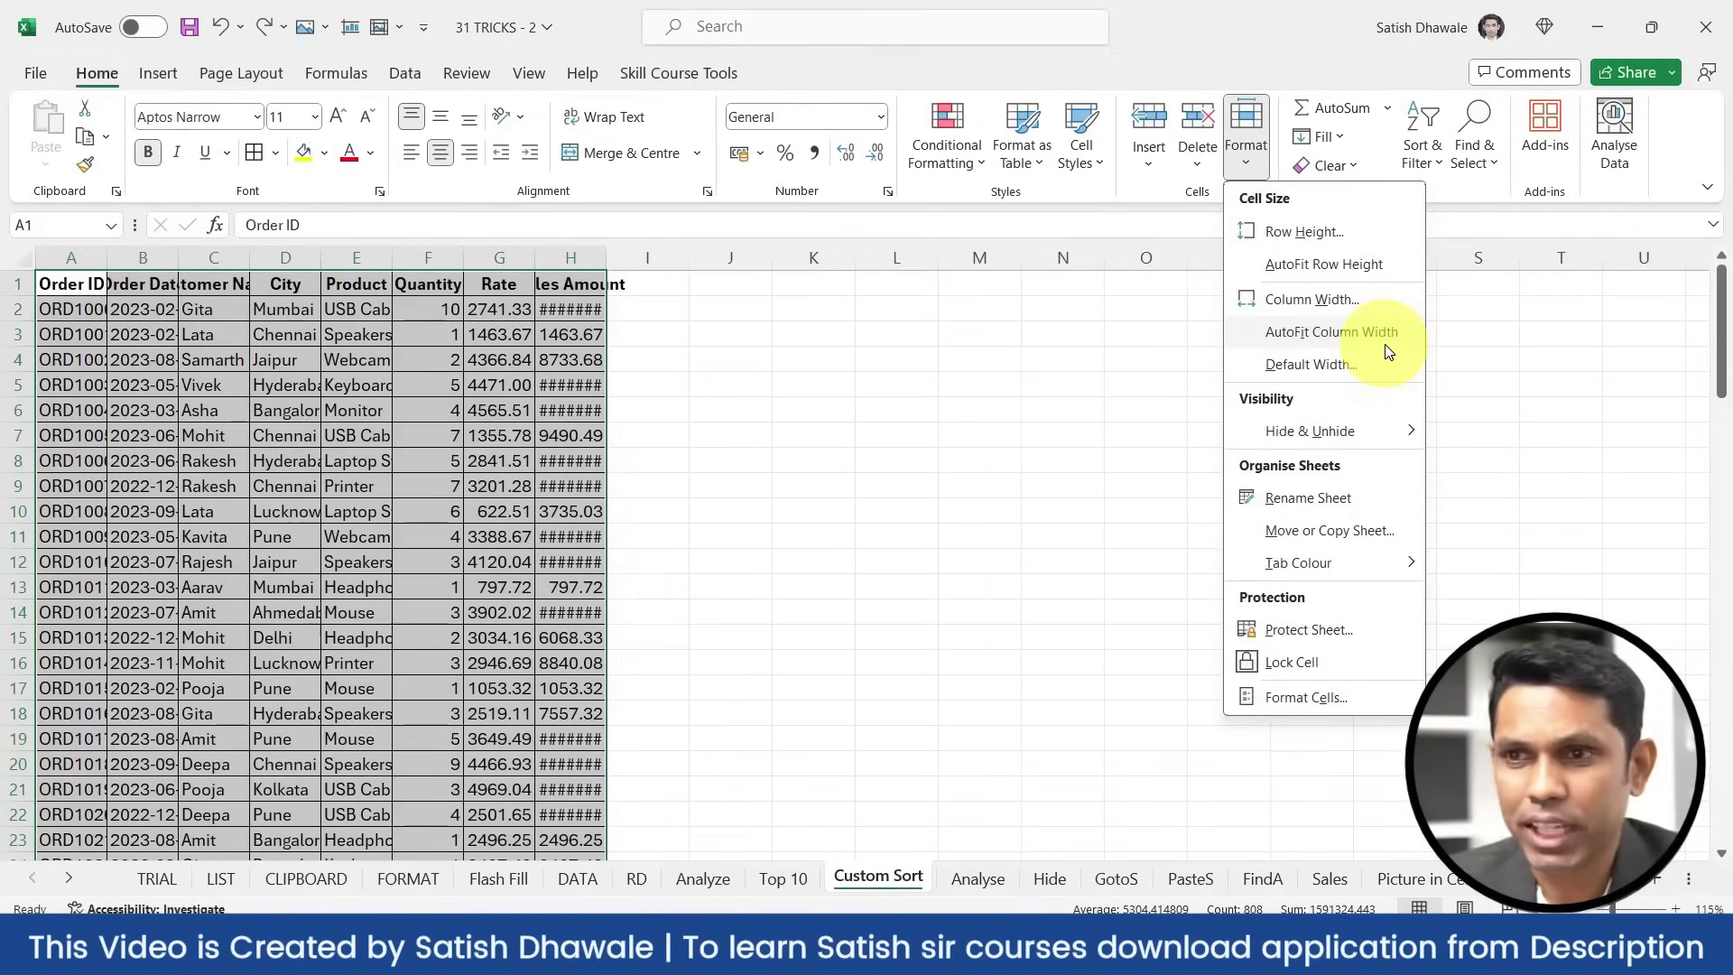
{"action": "left_click", "coordinate": [1387, 346]}
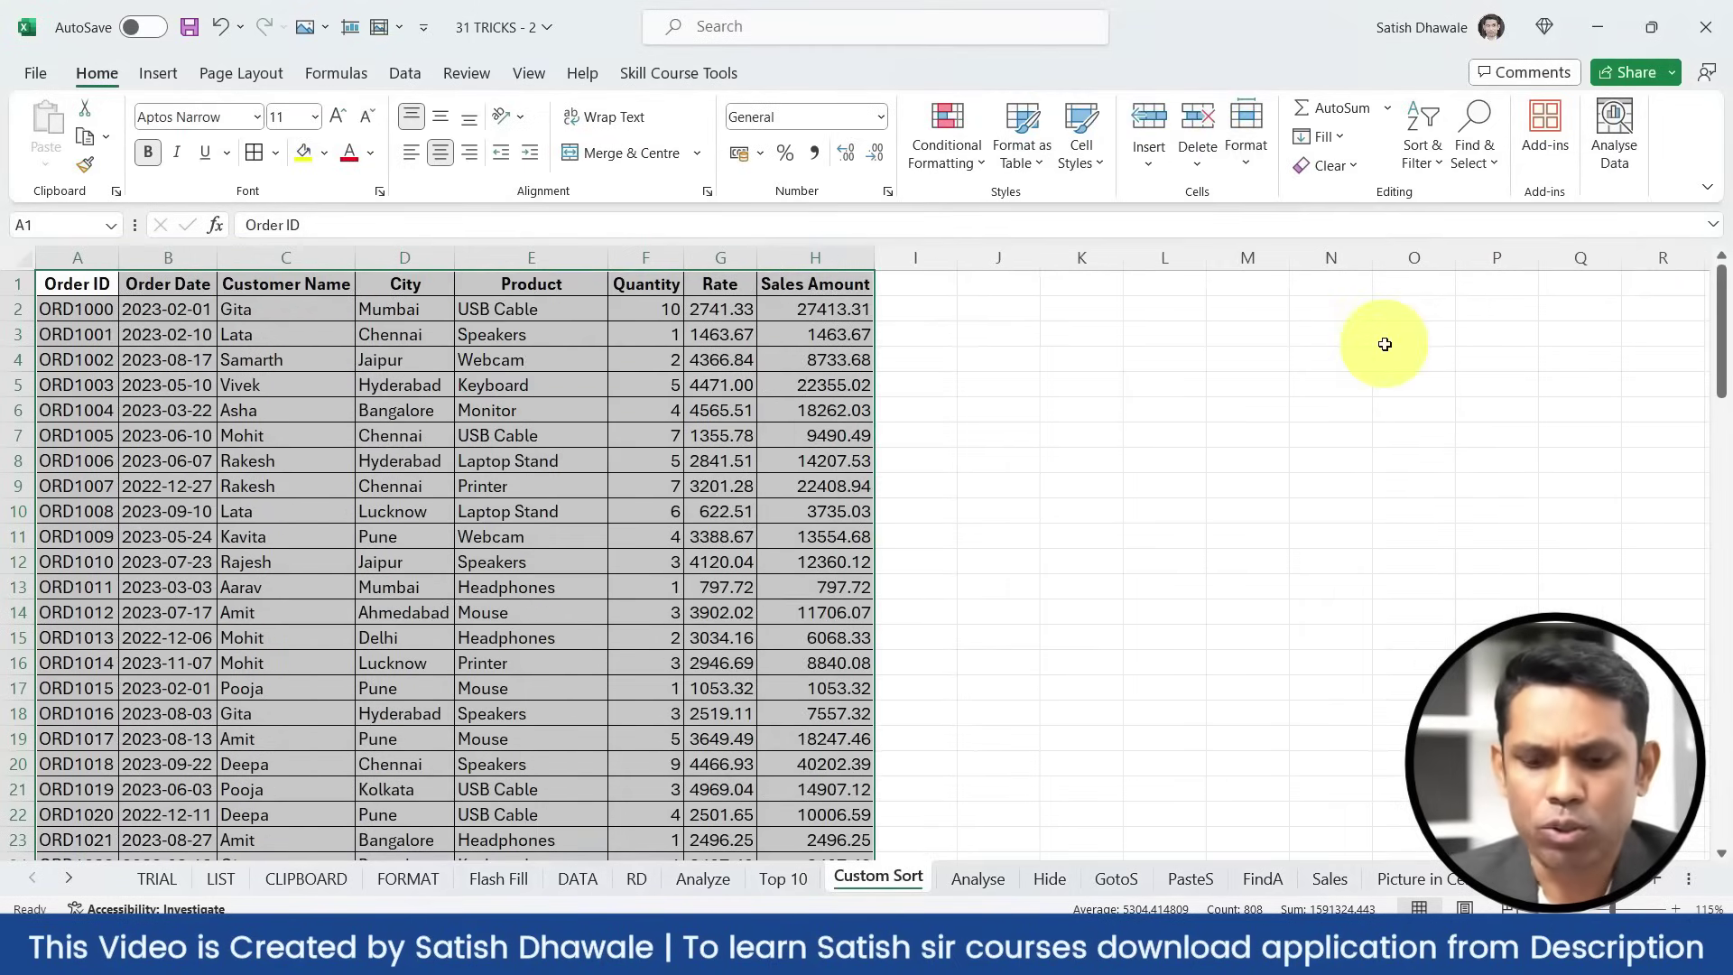
{"action": "key", "text": "ctrl+z"}
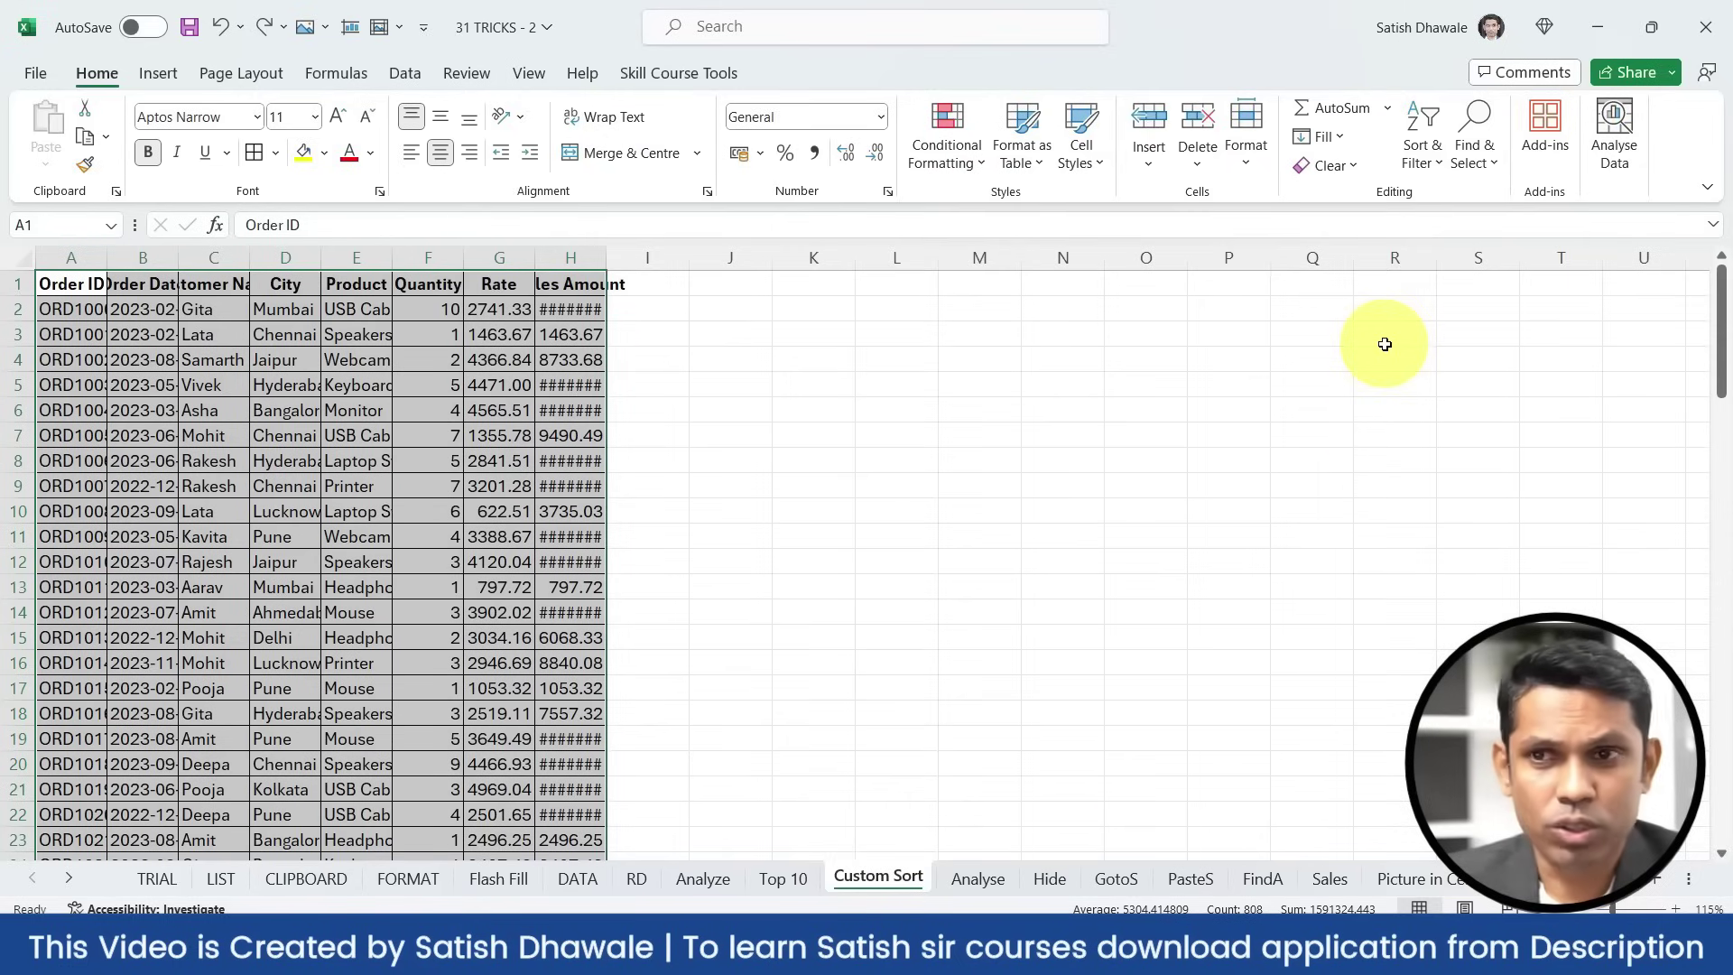
AutoFit the column widths of the selected order table on the Custom Sort sheet
{"action": "key", "text": "alt"}
{"action": "key", "text": "h"}
{"action": "key", "text": "o"}
{"action": "key", "text": "i"}
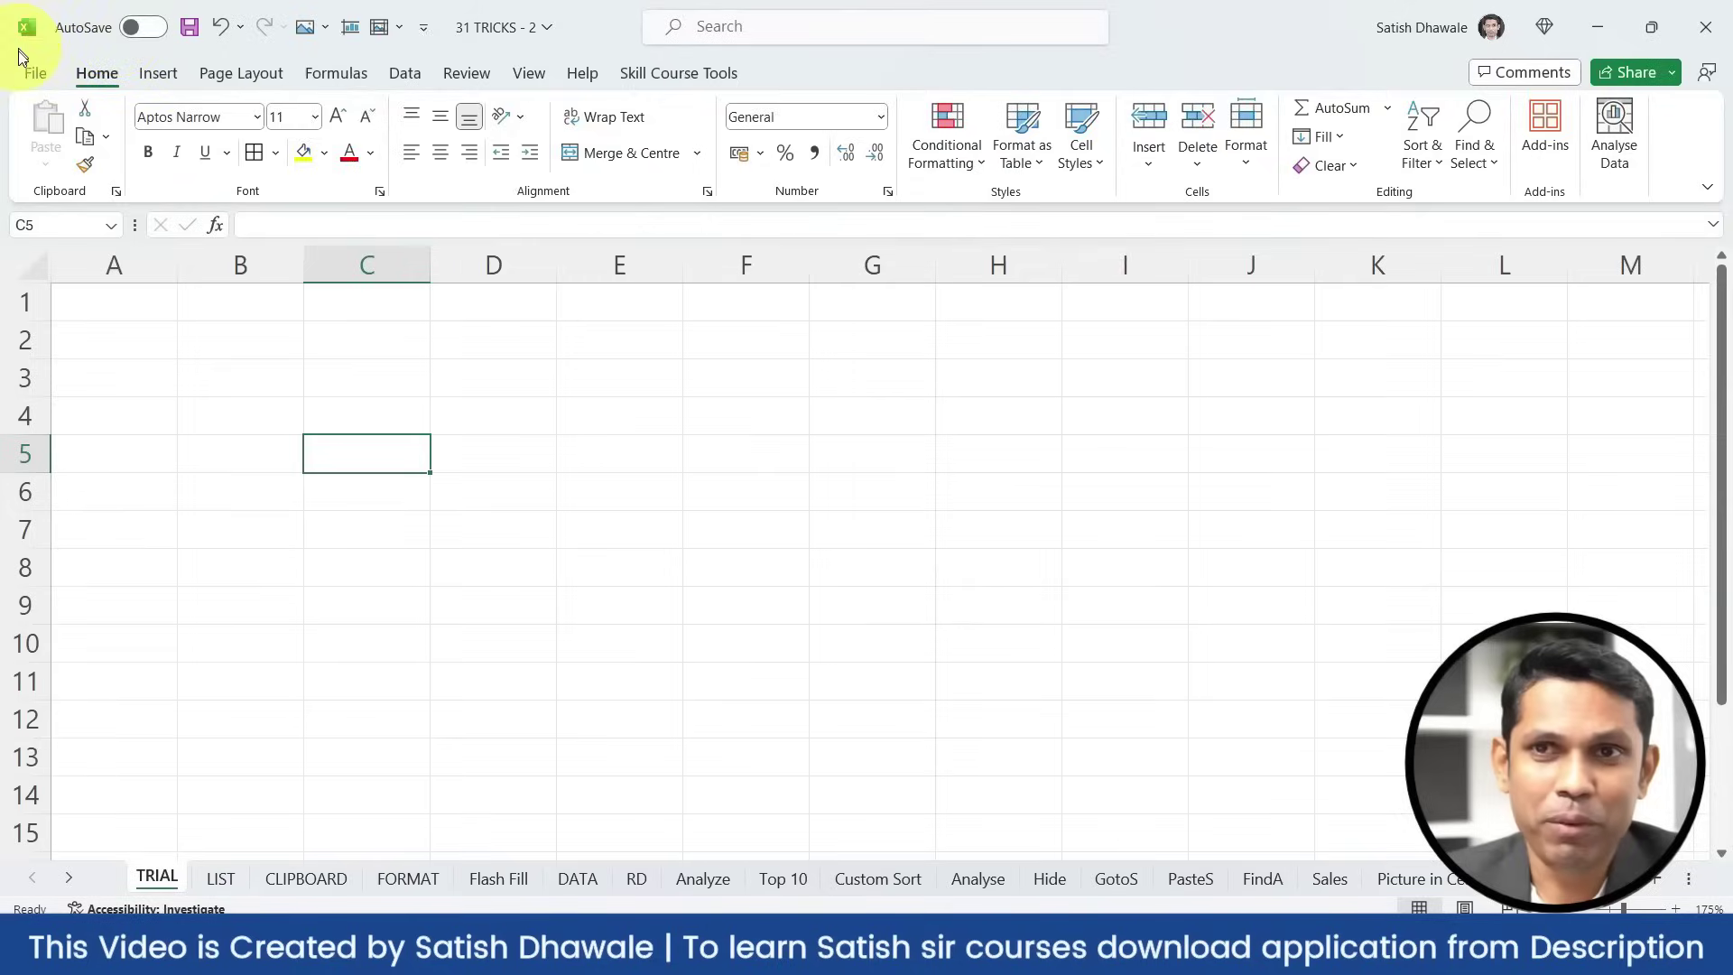
Open a copy of the recent workbook Indian_Employees_List
{"action": "left_click", "coordinate": [27, 72]}
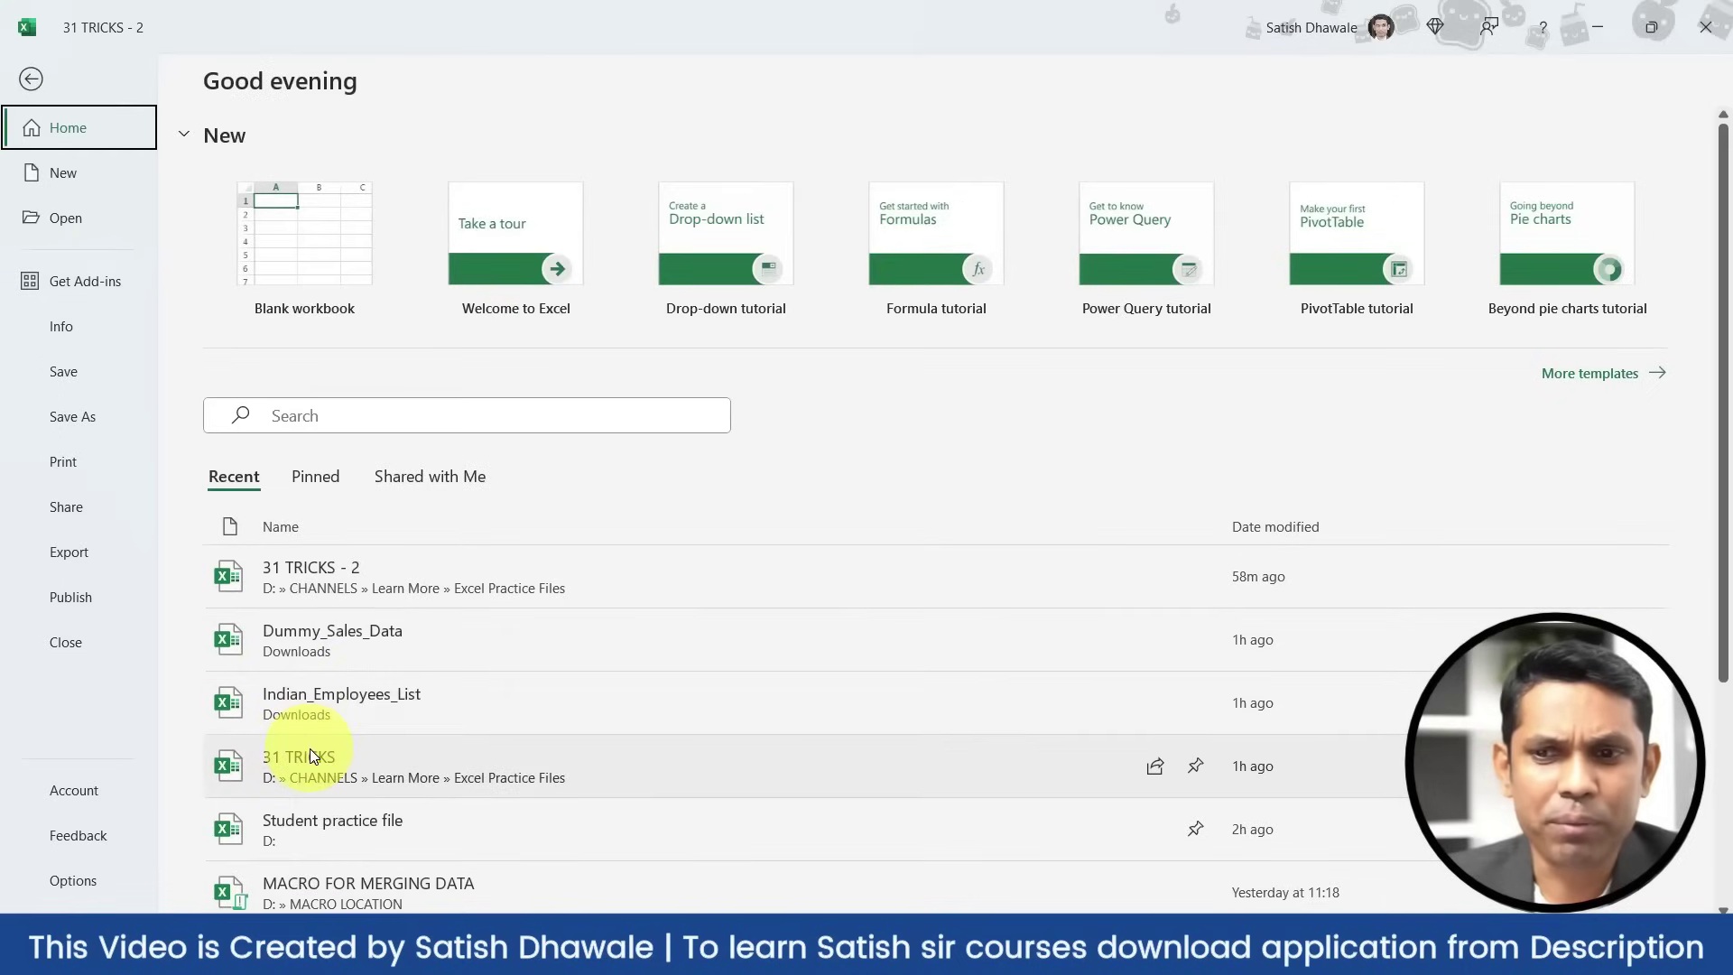
{"action": "right_click", "coordinate": [310, 757]}
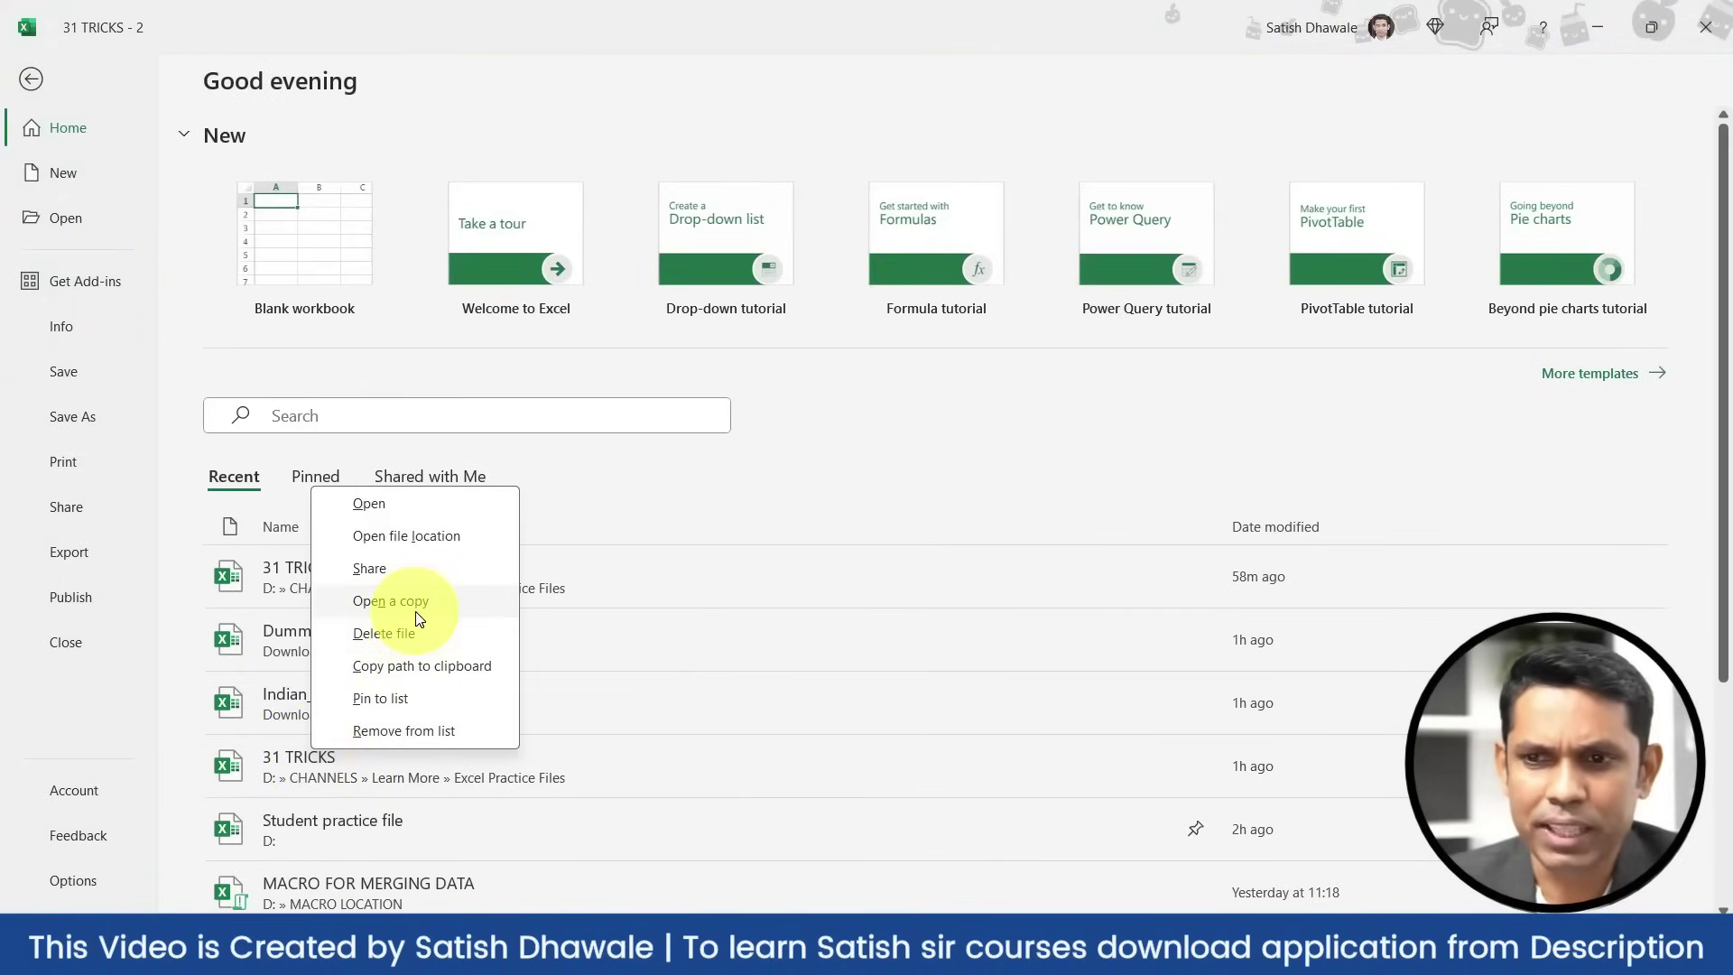
{"action": "left_click", "coordinate": [309, 627]}
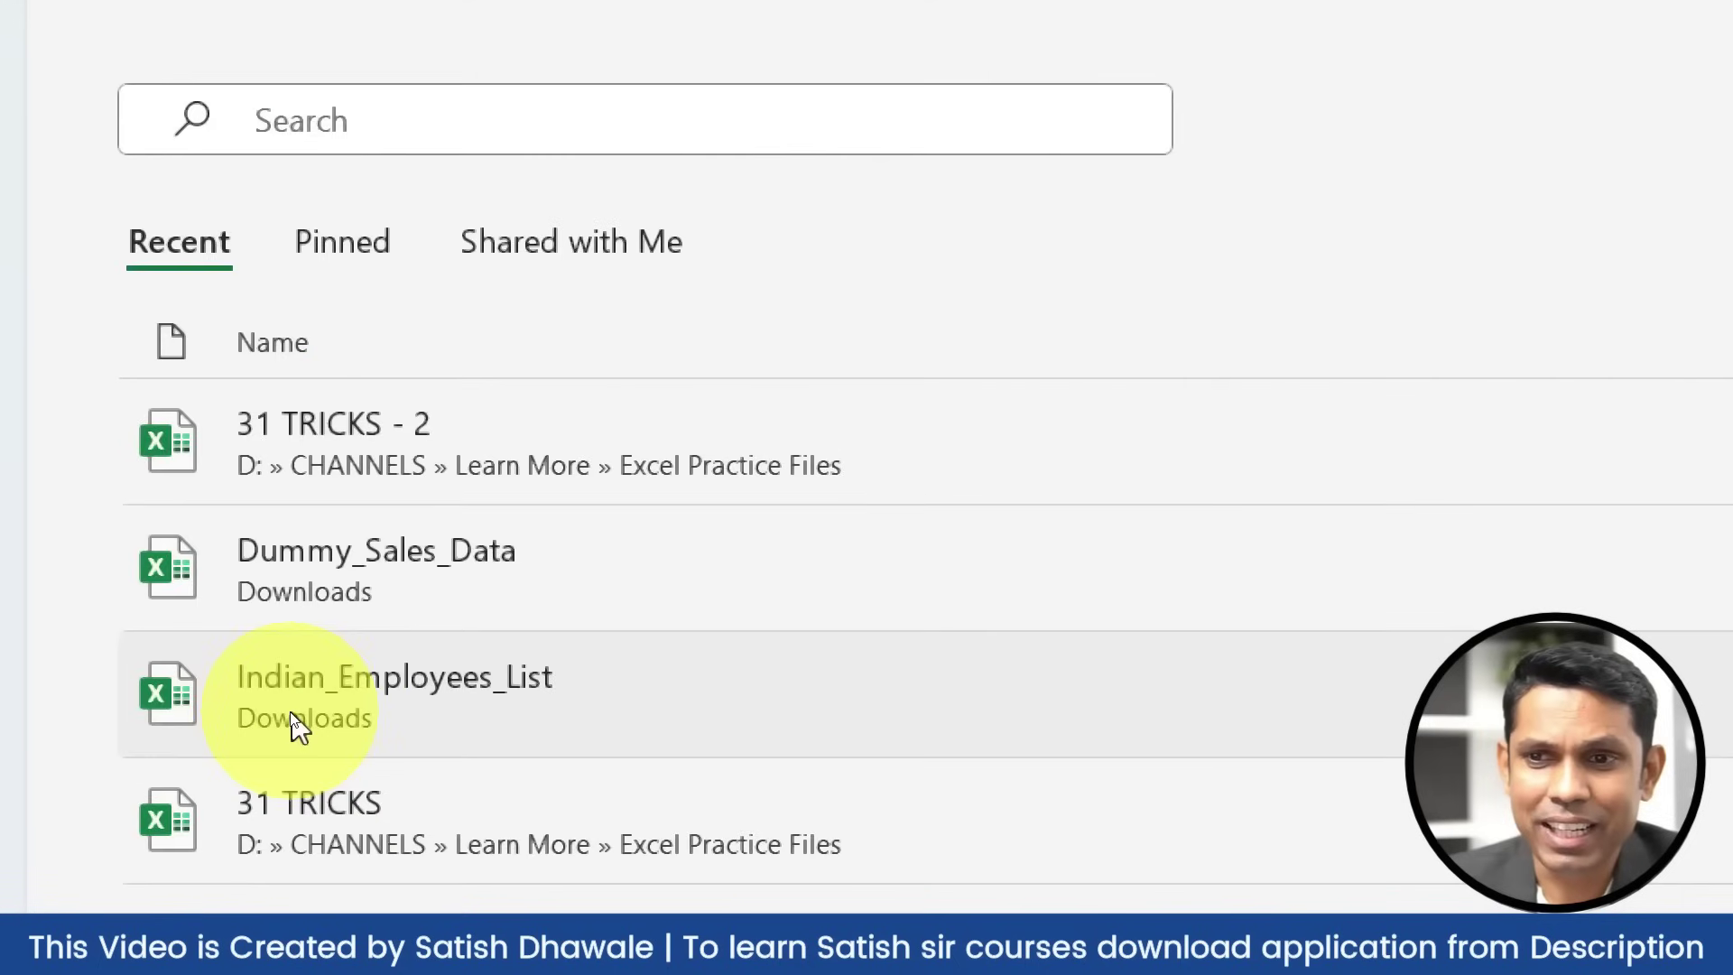
{"action": "right_click", "coordinate": [298, 727]}
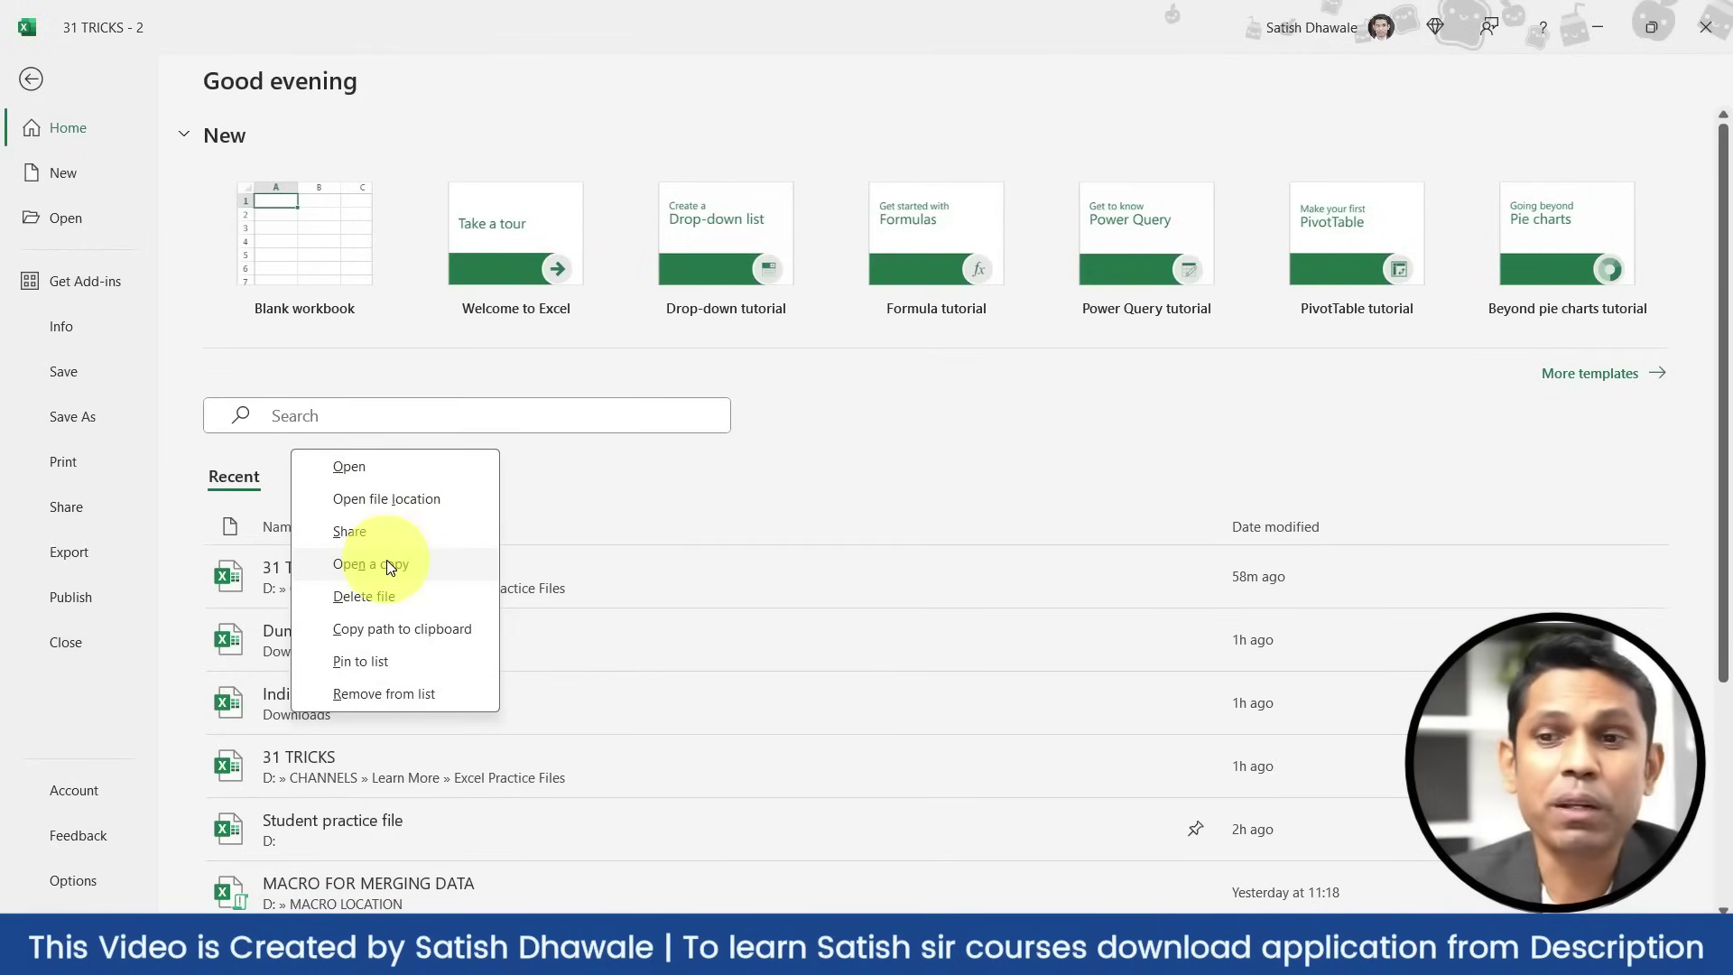
{"action": "left_click", "coordinate": [387, 559]}
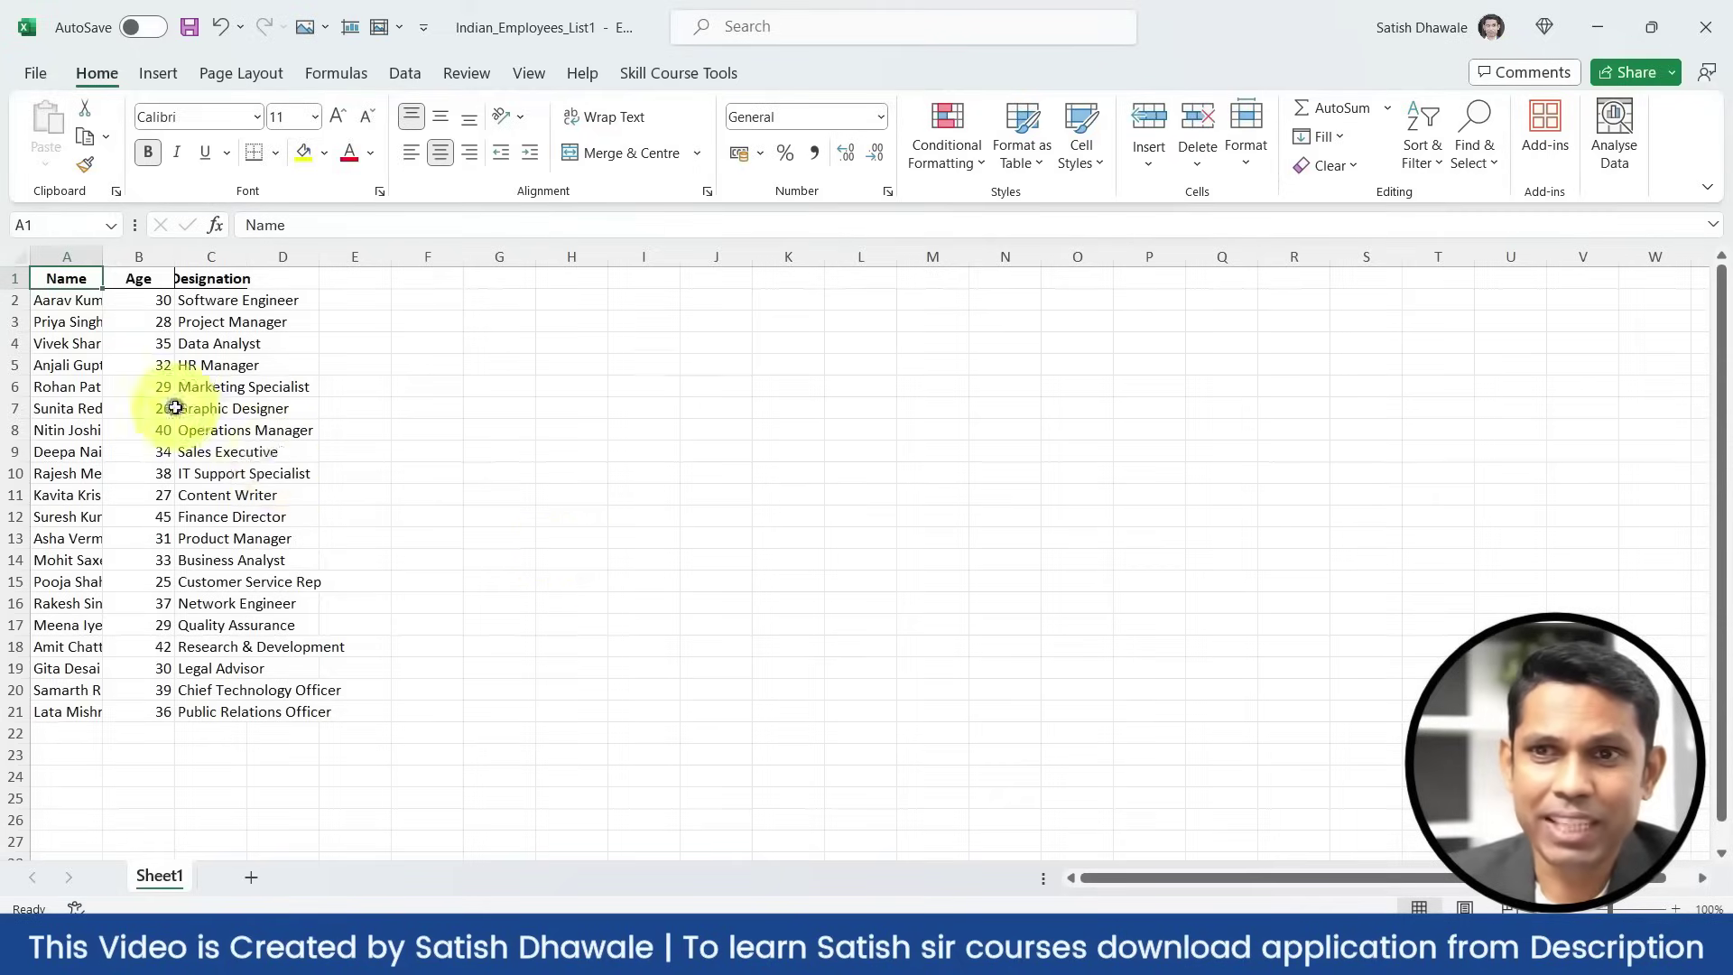
{"action": "scroll", "coordinate": [171, 398], "scroll_direction": "up", "scroll_amount": 2}
{"action": "left_click_drag", "start_coordinate": [90, 260], "coordinate": [357, 261]}
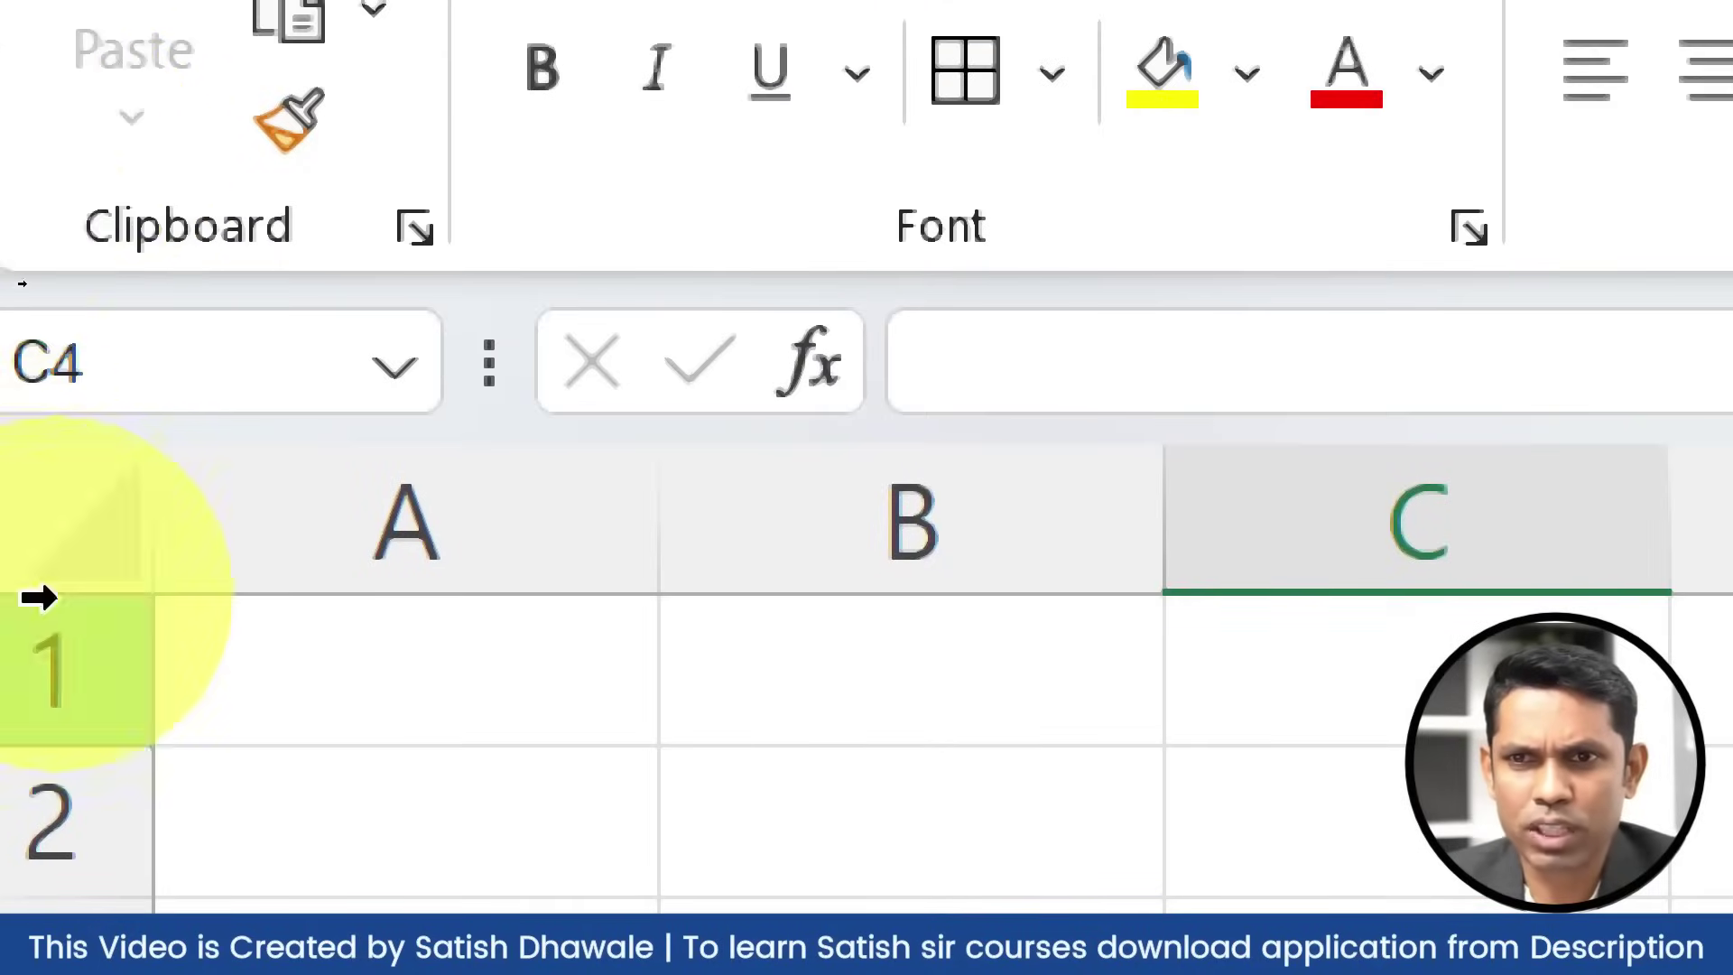
Go directly to cell A10 on the TRIAL sheet by entering its cell reference
{"action": "left_click", "coordinate": [31, 365]}
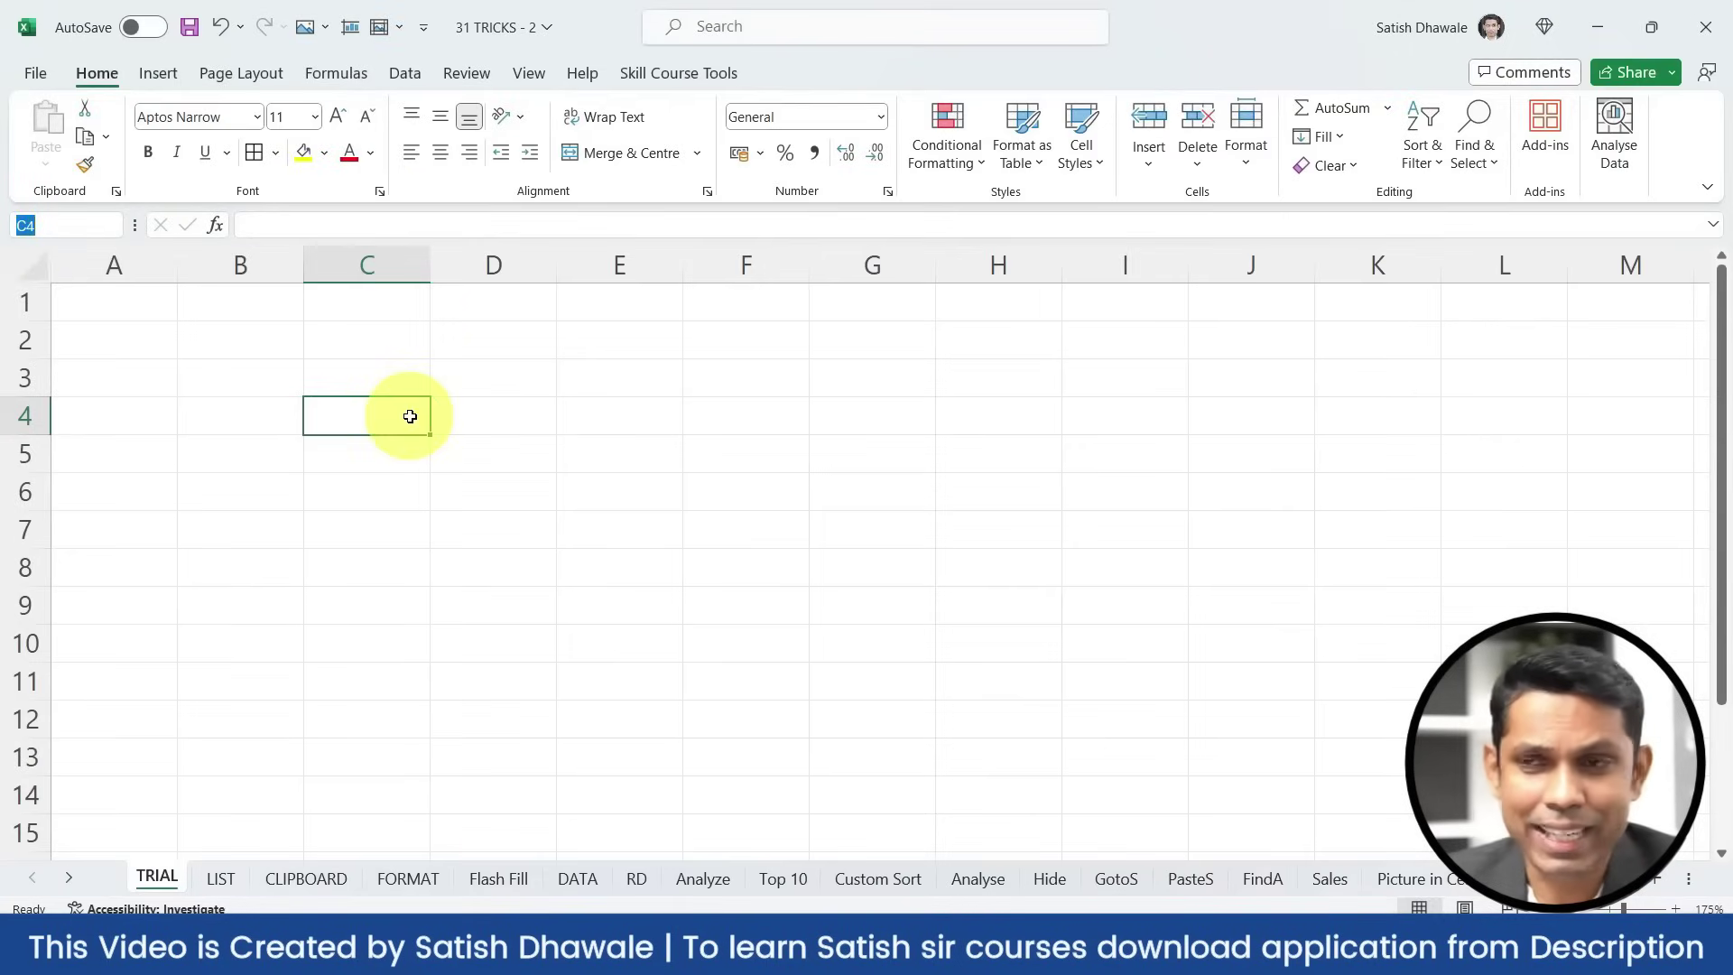
{"action": "left_click", "coordinate": [855, 496]}
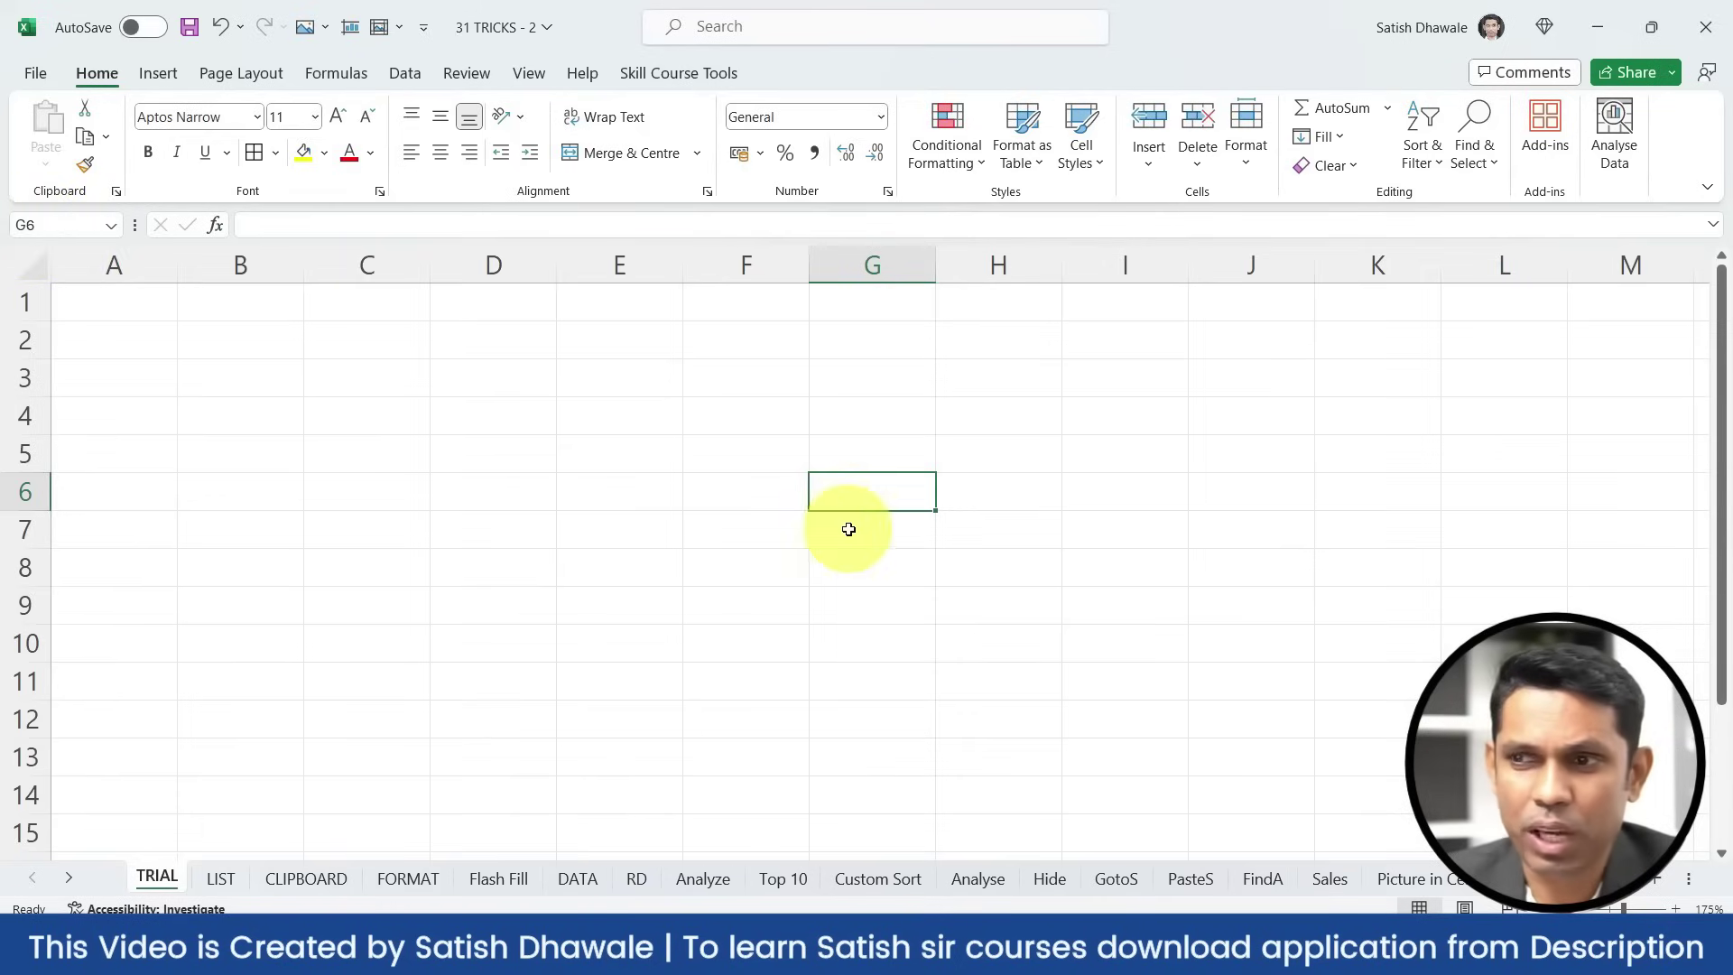
{"action": "left_click", "coordinate": [35, 225]}
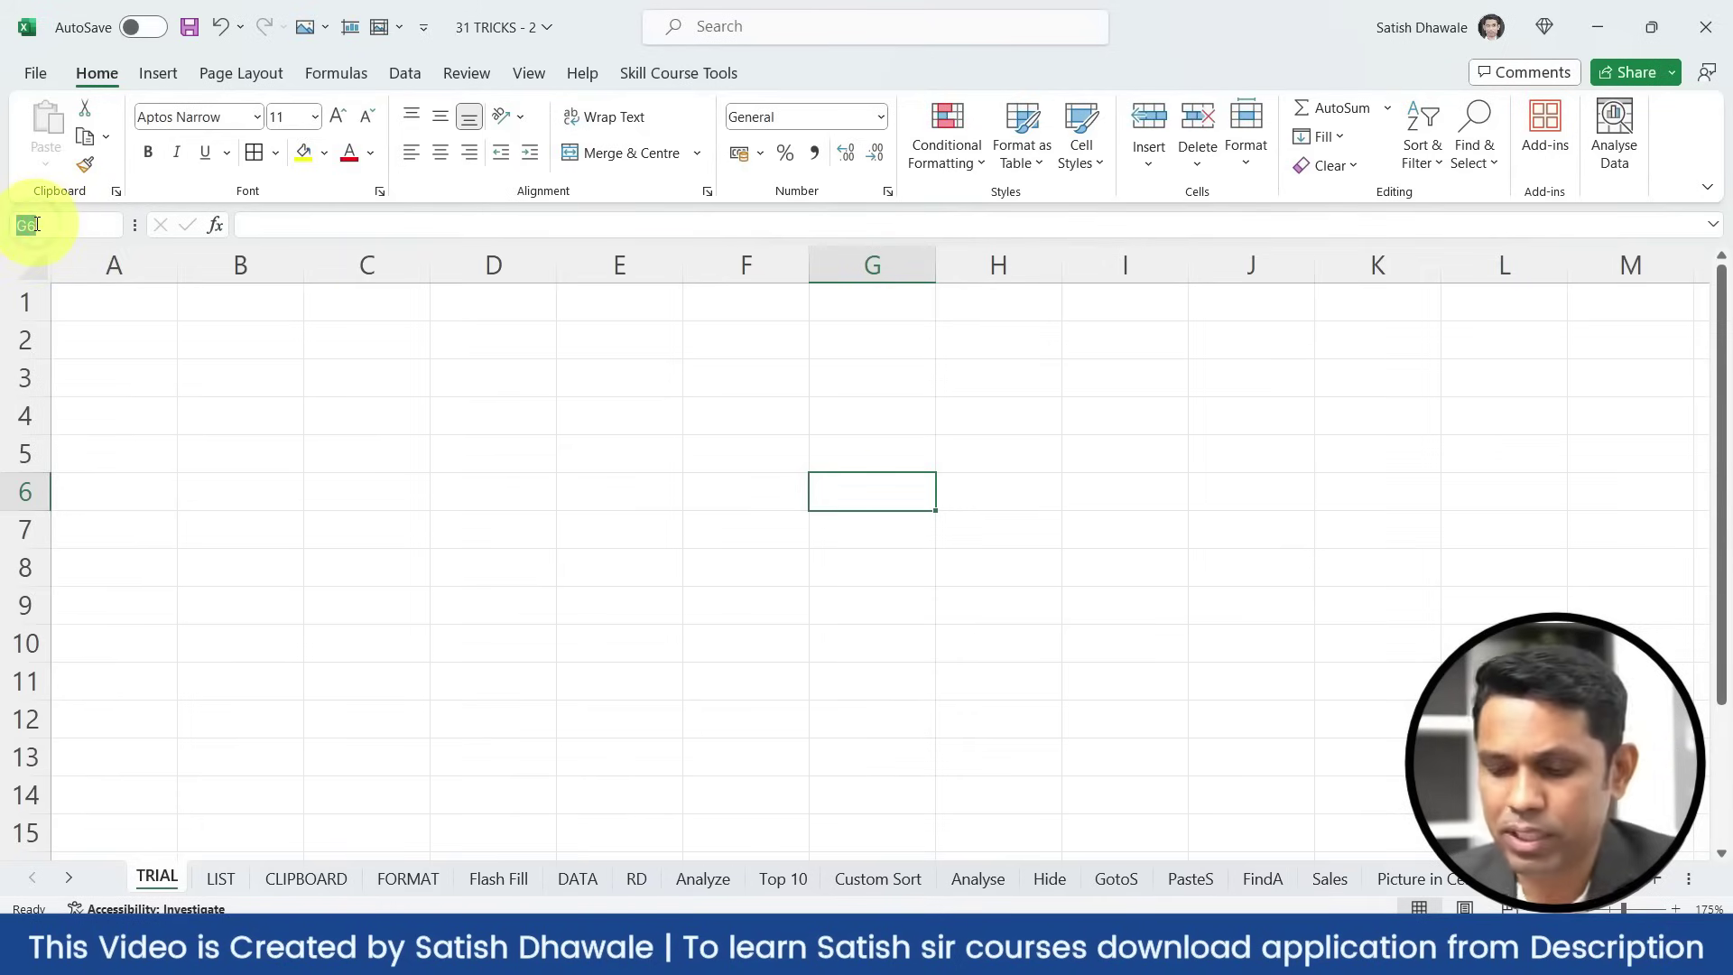
{"action": "type", "text": "a1"}
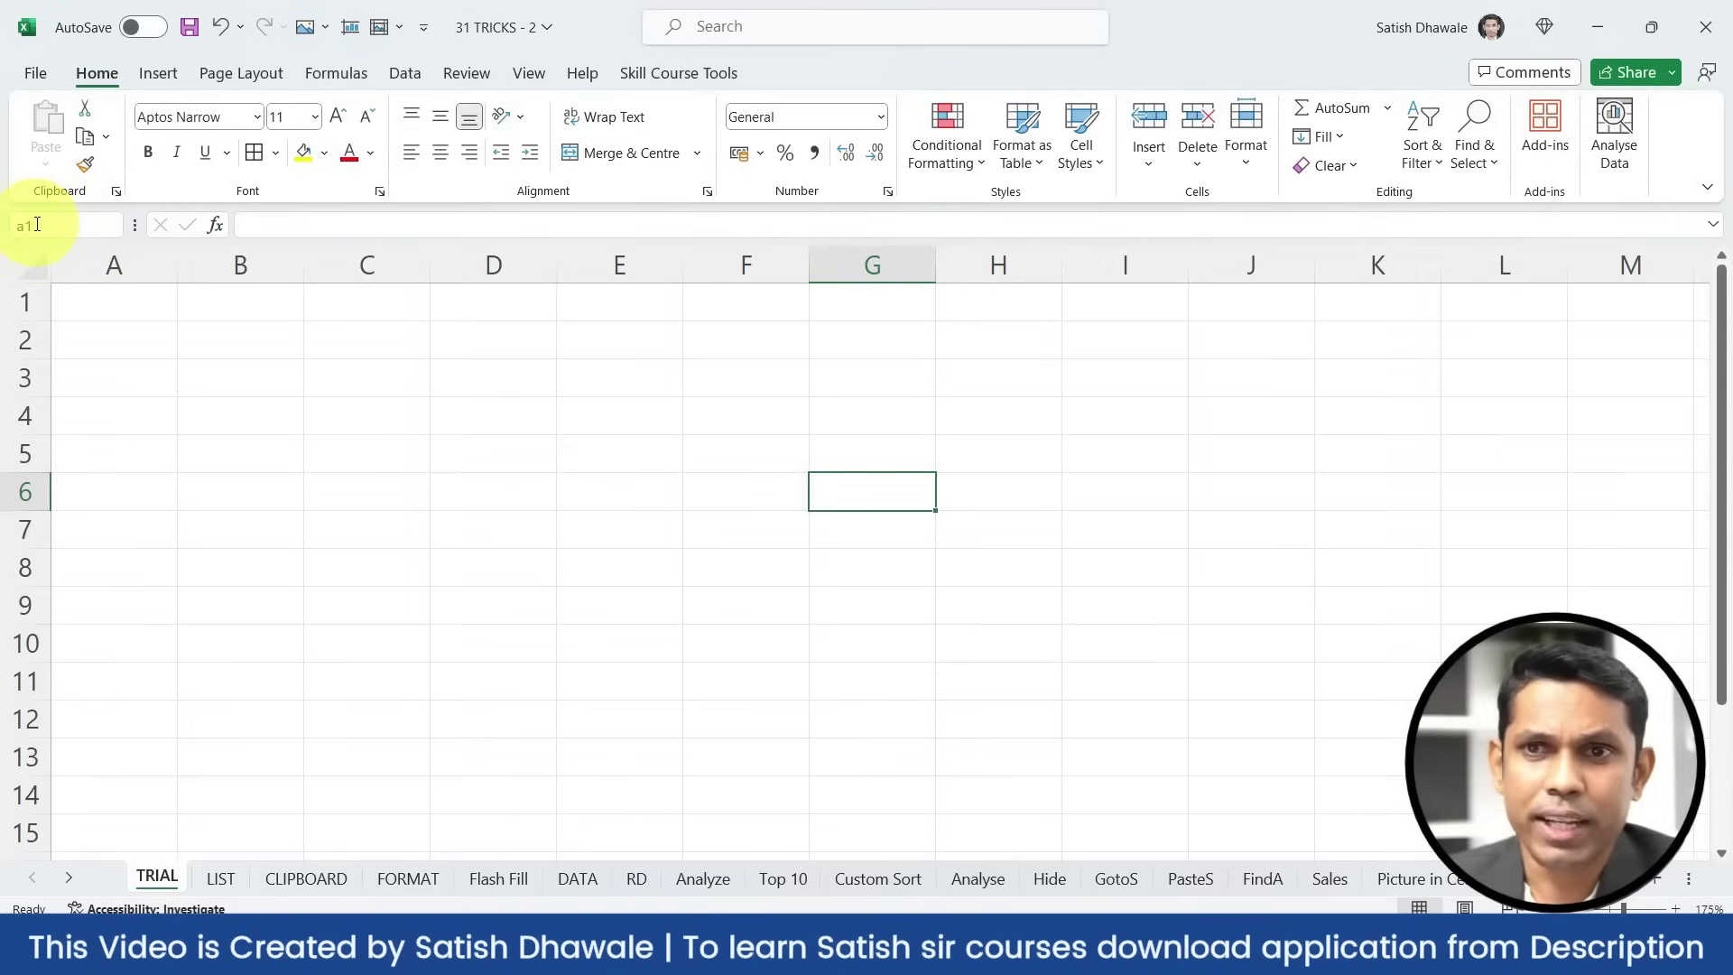
{"action": "type", "text": "0"}
{"action": "key", "text": "Return"}
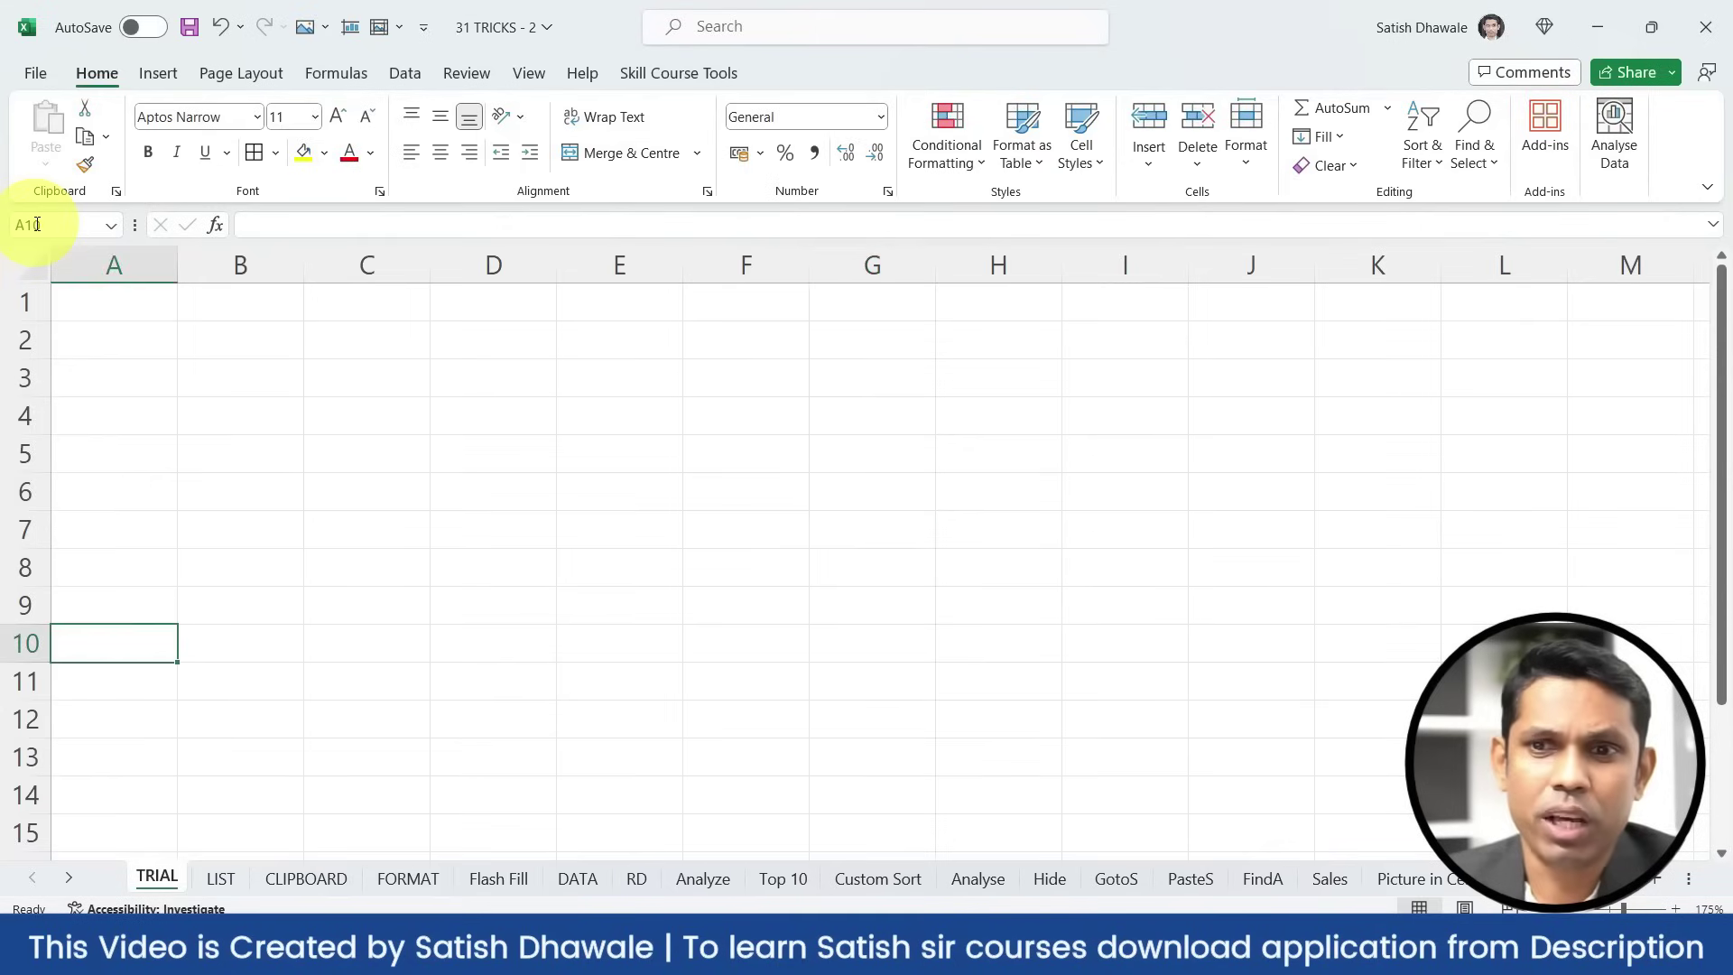
Go to the distant cell C2530 by its reference, and return to cell A1 the same way
{"action": "left_click", "coordinate": [27, 226]}
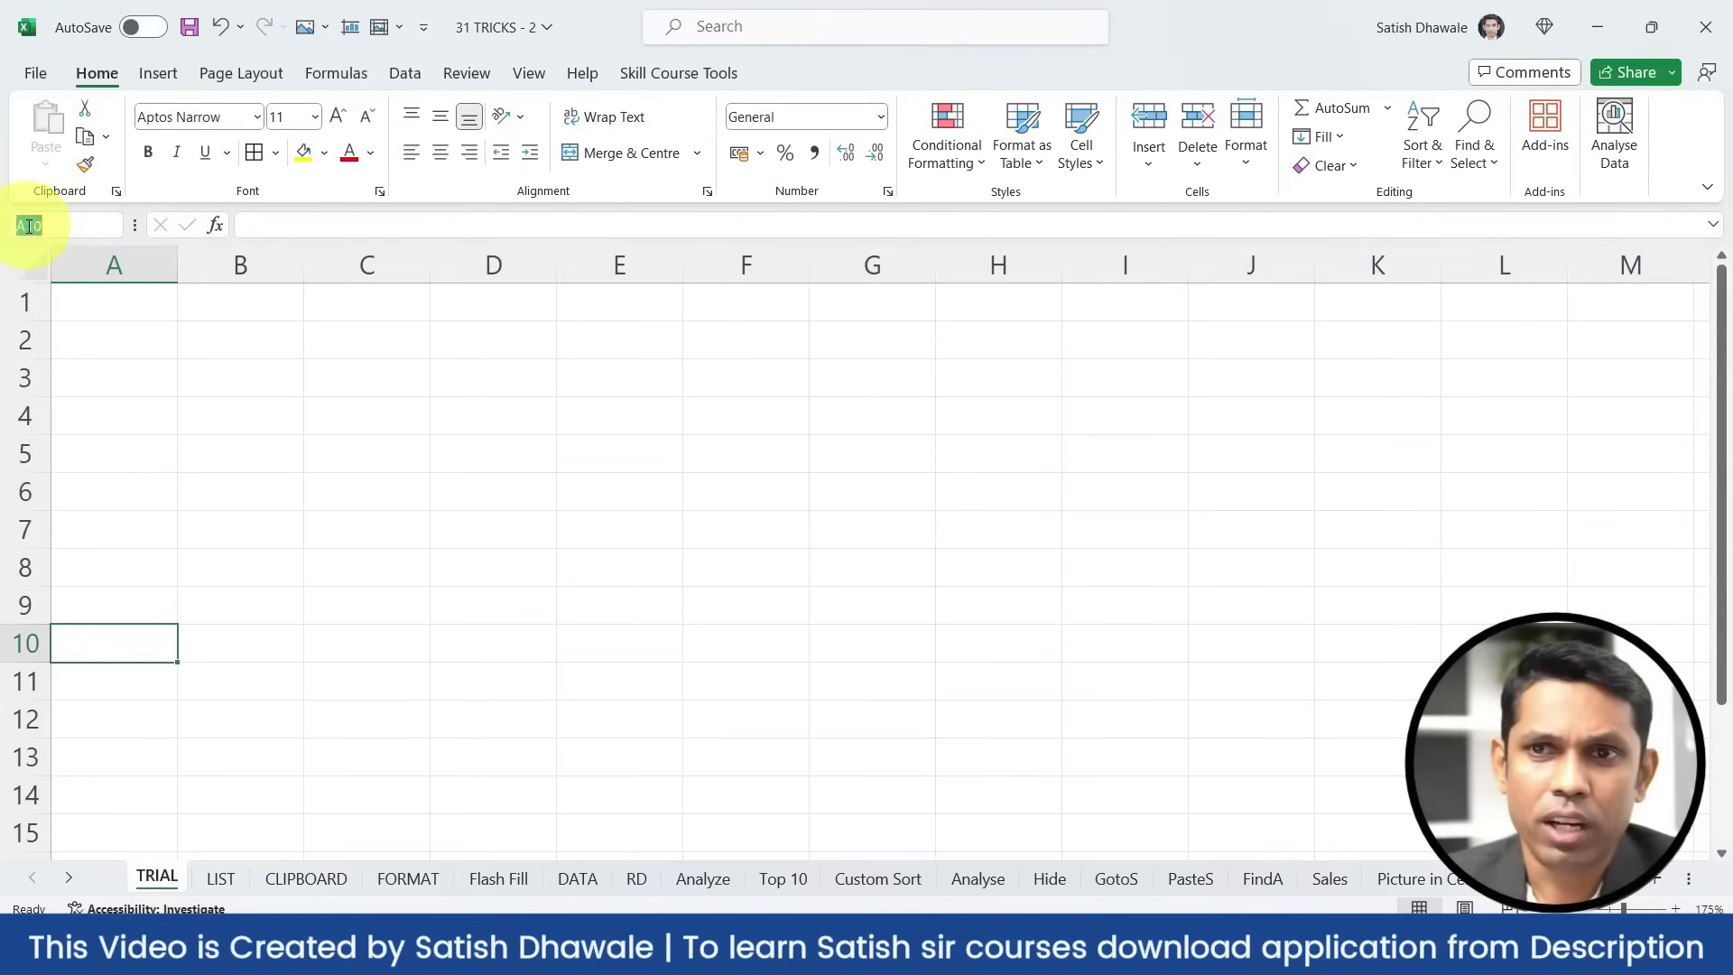
{"action": "type", "text": "C25"}
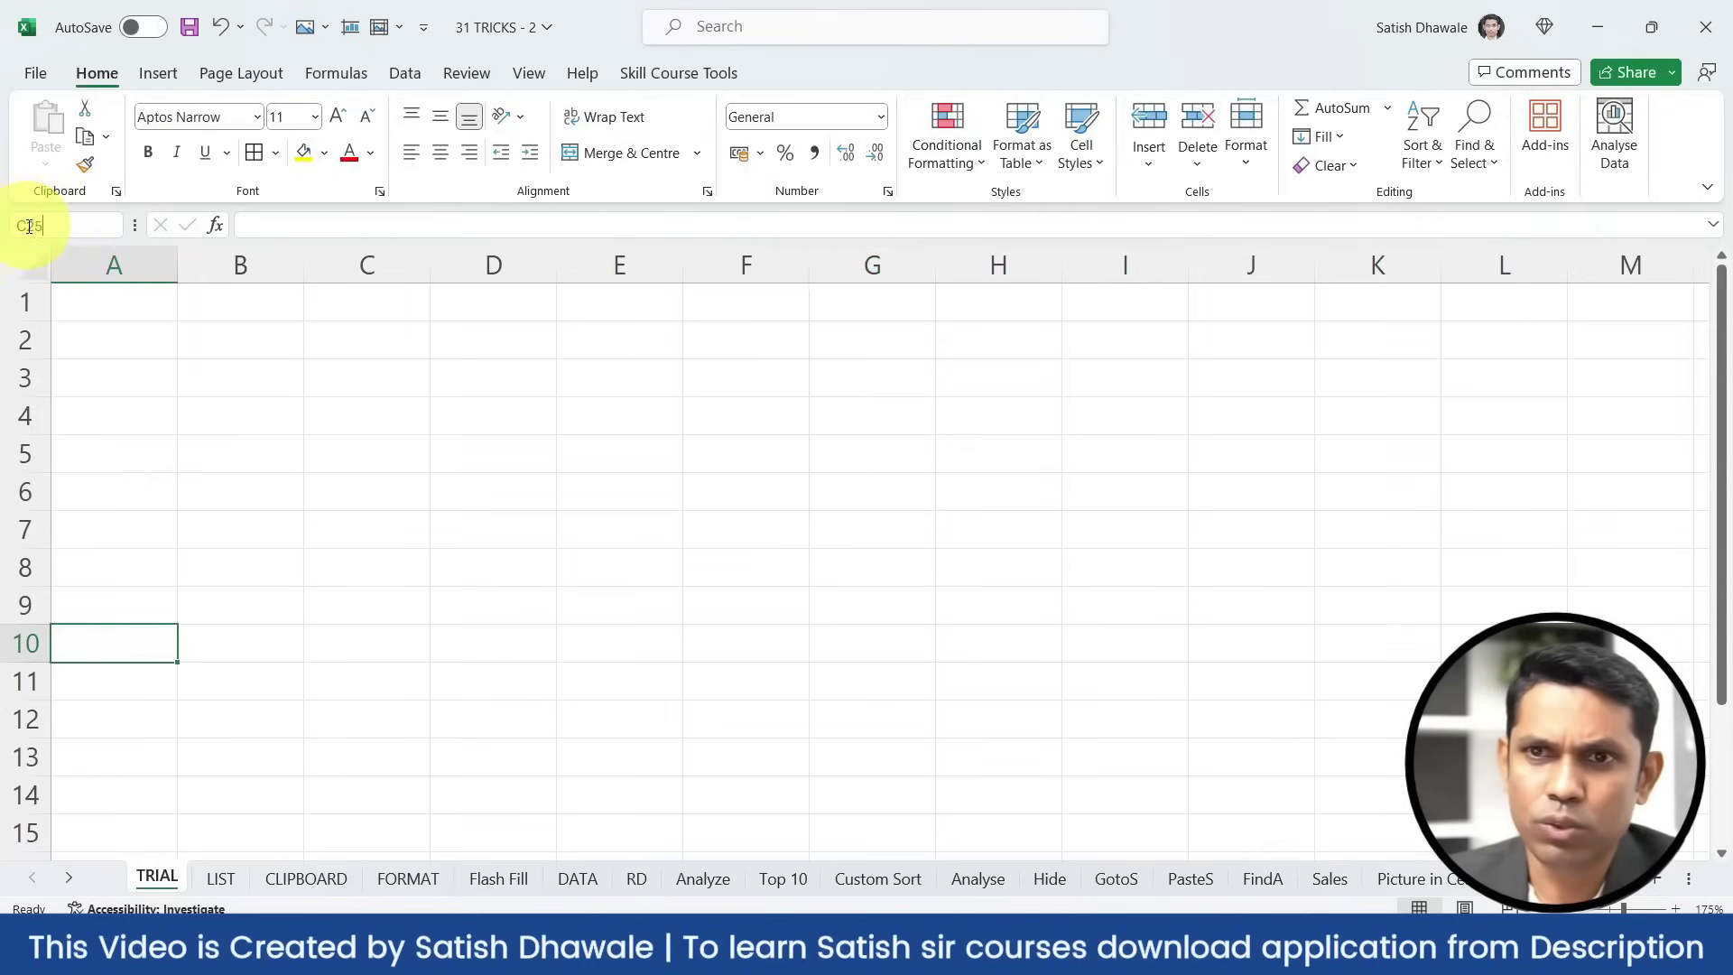
{"action": "type", "text": "30"}
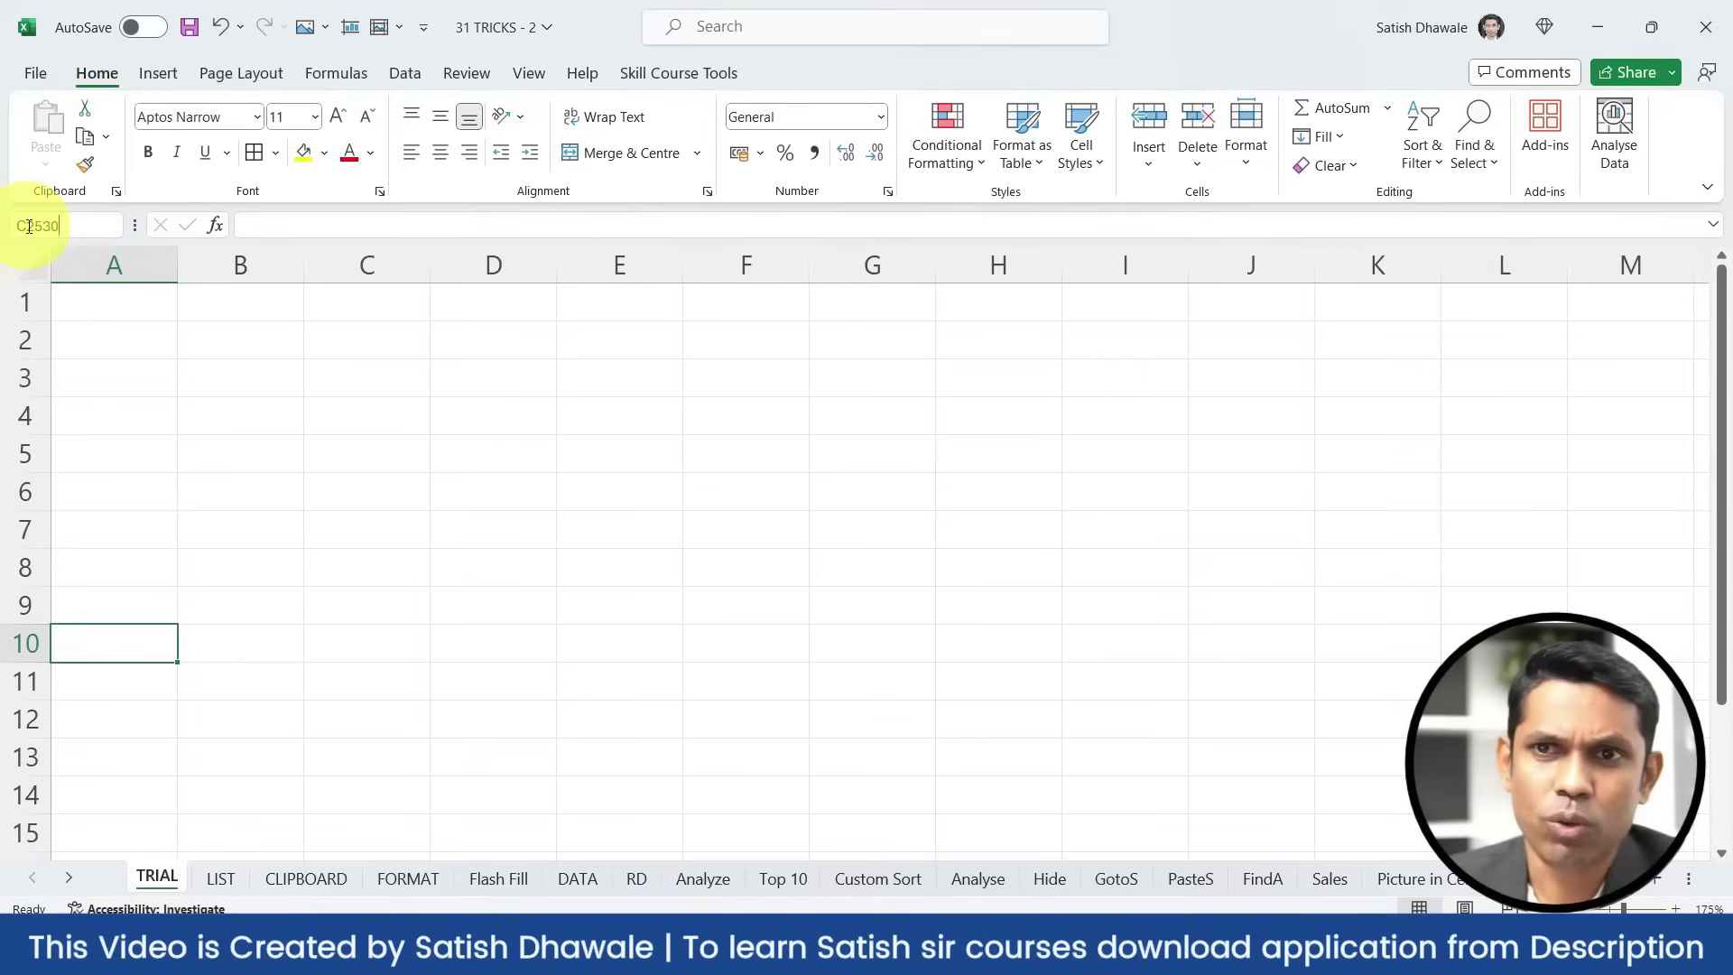
{"action": "key", "text": "Return"}
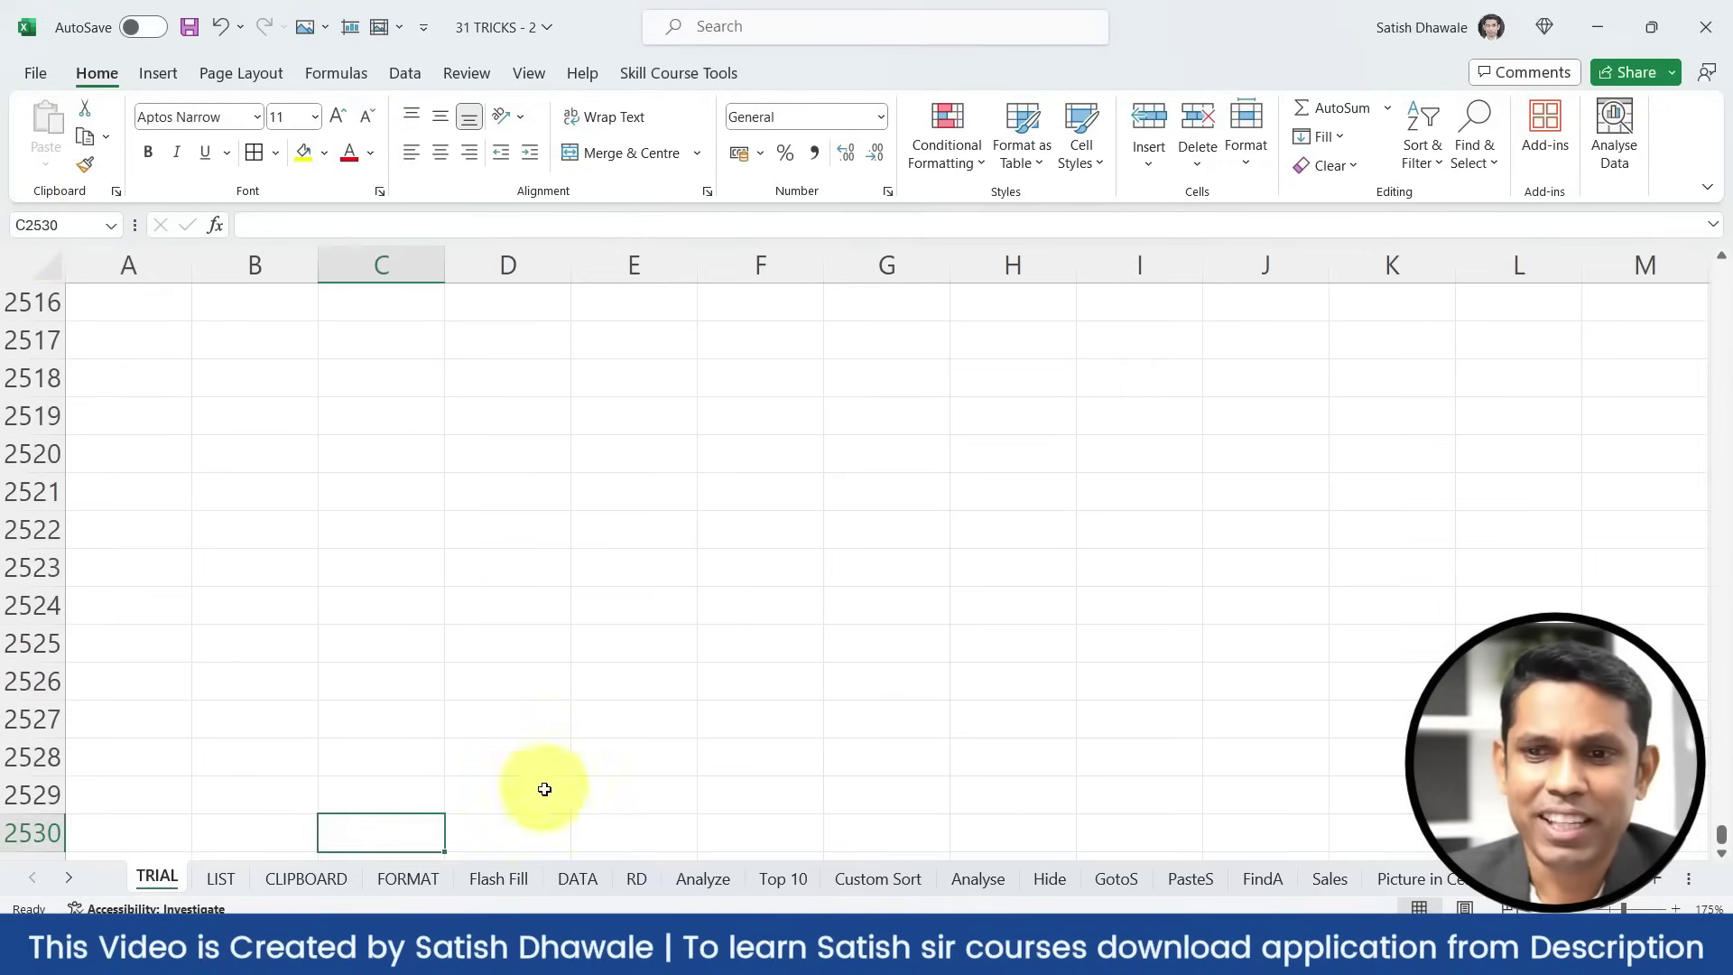
{"action": "left_click", "coordinate": [40, 225]}
{"action": "type", "text": "A1"}
{"action": "key", "text": "Return"}
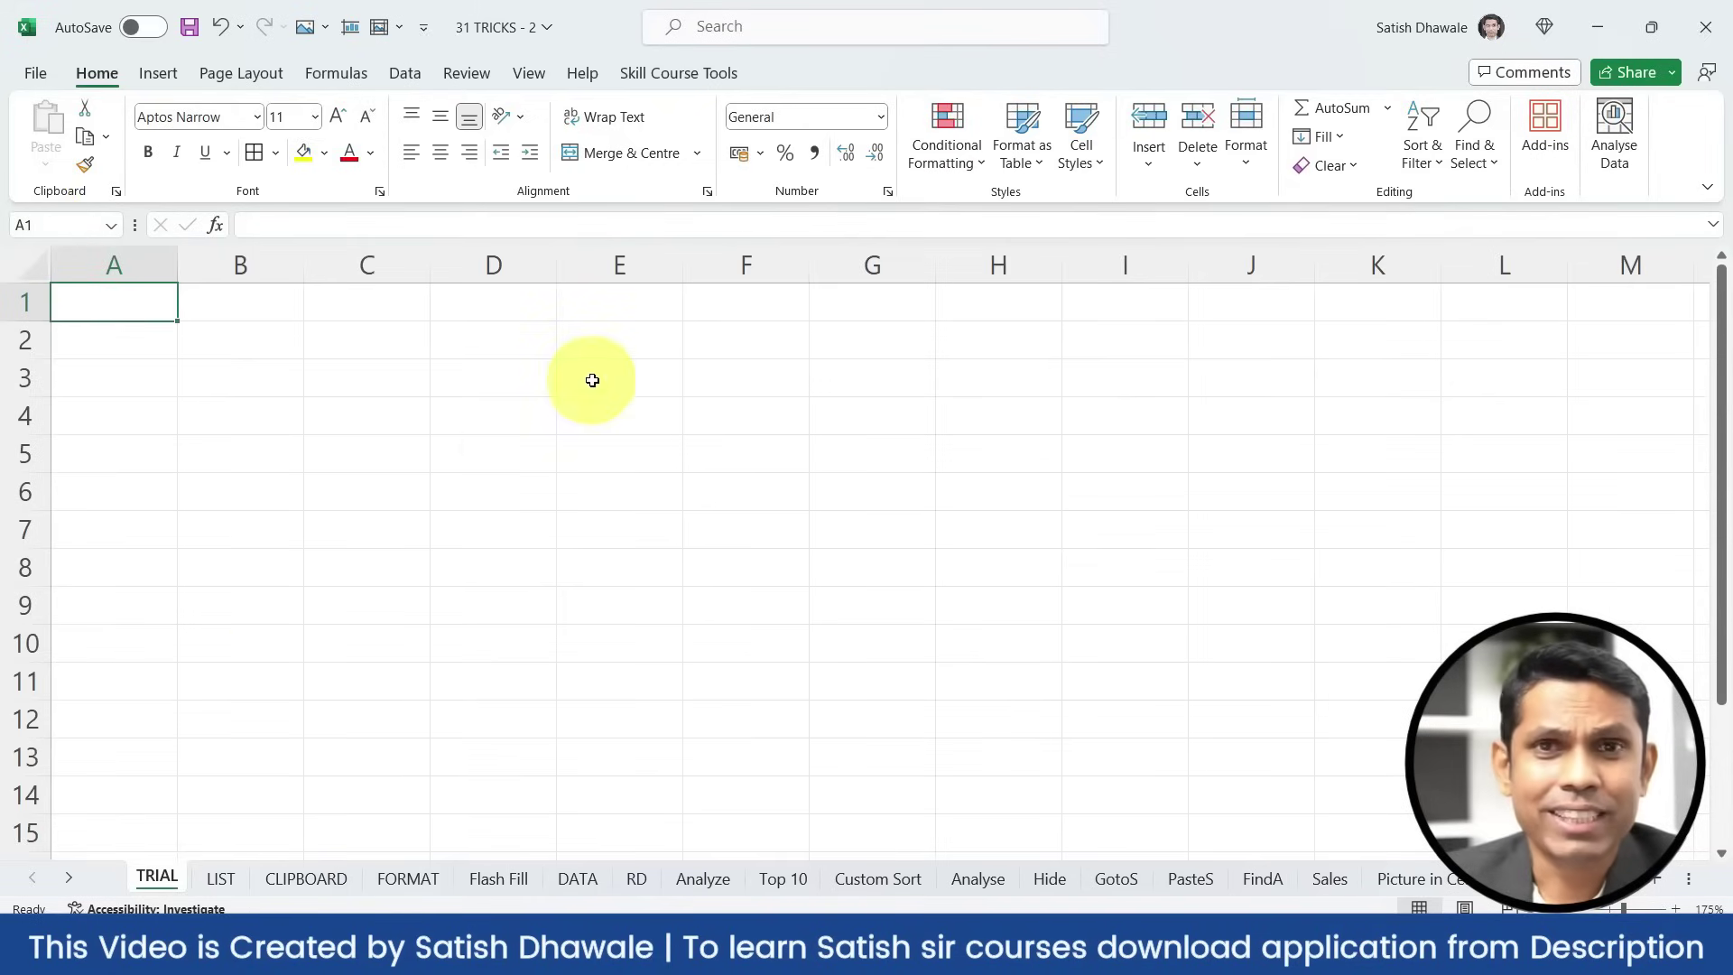
Enter the values 50, 65, 60 and 65 in cells D2 to D5 of the TRIAL sheet
{"action": "left_click", "coordinate": [488, 348]}
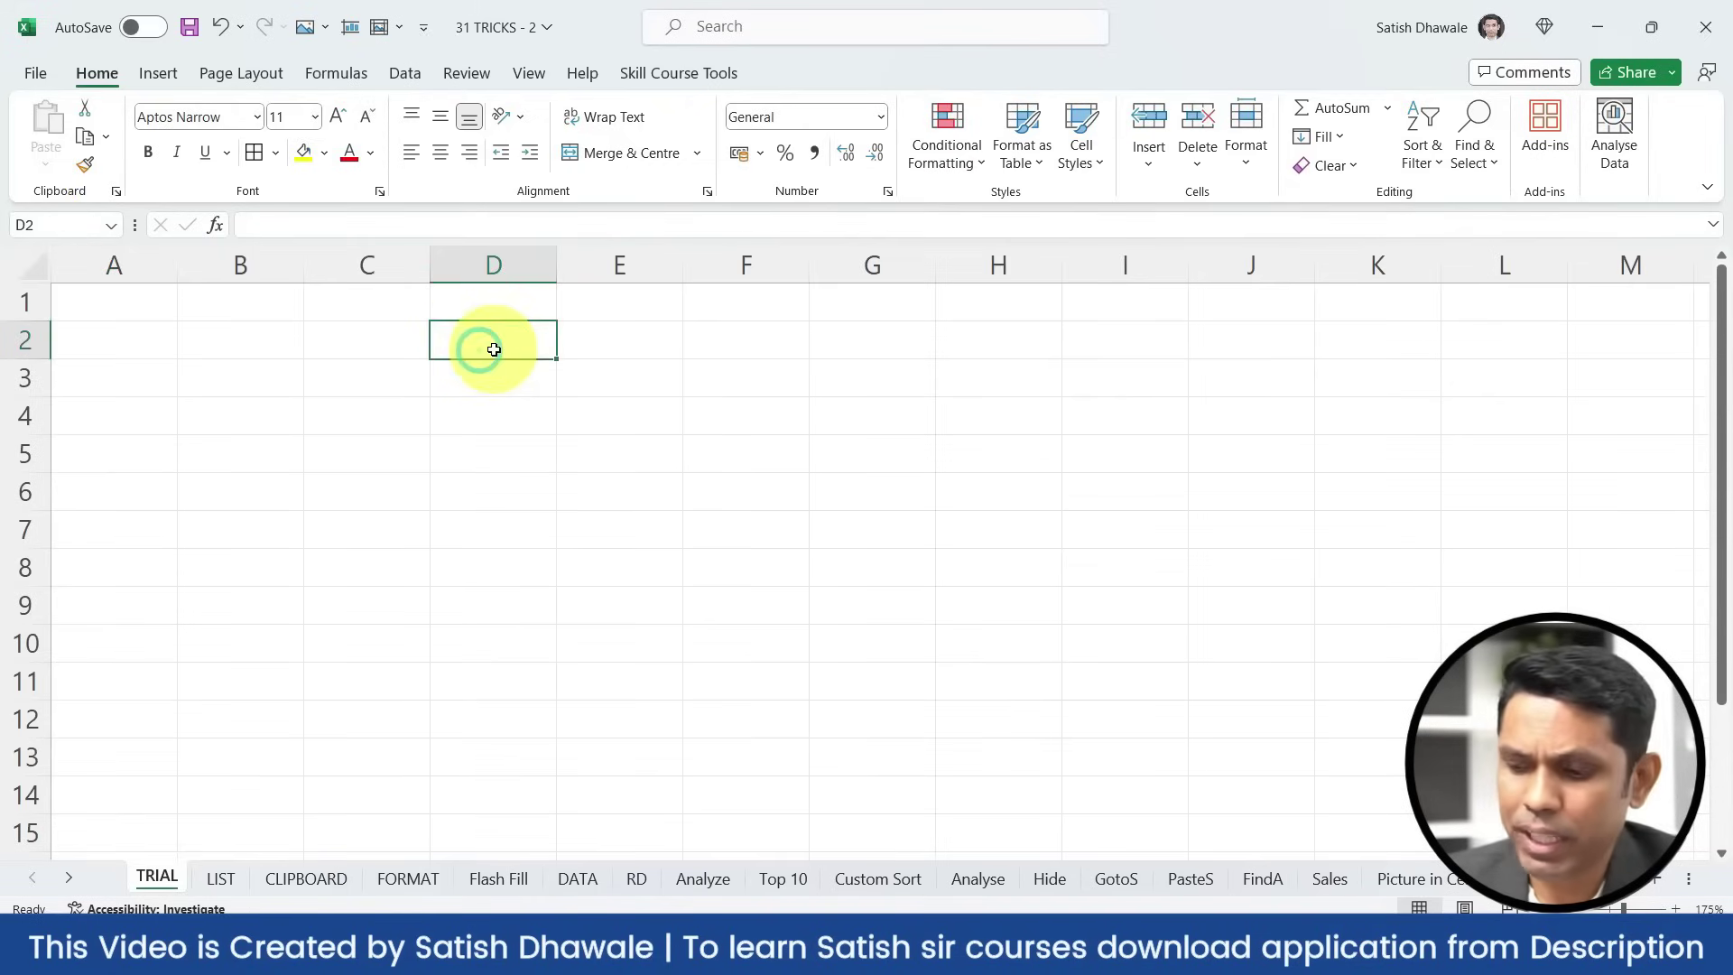
{"action": "type", "text": "50"}
{"action": "key", "text": "Return"}
{"action": "type", "text": "65"}
{"action": "key", "text": "Return"}
{"action": "type", "text": "60"}
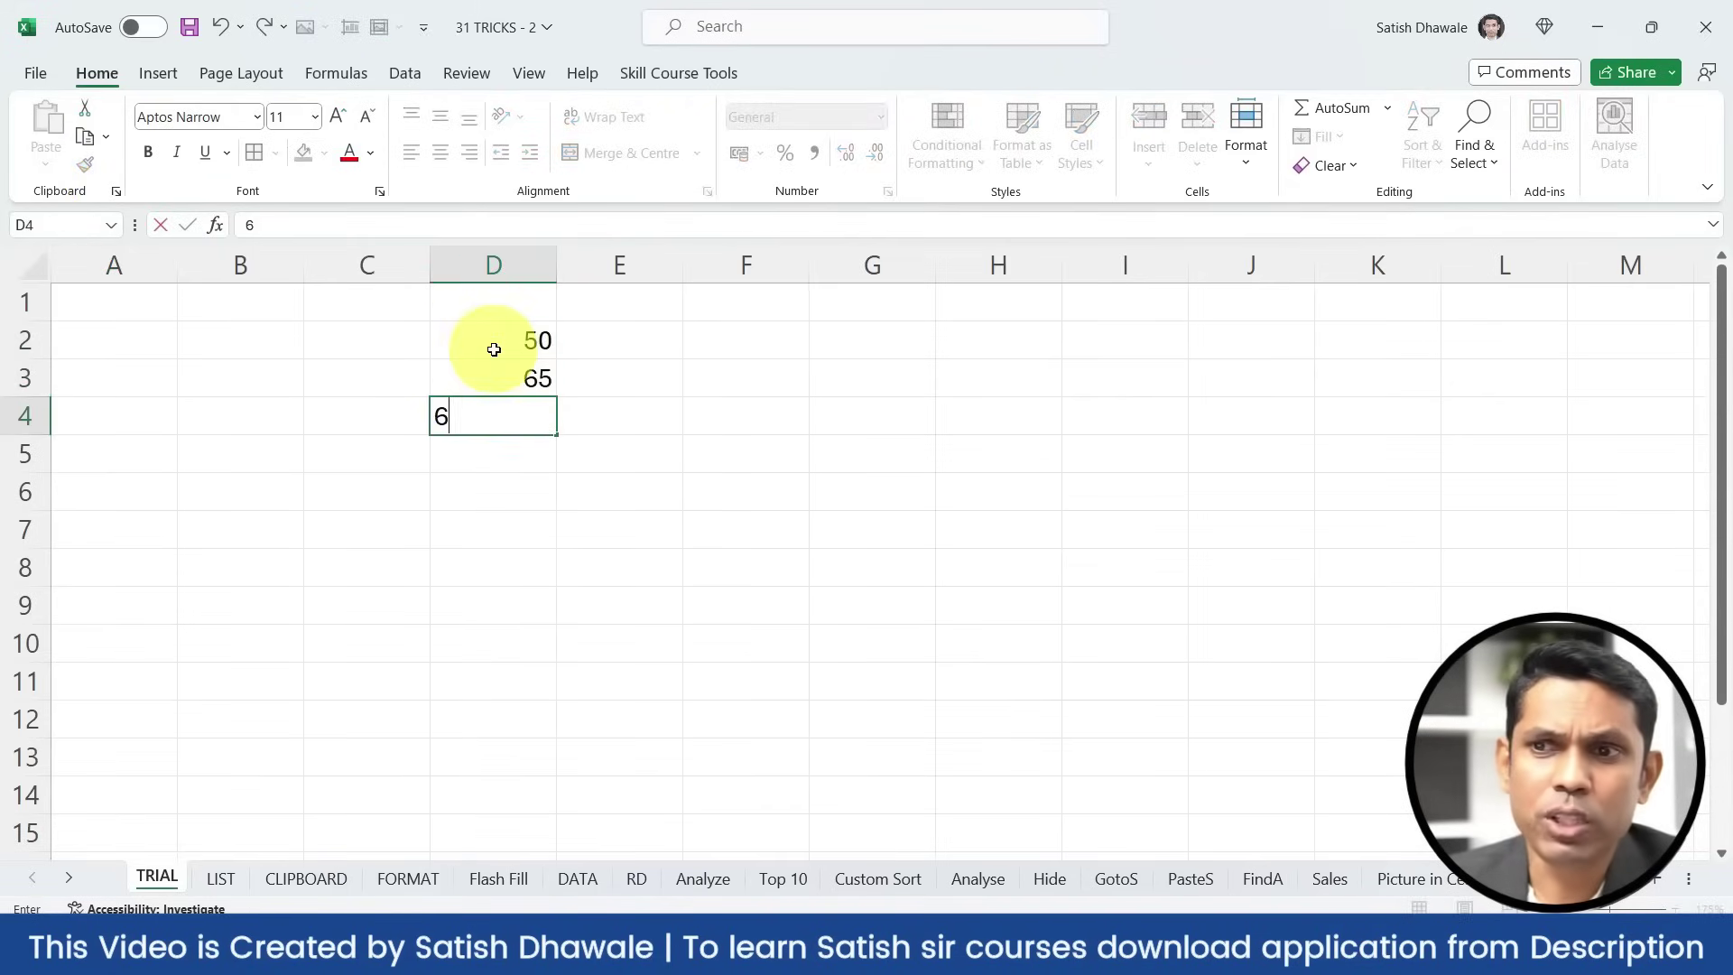
{"action": "key", "text": "Return"}
{"action": "type", "text": "65"}
{"action": "key", "text": "Return"}
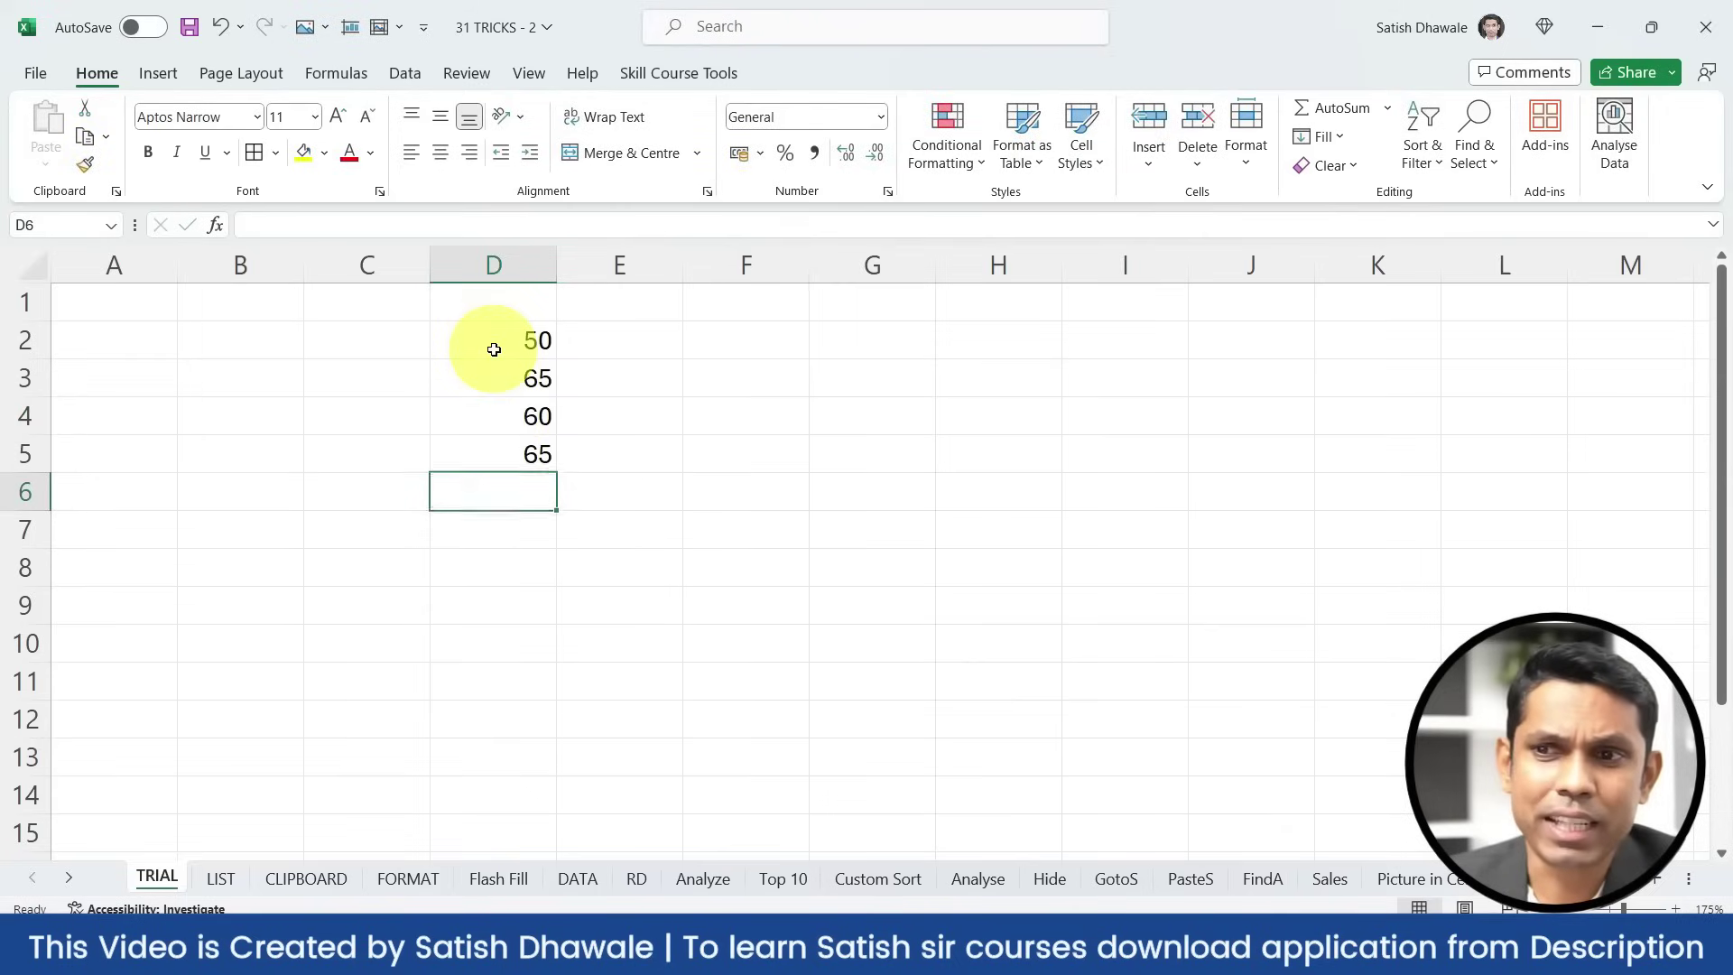
Name the range D2:D5 with the four numbers Sales
{"action": "left_click_drag", "start_coordinate": [494, 347], "coordinate": [502, 449]}
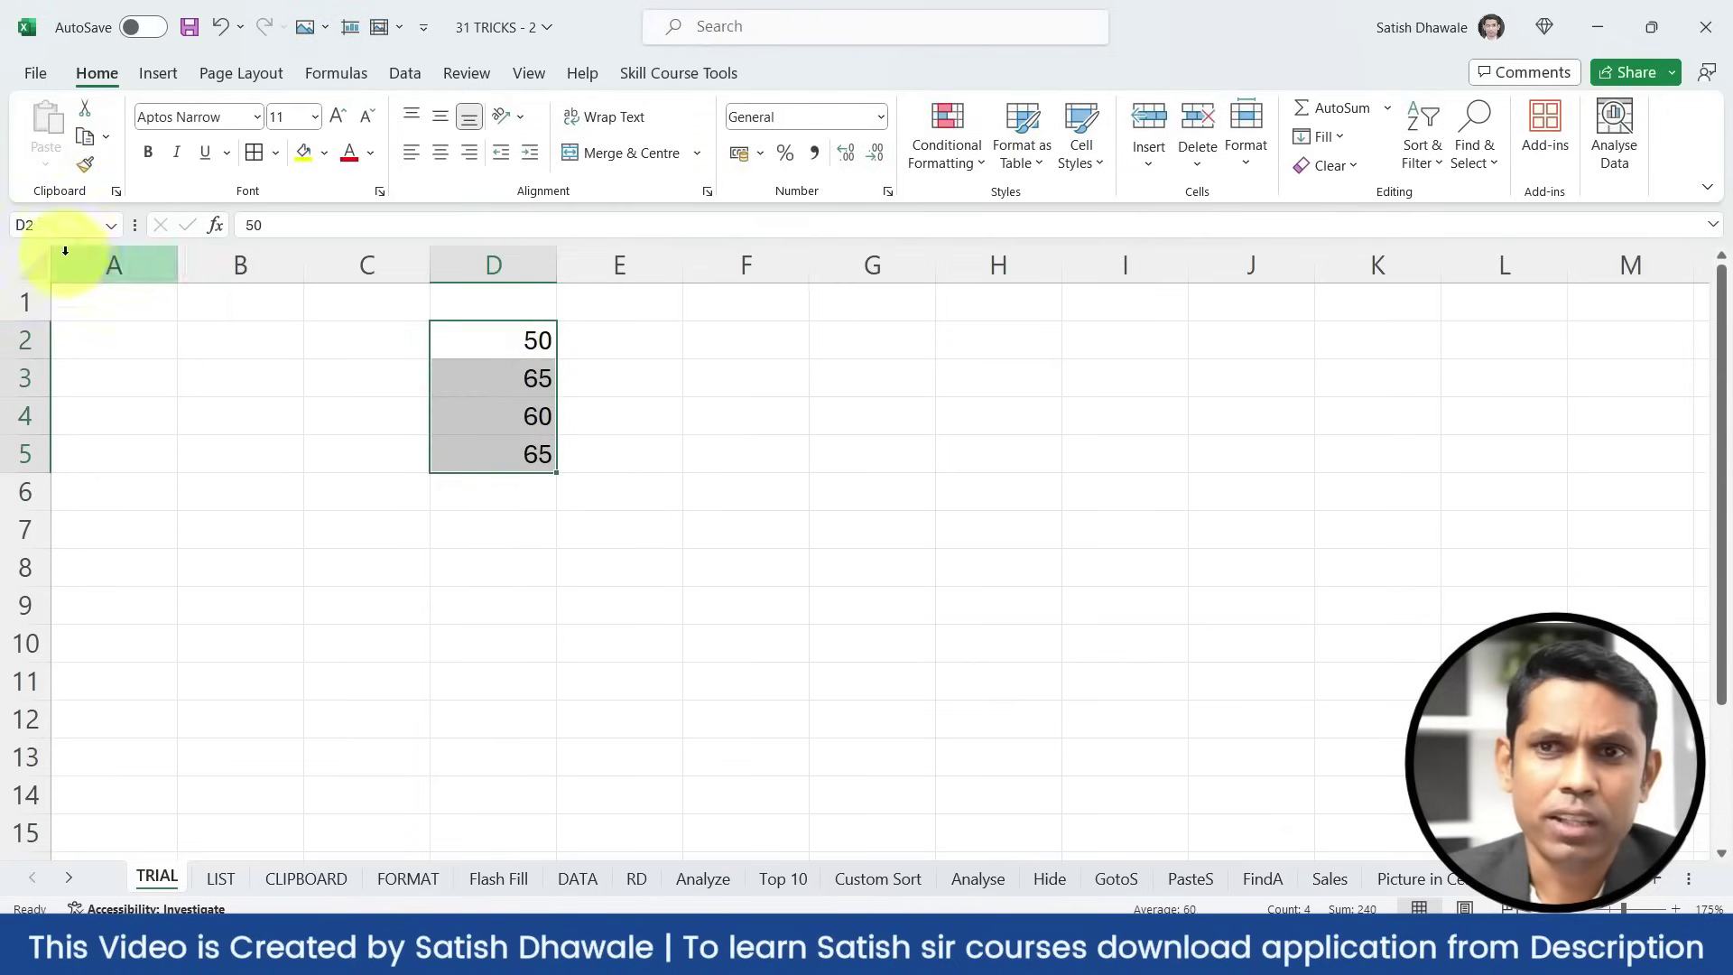
{"action": "left_click", "coordinate": [18, 225]}
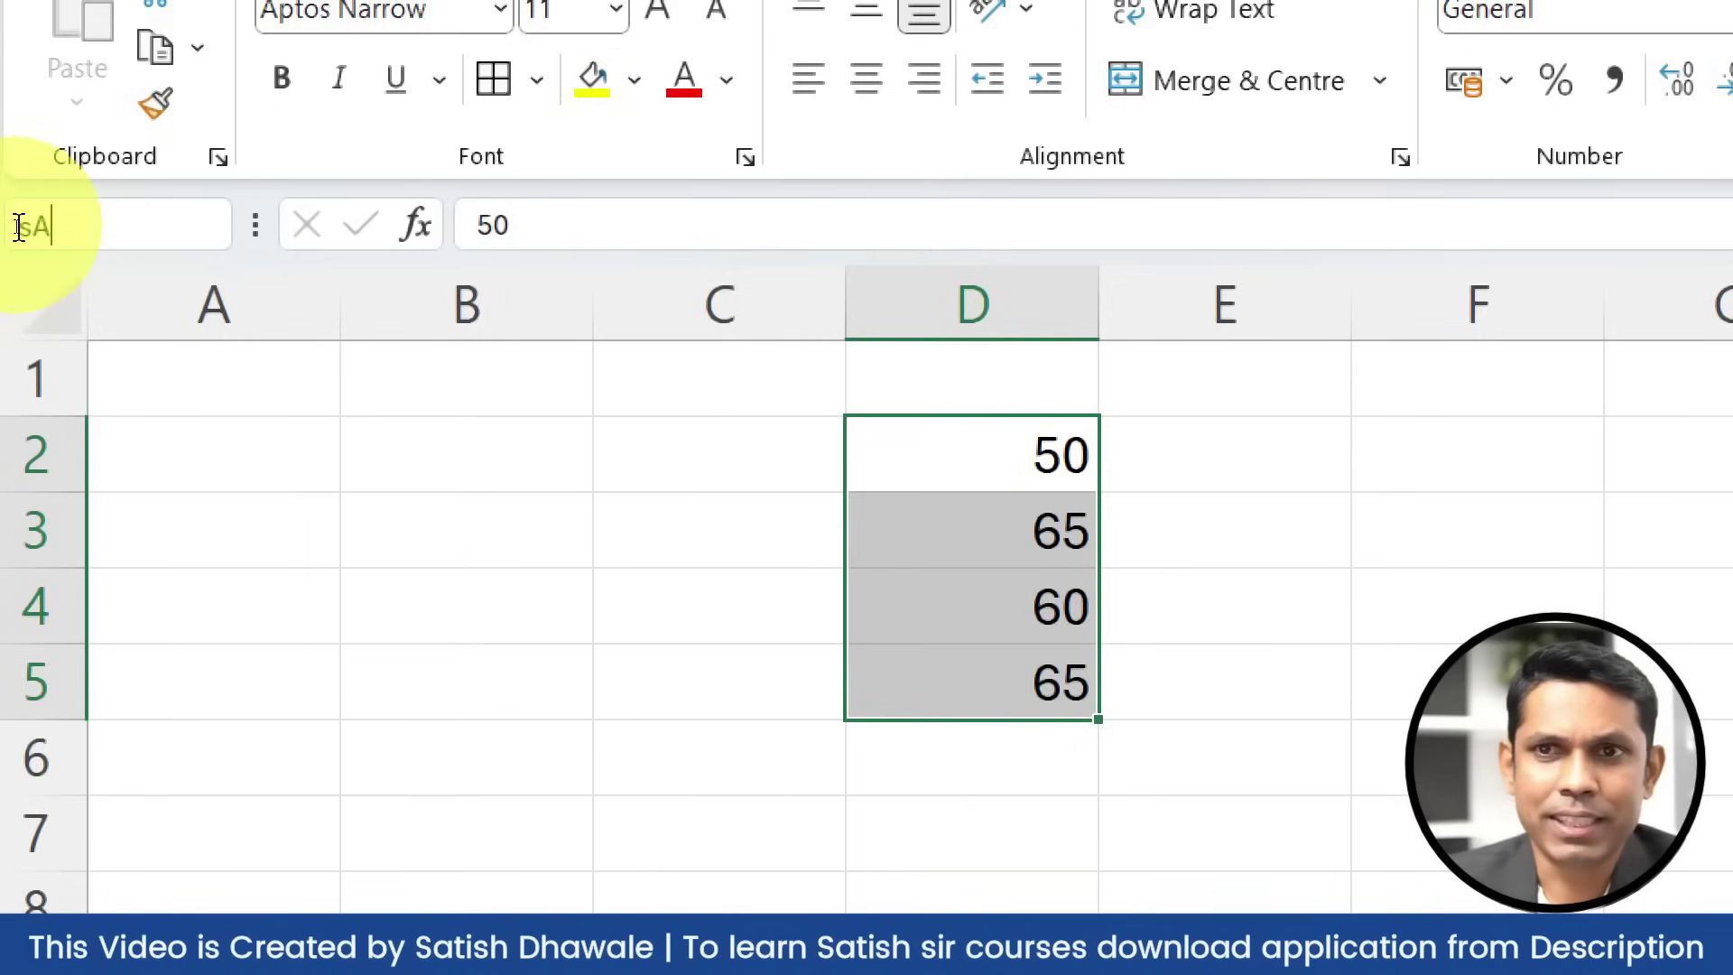
{"action": "key", "text": "BackSpace"}
{"action": "type", "text": "Sal"}
{"action": "type", "text": "es"}
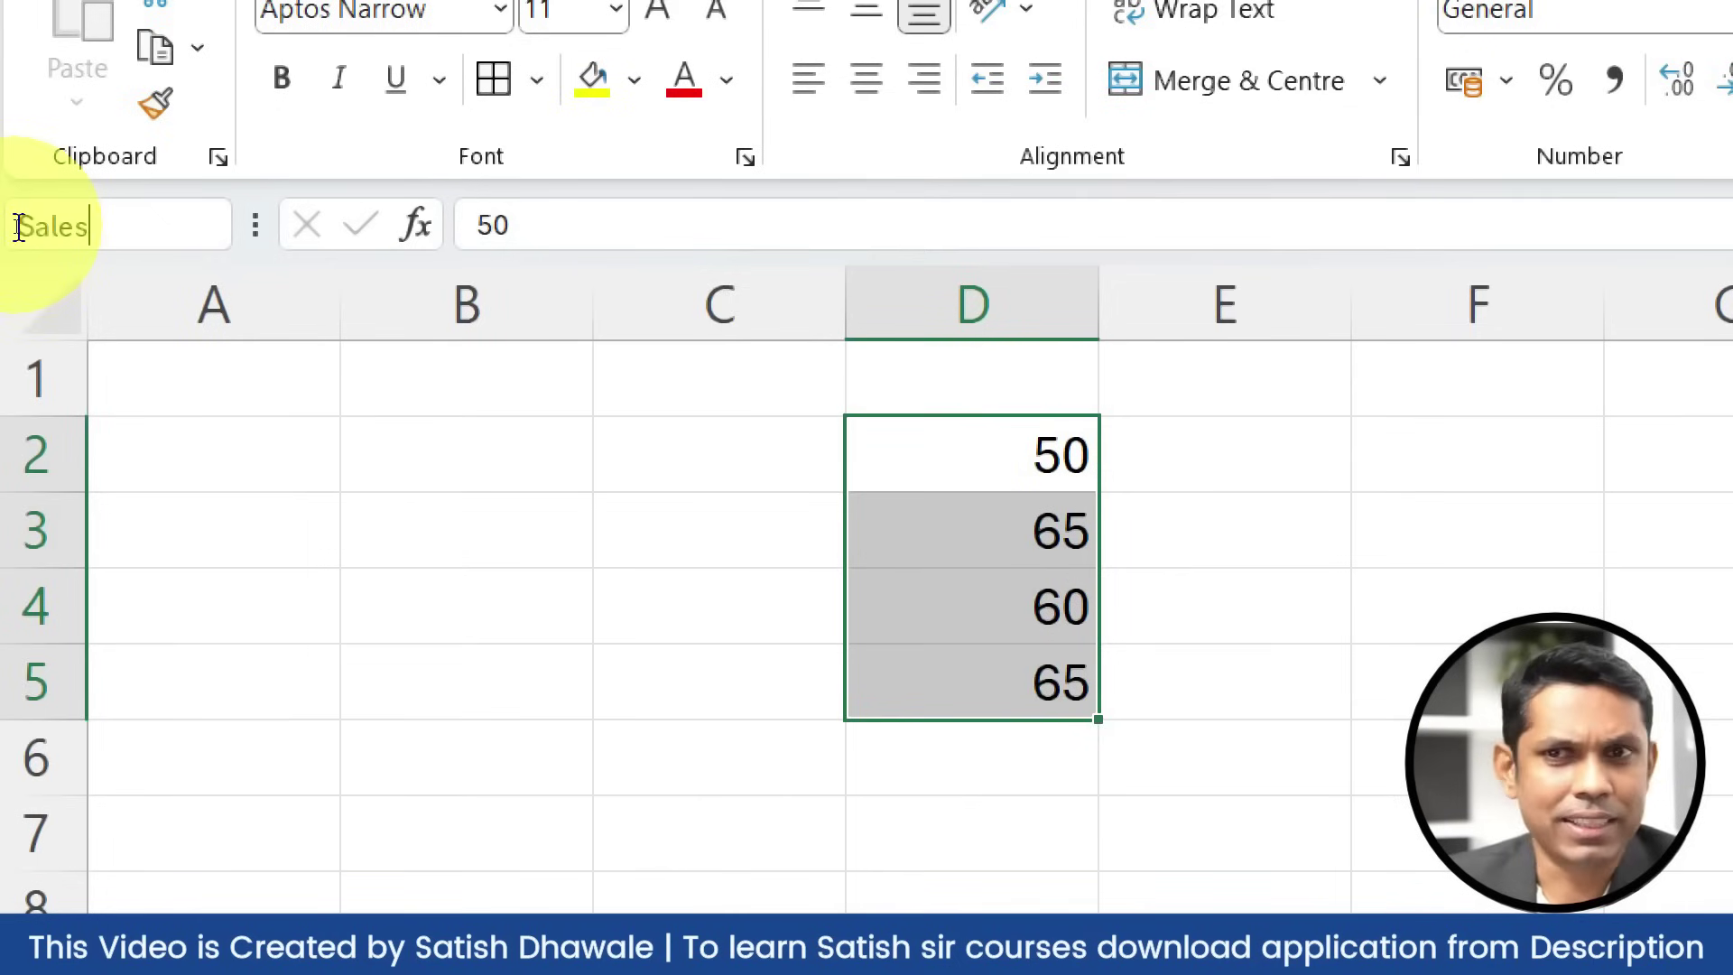
{"action": "key", "text": "Return"}
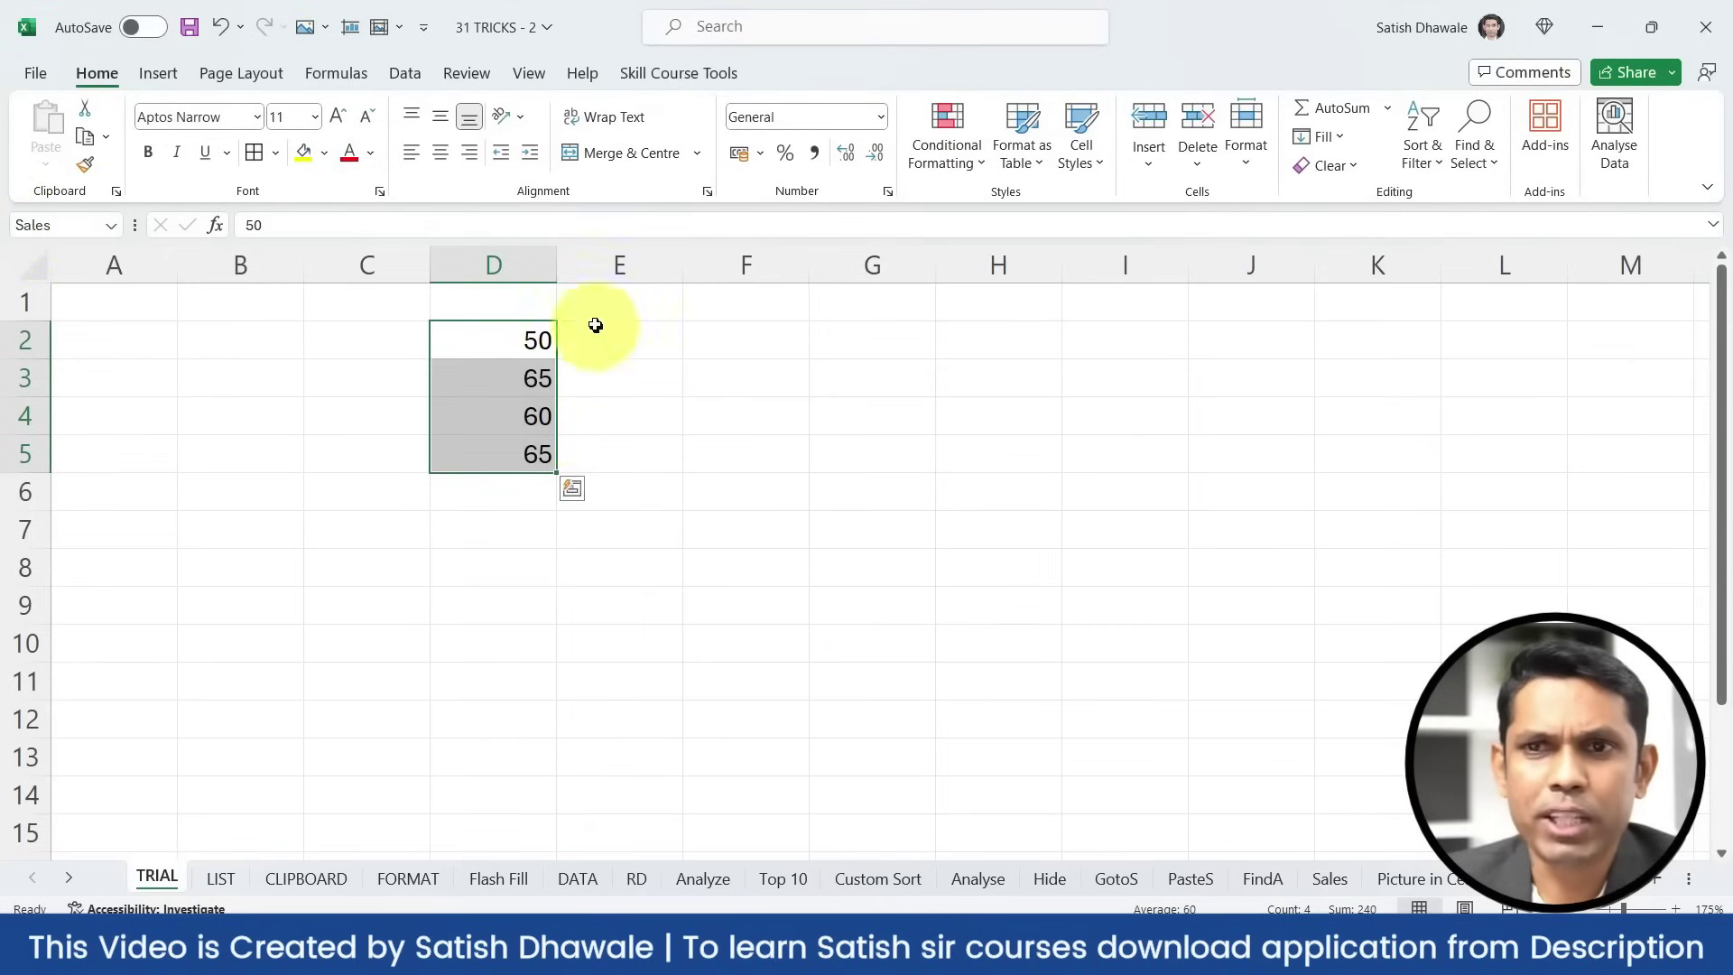
Write the formula =SUM(Sales) in cell F2, picking the named range as the argument, without committing it
{"action": "double_click", "coordinate": [732, 341]}
{"action": "type", "text": "=SUM("}
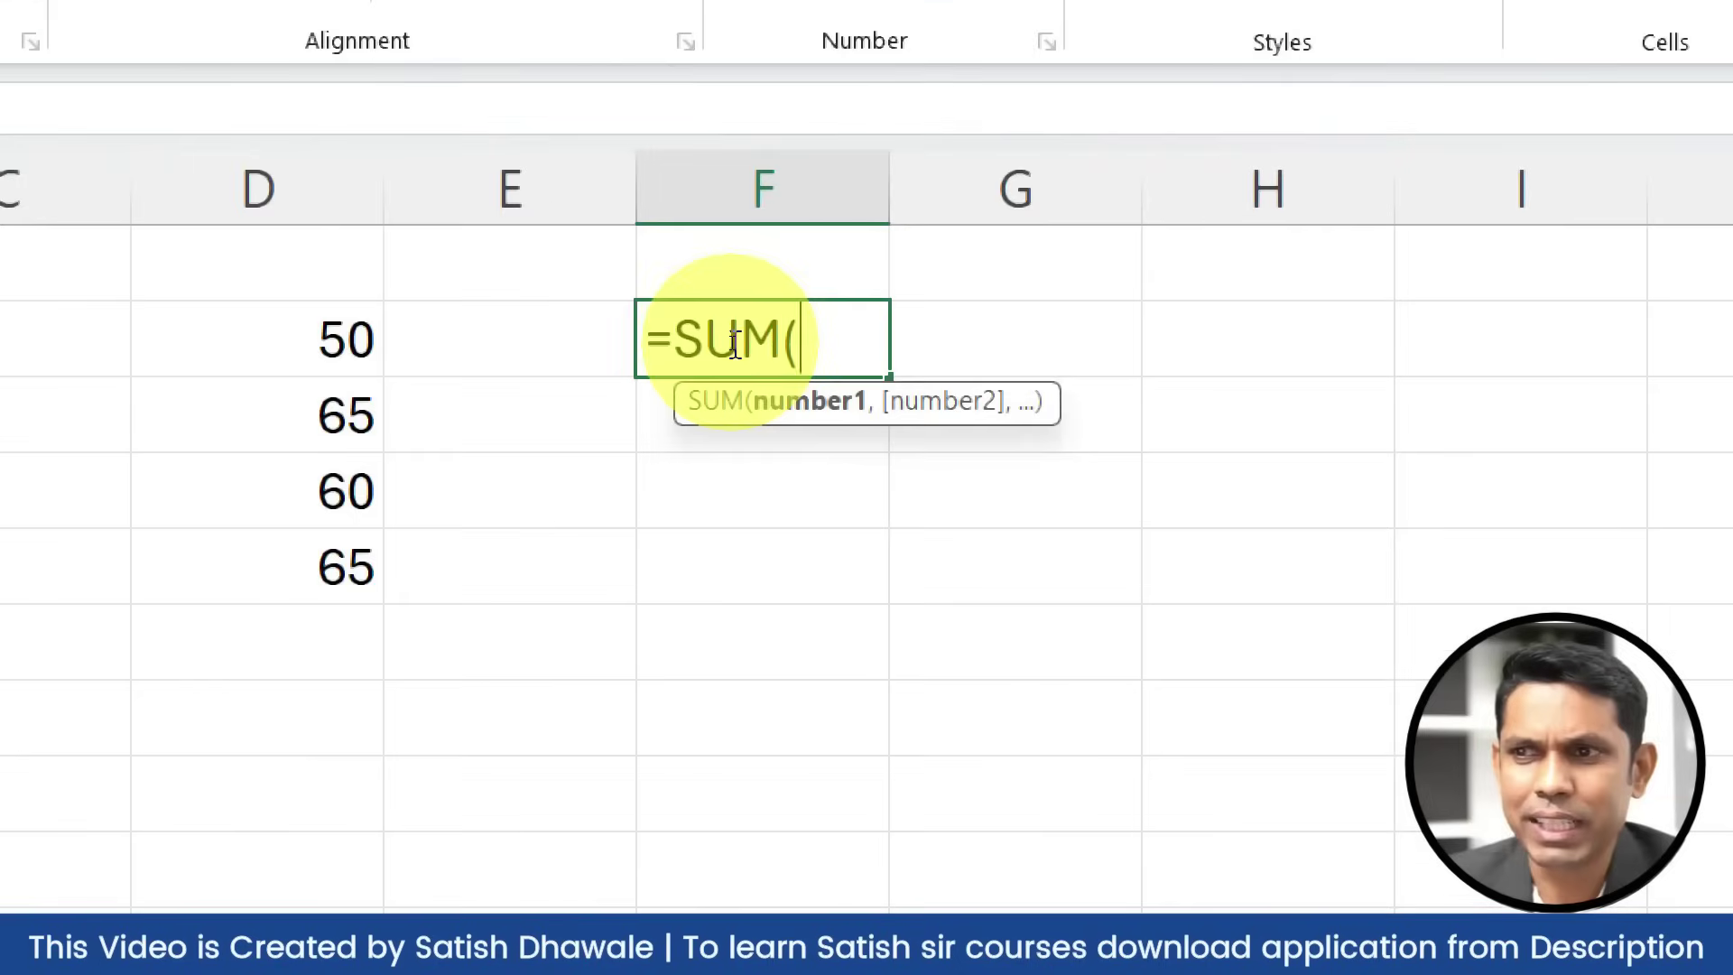
{"action": "type", "text": "sal"}
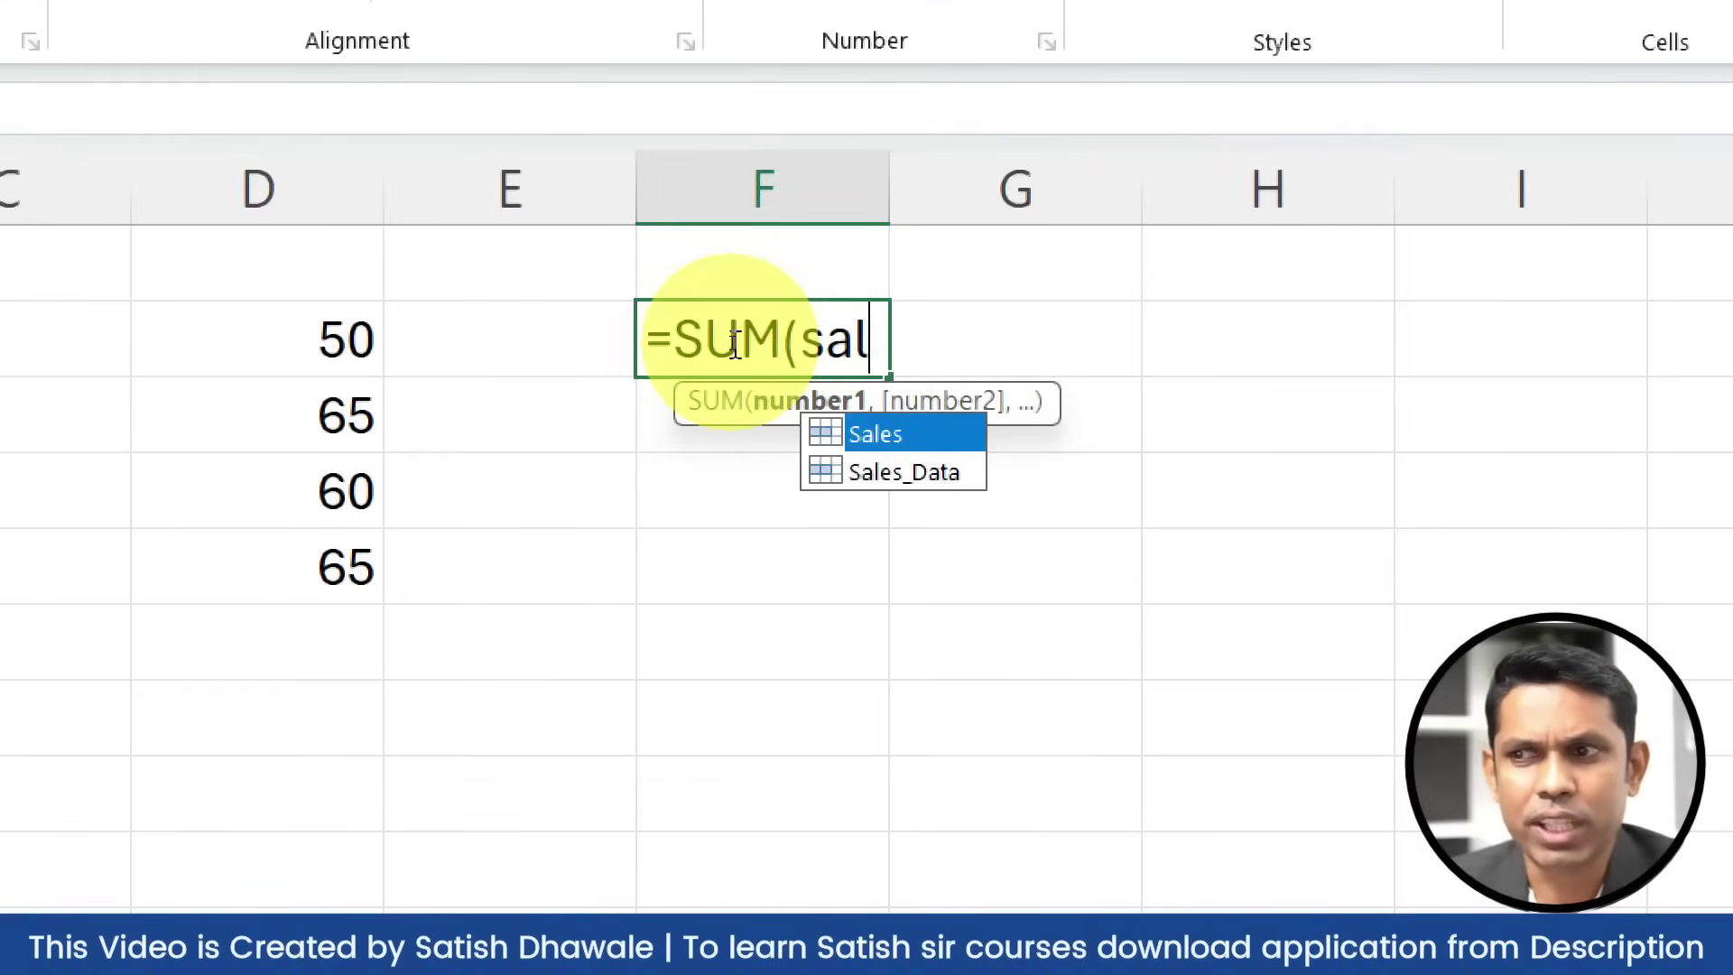
{"action": "key", "text": "Tab"}
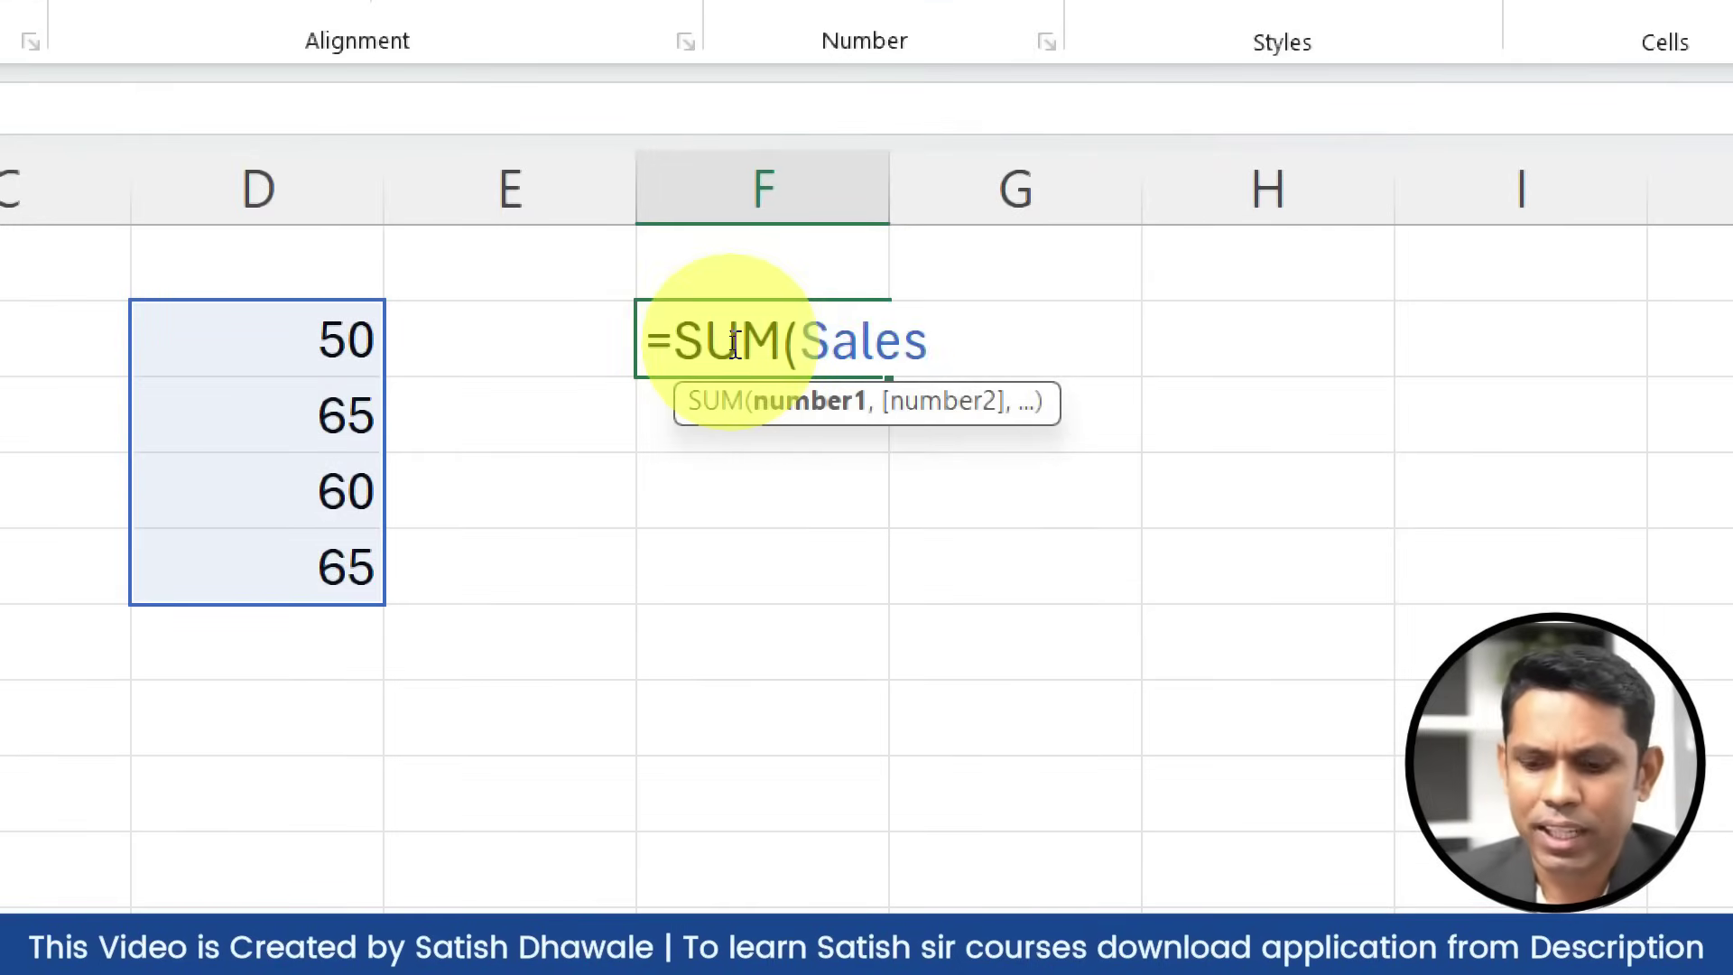
{"action": "type", "text": ")"}
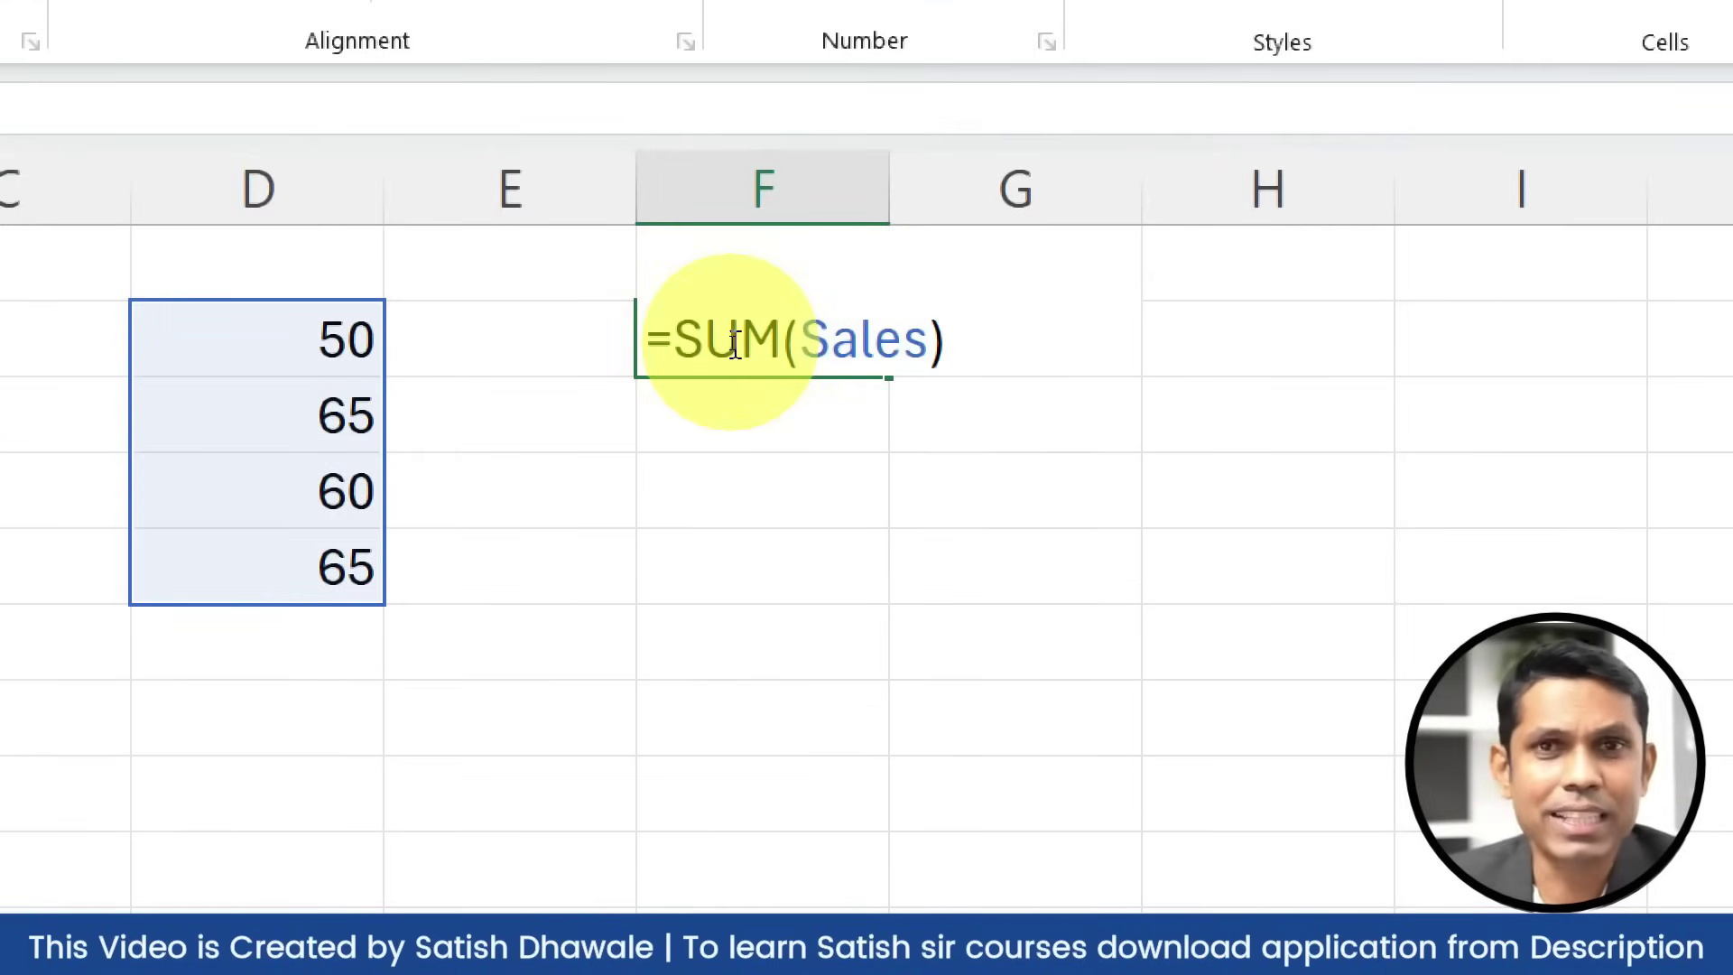
Remove the argument from the open SUM formula in F2, insert the Sales name again and commit =SUM(Sales)
{"action": "key", "text": "BackSpace"}
{"action": "key", "text": "BackSpace"}
{"action": "key", "text": "BackSpace"}
{"action": "key", "text": "BackSpace"}
{"action": "key", "text": "BackSpace"}
{"action": "key", "text": "BackSpace"}
{"action": "type", "text": "sa"}
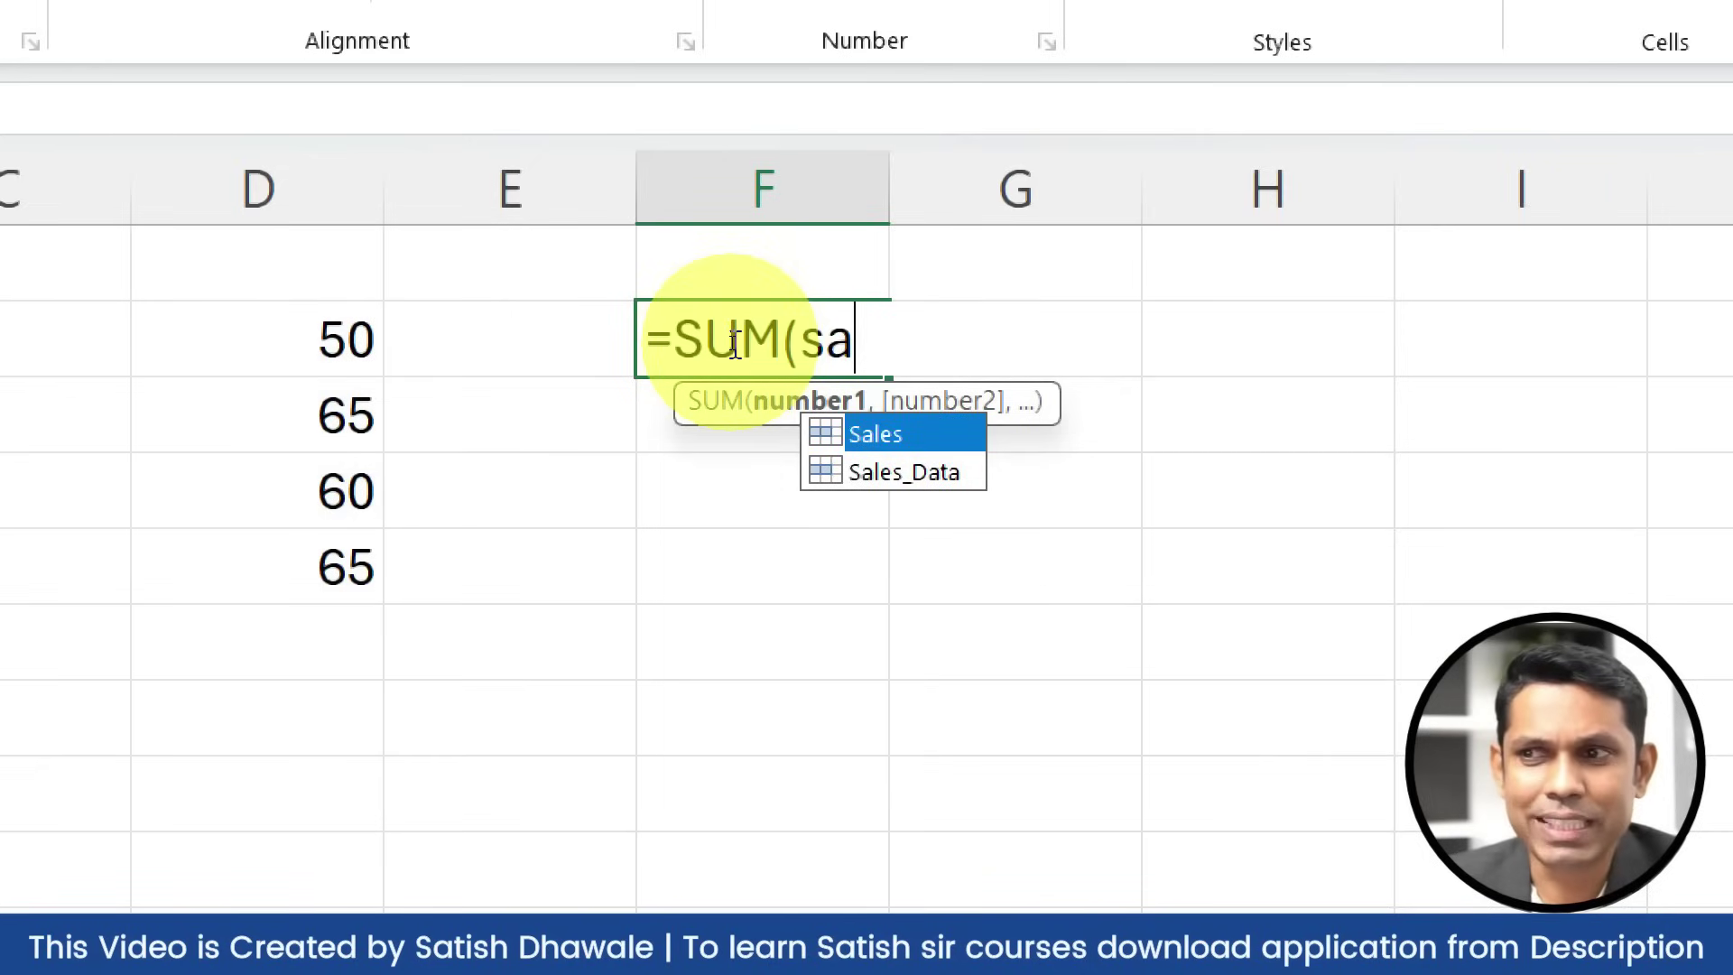
{"action": "key", "text": "Tab"}
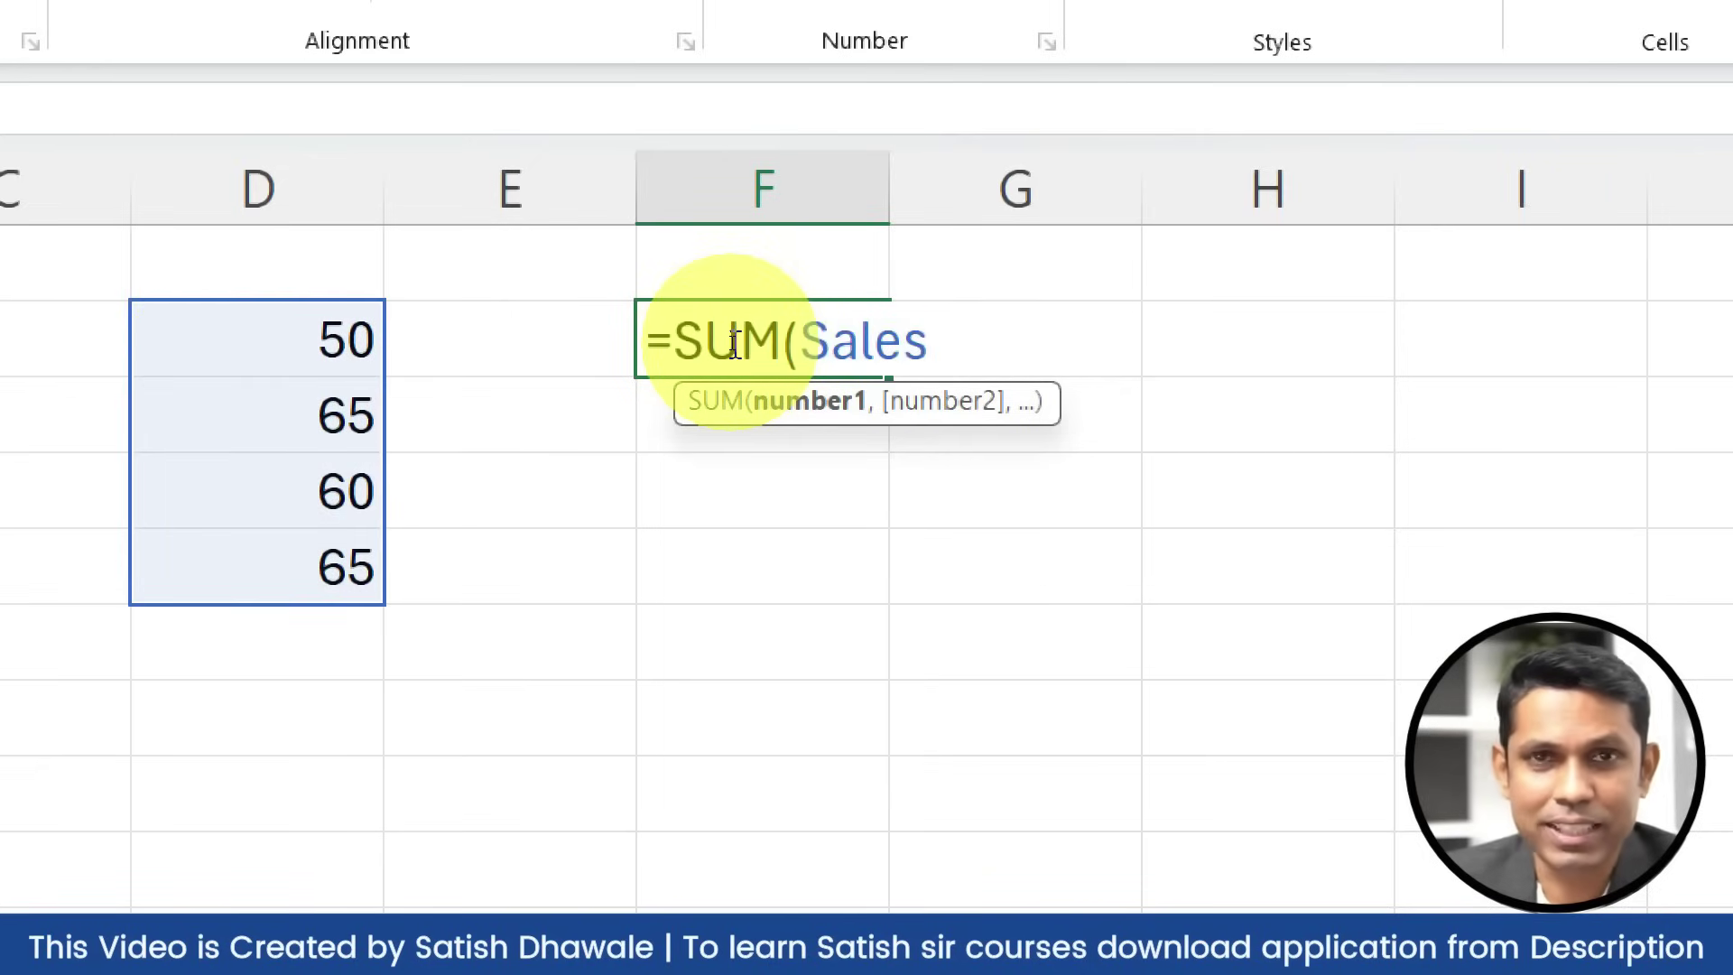
{"action": "type", "text": ")"}
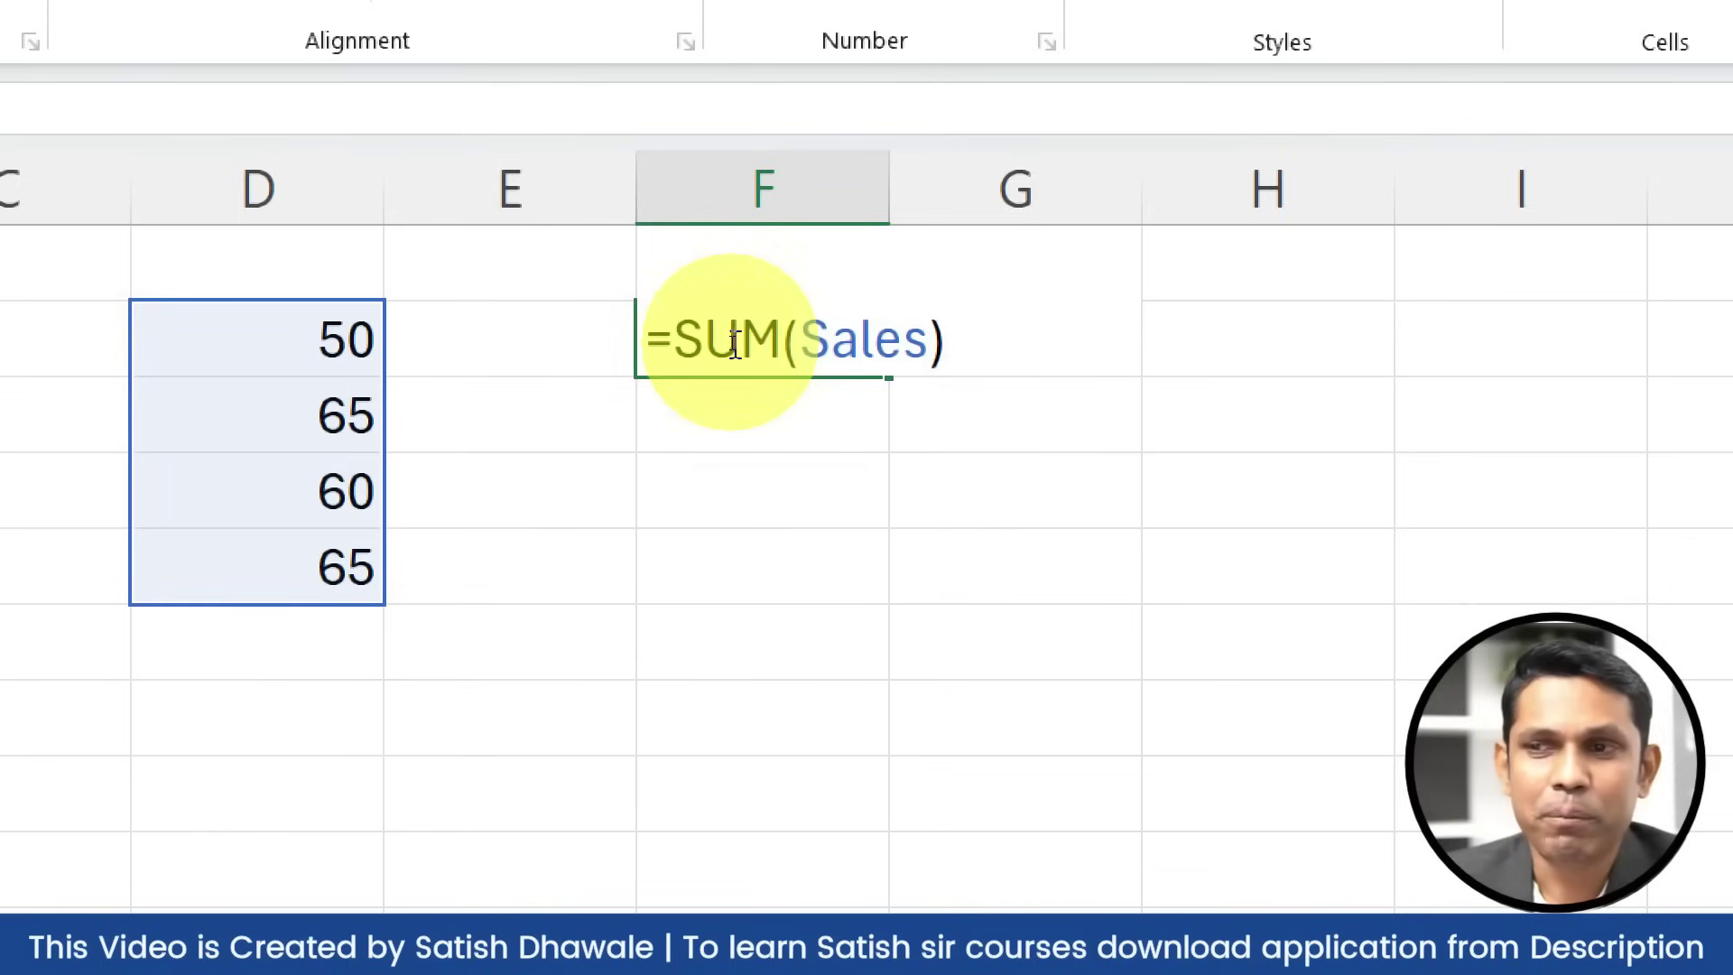
{"action": "key", "text": "Return"}
Enter the formula =MAX(Sales) in cell F4, two rows below the sum
{"action": "left_click", "coordinate": [731, 343]}
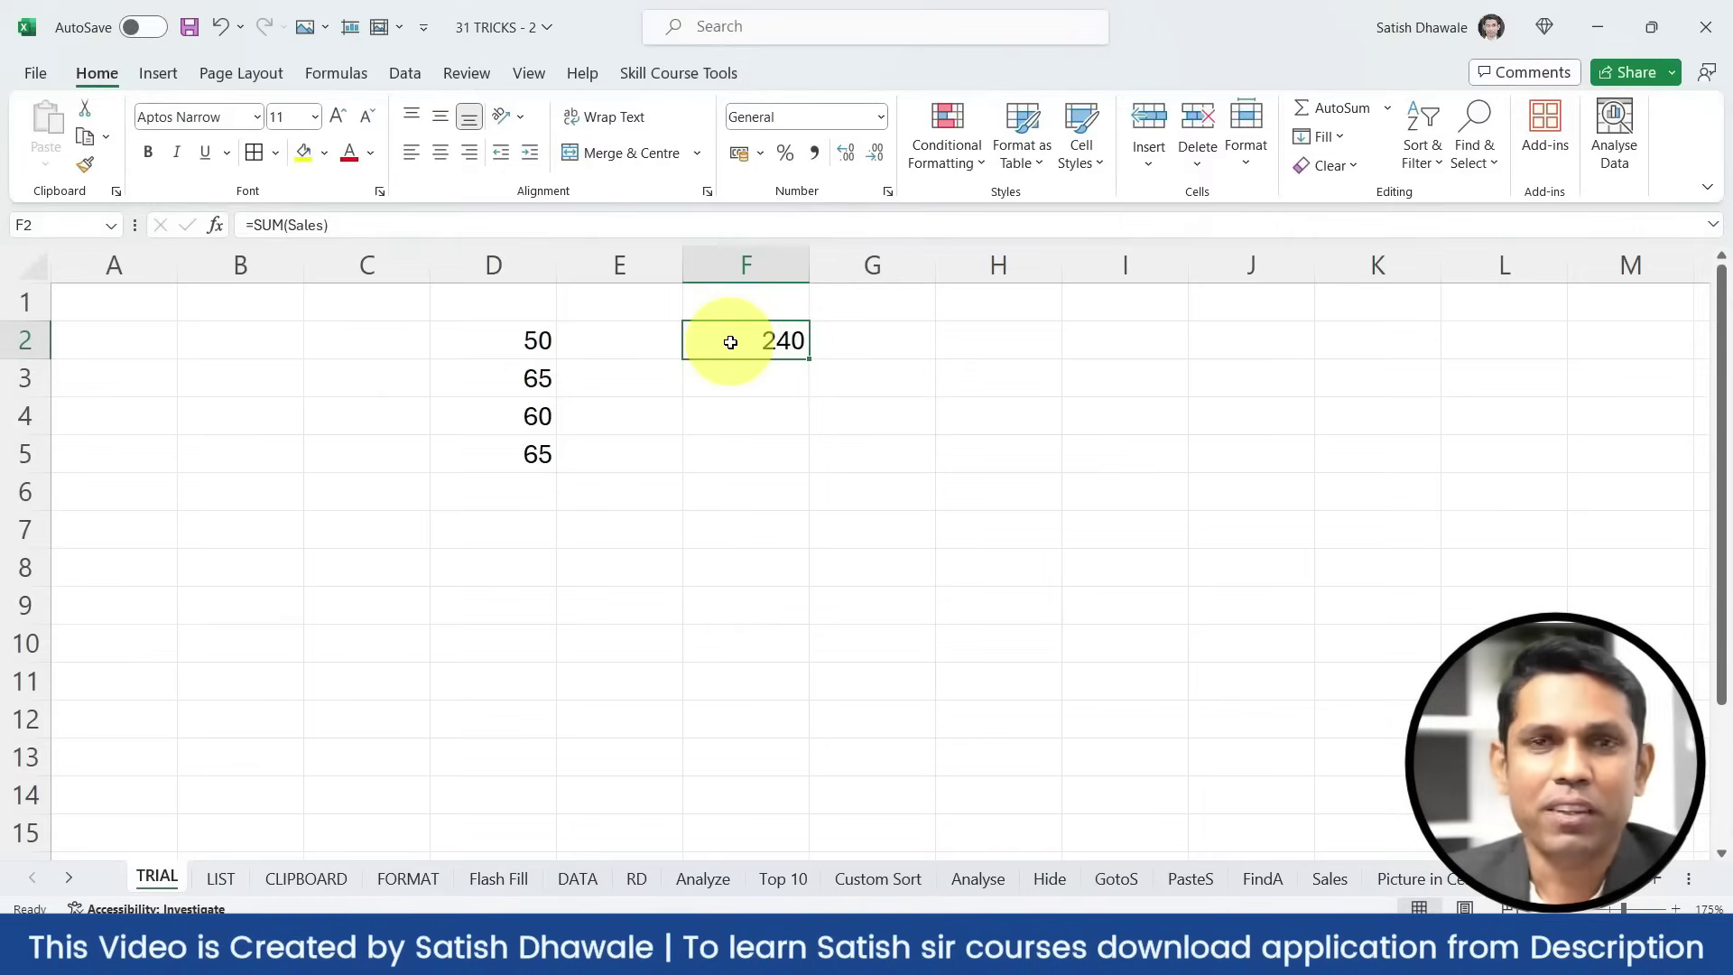
{"action": "key", "text": "Down"}
{"action": "key", "text": "Down"}
{"action": "type", "text": "=max"}
{"action": "key", "text": "Tab"}
{"action": "type", "text": "sales"}
{"action": "key", "text": "Tab"}
{"action": "type", "text": ")"}
{"action": "key", "text": "Return"}
{"action": "key", "text": "Up"}
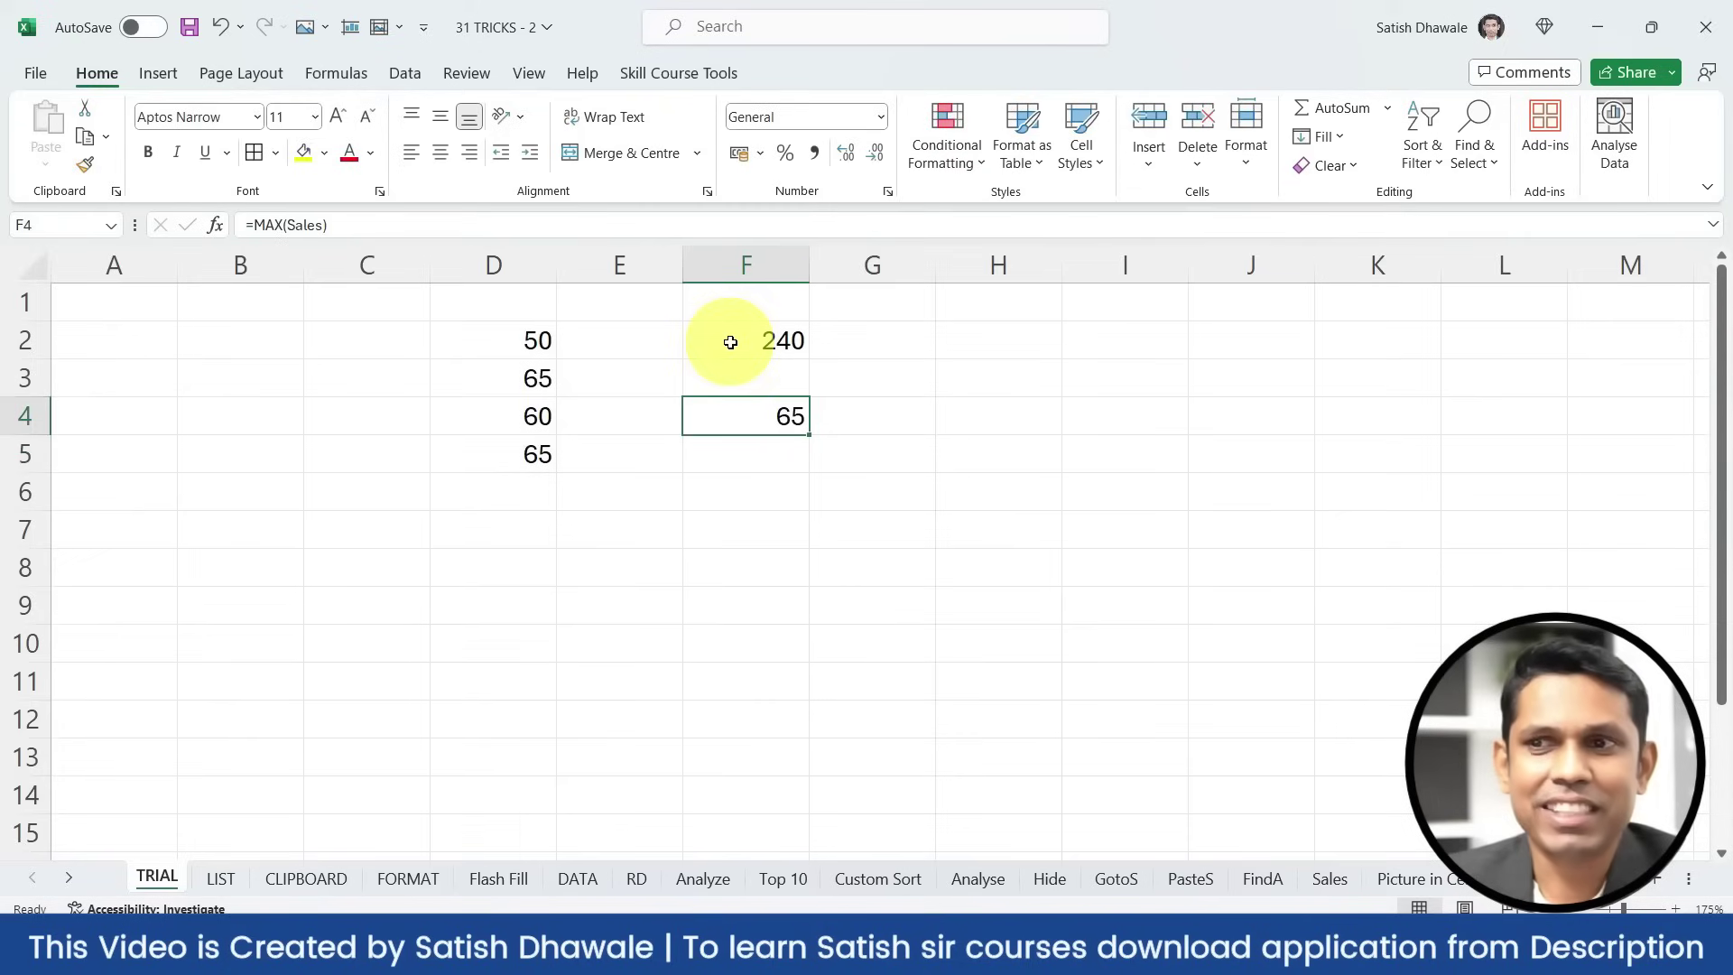
{"action": "left_click_drag", "start_coordinate": [503, 338], "coordinate": [496, 457]}
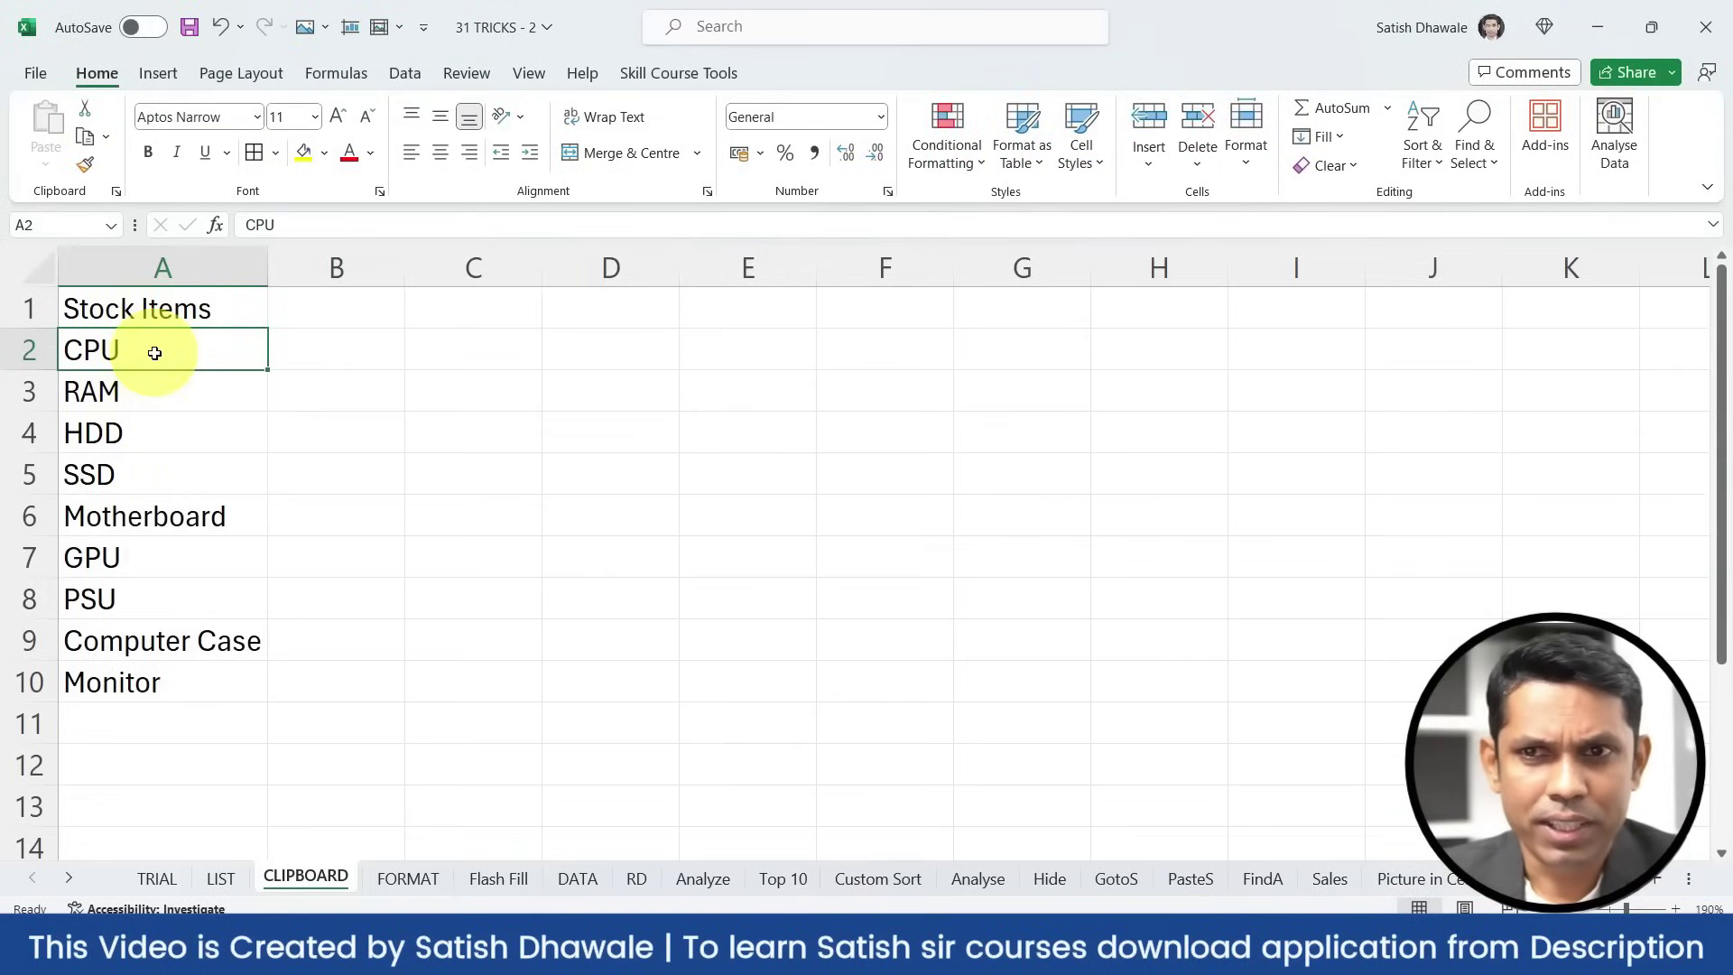
{"action": "left_click", "coordinate": [154, 476]}
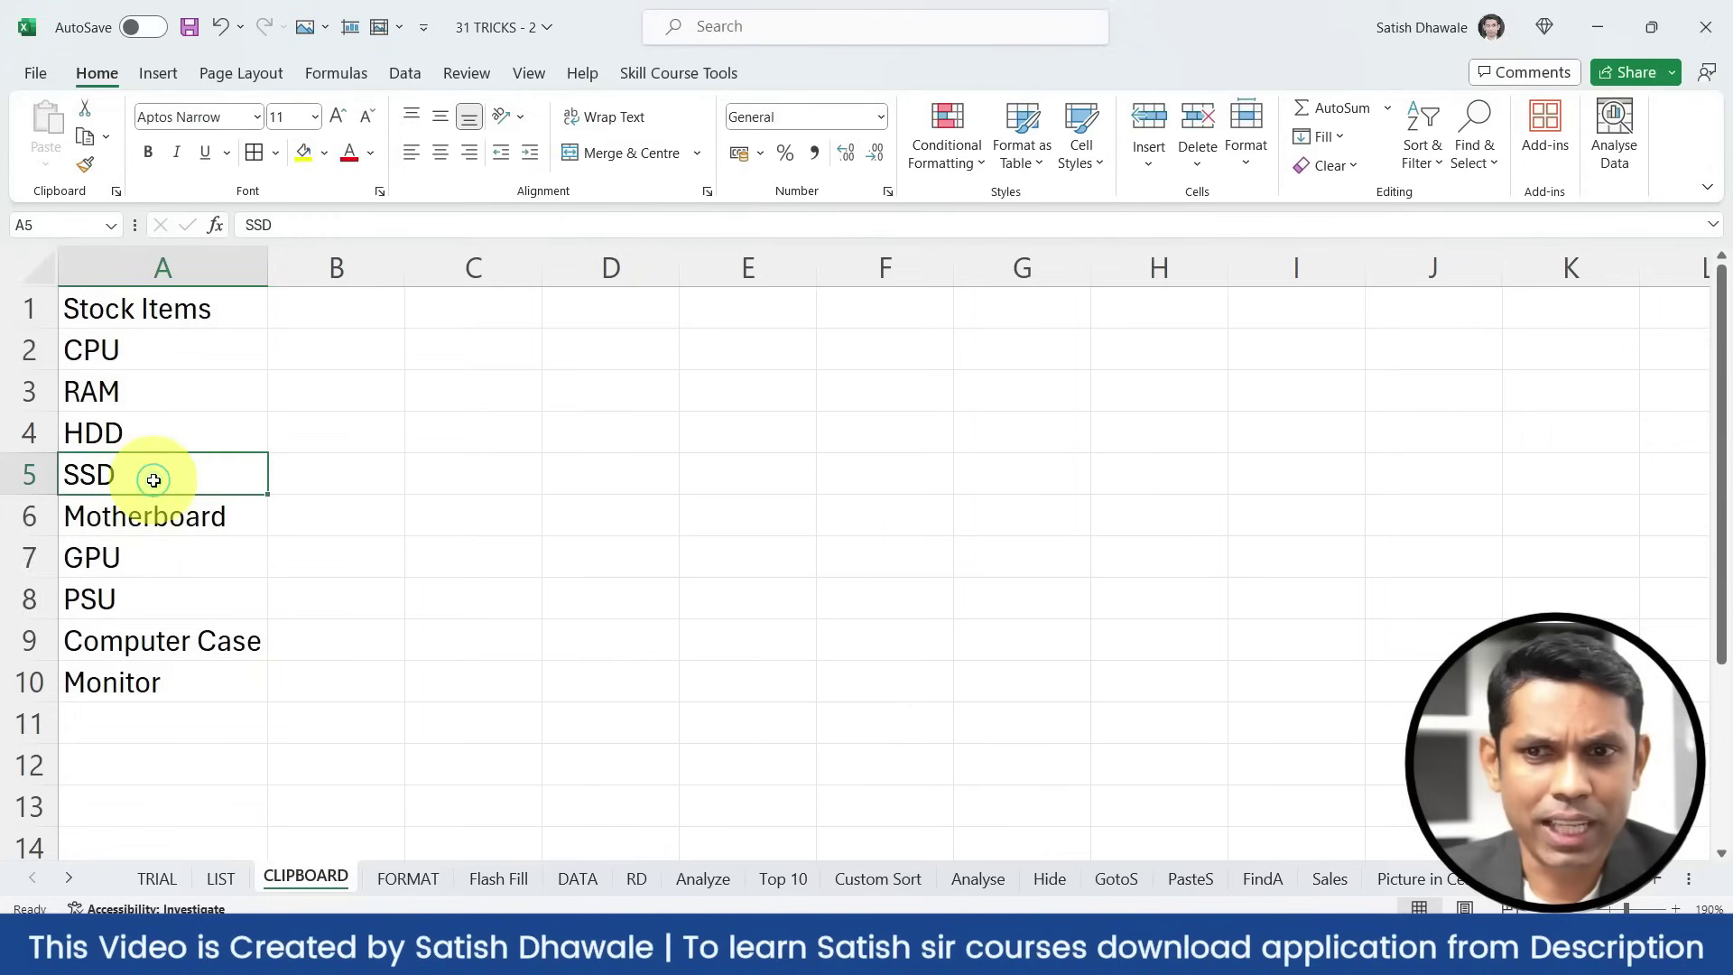
{"action": "left_click", "coordinate": [144, 639]}
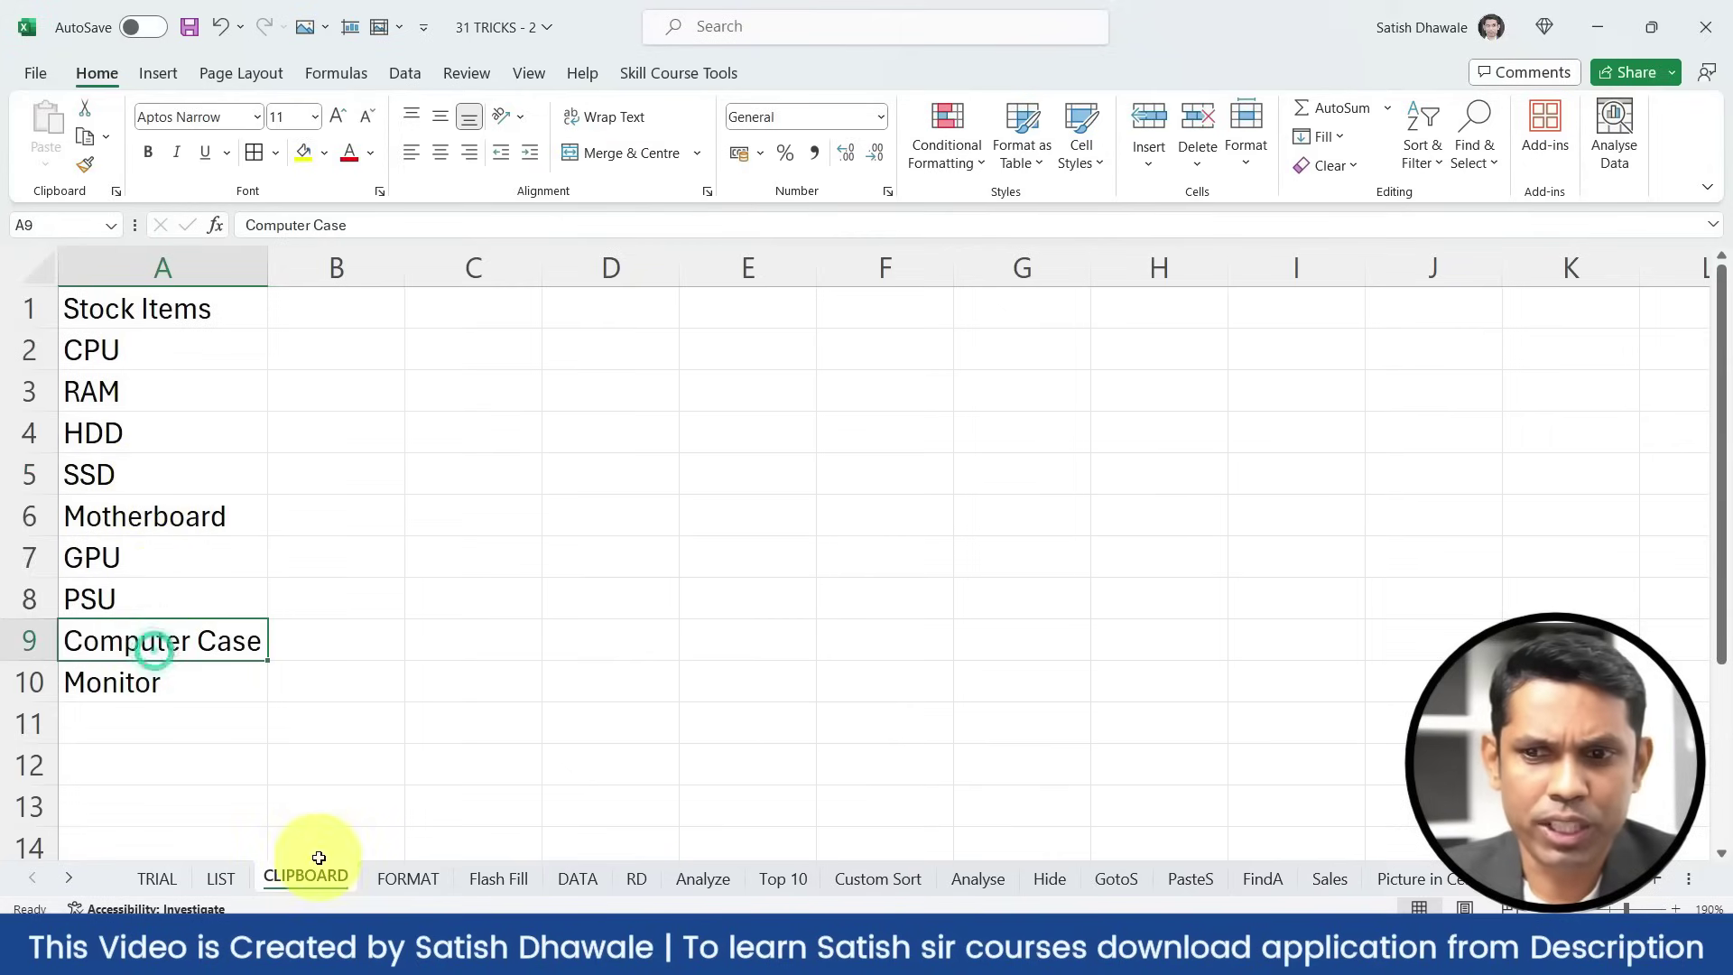
{"action": "left_click", "coordinate": [221, 878]}
{"action": "left_click", "coordinate": [137, 797]}
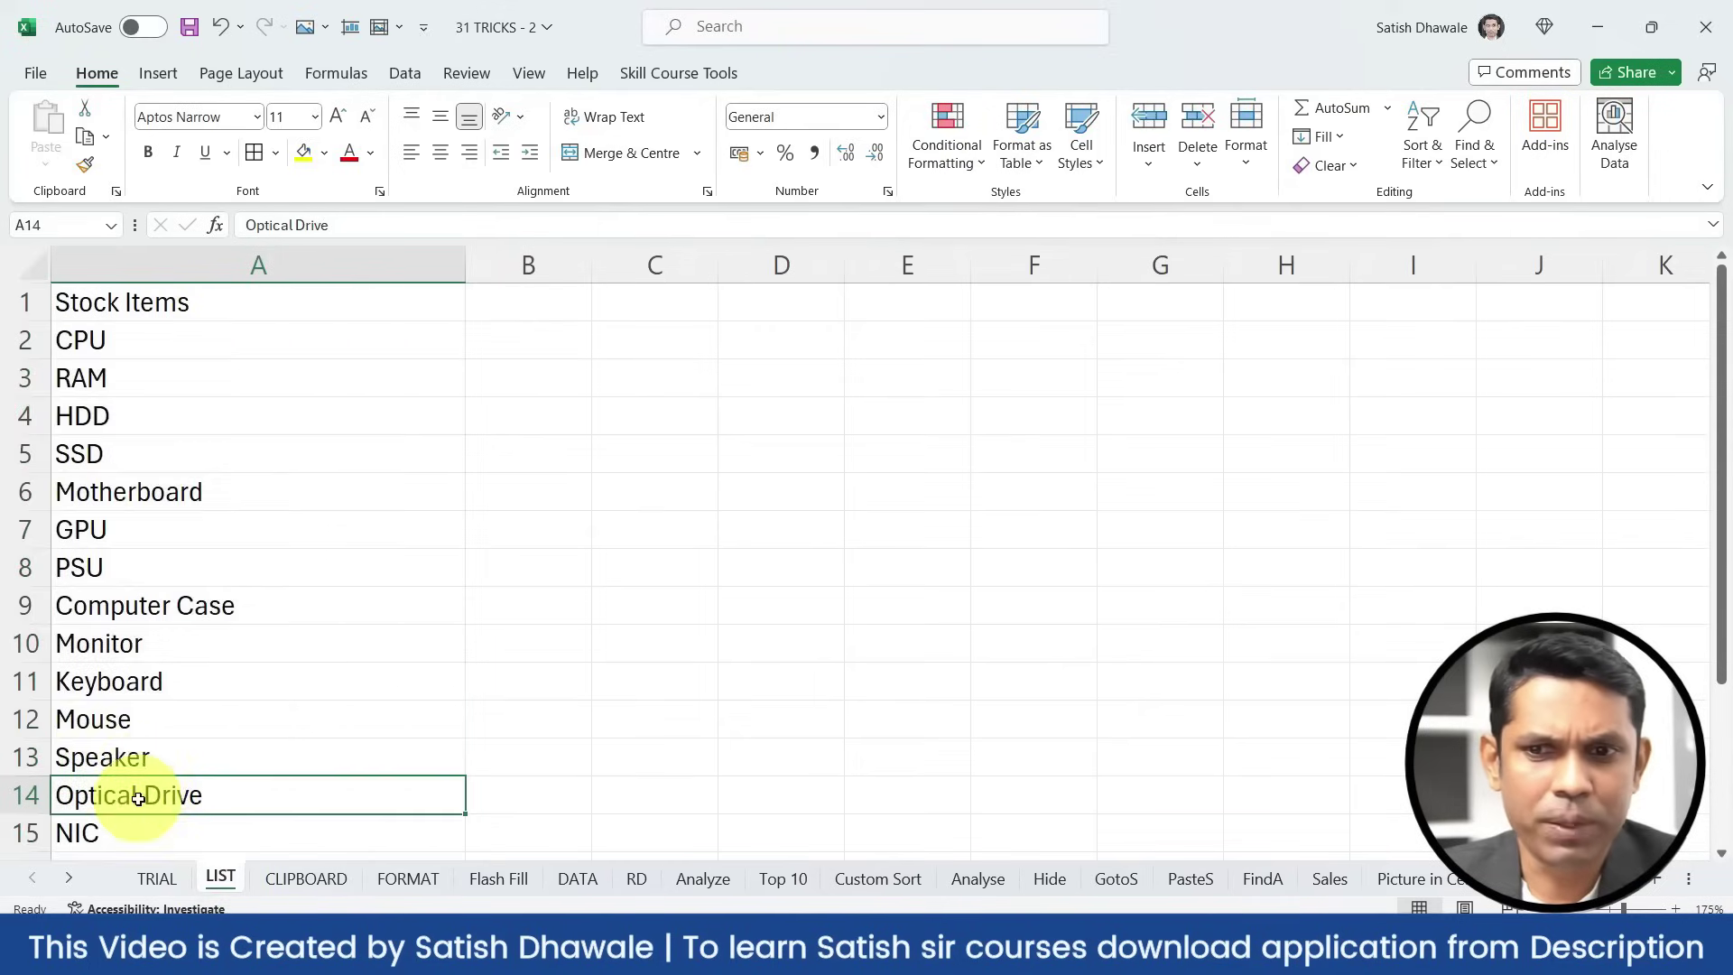
{"action": "left_click", "coordinate": [147, 713]}
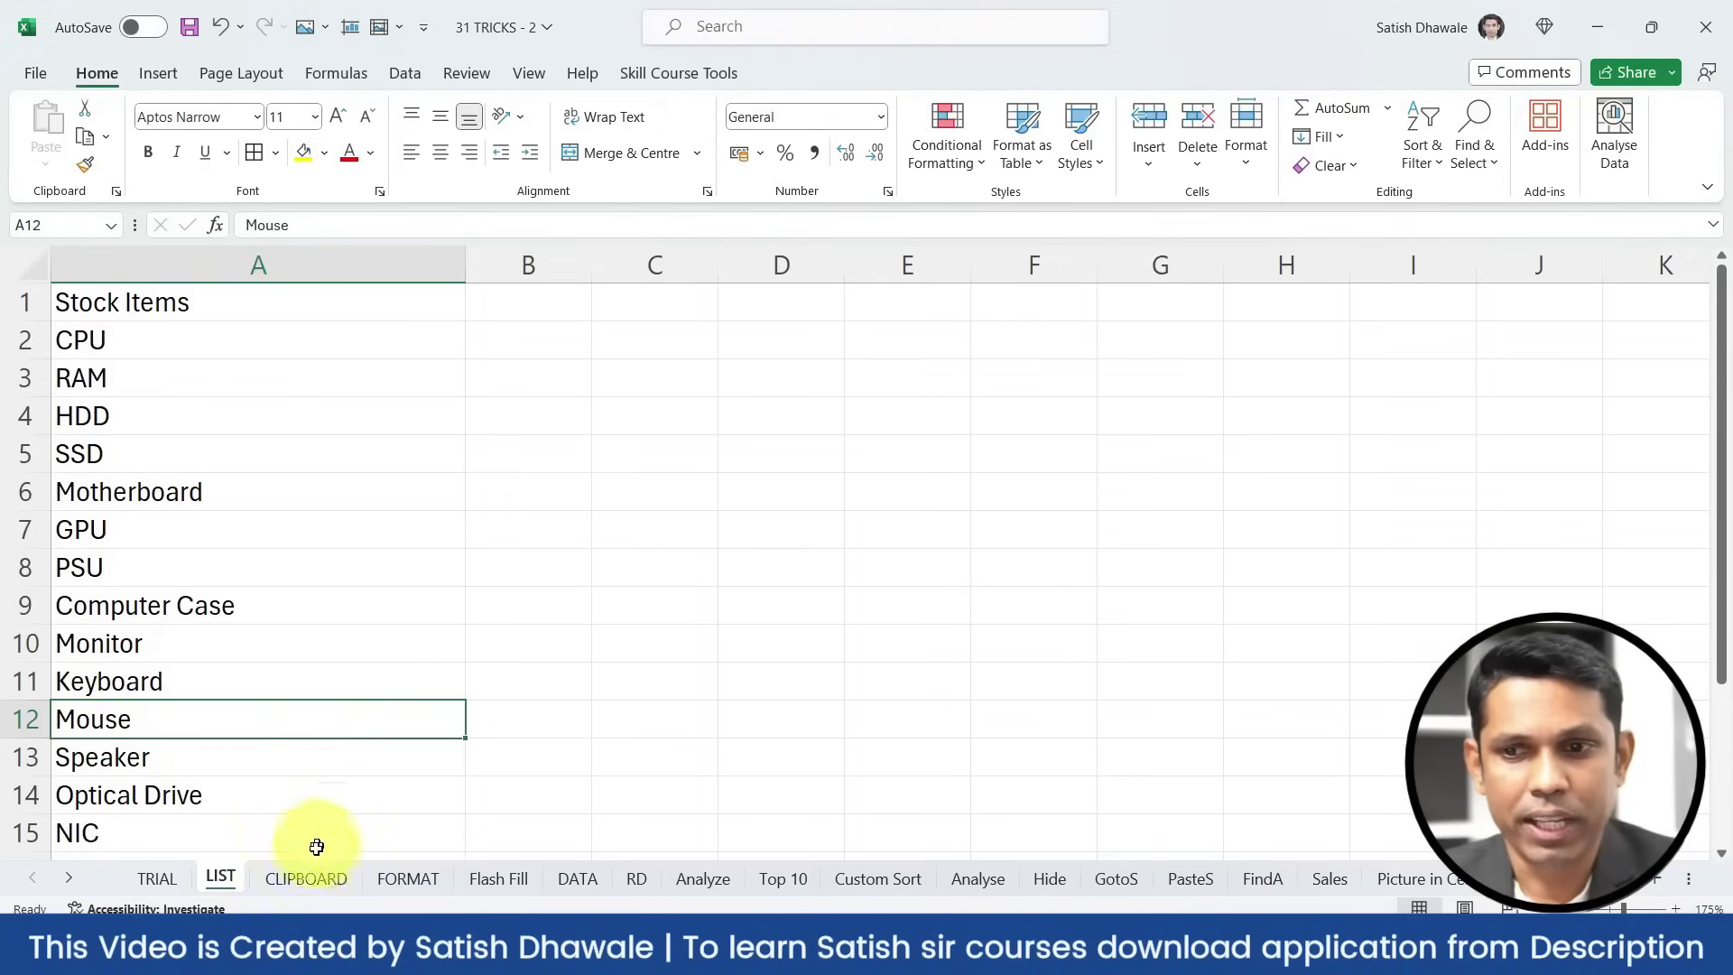
Copy the CPU cell A2 on the CLIPBOARD sheet and clear all items from the Office Clipboard
{"action": "left_click", "coordinate": [307, 880]}
{"action": "left_click", "coordinate": [157, 348]}
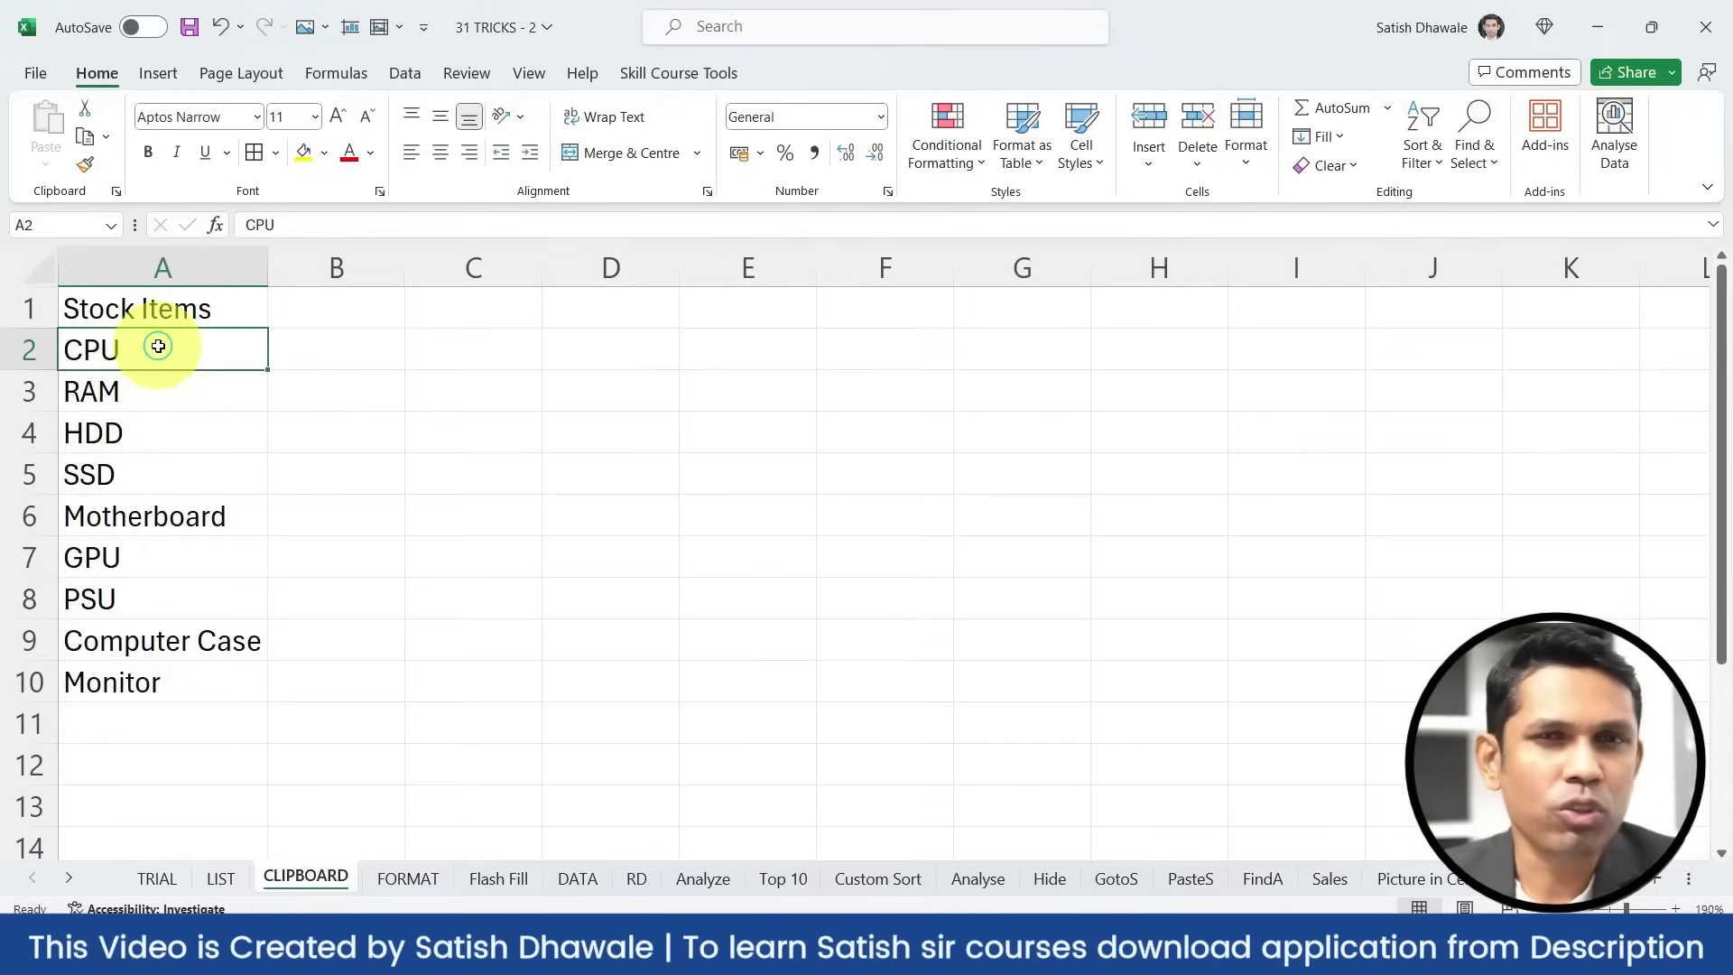
{"action": "key", "text": "ctrl+c"}
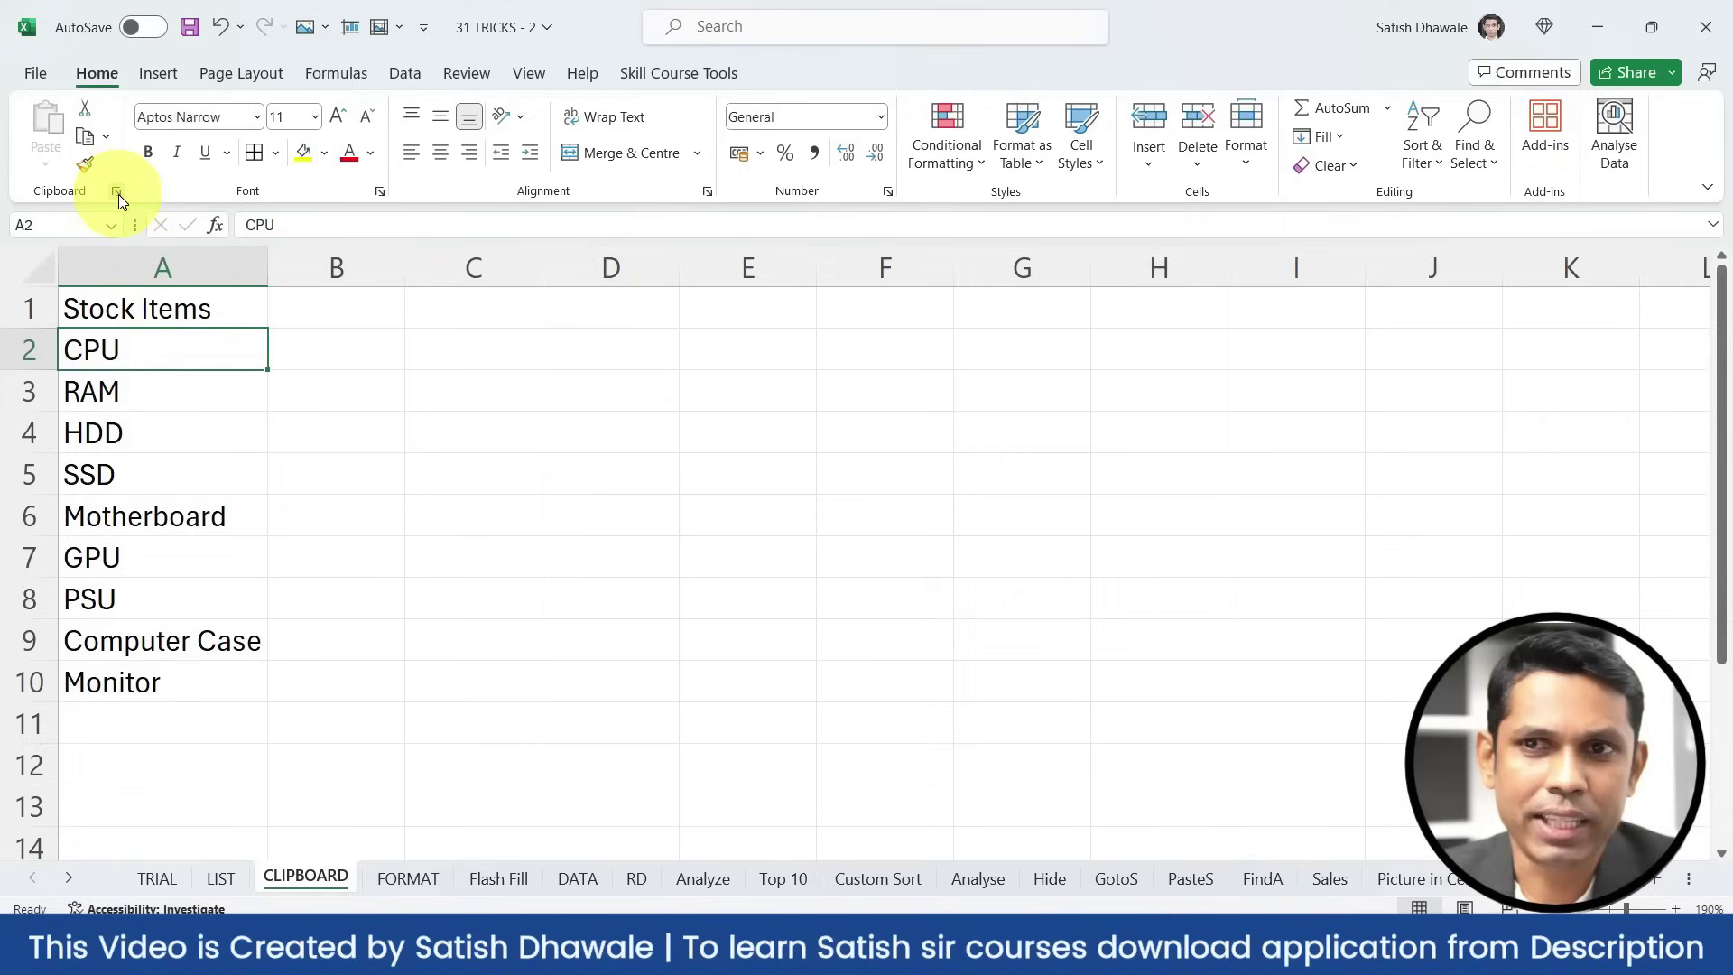
{"action": "left_click", "coordinate": [115, 193]}
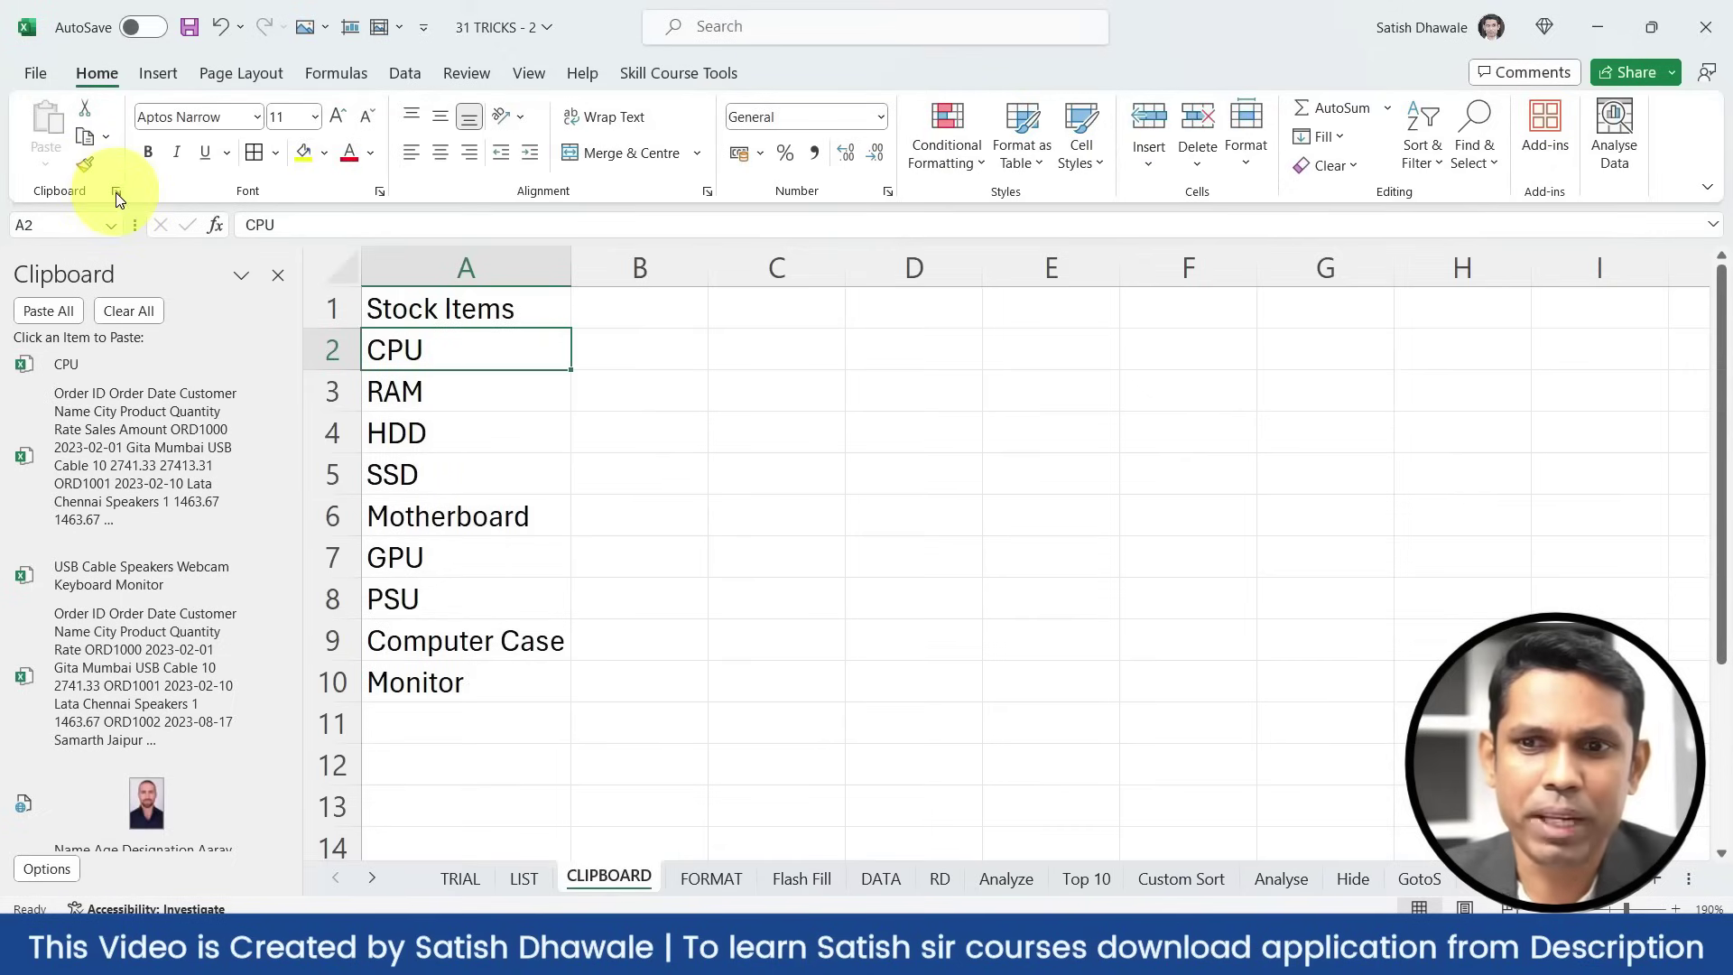
{"action": "left_click", "coordinate": [122, 312]}
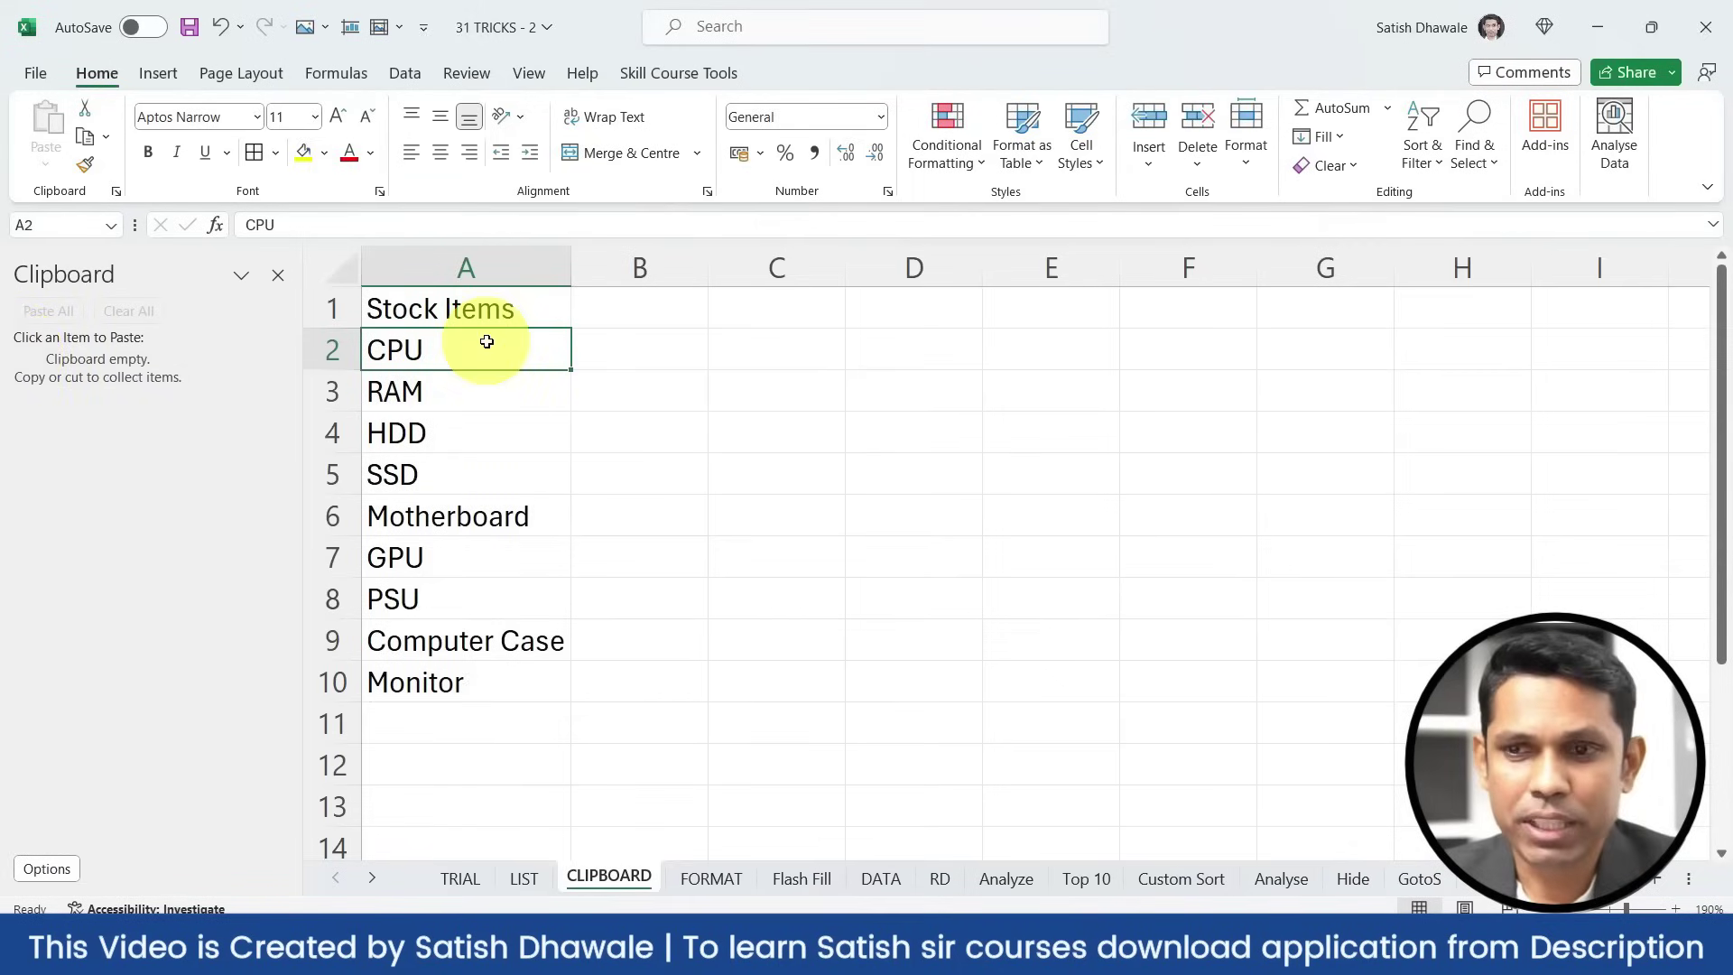
Collect the CPU, GPU and Monitor cells of the CLIPBOARD sheet one by one in the Office Clipboard
{"action": "key", "text": "ctrl+c"}
{"action": "left_click", "coordinate": [459, 555]}
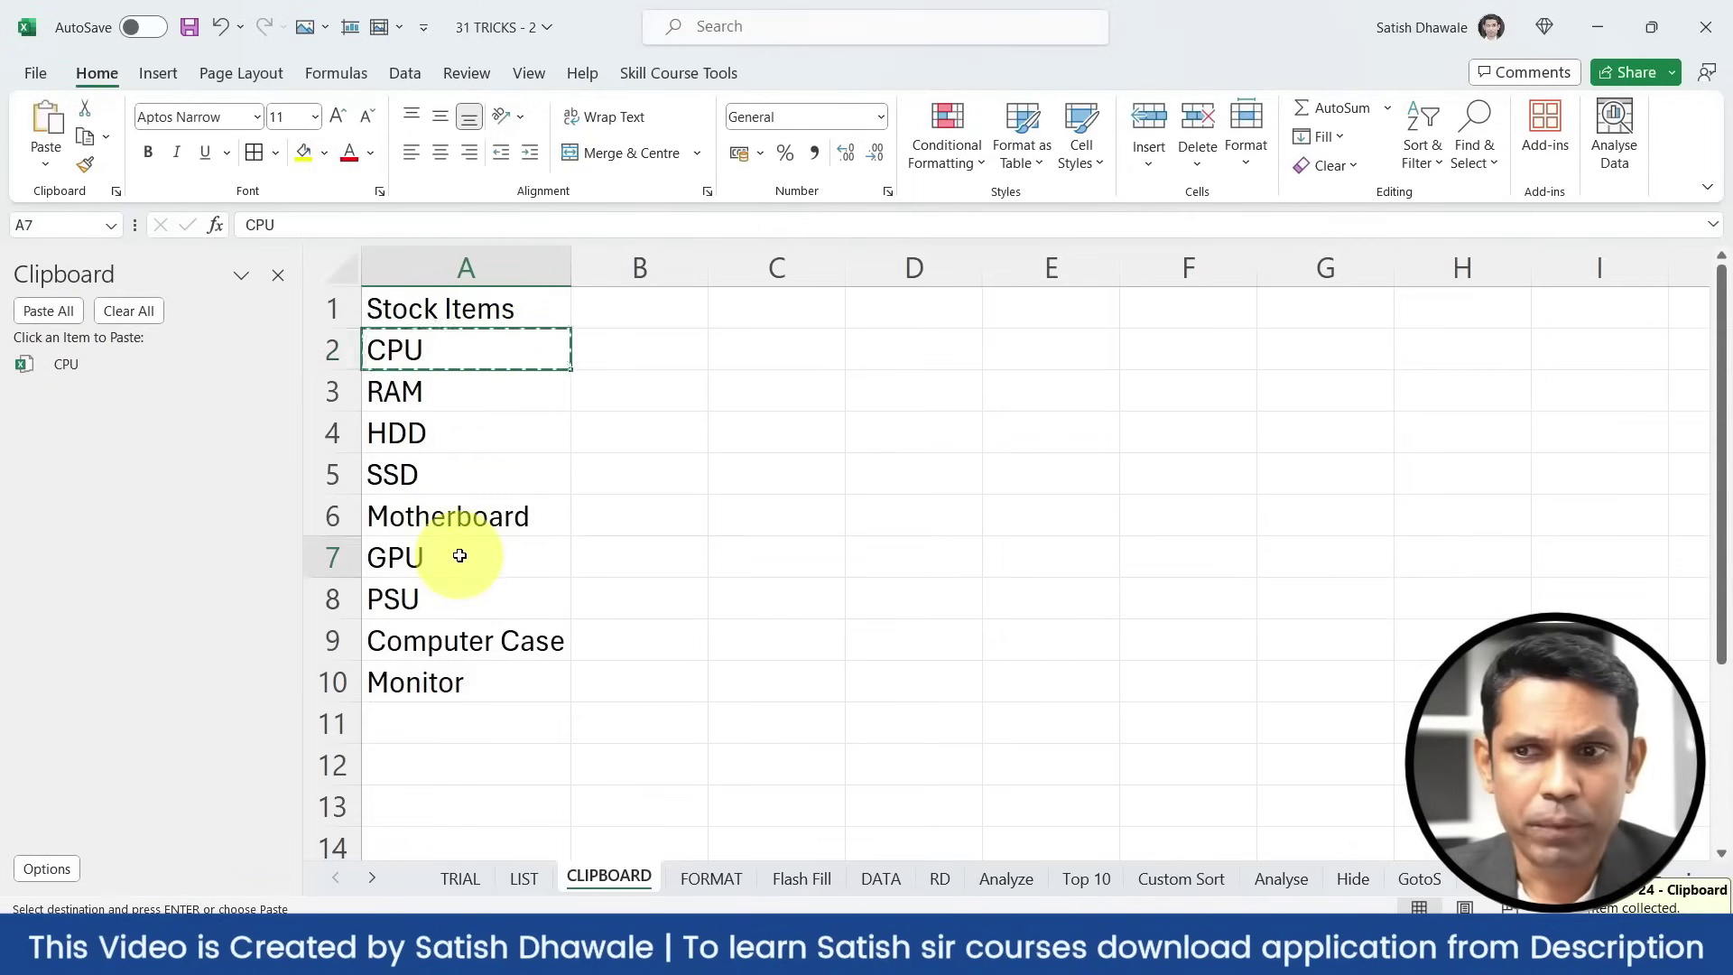
{"action": "key", "text": "ctrl+c"}
{"action": "left_click", "coordinate": [450, 681]}
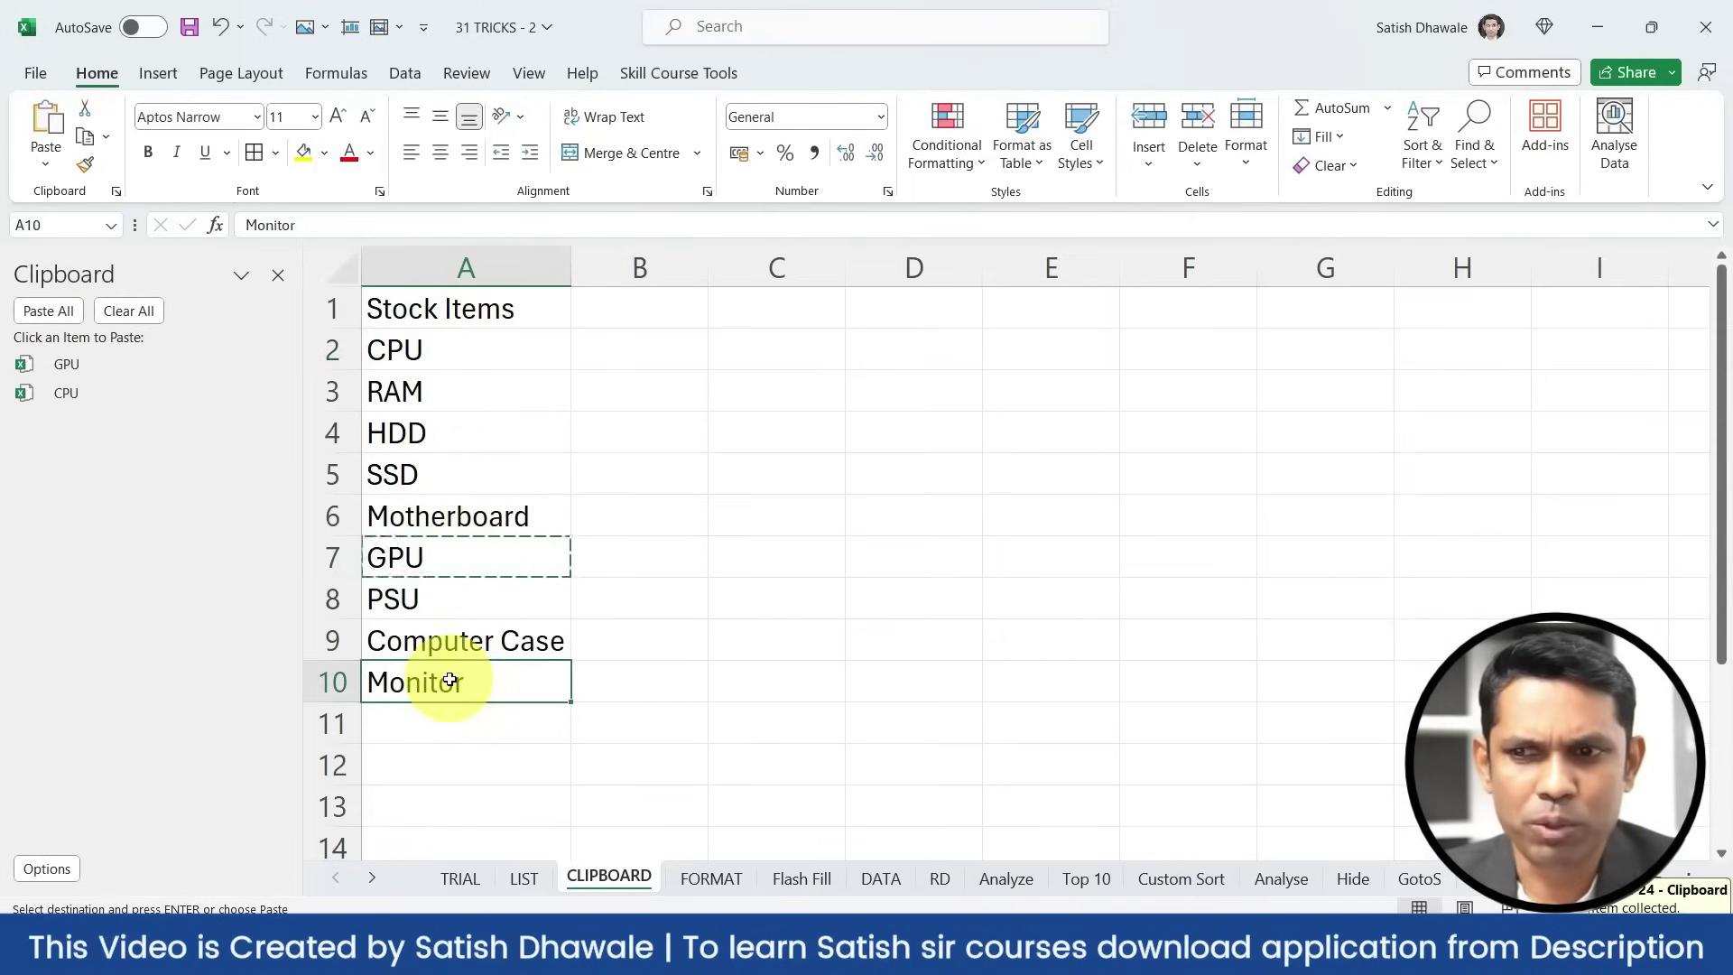
{"action": "key", "text": "ctrl+c"}
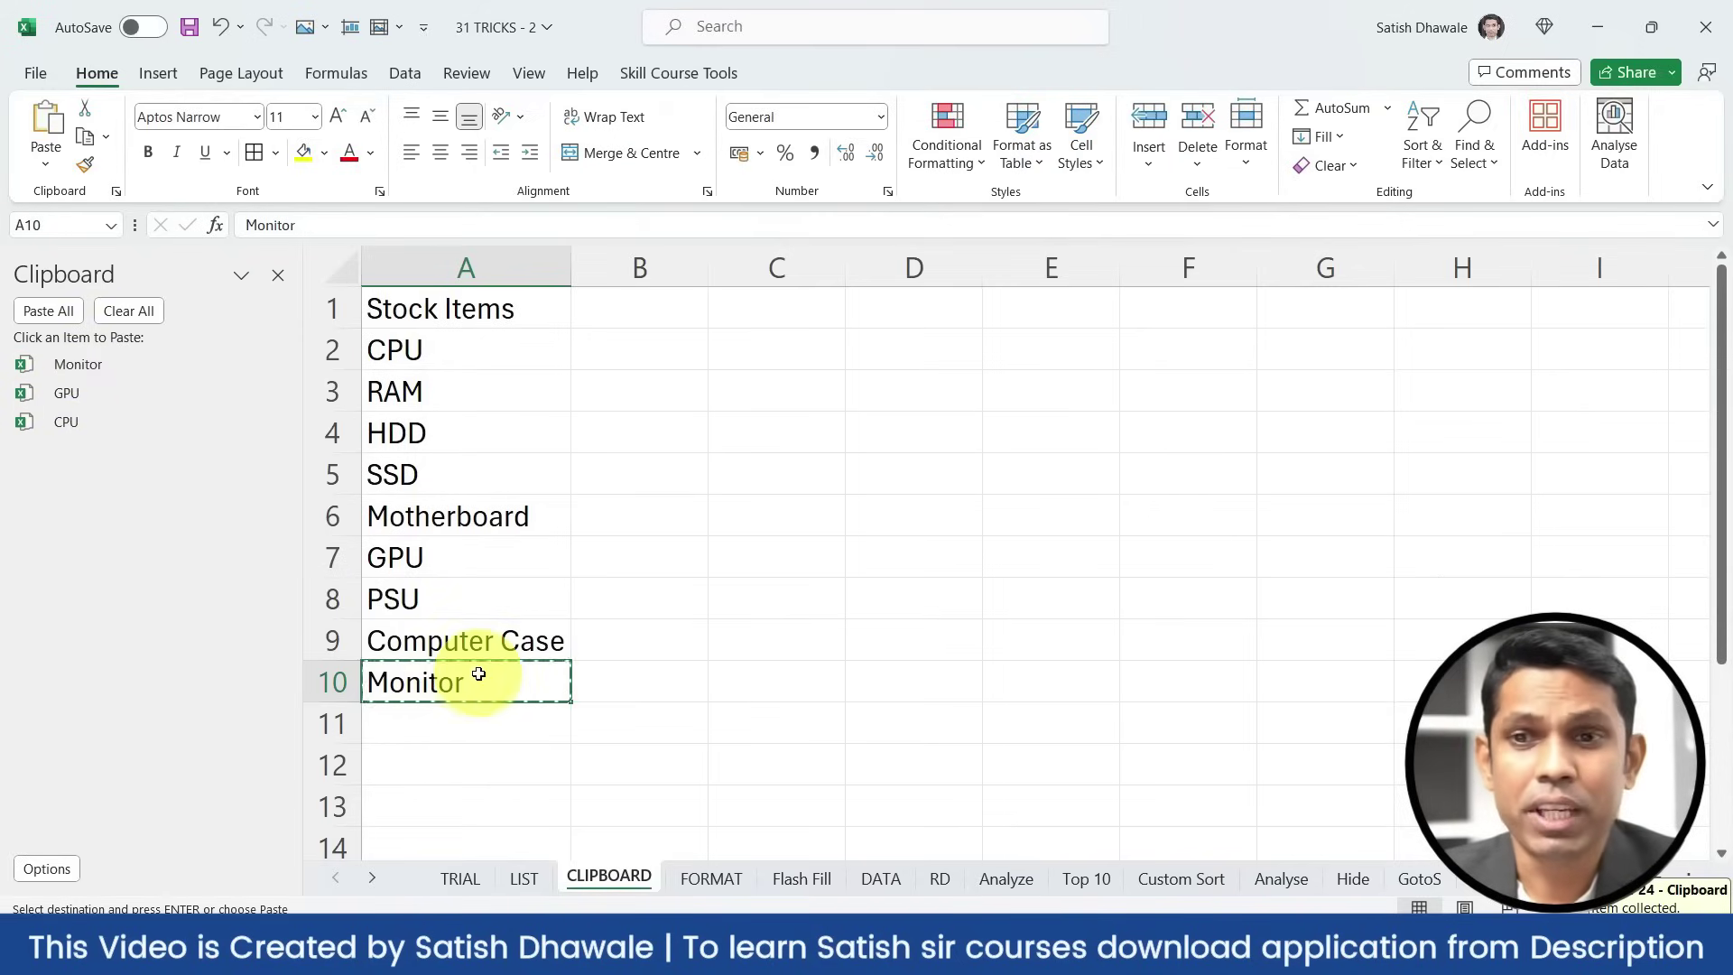
Add the NIC, Speaker and Keyboard cells from the LIST sheet to the Office Clipboard one by one
{"action": "left_click", "coordinate": [521, 878]}
{"action": "left_click", "coordinate": [420, 846]}
{"action": "key", "text": "ctrl+c"}
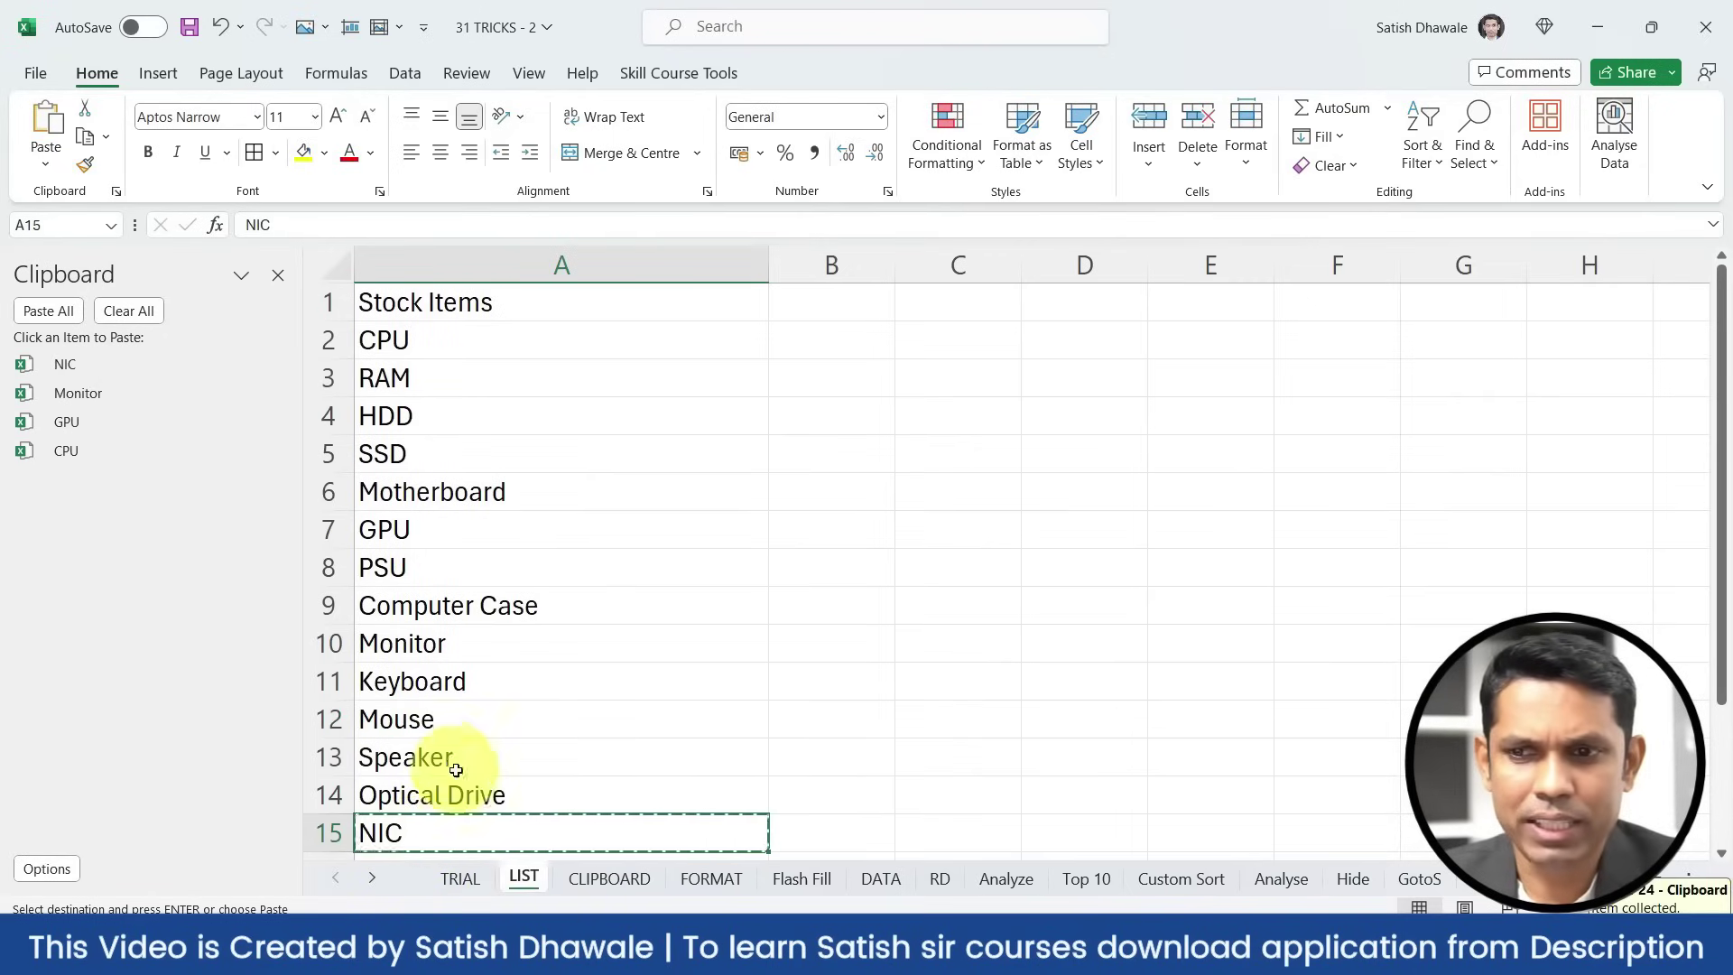
{"action": "left_click", "coordinate": [456, 770]}
{"action": "key", "text": "ctrl+c"}
{"action": "left_click", "coordinate": [460, 697]}
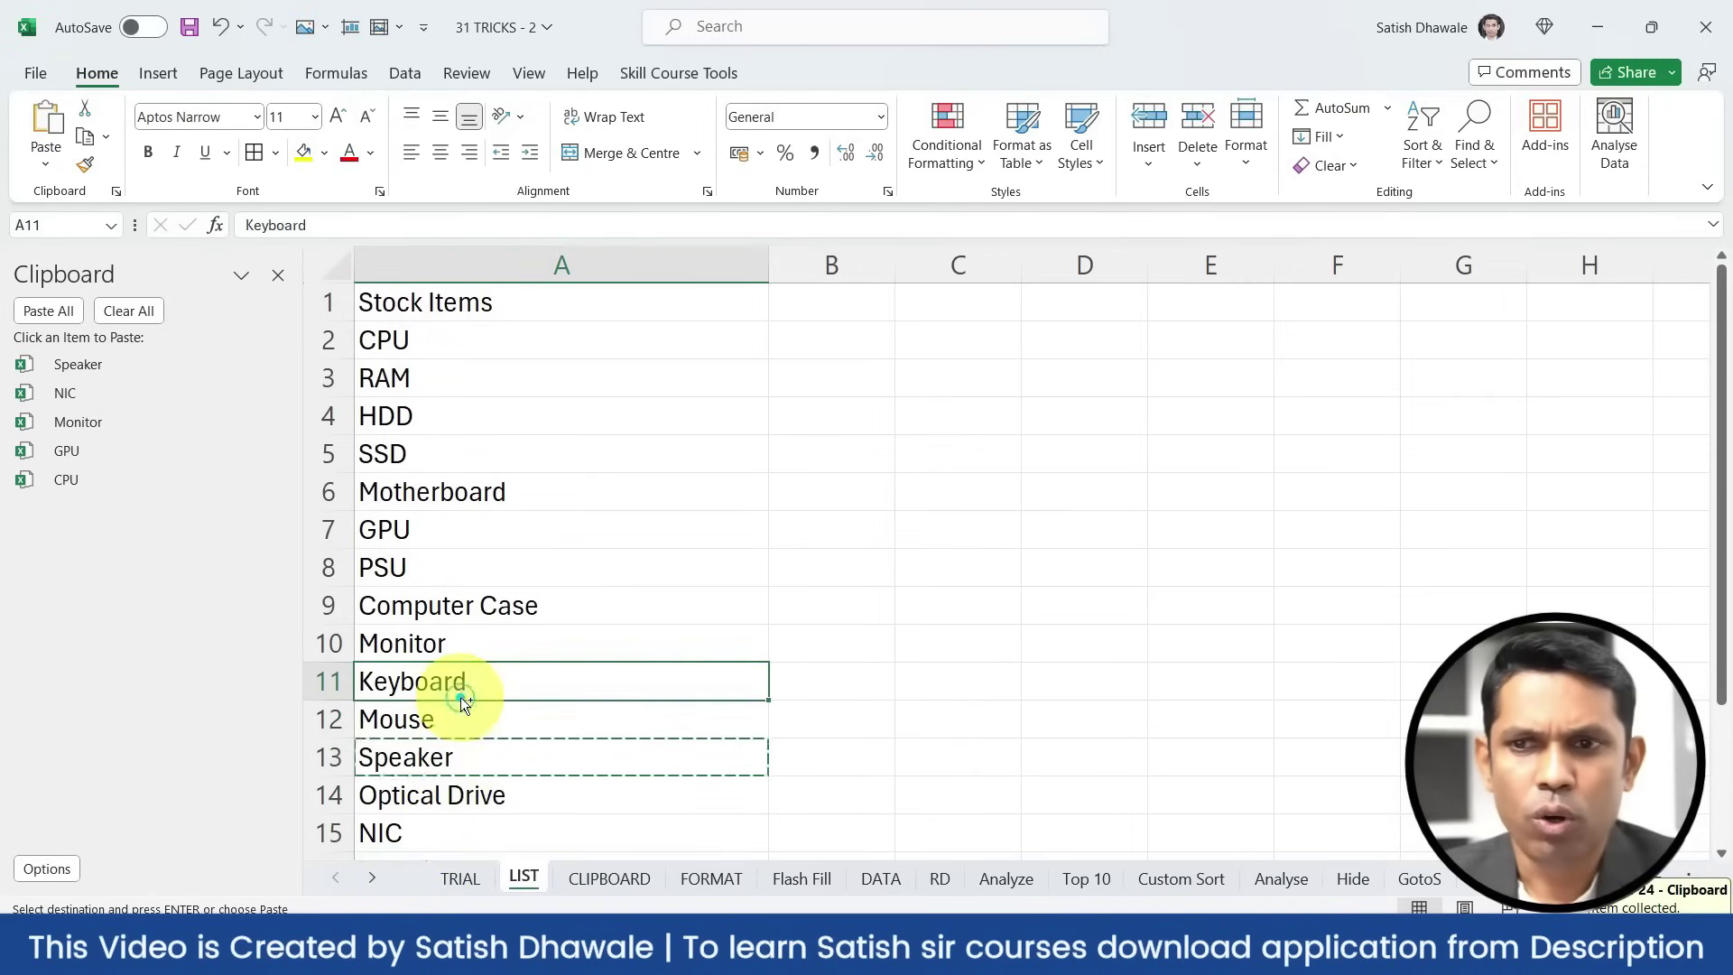
{"action": "key", "text": "ctrl+c"}
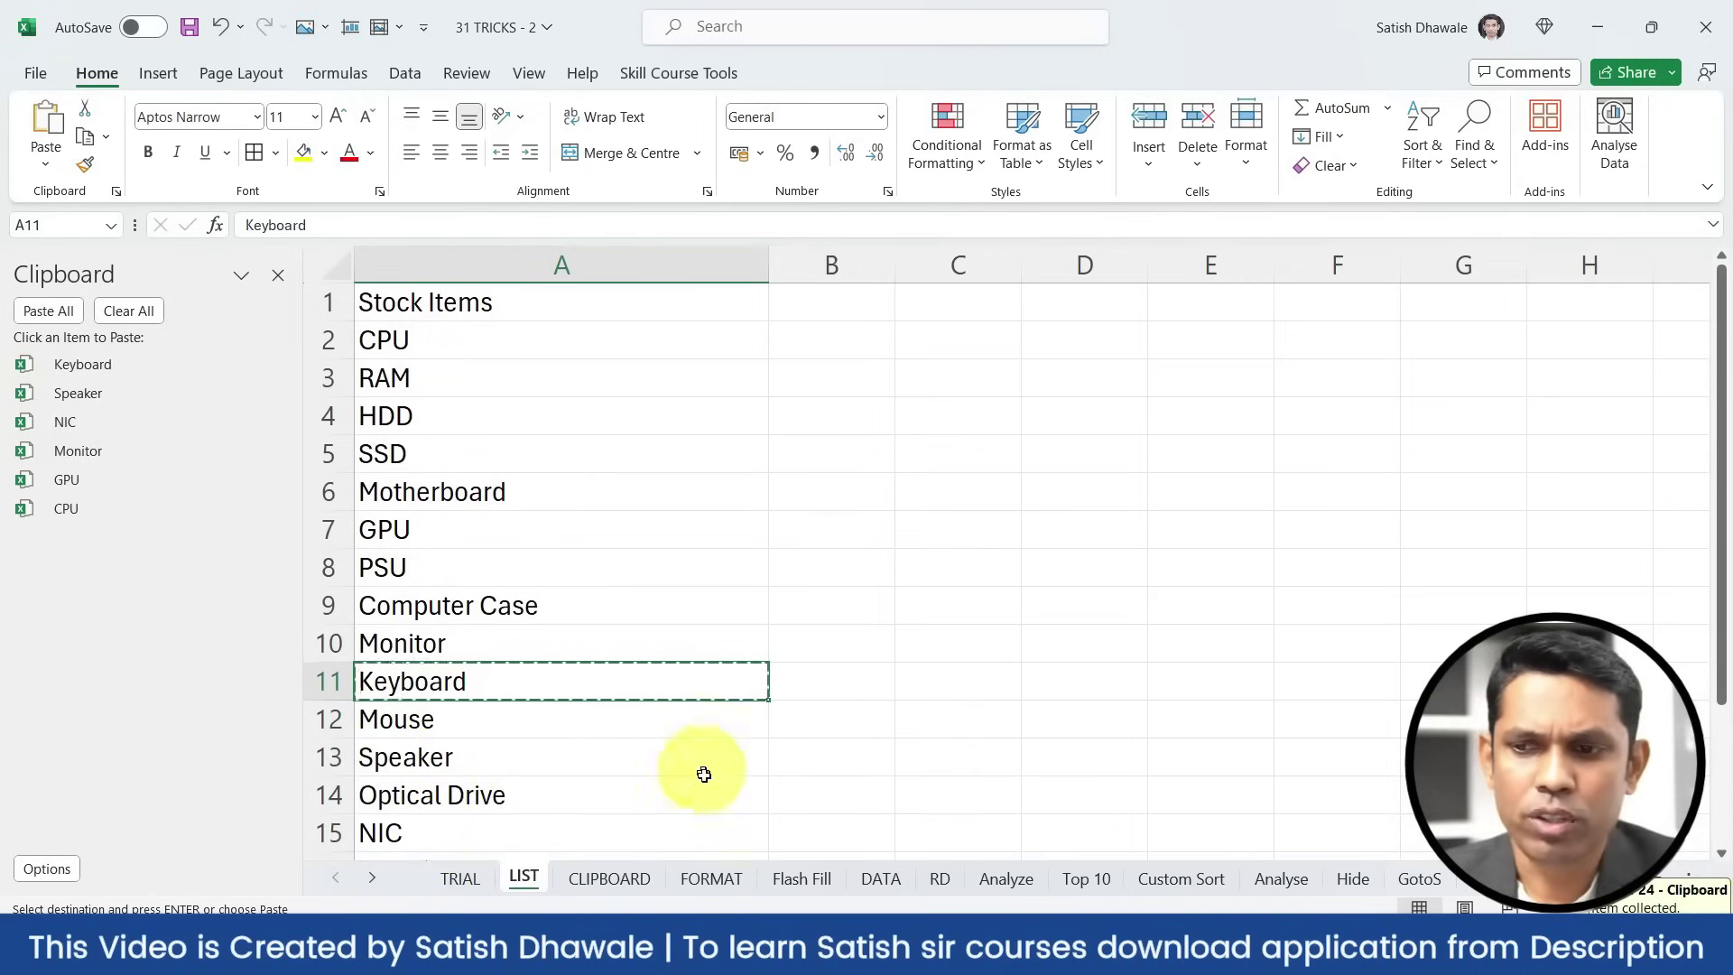
Paste all collected Office Clipboard items on the CLIPBOARD sheet, starting at cell D2
{"action": "left_click", "coordinate": [632, 879]}
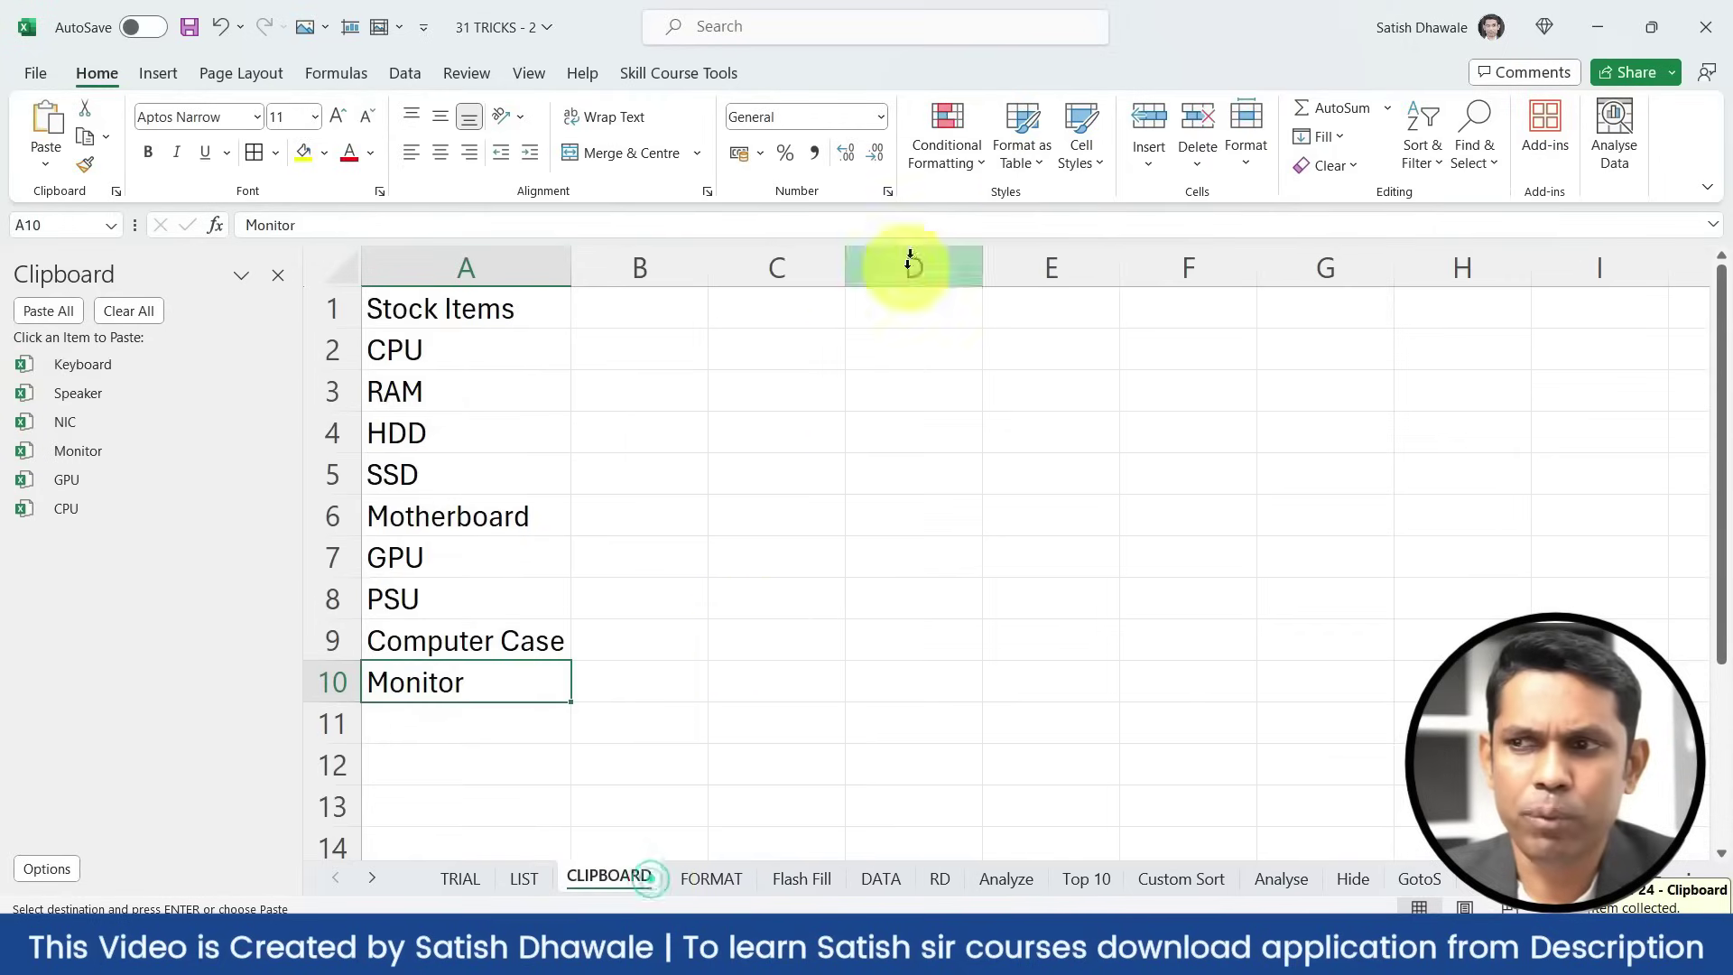
{"action": "left_click", "coordinate": [958, 359]}
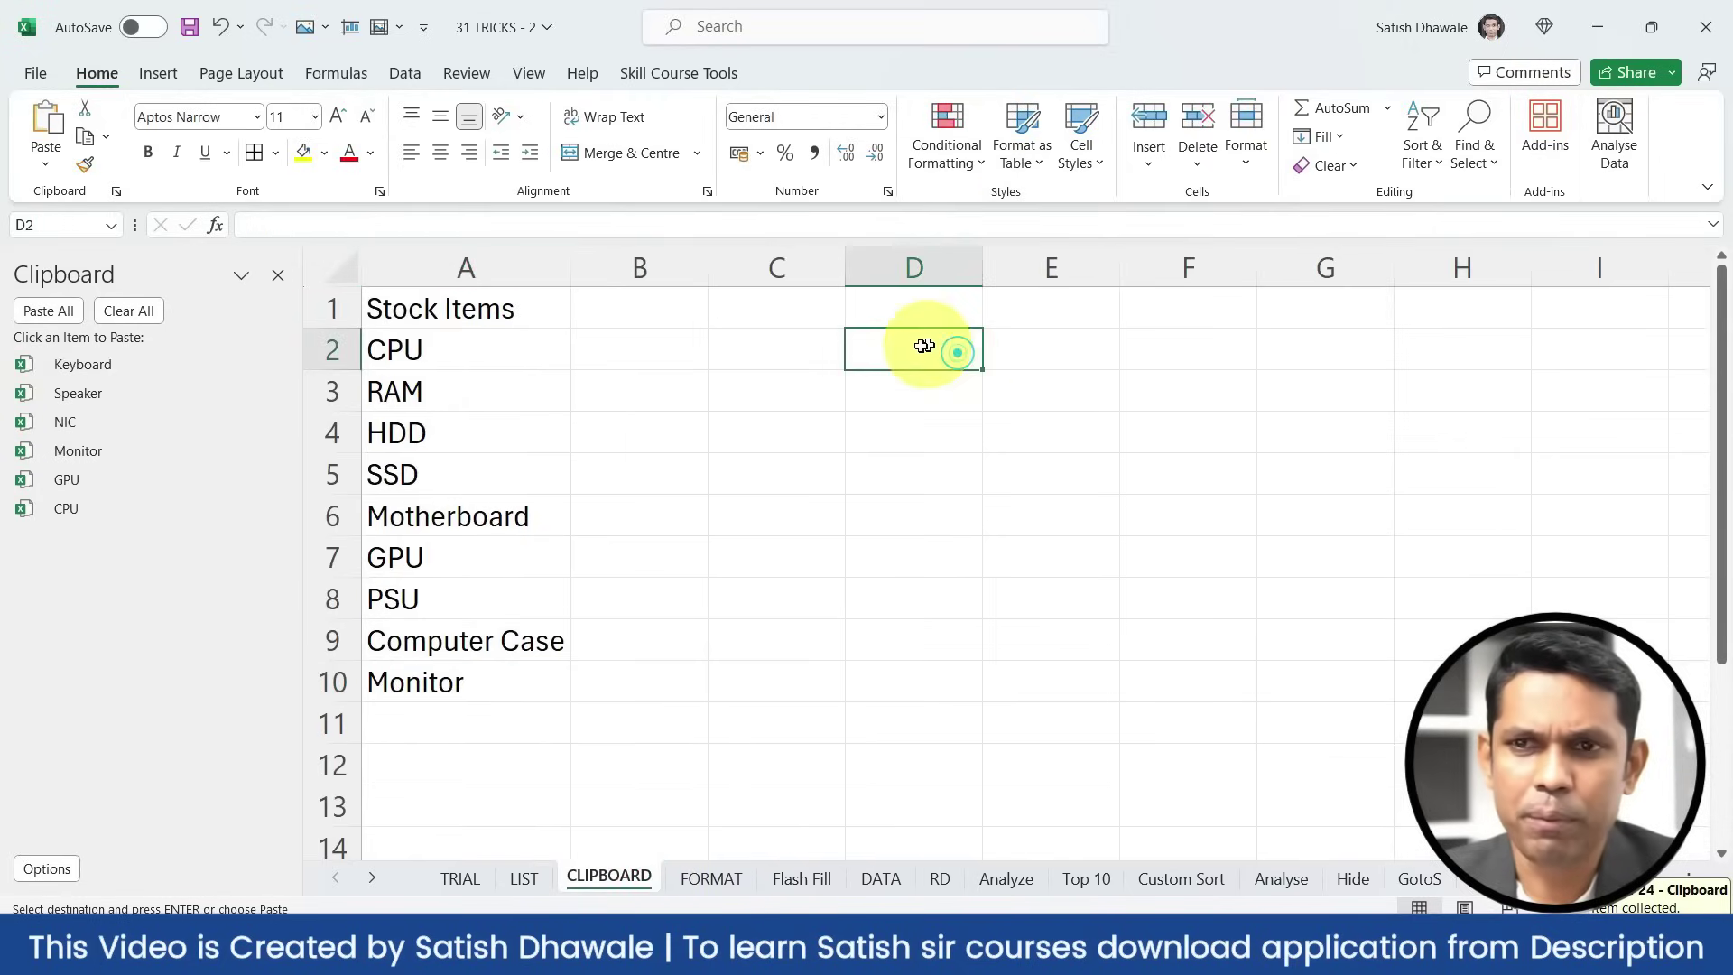
{"action": "left_click", "coordinate": [69, 312]}
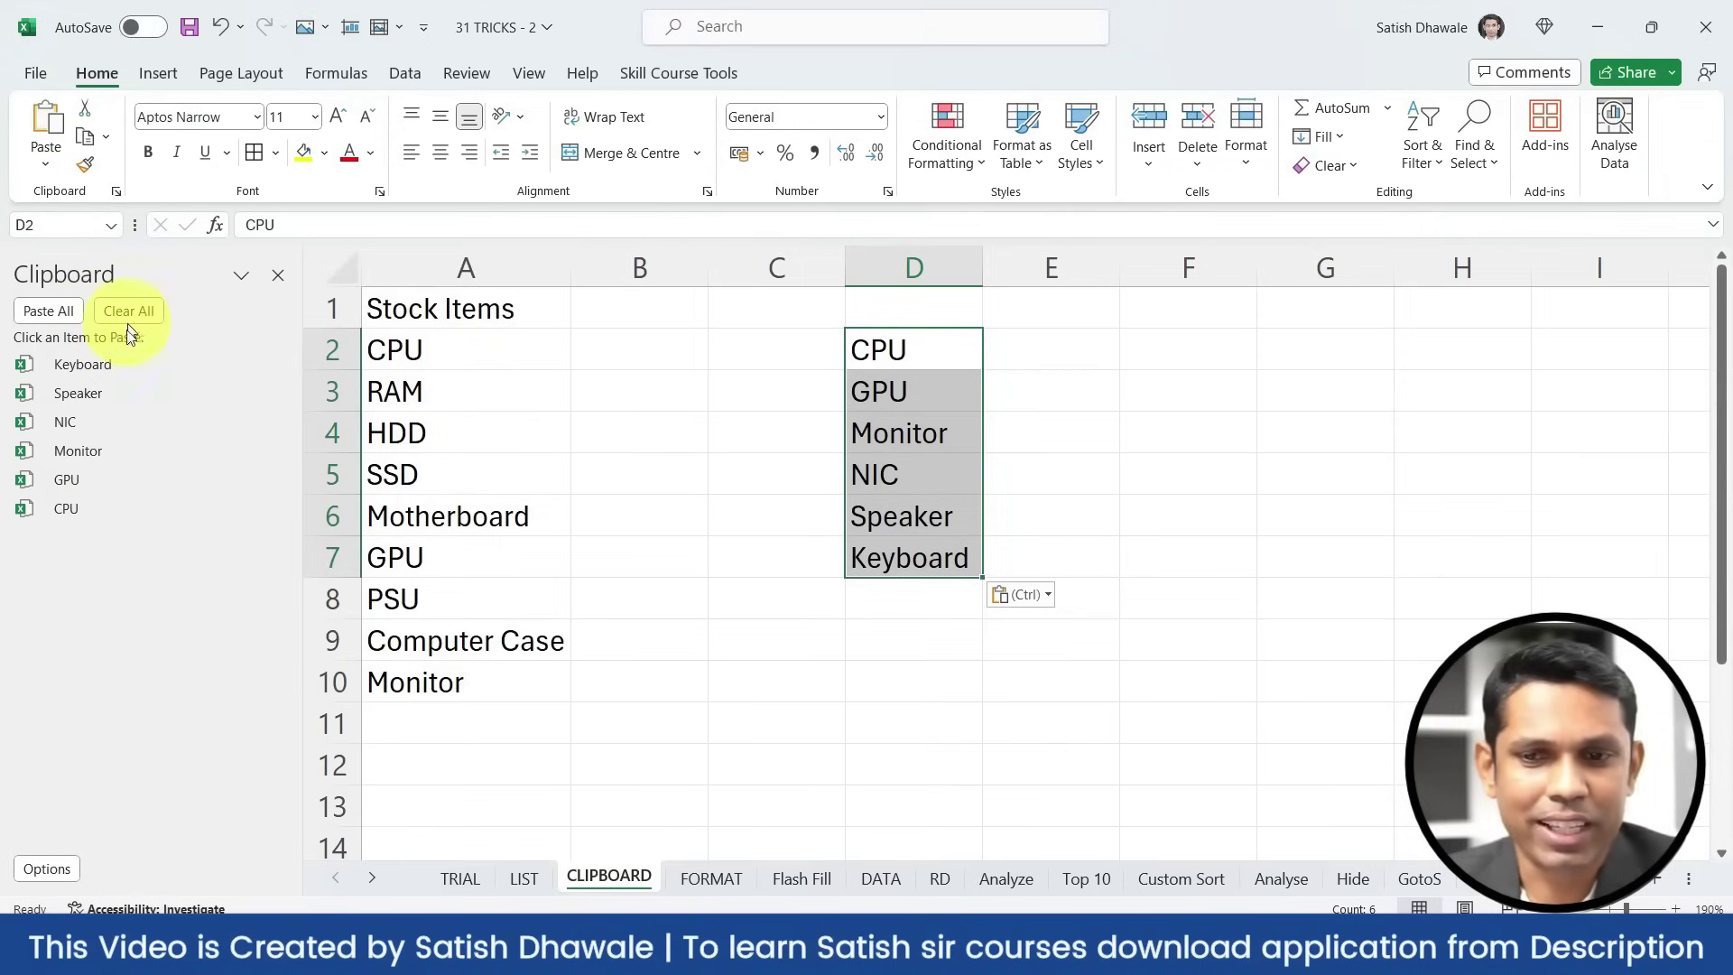
Review the Office Clipboard display options and copy cells A6:A8 to check the copy status near the taskbar
{"action": "left_click", "coordinate": [45, 868]}
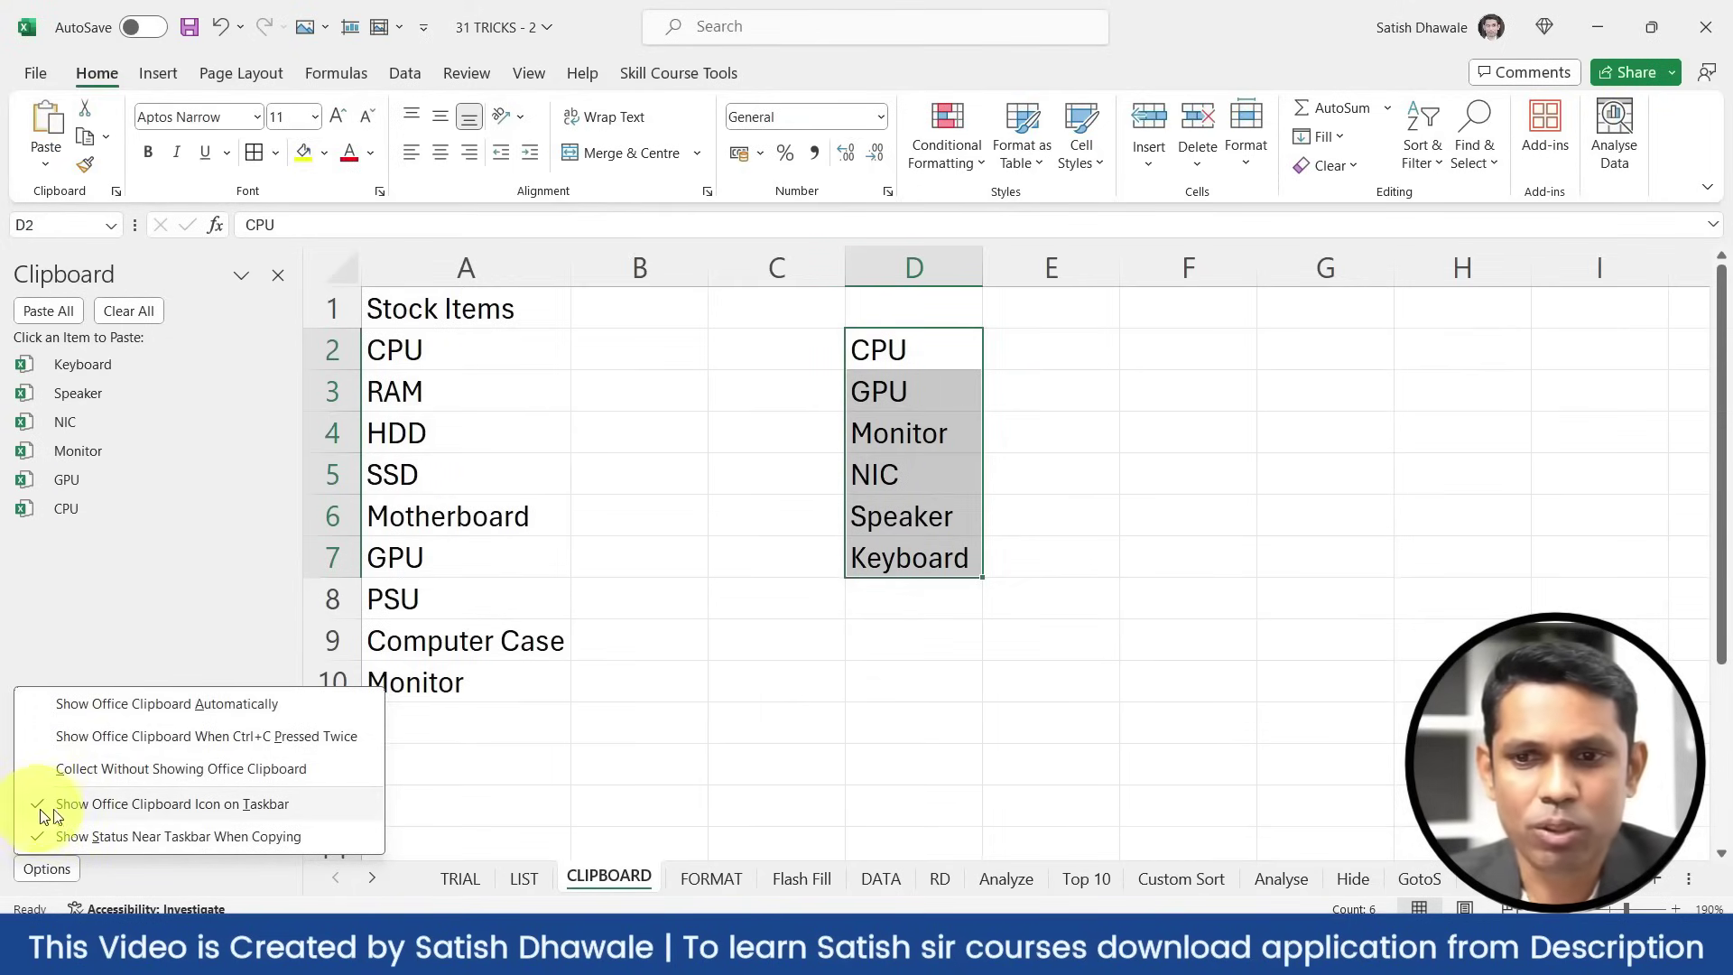
{"action": "left_click", "coordinate": [777, 639]}
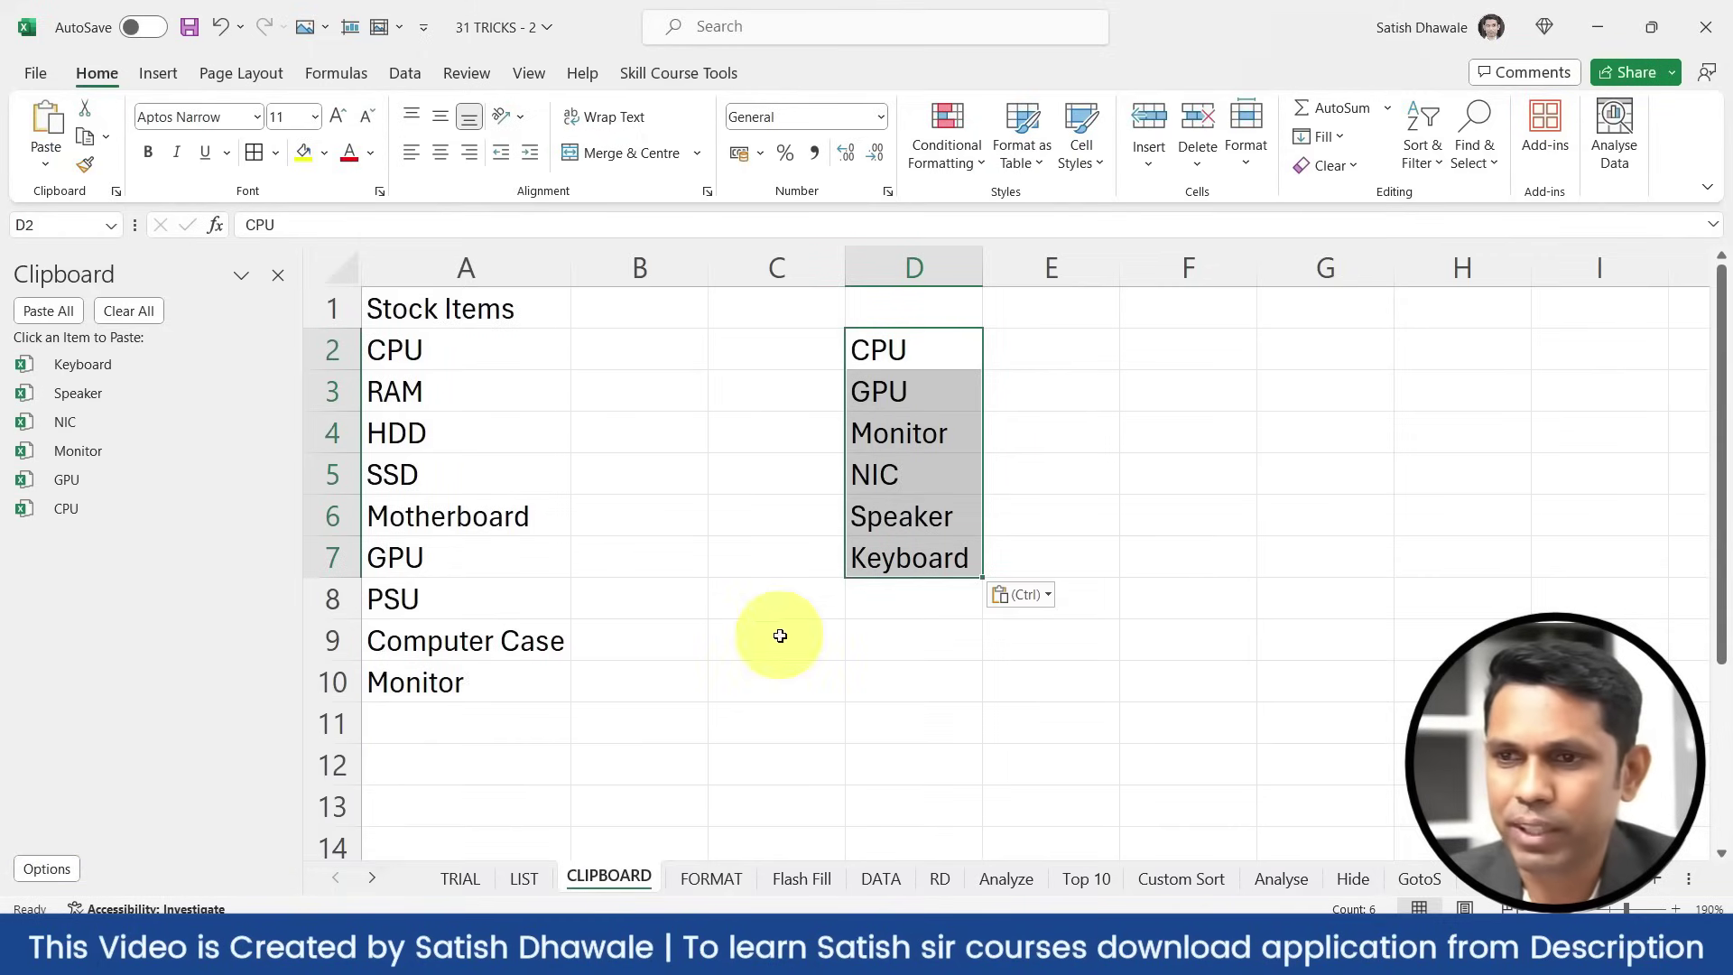
{"action": "left_click_drag", "start_coordinate": [464, 508], "coordinate": [457, 588]}
{"action": "key", "text": "ctrl+c"}
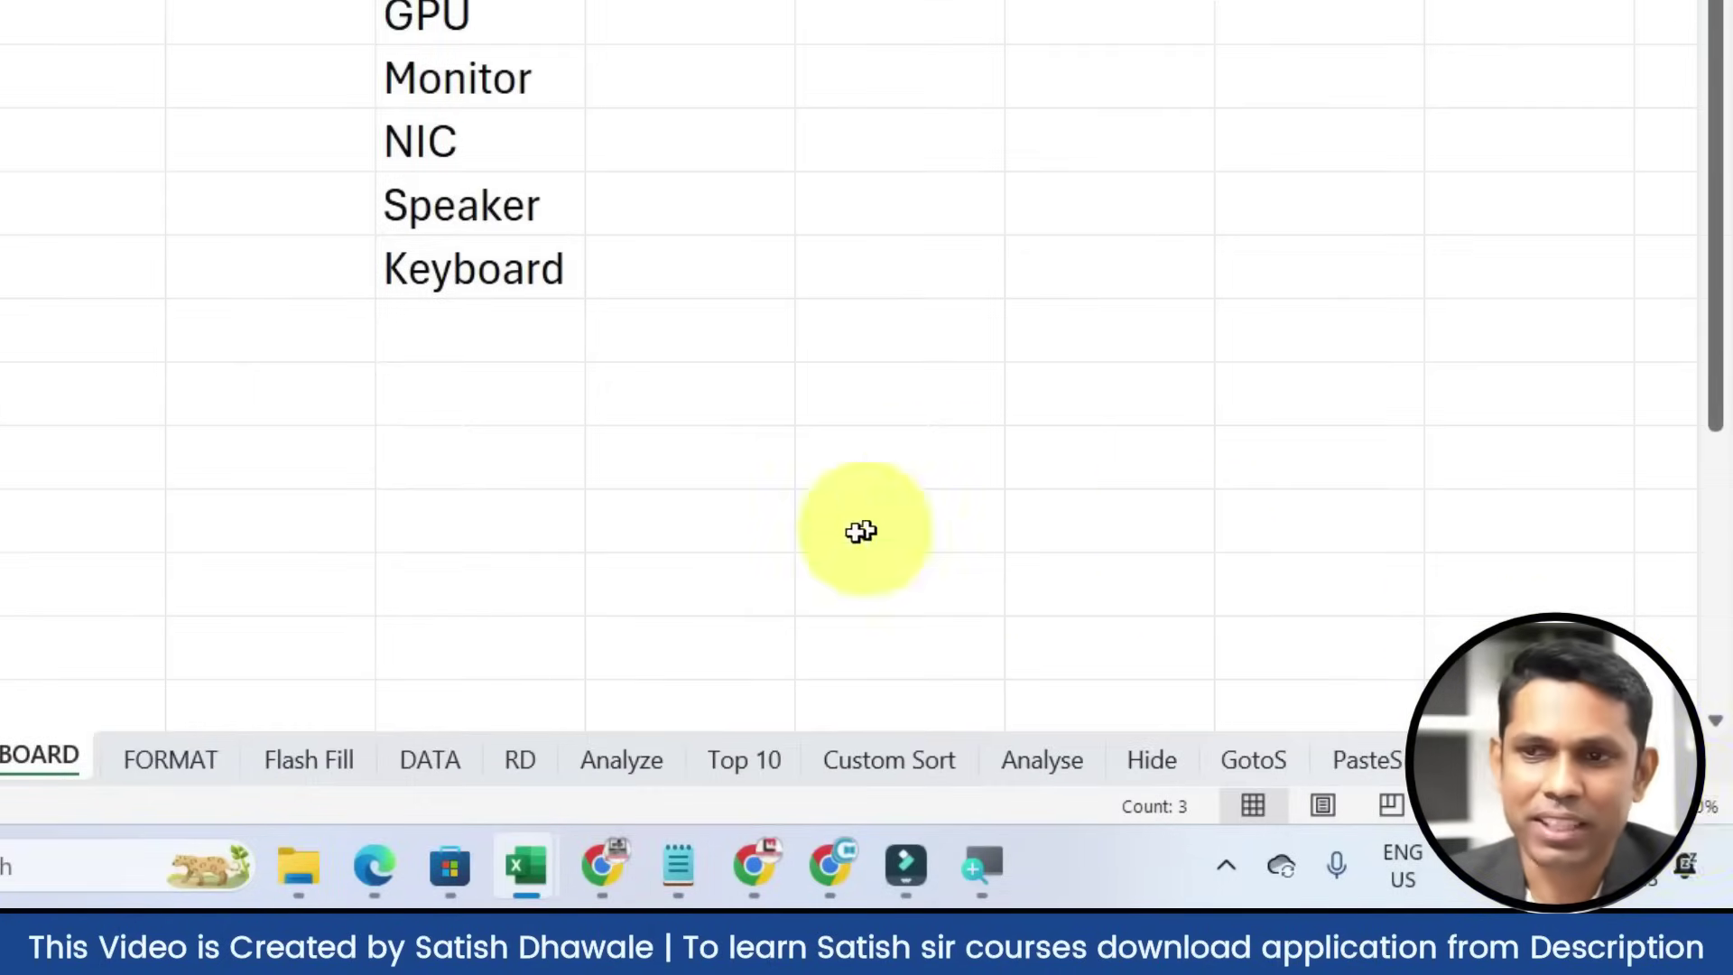
{"action": "left_click", "coordinate": [207, 412]}
{"action": "key", "text": "Escape"}
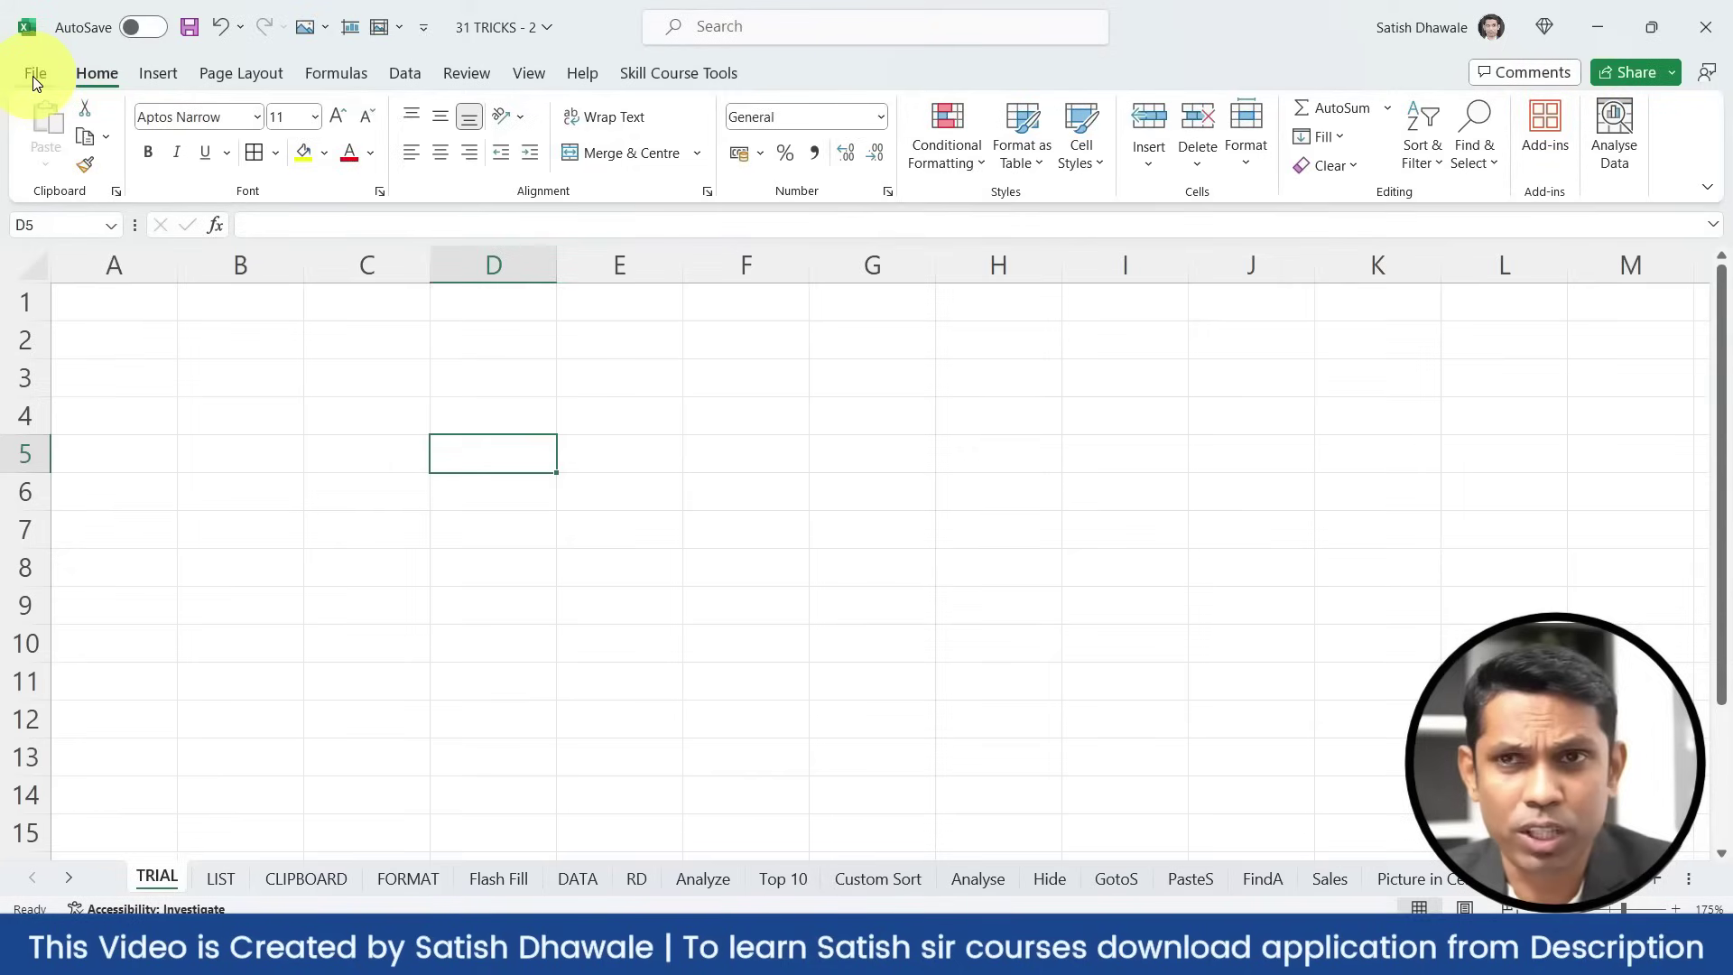
View the list of pinned workbooks on the start page and return to the recent files
{"action": "left_click", "coordinate": [33, 76]}
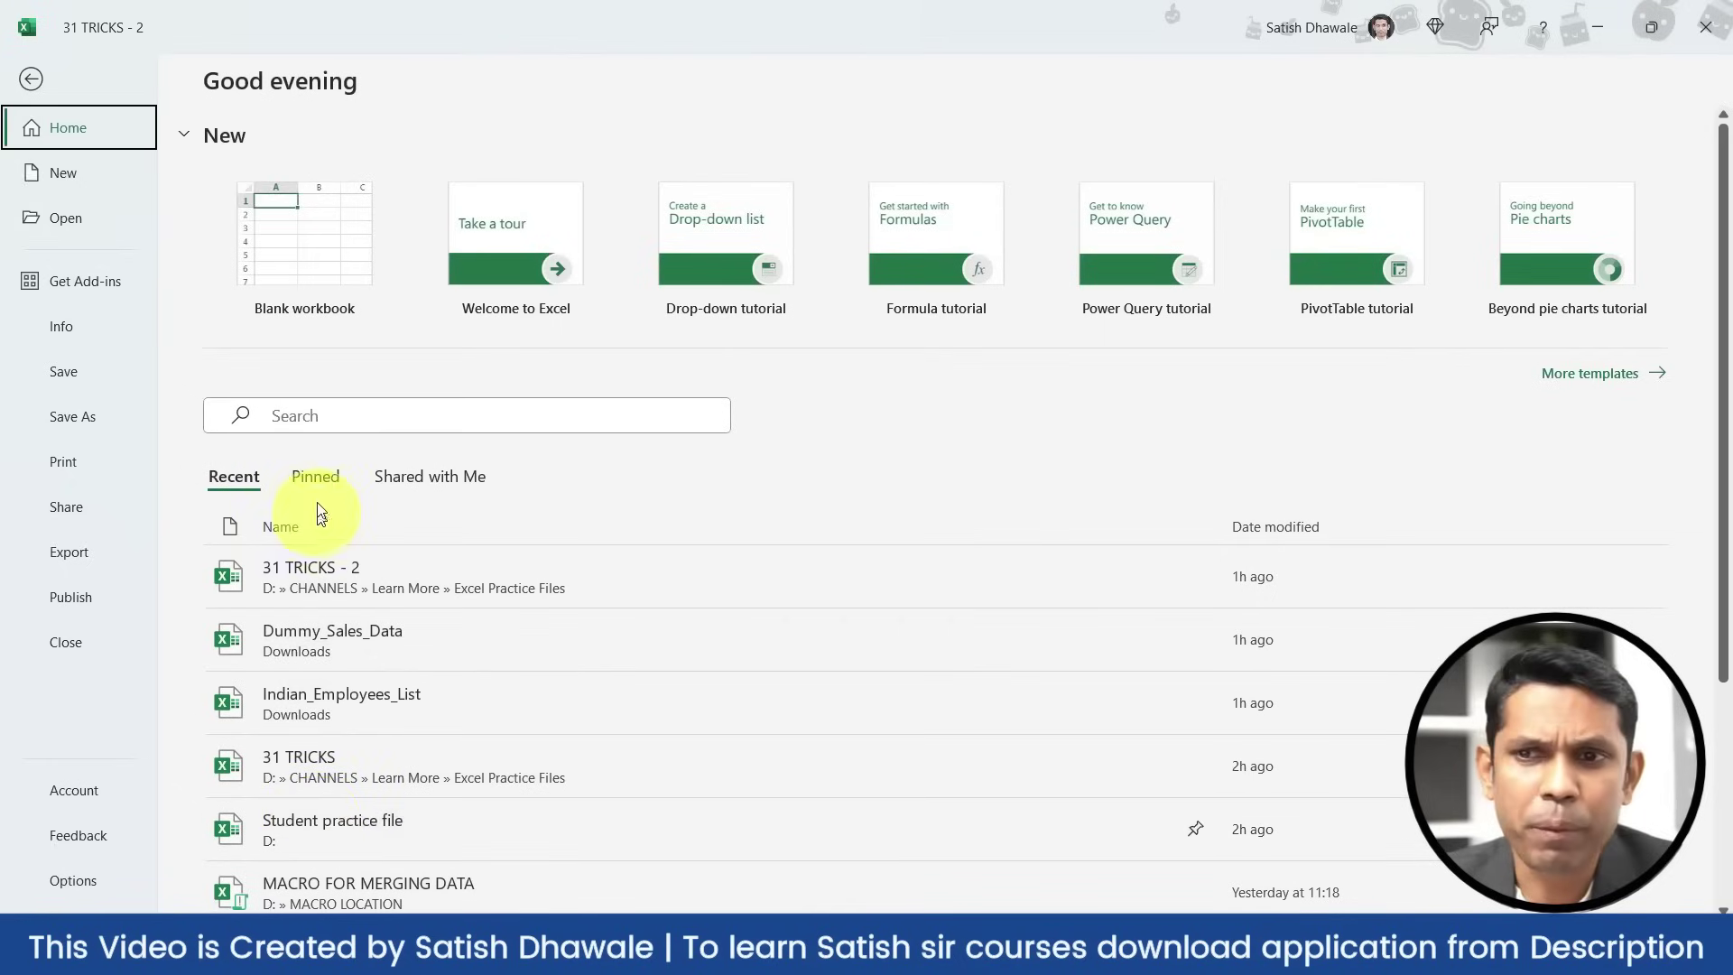
{"action": "left_click", "coordinate": [314, 478]}
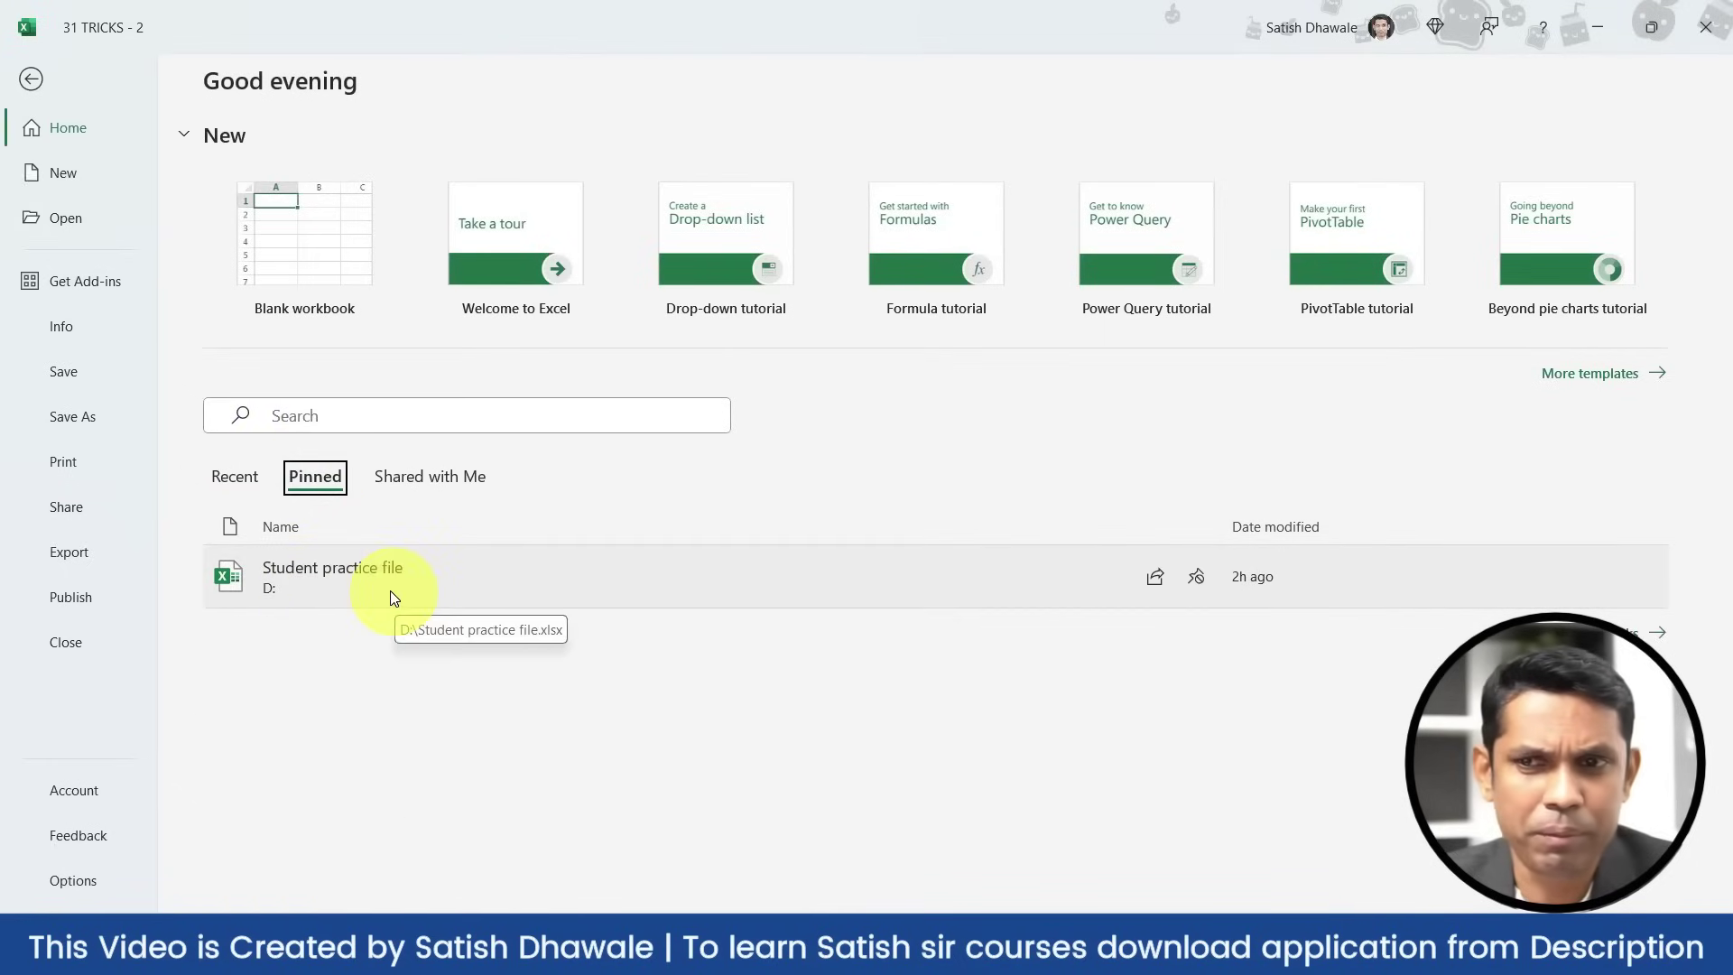
{"action": "left_click", "coordinate": [234, 478]}
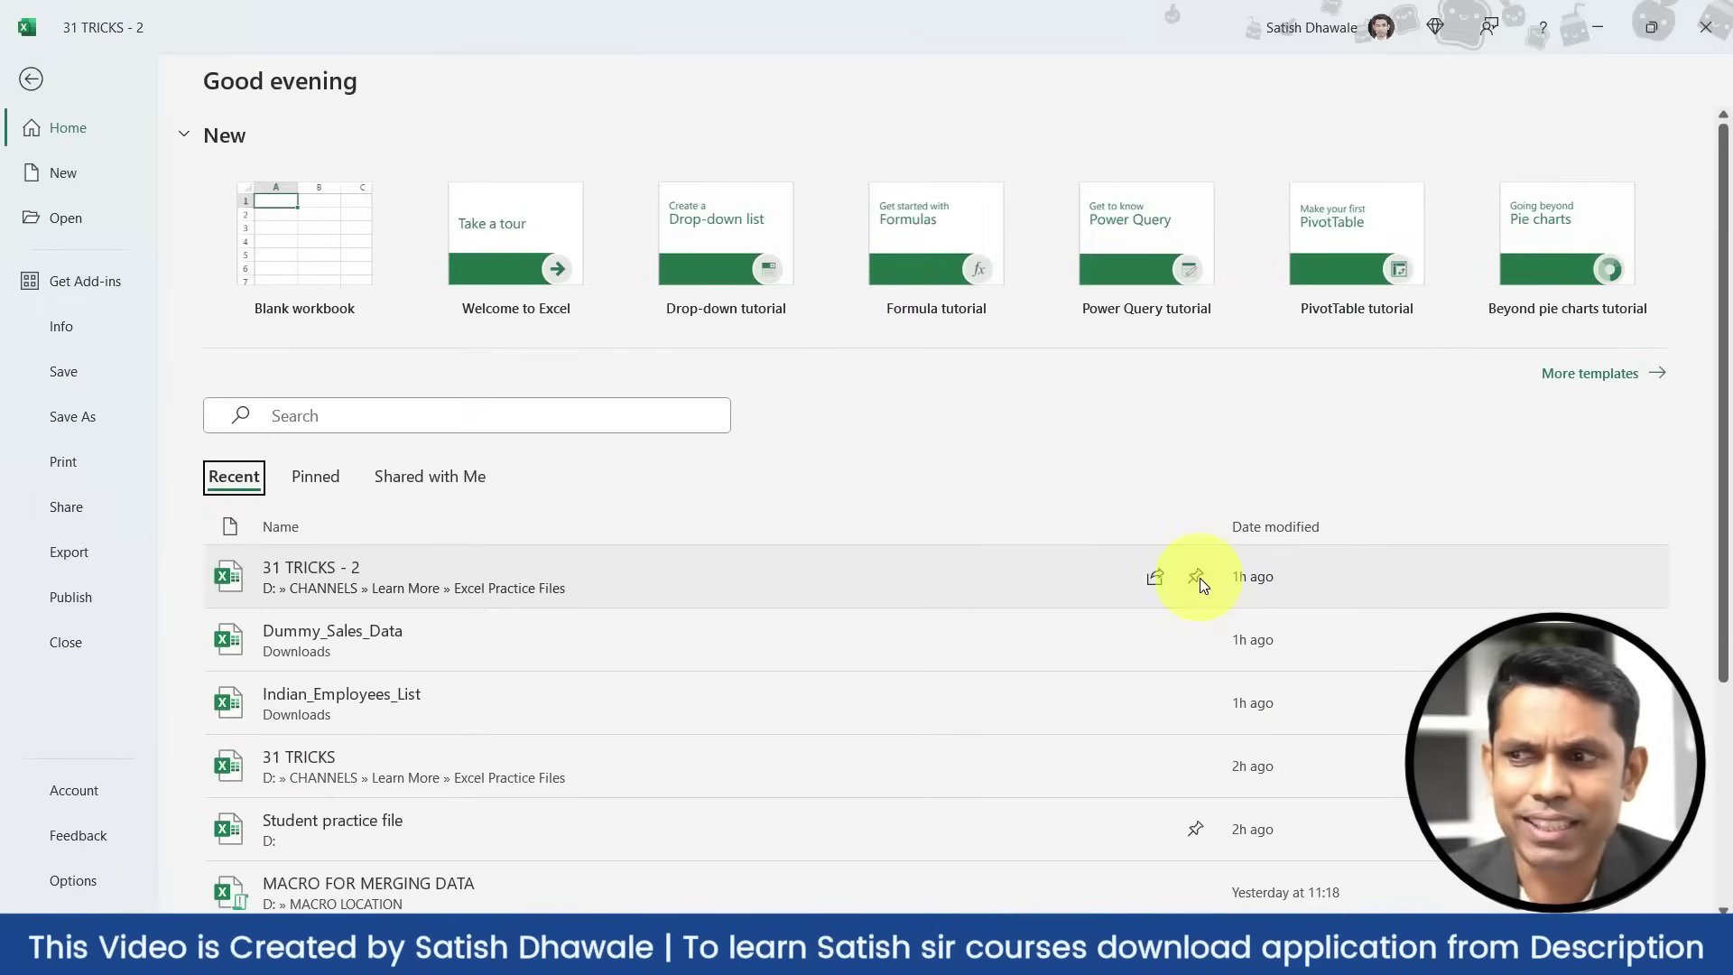
Pin the 31 TRICKS - 2 workbook from the recent files and check it in the pinned list
{"action": "left_click", "coordinate": [1196, 578]}
{"action": "scroll", "coordinate": [1200, 577], "scroll_direction": "down", "scroll_amount": 3}
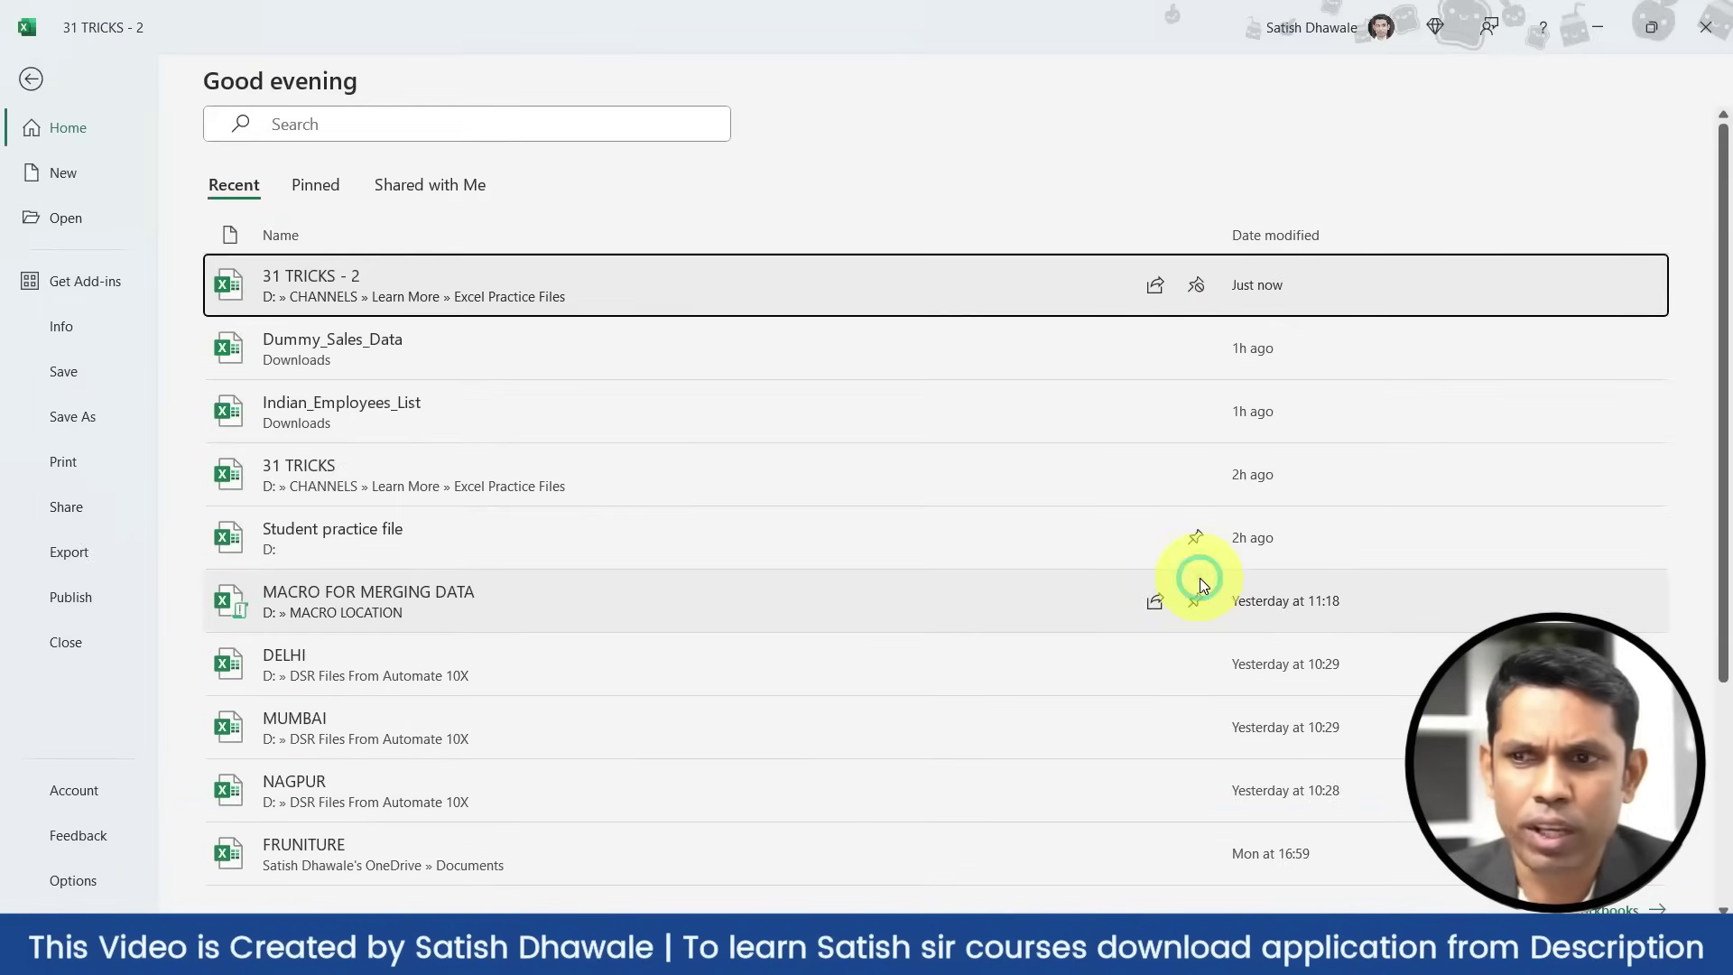
{"action": "left_click", "coordinate": [316, 185]}
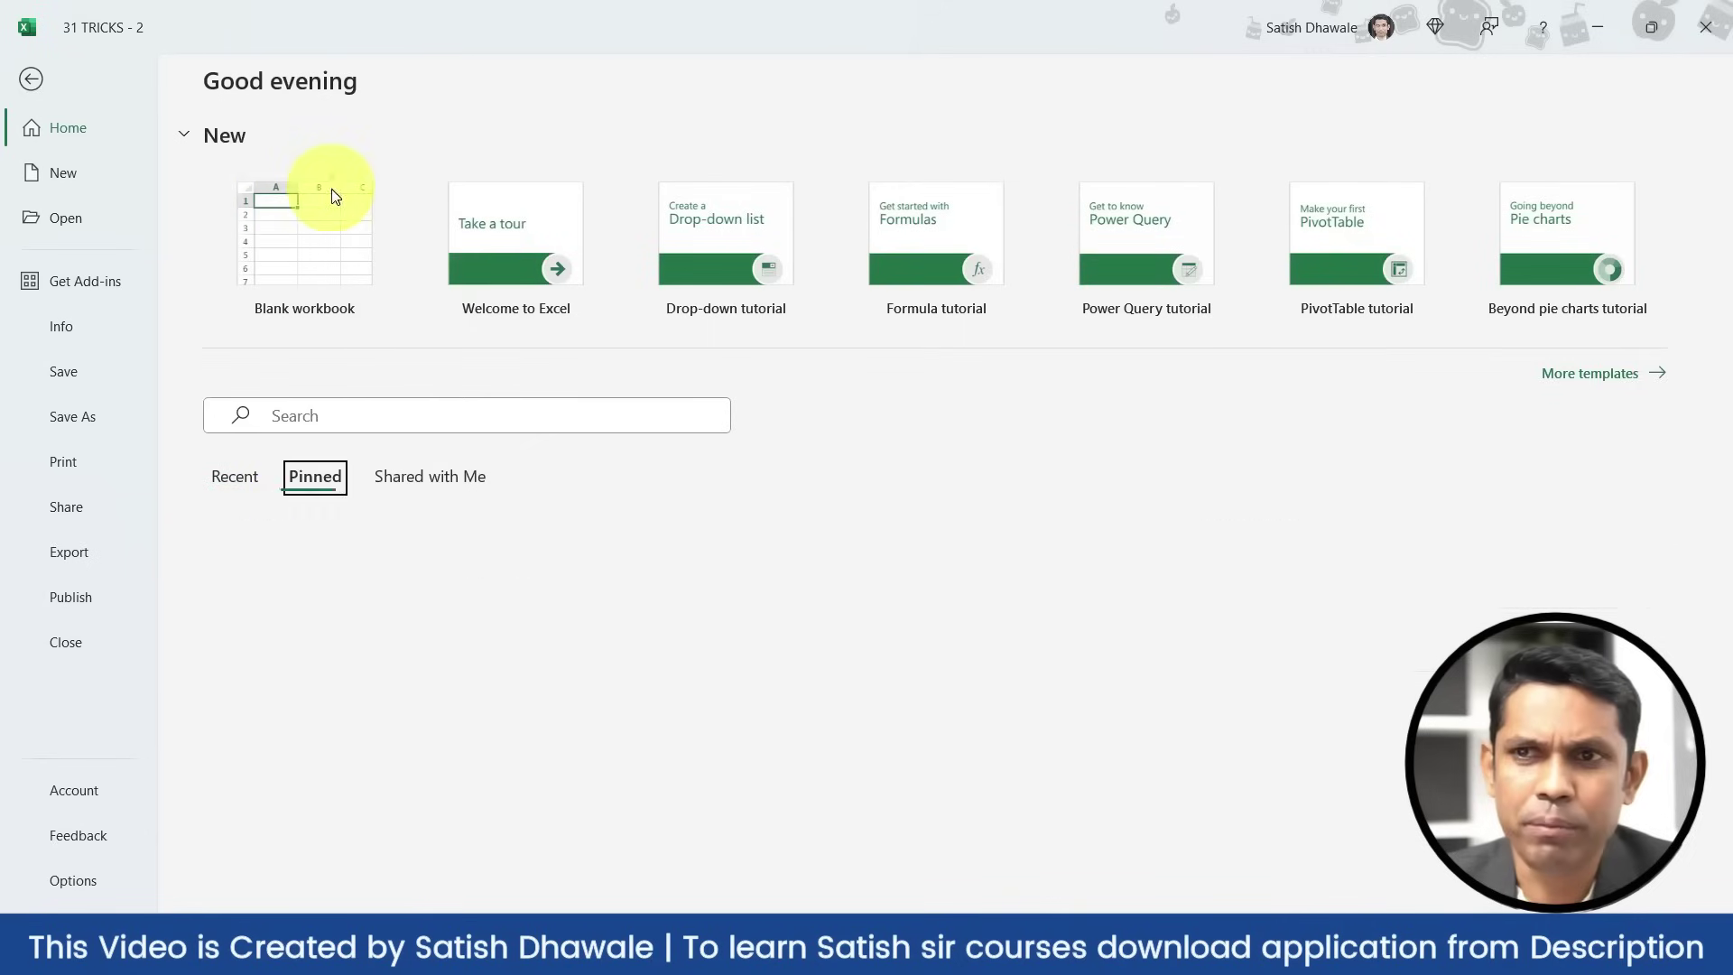
{"action": "left_click", "coordinate": [235, 471]}
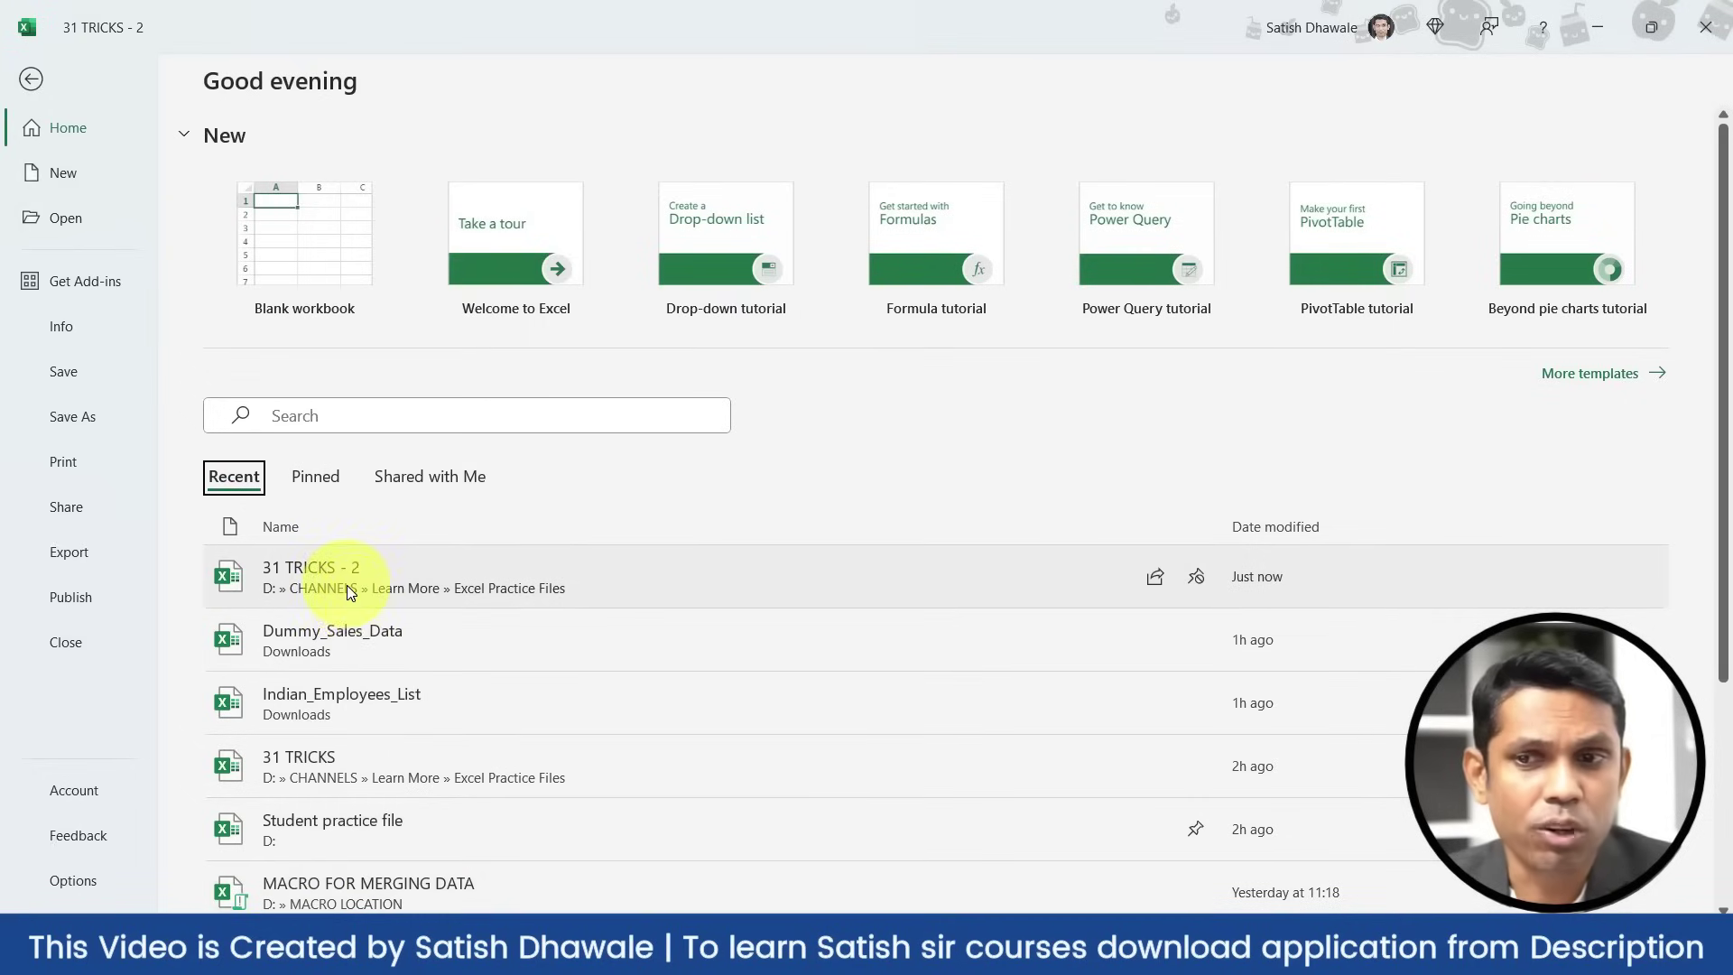
{"action": "left_click", "coordinate": [312, 475]}
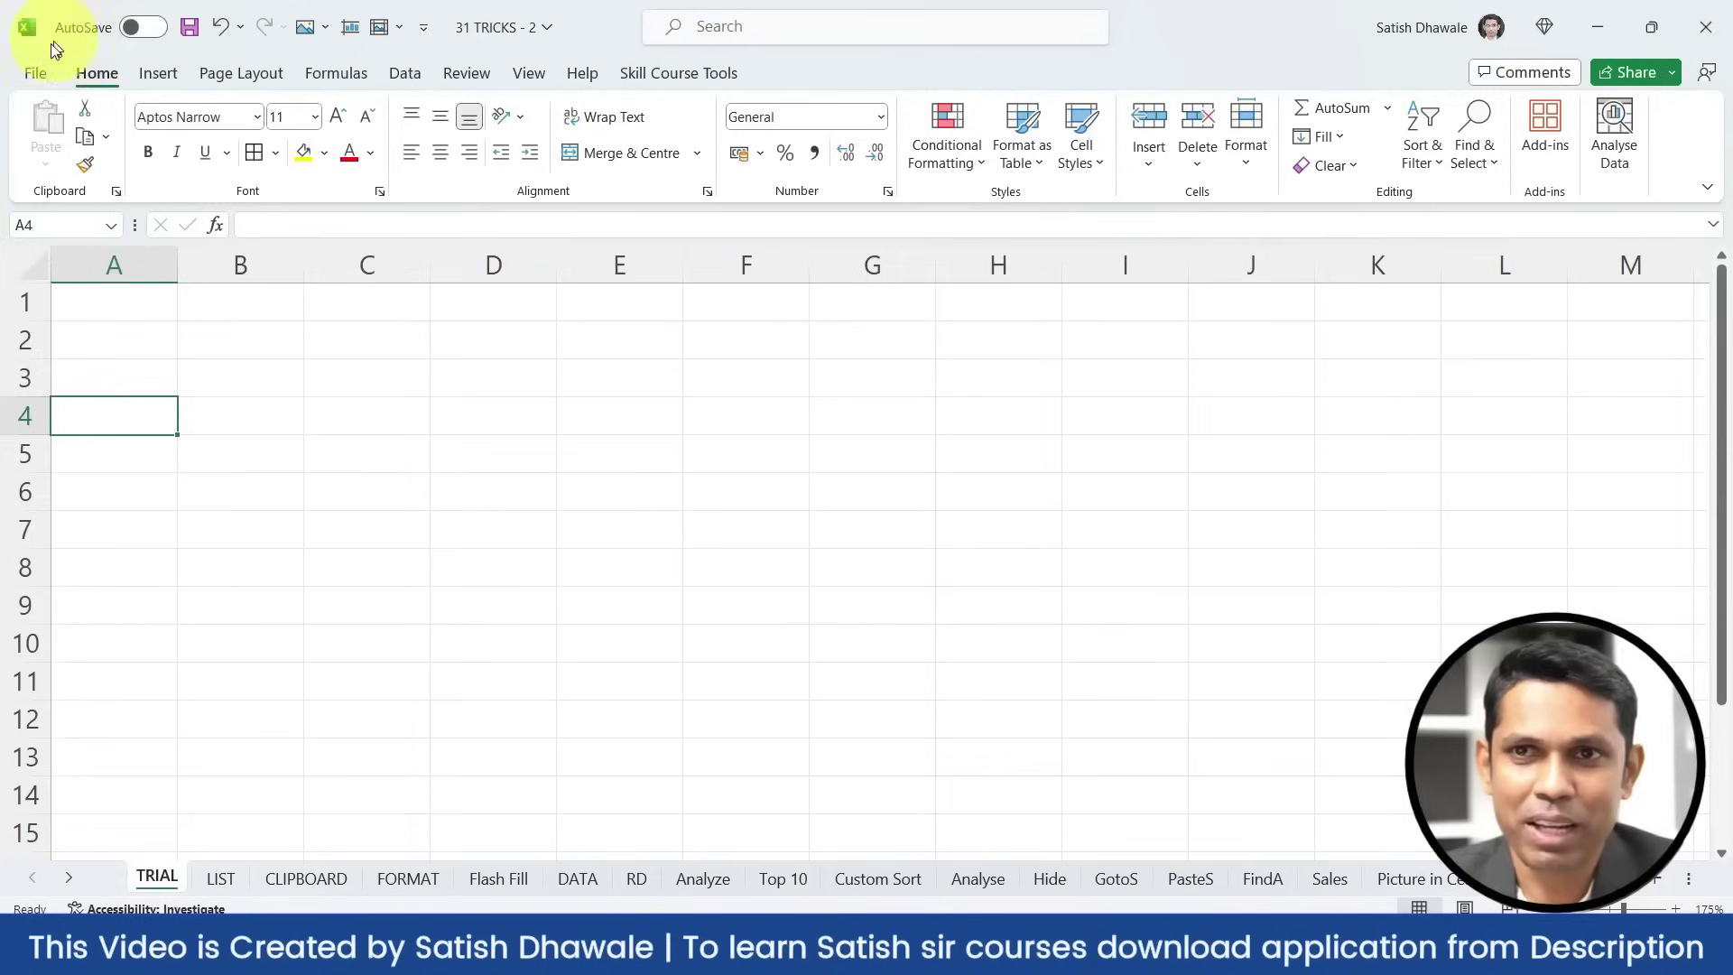
Set the Office theme to Black in the account settings
{"action": "left_click", "coordinate": [42, 62]}
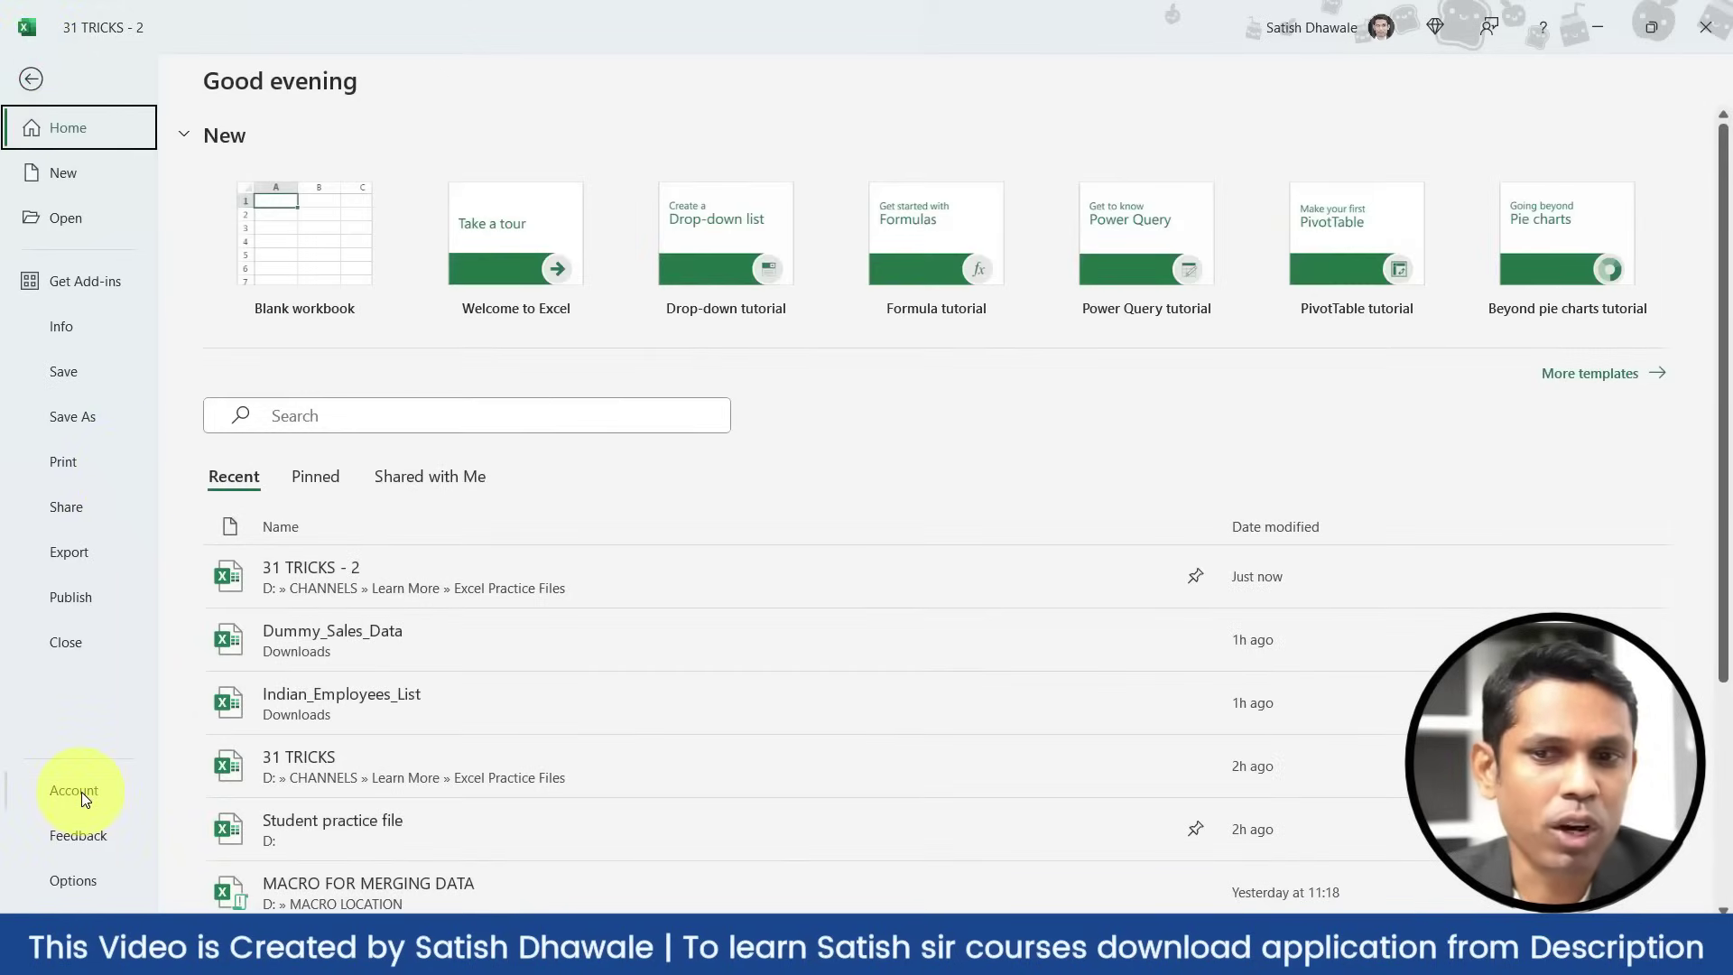
{"action": "left_click", "coordinate": [81, 793]}
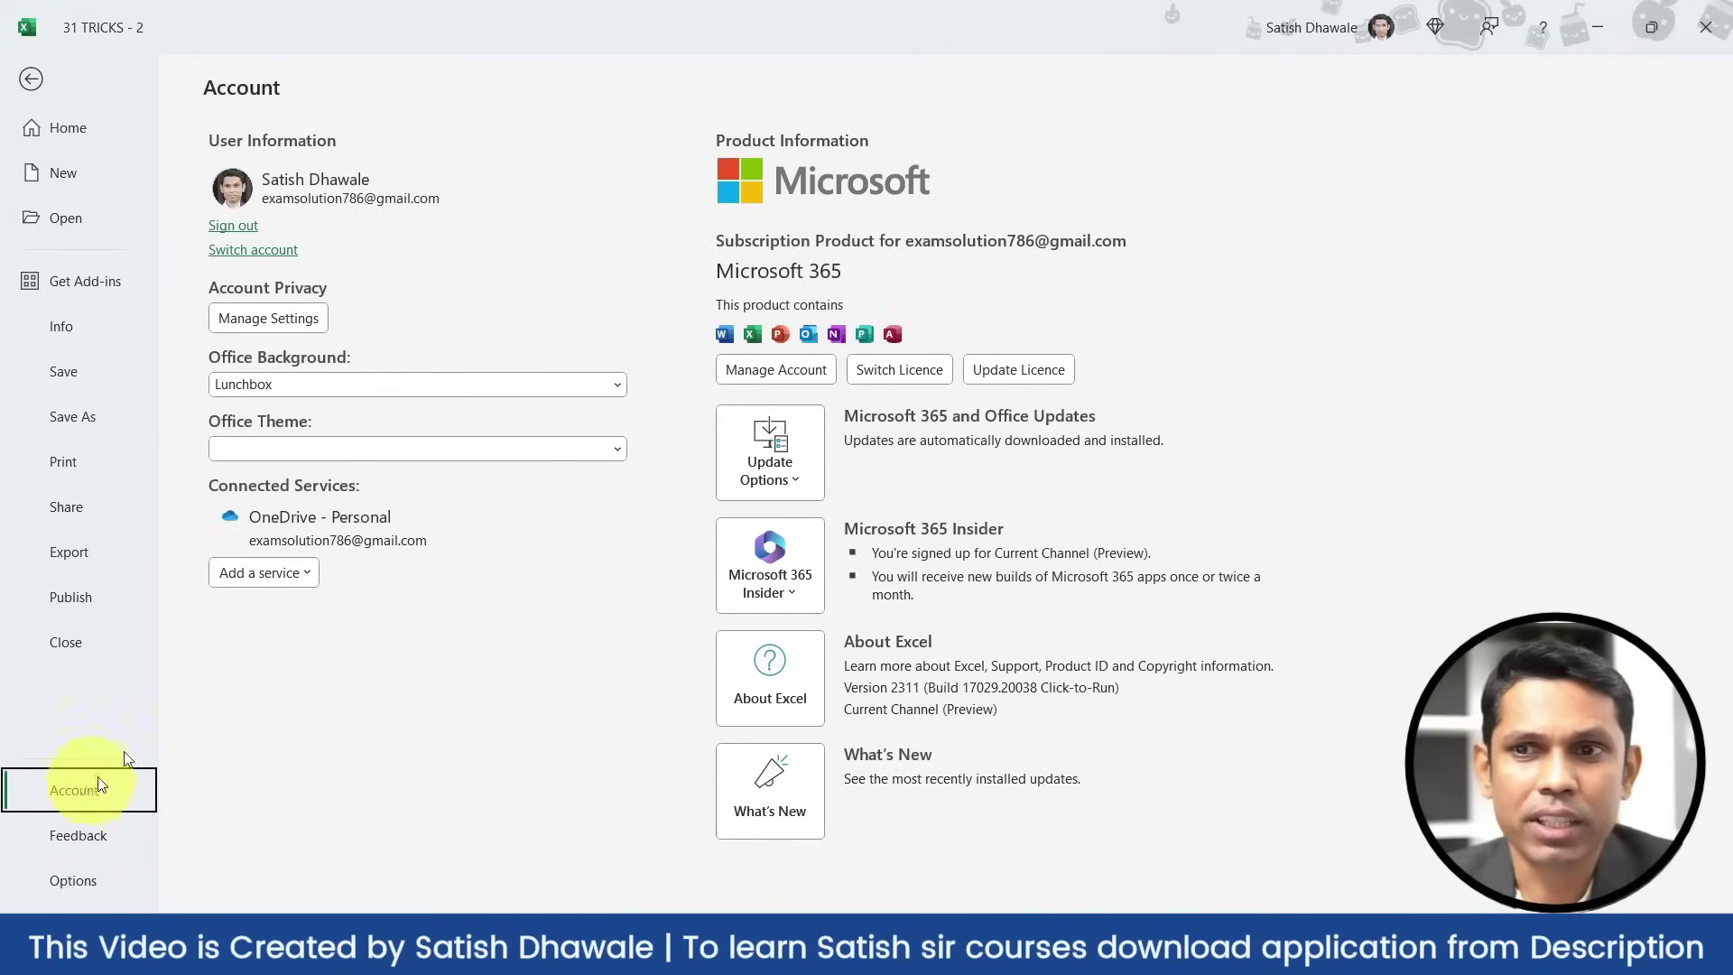
{"action": "left_click", "coordinate": [242, 446]}
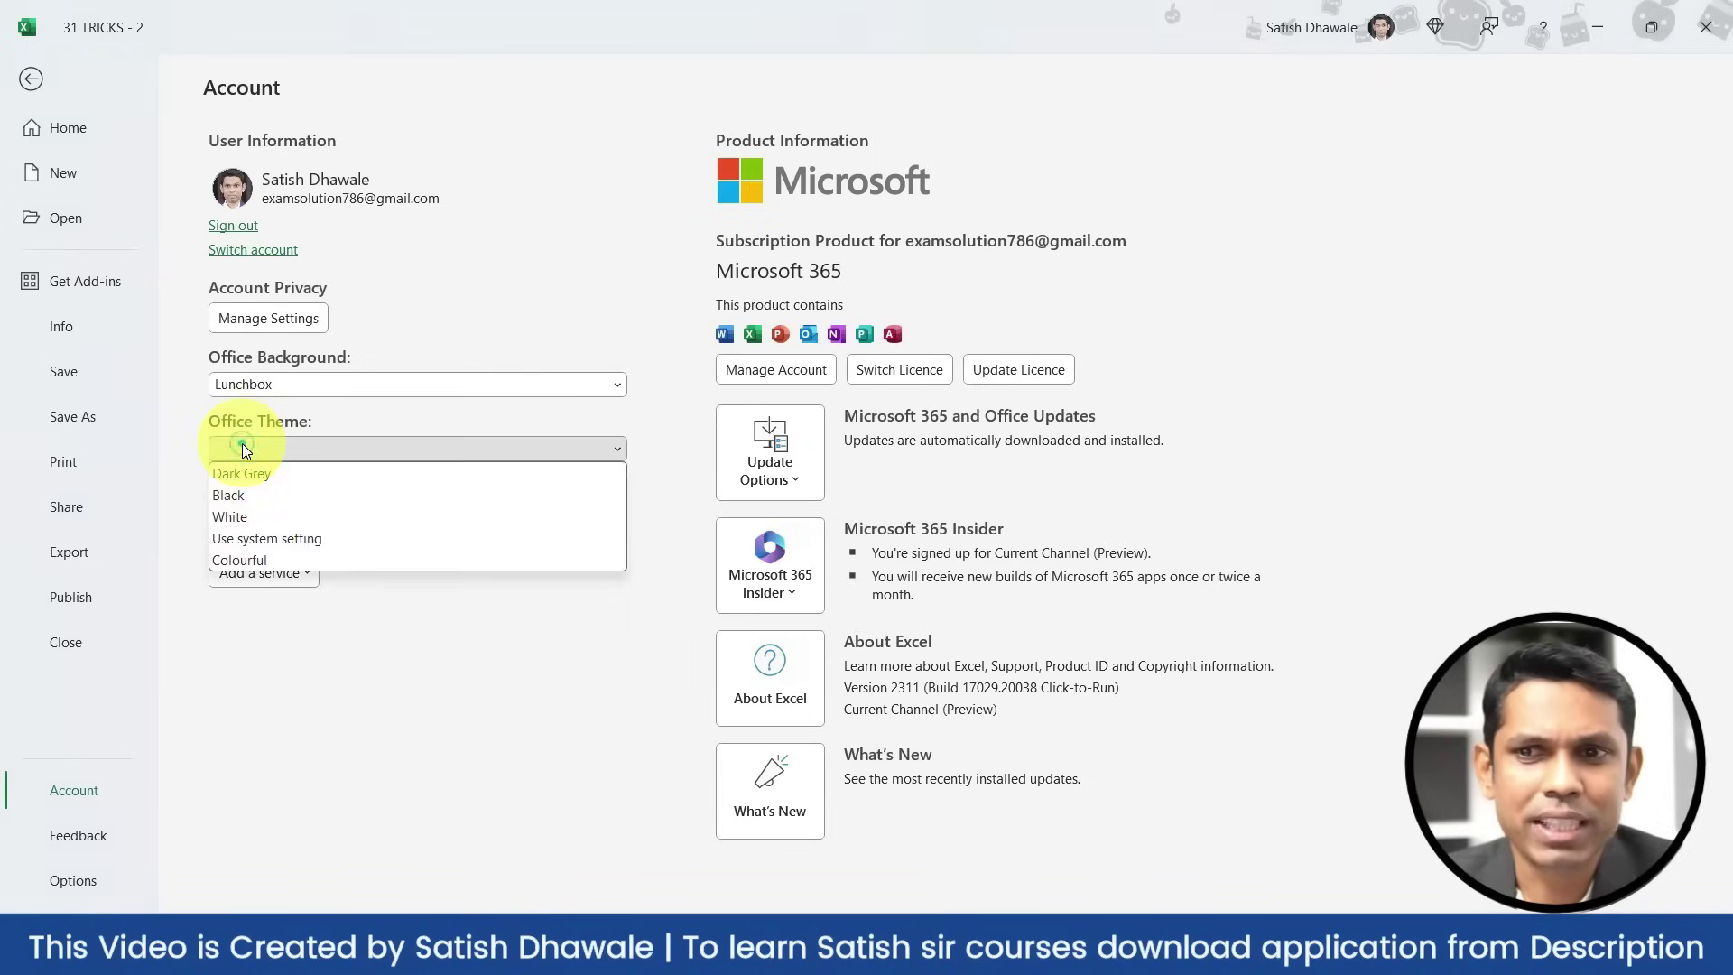
{"action": "left_click", "coordinate": [247, 496]}
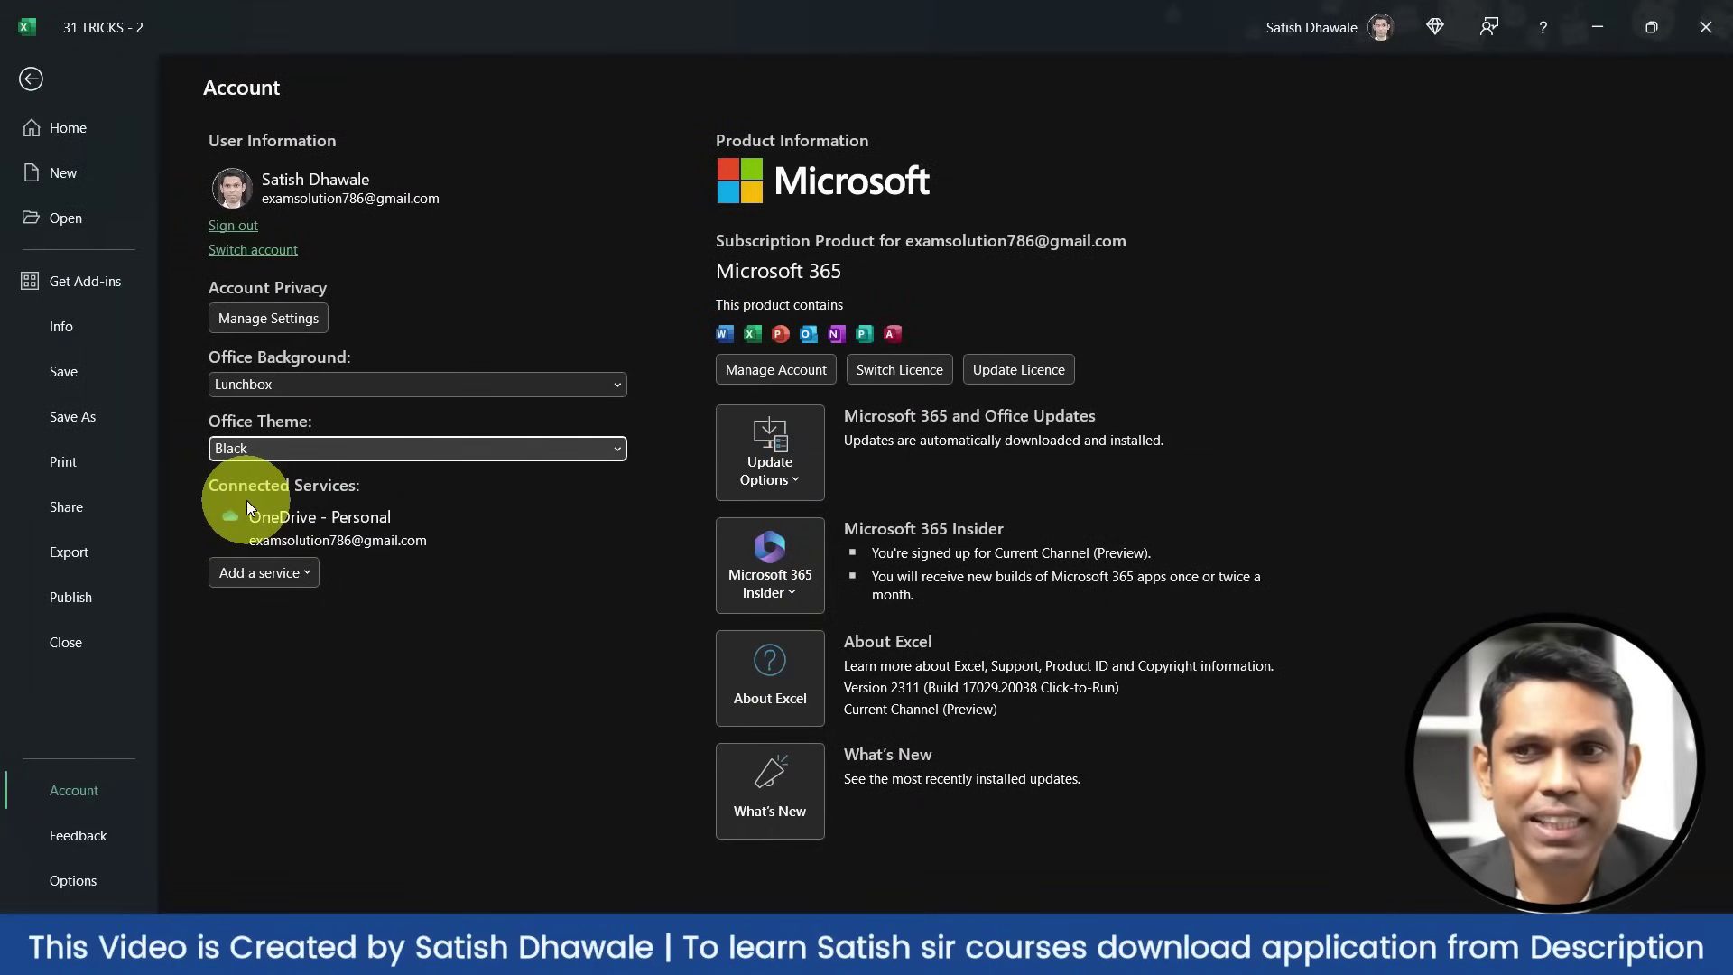
Try the White, Colourful, Dark Grey and Black Office themes one after another
{"action": "left_click", "coordinate": [245, 457]}
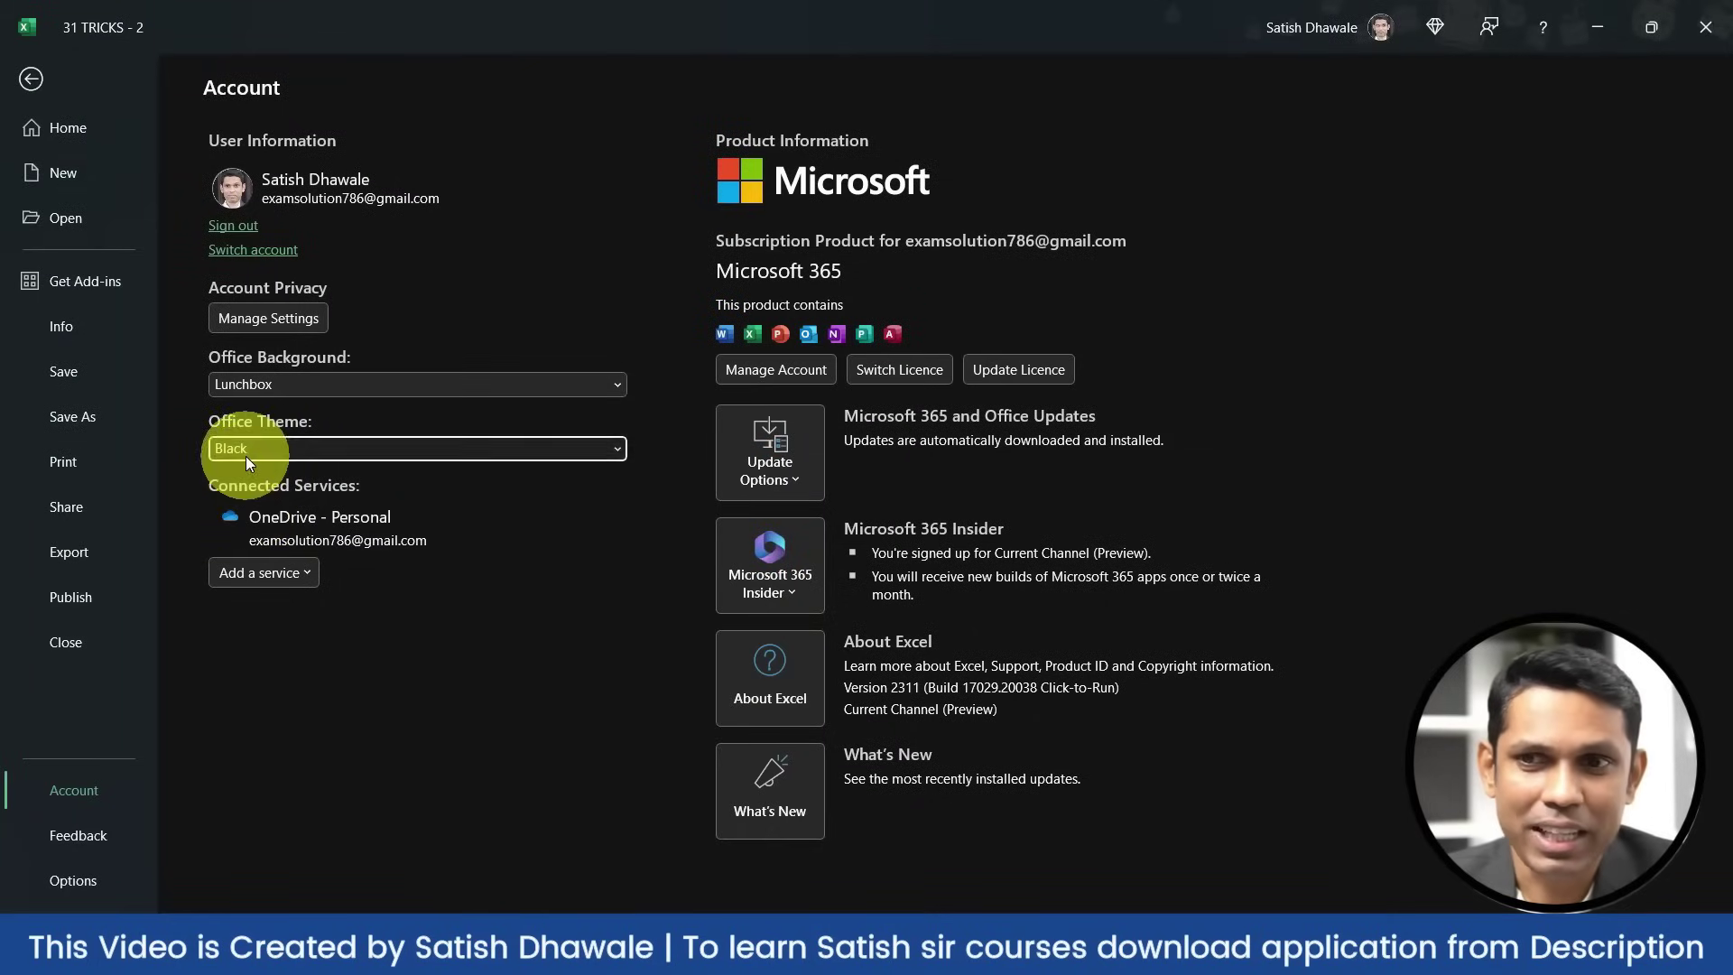
{"action": "left_click", "coordinate": [237, 514]}
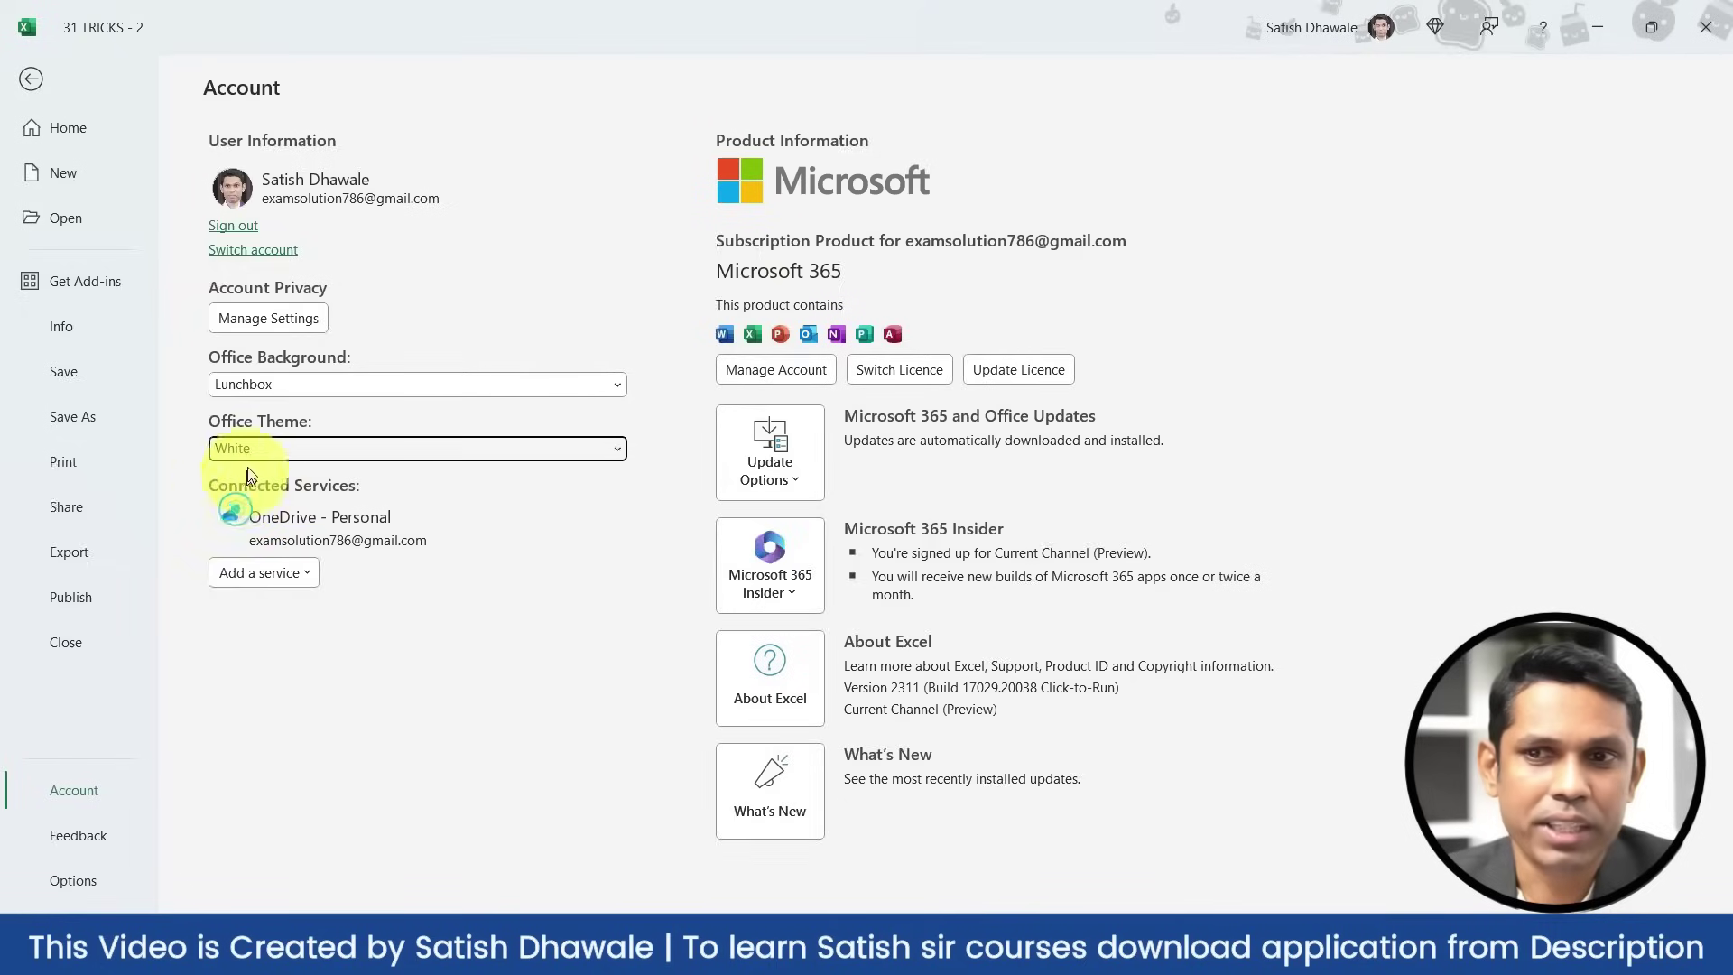
{"action": "left_click", "coordinate": [252, 456]}
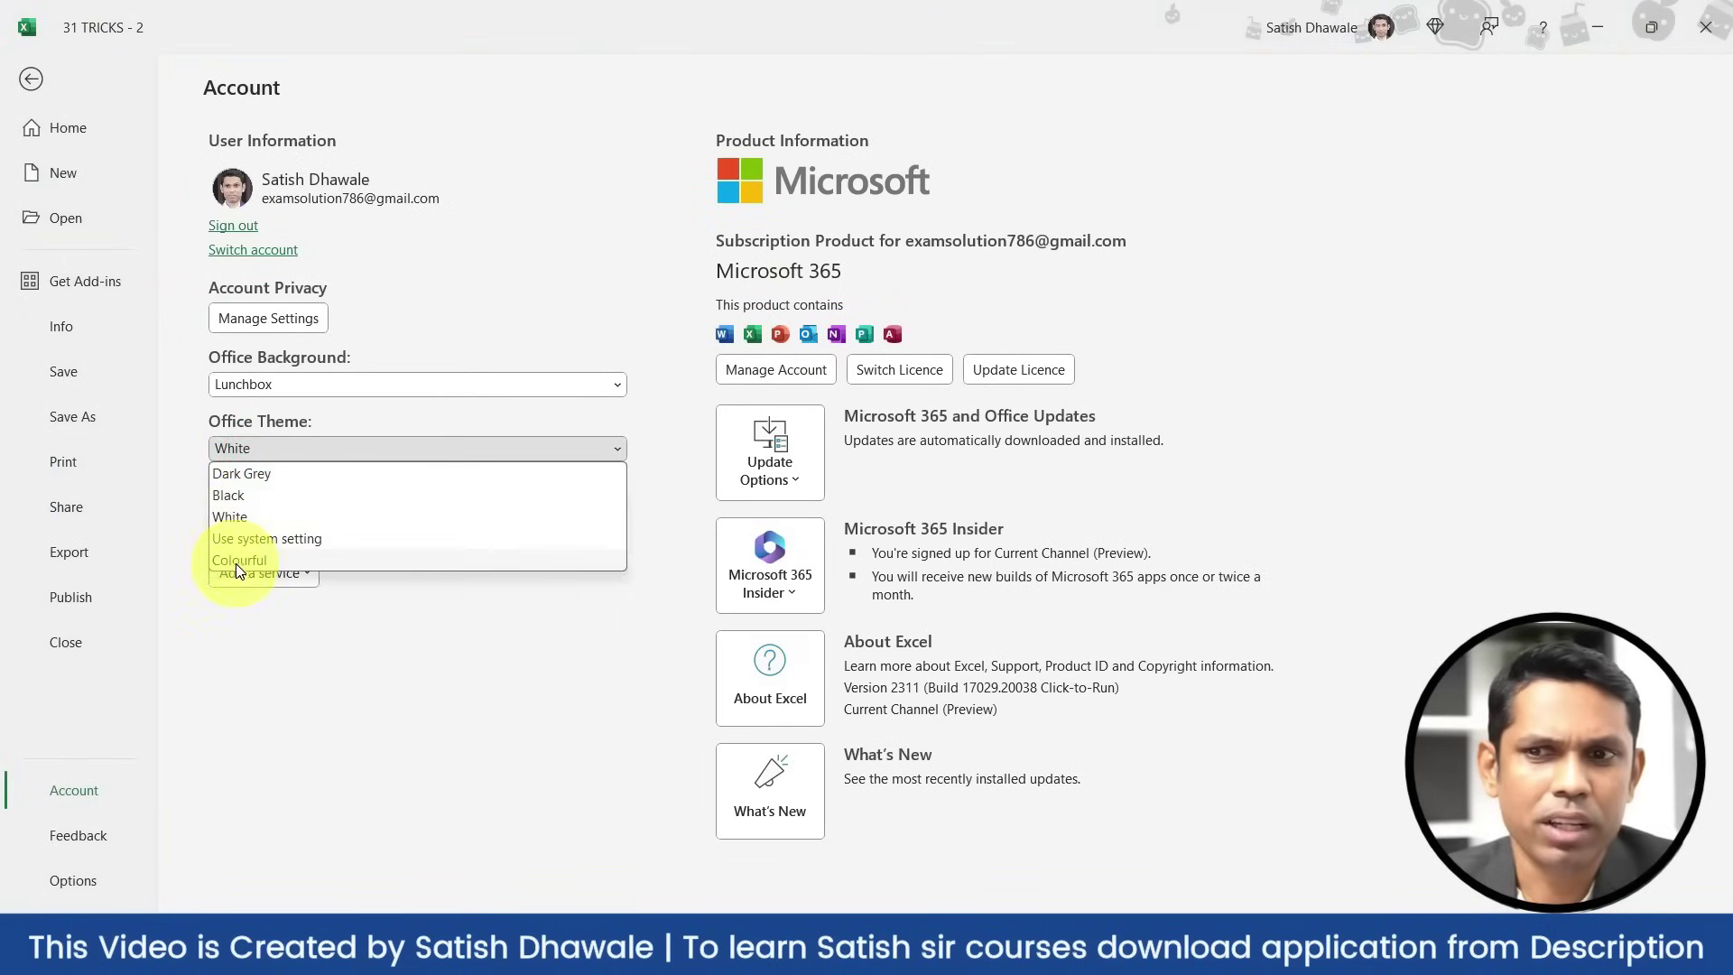
{"action": "left_click", "coordinate": [235, 563]}
{"action": "left_click", "coordinate": [263, 451]}
{"action": "left_click", "coordinate": [256, 468]}
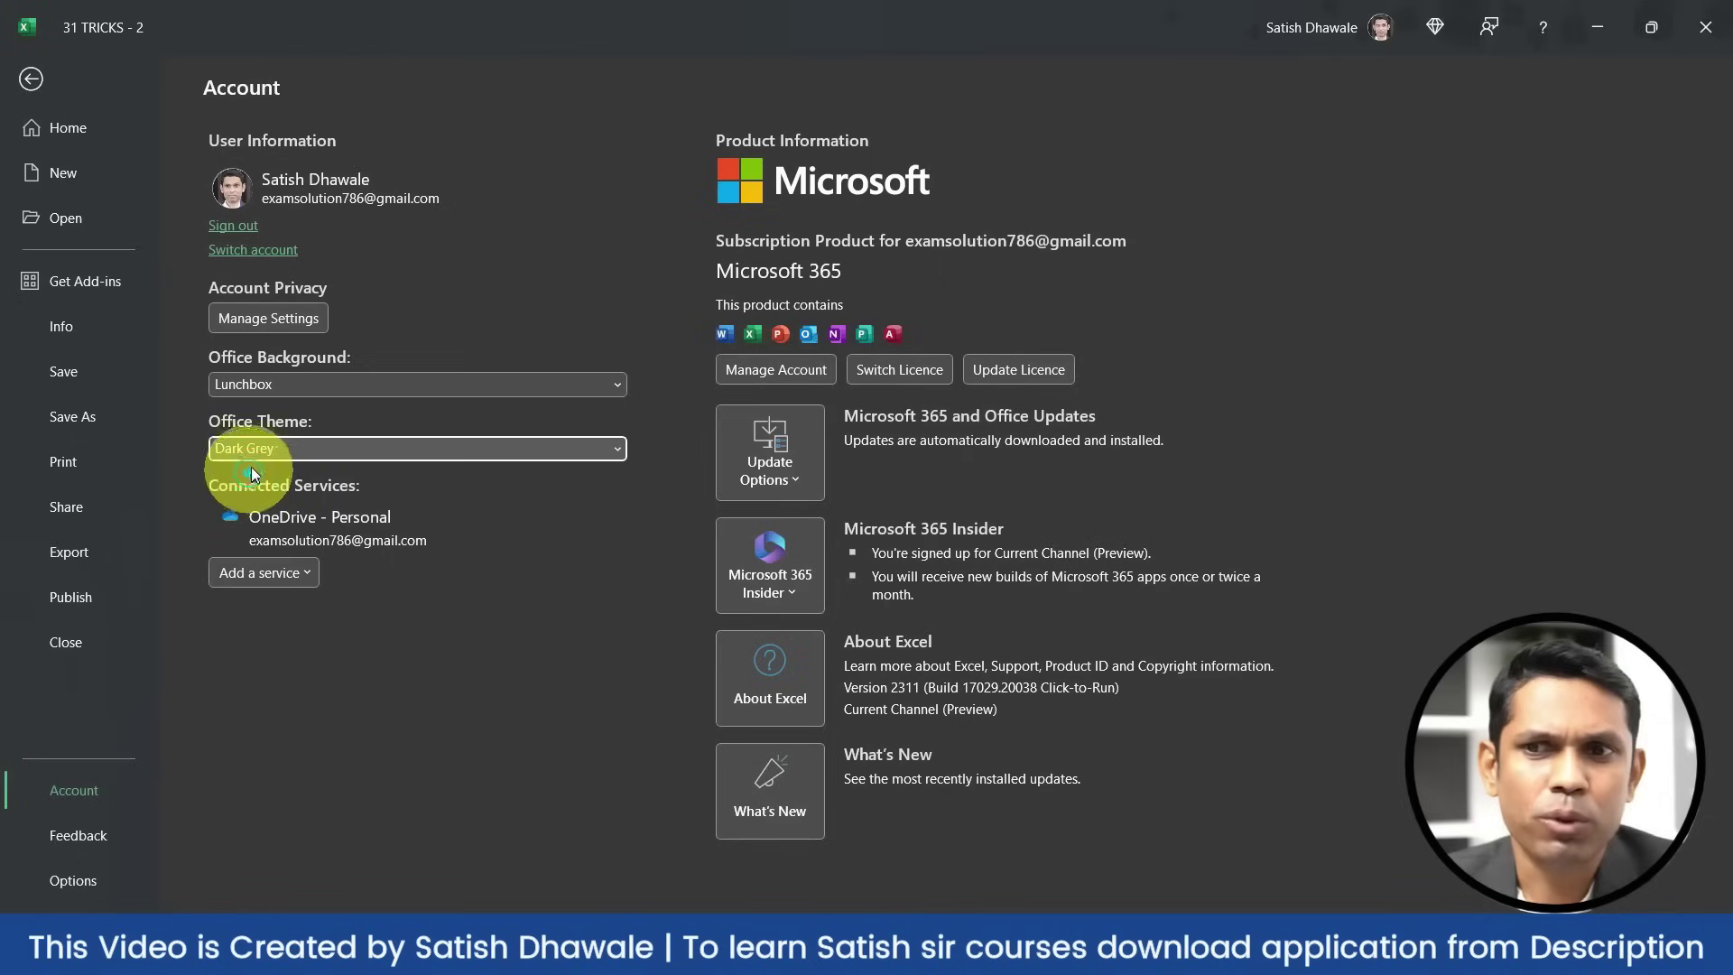
{"action": "left_click", "coordinate": [257, 450]}
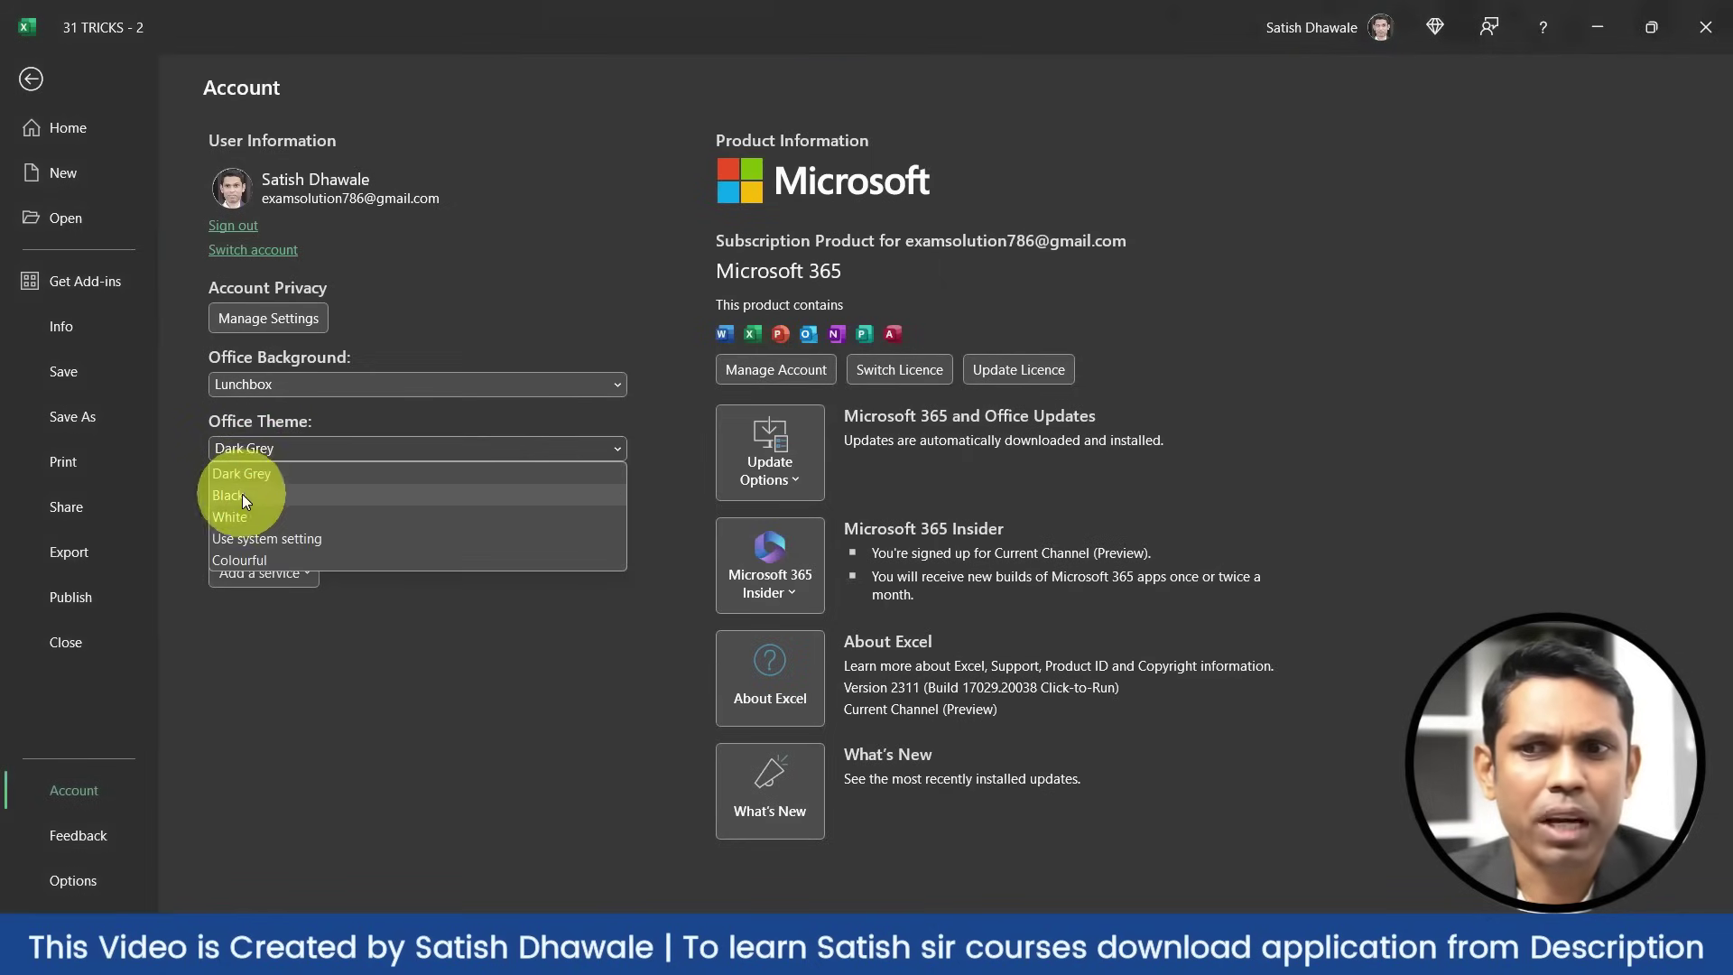
{"action": "left_click", "coordinate": [242, 494]}
Set the Office theme to Colourful and return to the worksheet
{"action": "left_click", "coordinate": [253, 449]}
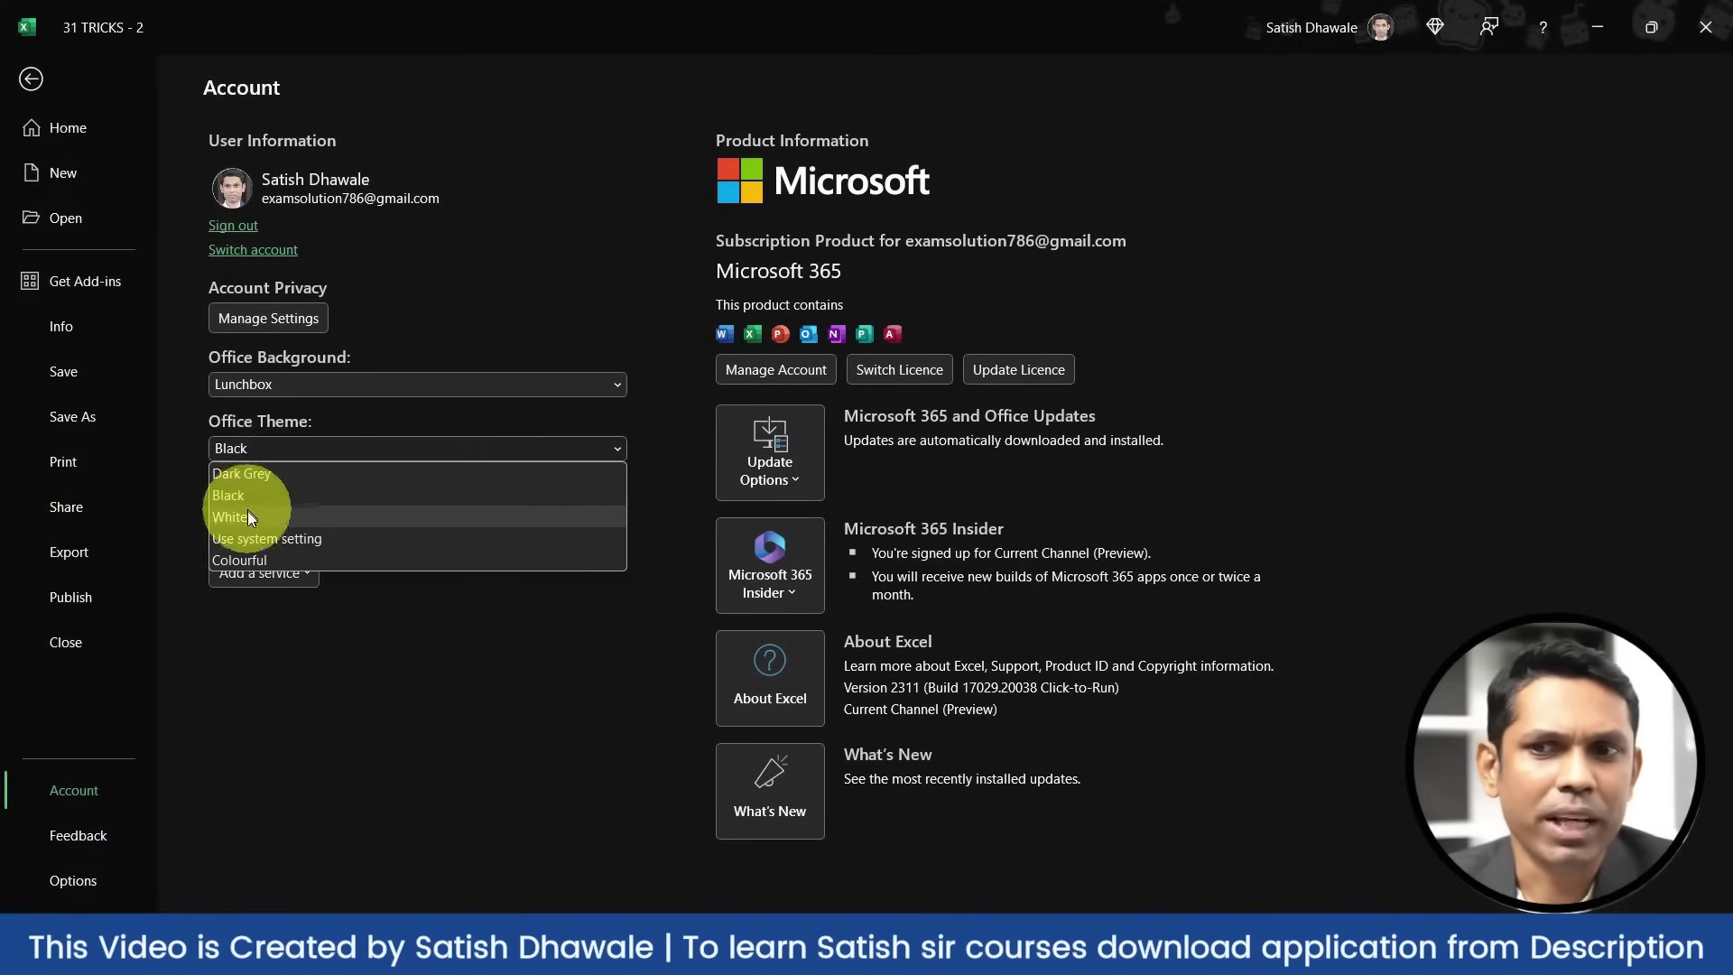
{"action": "left_click", "coordinate": [243, 552]}
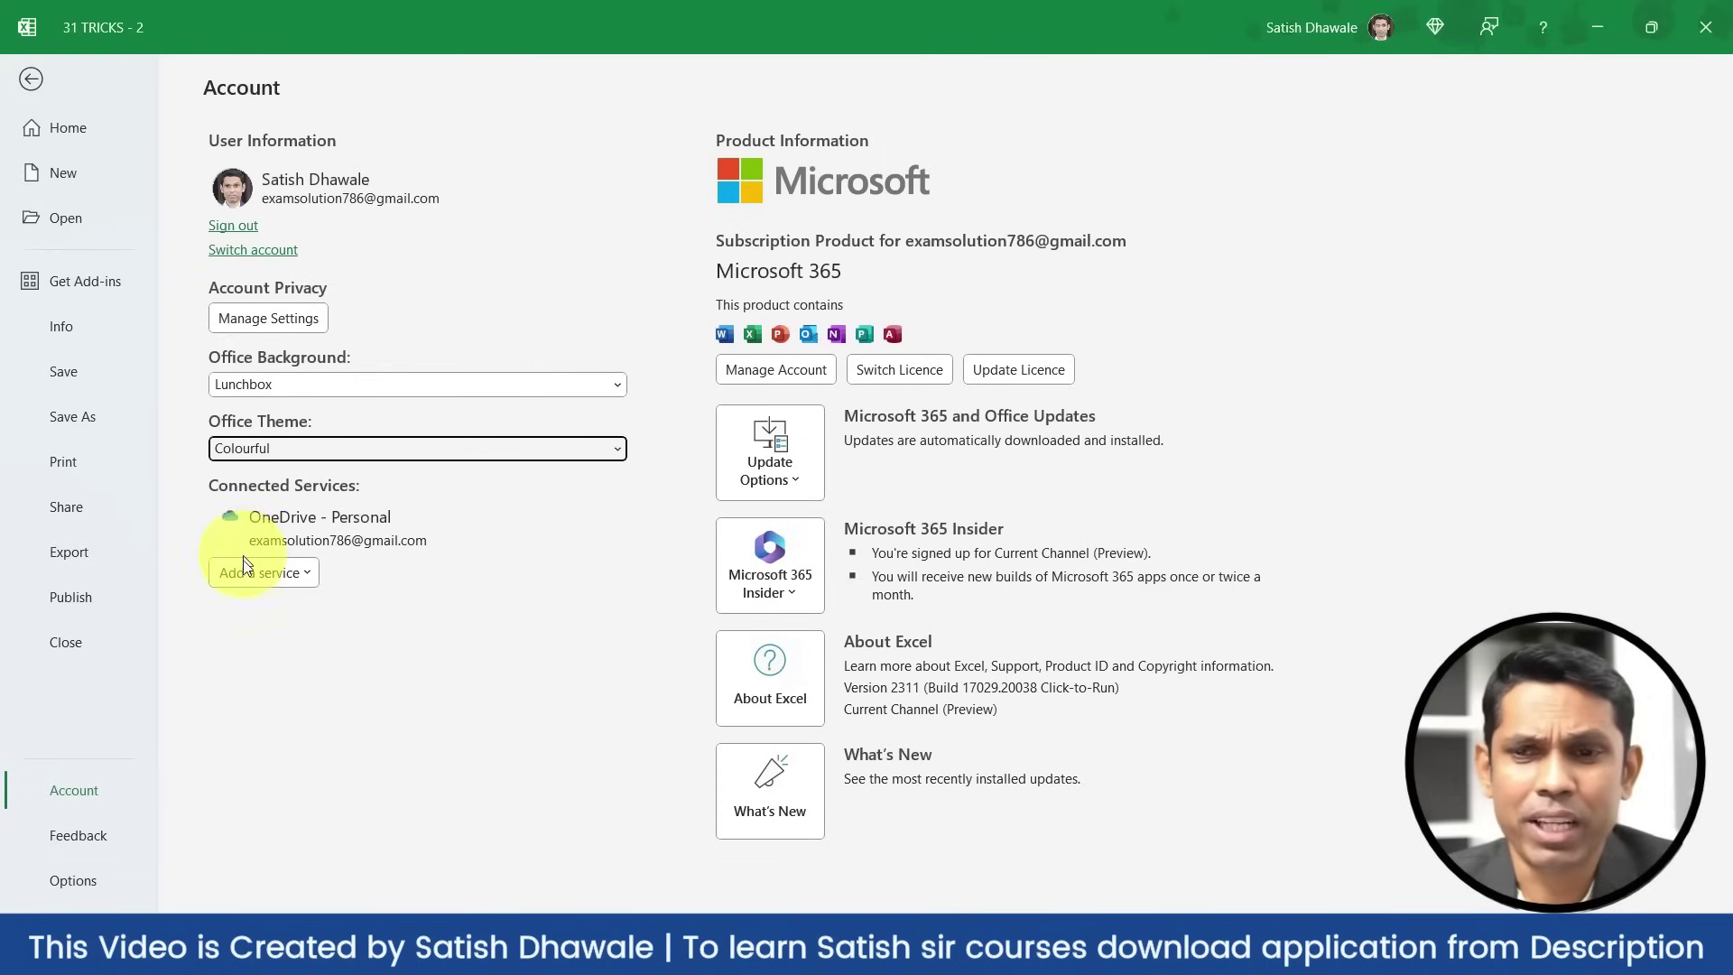
{"action": "key", "text": "Escape"}
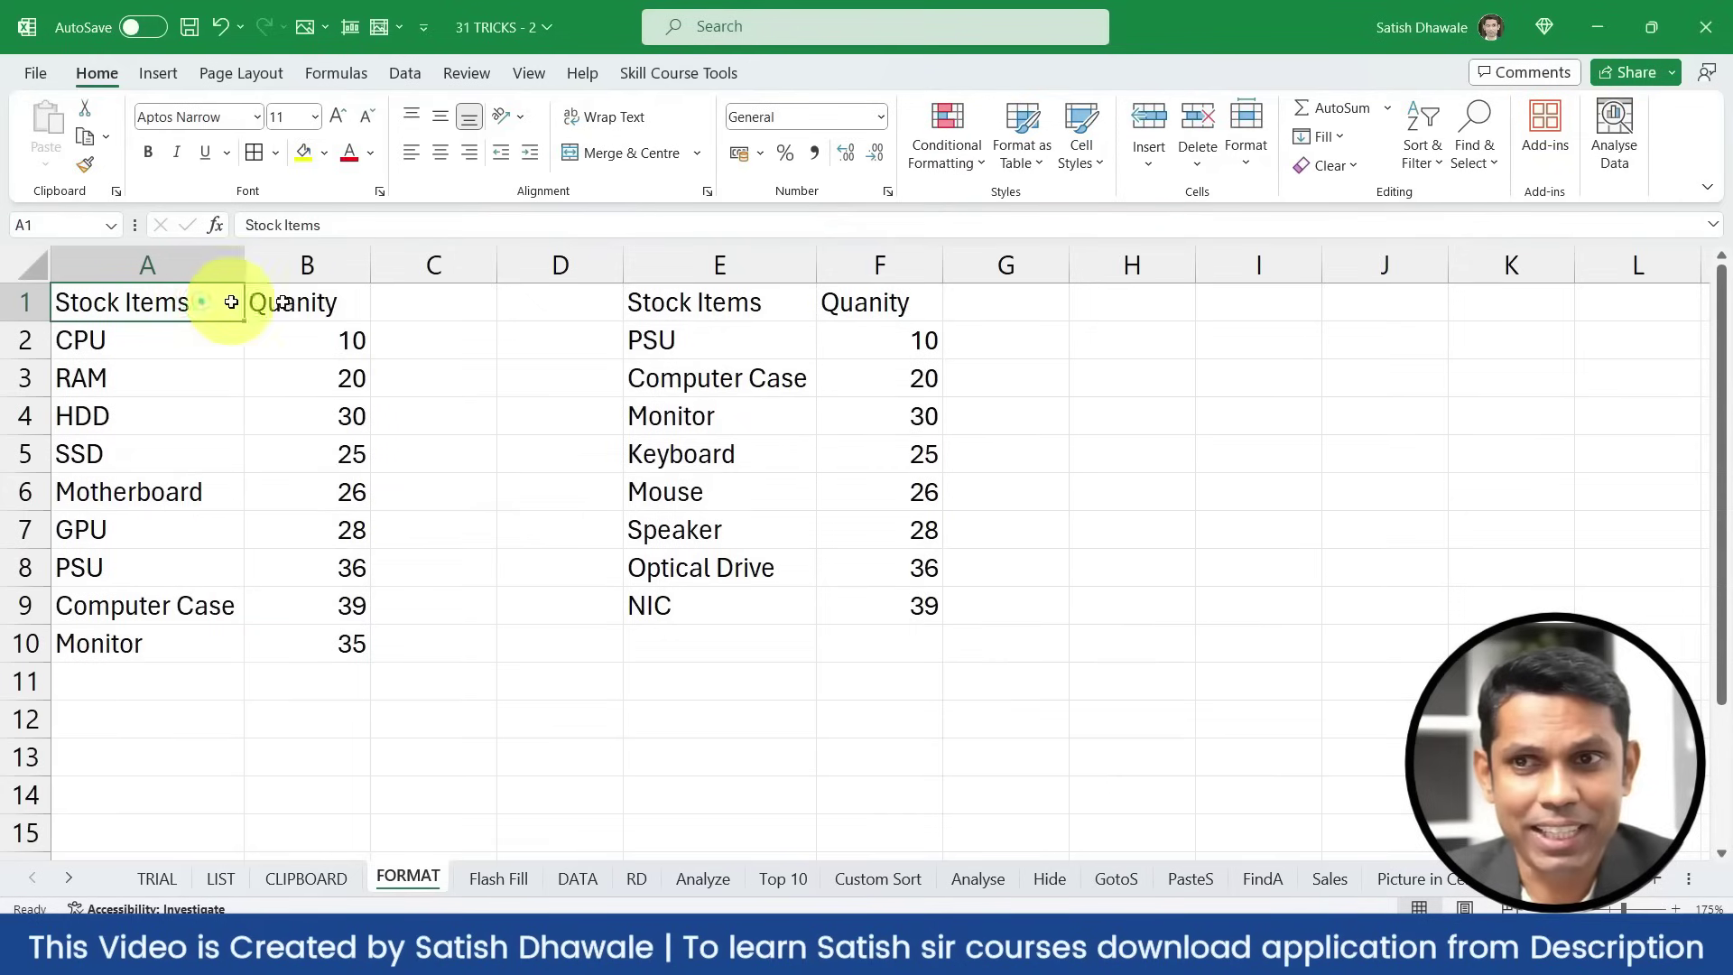
Fill the header cells A1:B1 on the FORMAT sheet with a light green theme colour
{"action": "left_click_drag", "start_coordinate": [224, 302], "coordinate": [310, 302]}
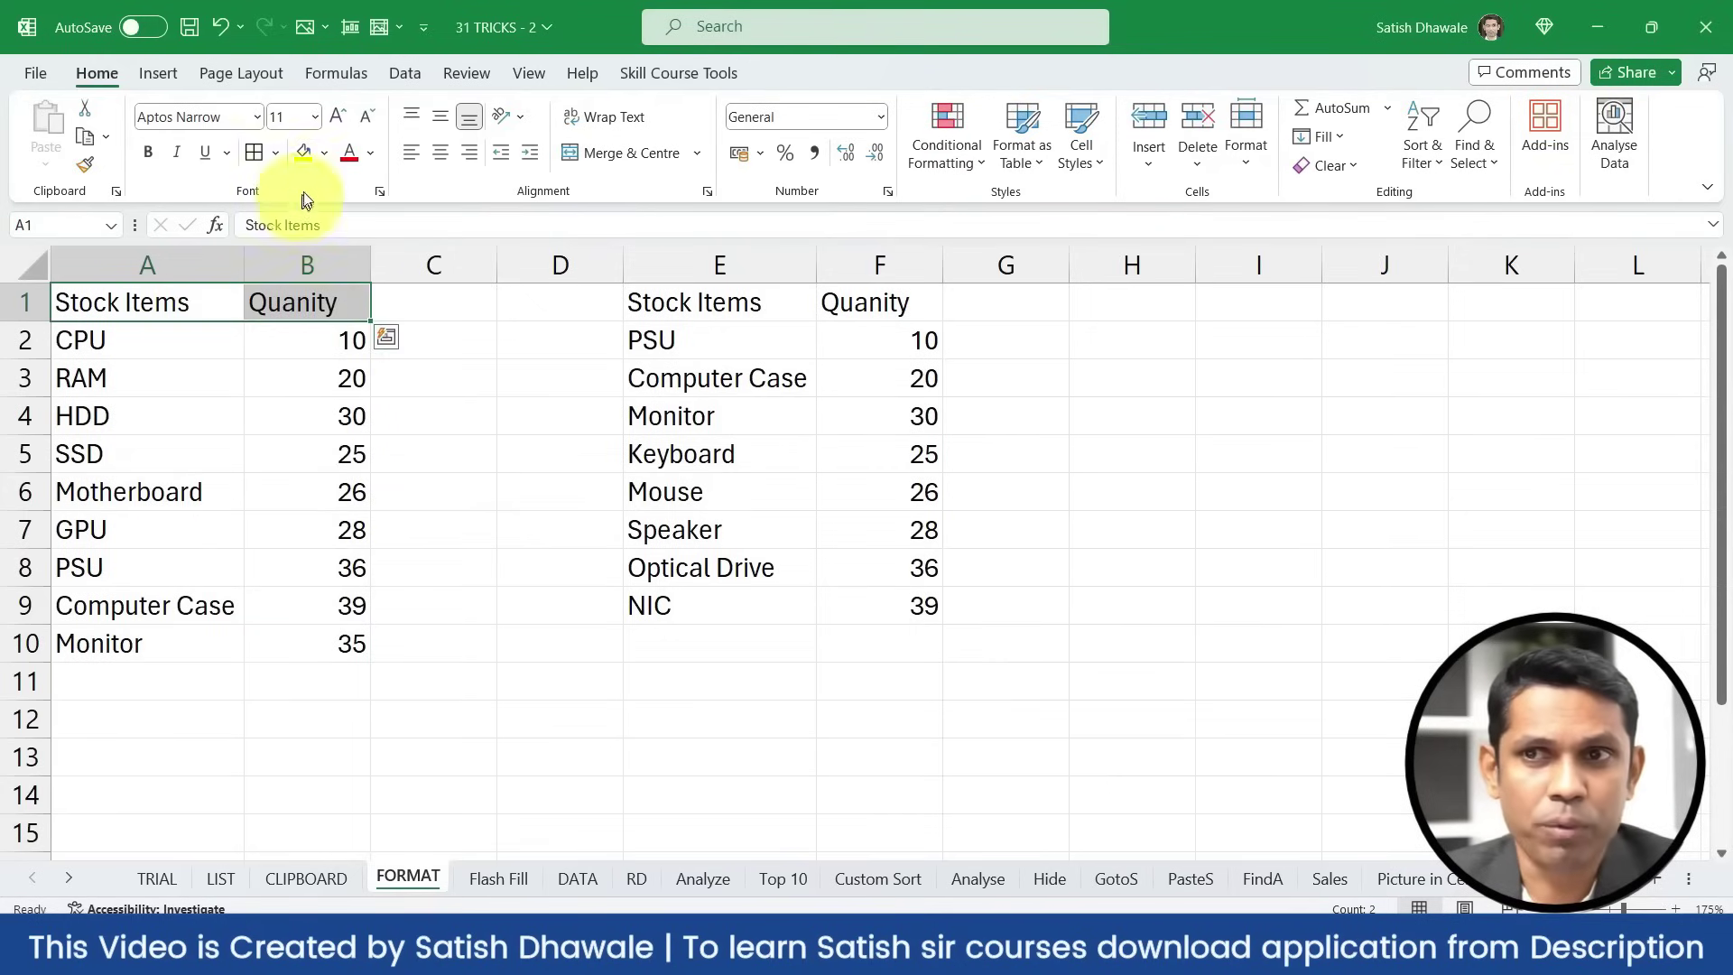
{"action": "left_click", "coordinate": [325, 153]}
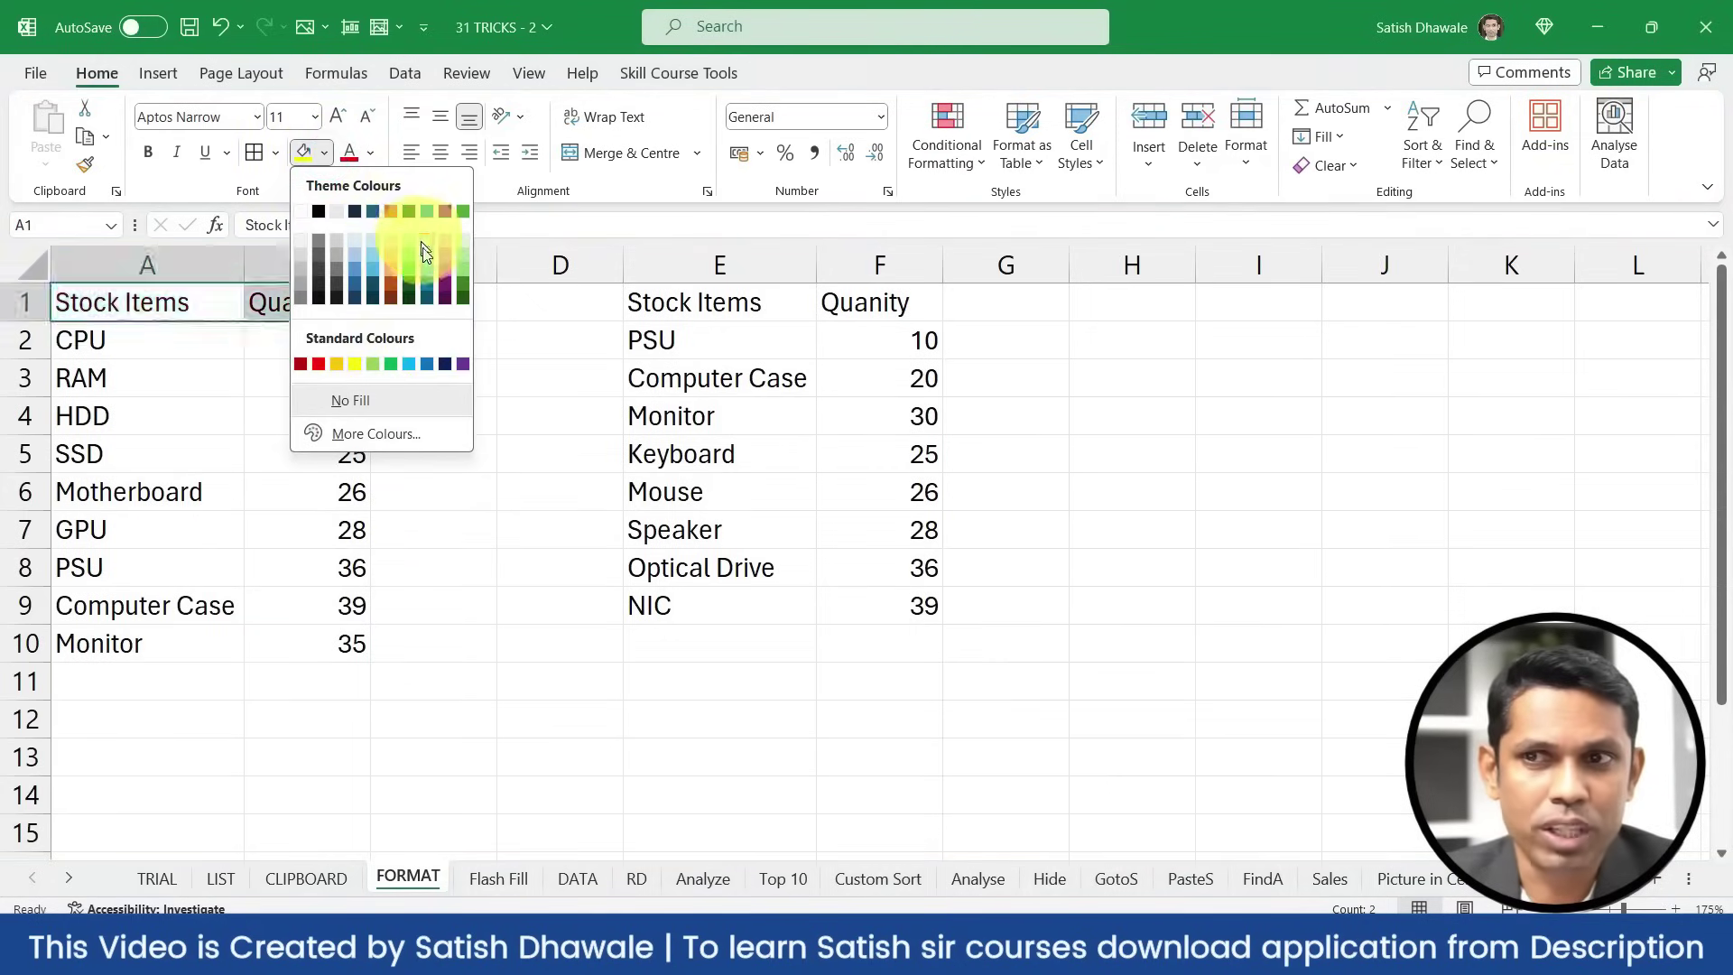
{"action": "left_click", "coordinate": [408, 244]}
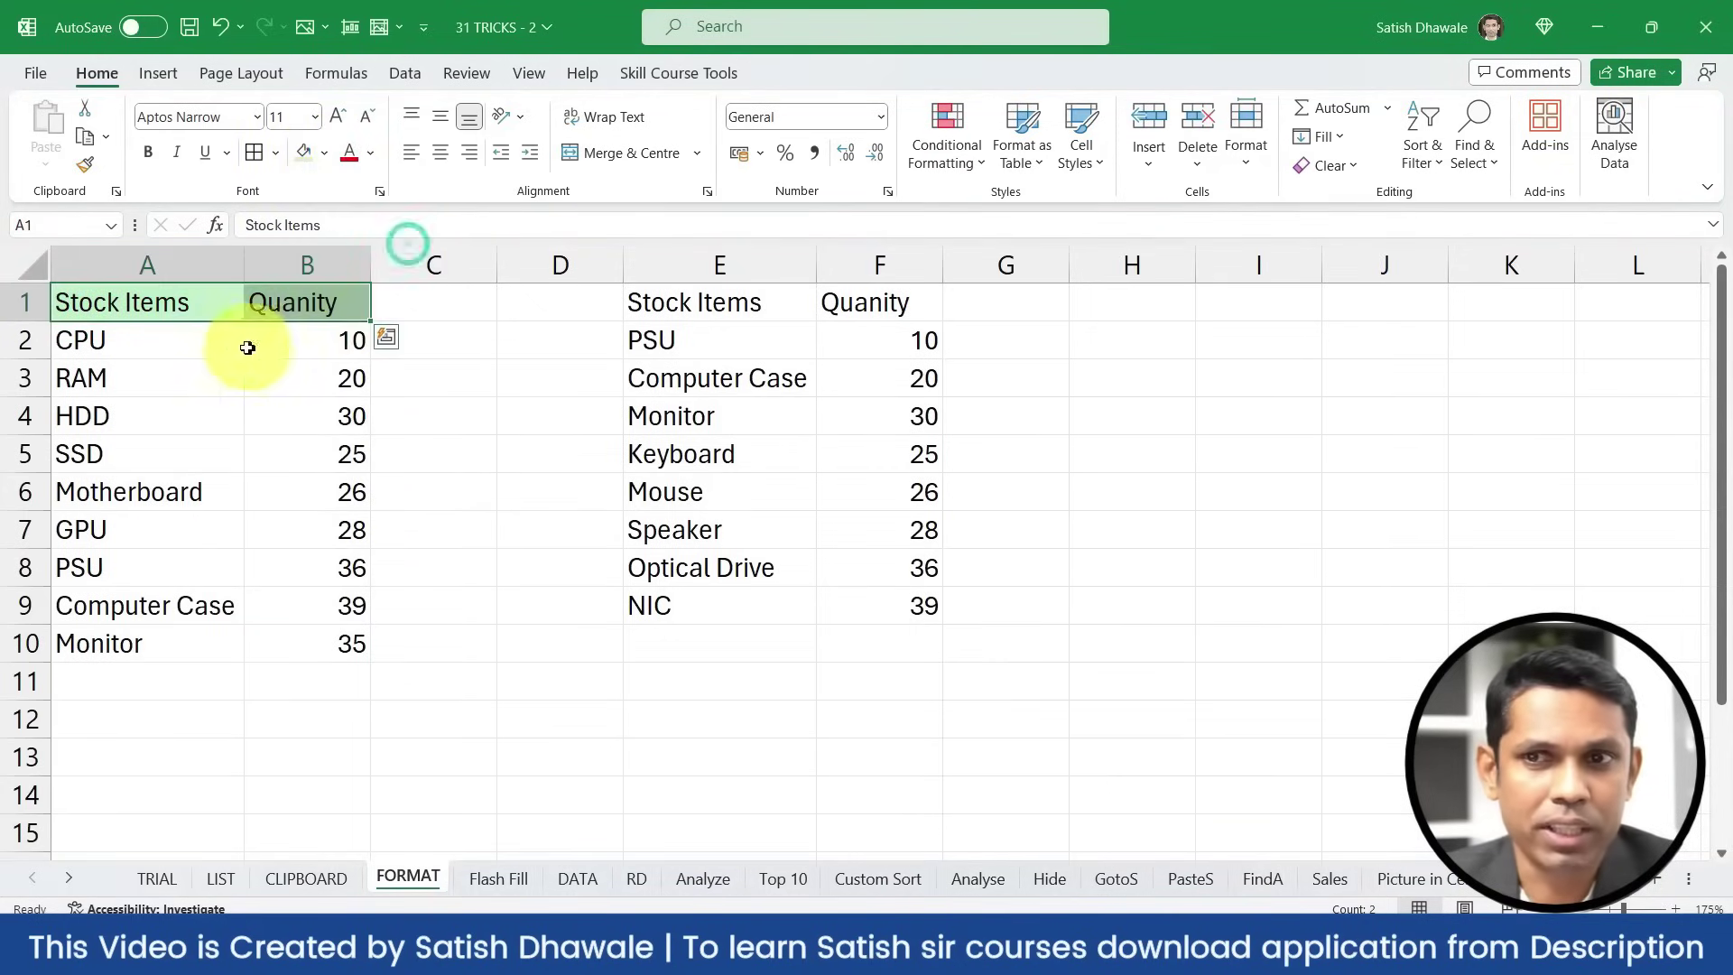
Add all borders to the stock table A1:B10 and make its header cells A1:B1 bold and italic
{"action": "left_click_drag", "start_coordinate": [213, 302], "coordinate": [303, 632]}
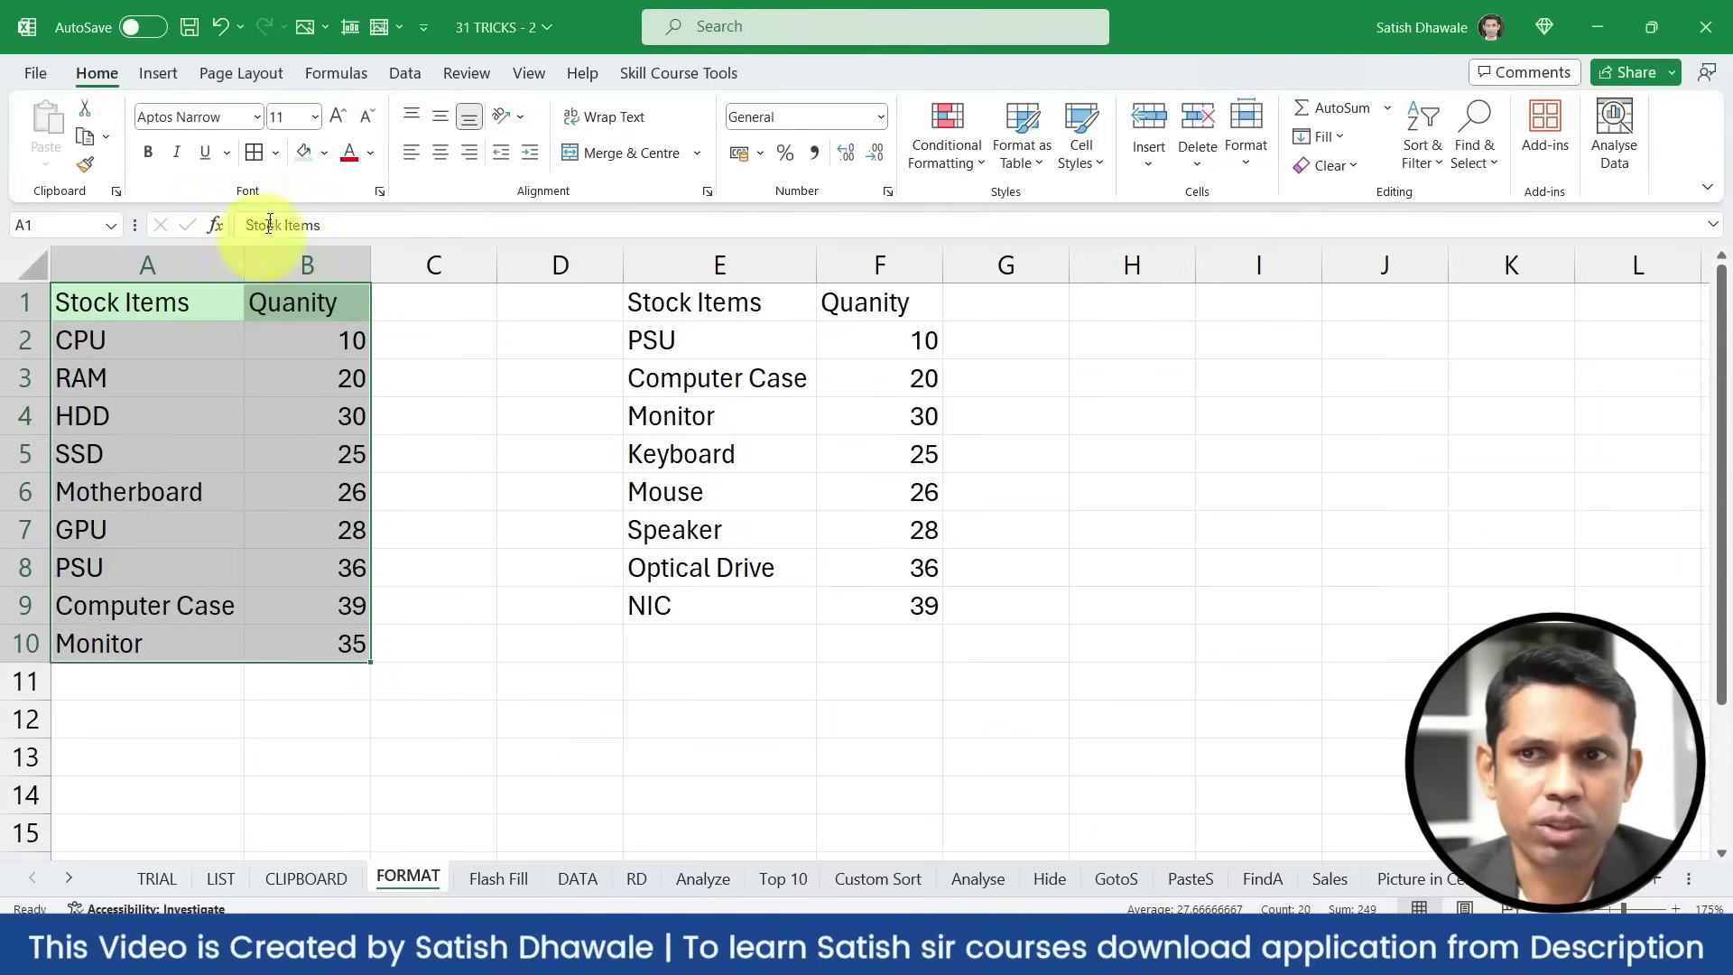
{"action": "left_click", "coordinate": [261, 156]}
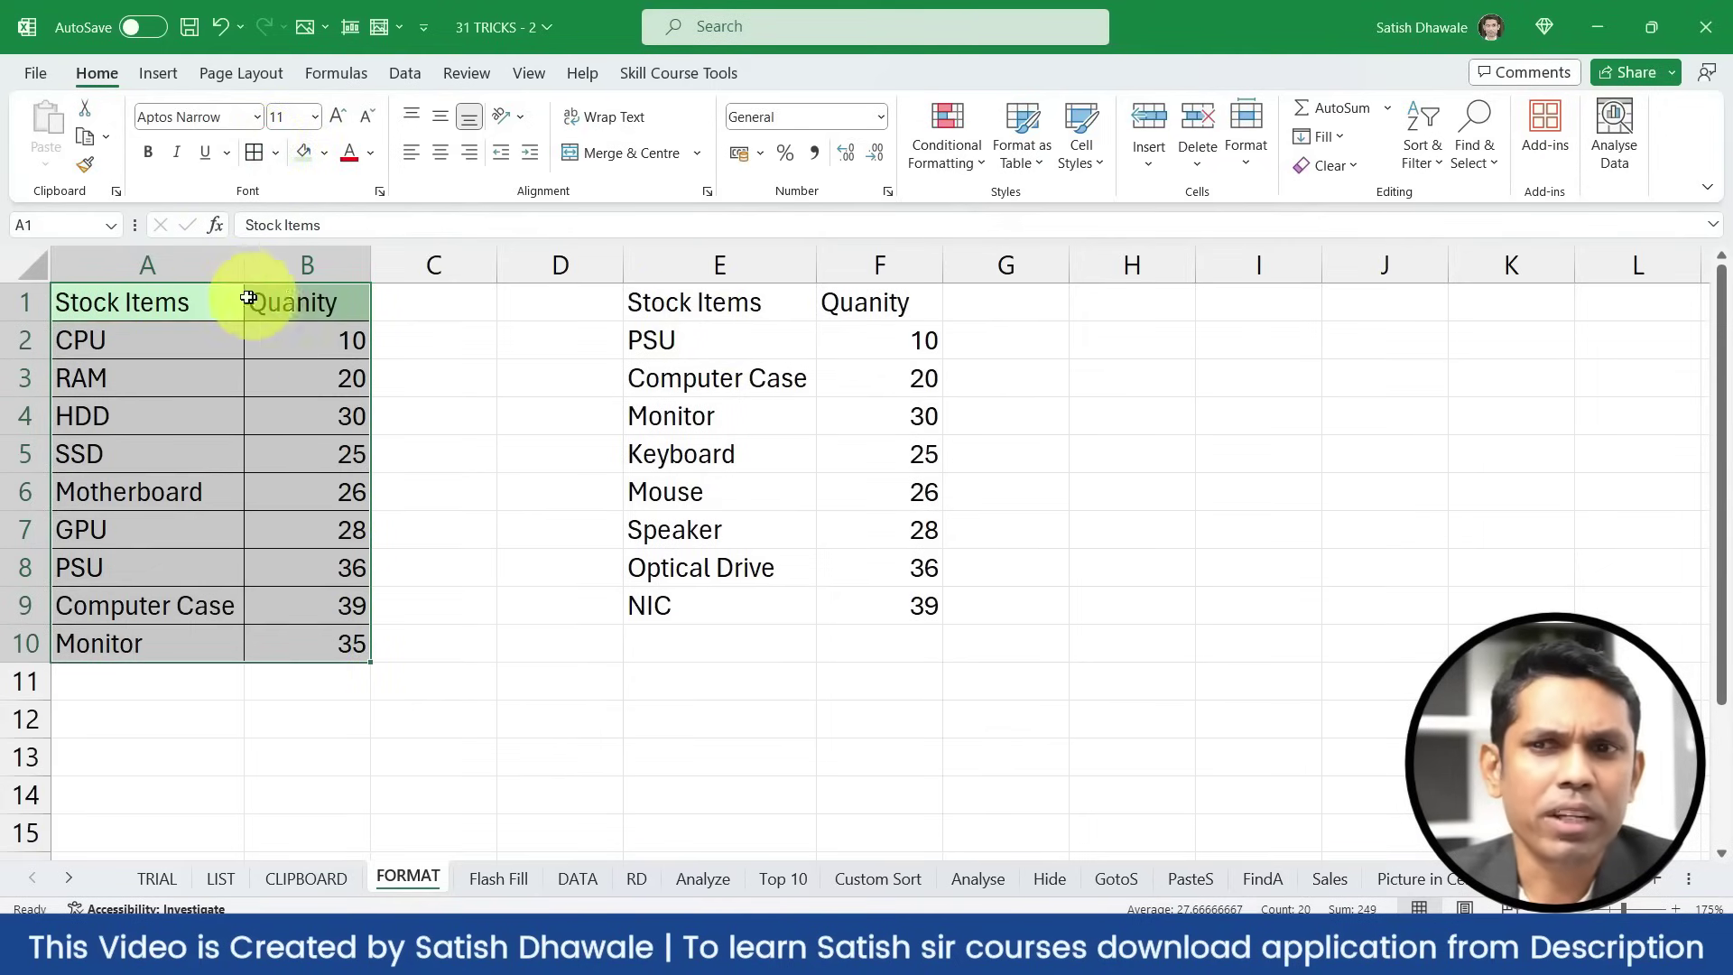
{"action": "left_click_drag", "start_coordinate": [202, 304], "coordinate": [271, 307]}
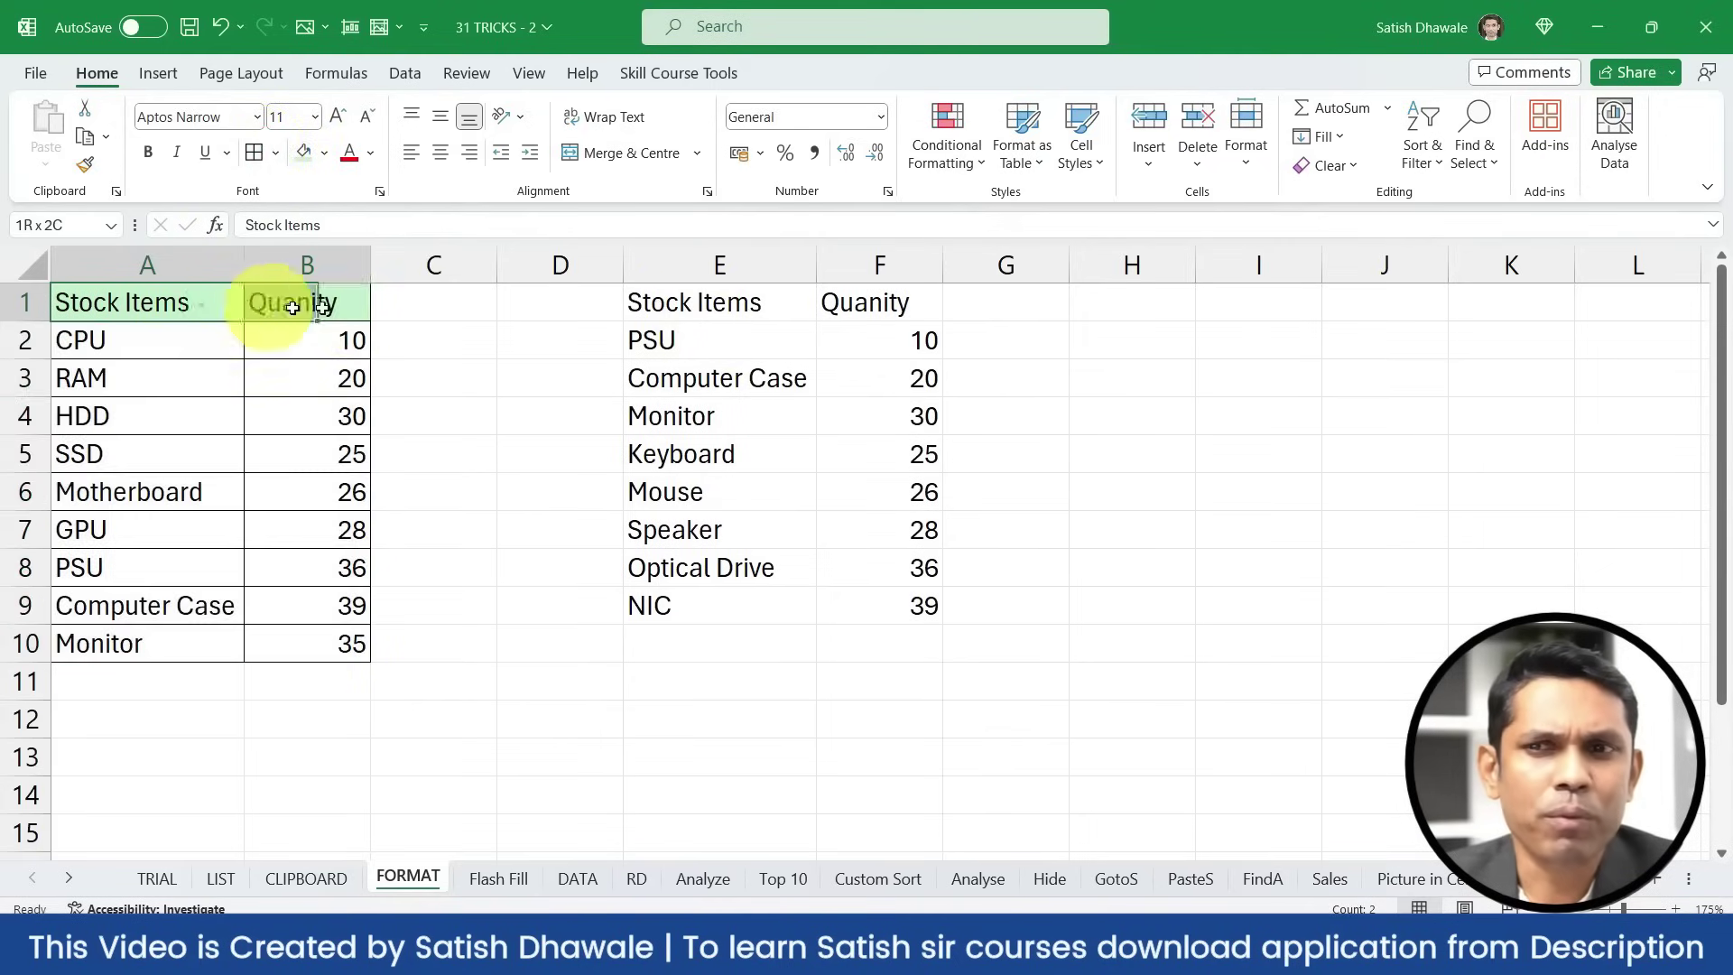
{"action": "left_click", "coordinate": [150, 154]}
{"action": "left_click", "coordinate": [173, 153]}
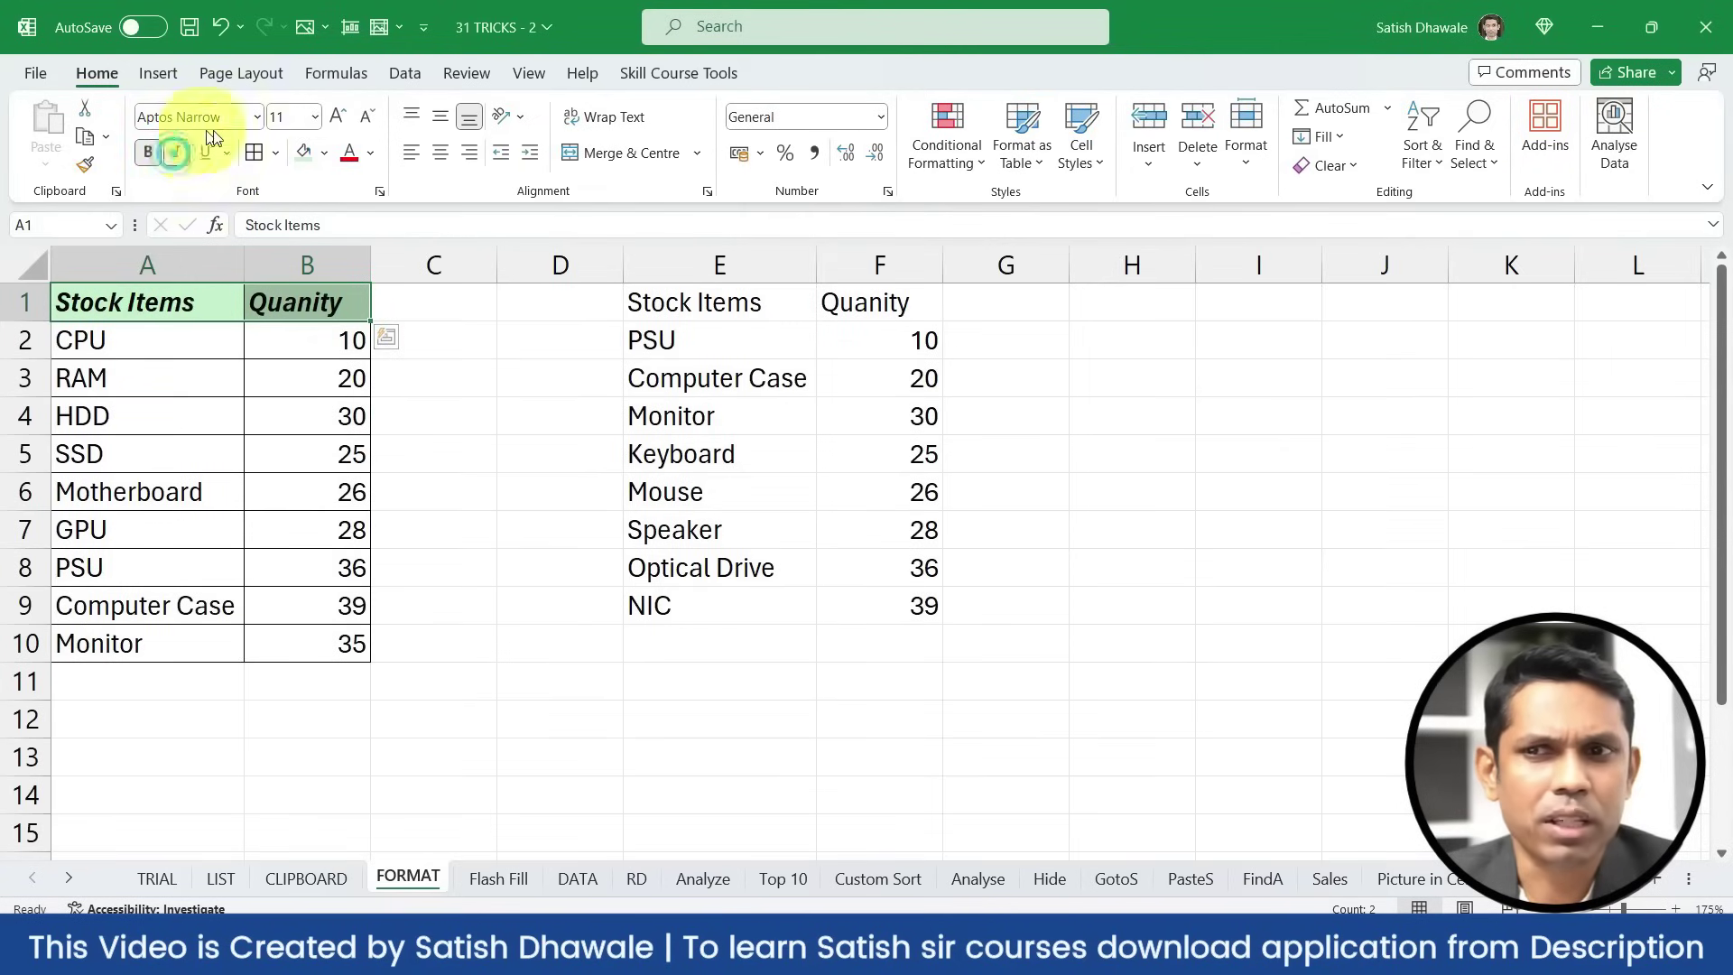
{"action": "left_click", "coordinate": [198, 415]}
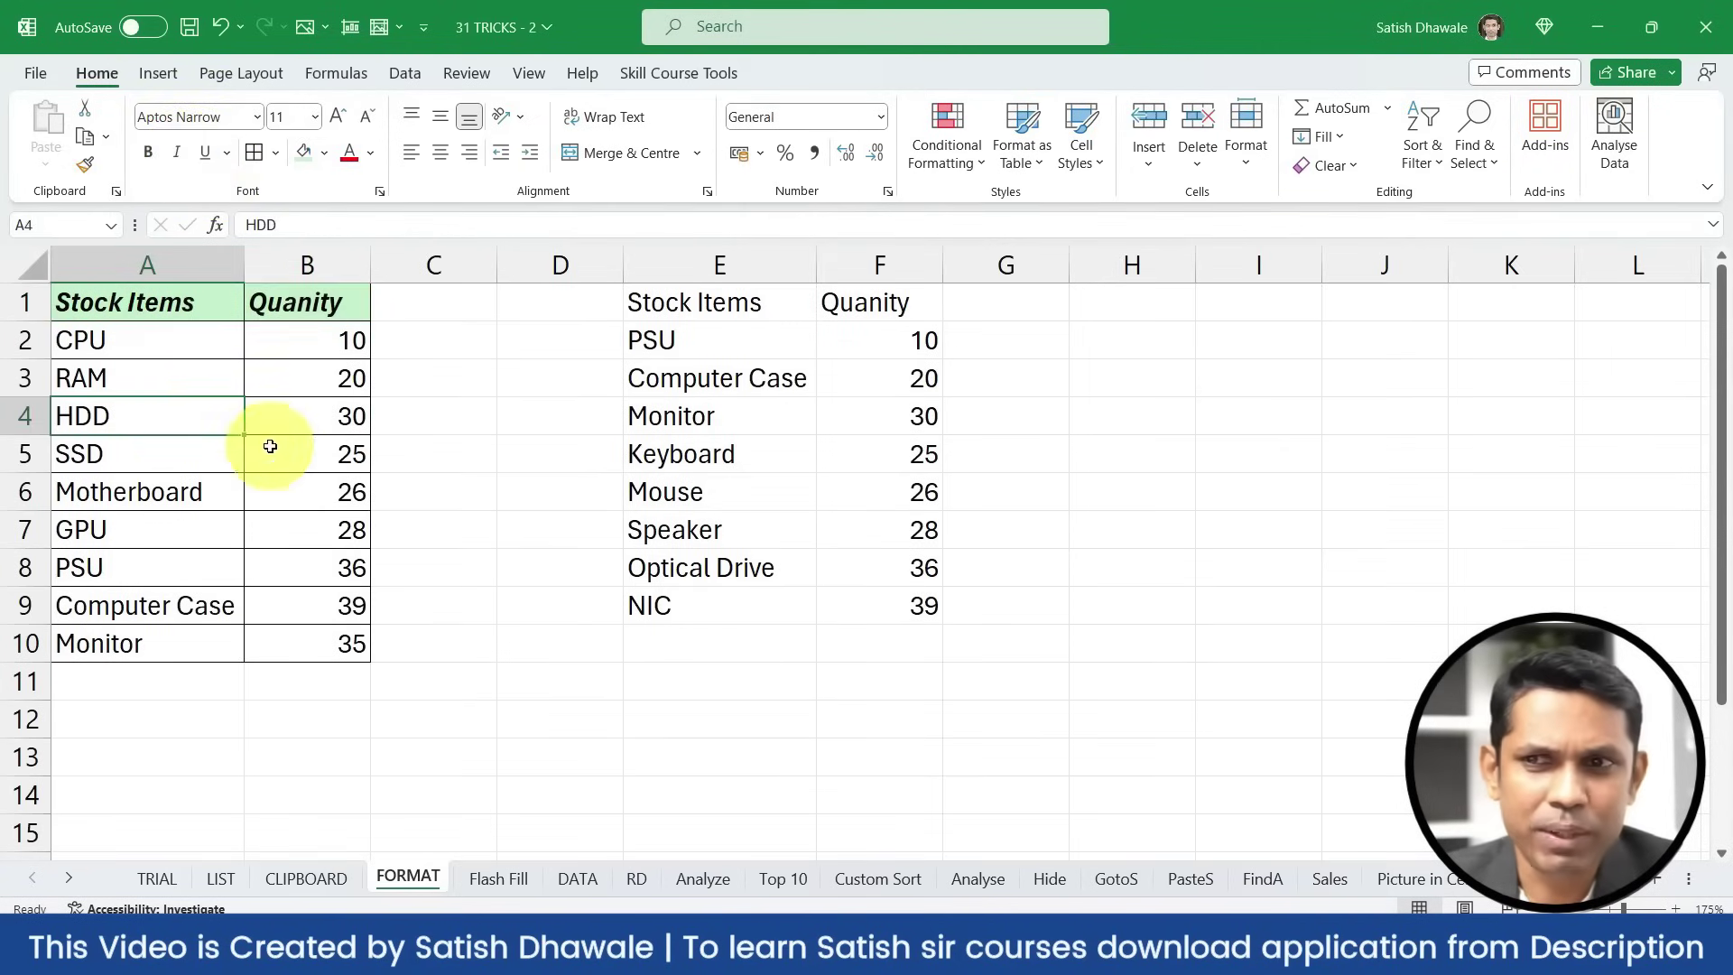
Copy the formatting of header cells A1:B1 onto E1:F1 with Format Painter
{"action": "left_click", "coordinate": [166, 302]}
{"action": "left_click_drag", "start_coordinate": [166, 302], "coordinate": [347, 298]}
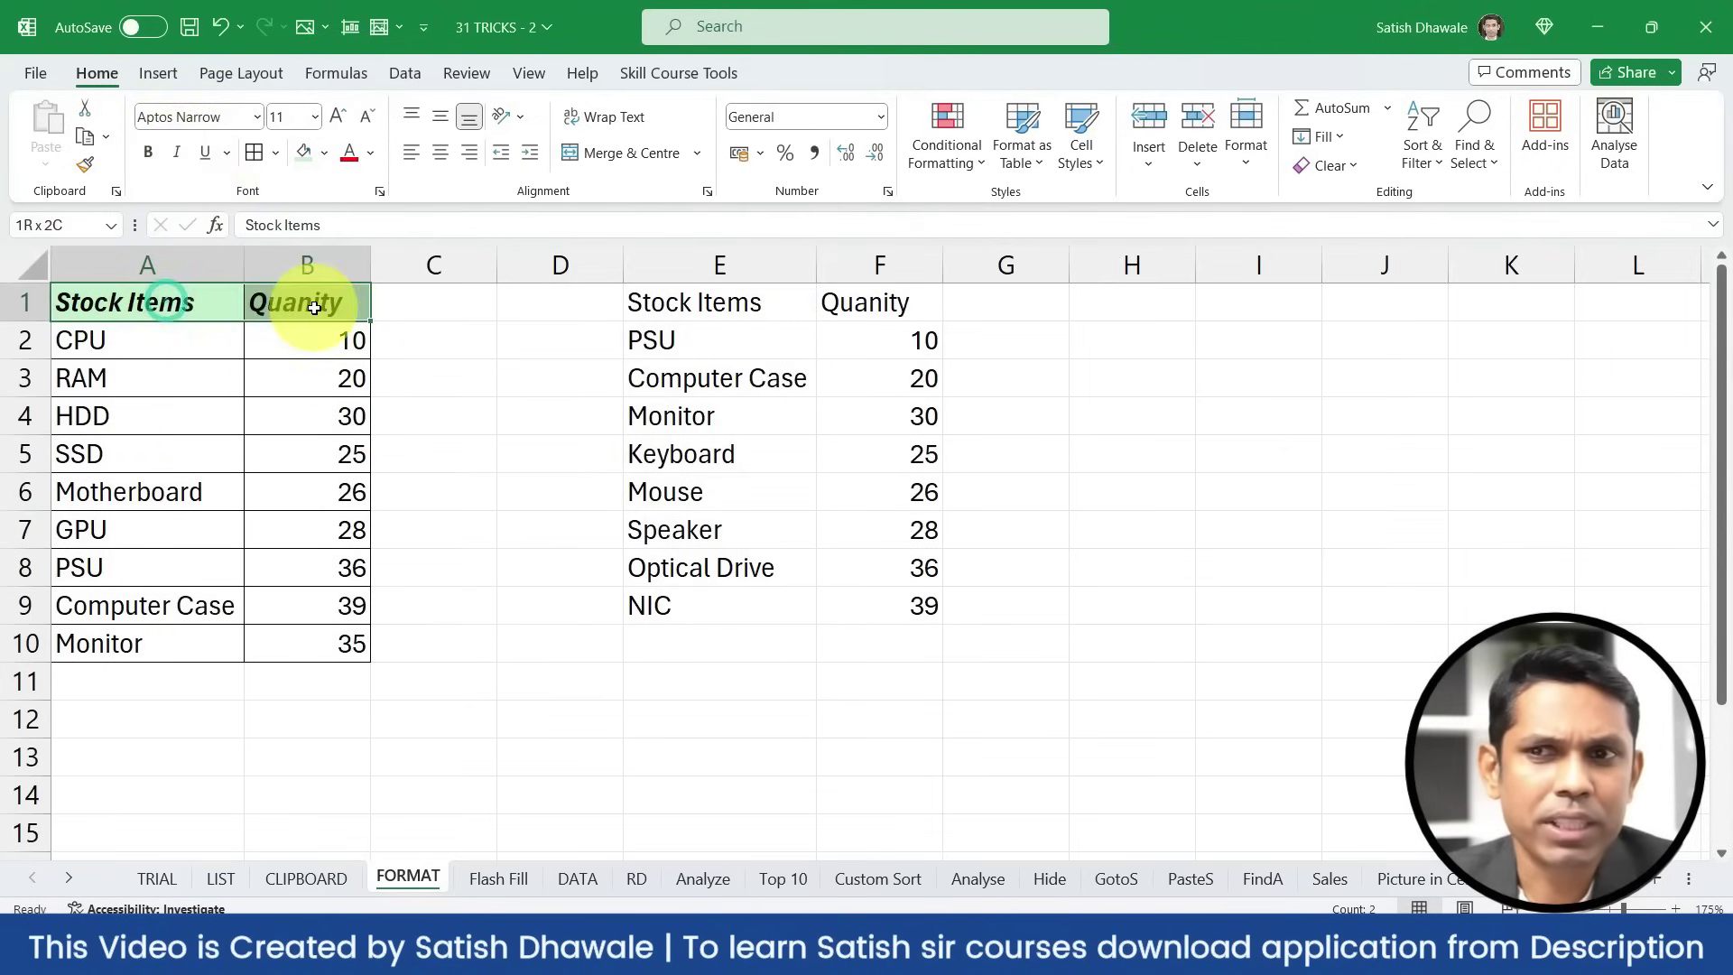
{"action": "left_click", "coordinate": [83, 167]}
{"action": "left_click_drag", "start_coordinate": [637, 302], "coordinate": [865, 312]}
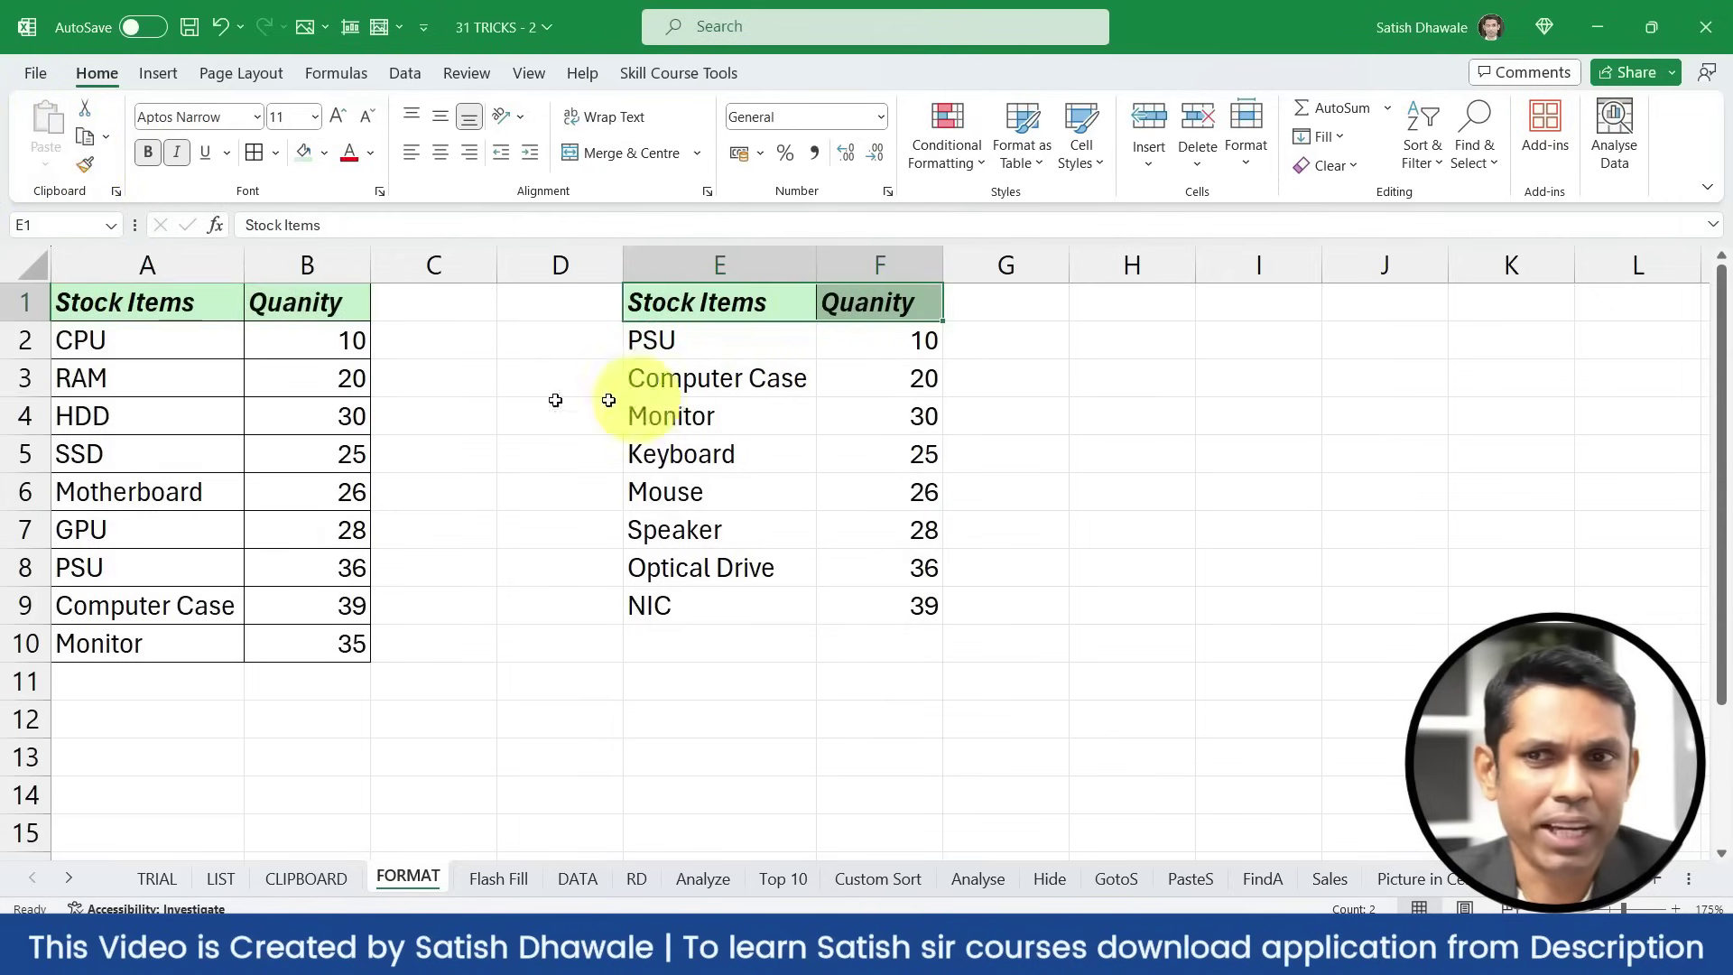
Apply the formatting of A2:B10 to E2:F9 with Format Painter, then undo the formatting of the second table
{"action": "left_click_drag", "start_coordinate": [219, 350], "coordinate": [338, 651]}
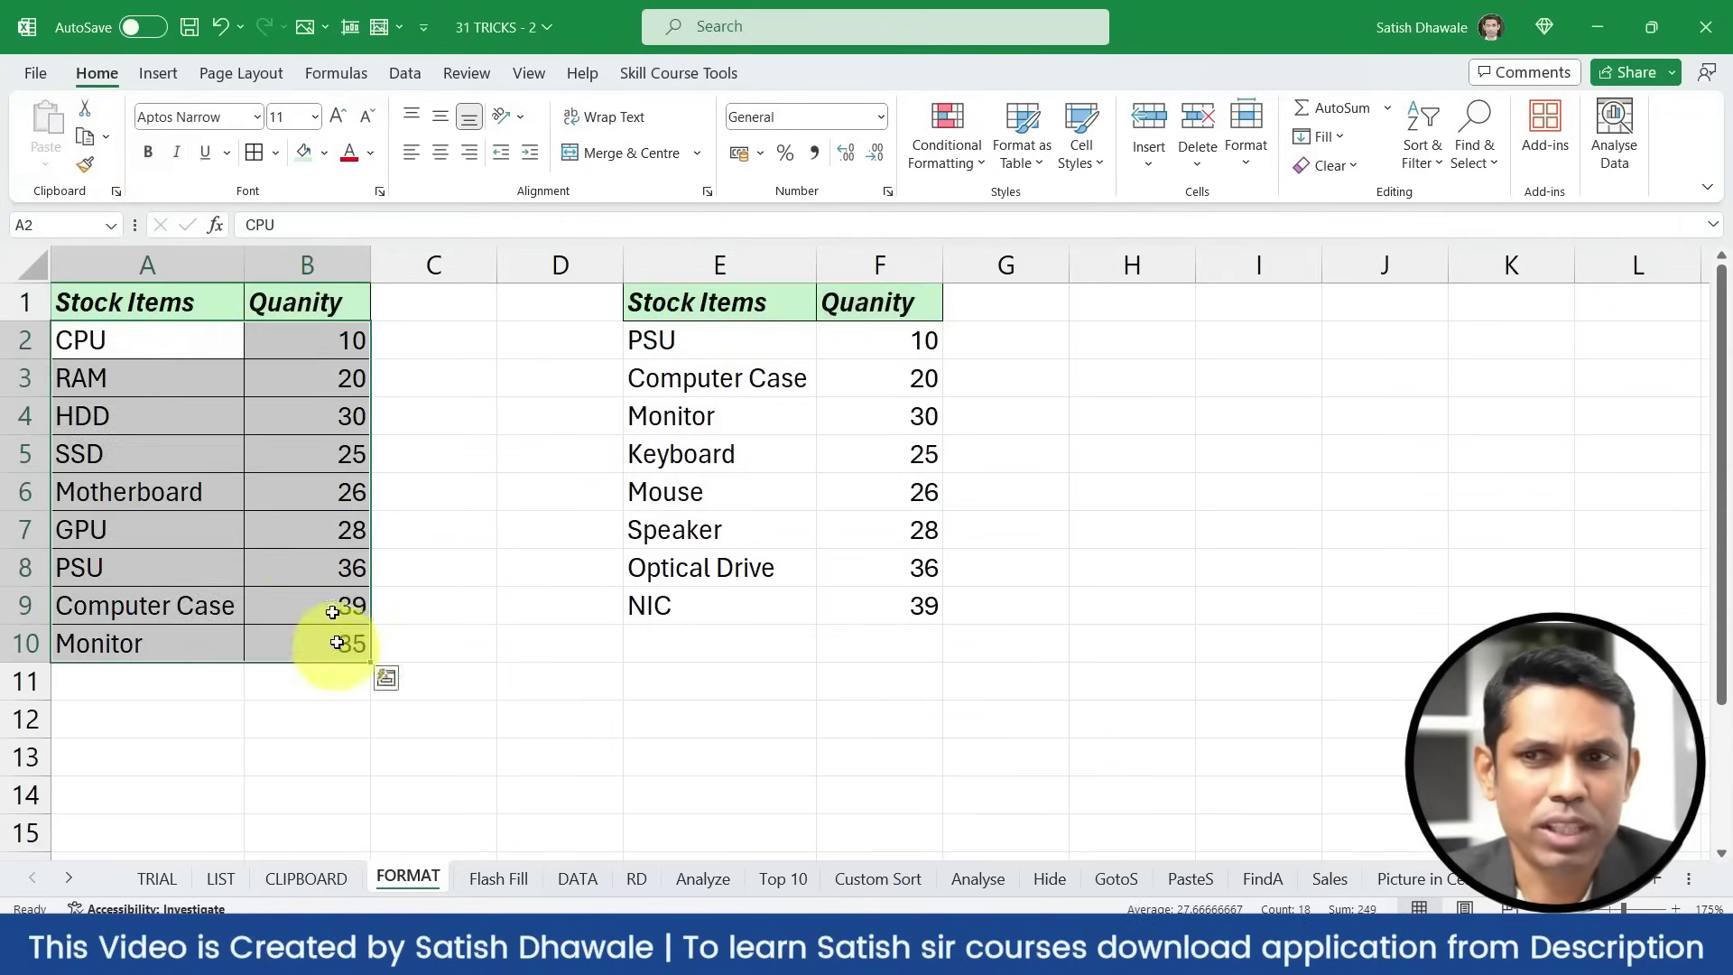
{"action": "left_click", "coordinate": [84, 165]}
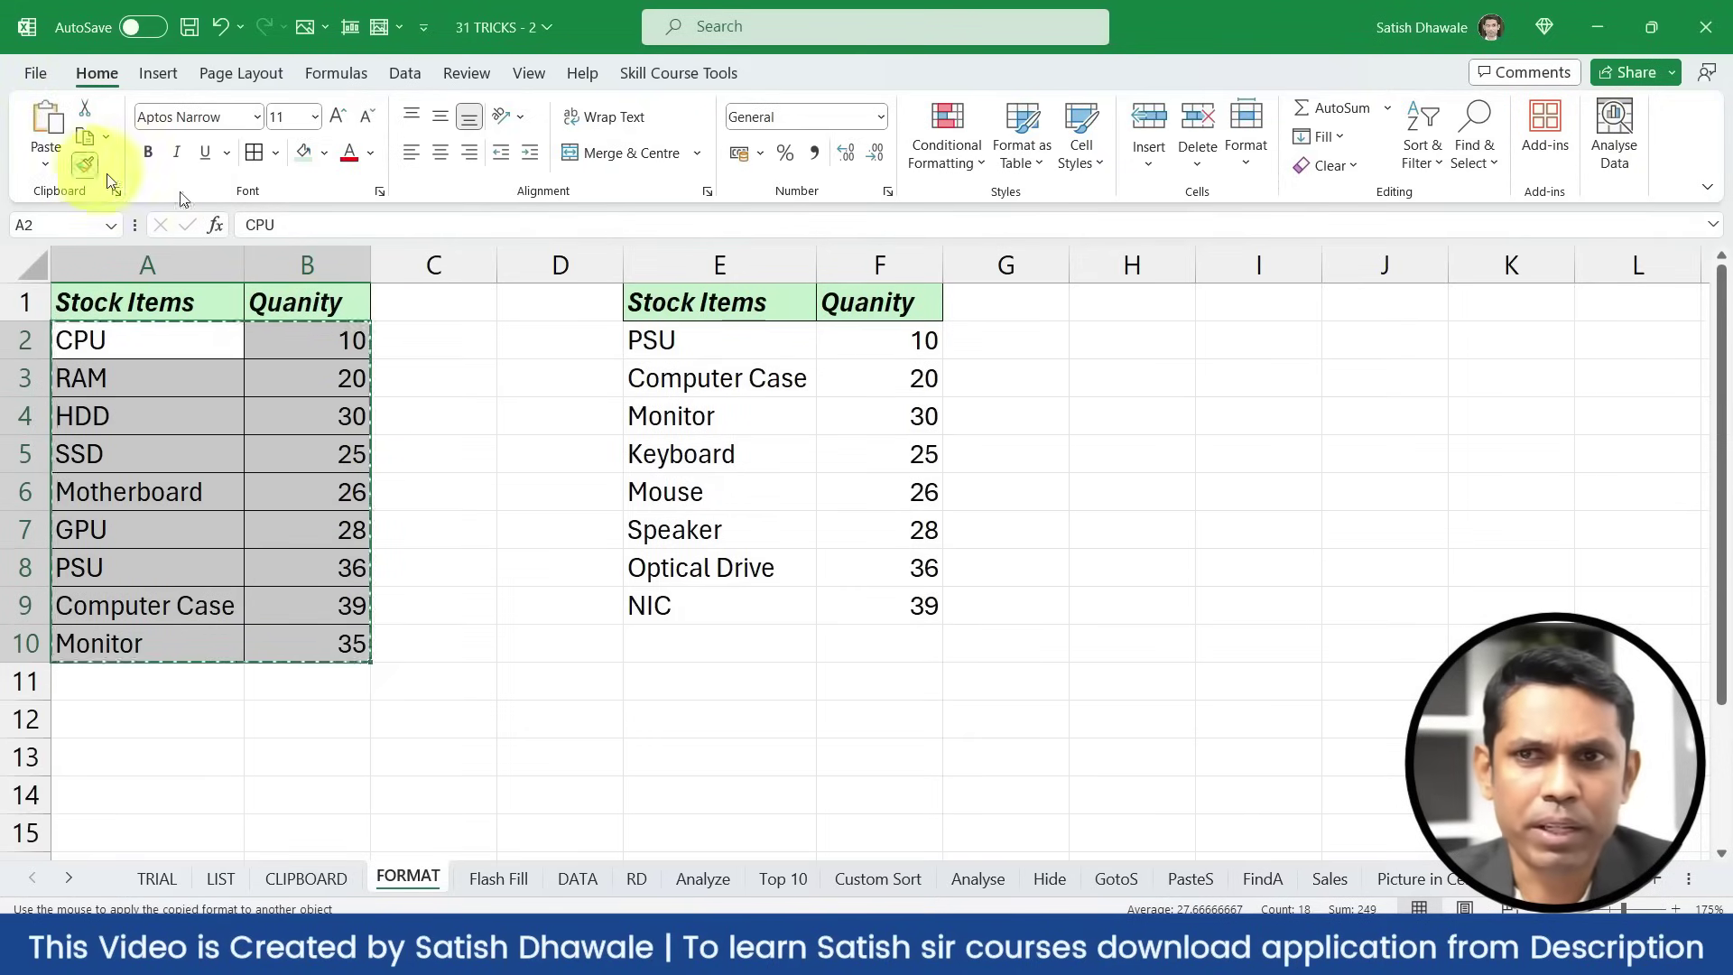
{"action": "mouse_move", "coordinate": [755, 334]}
{"action": "left_mouse_down"}
{"action": "mouse_move", "coordinate": [840, 503]}
{"action": "mouse_move", "coordinate": [857, 594]}
{"action": "left_mouse_up"}
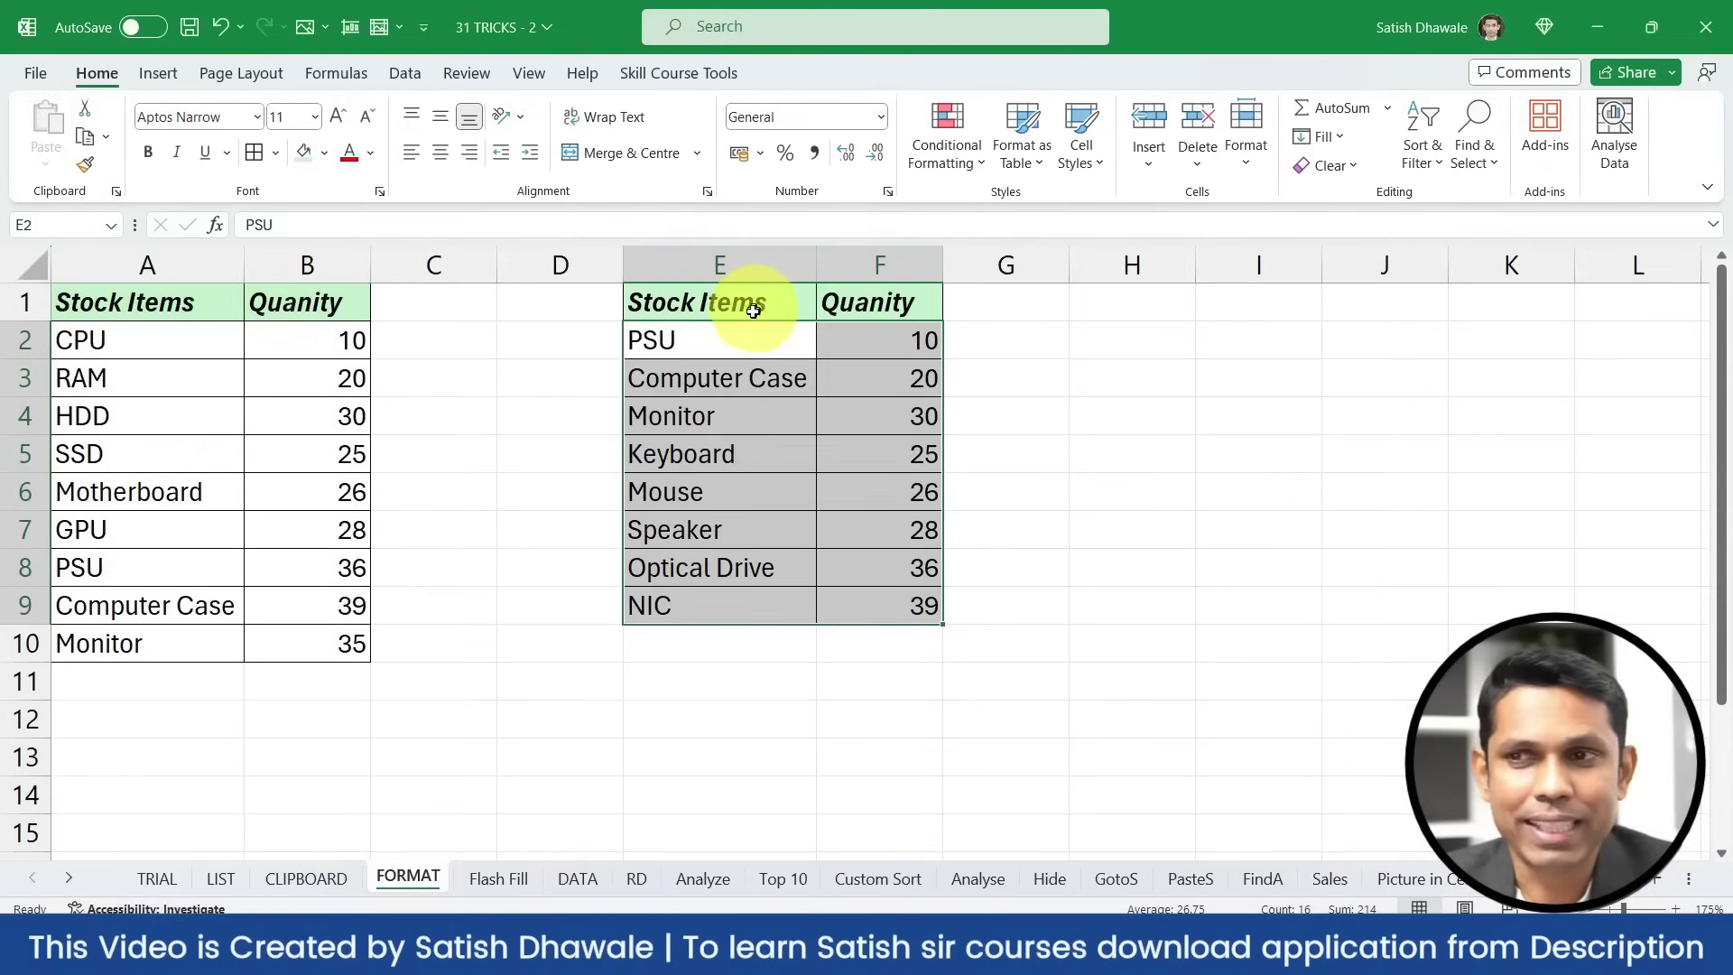
{"action": "key", "text": "ctrl+z"}
Copy the unformatted table E1:F9 to cell I1 and autofit column I to its contents
{"action": "left_click_drag", "start_coordinate": [753, 302], "coordinate": [861, 601]}
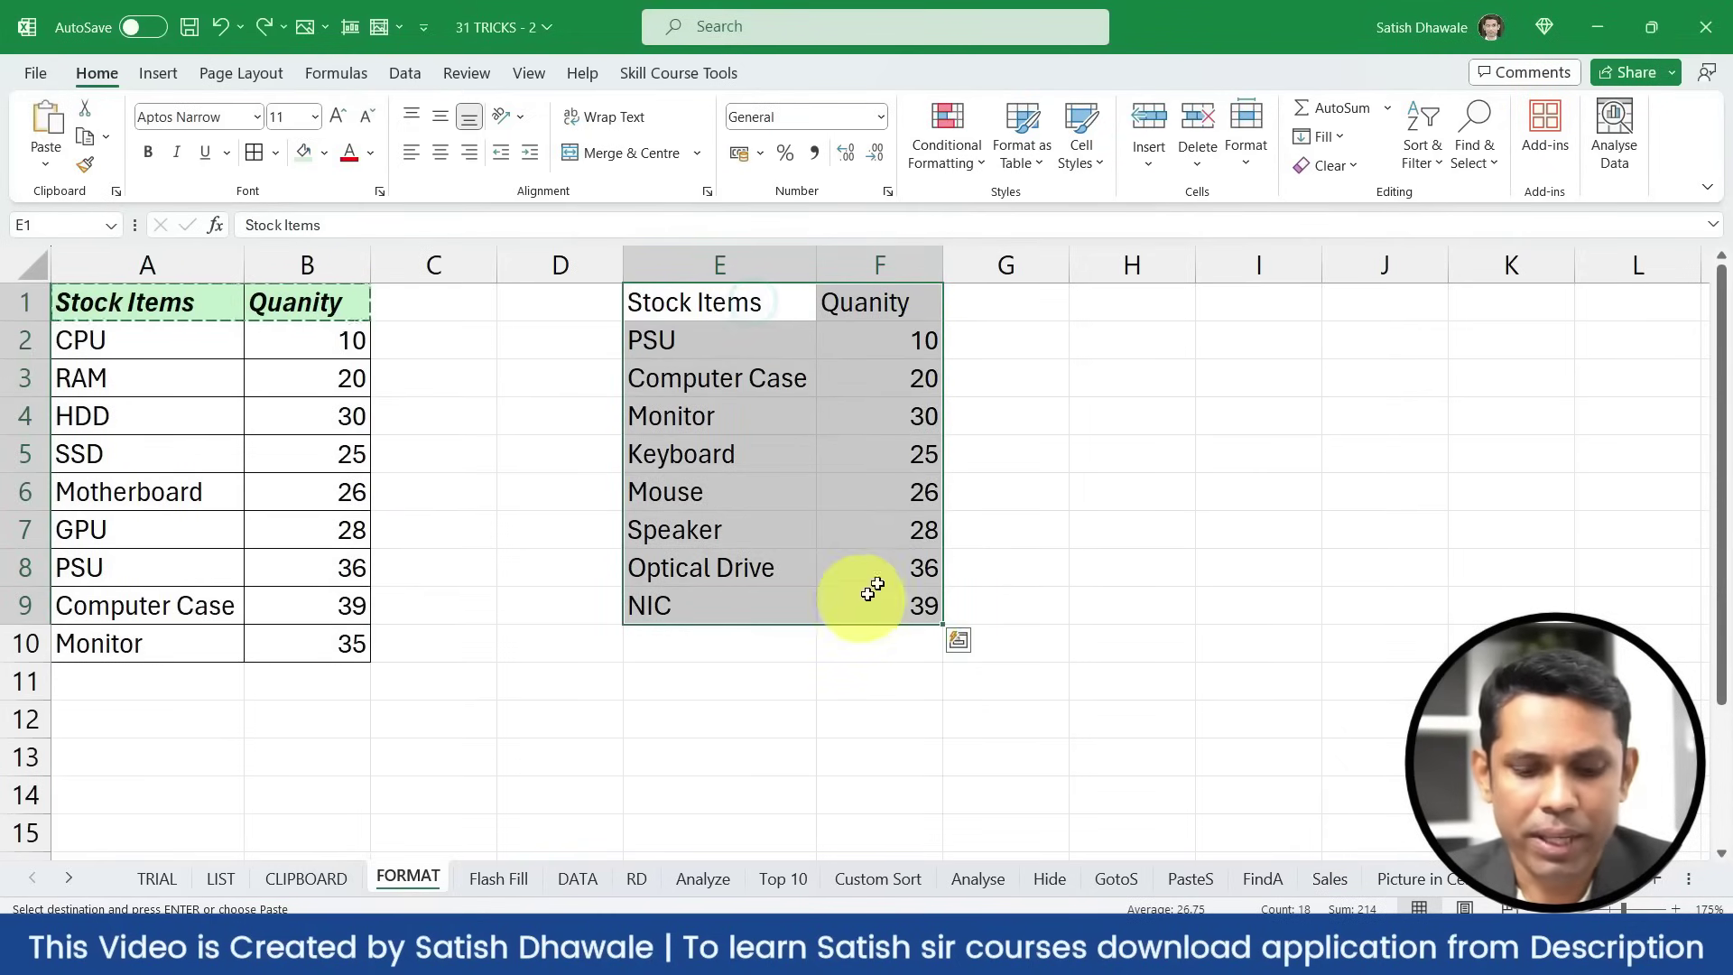
{"action": "key", "text": "ctrl+c"}
{"action": "left_click", "coordinate": [1200, 302]}
{"action": "key", "text": "ctrl+v"}
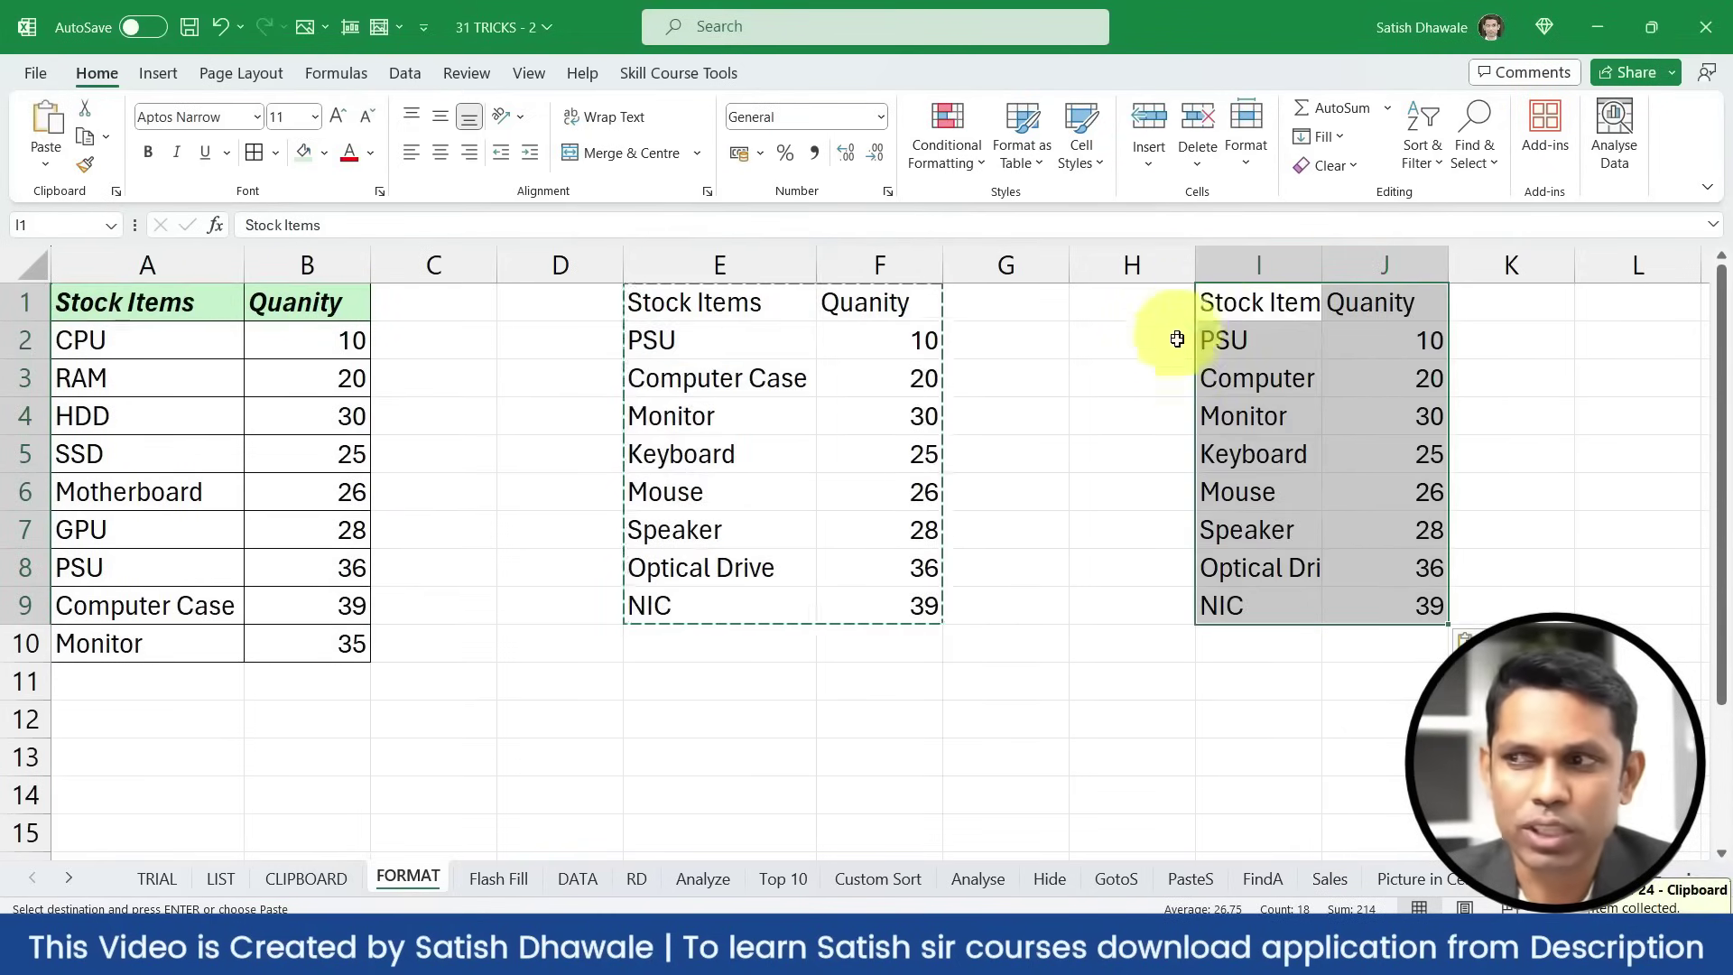
{"action": "double_click", "coordinate": [1321, 262]}
{"action": "left_click", "coordinate": [960, 407]}
Try a single Format Painter copy from header A1:B1 to E1:F1, then undo it
{"action": "left_click_drag", "start_coordinate": [206, 308], "coordinate": [301, 306]}
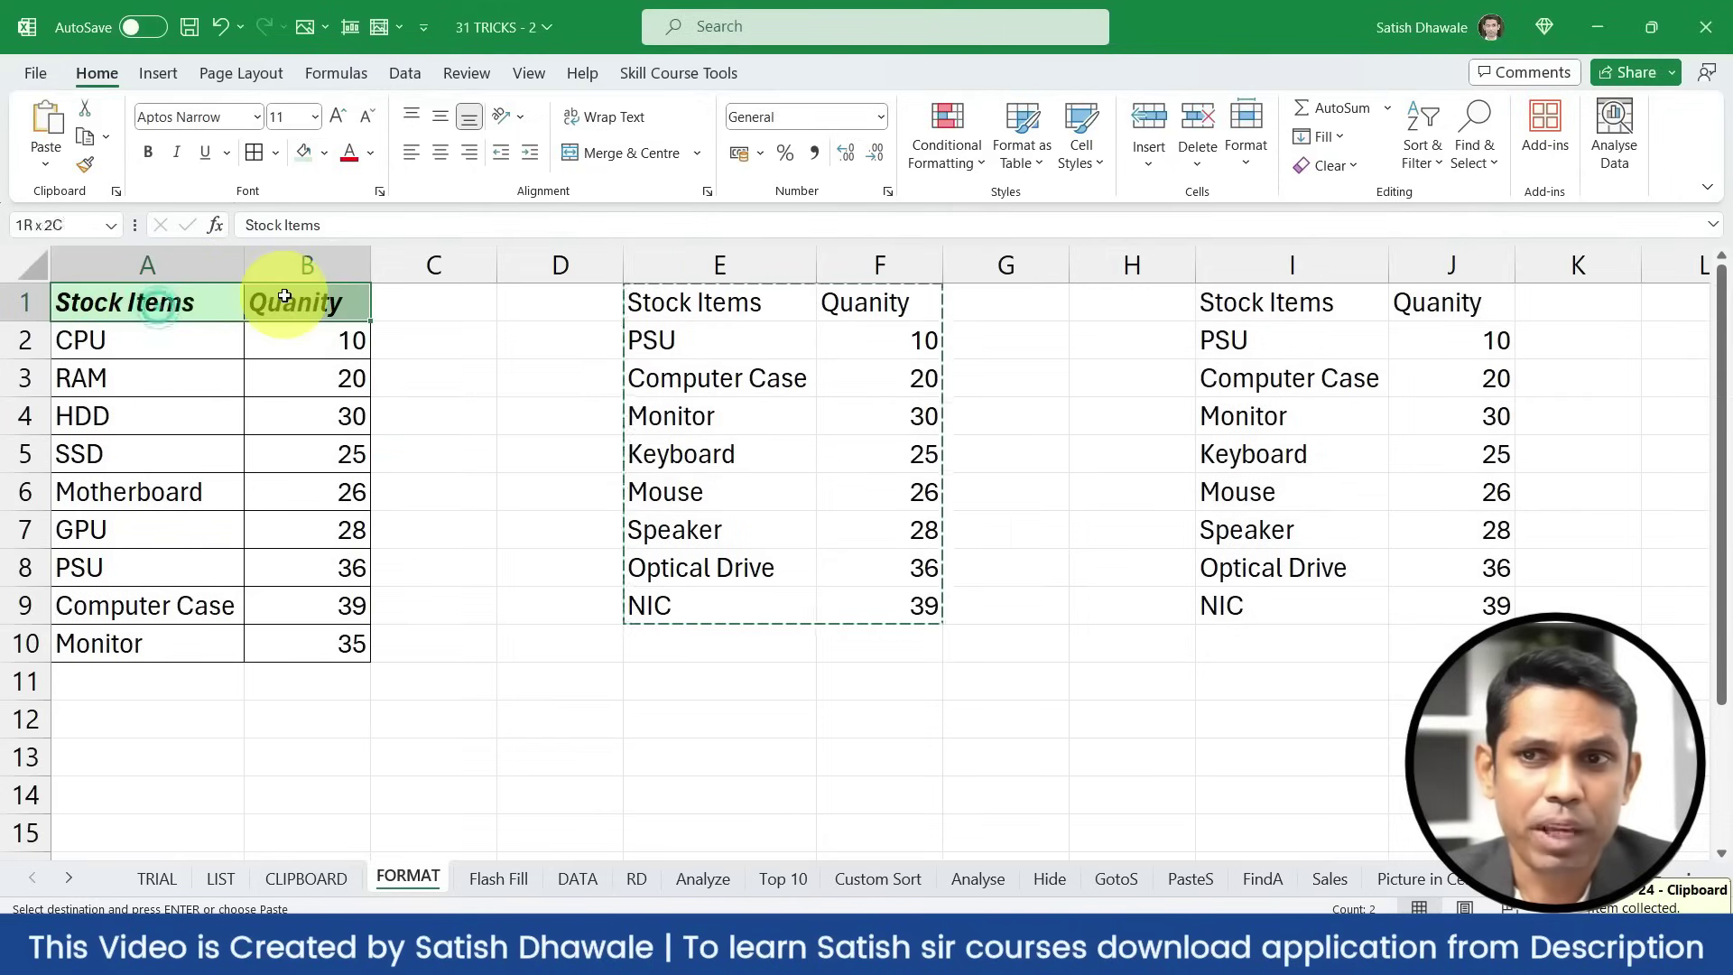
{"action": "left_click", "coordinate": [84, 163]}
{"action": "left_click_drag", "start_coordinate": [686, 307], "coordinate": [898, 304]}
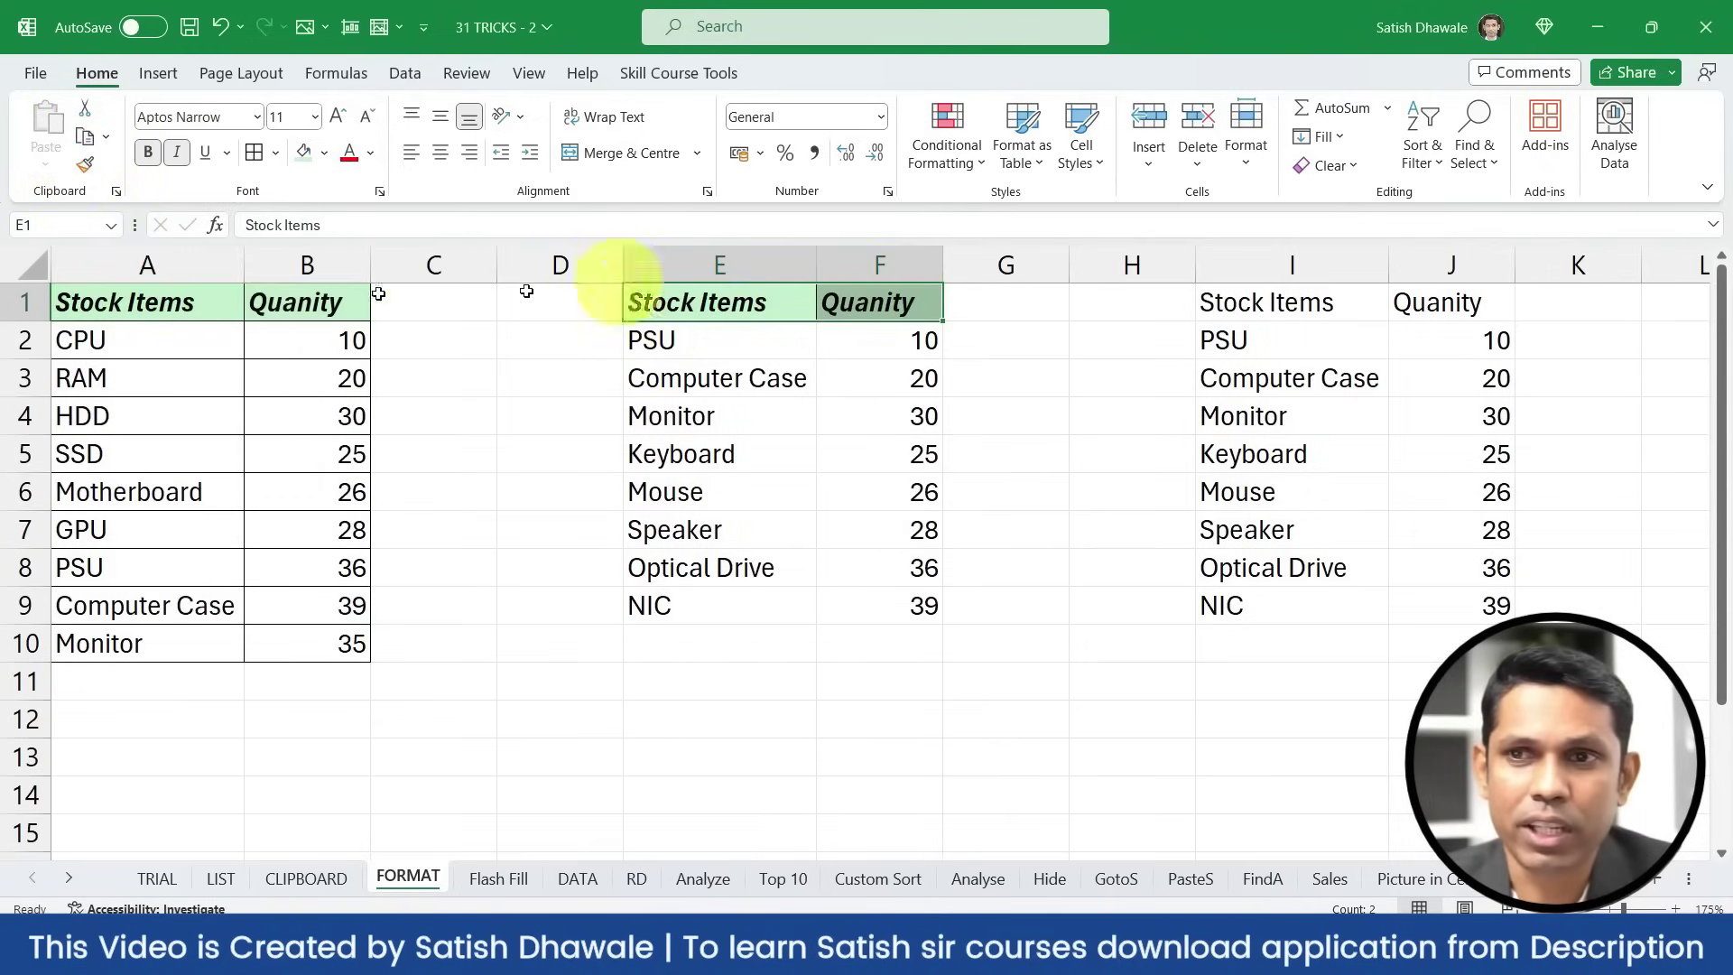
{"action": "key", "text": "ctrl+z"}
Copy the A1:B1 header formatting onto both E1:F1 and I1:J1 with Format Painter kept active
{"action": "left_click_drag", "start_coordinate": [149, 311], "coordinate": [280, 303]}
{"action": "left_click", "coordinate": [85, 164]}
{"action": "left_click_drag", "start_coordinate": [738, 304], "coordinate": [894, 303]}
{"action": "left_click_drag", "start_coordinate": [1214, 302], "coordinate": [1438, 304]}
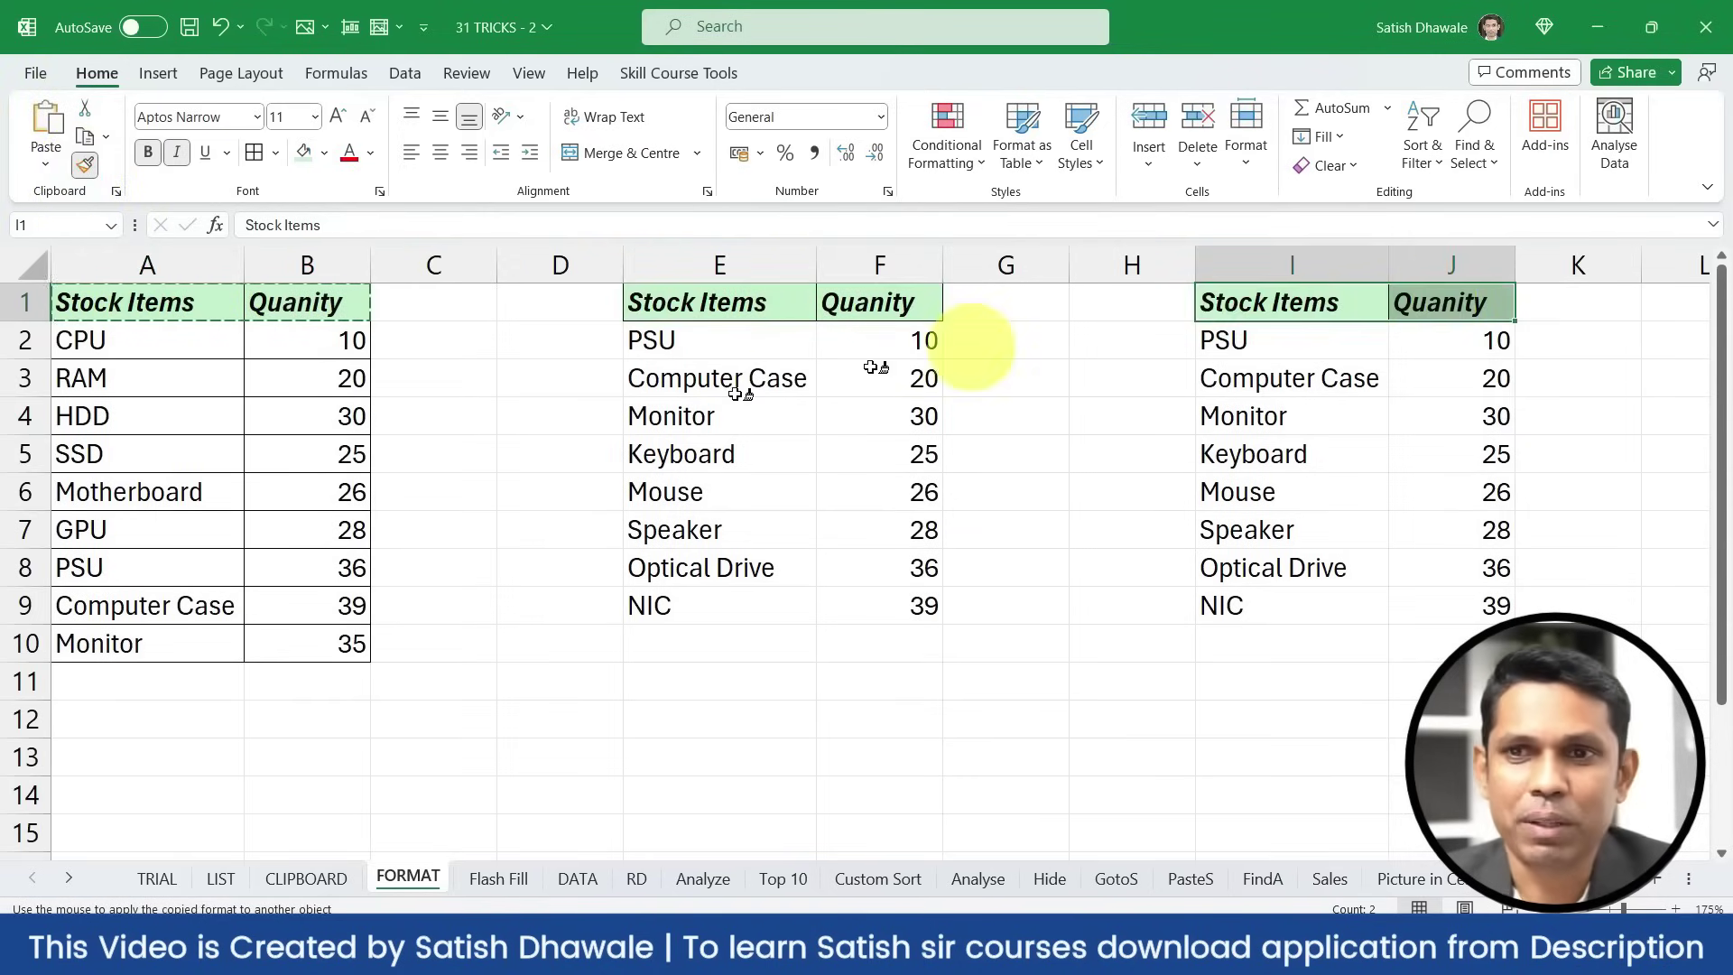
{"action": "type", "text": "`"}
Apply the bordered formatting of A2:B10 to E2:F9 and I2:J9 with Format Painter kept active, then end the painting
{"action": "left_click_drag", "start_coordinate": [199, 355], "coordinate": [278, 643]}
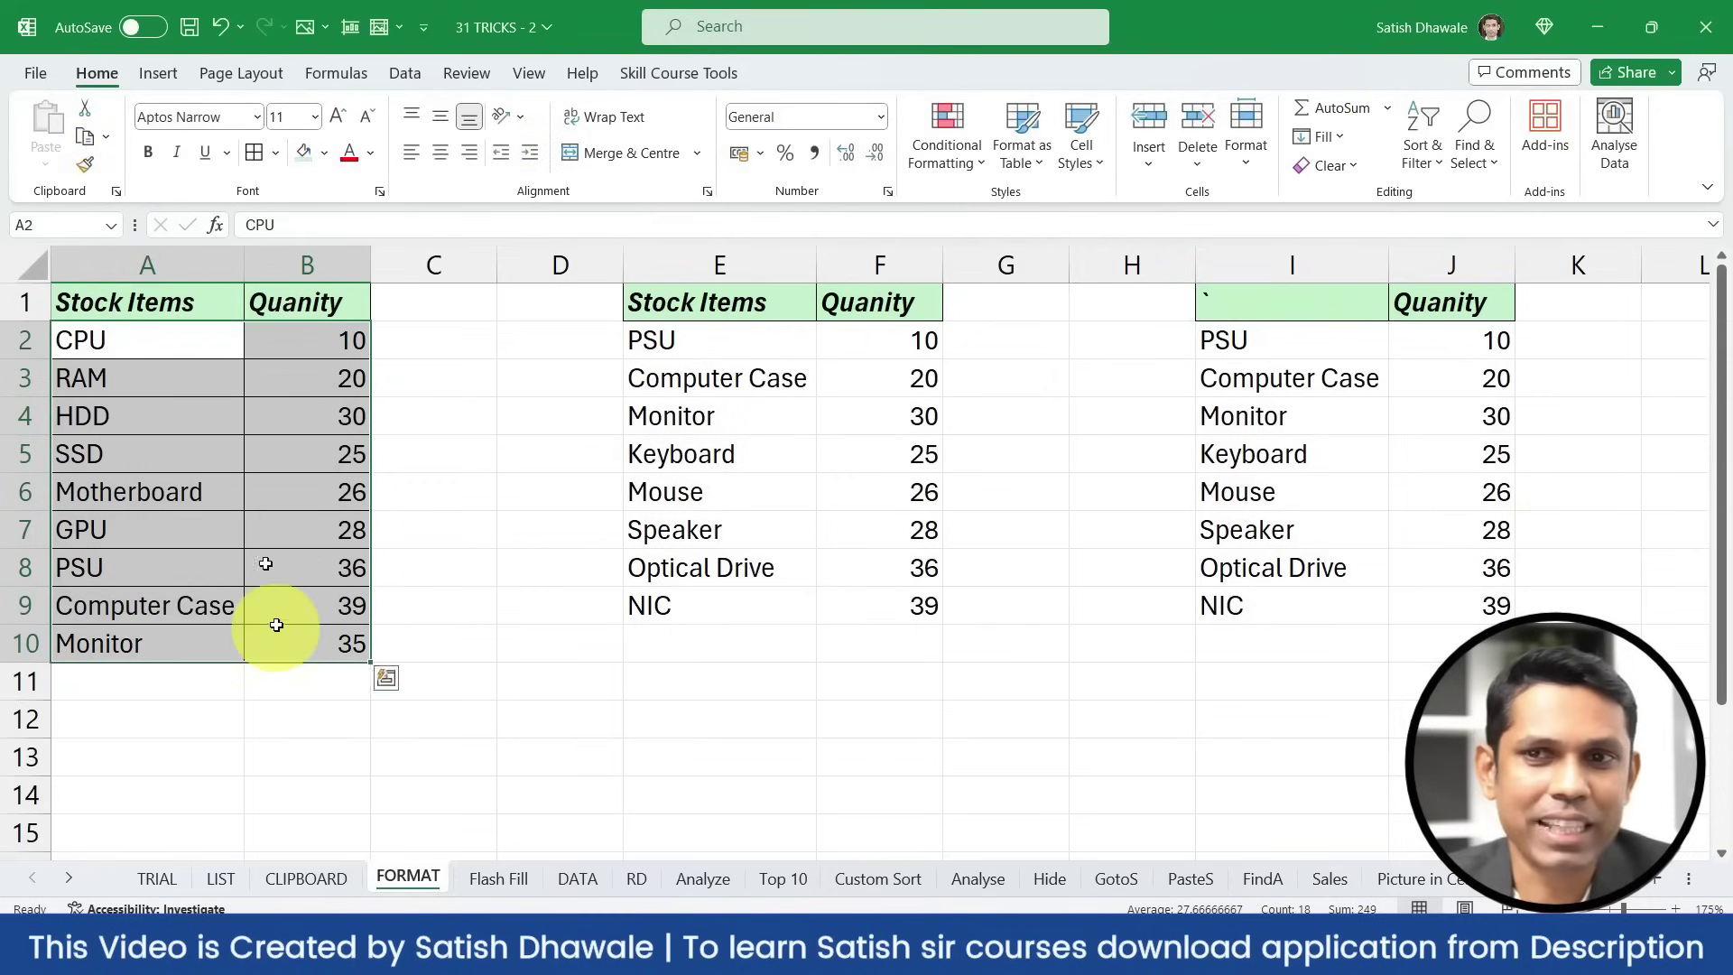
{"action": "left_click", "coordinate": [88, 167]}
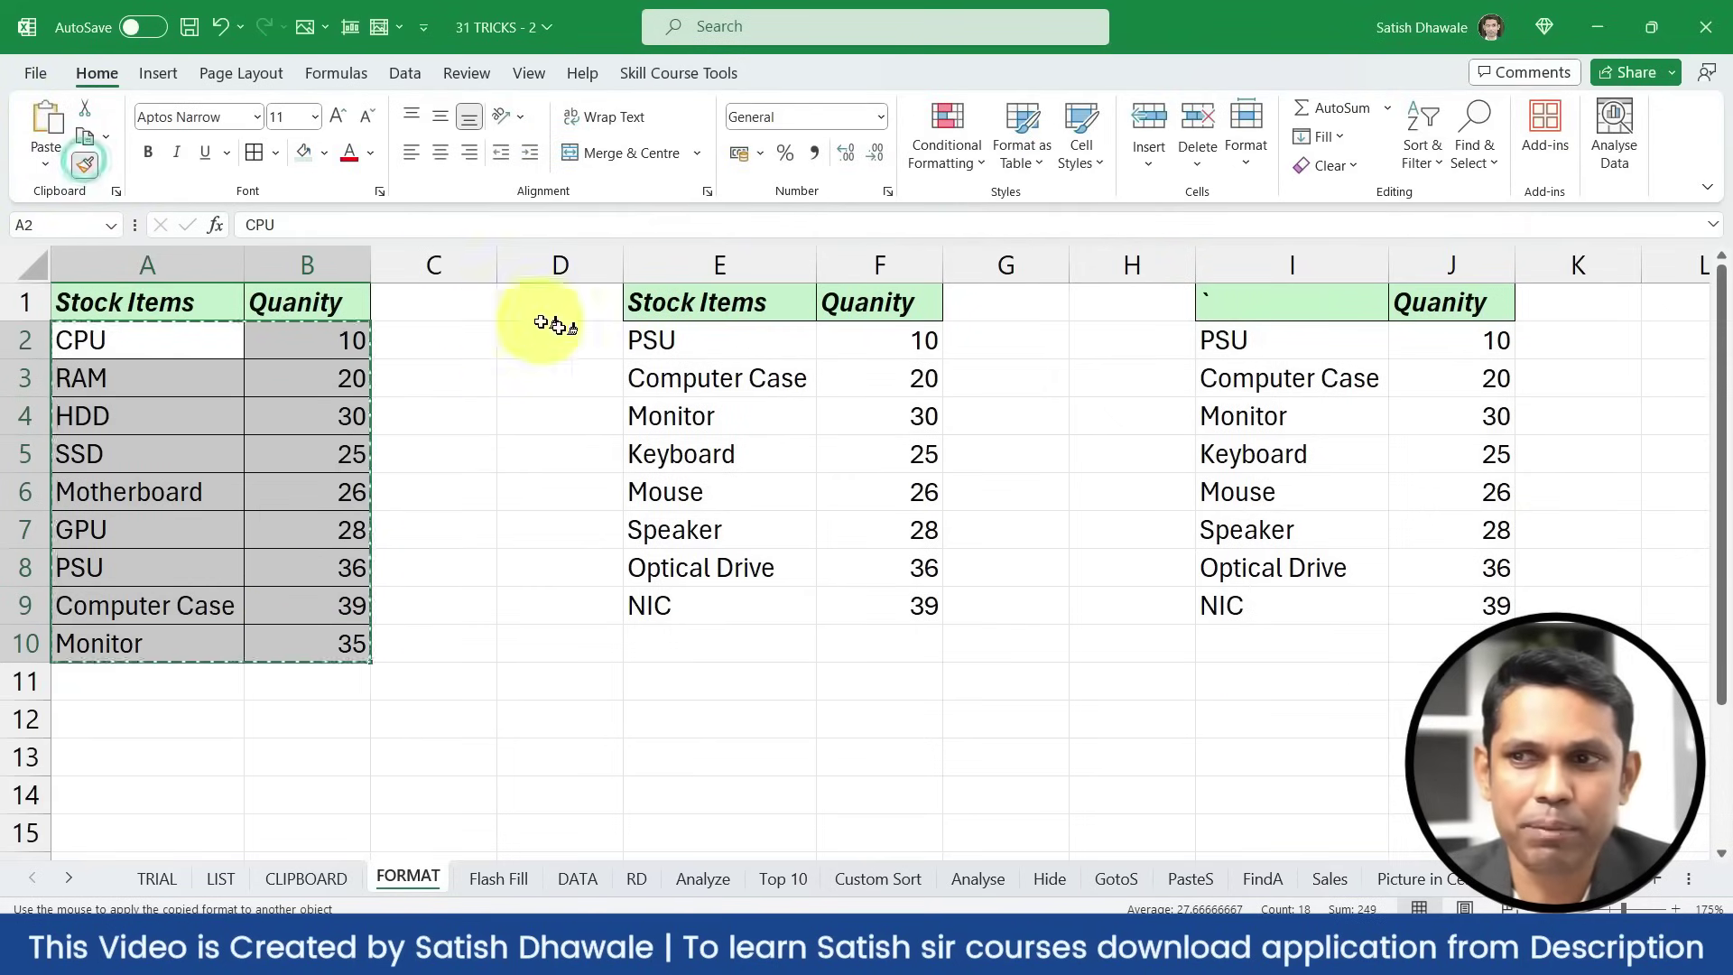
{"action": "mouse_move", "coordinate": [708, 342]}
{"action": "left_mouse_down"}
{"action": "mouse_move", "coordinate": [855, 533]}
{"action": "mouse_move", "coordinate": [858, 589]}
{"action": "mouse_move", "coordinate": [876, 584]}
{"action": "left_mouse_up"}
{"action": "left_click_drag", "start_coordinate": [1264, 370], "coordinate": [1469, 623]}
{"action": "left_click", "coordinate": [1350, 337]}
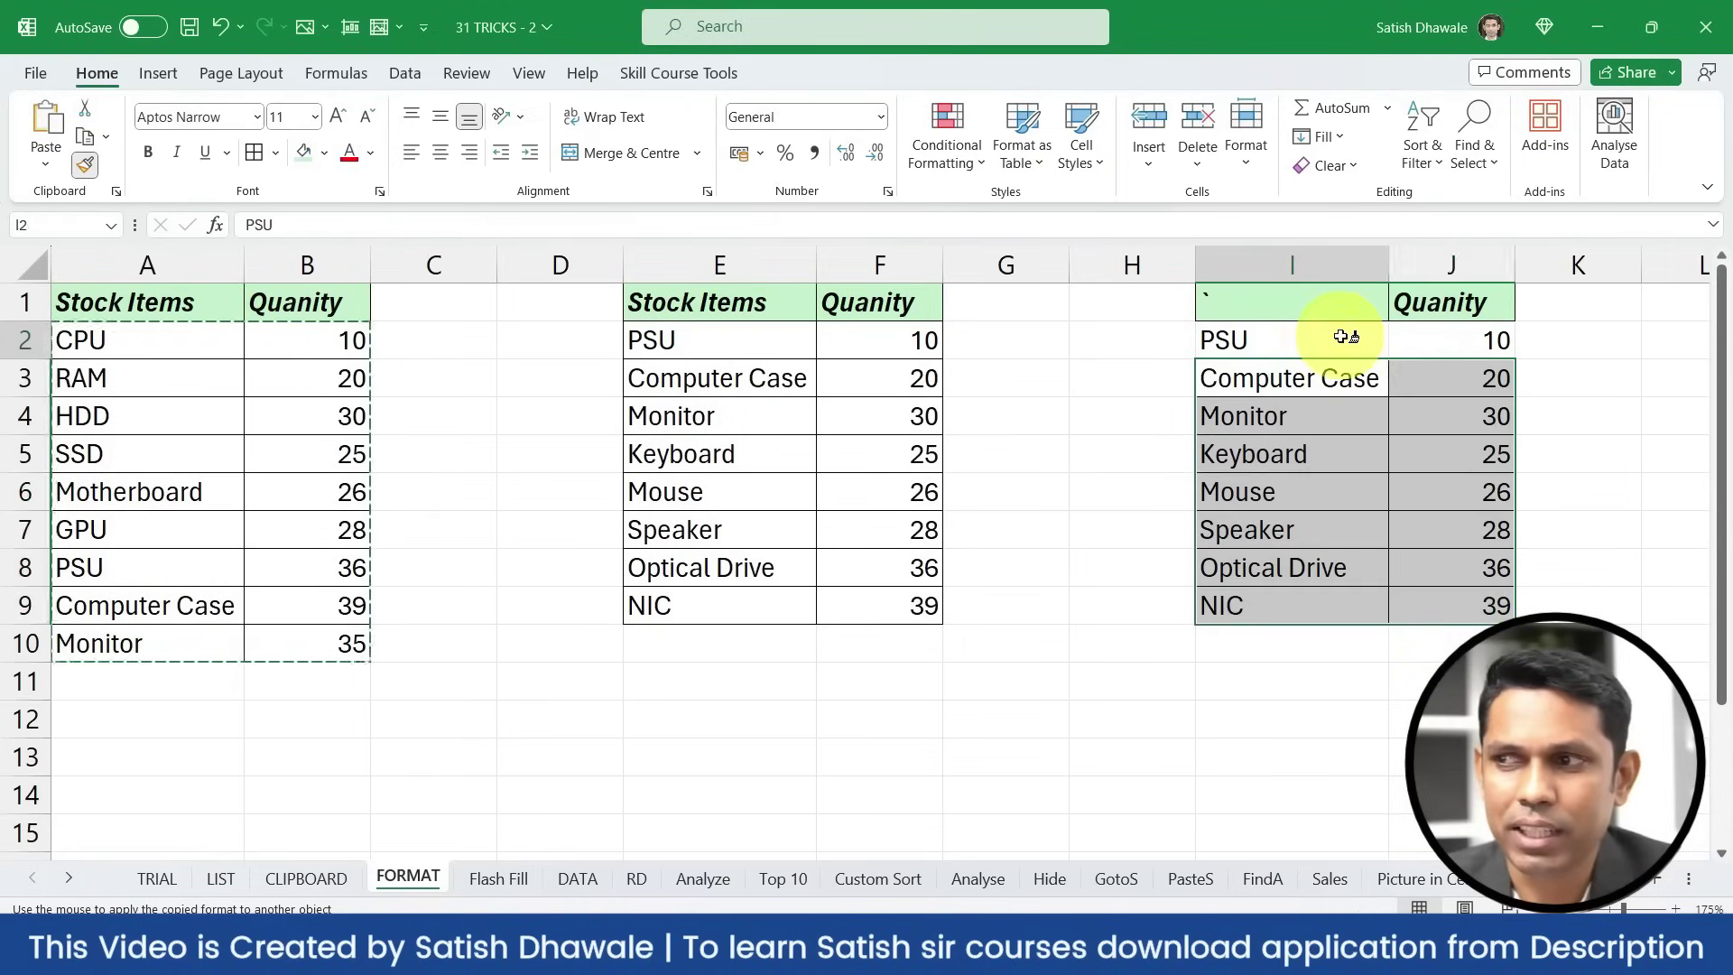
{"action": "key", "text": "Escape"}
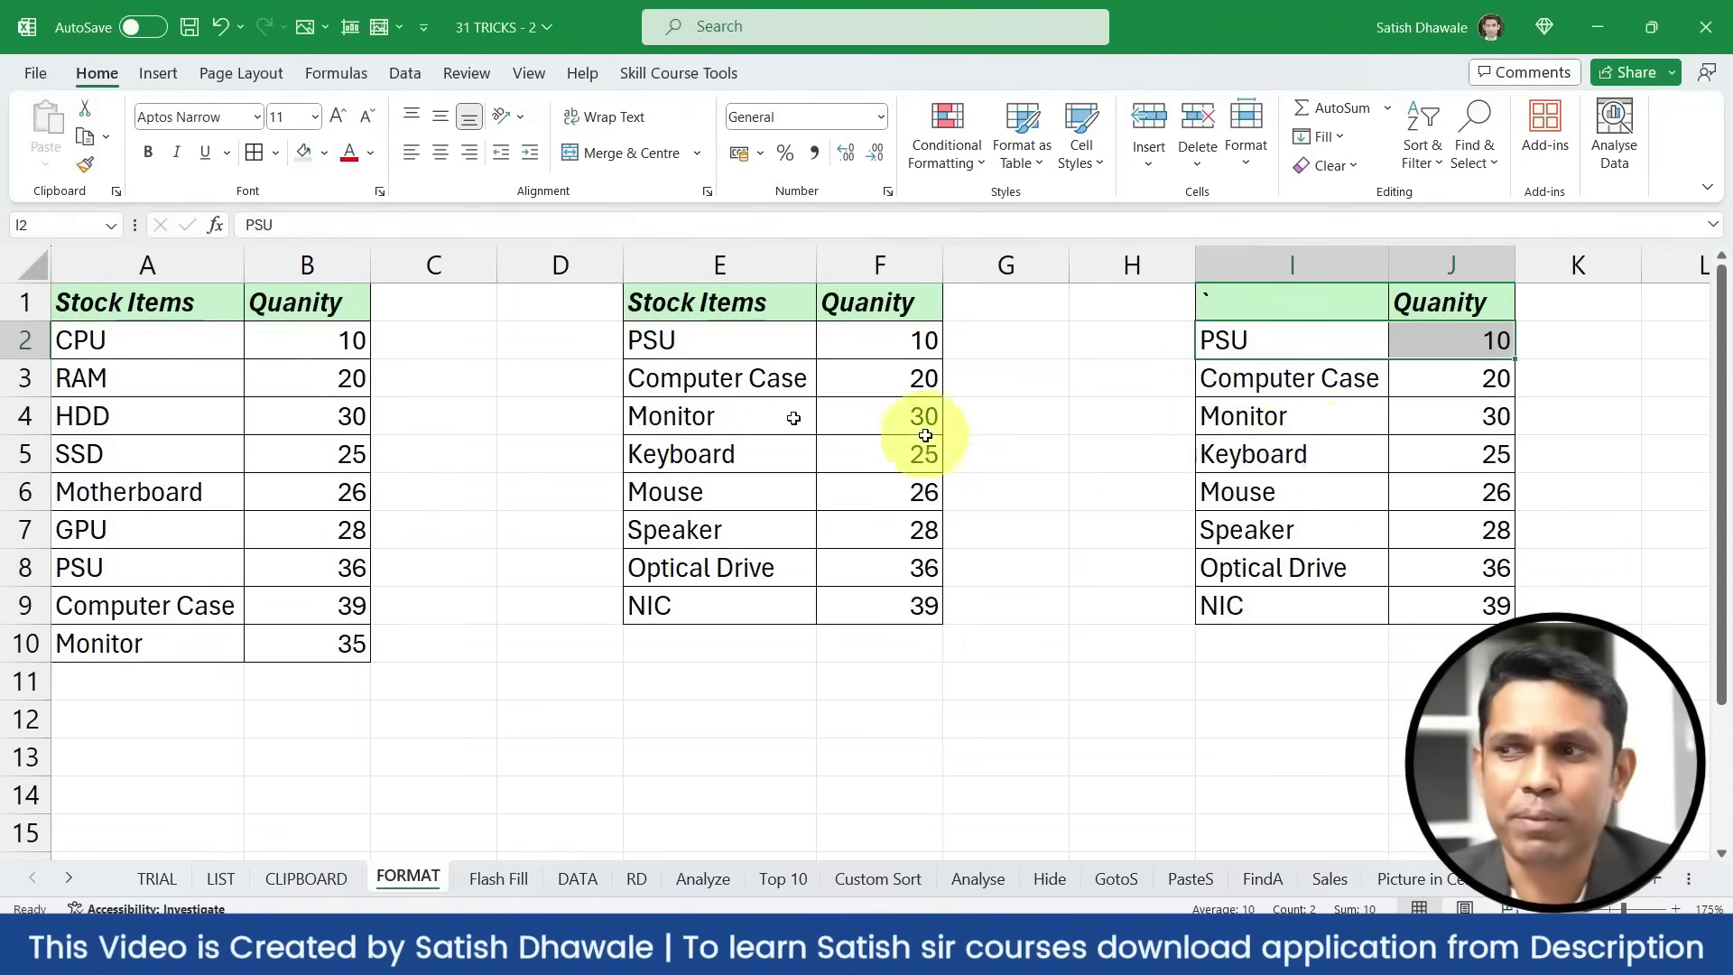
{"action": "left_click", "coordinate": [1230, 308]}
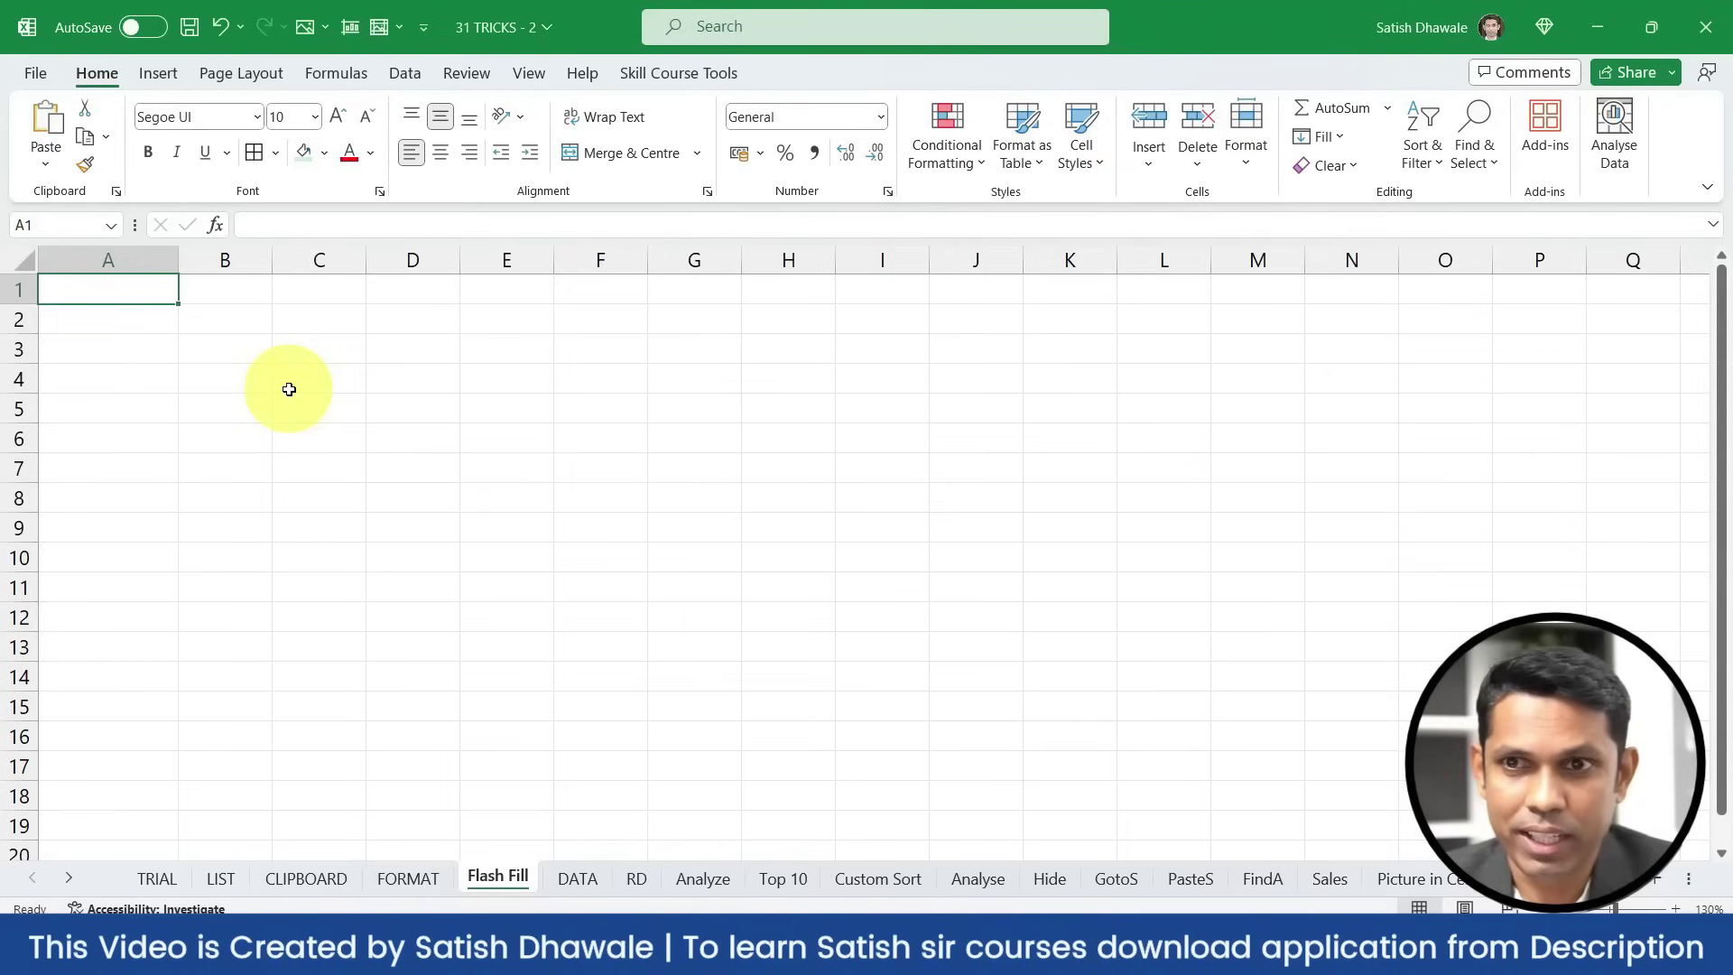
Switch to ChatGPT in the browser and send "give me list of 20 indian employees name with his age and designation"
{"action": "key", "text": "alt+Tab"}
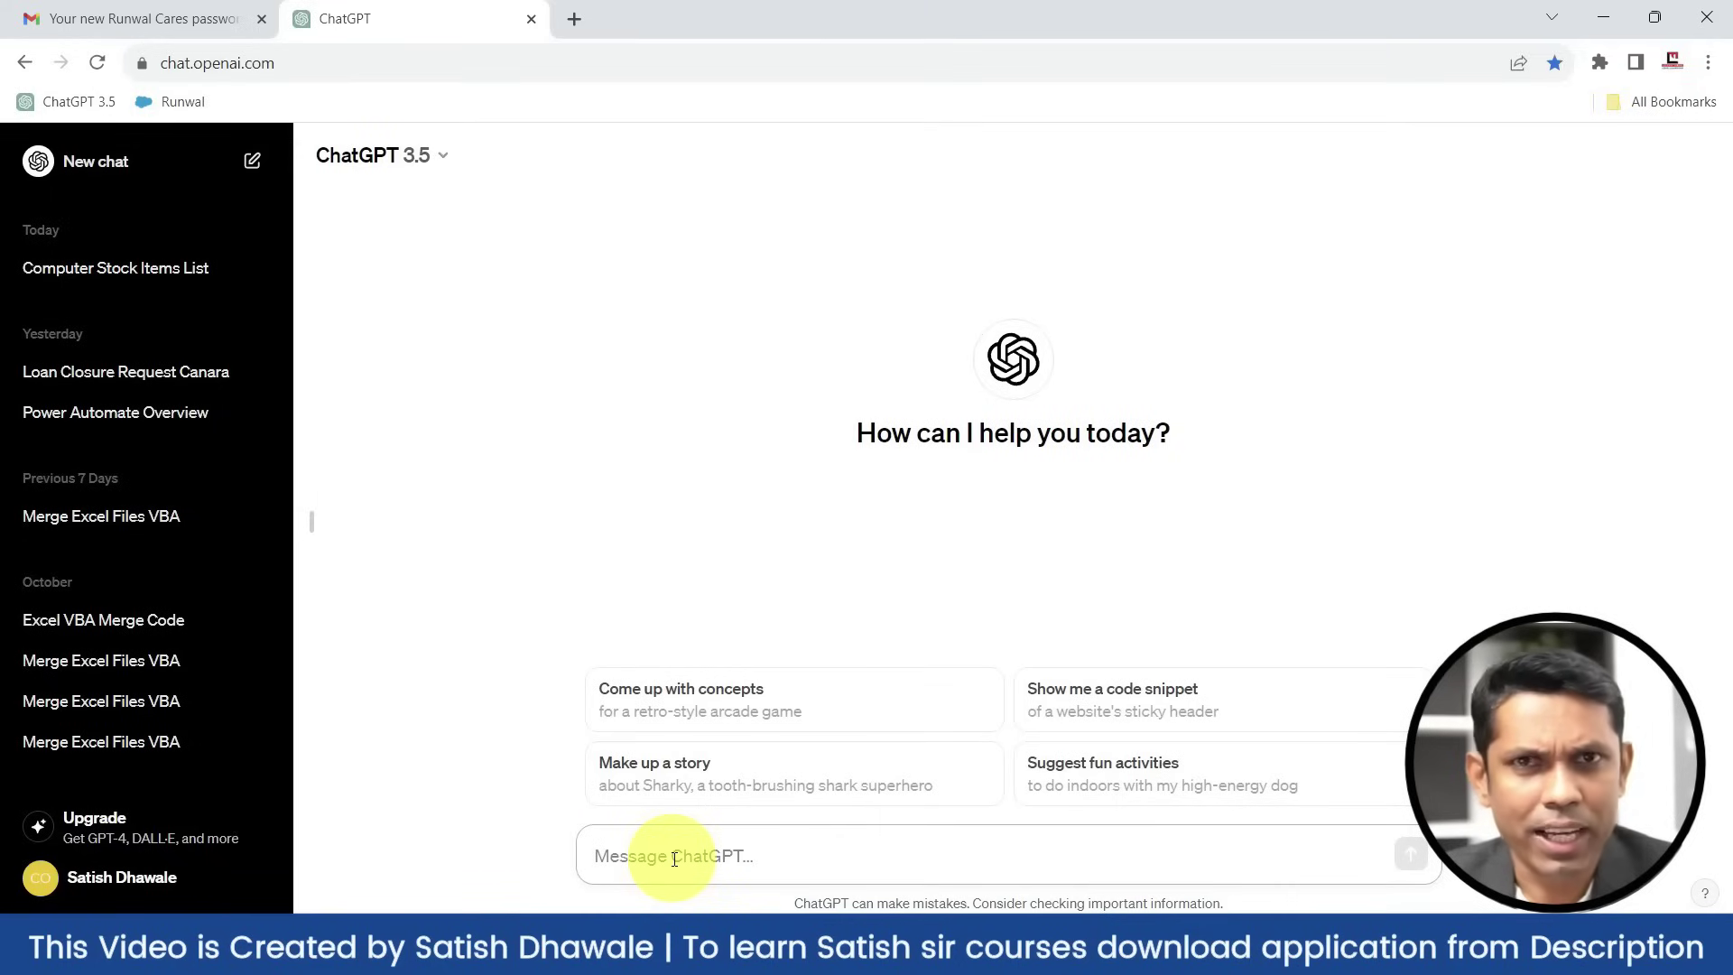
{"action": "left_click", "coordinate": [630, 603]}
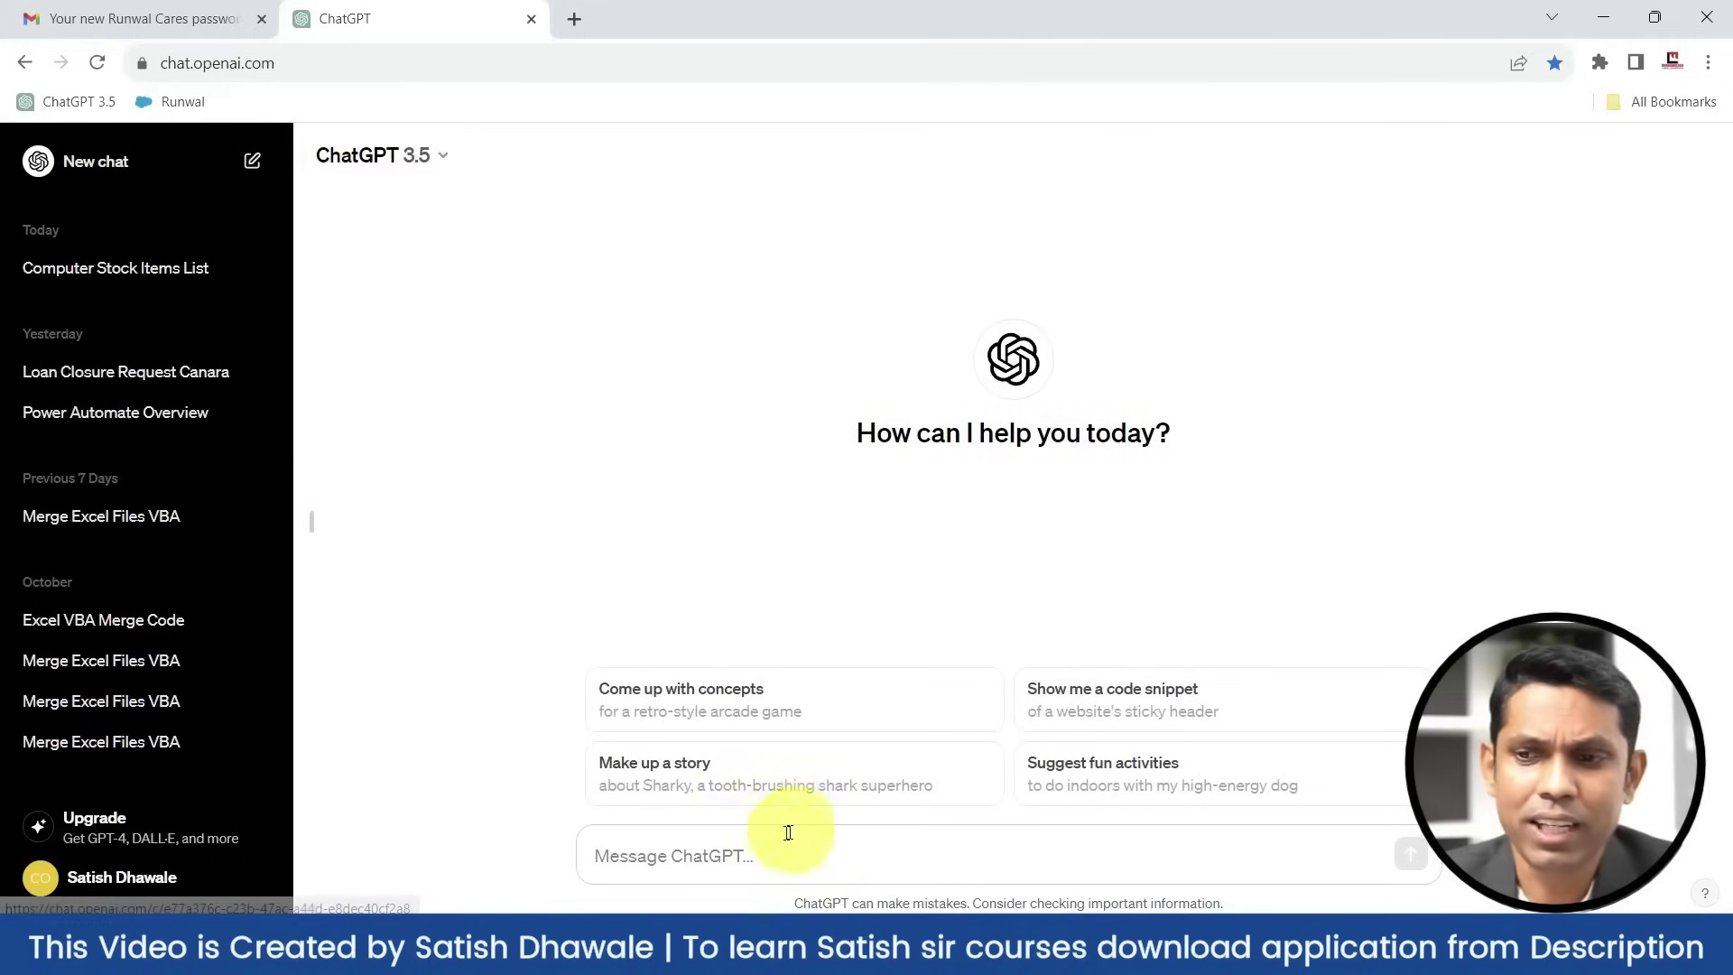
{"action": "left_click", "coordinate": [716, 854]}
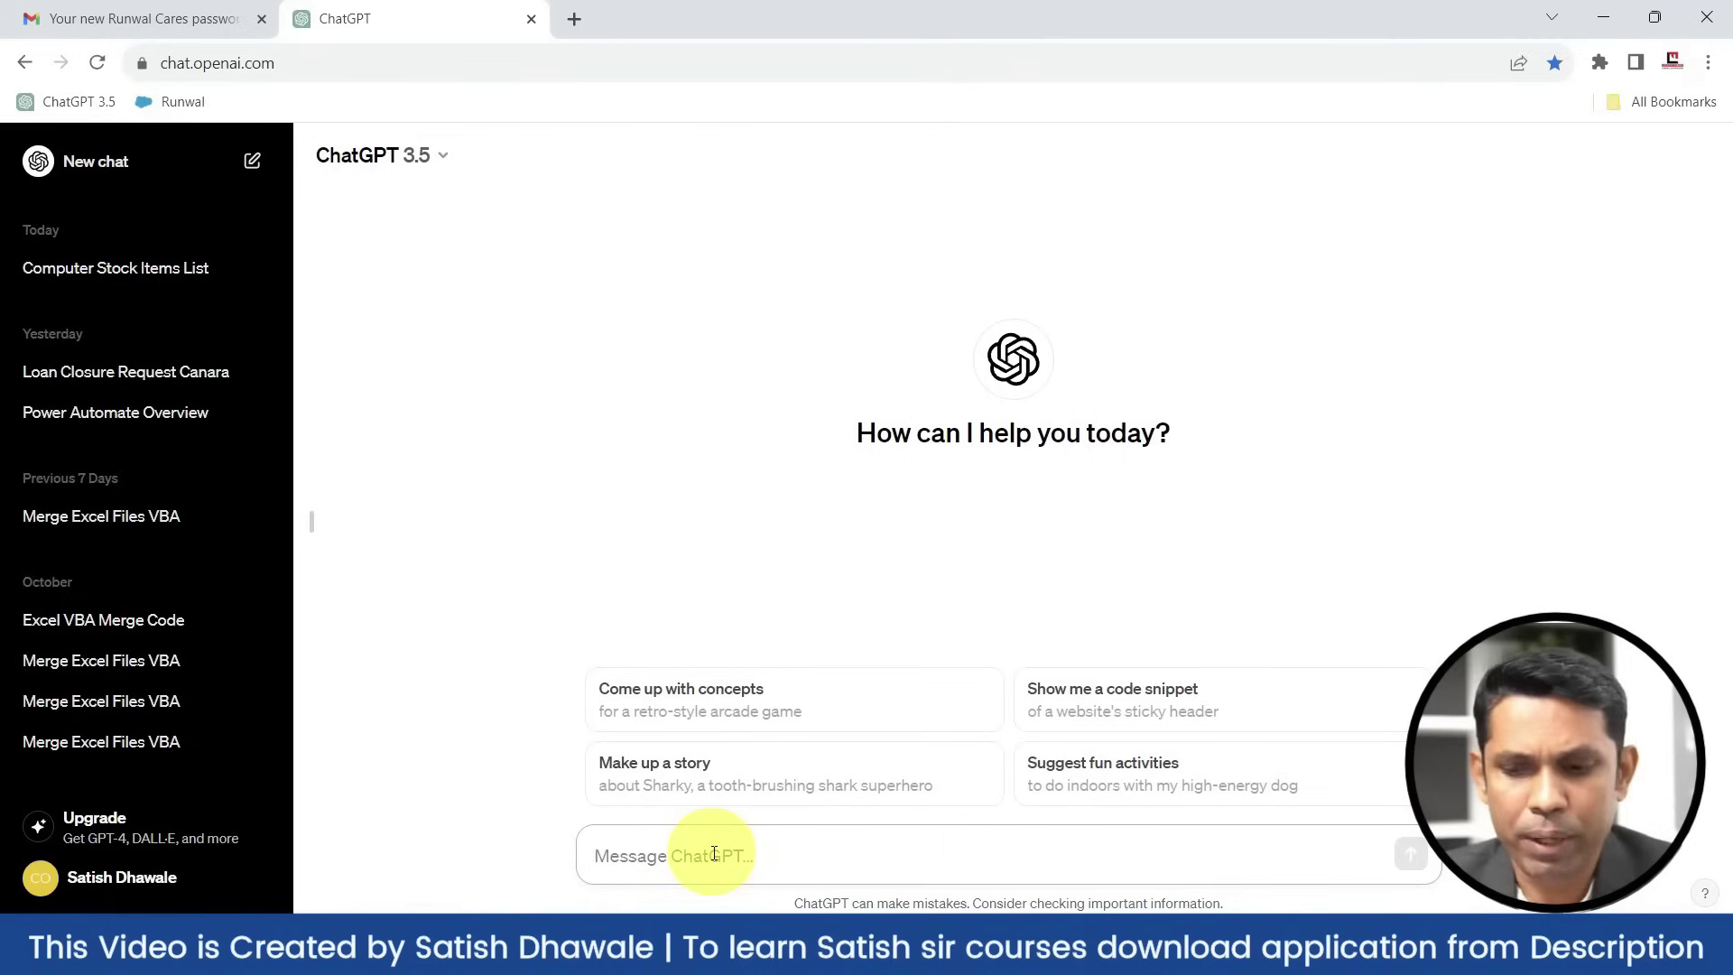
{"action": "key", "text": "ctrl+v"}
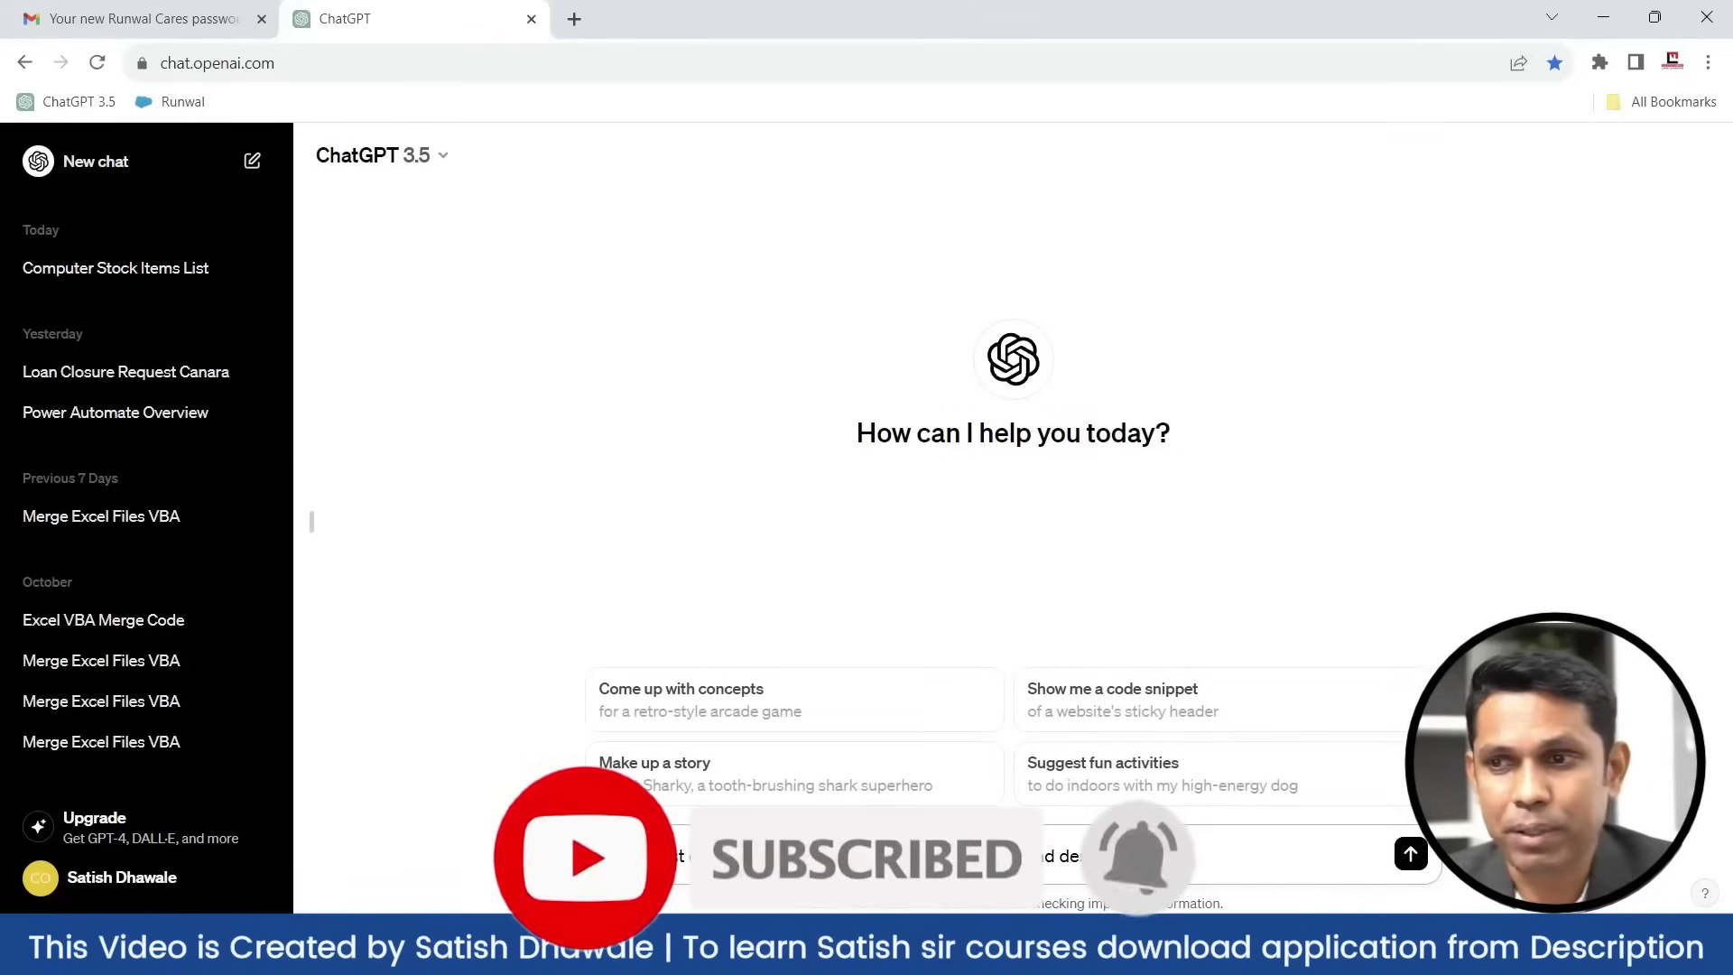
{"action": "key", "text": "Return"}
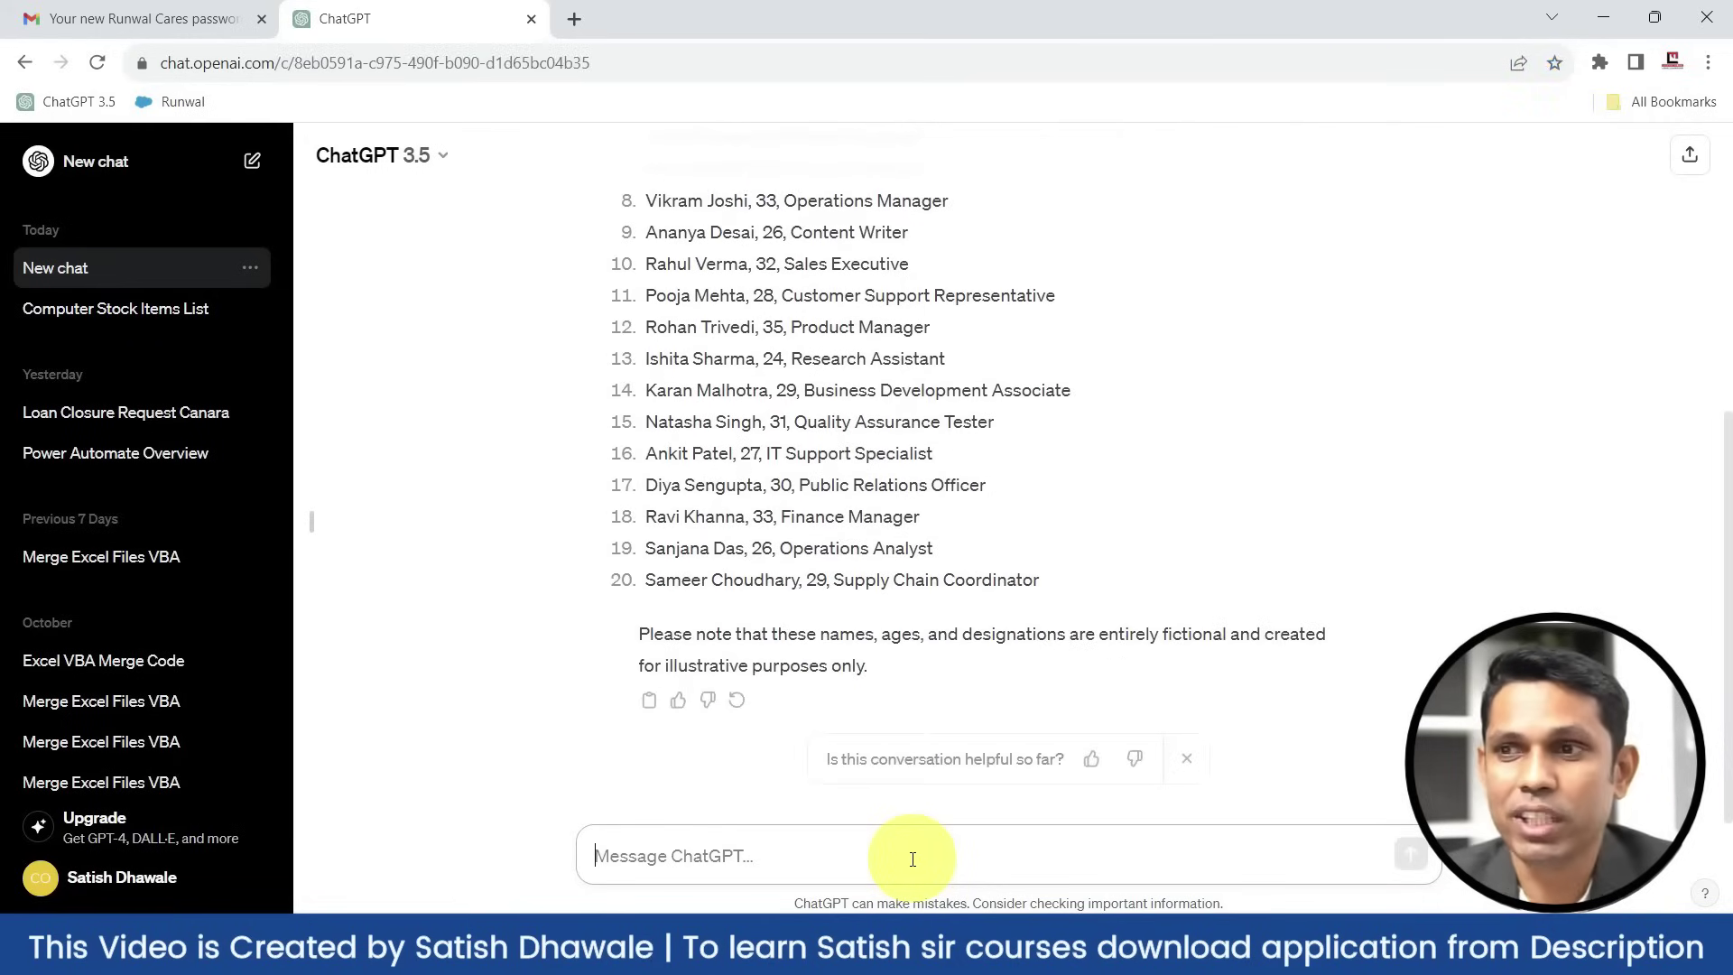
Copy the 20 generated employee entries, switch back to Excel, paste them from A1 on the Flash Fill sheet and autofit column A
{"action": "scroll", "coordinate": [948, 524], "scroll_direction": "up", "scroll_amount": 5}
{"action": "scroll", "coordinate": [948, 524], "scroll_direction": "down", "scroll_amount": 4}
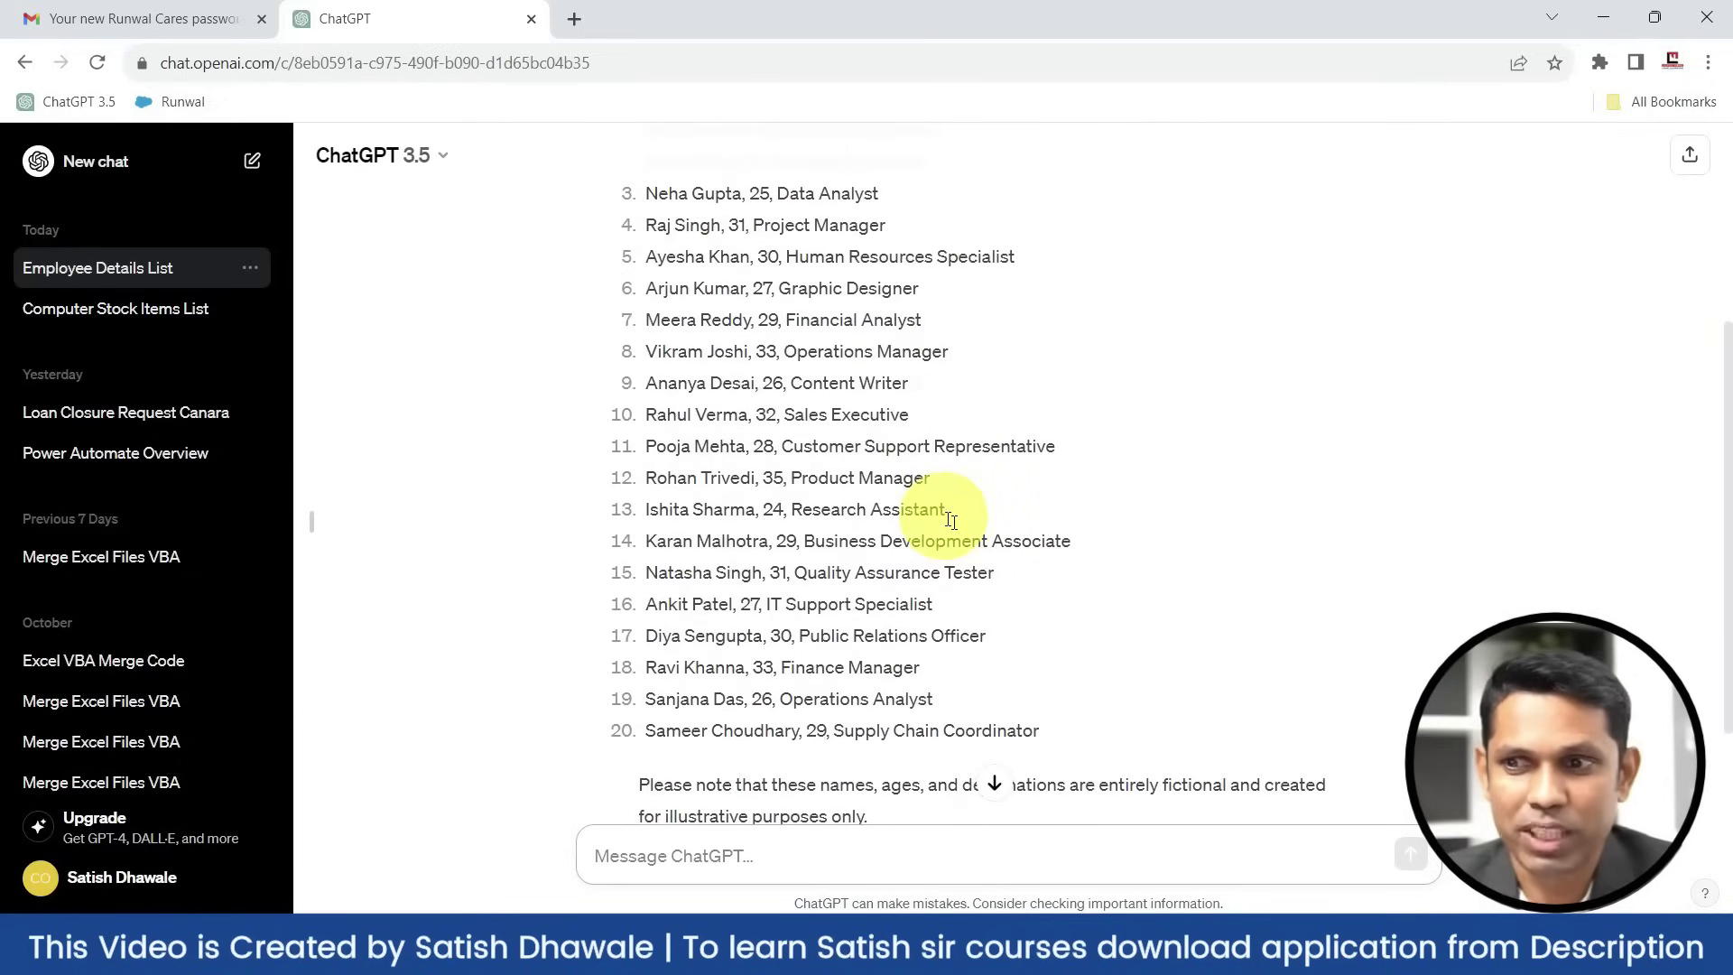
{"action": "left_click_drag", "start_coordinate": [1036, 729], "coordinate": [630, 476]}
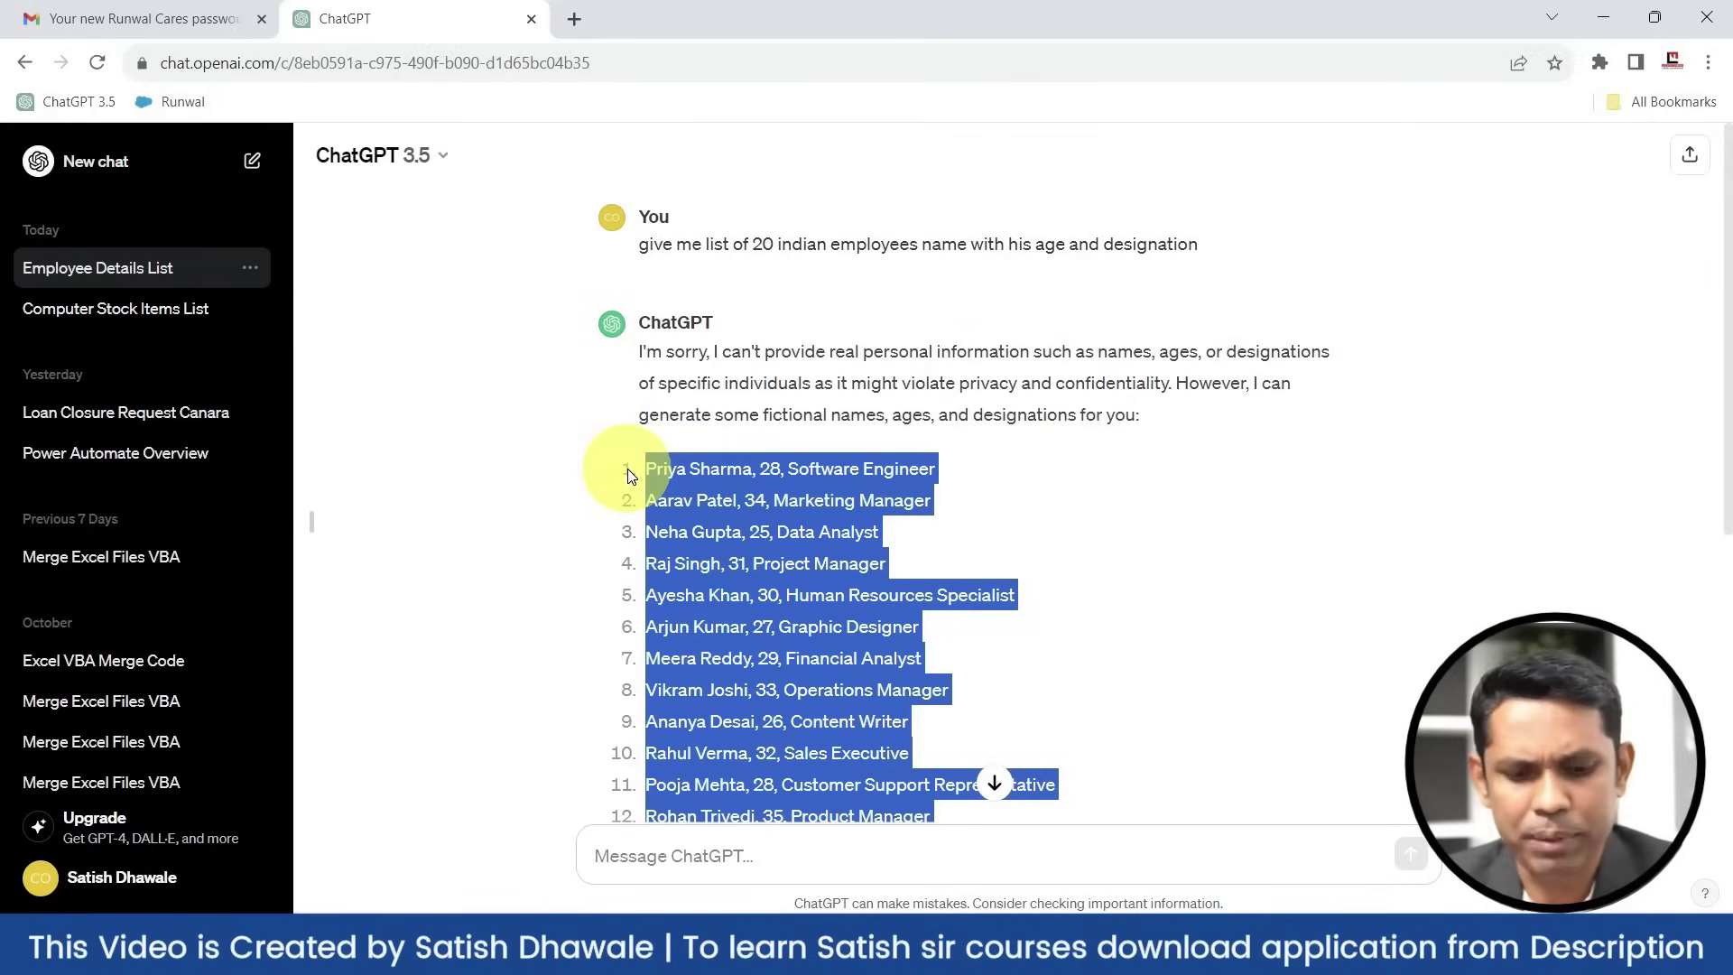
{"action": "key", "text": "alt+Tab"}
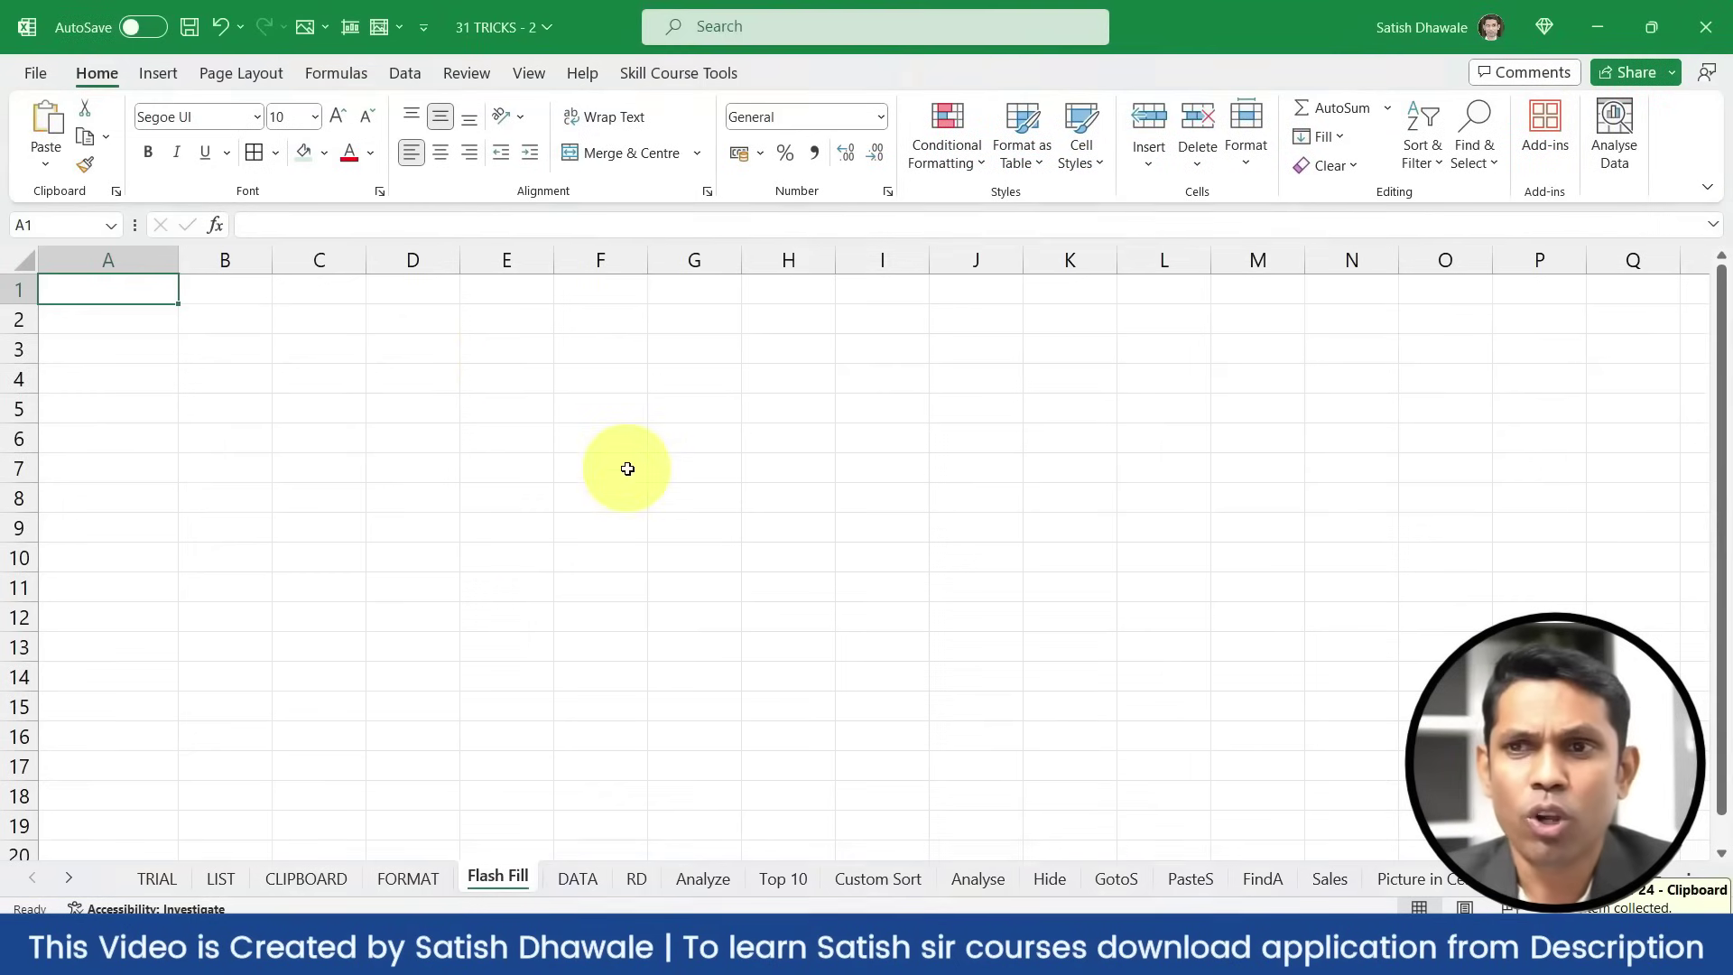
{"action": "key", "text": "ctrl+v"}
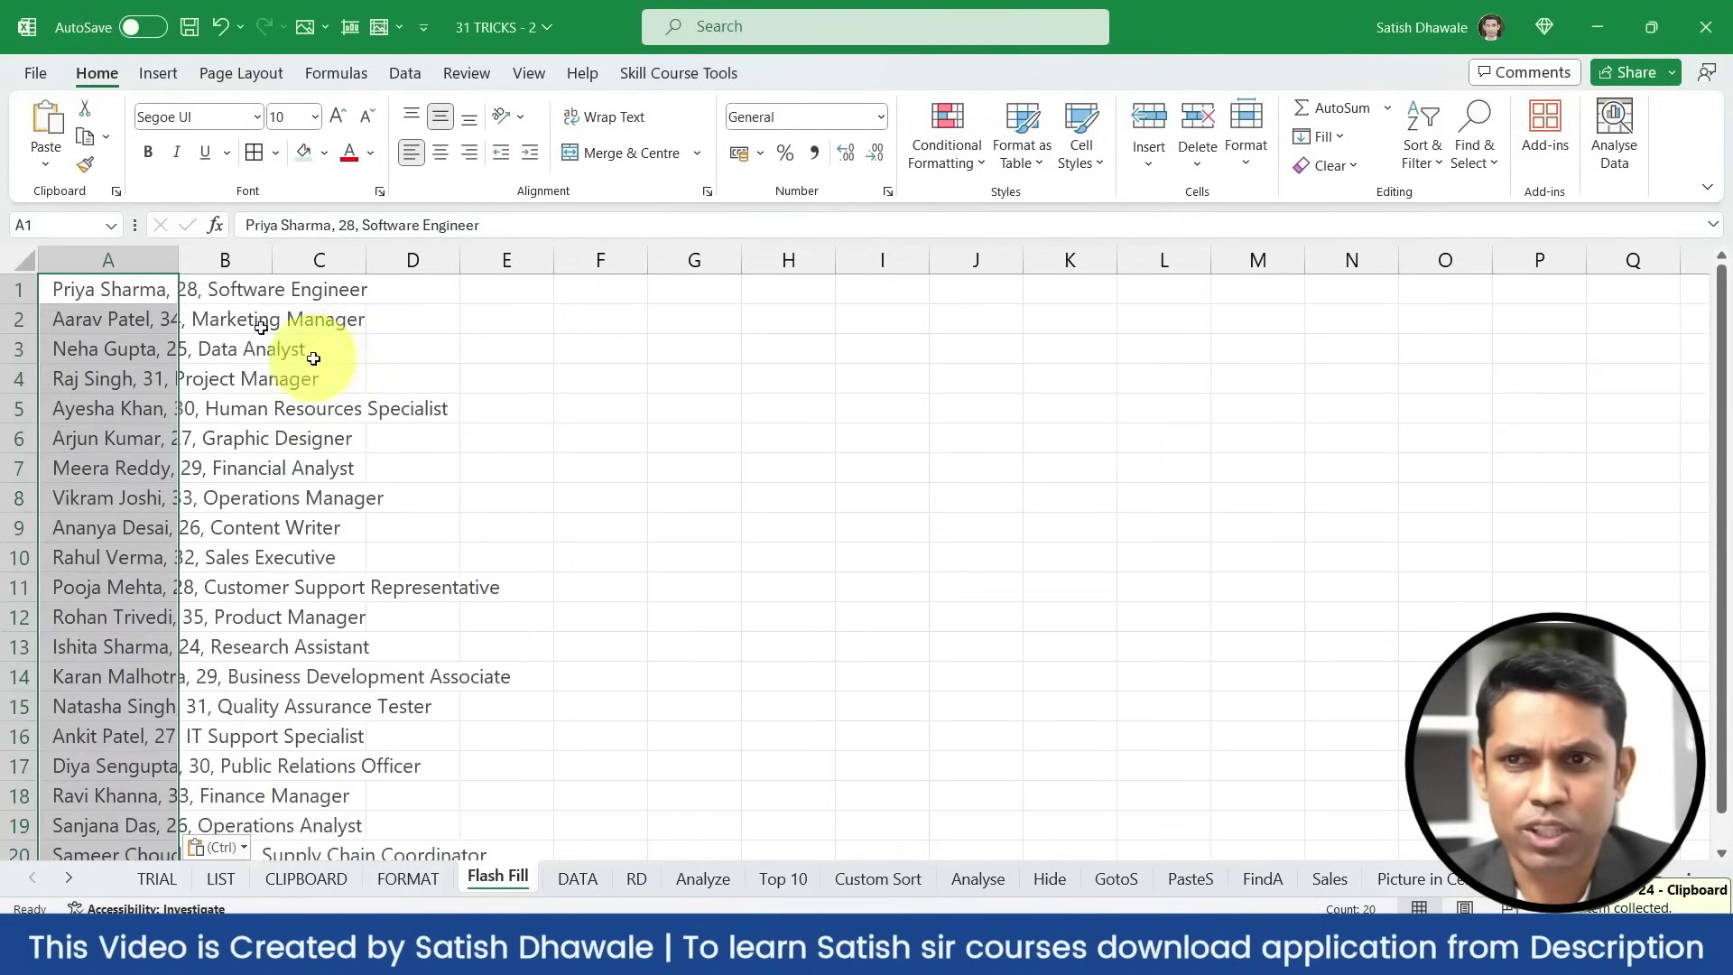
{"action": "double_click", "coordinate": [176, 251]}
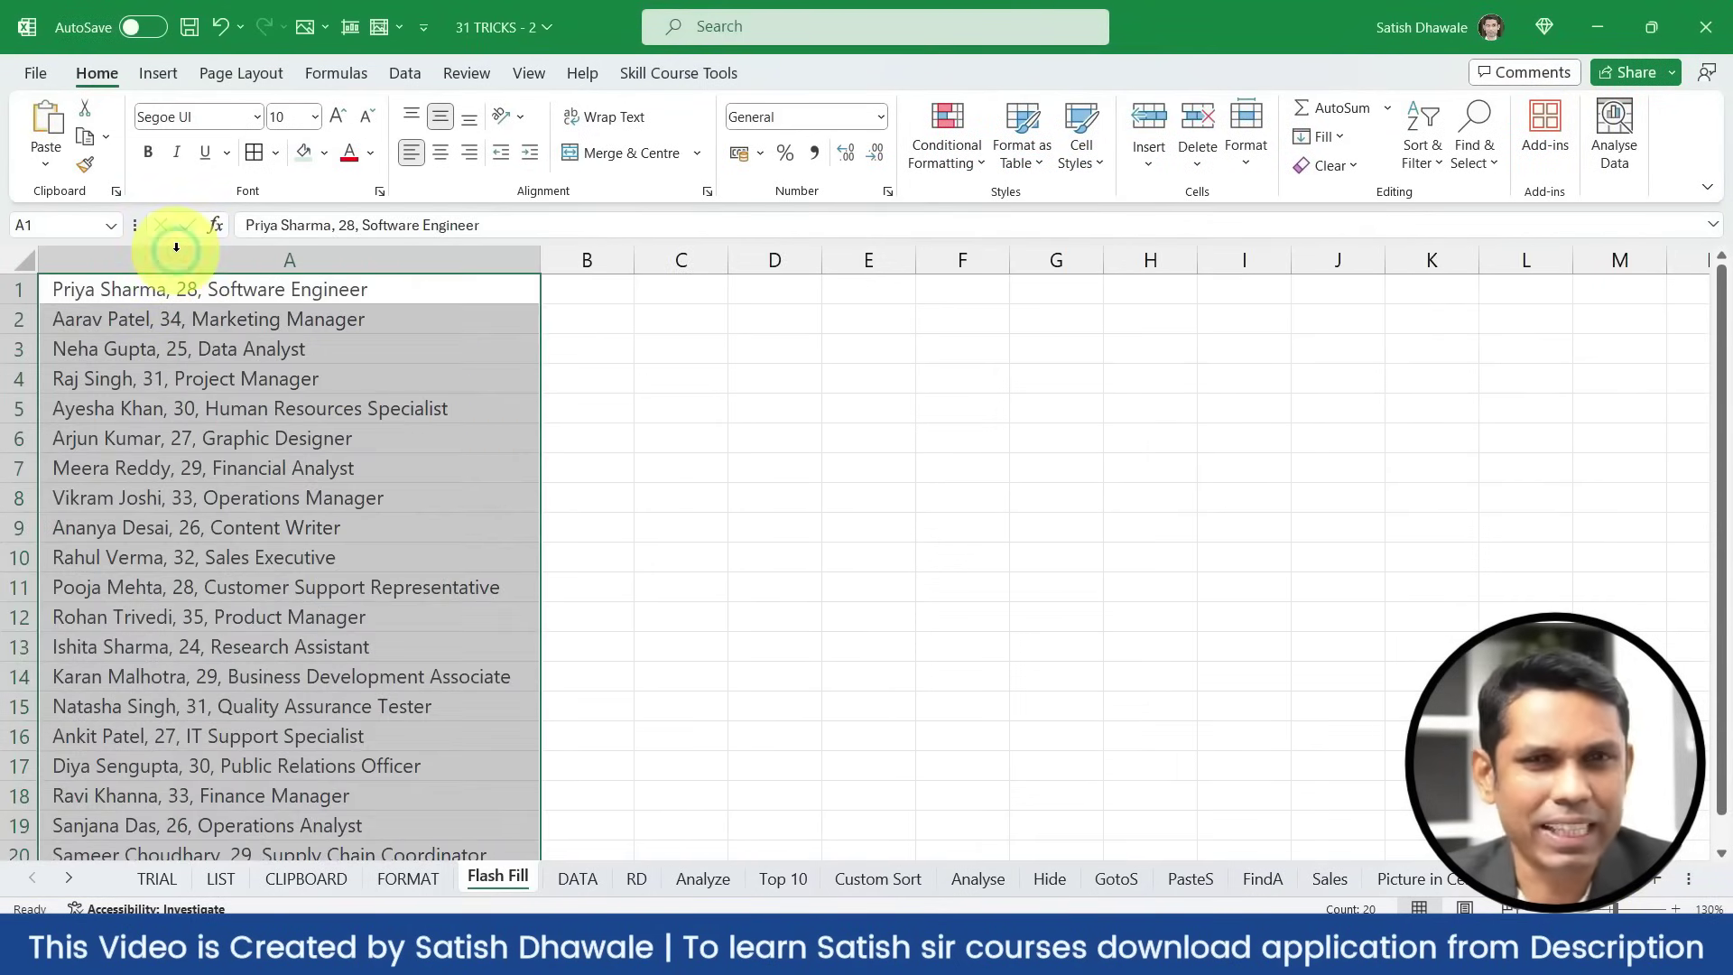
{"action": "scroll", "coordinate": [328, 415], "scroll_direction": "down", "scroll_amount": 1}
{"action": "scroll", "coordinate": [334, 420], "scroll_direction": "up", "scroll_amount": 1}
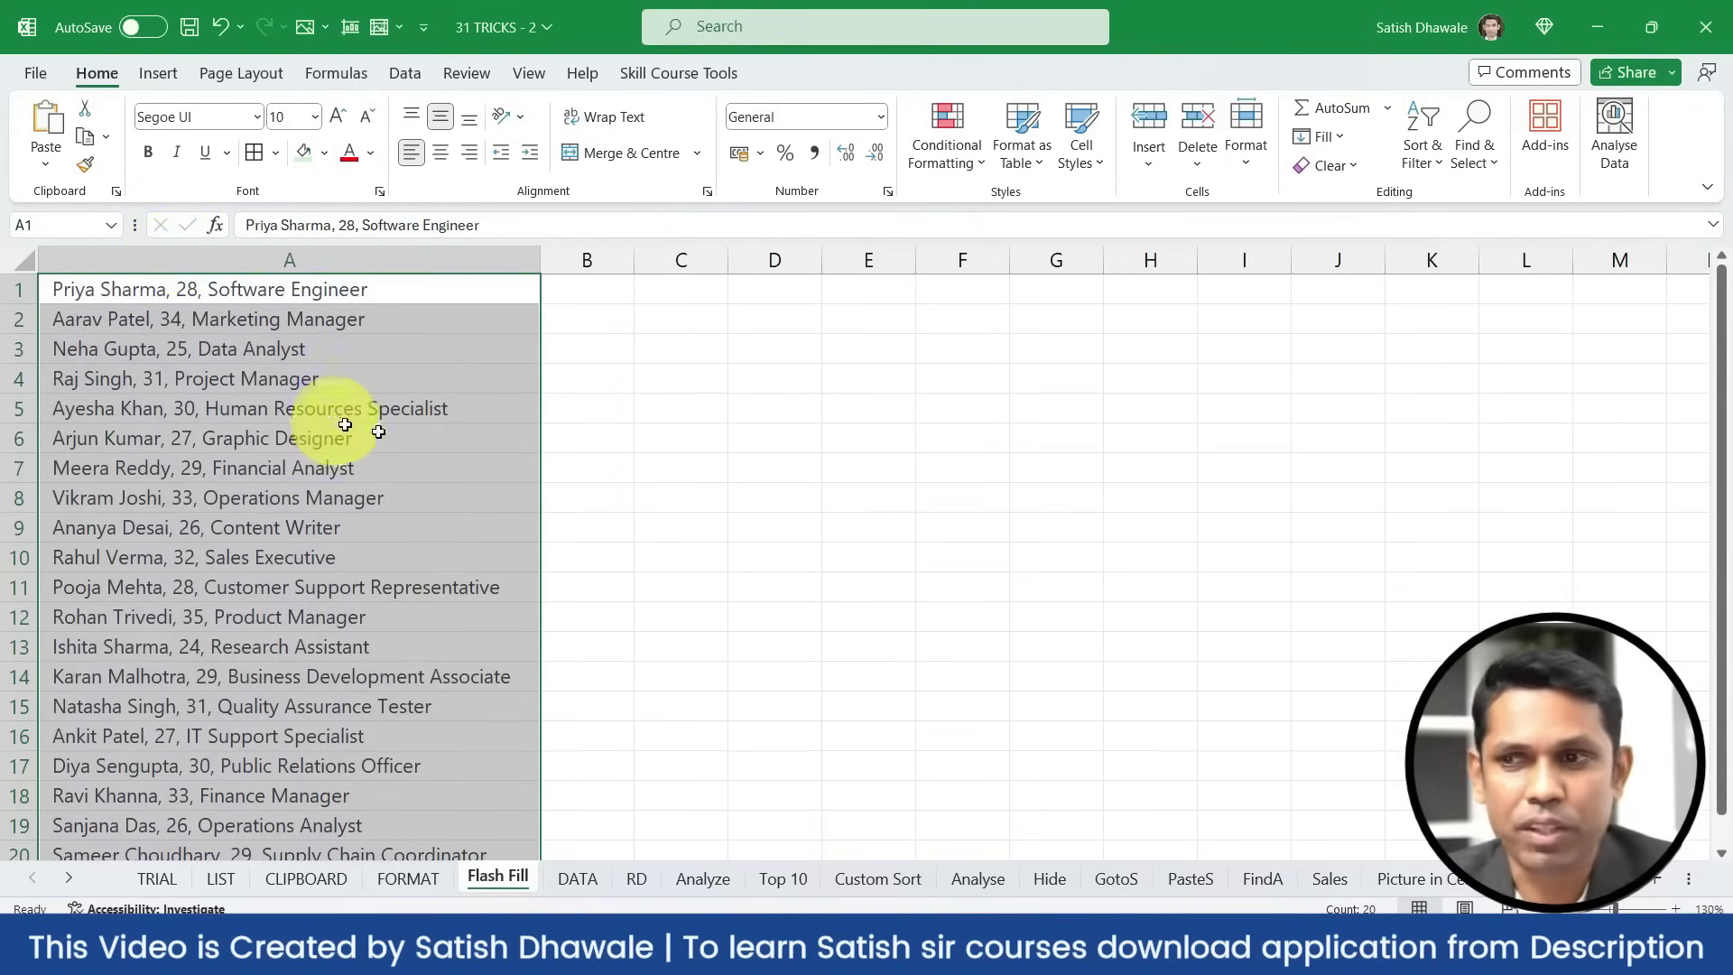
{"action": "key", "text": "alt+Tab"}
{"action": "key", "text": "alt+Tab"}
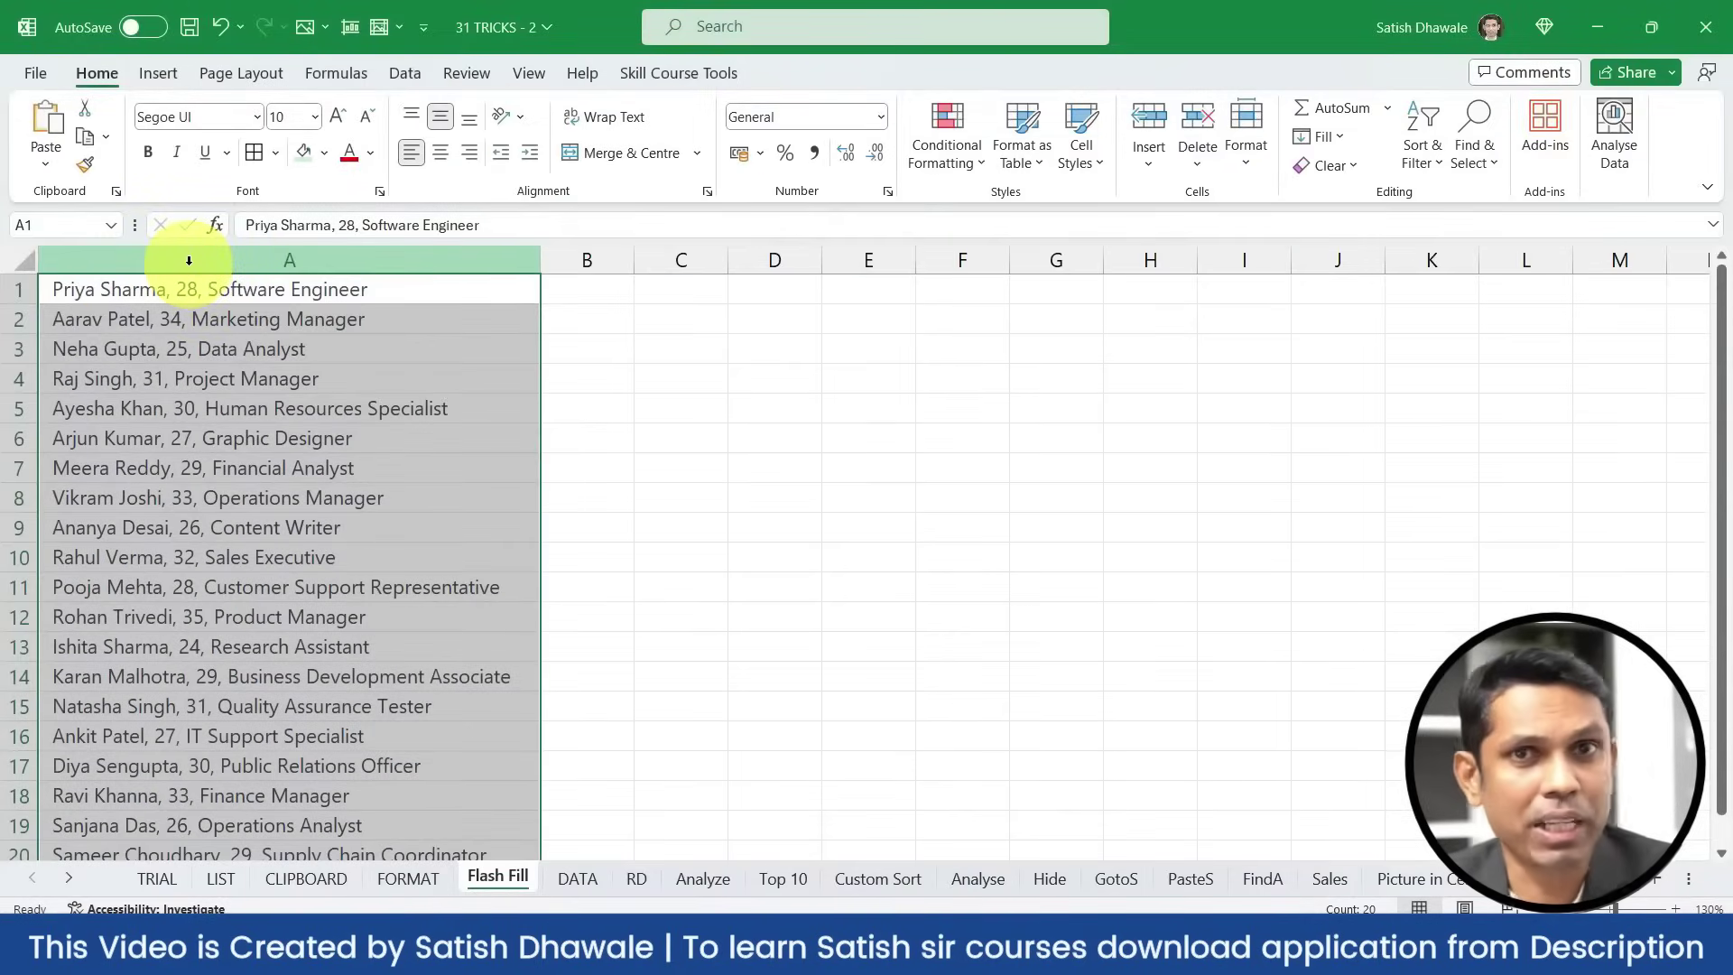
{"action": "left_click", "coordinate": [155, 296]}
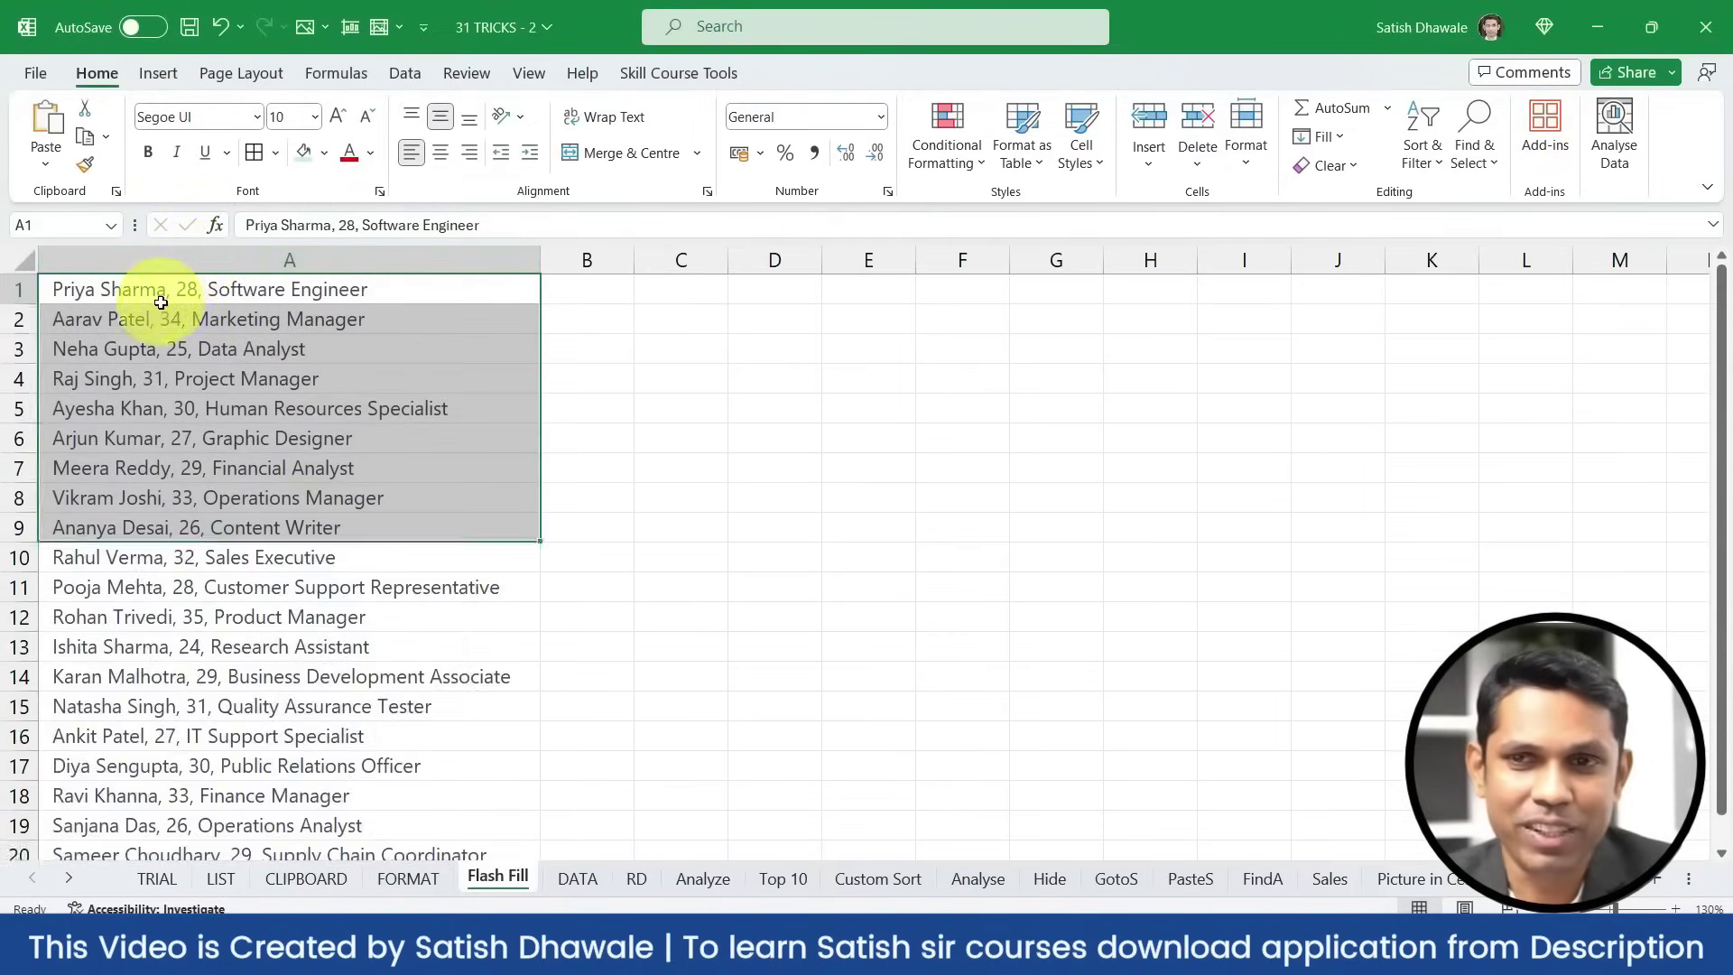
{"action": "key", "text": "ctrl+Down"}
{"action": "scroll", "coordinate": [162, 302], "scroll_direction": "up", "scroll_amount": 3}
Copy only the employee's full name from A1 into B1, Flash Fill column B with the names and autofit it
{"action": "left_click", "coordinate": [162, 297]}
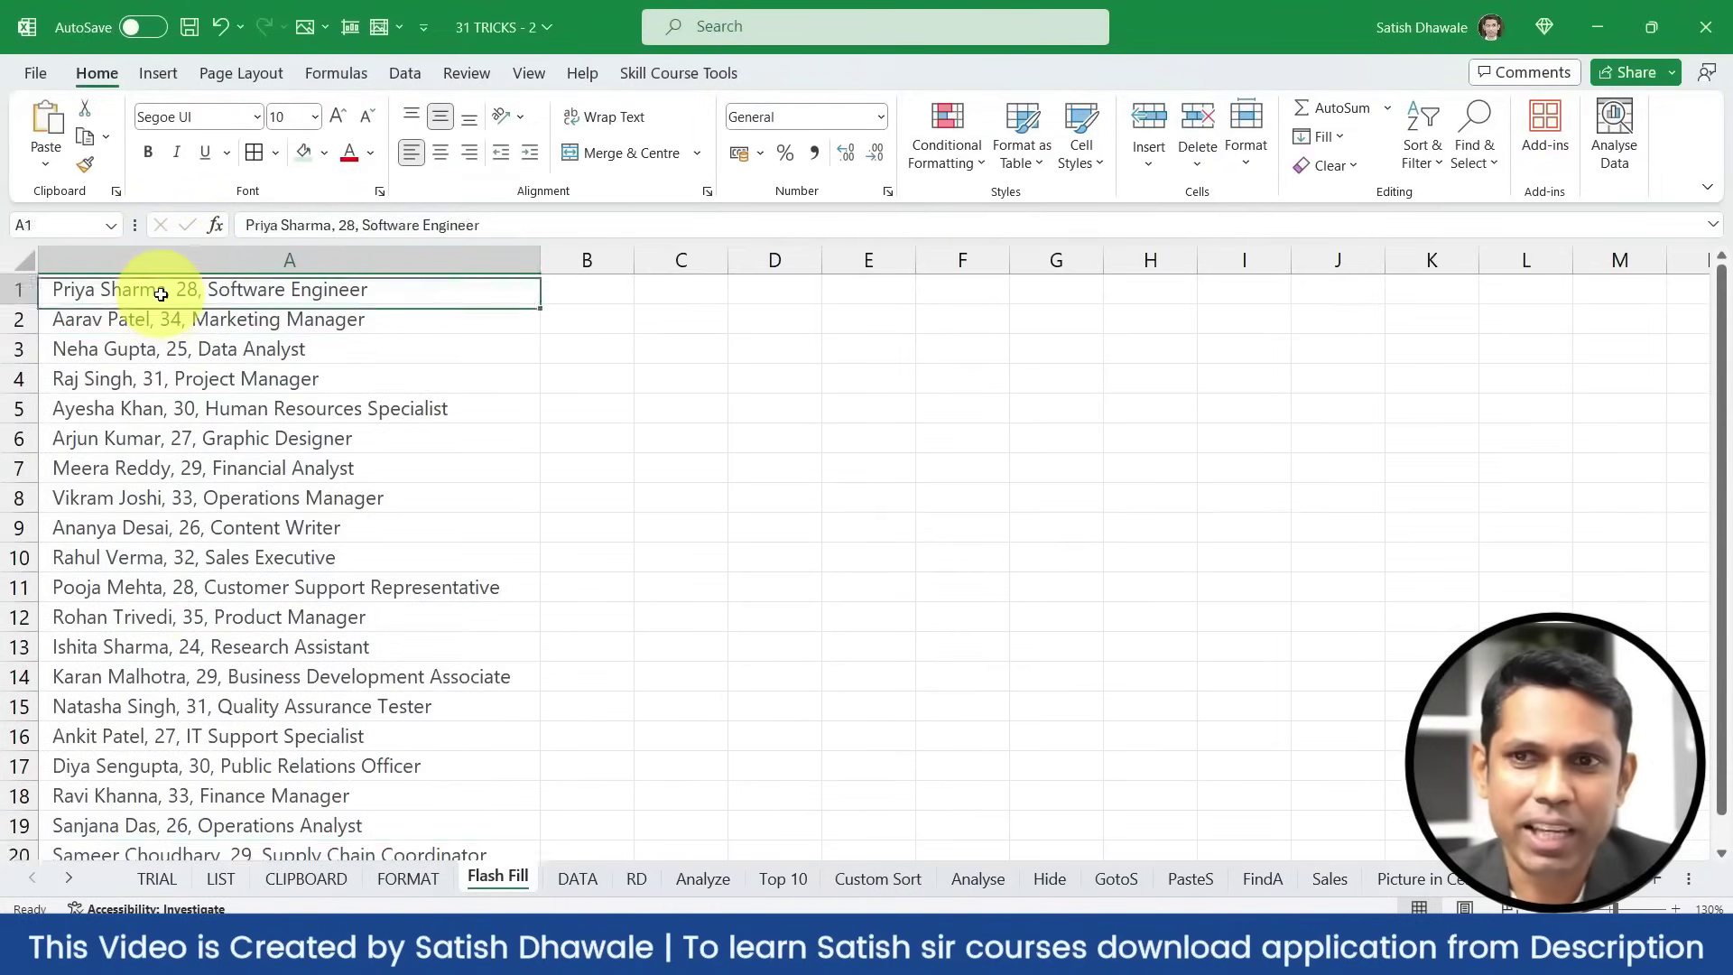
{"action": "double_click", "coordinate": [165, 298]}
{"action": "left_click_drag", "start_coordinate": [164, 302], "coordinate": [22, 303]}
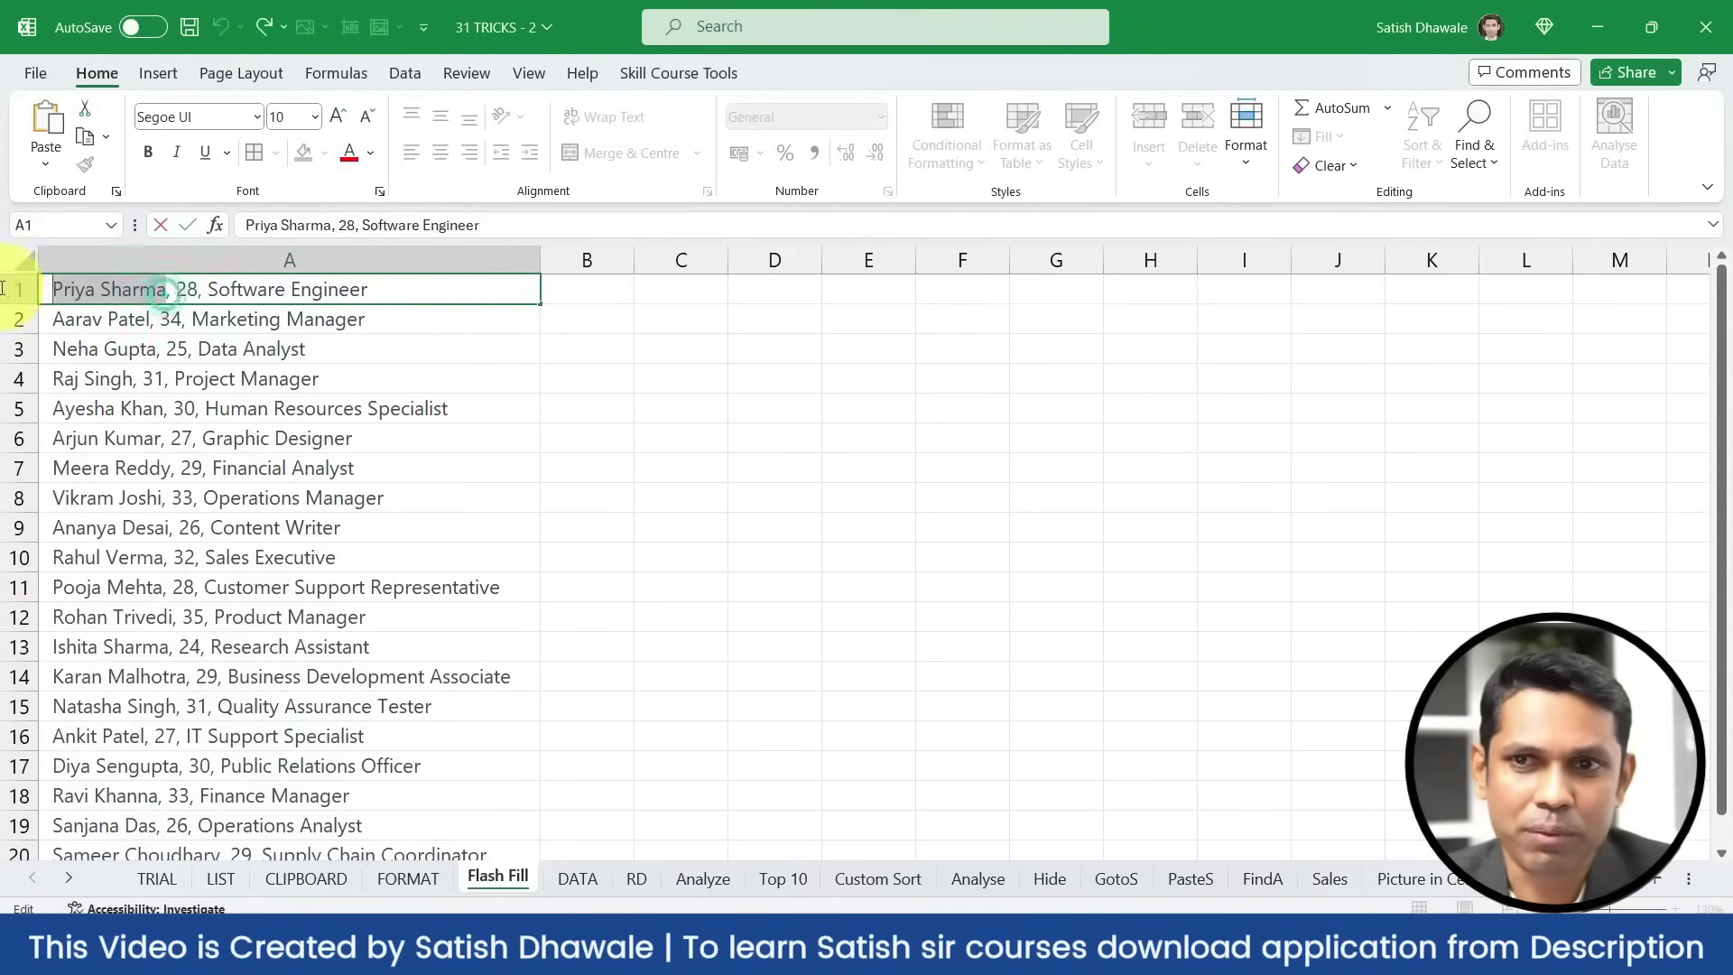
{"action": "key", "text": "ctrl+c"}
{"action": "left_click", "coordinate": [585, 290]}
{"action": "key", "text": "ctrl+v"}
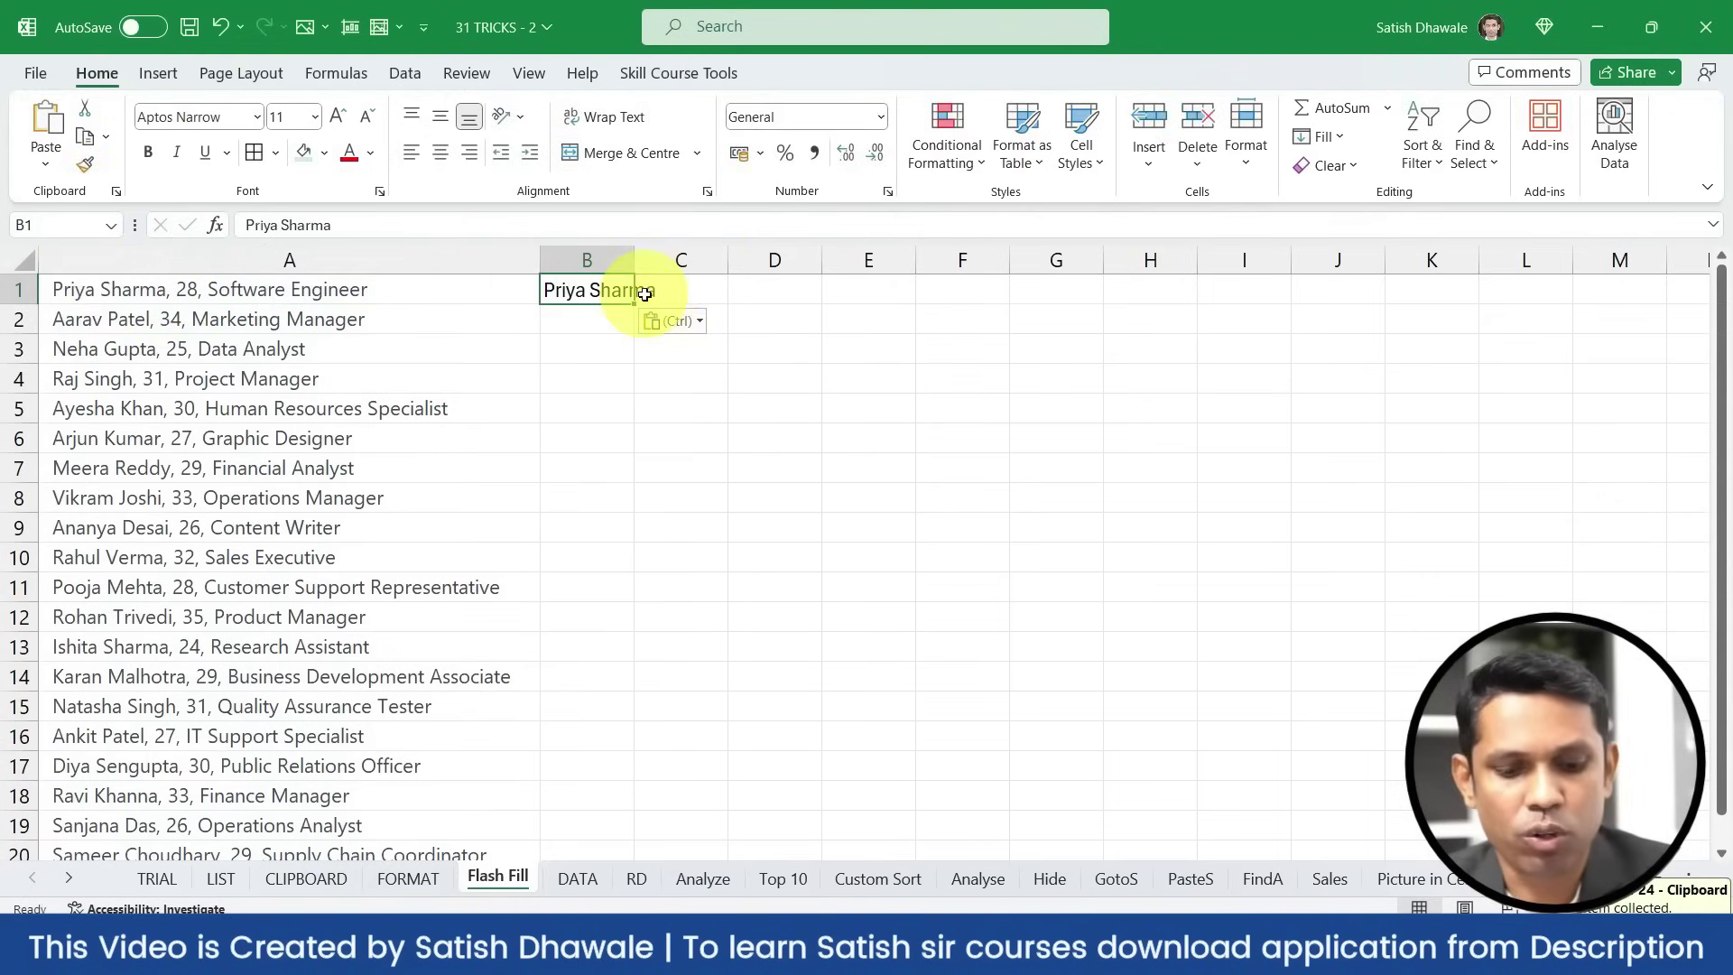
{"action": "key", "text": "ctrl+e"}
{"action": "double_click", "coordinate": [635, 260]}
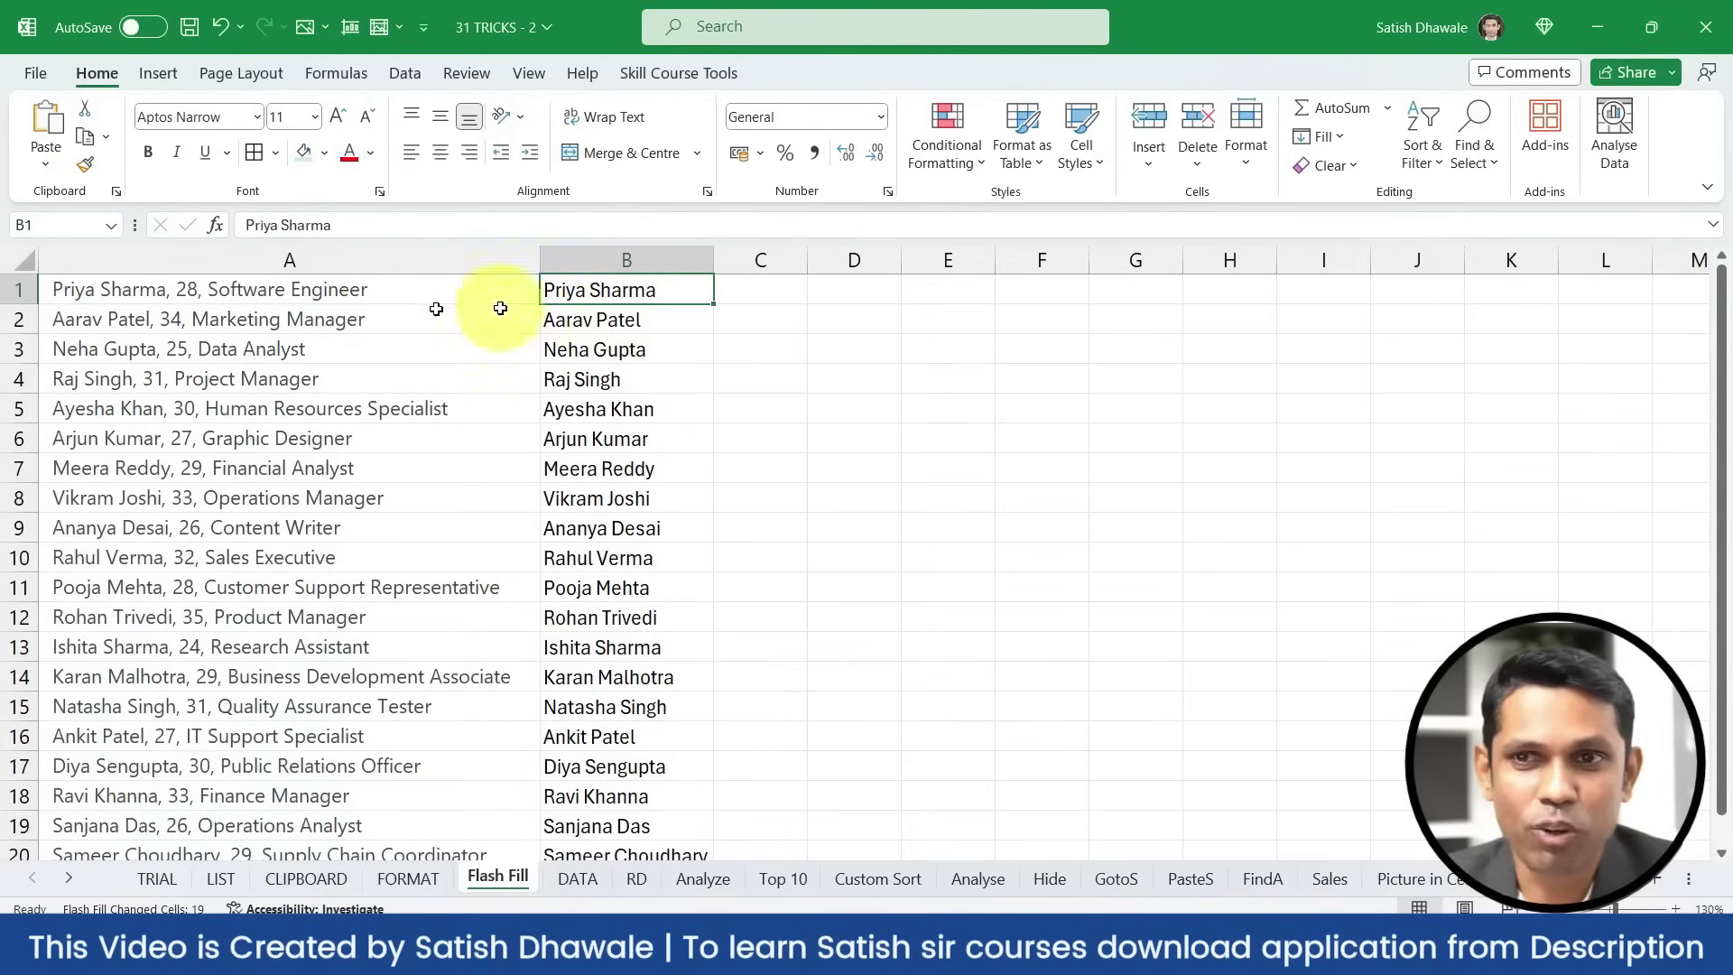
Copy the age 28 from the A1 entry into C1 and Flash Fill column C with all employee ages
{"action": "double_click", "coordinate": [183, 287]}
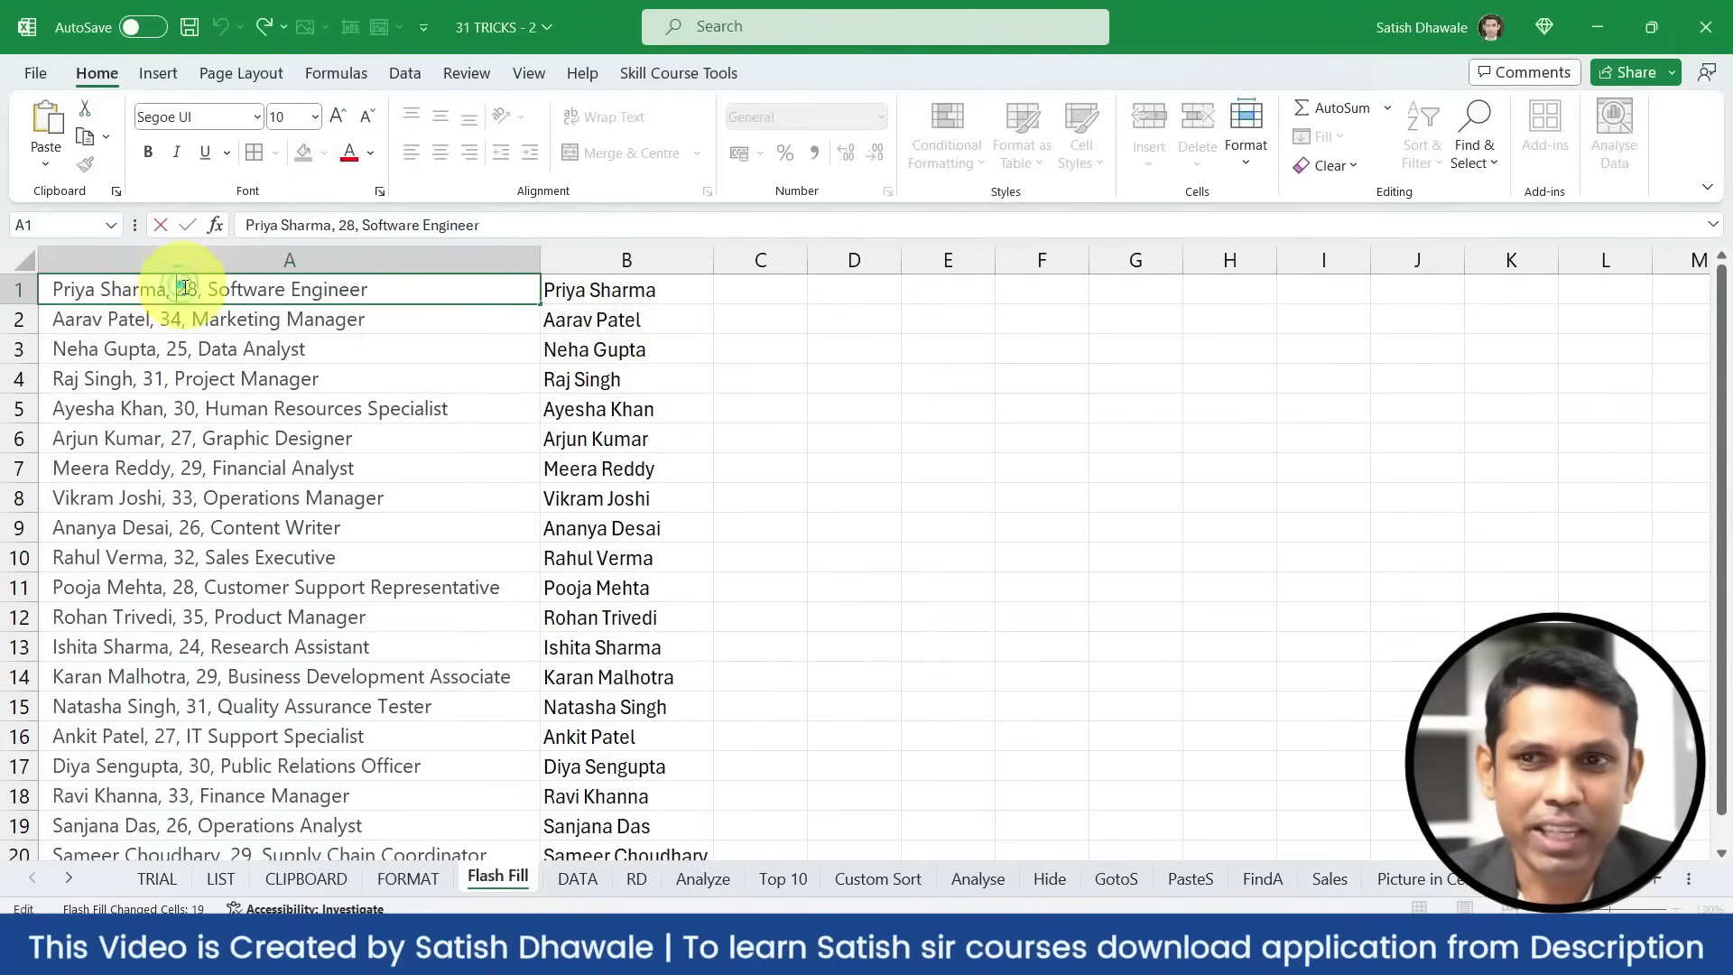
{"action": "double_click", "coordinate": [187, 289]}
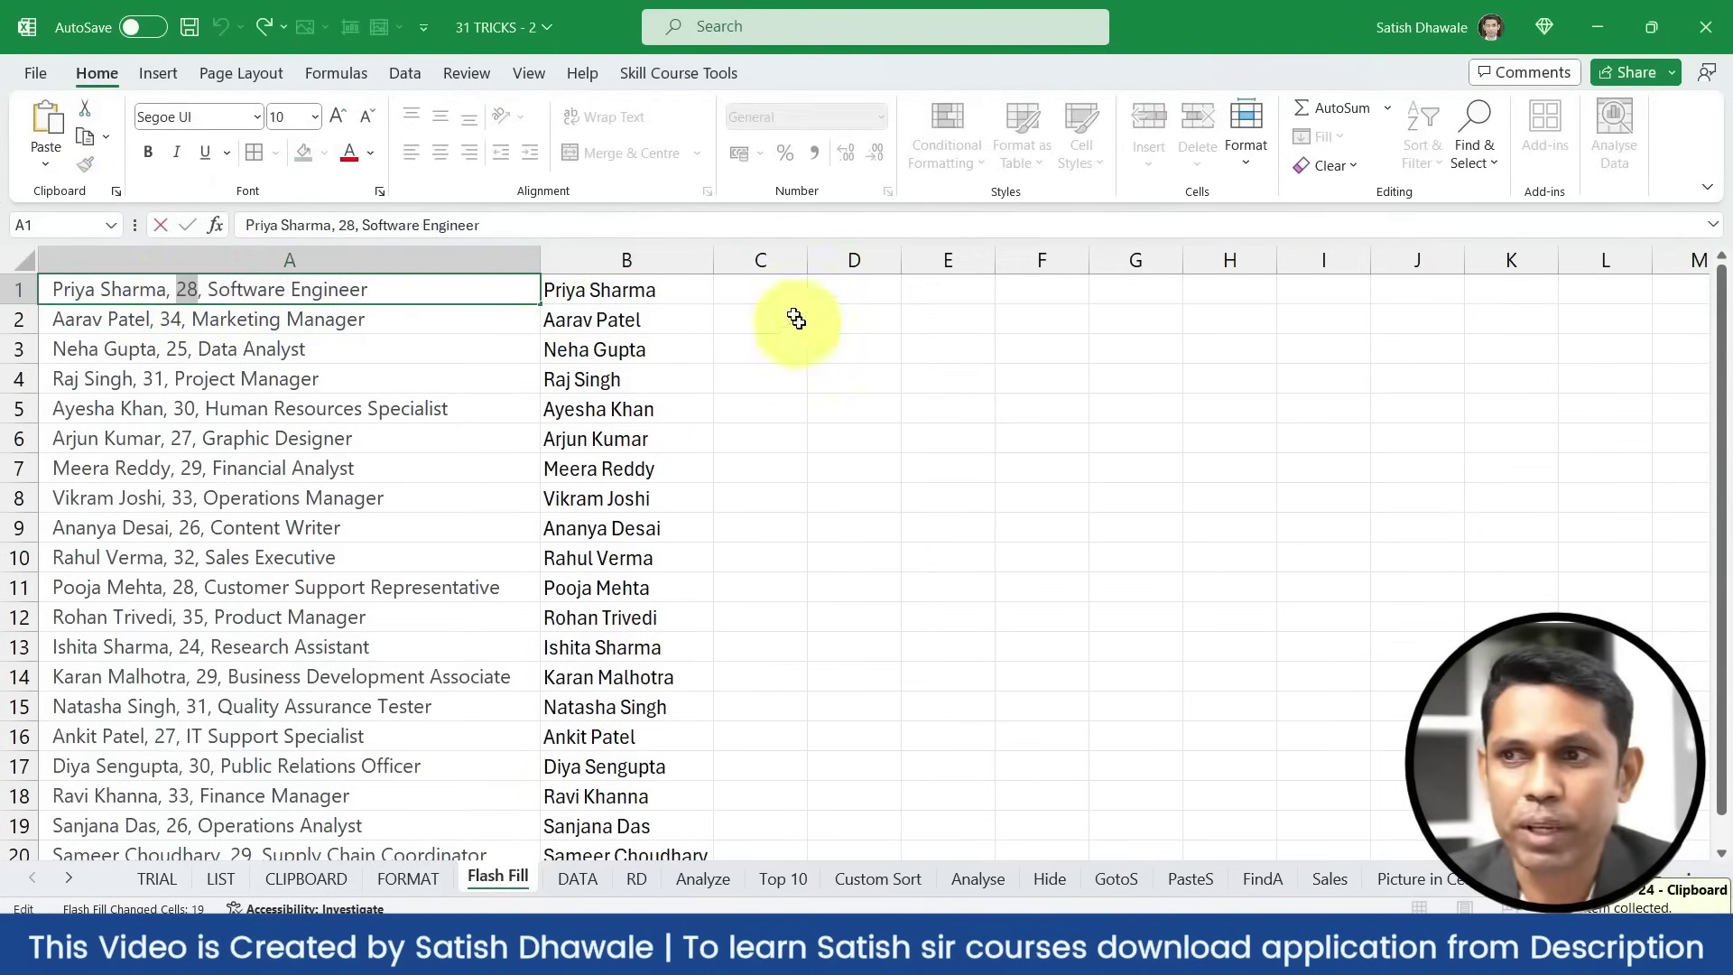
{"action": "left_click", "coordinate": [769, 295]}
{"action": "key", "text": "ctrl+v"}
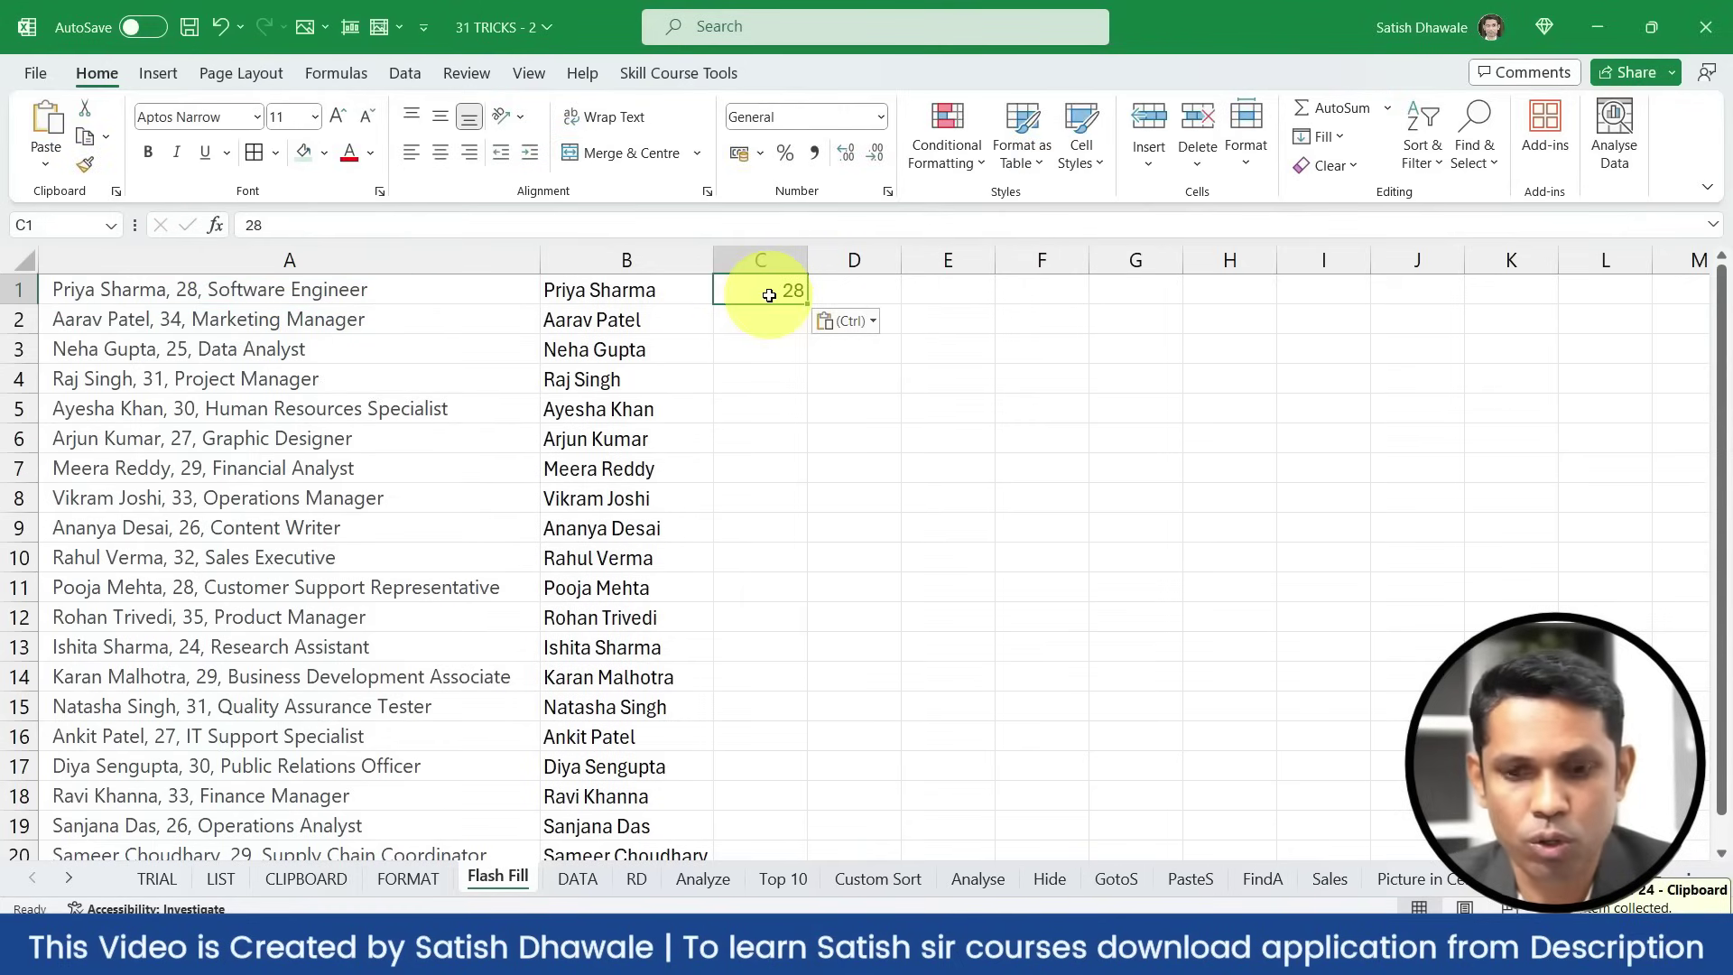
{"action": "key", "text": "ctrl+e"}
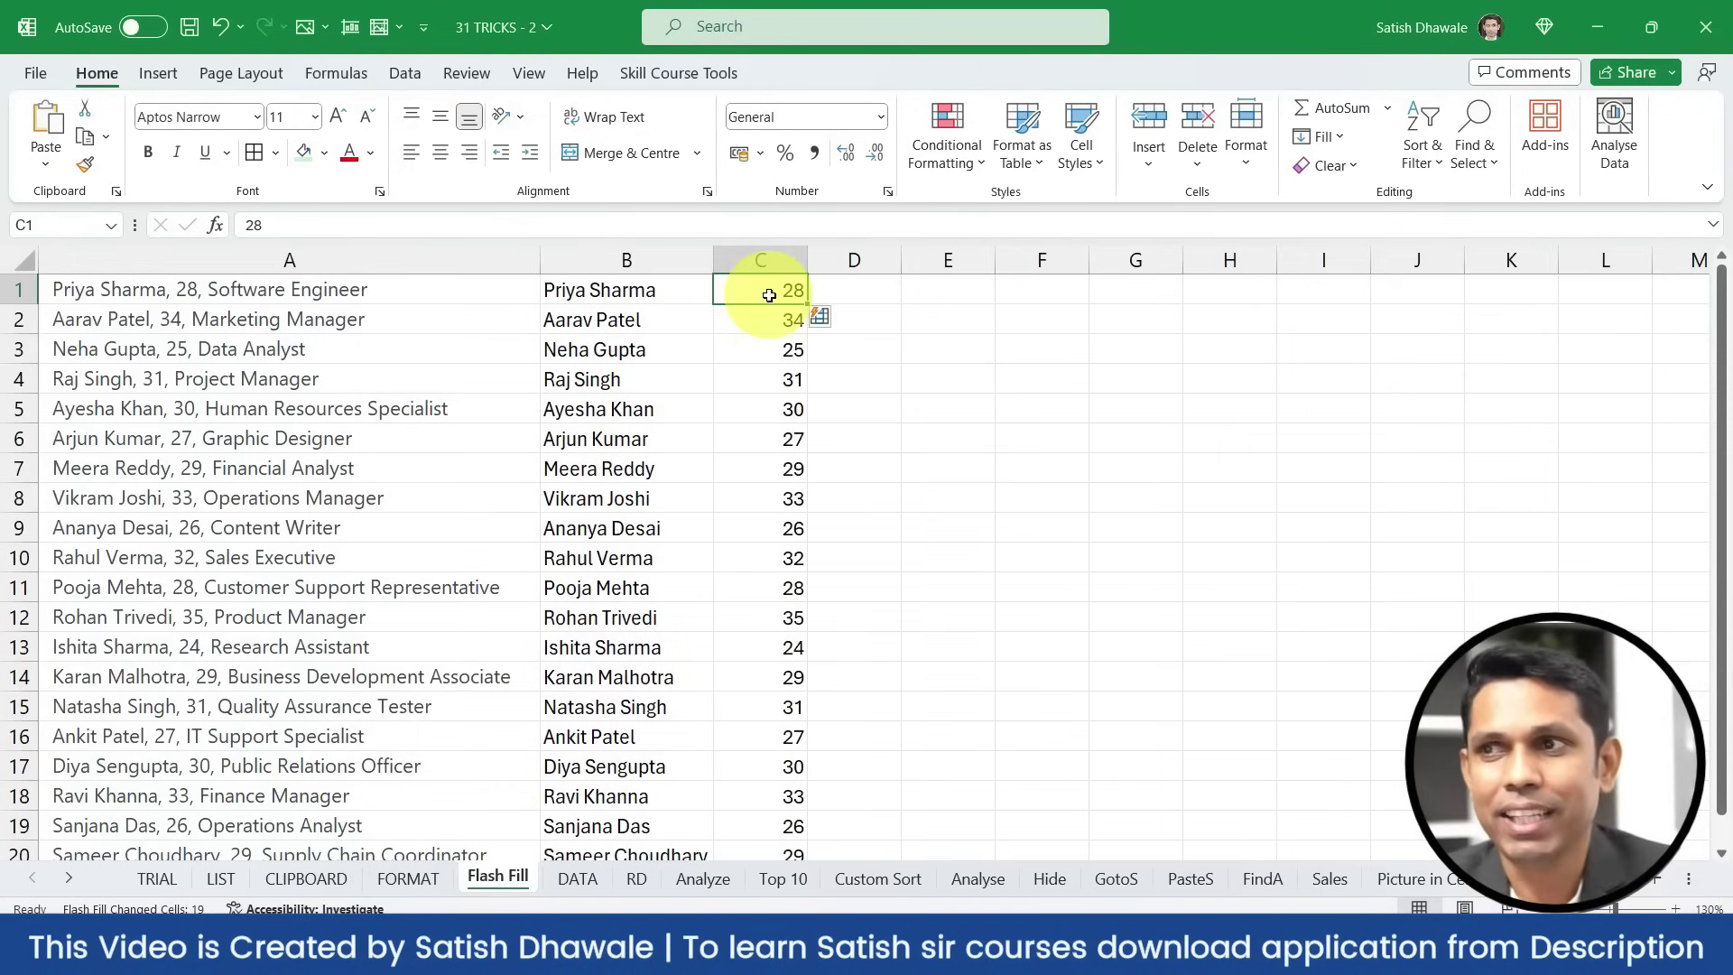
{"action": "left_click", "coordinate": [405, 72]}
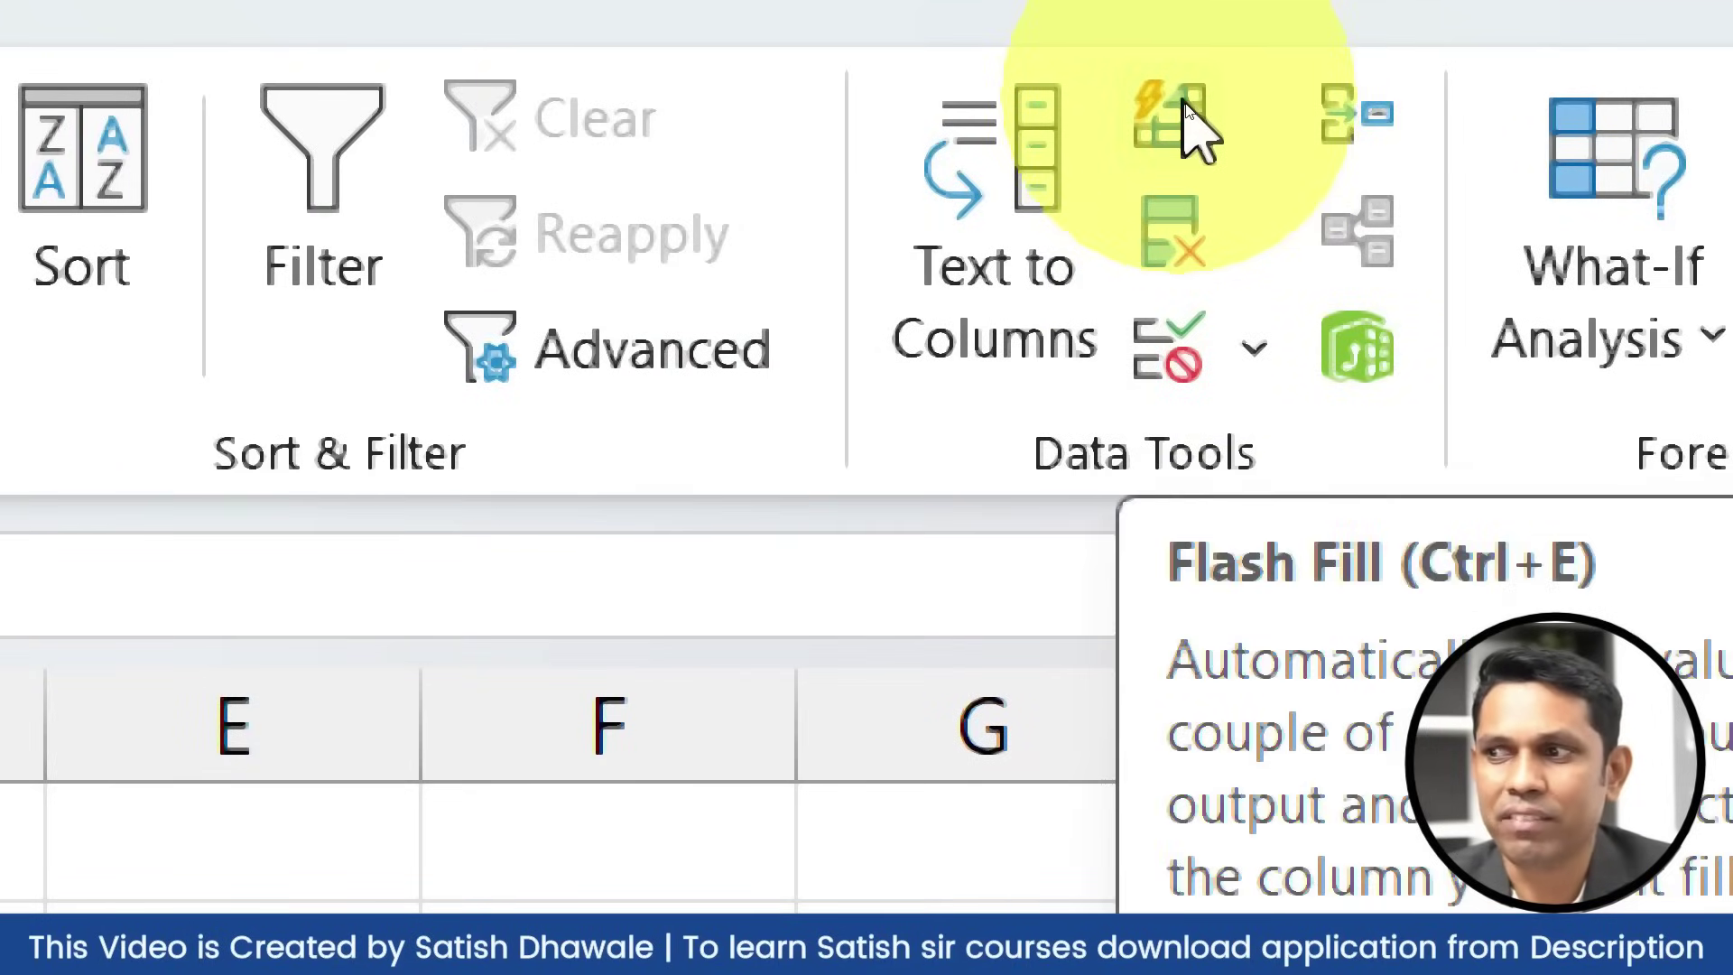
{"action": "left_click", "coordinate": [1187, 114]}
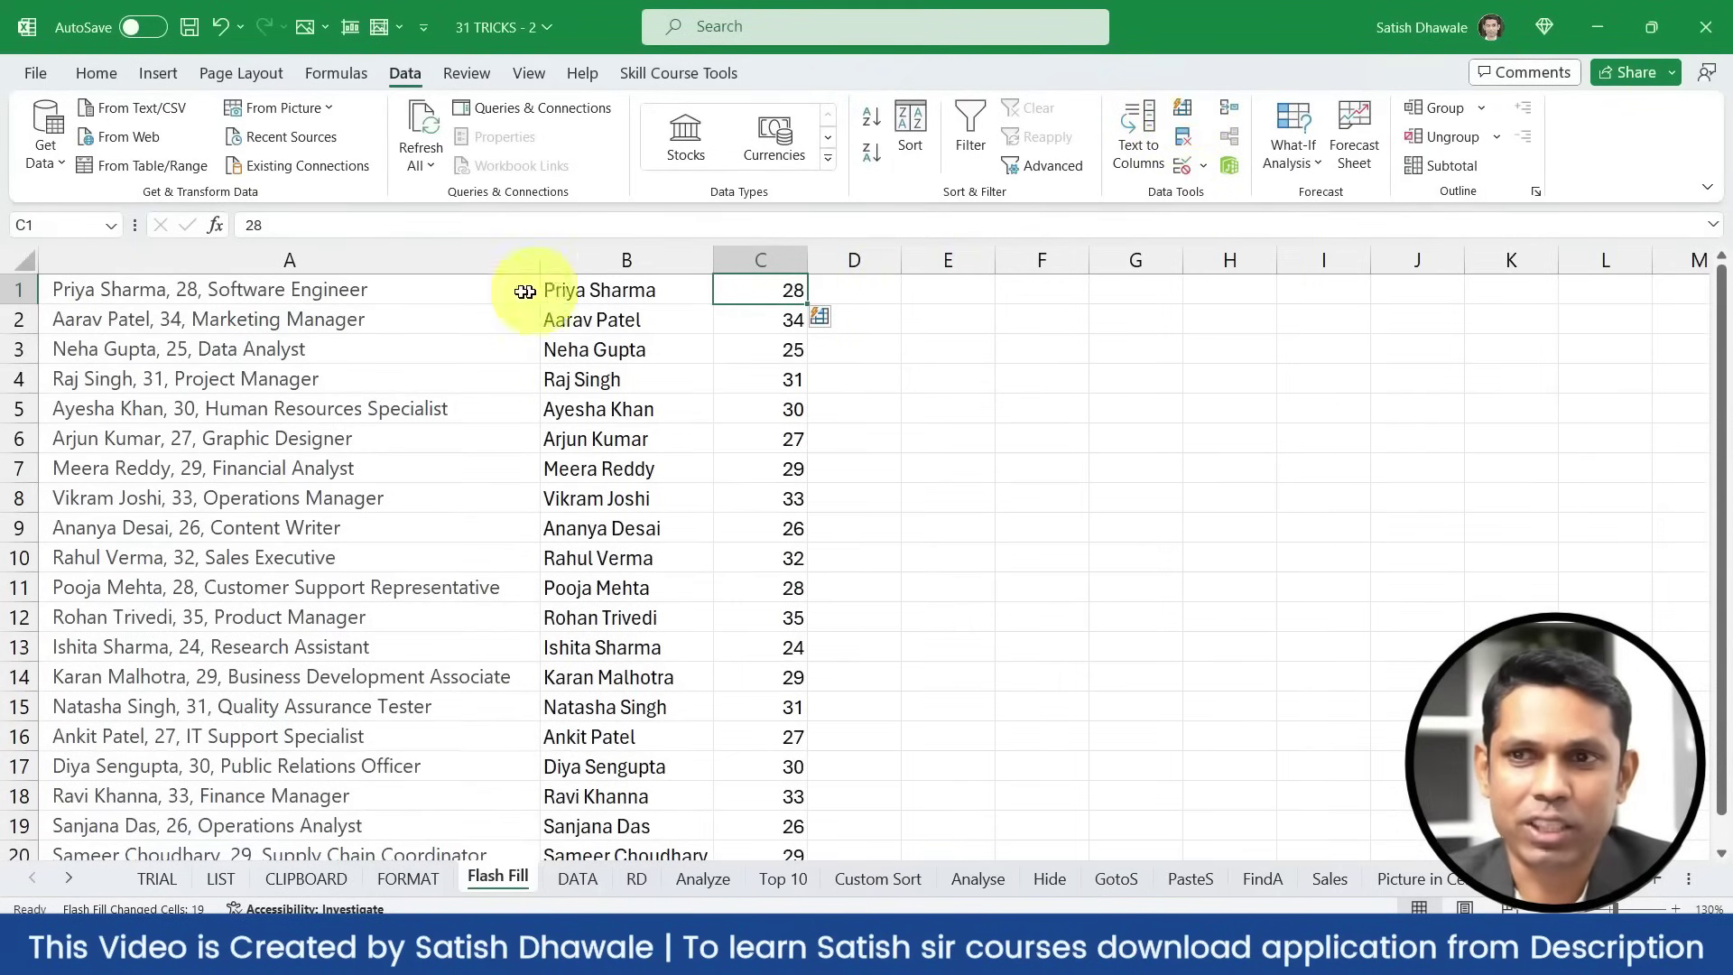
Copy "Software Engineer" from A1 into D1, Flash Fill column D with the designations and autofit it
{"action": "double_click", "coordinate": [222, 294]}
{"action": "left_click", "coordinate": [204, 288]}
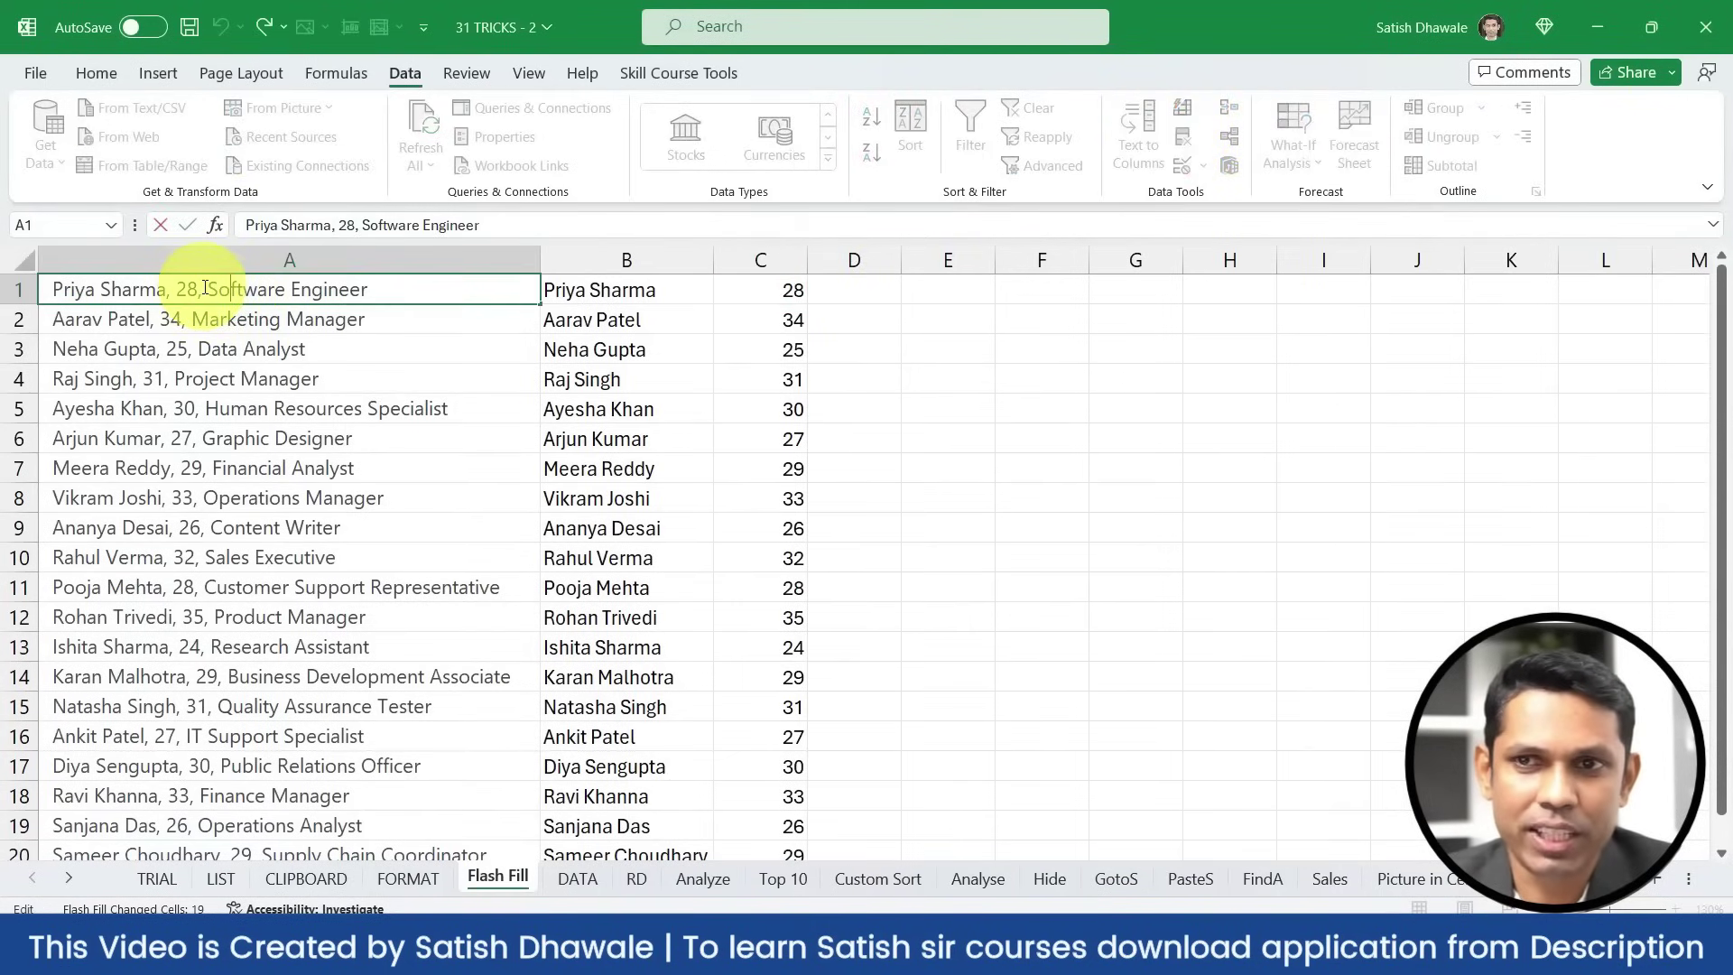
{"action": "left_click_drag", "start_coordinate": [211, 288], "coordinate": [398, 283]}
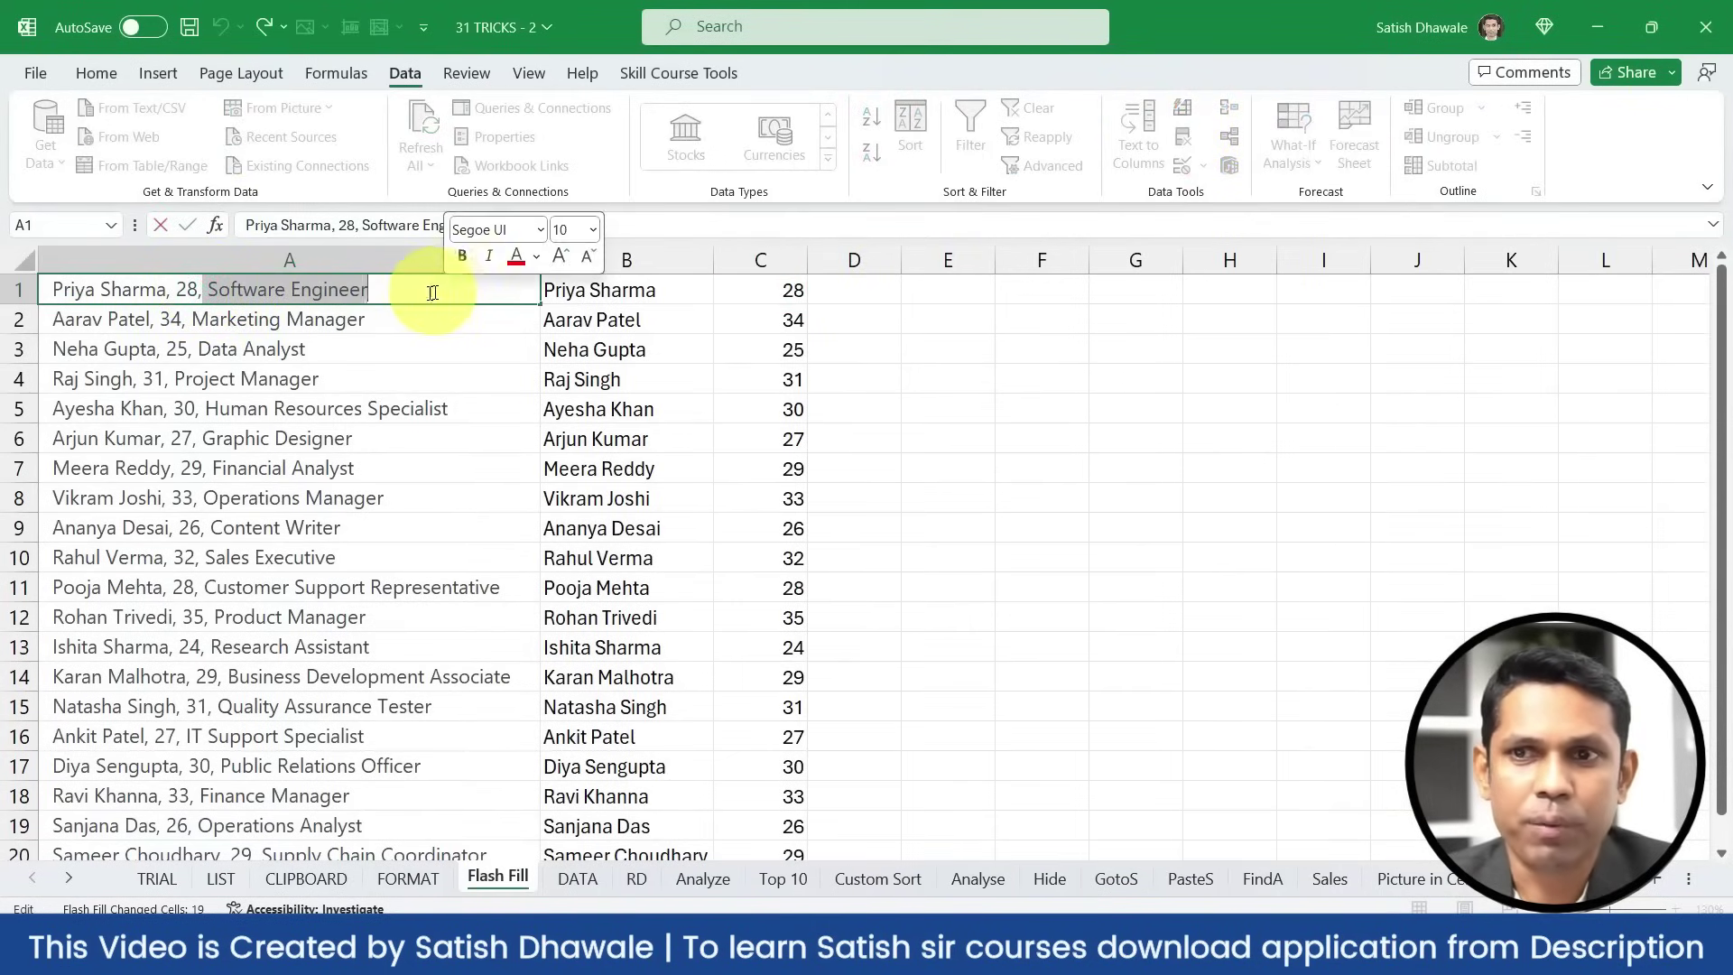
{"action": "left_click", "coordinate": [320, 291]}
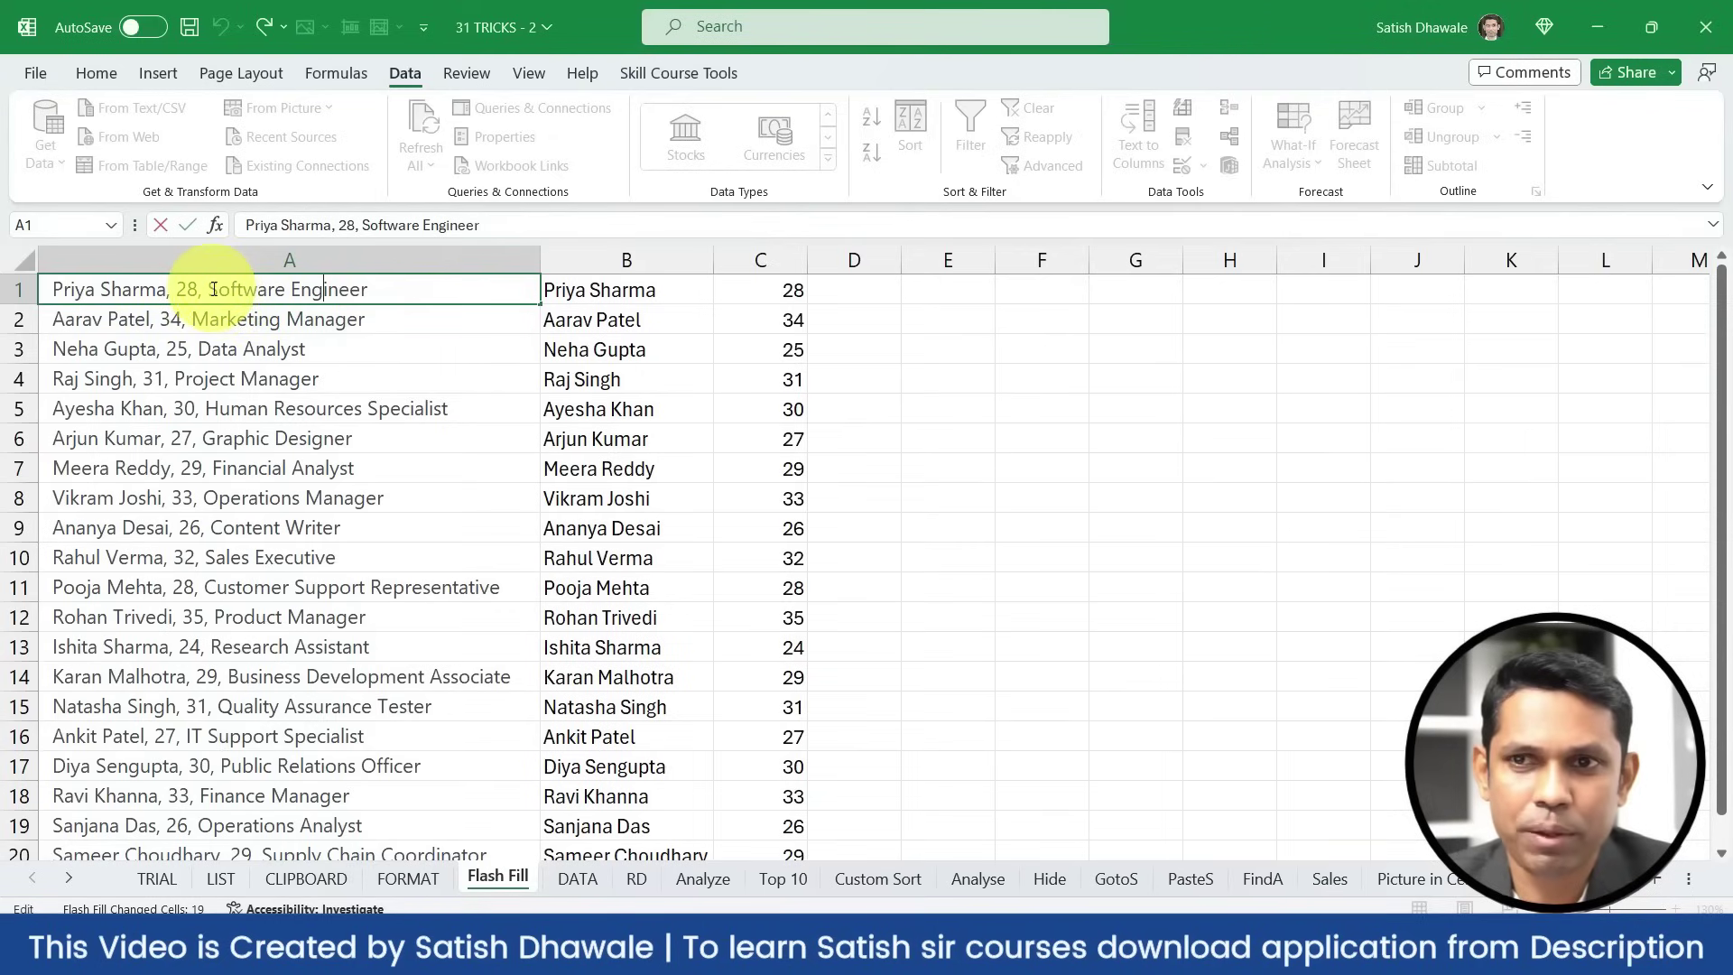
{"action": "left_click_drag", "start_coordinate": [215, 285], "coordinate": [389, 289]}
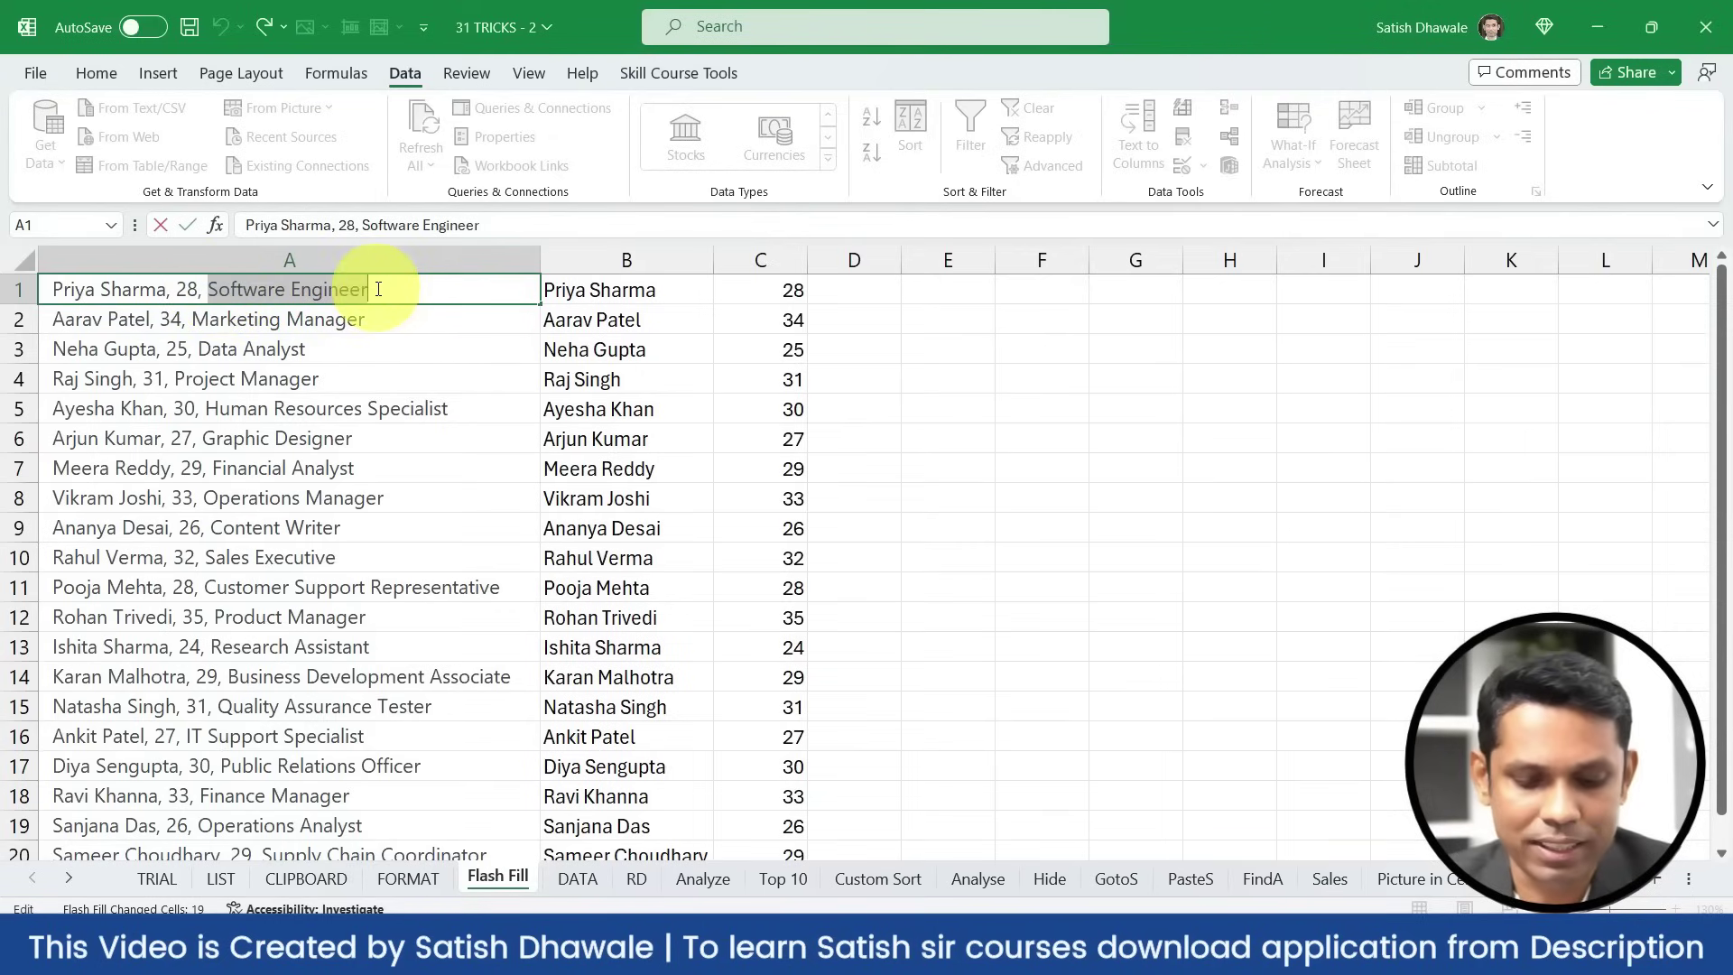
{"action": "key", "text": "ctrl+c"}
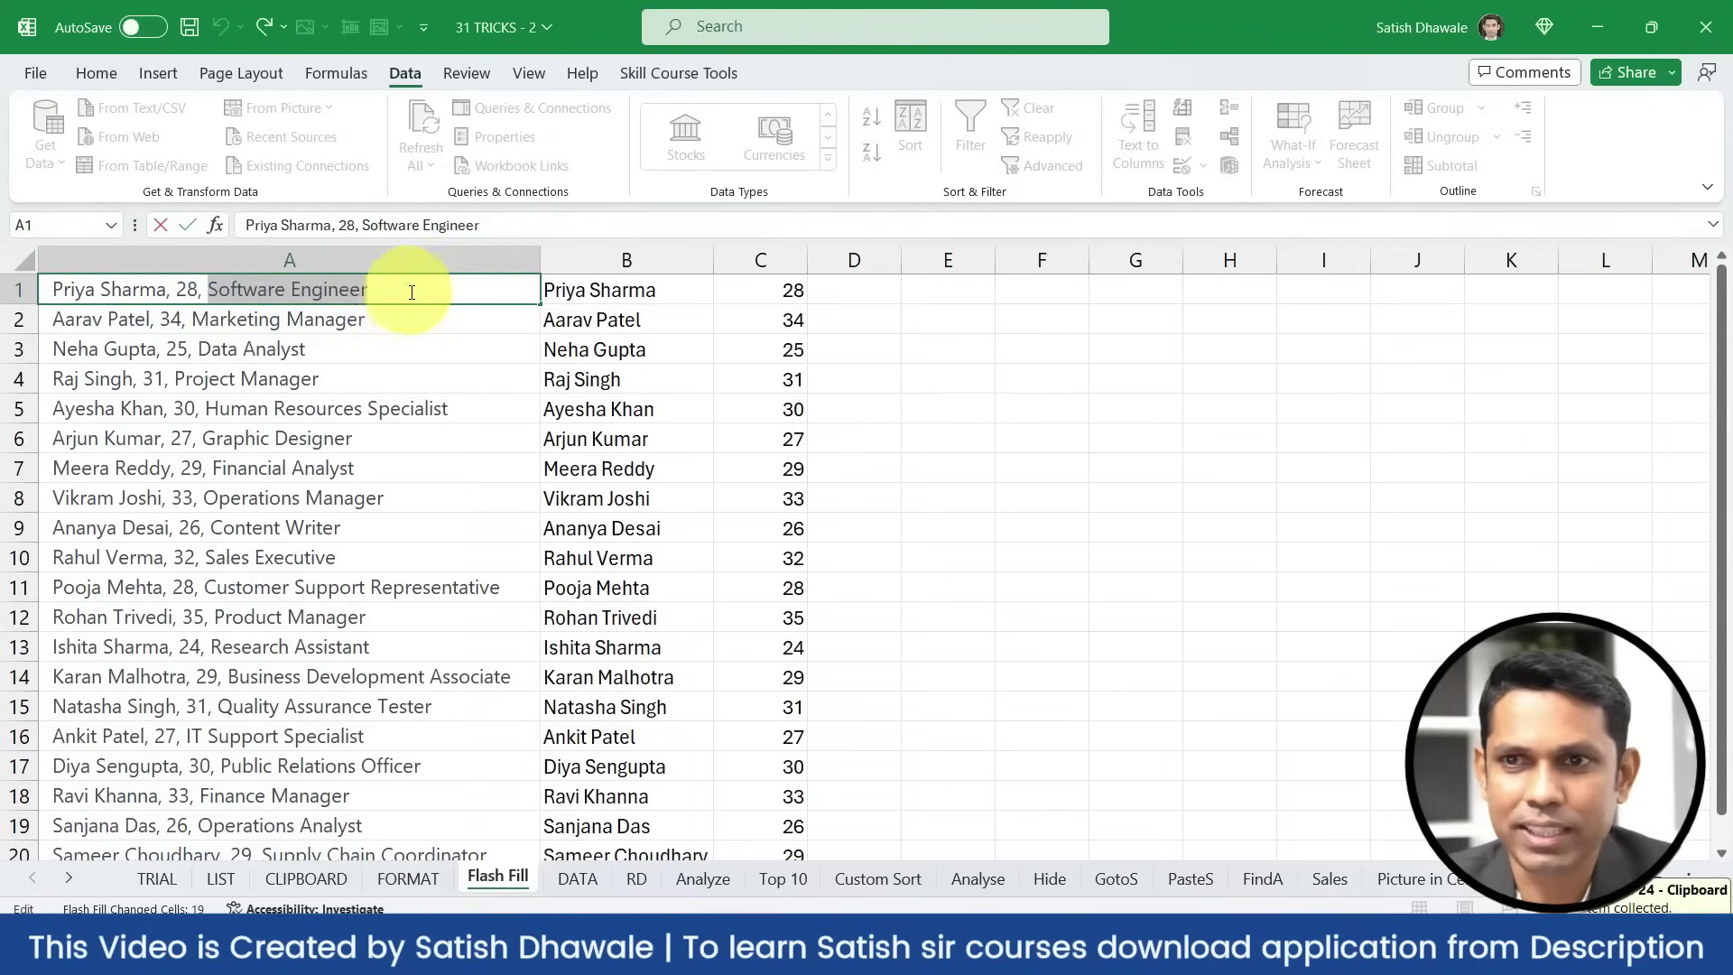
{"action": "left_click", "coordinate": [846, 290]}
{"action": "key", "text": "ctrl+v"}
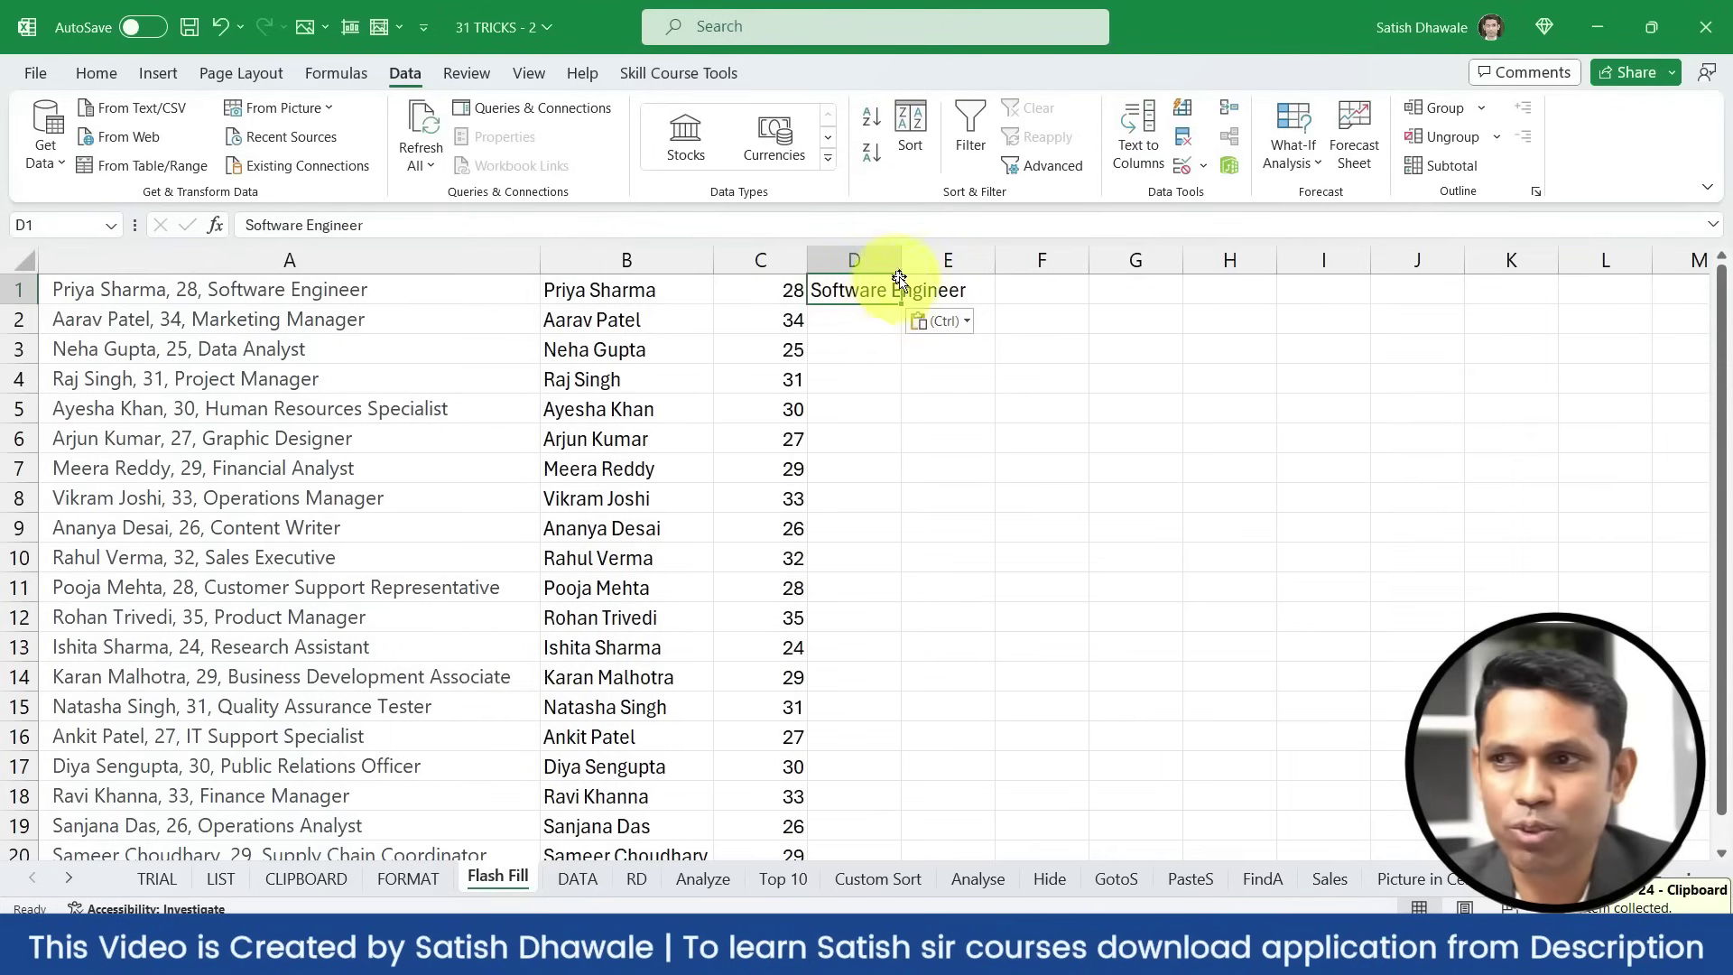
{"action": "double_click", "coordinate": [901, 260]}
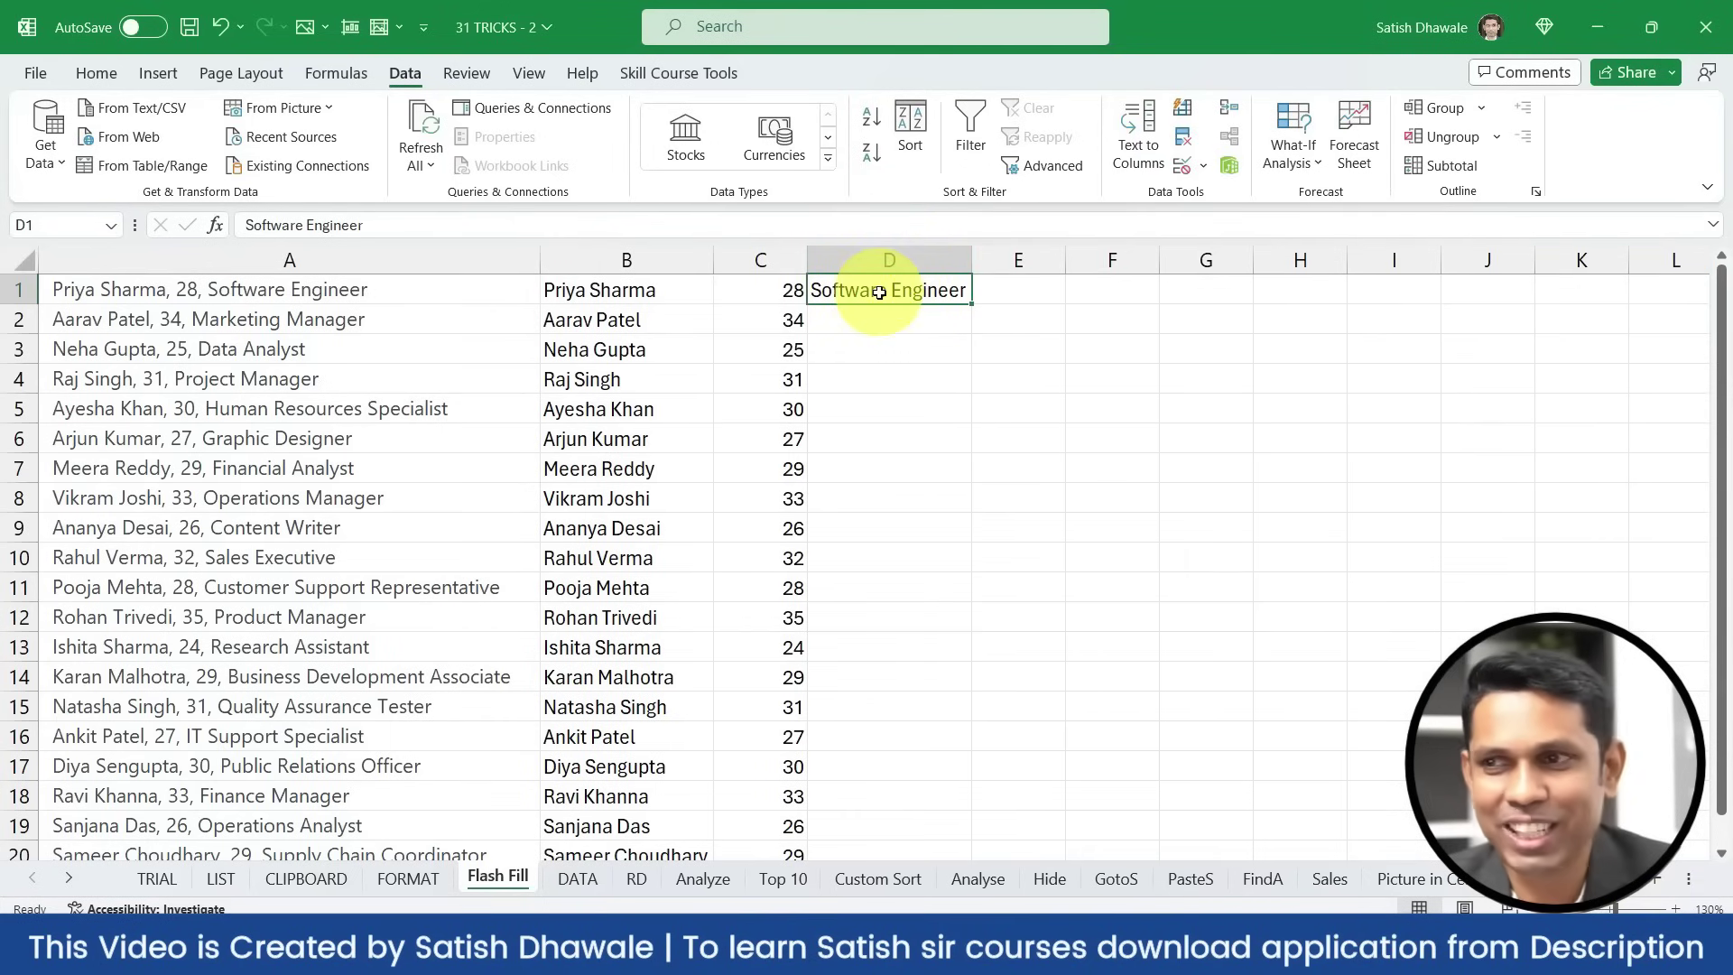
{"action": "key", "text": "ctrl+e"}
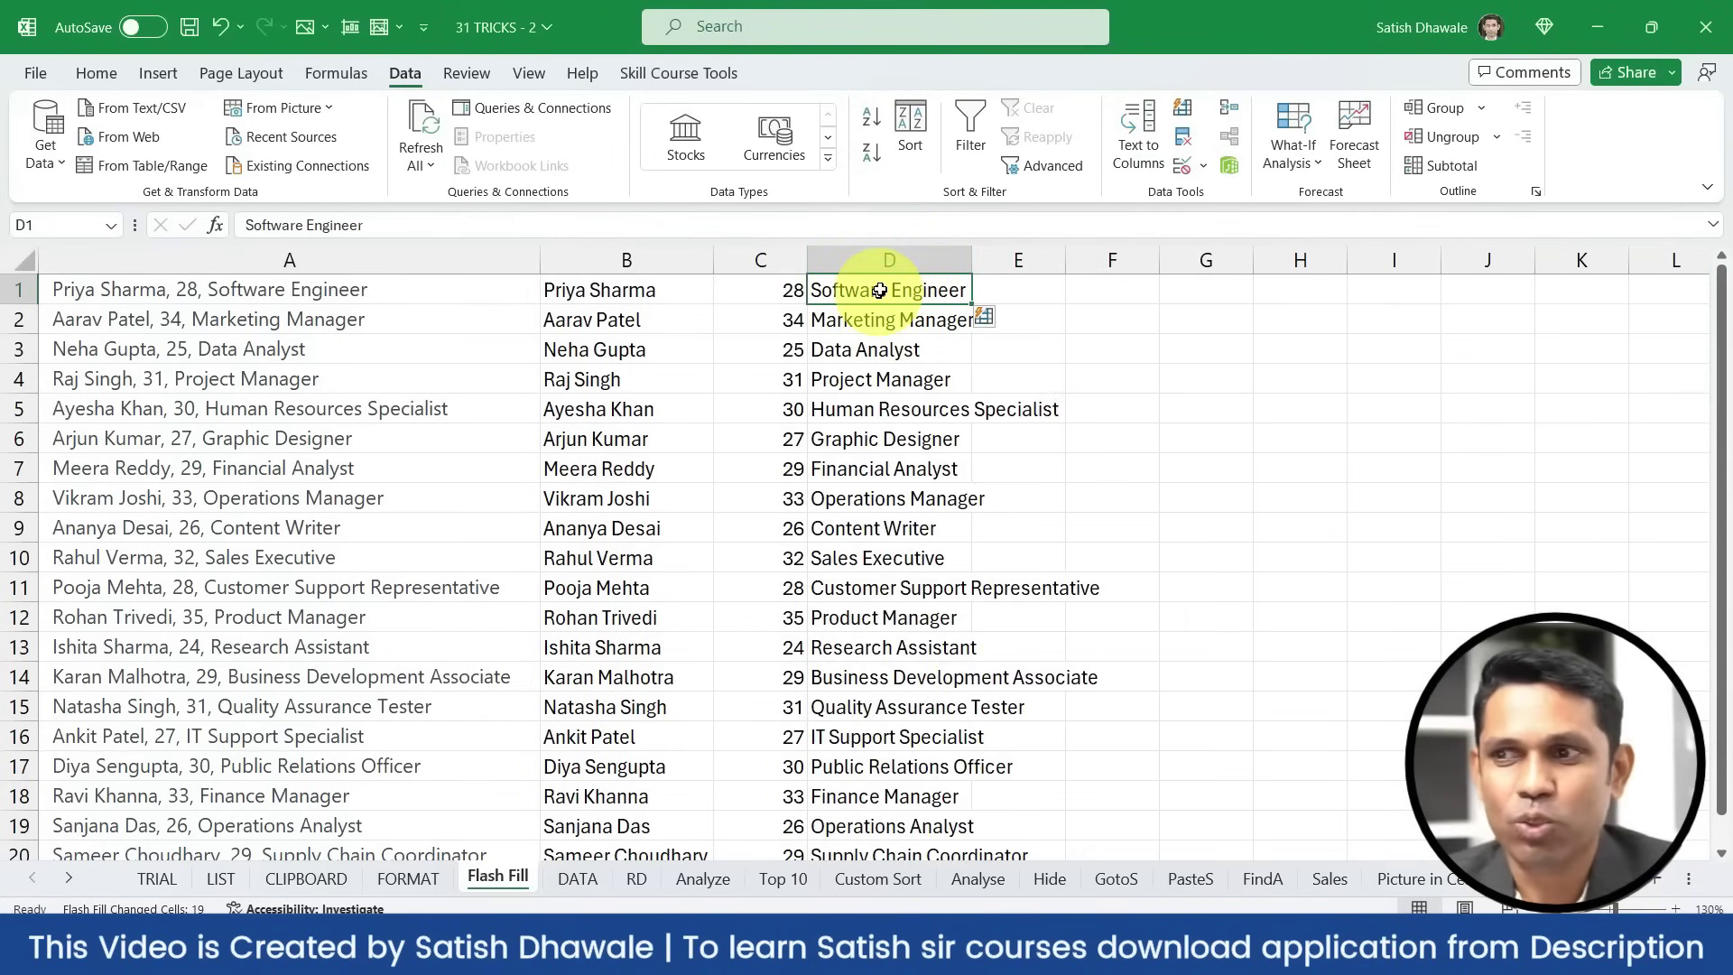
{"action": "double_click", "coordinate": [972, 260]}
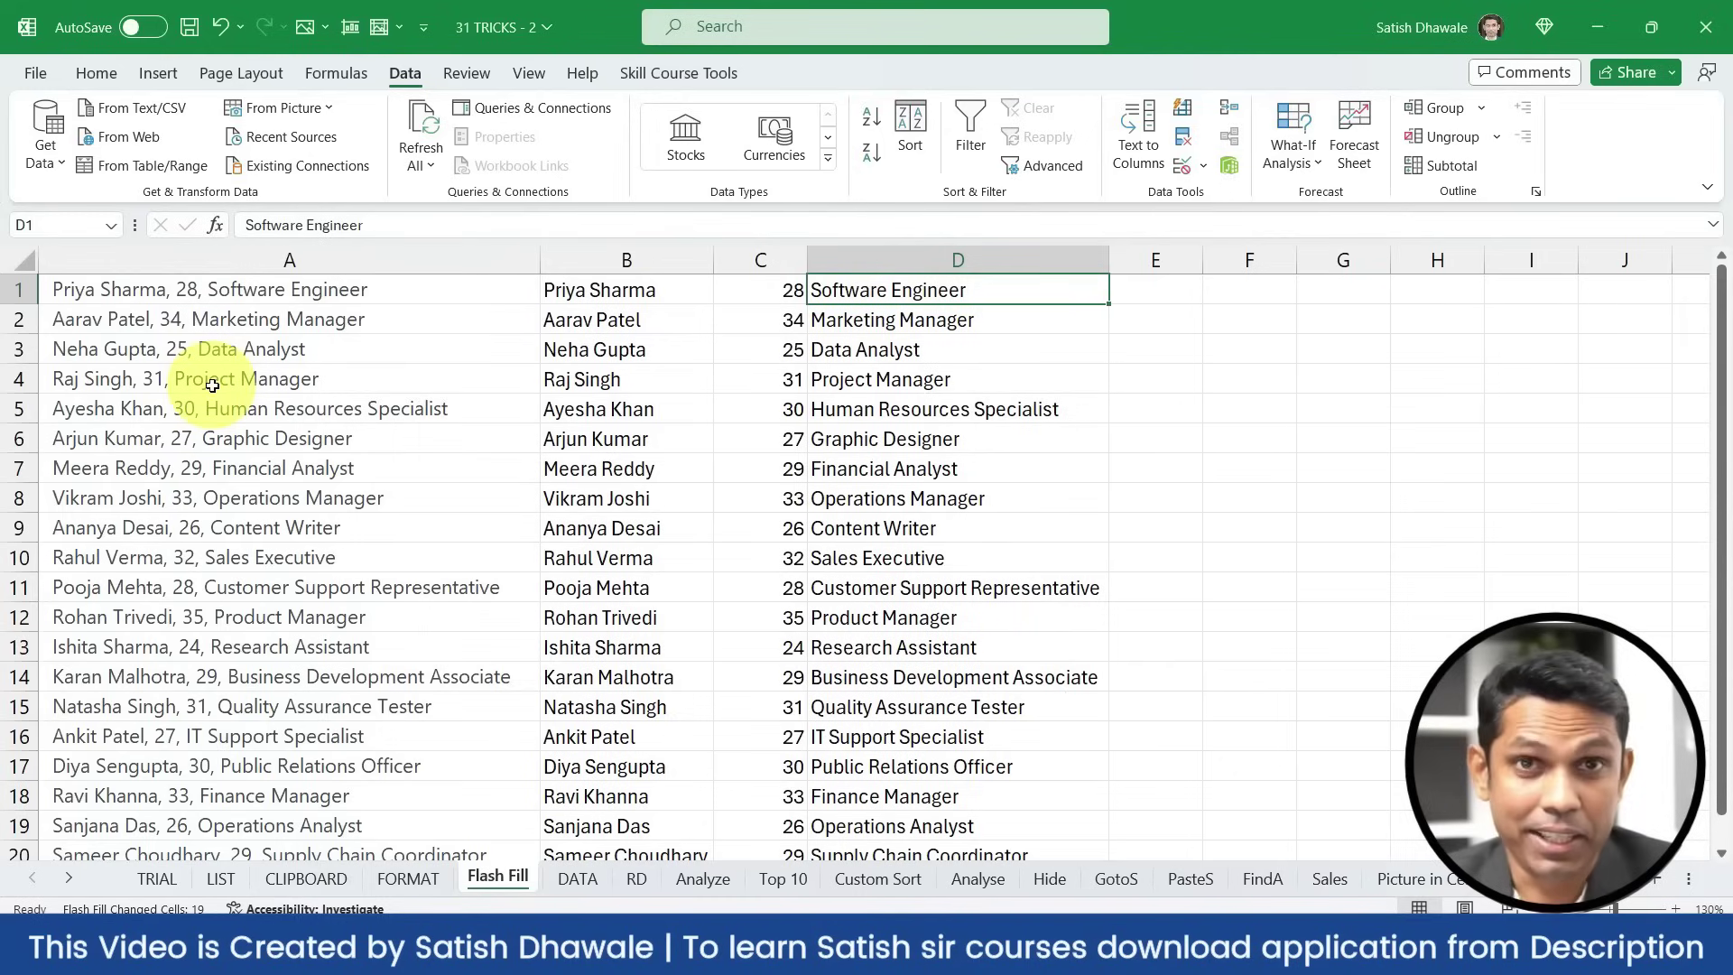
Download the Indian employees Excel file from ChatGPT in the browser and autofit its Name, Age and Designation columns in Excel
{"action": "left_click", "coordinate": [300, 353]}
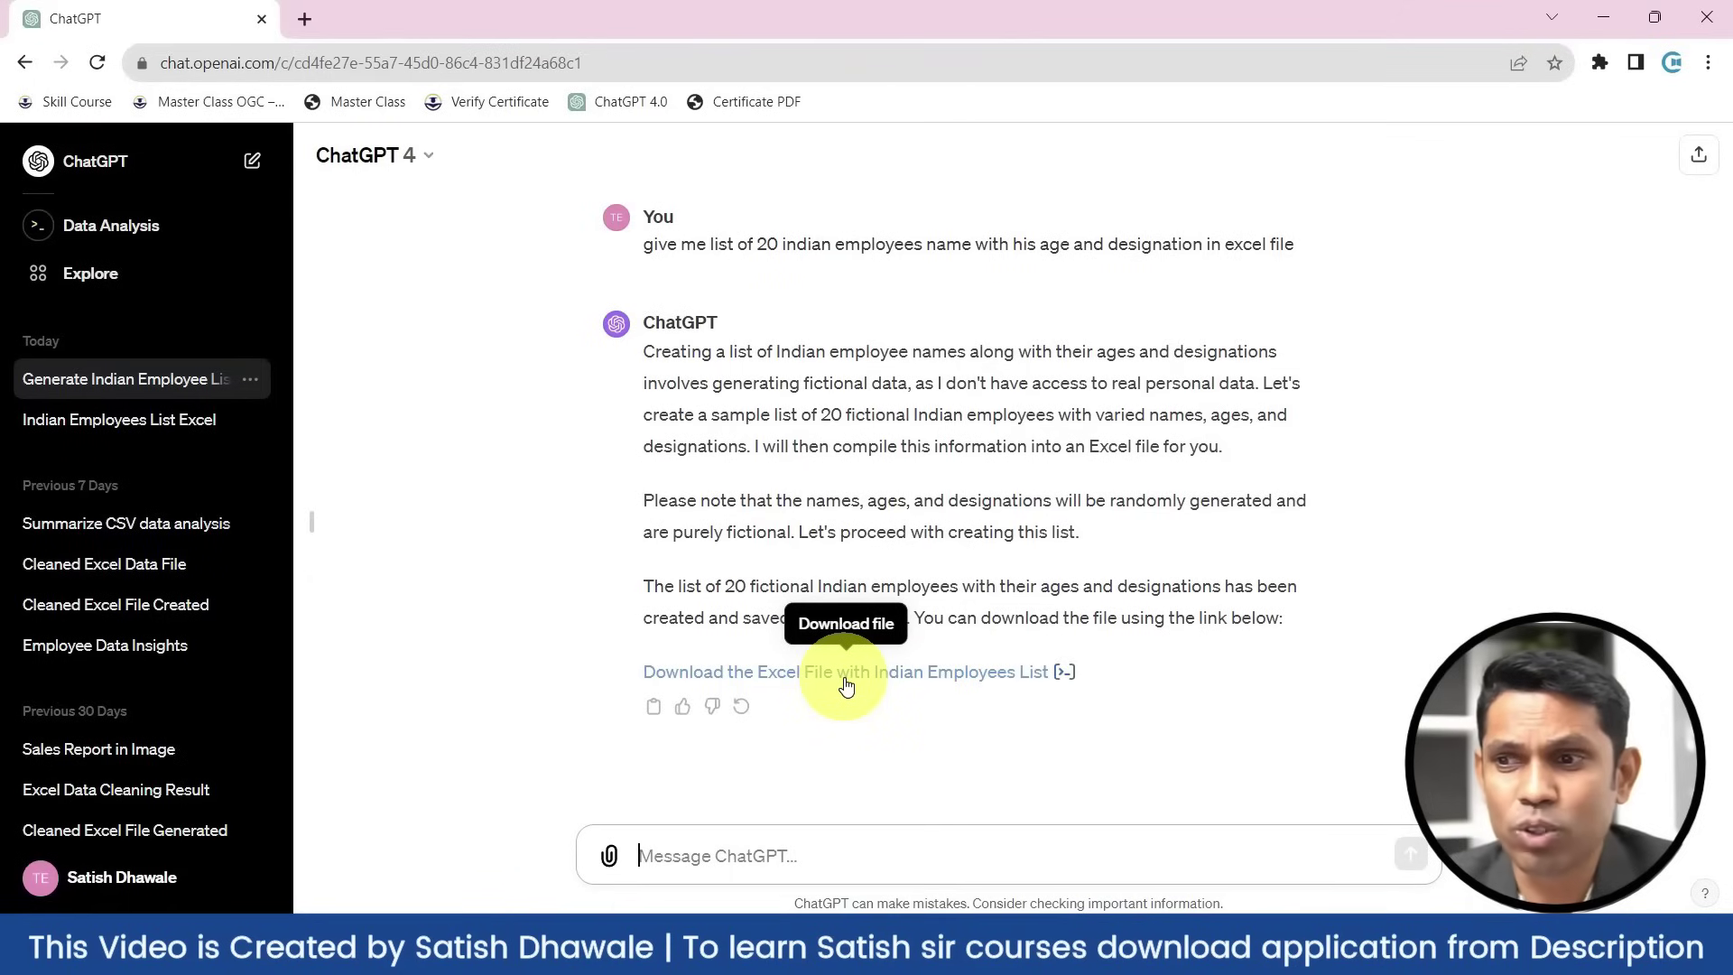
{"action": "left_click", "coordinate": [846, 675]}
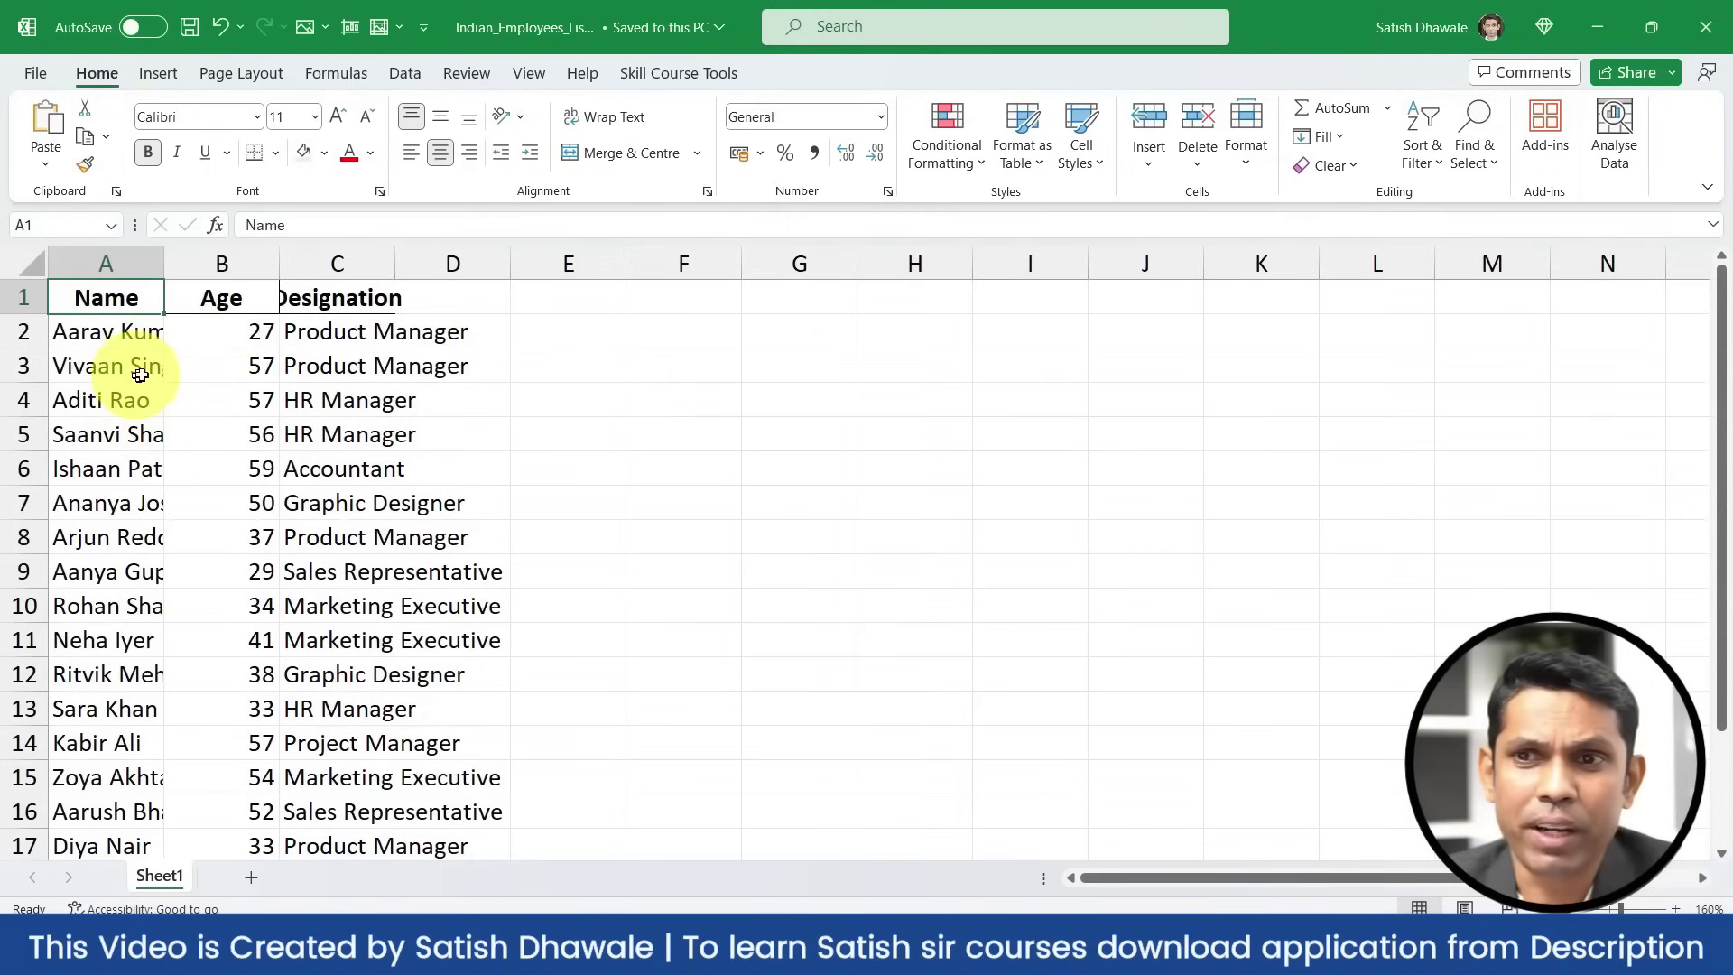
{"action": "double_click", "coordinate": [280, 264]}
{"action": "double_click", "coordinate": [335, 263]}
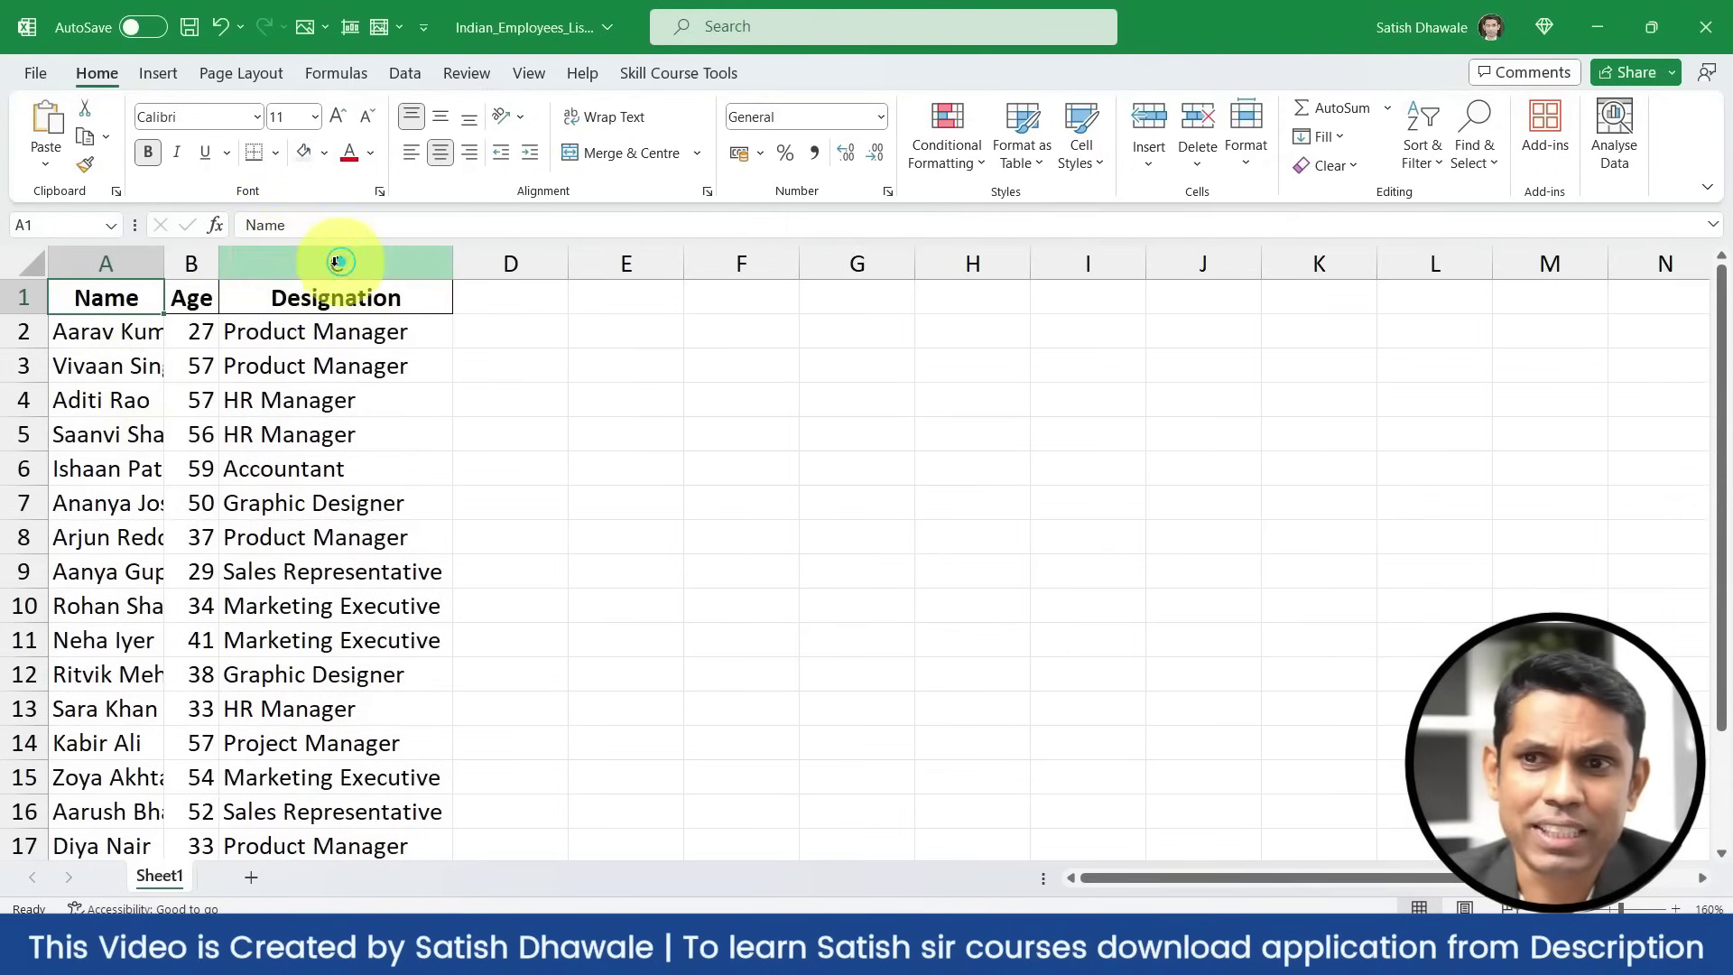
{"action": "left_click", "coordinate": [181, 263]}
{"action": "left_click_drag", "start_coordinate": [161, 268], "coordinate": [410, 792]}
{"action": "double_click", "coordinate": [161, 268]}
{"action": "left_click", "coordinate": [205, 298]}
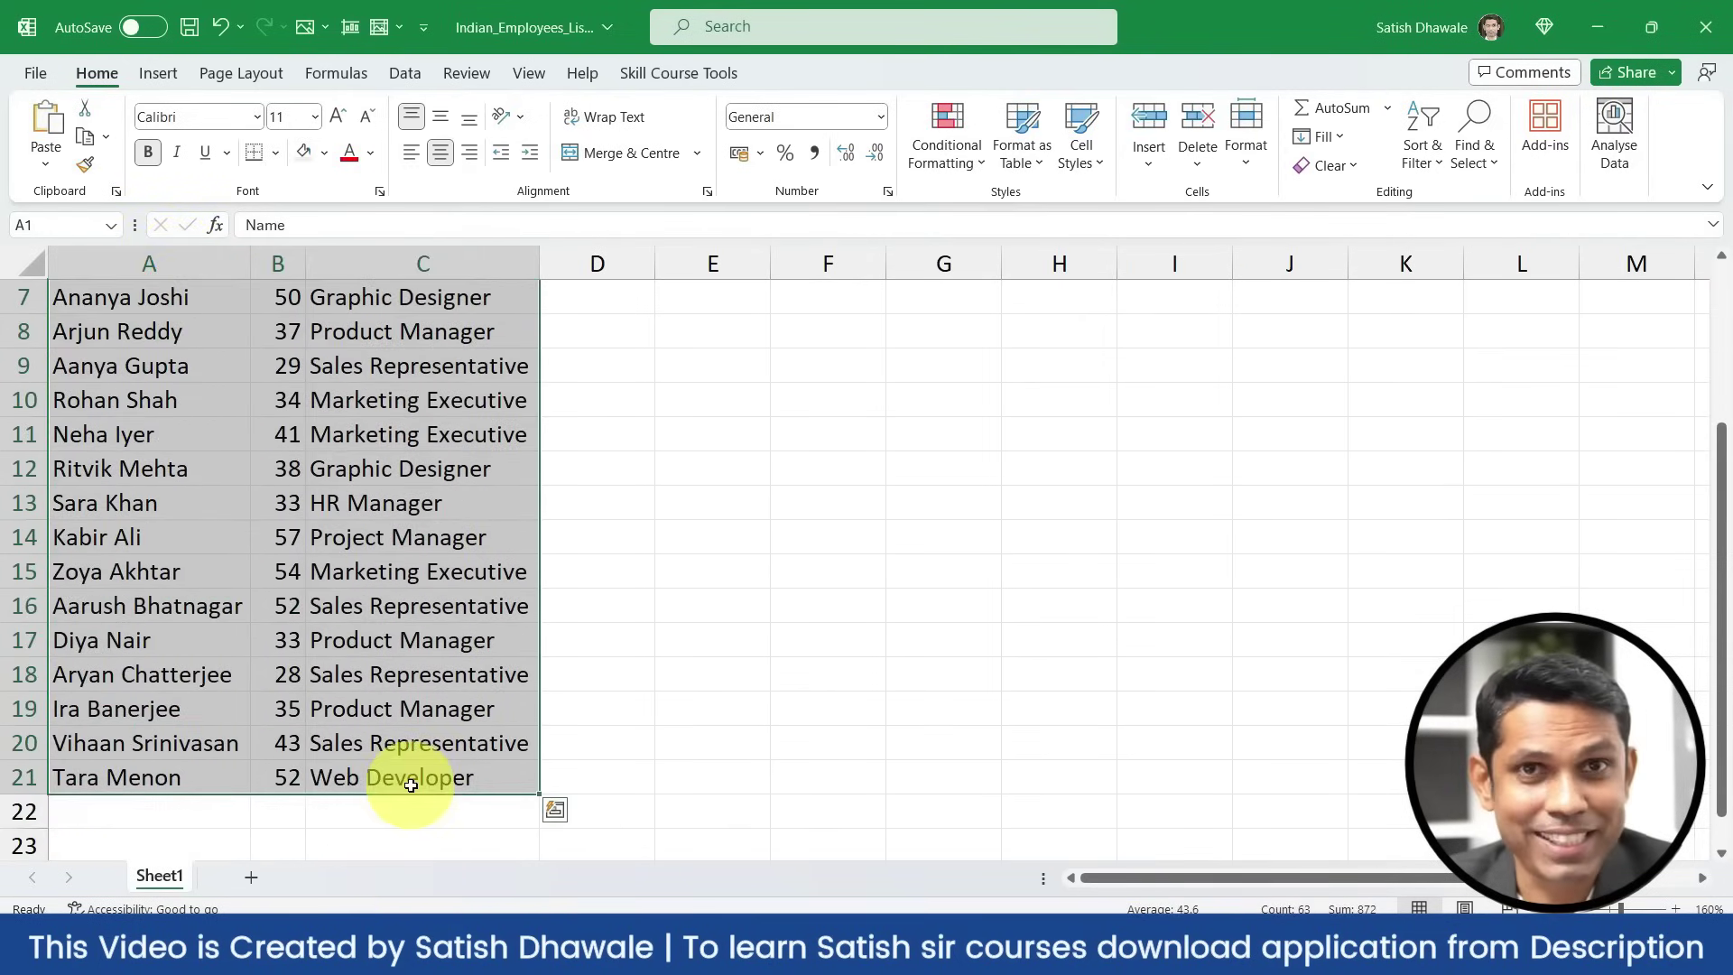
{"action": "scroll", "coordinate": [433, 723], "scroll_direction": "up", "scroll_amount": 2}
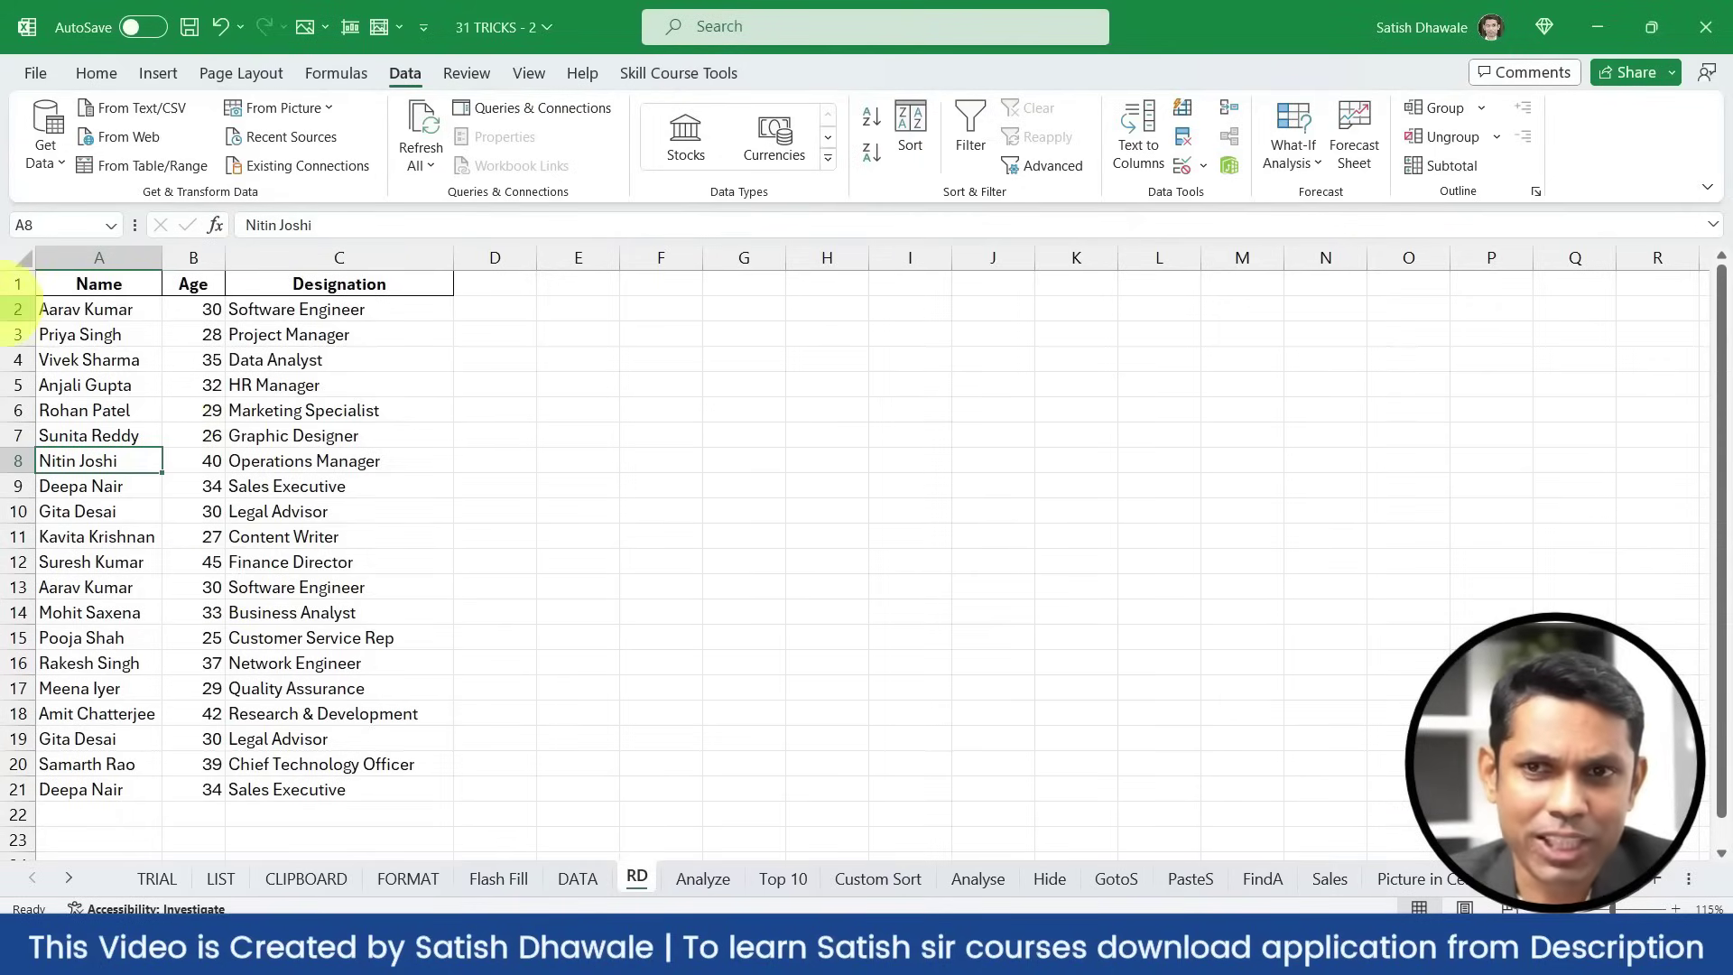
On the RD sheet, compare rows 2 and 13 and open Remove Duplicates for the table A1:C21
{"action": "left_click", "coordinate": [8, 314]}
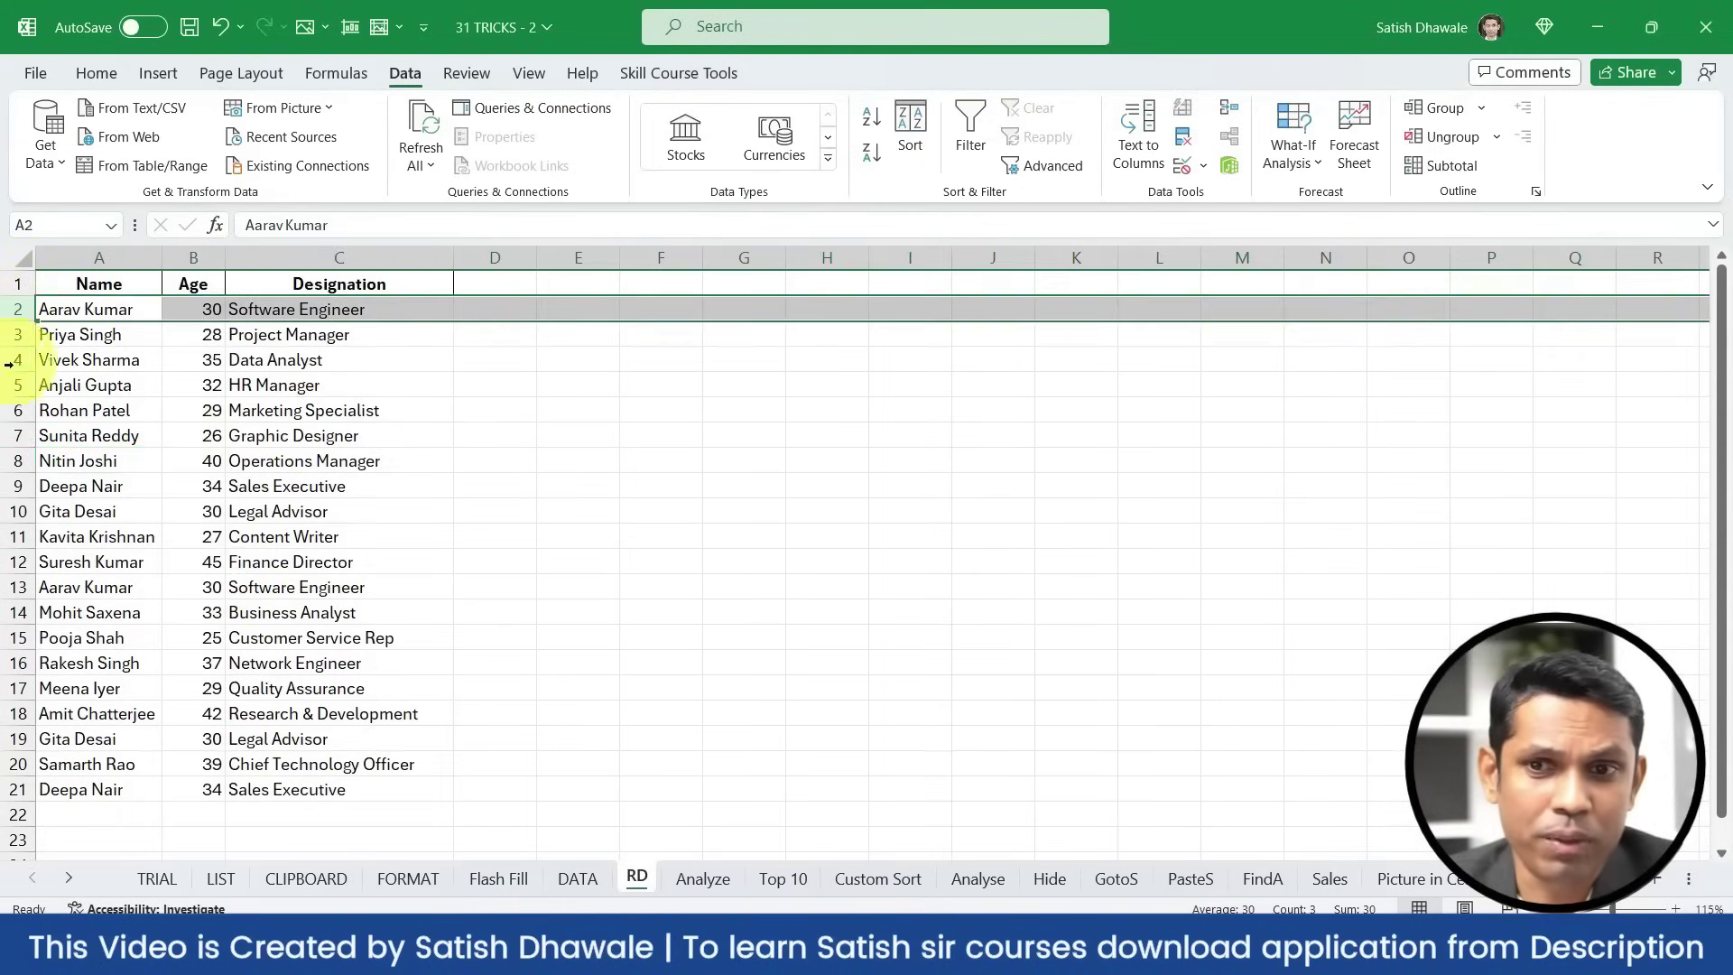
{"action": "left_click", "coordinate": [7, 586]}
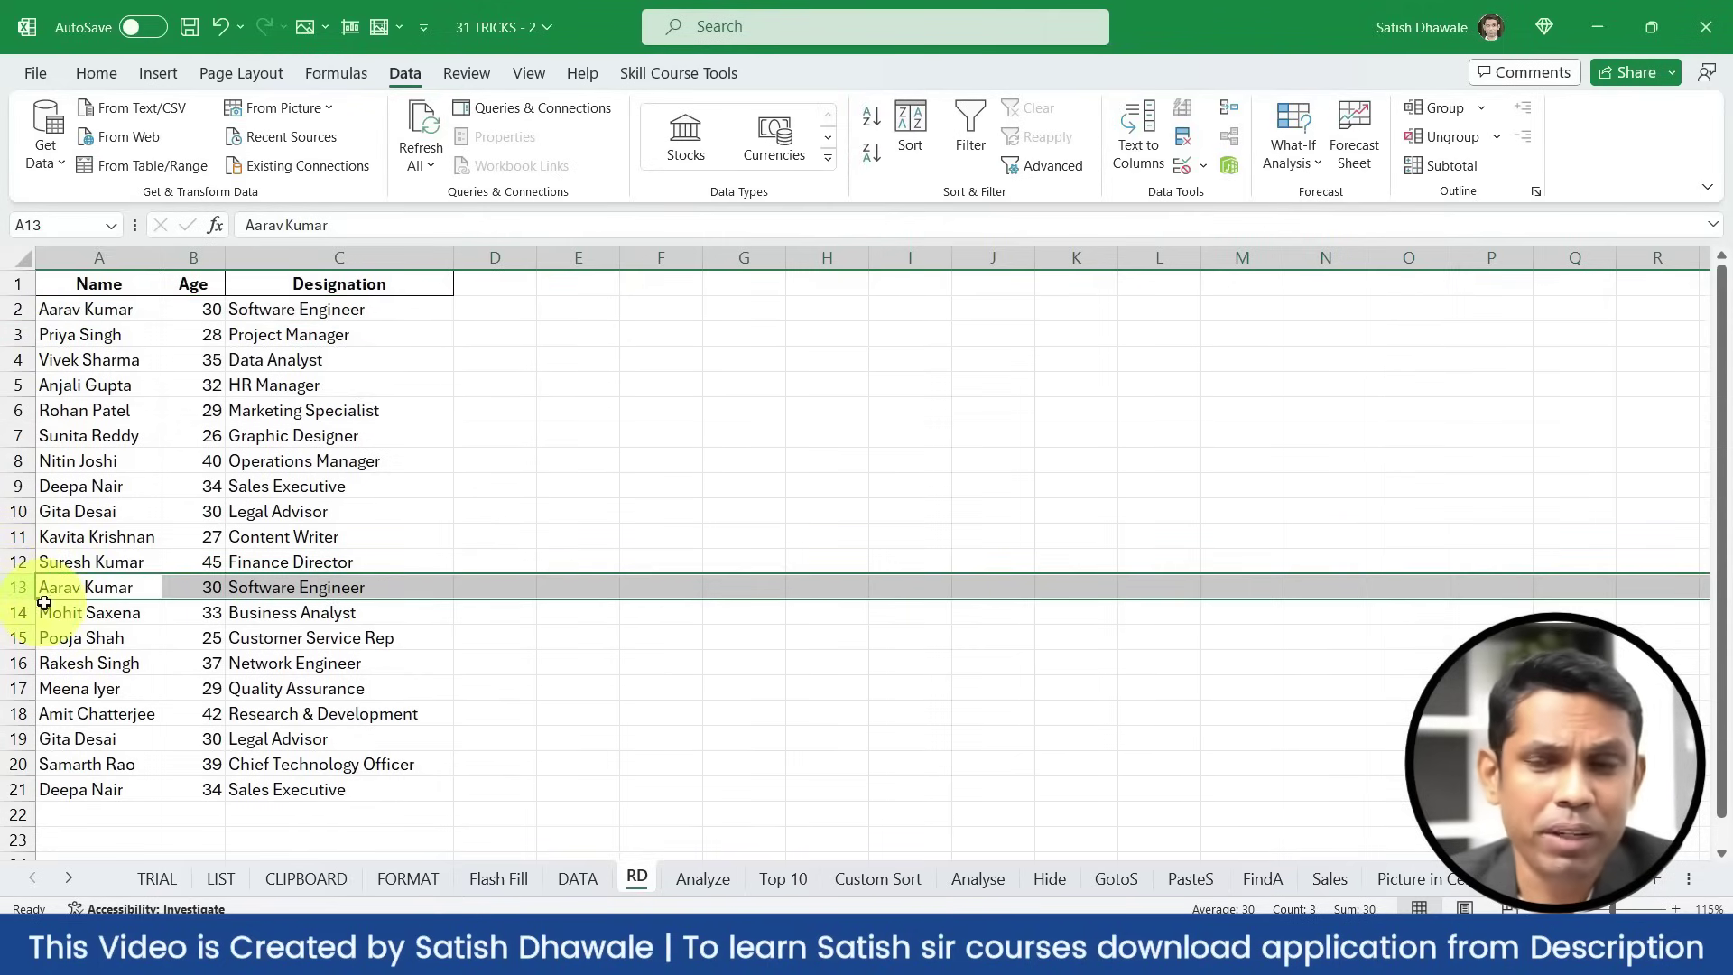
{"action": "left_click_drag", "start_coordinate": [122, 278], "coordinate": [291, 788]}
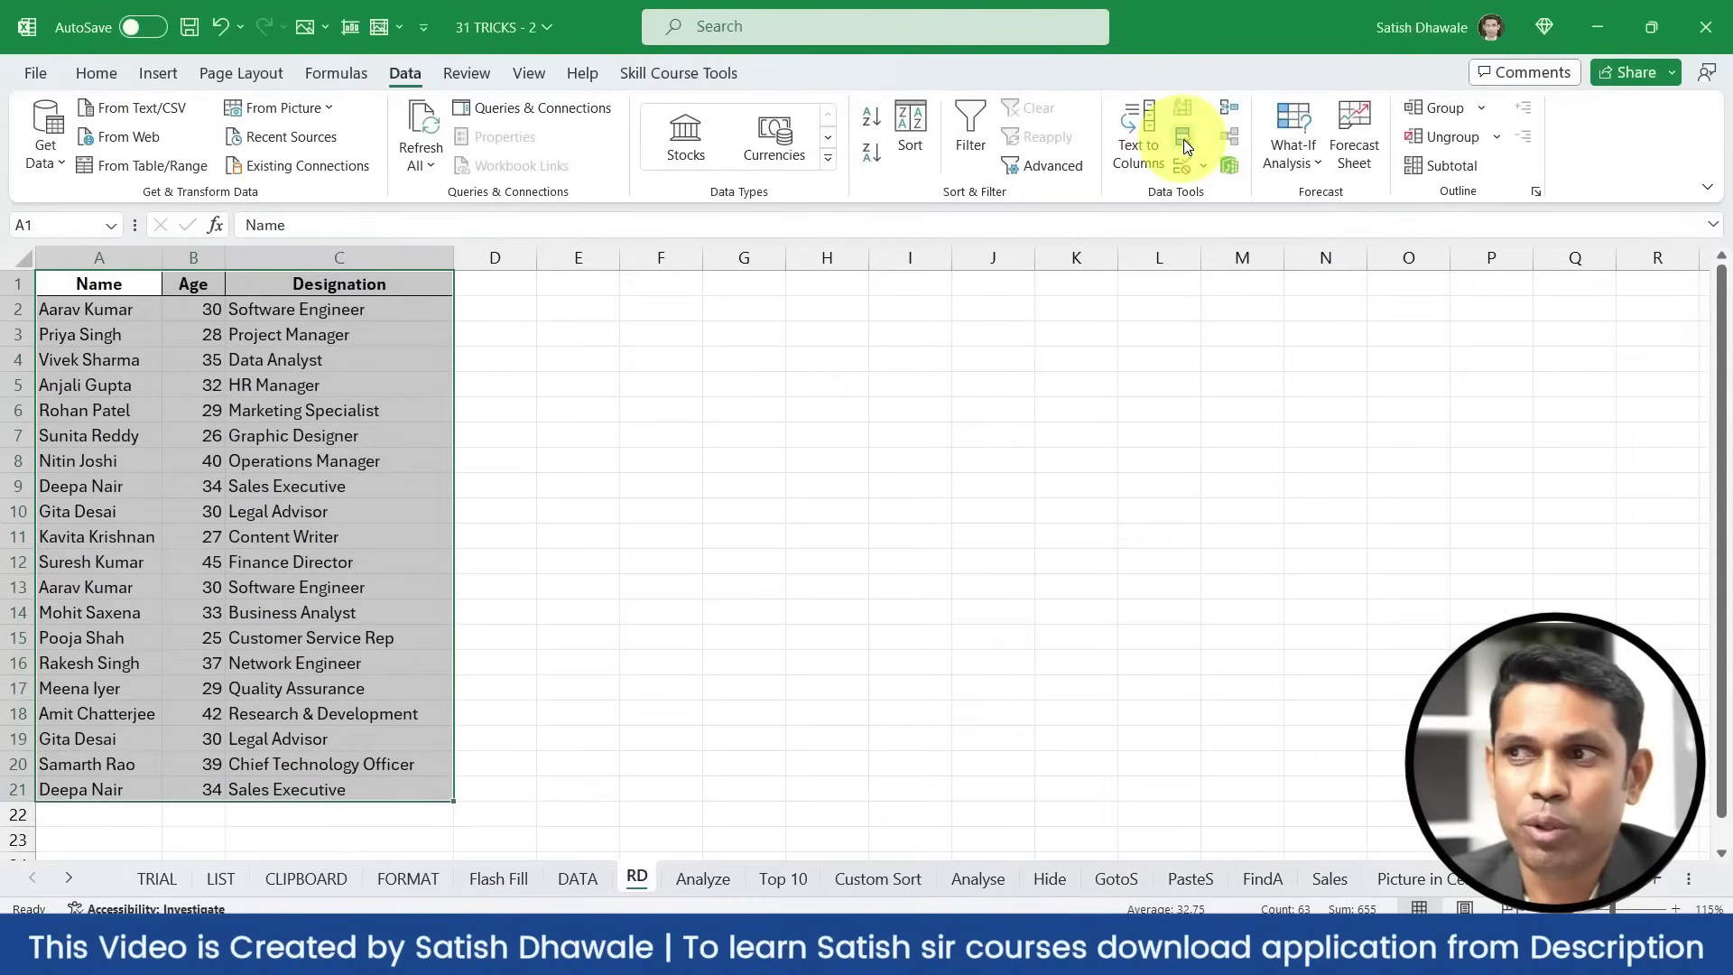
{"action": "left_click", "coordinate": [1184, 139]}
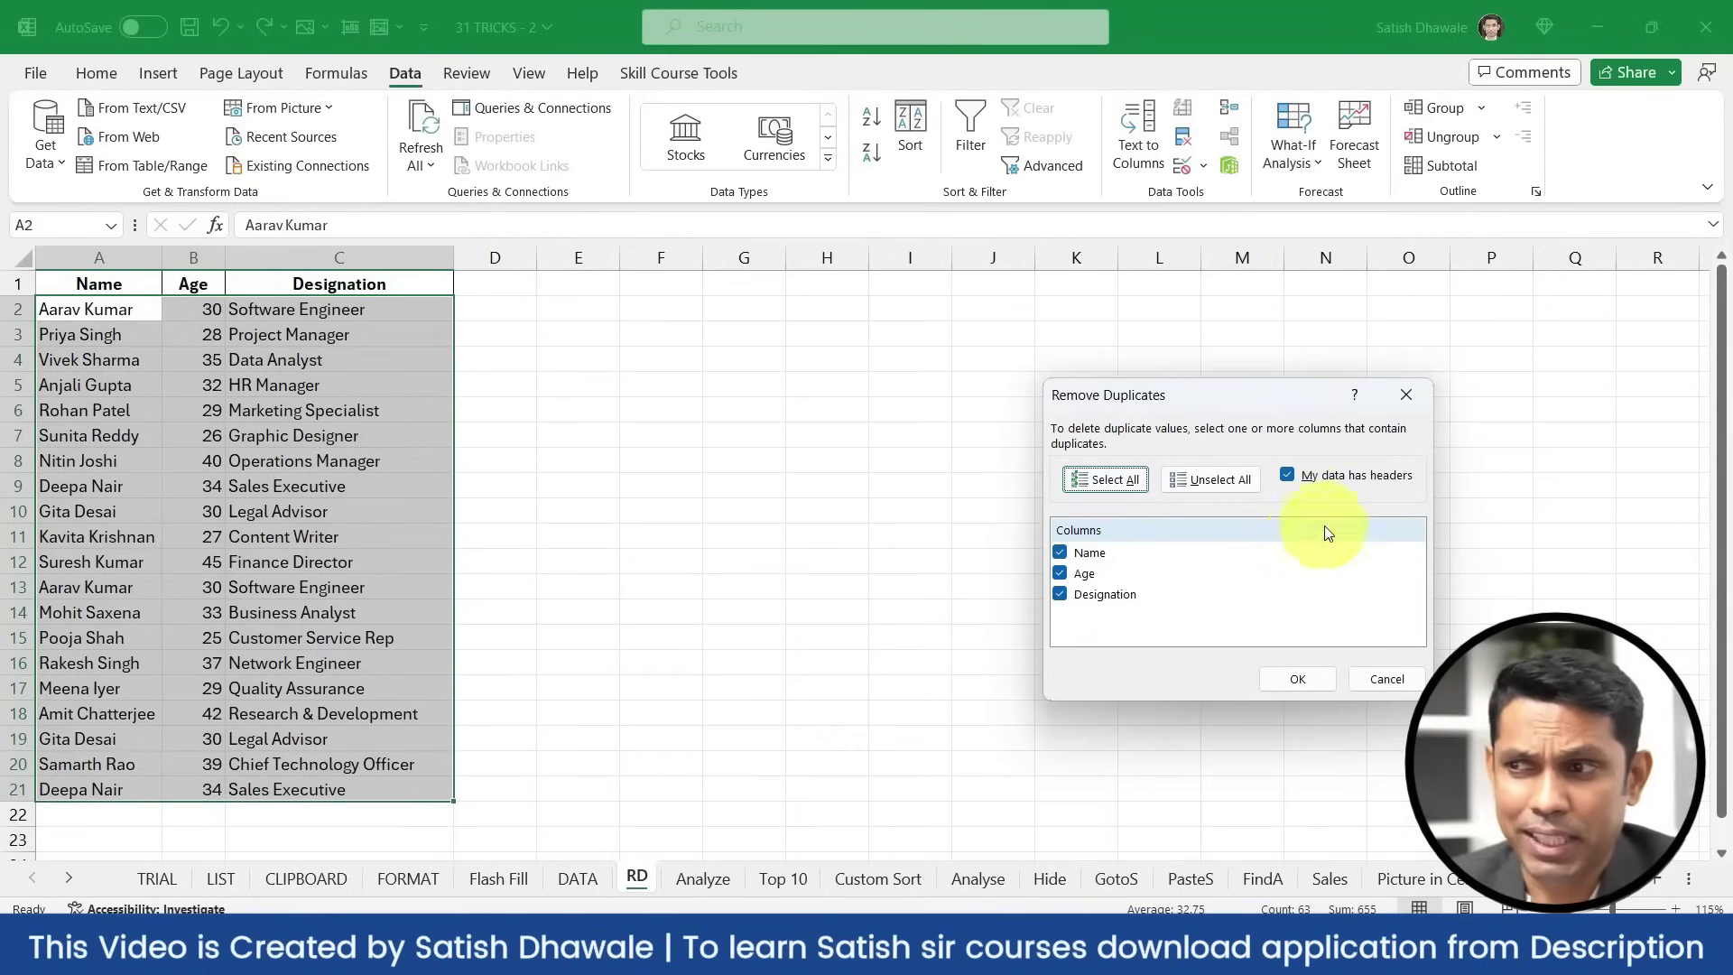
Remove the duplicate records by checking only the Name column, keeping the data-has-headers option on
{"action": "left_click", "coordinate": [1220, 479]}
{"action": "left_click", "coordinate": [1080, 554]}
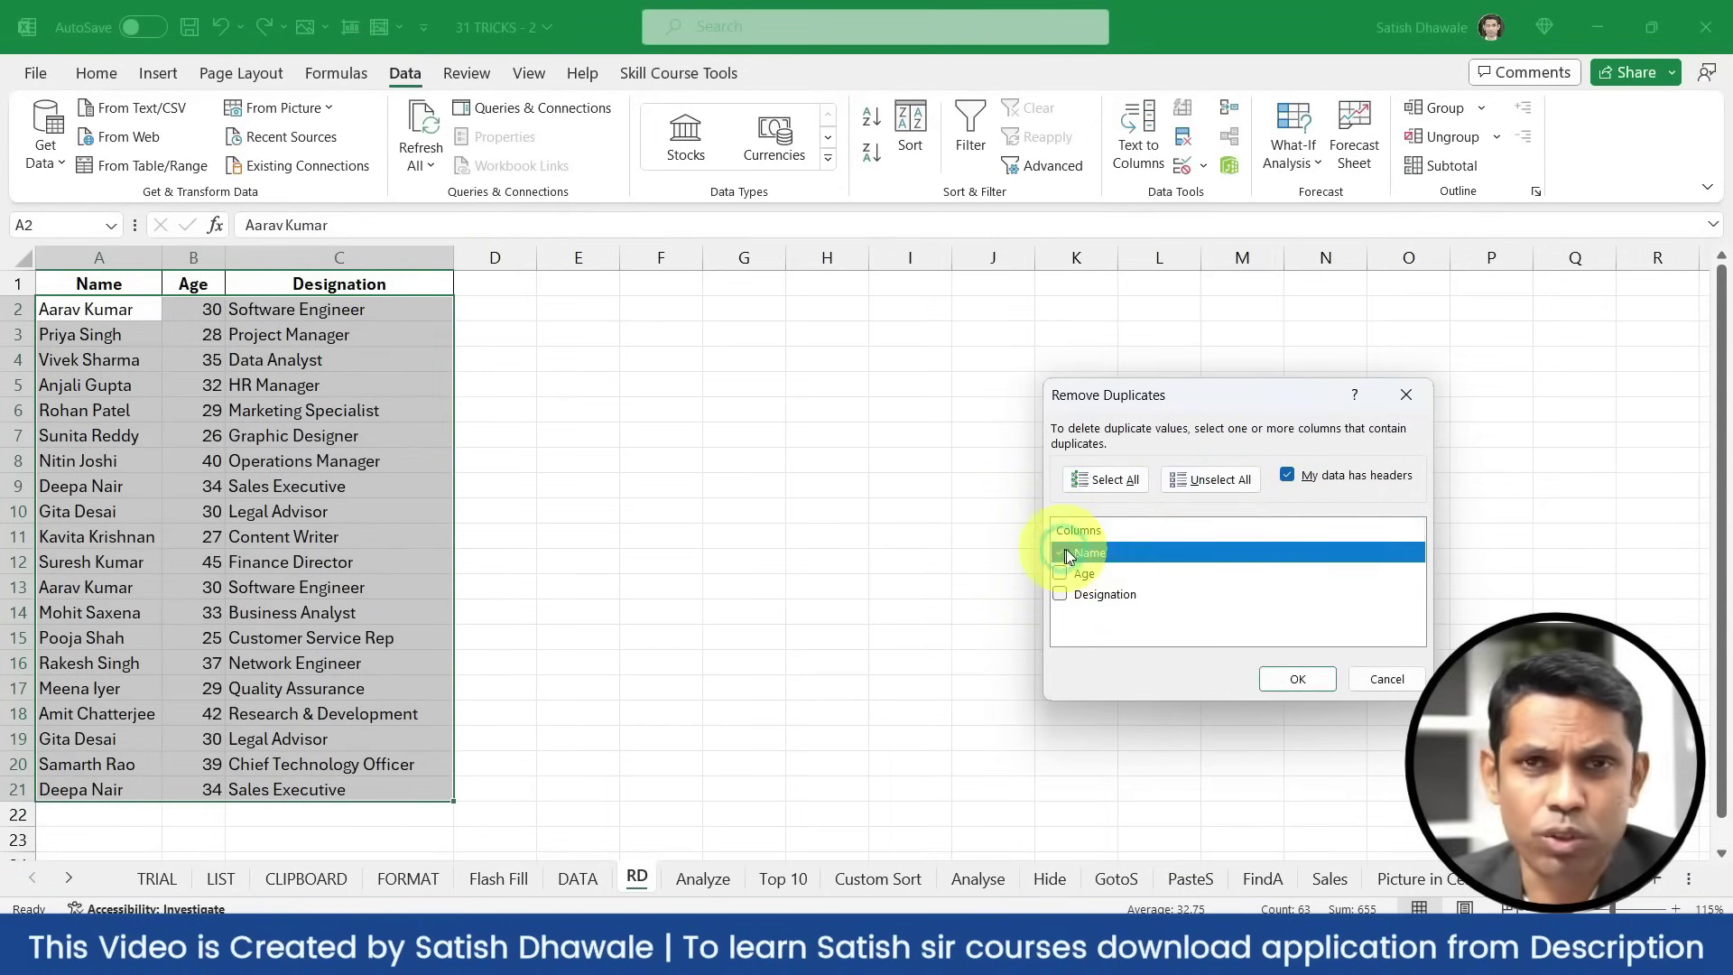
{"action": "left_click", "coordinate": [1062, 553]}
{"action": "left_click", "coordinate": [1059, 574]}
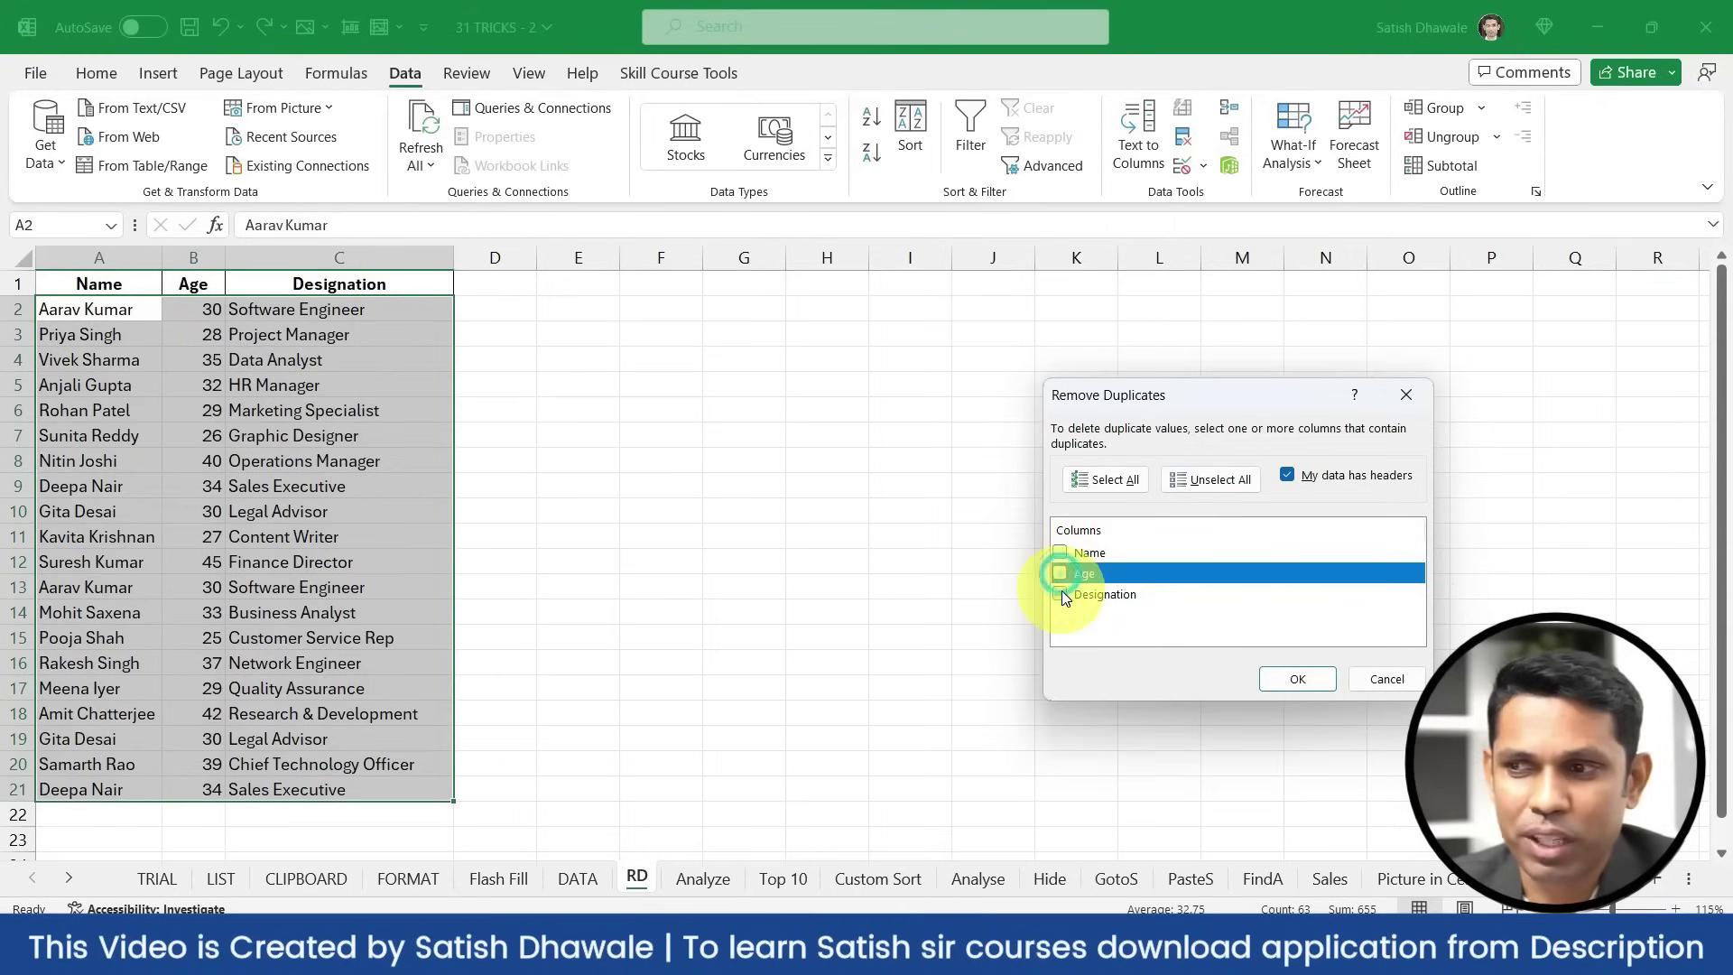
{"action": "left_click", "coordinate": [1061, 594]}
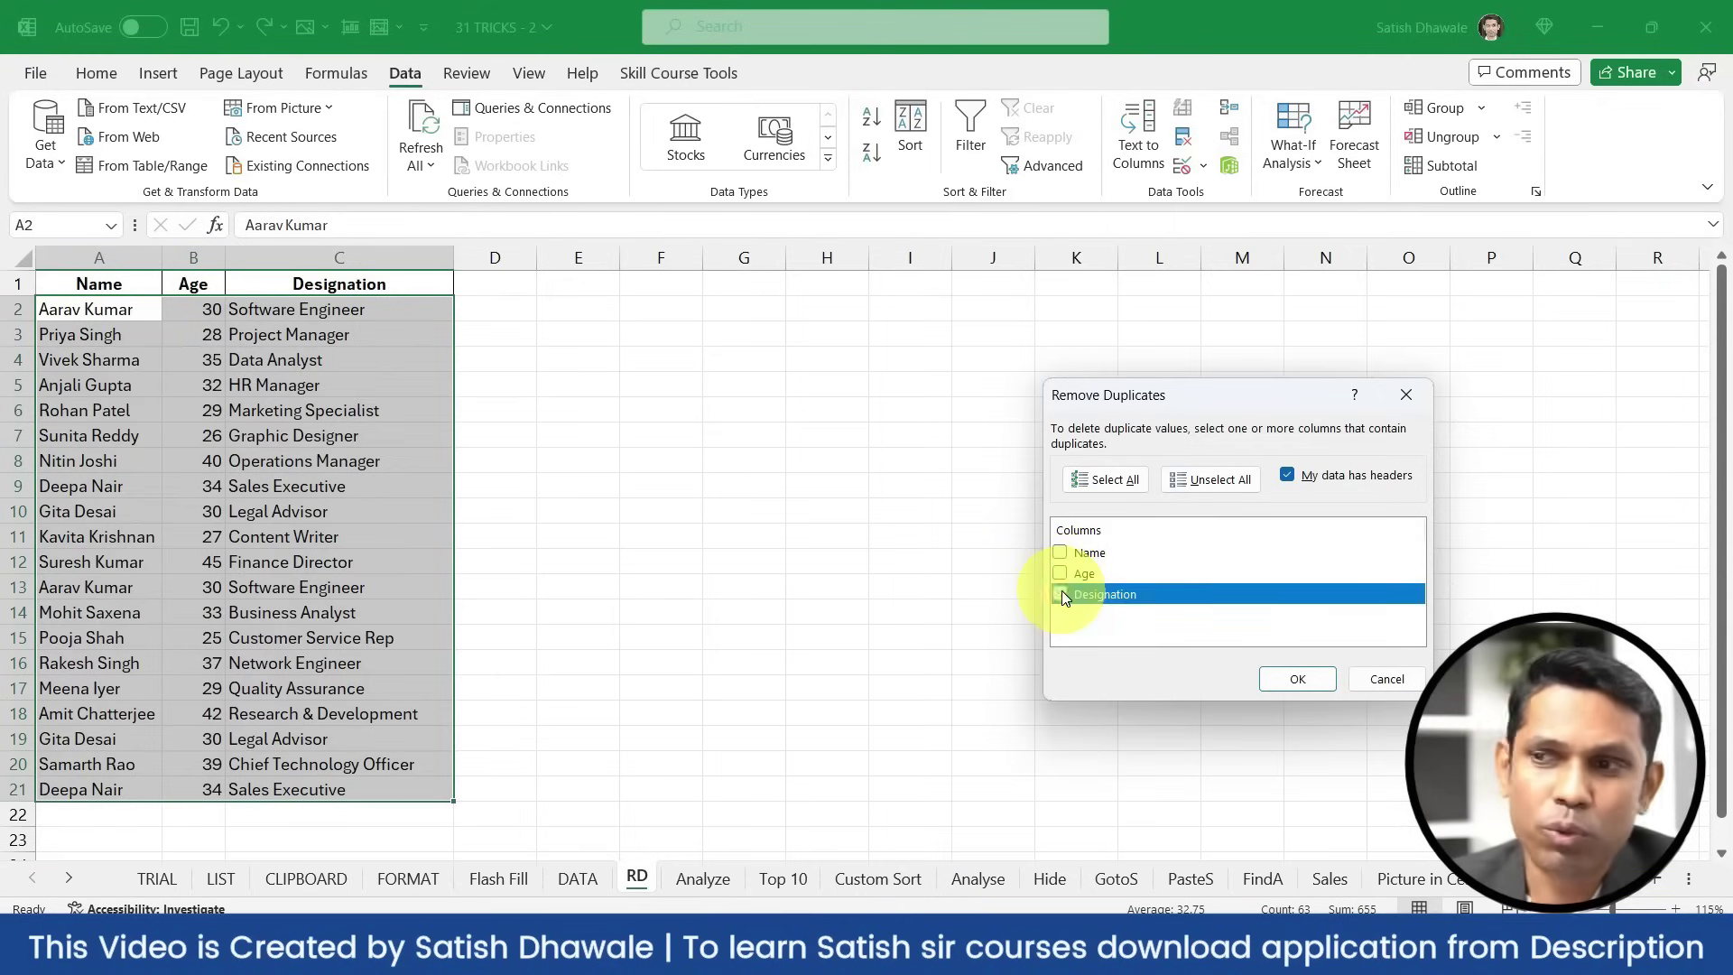
{"action": "left_click", "coordinate": [1061, 592]}
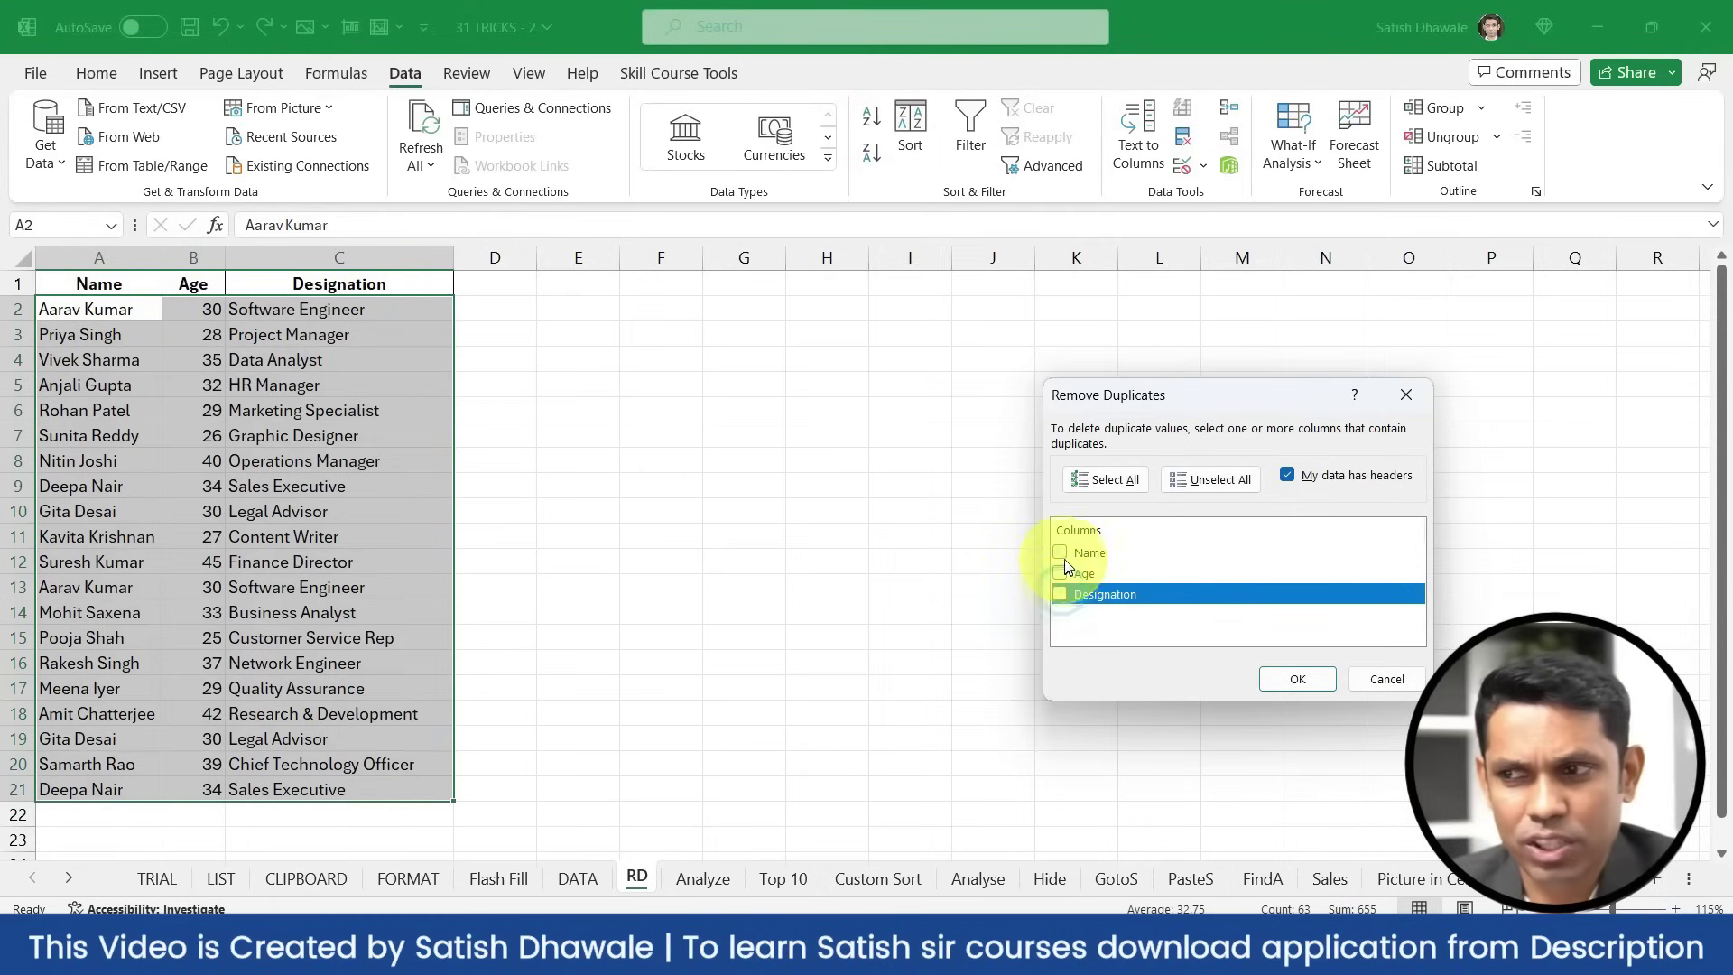
{"action": "left_click", "coordinate": [1062, 552]}
{"action": "left_click", "coordinate": [1318, 681]}
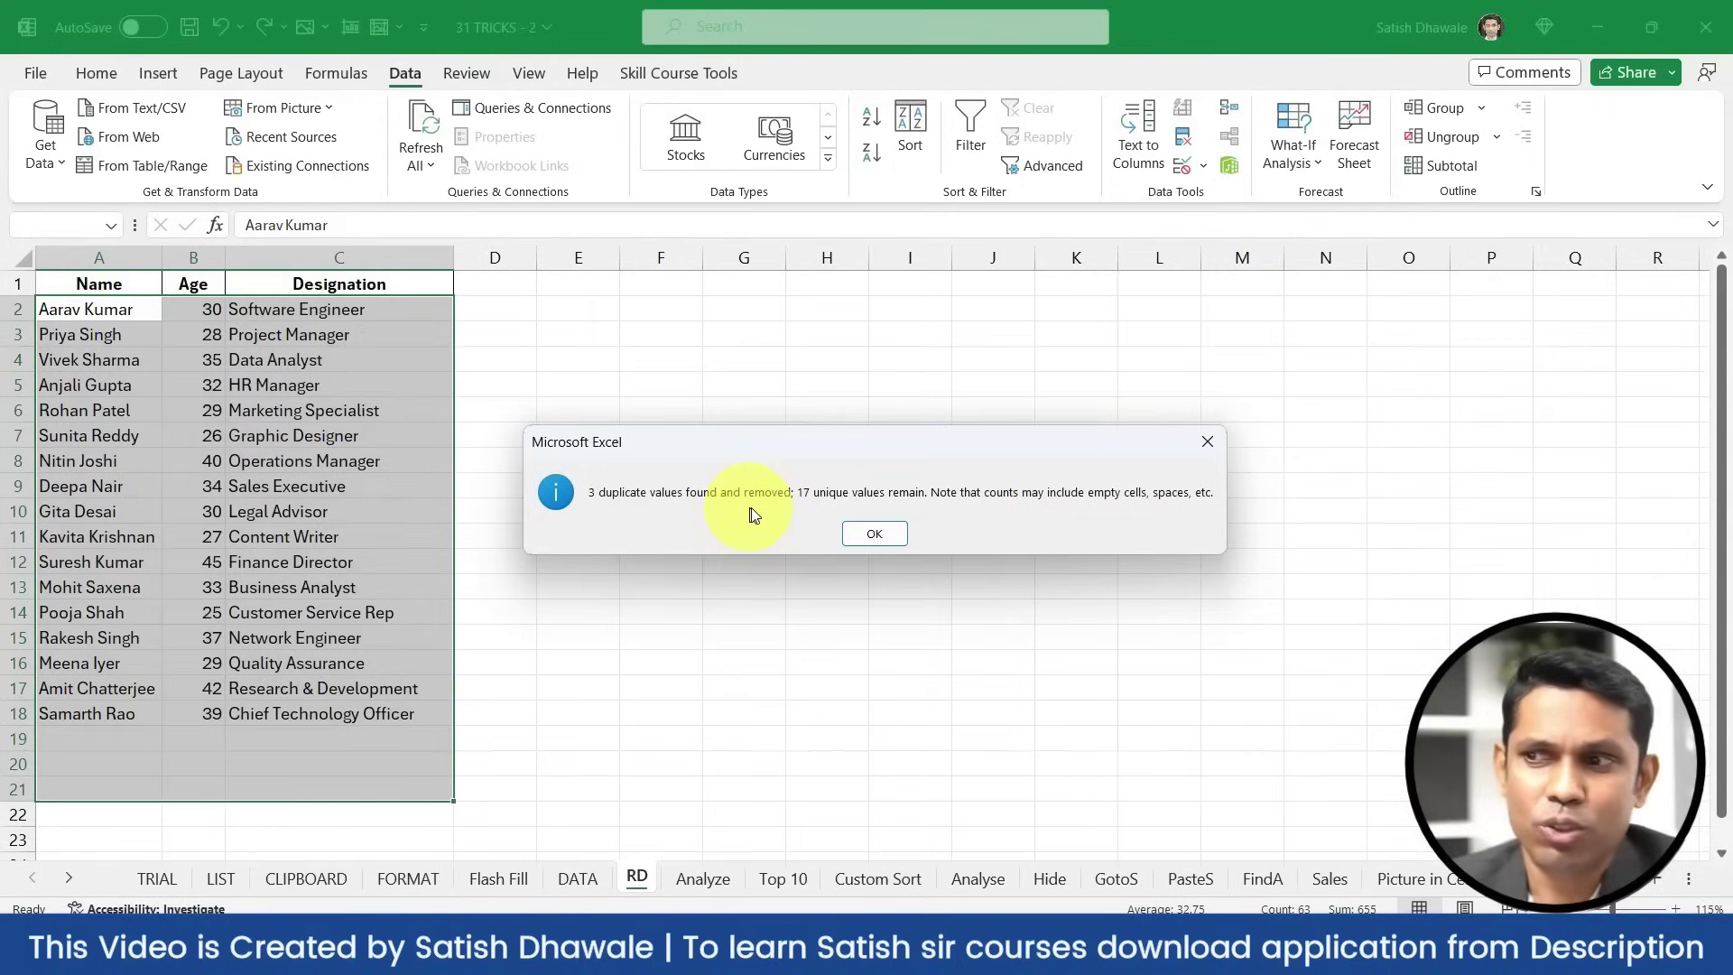
{"action": "left_click", "coordinate": [874, 535]}
{"action": "scroll", "coordinate": [111, 442], "scroll_direction": "up", "scroll_amount": 1}
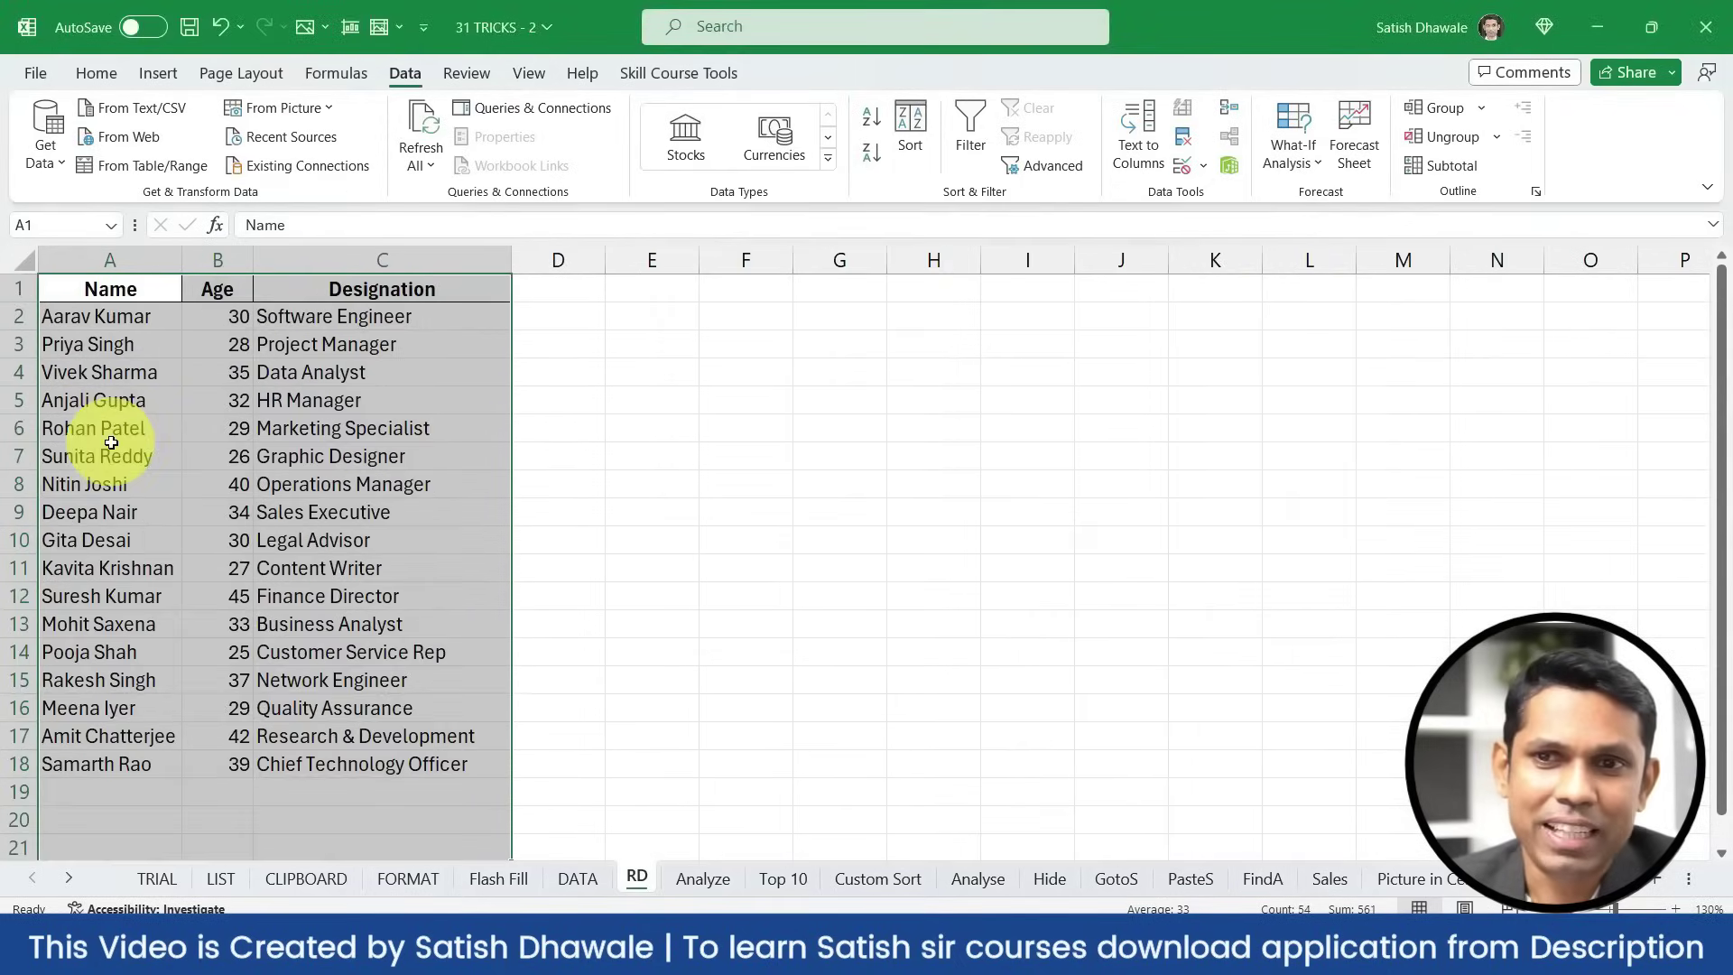
{"action": "scroll", "coordinate": [111, 442], "scroll_direction": "up", "scroll_amount": 1}
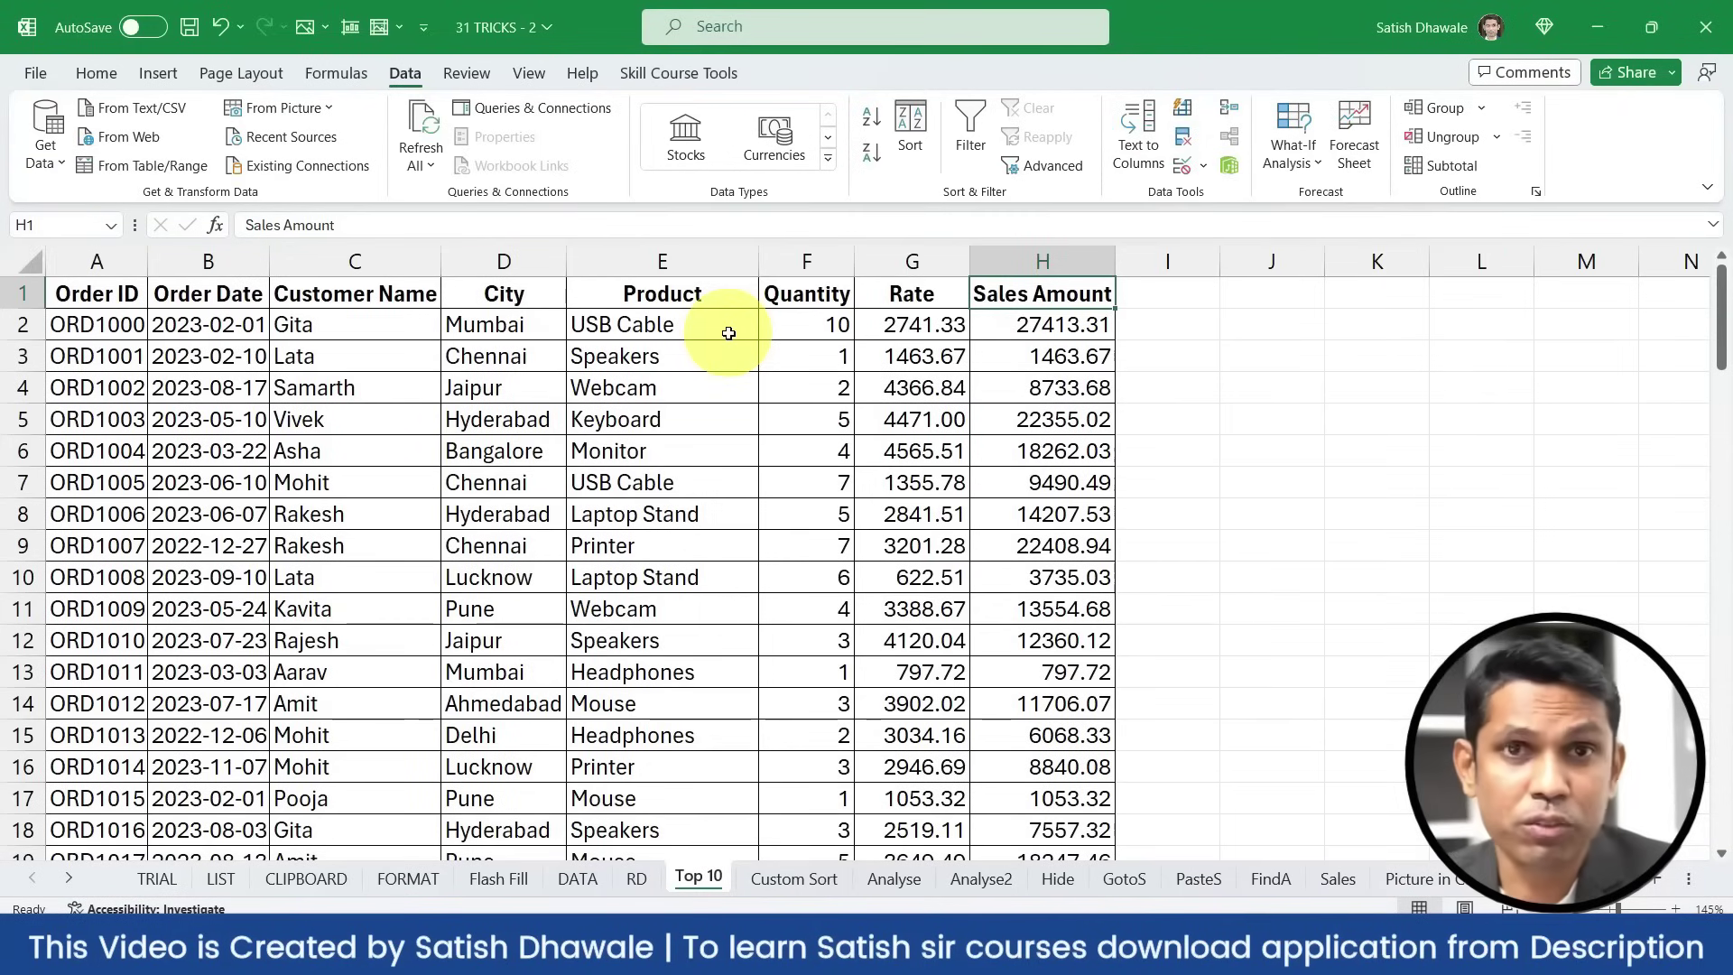
Turn on filtering for the Top 10 sheet's data and filter Sales Amount to the top 5 items
{"action": "key", "text": "ctrl+shift+l"}
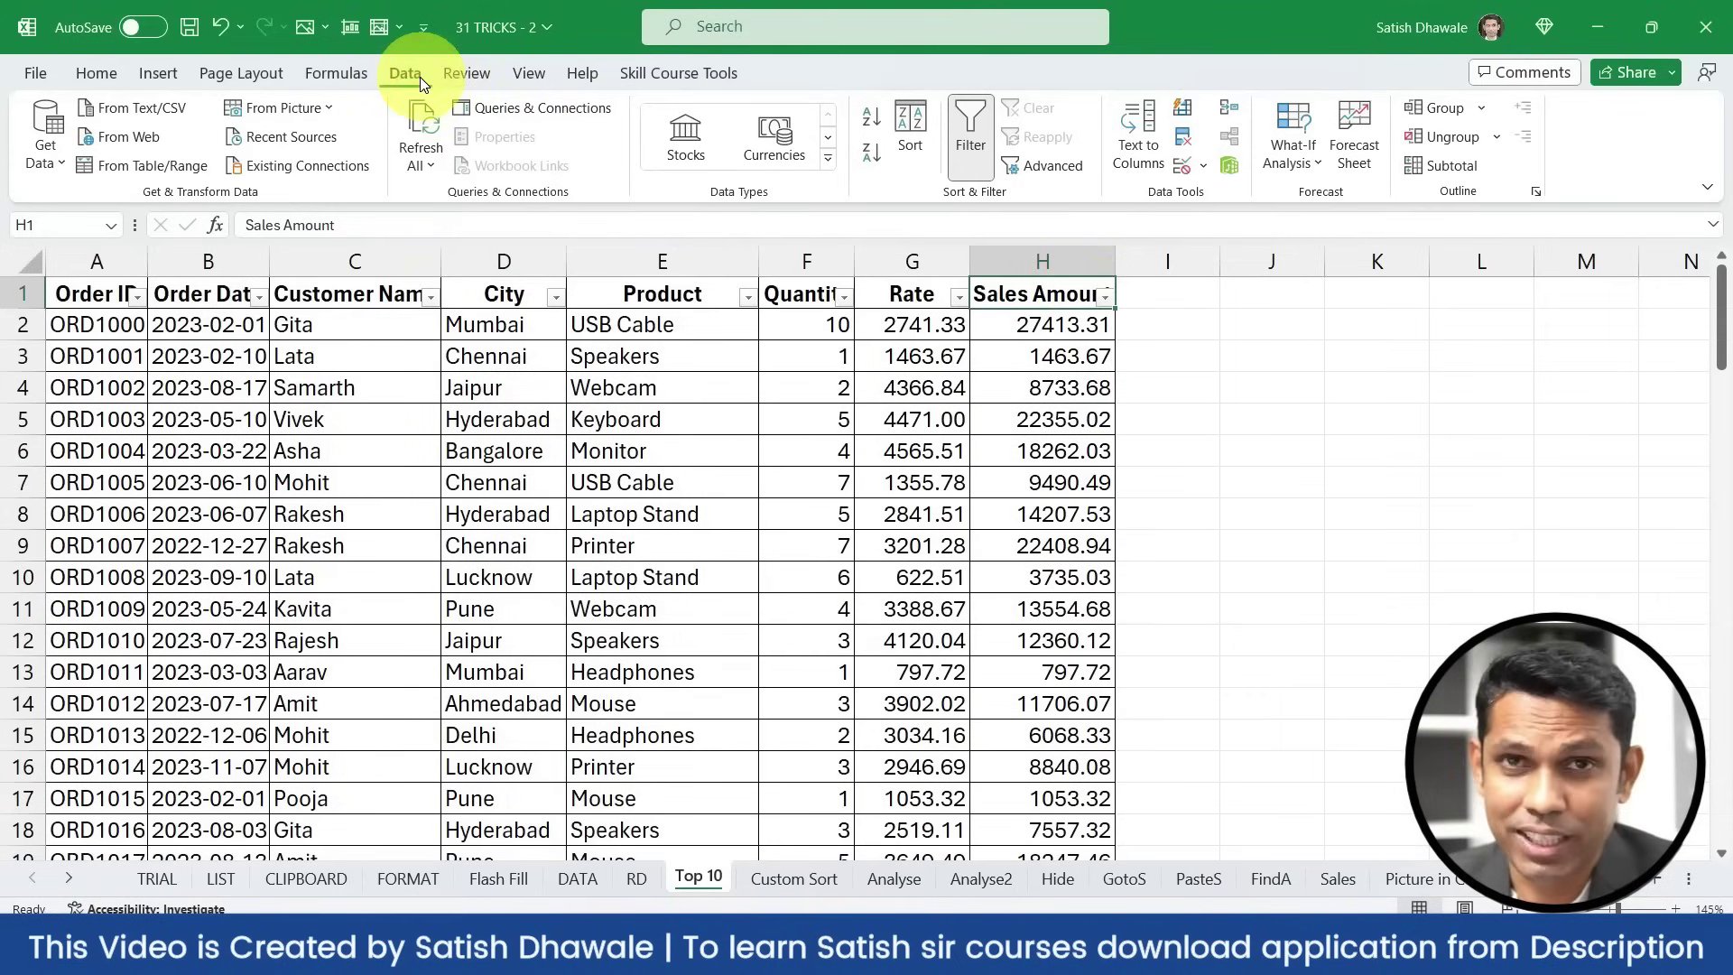
{"action": "left_click", "coordinate": [1108, 302]}
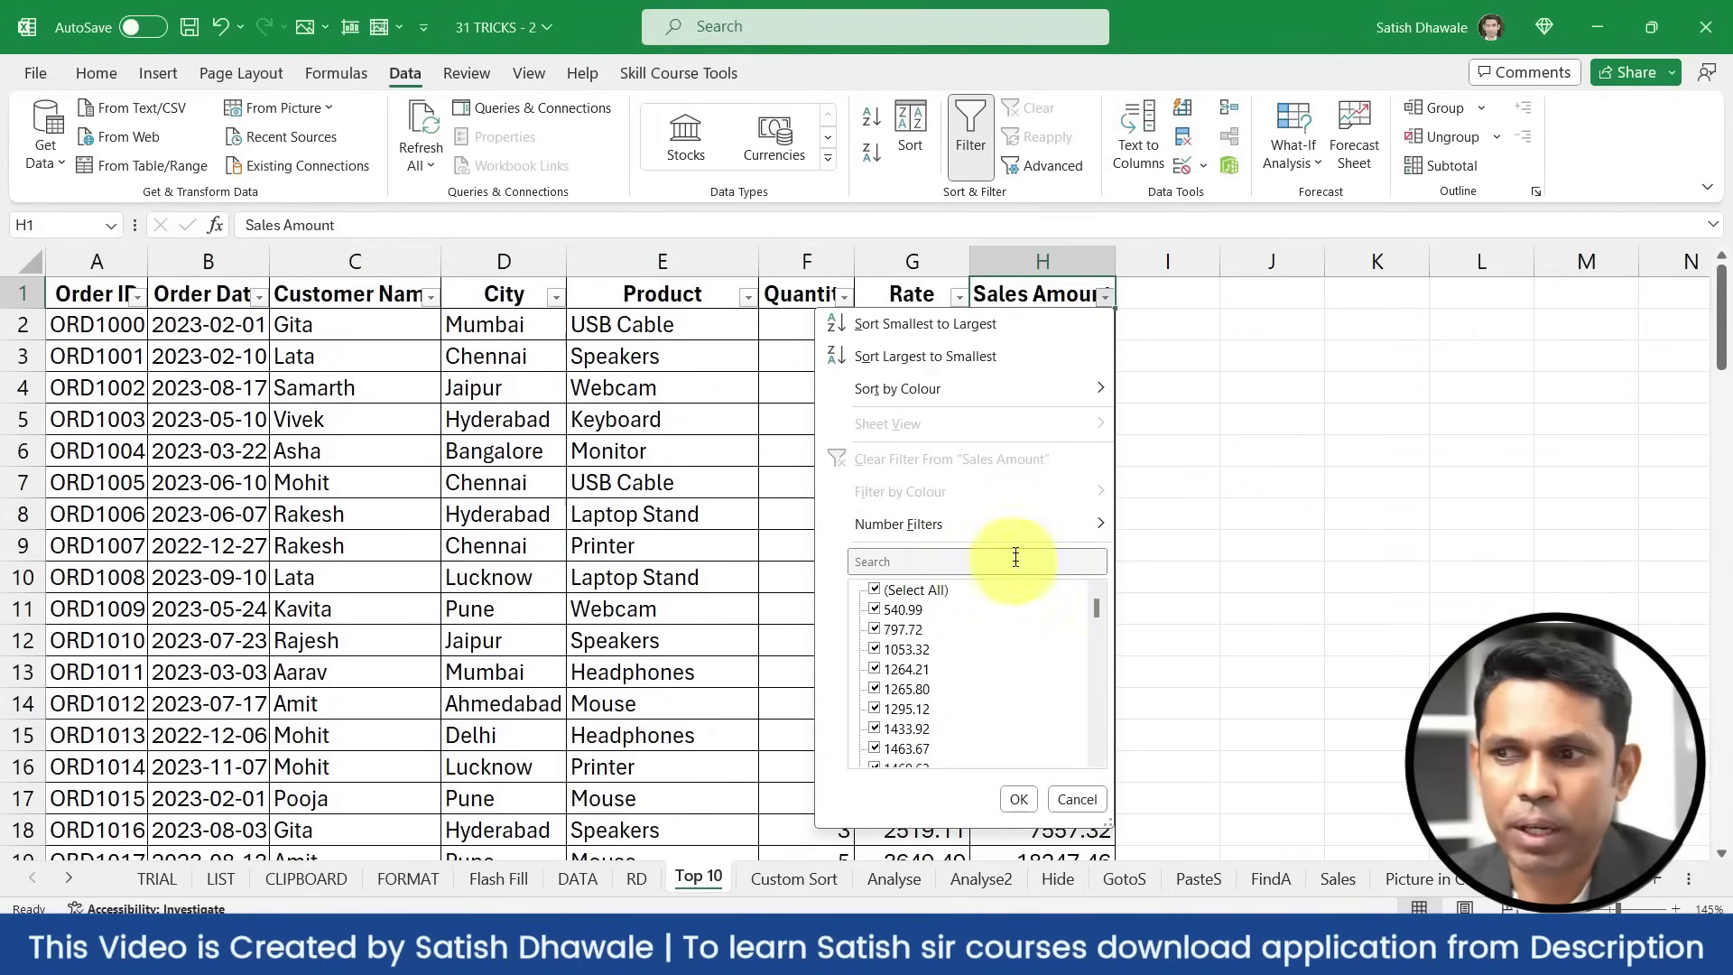
{"action": "mouse_move", "coordinate": [1013, 533]}
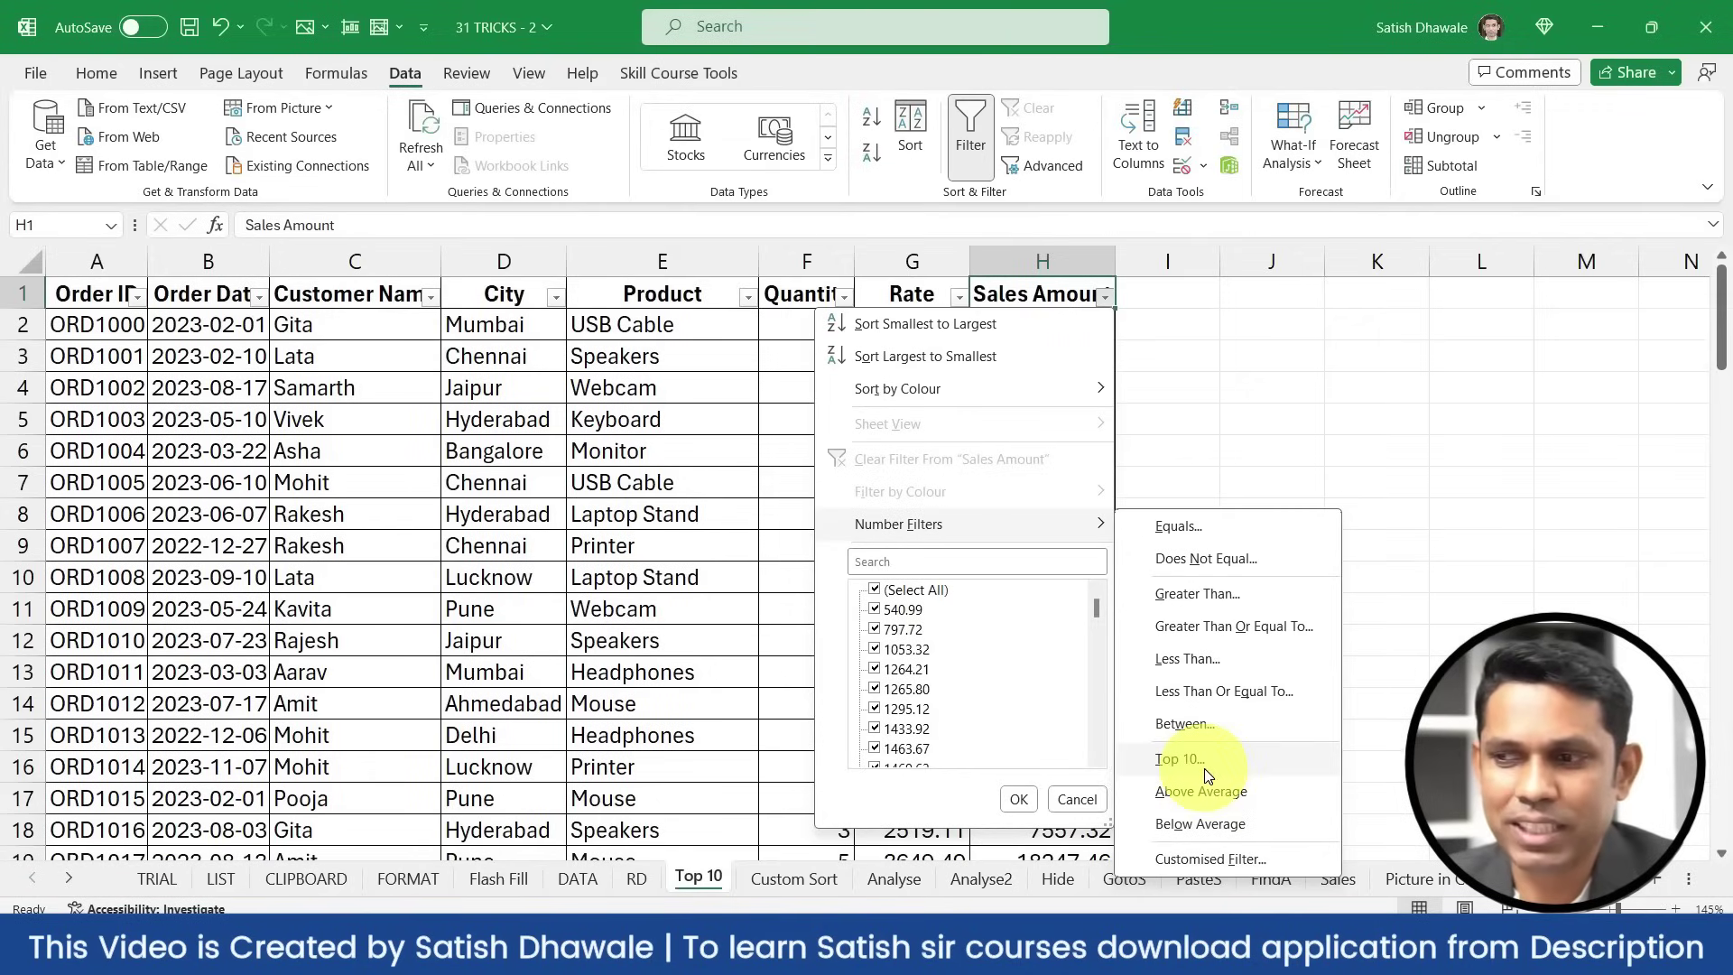
{"action": "left_click", "coordinate": [1208, 775]}
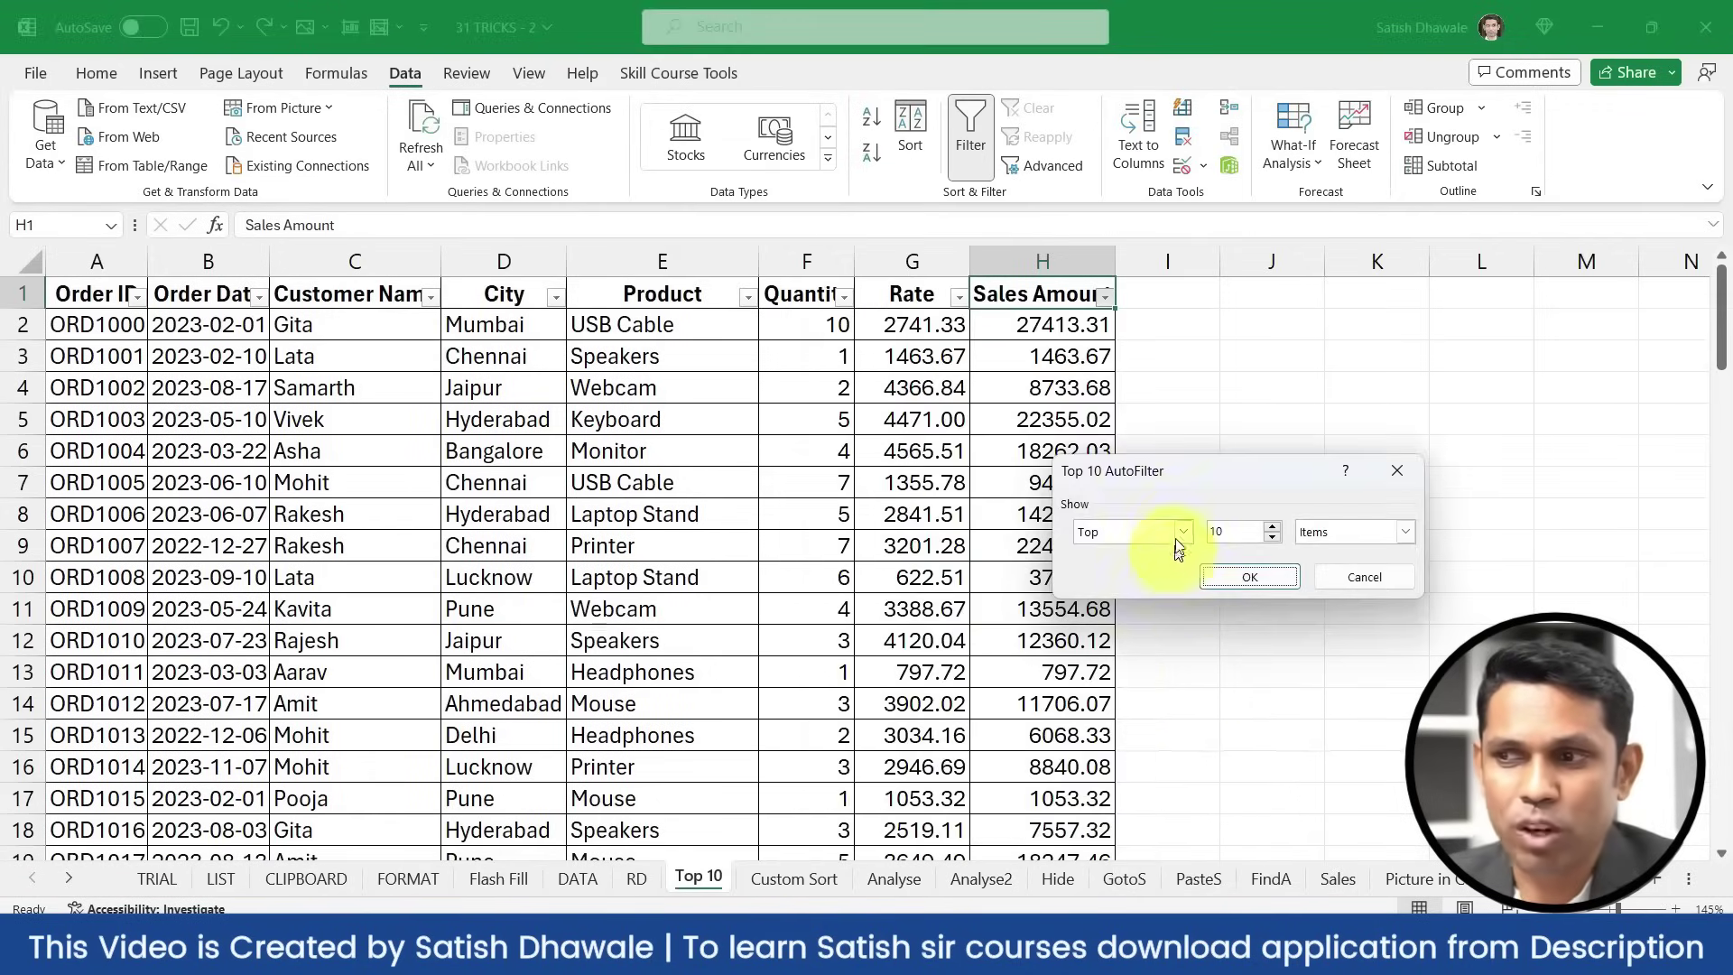
{"action": "left_click", "coordinate": [1143, 563]}
{"action": "left_click", "coordinate": [1164, 540]}
{"action": "left_click", "coordinate": [1220, 535]}
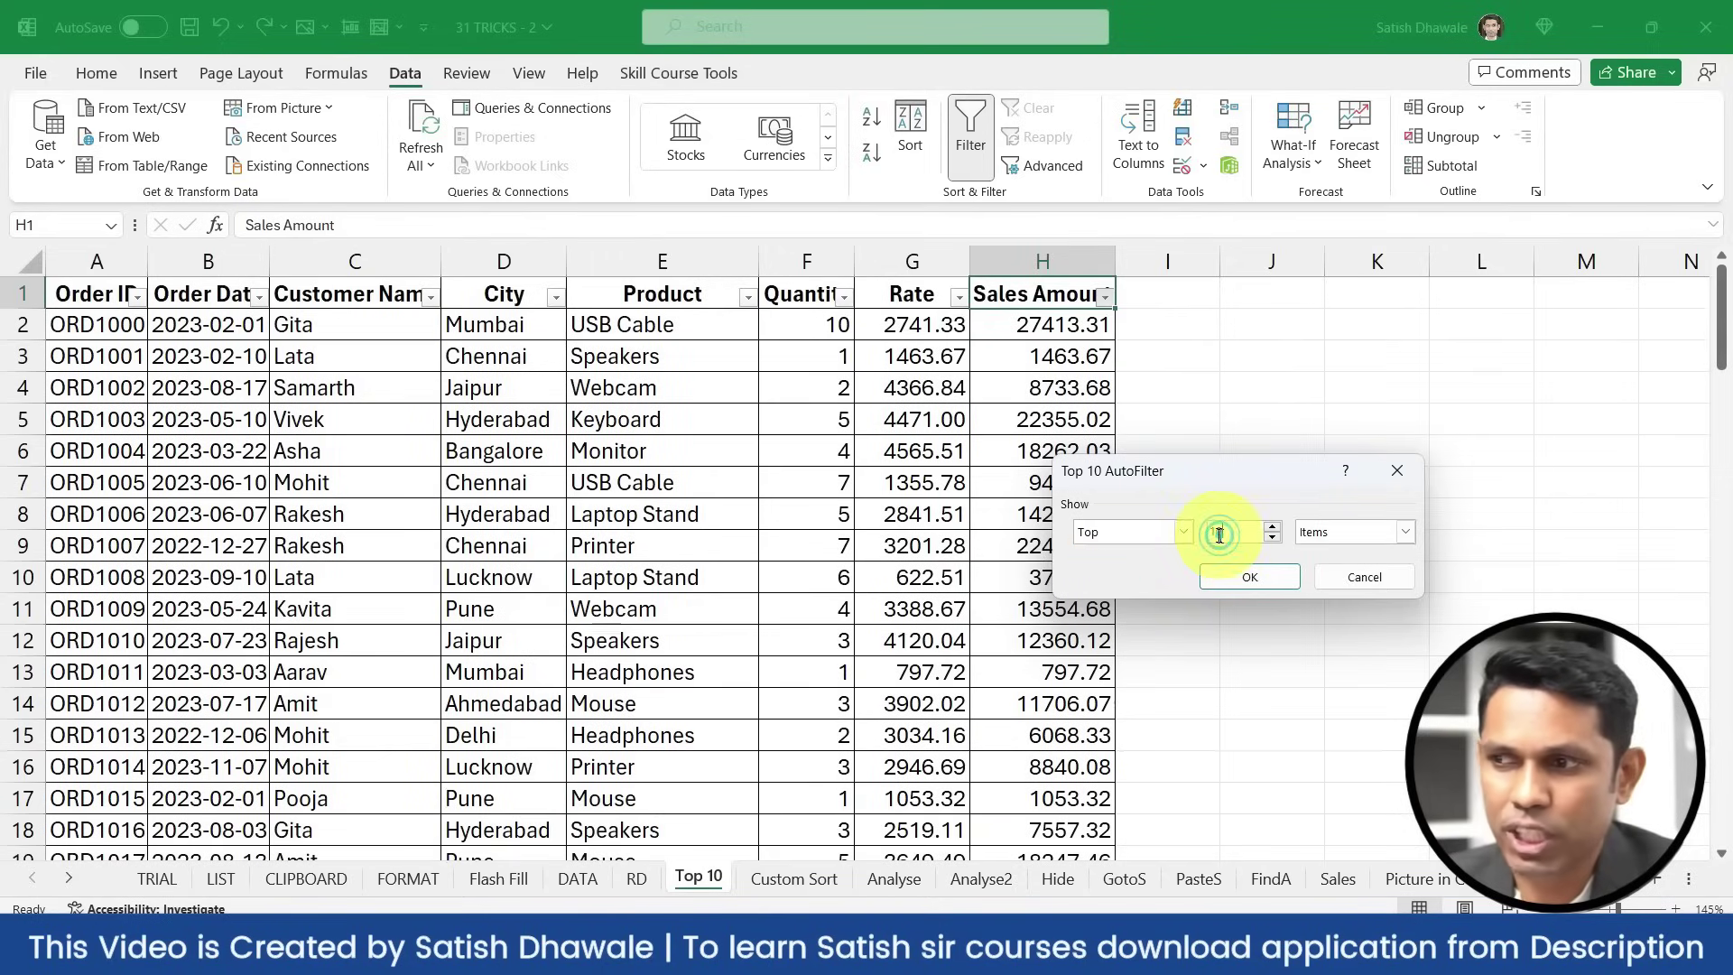
{"action": "left_click", "coordinate": [1250, 572]}
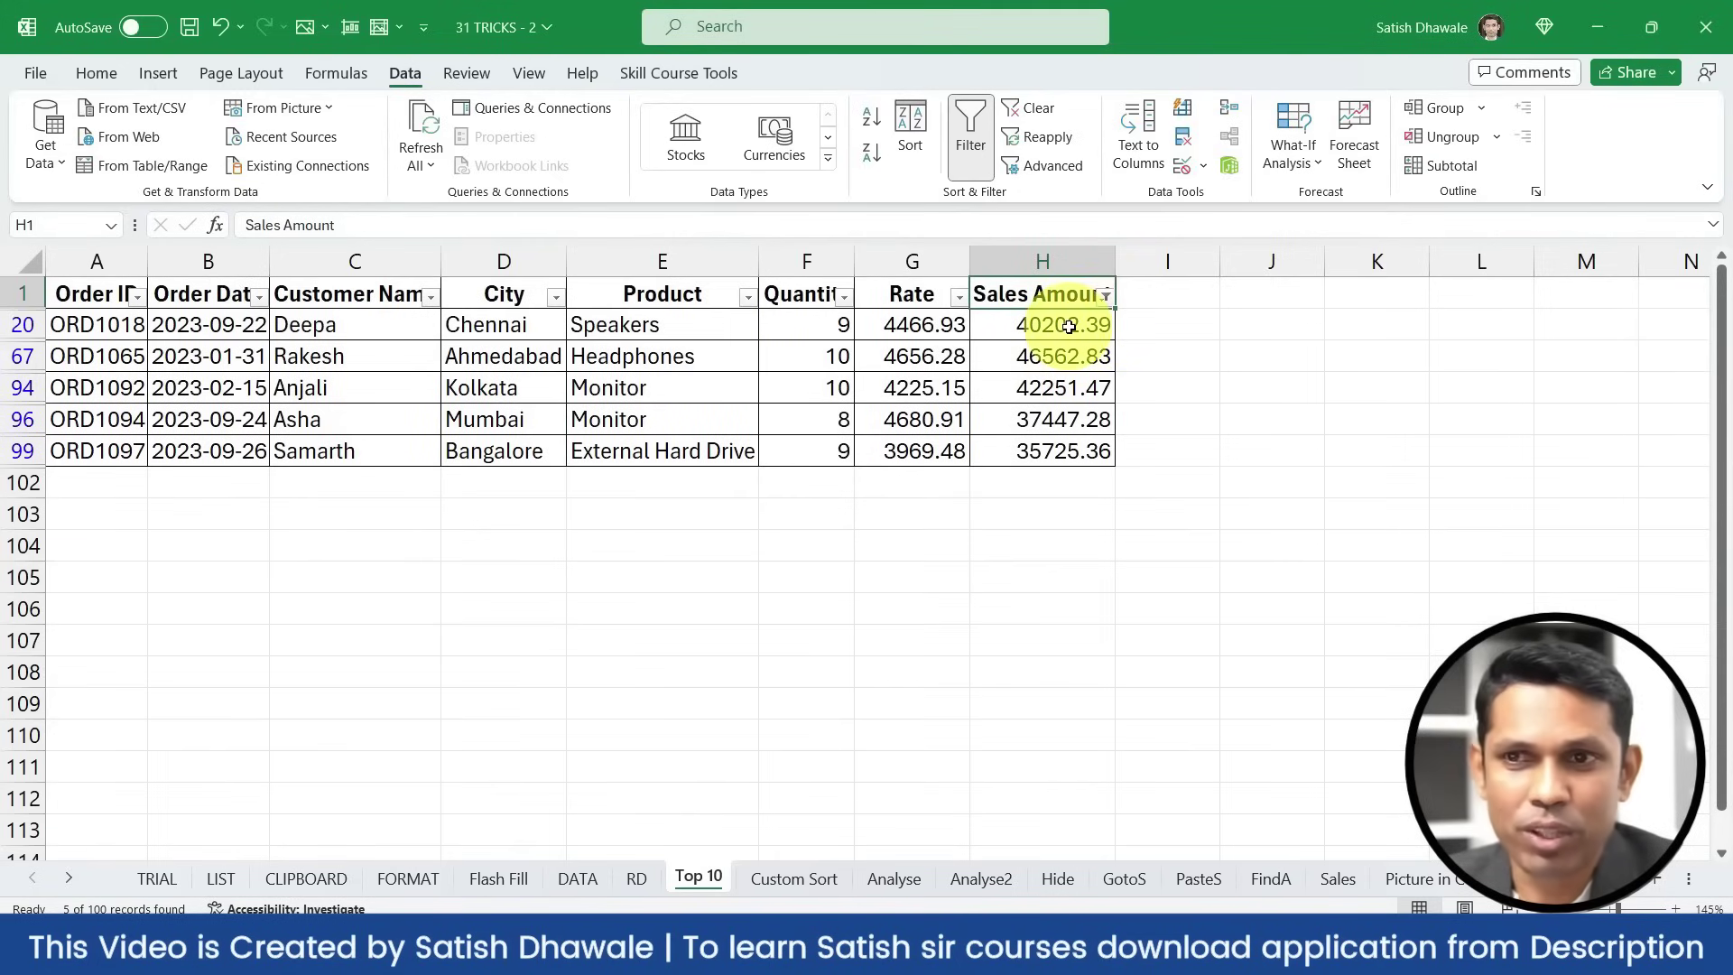
Change the Sales Amount filter to show the bottom 5 items, and finish by turning filtering off
{"action": "left_click", "coordinate": [1105, 296]}
{"action": "left_click", "coordinate": [997, 529]}
{"action": "left_click", "coordinate": [1205, 761]}
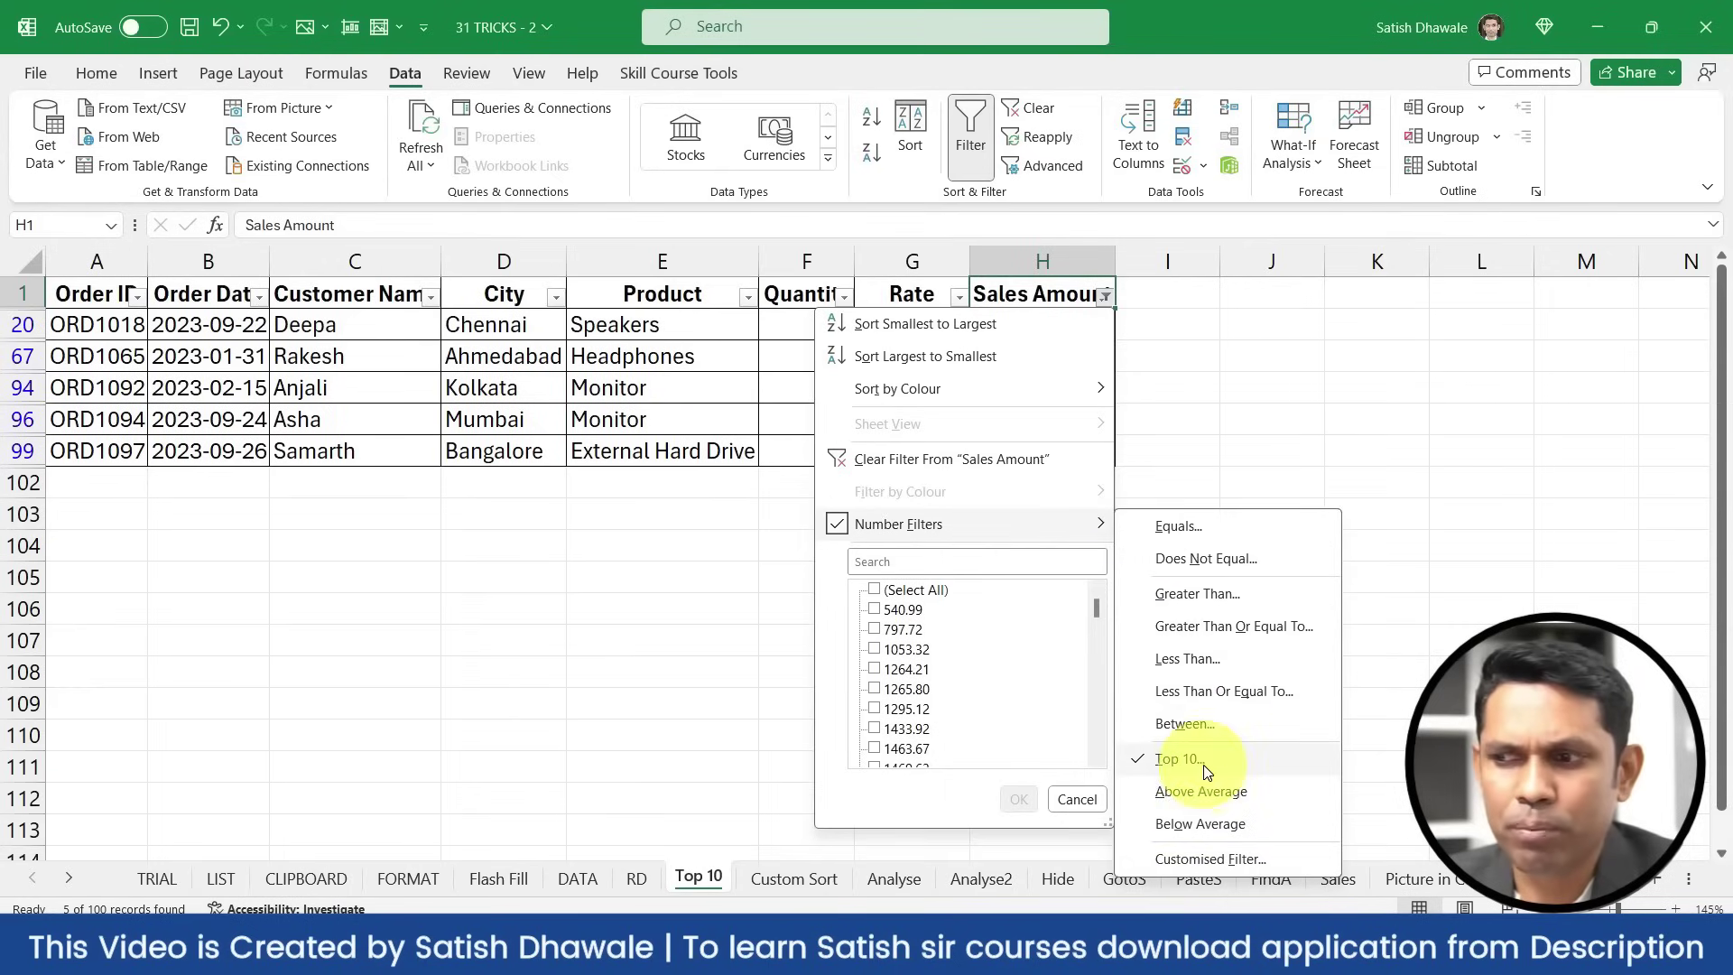
{"action": "left_click", "coordinate": [1166, 526]}
{"action": "left_click", "coordinate": [1150, 555]}
{"action": "left_click", "coordinate": [1257, 578]}
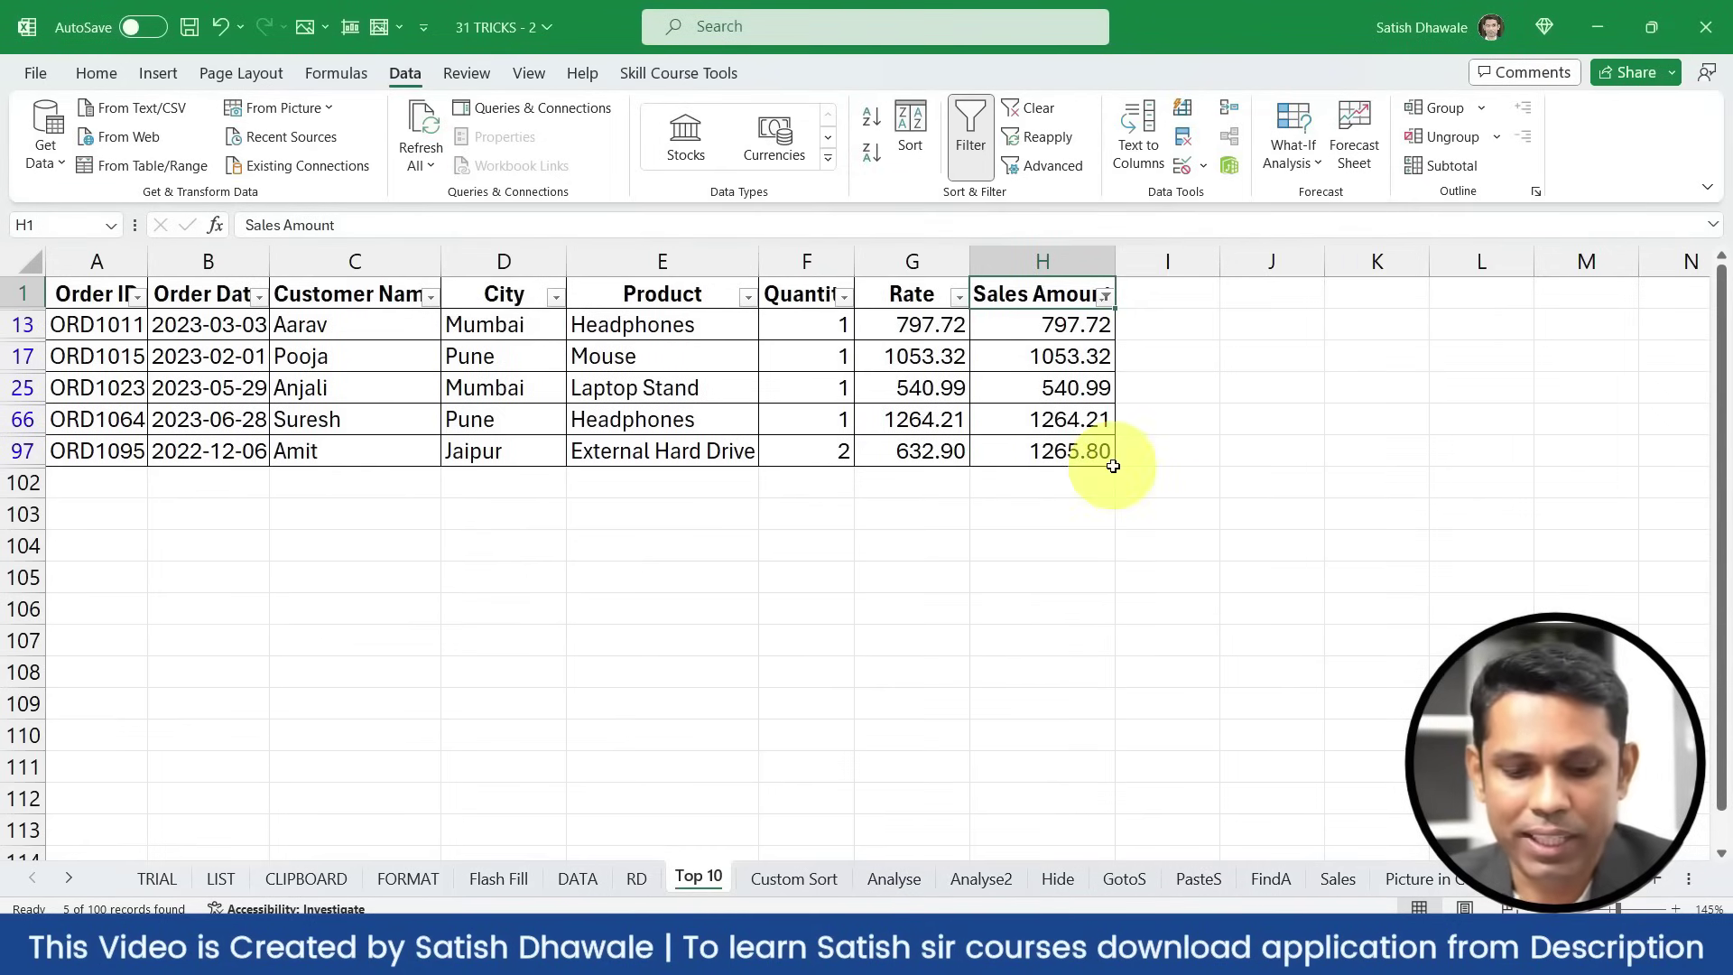
{"action": "key", "text": "ctrl+shift+l"}
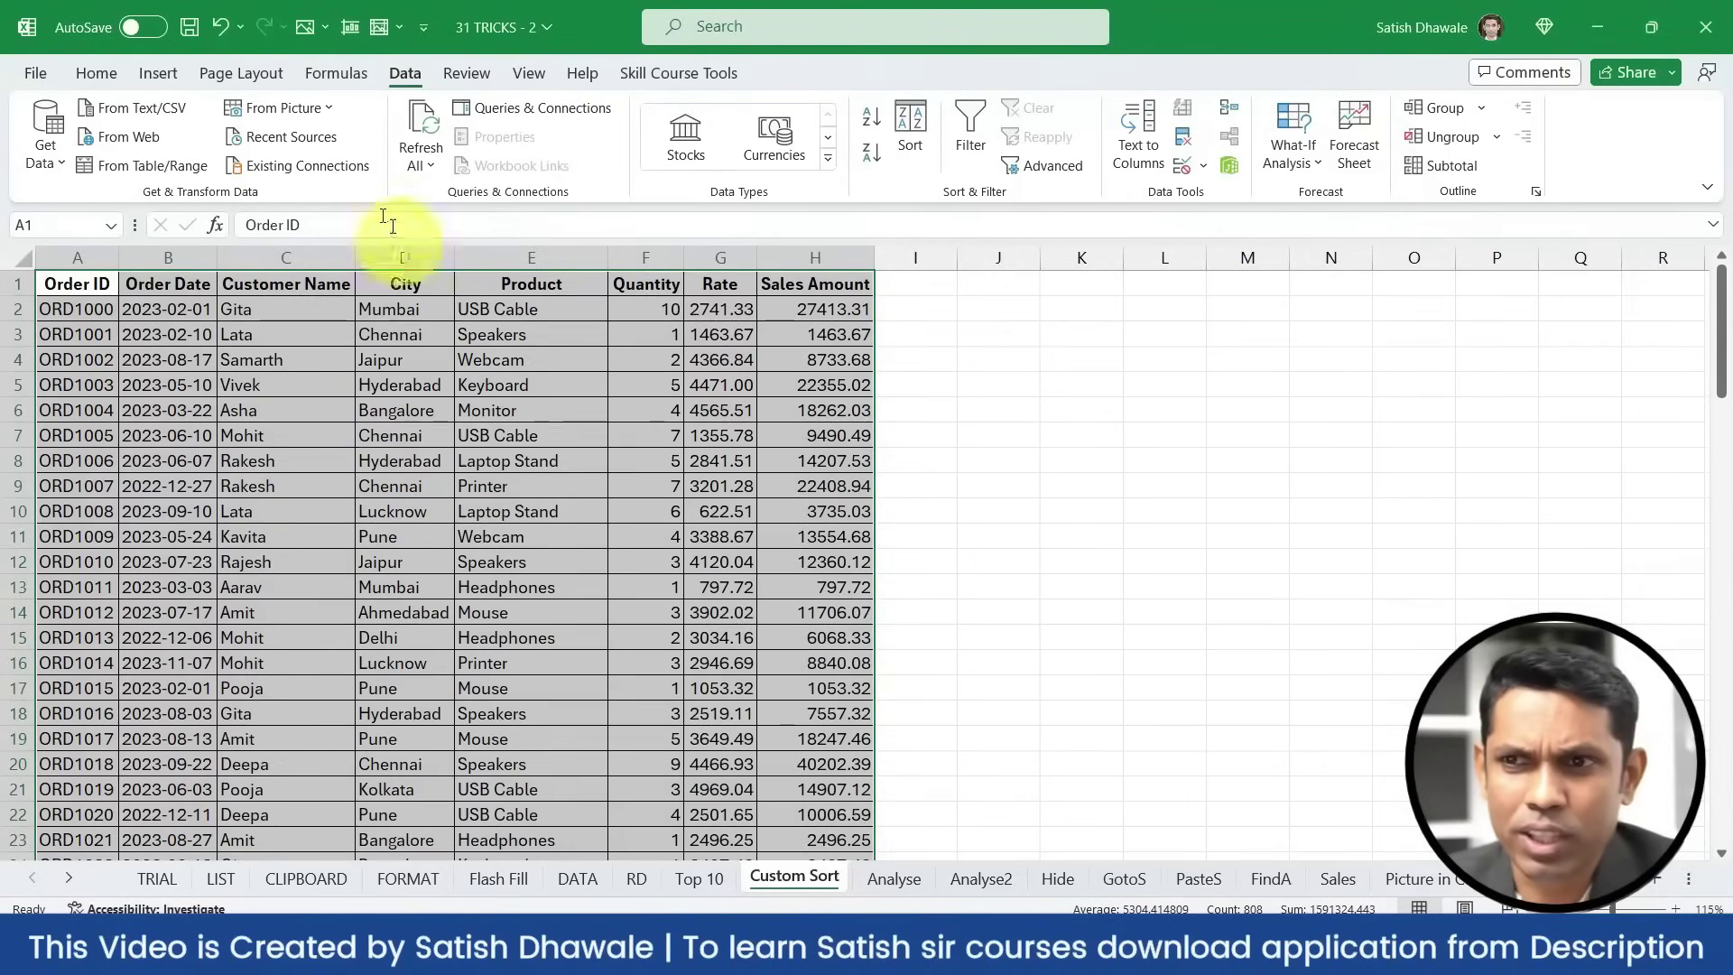
On the Custom Sort sheet, sort the data by the City column from A to Z, expanding the selection
{"action": "left_click", "coordinate": [404, 258]}
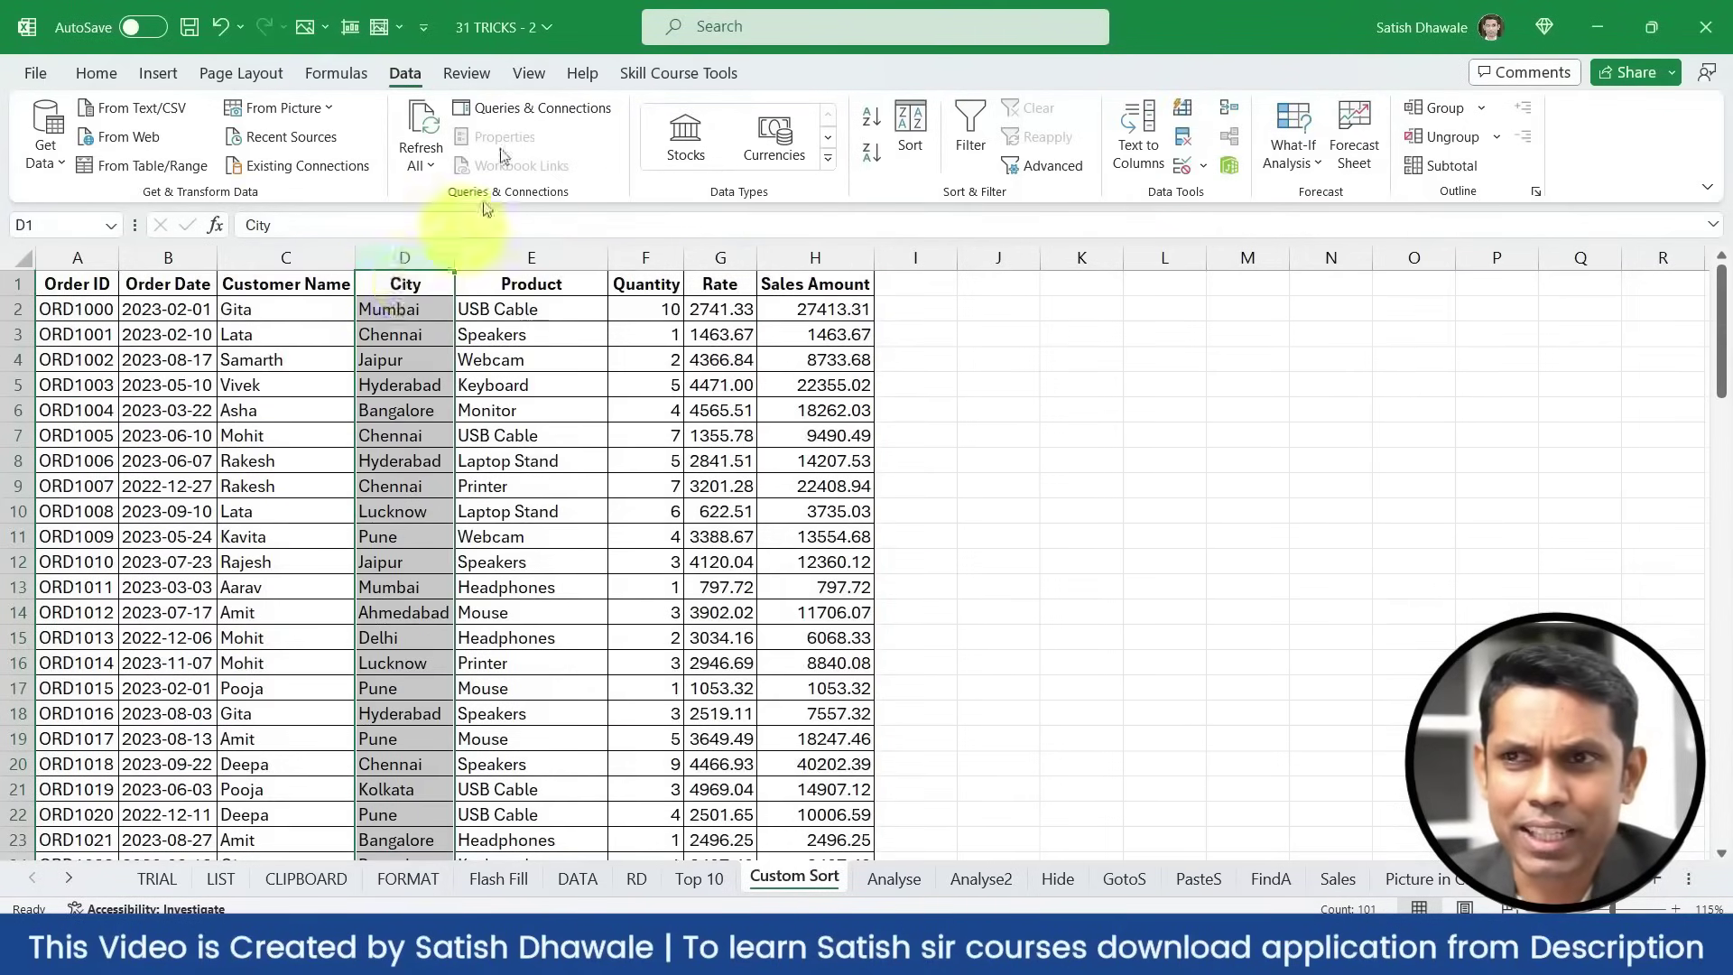
{"action": "left_click", "coordinate": [872, 118]}
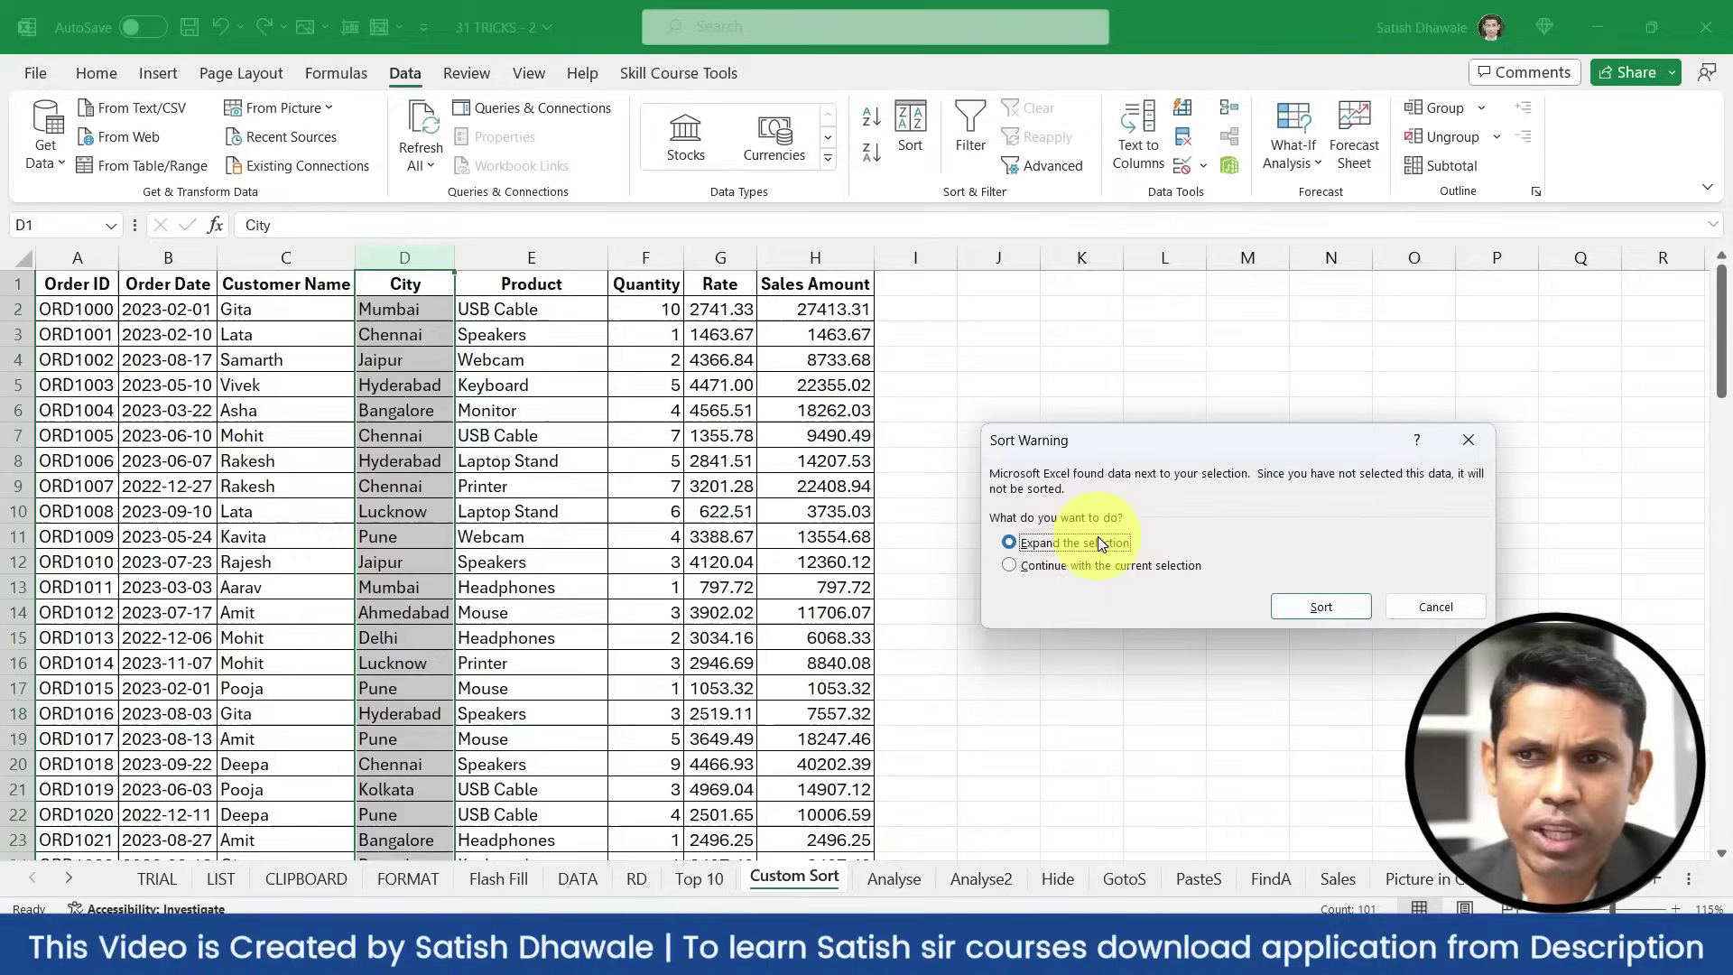
{"action": "left_click", "coordinate": [1306, 607]}
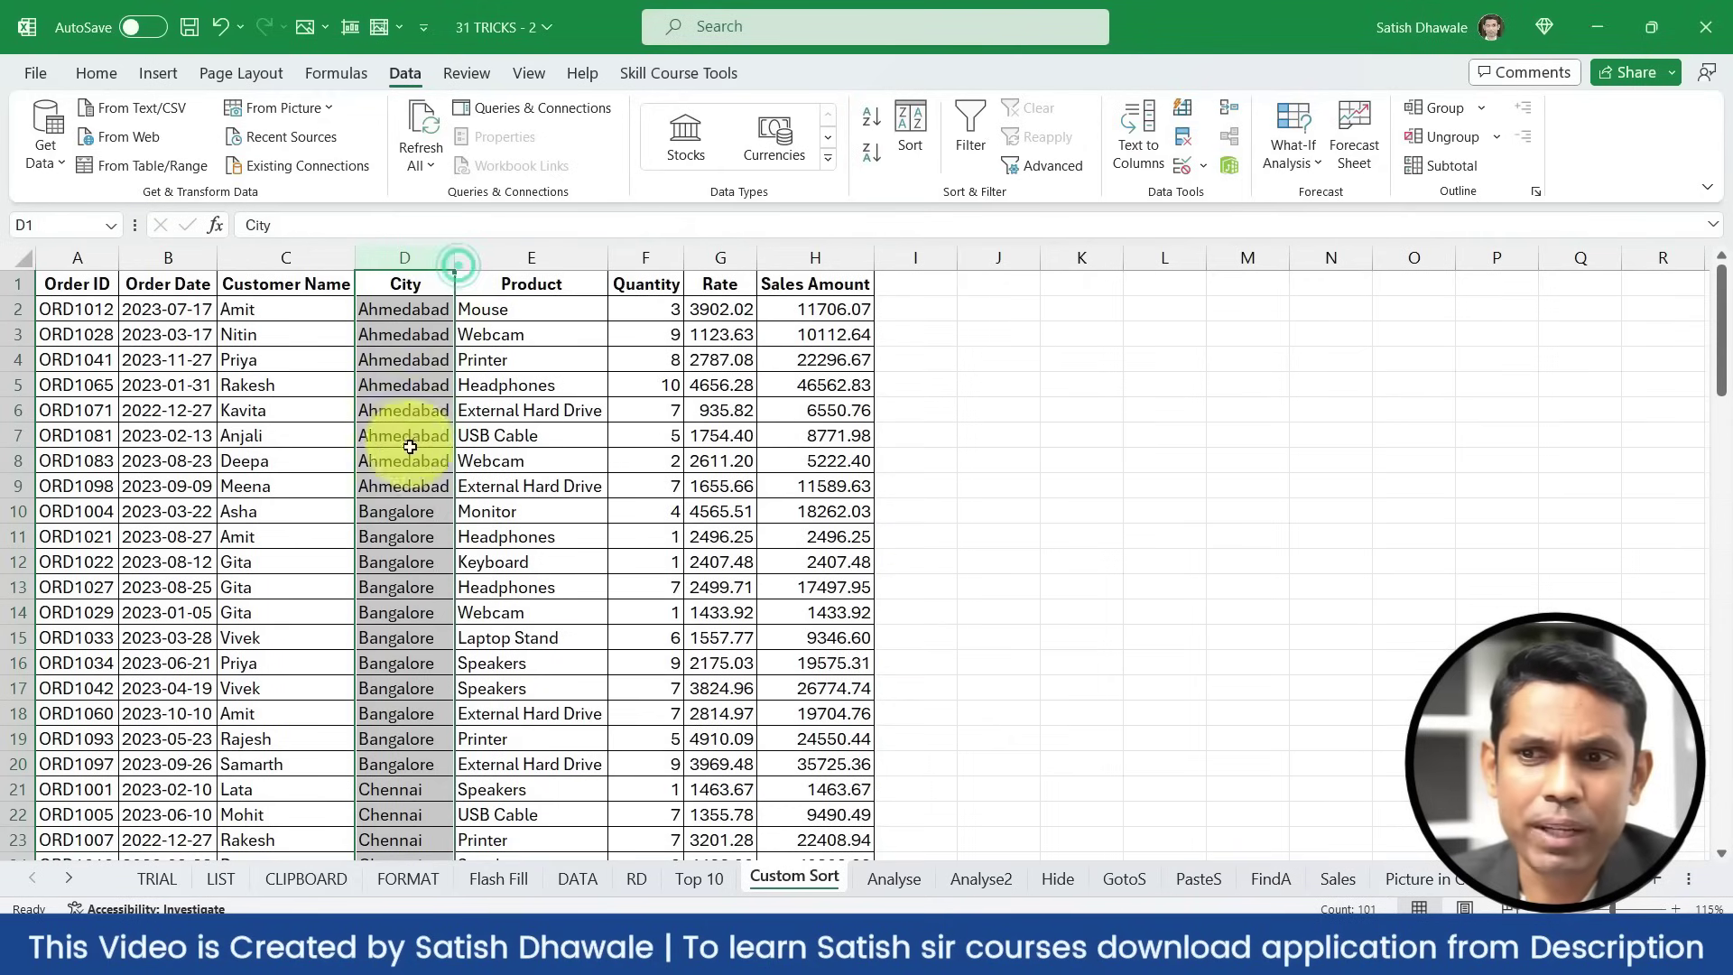
Examine how the Sales Amount values are ordered within the Ahmedabad and Bangalore rows of the sorted data
{"action": "scroll", "coordinate": [402, 632], "scroll_direction": "down", "scroll_amount": 3}
{"action": "scroll", "coordinate": [399, 650], "scroll_direction": "up", "scroll_amount": 3}
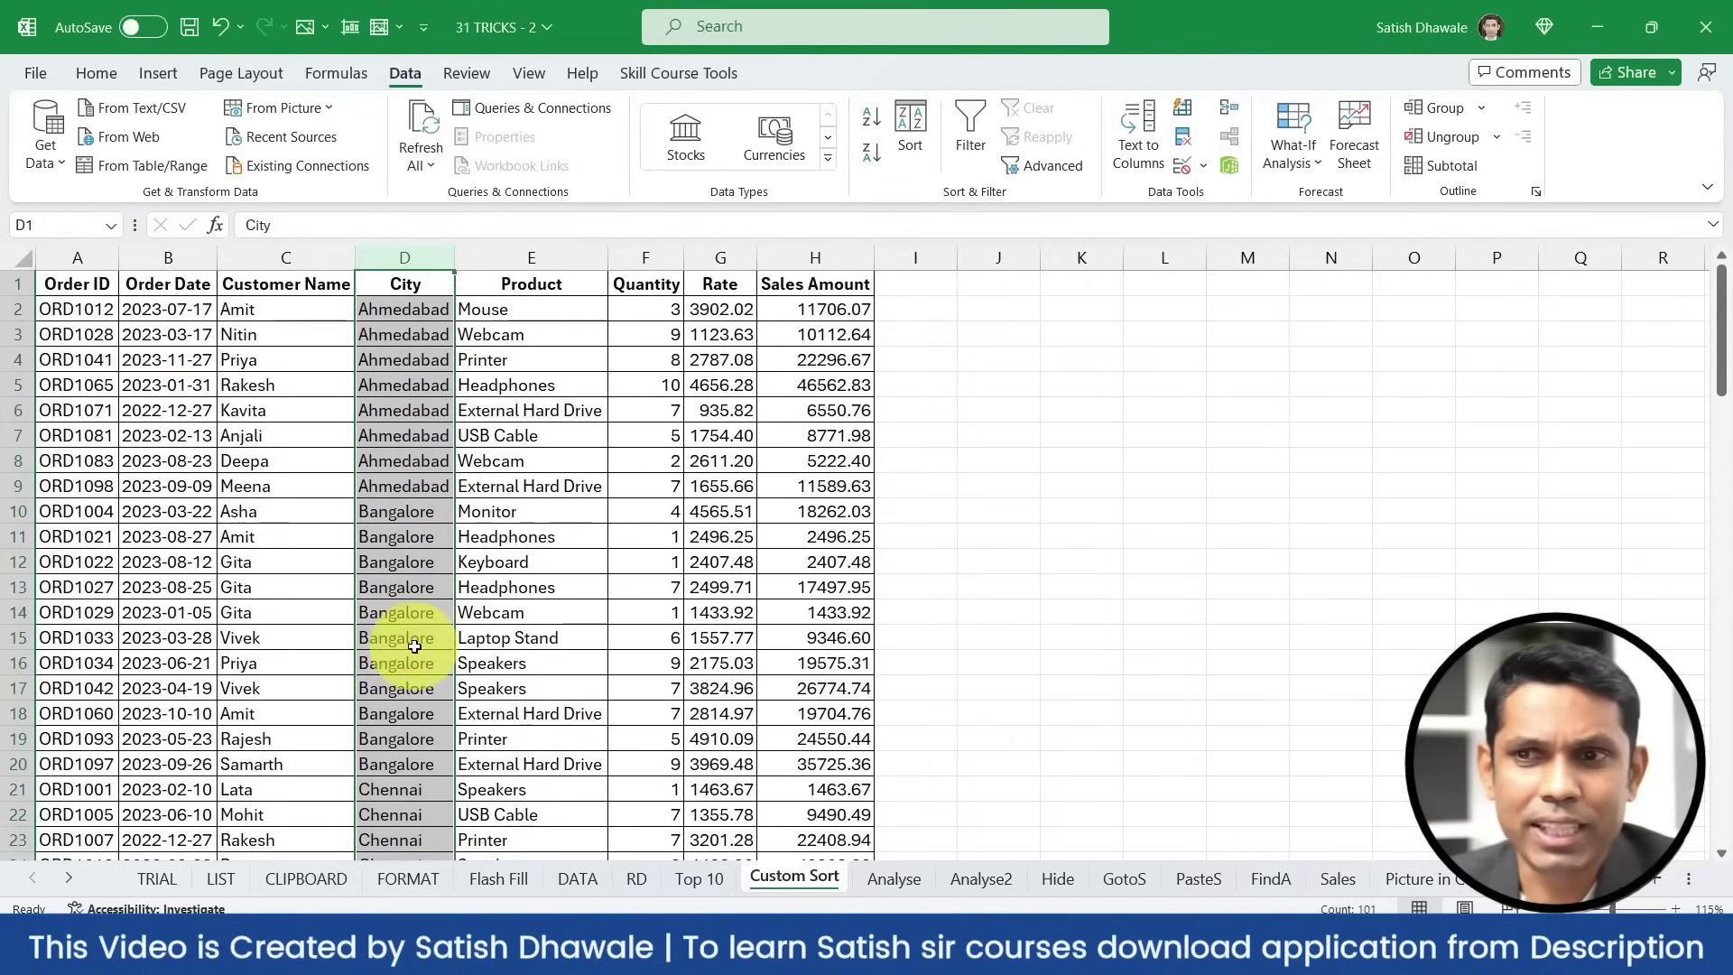
{"action": "left_click_drag", "start_coordinate": [407, 309], "coordinate": [799, 486]}
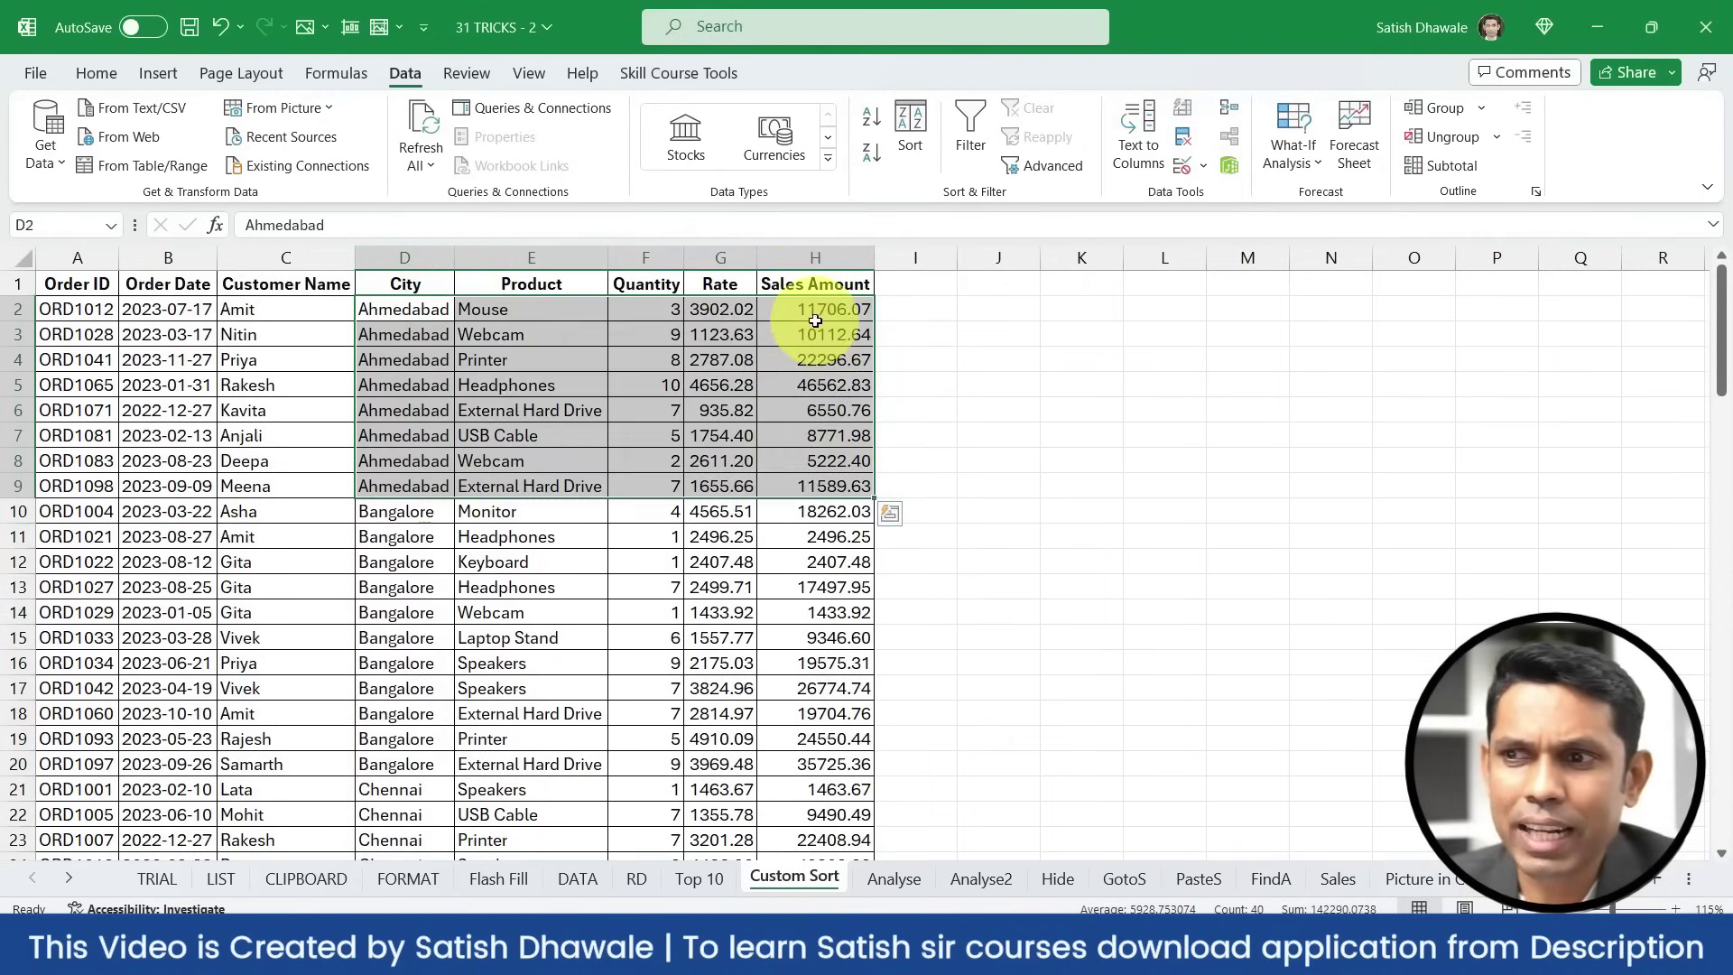
{"action": "left_click_drag", "start_coordinate": [819, 314], "coordinate": [819, 487]}
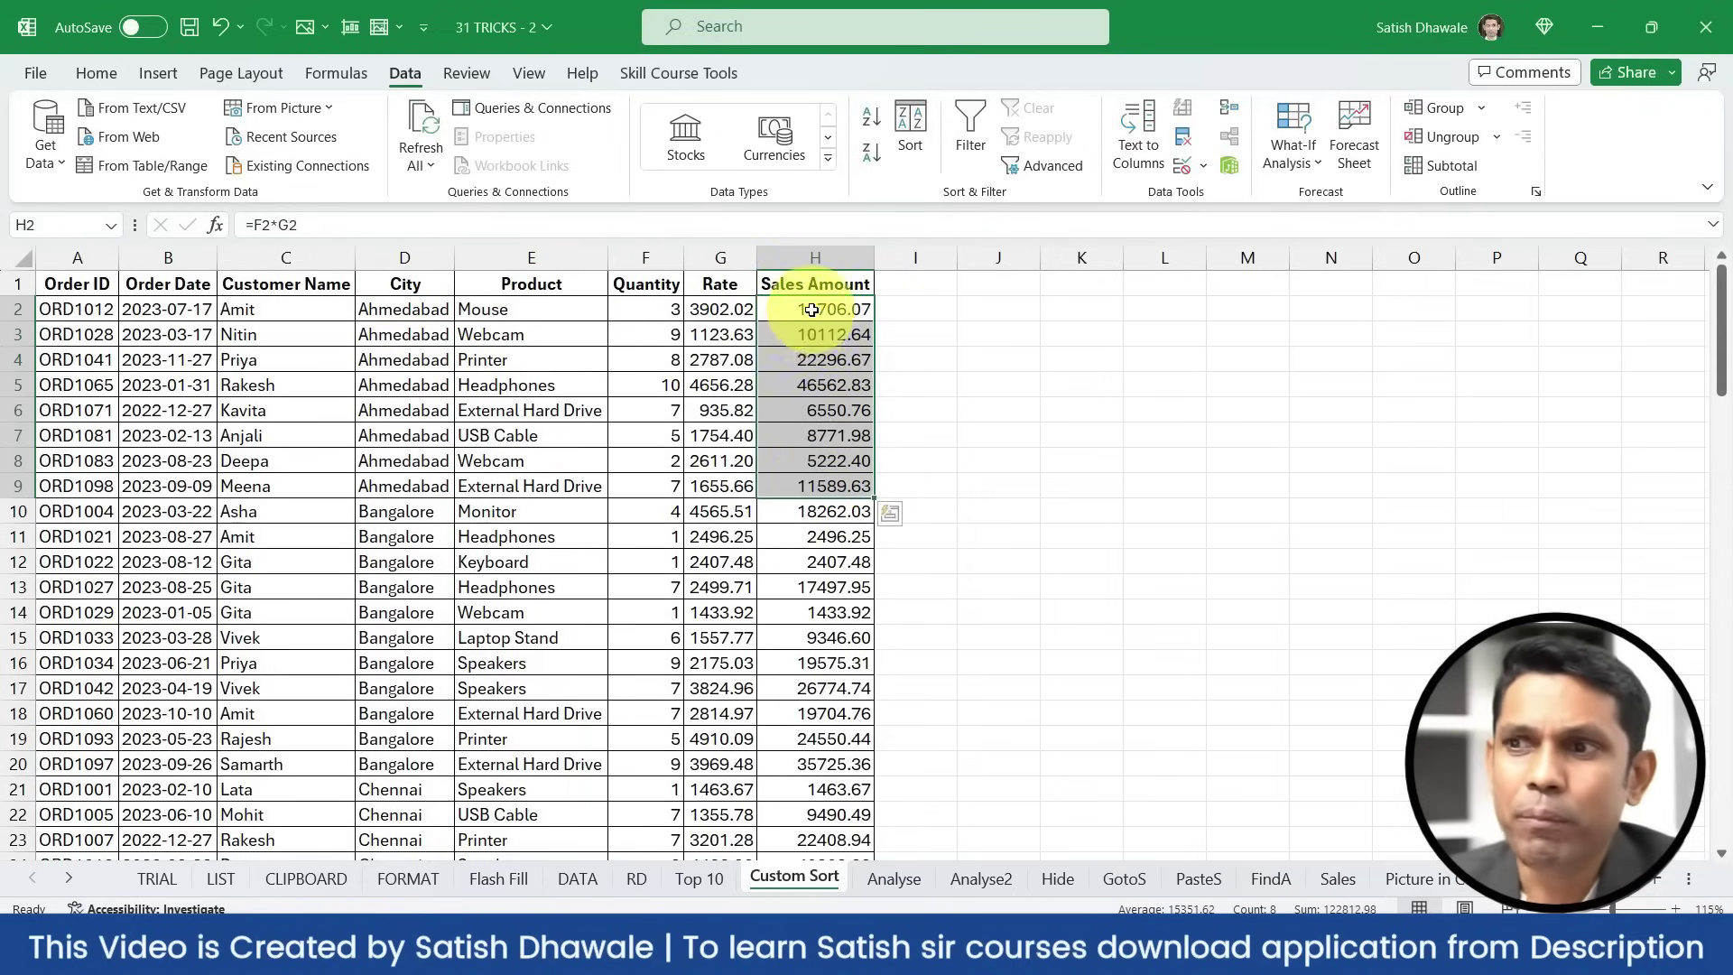
{"action": "left_click_drag", "start_coordinate": [812, 309], "coordinate": [821, 510]}
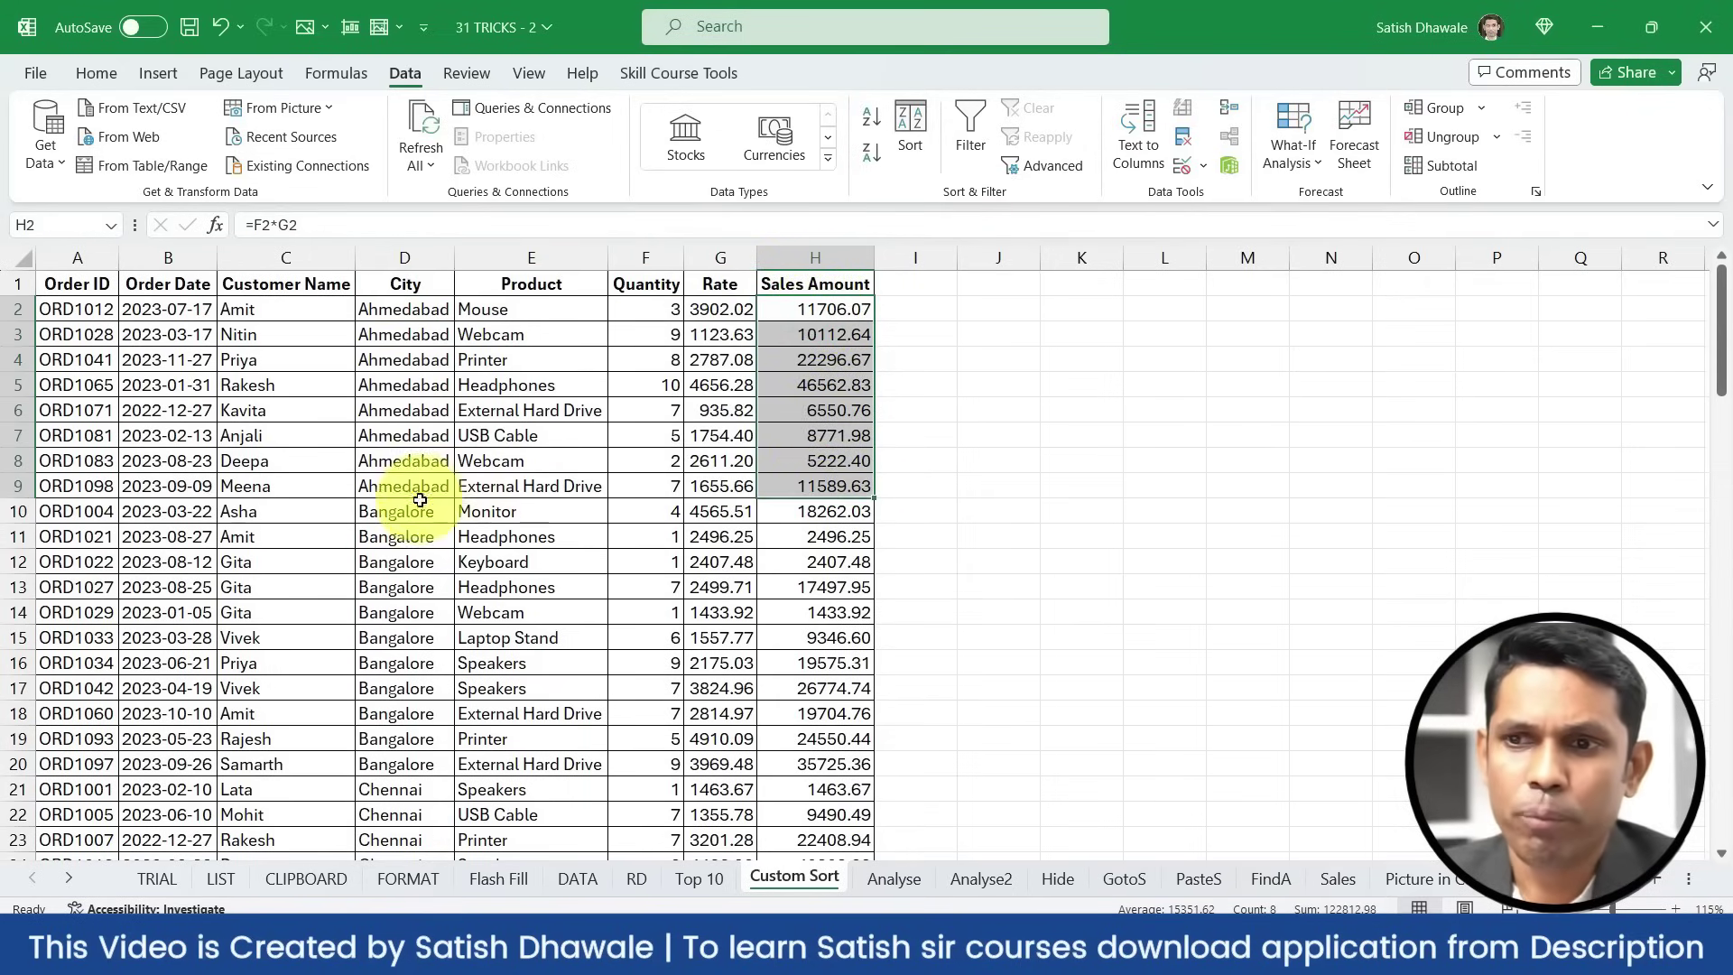
{"action": "left_click_drag", "start_coordinate": [417, 505], "coordinate": [423, 705]}
{"action": "left_click_drag", "start_coordinate": [816, 510], "coordinate": [815, 710]}
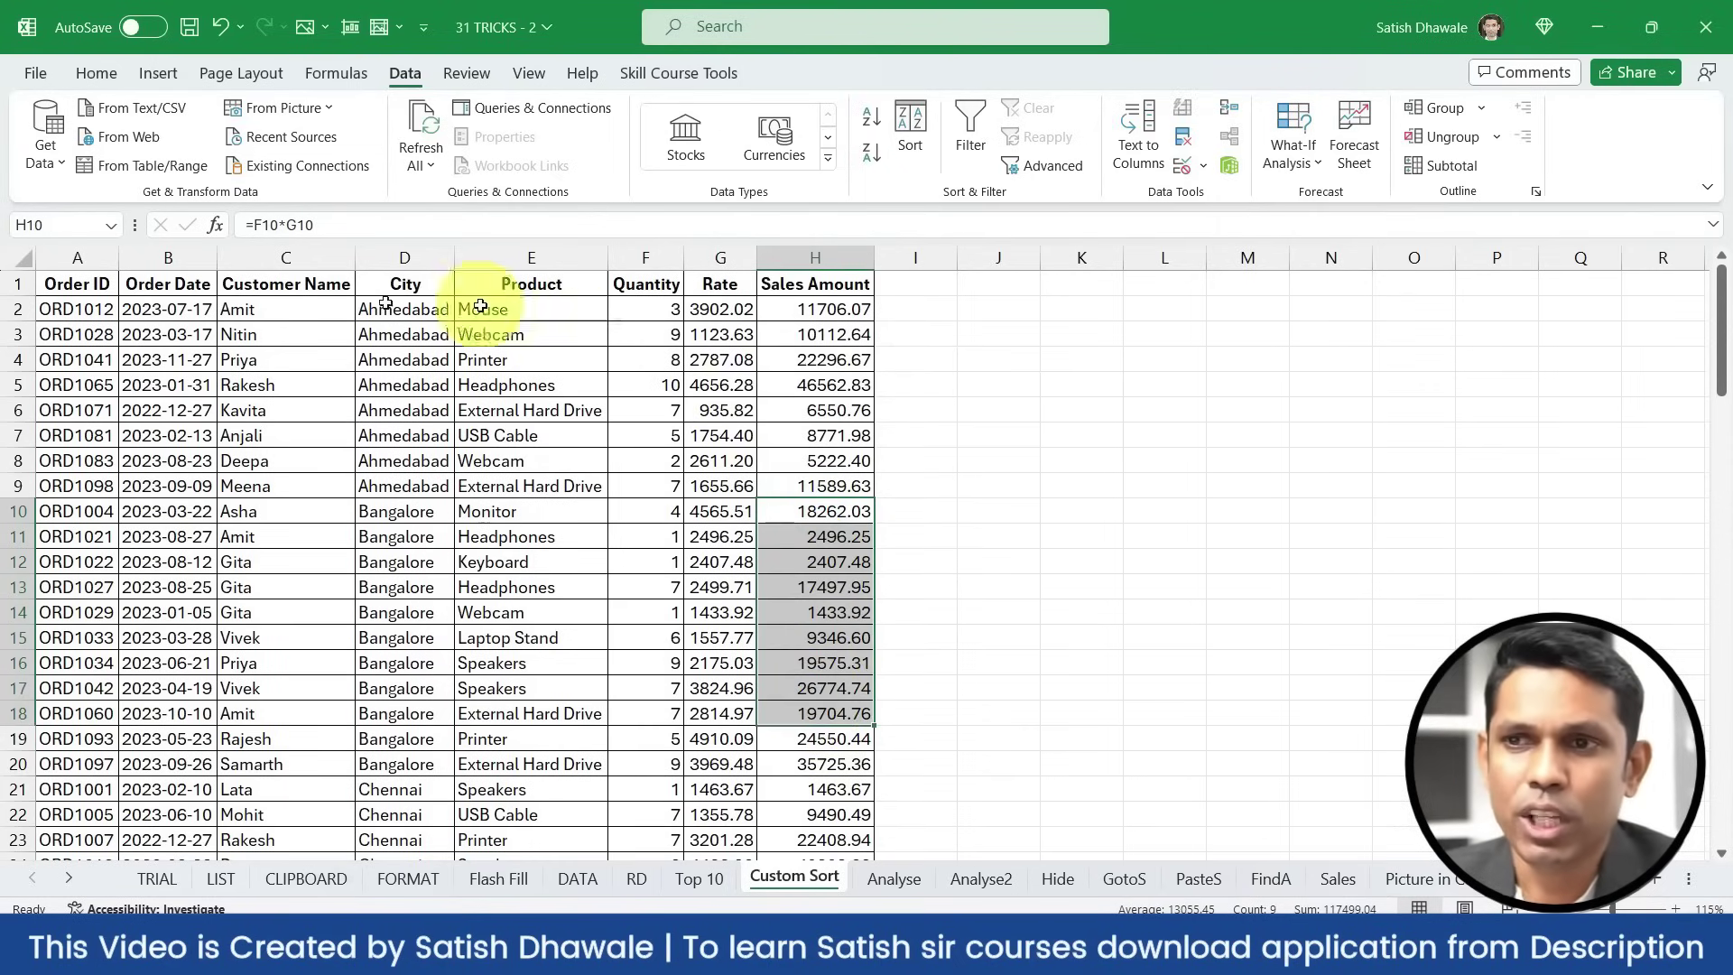
Open Custom Sort for the City column, expanding the selection to the adjacent data
{"action": "left_click", "coordinate": [403, 255]}
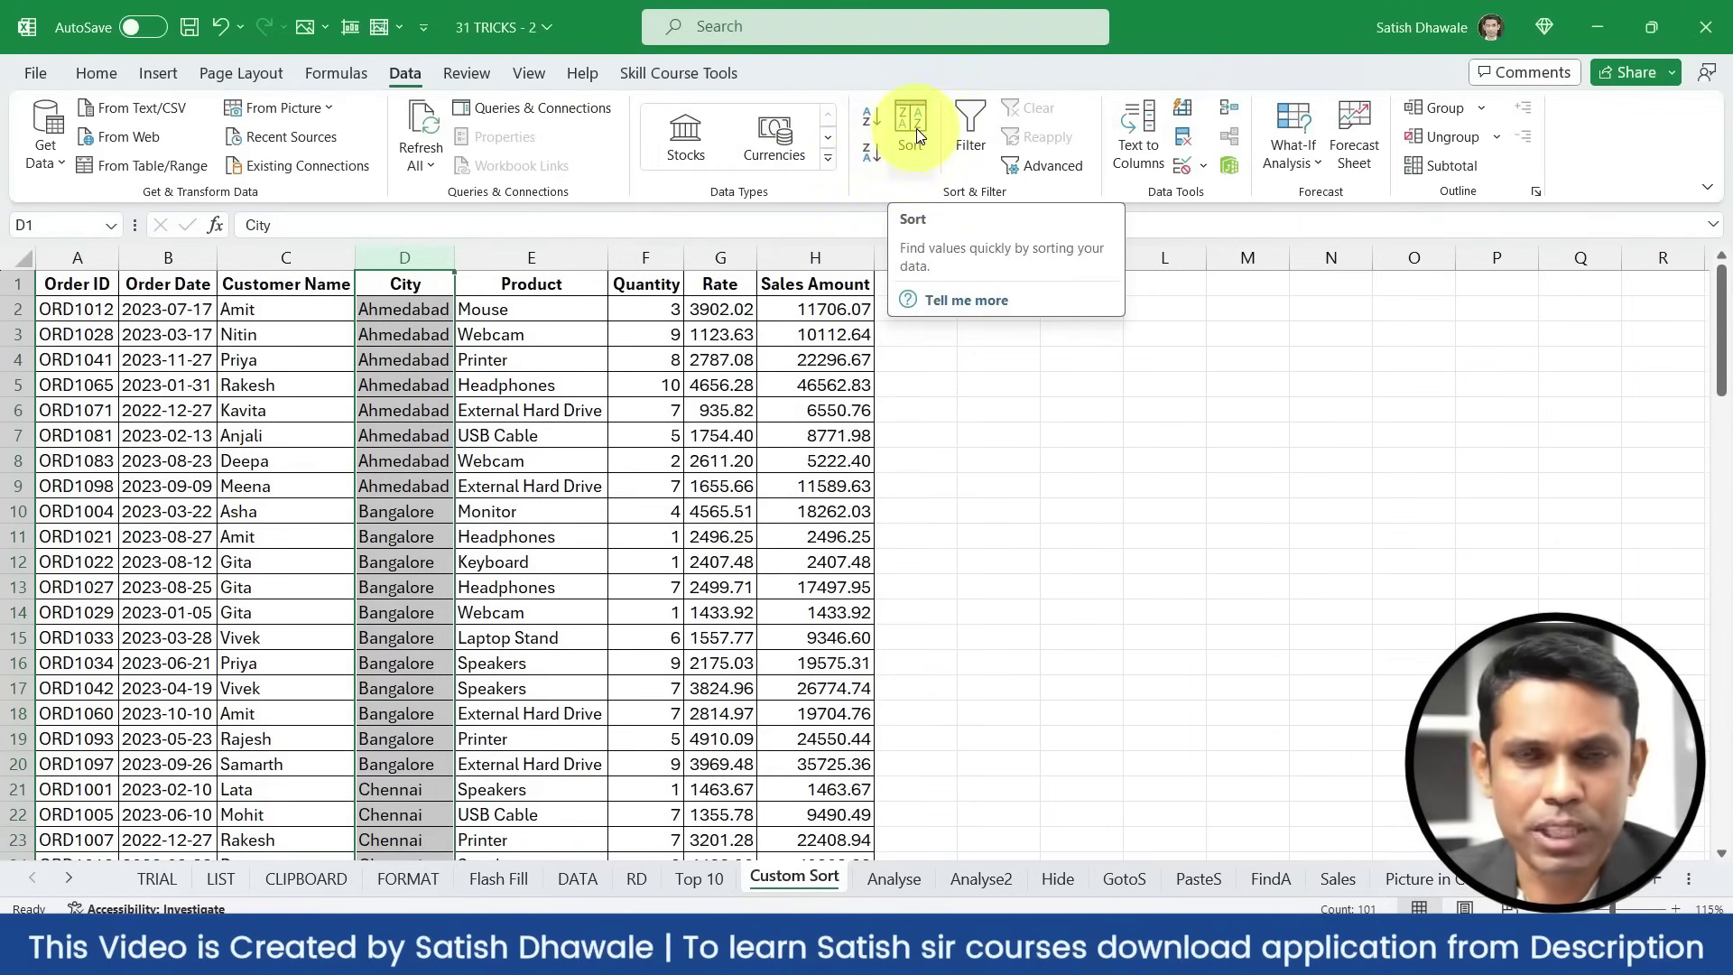
{"action": "left_click", "coordinate": [97, 73]}
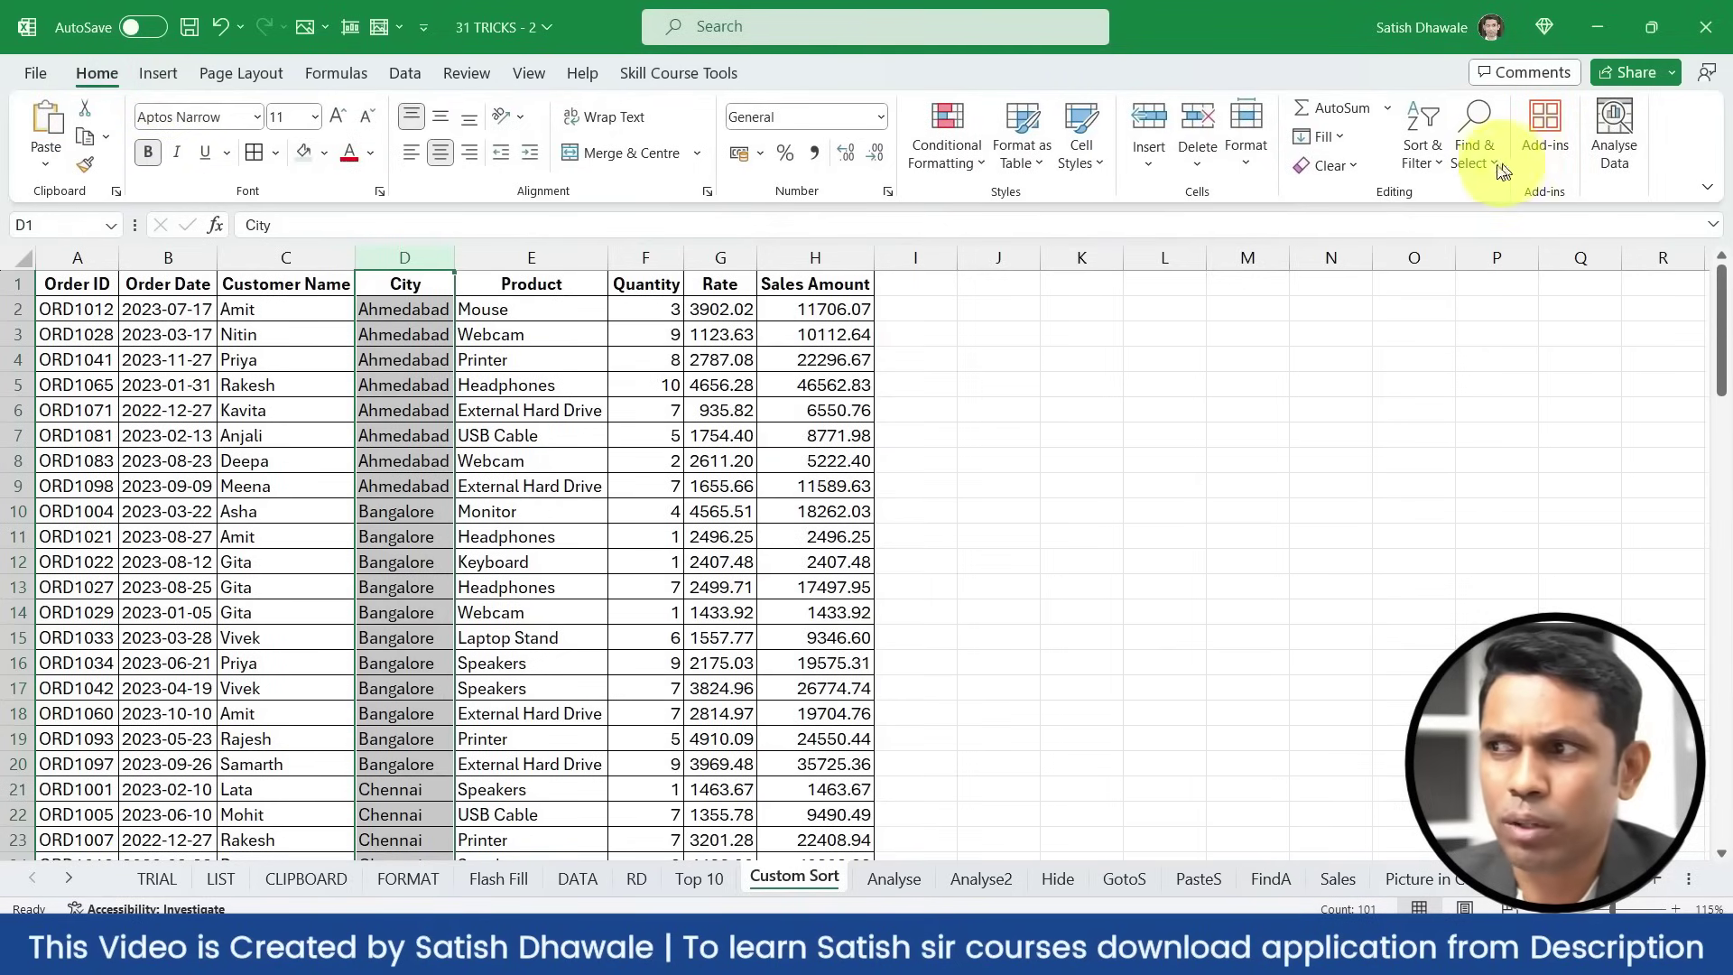
{"action": "left_click", "coordinate": [1467, 162]}
{"action": "left_click", "coordinate": [1438, 160]}
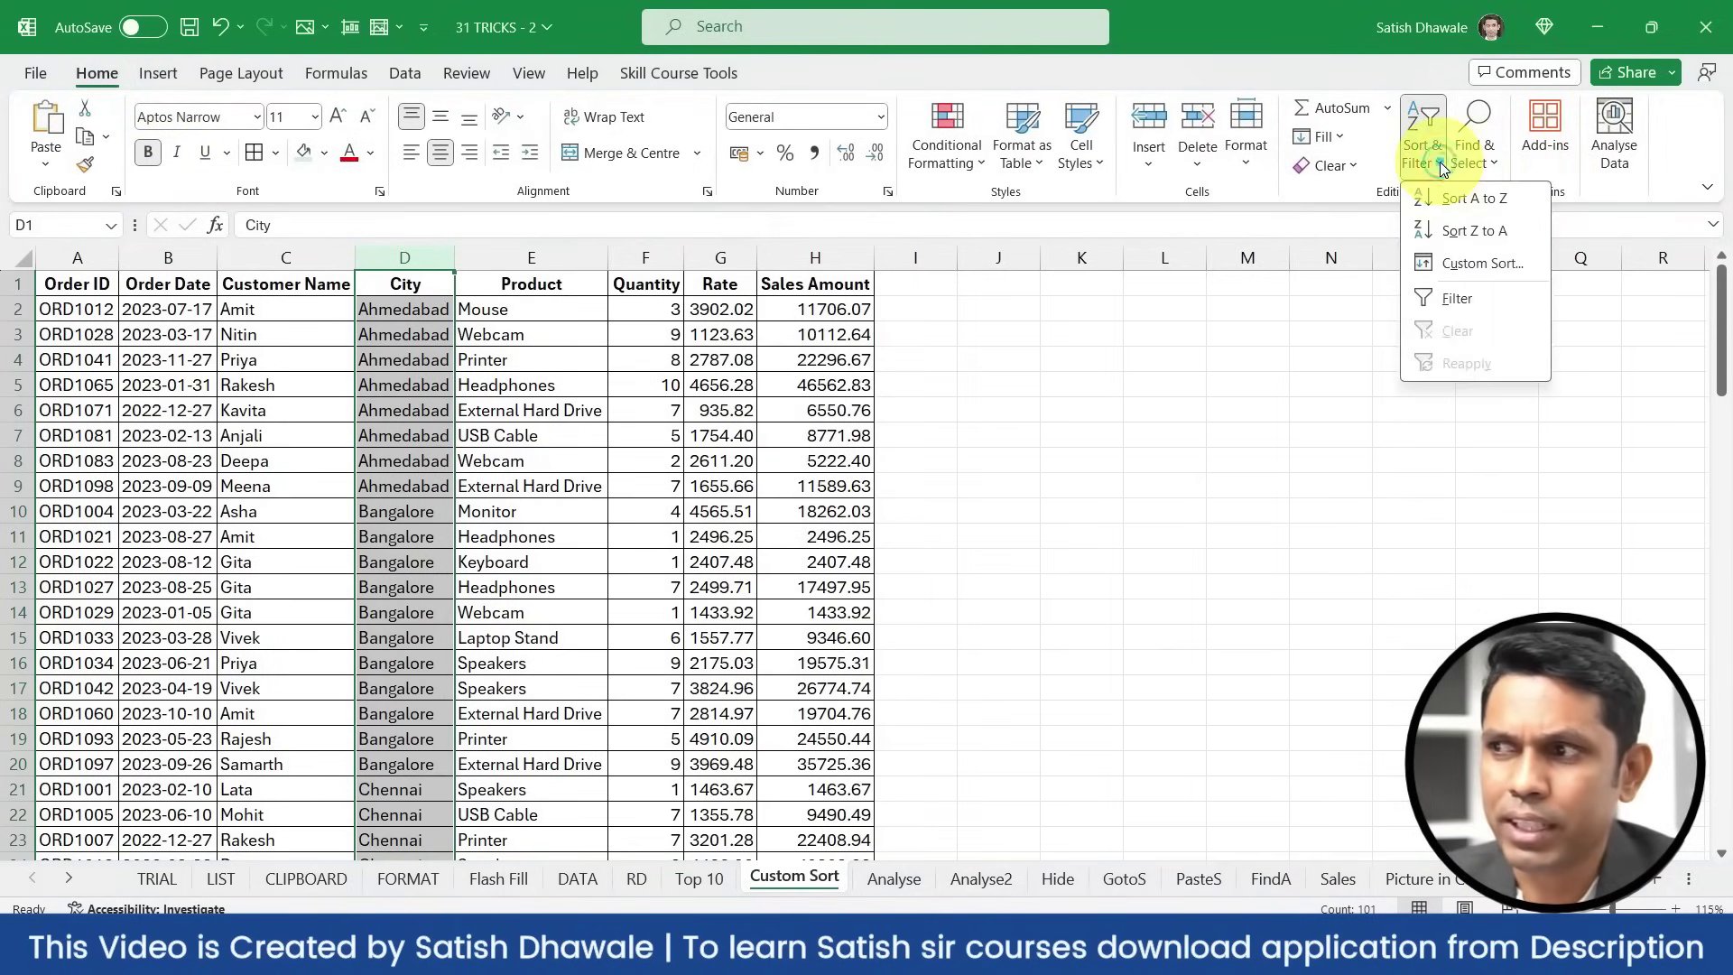
{"action": "left_click", "coordinate": [1475, 264]}
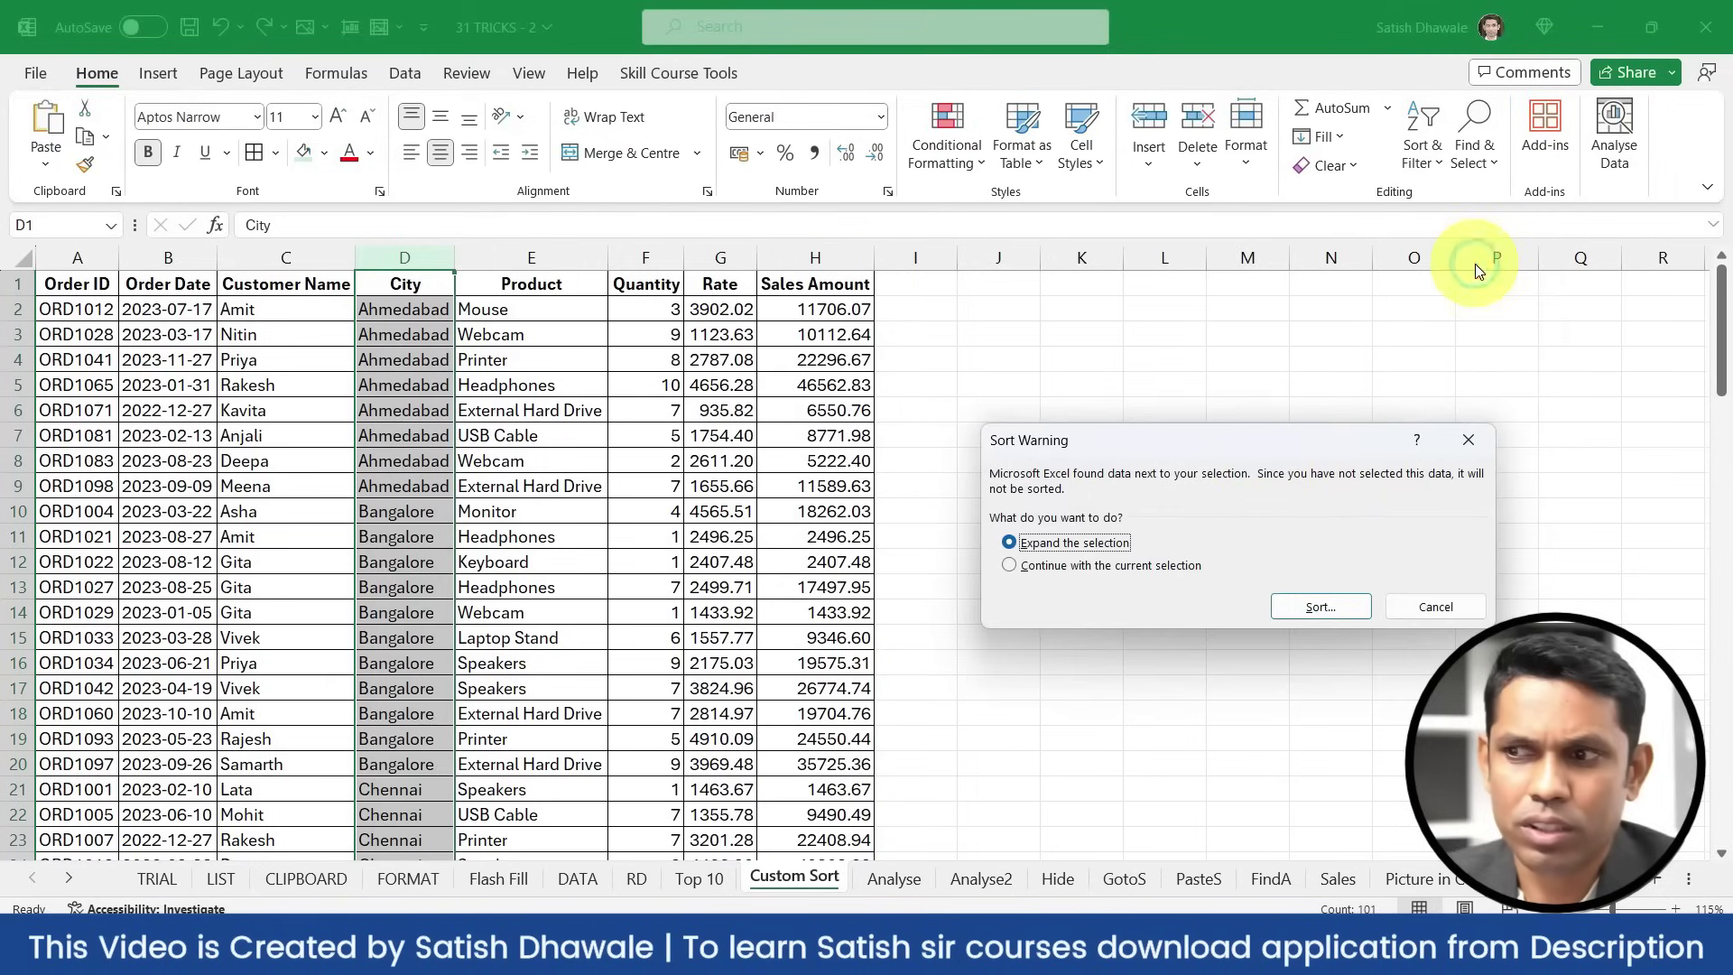
{"action": "left_click", "coordinate": [1305, 603]}
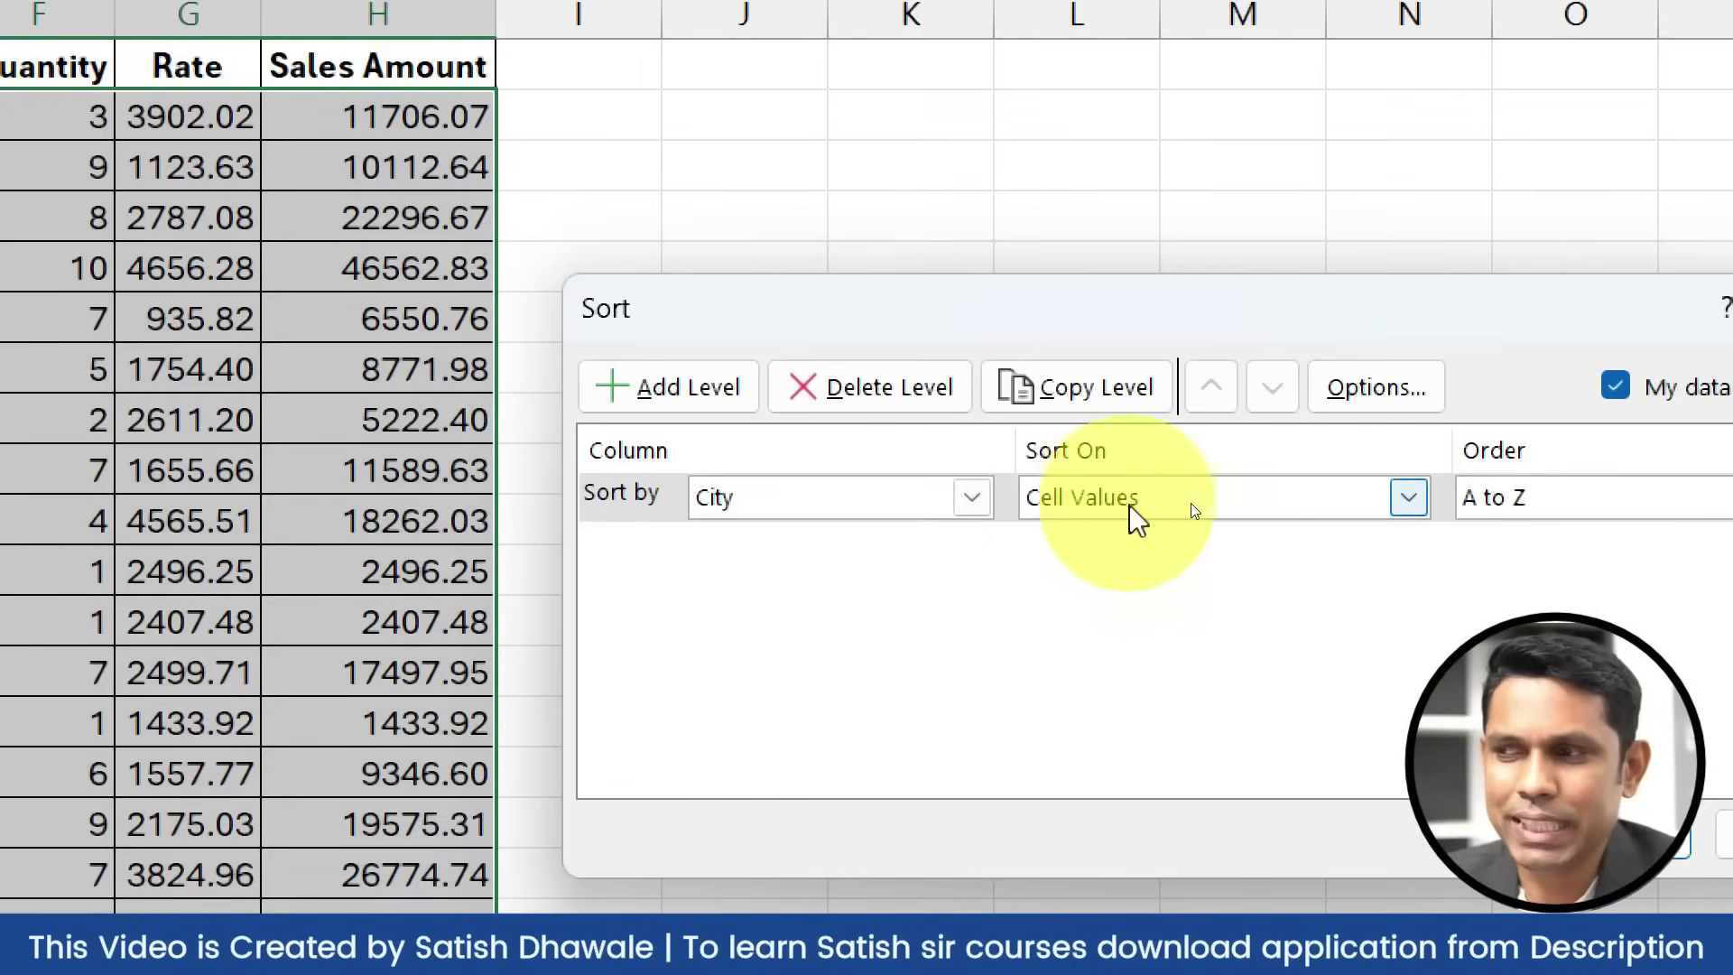
Add a second sort level by Sales Amount, Largest to Smallest, apply the sort and select the Ahmedabad cells D2:D9
{"action": "left_click", "coordinate": [697, 387]}
{"action": "left_click", "coordinate": [755, 541]}
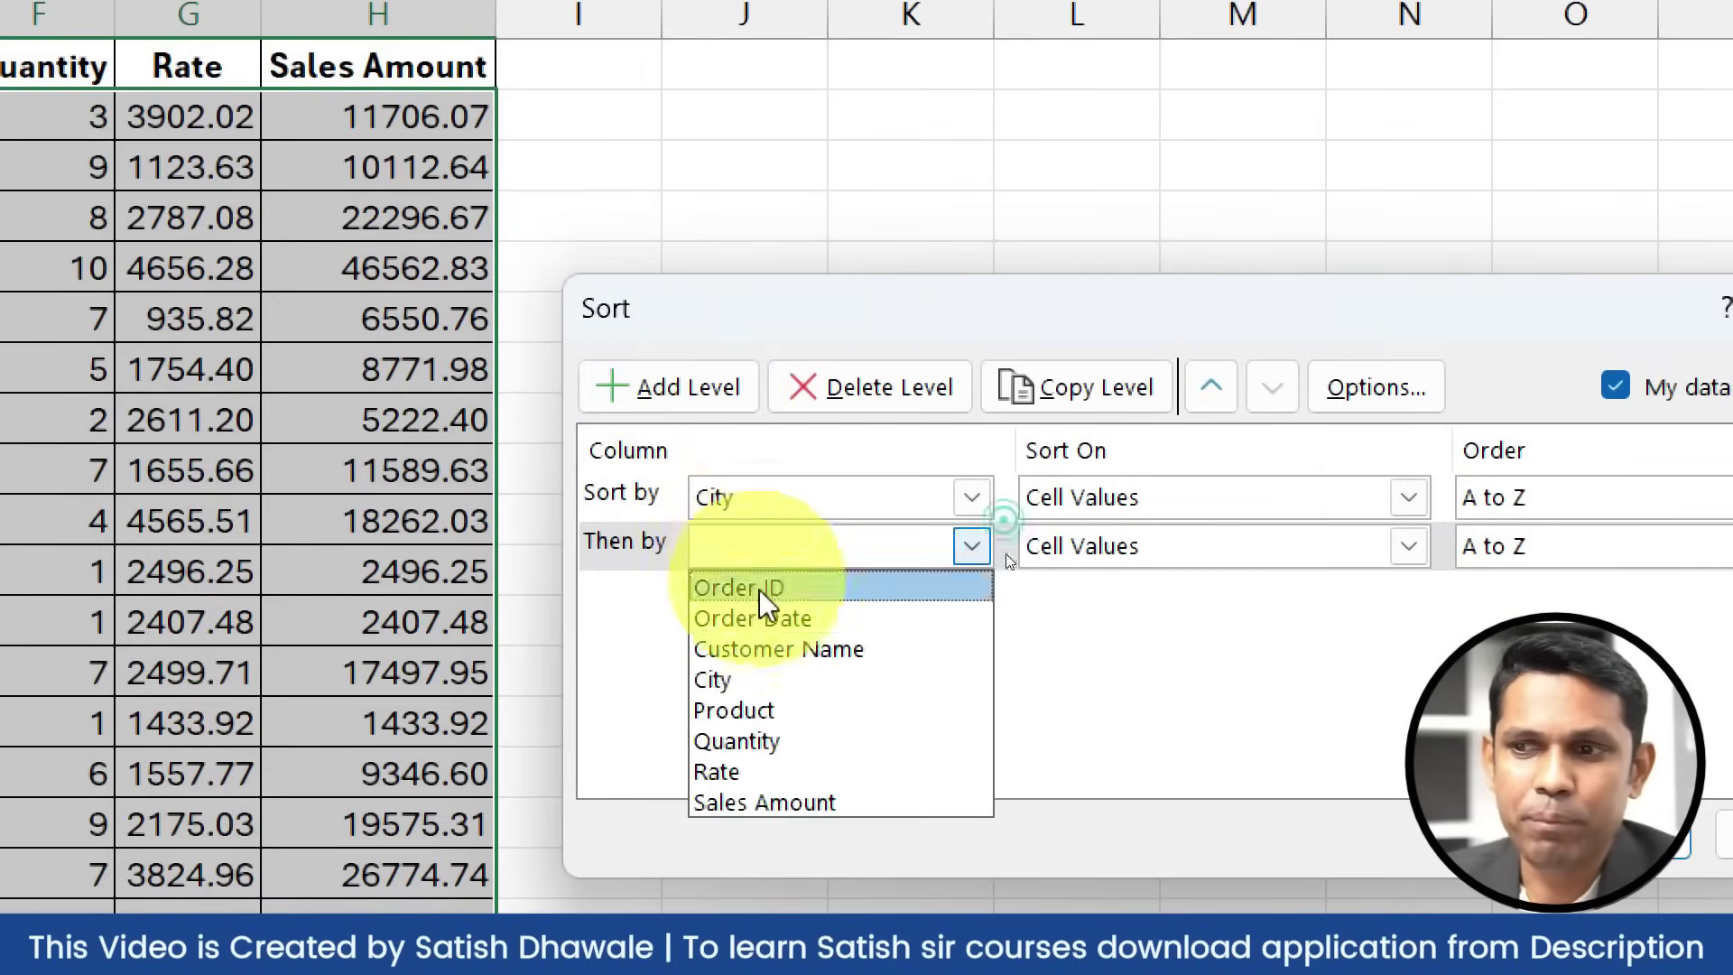
{"action": "left_click", "coordinate": [758, 806]}
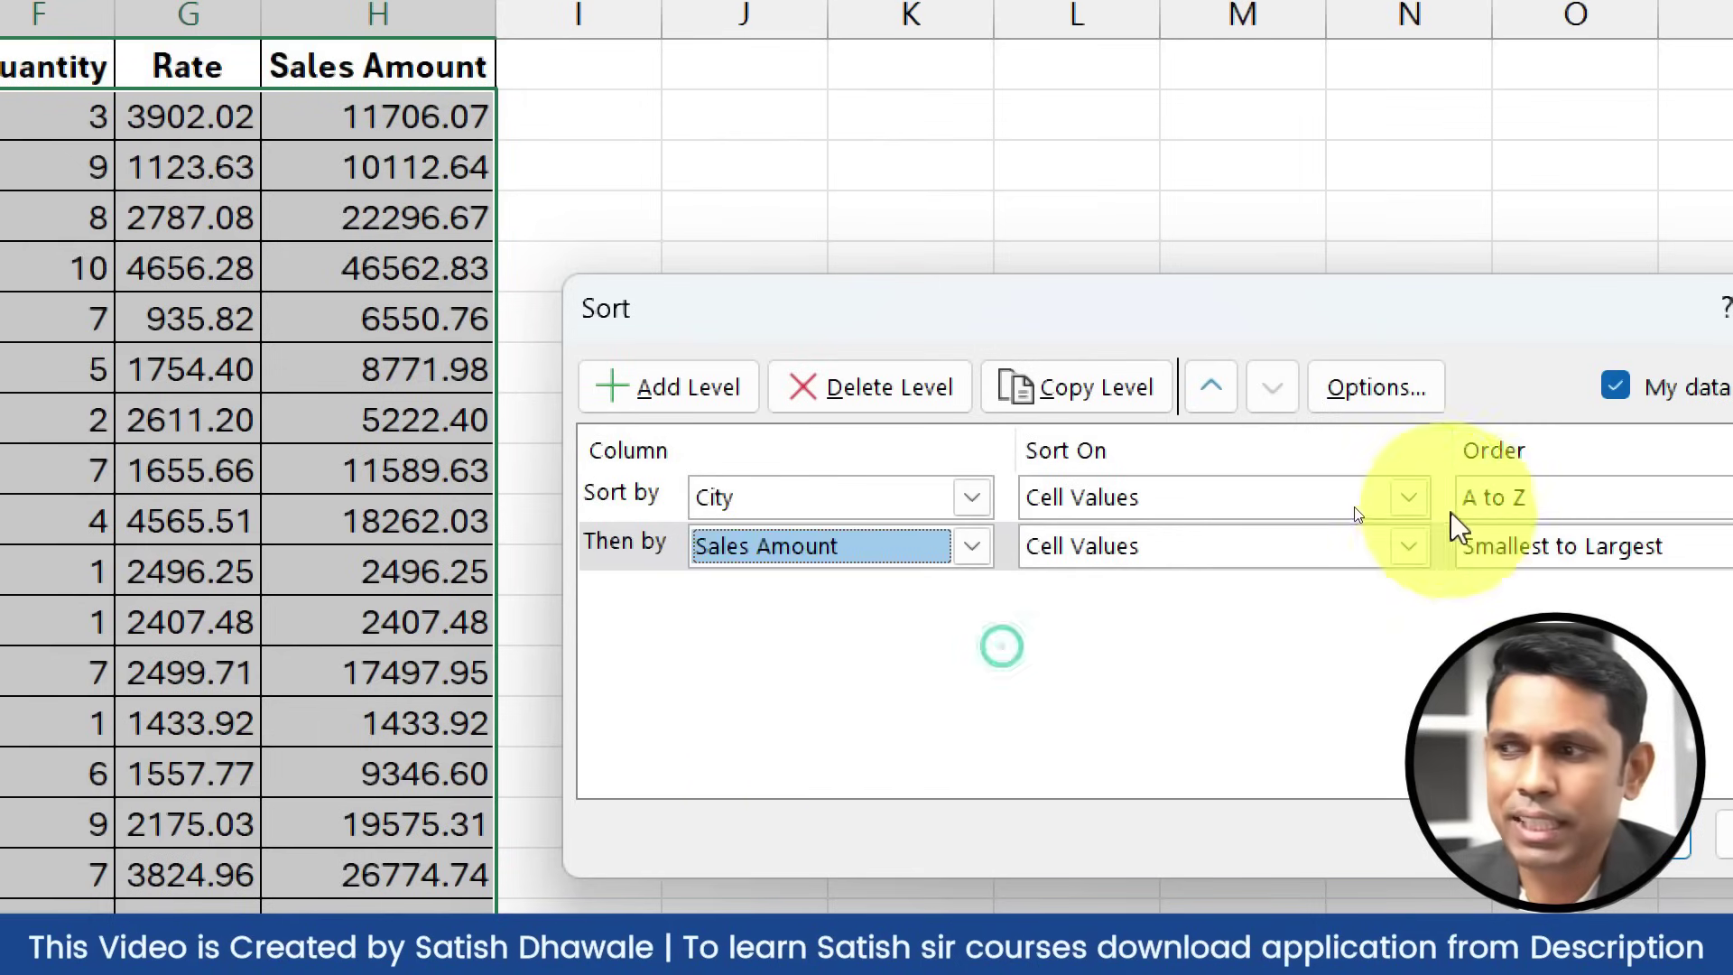
{"action": "left_click", "coordinate": [1540, 545]}
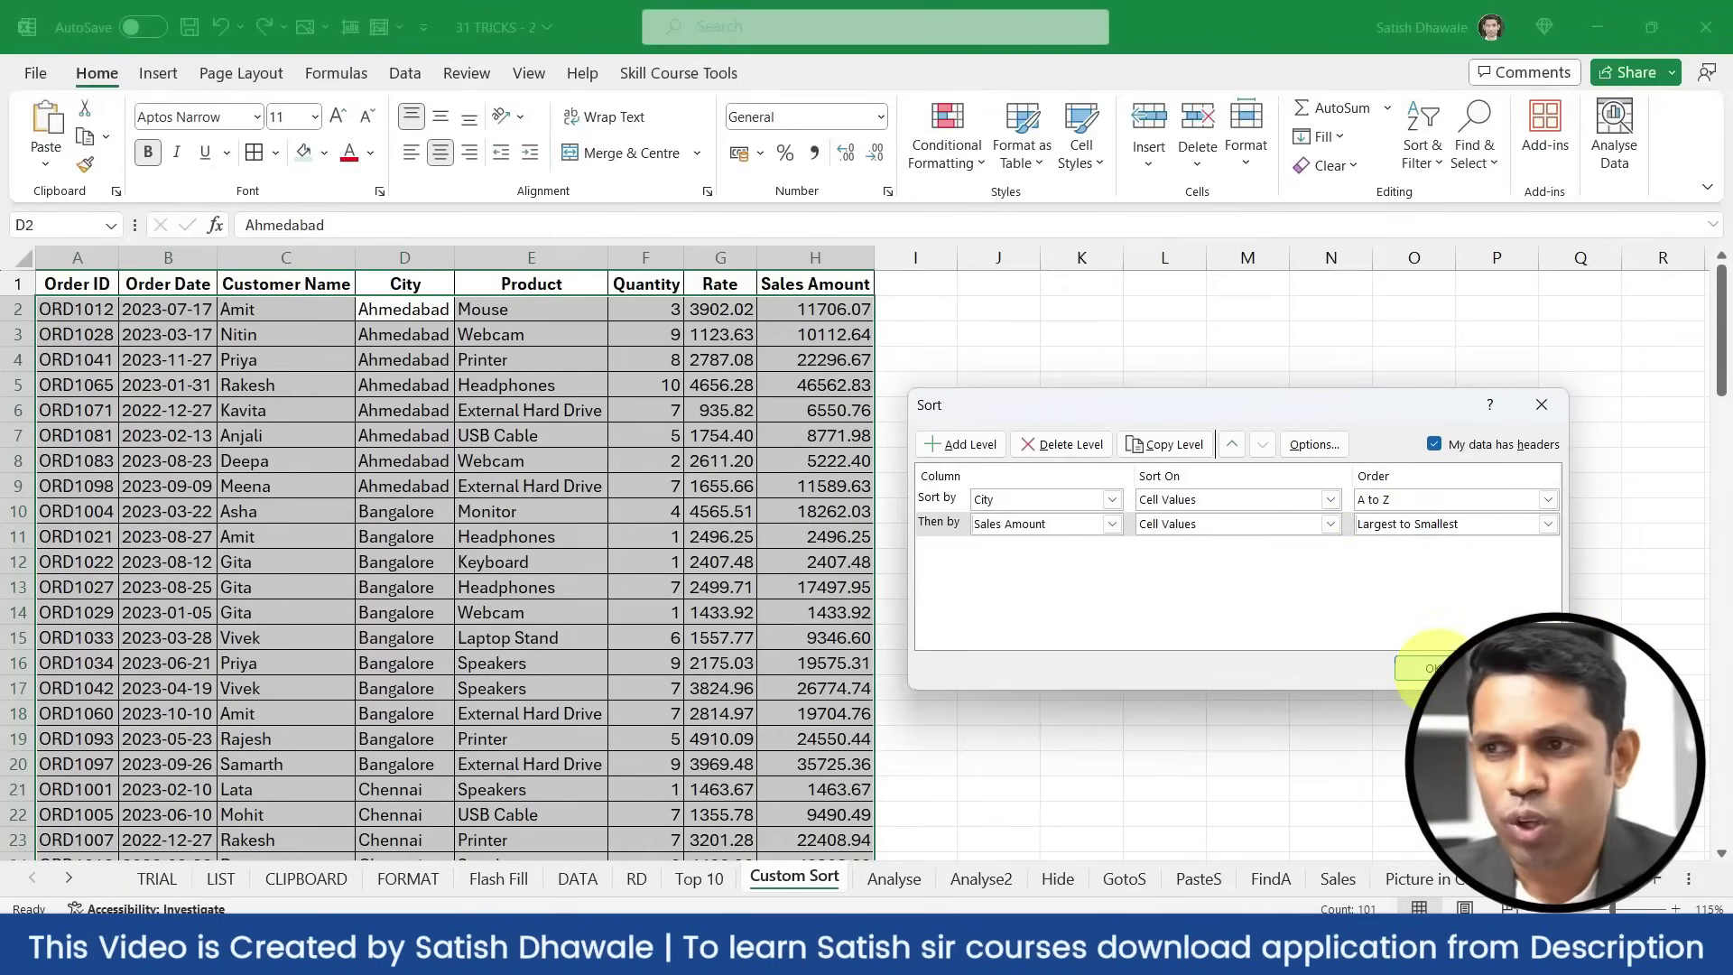
{"action": "left_click", "coordinate": [1434, 668]}
{"action": "left_click_drag", "start_coordinate": [435, 312], "coordinate": [437, 487]}
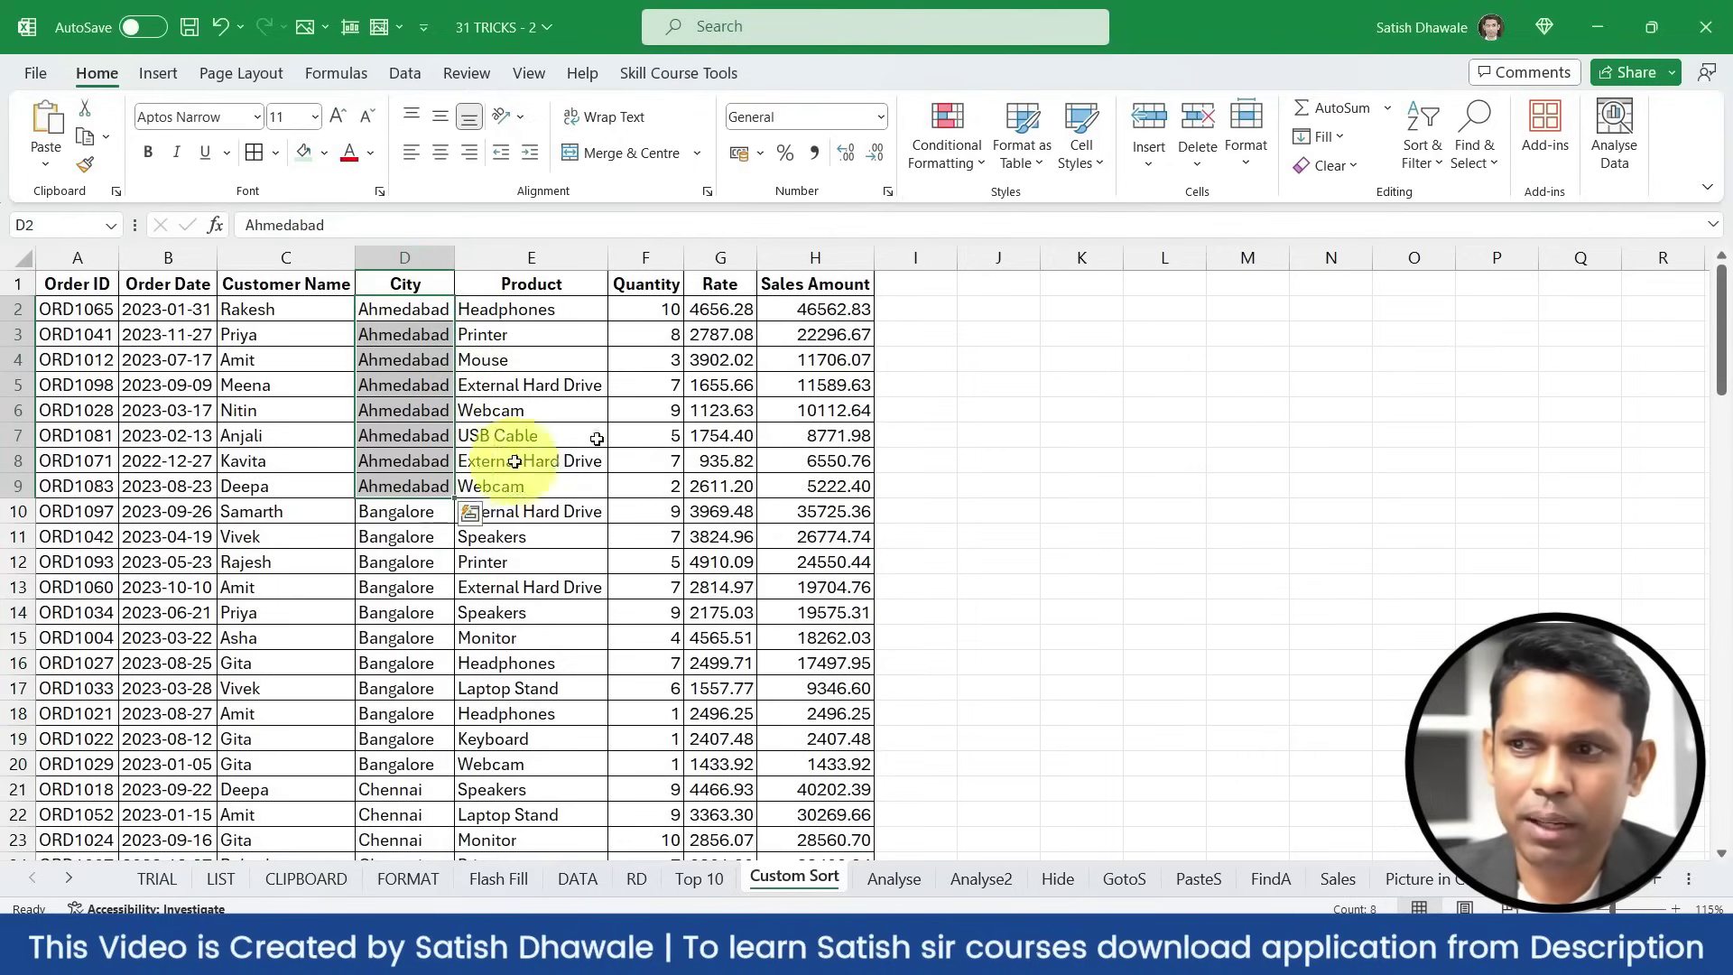
Review the Sales Amount values of the Ahmedabad rows and the first Bangalore rows
{"action": "left_click_drag", "start_coordinate": [837, 310], "coordinate": [830, 487]}
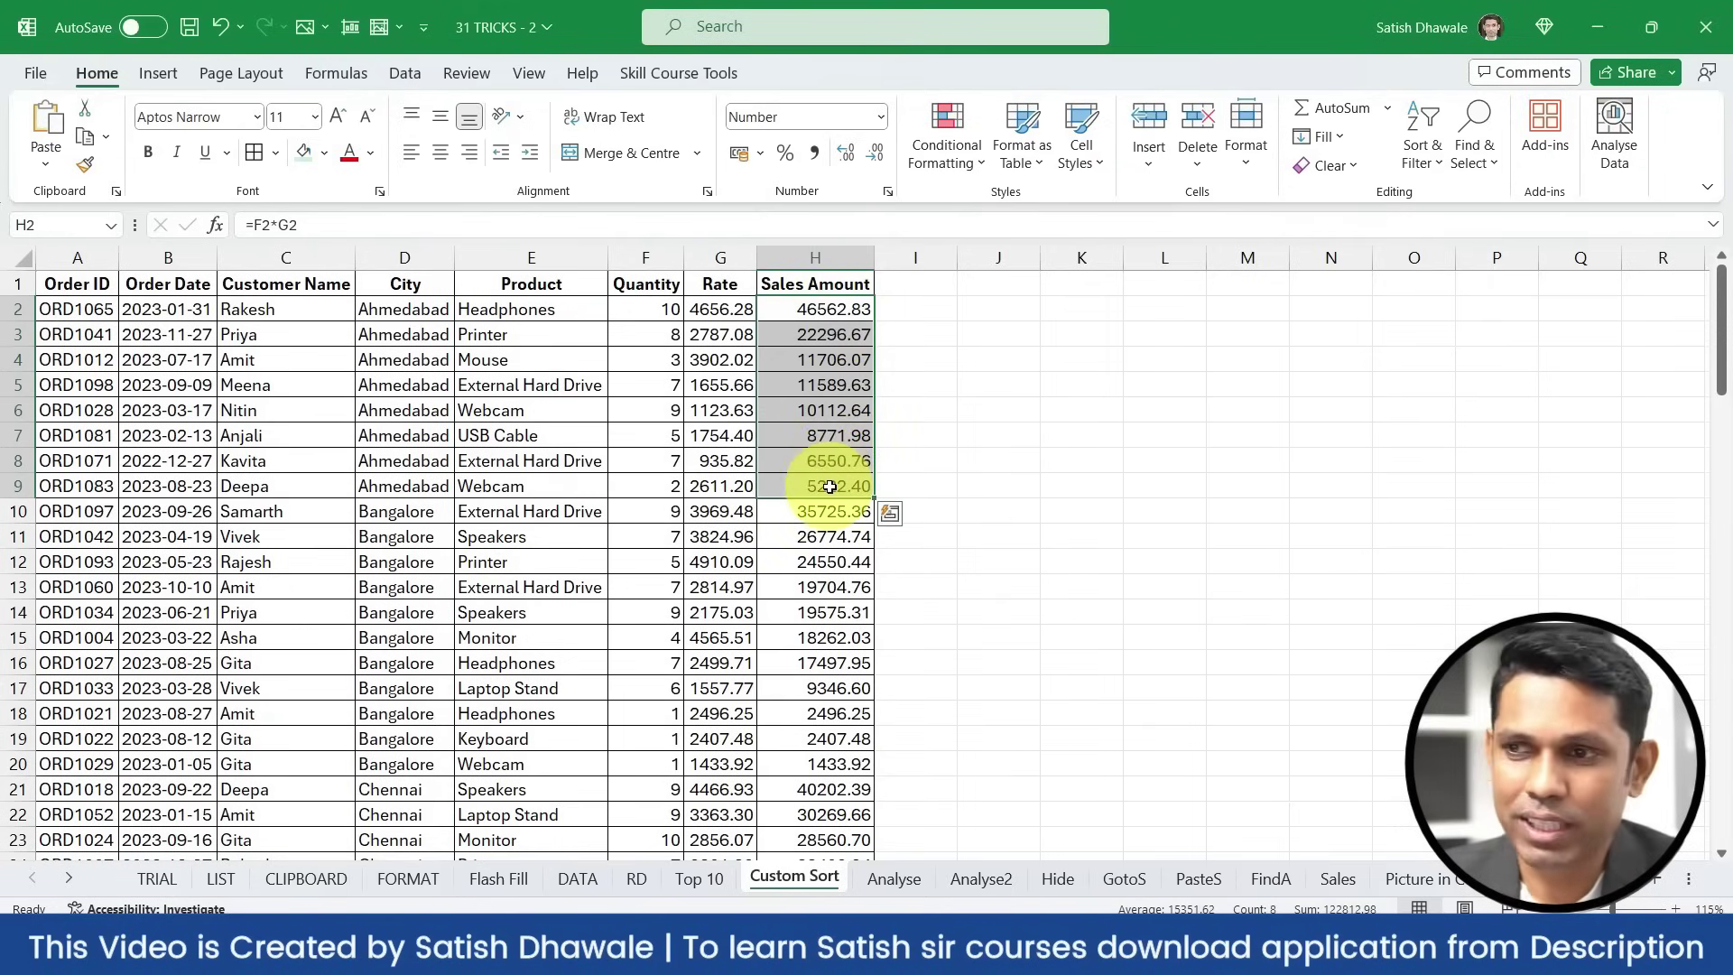
{"action": "left_click_drag", "start_coordinate": [830, 519], "coordinate": [819, 650]}
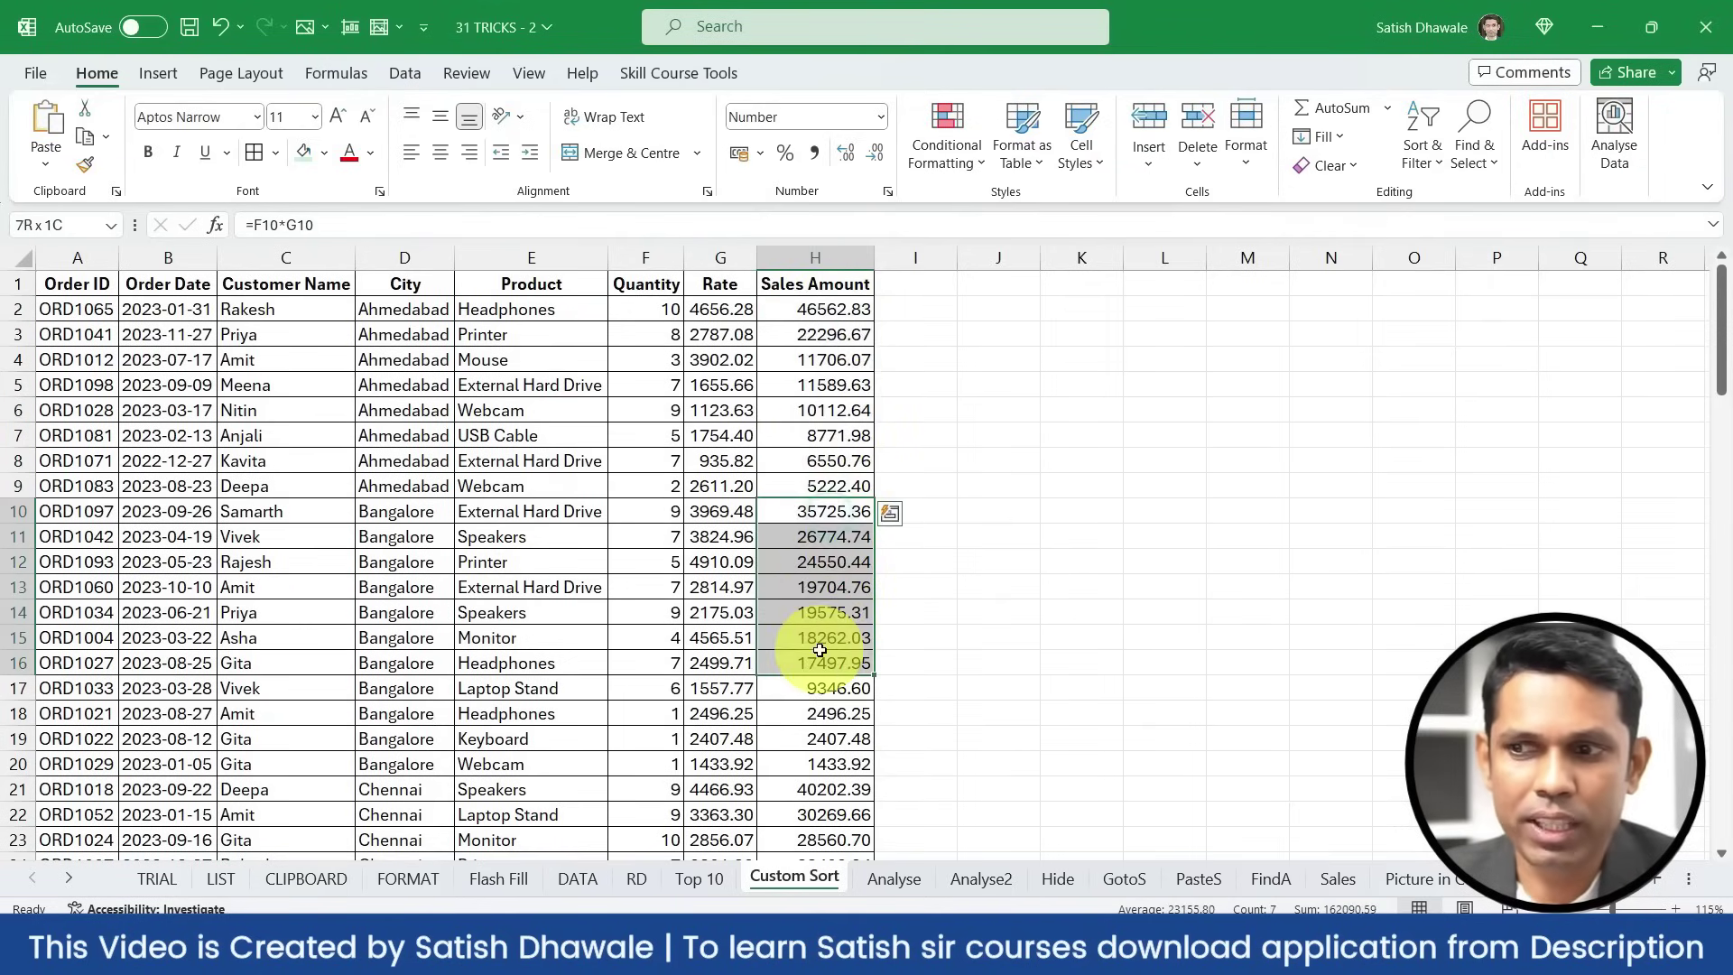
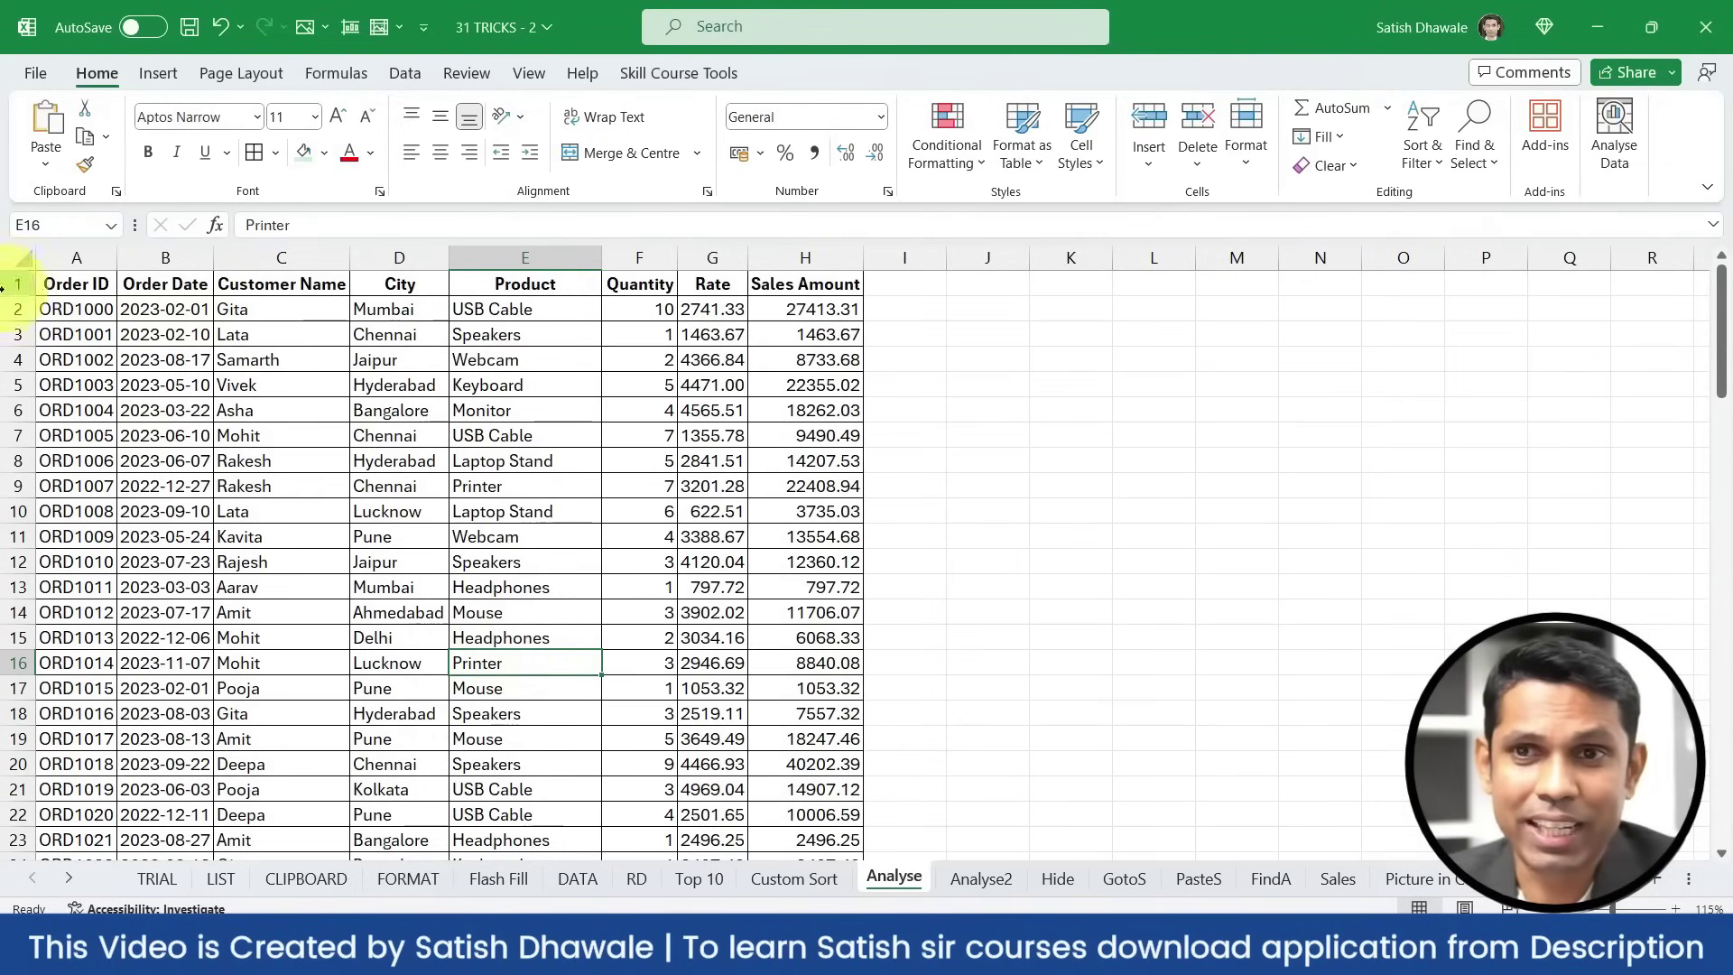
Run Analyse Data on the entire order table of the Analyse sheet
{"action": "left_click", "coordinate": [76, 283]}
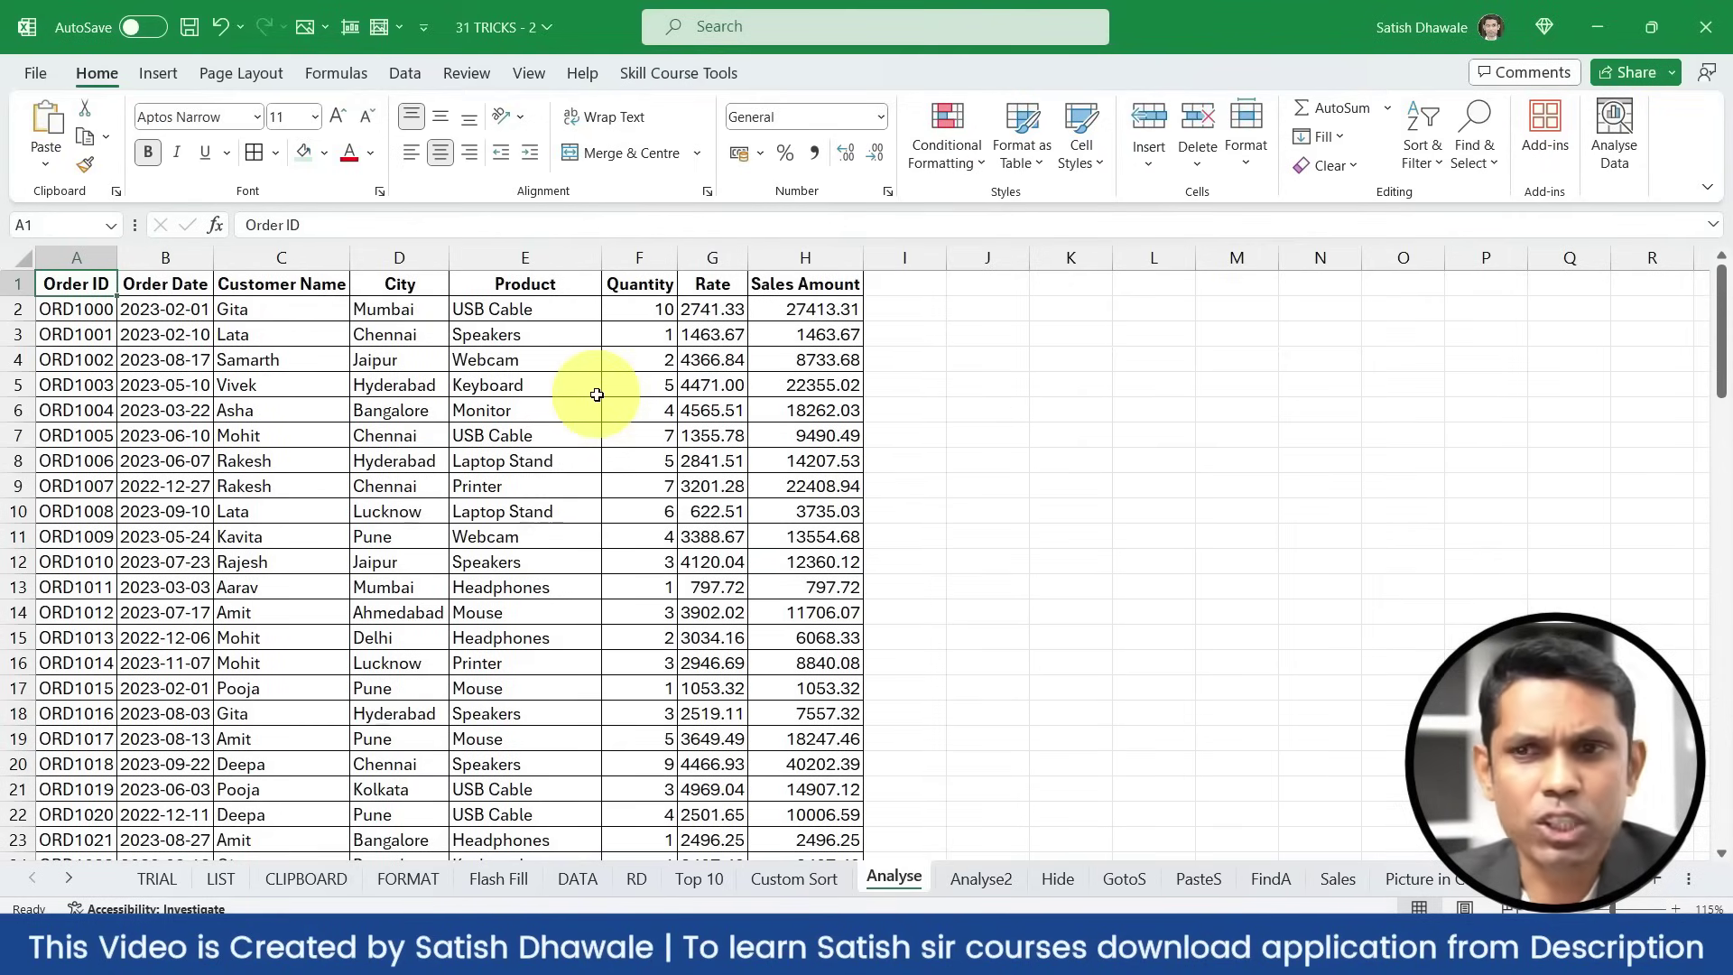
{"action": "key", "text": "ctrl+a"}
{"action": "scroll", "coordinate": [596, 395], "scroll_direction": "down", "scroll_amount": 8}
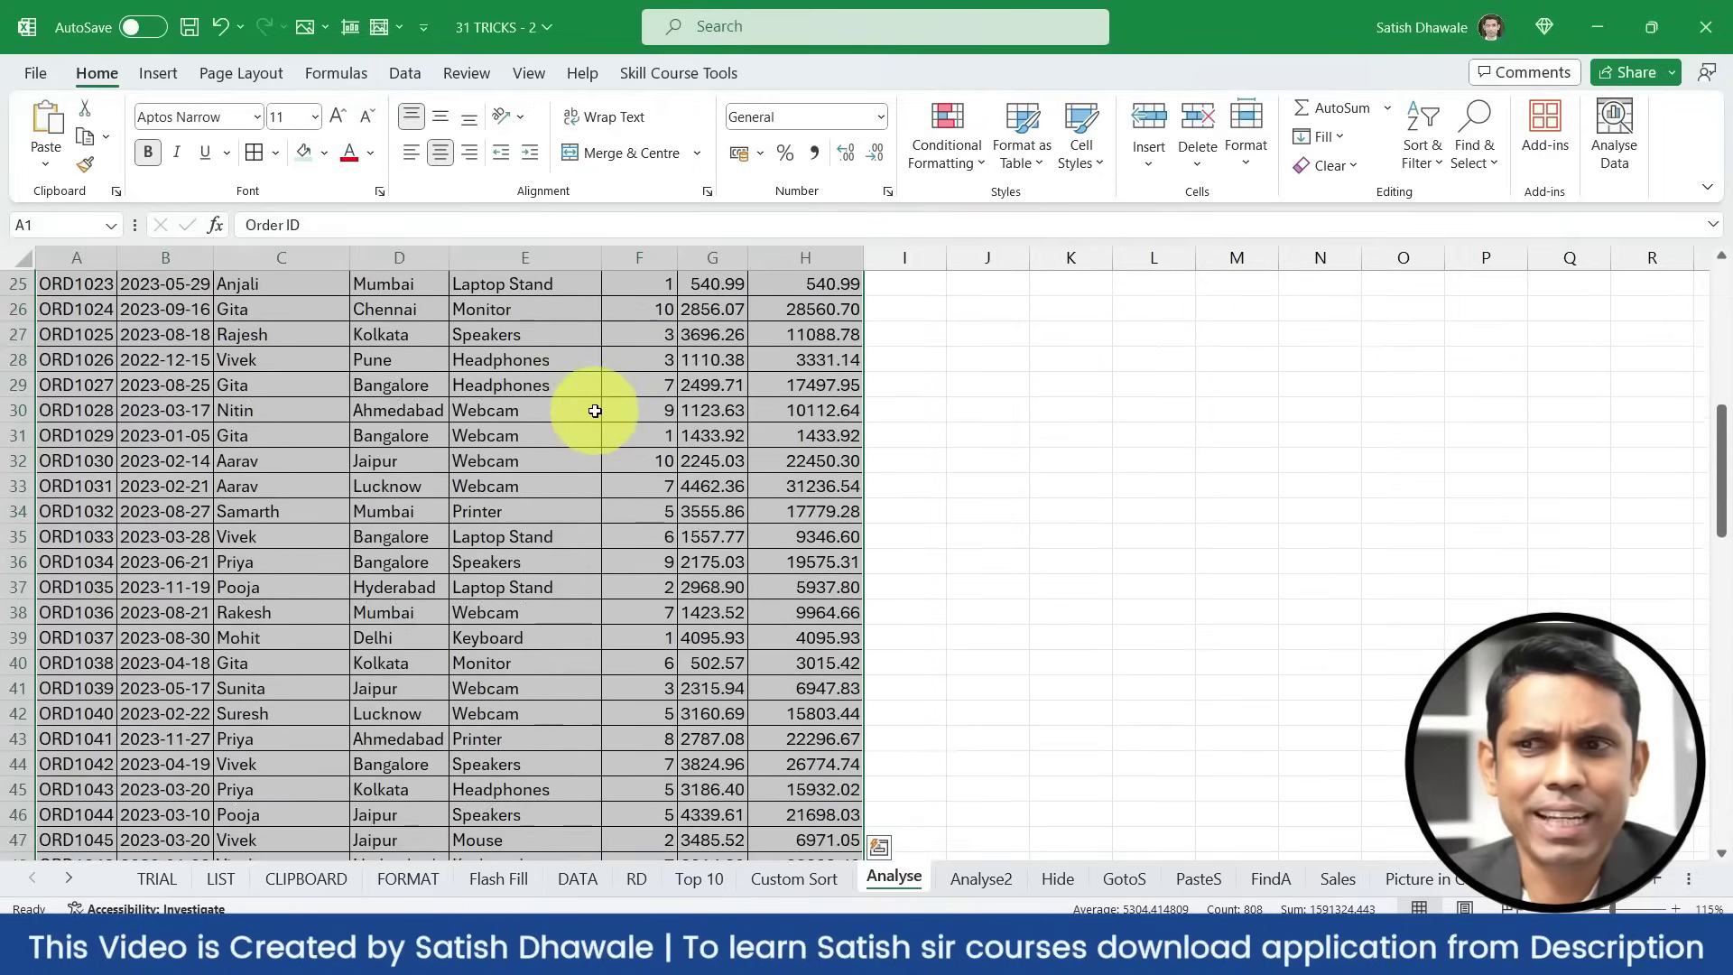
{"action": "scroll", "coordinate": [595, 411], "scroll_direction": "up", "scroll_amount": 8}
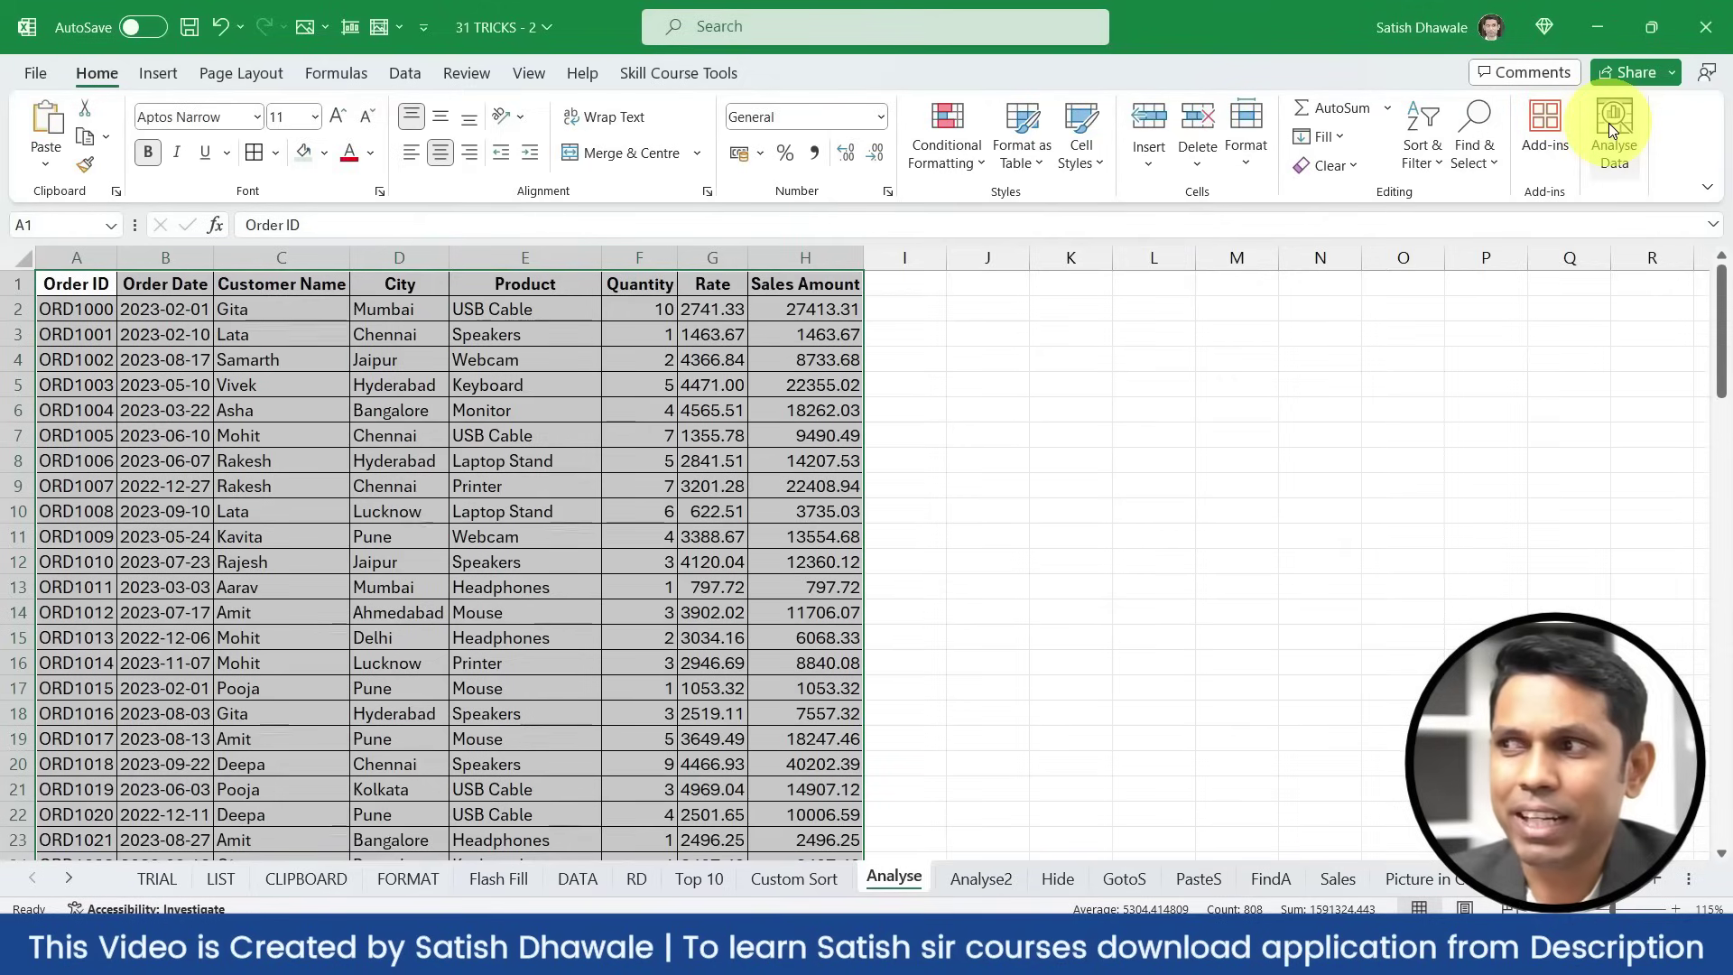
{"action": "left_click", "coordinate": [1608, 123]}
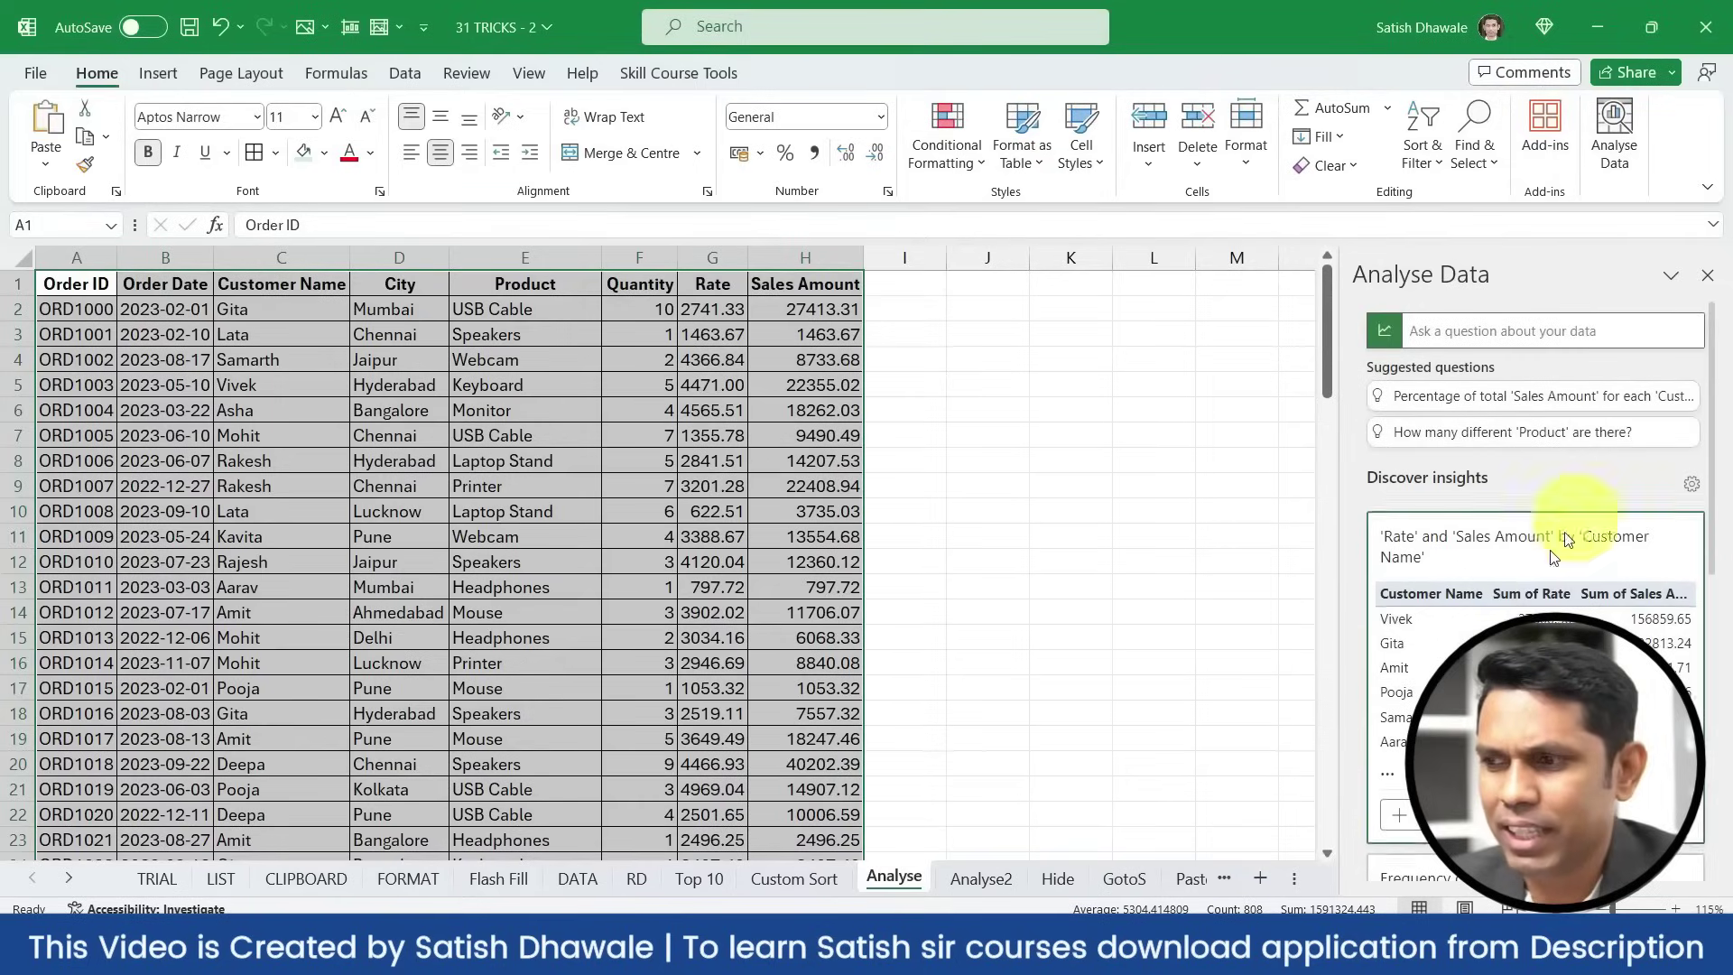
Look through the discovered insights and run the suggested question "How many different 'Product' are there?"
{"action": "scroll", "coordinate": [1321, 807], "scroll_direction": "down", "scroll_amount": 2}
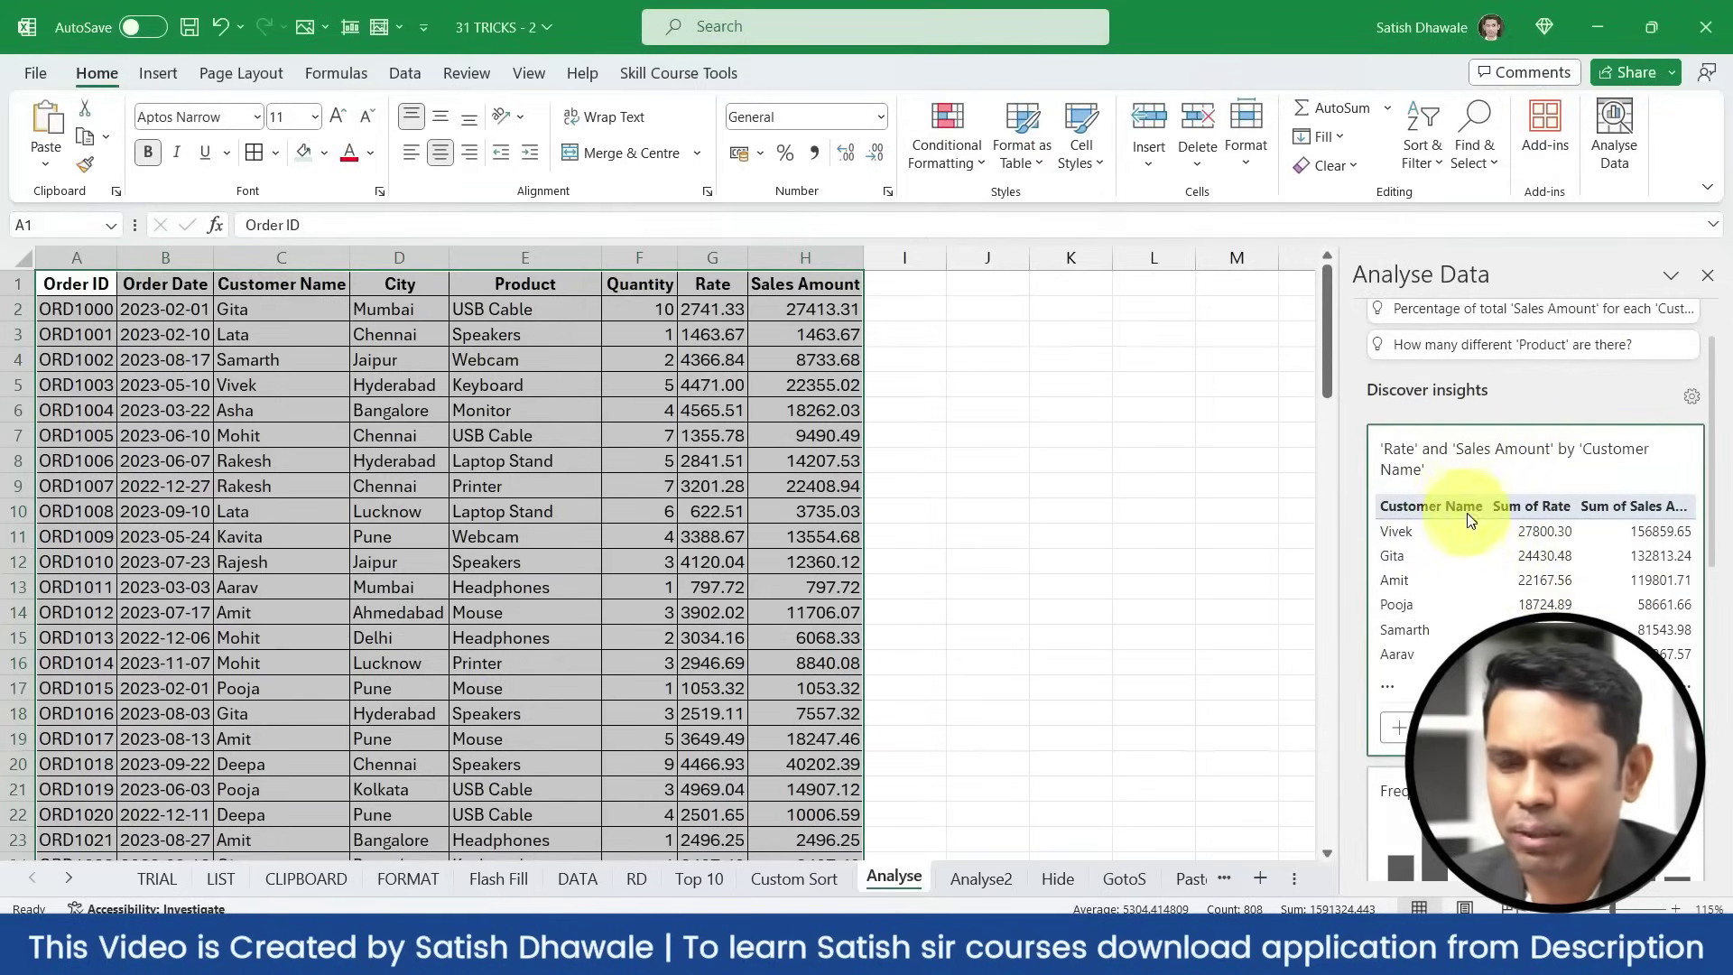
{"action": "scroll", "coordinate": [1444, 505], "scroll_direction": "down", "scroll_amount": 4}
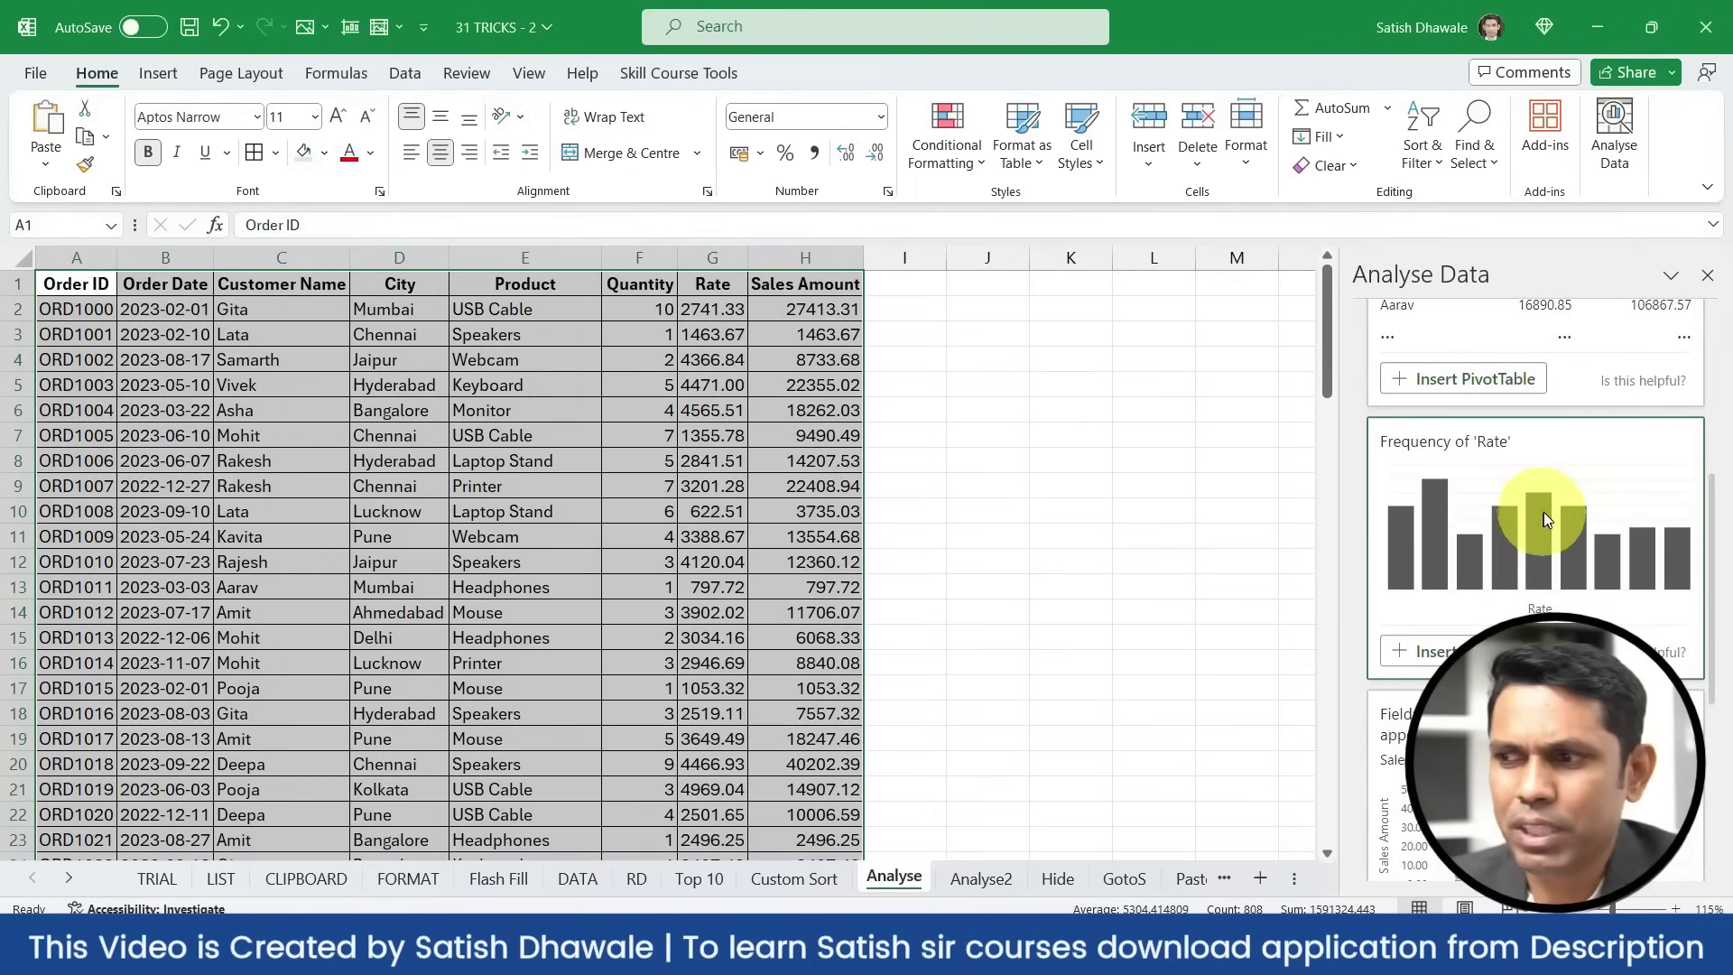
{"action": "scroll", "coordinate": [1535, 515], "scroll_direction": "down", "scroll_amount": 5}
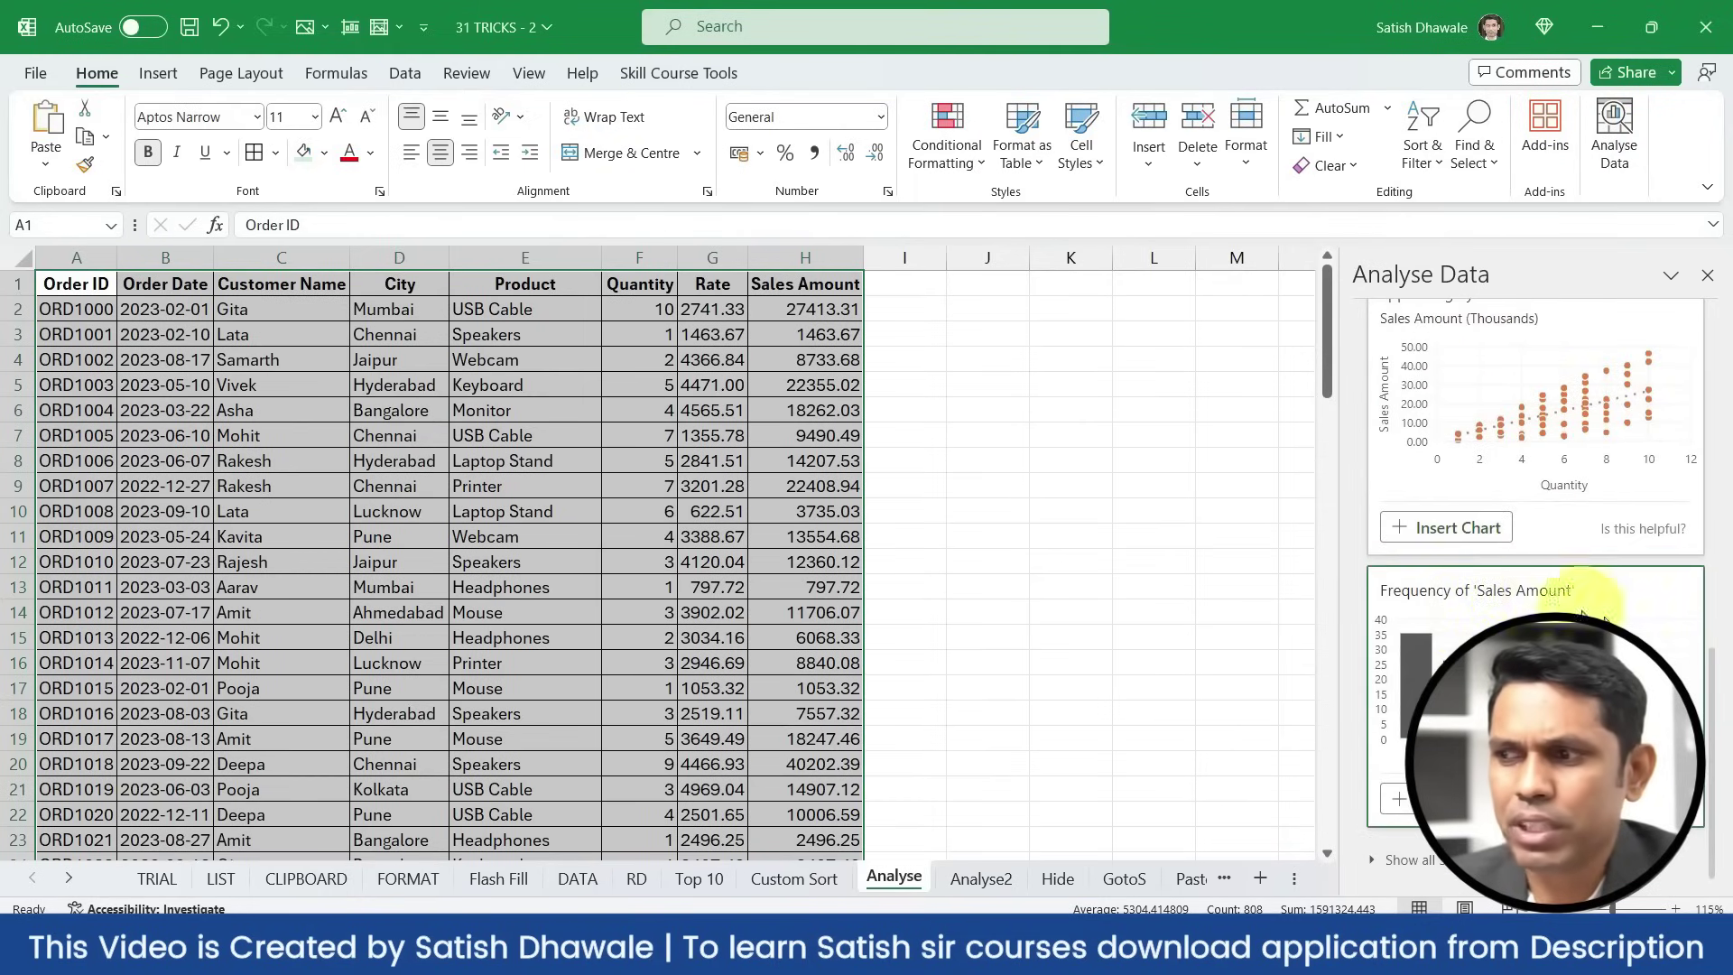
{"action": "scroll", "coordinate": [1516, 605], "scroll_direction": "up", "scroll_amount": 10}
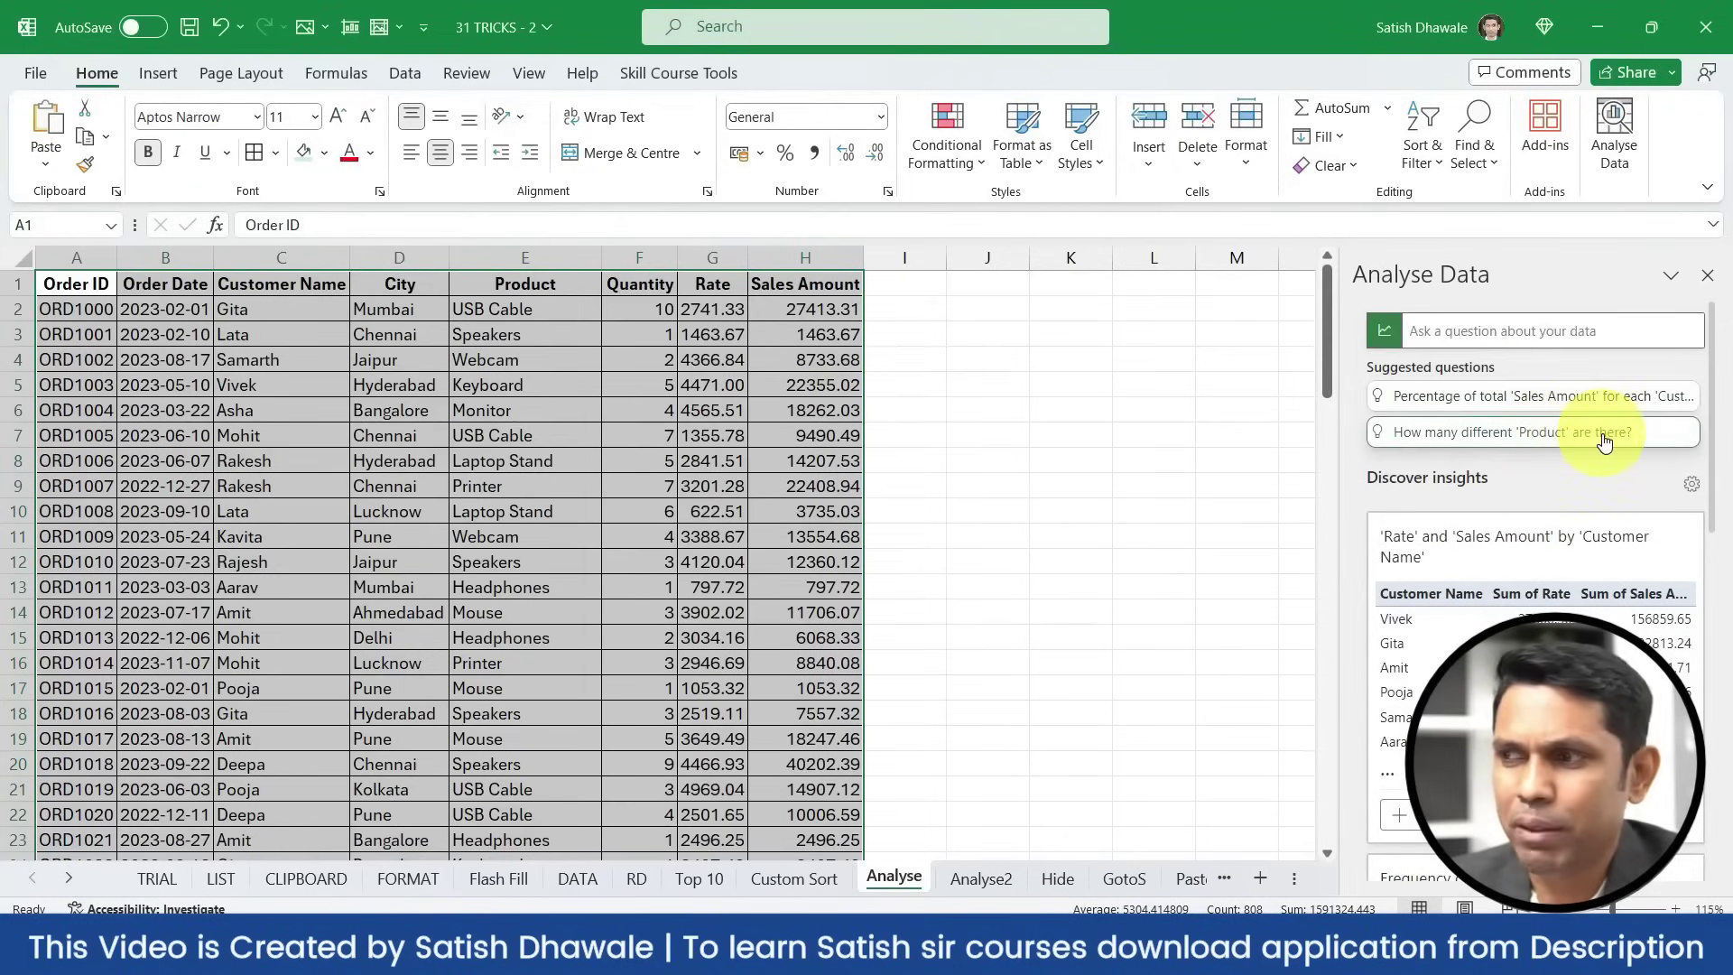
{"action": "left_click", "coordinate": [1604, 439]}
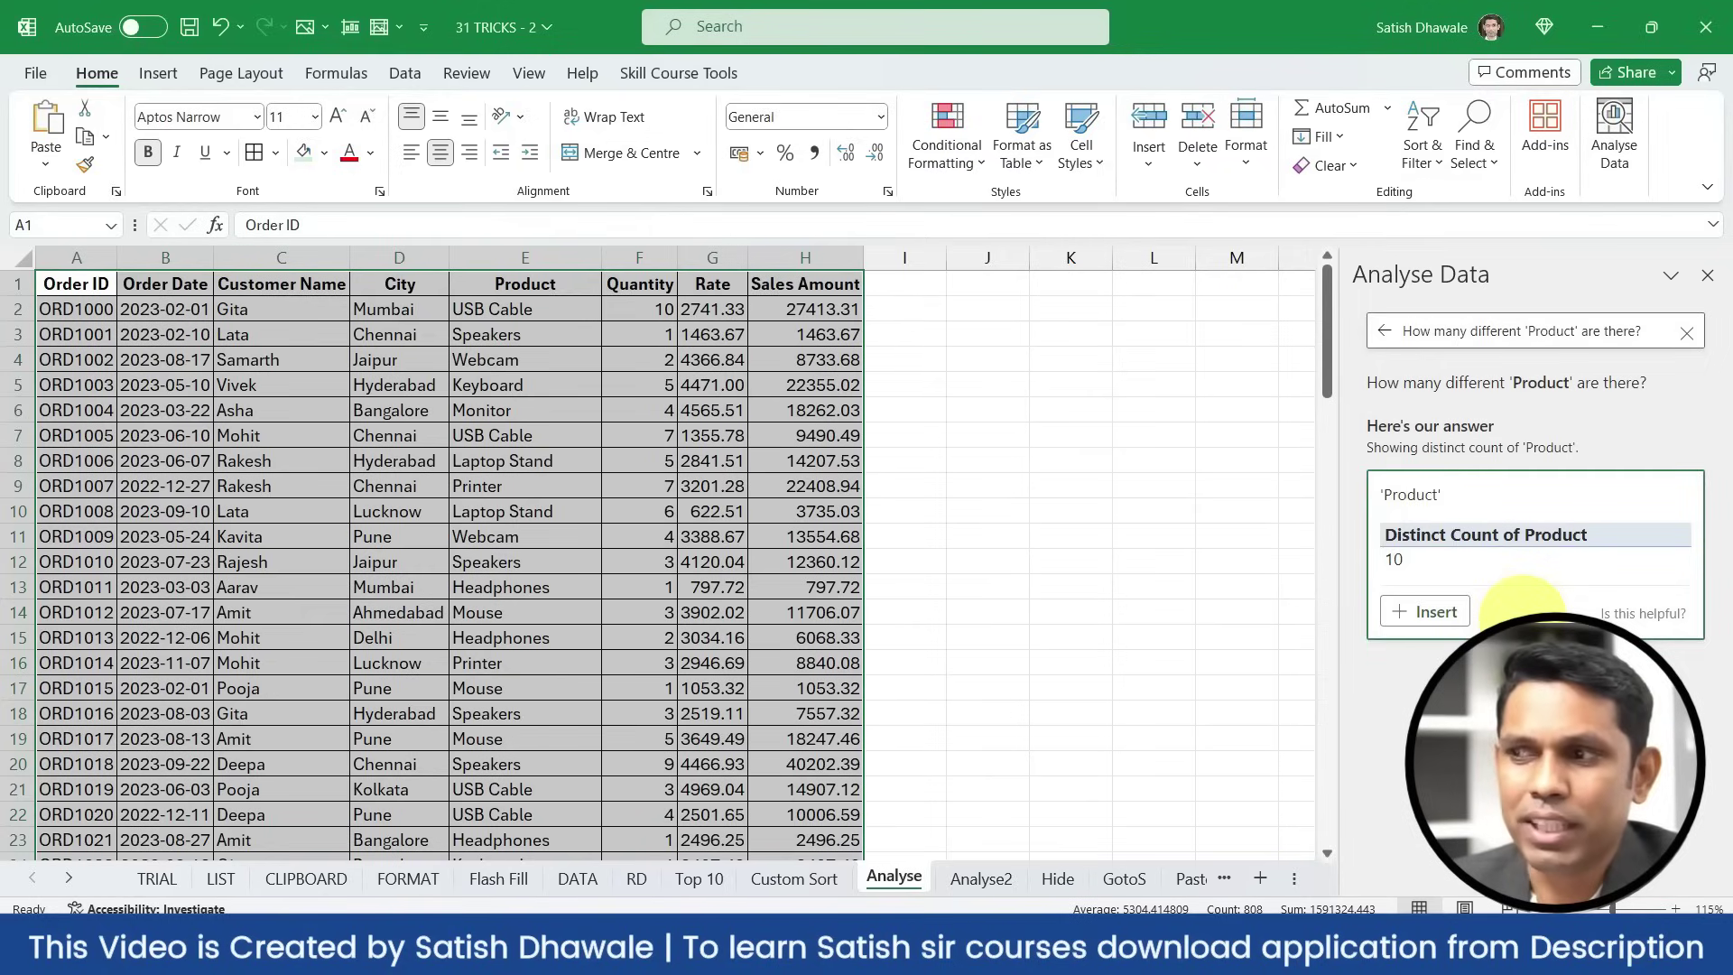
Ask Analyse Data "Show city wise sales amount in column chart" and insert the resulting PivotChart
{"action": "left_click", "coordinate": [1534, 333]}
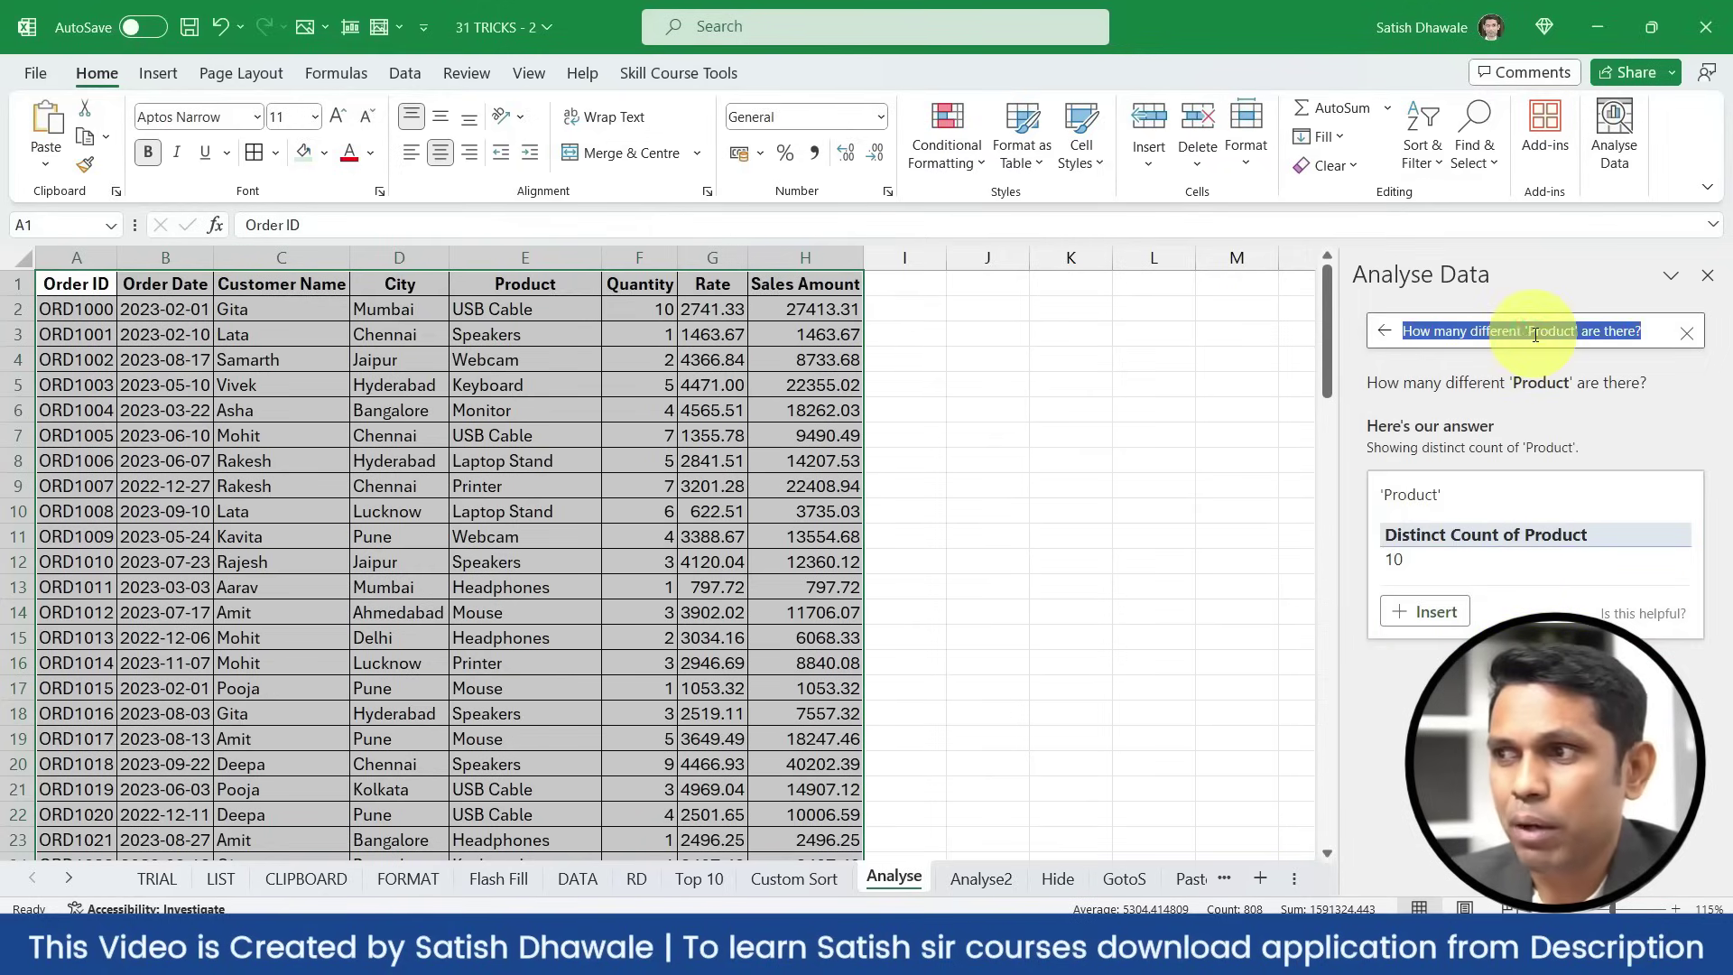
{"action": "key", "text": "BackSpace"}
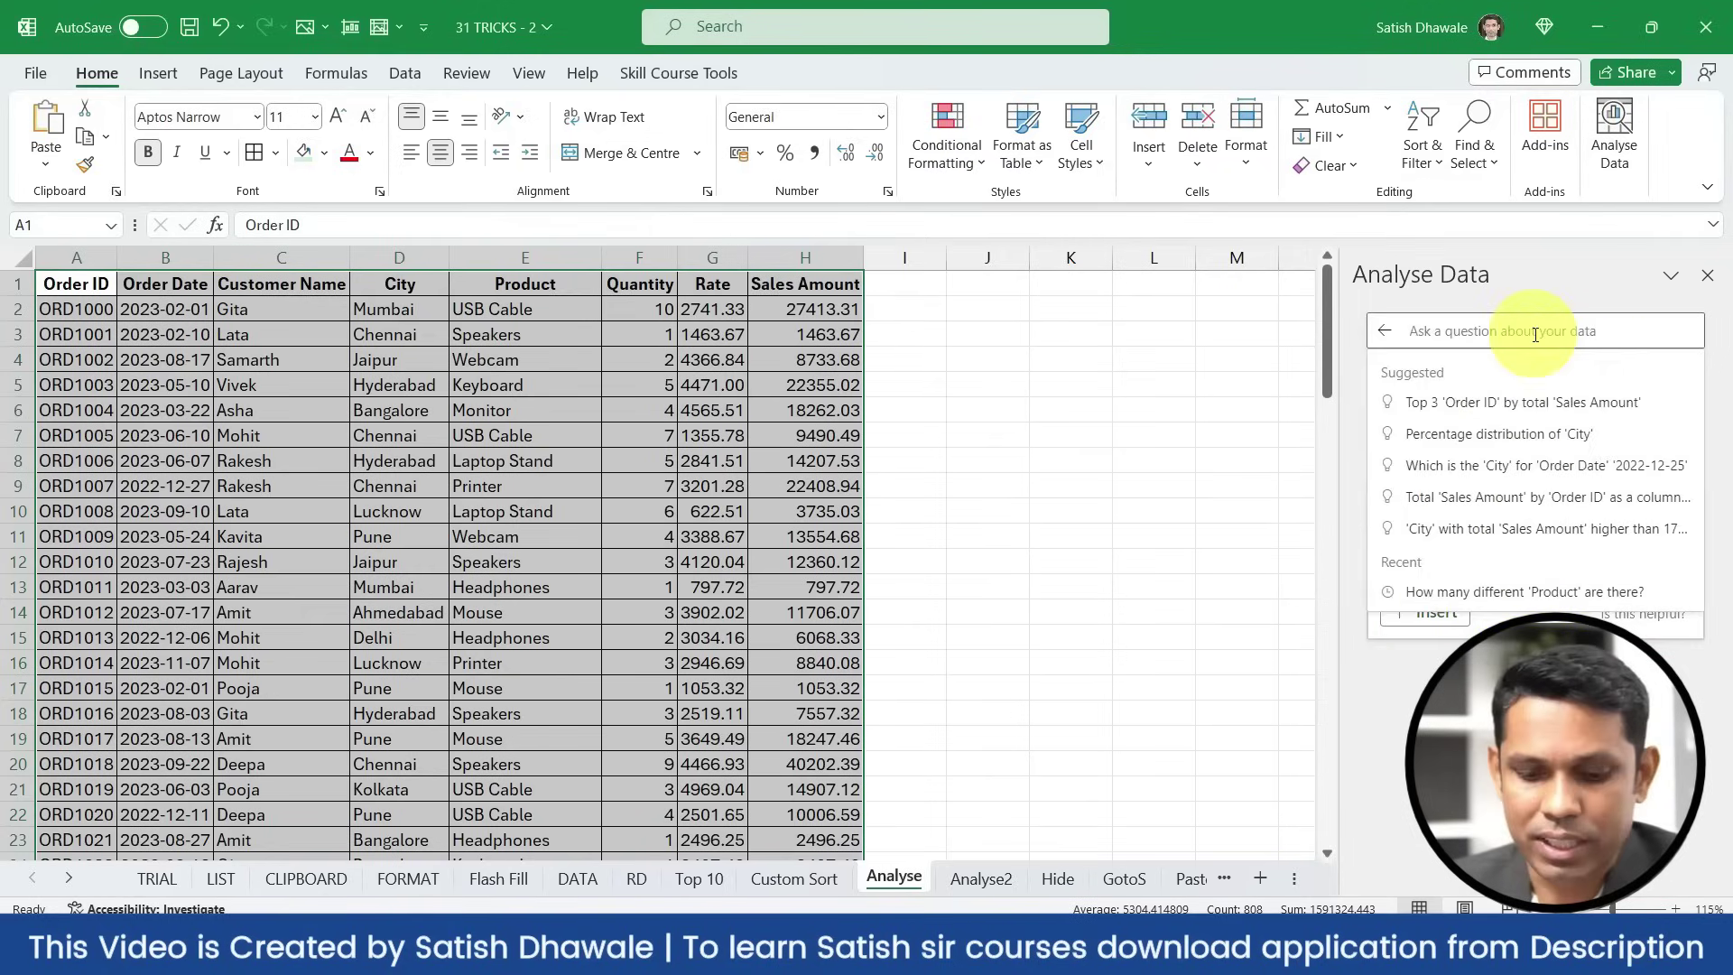
{"action": "type", "text": "Show city wise sales amount in column chart"}
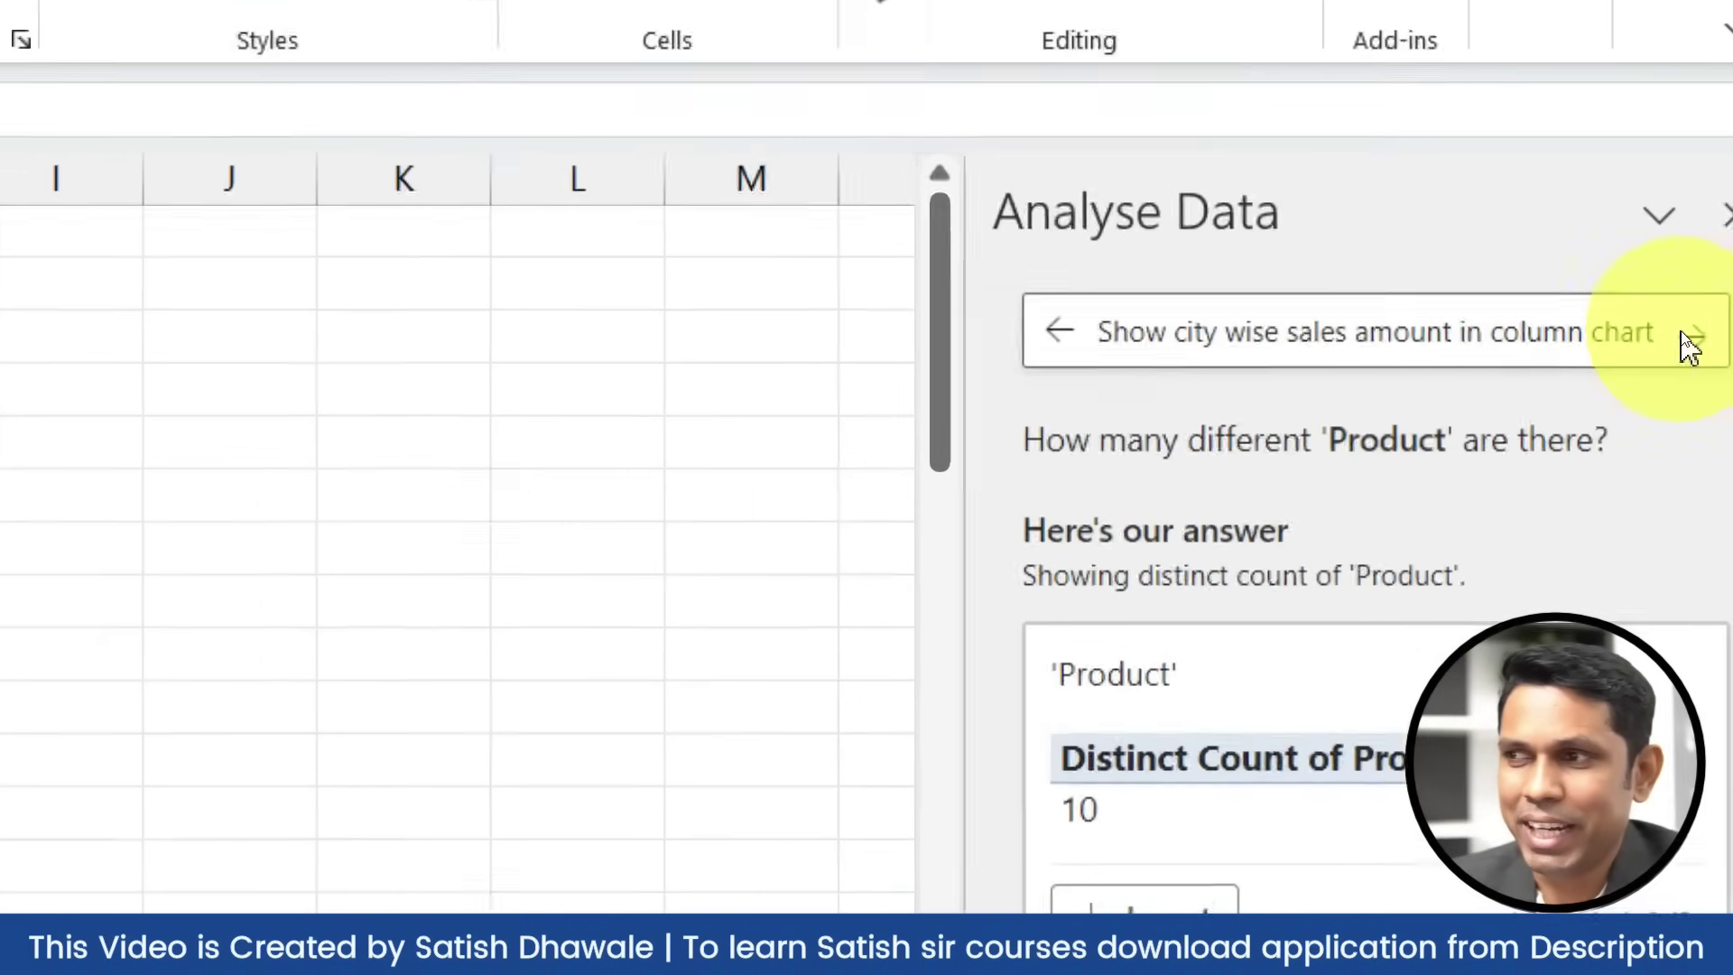
{"action": "left_click", "coordinate": [1692, 337]}
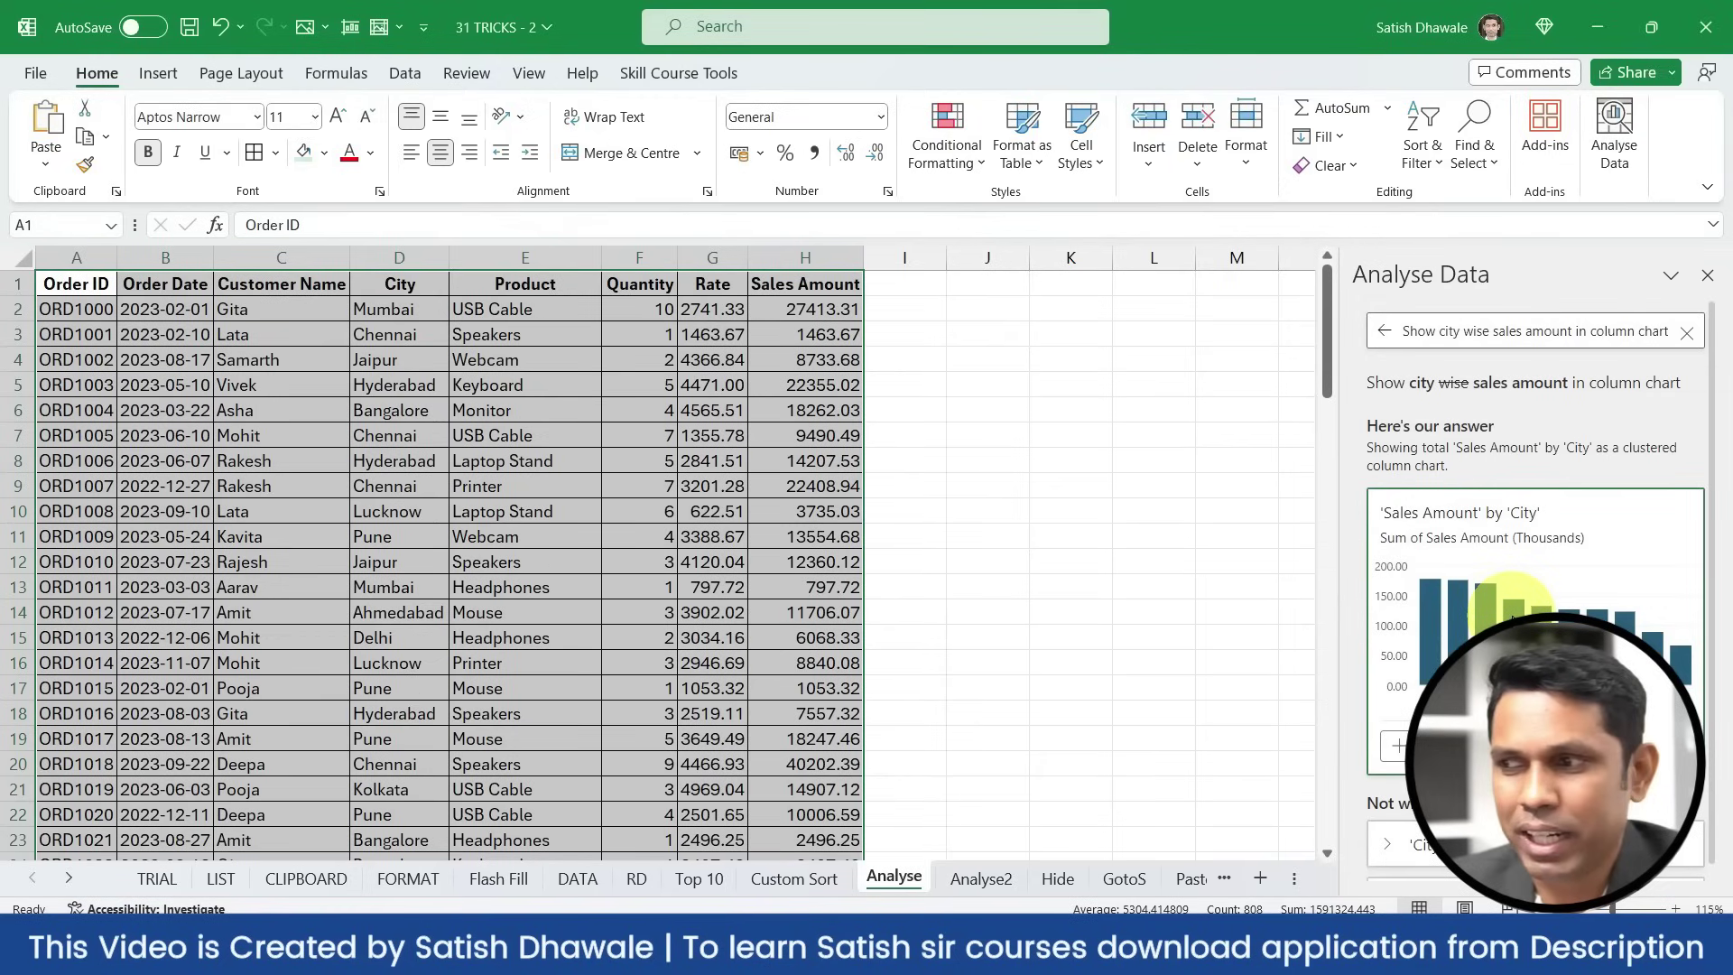
{"action": "left_click", "coordinate": [1453, 747]}
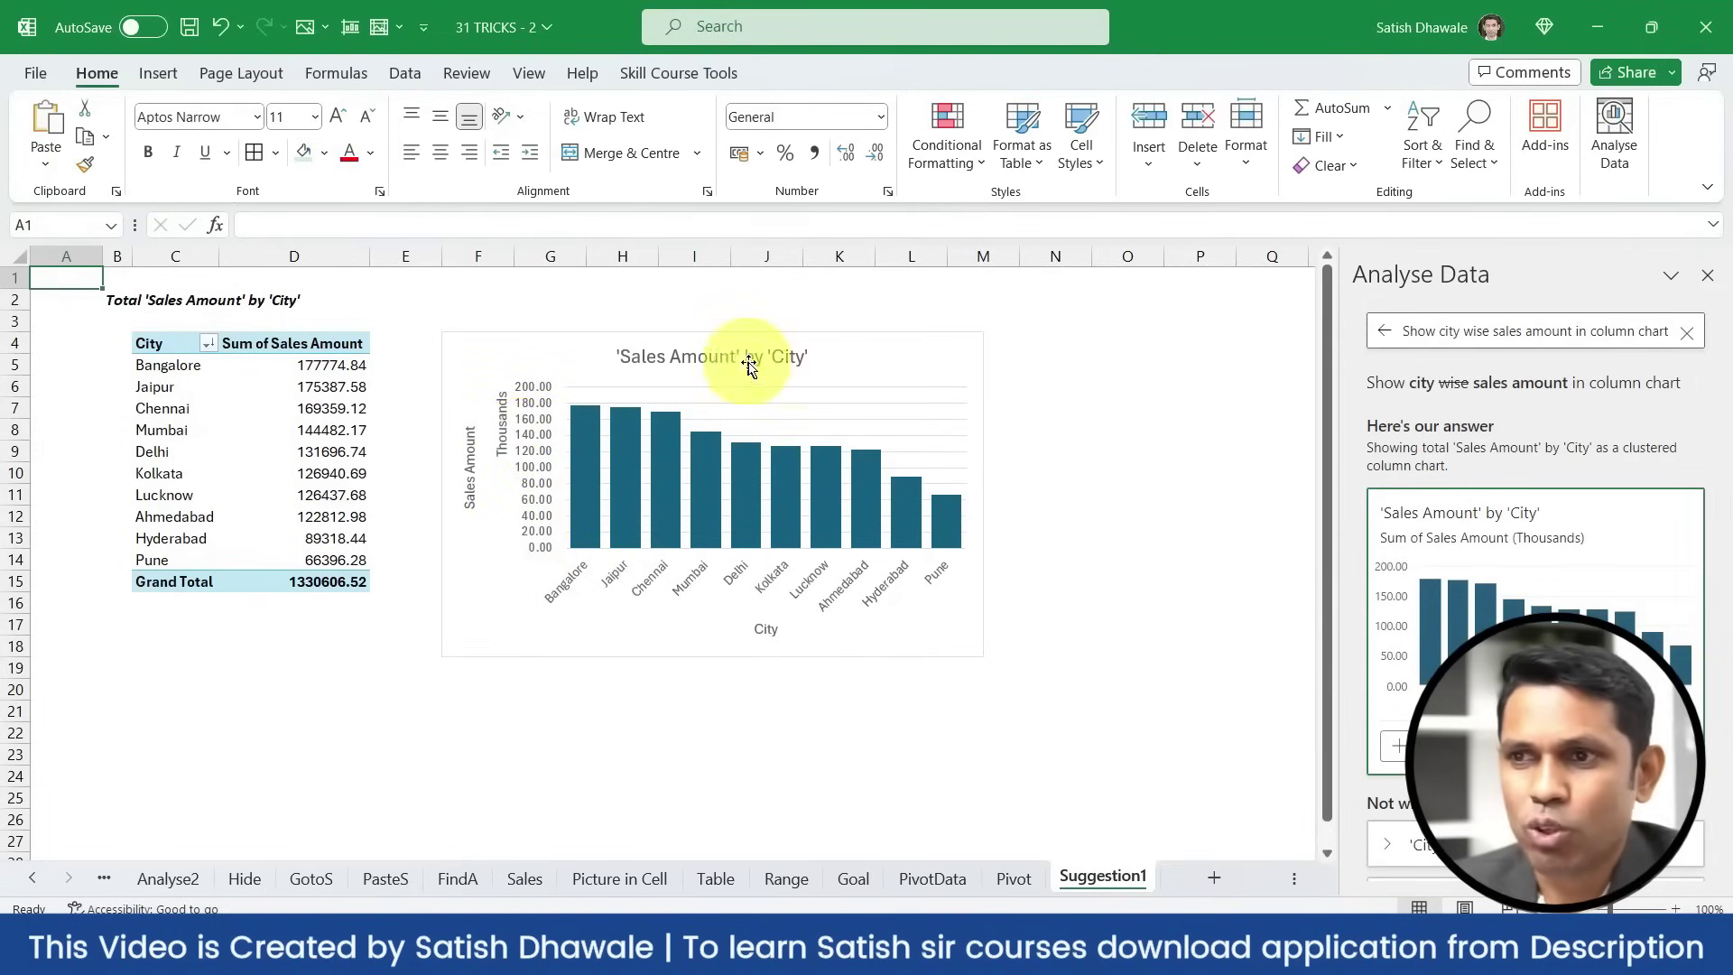
Enlarge the 'Sales Amount' by 'City' chart so it extends to about column Q and row 25
{"action": "left_click", "coordinate": [775, 357]}
{"action": "left_click_drag", "start_coordinate": [982, 659], "coordinate": [1300, 794]}
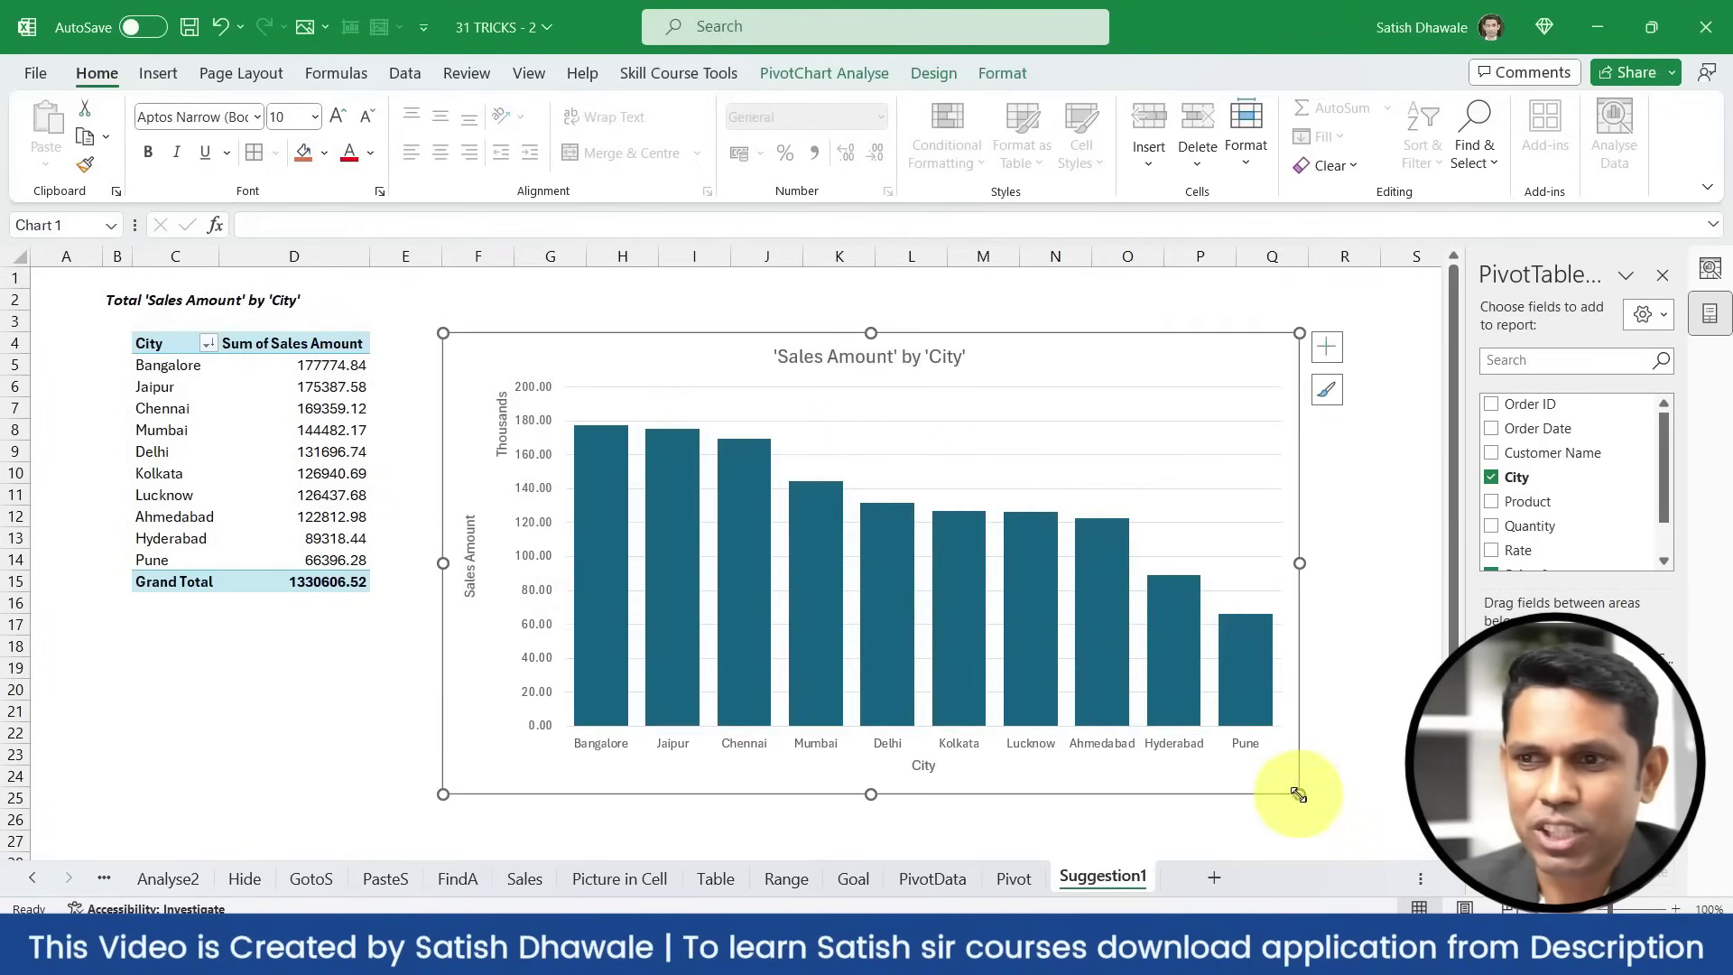
{"action": "left_click", "coordinate": [601, 279]}
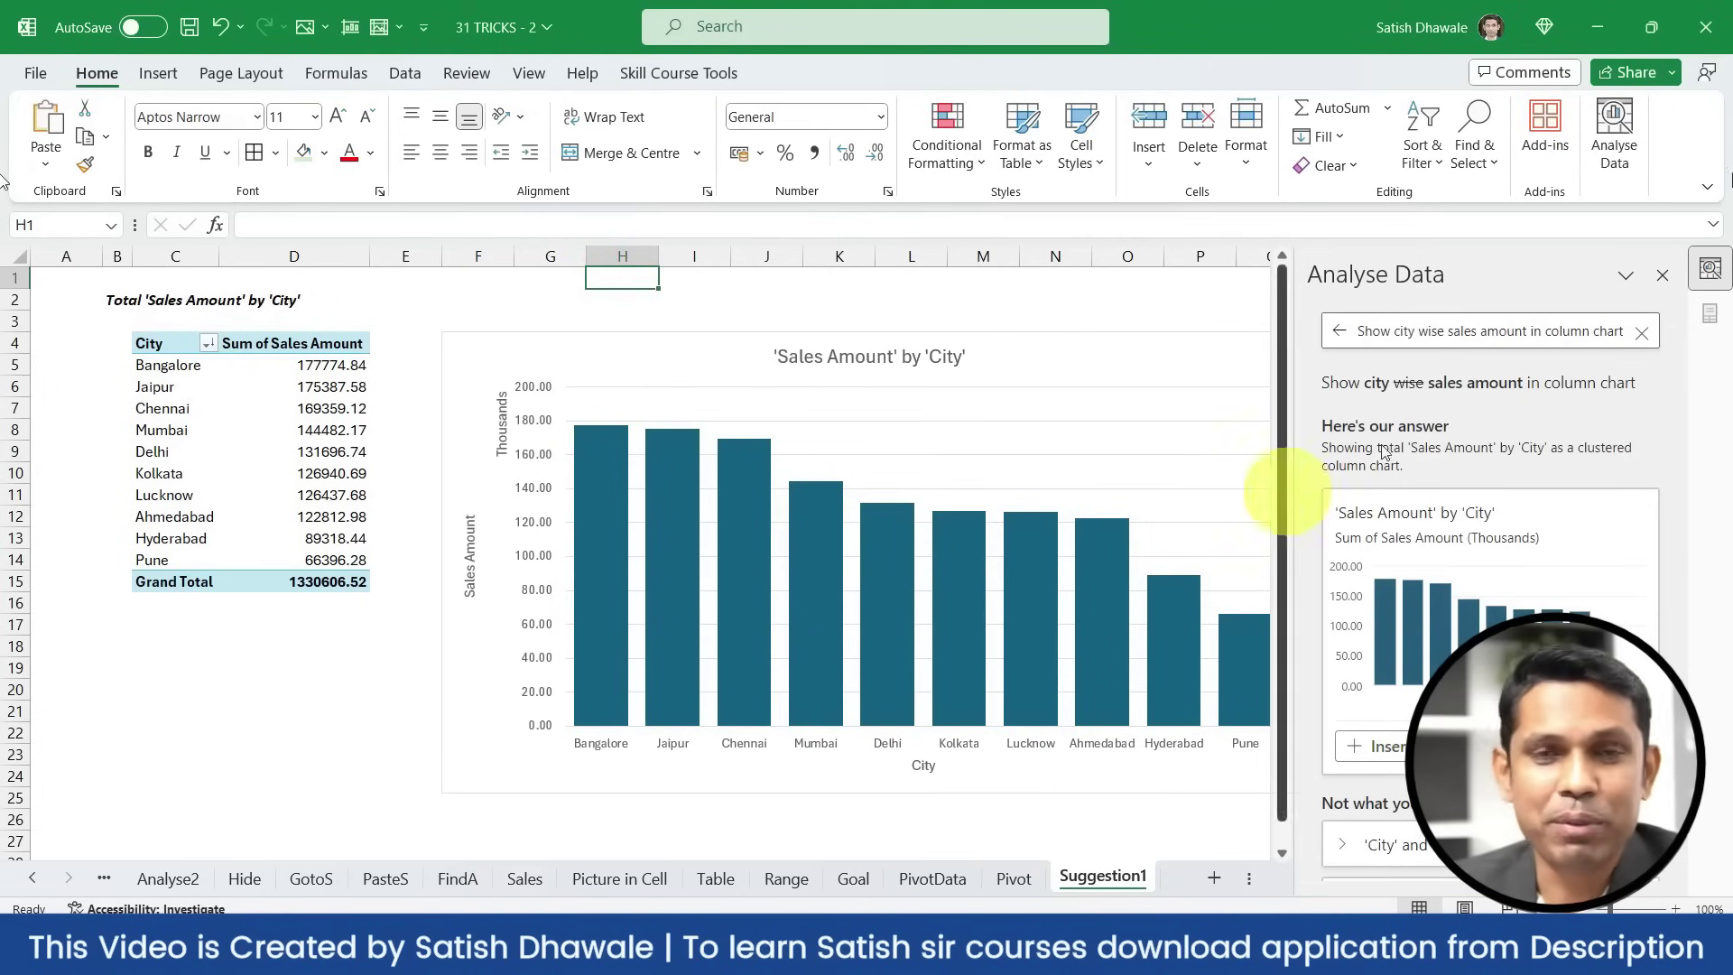
On the Hide sheet, hide the Rate and Sales Amount values in G2:H101 with the custom number format ;;;
{"action": "left_click", "coordinate": [140, 879]}
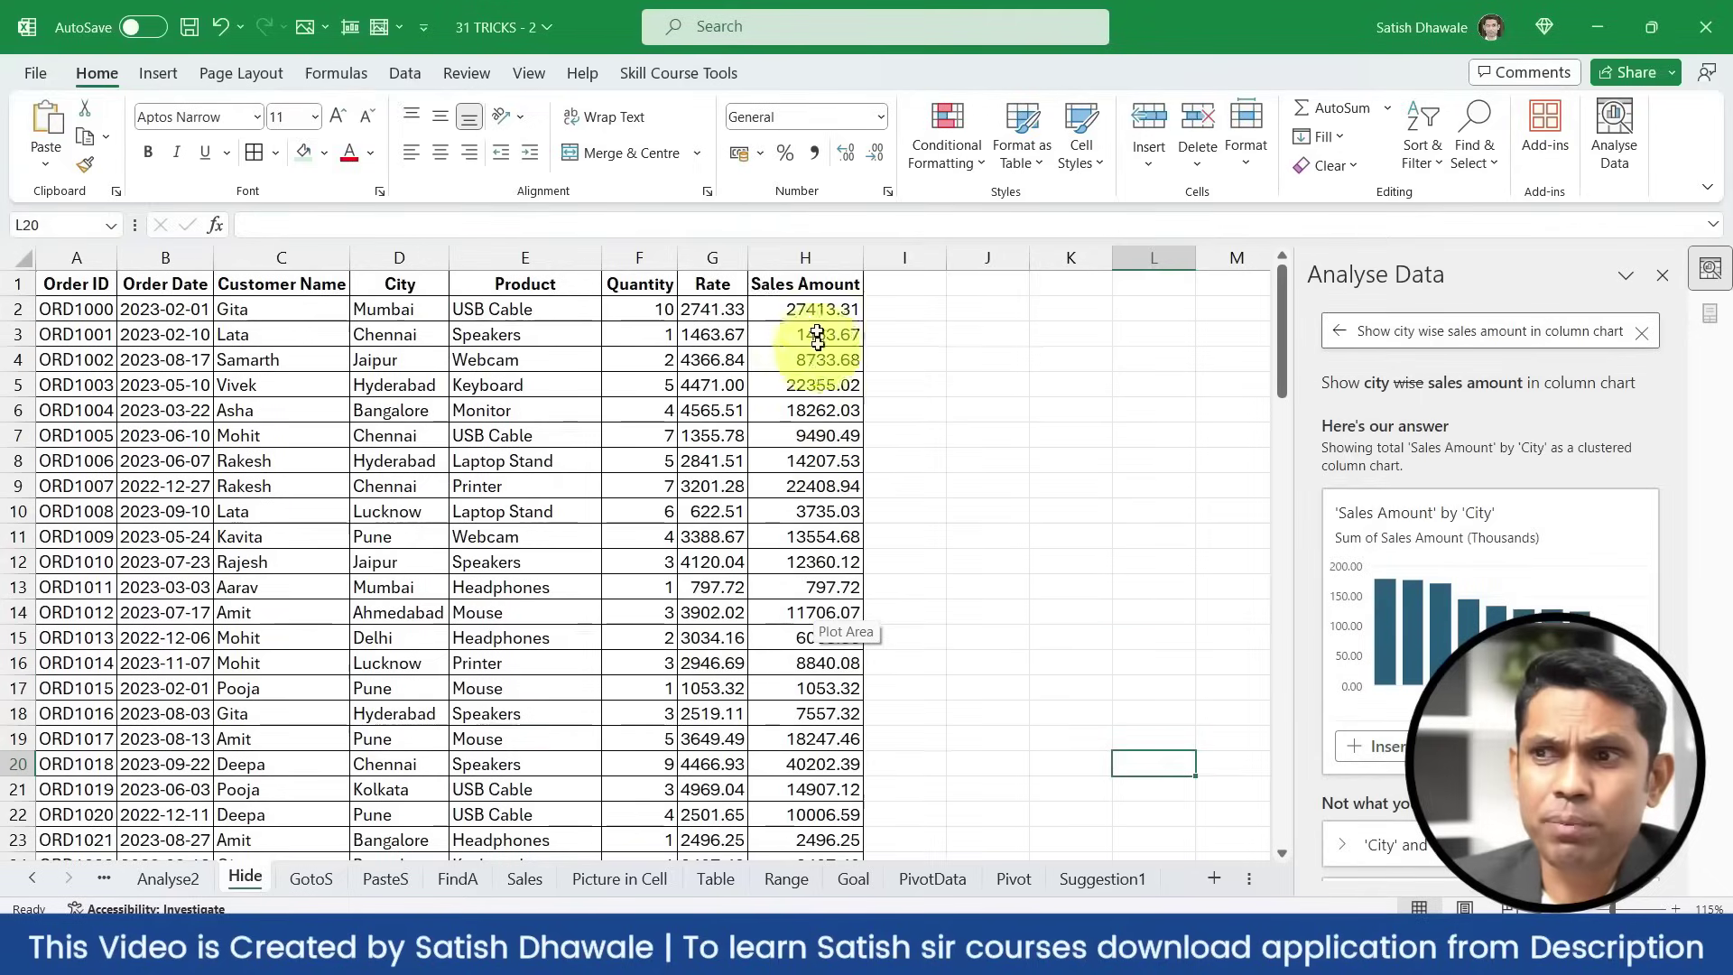
{"action": "left_click_drag", "start_coordinate": [805, 259], "coordinate": [665, 273]}
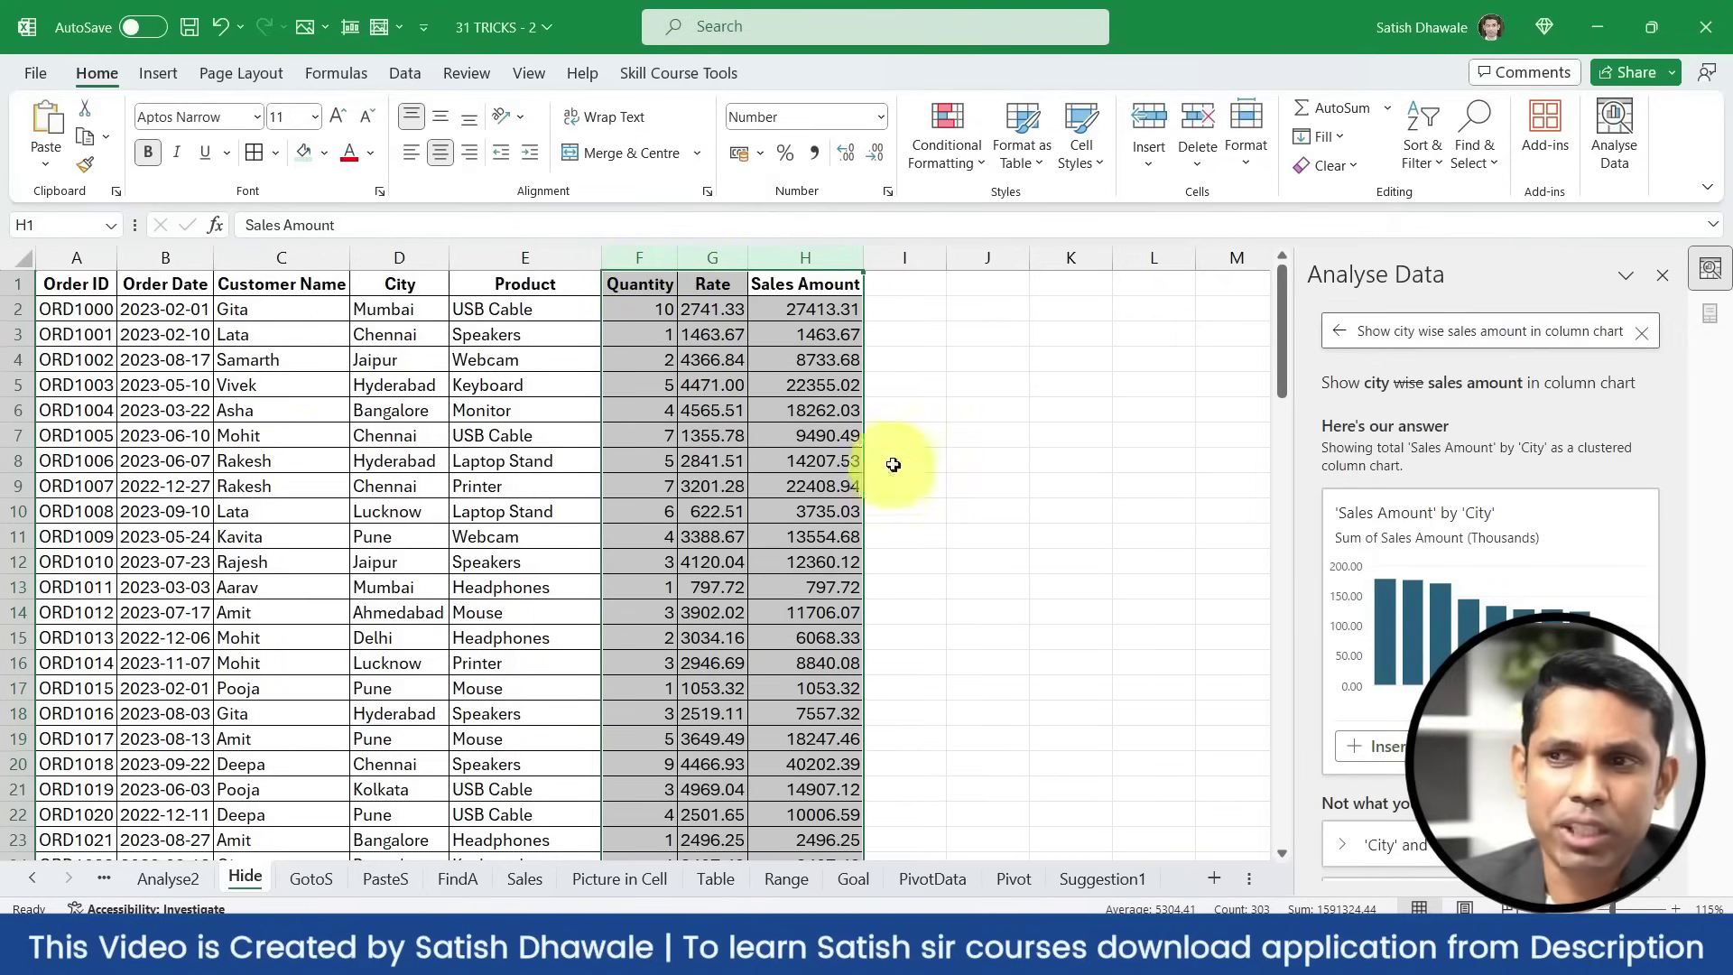
{"action": "left_click", "coordinate": [757, 311]}
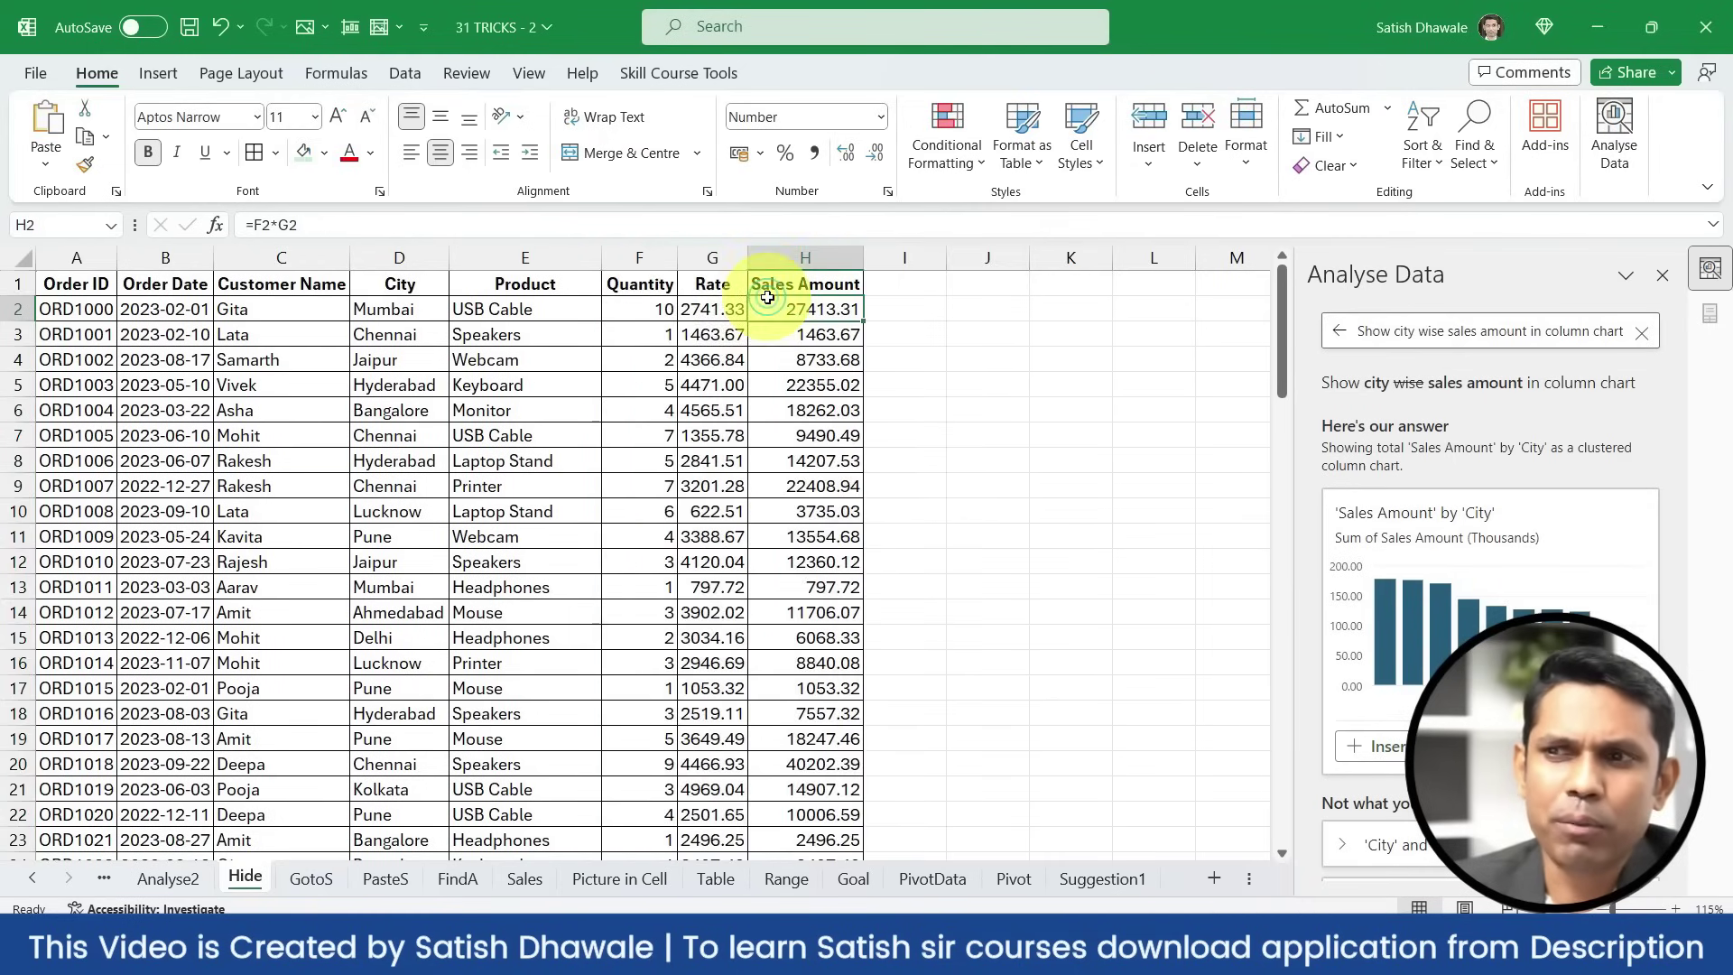
{"action": "left_click", "coordinate": [729, 307]}
{"action": "left_click_drag", "start_coordinate": [729, 308], "coordinate": [868, 846]}
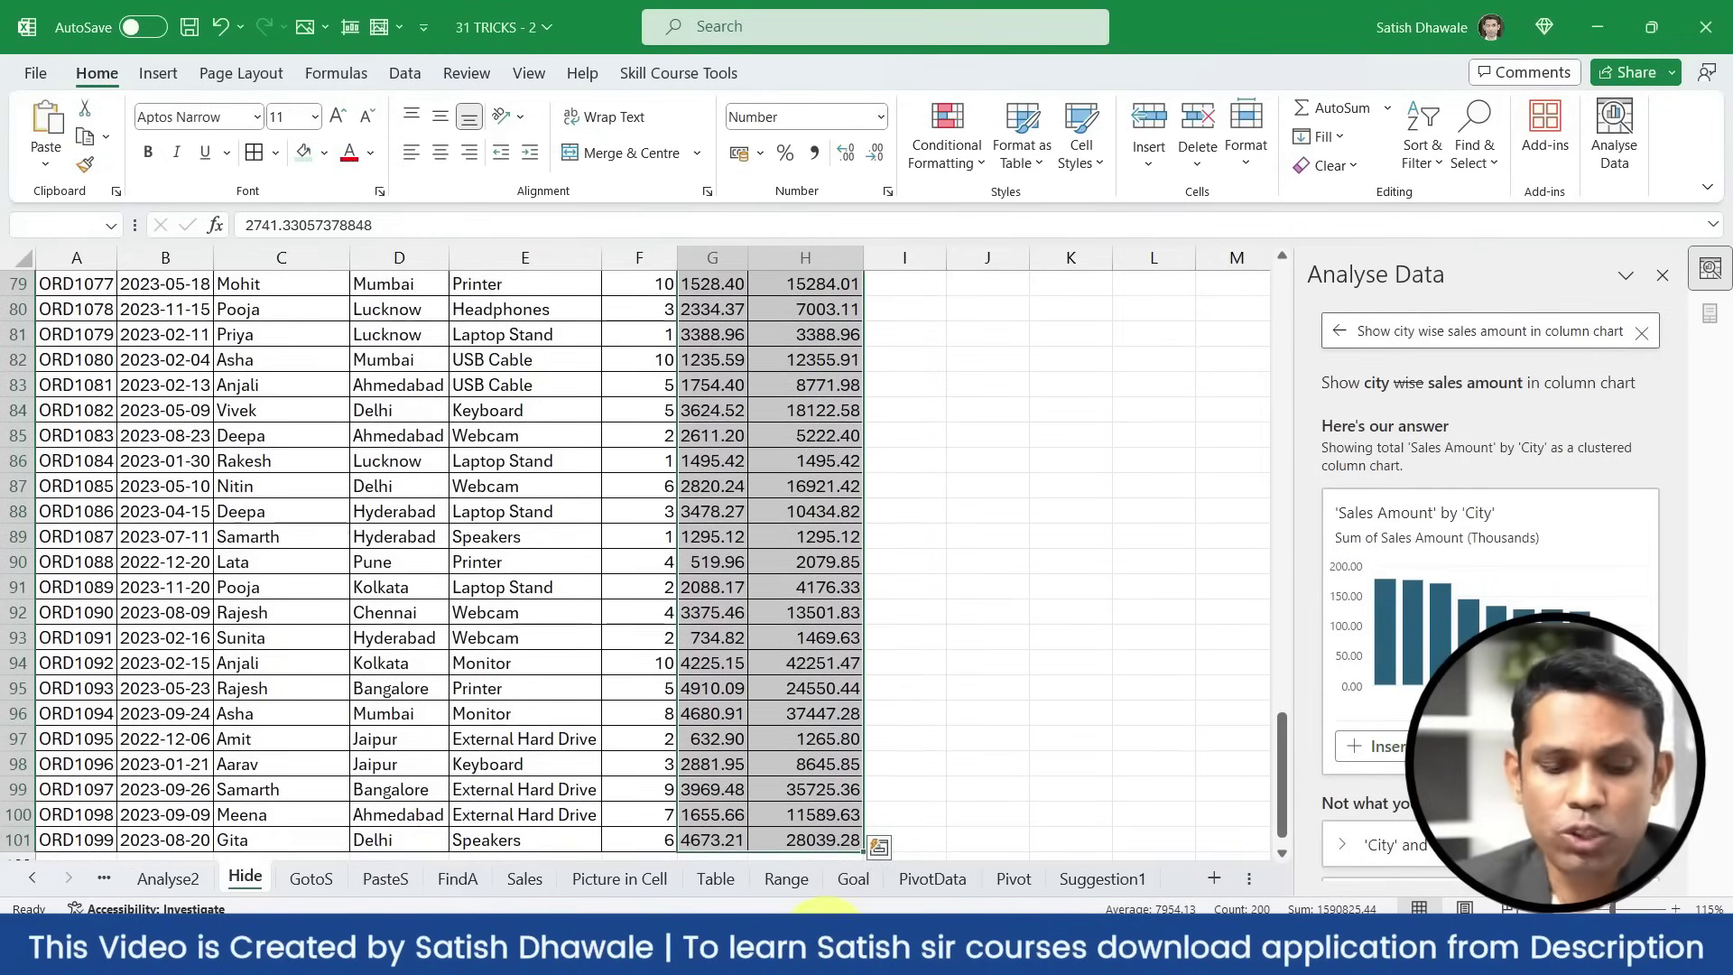
{"action": "key", "text": "ctrl+1"}
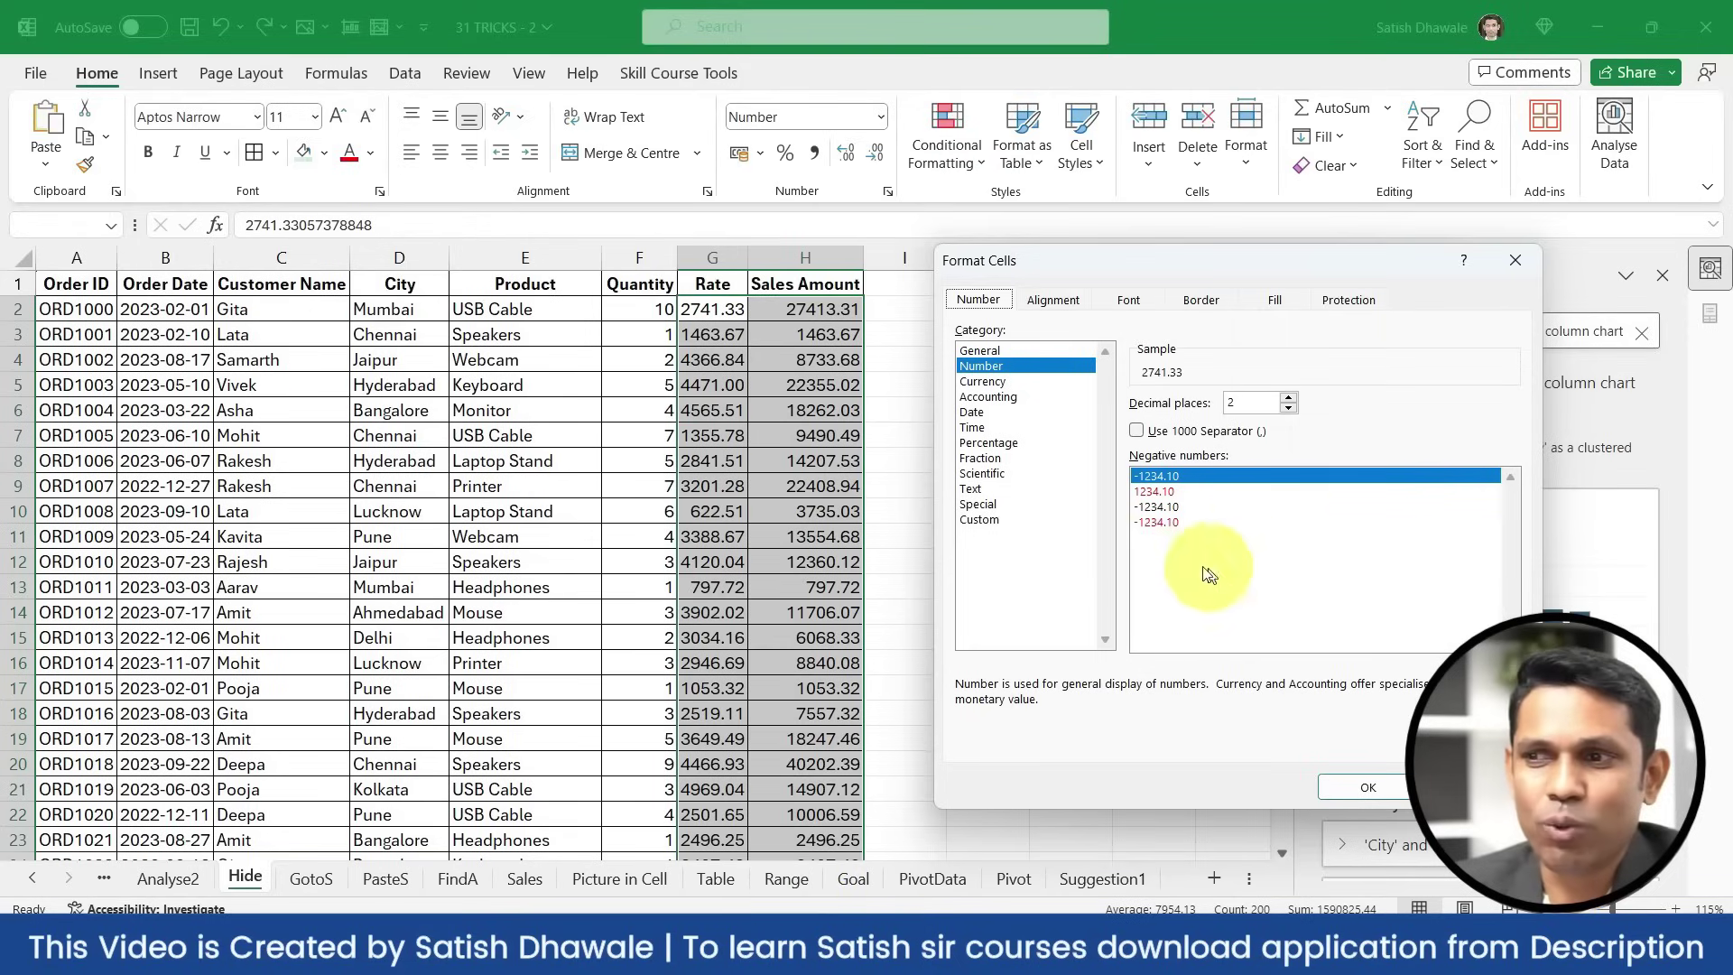
{"action": "left_click", "coordinate": [1045, 520]}
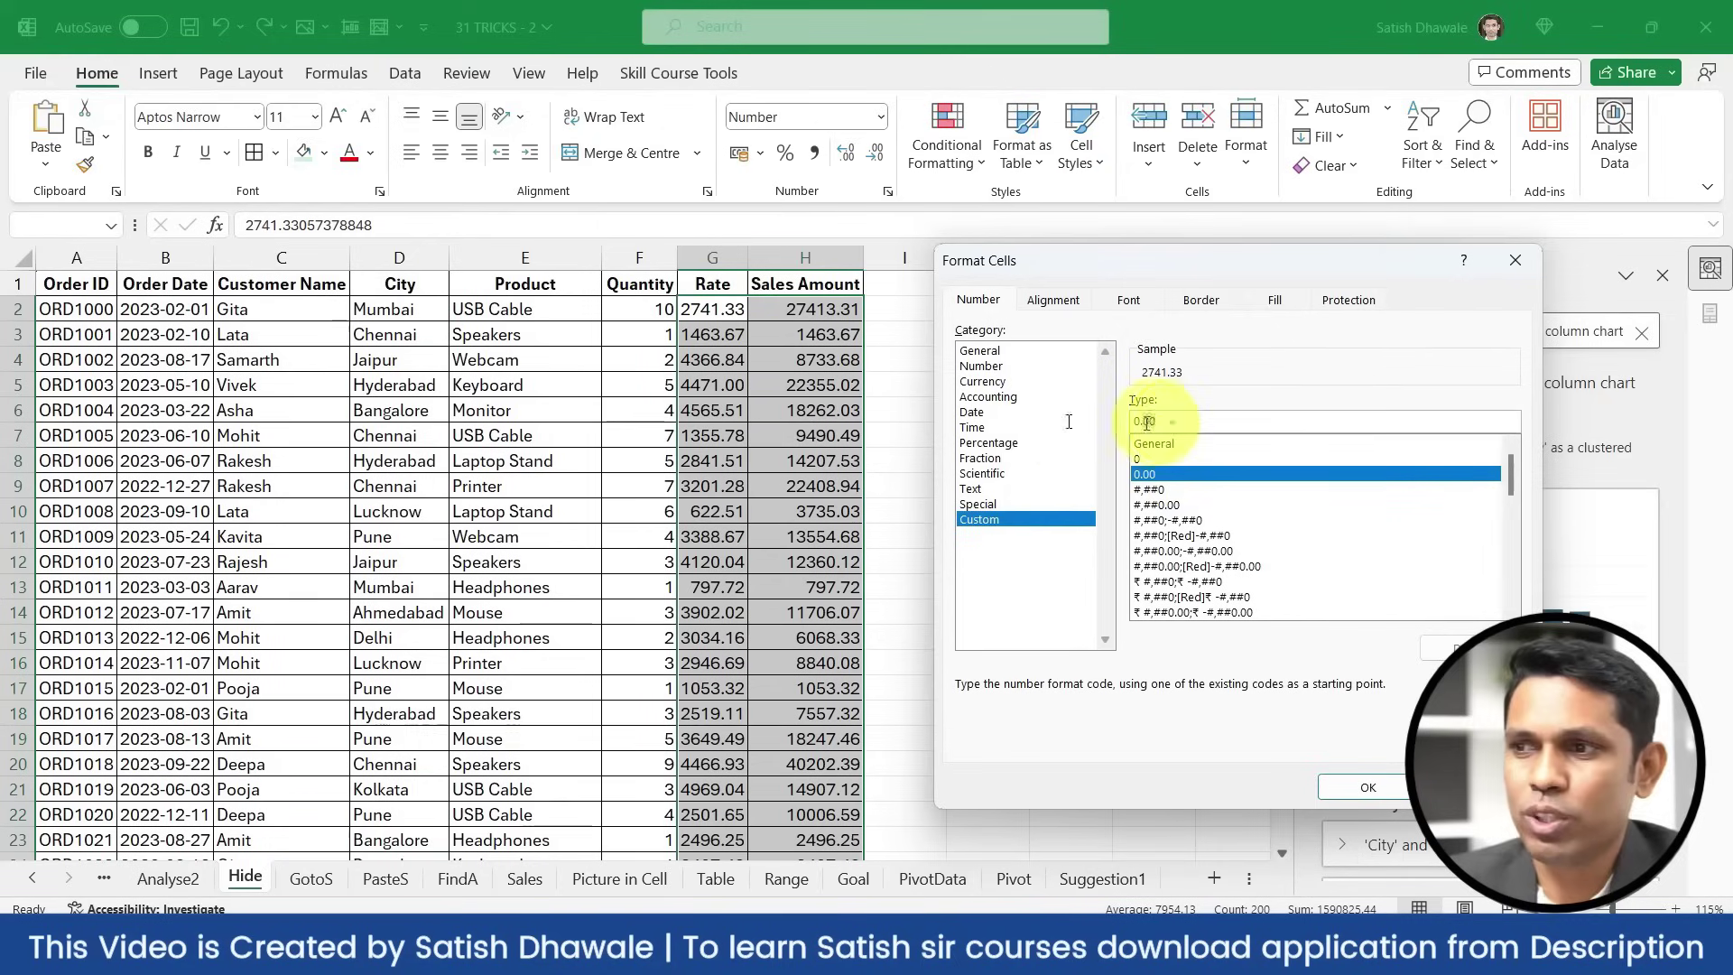
{"action": "double_click", "coordinate": [1146, 422]}
{"action": "type", "text": ";;;"}
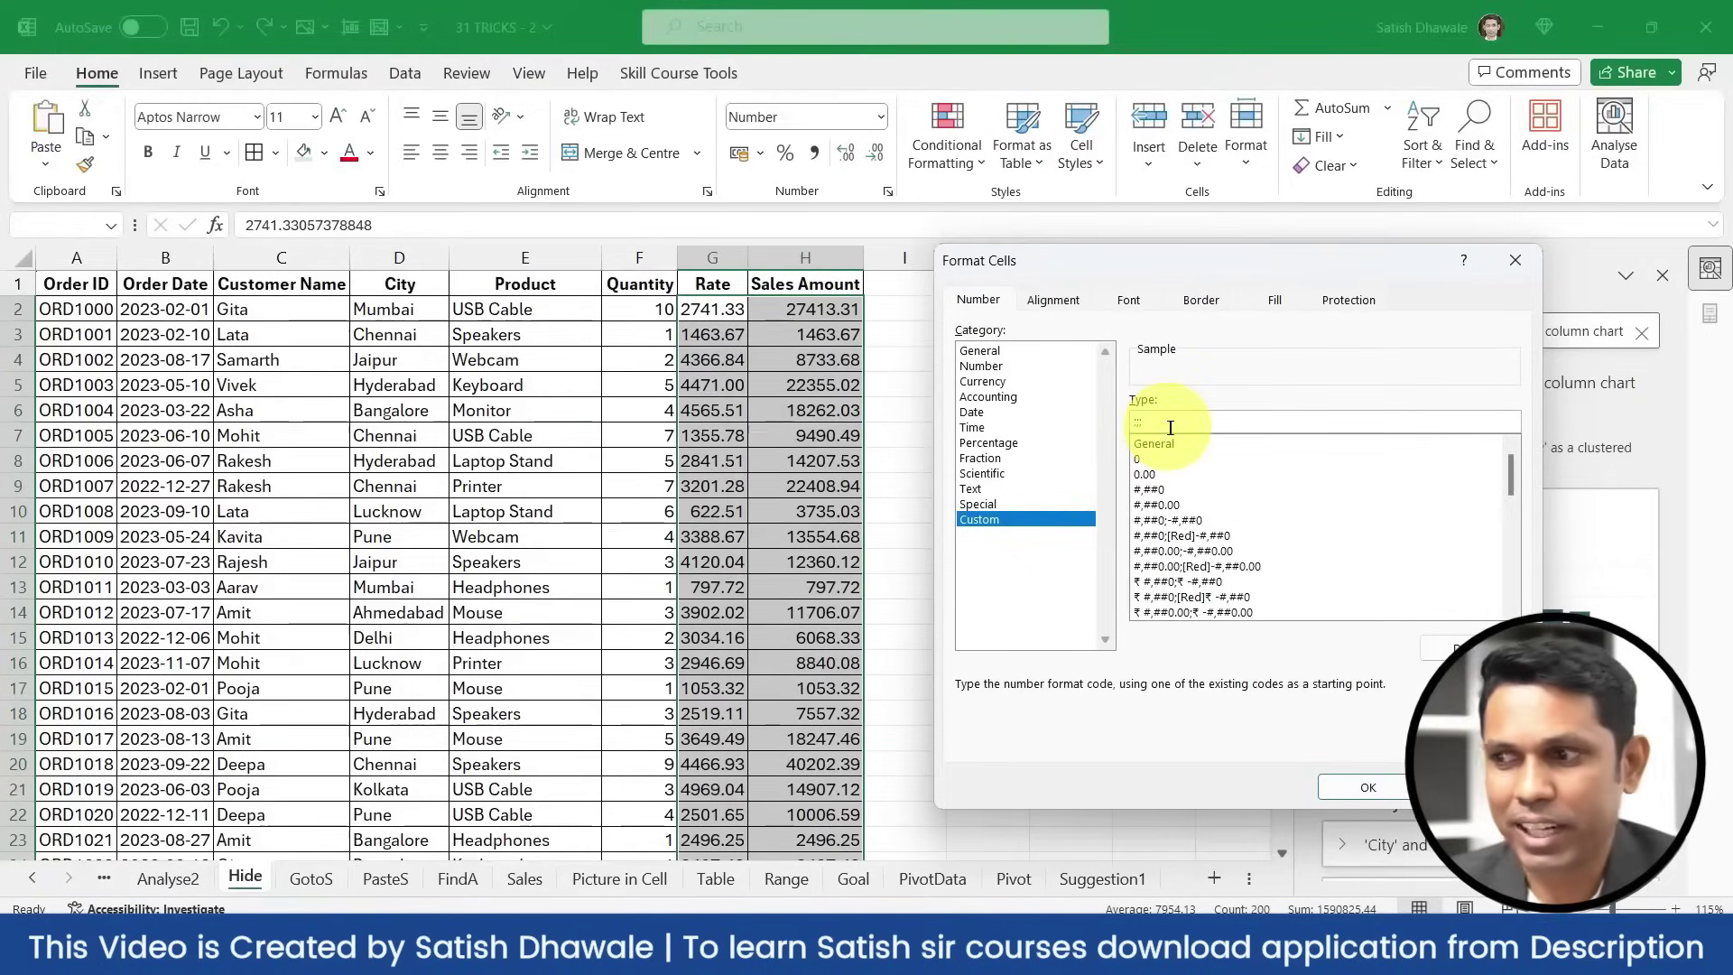
{"action": "left_click", "coordinate": [1354, 785]}
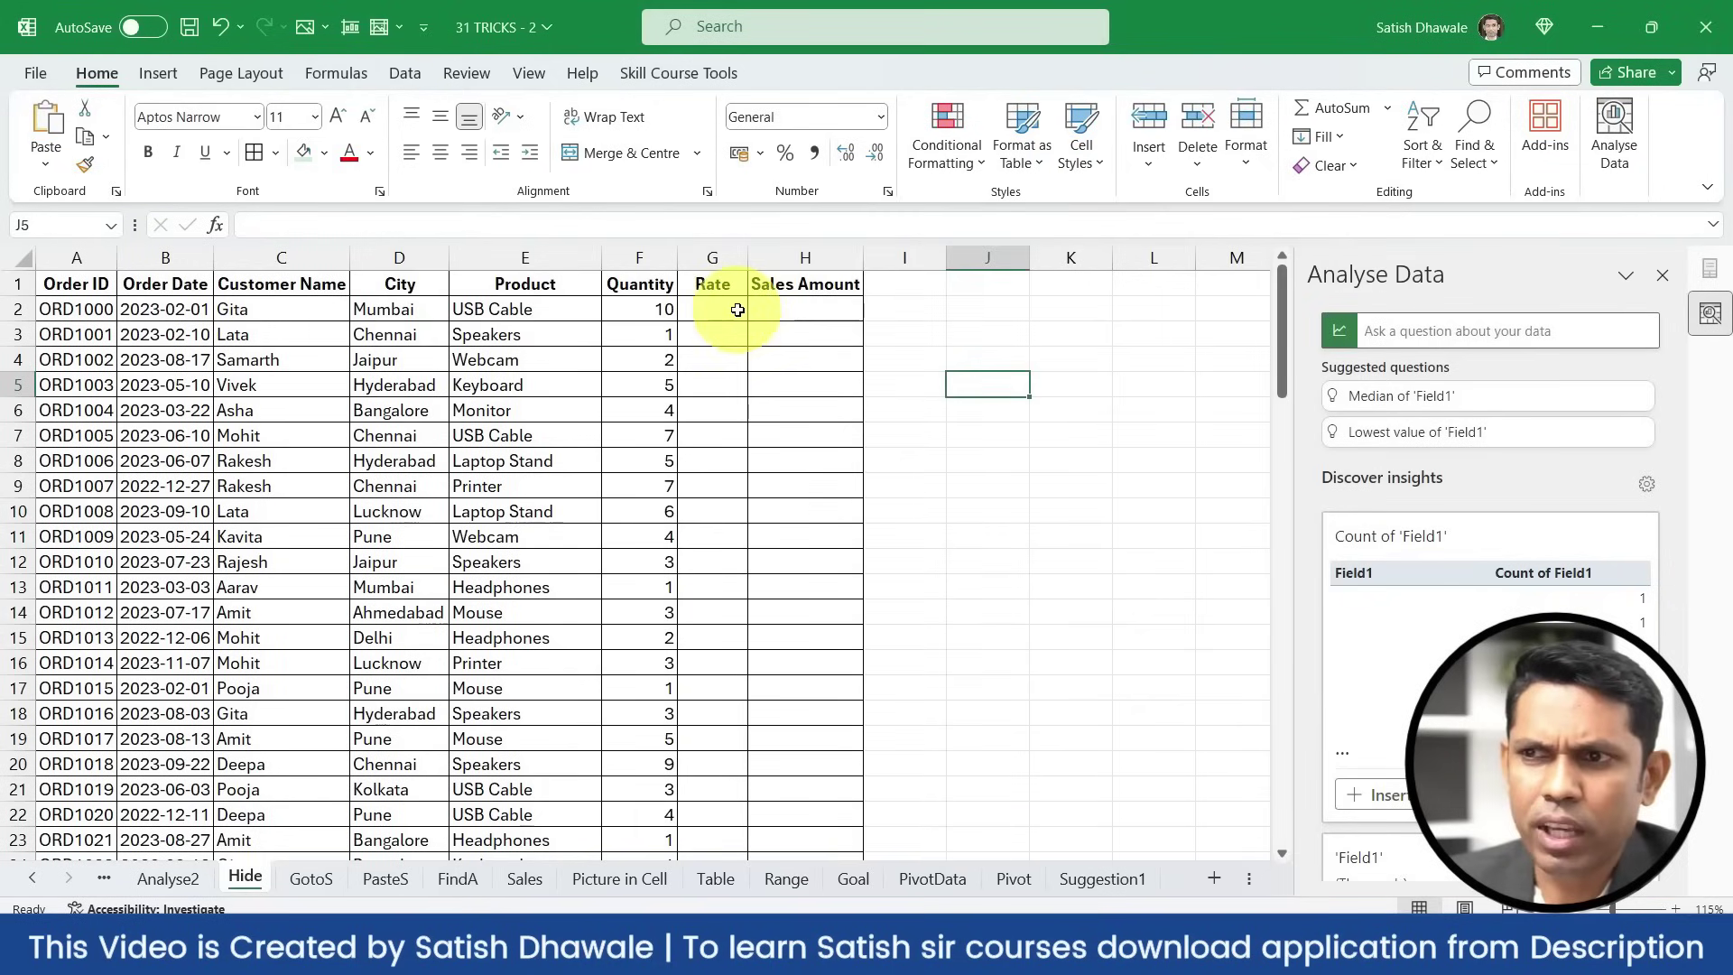
Total the hidden Sales Amount column in cell J2 with =SUM(H:H)
{"action": "left_click_drag", "start_coordinate": [737, 309], "coordinate": [824, 650]}
{"action": "left_click", "coordinate": [905, 562]}
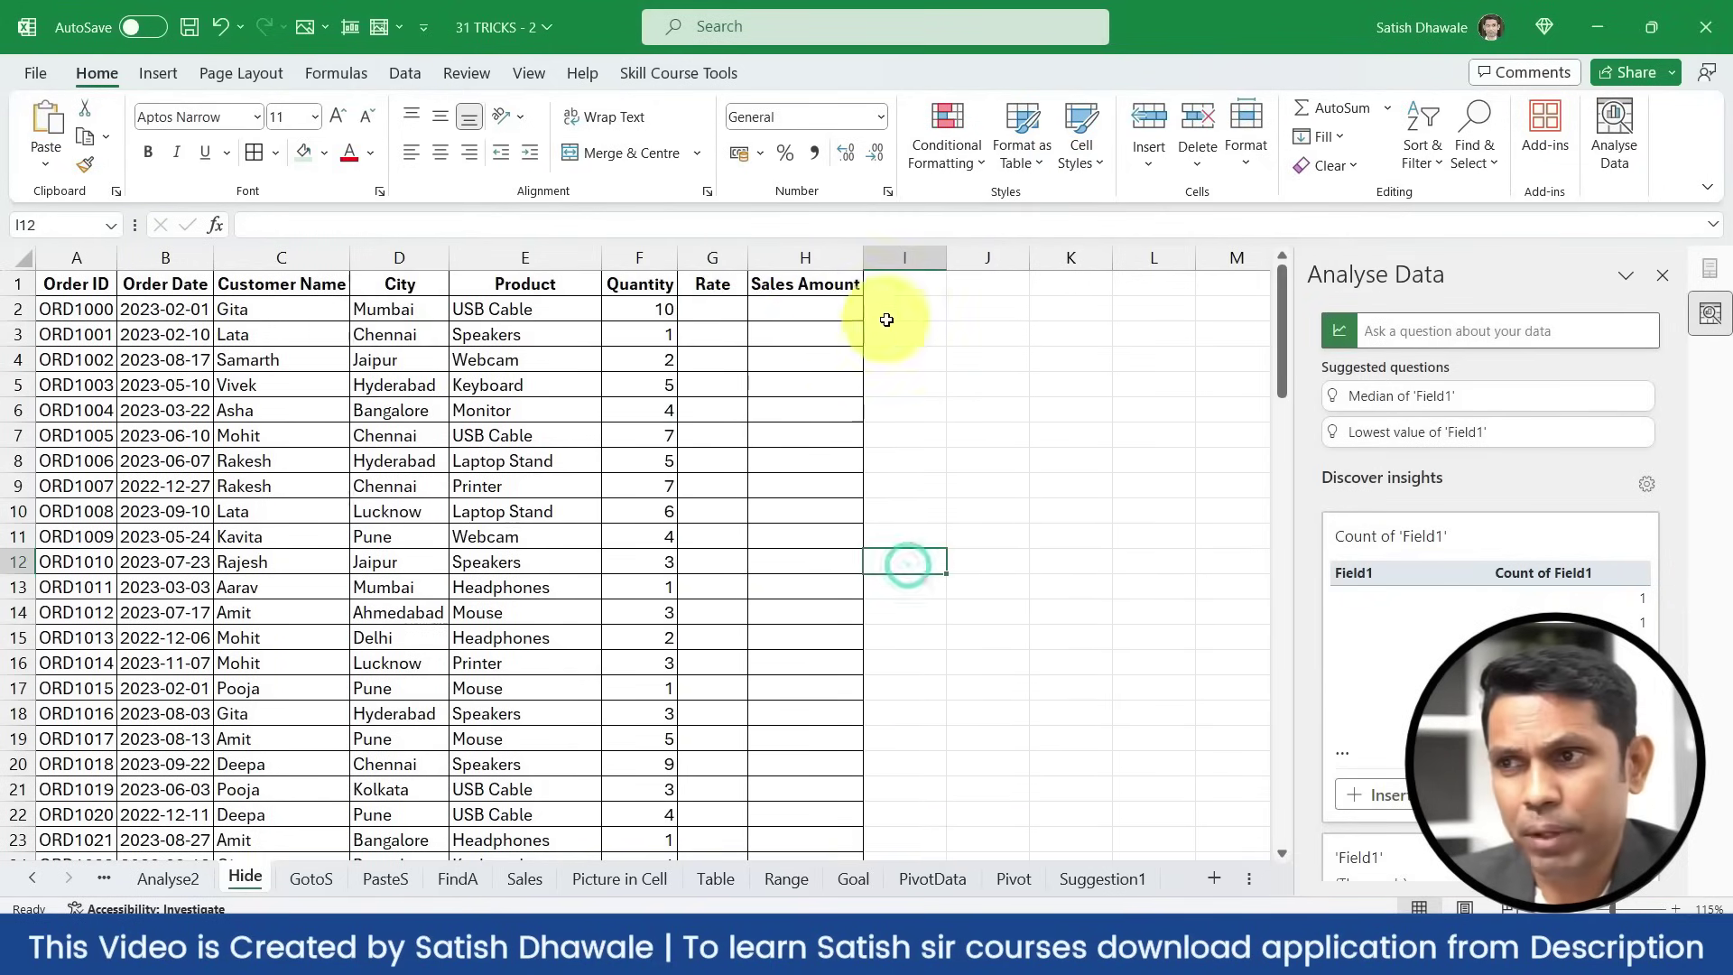
{"action": "left_click", "coordinate": [973, 301]}
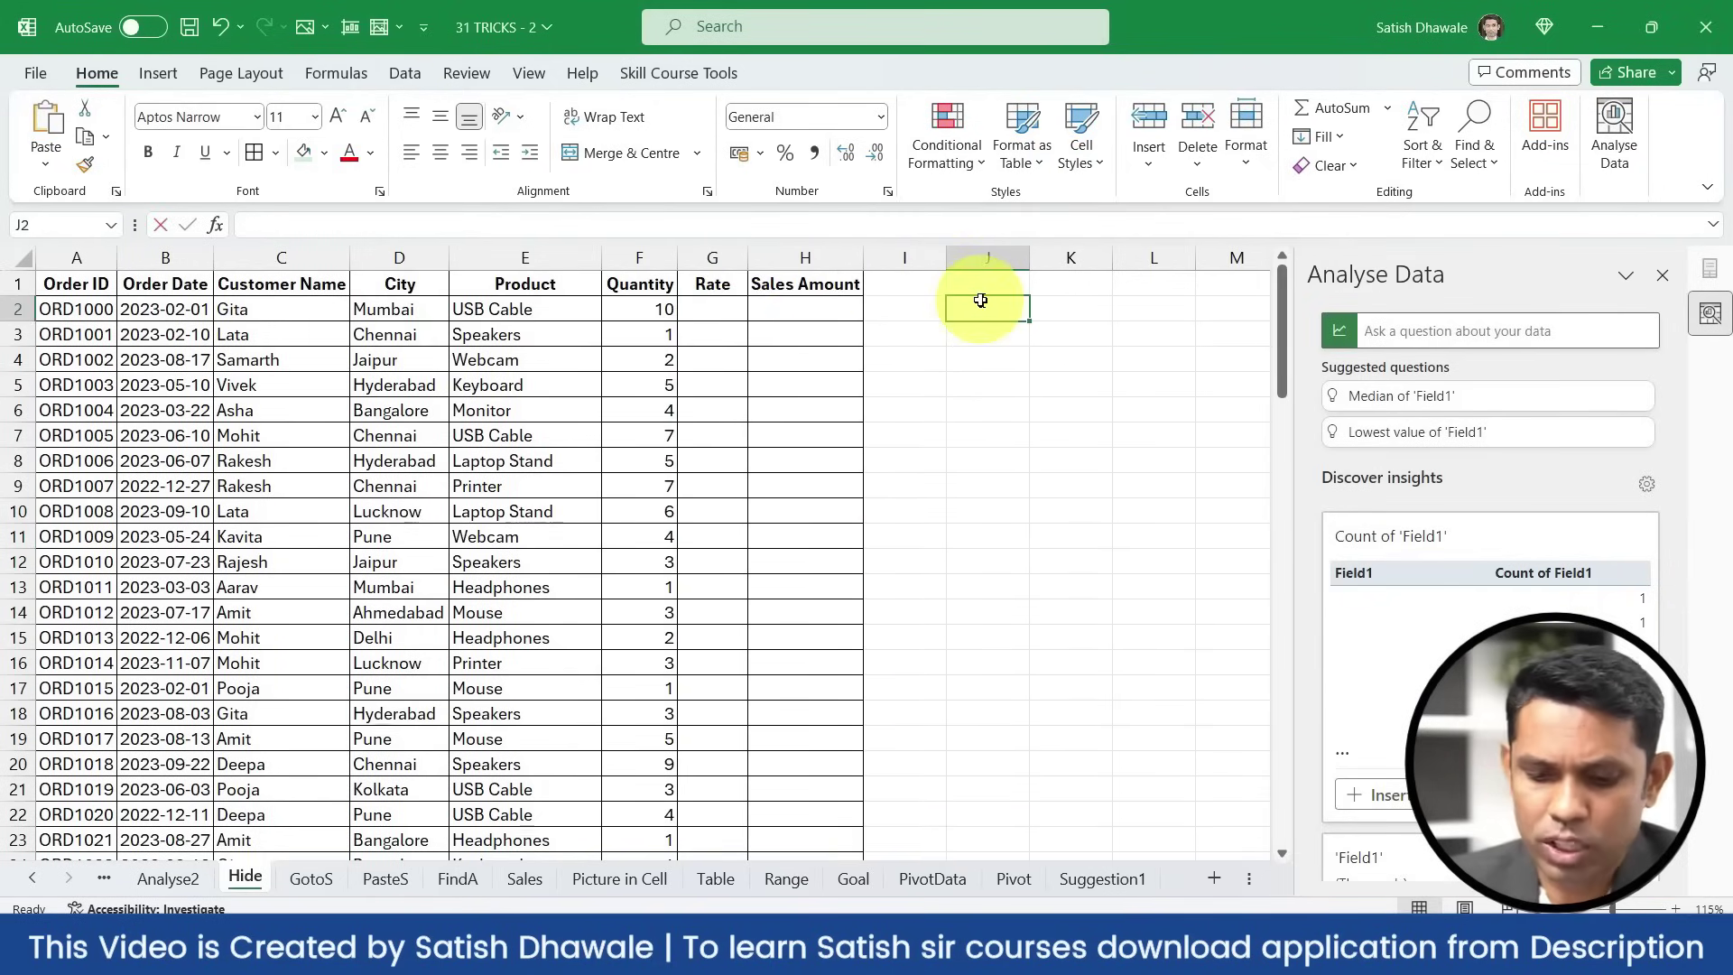
{"action": "type", "text": "=SUM("}
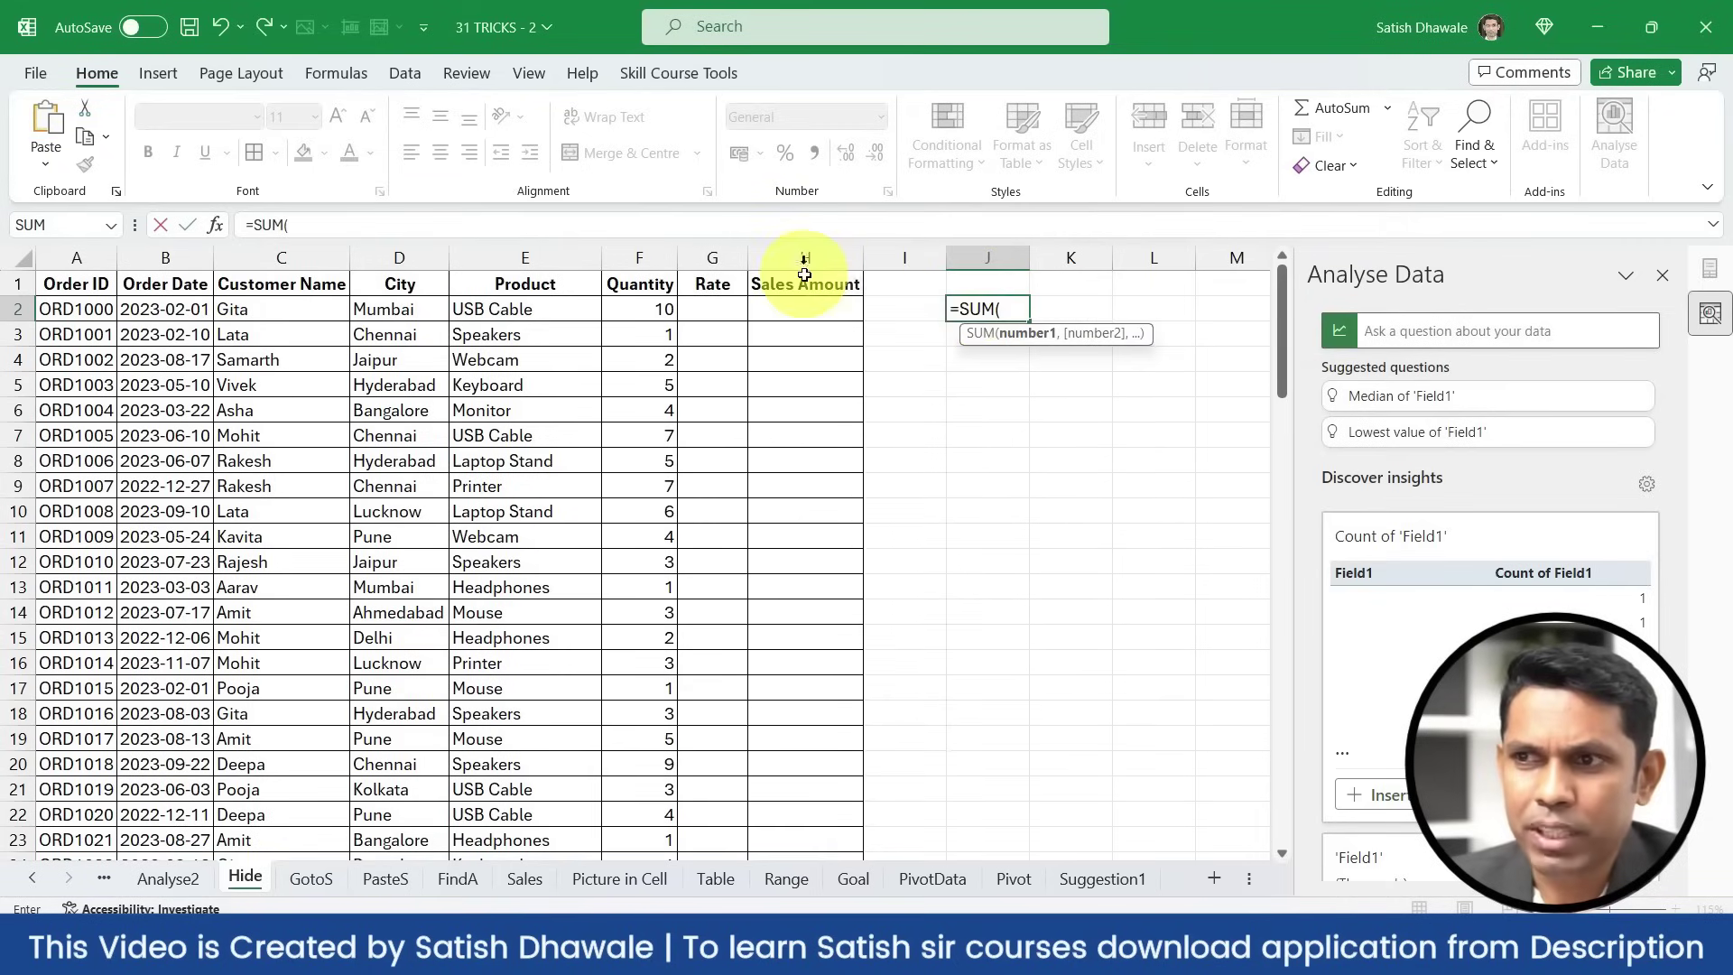
{"action": "left_click", "coordinate": [806, 259]}
{"action": "key", "text": "Return"}
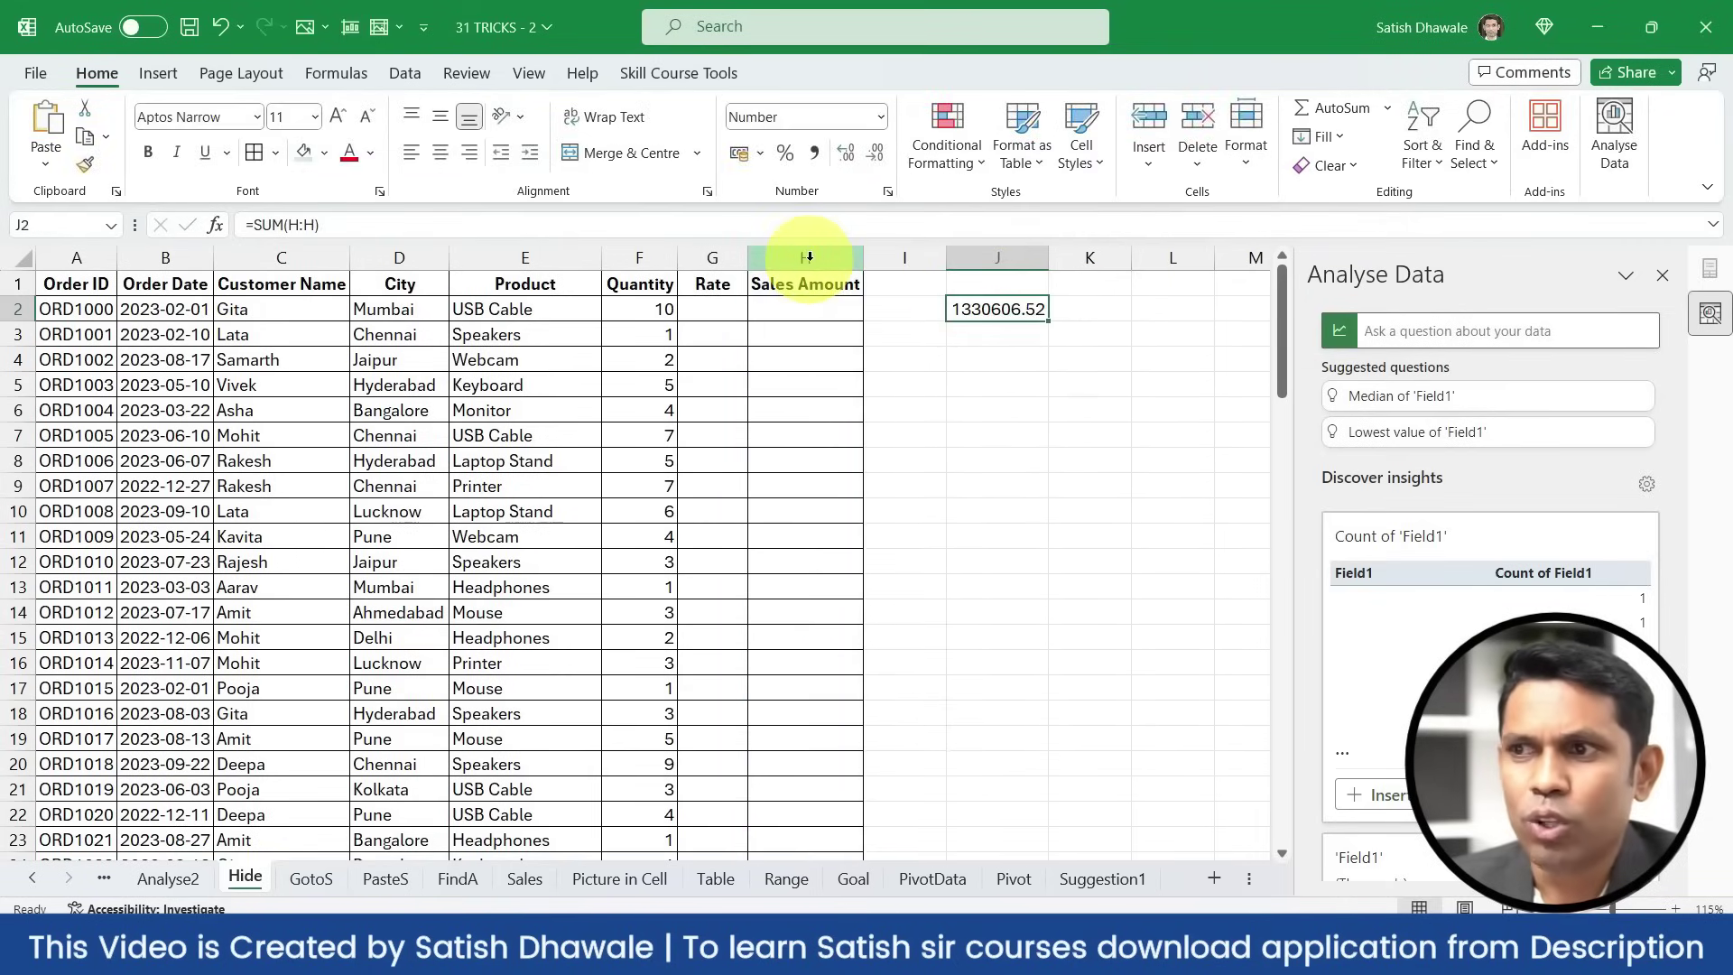
{"action": "double_click", "coordinate": [1002, 316]}
{"action": "key", "text": "Escape"}
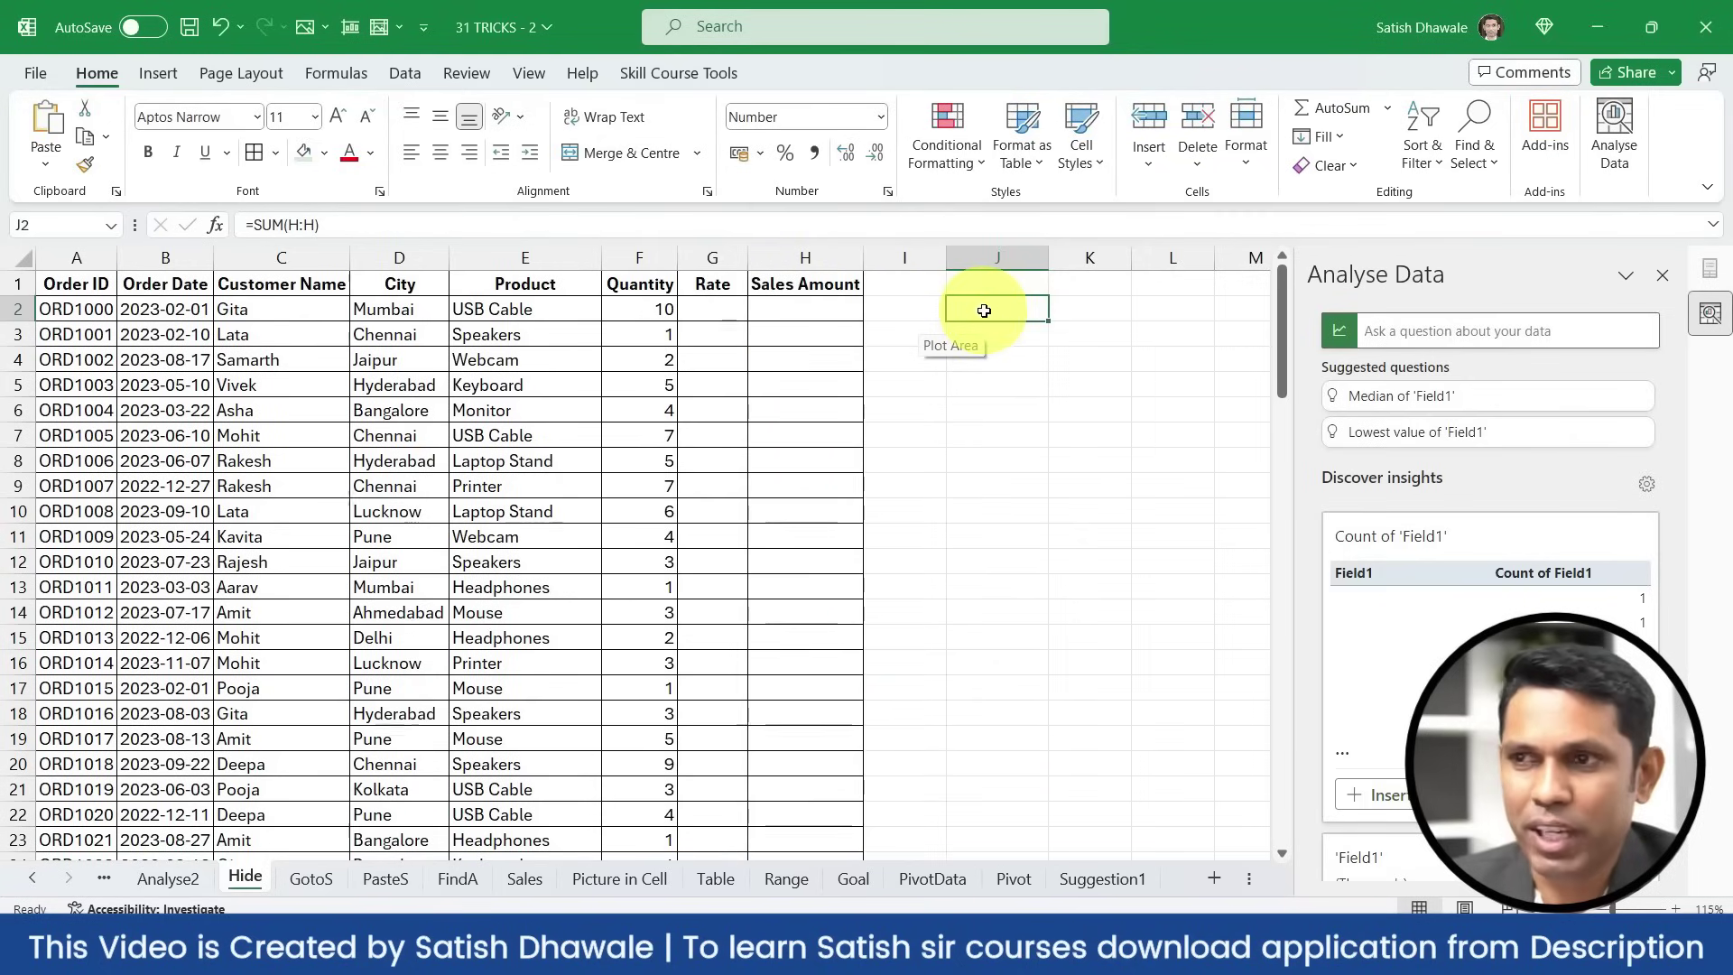
Clear the custom format code from G2:H20 to reveal the hidden values, and undo that format change
{"action": "left_click_drag", "start_coordinate": [717, 308], "coordinate": [835, 750]}
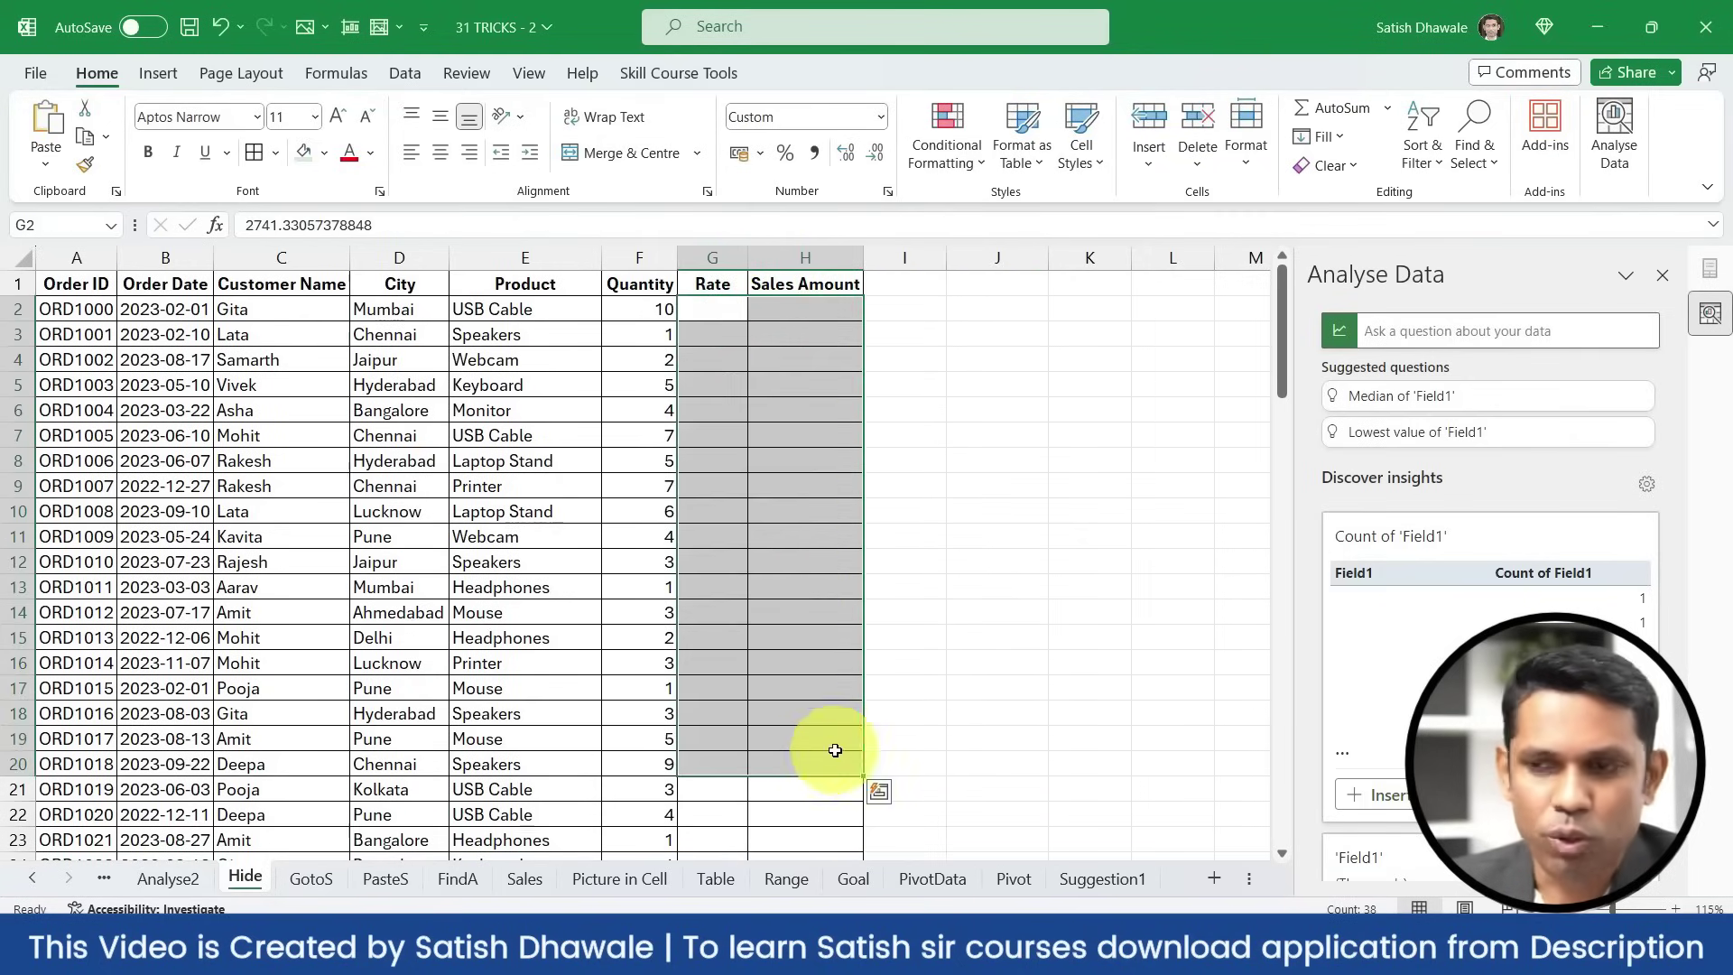
{"action": "key", "text": "ctrl+1"}
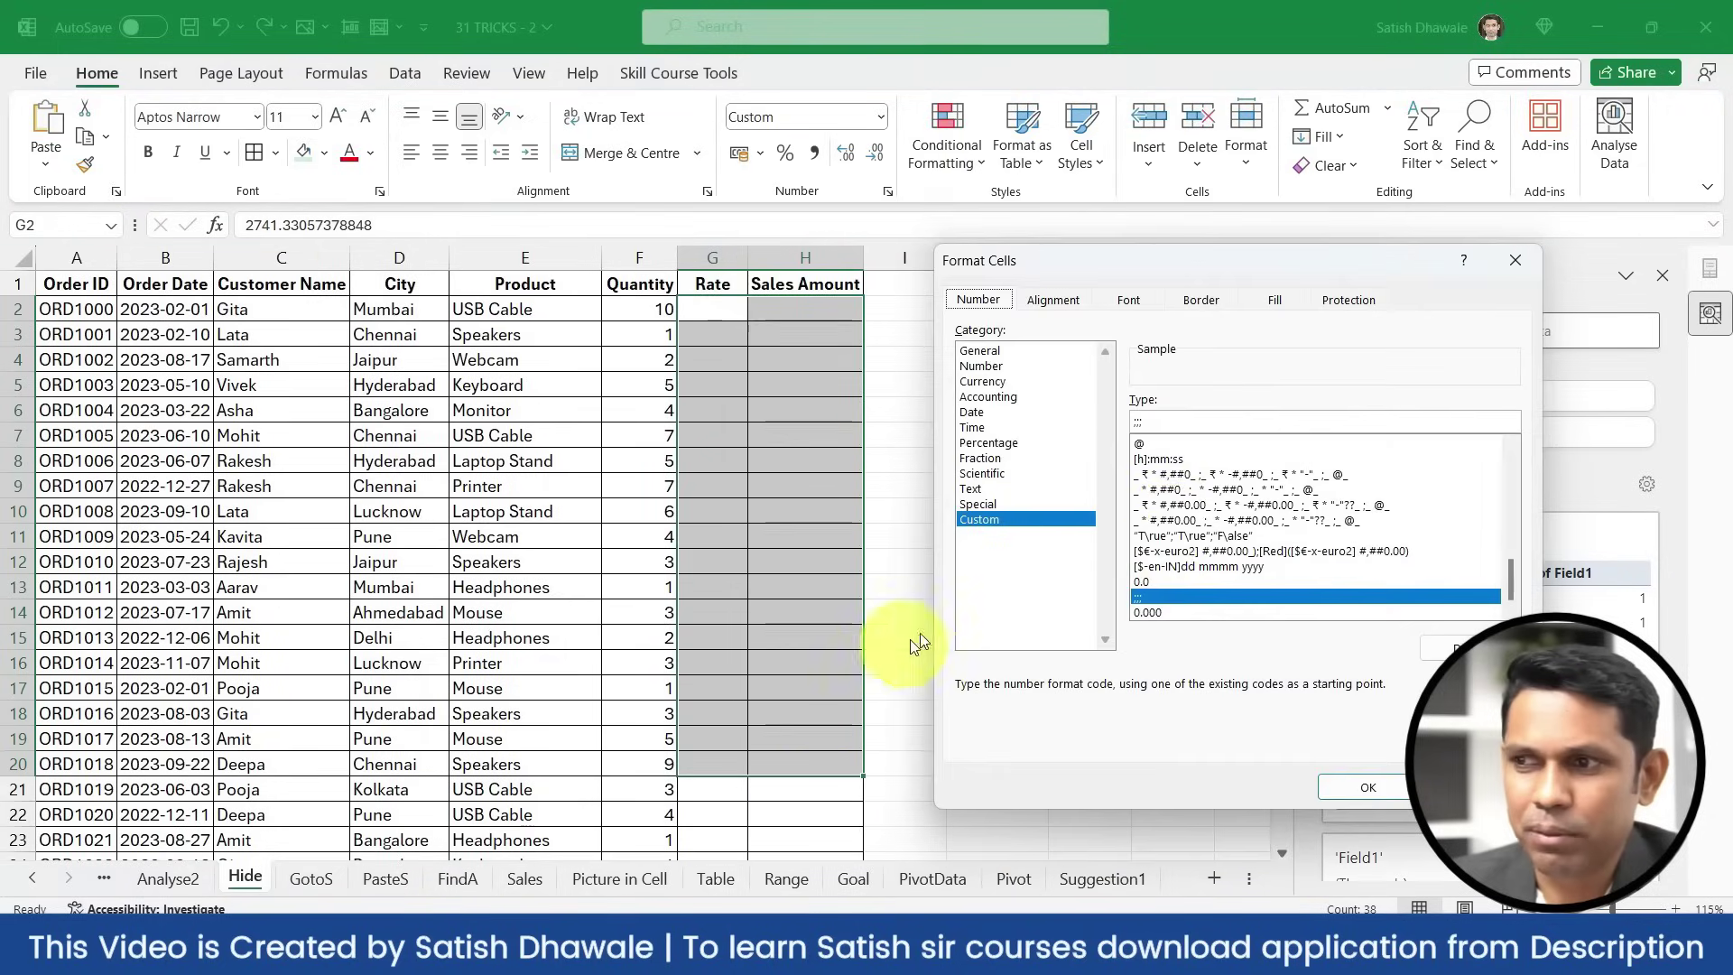
{"action": "left_click", "coordinate": [1146, 421]}
{"action": "key", "text": "BackSpace"}
{"action": "key", "text": "BackSpace"}
{"action": "key", "text": "BackSpace"}
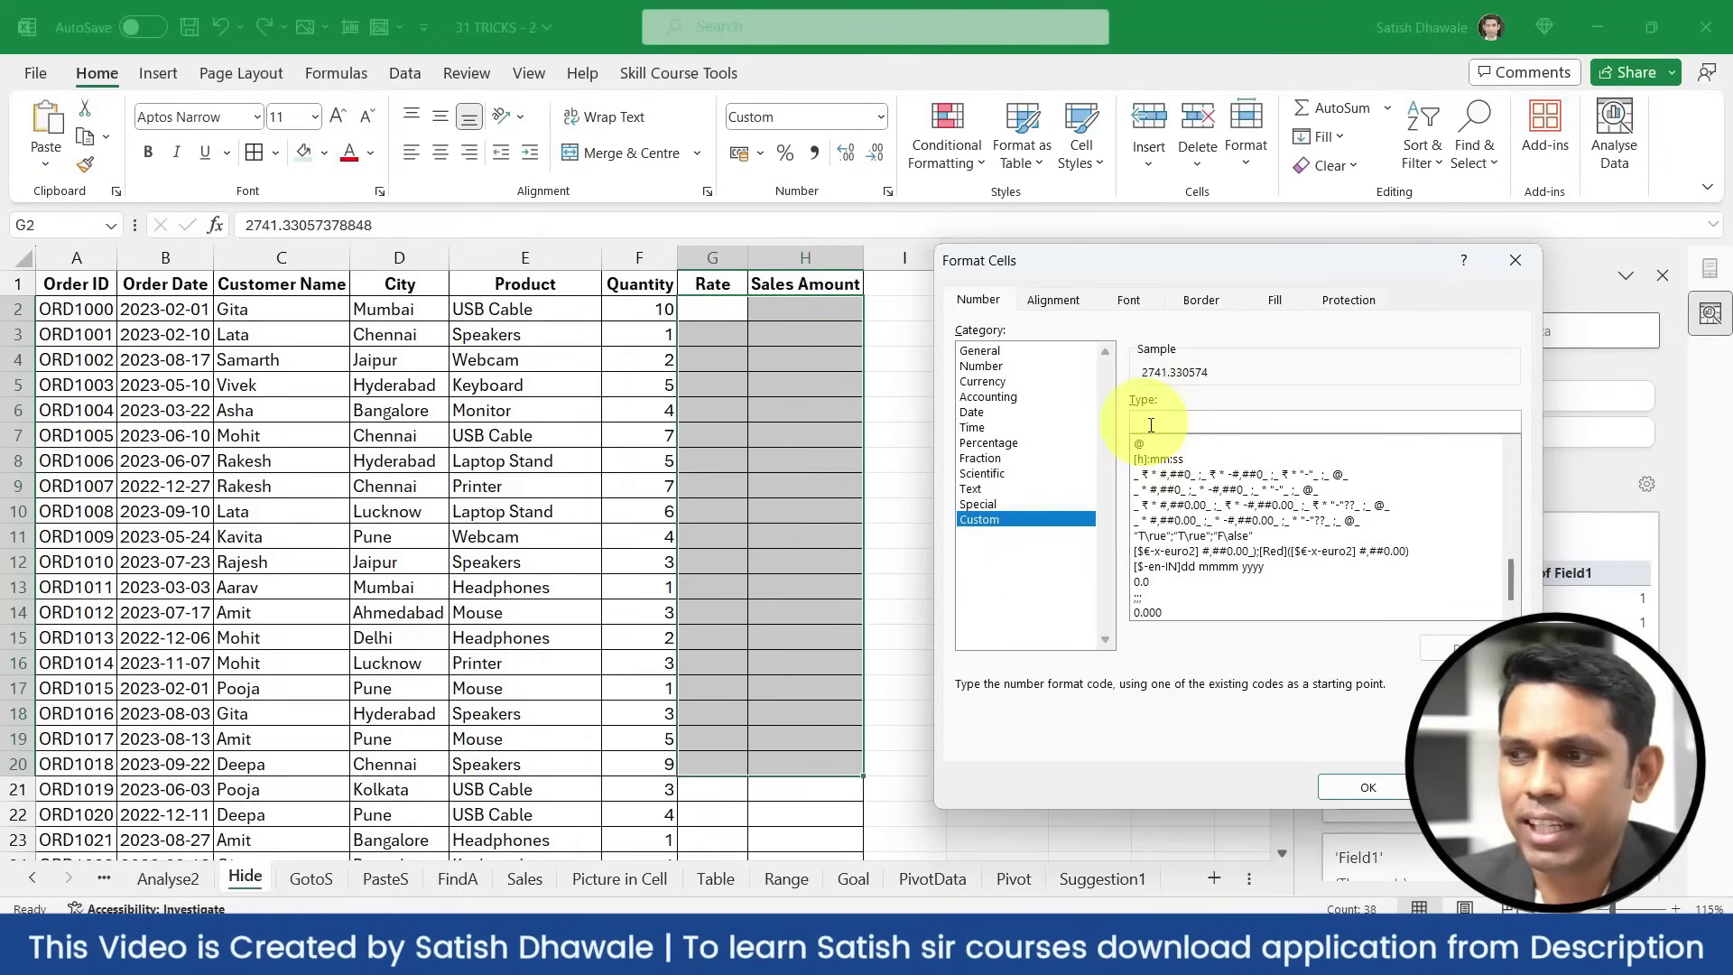
{"action": "left_click", "coordinate": [1355, 780]}
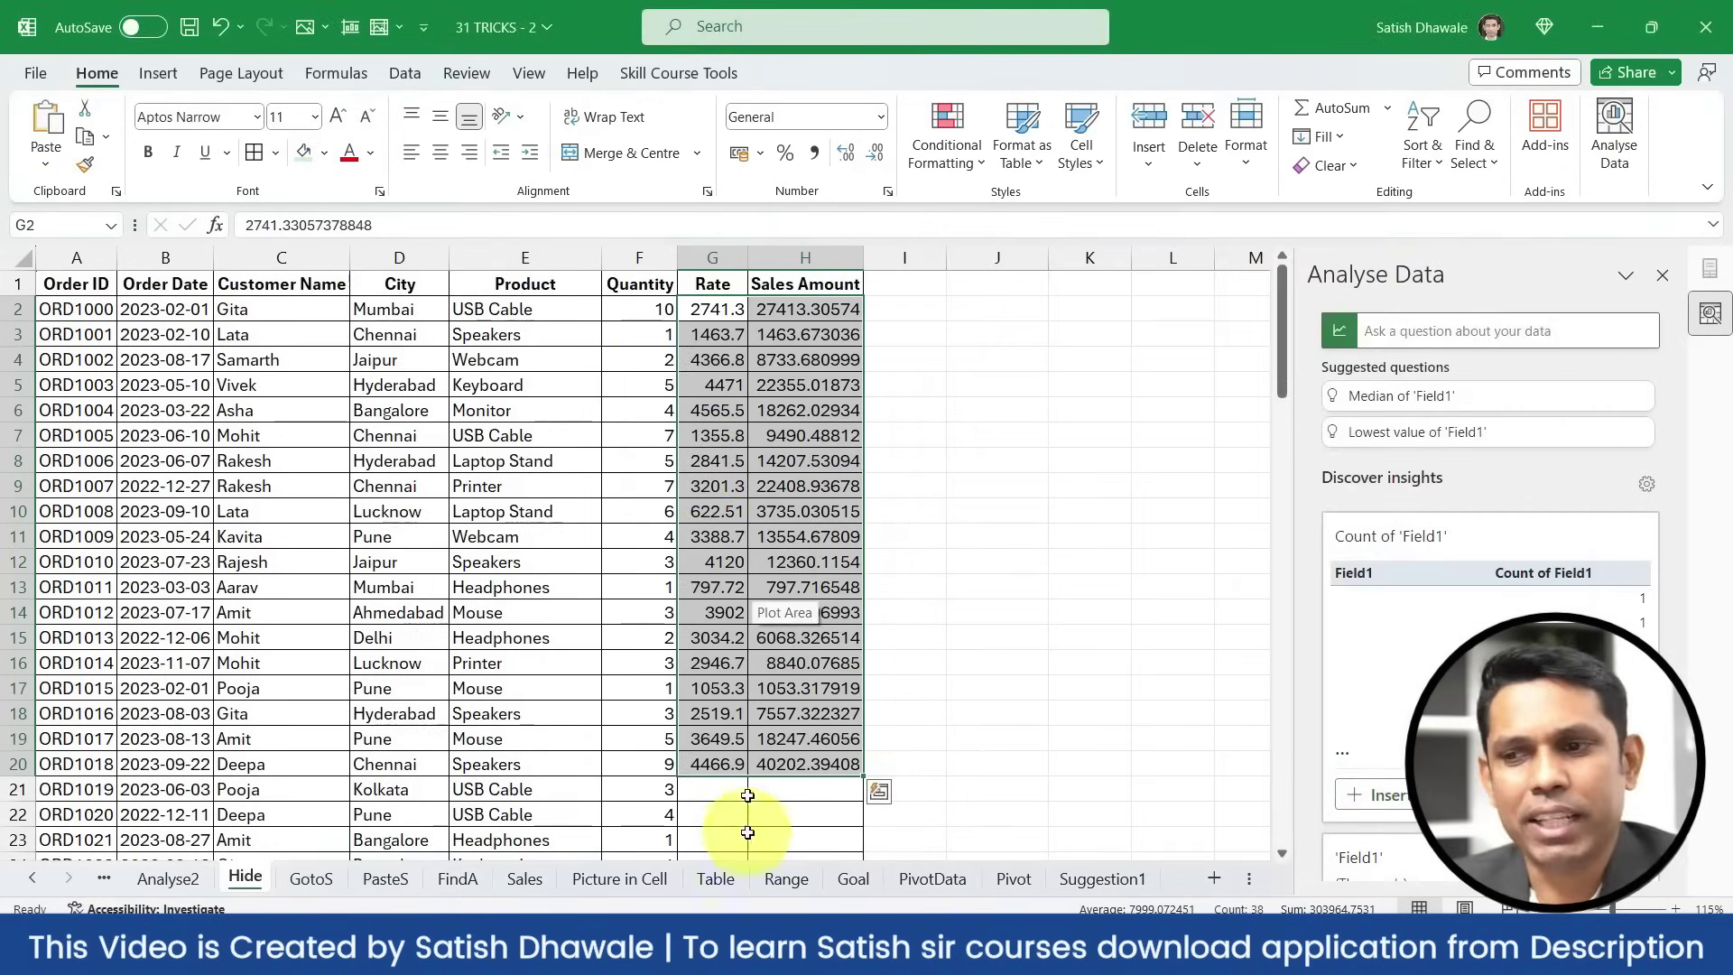
{"action": "key", "text": "ctrl+z"}
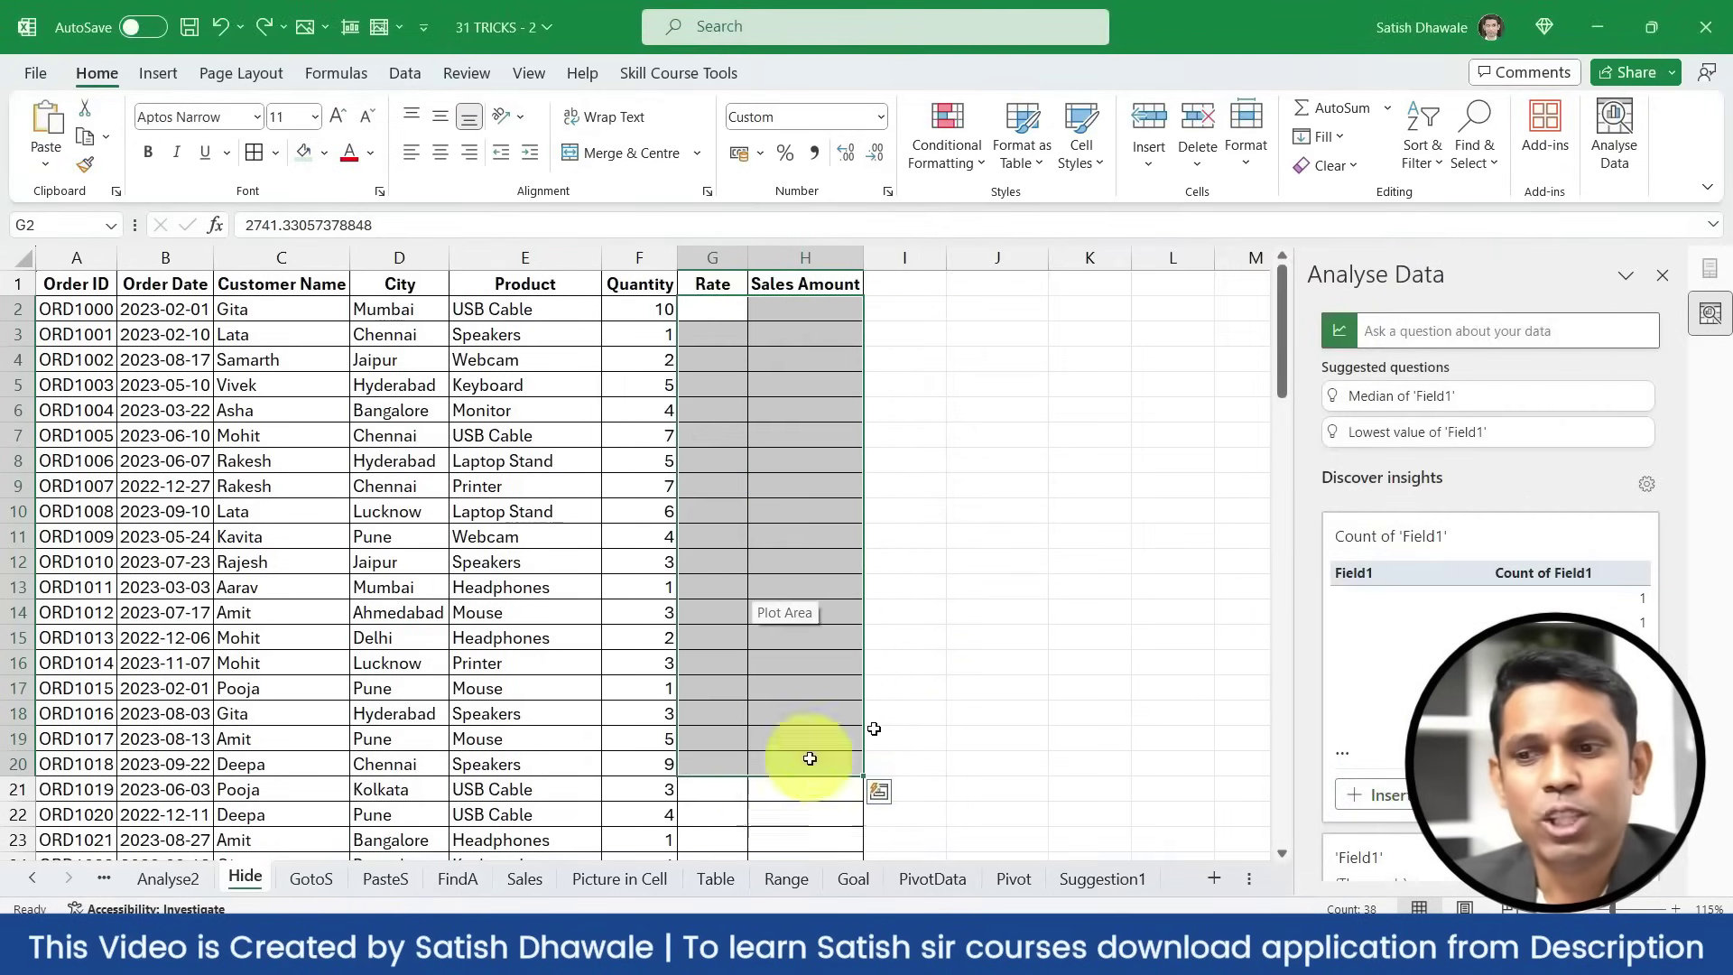
{"action": "left_click", "coordinate": [971, 683]}
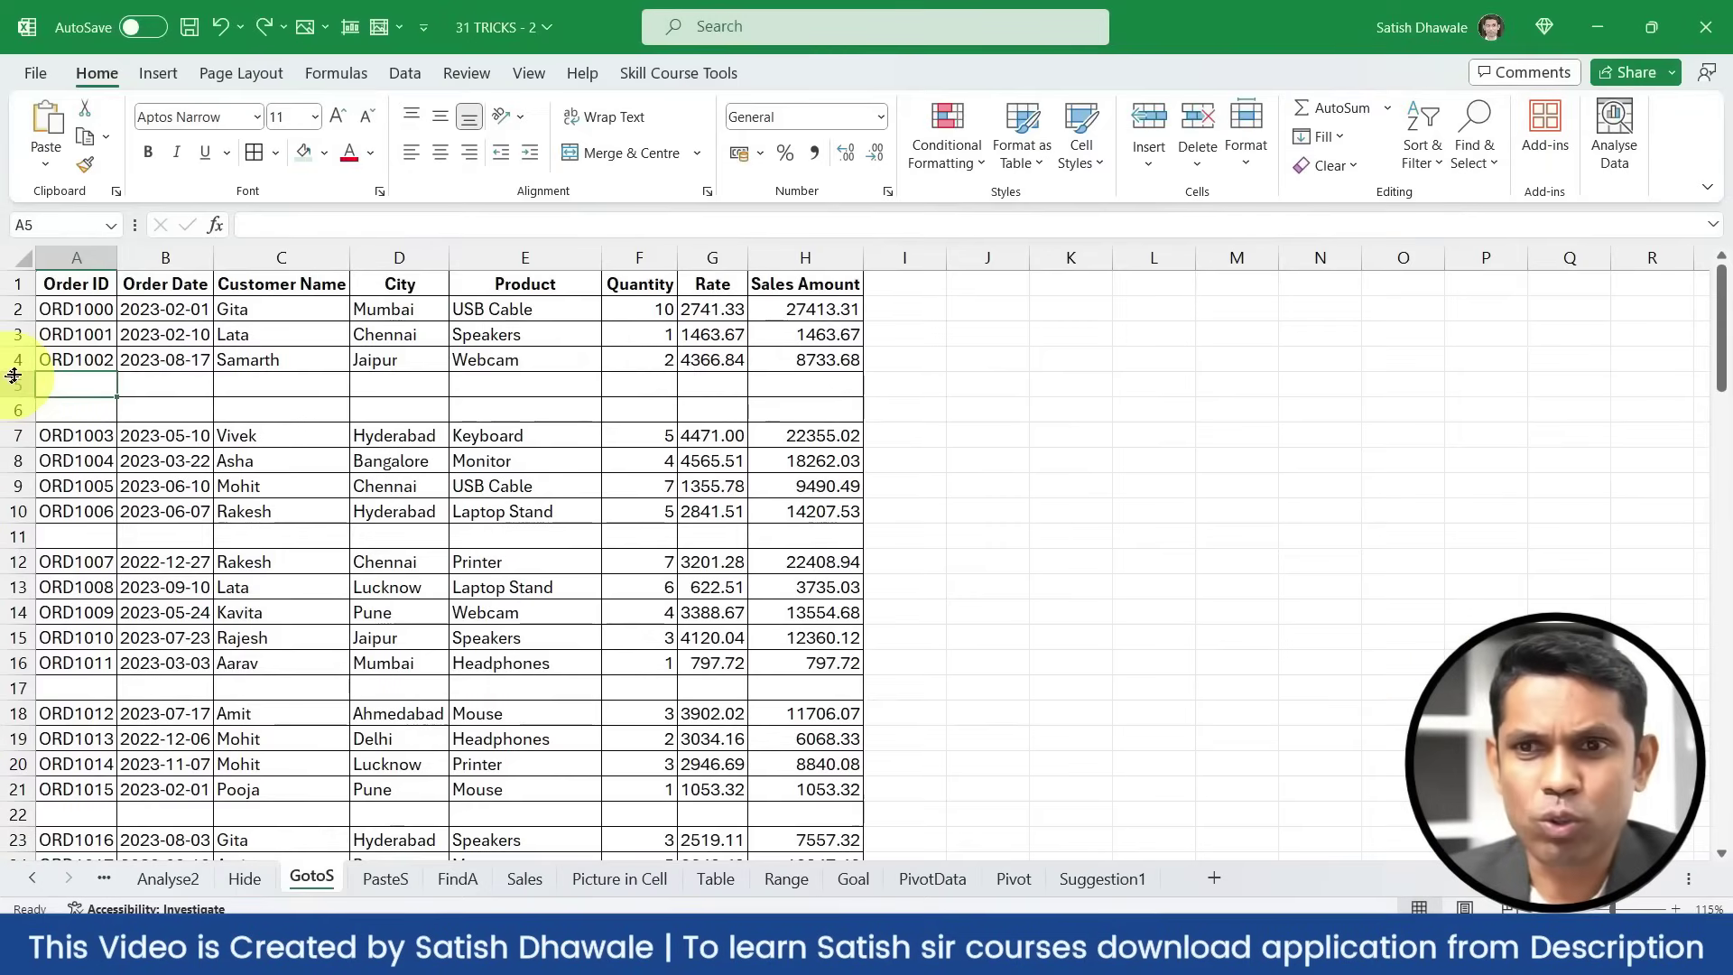
On the GotoS sheet, inspect the blank rows 5, 6, 11 and 17 within the order data
{"action": "left_click_drag", "start_coordinate": [72, 375], "coordinate": [824, 415]}
{"action": "left_click_drag", "start_coordinate": [83, 682], "coordinate": [758, 689]}
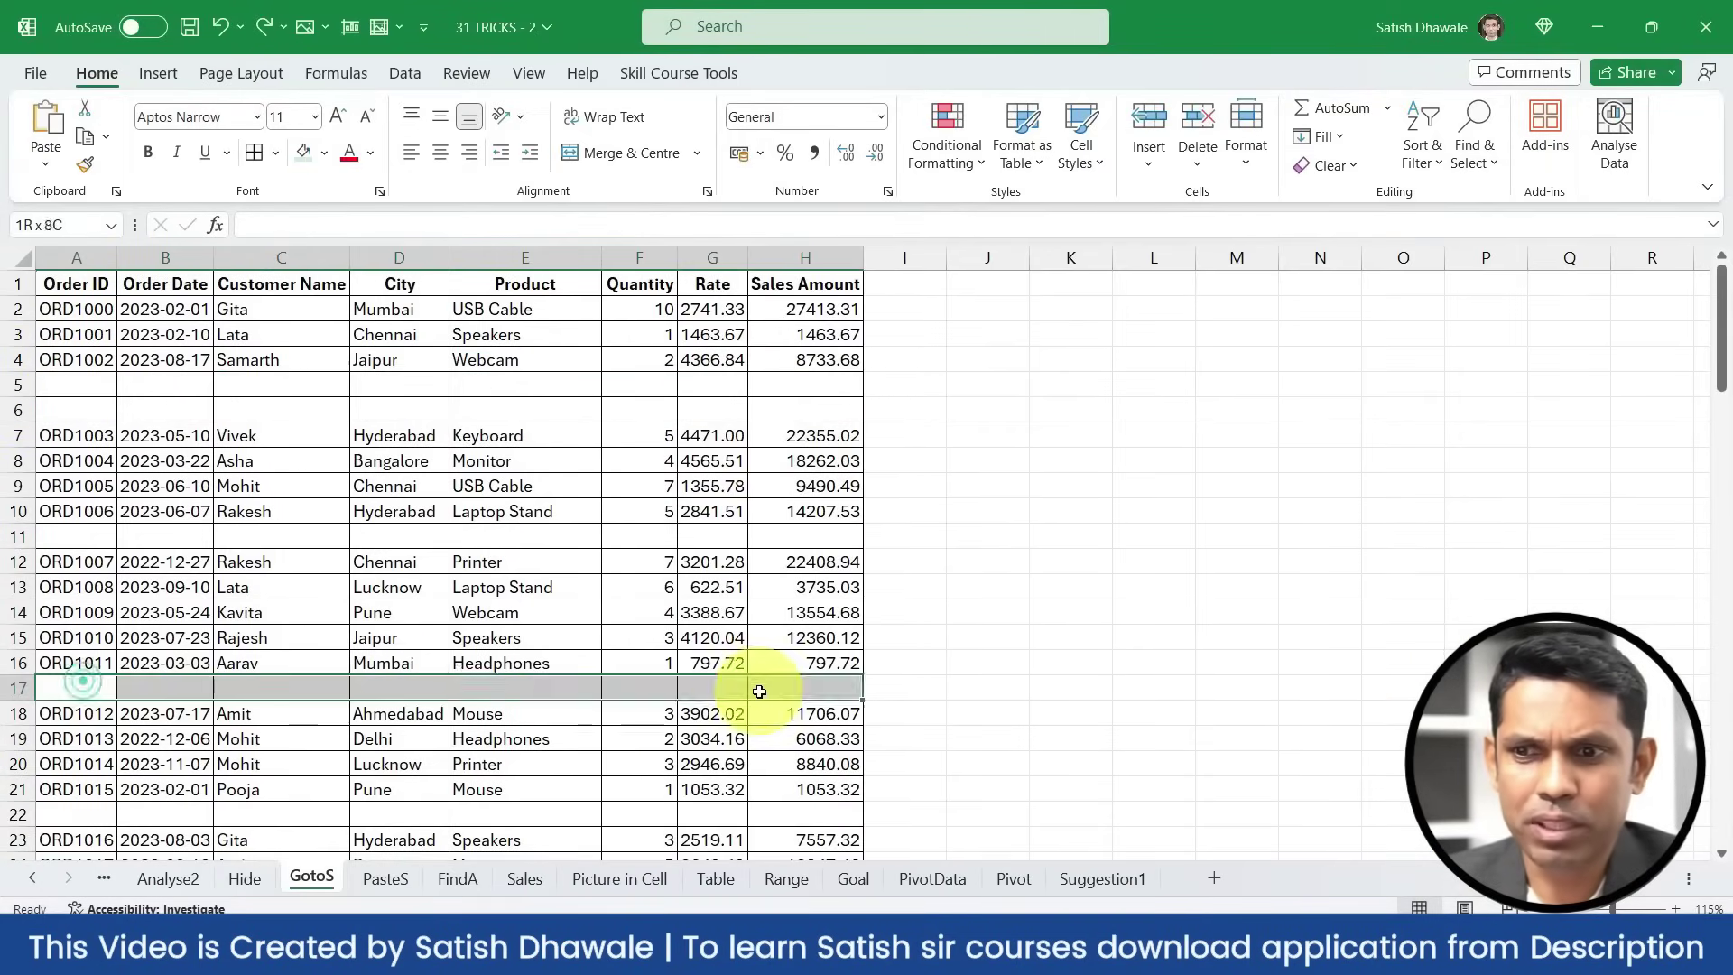
{"action": "left_click", "coordinate": [9, 536]}
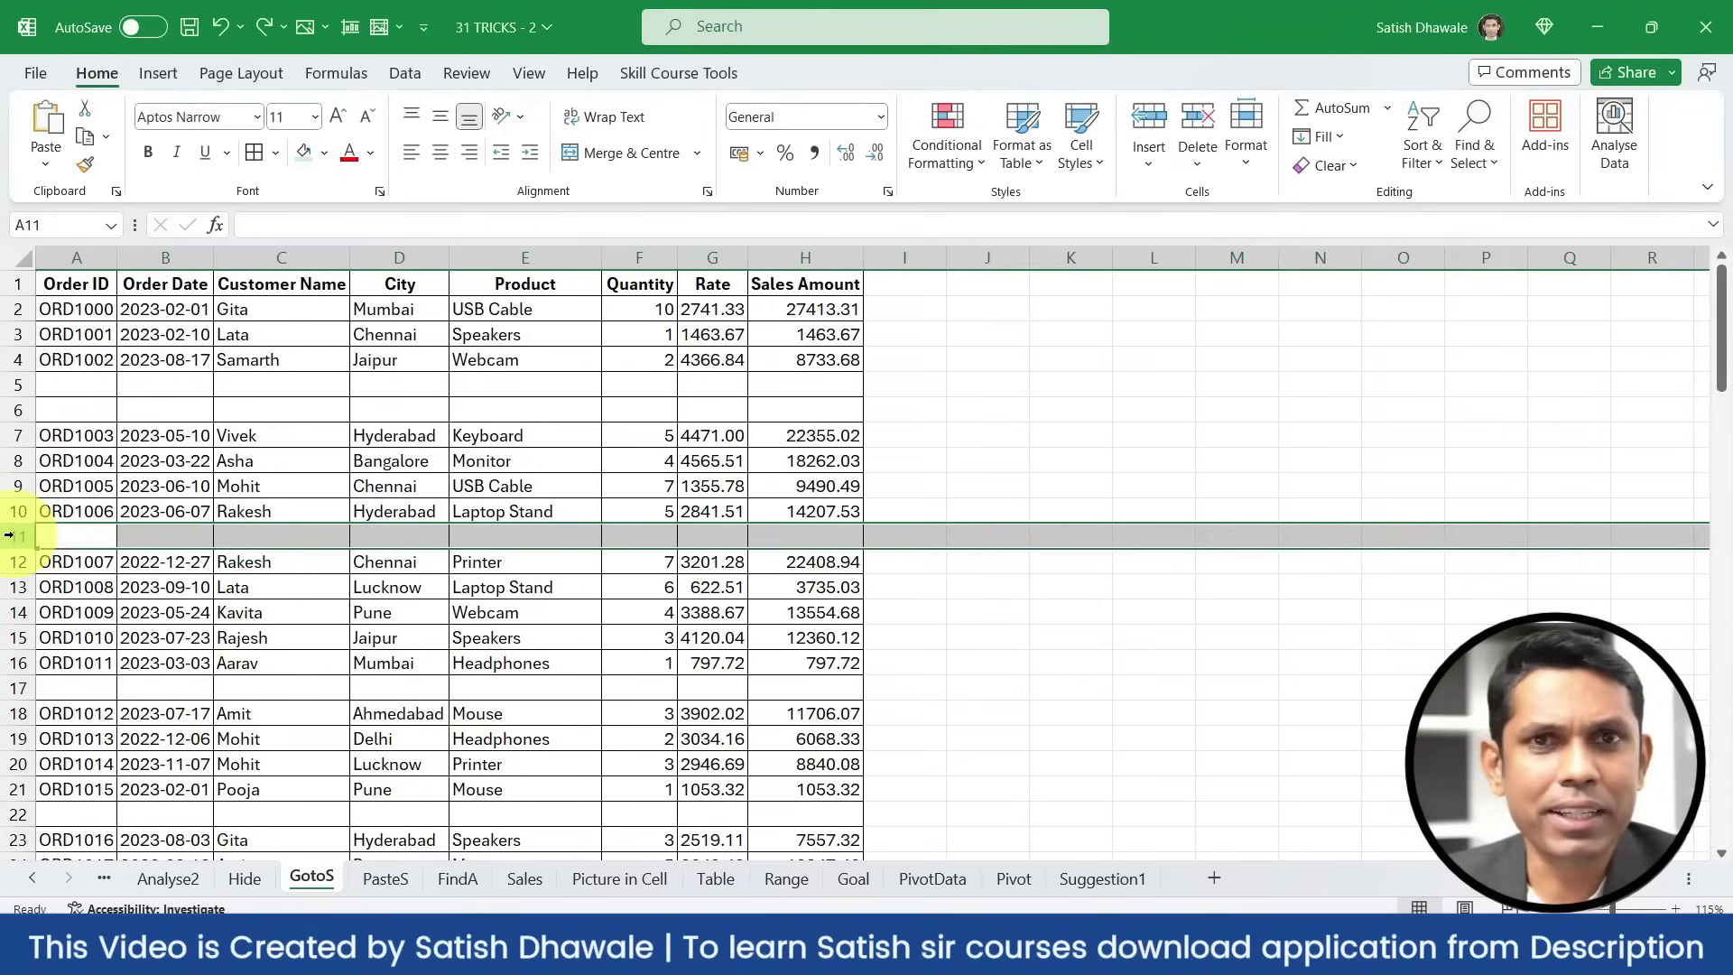
Select all blank cells in the order data with Go To Special Blanks and delete their entire rows
{"action": "left_click", "coordinate": [106, 382]}
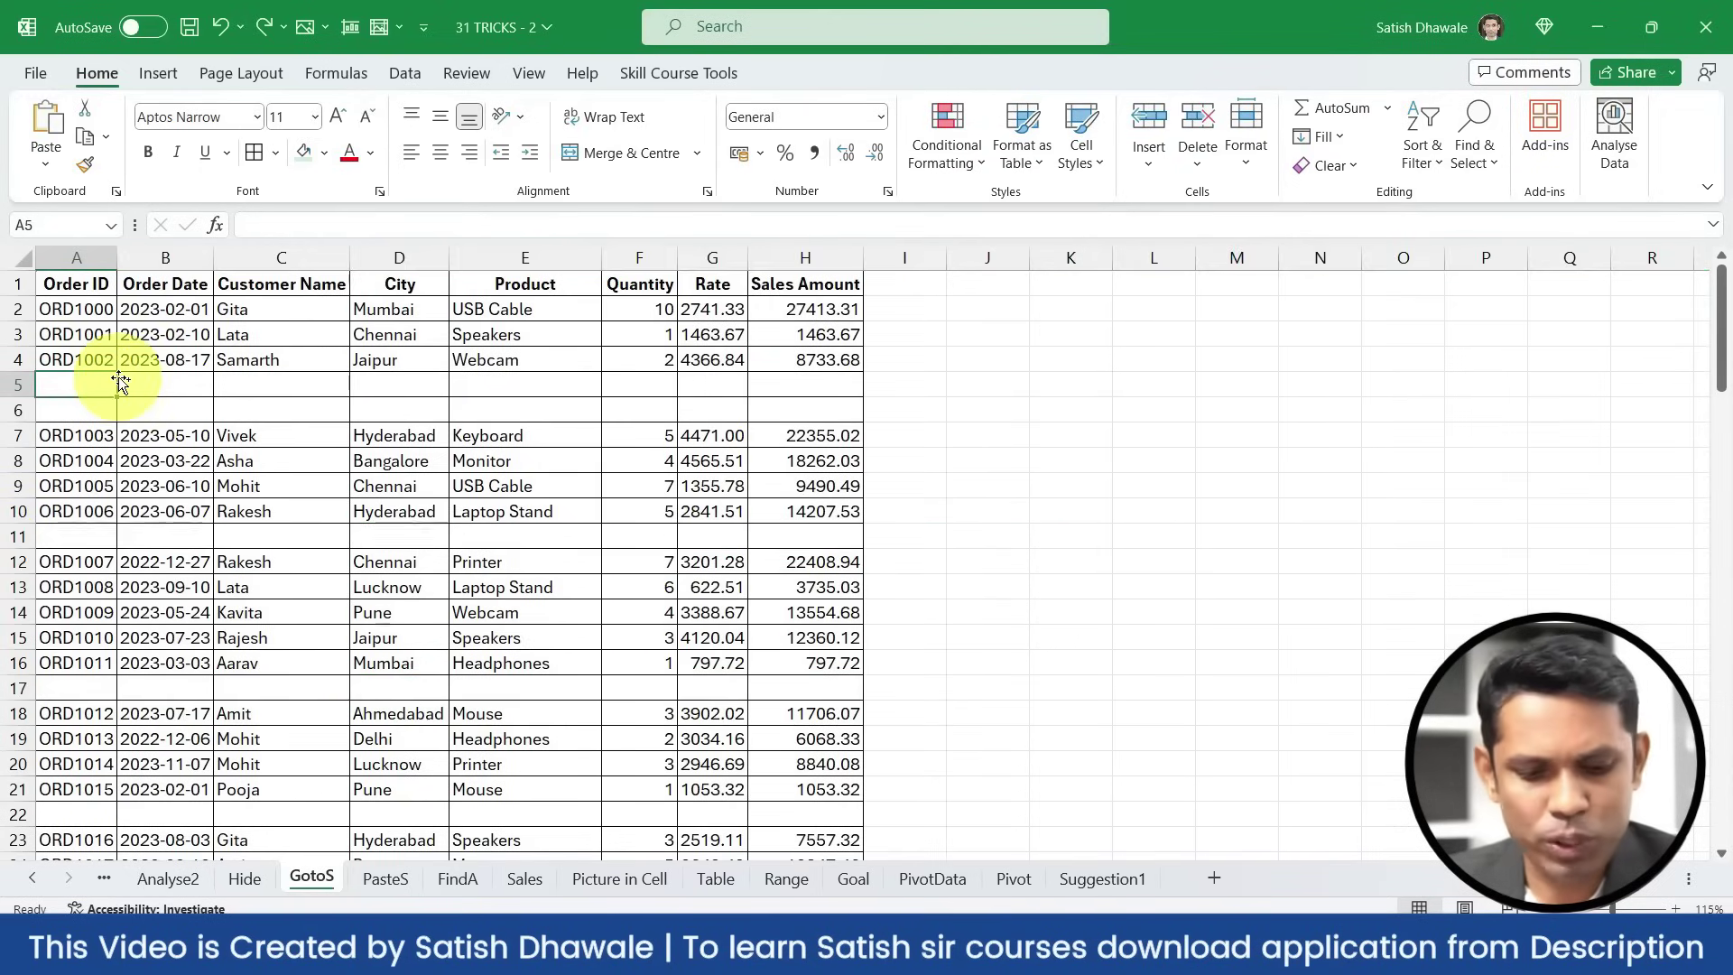
{"action": "key", "text": "ctrl+g"}
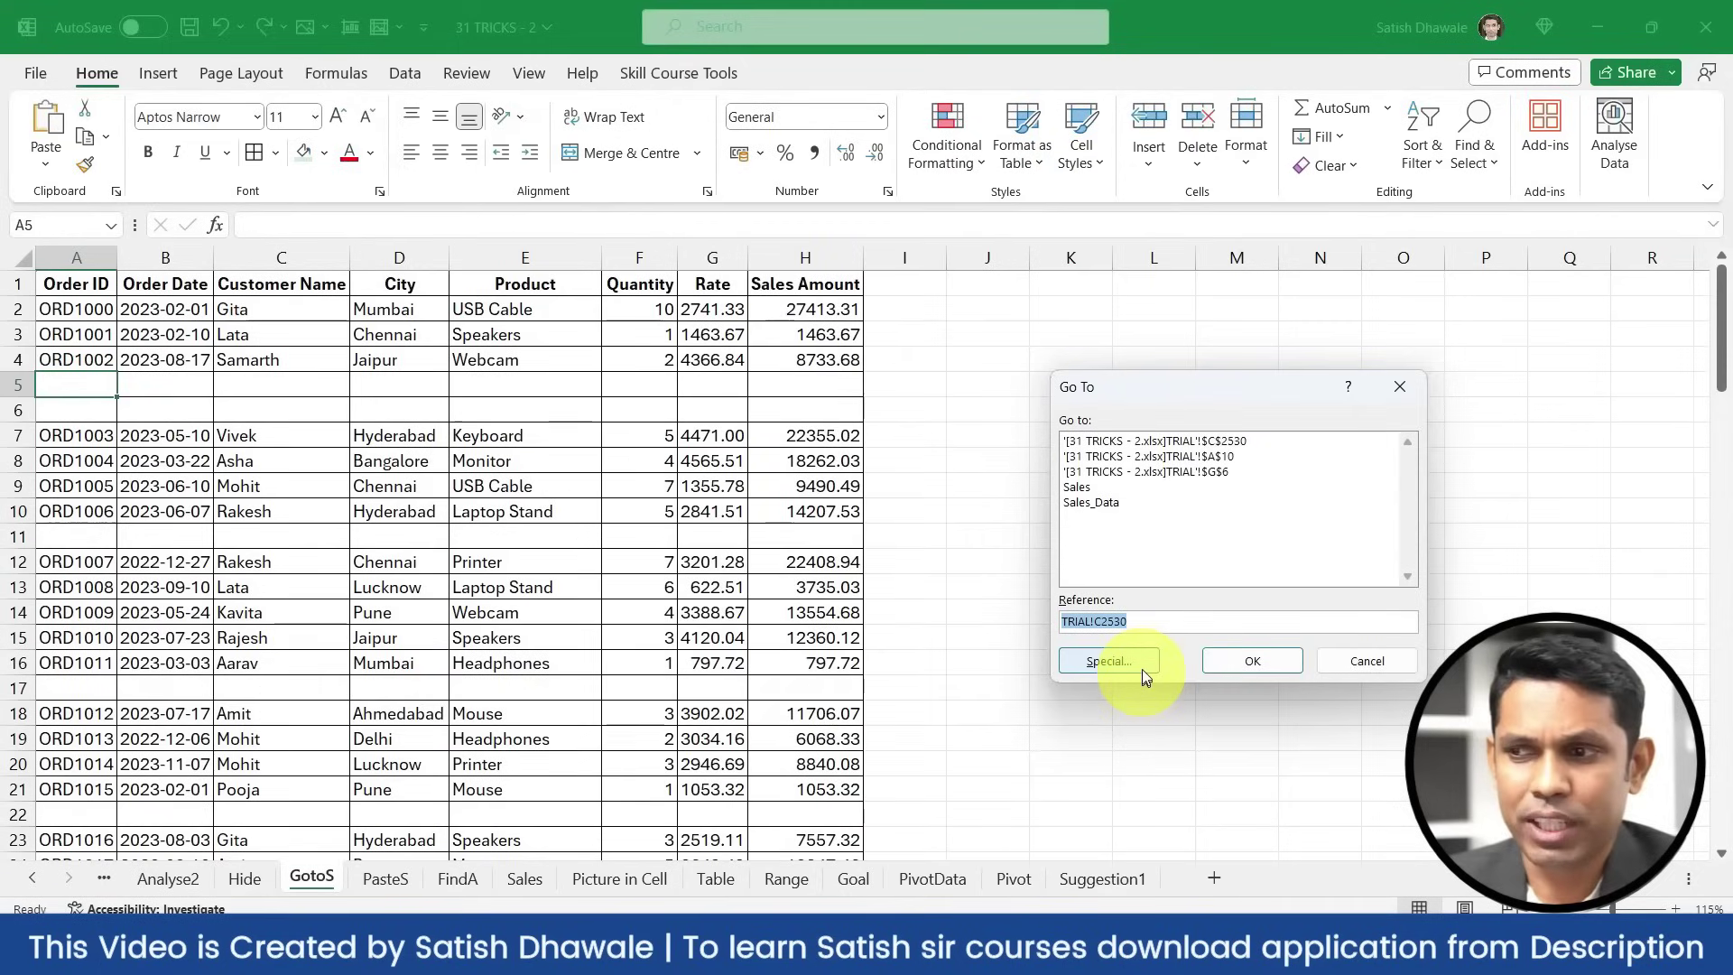
{"action": "left_click", "coordinate": [1116, 619]}
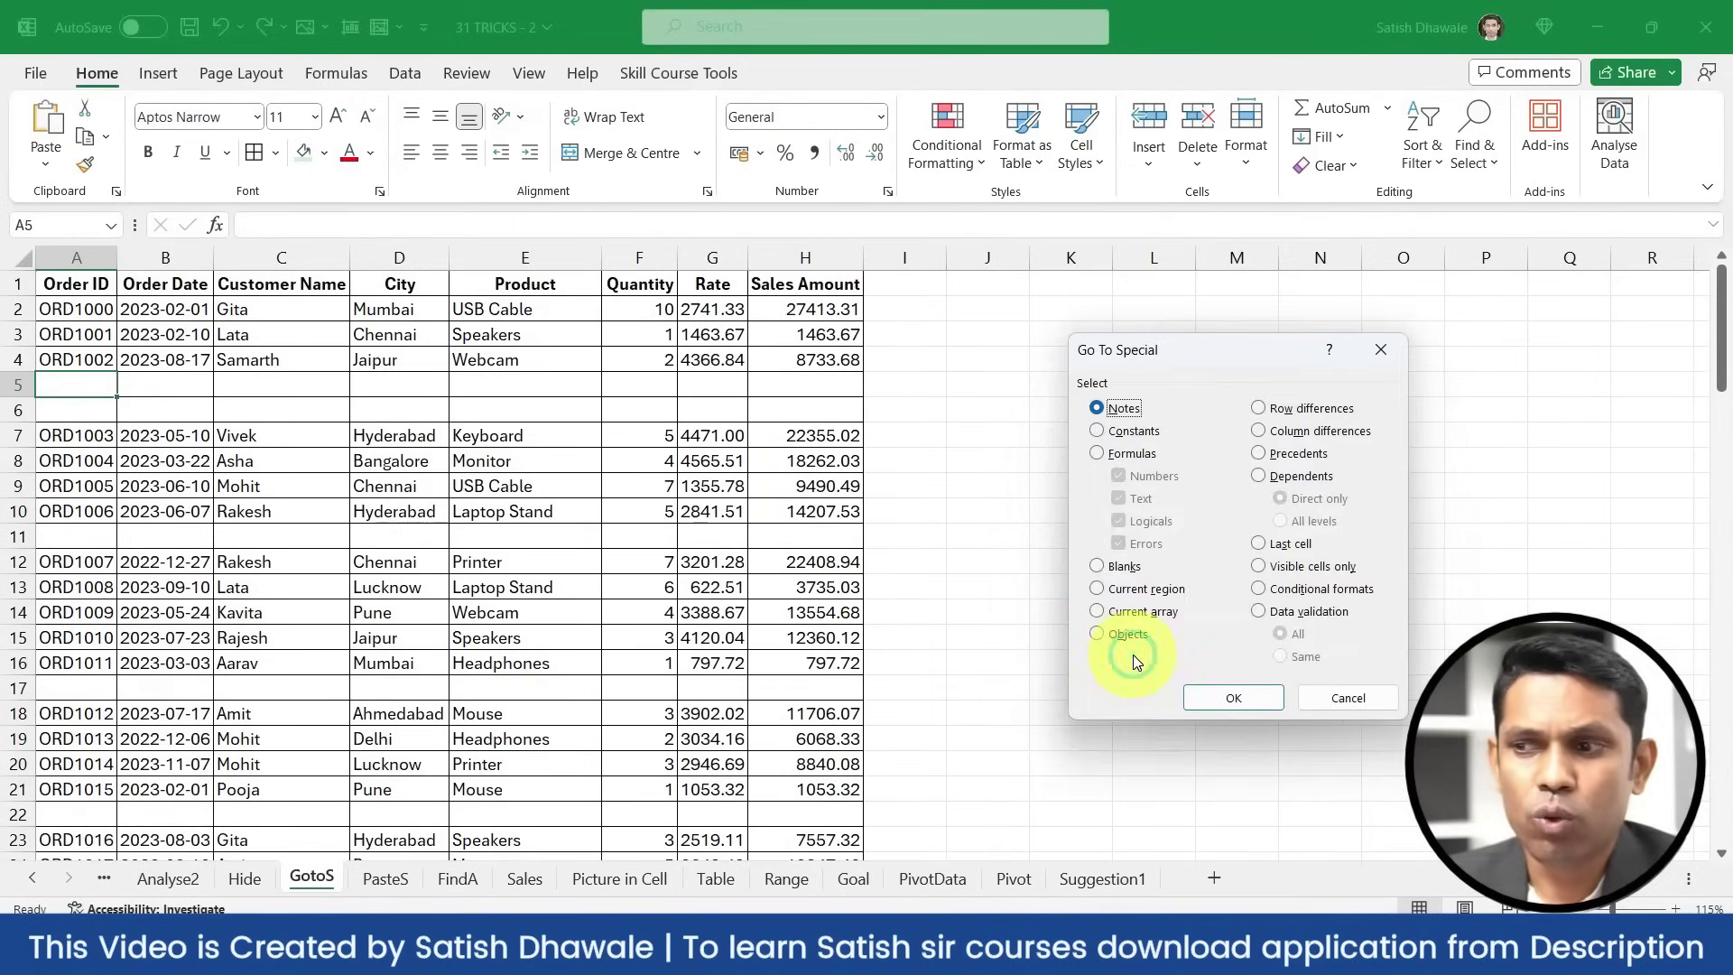
{"action": "left_click", "coordinate": [1125, 567]}
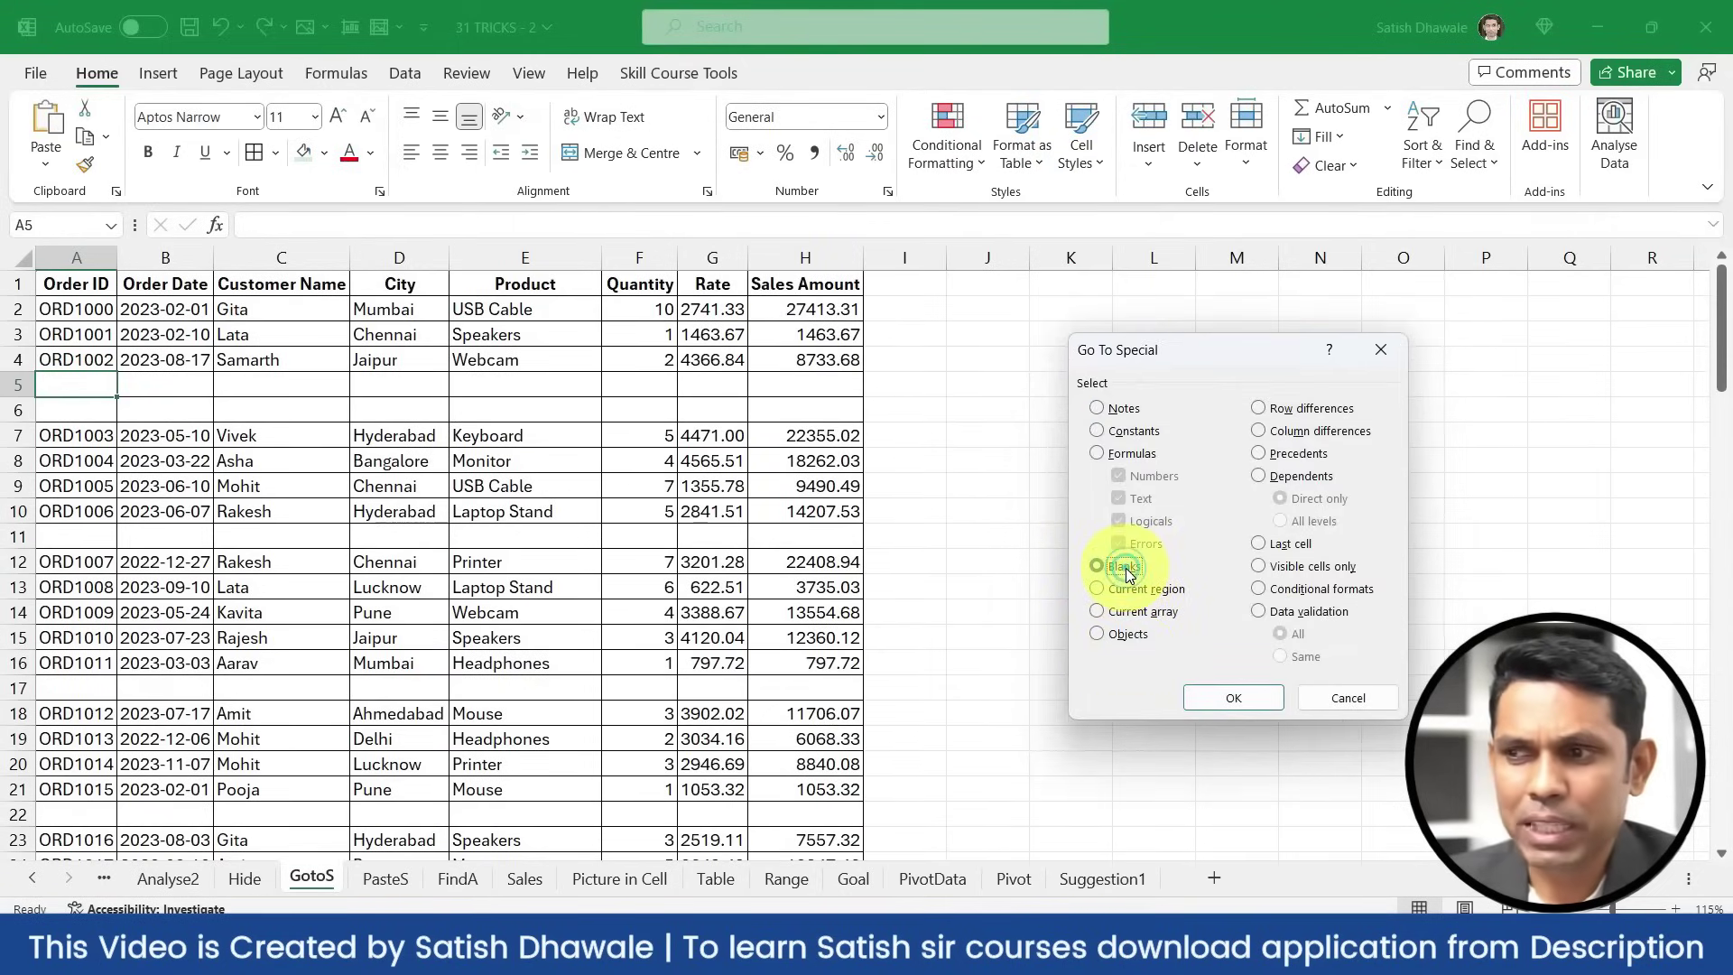
{"action": "left_click", "coordinate": [1233, 698]}
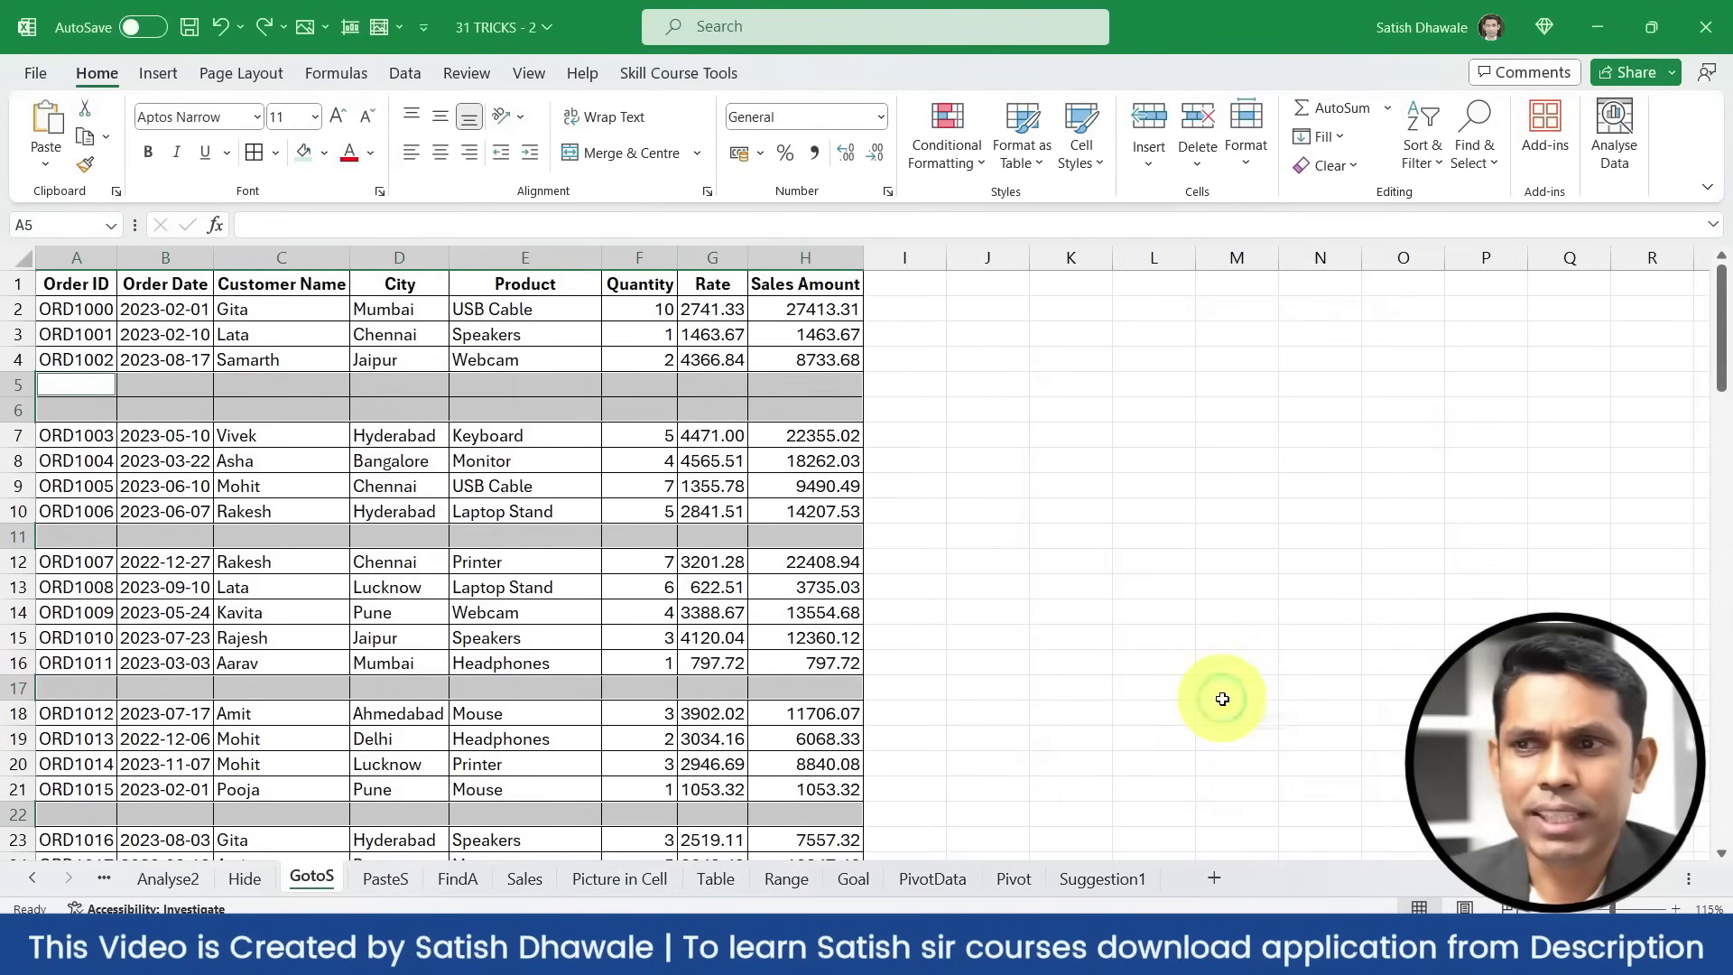
{"action": "scroll", "coordinate": [78, 425], "scroll_direction": "down", "scroll_amount": 3}
{"action": "scroll", "coordinate": [113, 436], "scroll_direction": "up", "scroll_amount": 1}
{"action": "scroll", "coordinate": [114, 436], "scroll_direction": "up", "scroll_amount": 2}
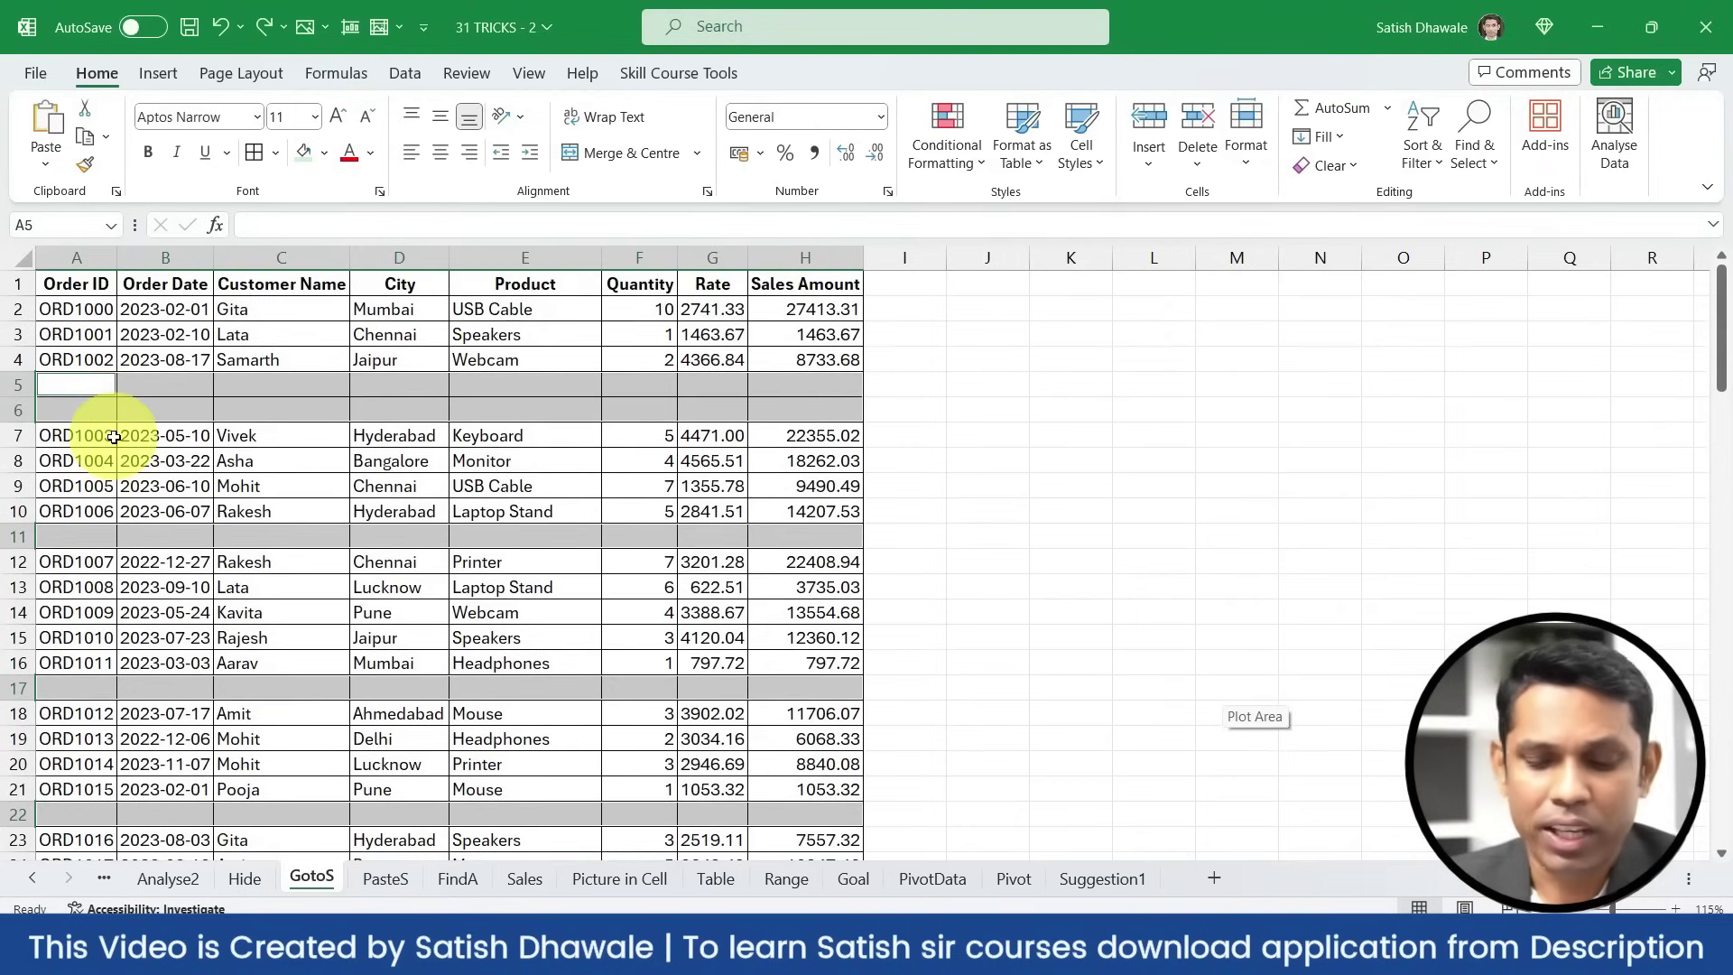
{"action": "key", "text": "ctrl+minus"}
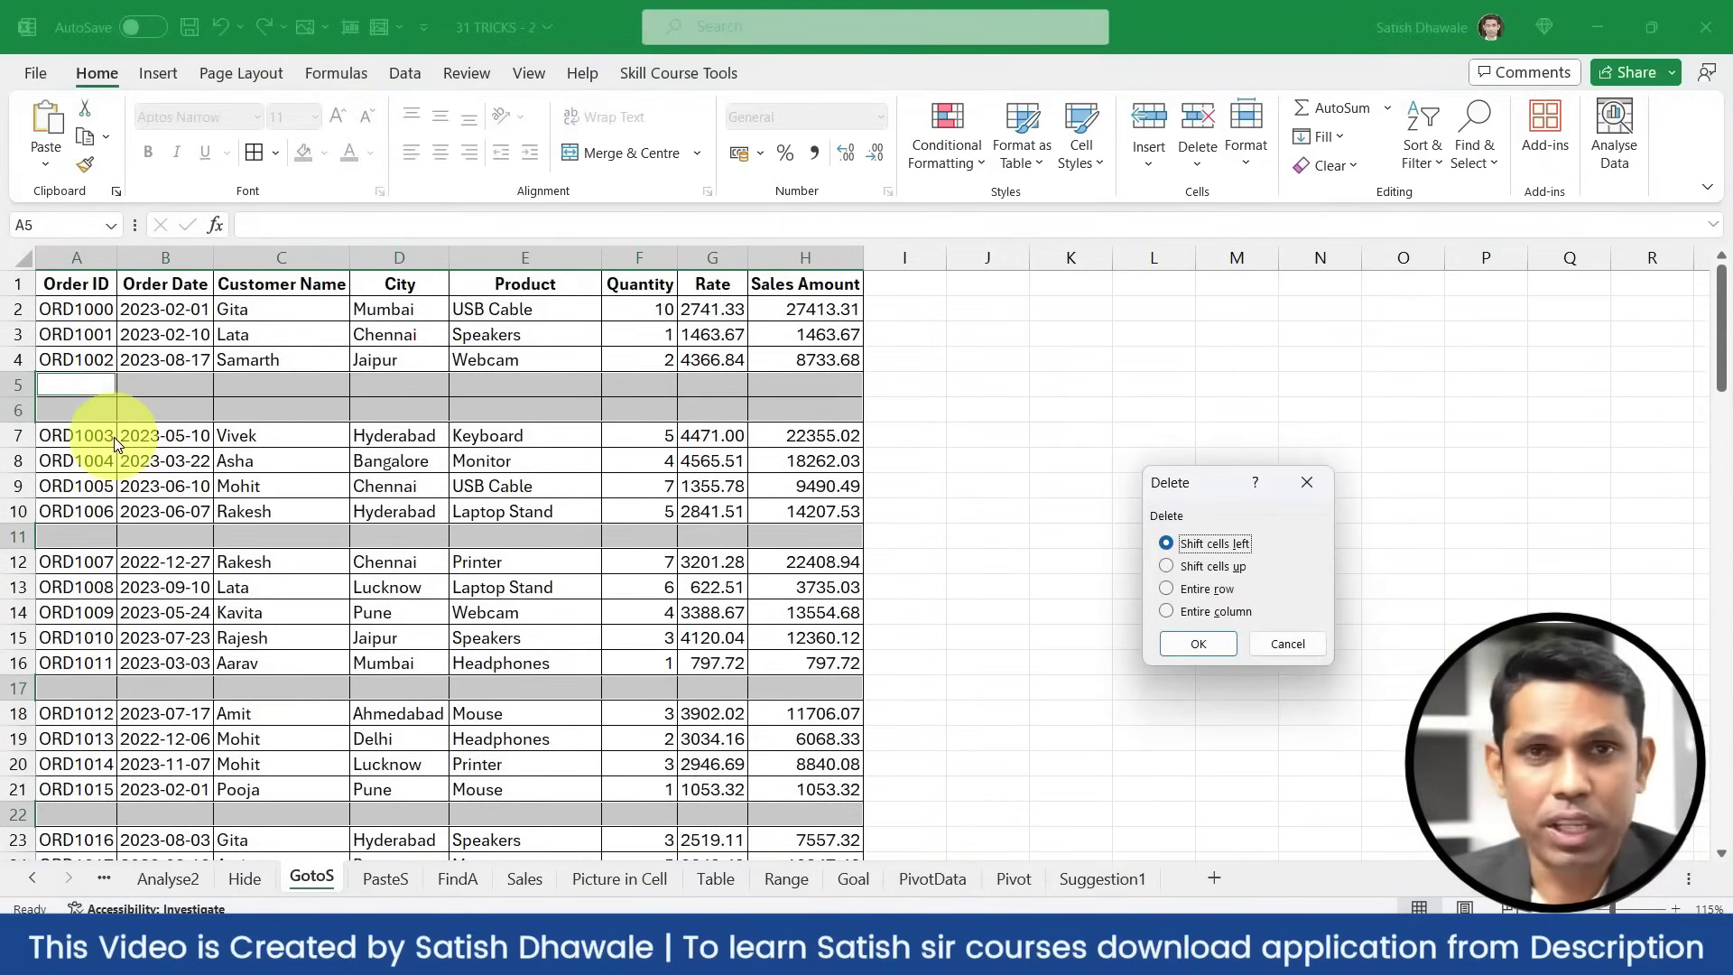
{"action": "left_click", "coordinate": [1199, 589]}
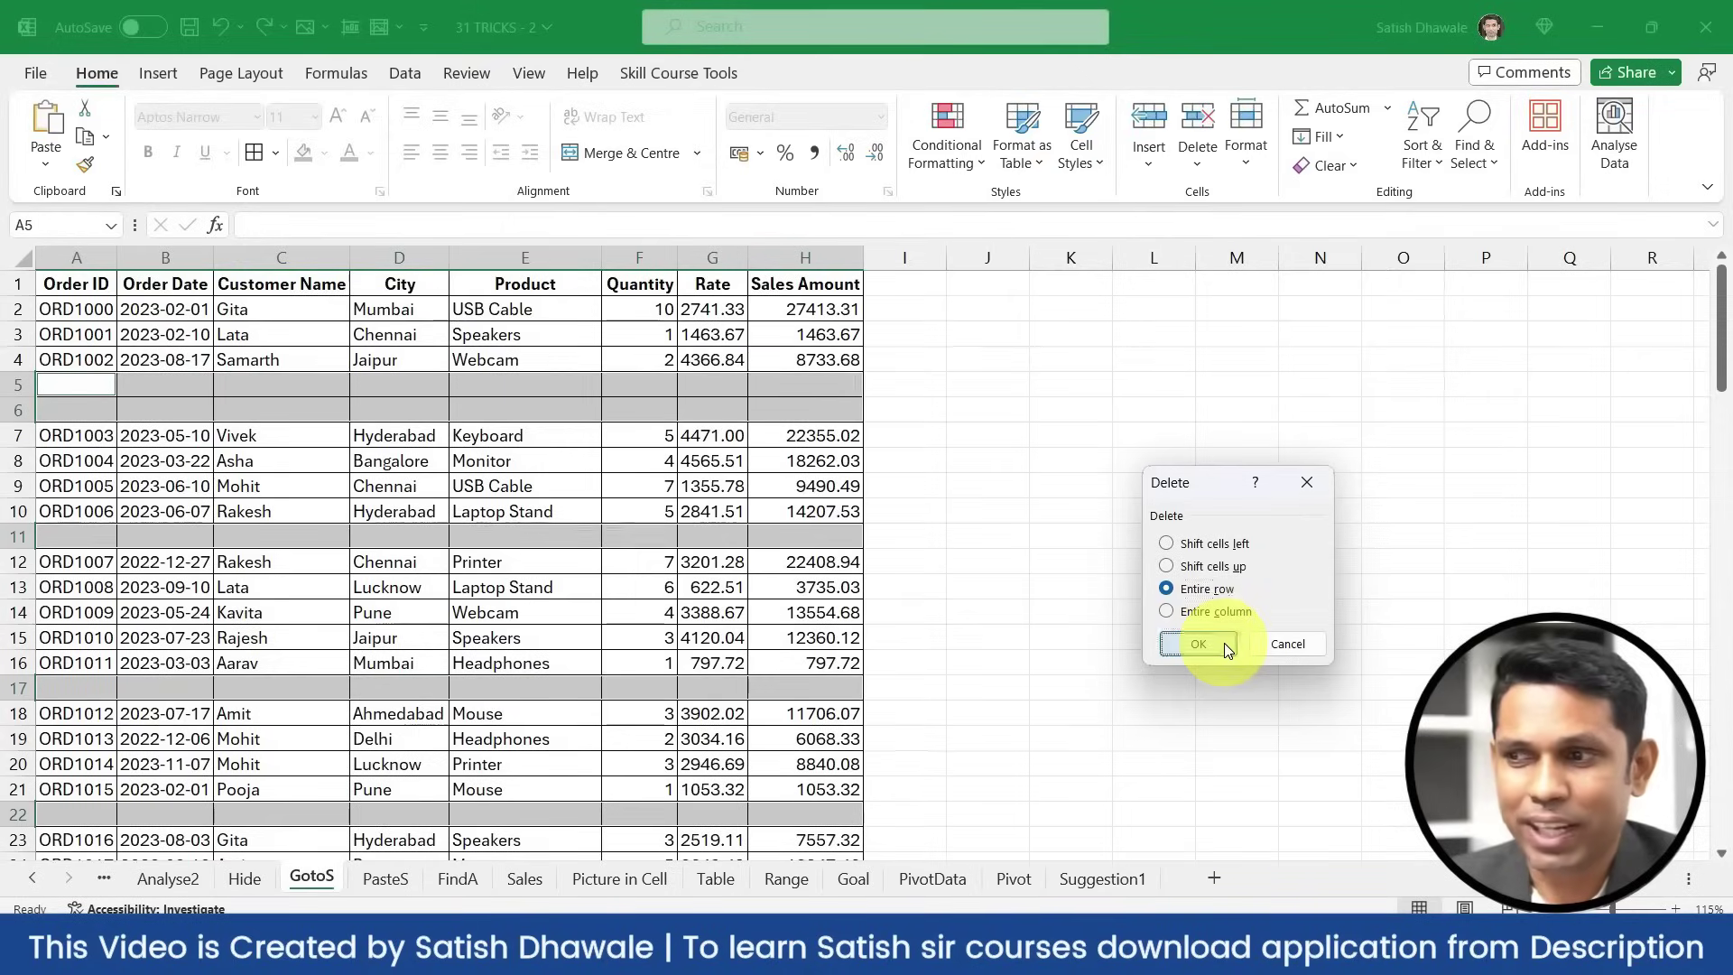
{"action": "left_click", "coordinate": [1228, 652]}
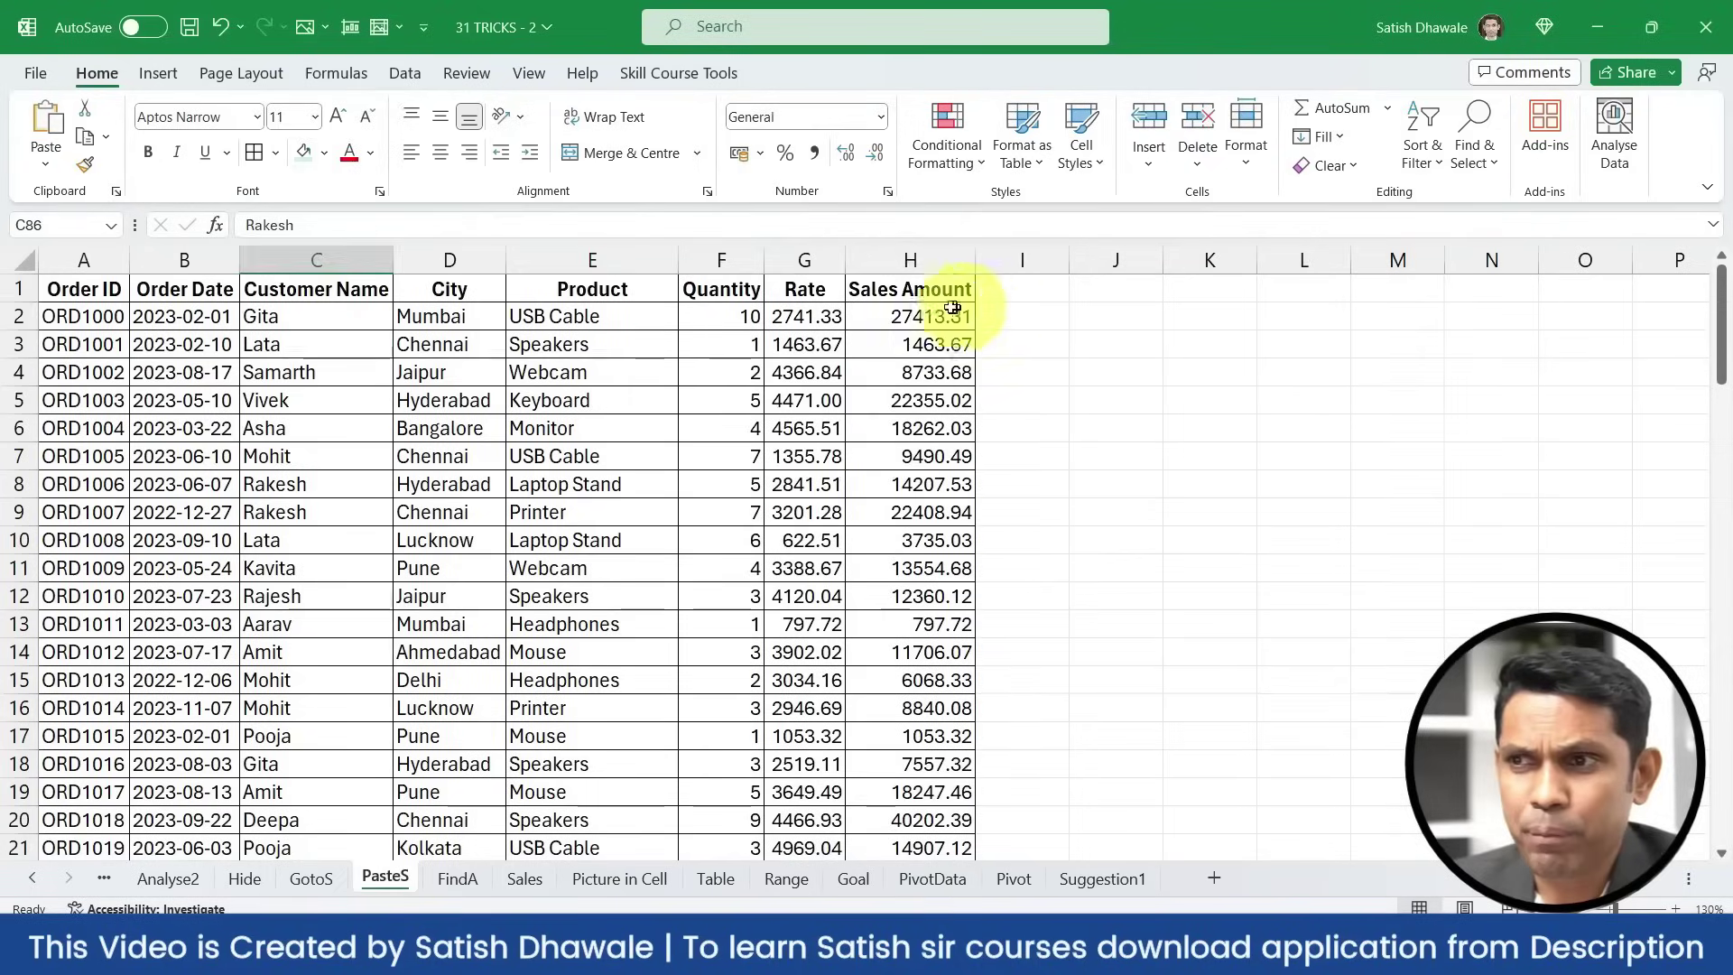
On the PasteS sheet, examine the formulas behind the Sales Amount values in column H
{"action": "left_click_drag", "start_coordinate": [955, 316], "coordinate": [941, 764]}
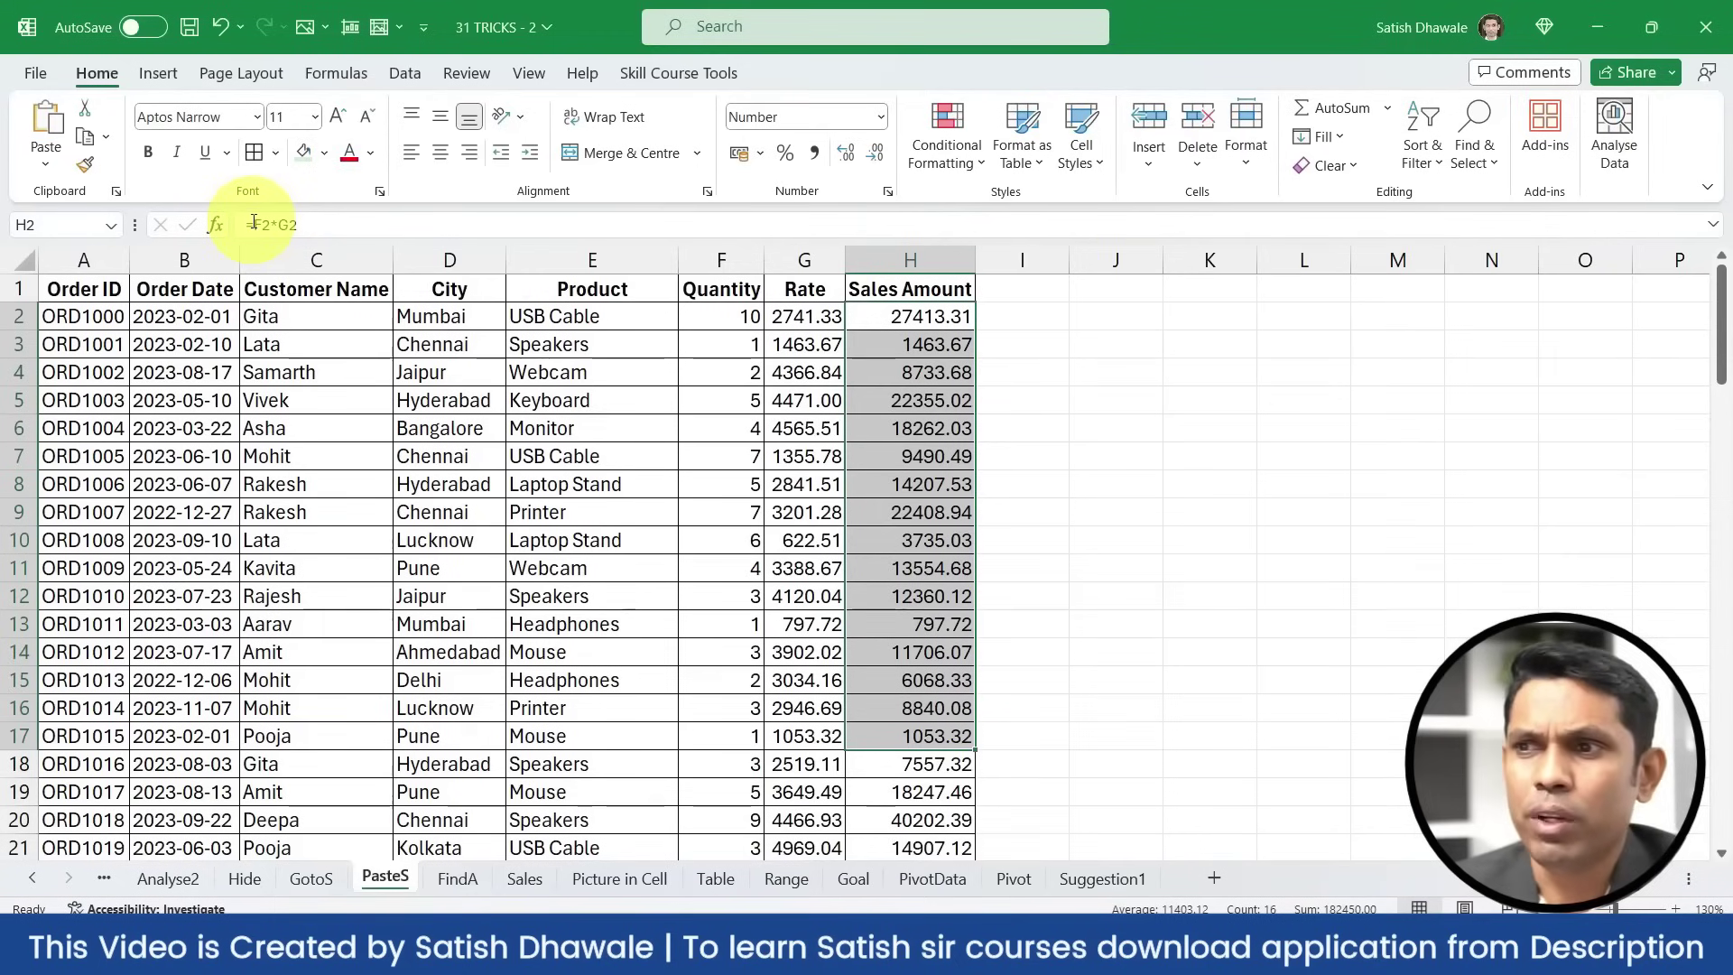
{"action": "left_click_drag", "start_coordinate": [900, 323], "coordinate": [928, 612]}
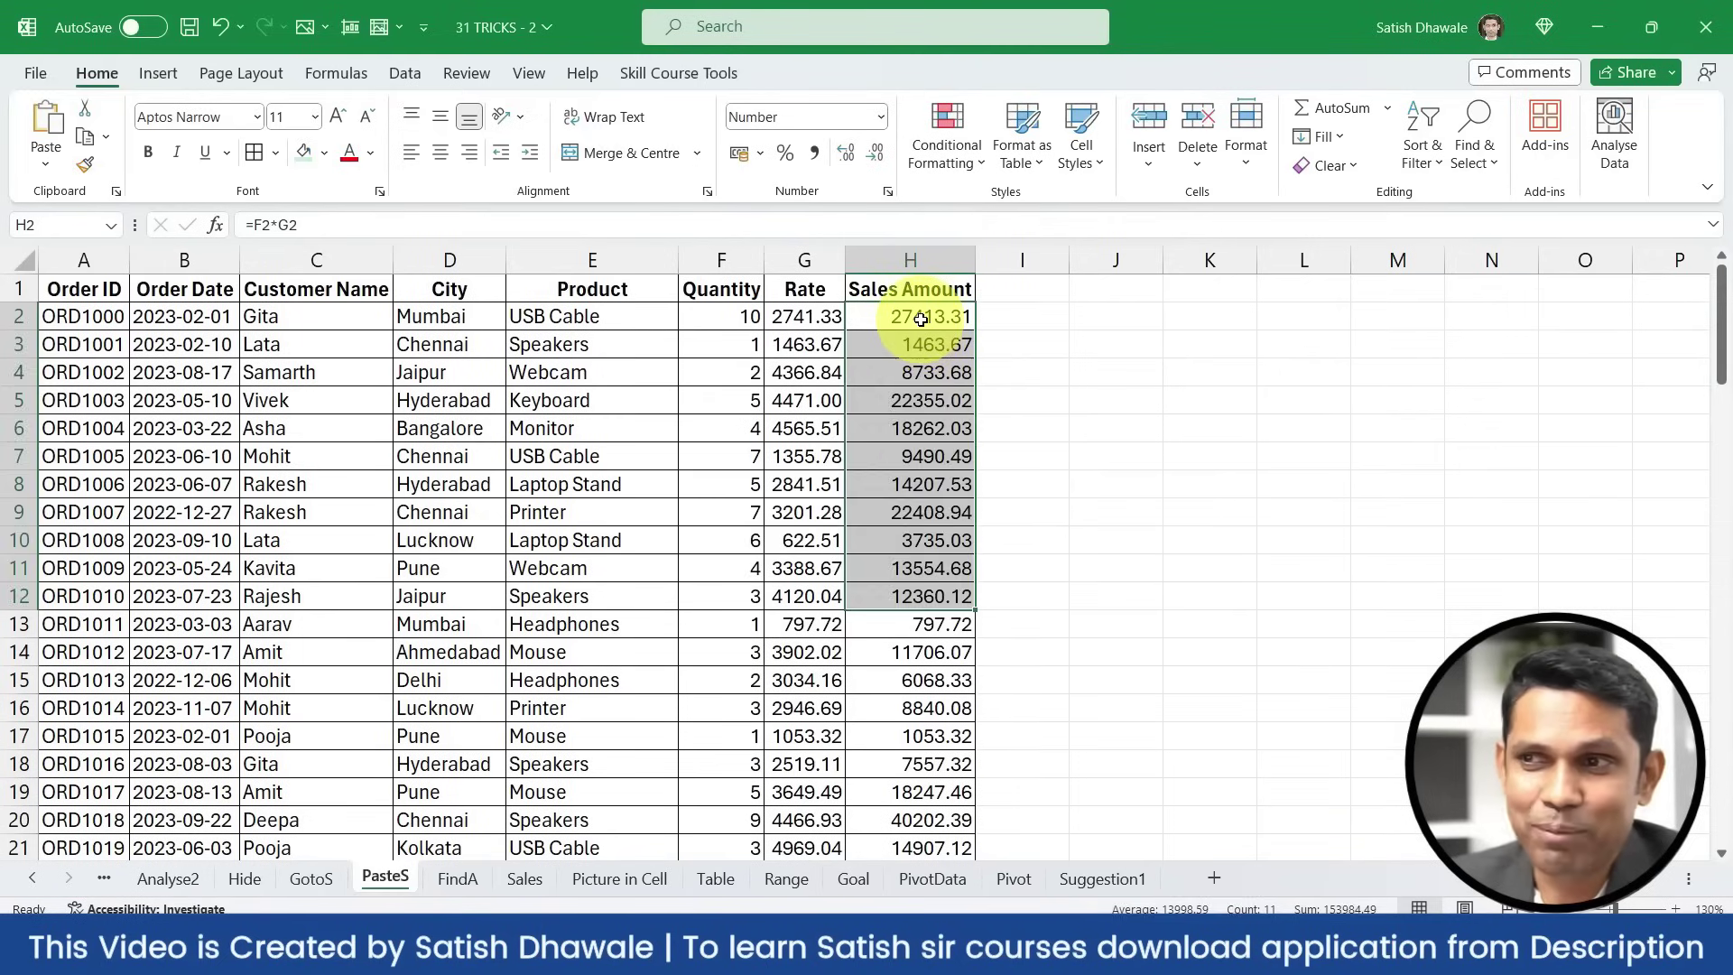
{"action": "left_click_drag", "start_coordinate": [921, 318], "coordinate": [933, 693]}
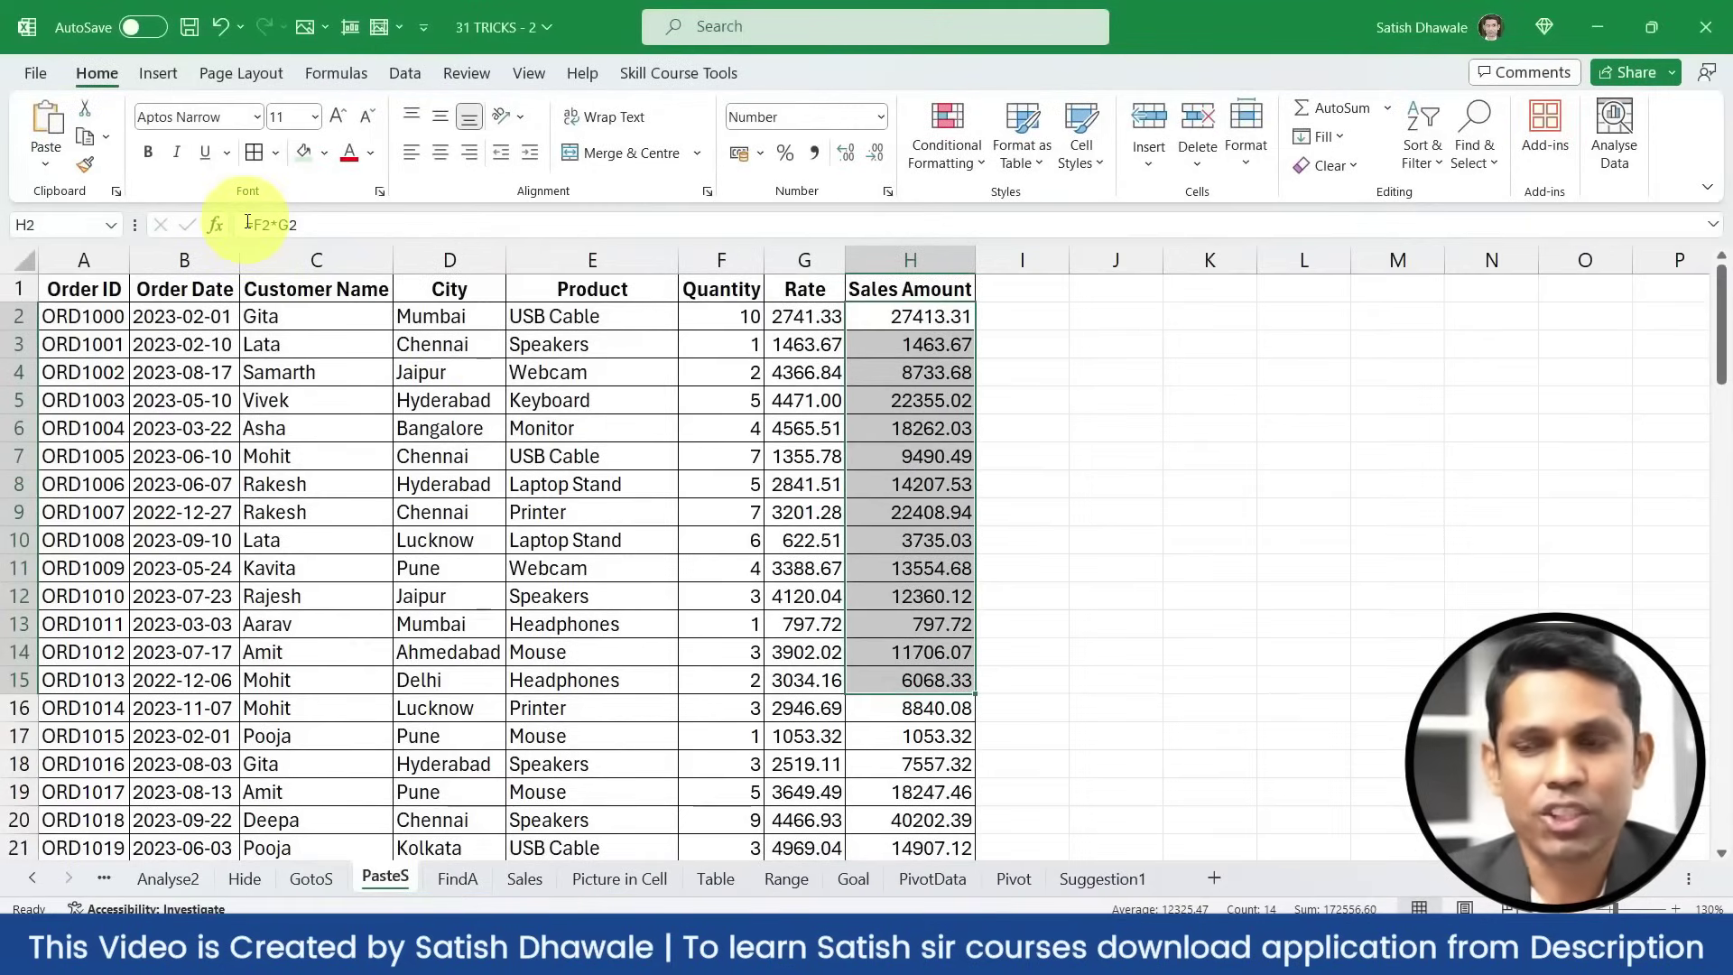
{"action": "left_click", "coordinate": [917, 344]}
{"action": "double_click", "coordinate": [916, 344]}
{"action": "key", "text": "Escape"}
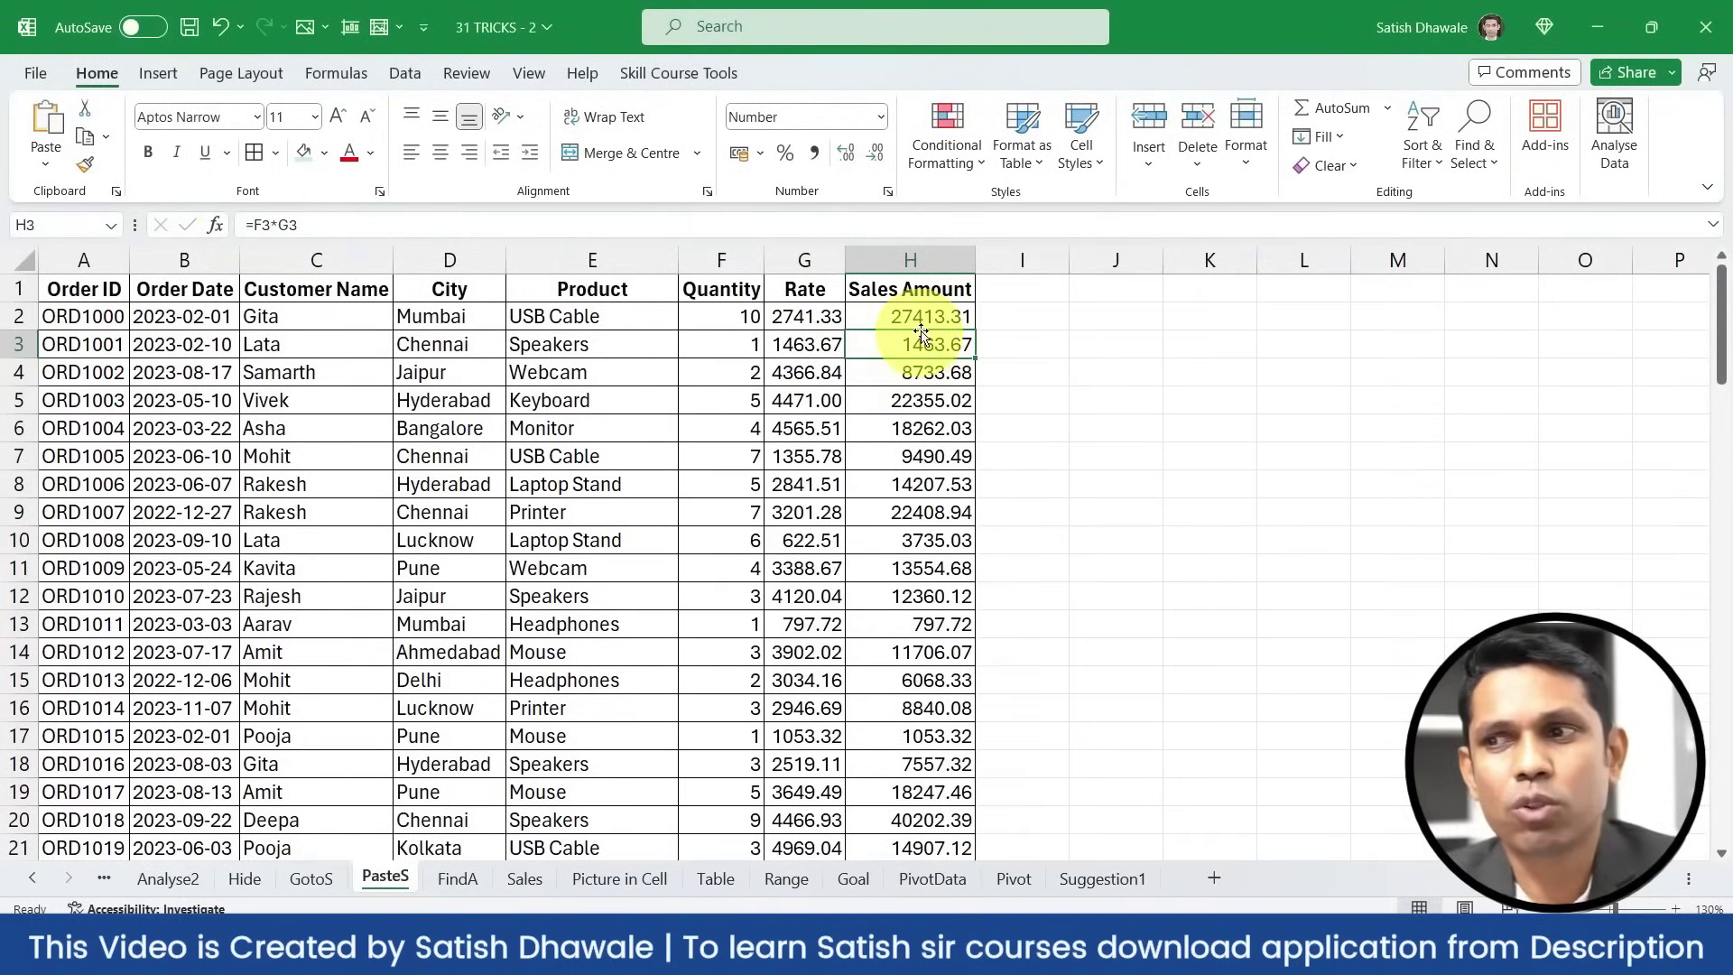
Replace the Sales Amount formulas in H2:H101 with plain values using Paste Values, and check the contents of H2 and H3
{"action": "left_click", "coordinate": [926, 318]}
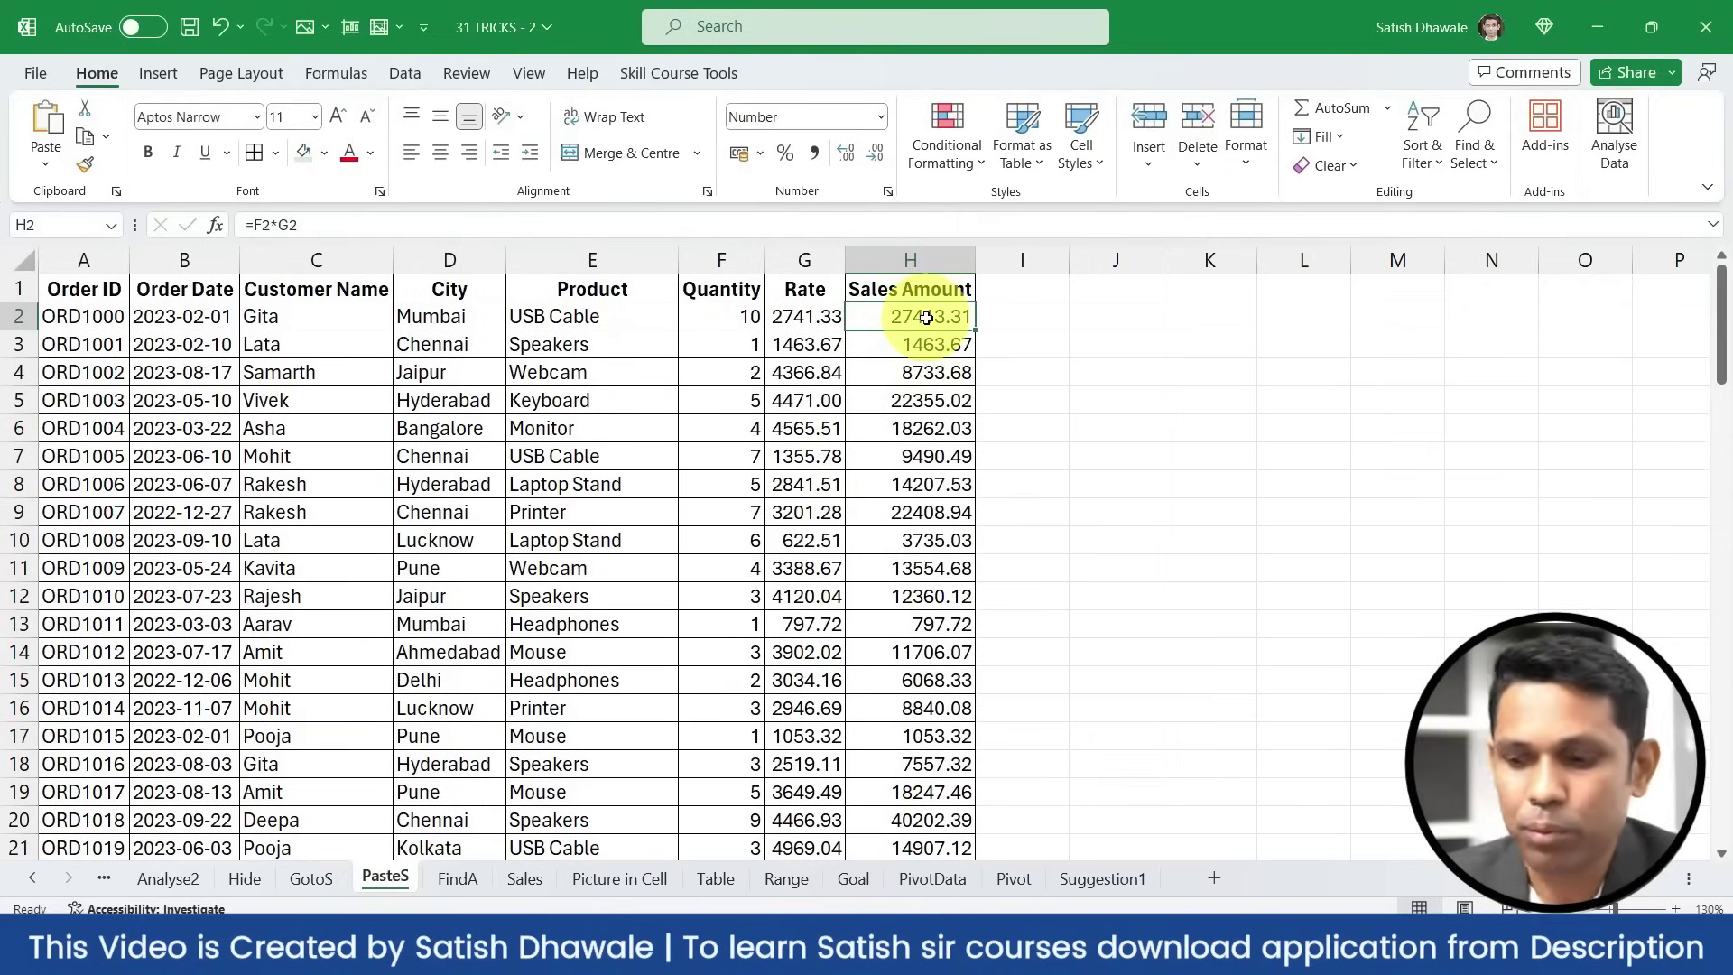
{"action": "key", "text": "ctrl+shift+Down"}
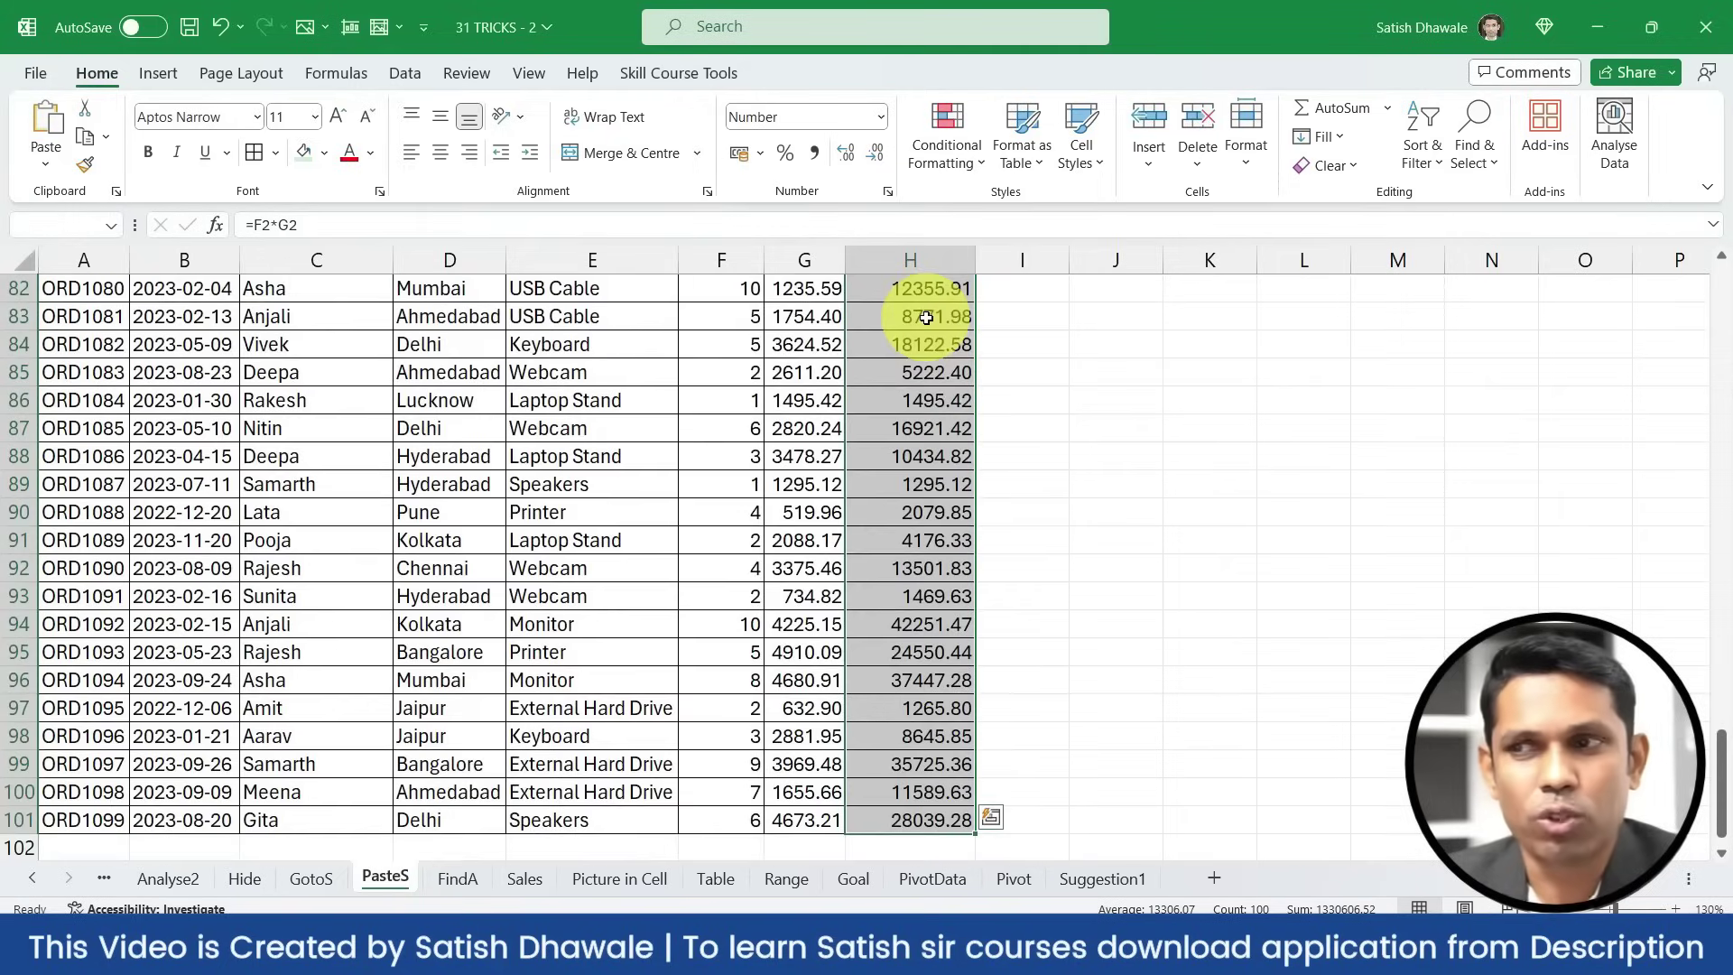
{"action": "key", "text": "ctrl+BackSpace"}
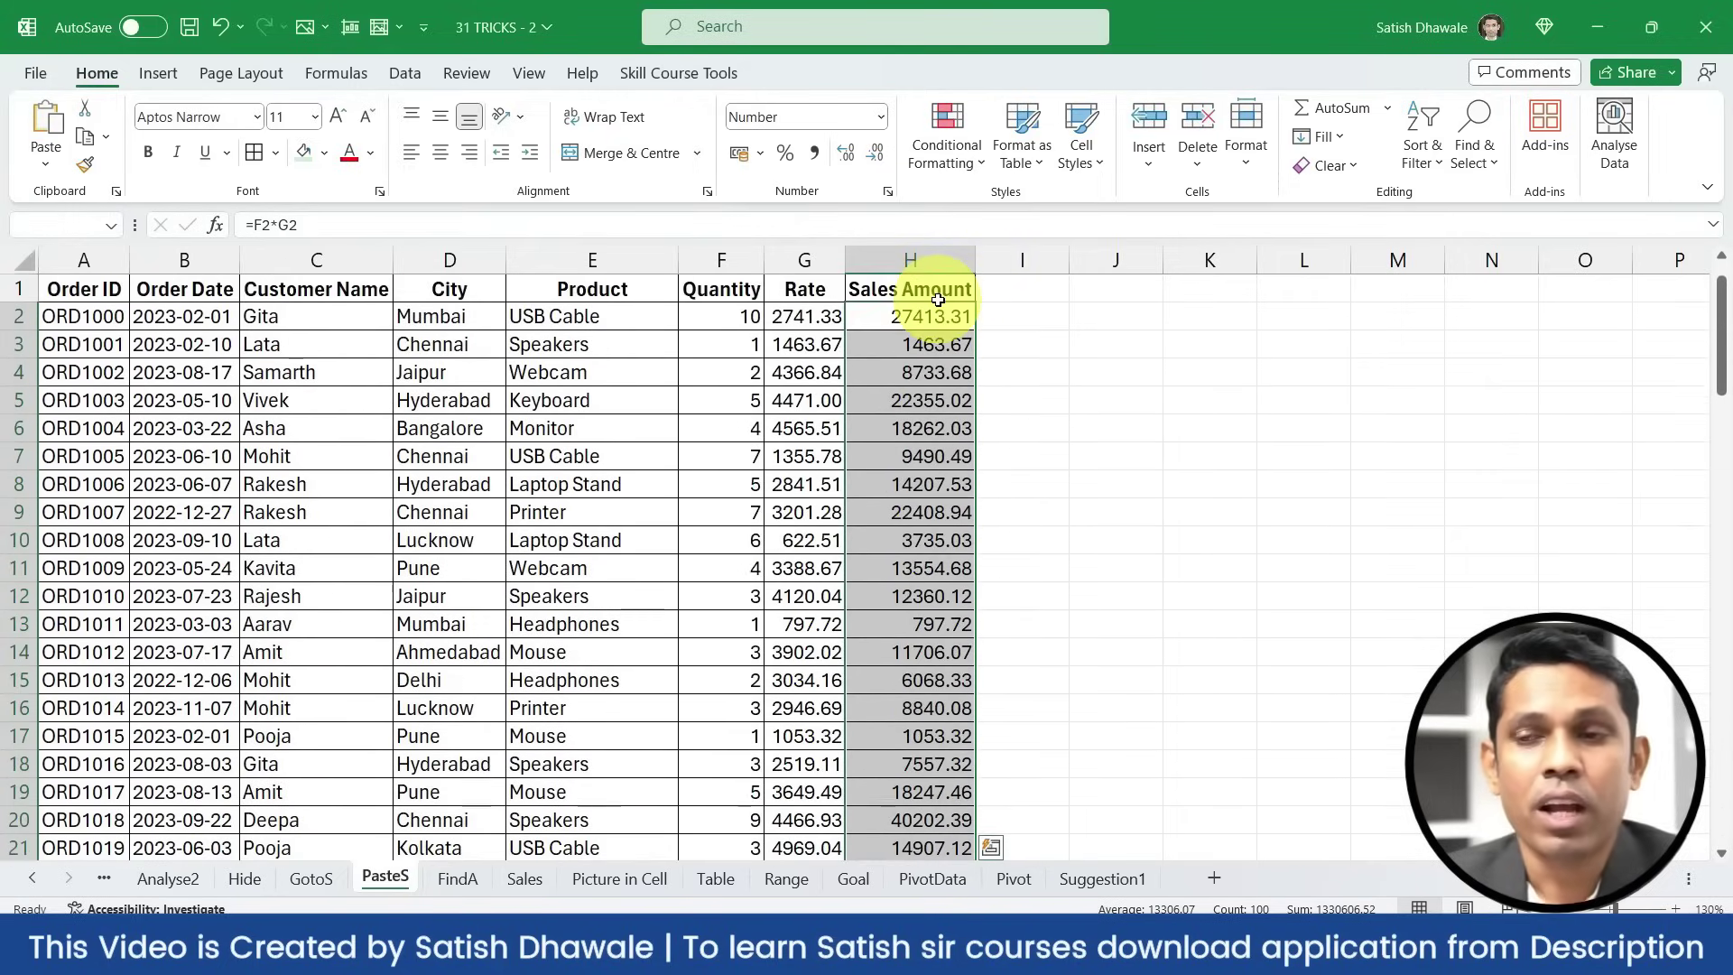
{"action": "key", "text": "ctrl+c"}
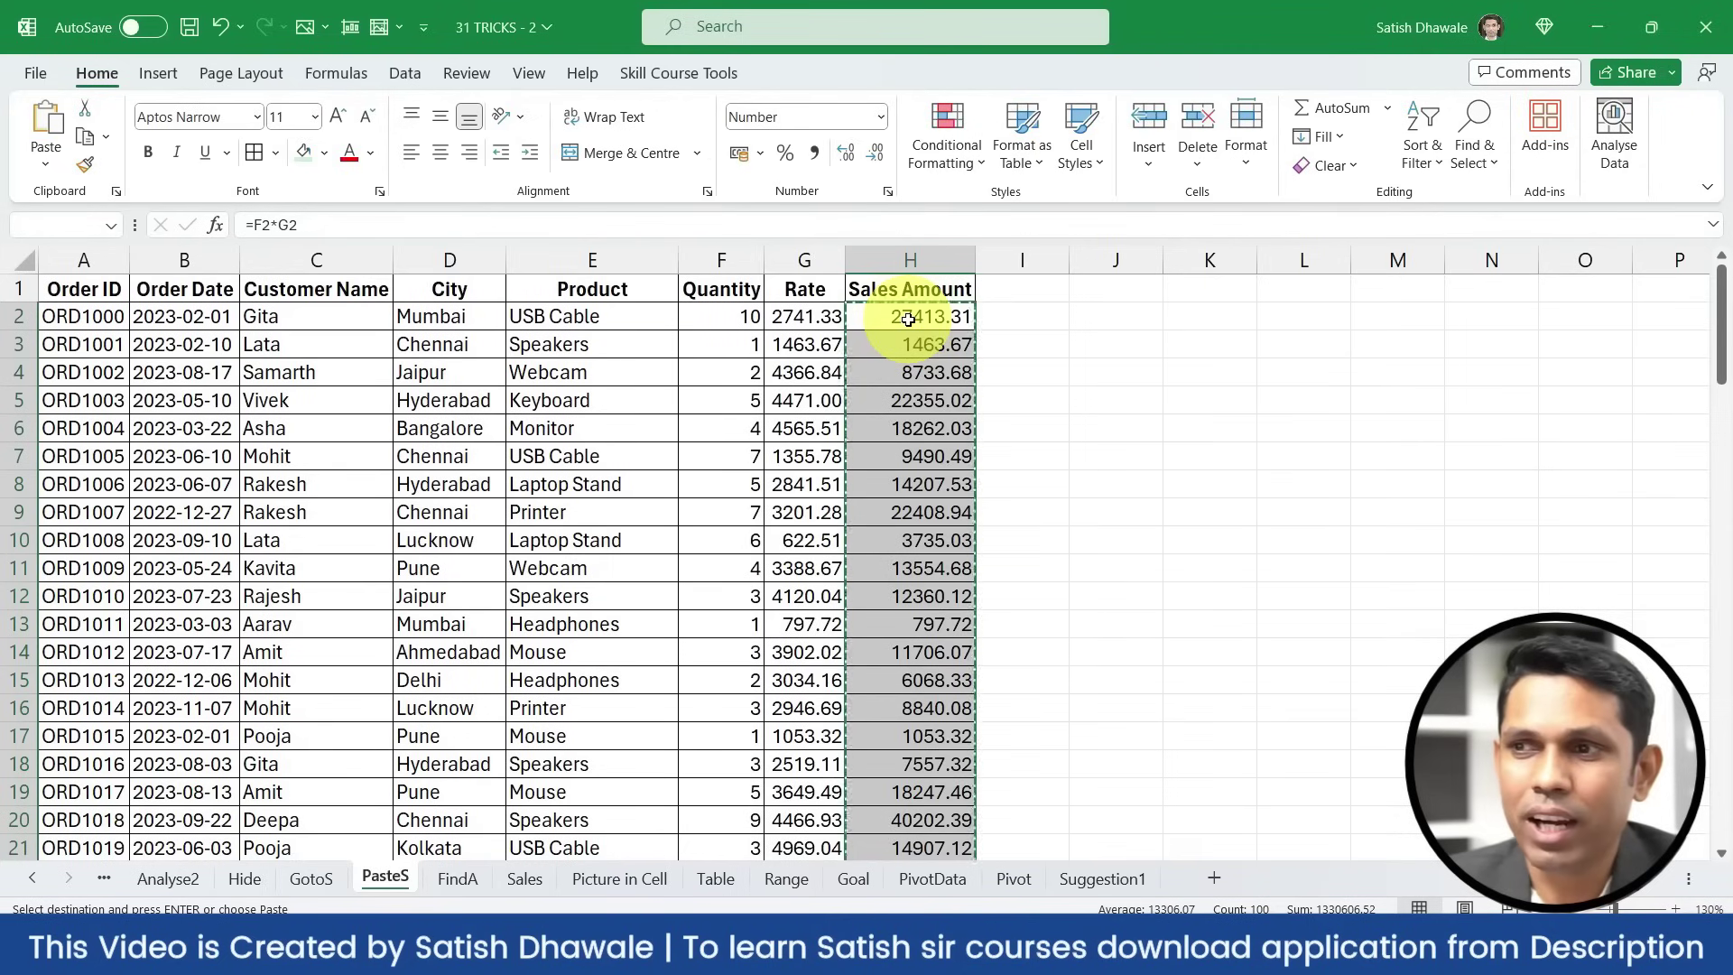
{"action": "left_click", "coordinate": [32, 154]}
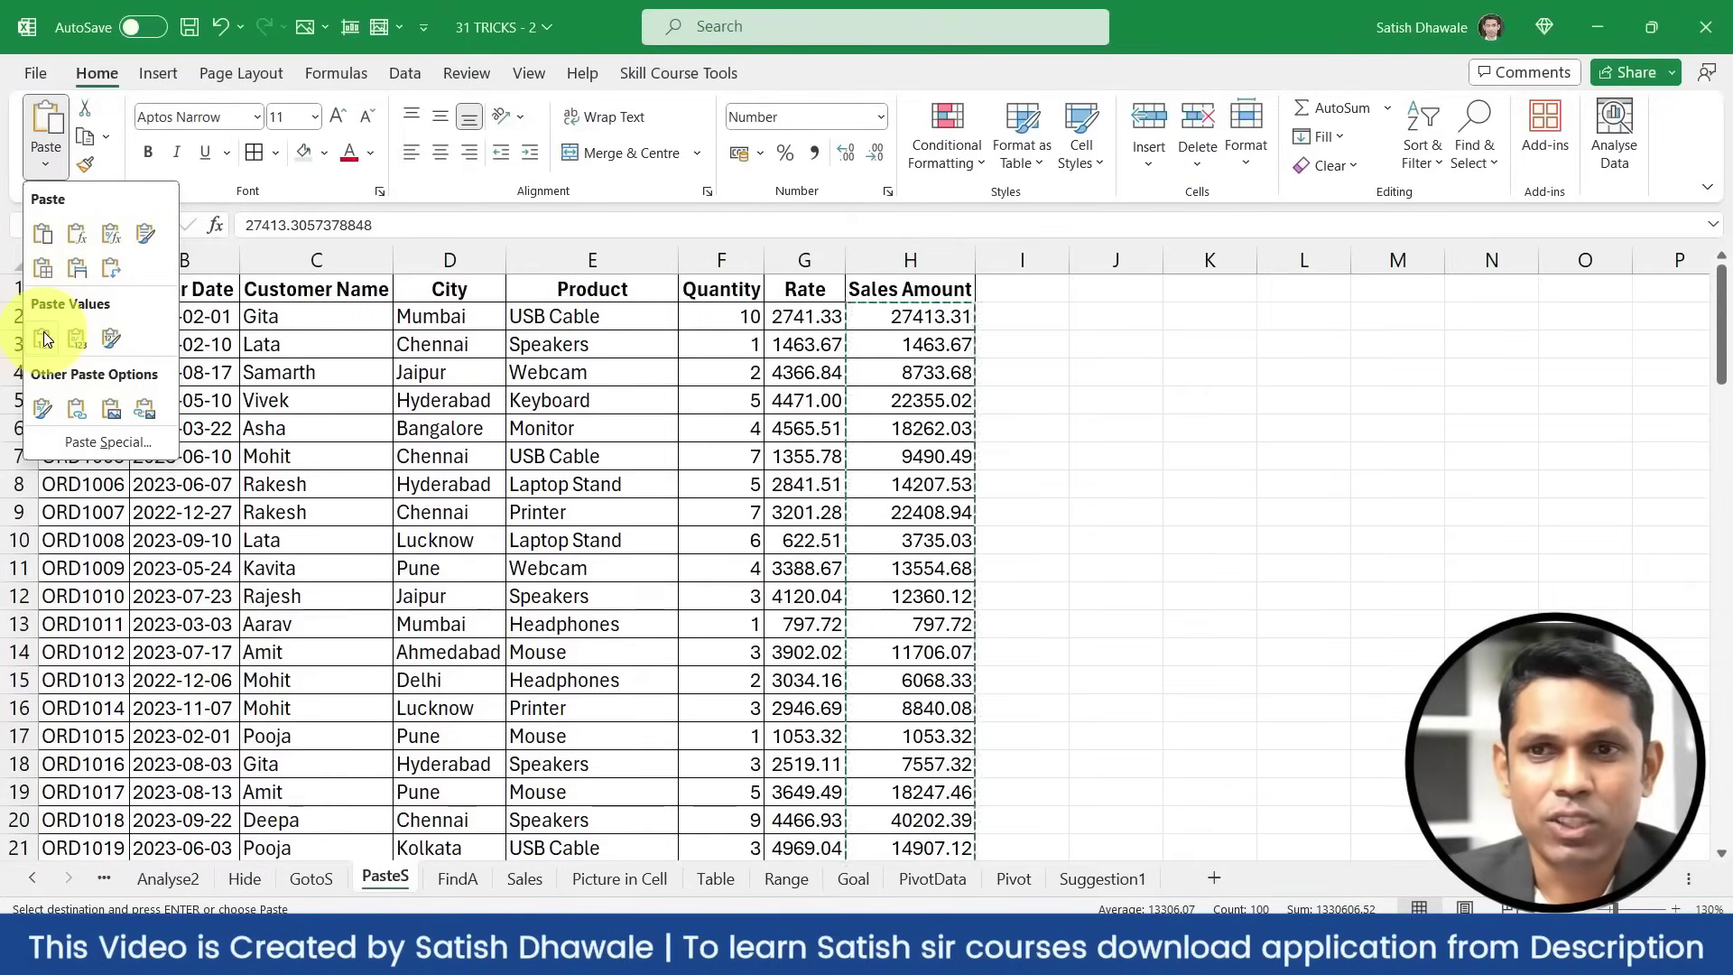
{"action": "left_click", "coordinate": [44, 336]}
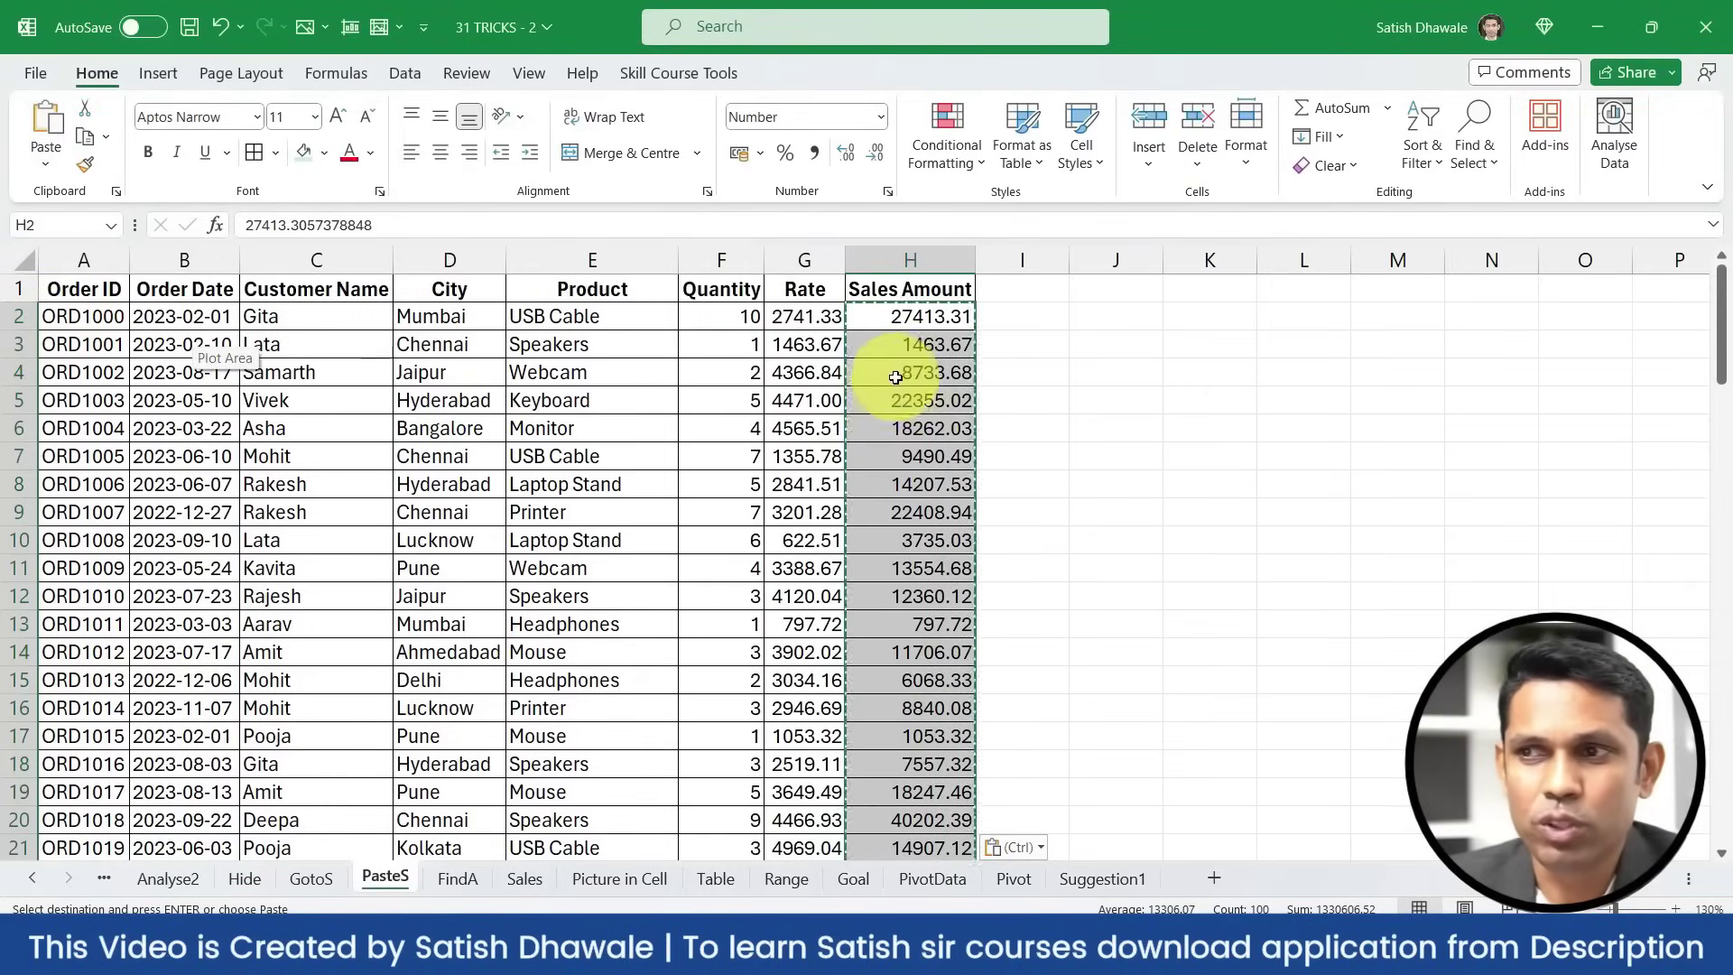
{"action": "double_click", "coordinate": [917, 314]}
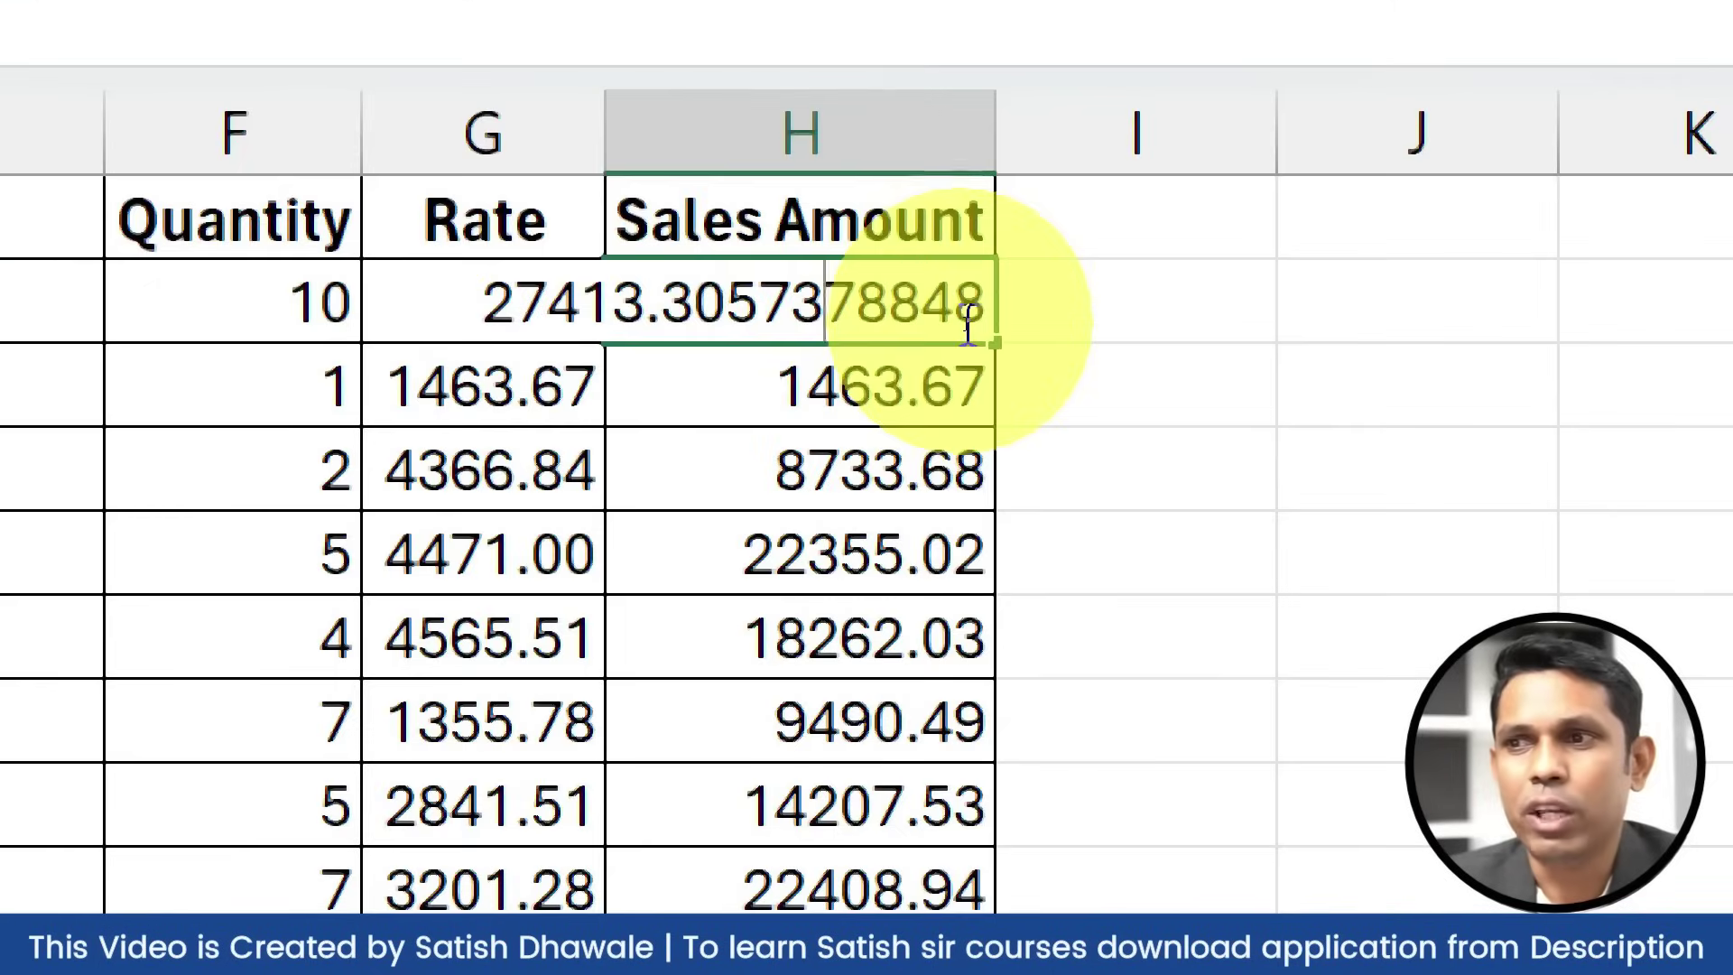
{"action": "key", "text": "Escape"}
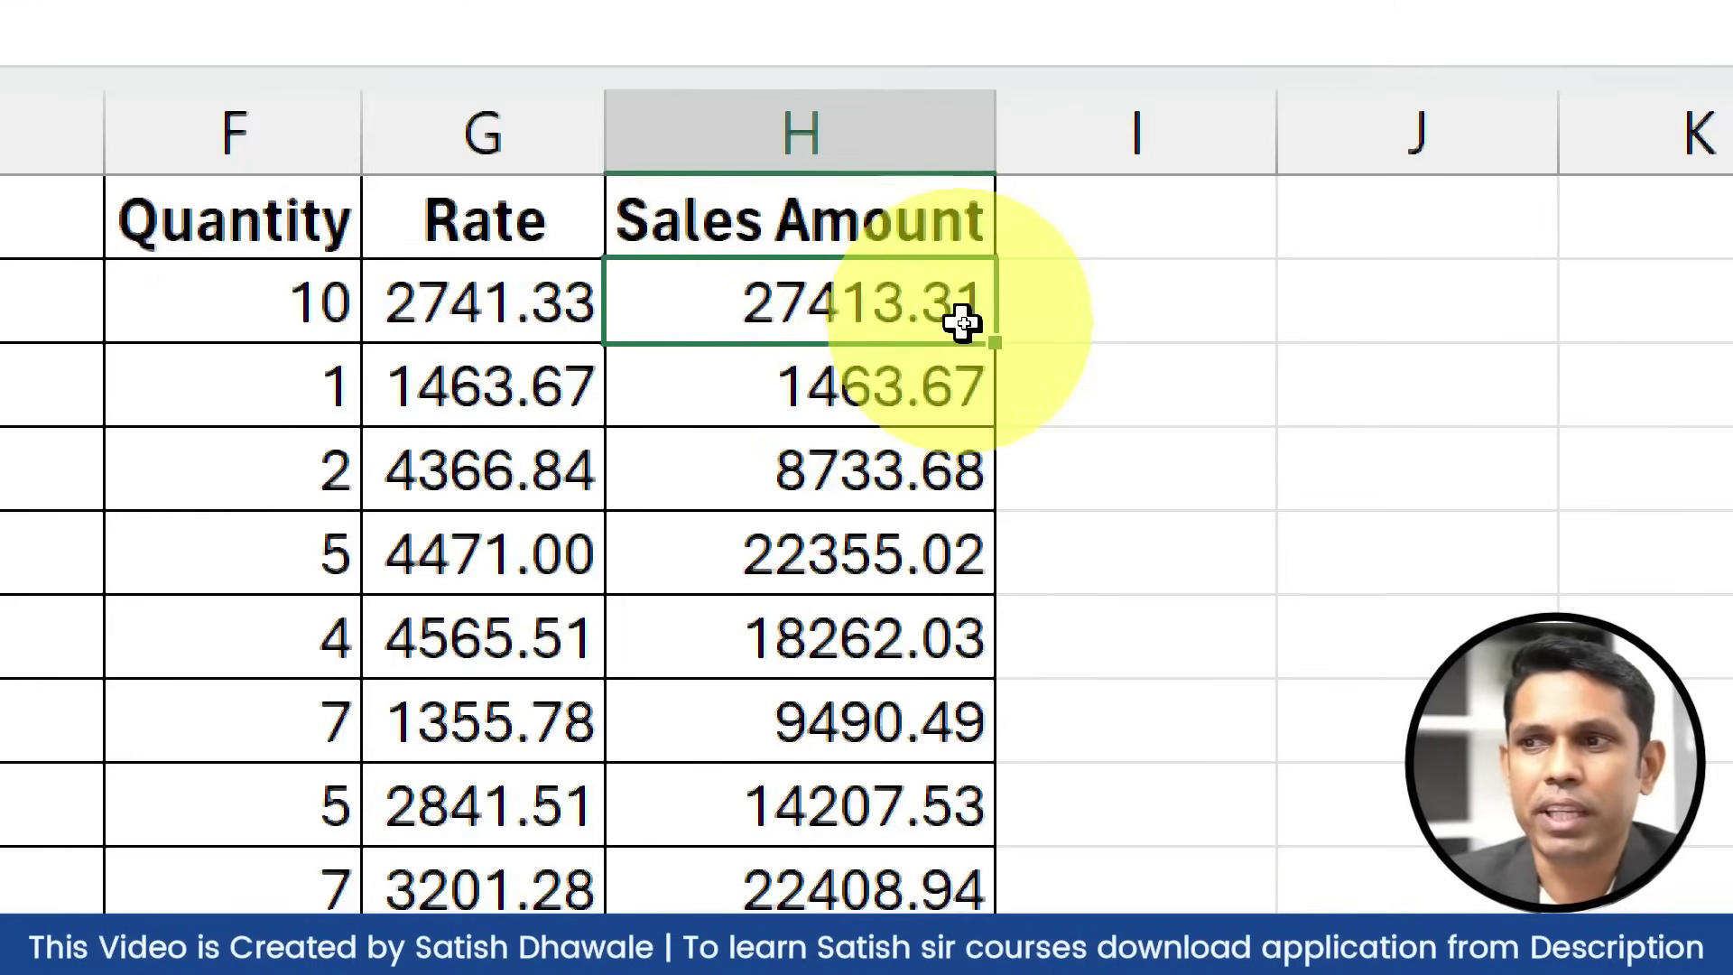
{"action": "double_click", "coordinate": [829, 374]}
{"action": "key", "text": "Escape"}
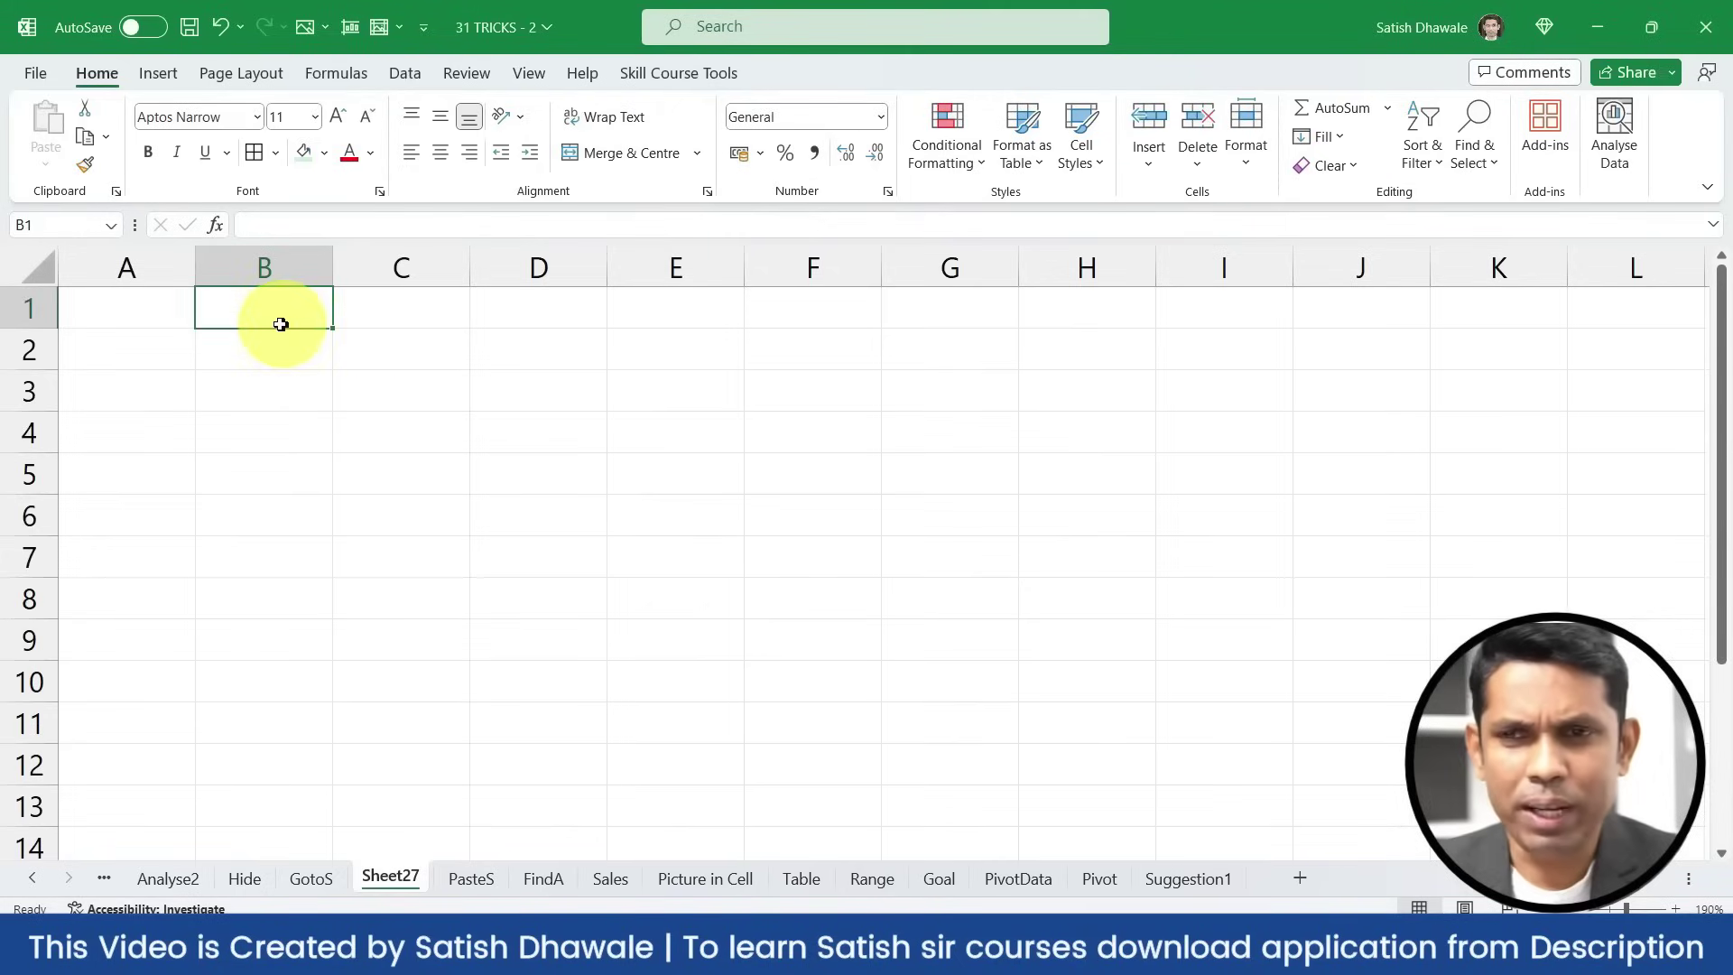
Enter "Name of" and "Student" in cell B1 on two lines, separated by an in-cell line break
{"action": "type", "text": "Name of"}
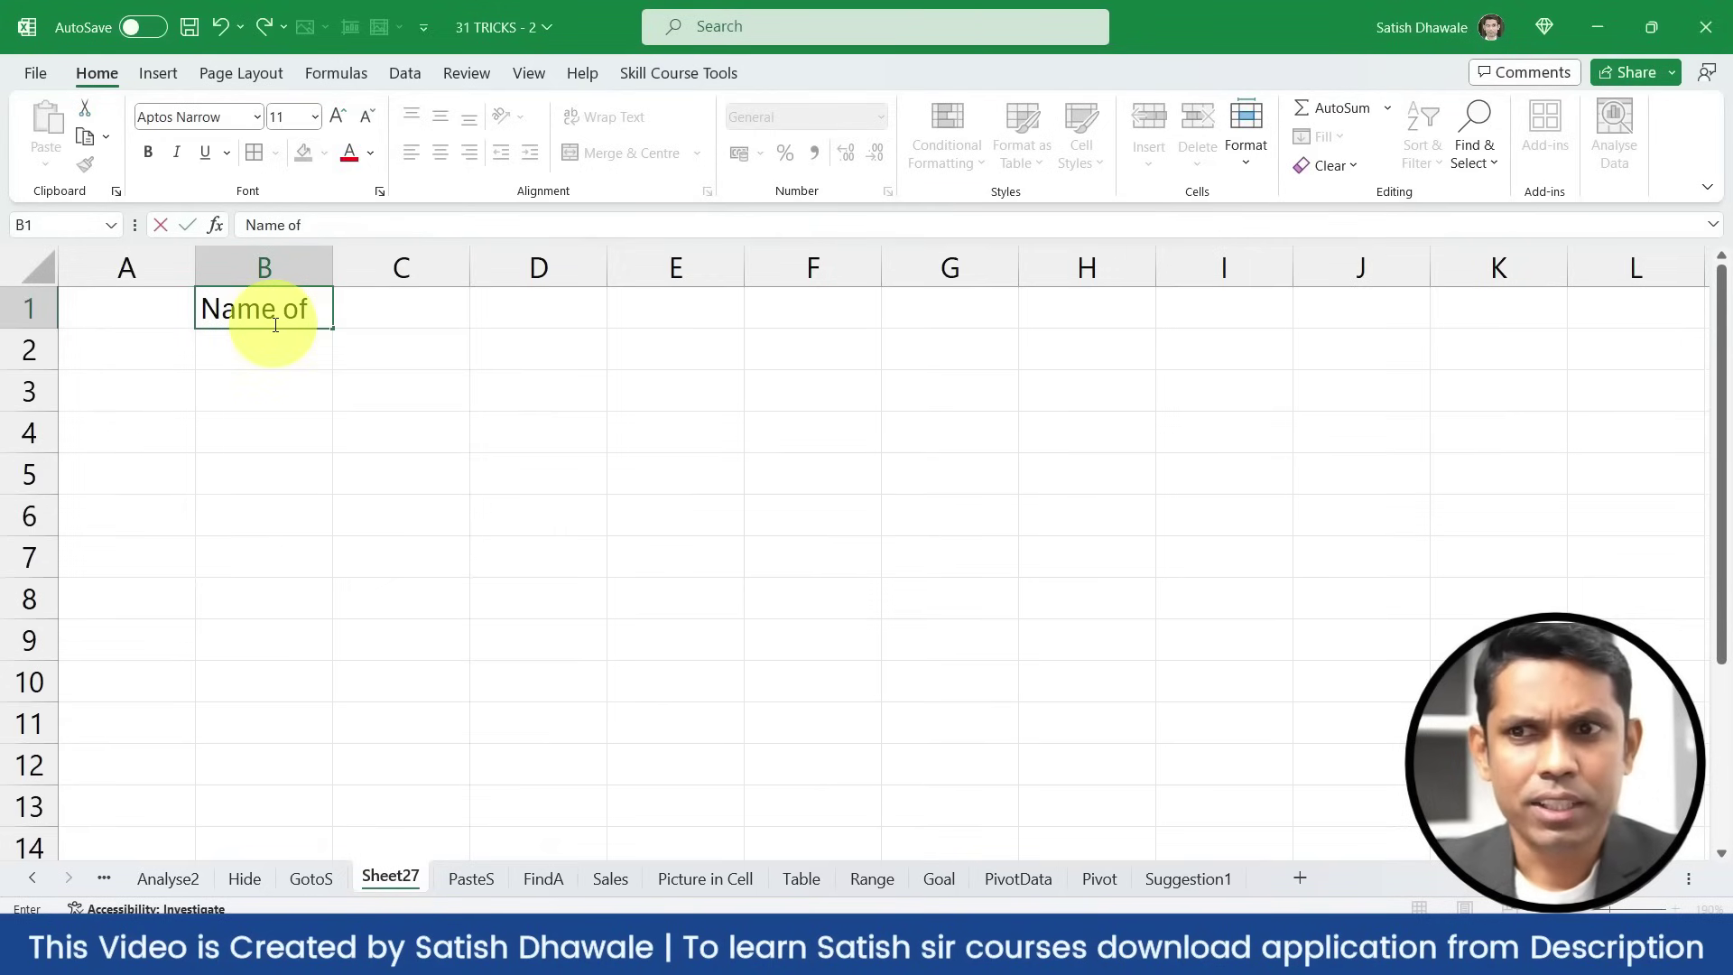
{"action": "key", "text": "Return"}
{"action": "key", "text": "Up"}
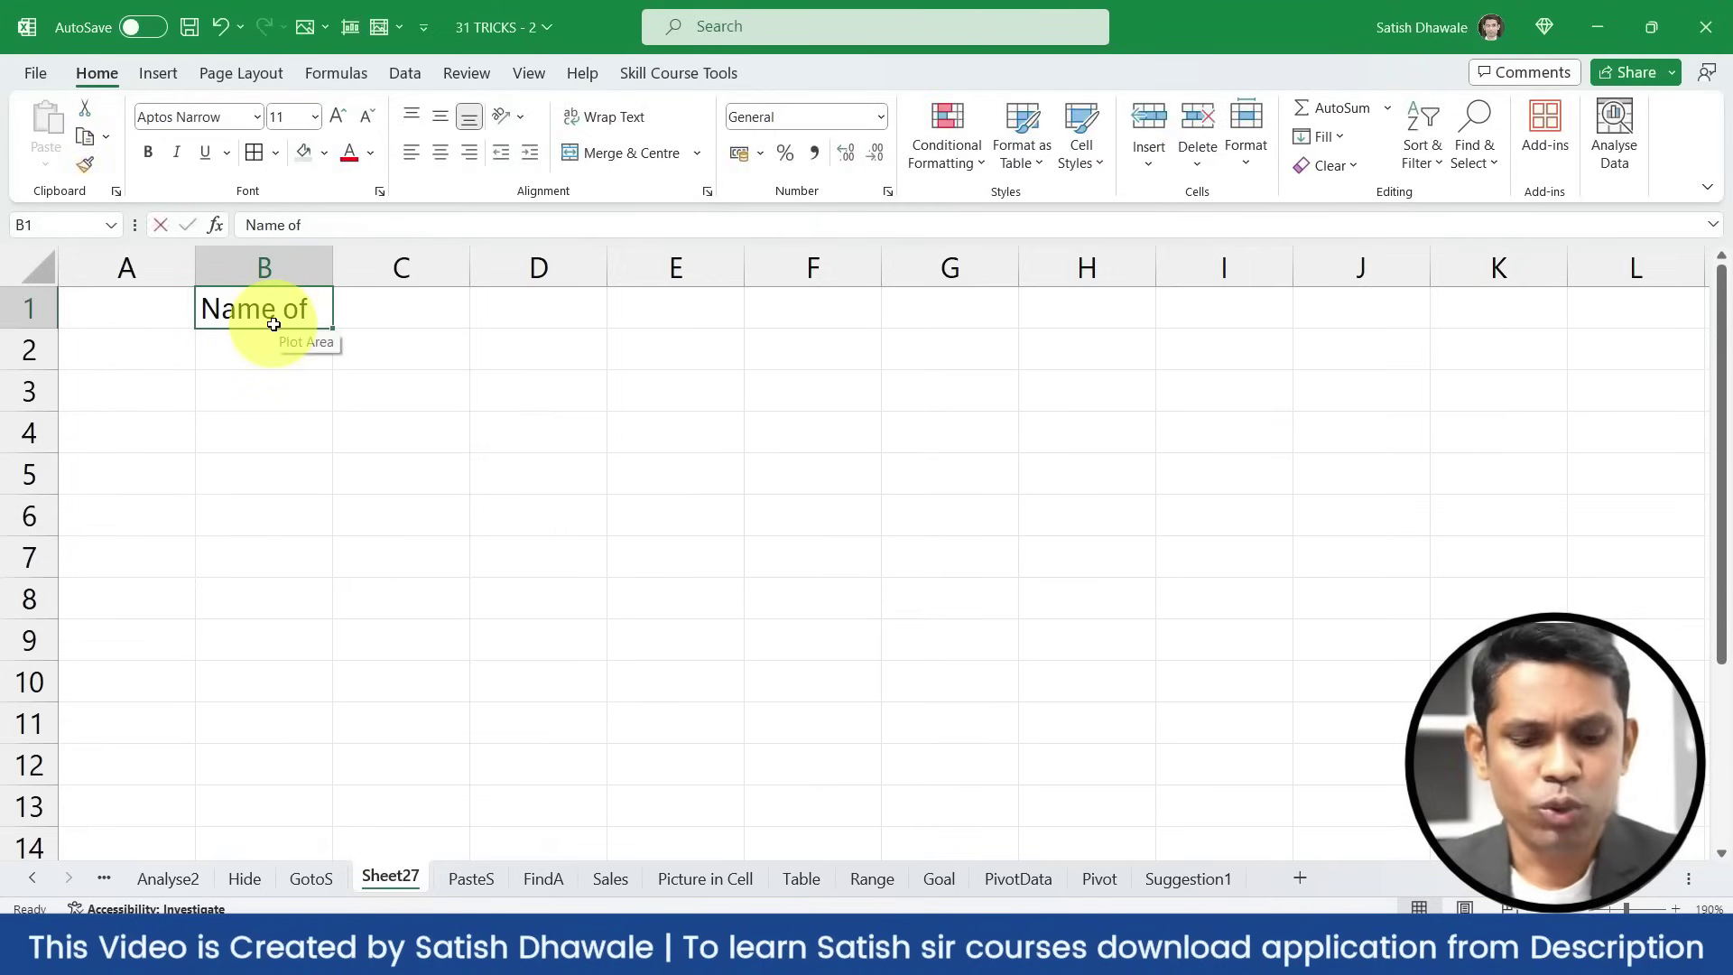
{"action": "key", "text": "F2"}
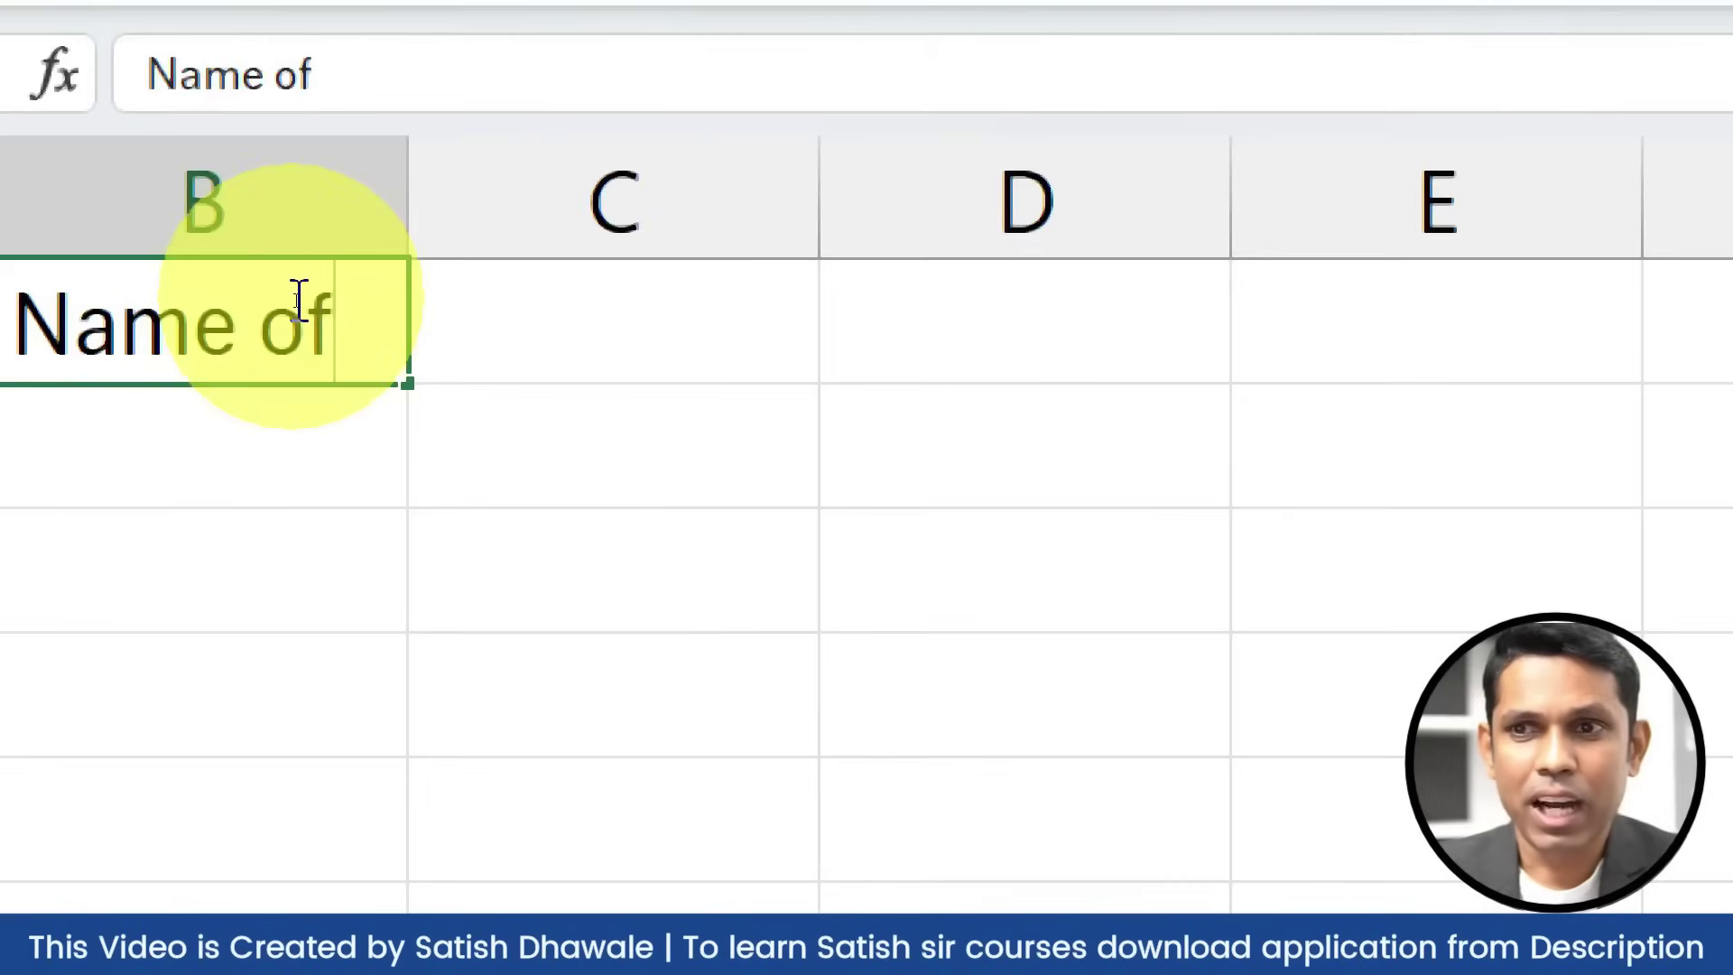
{"action": "key", "text": "alt+Return"}
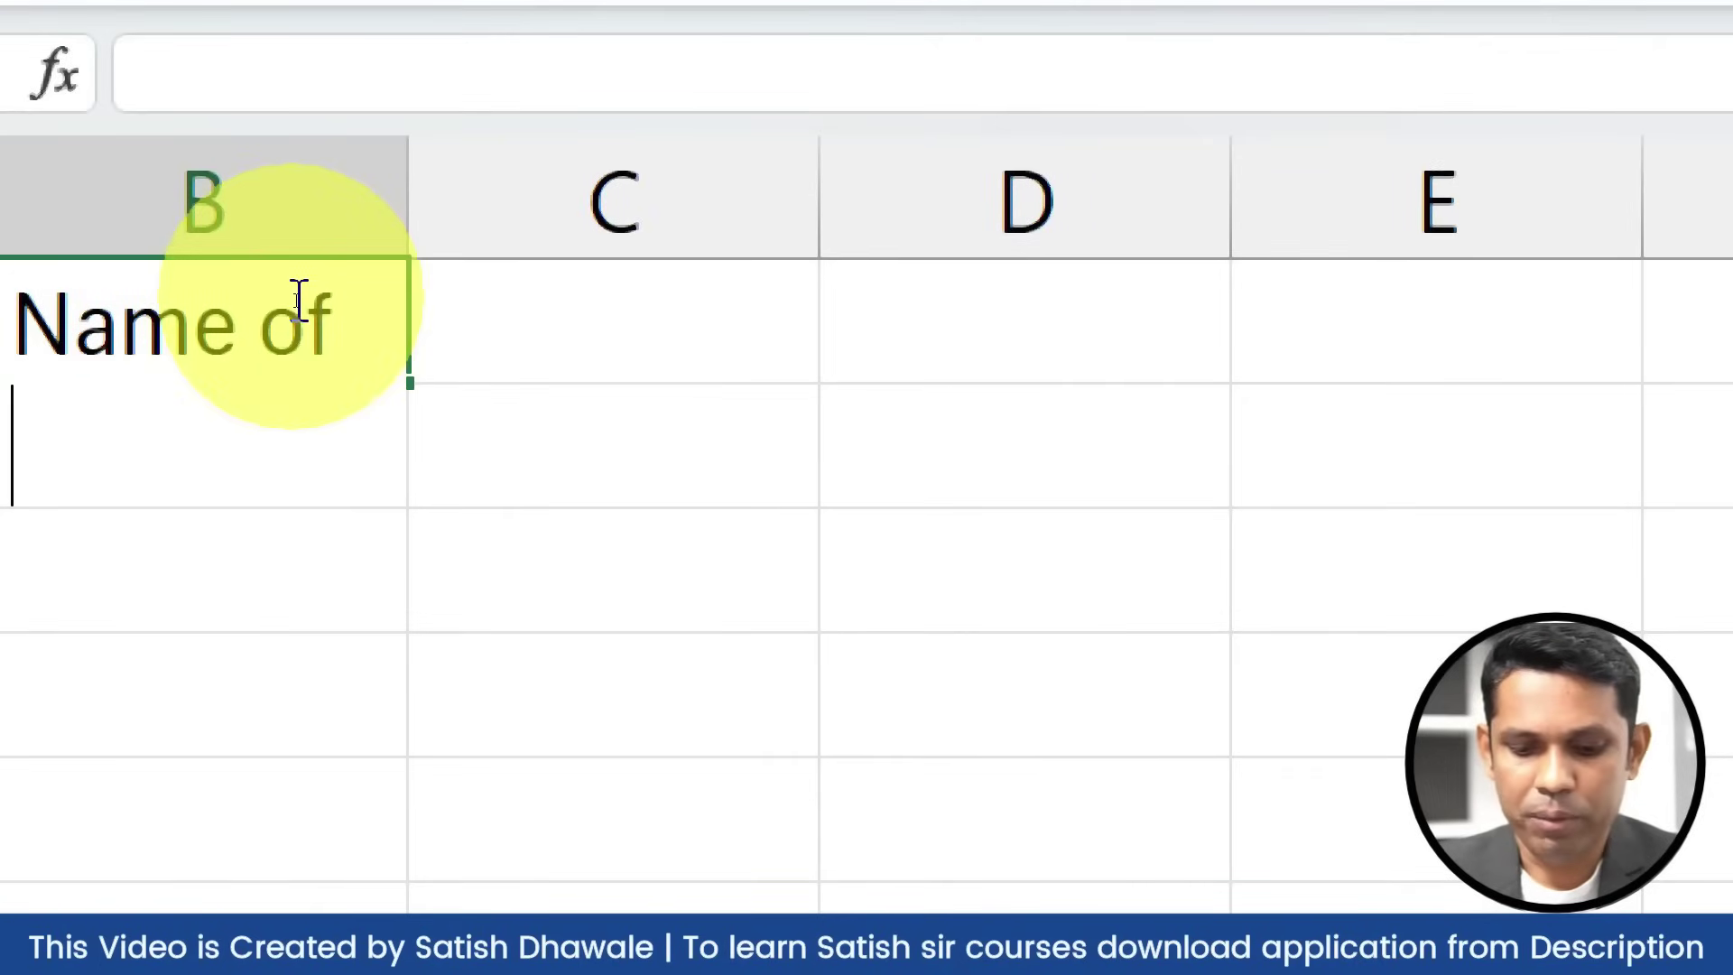
{"action": "type", "text": "Student"}
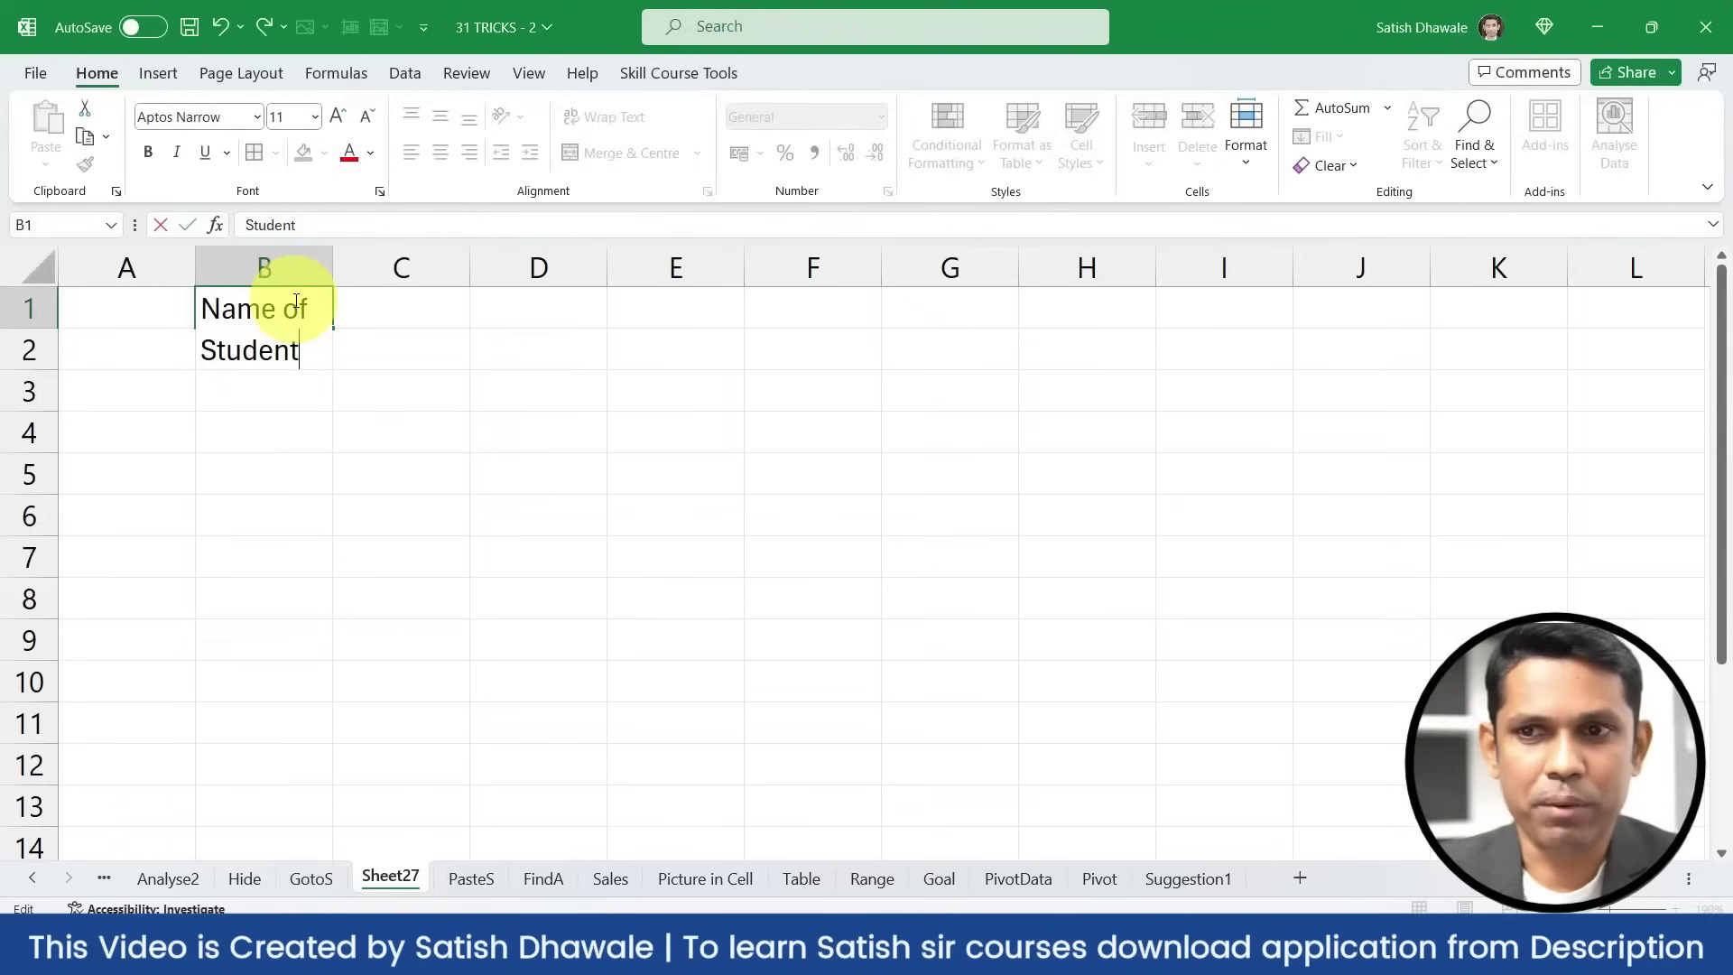
{"action": "key", "text": "Return"}
{"action": "left_click", "coordinate": [297, 300]}
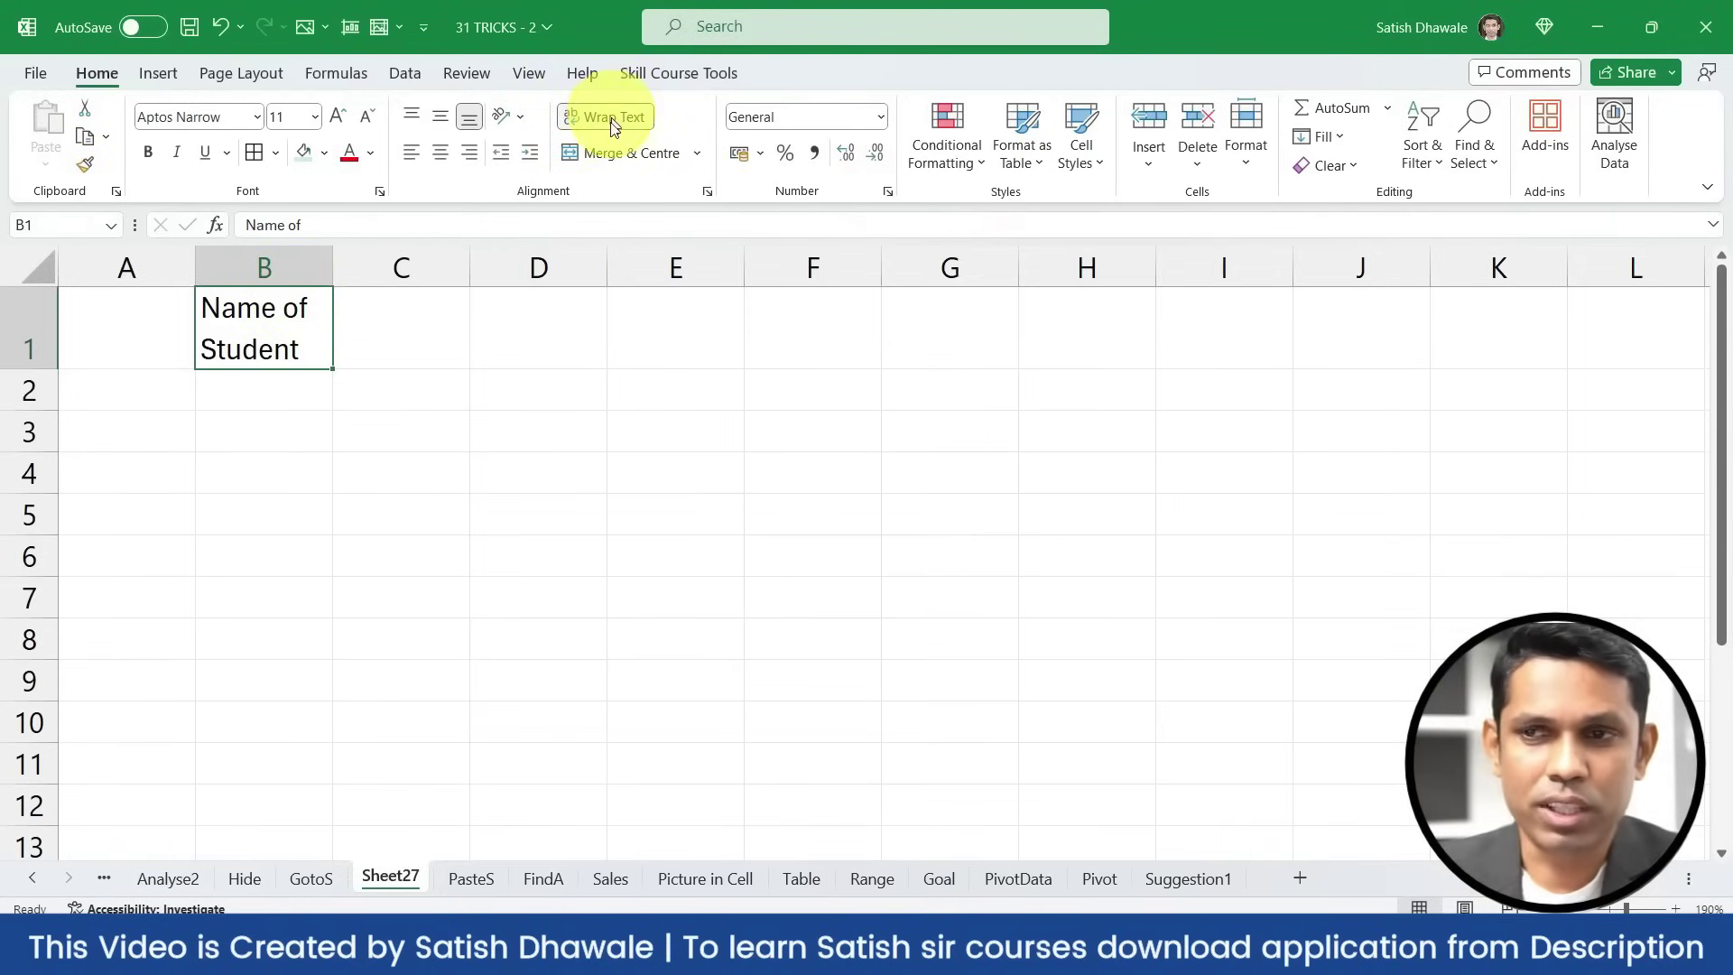
Enter "Name of student" in cell D1 and apply Wrap Text to it for comparison with B1
{"action": "left_click", "coordinate": [566, 316]}
{"action": "type", "text": "Name"}
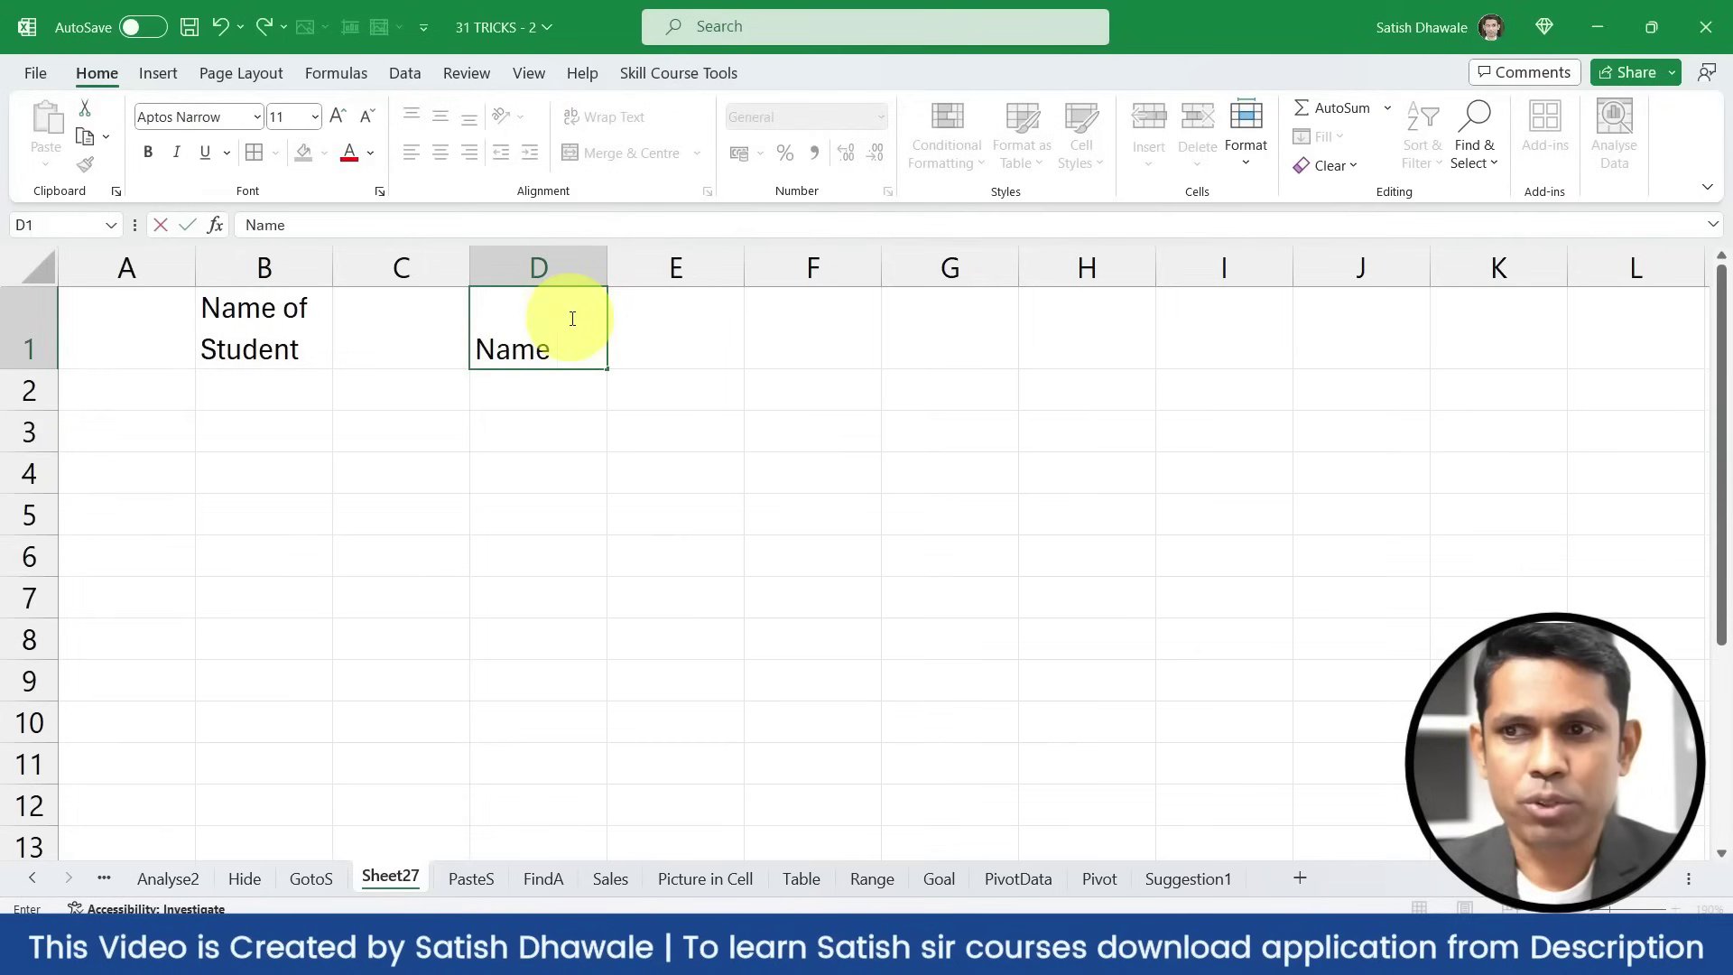
{"action": "type", "text": " of student"}
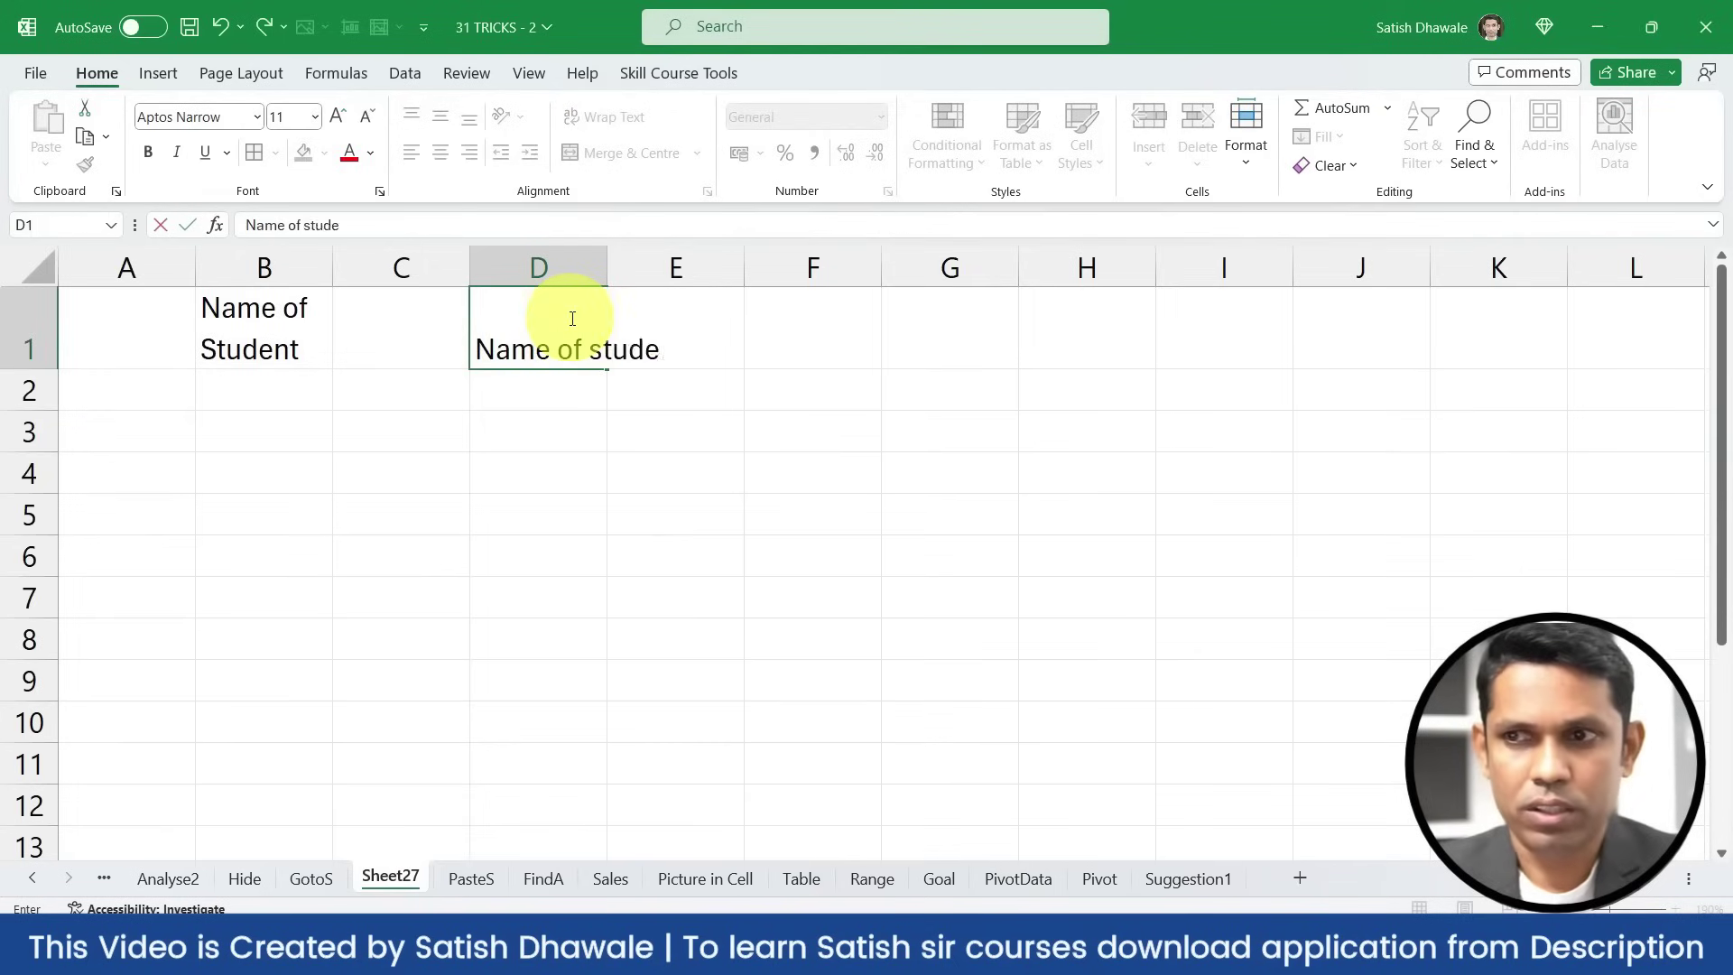
{"action": "key", "text": "Return"}
{"action": "left_click", "coordinate": [571, 317]}
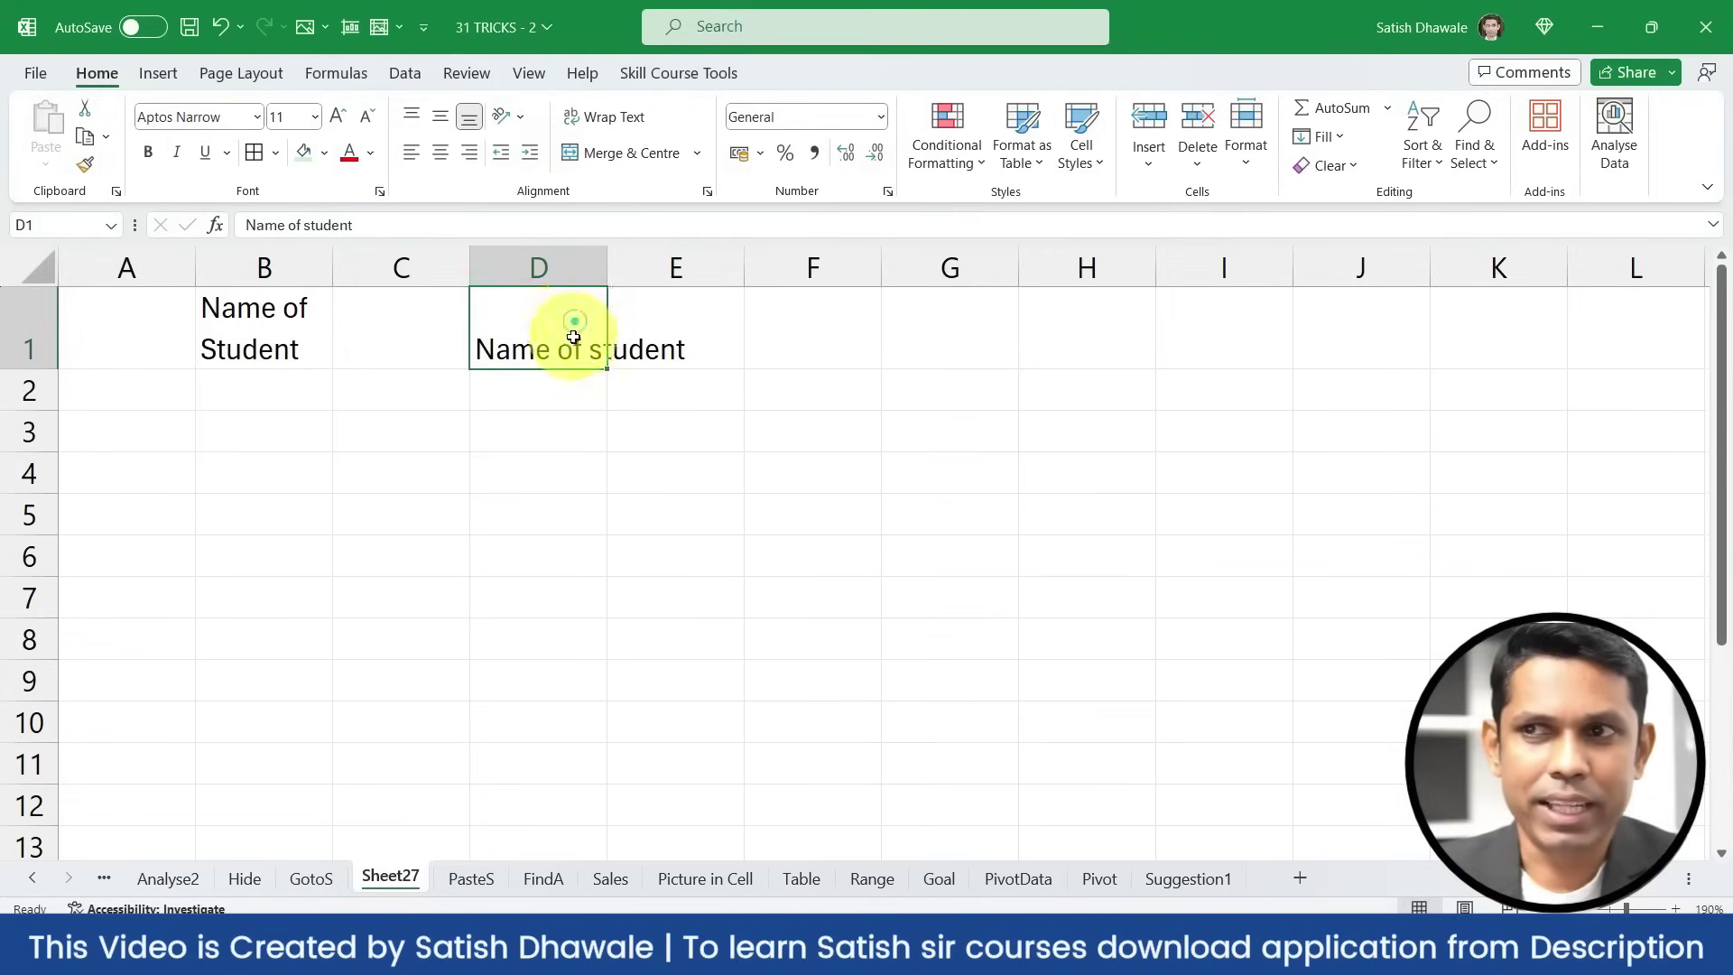
{"action": "left_click", "coordinate": [608, 116]}
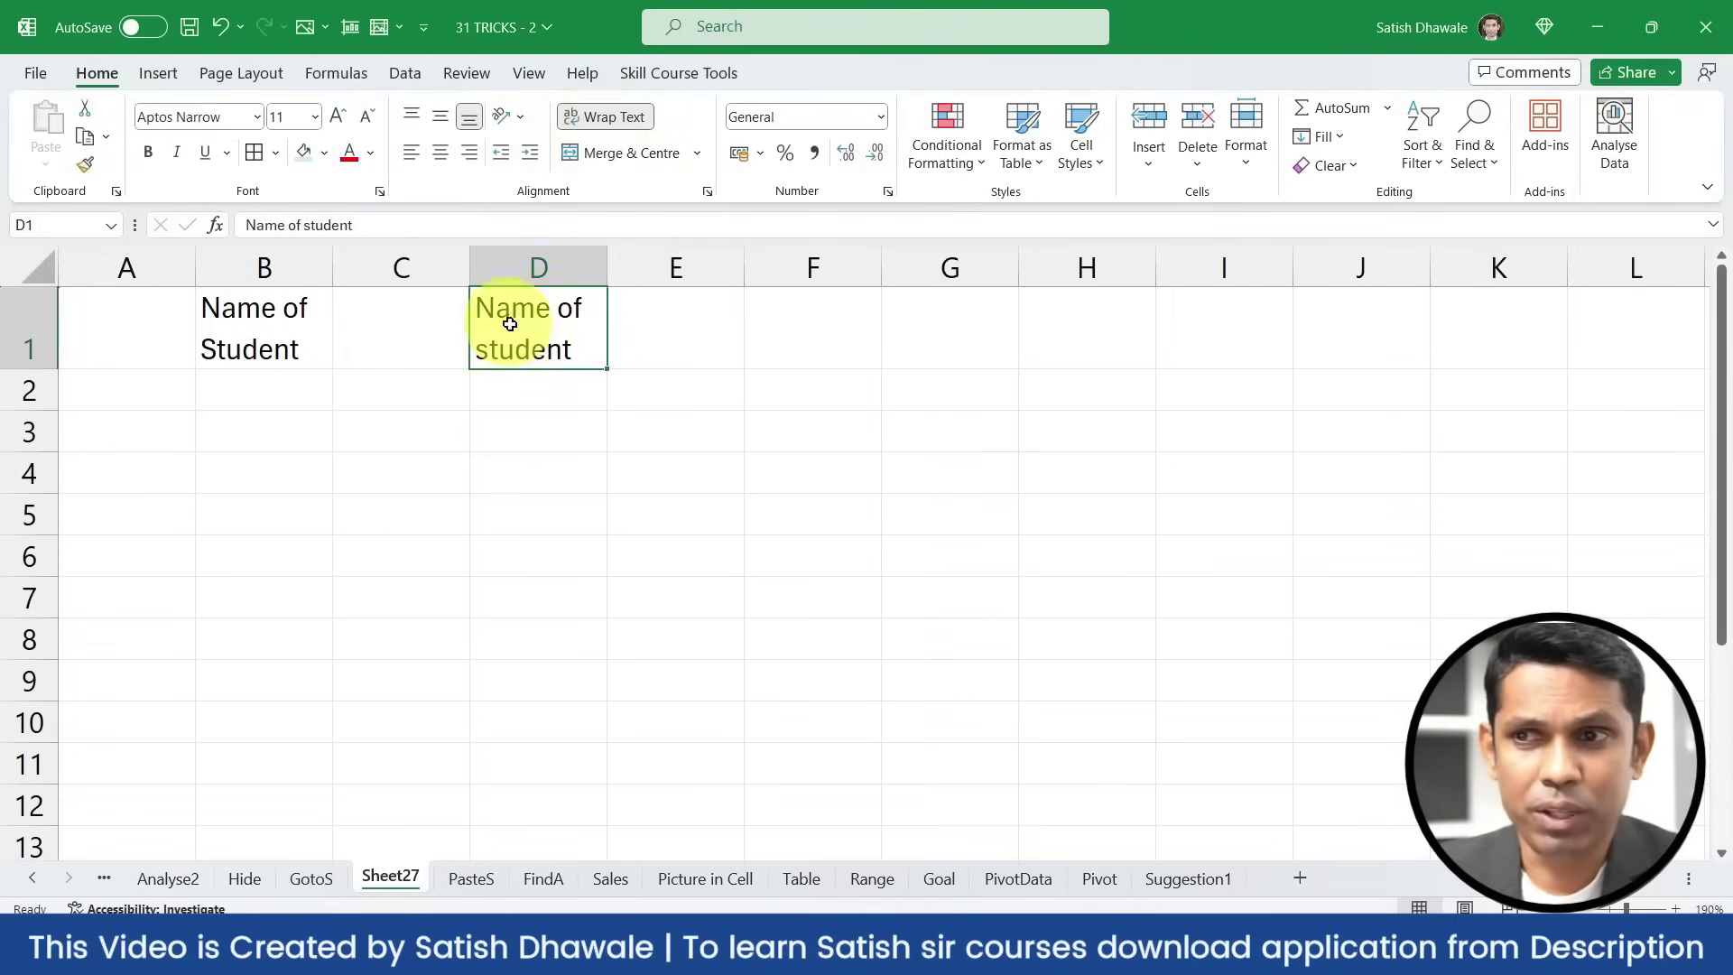
{"action": "left_click", "coordinate": [269, 319]}
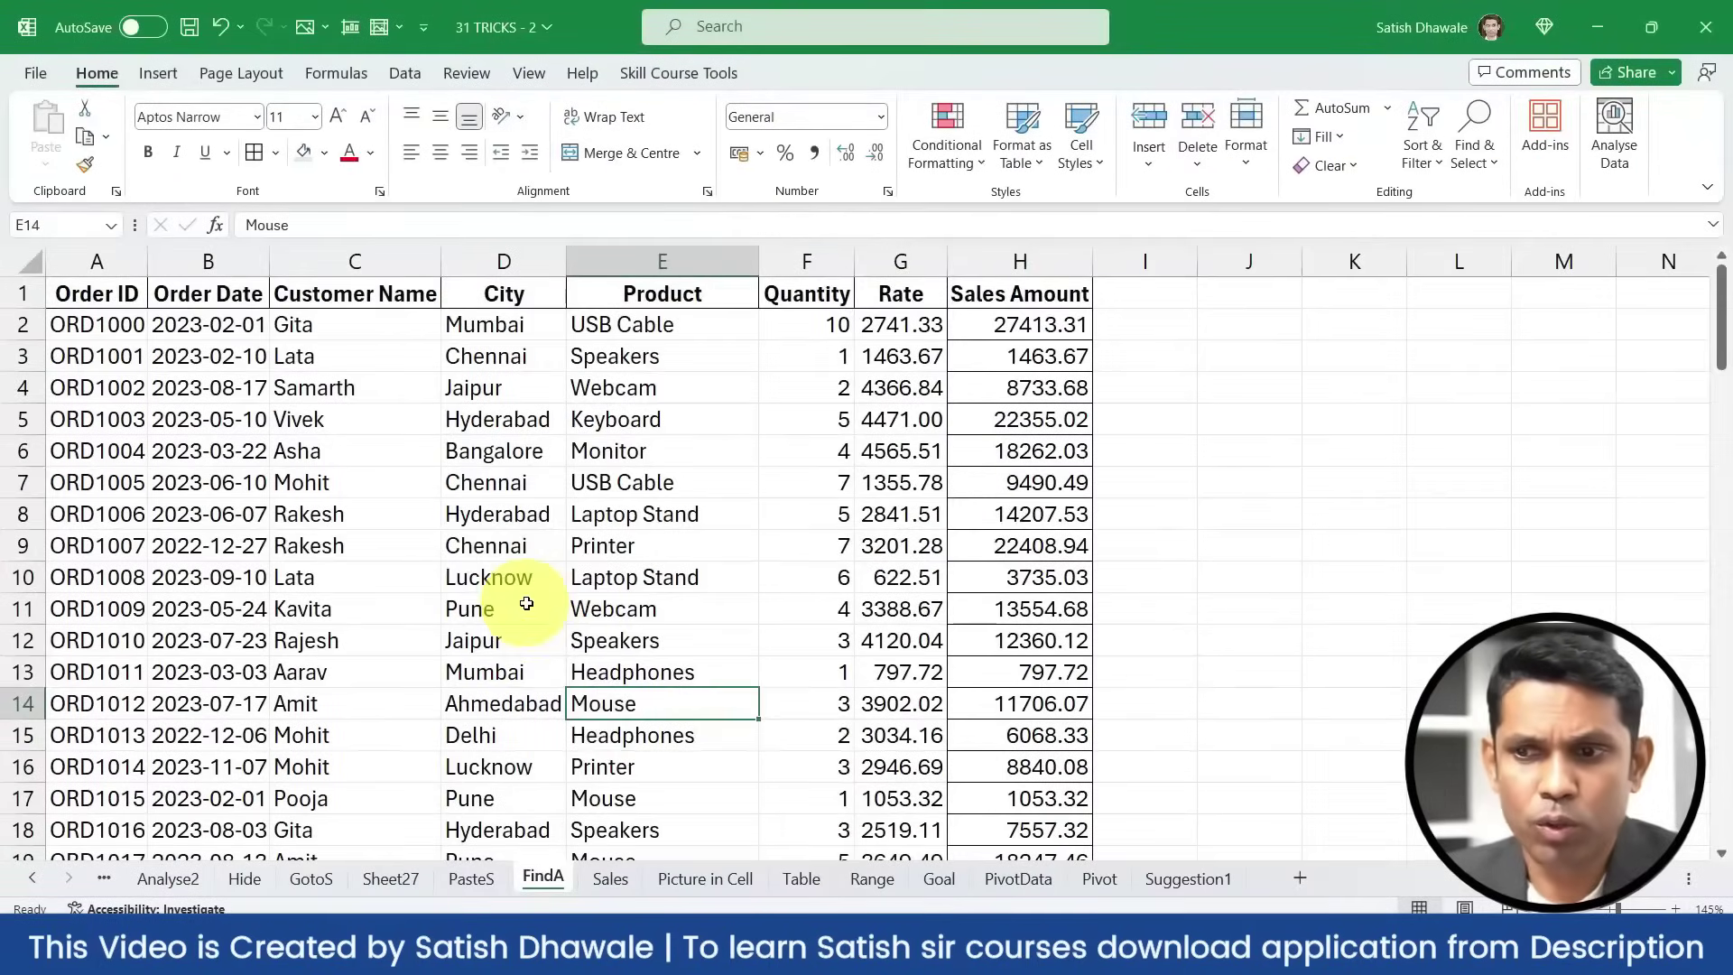
On the FindA sheet, review the Mouse orders in the Product column and find all cells containing Mouse within the sheet
{"action": "scroll", "coordinate": [533, 614], "scroll_direction": "down", "scroll_amount": 2}
{"action": "left_click_drag", "start_coordinate": [600, 513], "coordinate": [1055, 513]}
{"action": "left_click_drag", "start_coordinate": [623, 607], "coordinate": [902, 643]}
{"action": "left_click", "coordinate": [642, 686]}
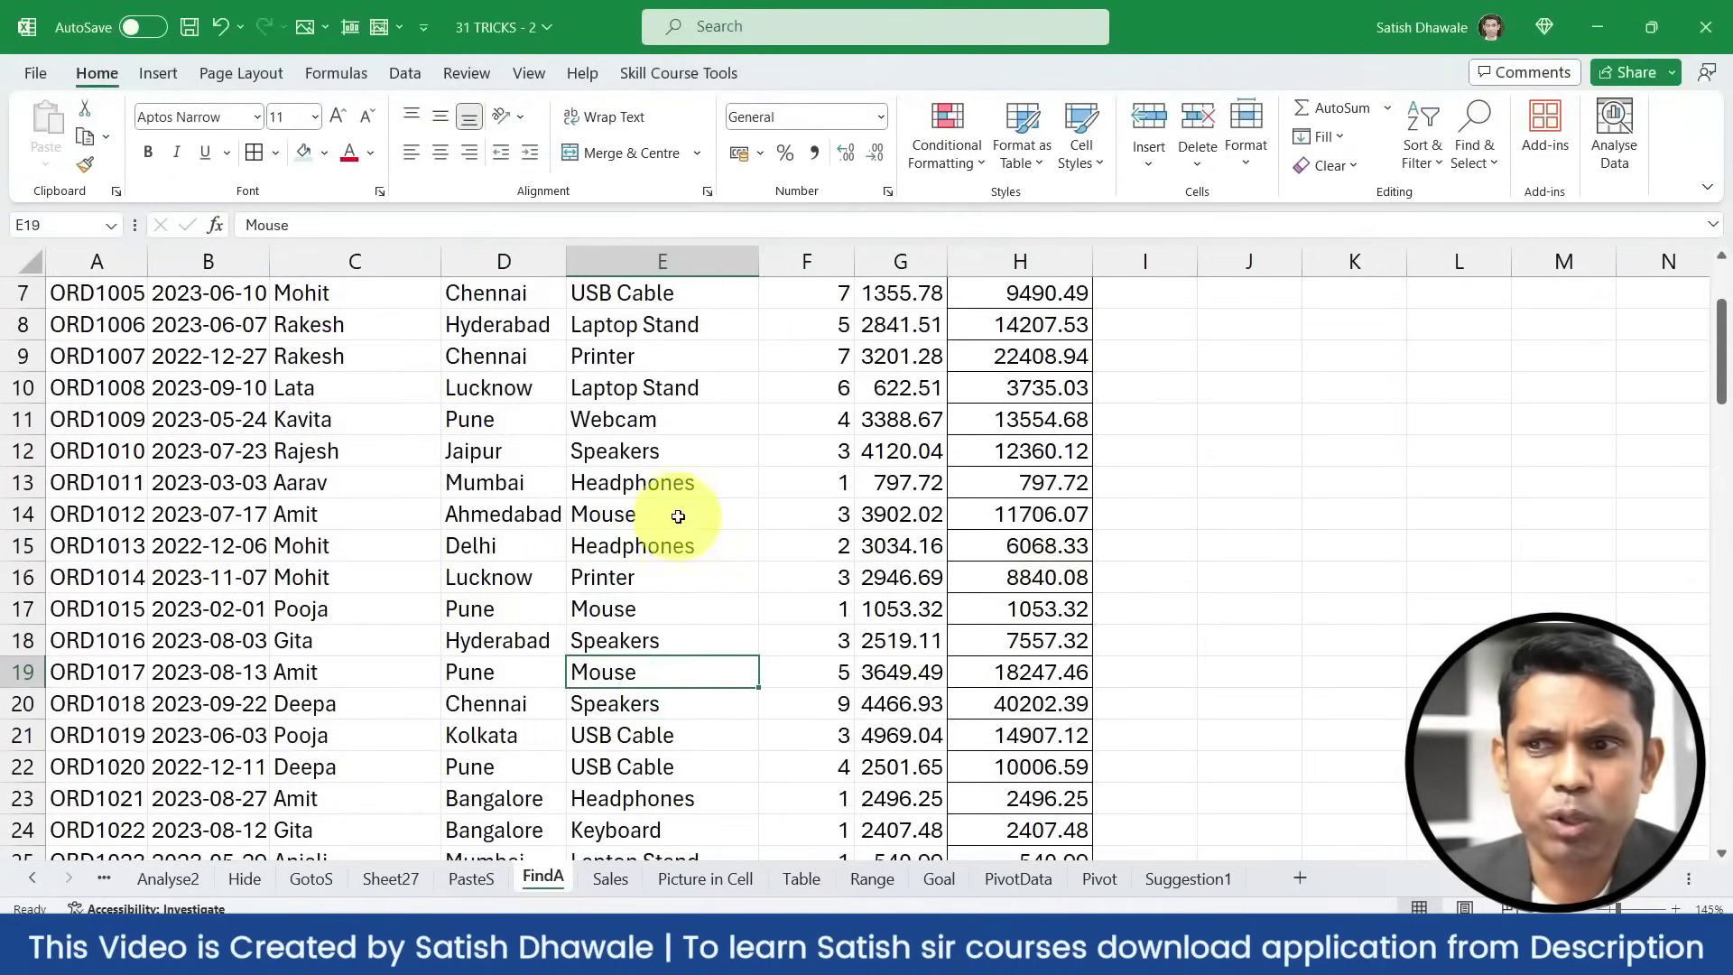
{"action": "scroll", "coordinate": [672, 507], "scroll_direction": "up", "scroll_amount": 2}
{"action": "left_click", "coordinate": [654, 478]}
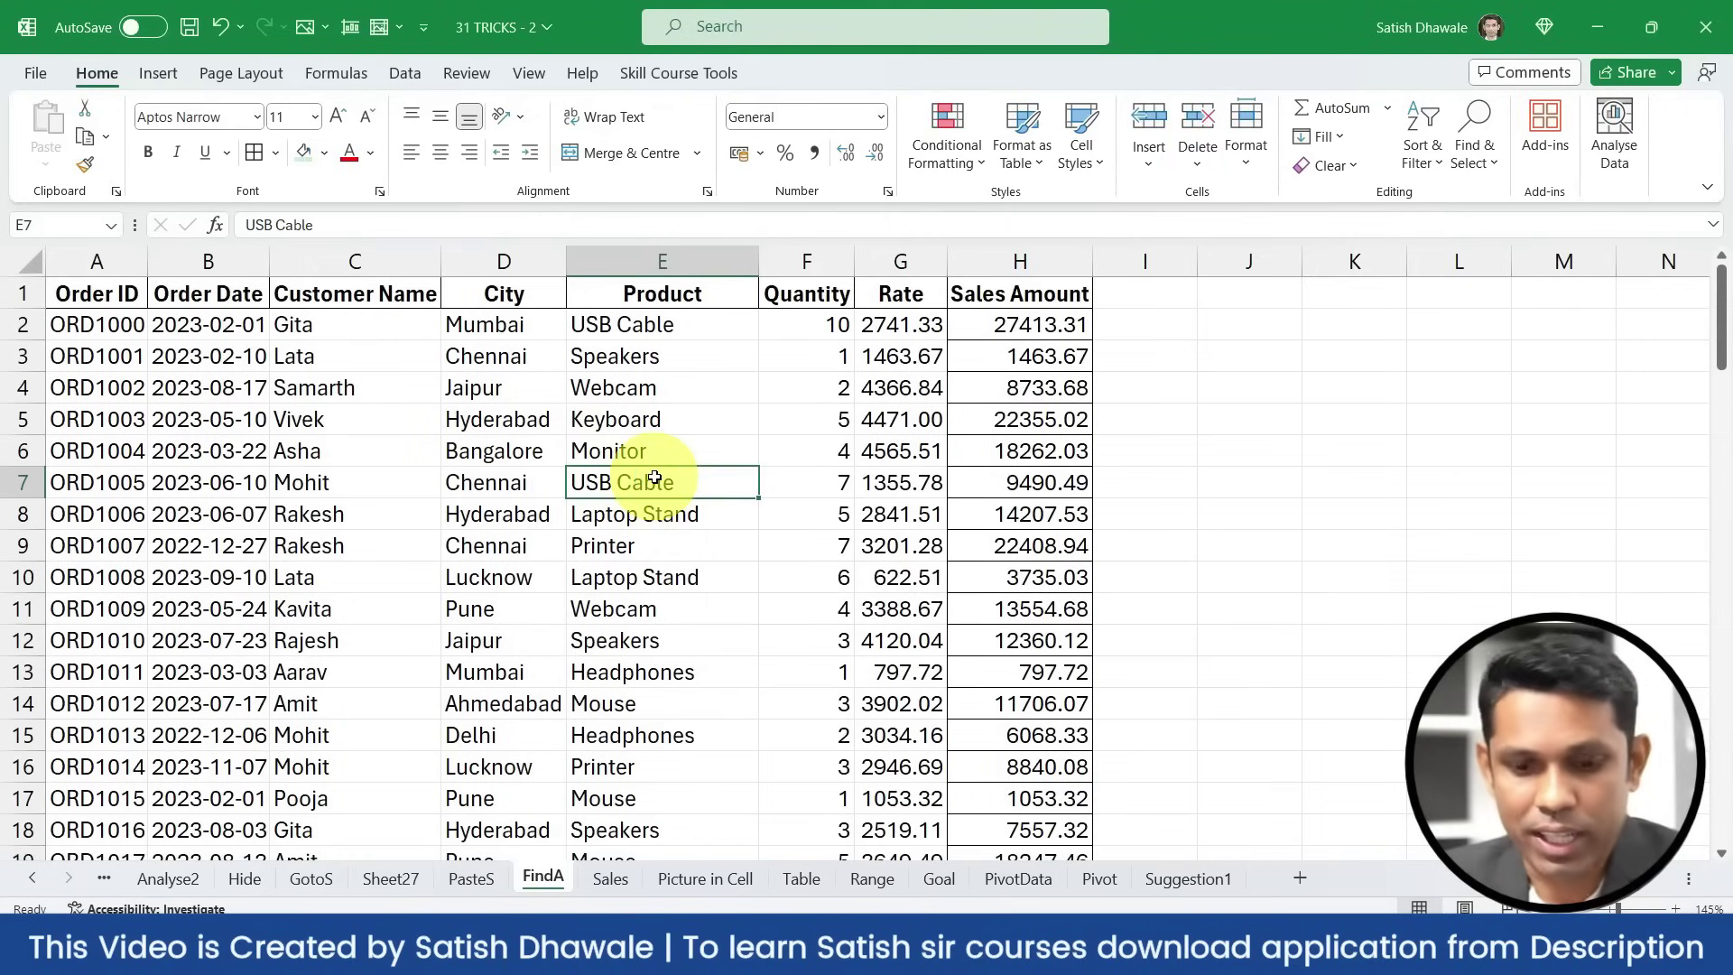
{"action": "key", "text": "ctrl+f"}
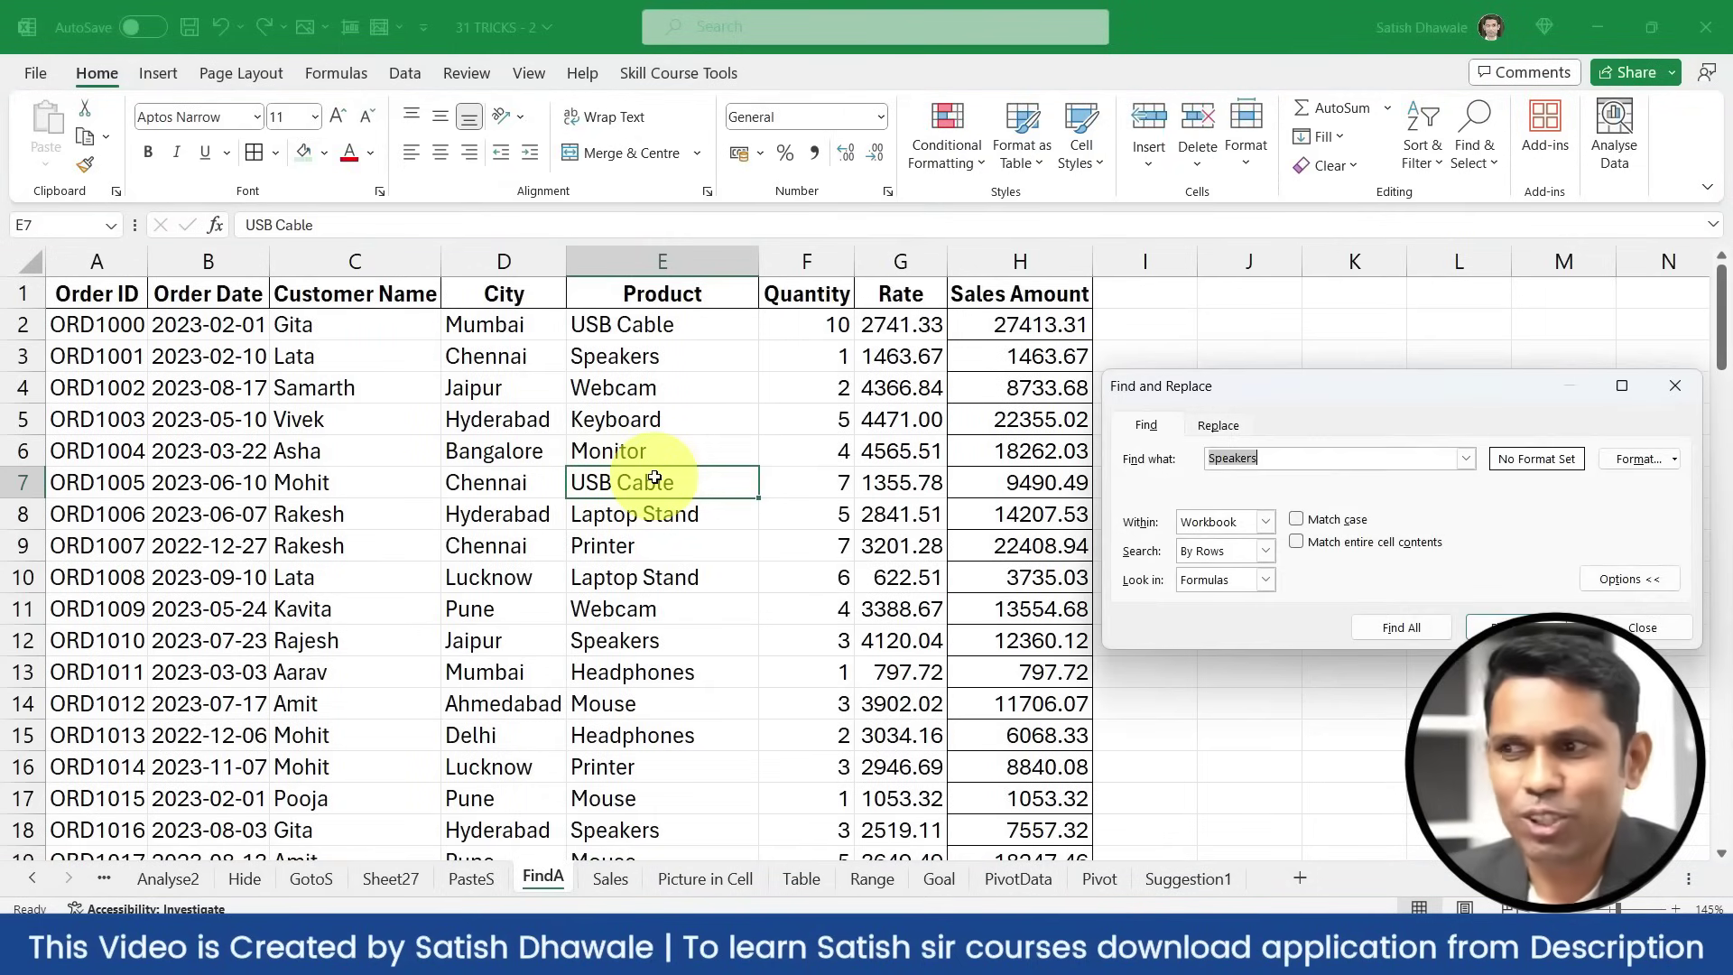
{"action": "left_click_drag", "start_coordinate": [1503, 385], "coordinate": [1425, 358]}
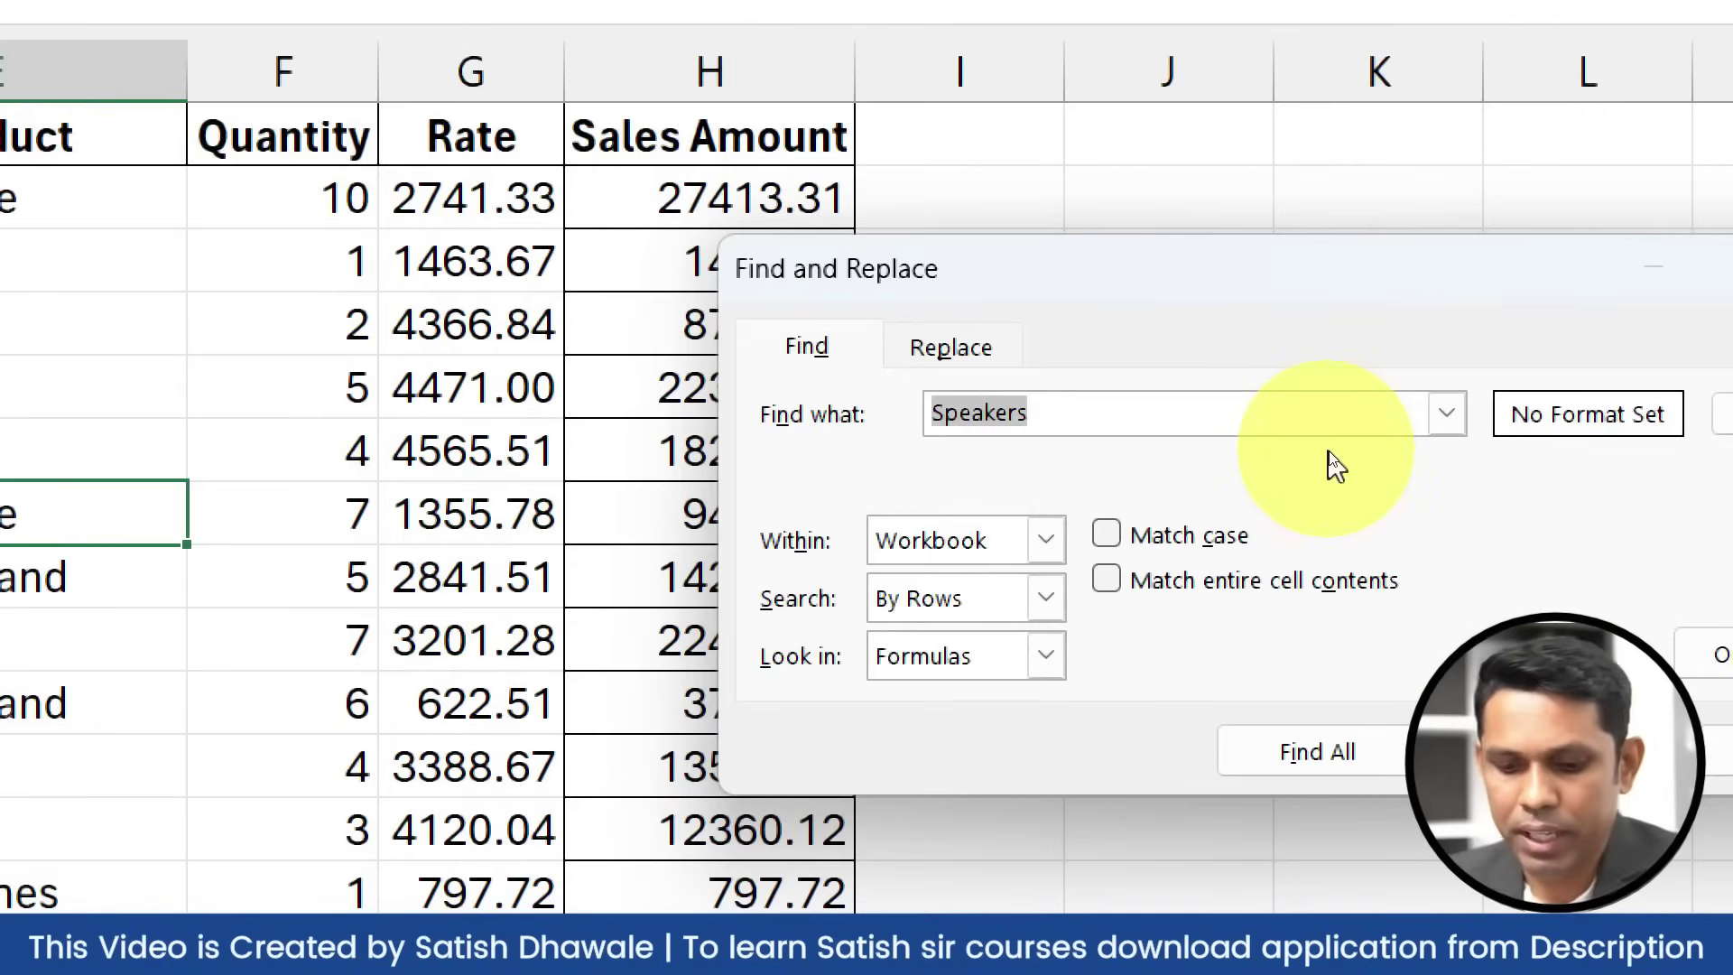
{"action": "type", "text": "Mouse"}
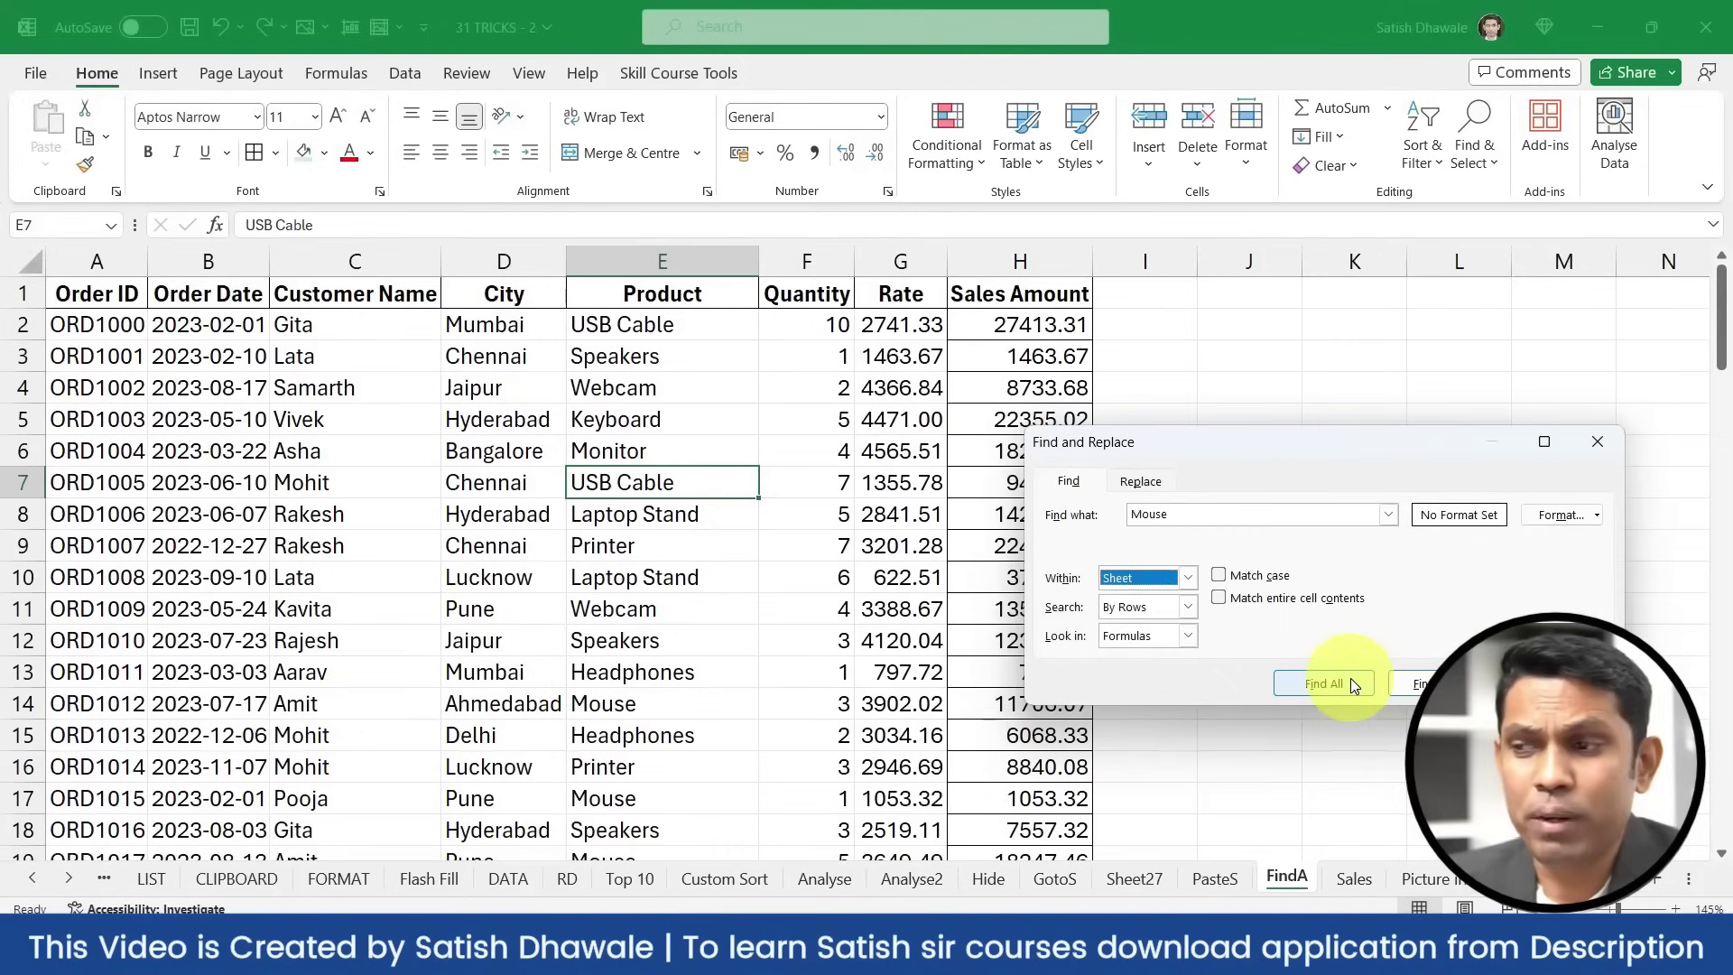
{"action": "left_click", "coordinate": [1351, 682]}
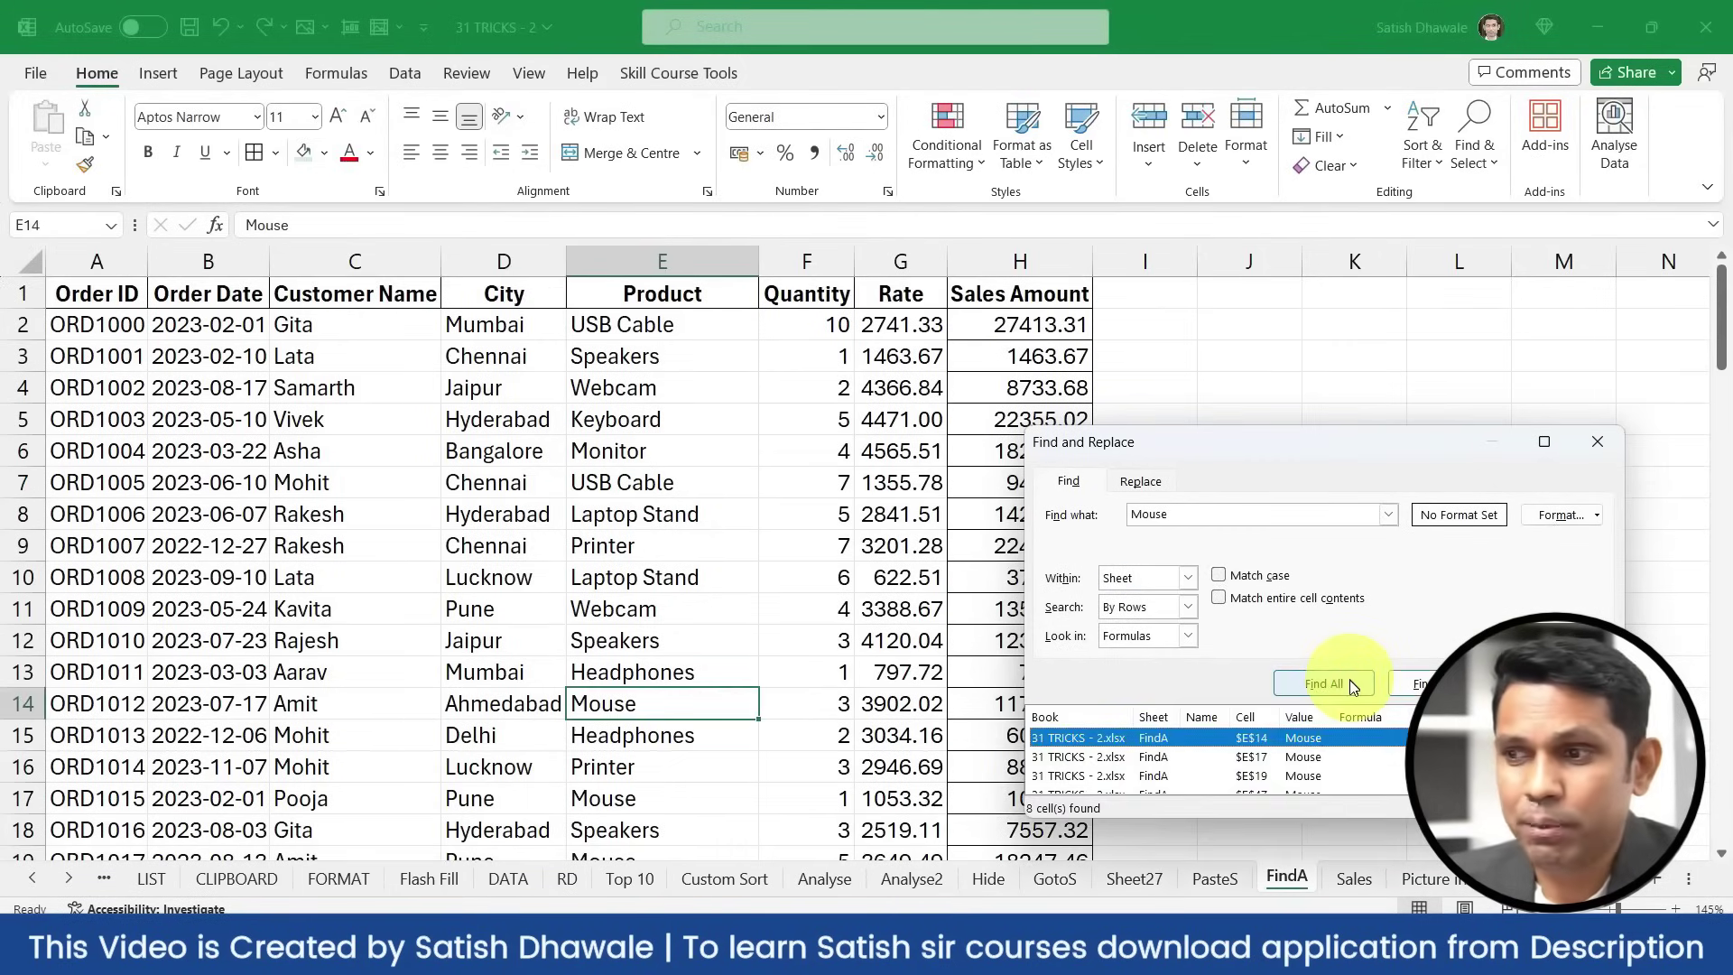
Select all the found Mouse cells from the Find All results and delete their entire rows from the order data
{"action": "left_click_drag", "start_coordinate": [1304, 456], "coordinate": [1301, 343]}
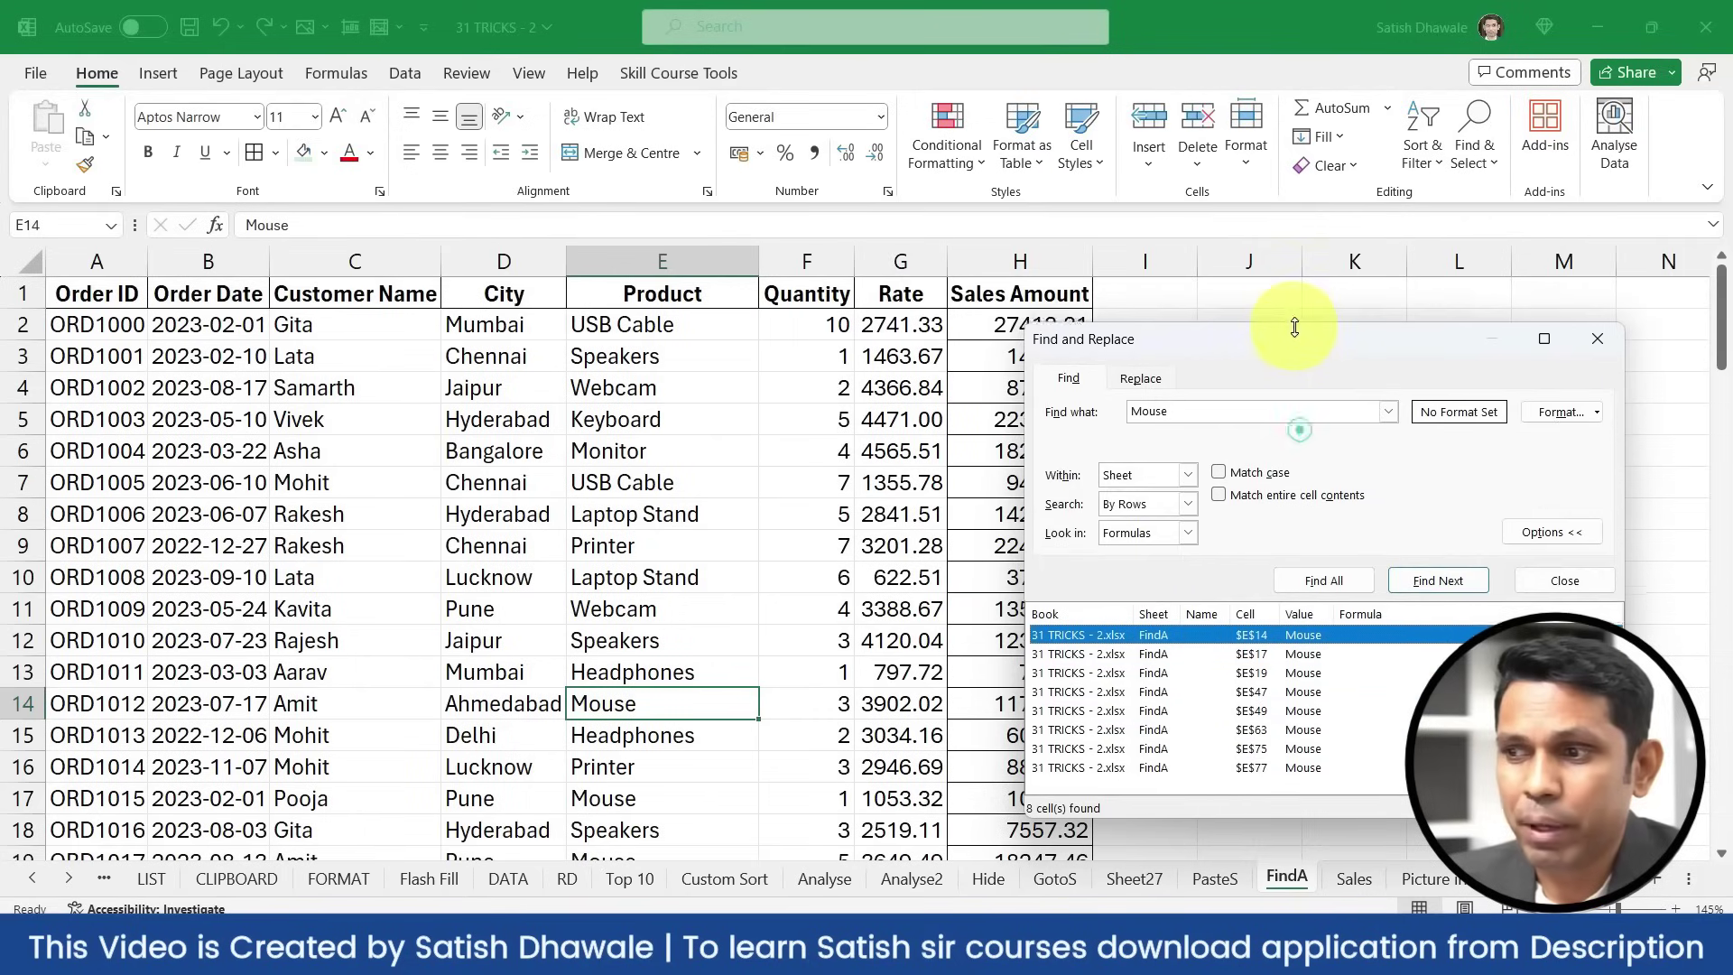
{"action": "left_click_drag", "start_coordinate": [1254, 774], "coordinate": [1096, 641]}
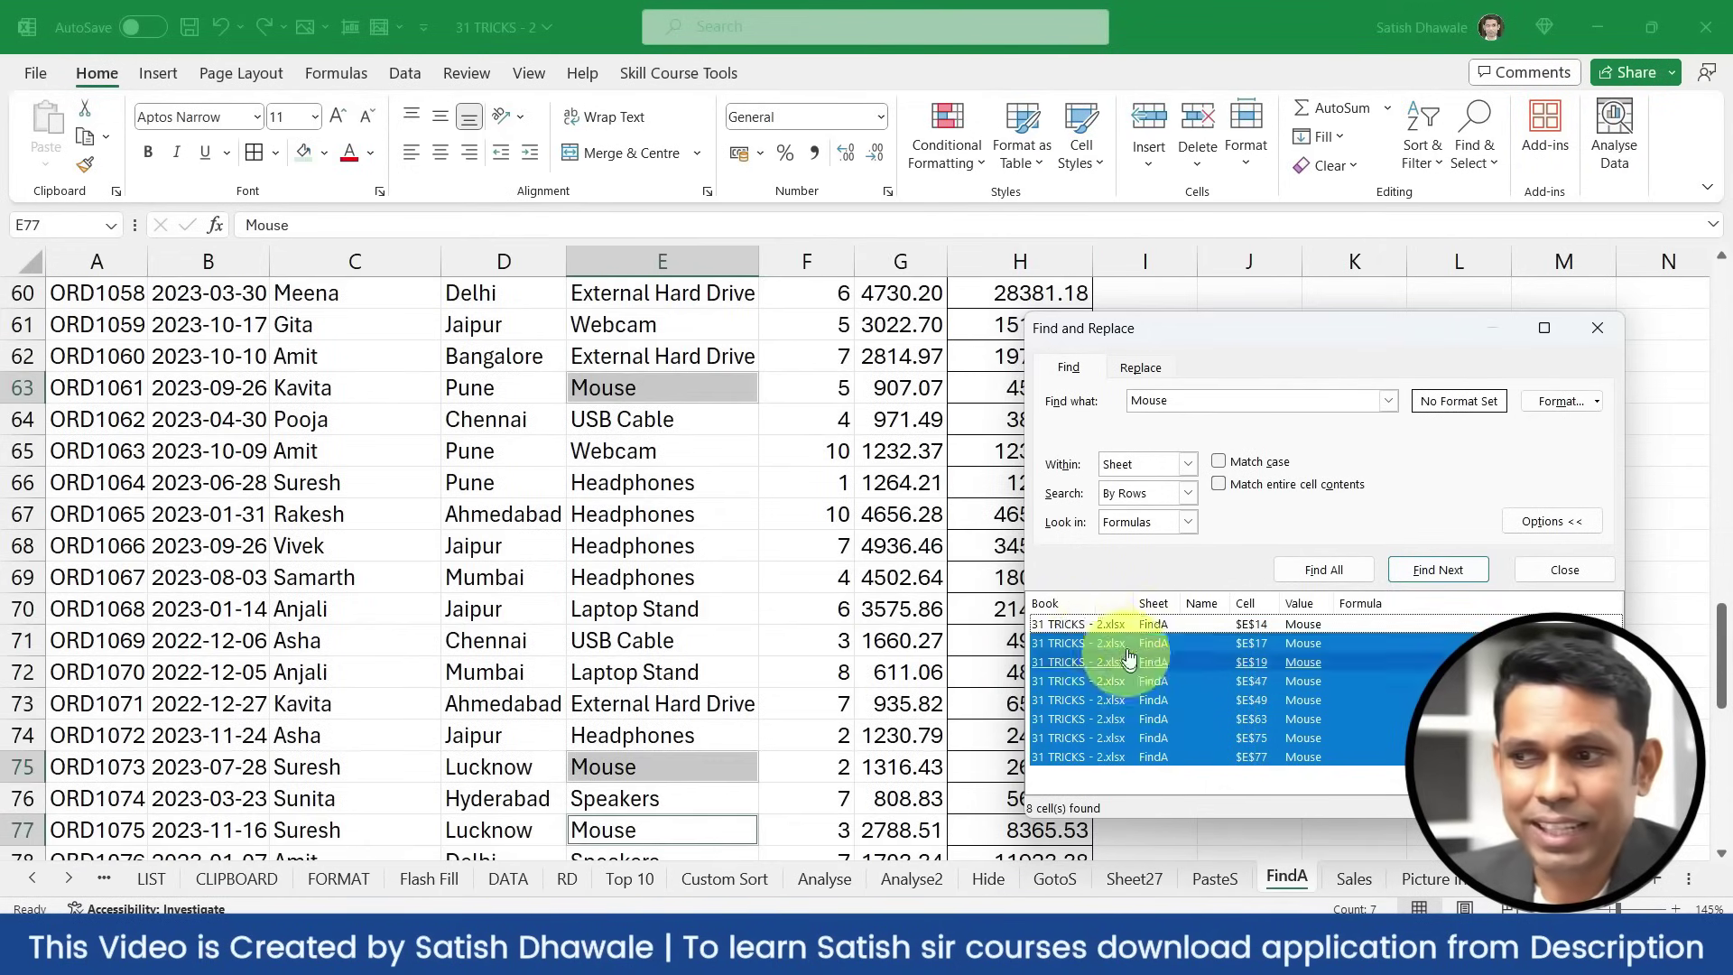
{"action": "left_click_drag", "start_coordinate": [1259, 778], "coordinate": [1145, 642]}
{"action": "left_click", "coordinate": [1219, 780]}
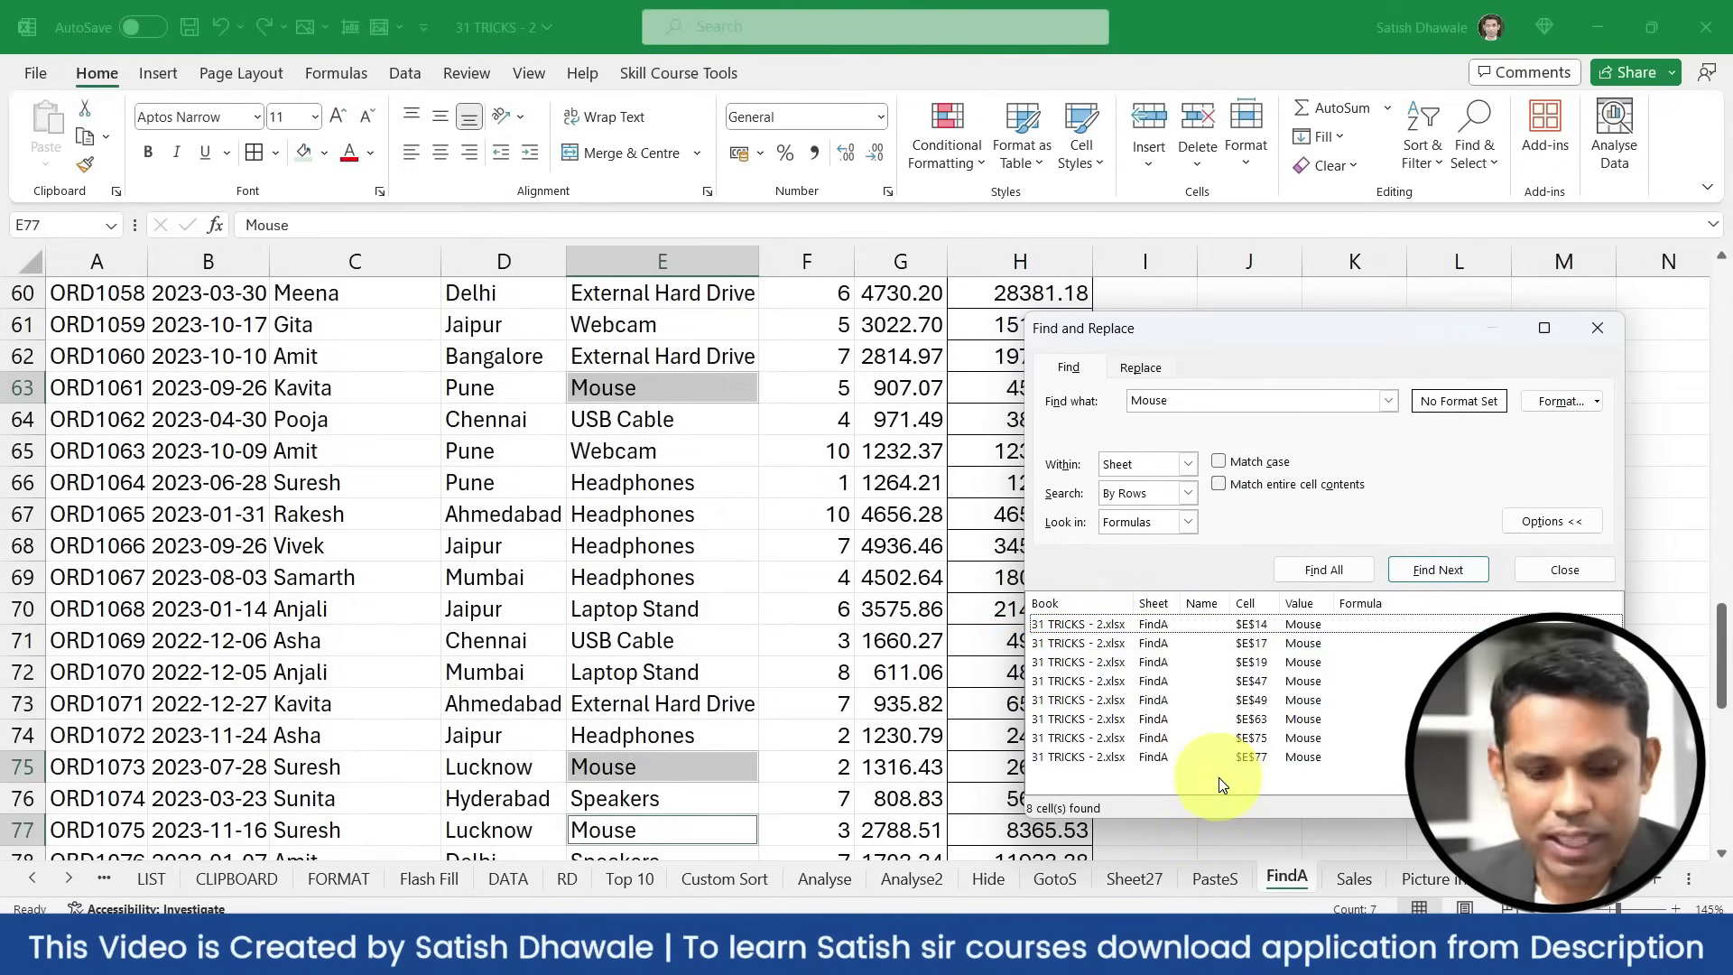
{"action": "key", "text": "ctrl+a"}
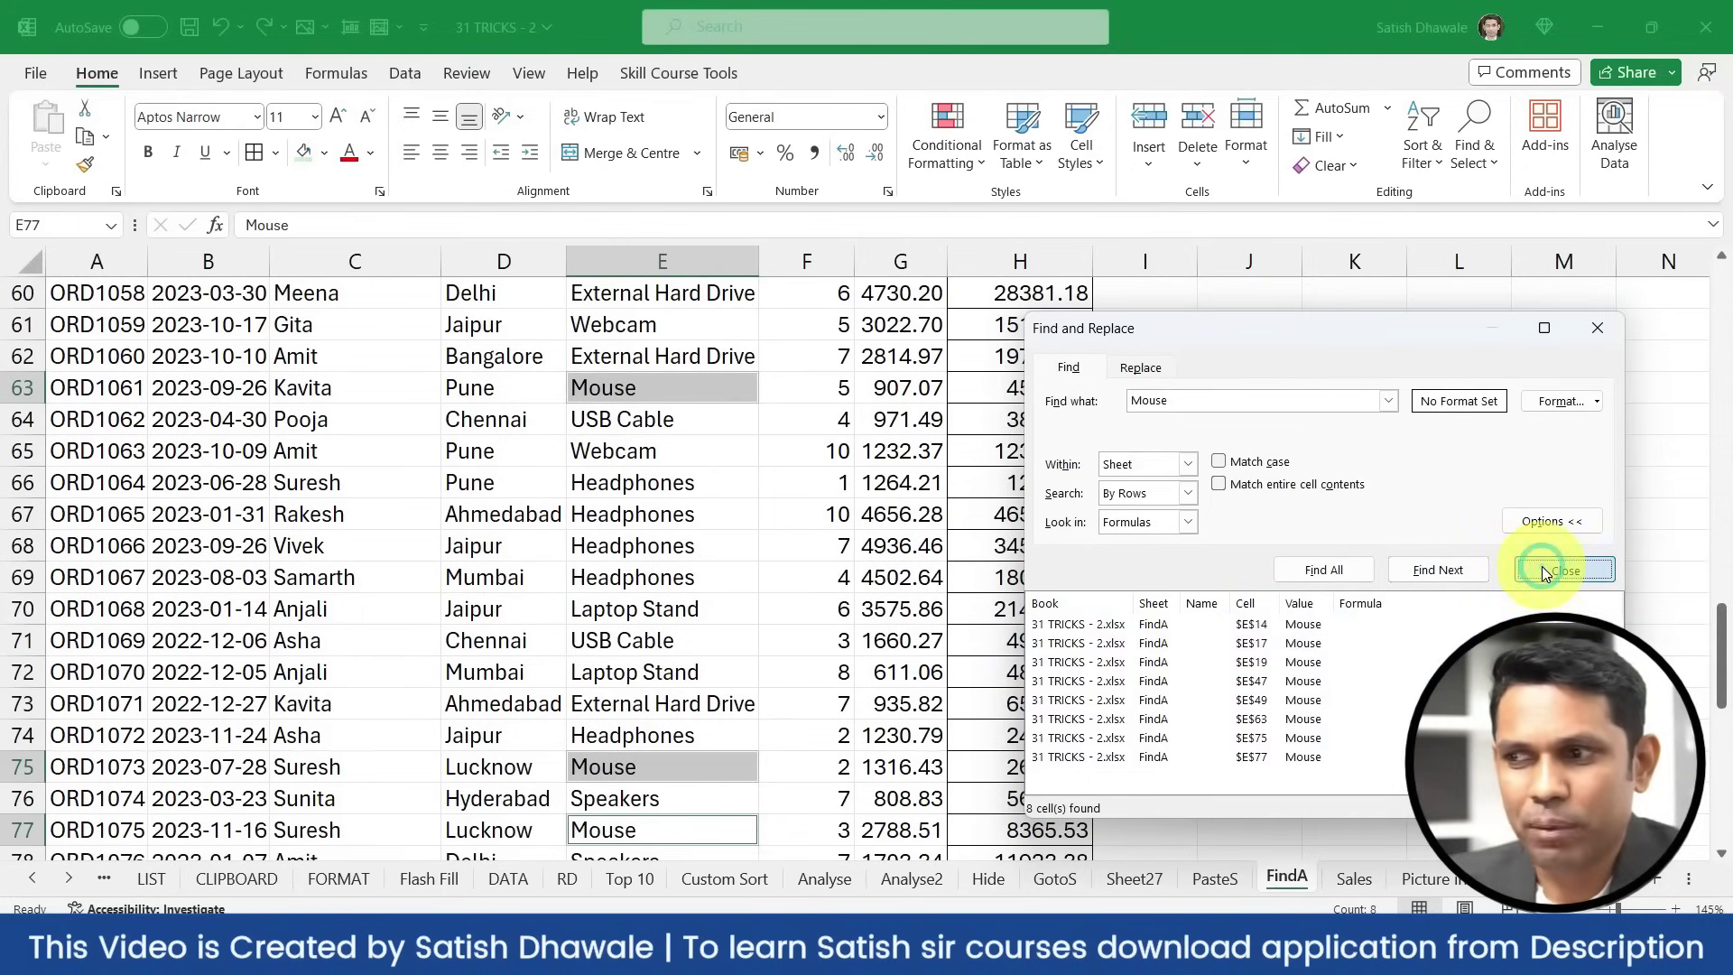
{"action": "left_click", "coordinate": [1542, 566]}
{"action": "scroll", "coordinate": [758, 496], "scroll_direction": "down", "scroll_amount": 3}
{"action": "scroll", "coordinate": [748, 494], "scroll_direction": "down", "scroll_amount": 1}
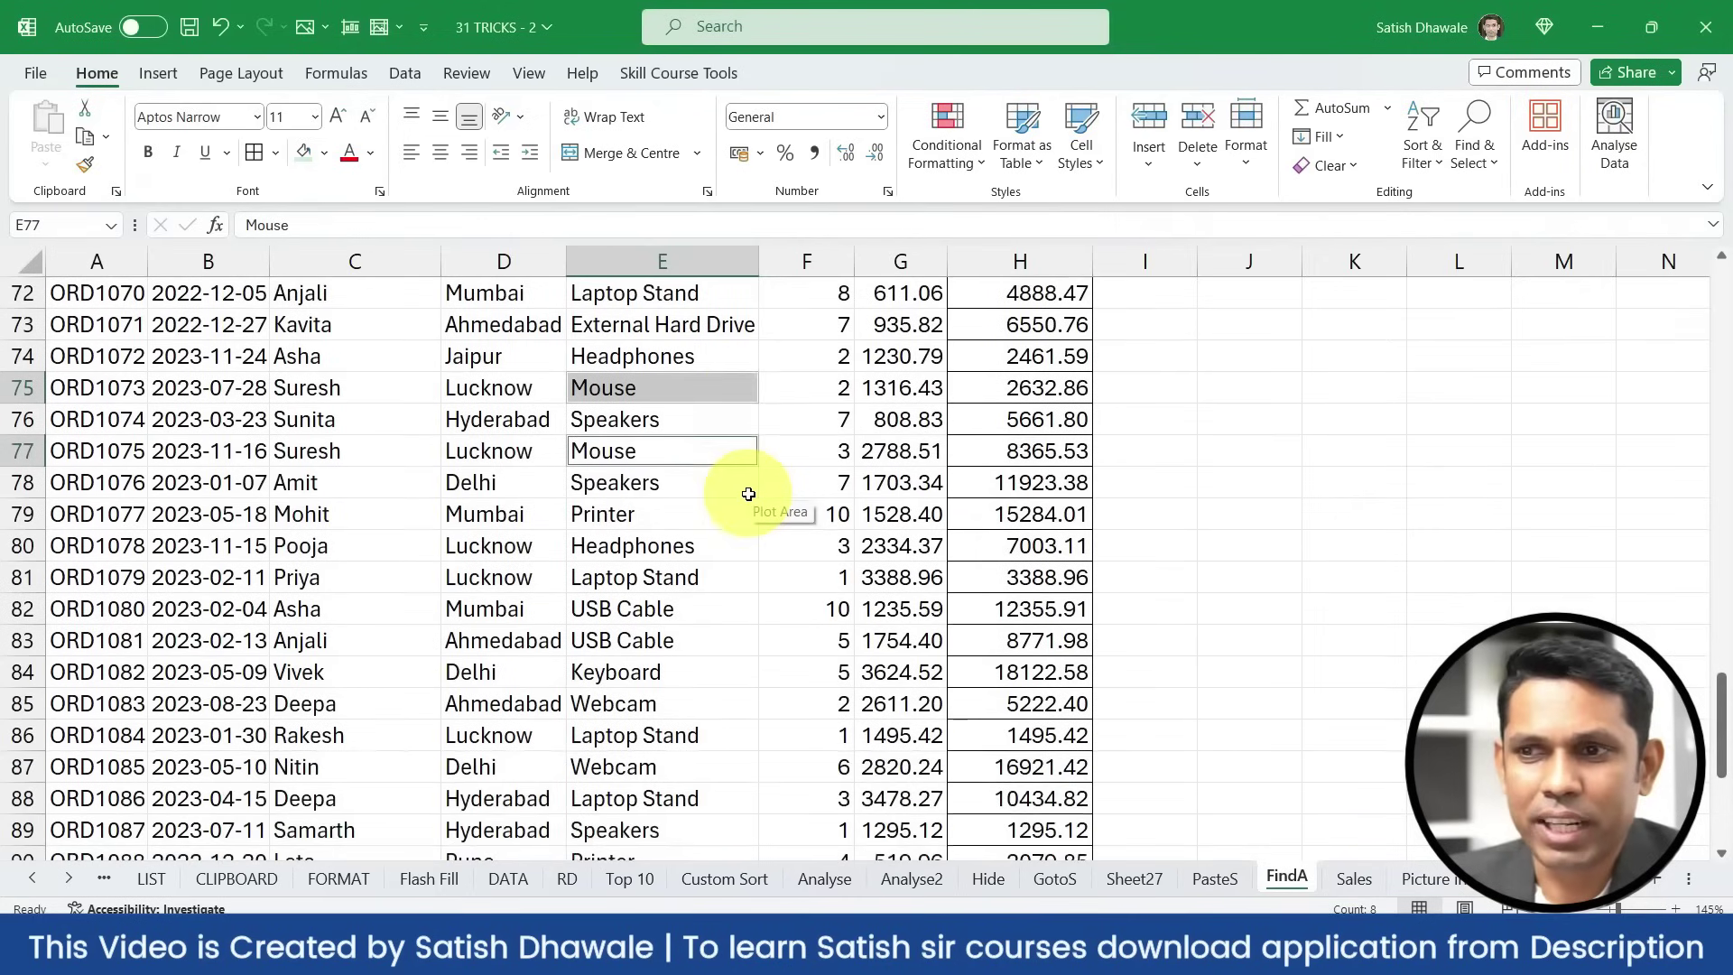
{"action": "scroll", "coordinate": [748, 494], "scroll_direction": "up", "scroll_amount": 7}
{"action": "scroll", "coordinate": [749, 495], "scroll_direction": "down", "scroll_amount": 5}
{"action": "key", "text": "ctrl+minus"}
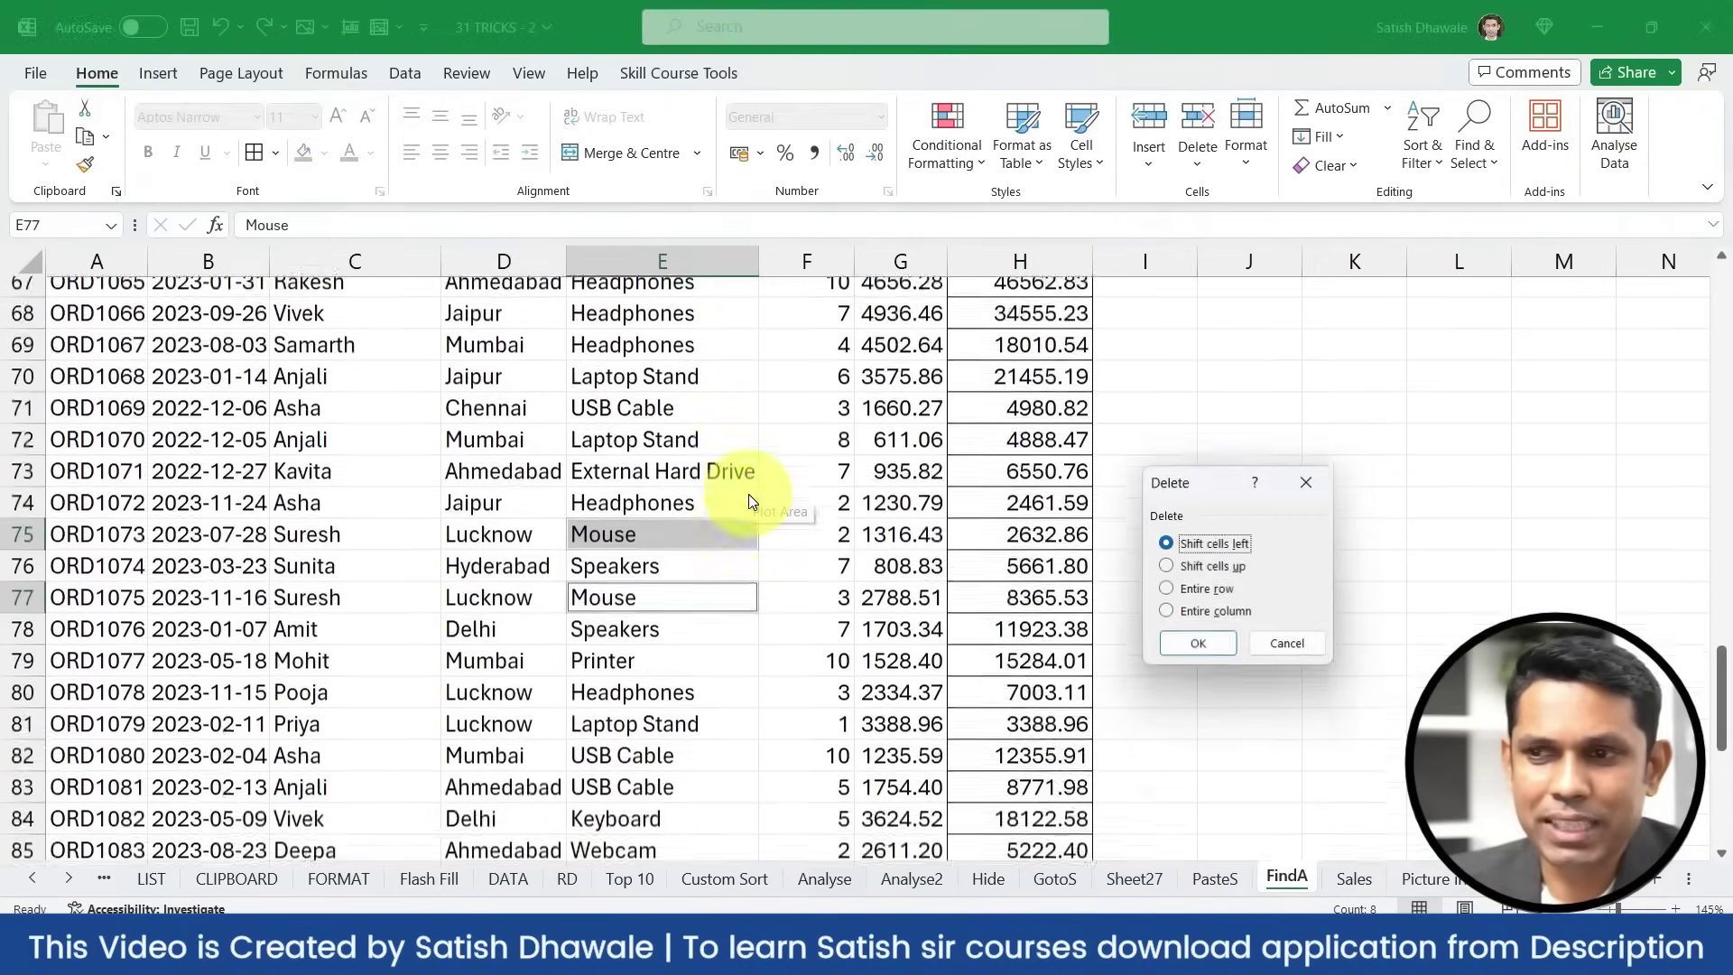
{"action": "left_click", "coordinate": [1217, 590]}
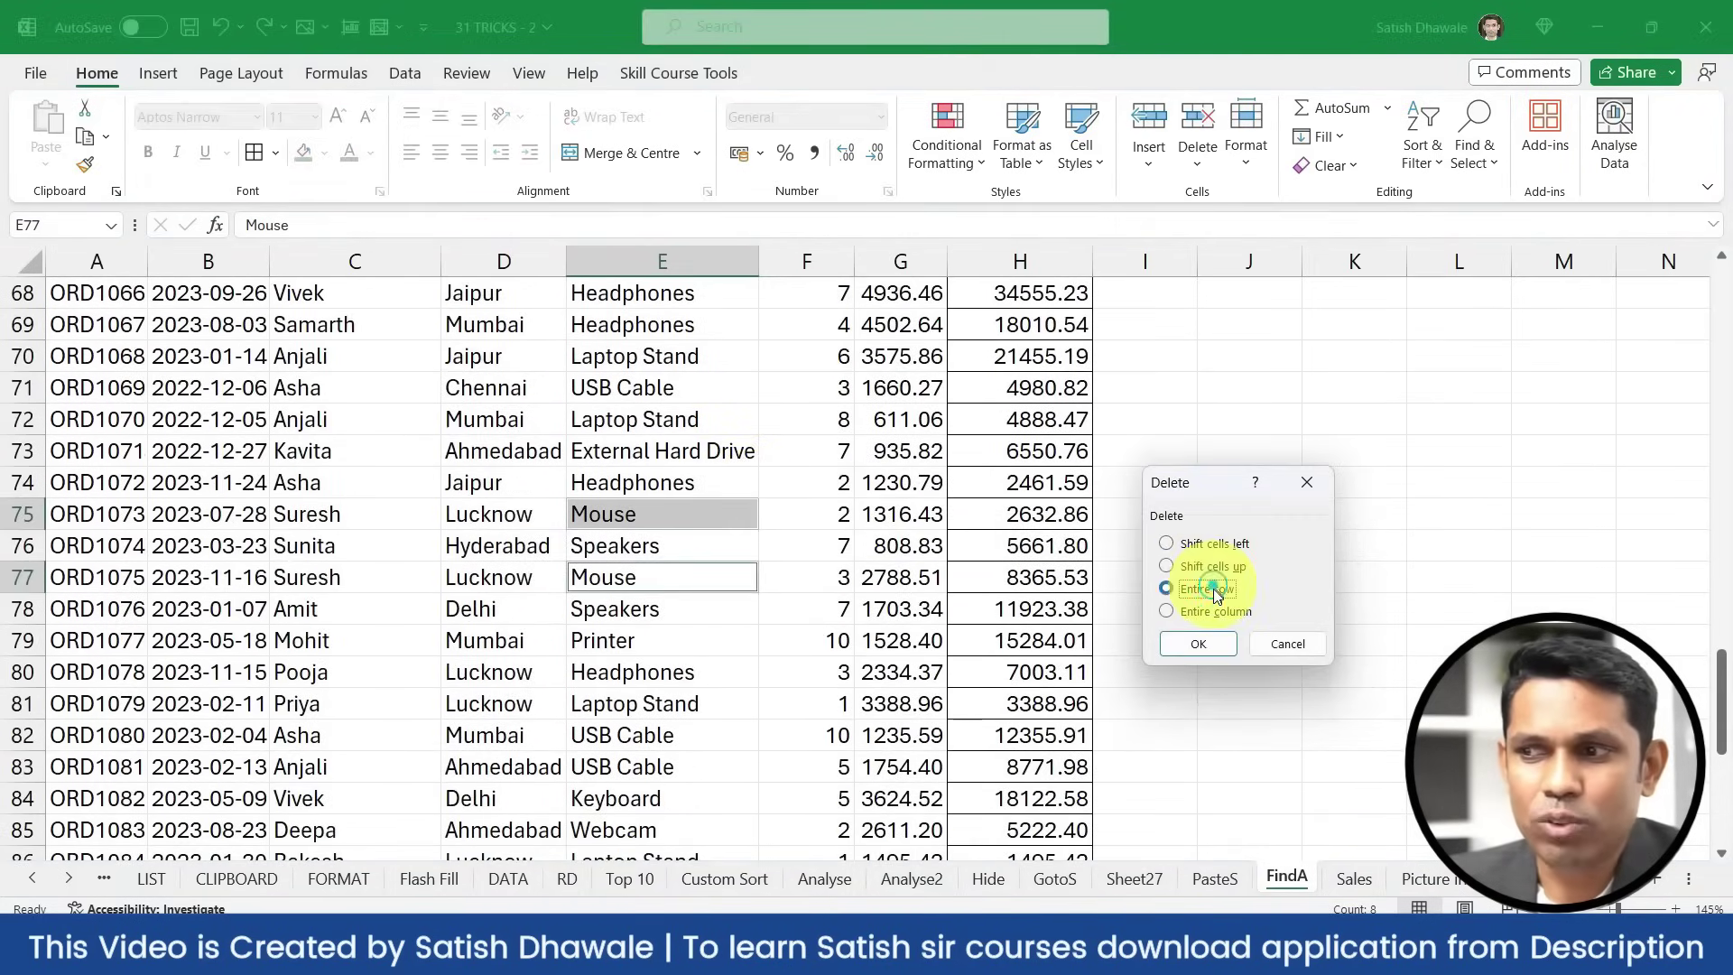
{"action": "left_click", "coordinate": [1198, 644]}
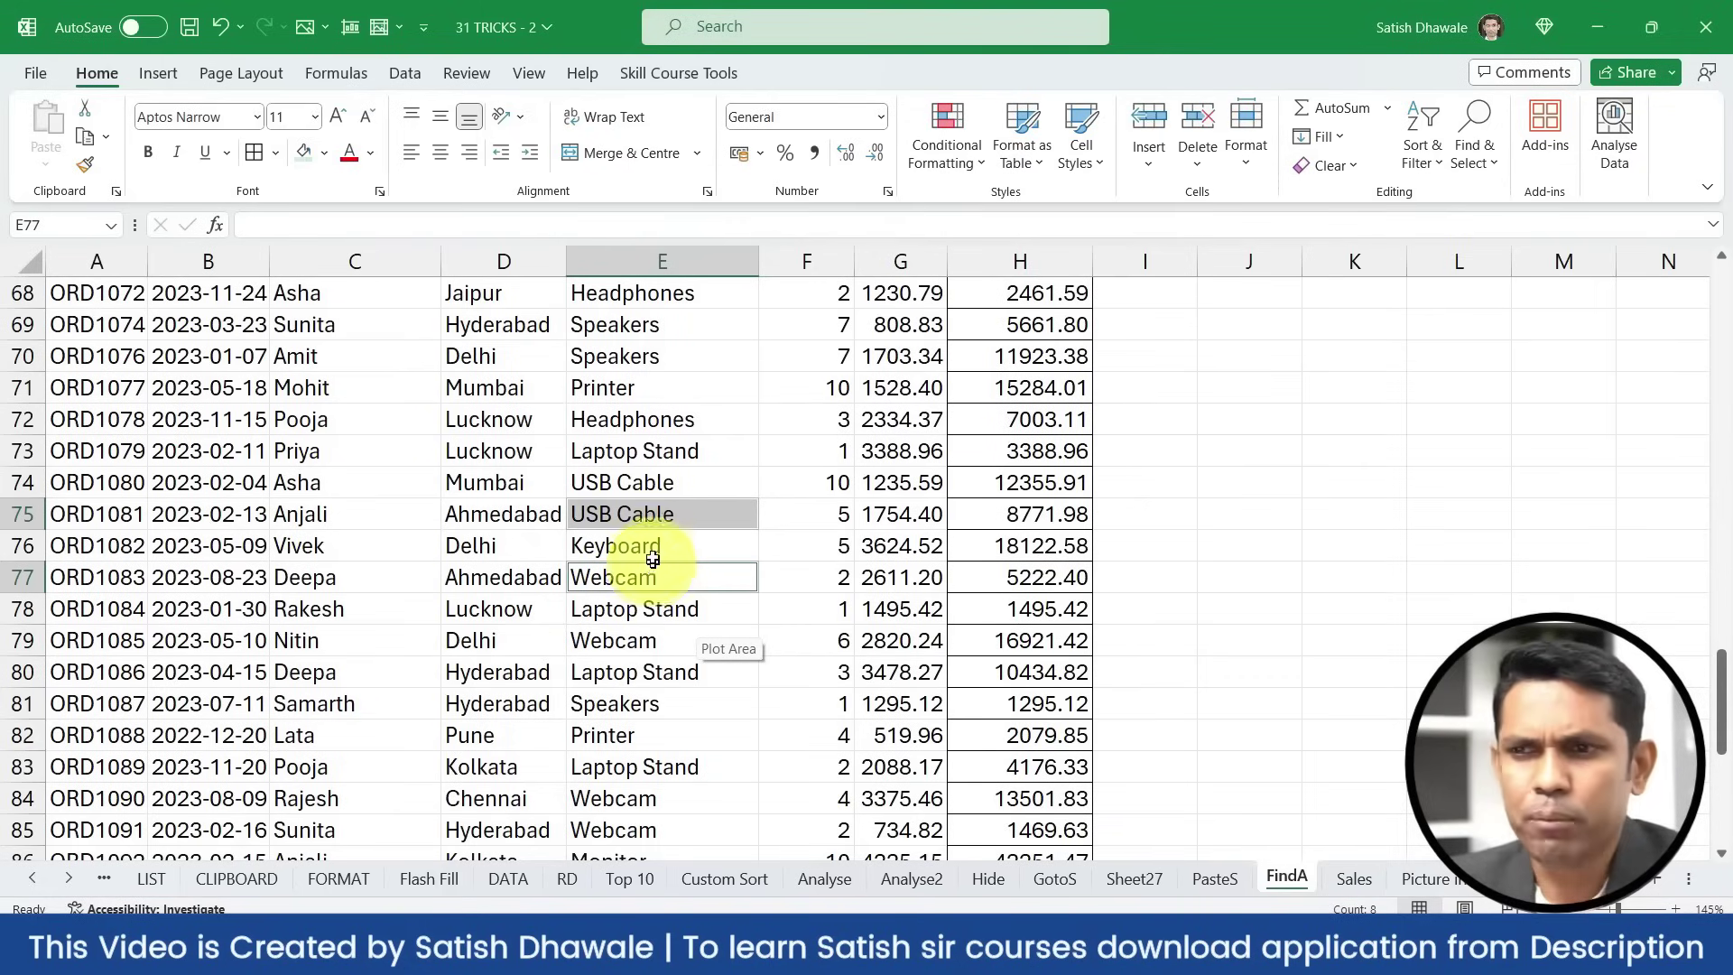
Find all cells containing Mouse within the whole workbook and browse the enlarged results list
{"action": "left_click", "coordinate": [684, 417]}
{"action": "key", "text": "ctrl+f"}
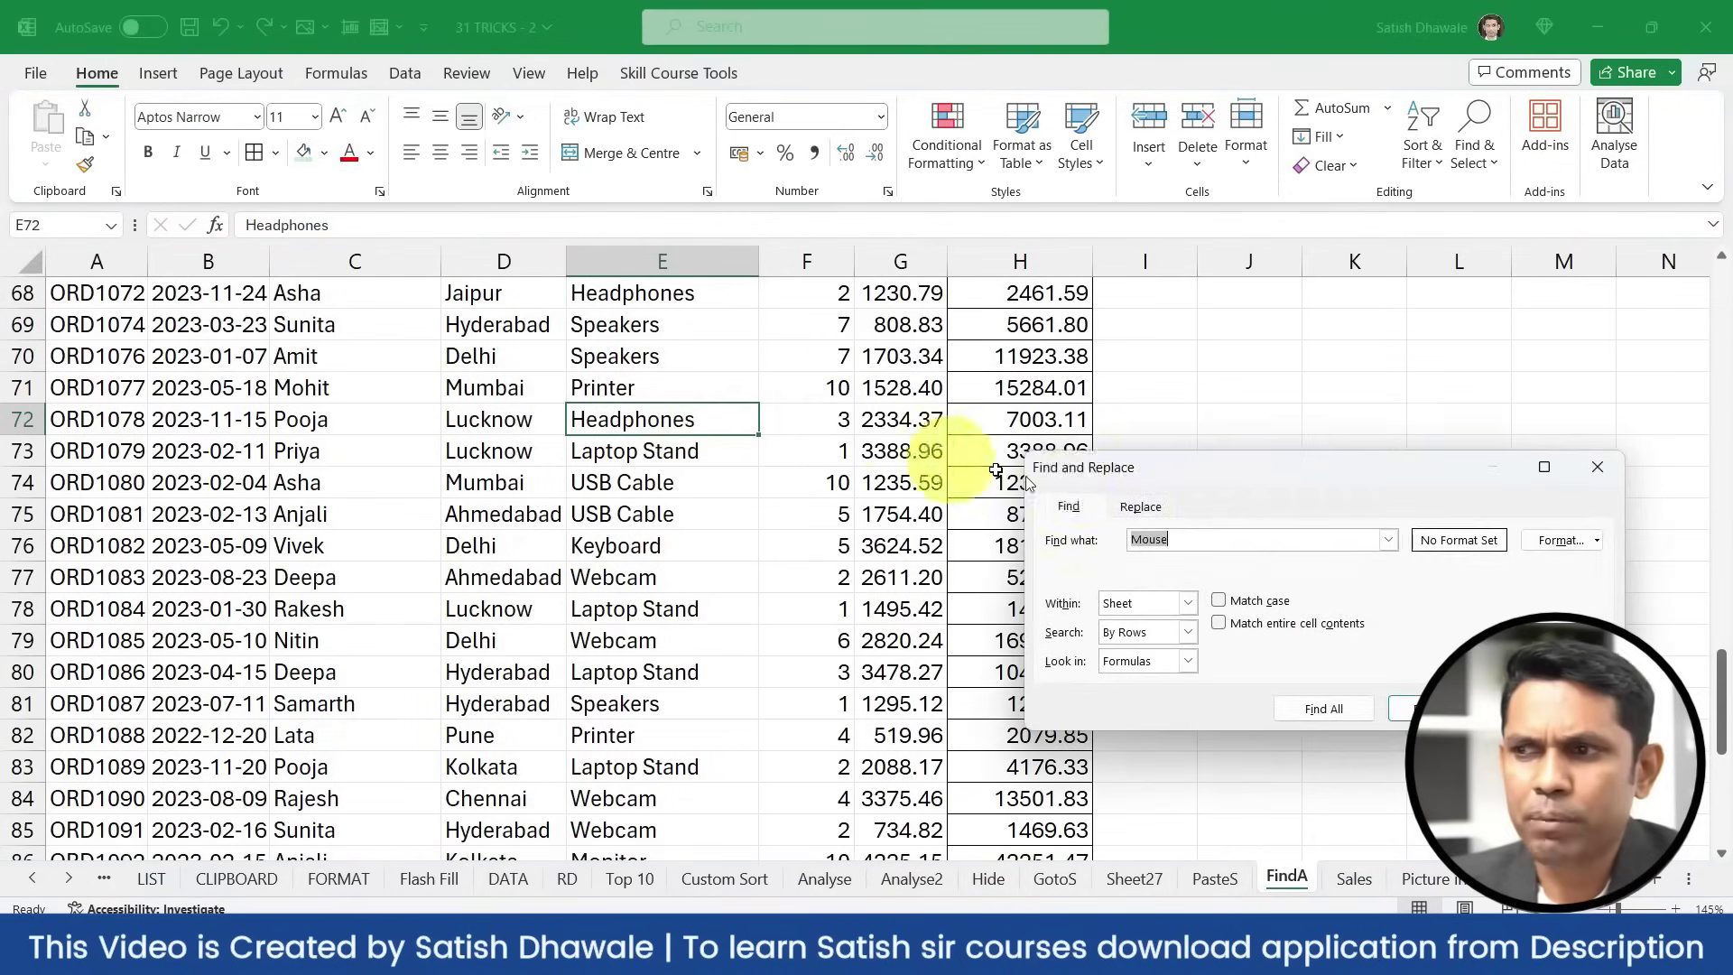
{"action": "left_click_drag", "start_coordinate": [1253, 471], "coordinate": [1067, 408]}
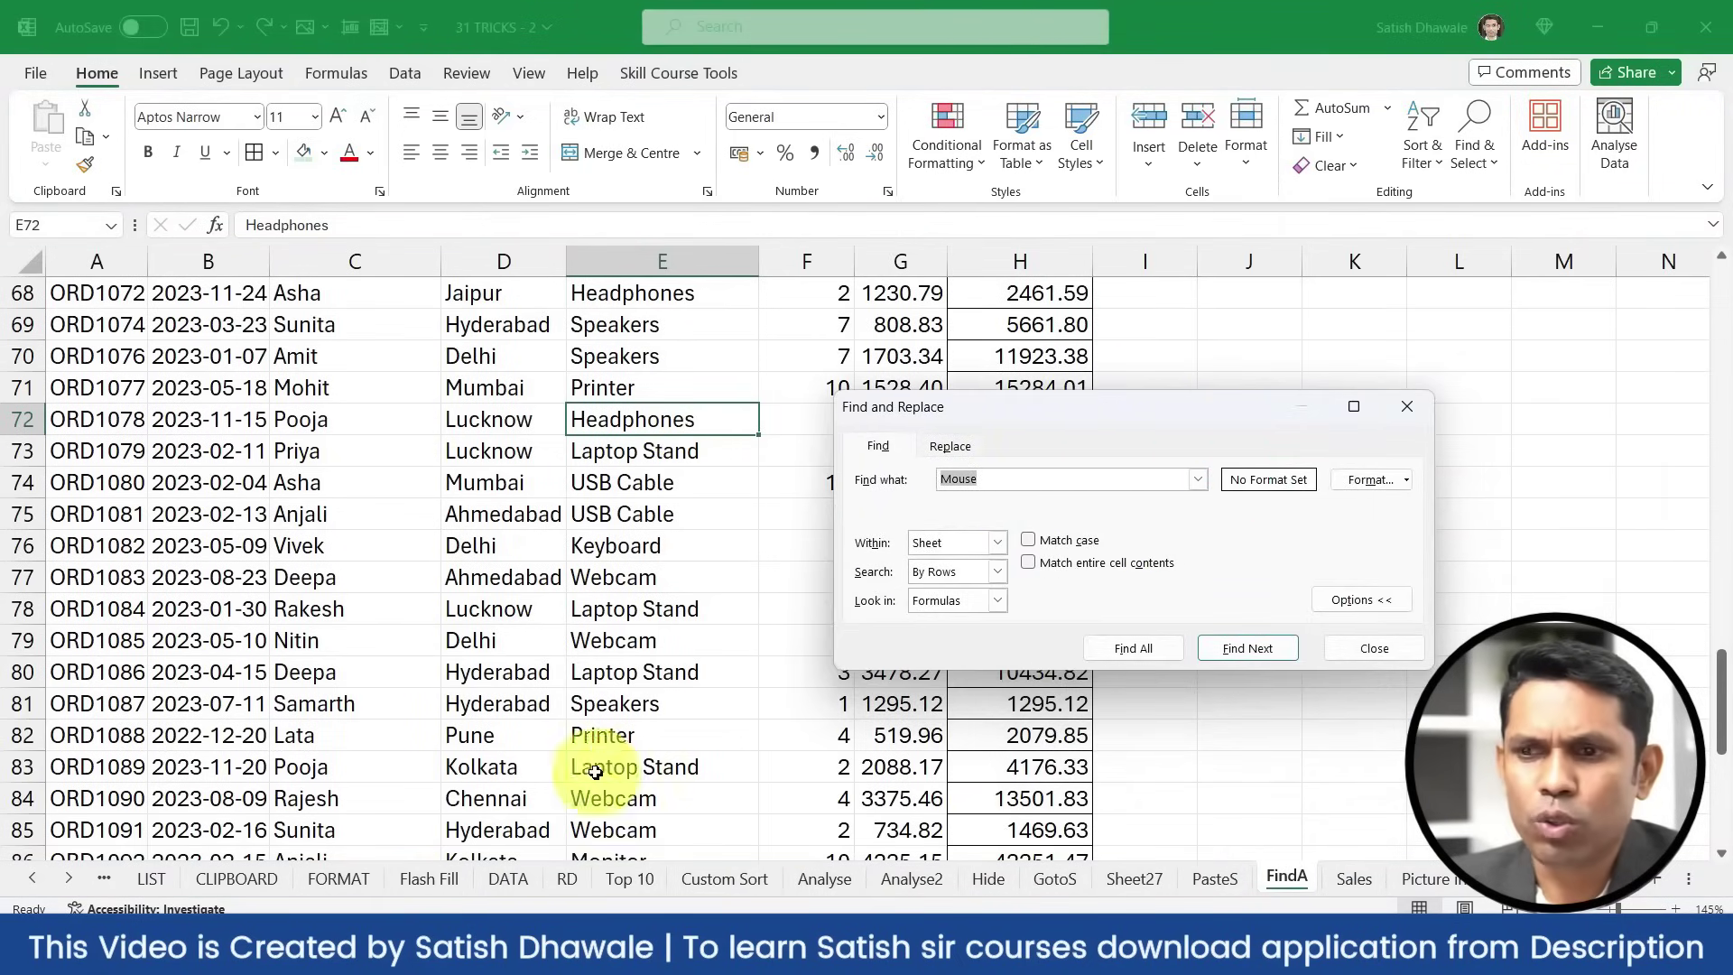
{"action": "left_click", "coordinate": [989, 542]}
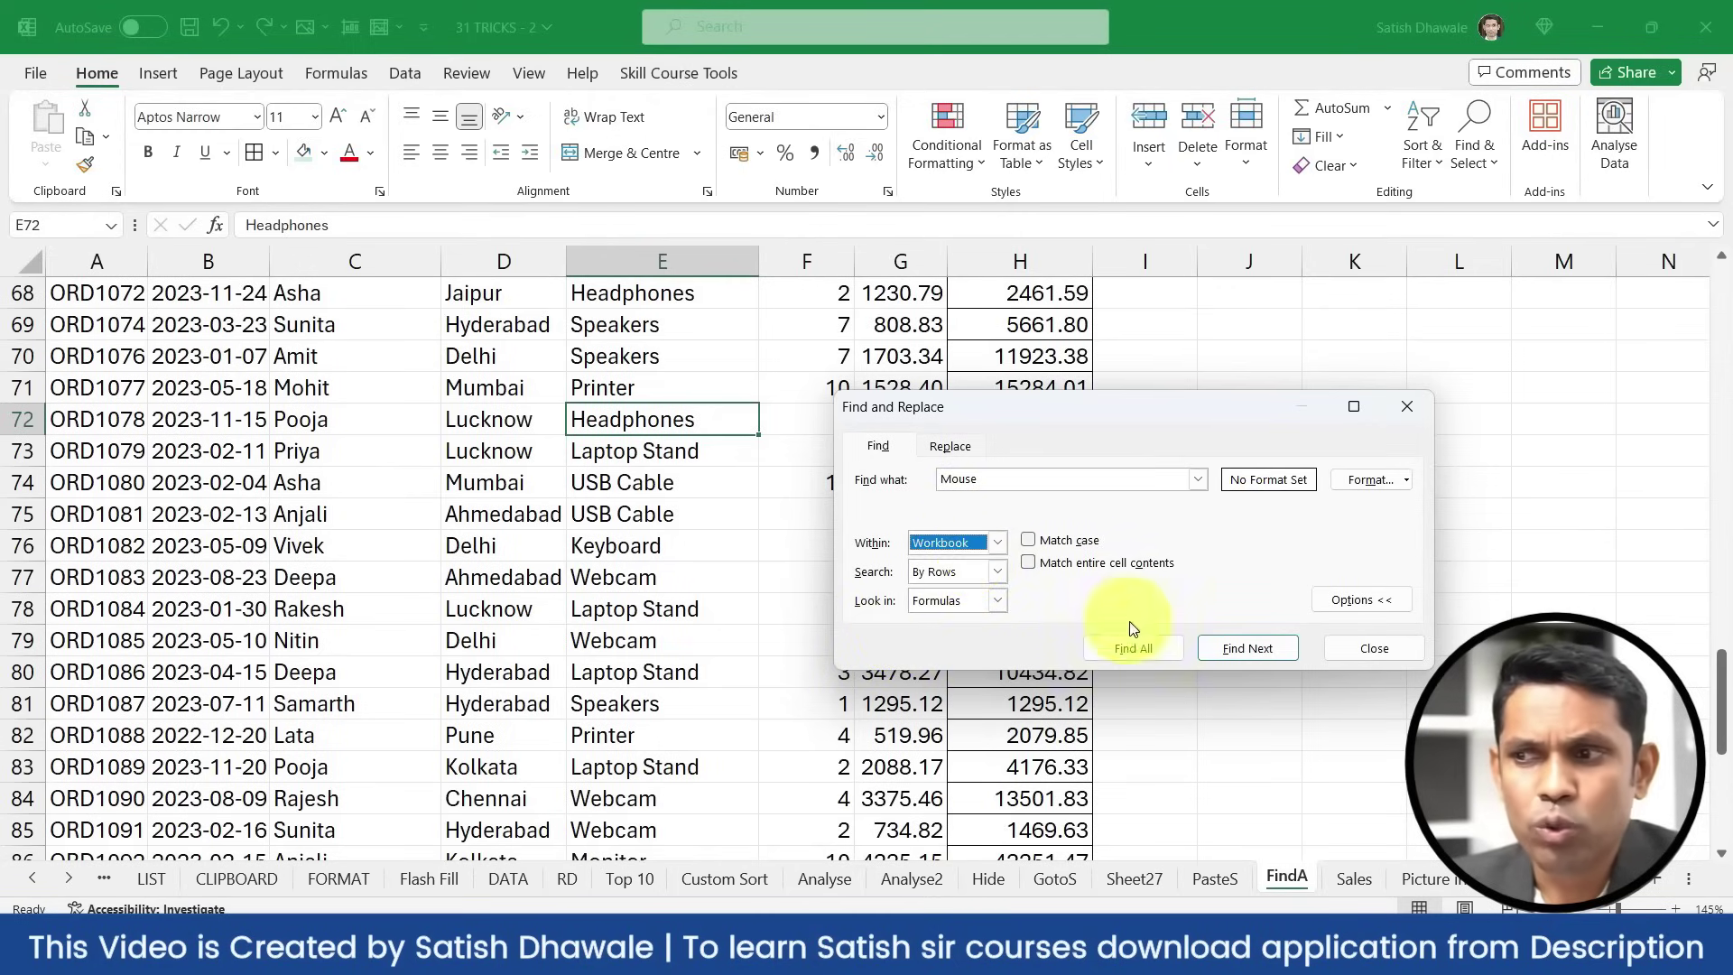
{"action": "left_click", "coordinate": [1149, 653]}
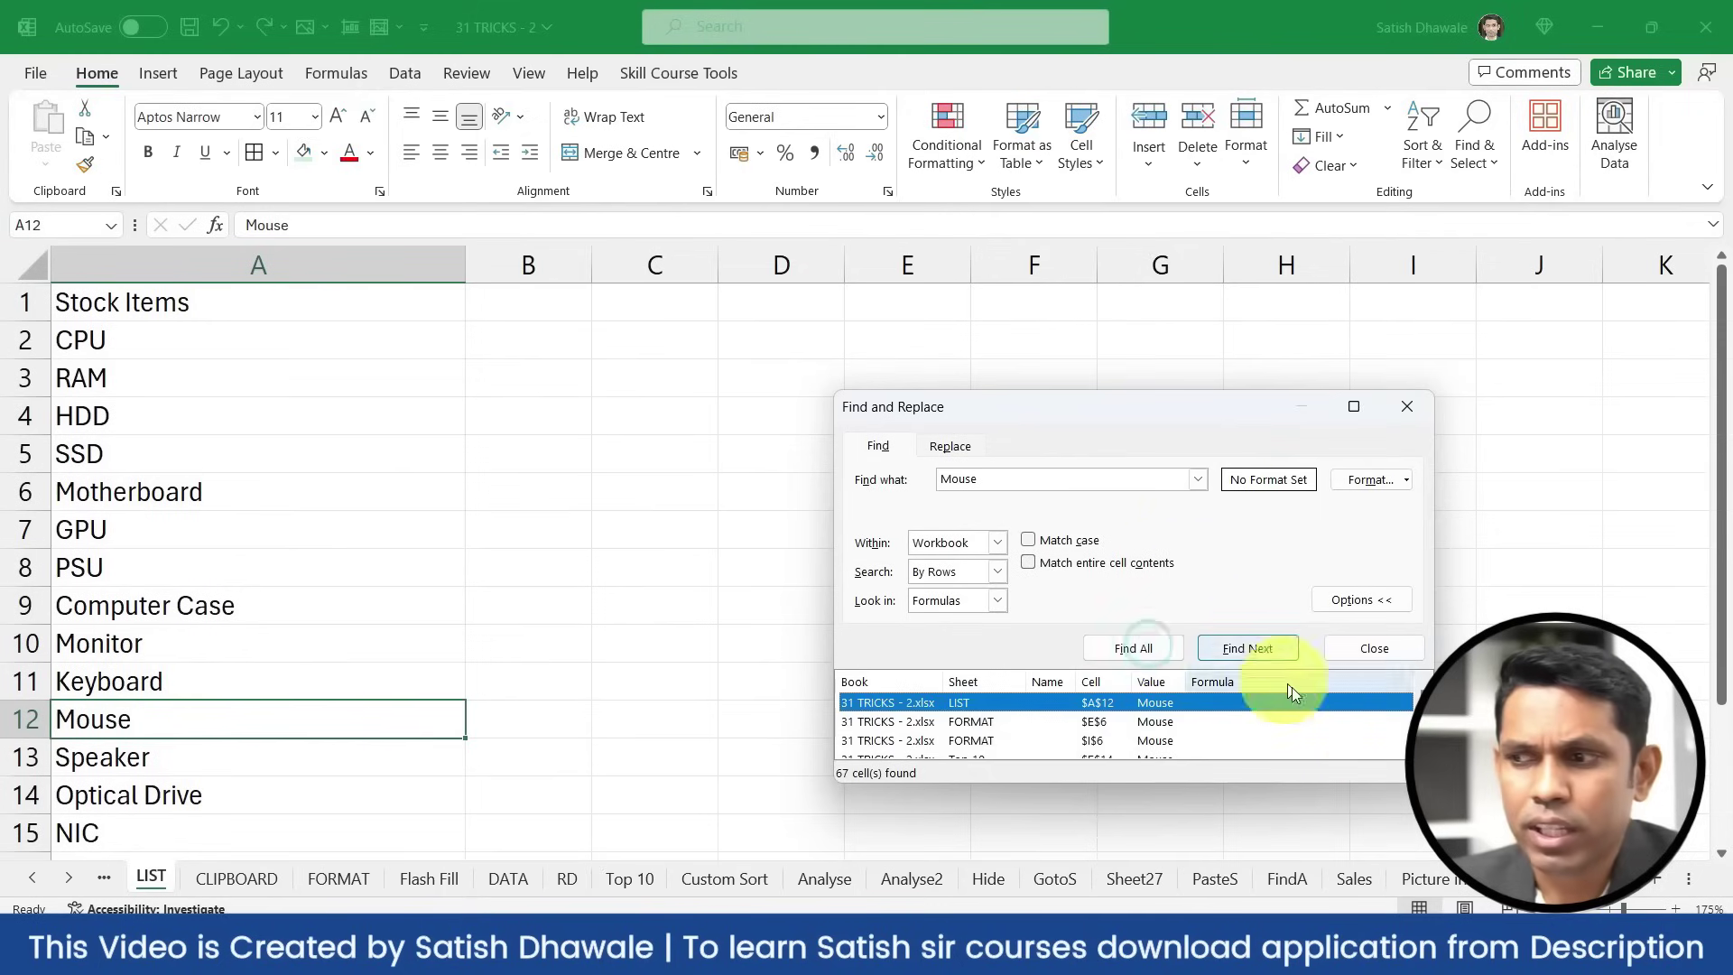
{"action": "left_click_drag", "start_coordinate": [1430, 784], "coordinate": [1478, 890]}
{"action": "scroll", "coordinate": [1327, 813], "scroll_direction": "down", "scroll_amount": 15}
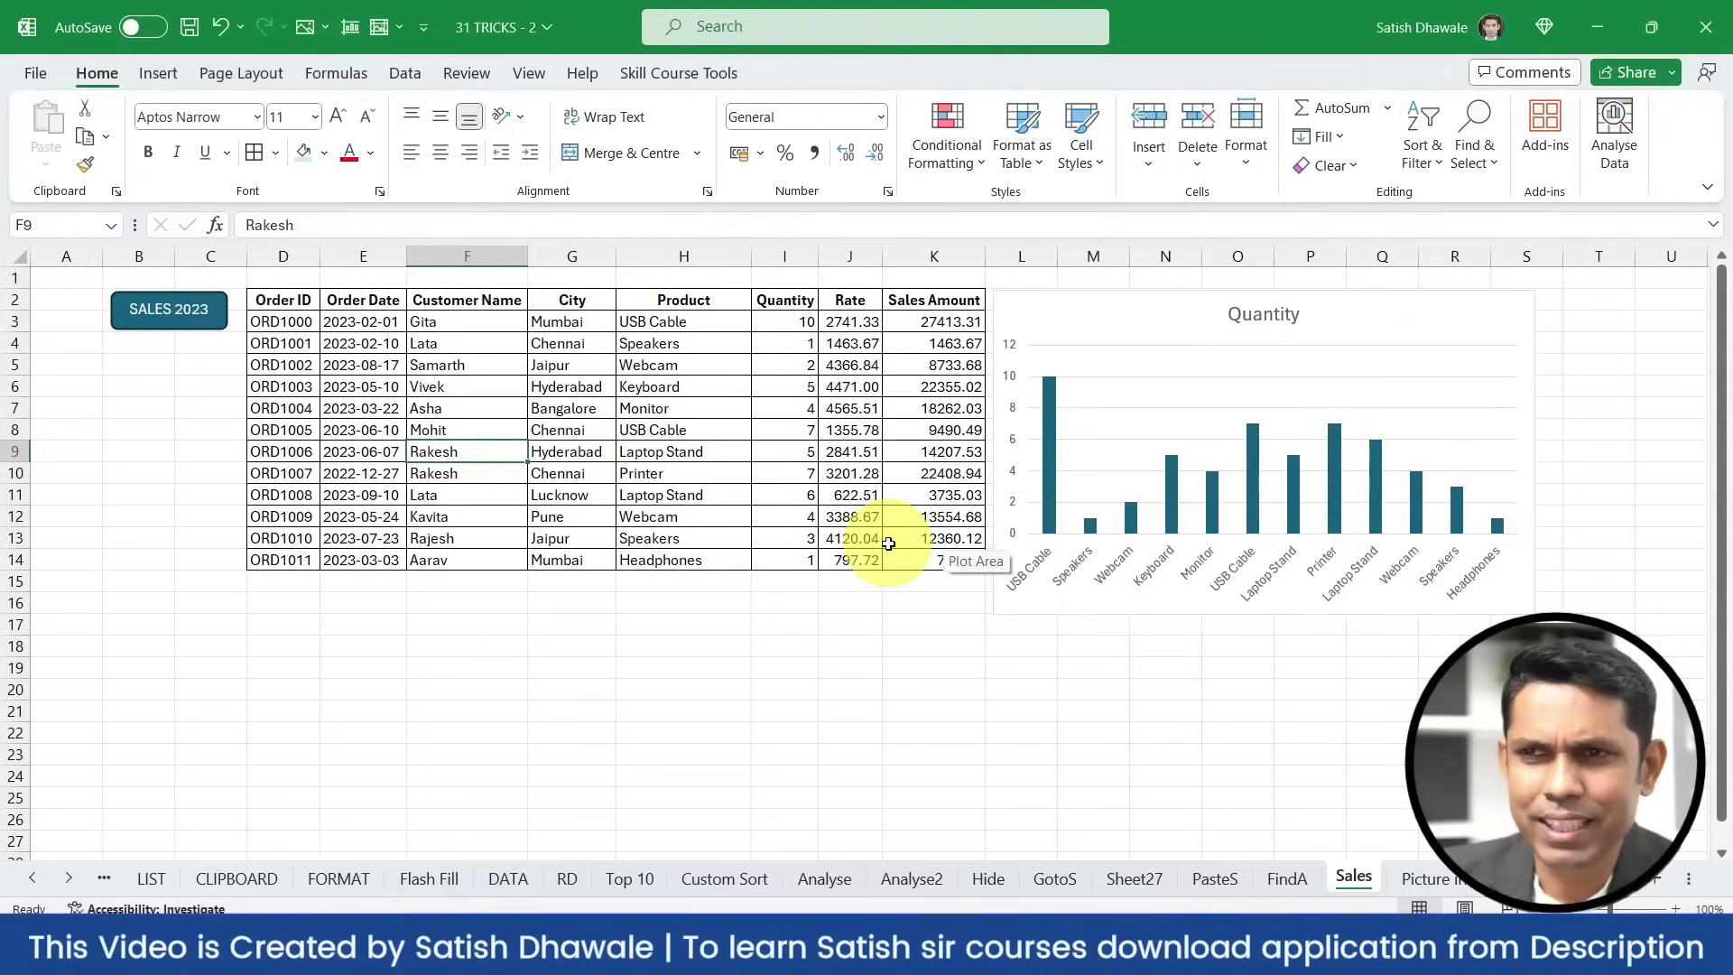
On the Sales sheet, show the Navigation pane and browse its sheet list to the objects under Sales
{"action": "left_click", "coordinate": [527, 72]}
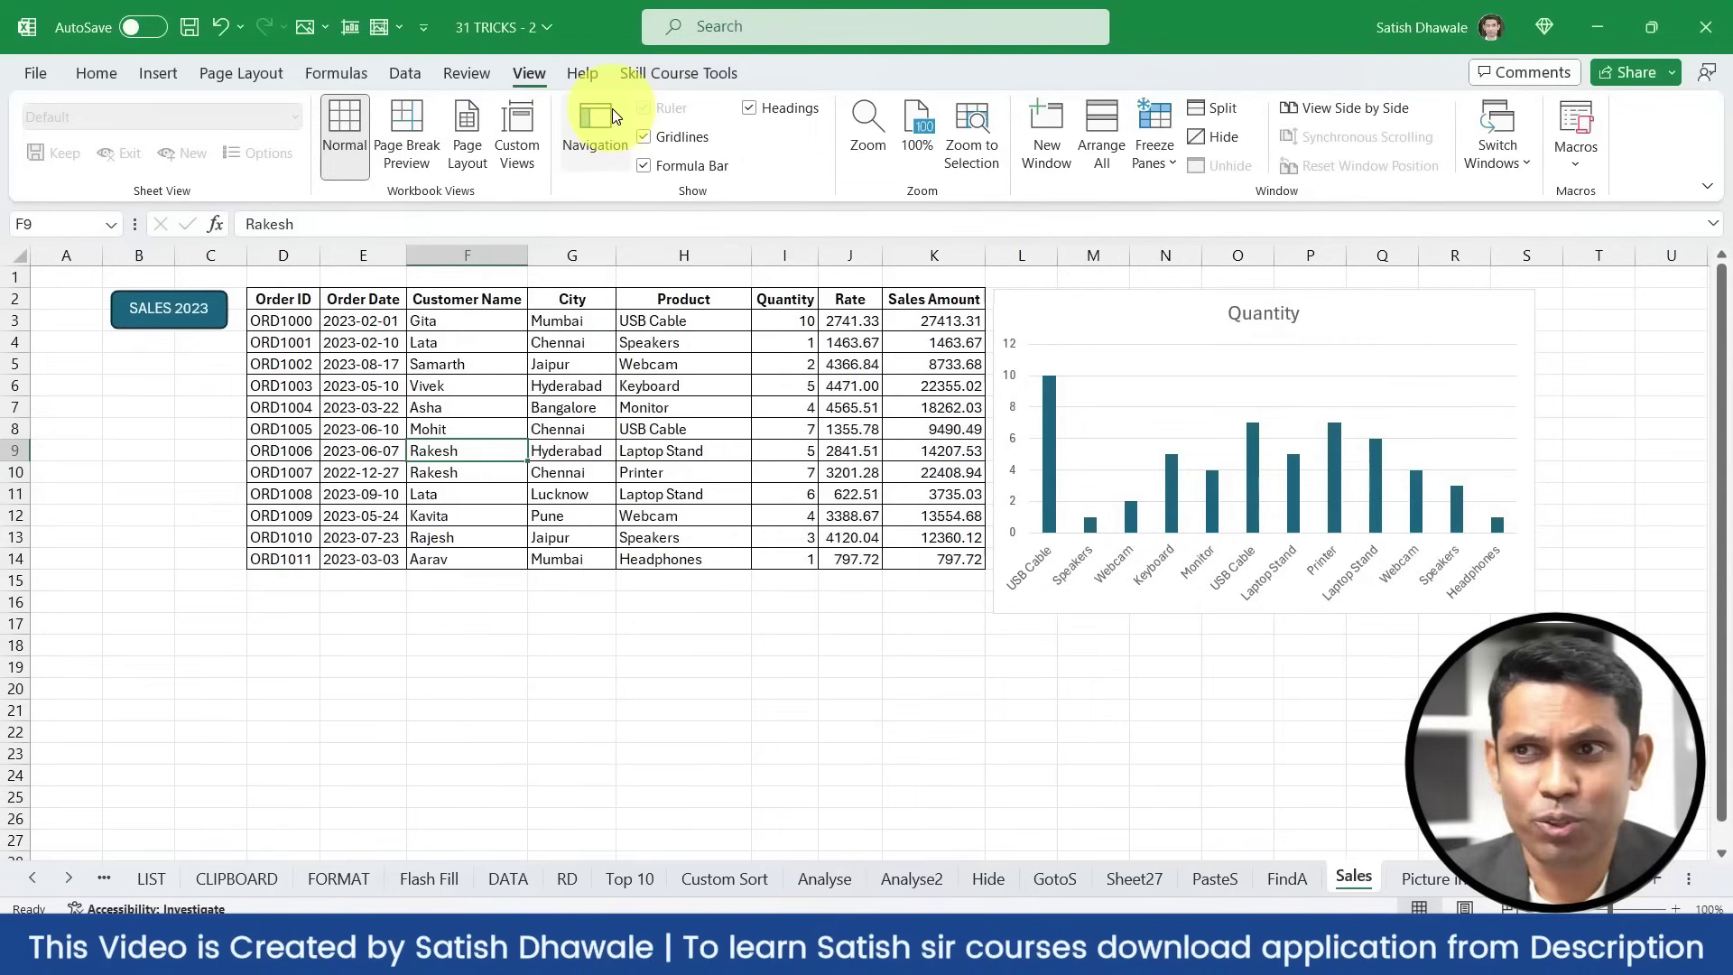
{"action": "left_click", "coordinate": [612, 110]}
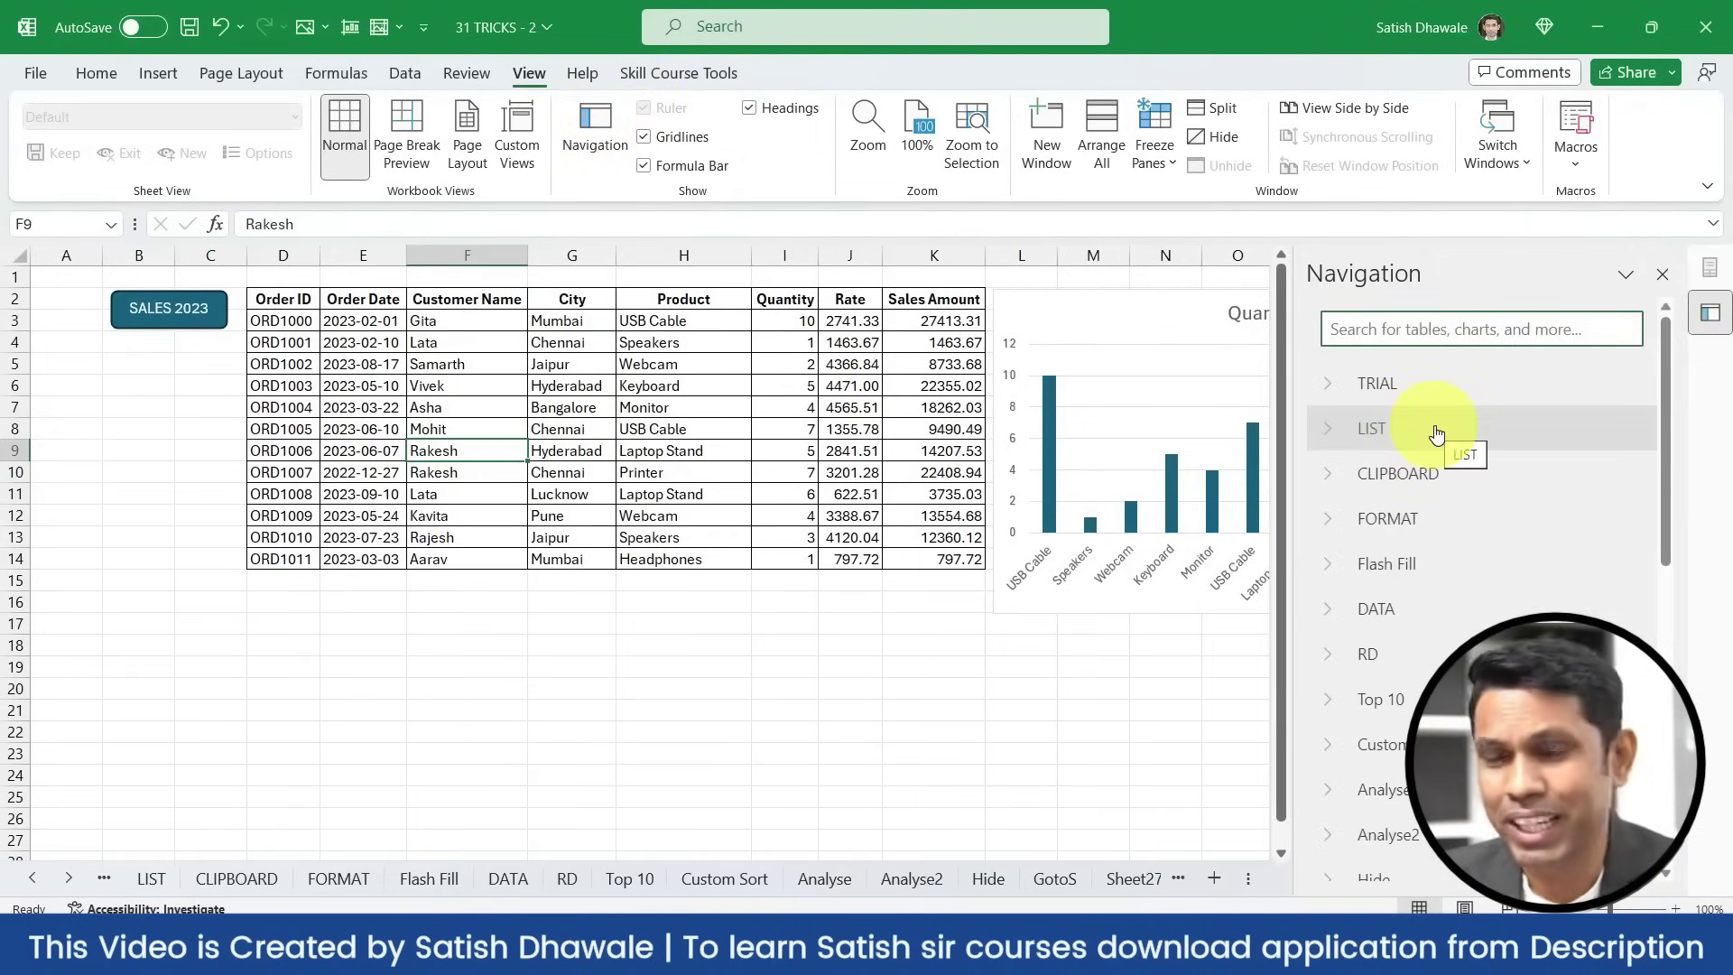
{"action": "scroll", "coordinate": [1496, 413], "scroll_direction": "down", "scroll_amount": 10}
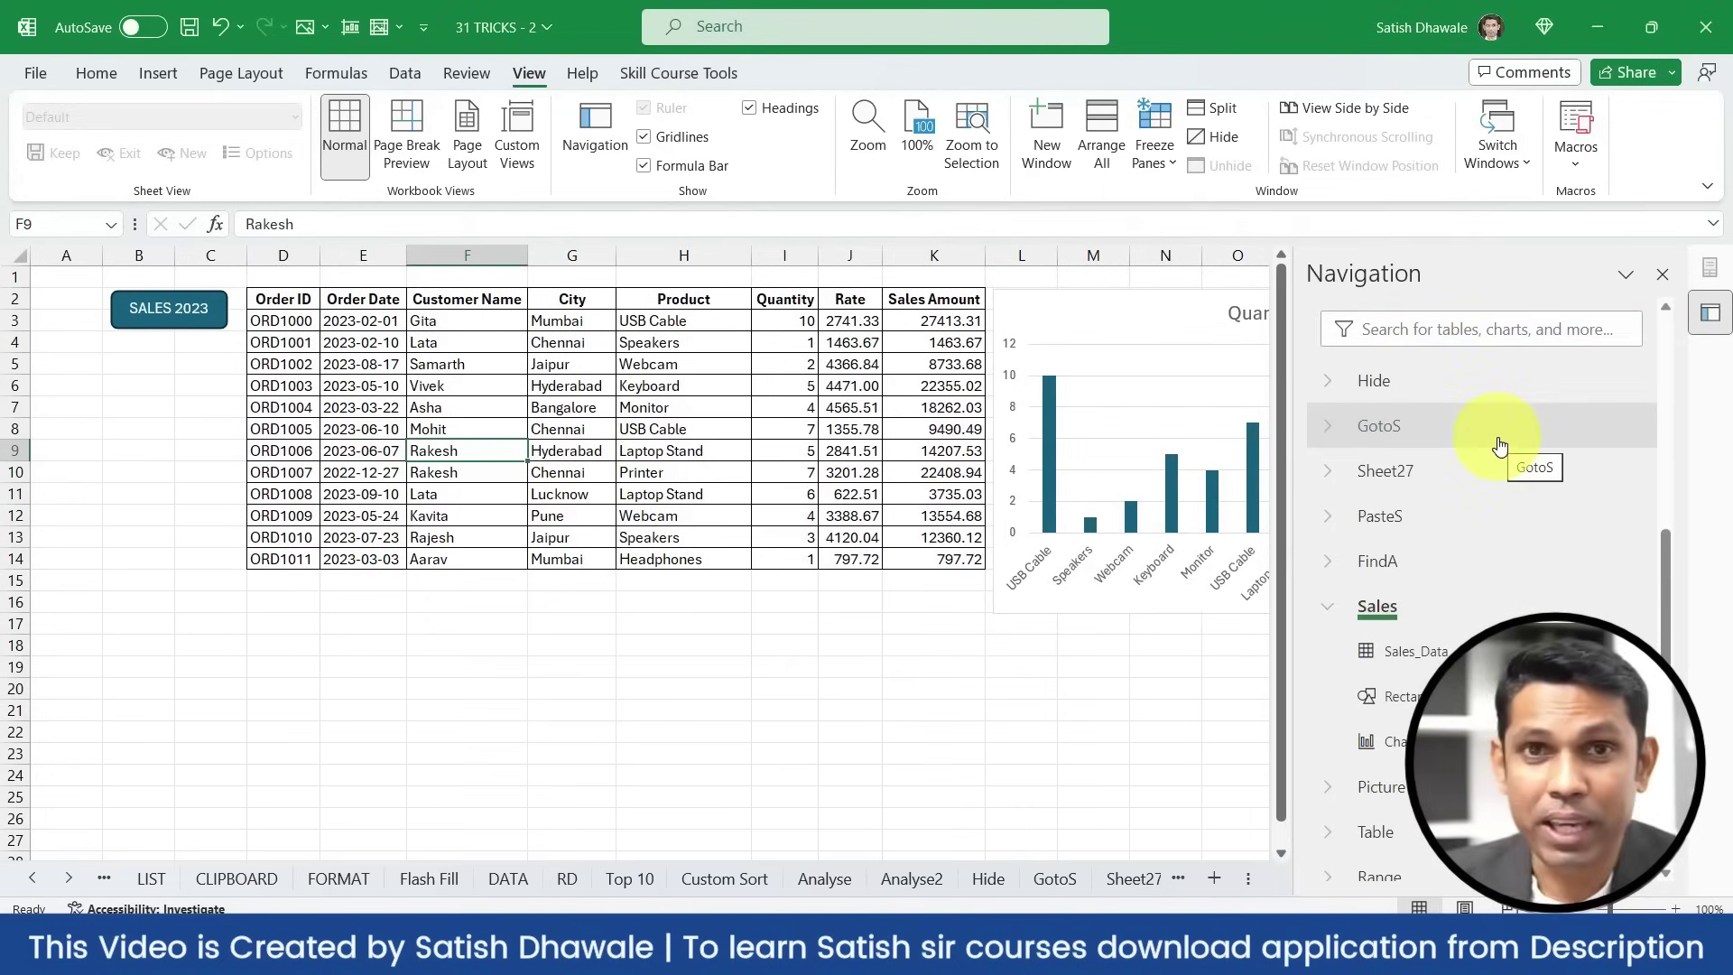
{"action": "scroll", "coordinate": [1499, 446], "scroll_direction": "up", "scroll_amount": 3}
{"action": "scroll", "coordinate": [1500, 446], "scroll_direction": "down", "scroll_amount": 4}
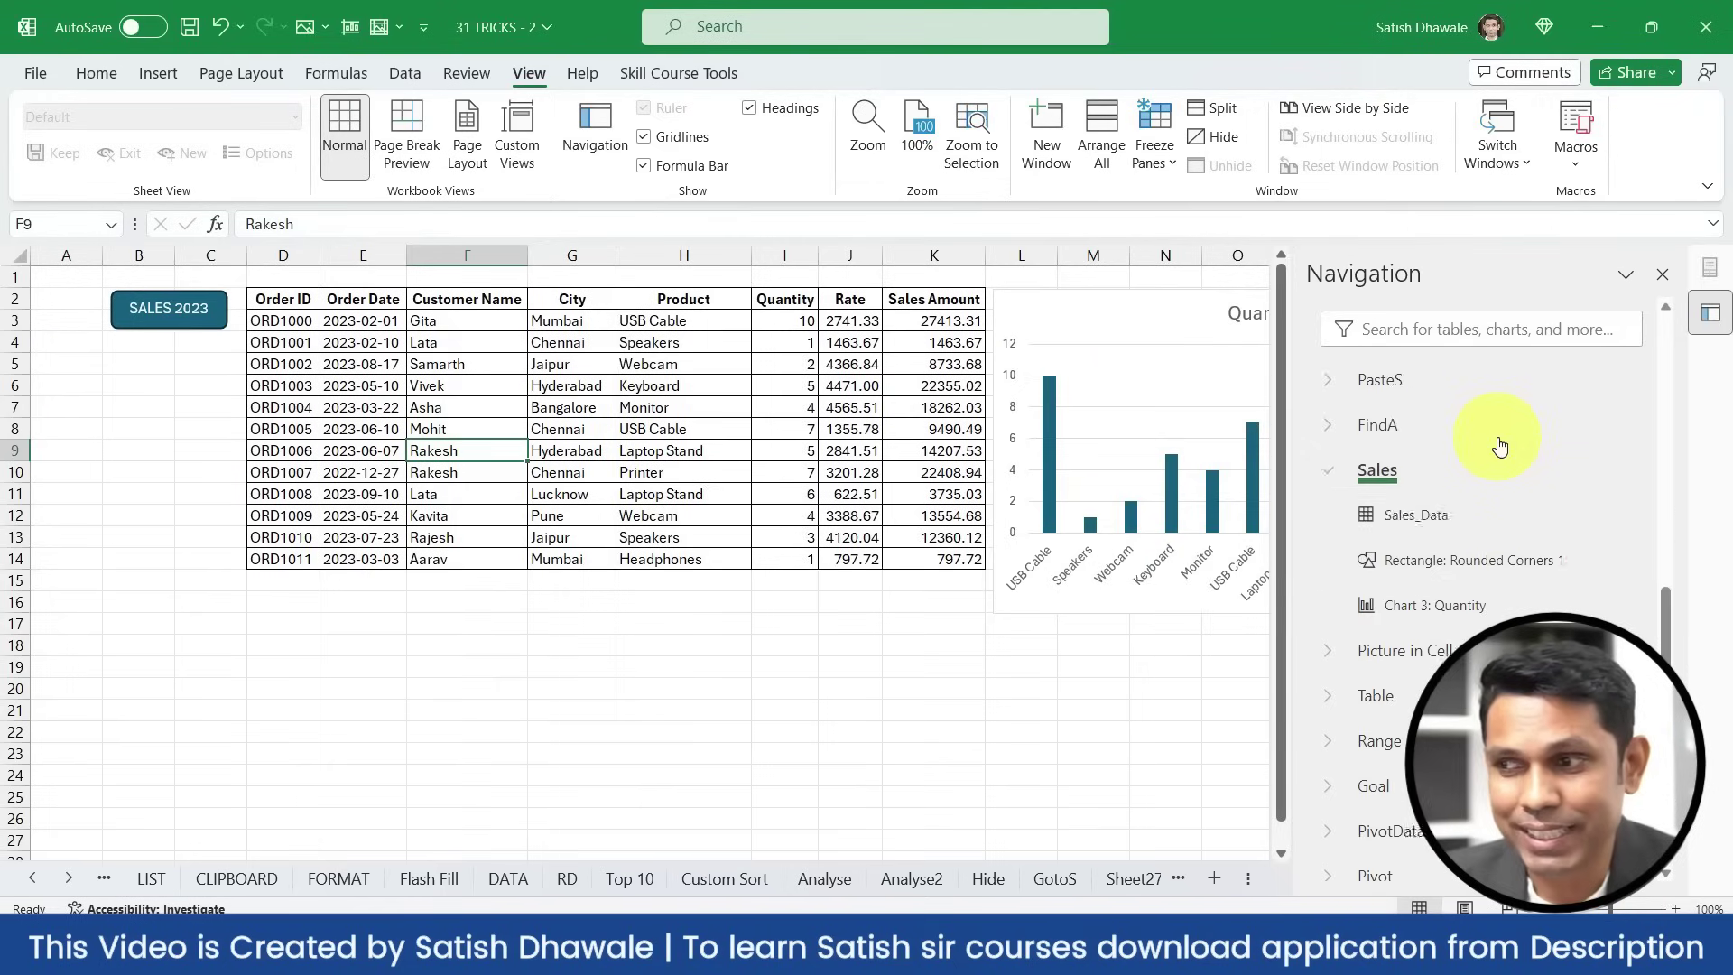
{"action": "scroll", "coordinate": [1500, 446], "scroll_direction": "down", "scroll_amount": 1}
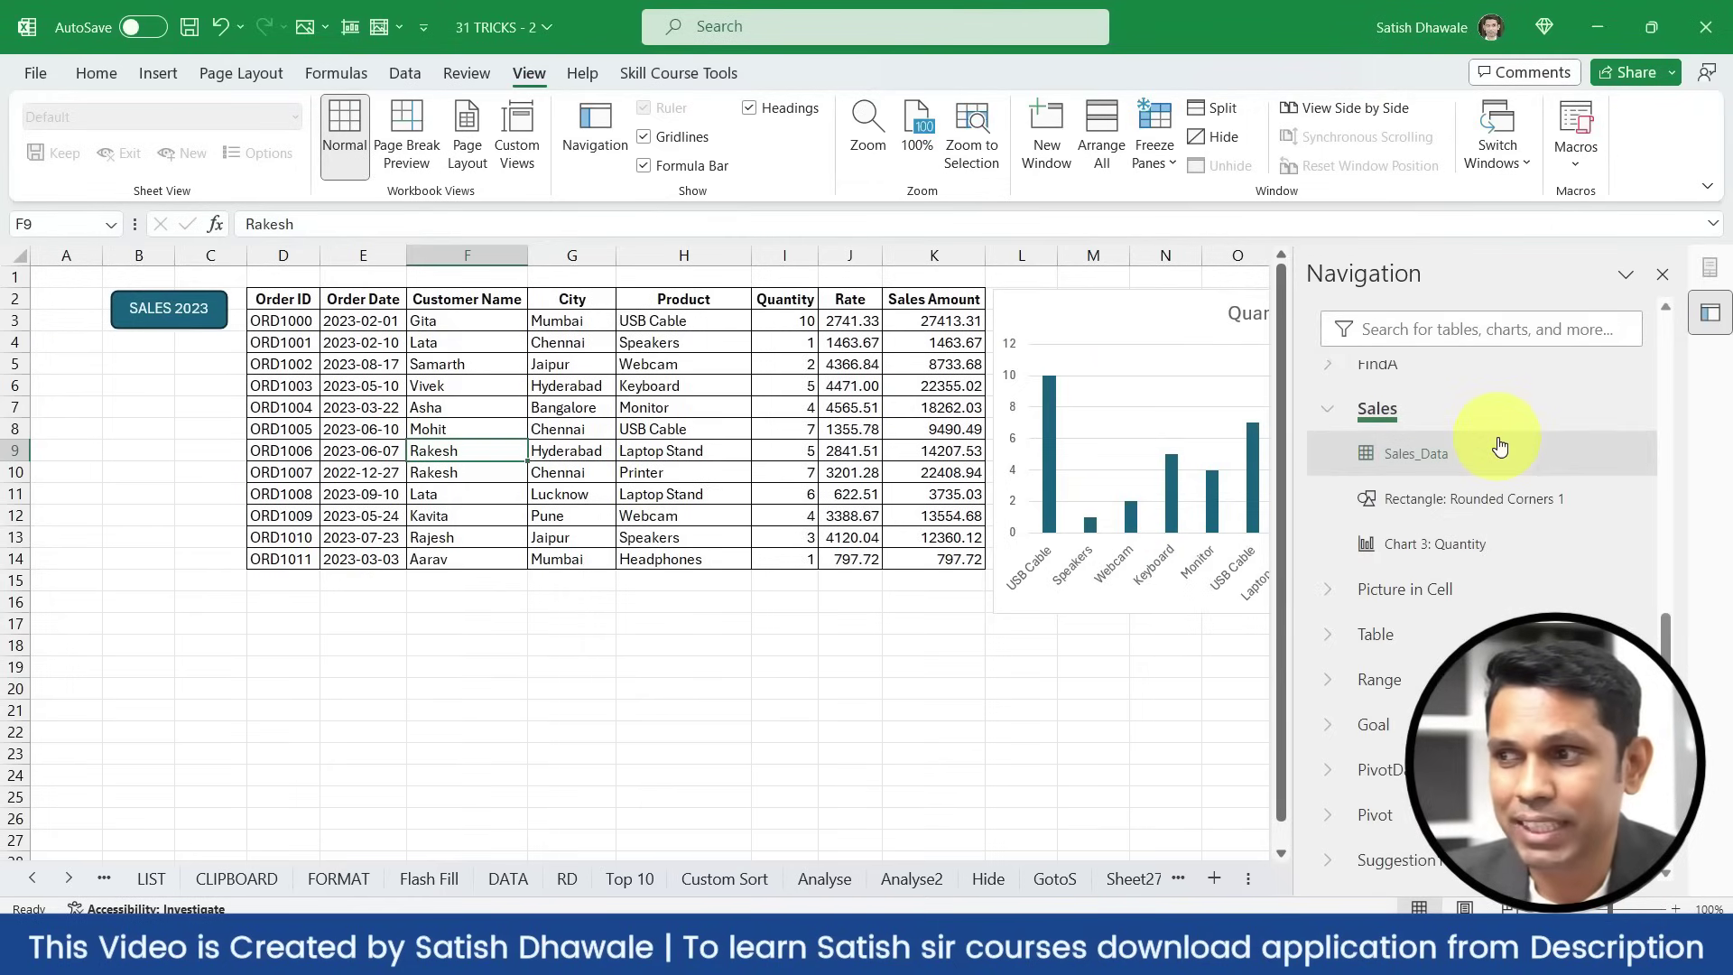
Go back and forth between the Sales_Data range, the rounded rectangle and the Quantity chart on the Sales sheet from the Navigation pane
{"action": "scroll", "coordinate": [1499, 446], "scroll_direction": "up", "scroll_amount": 1}
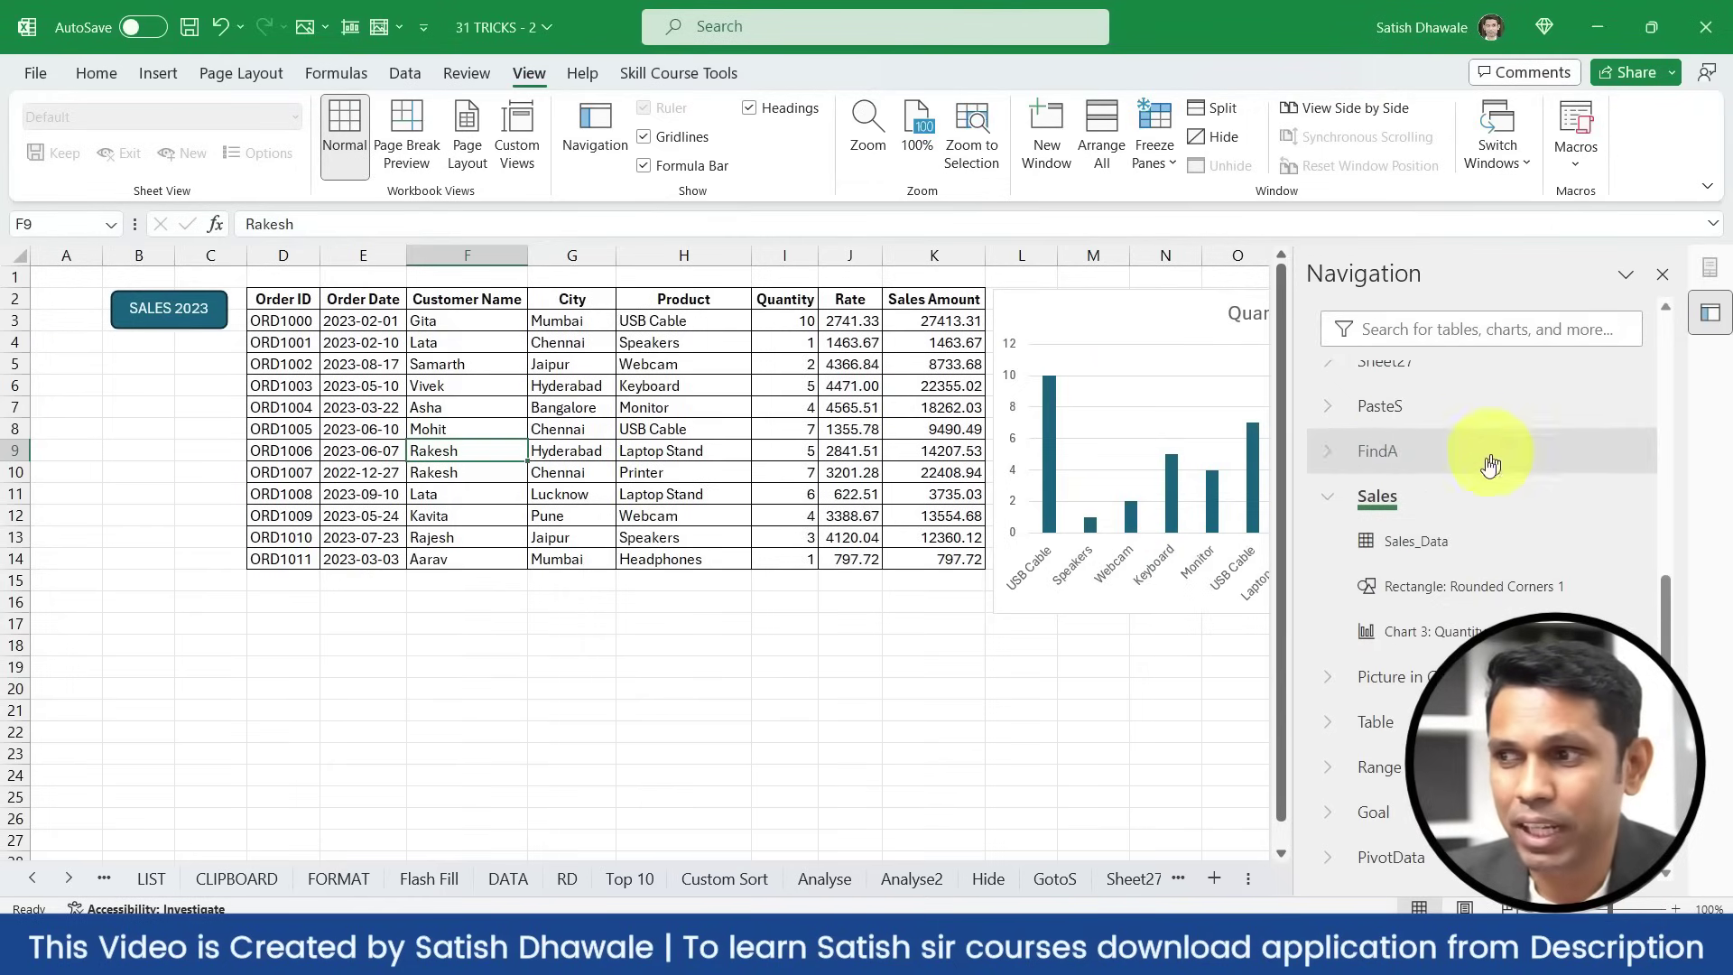
{"action": "left_click", "coordinate": [1449, 592]}
{"action": "left_click", "coordinate": [1431, 544]}
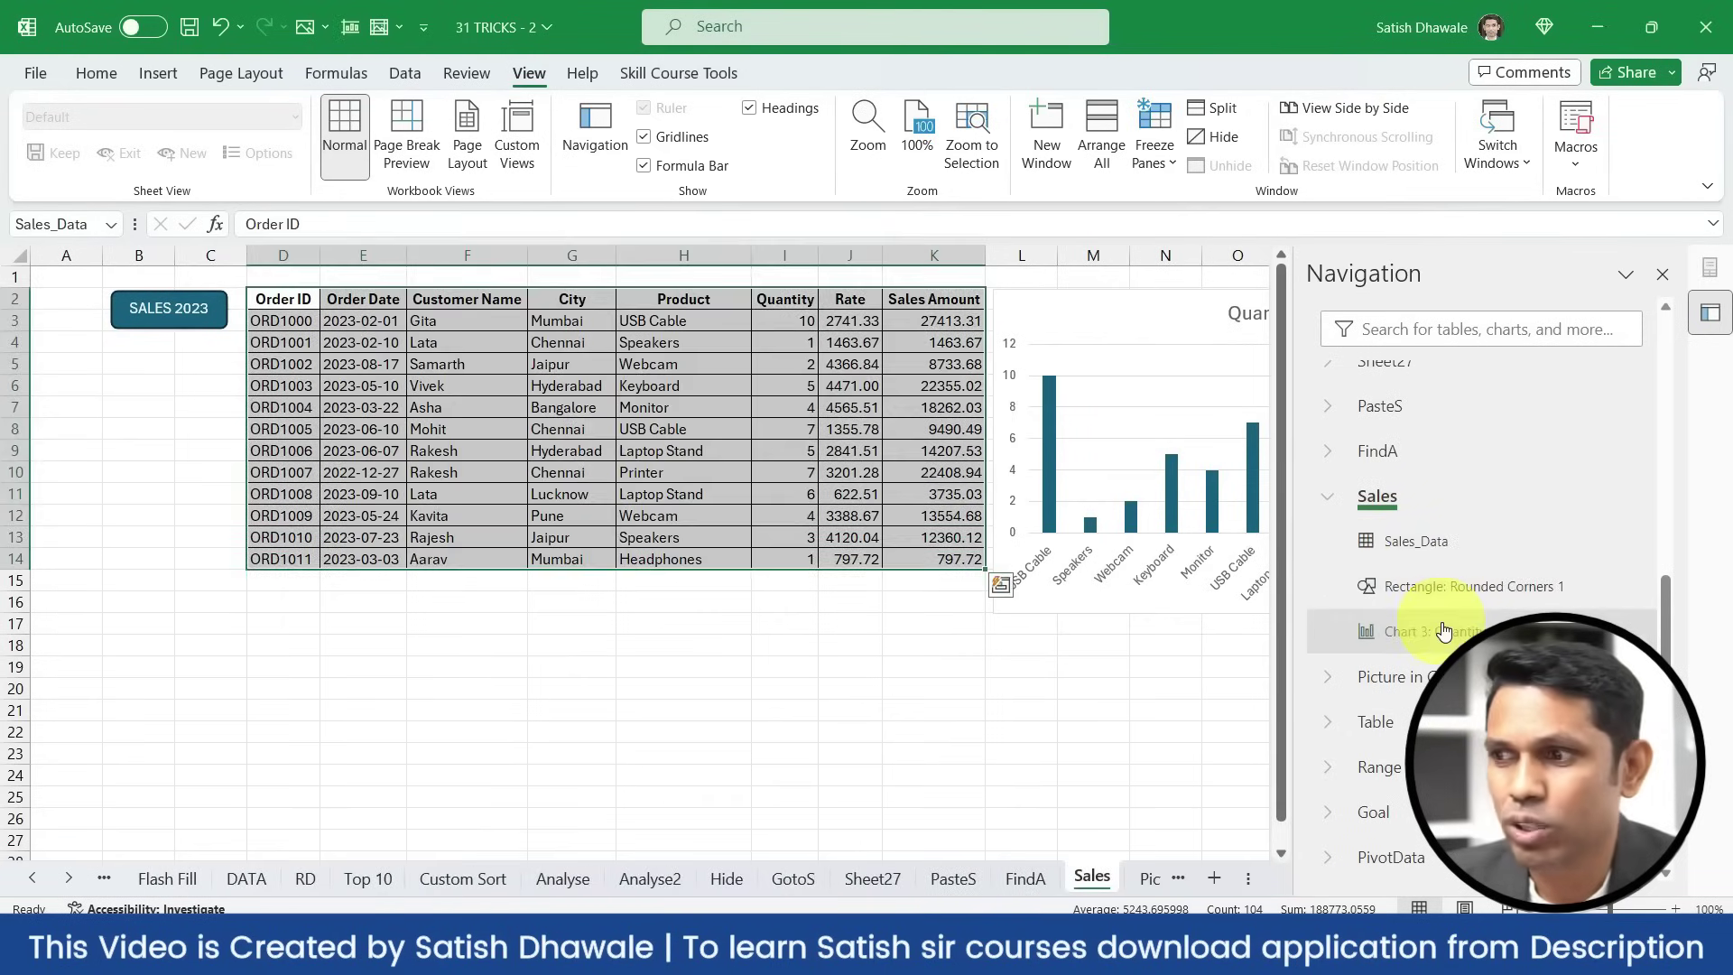
{"action": "left_click", "coordinate": [1445, 630]}
{"action": "left_click", "coordinate": [1442, 591]}
{"action": "left_click", "coordinate": [1441, 560]}
{"action": "left_click", "coordinate": [1439, 591]}
{"action": "left_click", "coordinate": [1437, 631]}
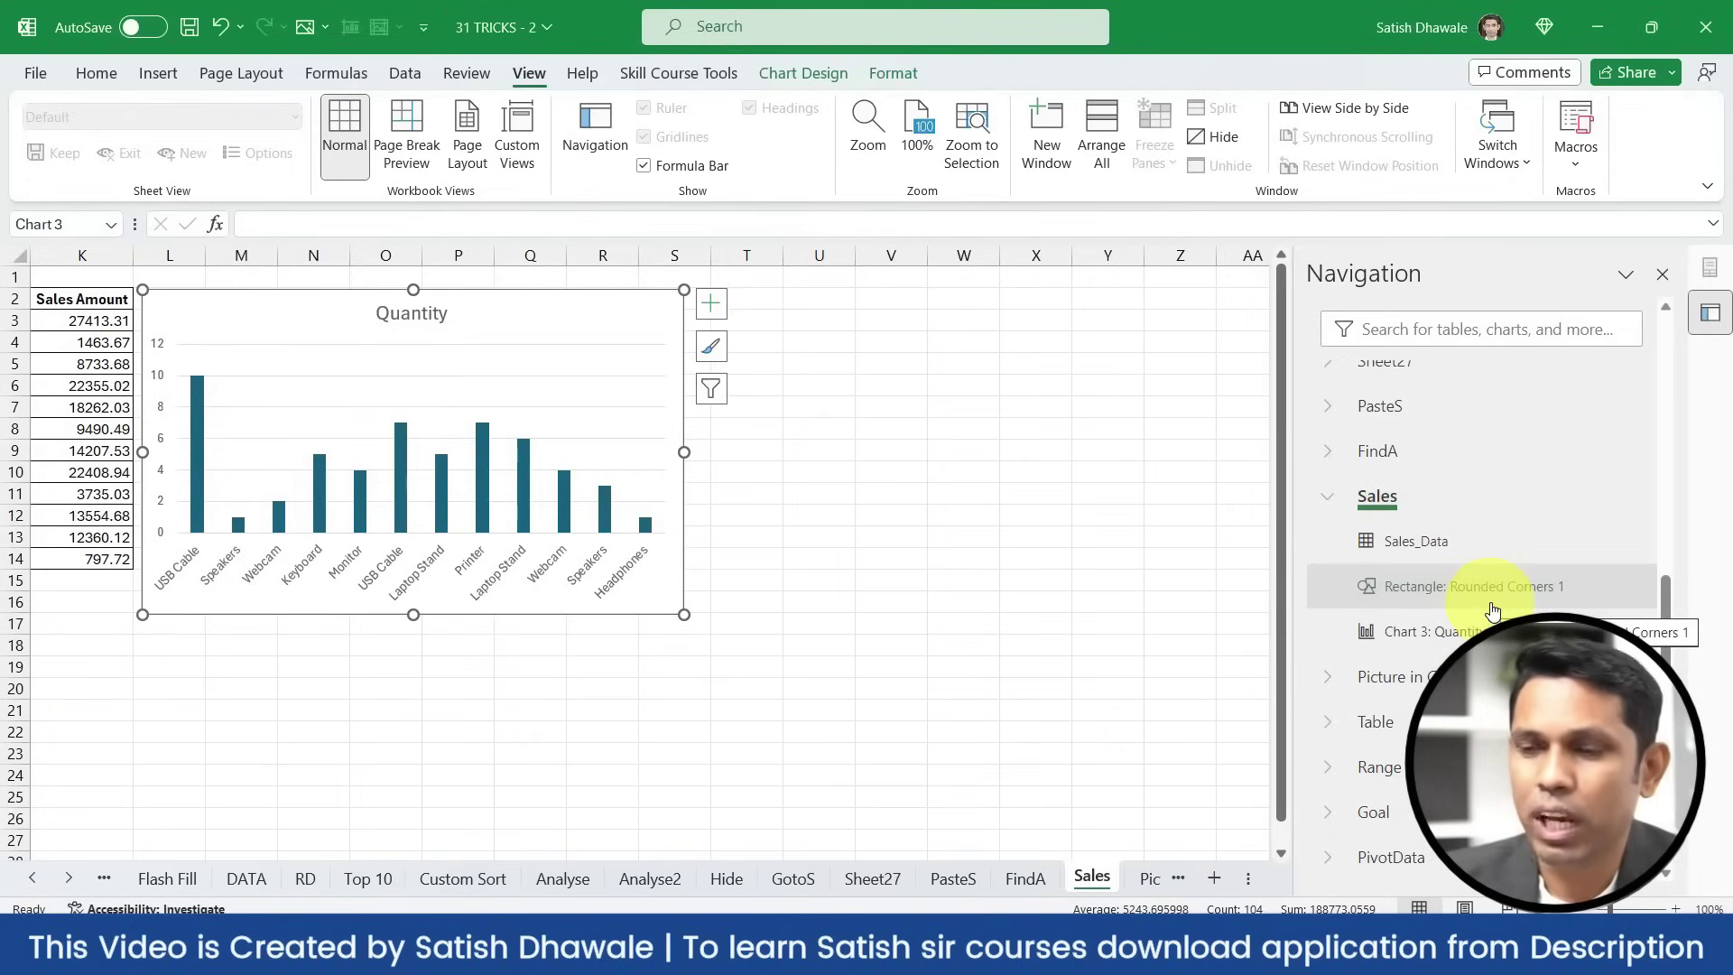
{"action": "left_click", "coordinate": [1457, 547]}
{"action": "left_click", "coordinate": [1463, 587]}
{"action": "left_click", "coordinate": [1460, 623]}
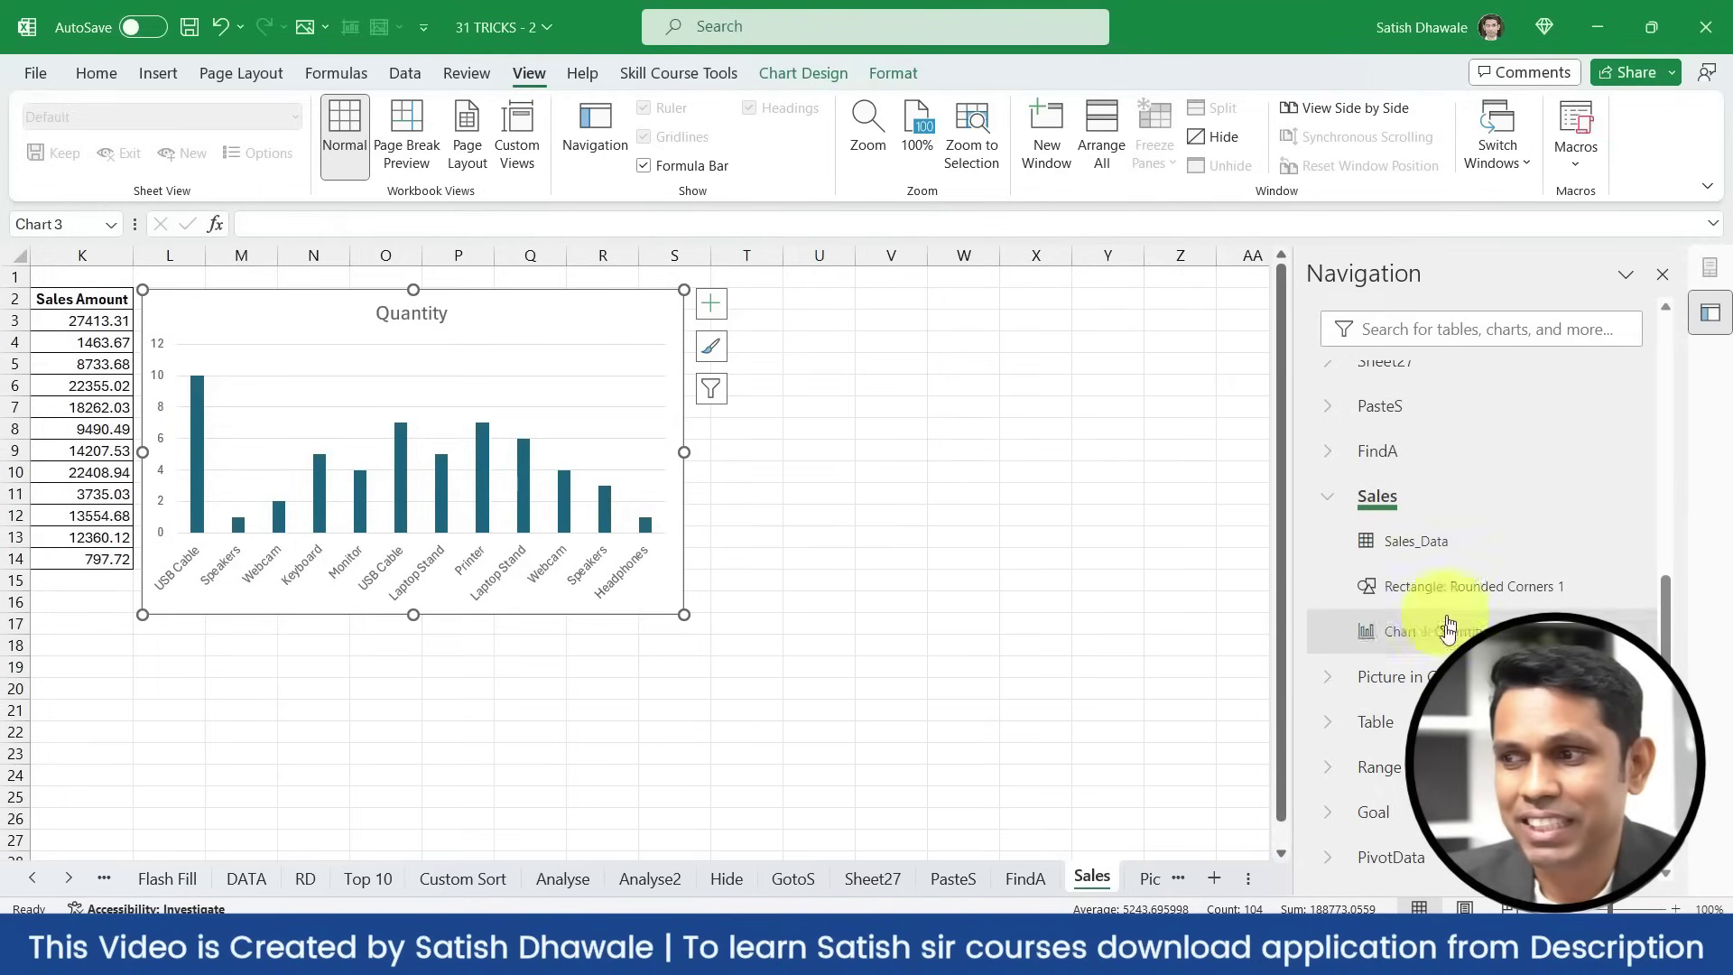
On the Picture in Cell sheet, change the lookup channel name in D2 to Learn More
{"action": "left_click", "coordinate": [1409, 677]}
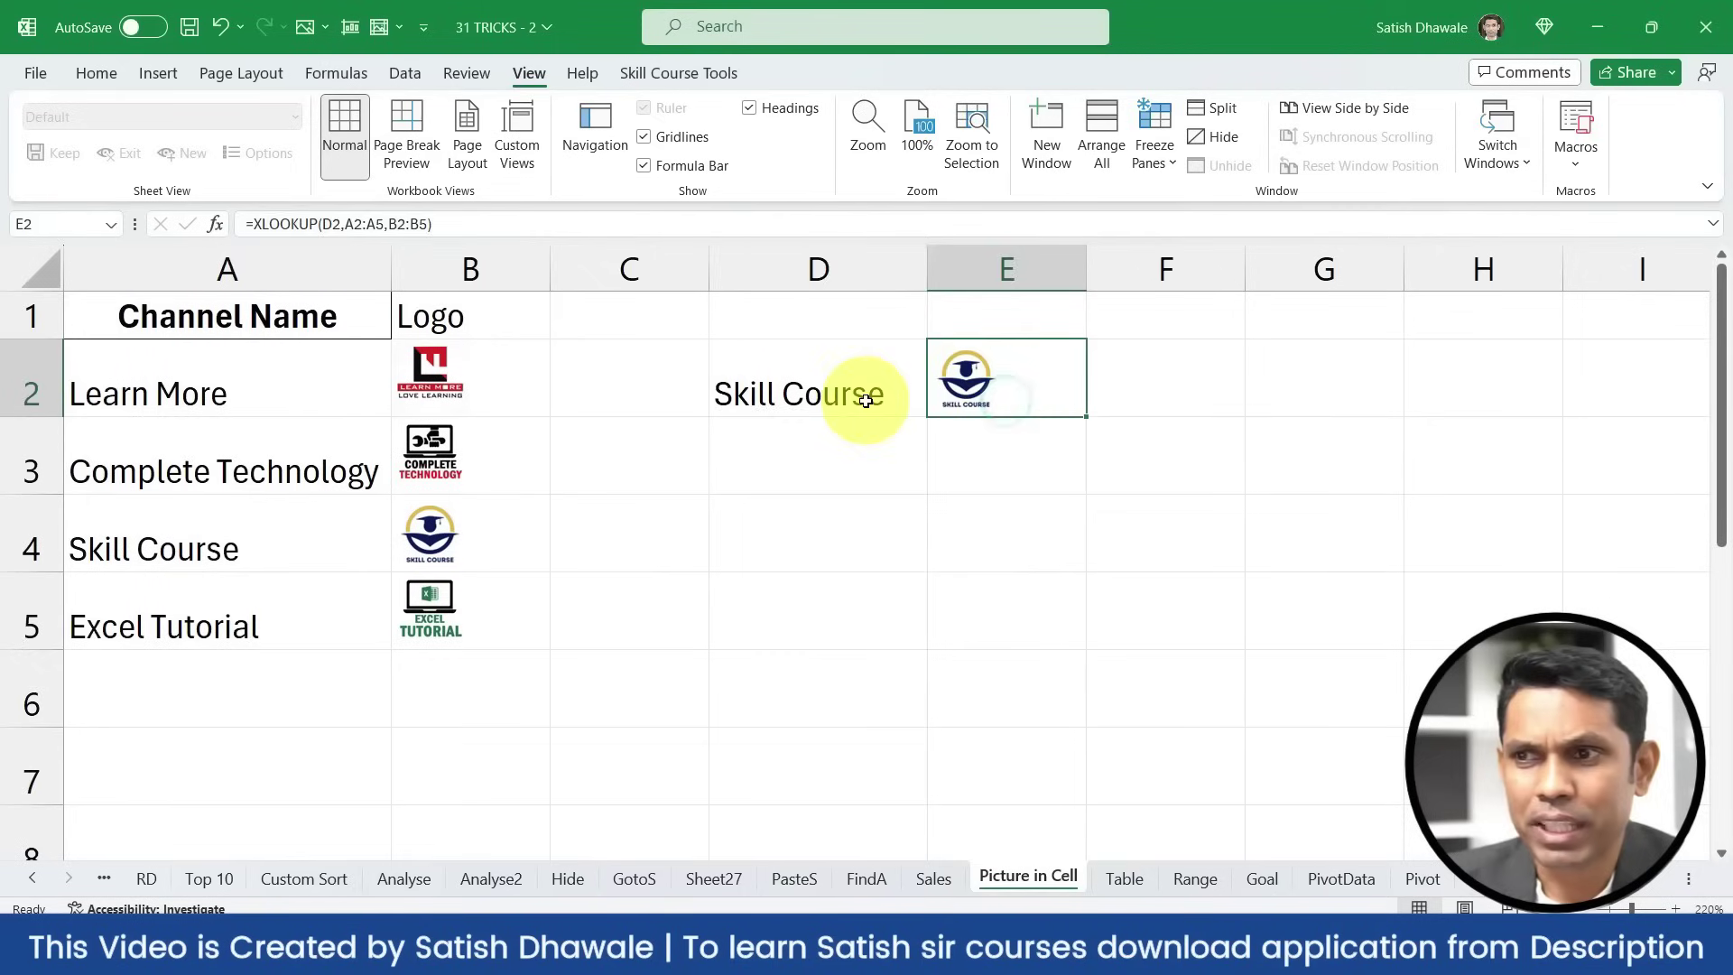
{"action": "left_click", "coordinate": [872, 395]}
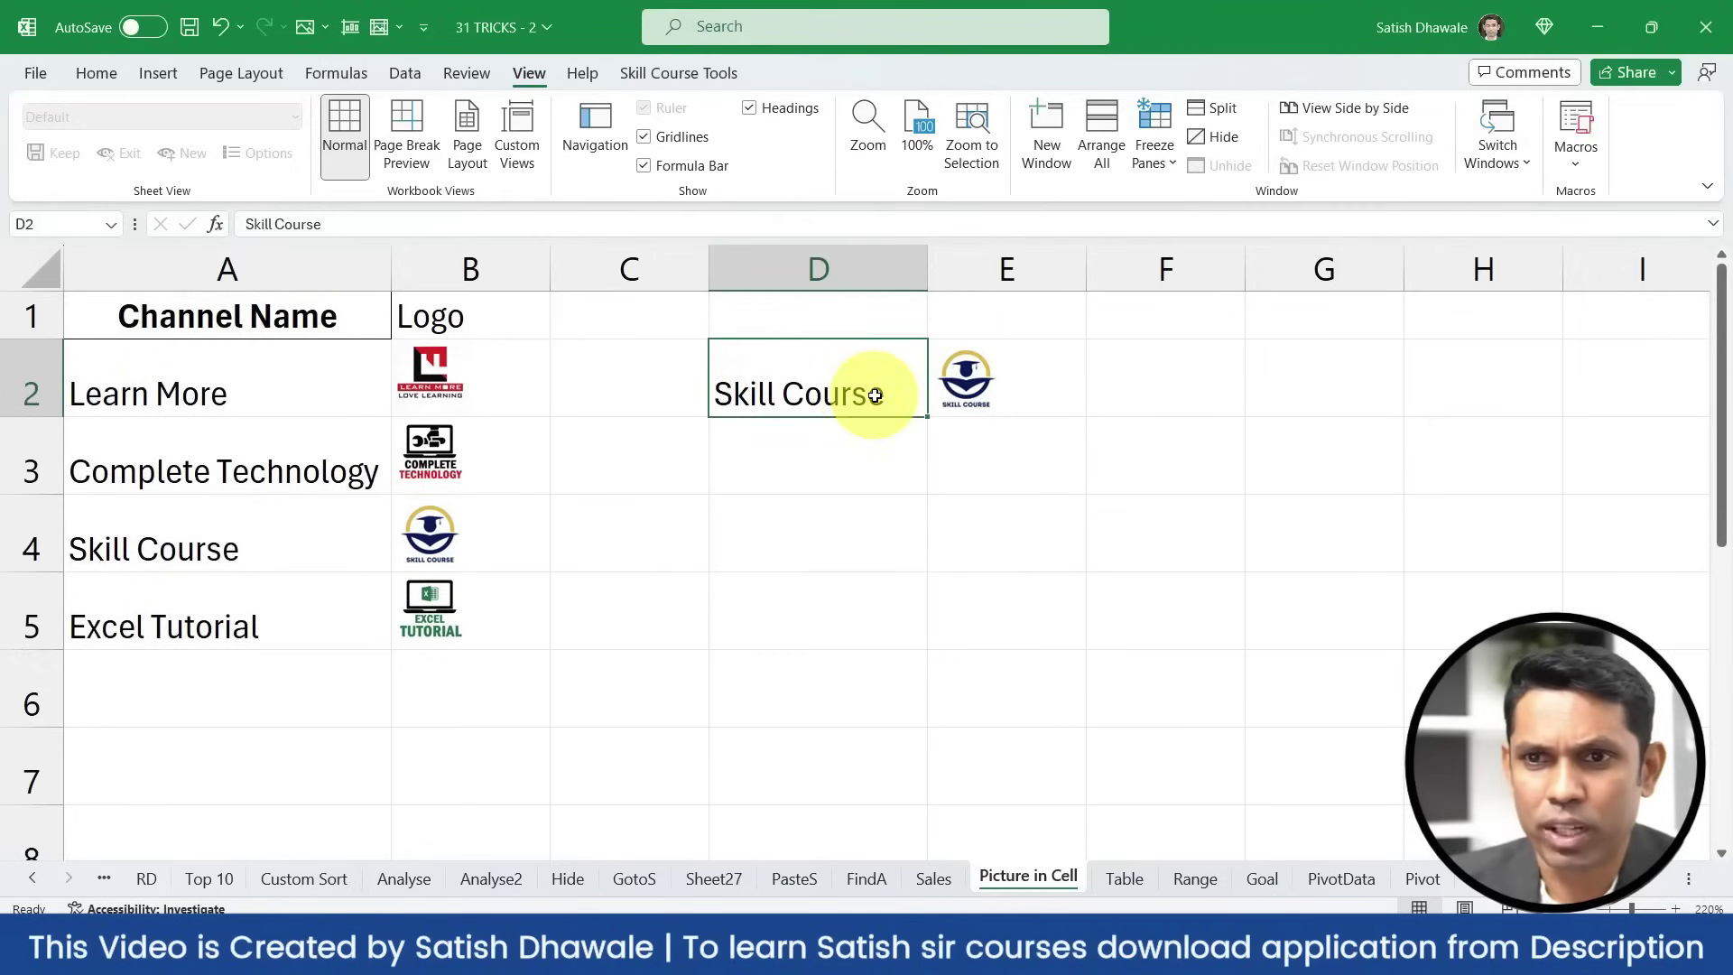
{"action": "type", "text": "Learn More"}
{"action": "key", "text": "Return"}
{"action": "left_click", "coordinate": [875, 395]}
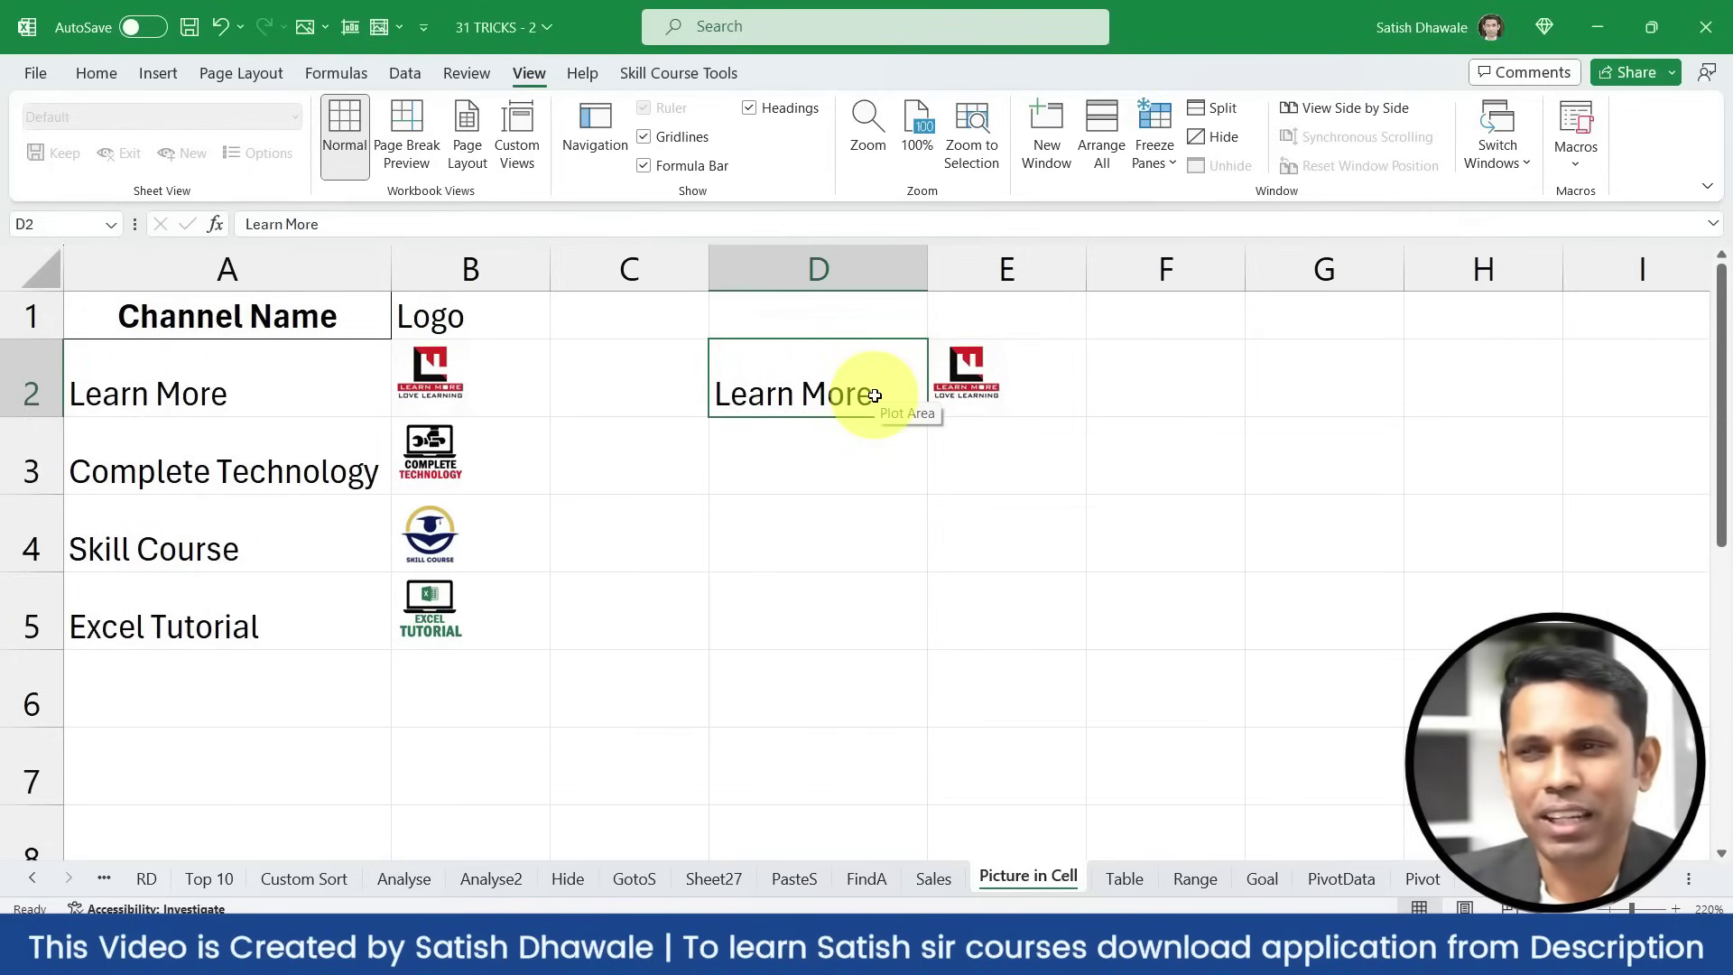
Clear the logo lookup formula in E2 and delete the Excel Tutorial logo from cell B5
{"action": "key", "text": "Right"}
{"action": "key", "text": "Delete"}
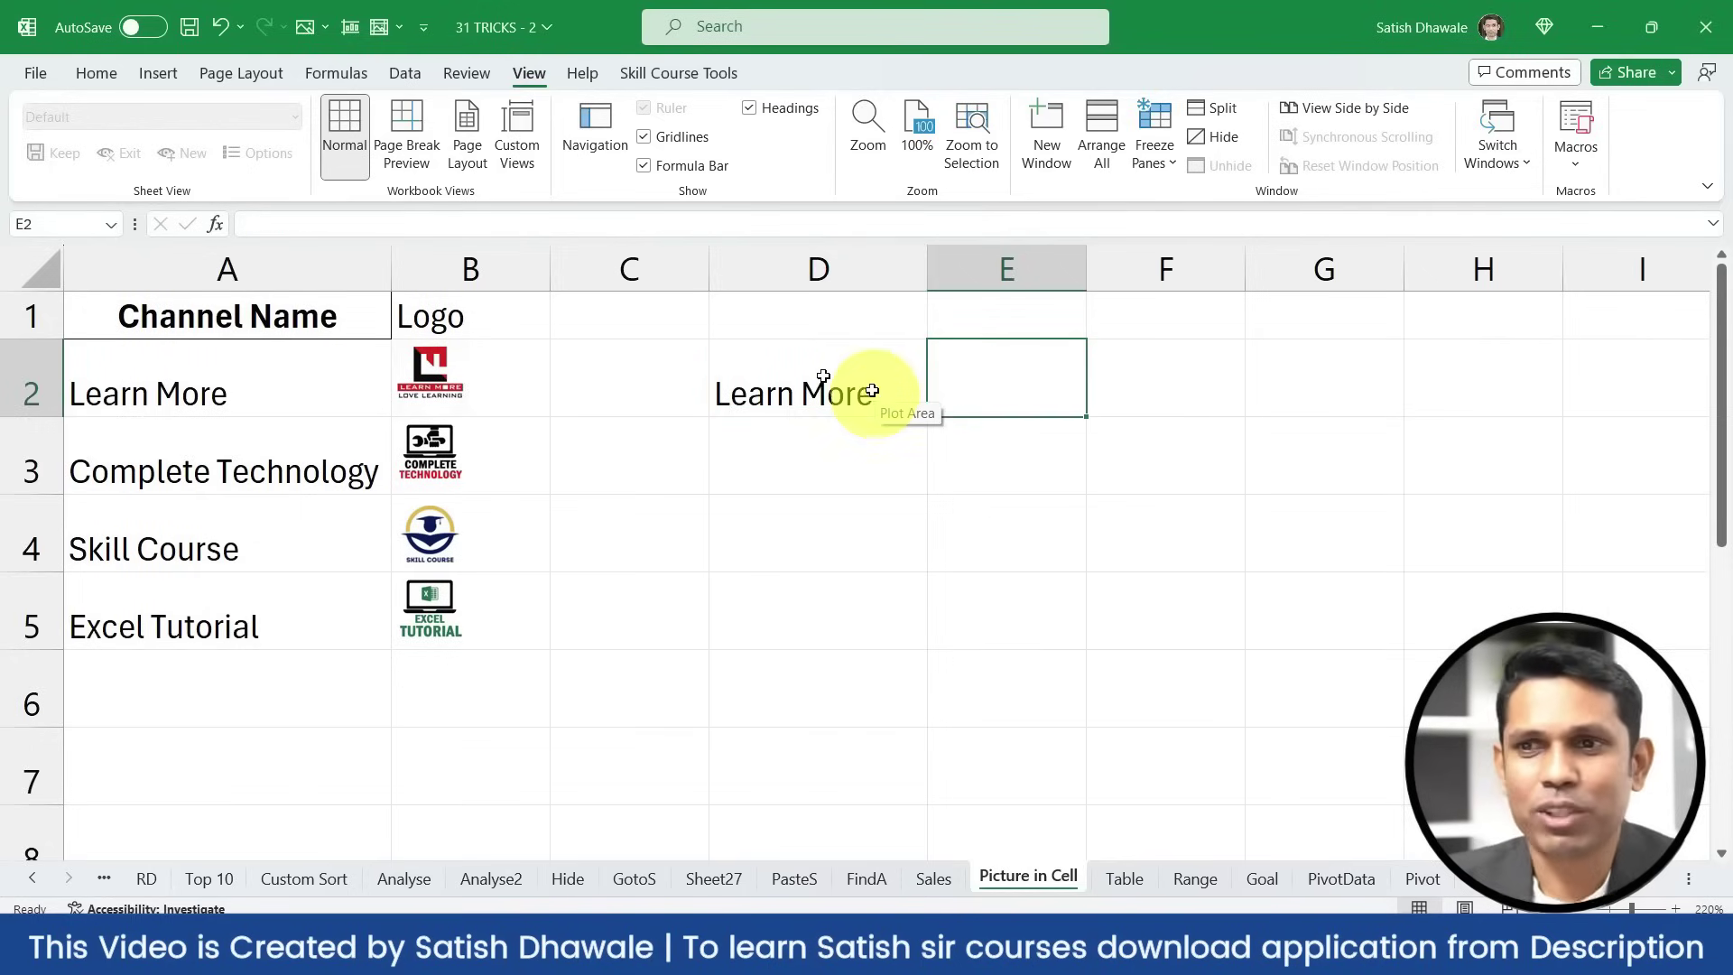
{"action": "left_click", "coordinate": [487, 481]}
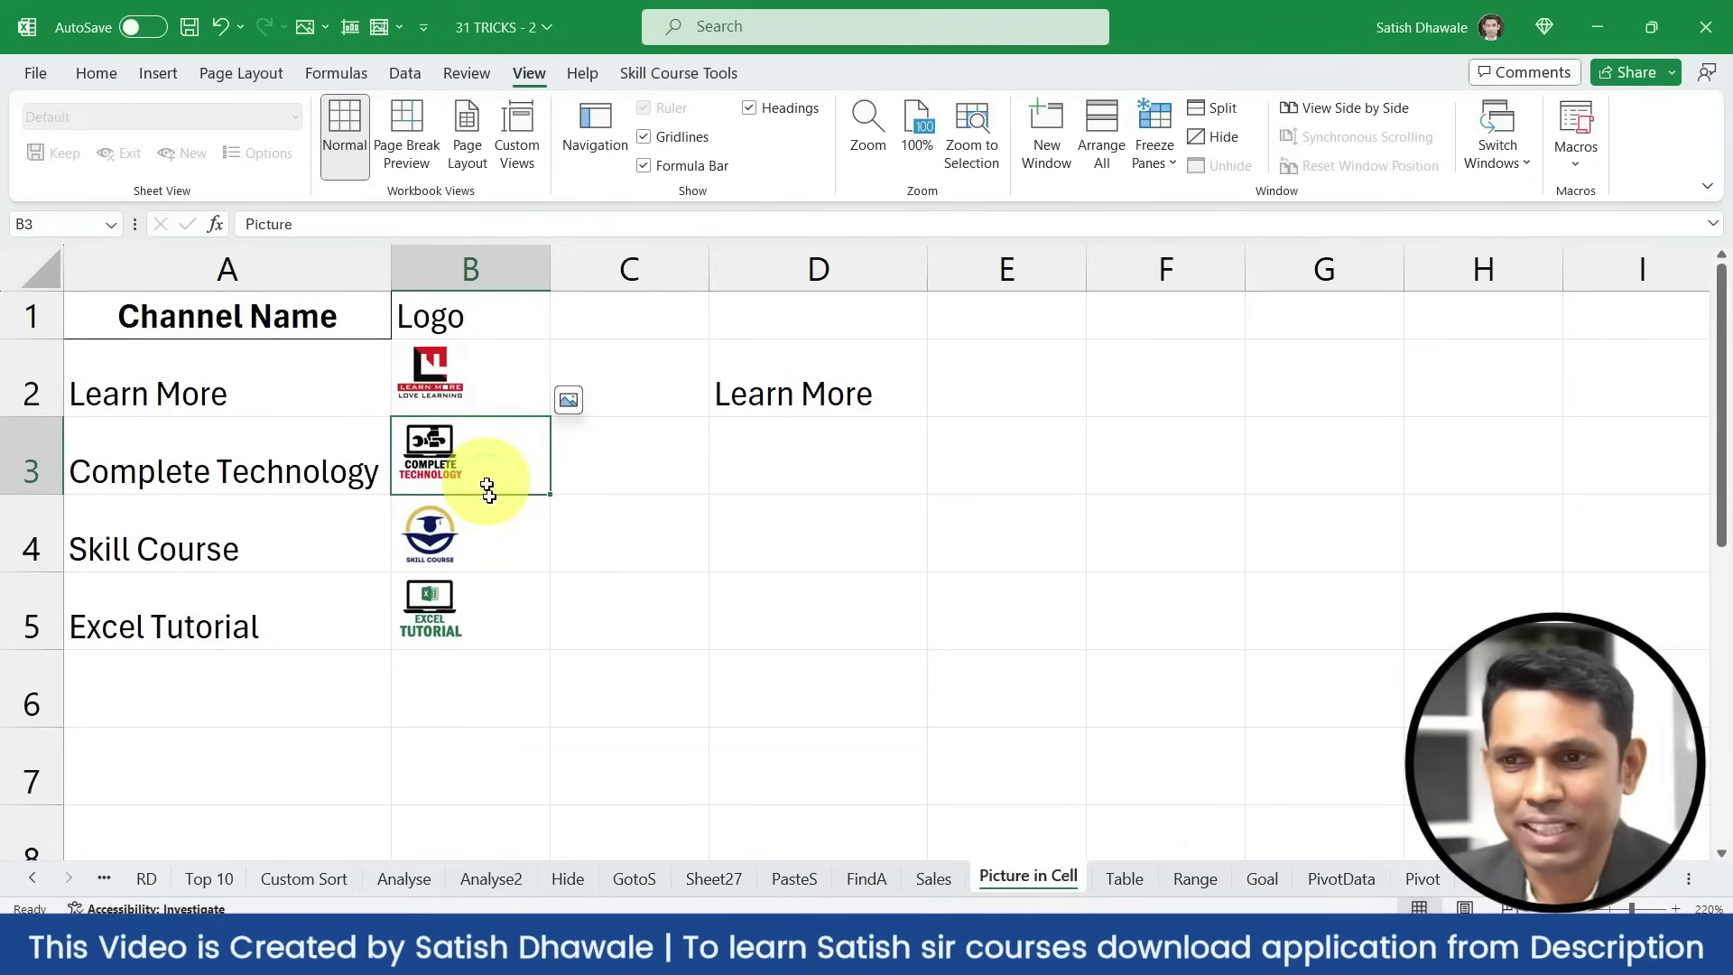
{"action": "left_click", "coordinate": [501, 618]}
{"action": "left_click", "coordinate": [487, 568]}
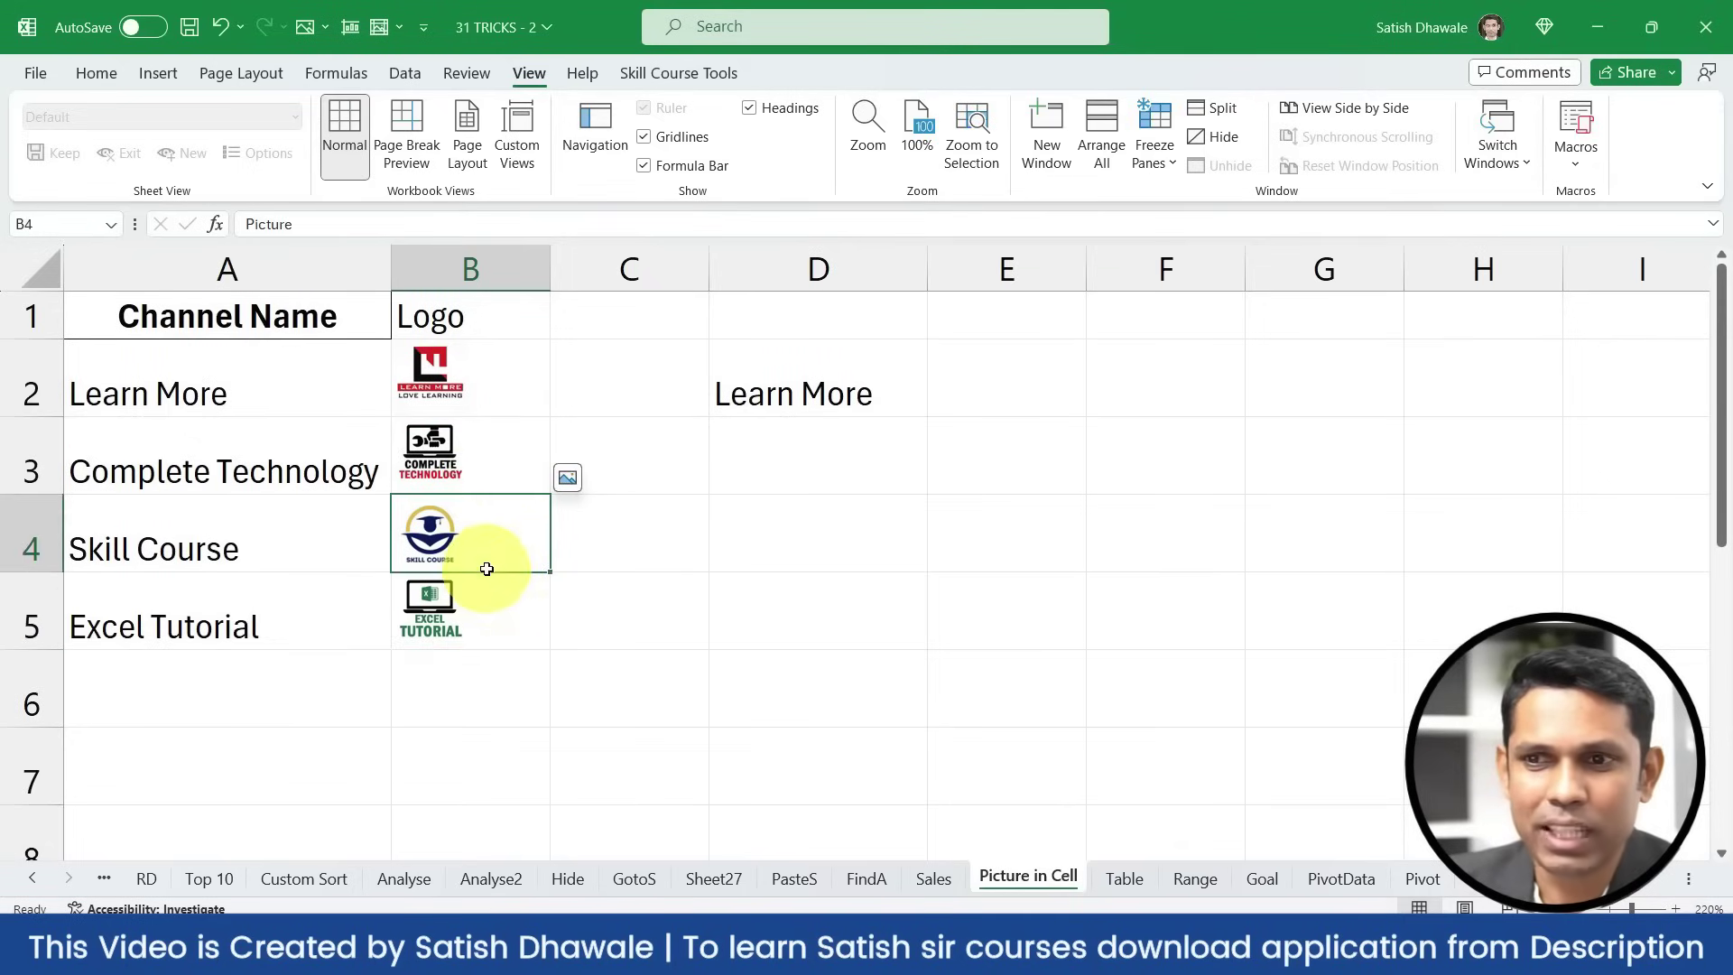
{"action": "left_click", "coordinate": [491, 606]}
{"action": "key", "text": "Delete"}
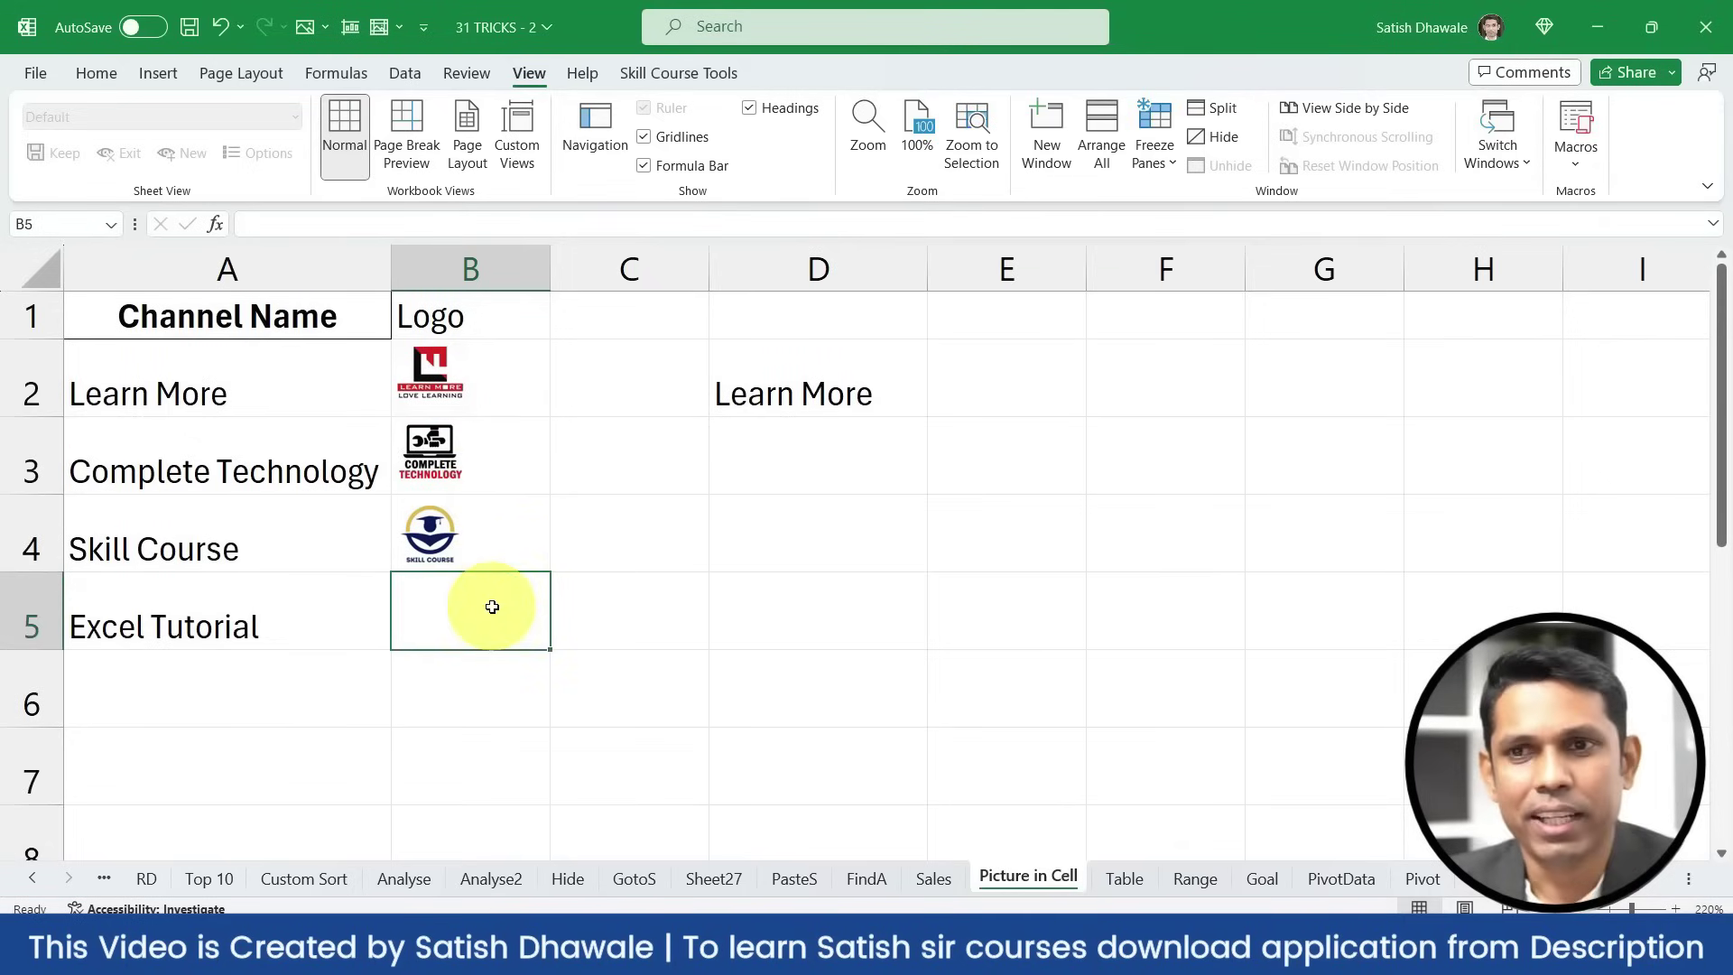
Insert the Excel-Tutorials picture from the device's LOGOS folder into B5, placed in the cell beside the Excel Tutorial channel name
{"action": "left_click_drag", "start_coordinate": [259, 327], "coordinate": [361, 588]}
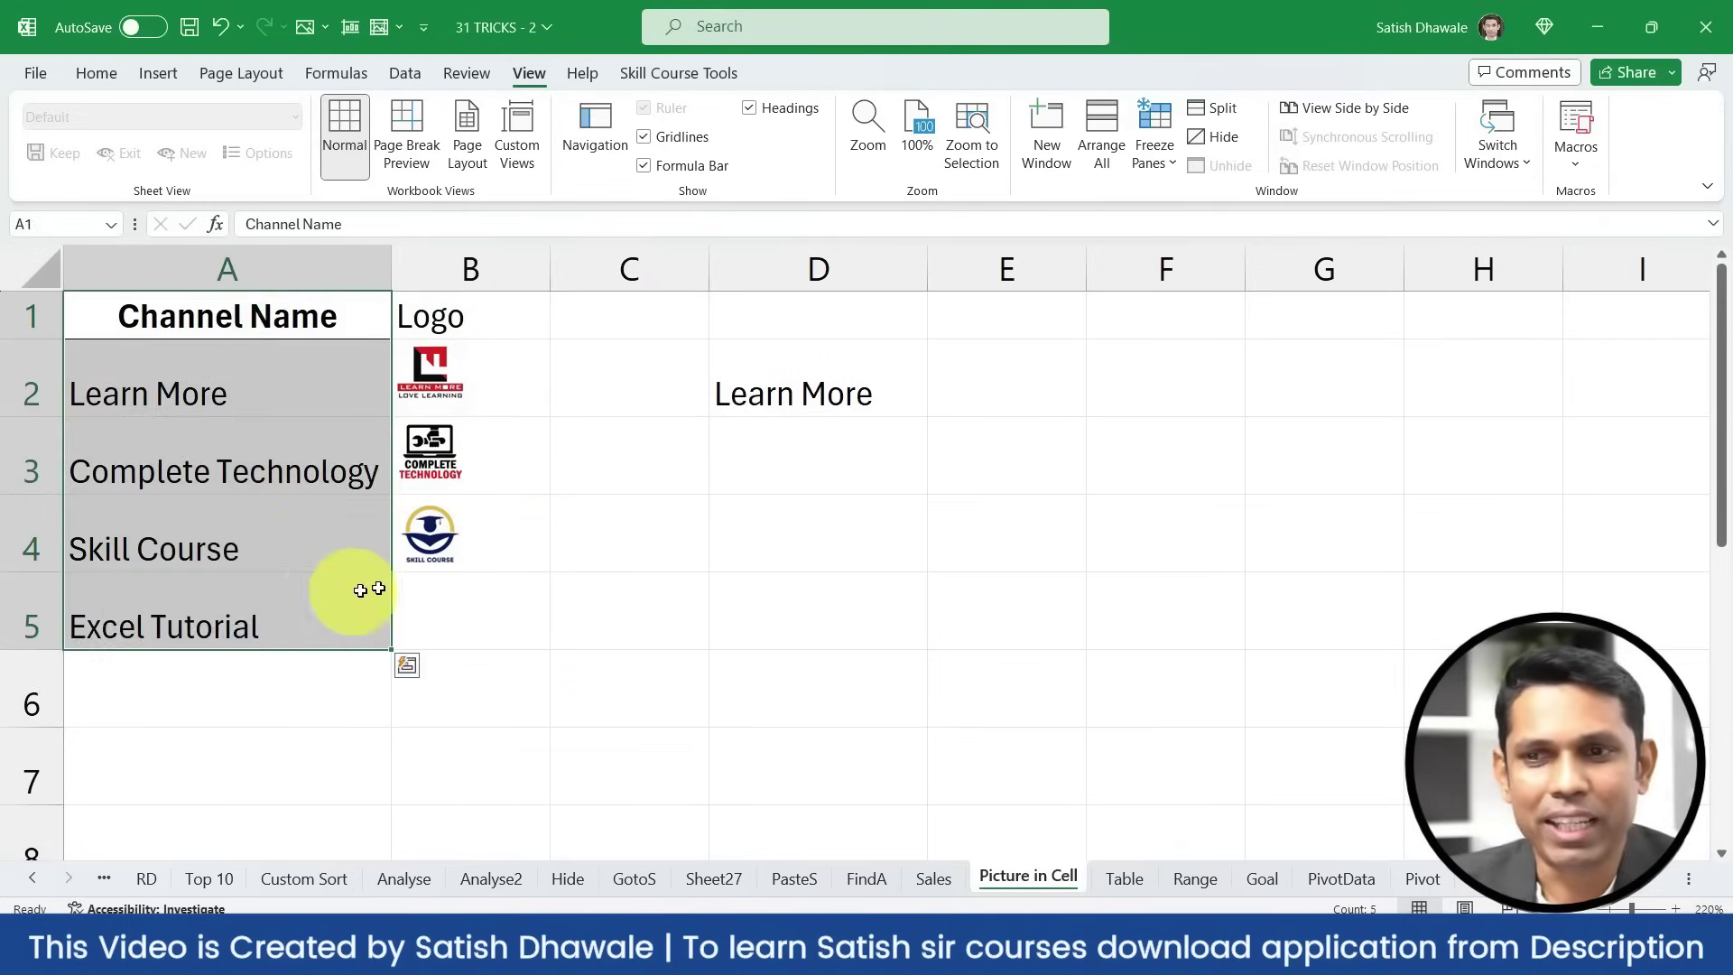
{"action": "left_click", "coordinate": [425, 592]}
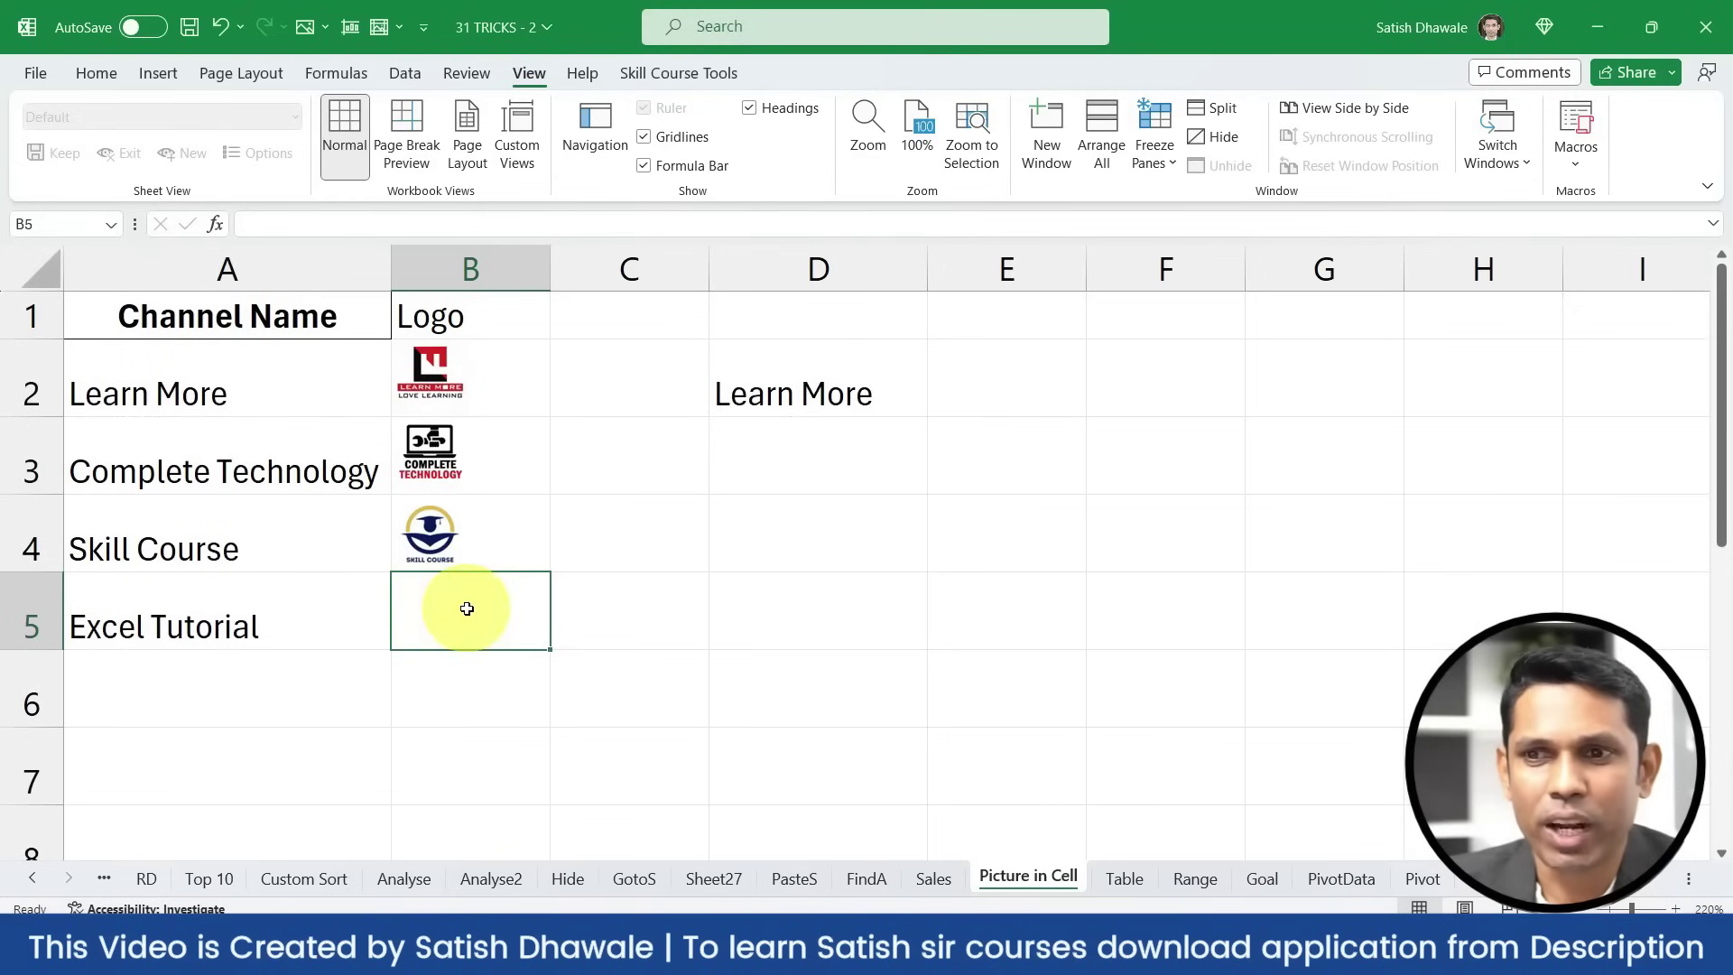
{"action": "left_click", "coordinate": [158, 72]}
{"action": "left_click", "coordinate": [271, 149]}
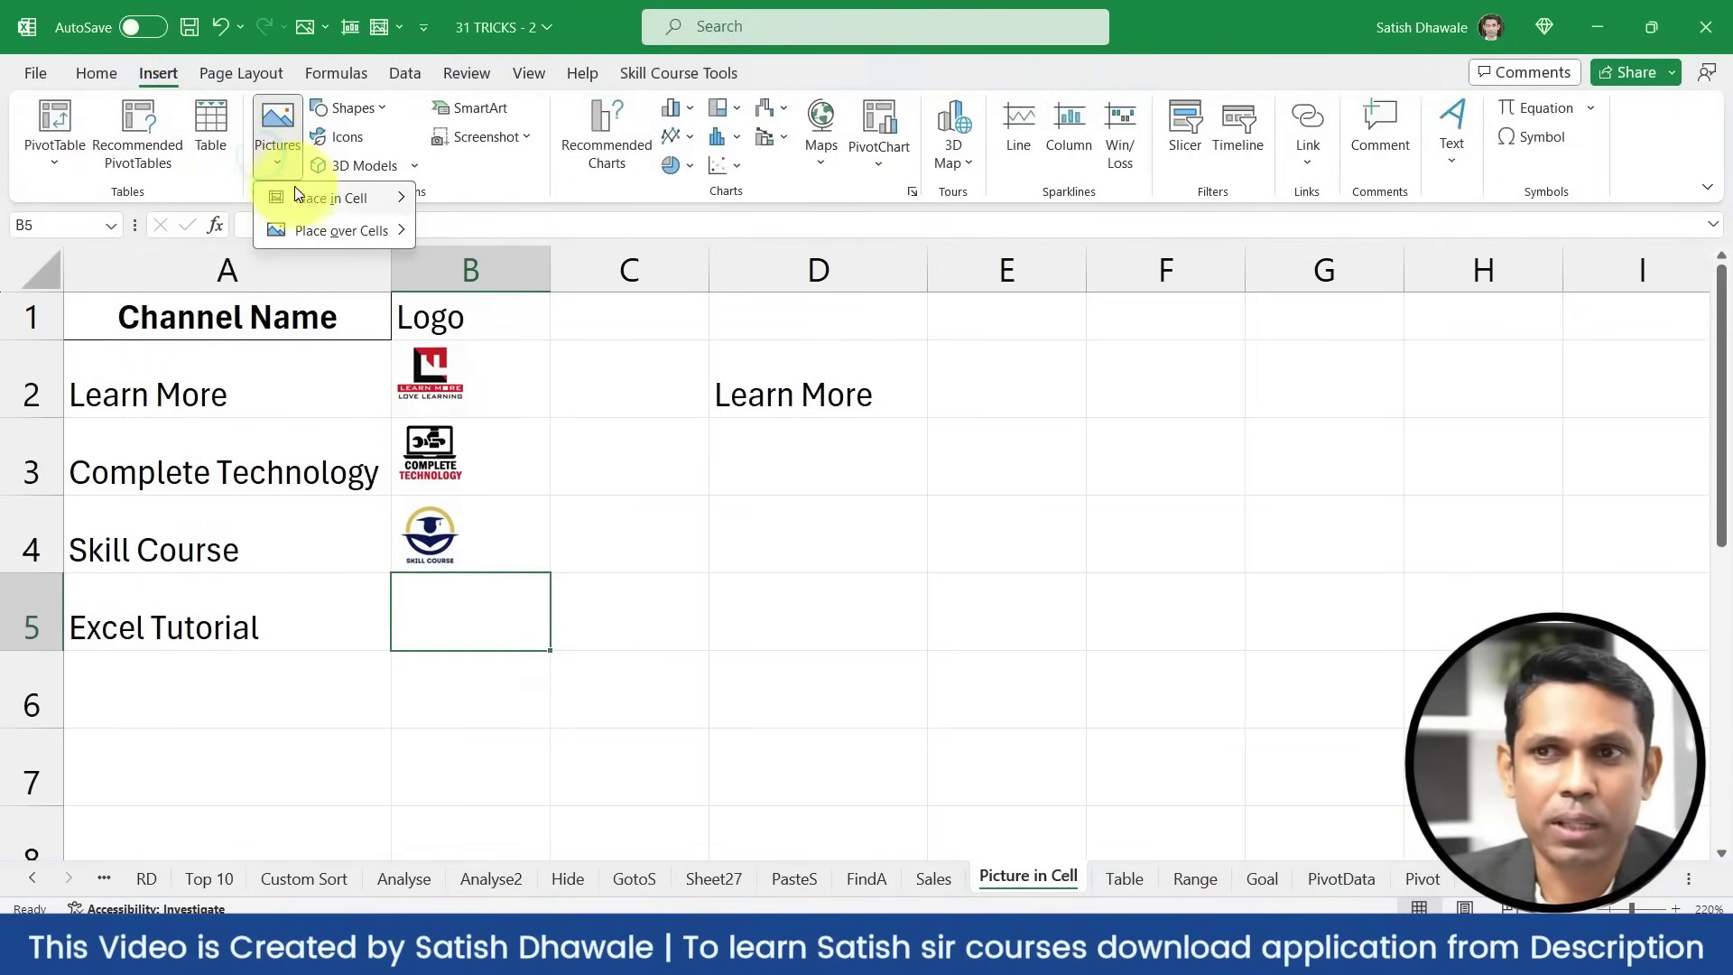
{"action": "mouse_move", "coordinate": [300, 187]}
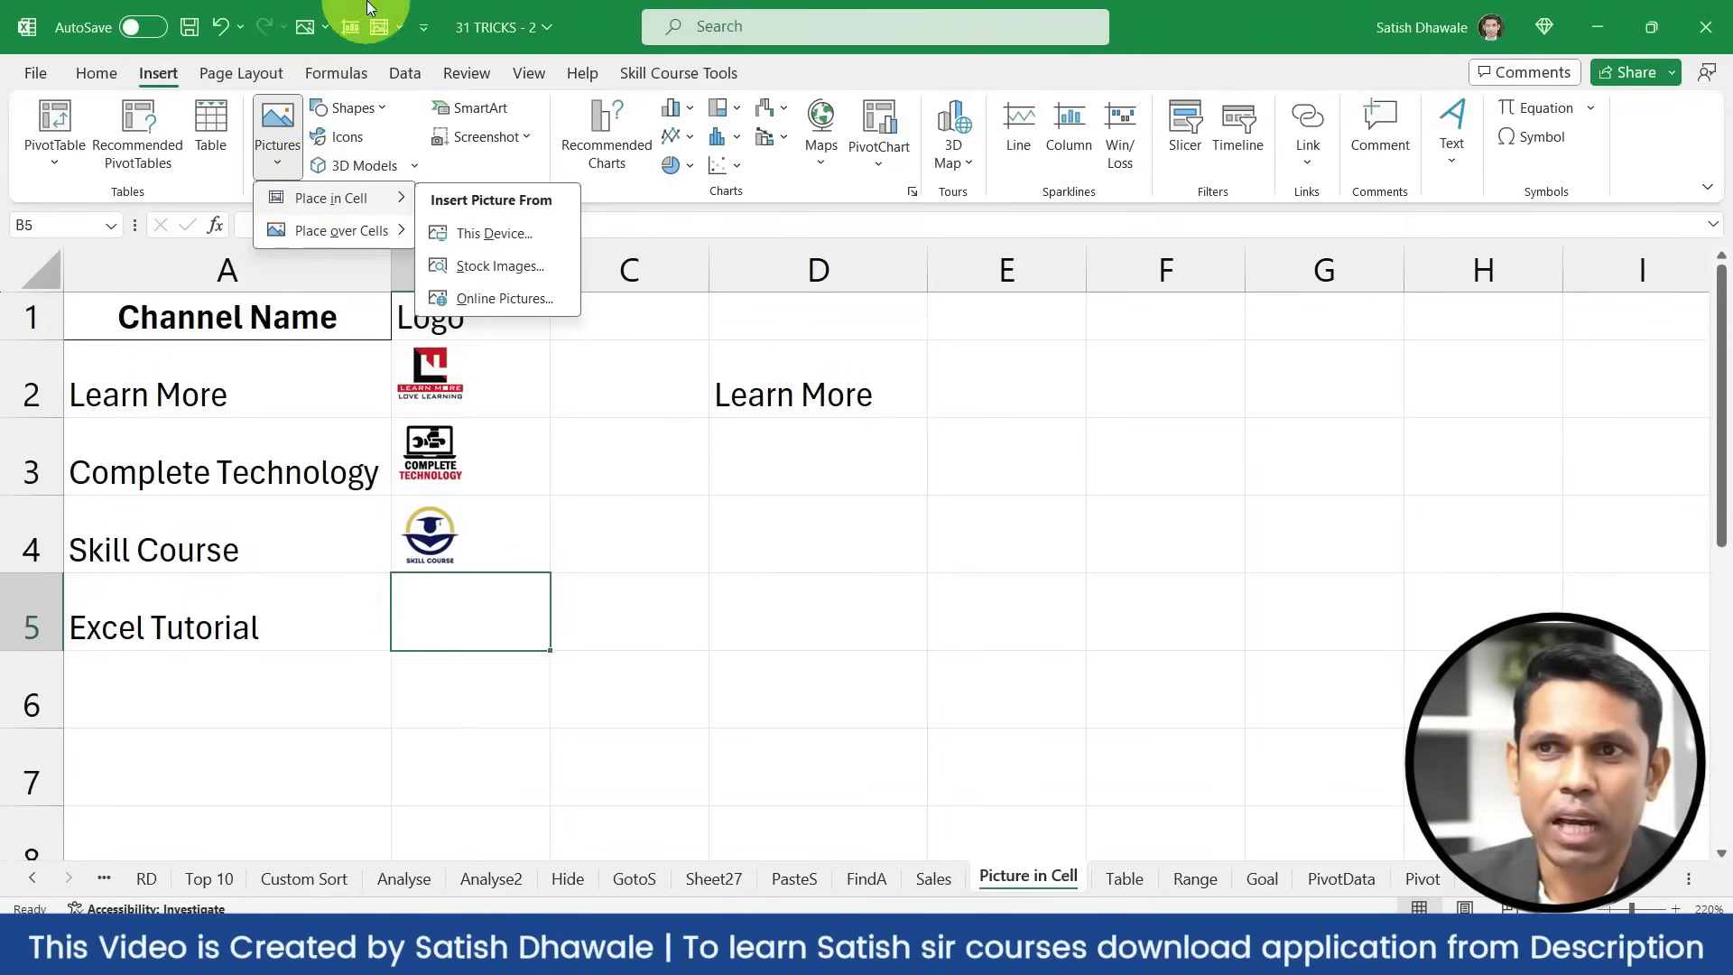
{"action": "left_click", "coordinate": [367, 8]}
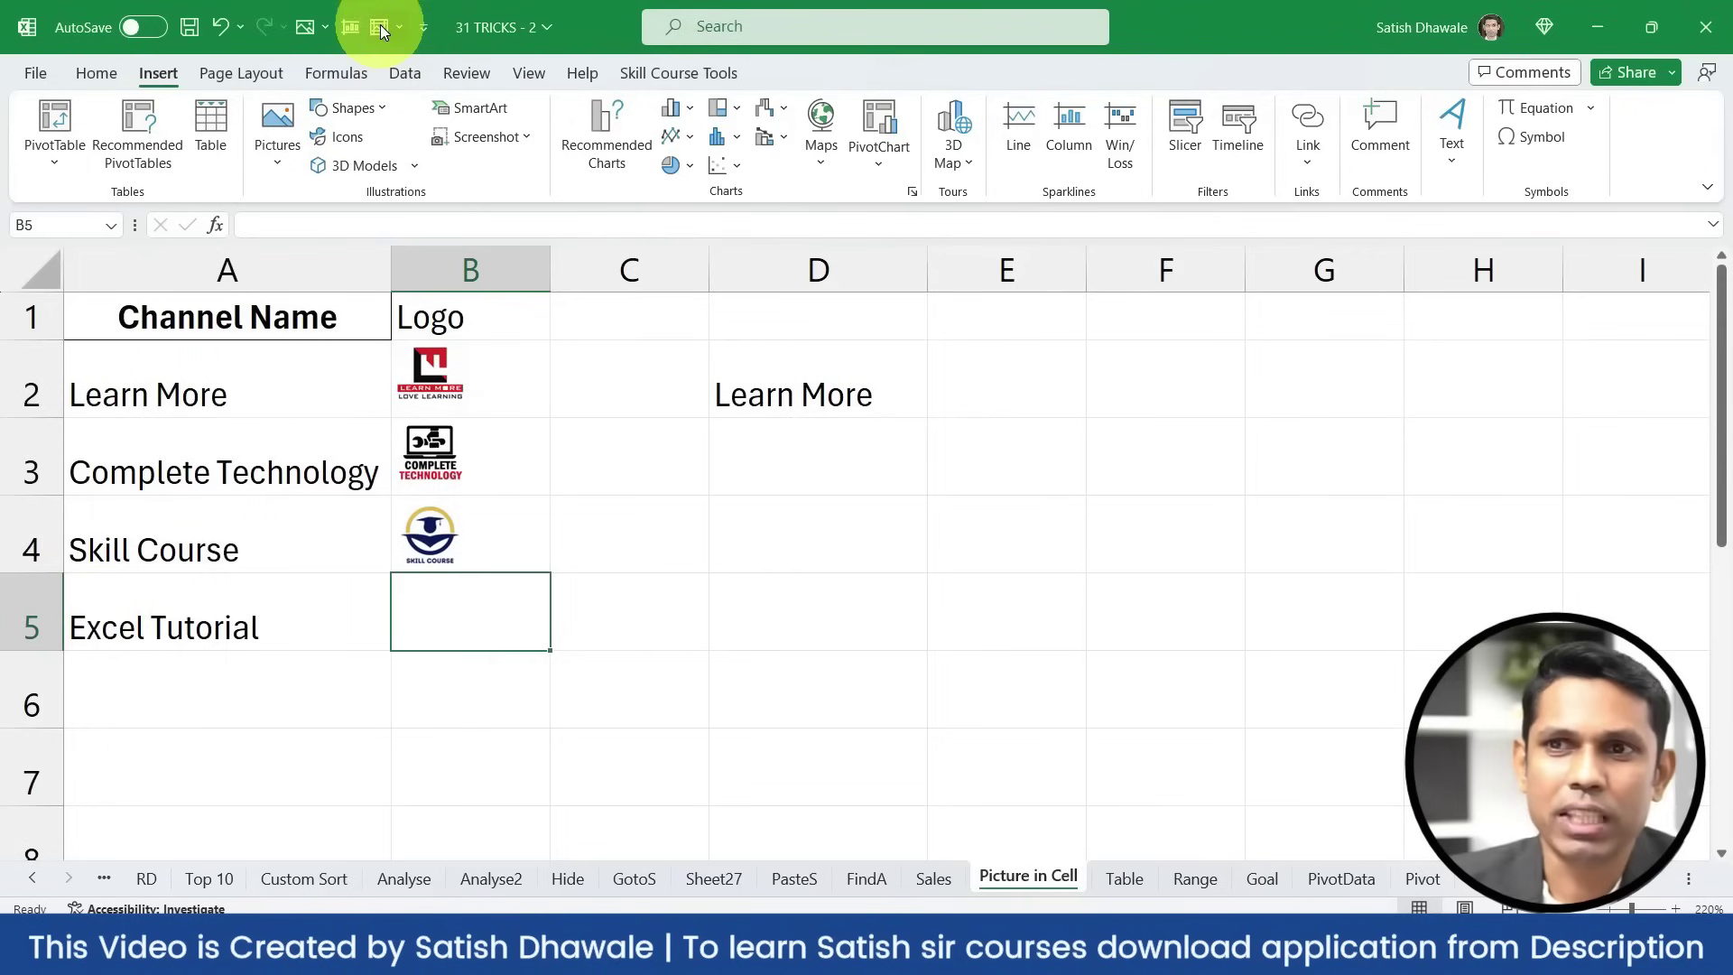
{"action": "left_click", "coordinate": [279, 142]}
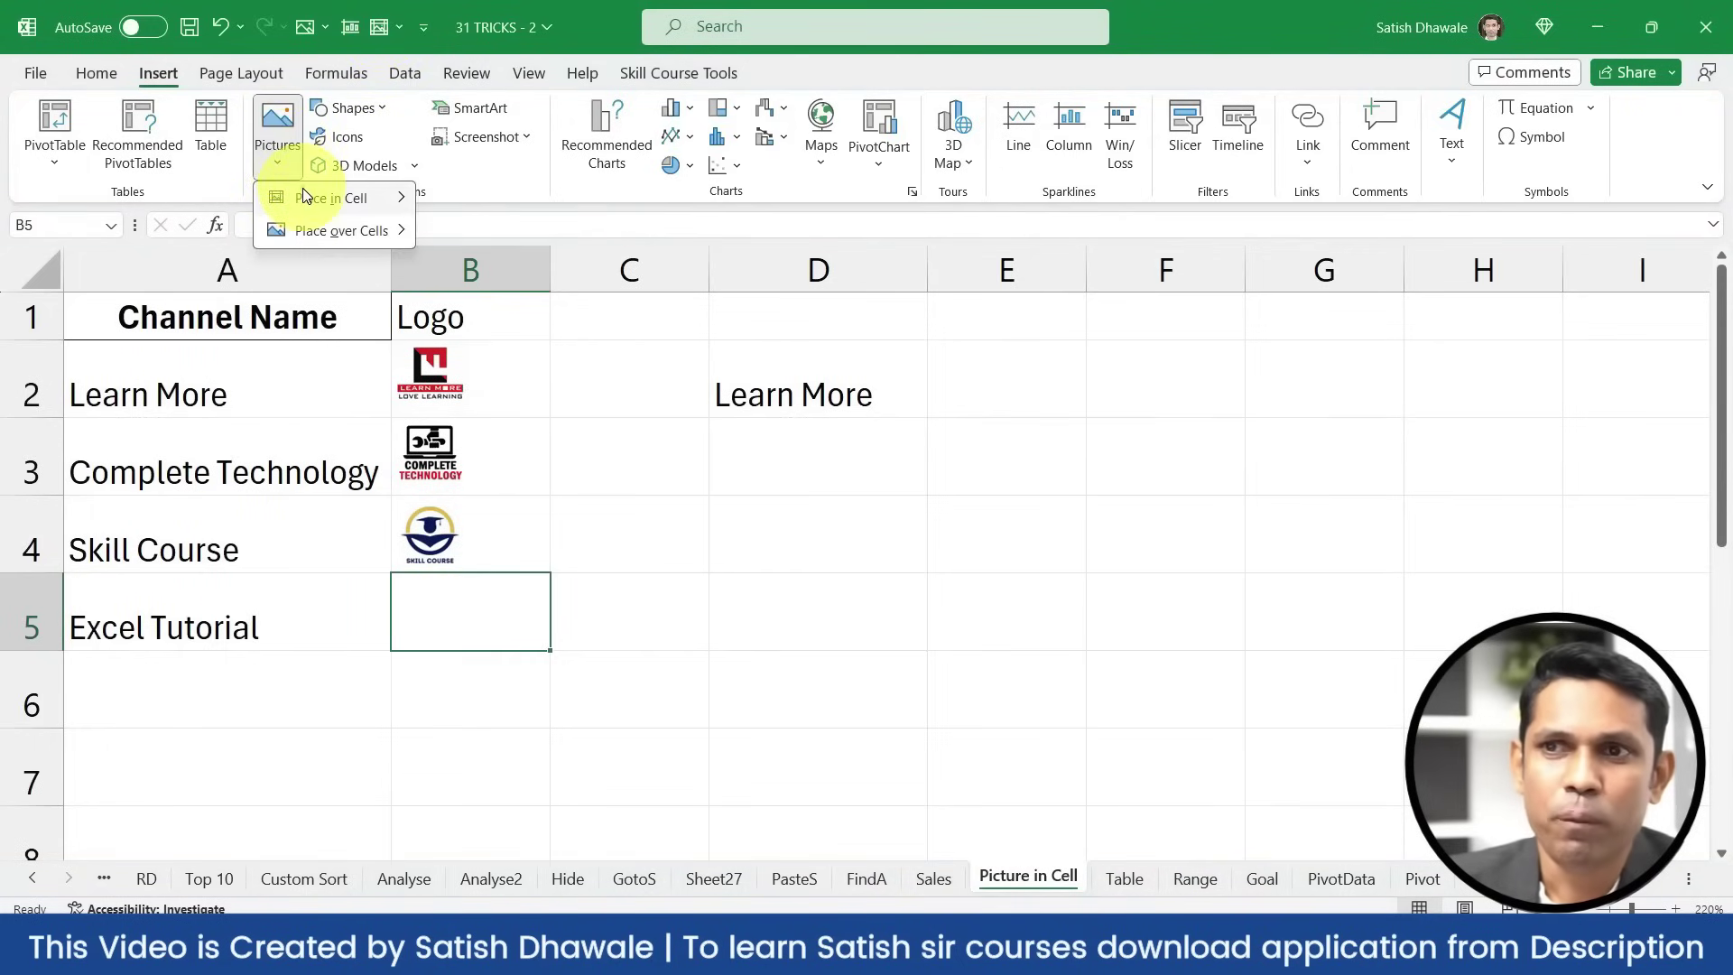
{"action": "mouse_move", "coordinate": [305, 197]}
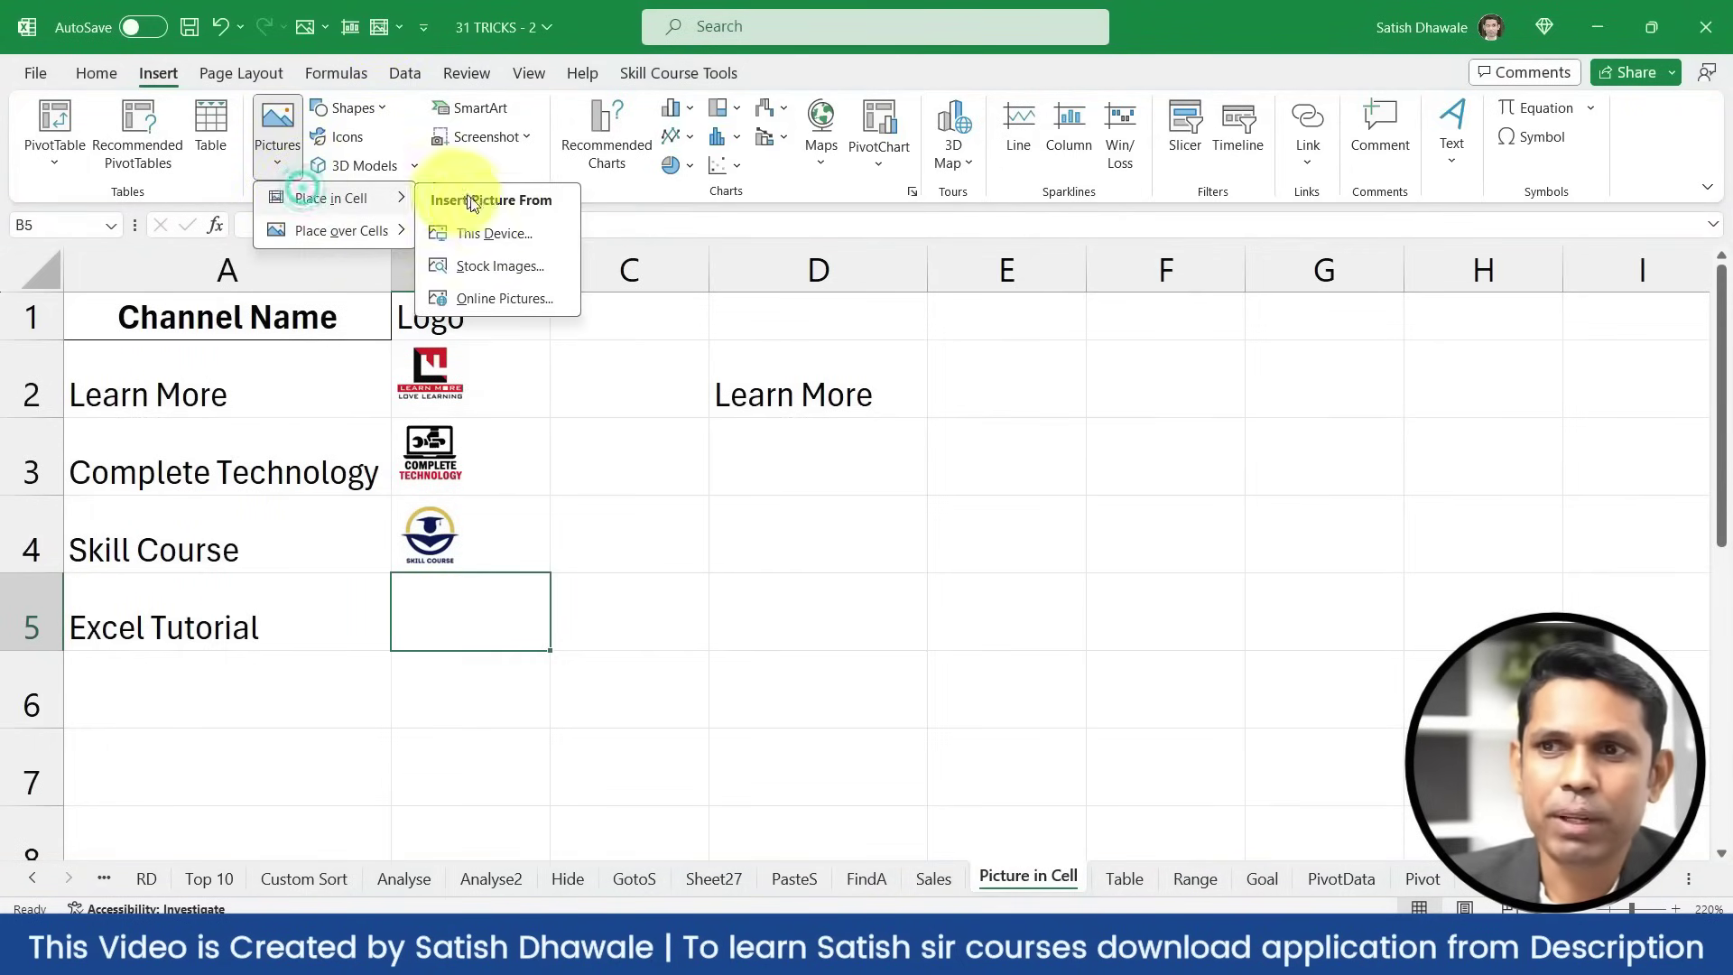
{"action": "left_click", "coordinate": [500, 235]}
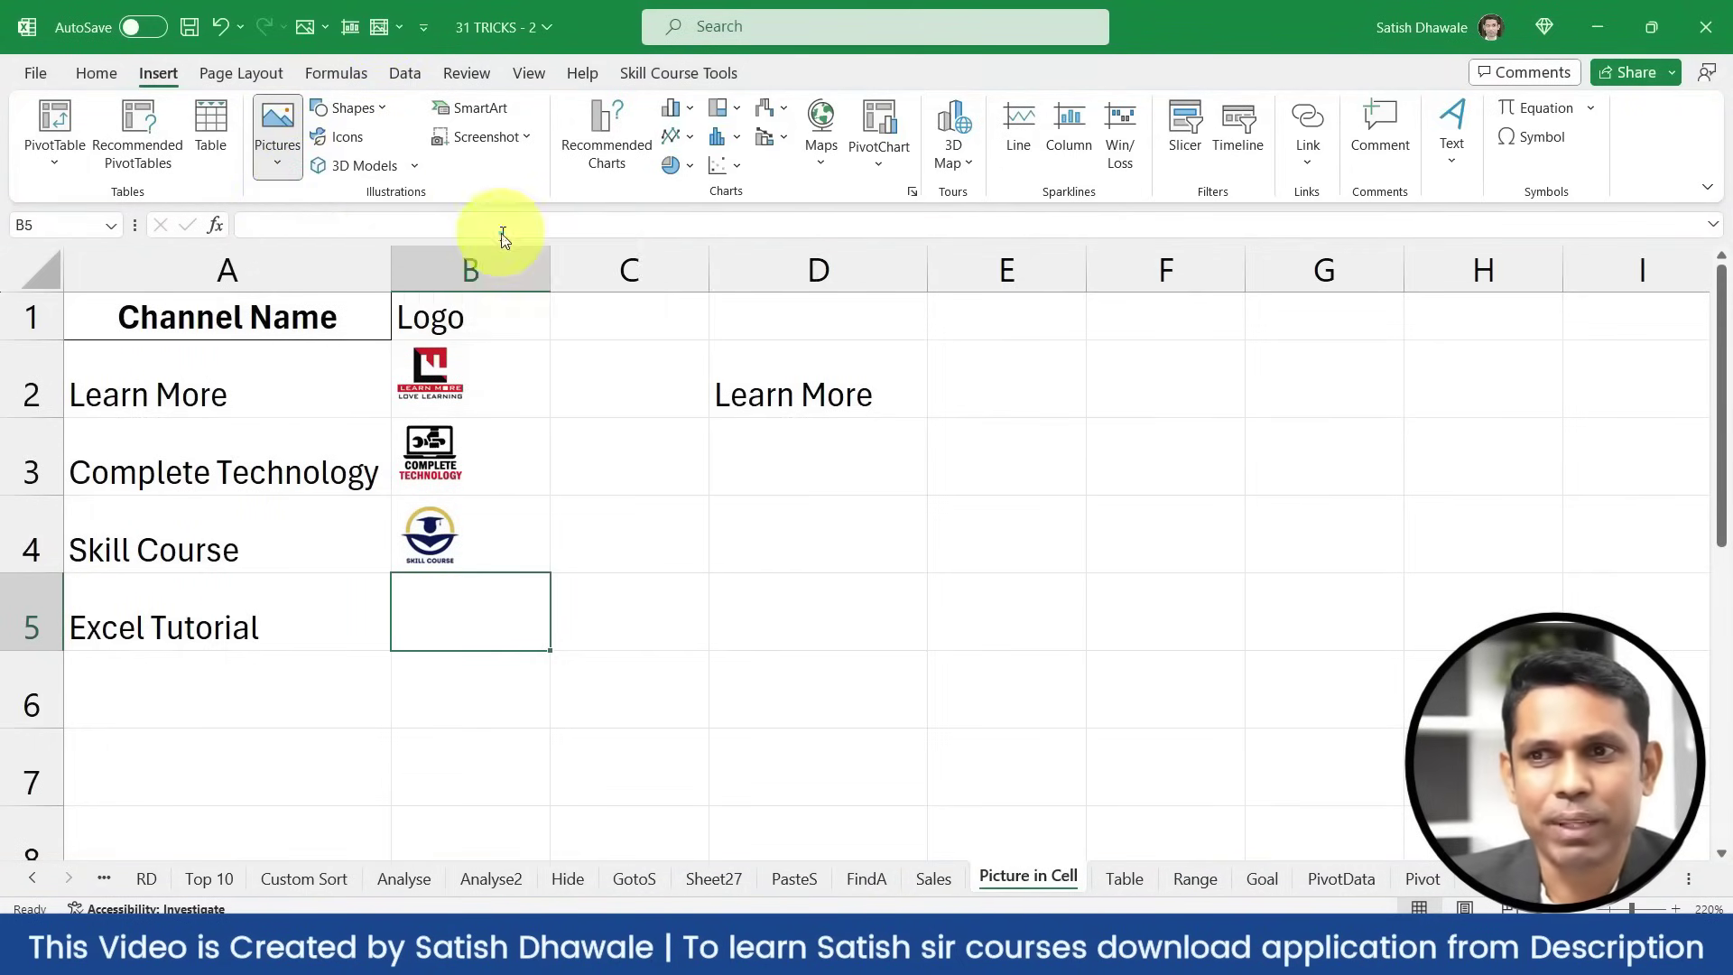
{"action": "scroll", "coordinate": [612, 325], "scroll_direction": "down", "scroll_amount": 5}
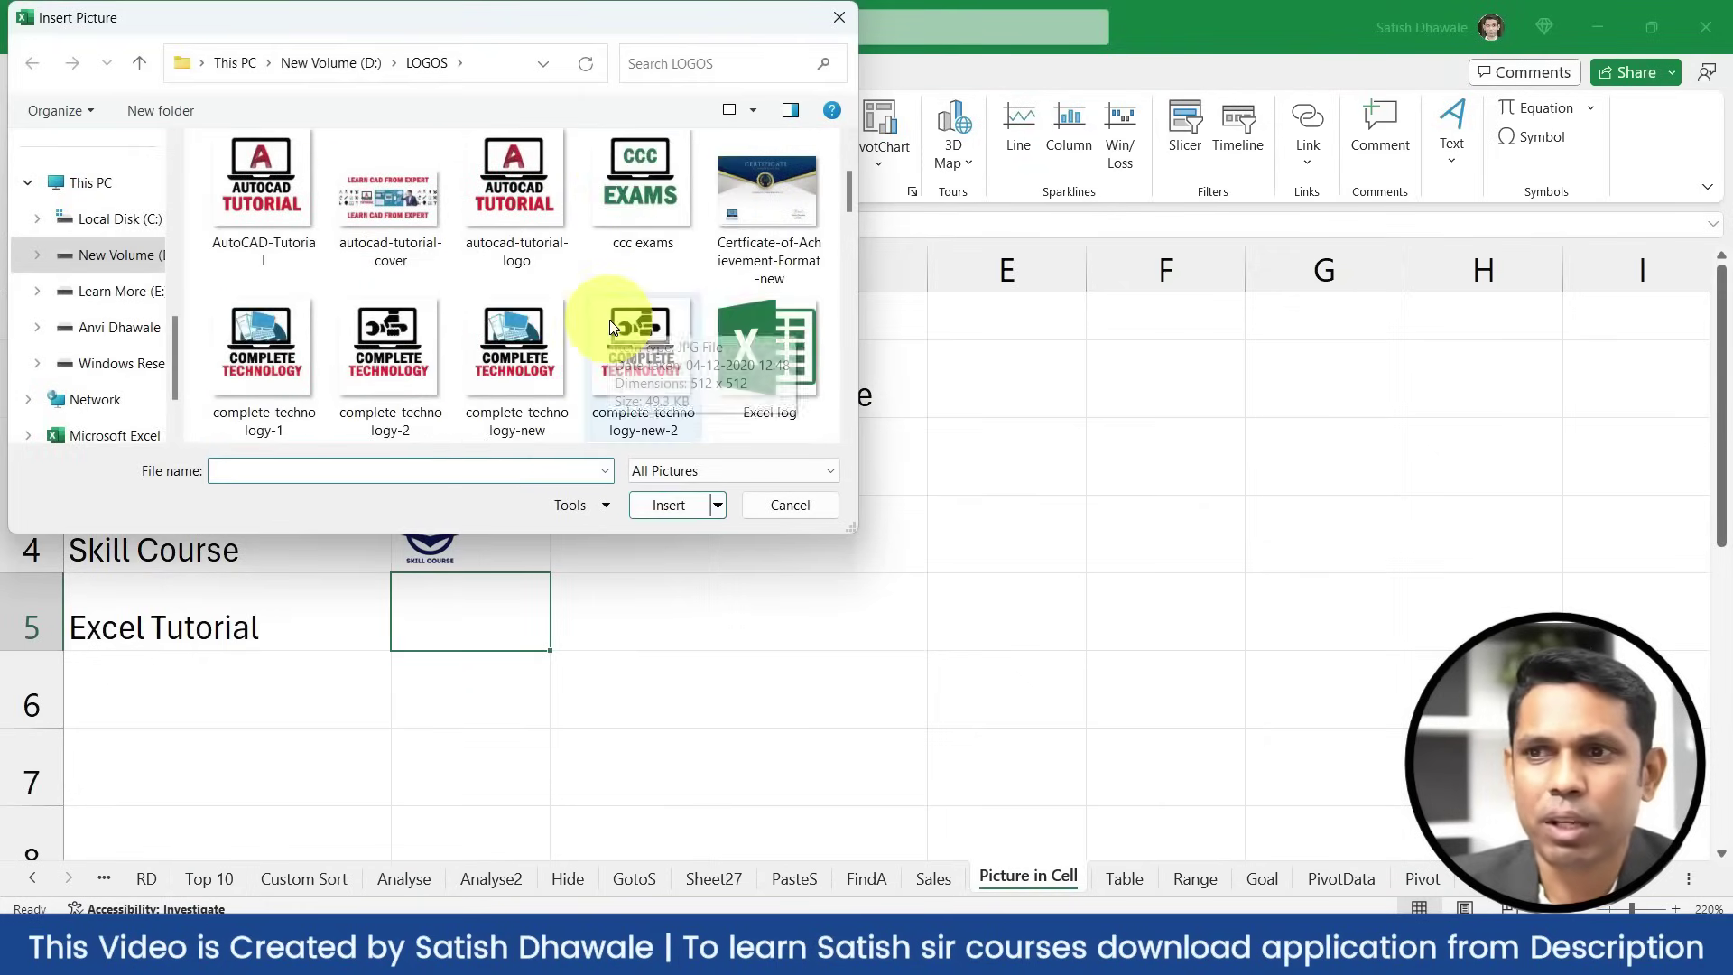
{"action": "scroll", "coordinate": [609, 320], "scroll_direction": "down", "scroll_amount": 5}
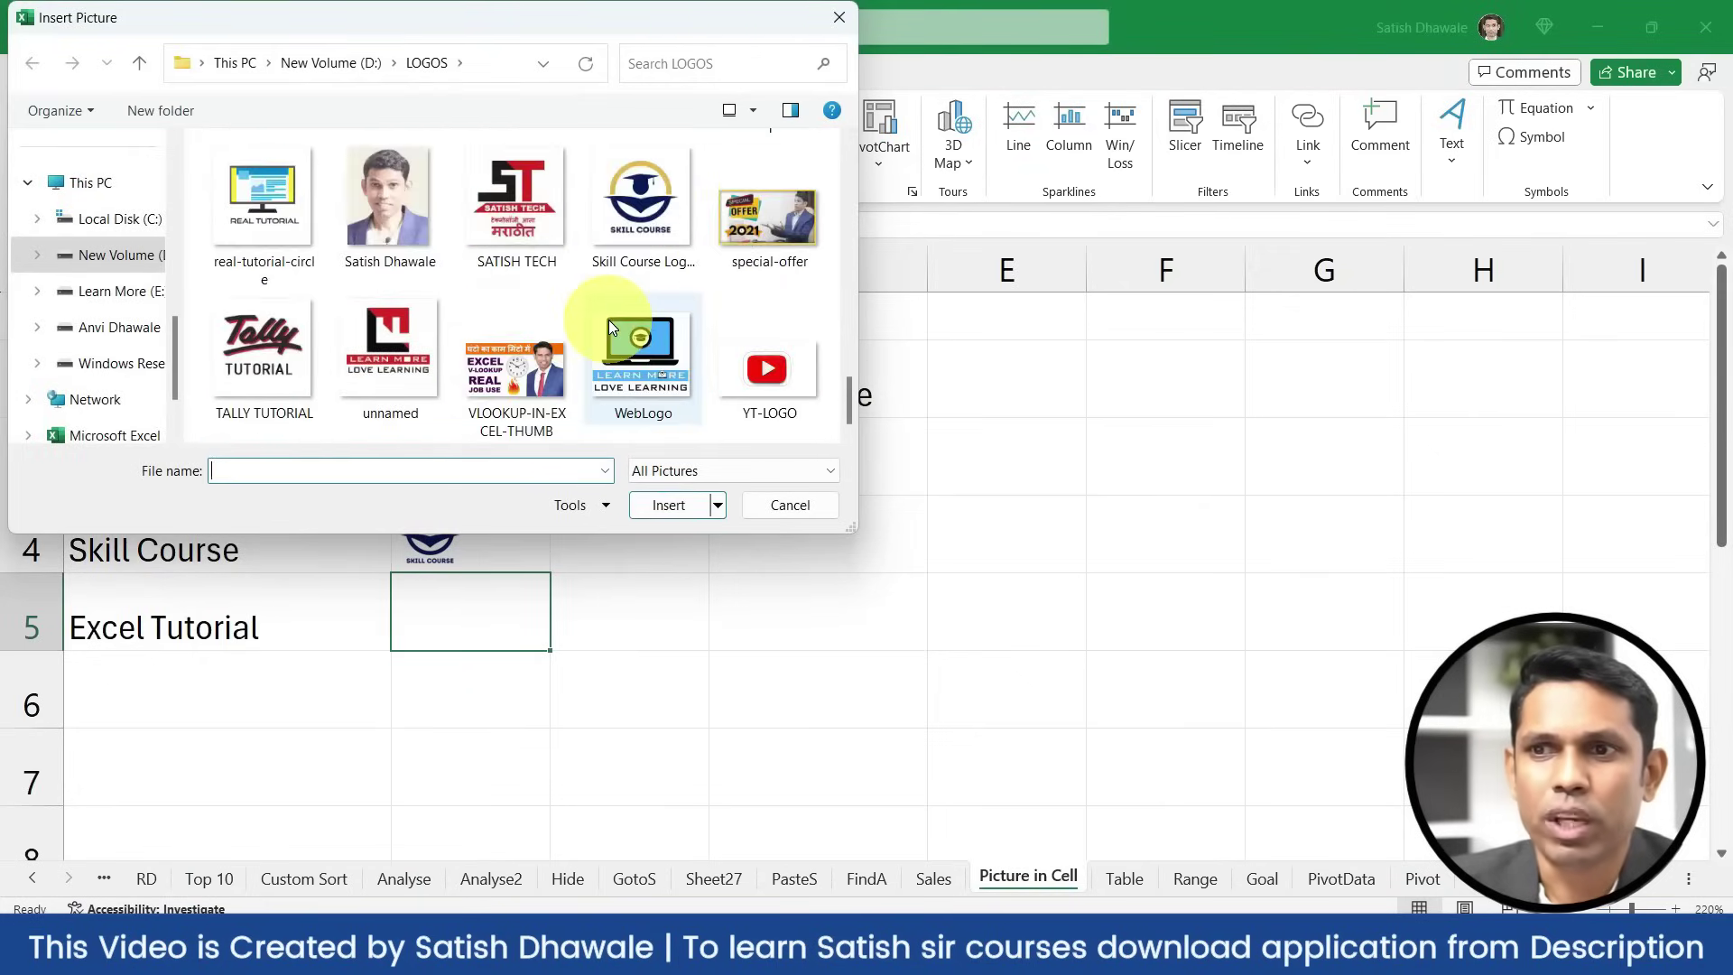
{"action": "scroll", "coordinate": [608, 320], "scroll_direction": "up", "scroll_amount": 10}
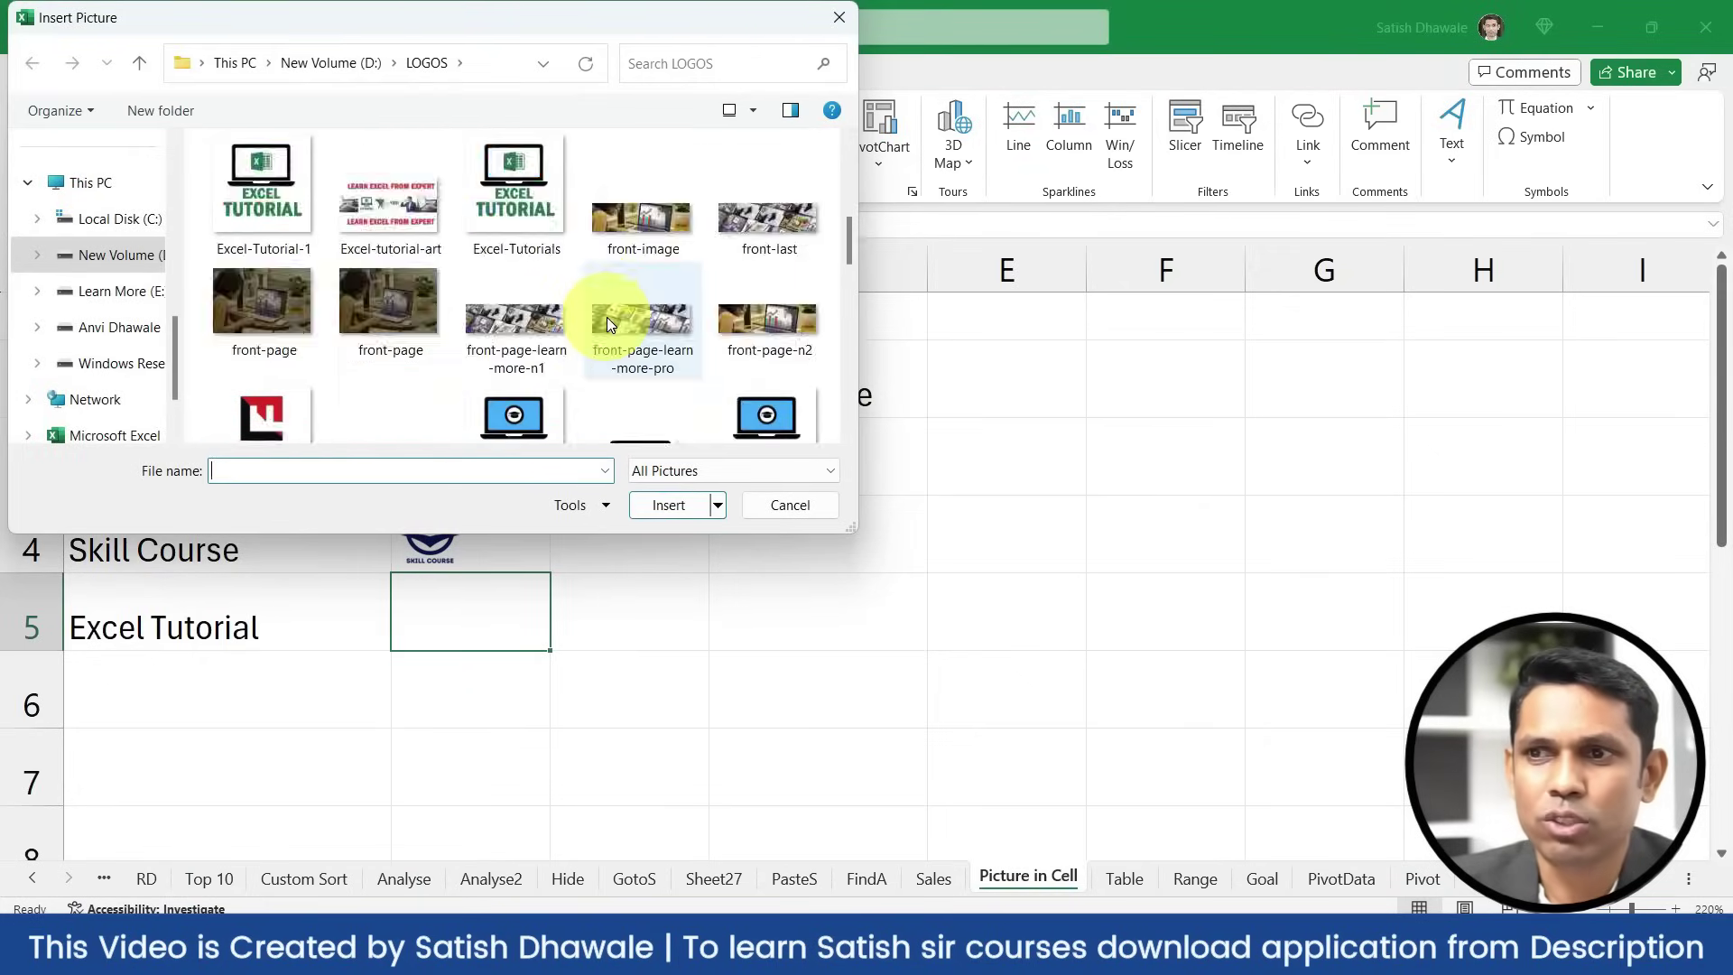
{"action": "scroll", "coordinate": [603, 316], "scroll_direction": "down", "scroll_amount": 1}
{"action": "left_click", "coordinate": [554, 339]}
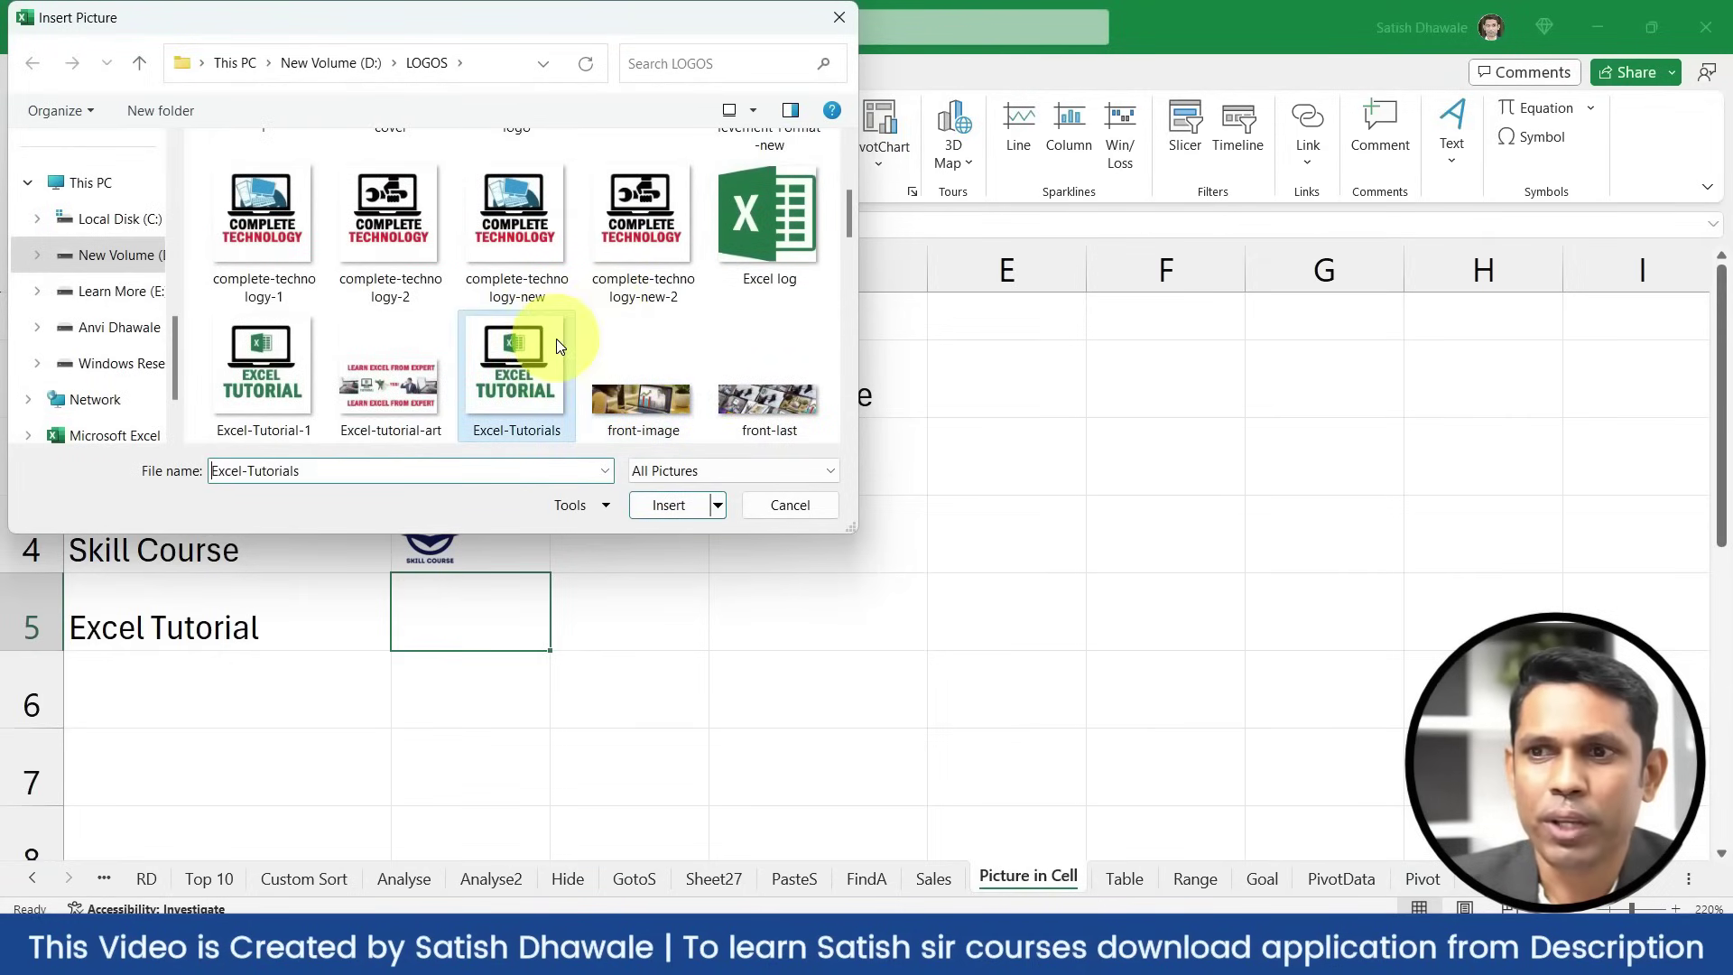
{"action": "left_click", "coordinate": [666, 504]}
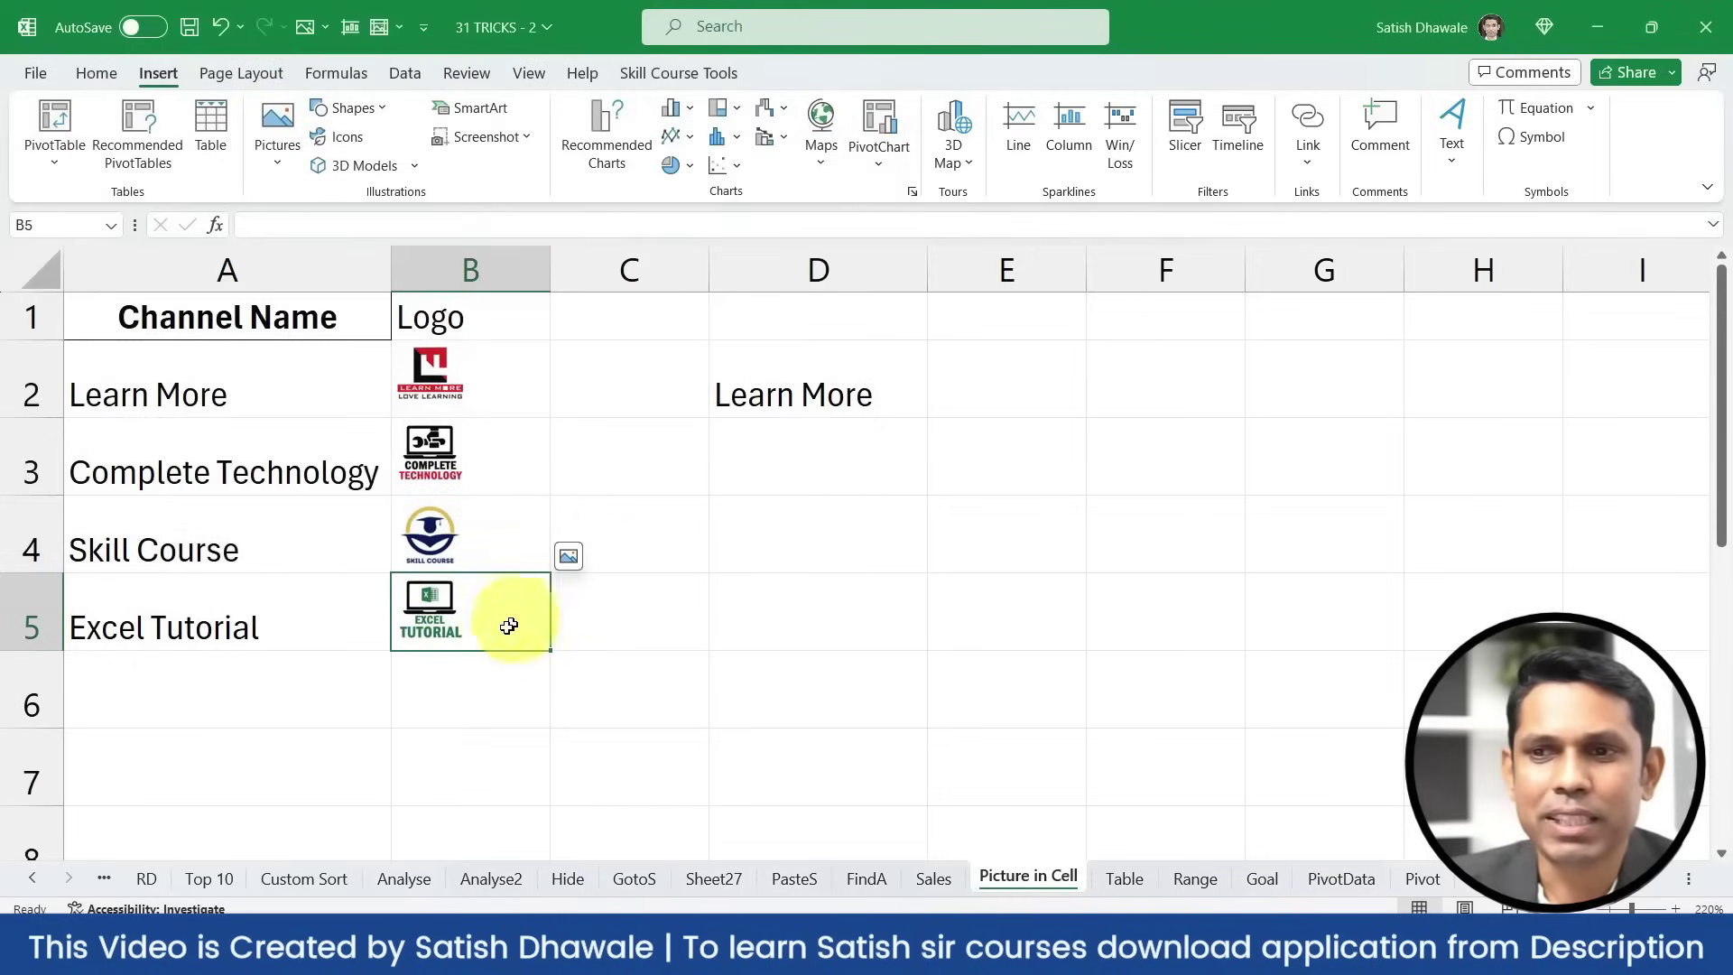
{"action": "left_click", "coordinate": [277, 140]}
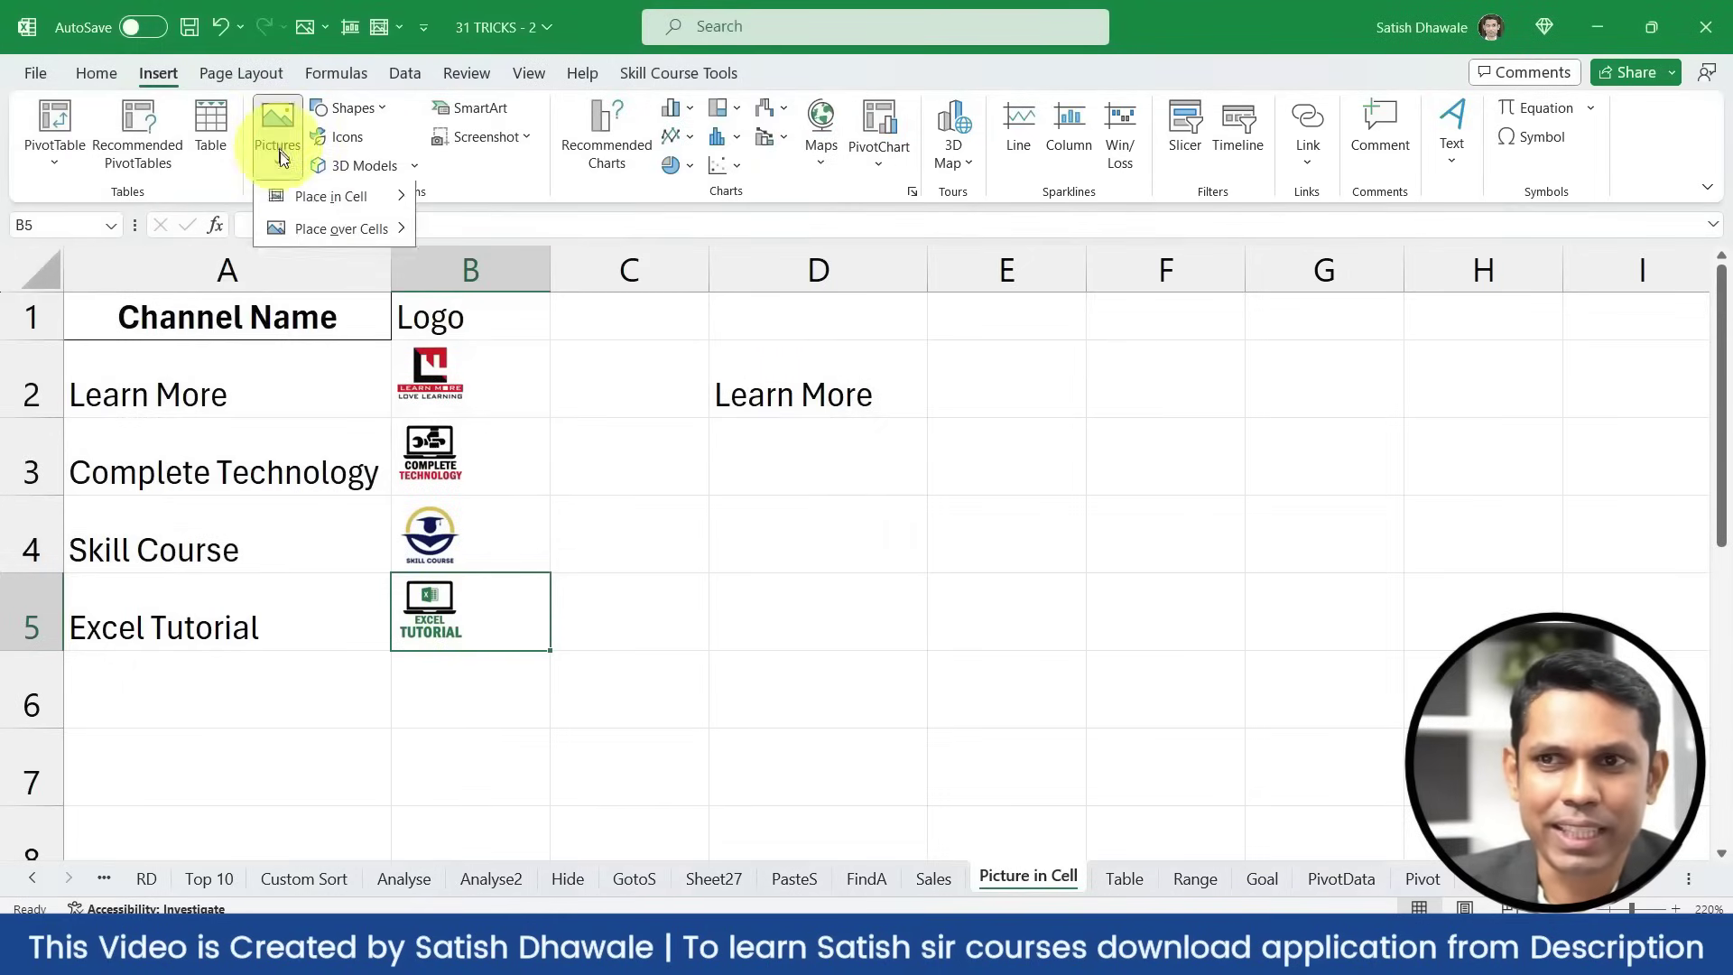
{"action": "mouse_move", "coordinate": [299, 236]}
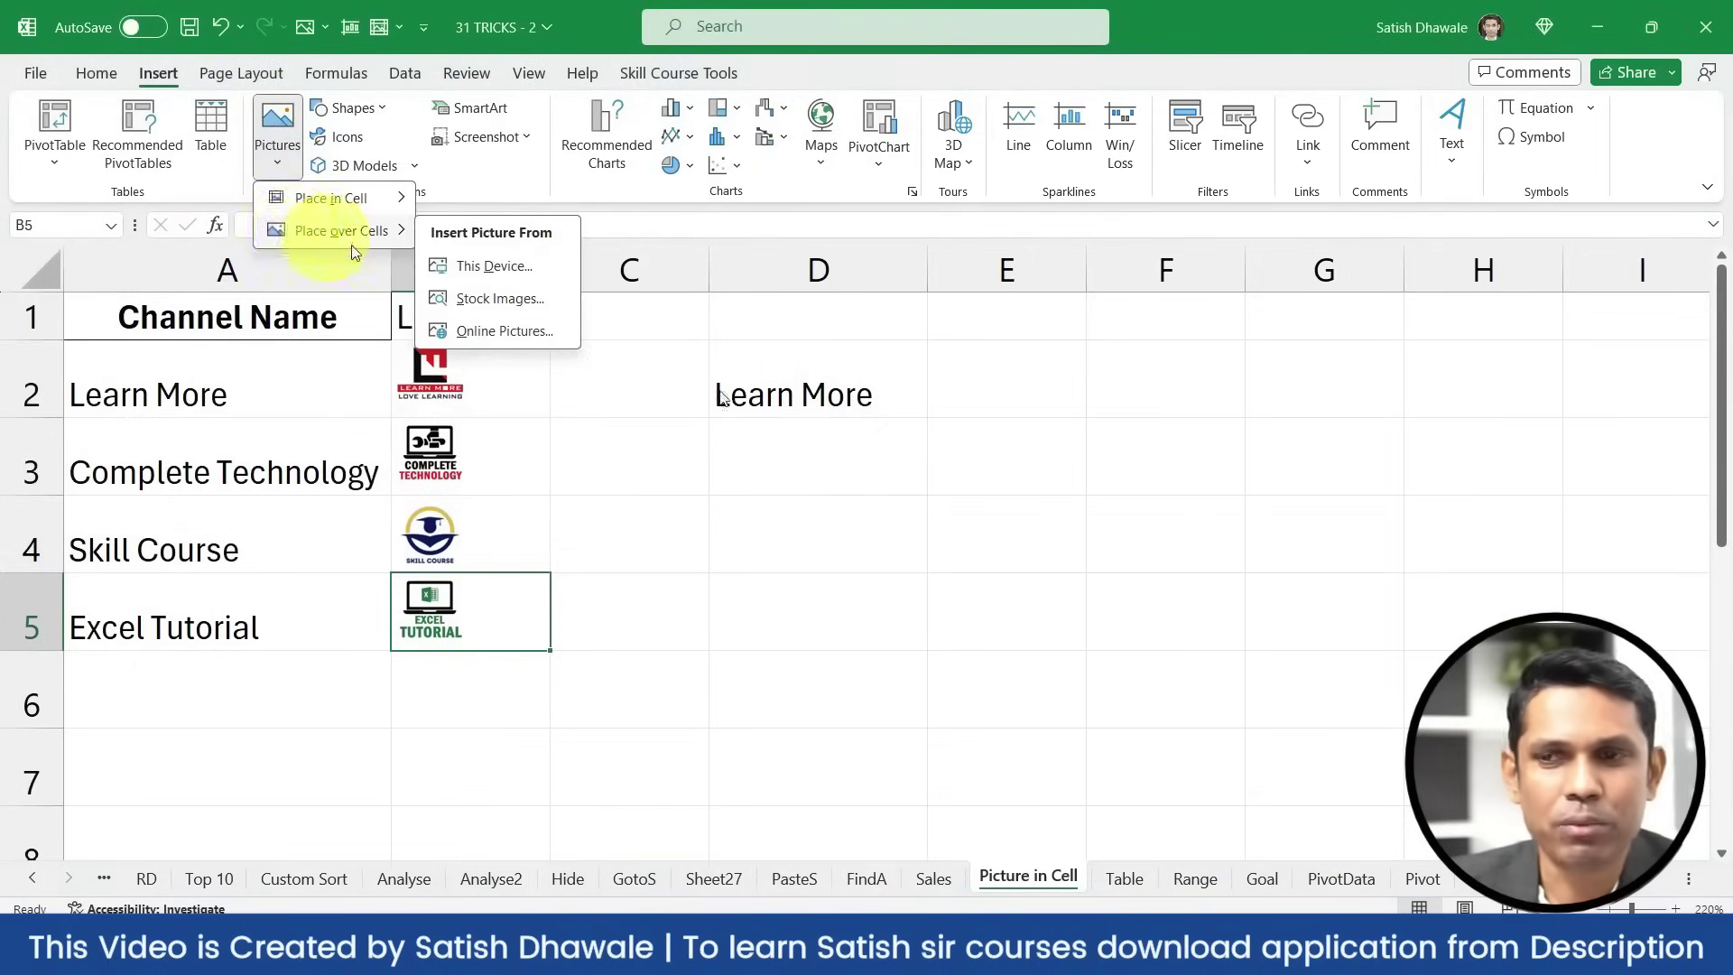
{"action": "left_click", "coordinate": [524, 607]}
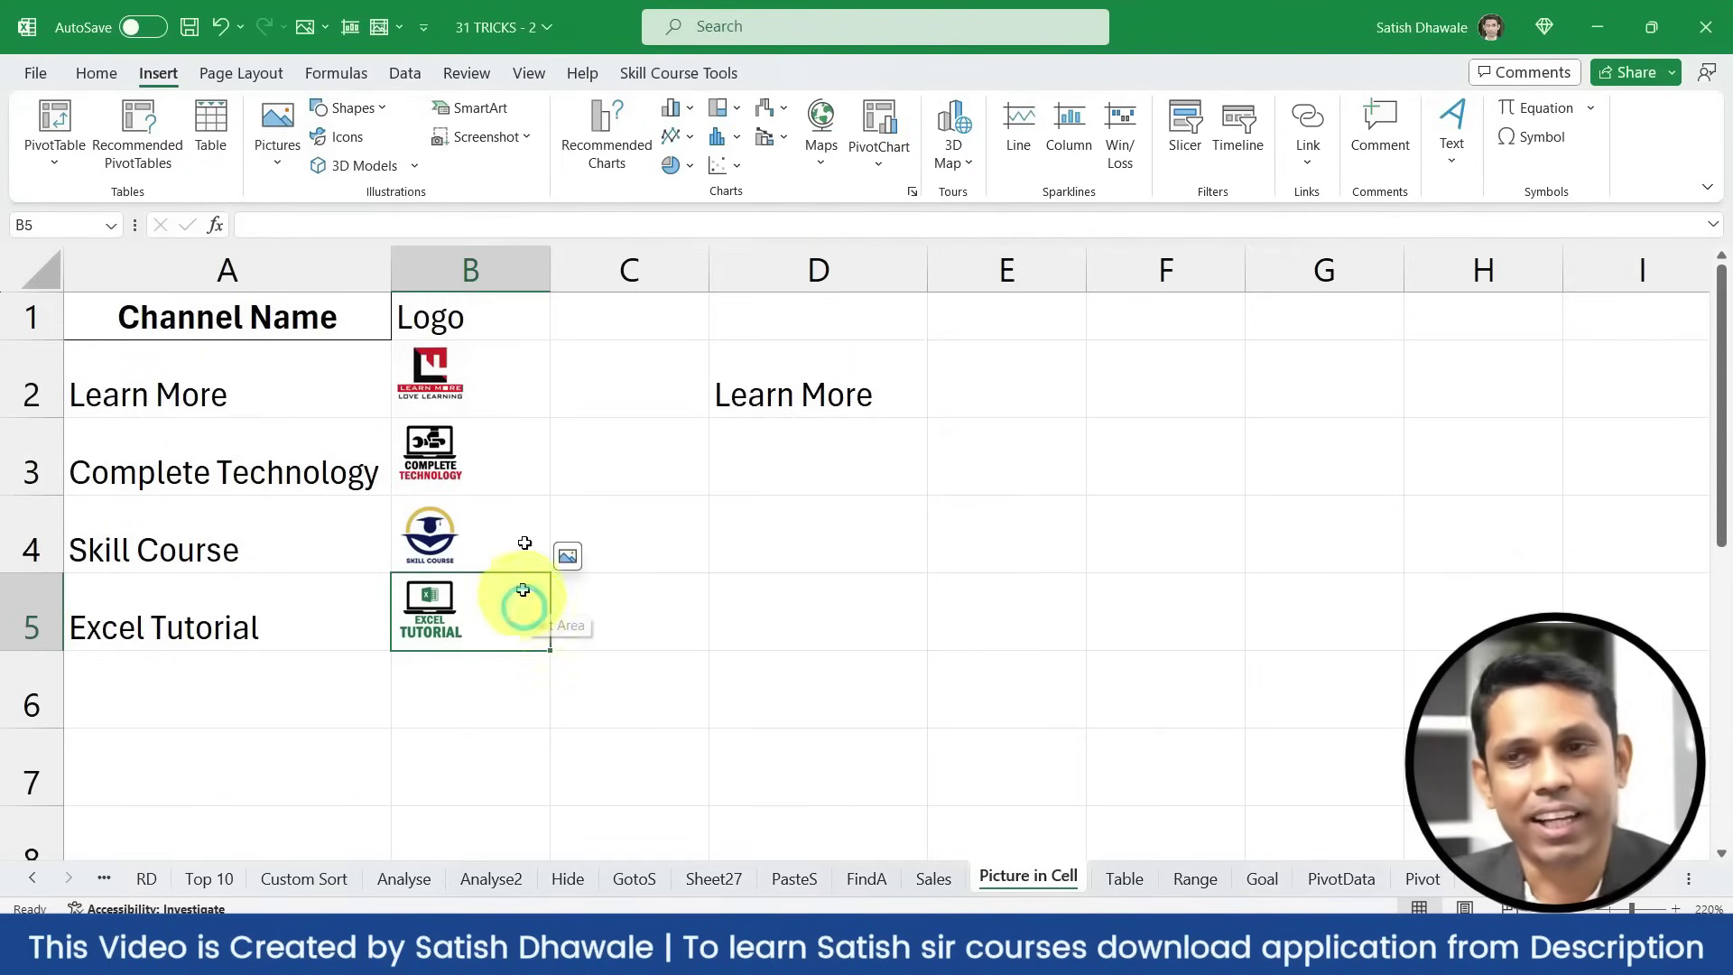
{"action": "left_click", "coordinate": [513, 379]}
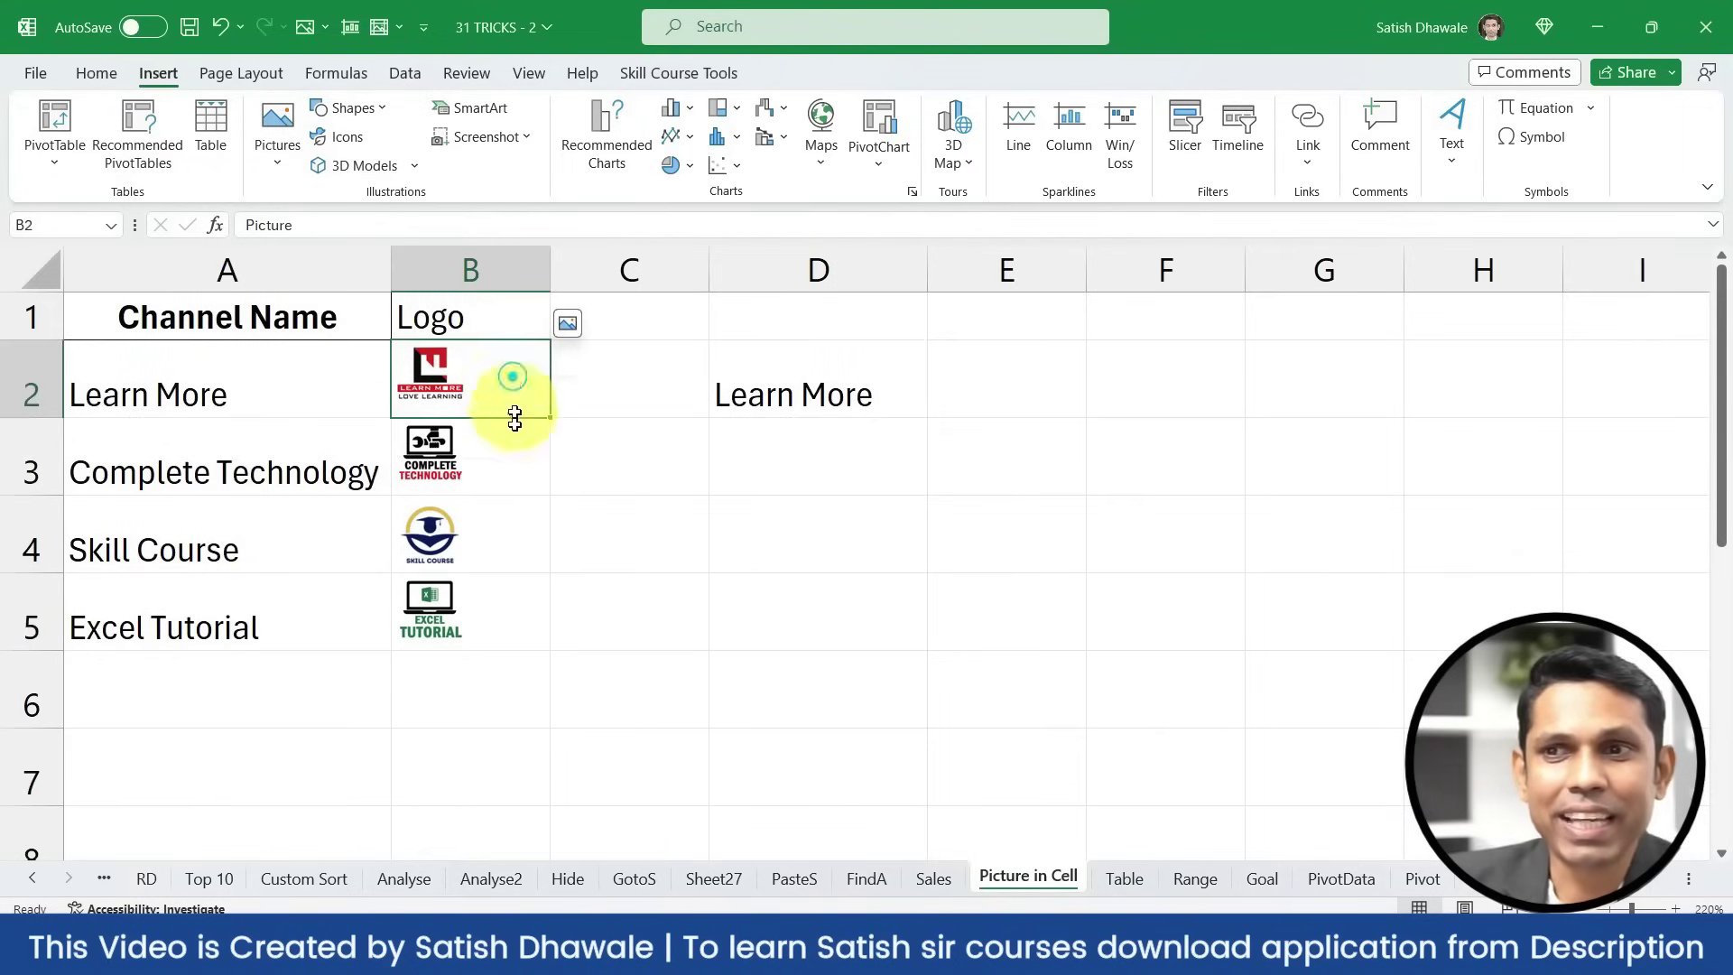
Enter =B5 in cell E5 to reproduce the Excel Tutorial logo by cell reference, and clear the cell again
{"action": "left_click", "coordinate": [1031, 613]}
{"action": "type", "text": "="}
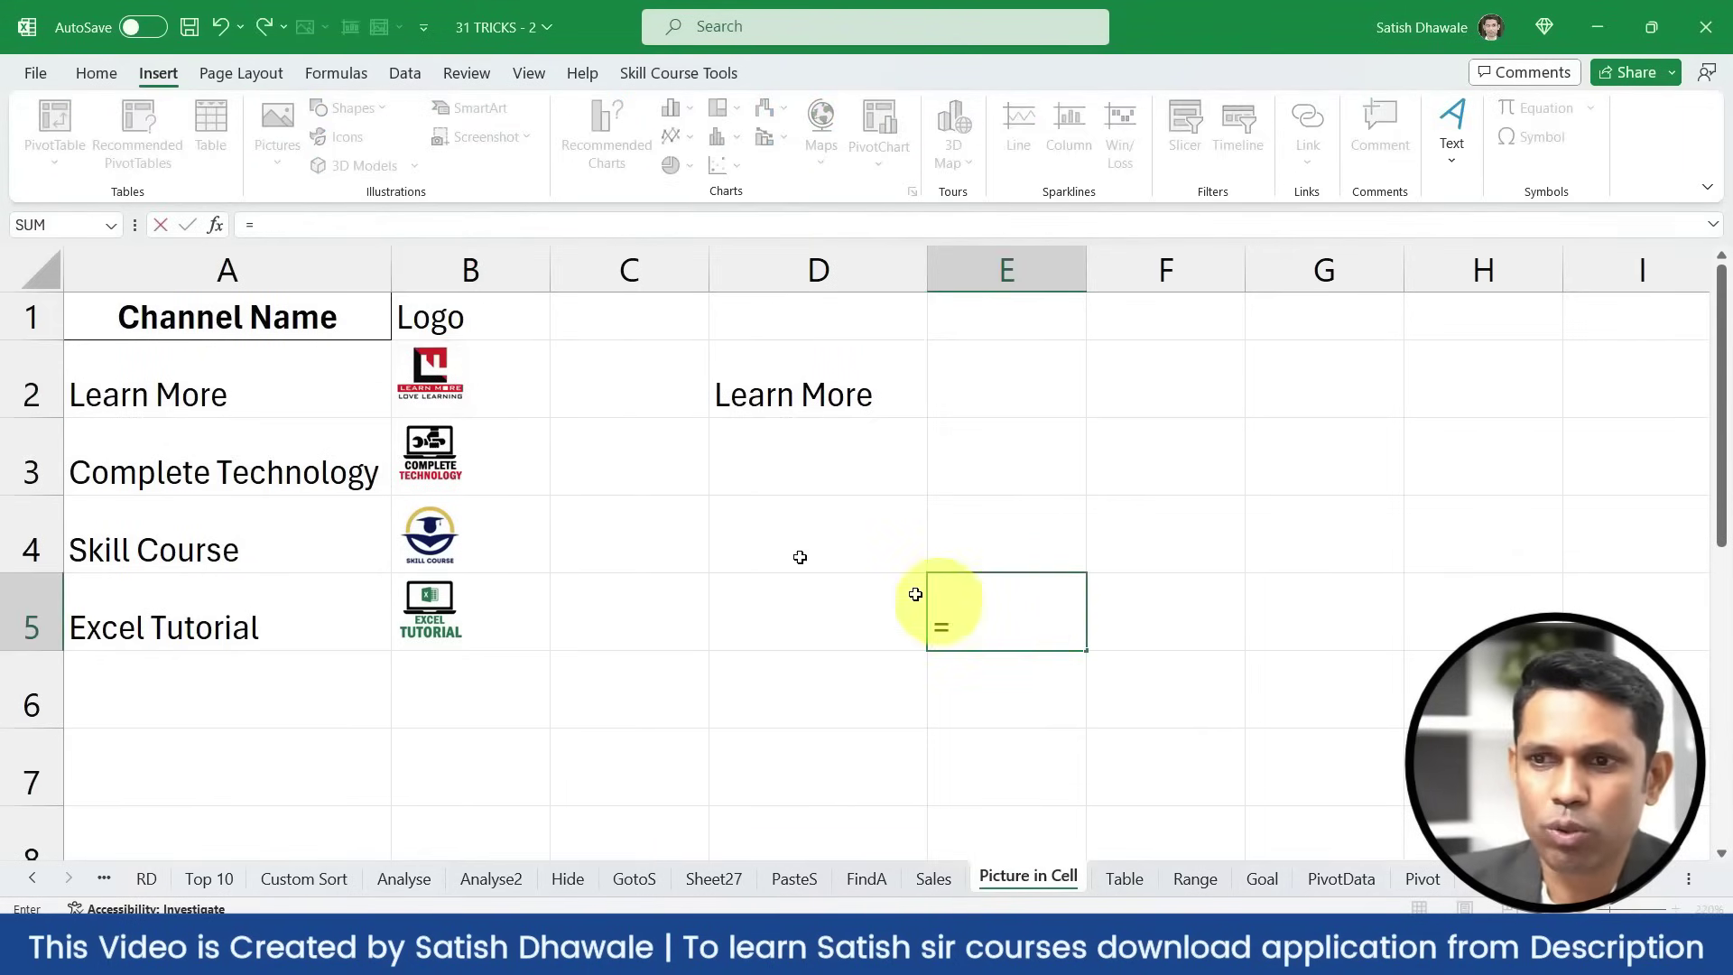
{"action": "left_click", "coordinate": [512, 624]}
{"action": "key", "text": "Return"}
{"action": "key", "text": "Up"}
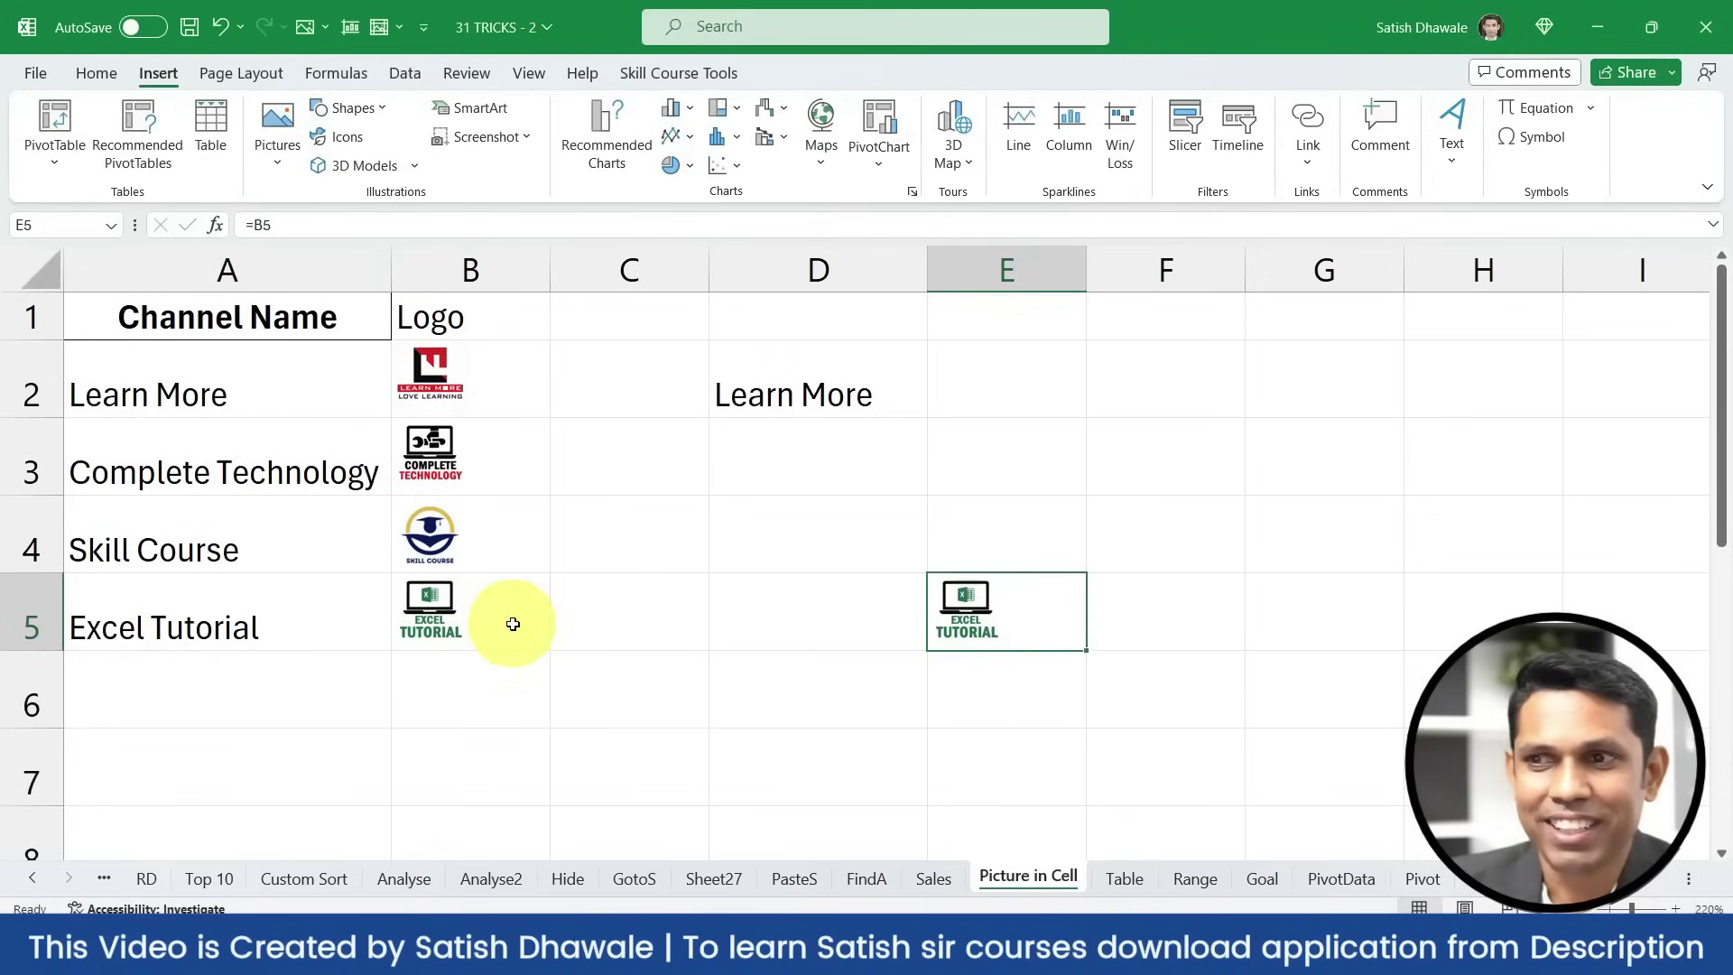
{"action": "key", "text": "Delete"}
Enter an XLOOKUP formula in E2 that looks up D2 in A2:A5 and returns the matching logo from B2:B5
{"action": "key", "text": "Up"}
{"action": "key", "text": "Up"}
{"action": "key", "text": "Up"}
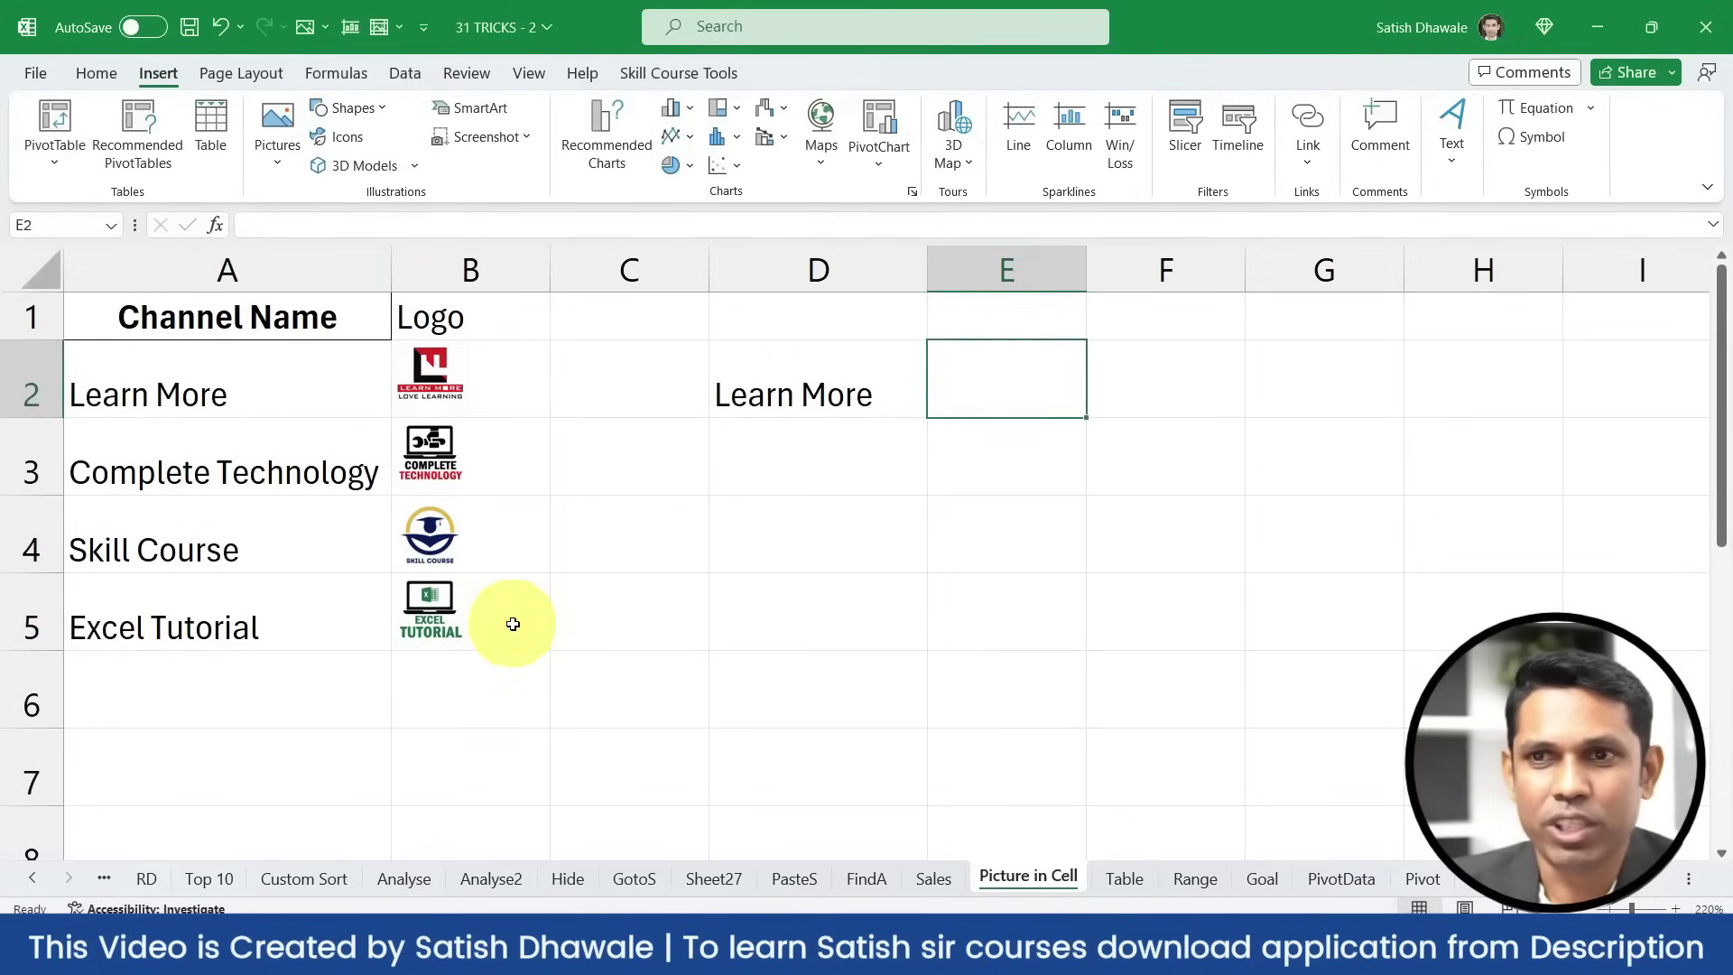
{"action": "type", "text": "="}
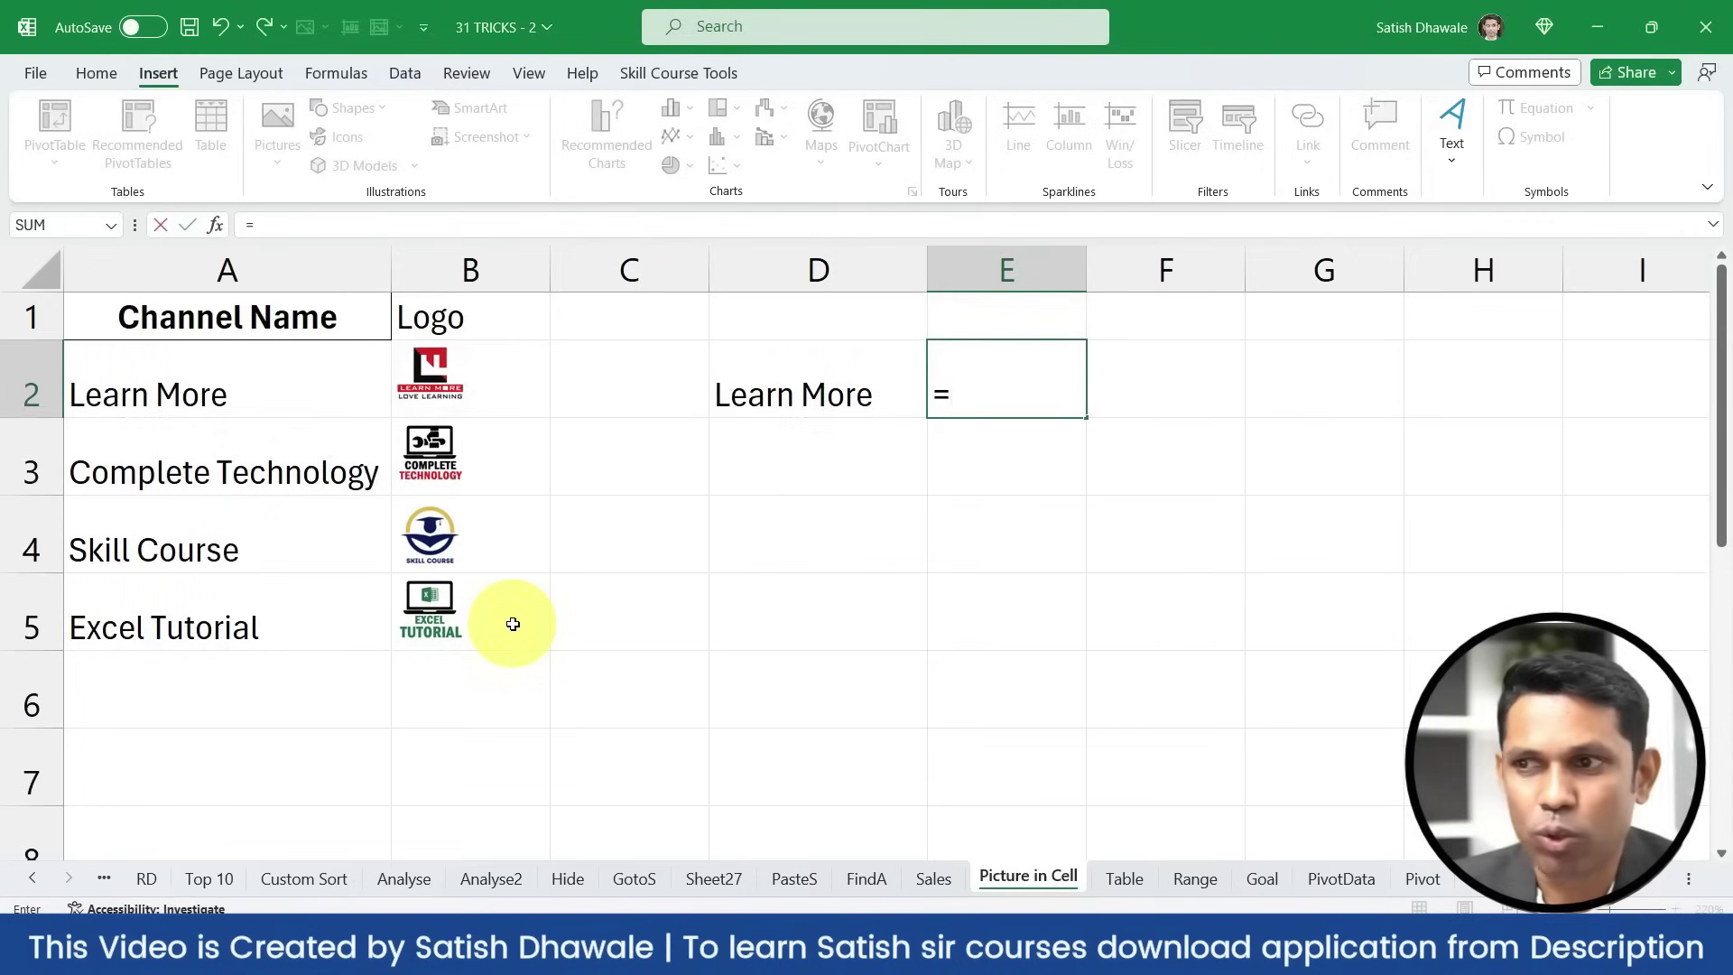
{"action": "type", "text": "xl"}
{"action": "key", "text": "Tab"}
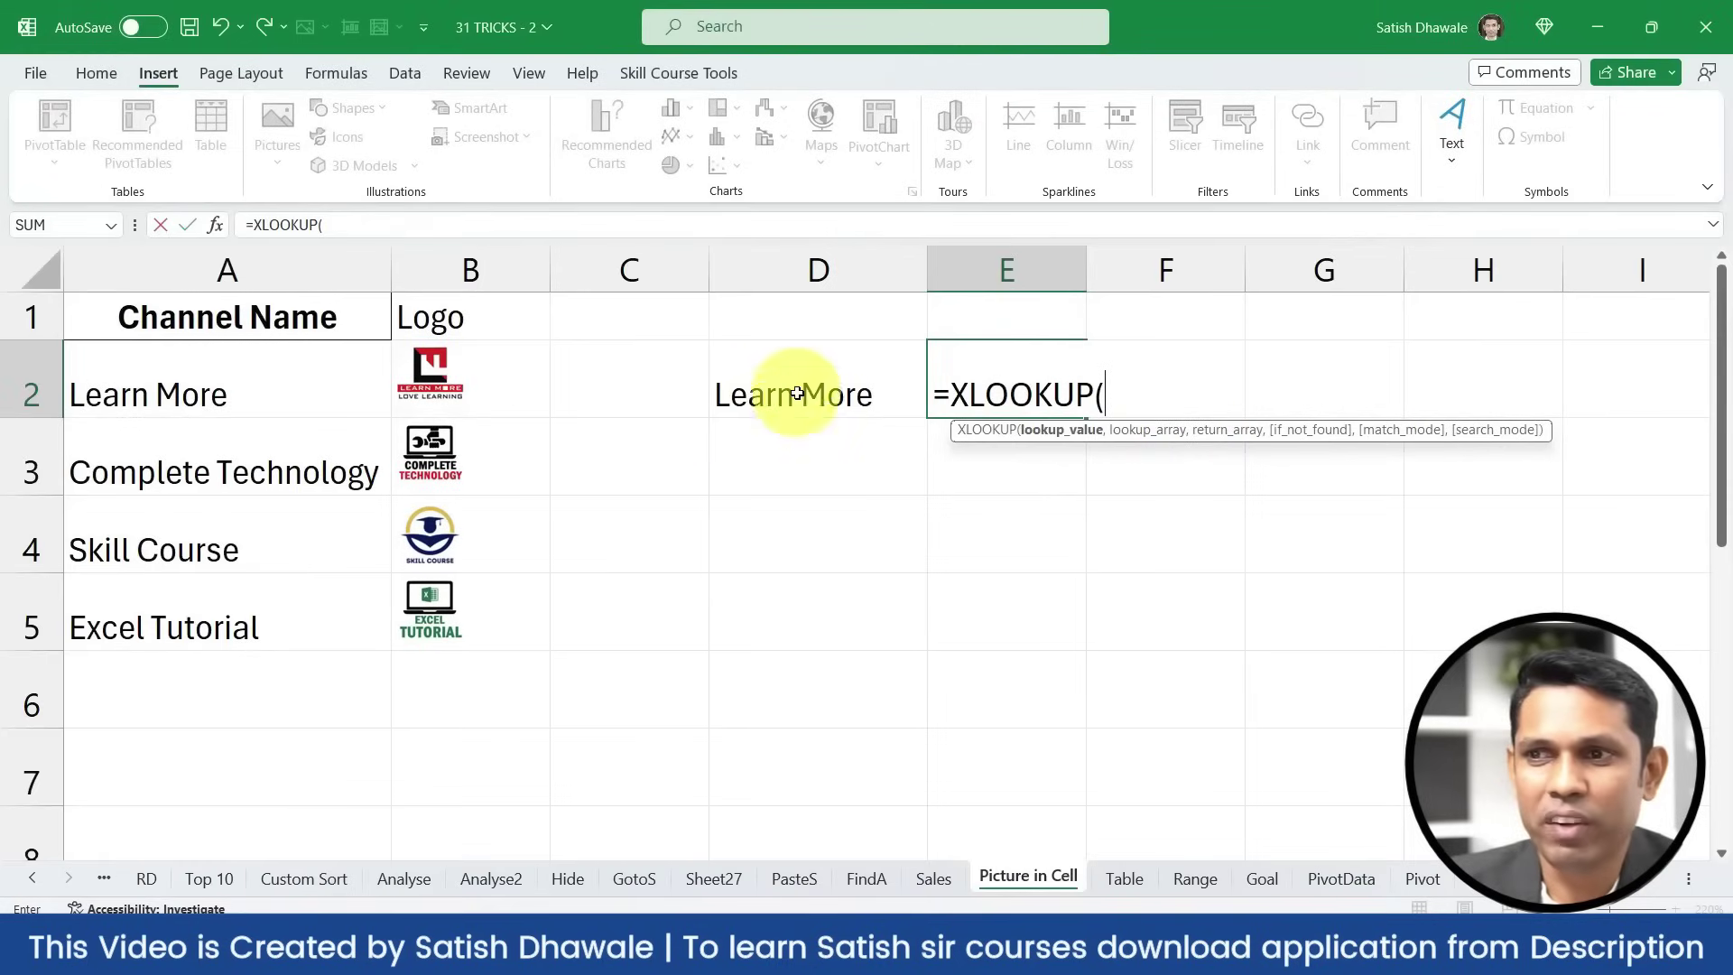
{"action": "left_click", "coordinate": [341, 289]}
{"action": "type", "text": ","}
{"action": "left_click_drag", "start_coordinate": [233, 375], "coordinate": [247, 625]}
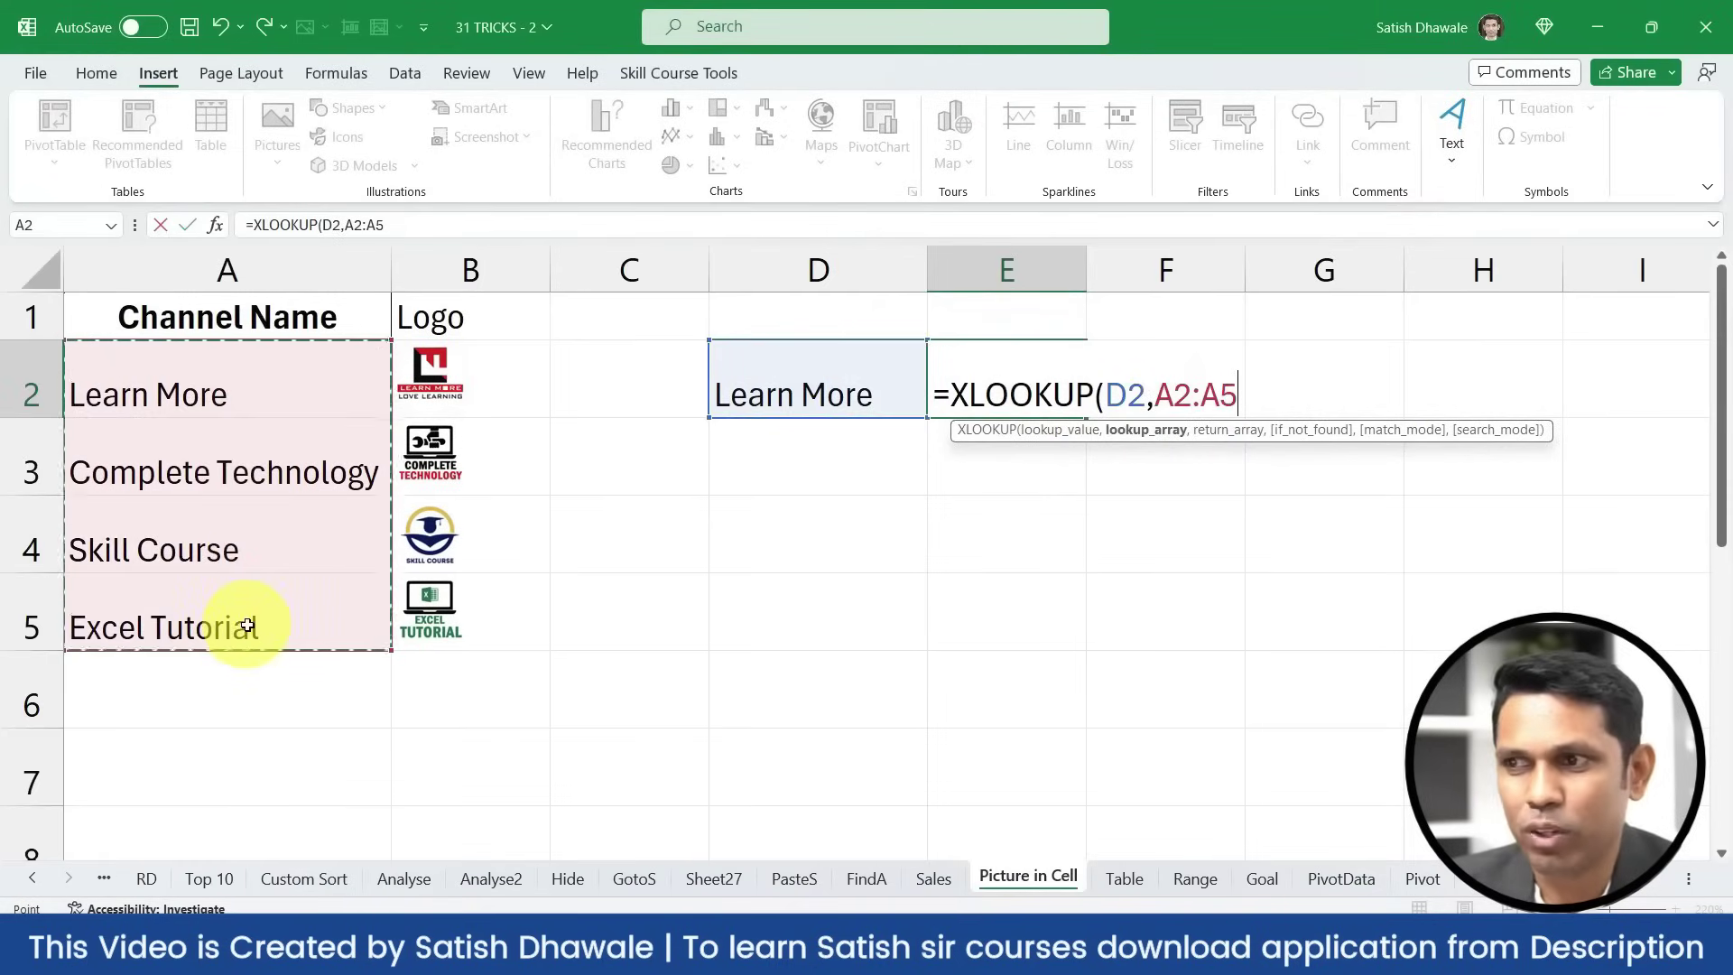
{"action": "type", "text": ","}
{"action": "left_click_drag", "start_coordinate": [502, 348], "coordinate": [489, 630]}
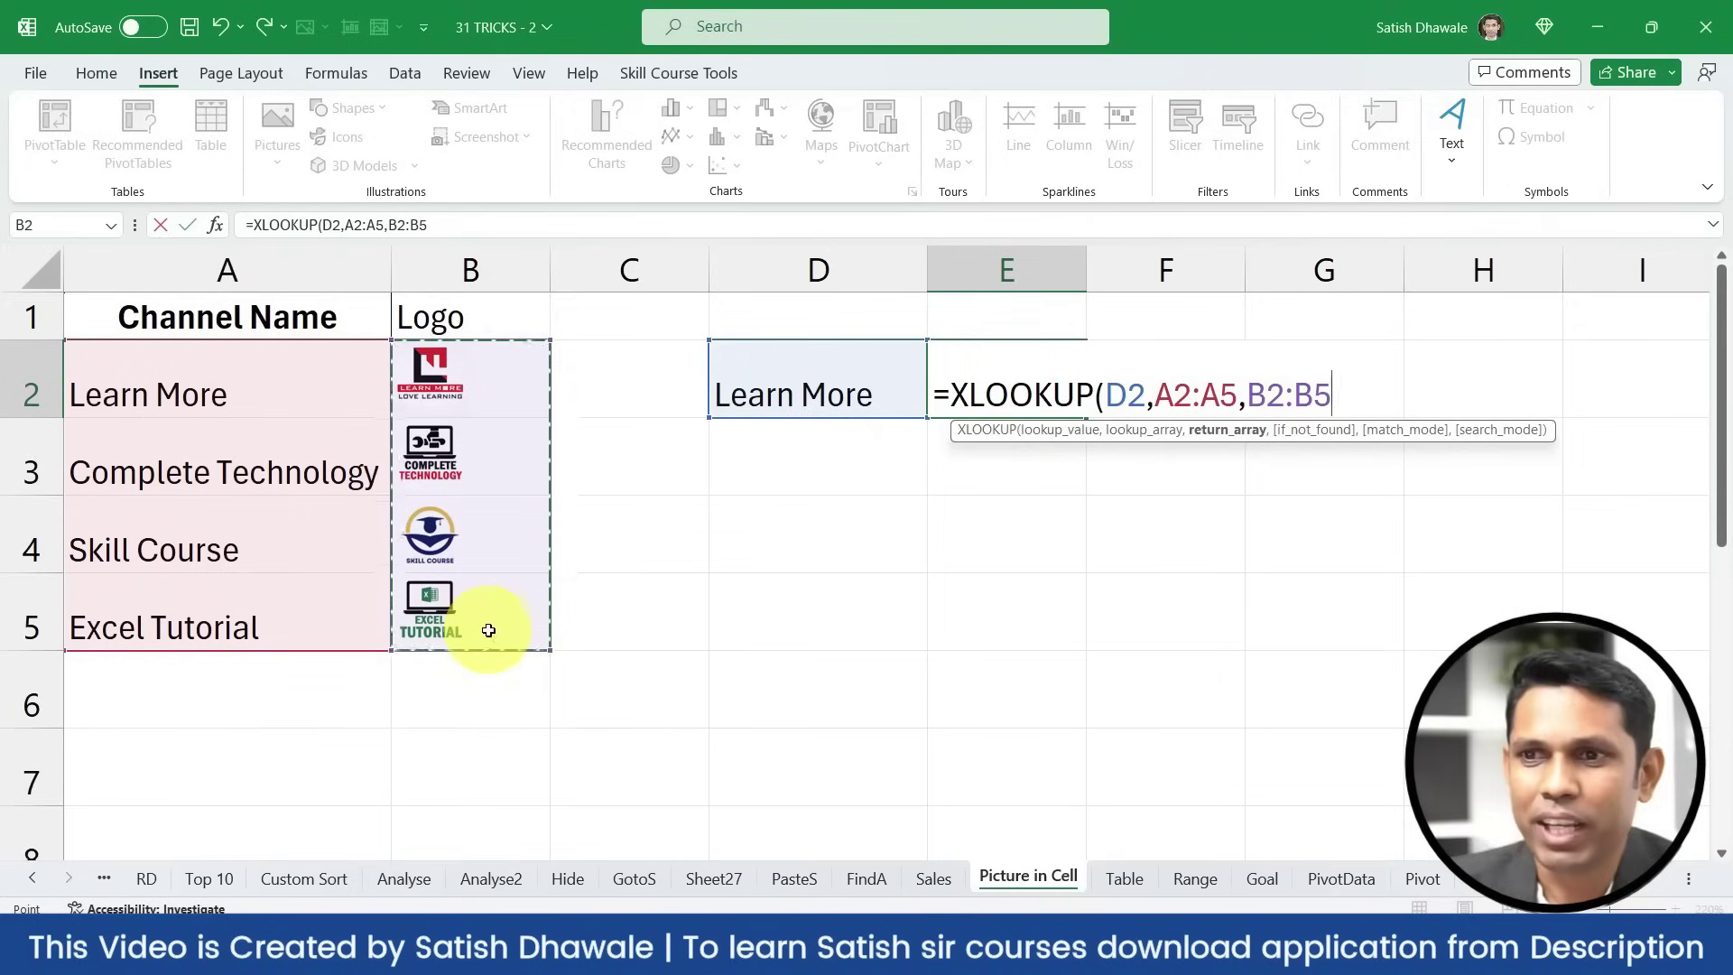
{"action": "key", "text": "Return"}
Replace the lookup channel name in D2 with Skill Course
{"action": "key", "text": "Up"}
{"action": "key", "text": "Left"}
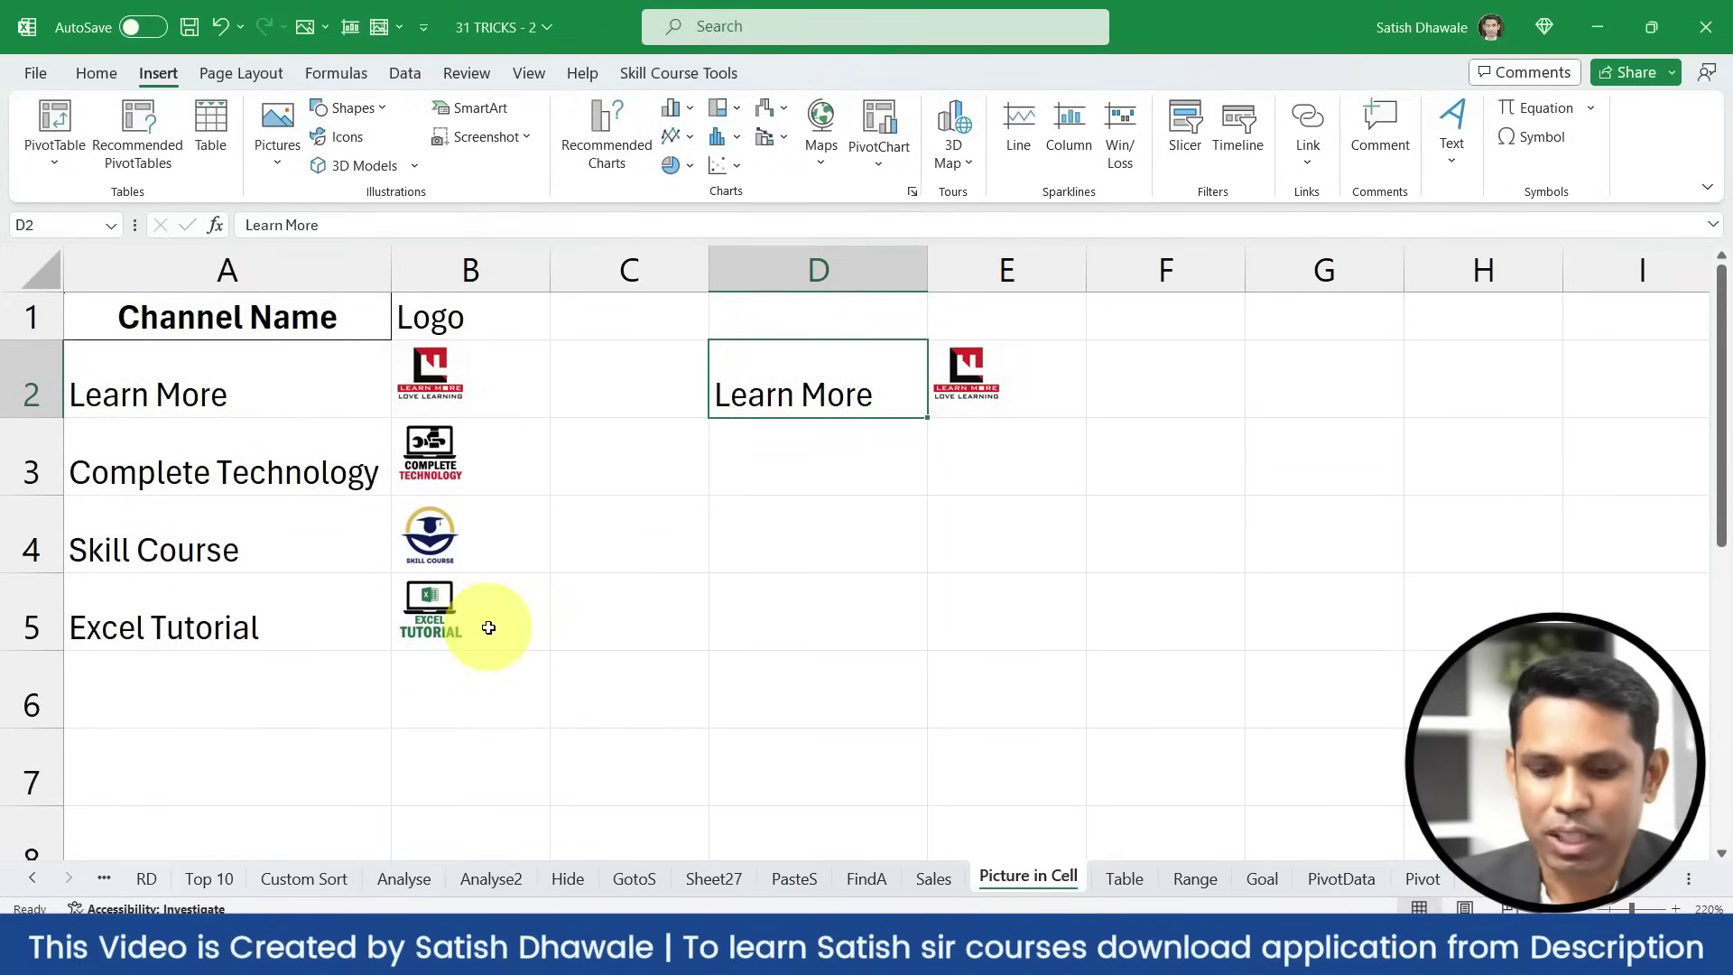
{"action": "type", "text": "Sk"}
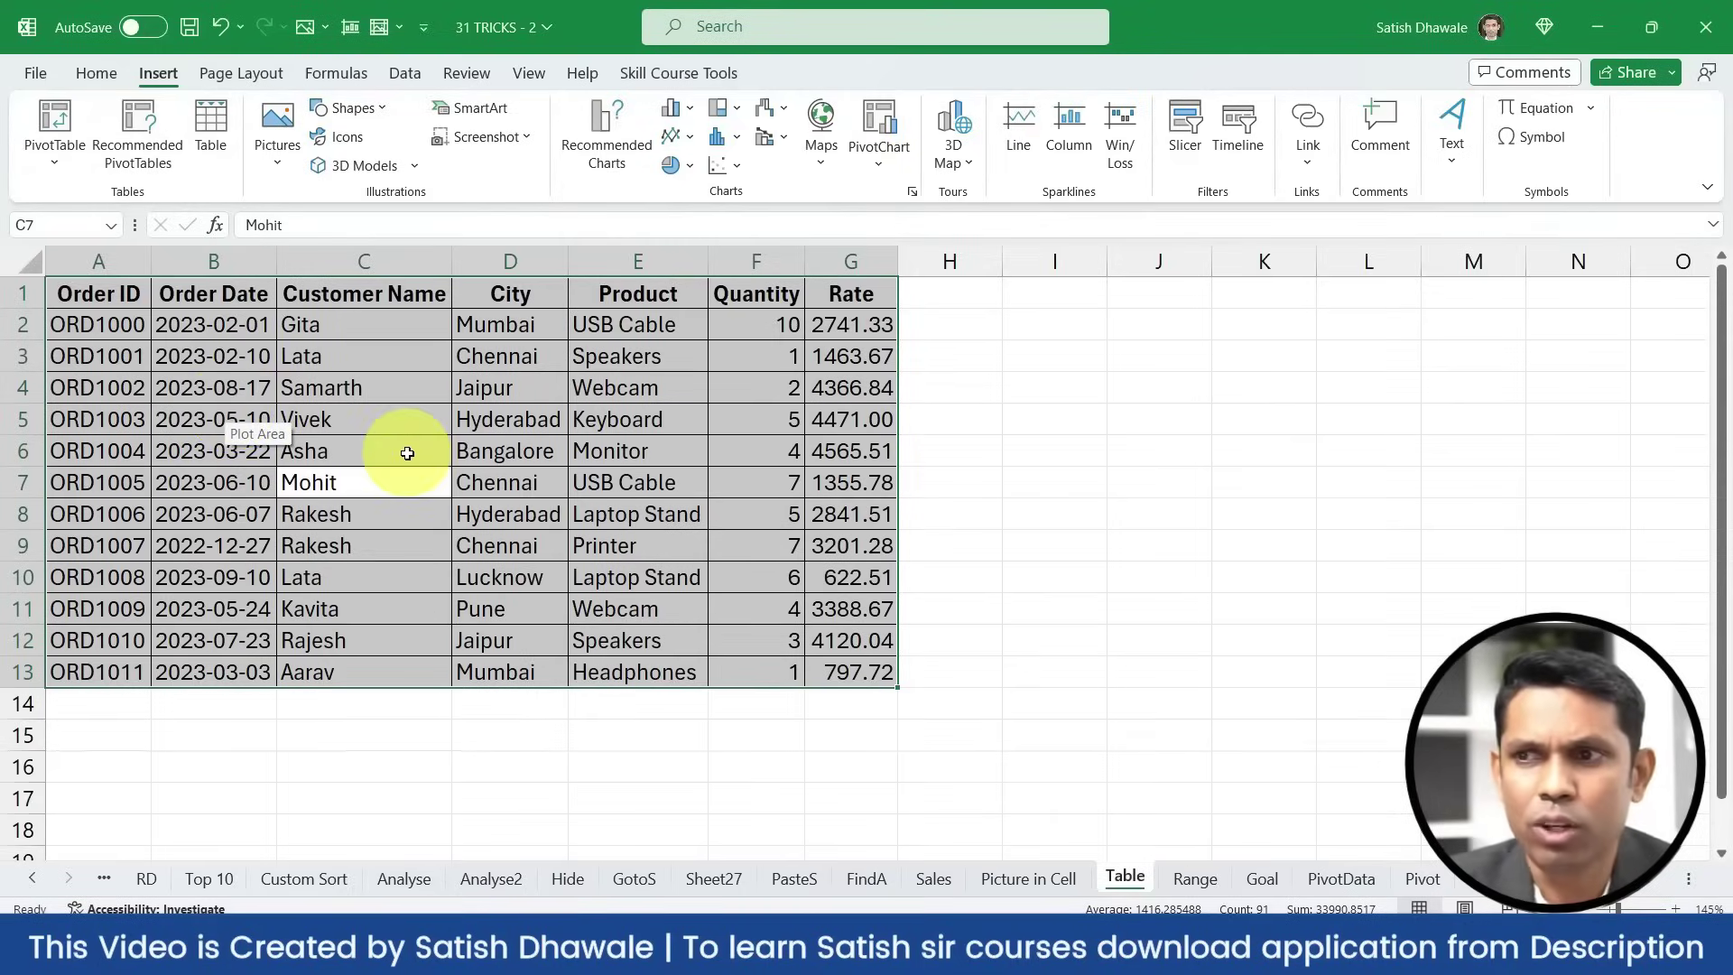
Convert the order data on the Table sheet into an Excel table and check the Rate column's filter options
{"action": "key", "text": "ctrl+t"}
{"action": "key", "text": "Return"}
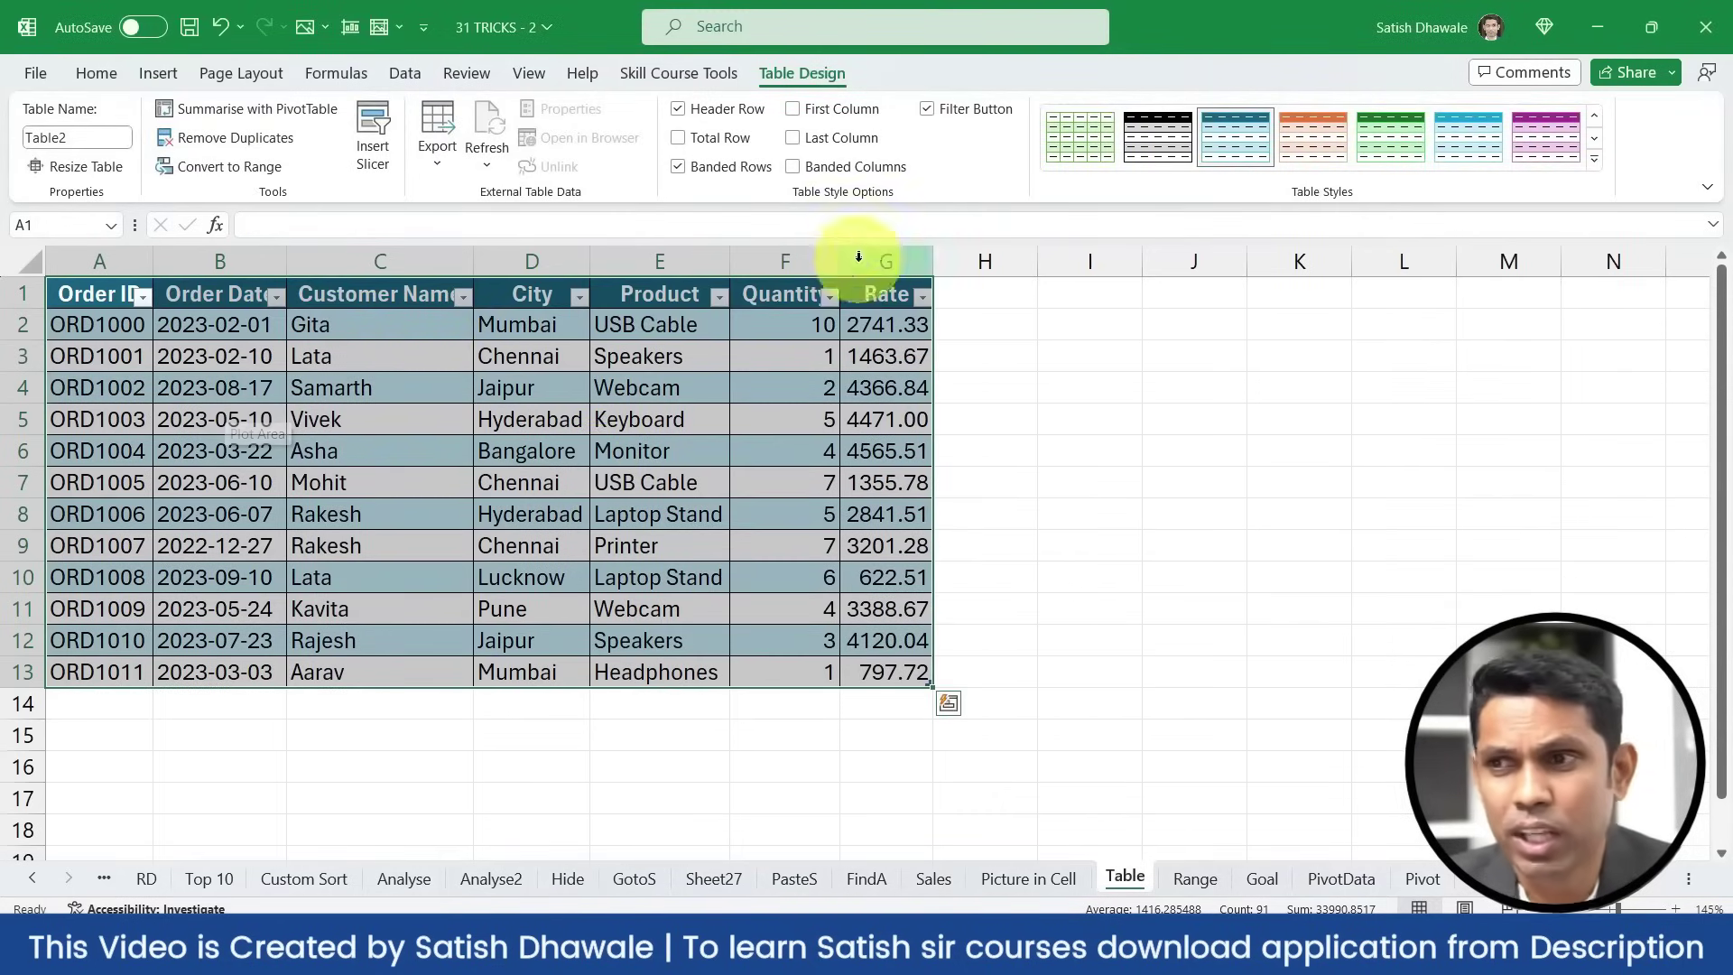
{"action": "left_click", "coordinate": [915, 306]}
{"action": "left_click", "coordinate": [921, 298]}
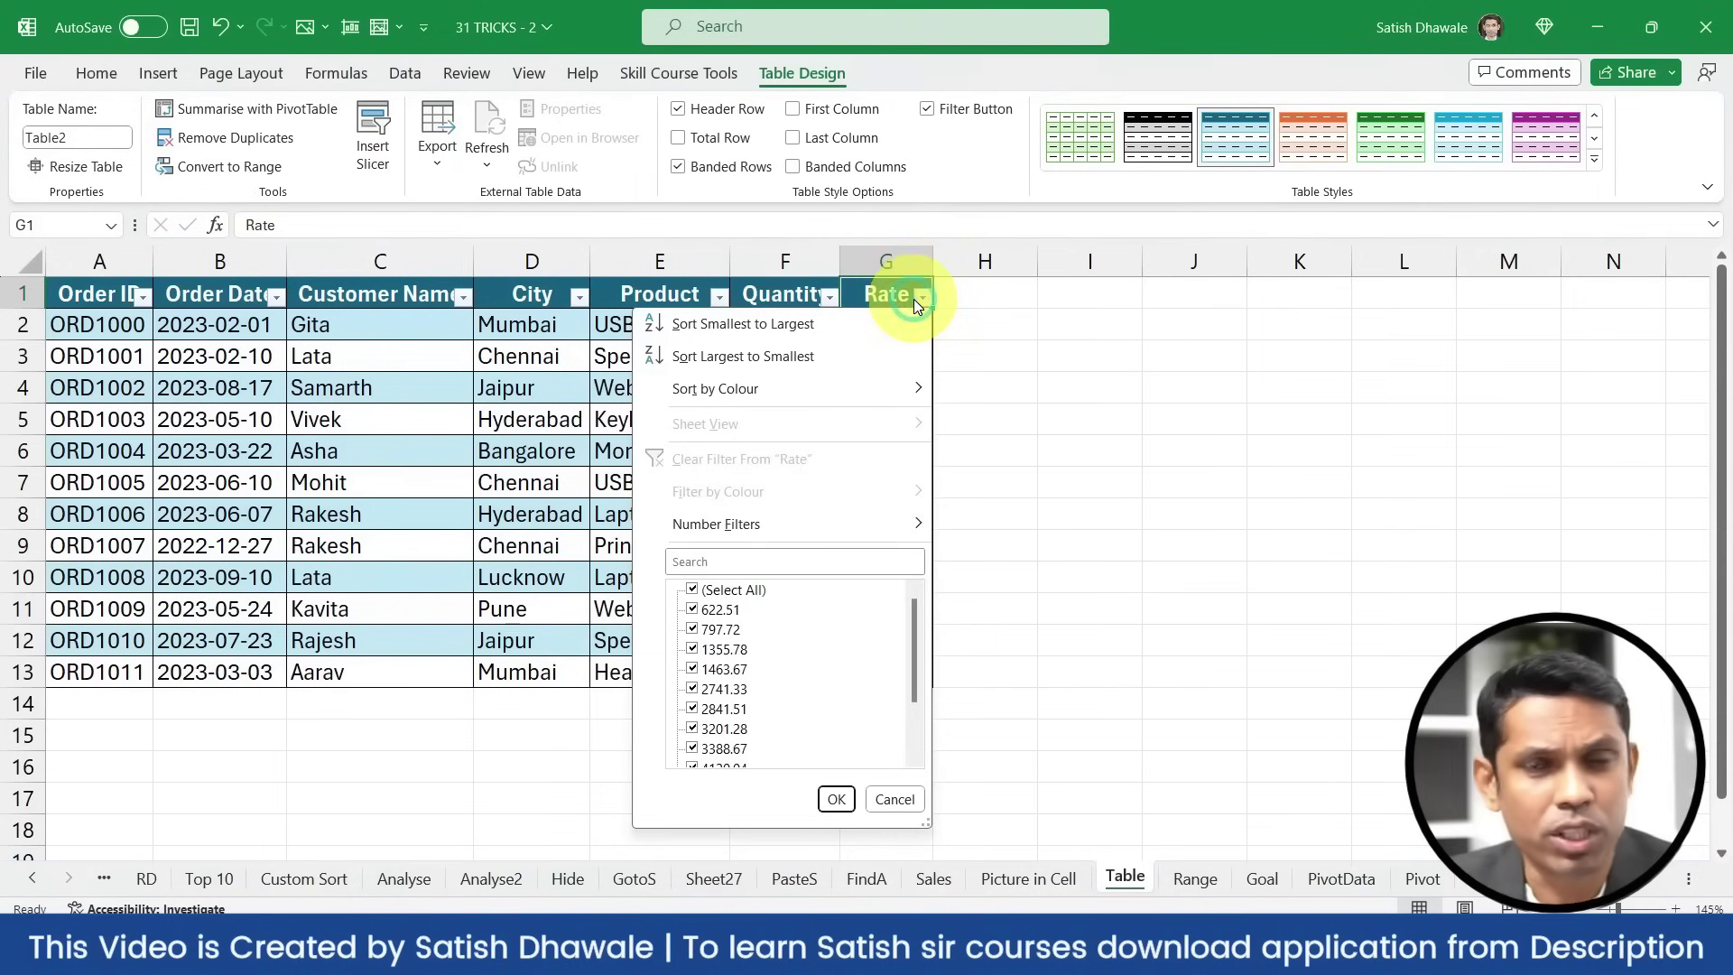
{"action": "left_click", "coordinate": [915, 300]}
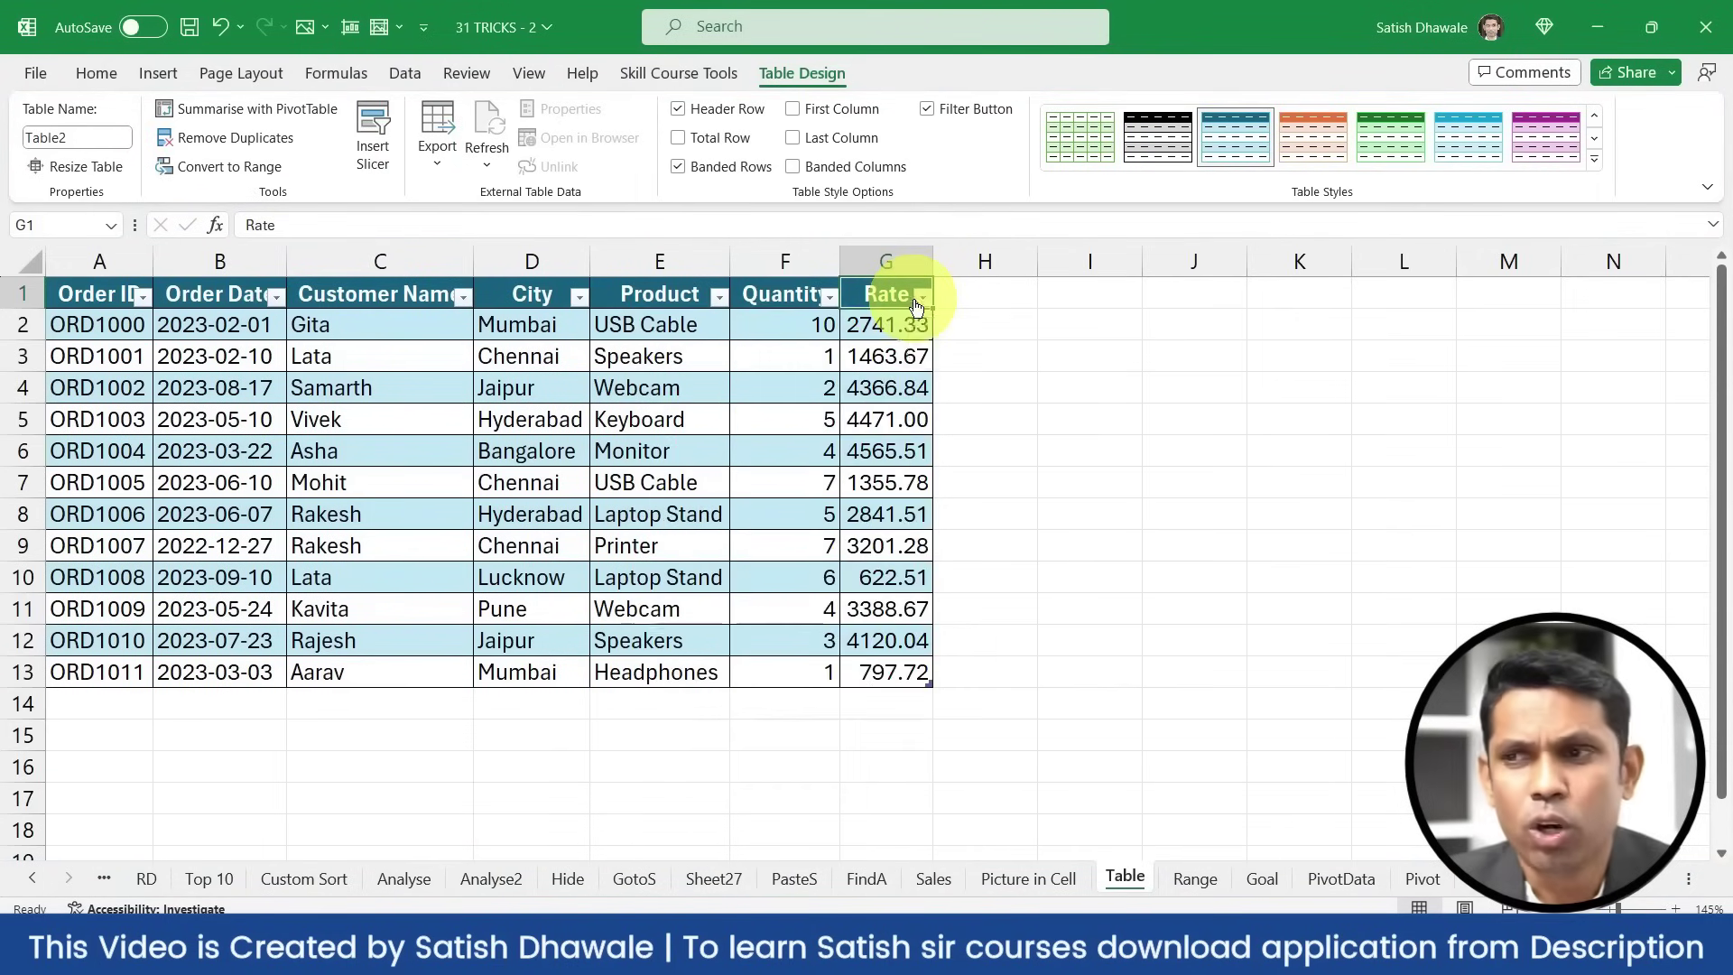
Add a Sales column to the table by entering its header in H1
{"action": "left_click", "coordinate": [970, 304]}
{"action": "type", "text": "Sa"}
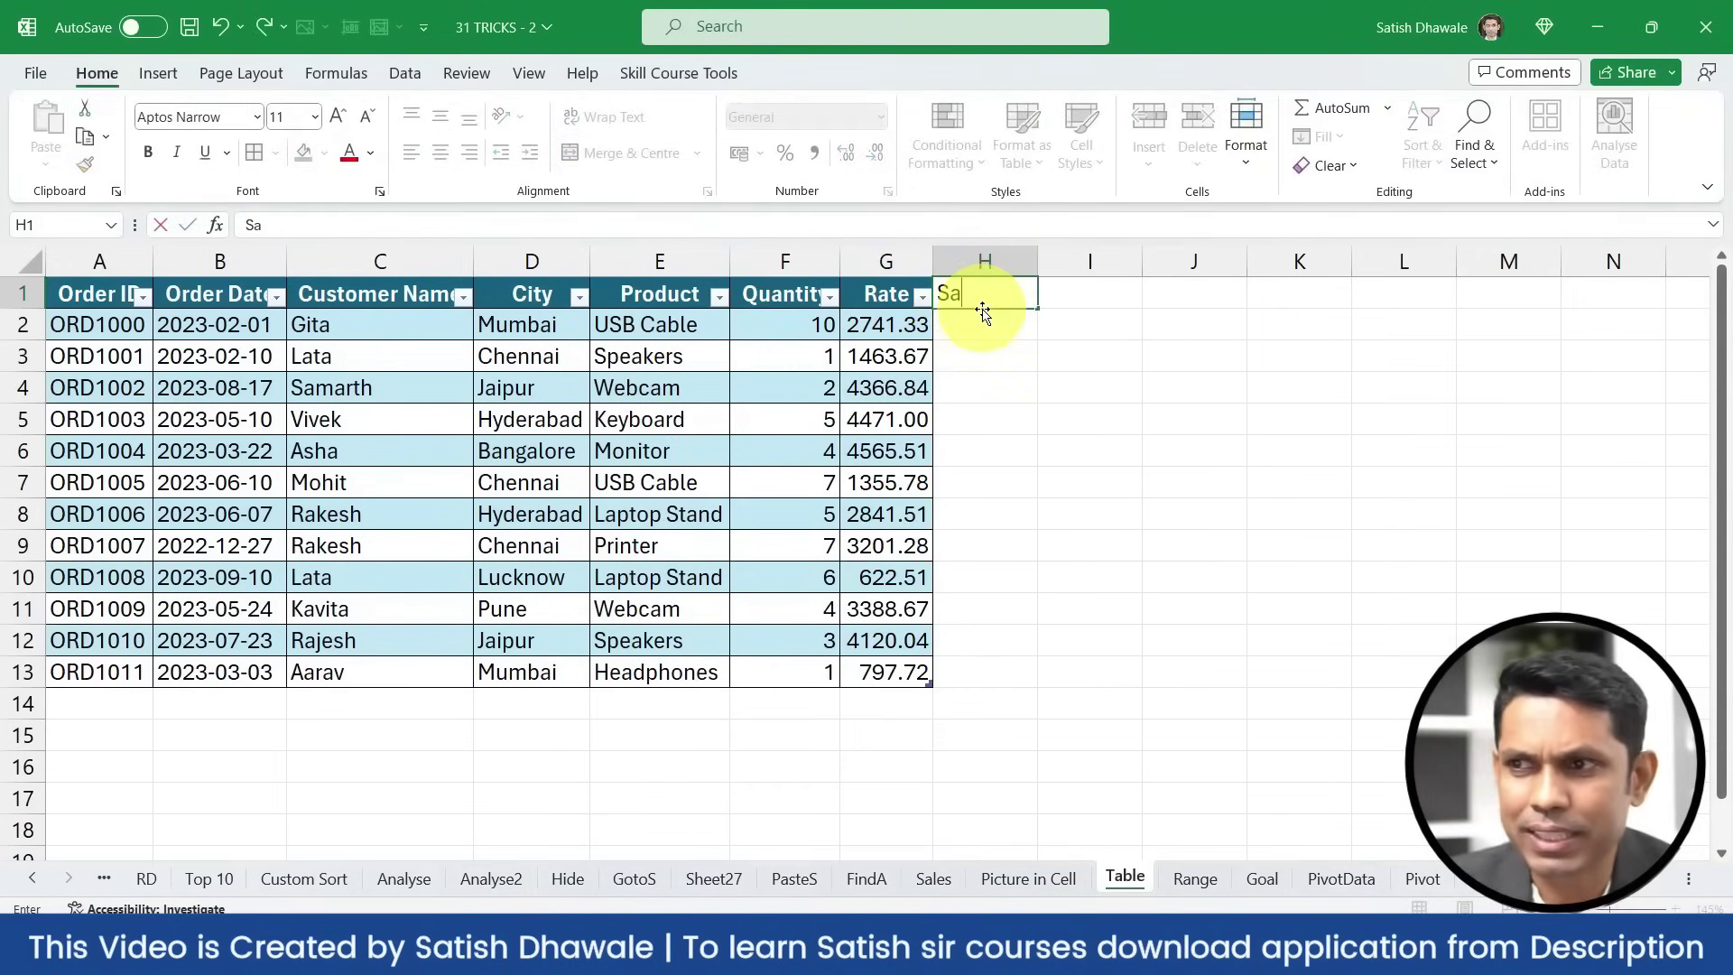
{"action": "type", "text": "les"}
{"action": "key", "text": "Return"}
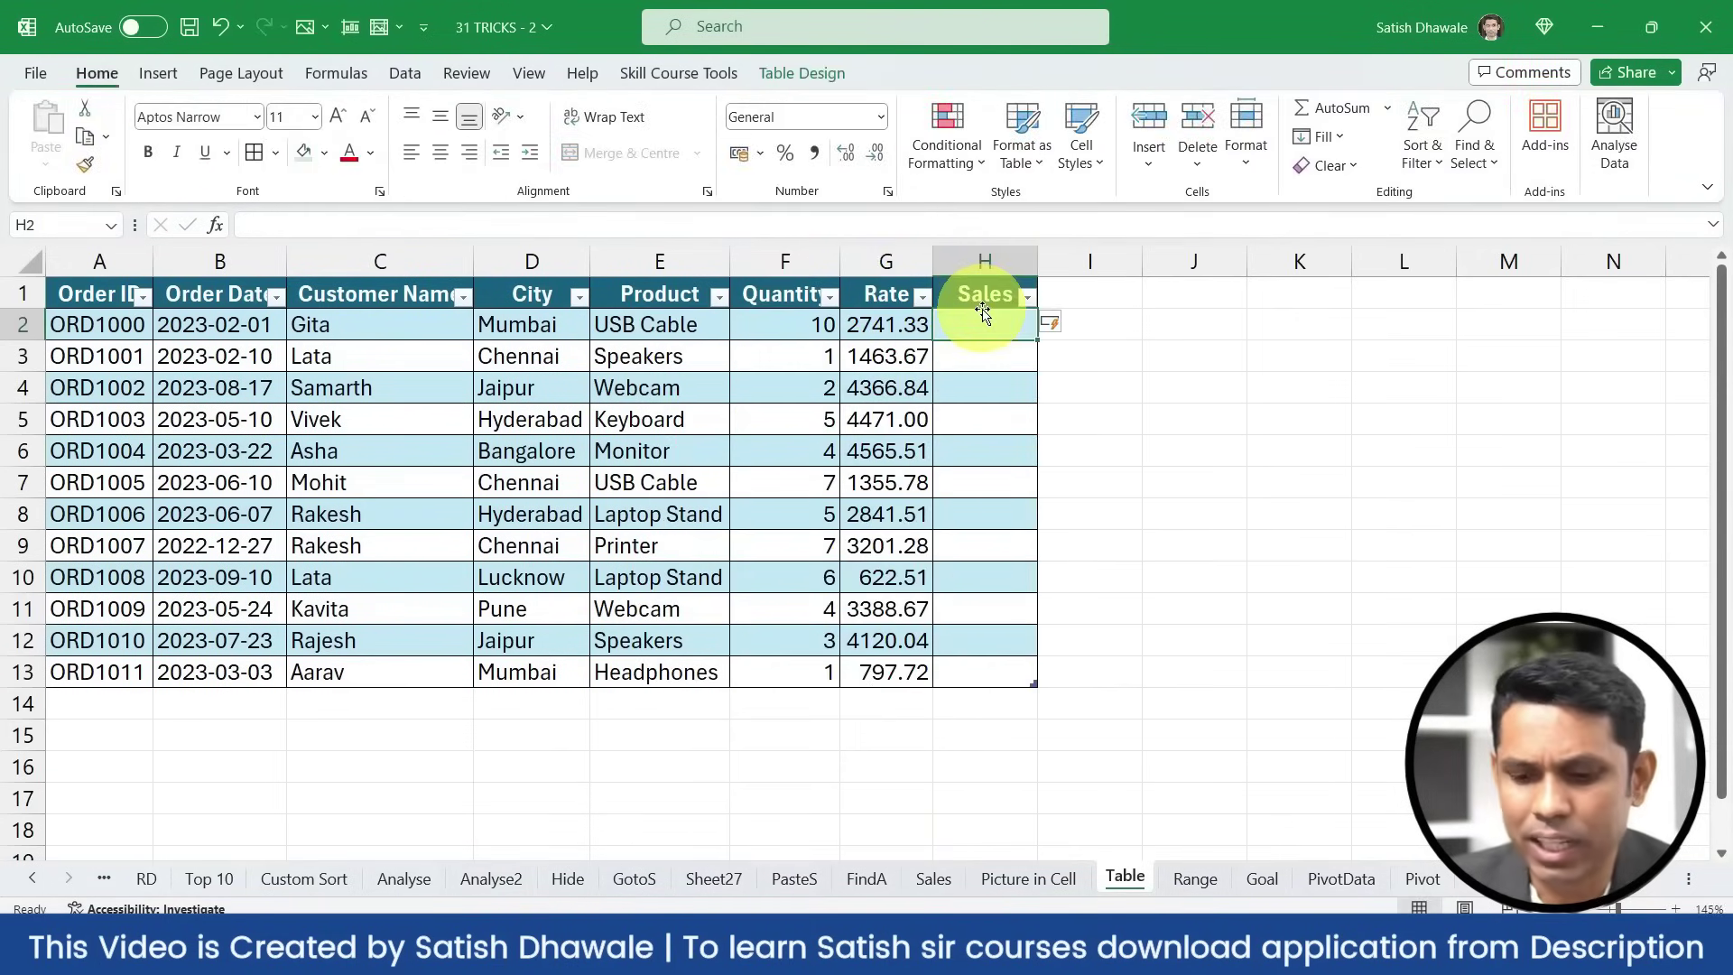
{"action": "type", "text": "="}
{"action": "key", "text": "Left"}
{"action": "key", "text": "Left"}
{"action": "type", "text": "*"}
{"action": "key", "text": "Left"}
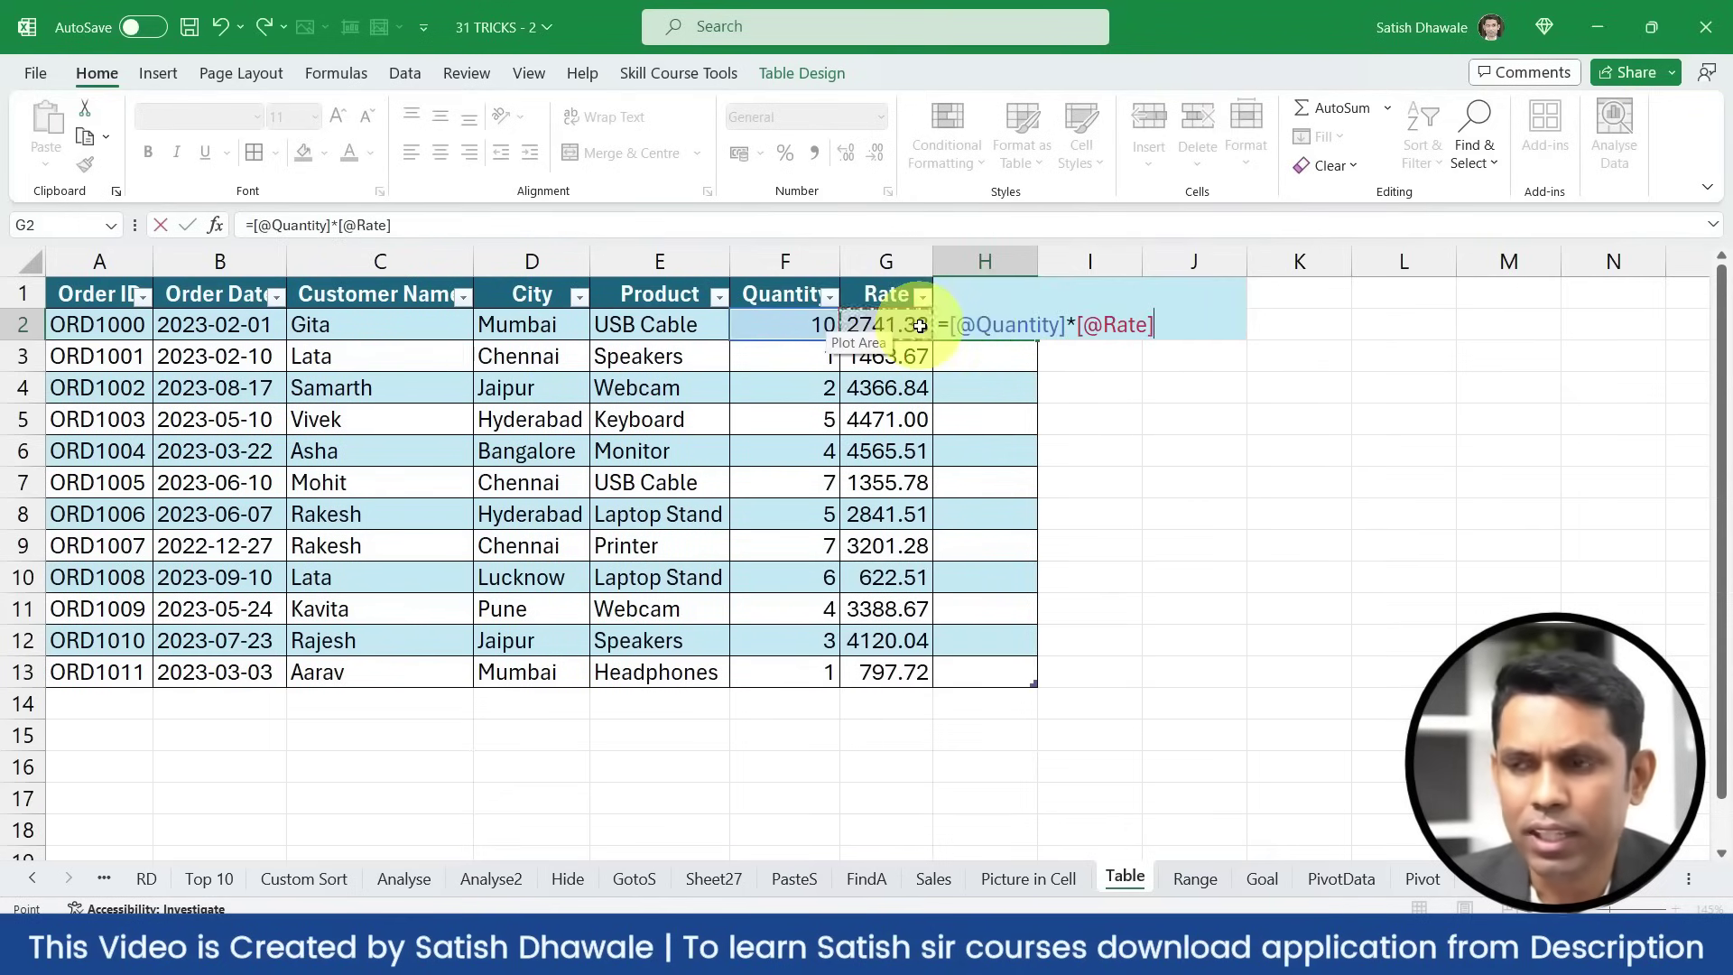
{"action": "key", "text": "Return"}
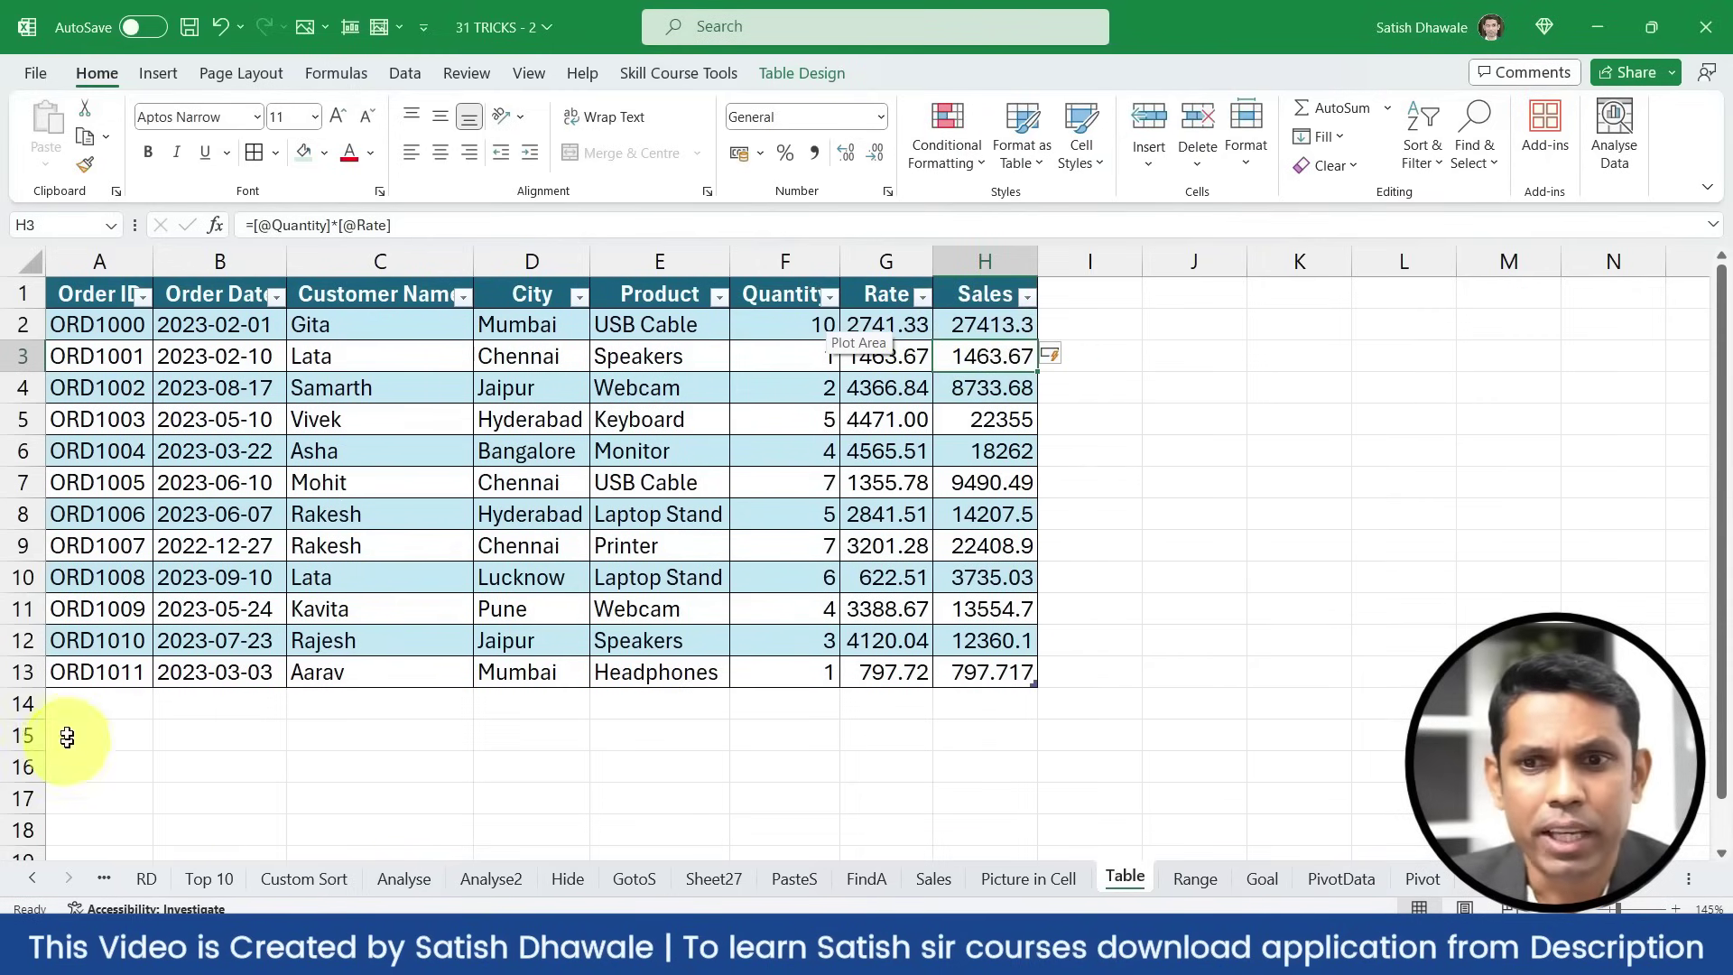
Extend the table with a new row by entering the next order ID in A14
{"action": "left_click", "coordinate": [85, 706]}
{"action": "type", "text": "ORD 10"}
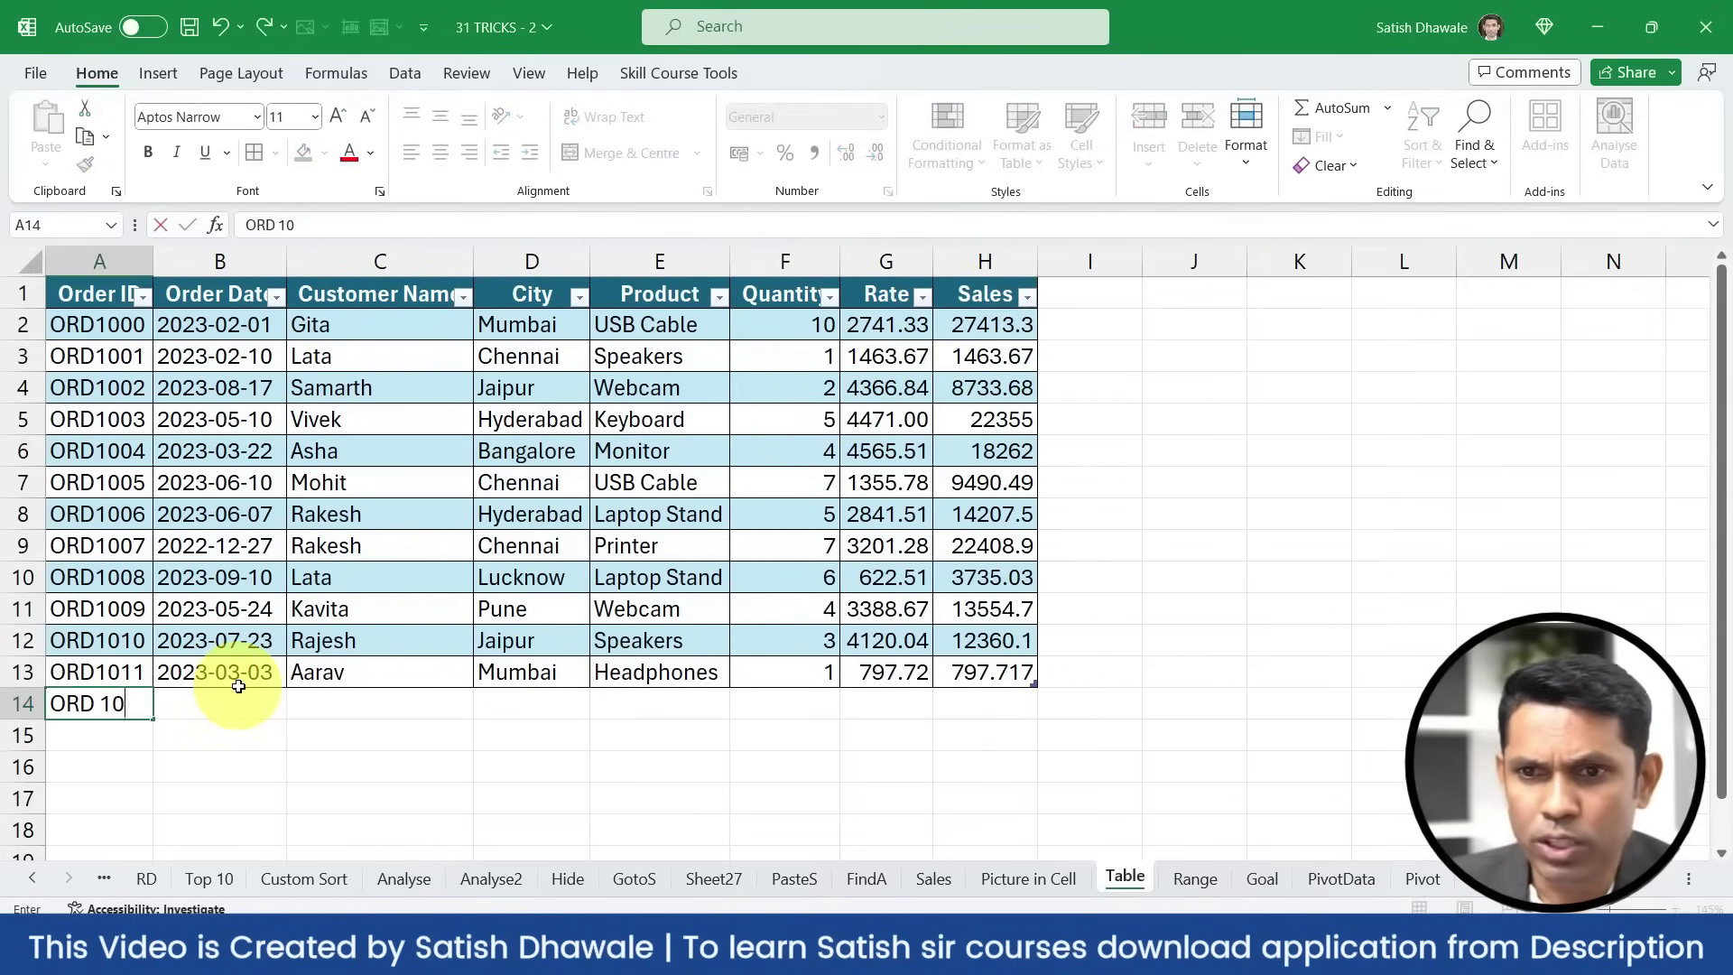
{"action": "key", "text": "Return"}
Enter a quantity of 2 and a rate of 500 in row 14 and check the Sales formula in H14
{"action": "key", "text": "Up"}
{"action": "key", "text": "Right"}
{"action": "key", "text": "Right"}
{"action": "key", "text": "Right"}
{"action": "key", "text": "Right"}
{"action": "key", "text": "Right"}
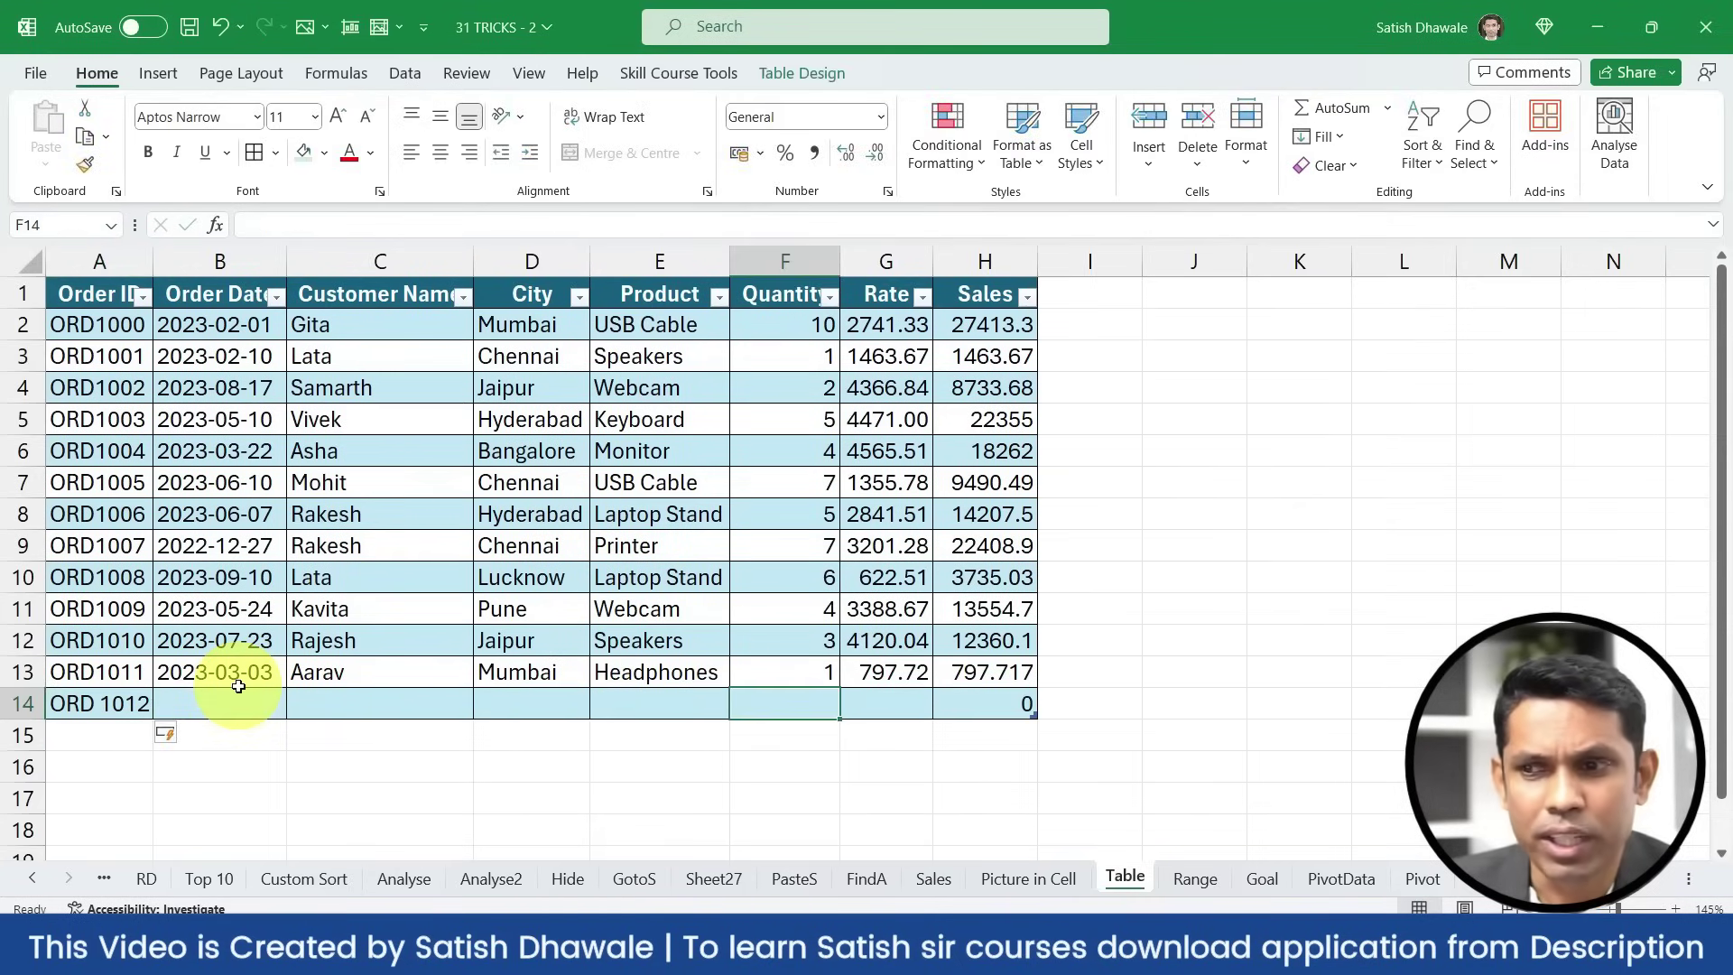
{"action": "type", "text": "2"}
{"action": "key", "text": "Tab"}
{"action": "type", "text": "500"}
{"action": "key", "text": "Return"}
{"action": "key", "text": "Up"}
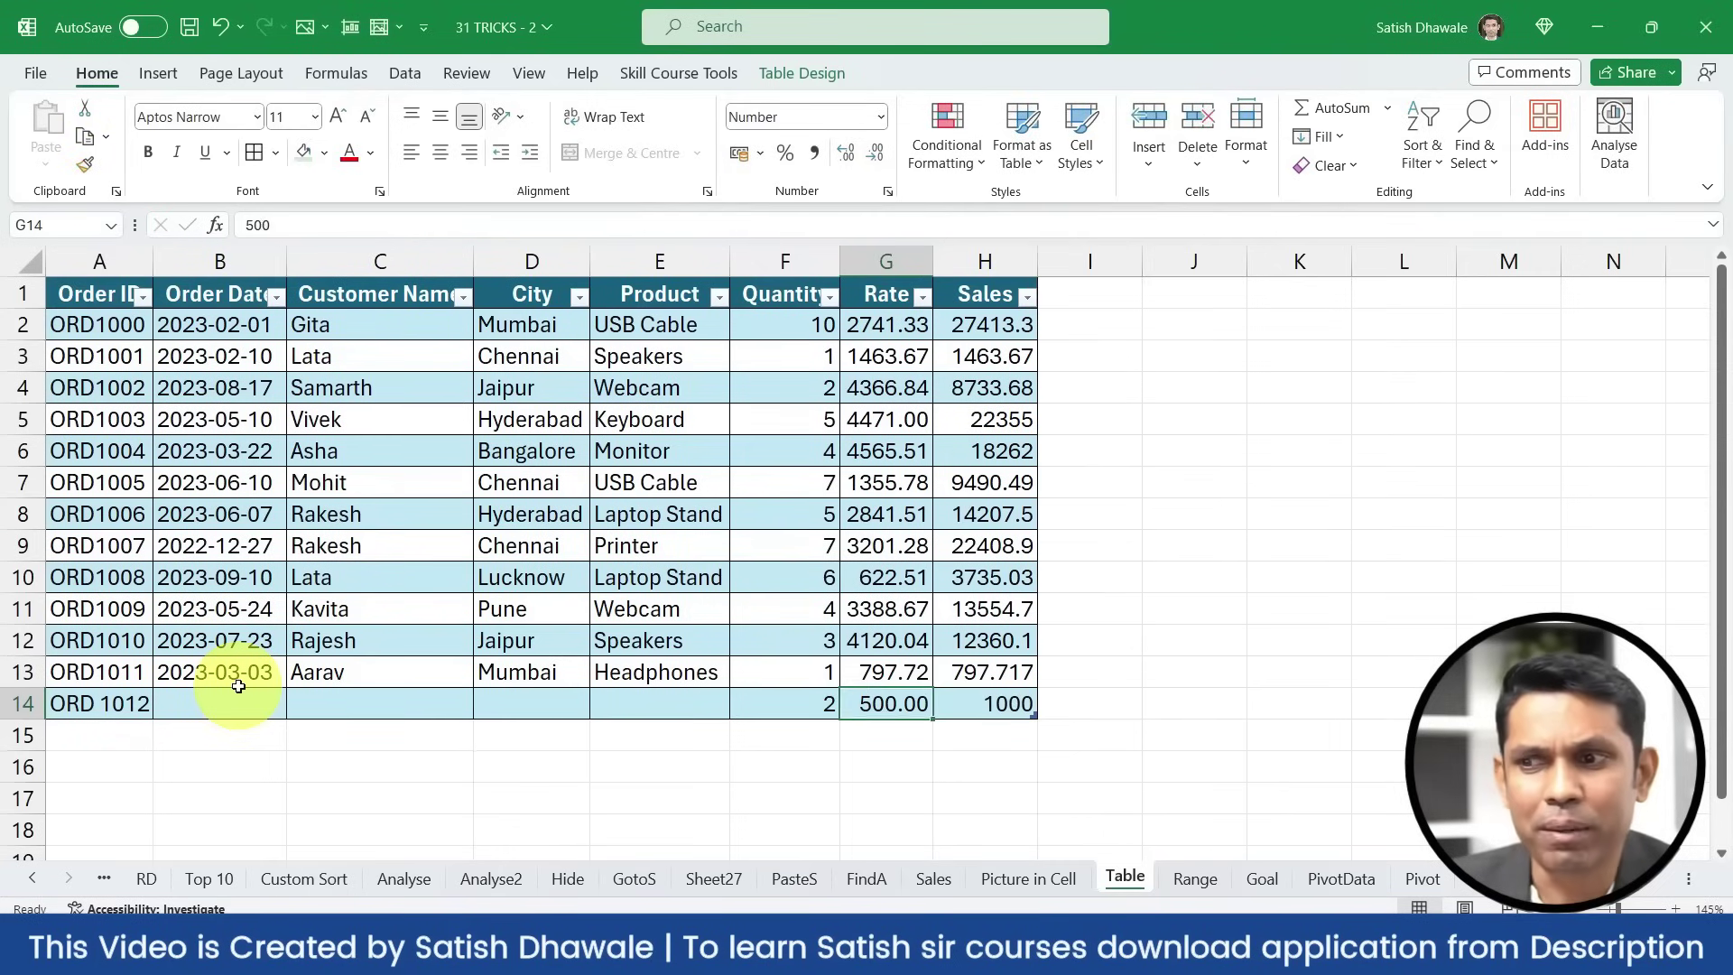
{"action": "key", "text": "Right"}
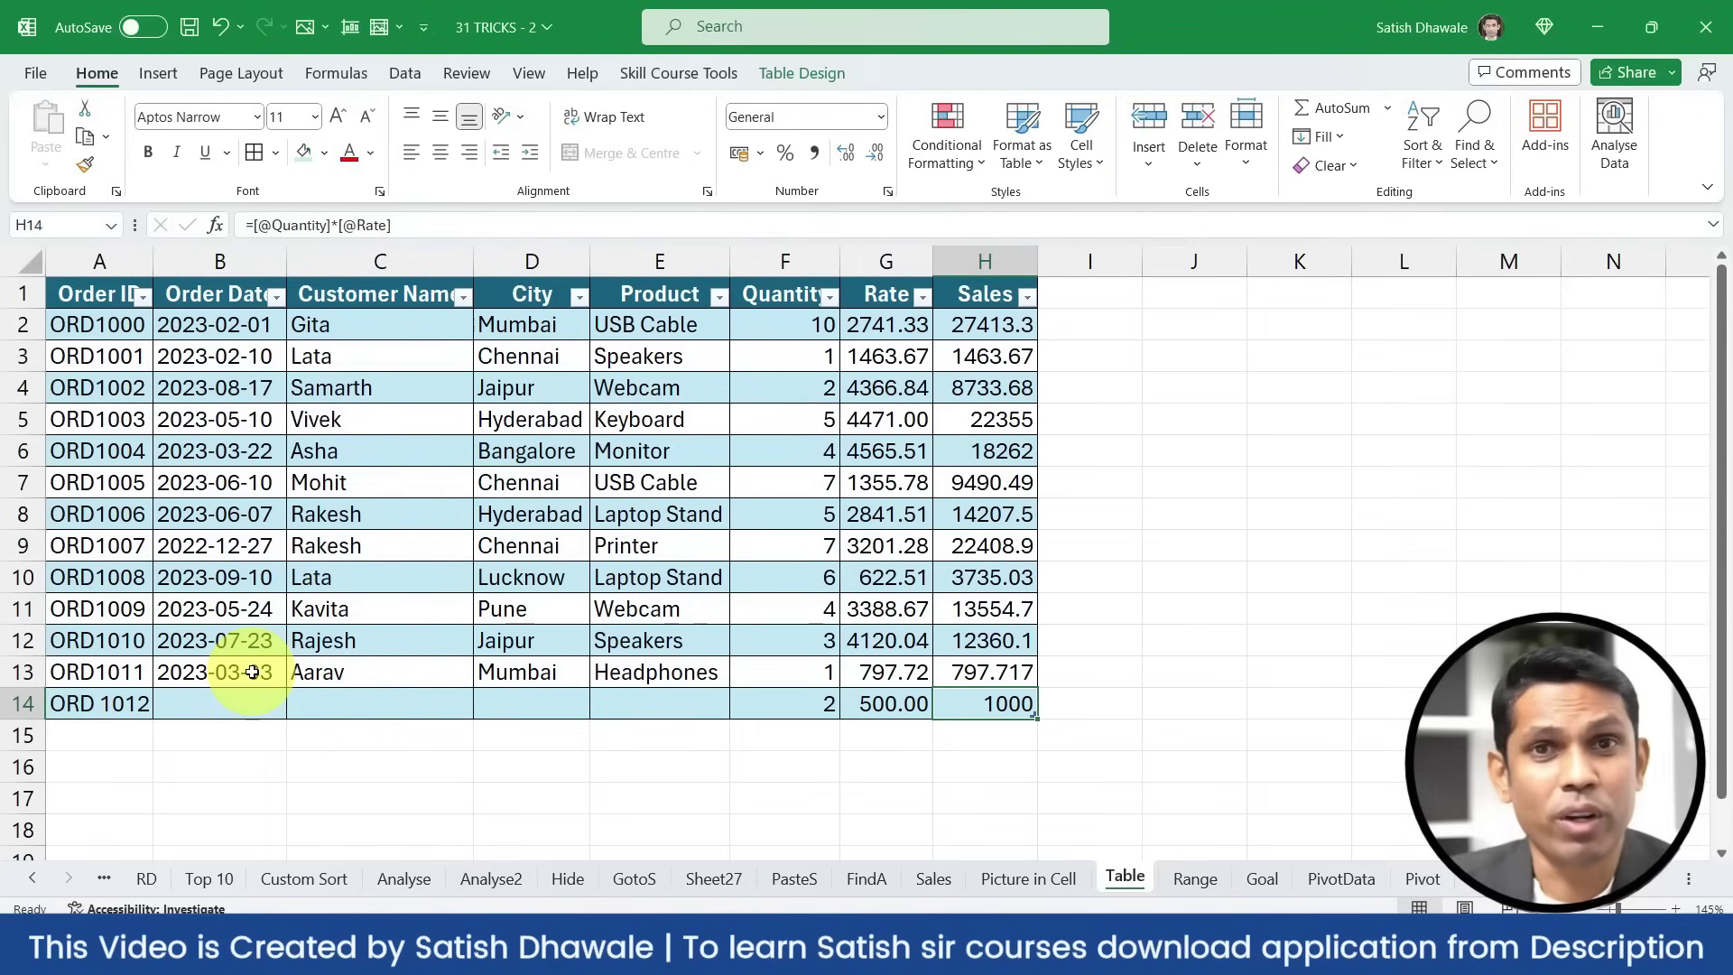
Insert a slicer for the Product field and place it in the empty area beside the table's Sales column
{"action": "left_click", "coordinate": [447, 606]}
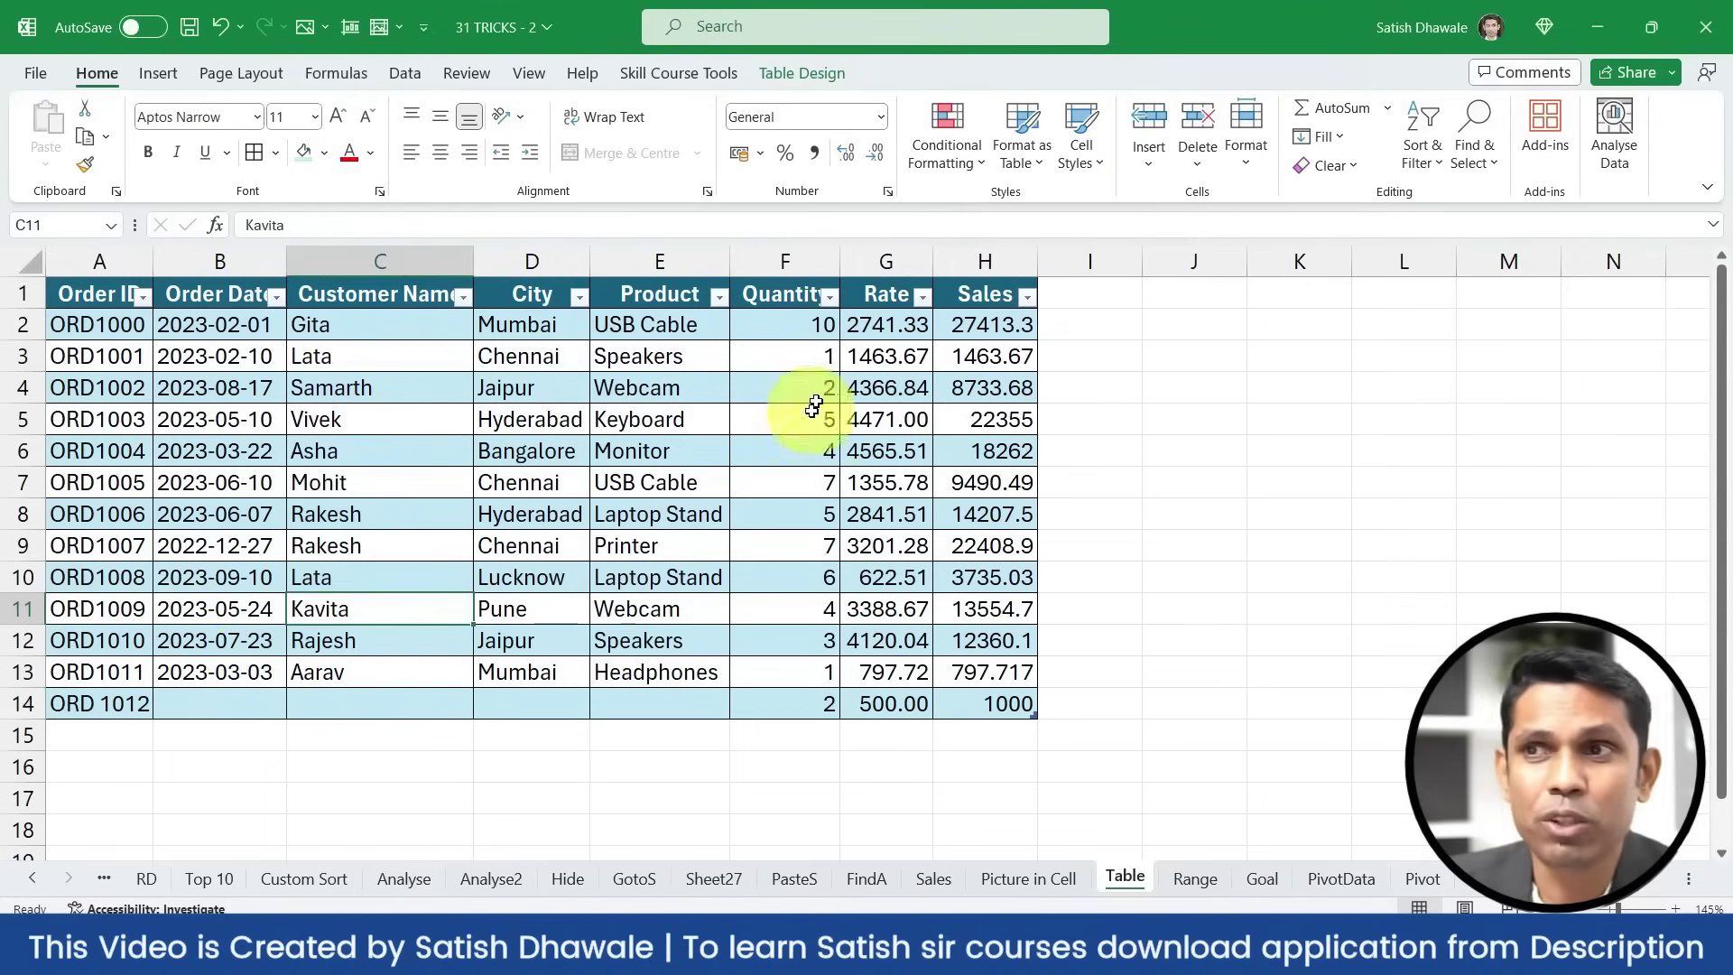
{"action": "left_click", "coordinate": [798, 73]}
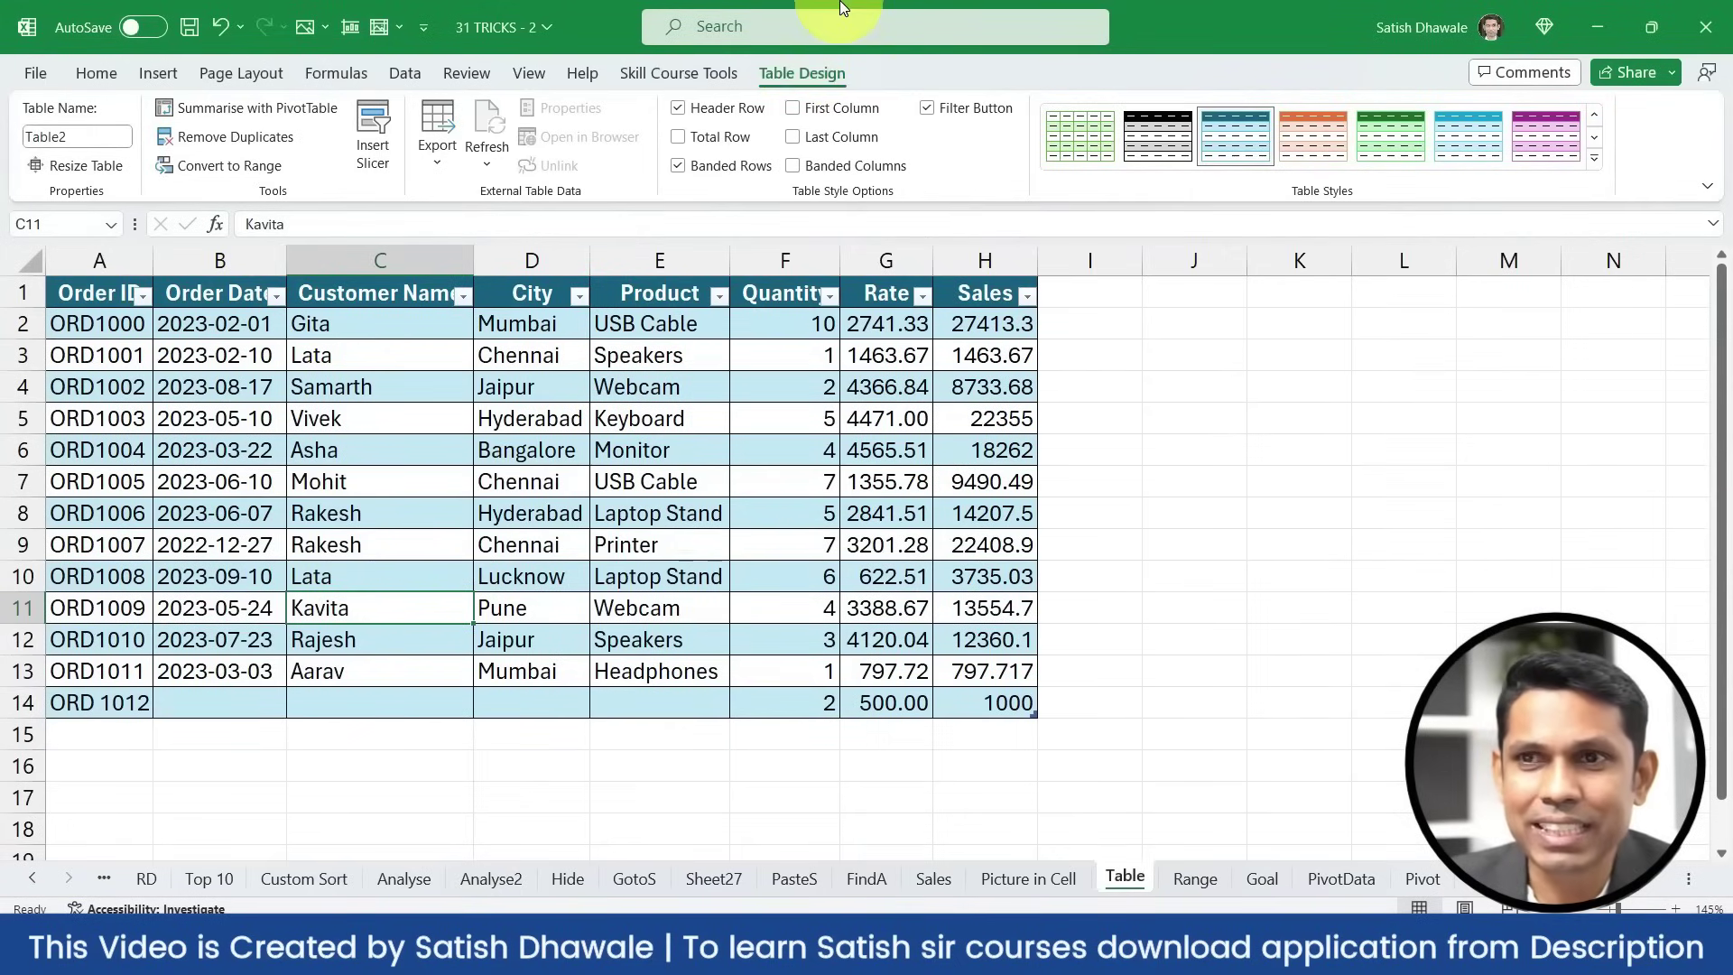
{"action": "left_click", "coordinate": [373, 137]}
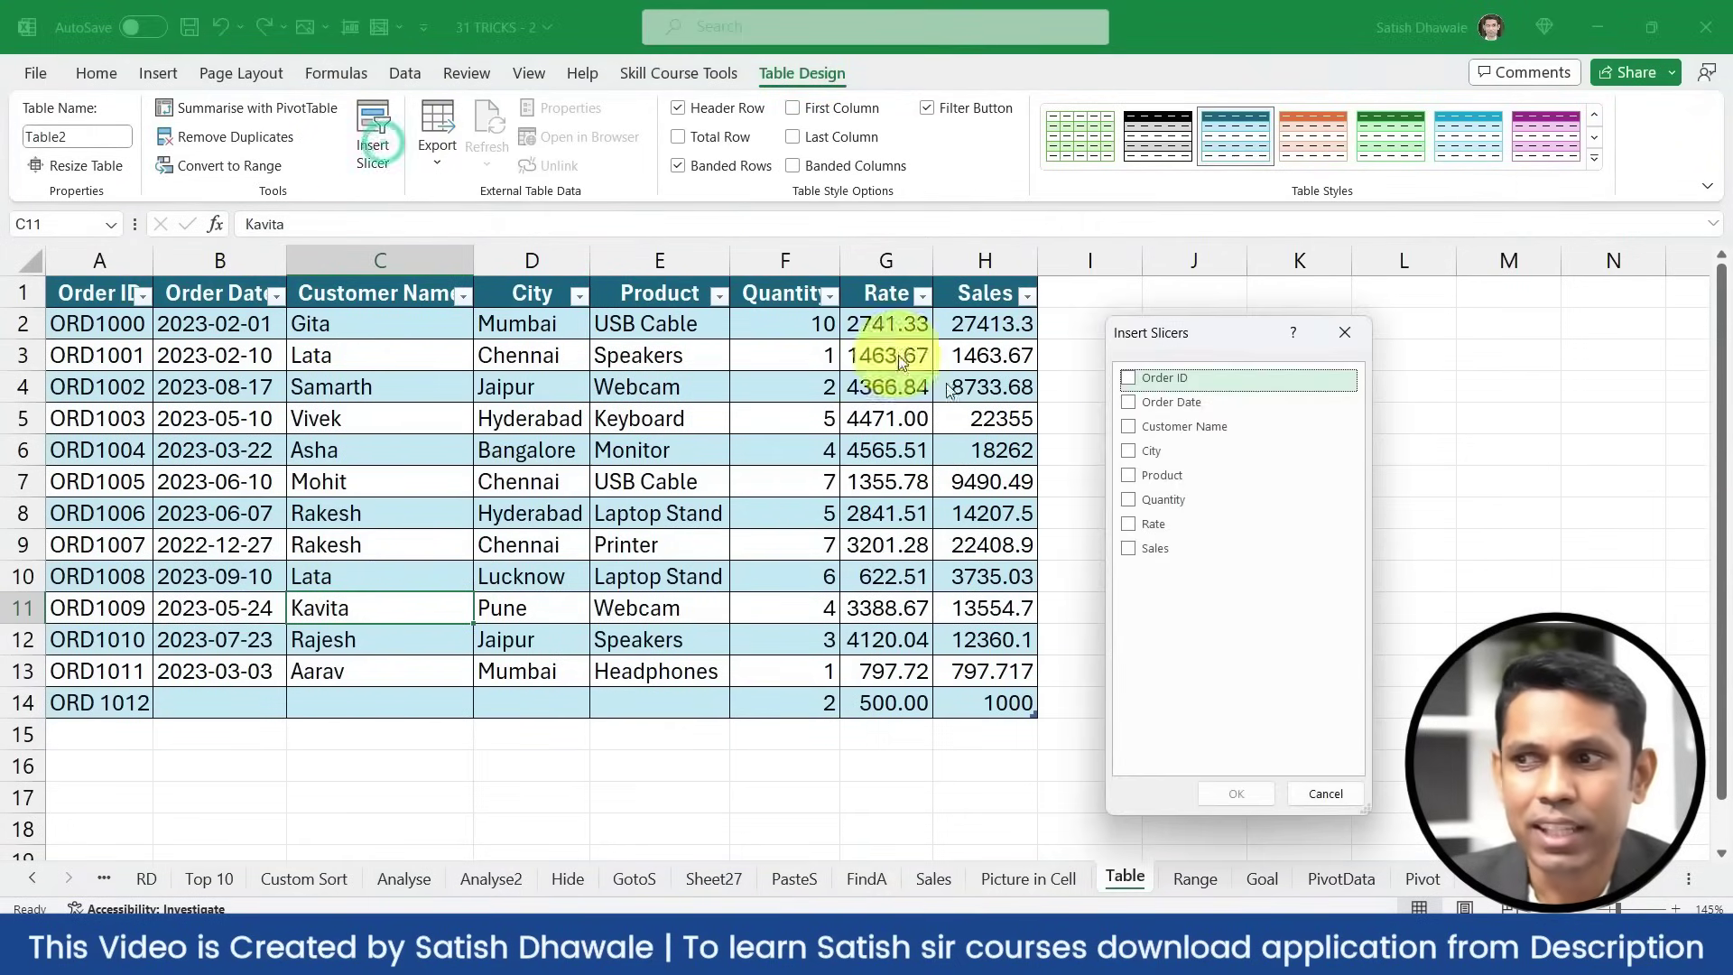
{"action": "left_click", "coordinate": [1134, 484]}
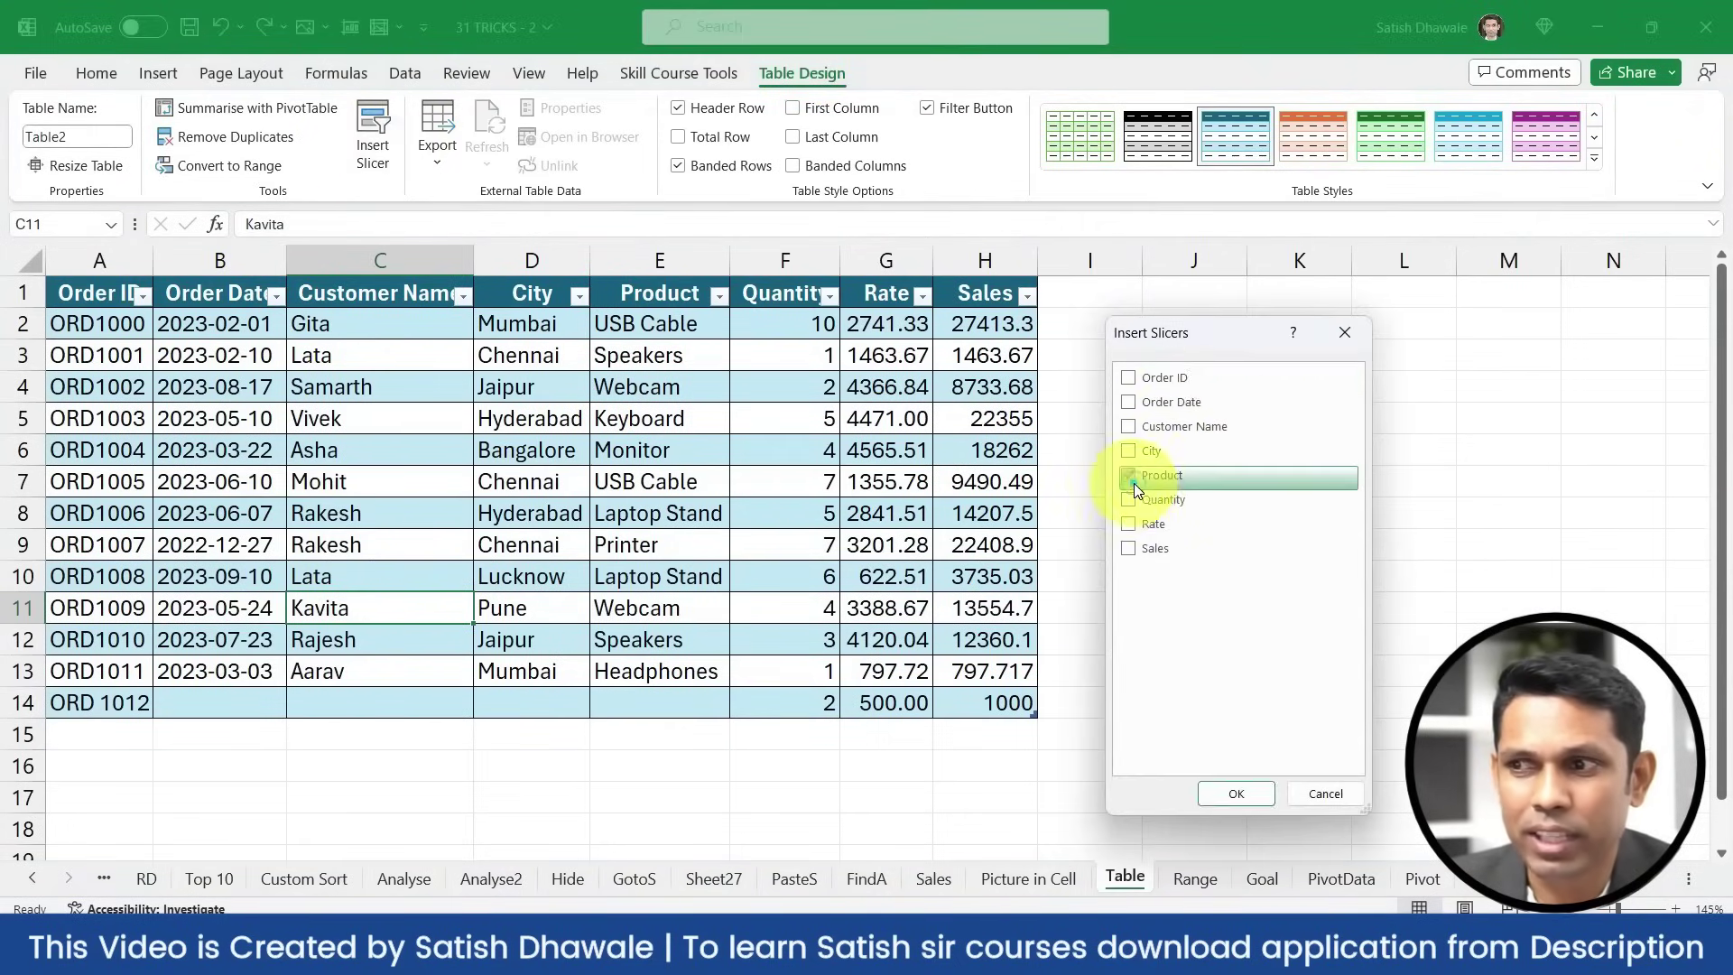
{"action": "left_click", "coordinate": [1235, 793]}
{"action": "left_click_drag", "start_coordinate": [853, 411], "coordinate": [1294, 399]}
Filter the table with the Product slicer by each product from Monitor to USB Cable, then Laptop Stand and Webcam
{"action": "left_click", "coordinate": [1295, 420]}
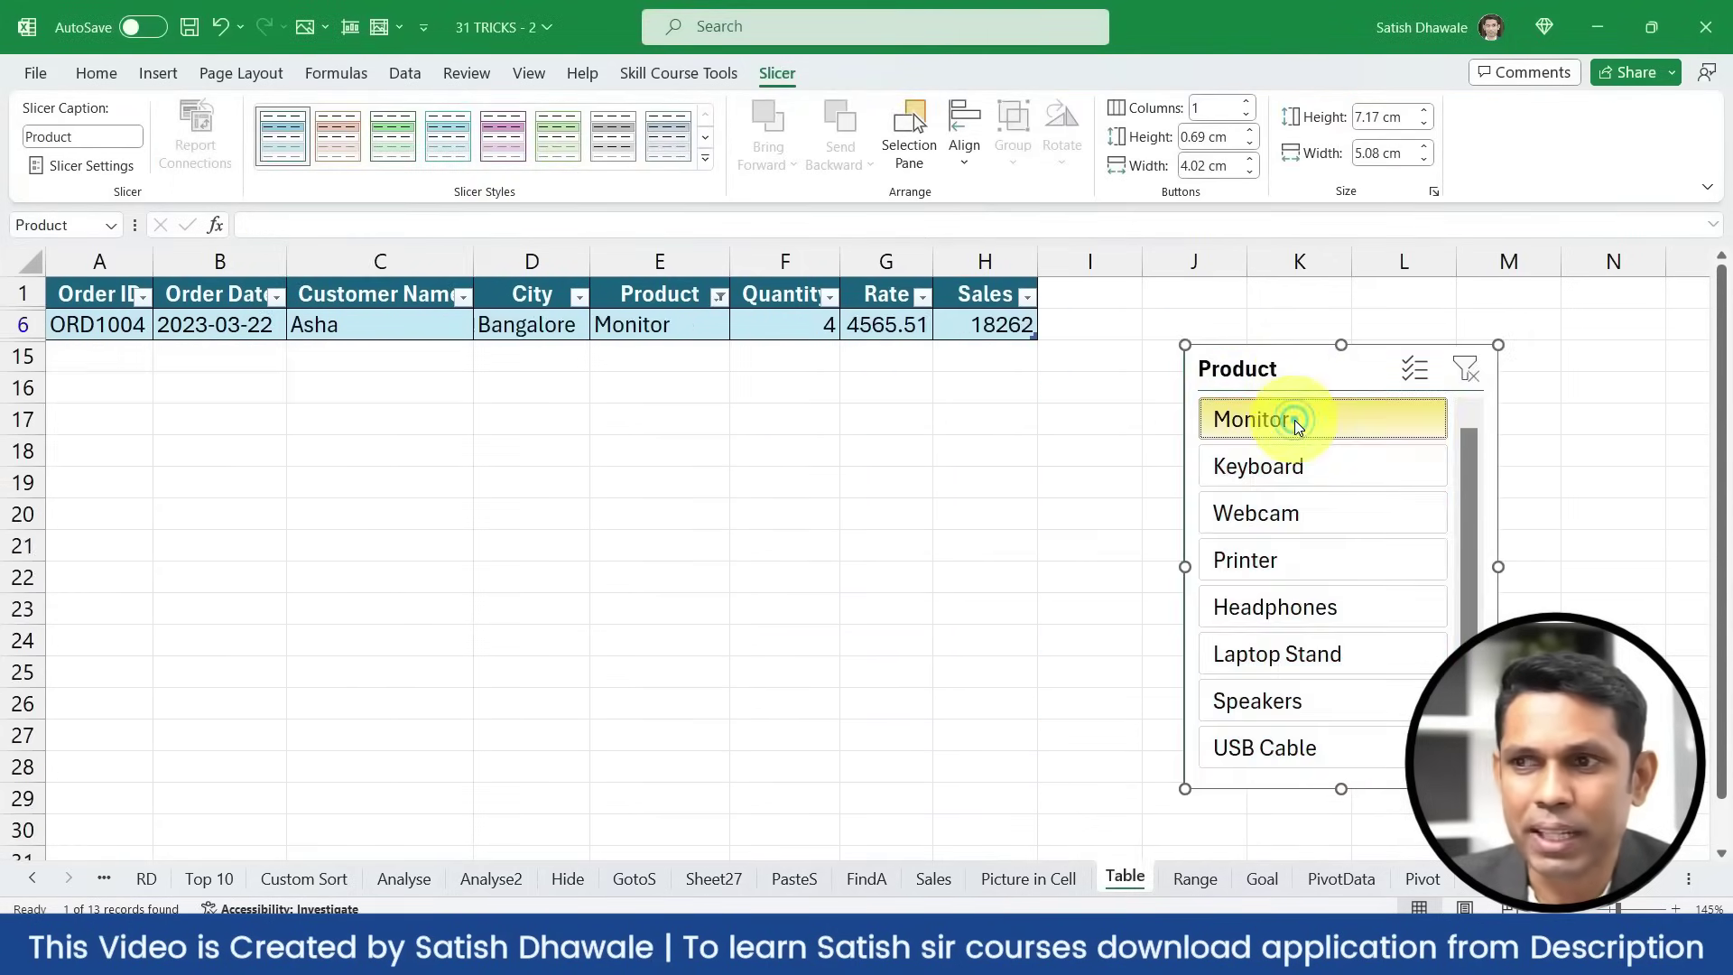
{"action": "left_click", "coordinate": [1296, 467]}
{"action": "left_click", "coordinate": [1297, 511]}
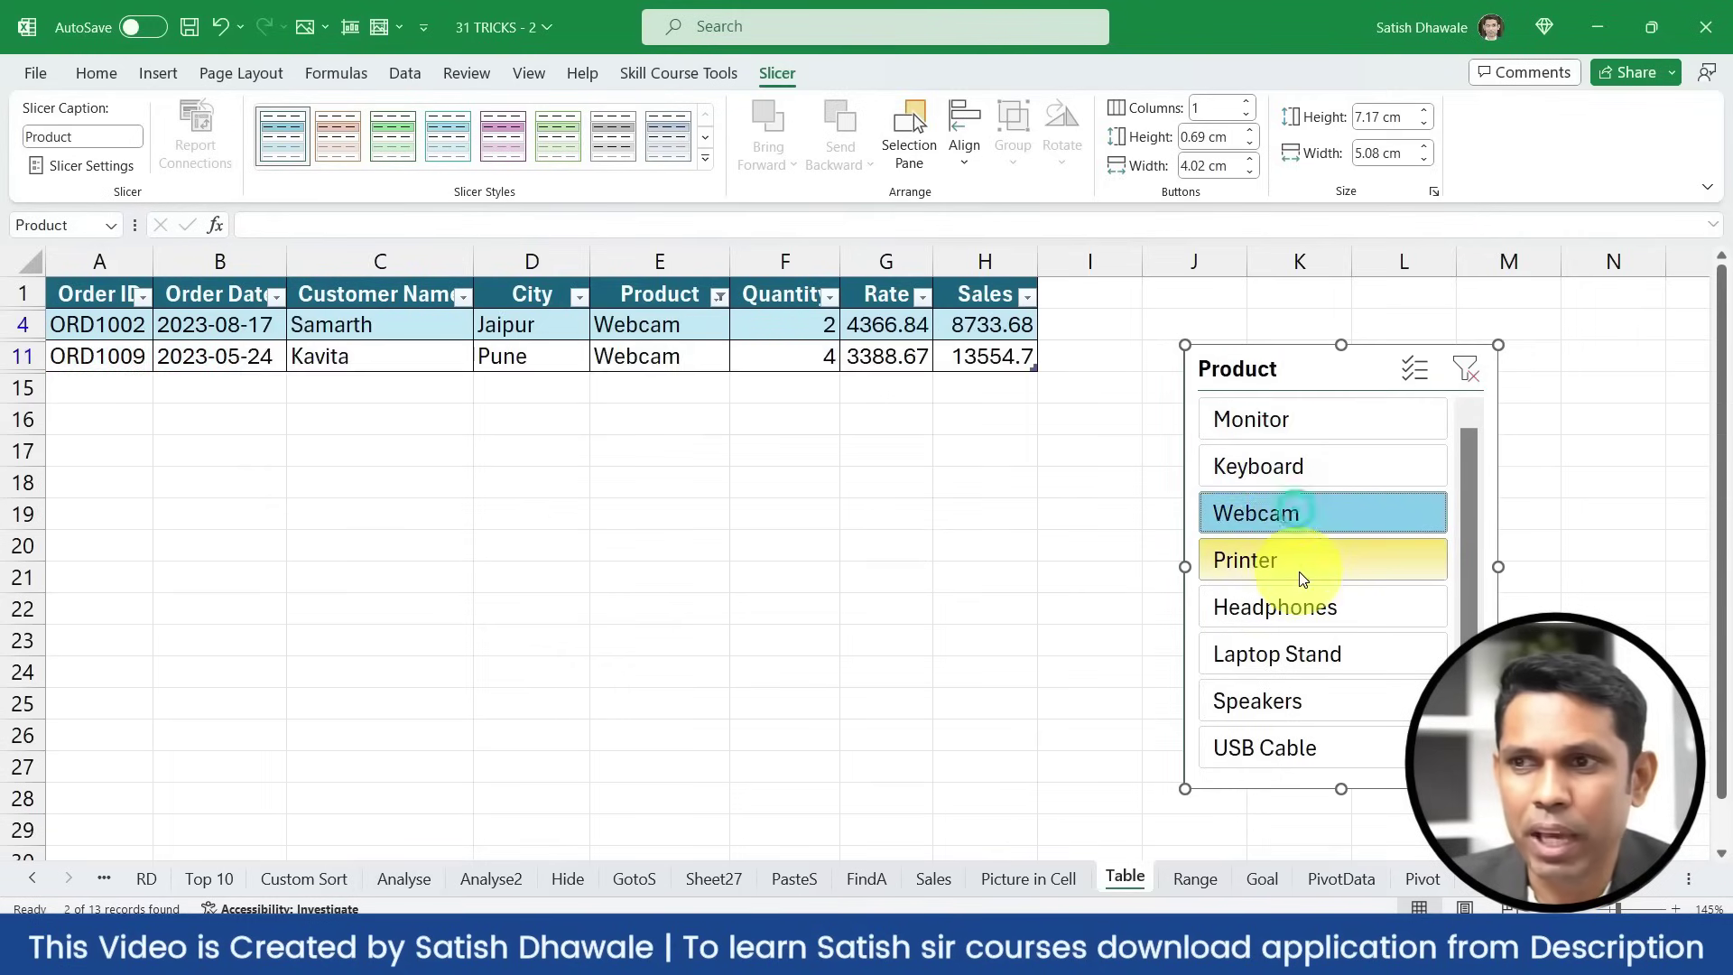
{"action": "left_click", "coordinate": [1303, 564]}
{"action": "left_click", "coordinate": [1298, 605]}
{"action": "left_click", "coordinate": [1298, 648]}
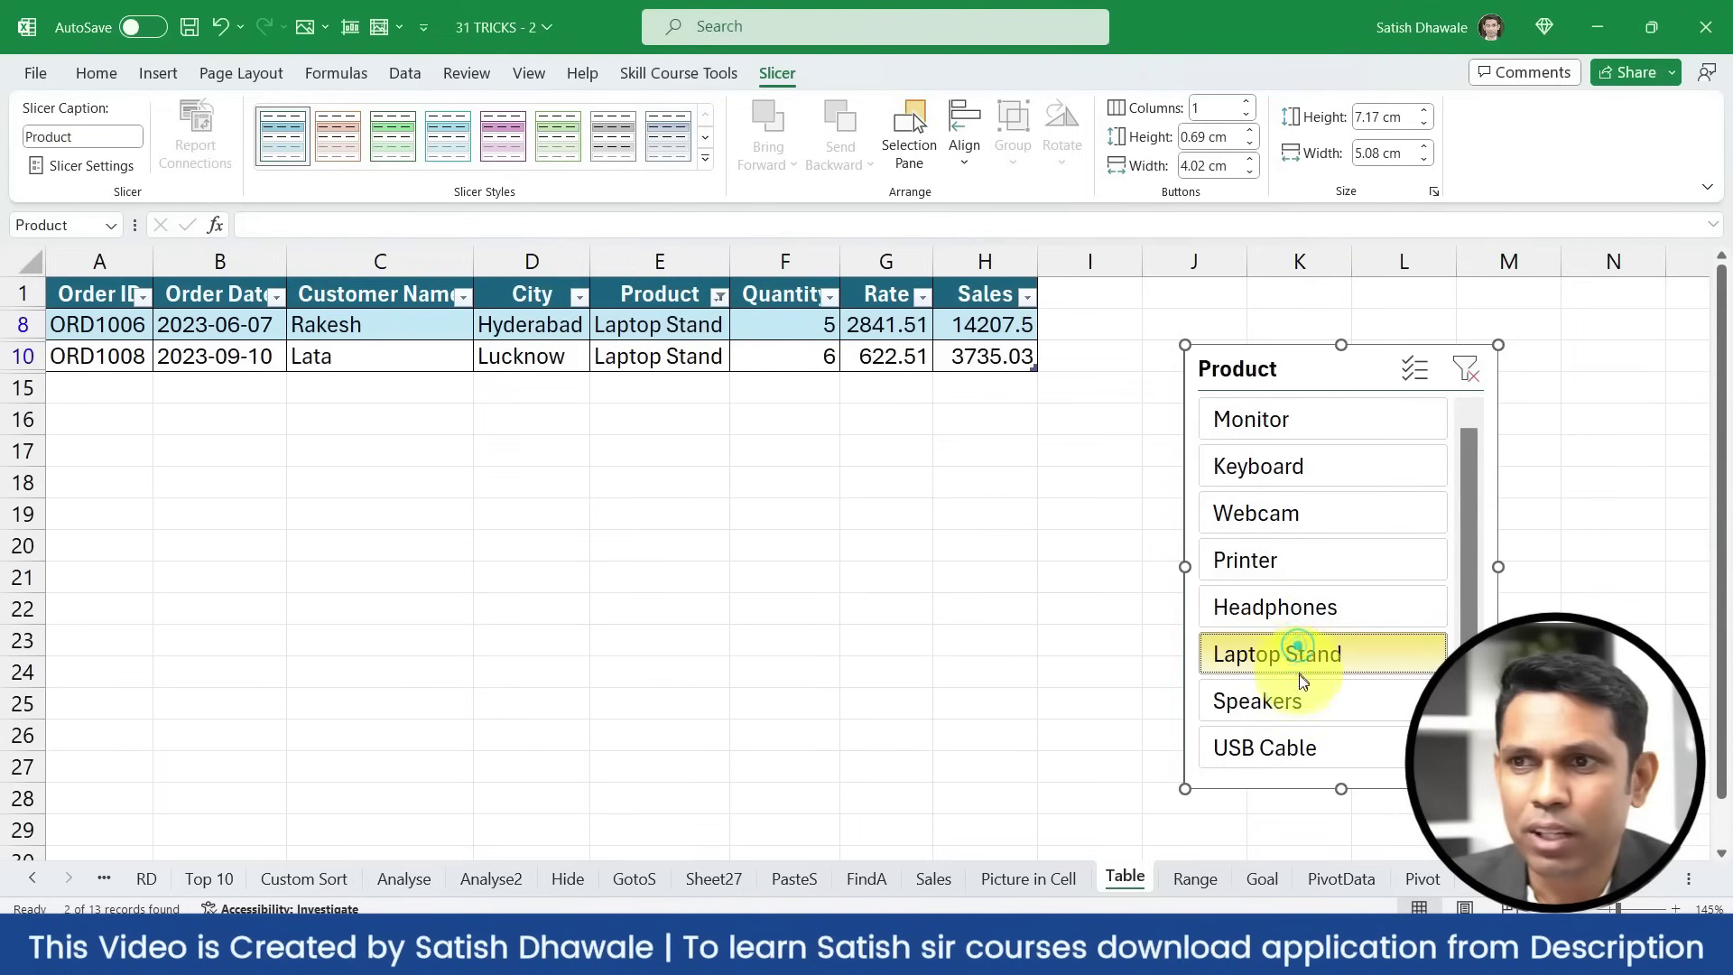
{"action": "left_click", "coordinate": [1300, 699]}
{"action": "left_click", "coordinate": [1280, 747]}
{"action": "left_click", "coordinate": [1313, 657]}
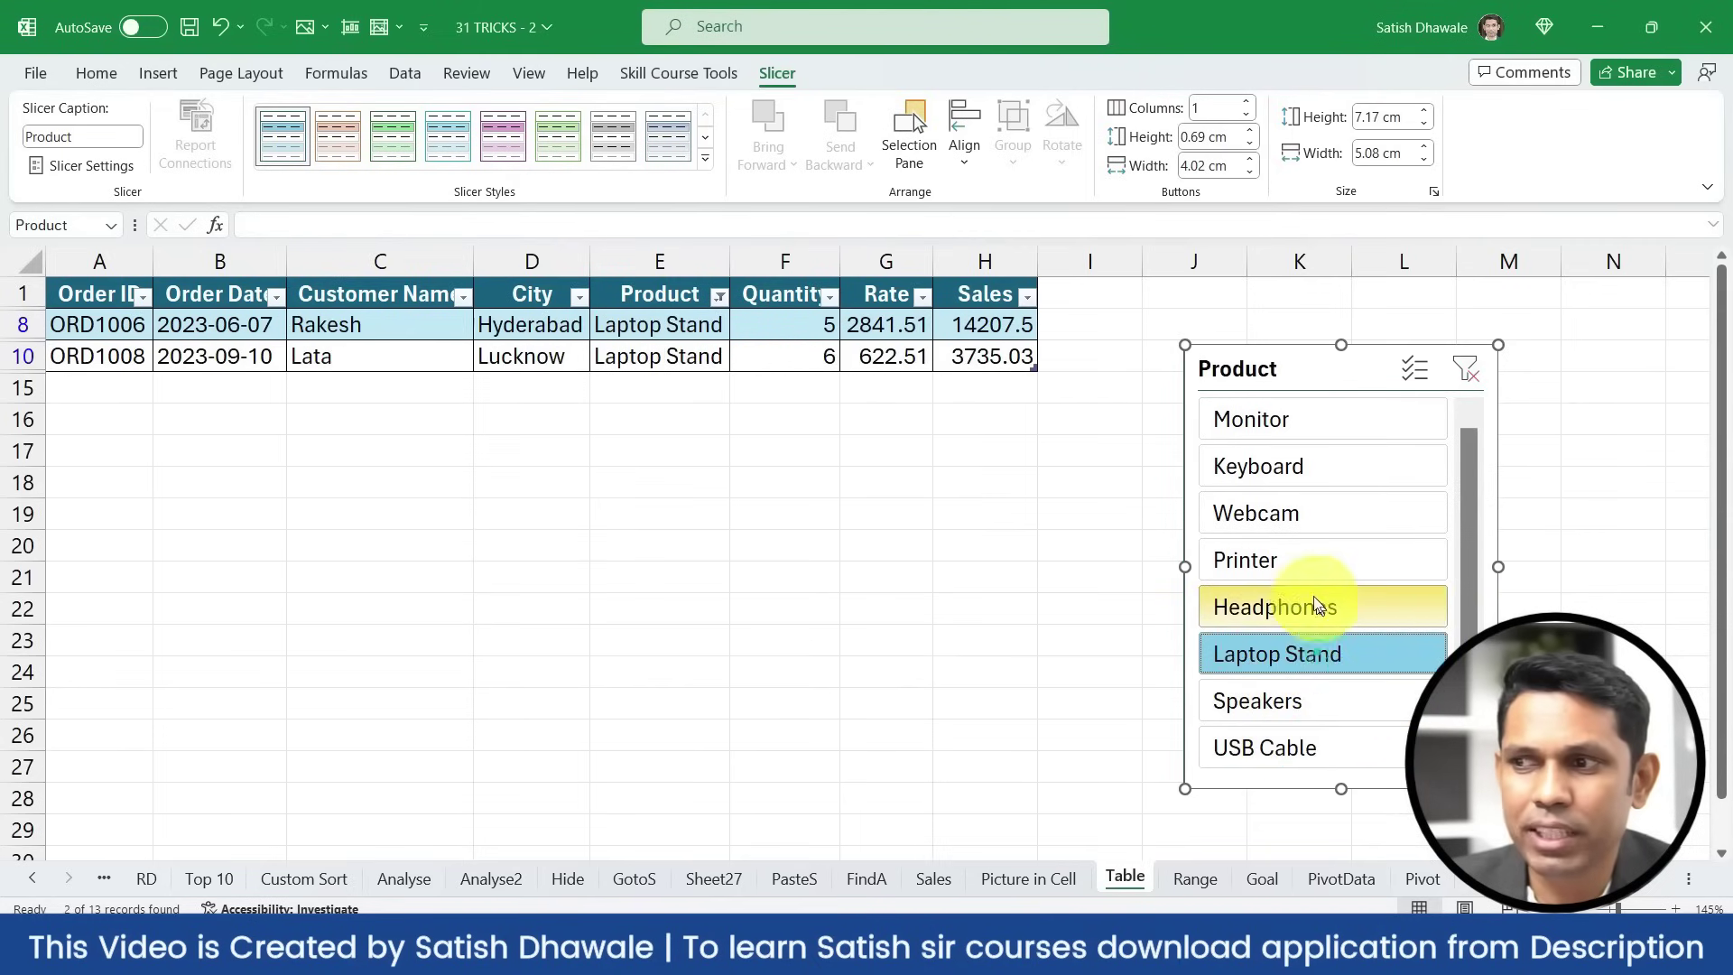
{"action": "left_click", "coordinate": [1320, 507]}
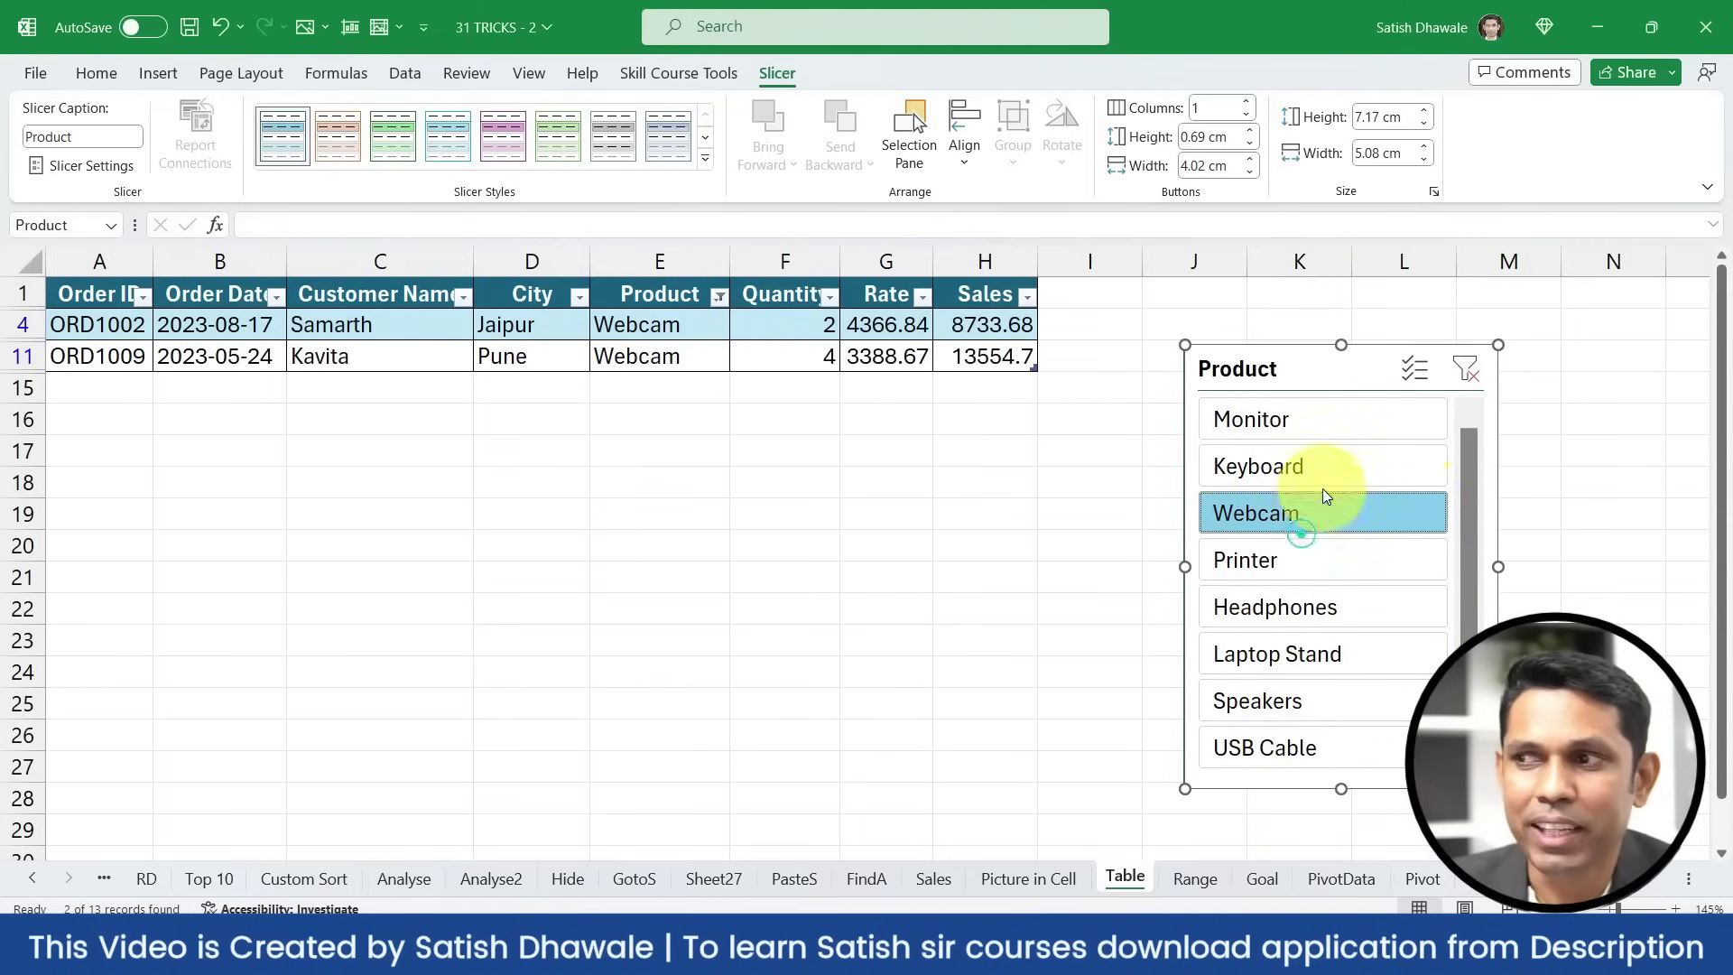
Clear the Product filter and delete the slicer
{"action": "left_click", "coordinate": [1455, 384]}
{"action": "key", "text": "Delete"}
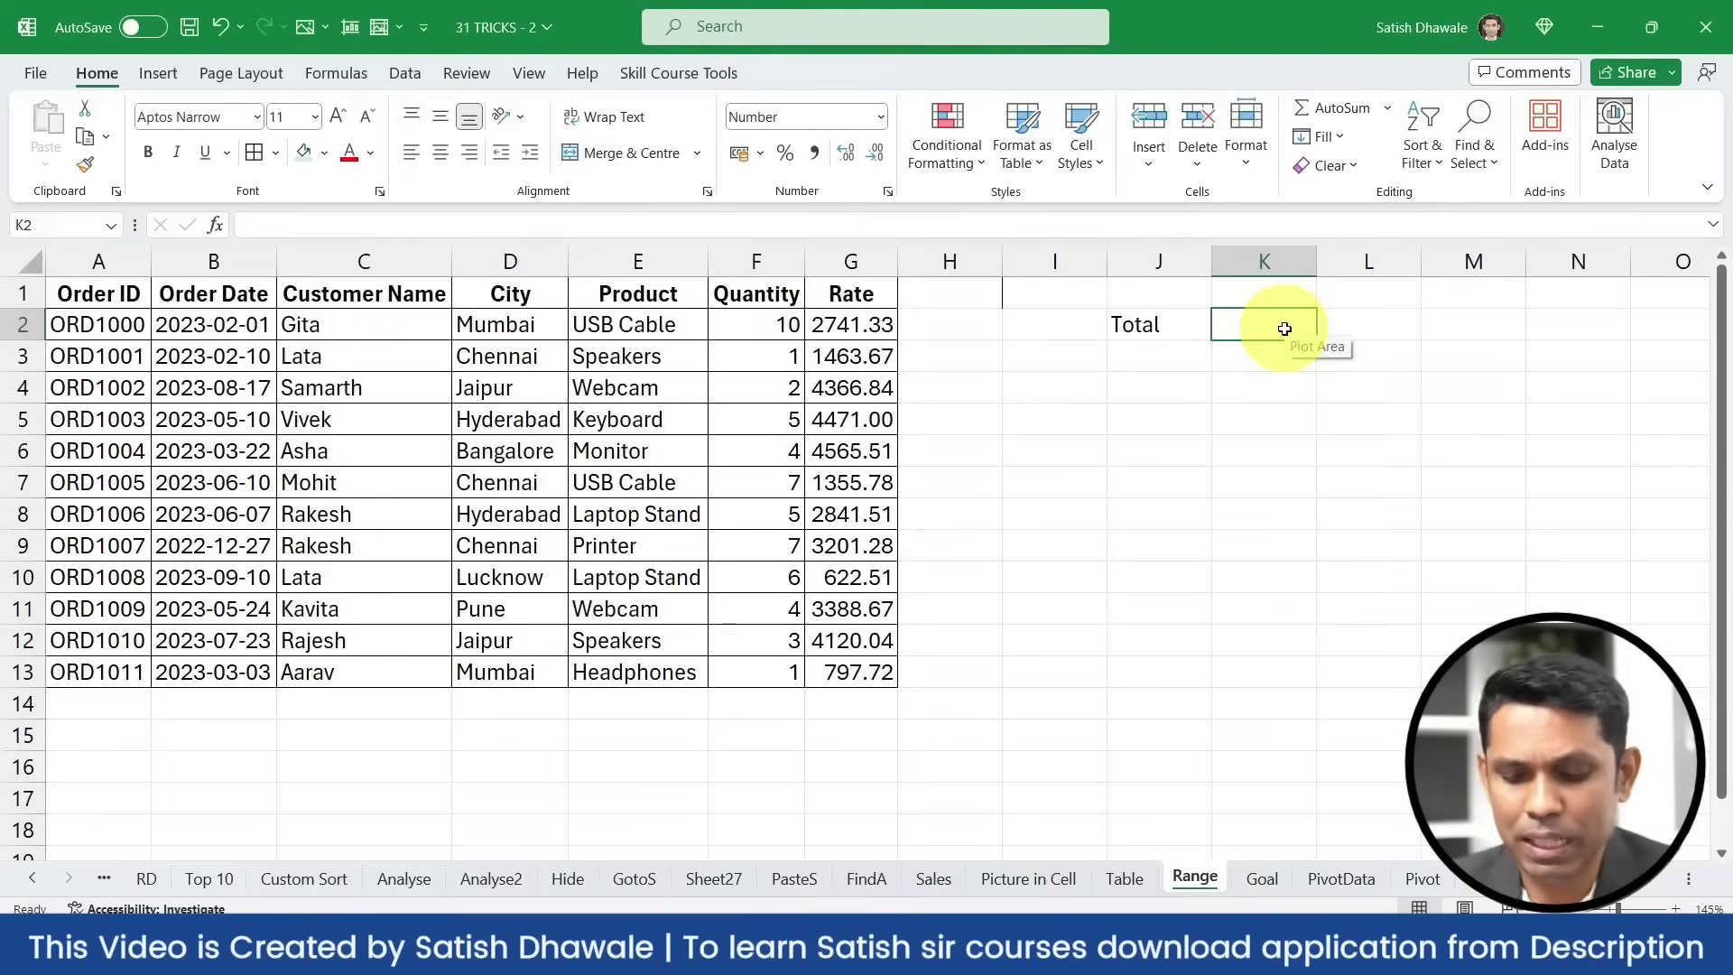
On the Range sheet, enter a SUM formula over G2:G13 in K2 to total the rates
{"action": "type", "text": "=SUM("}
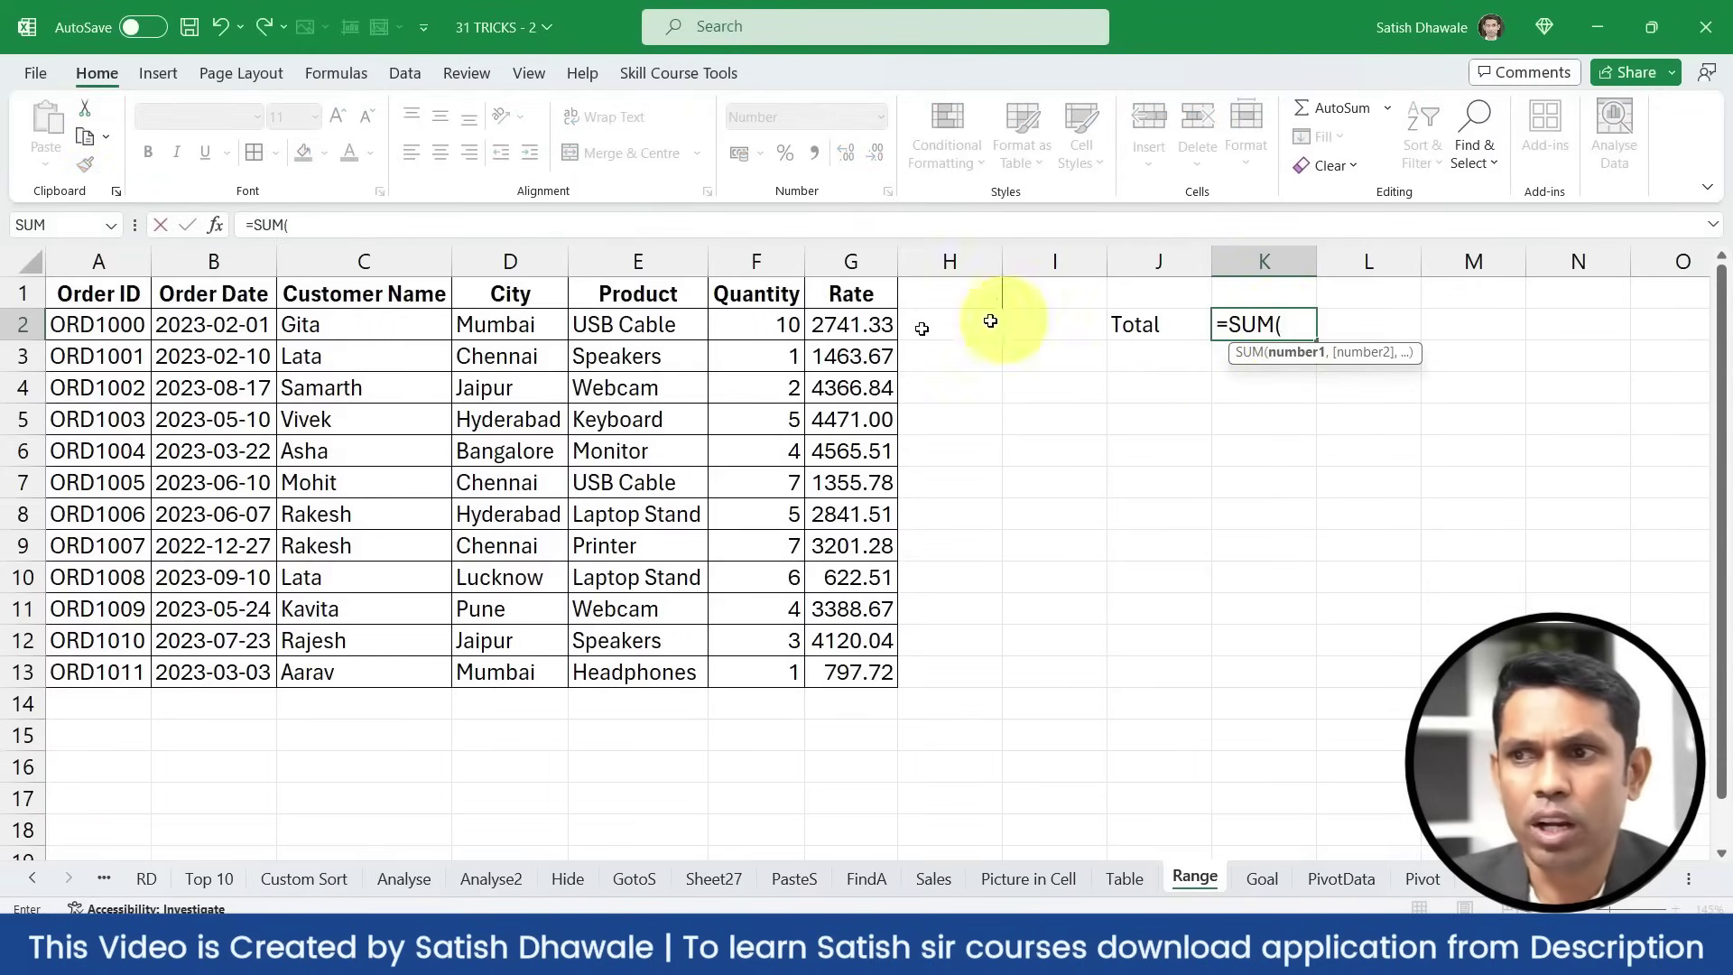
{"action": "left_click_drag", "start_coordinate": [844, 325], "coordinate": [846, 673]}
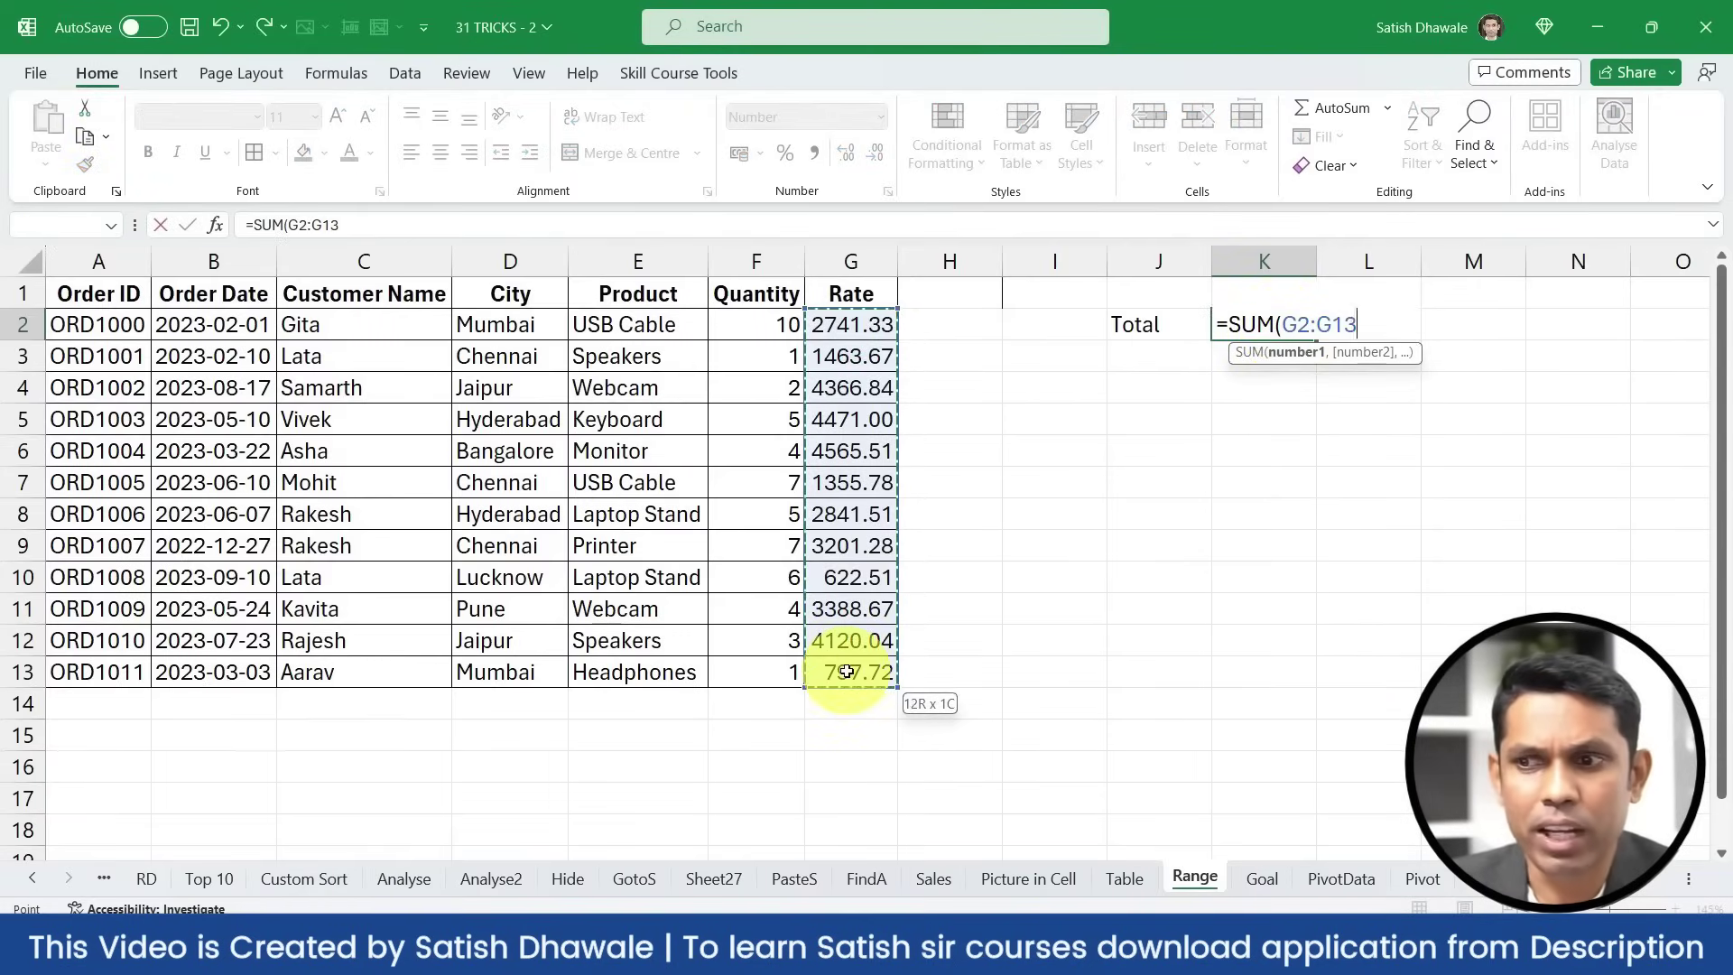
{"action": "key", "text": "Return"}
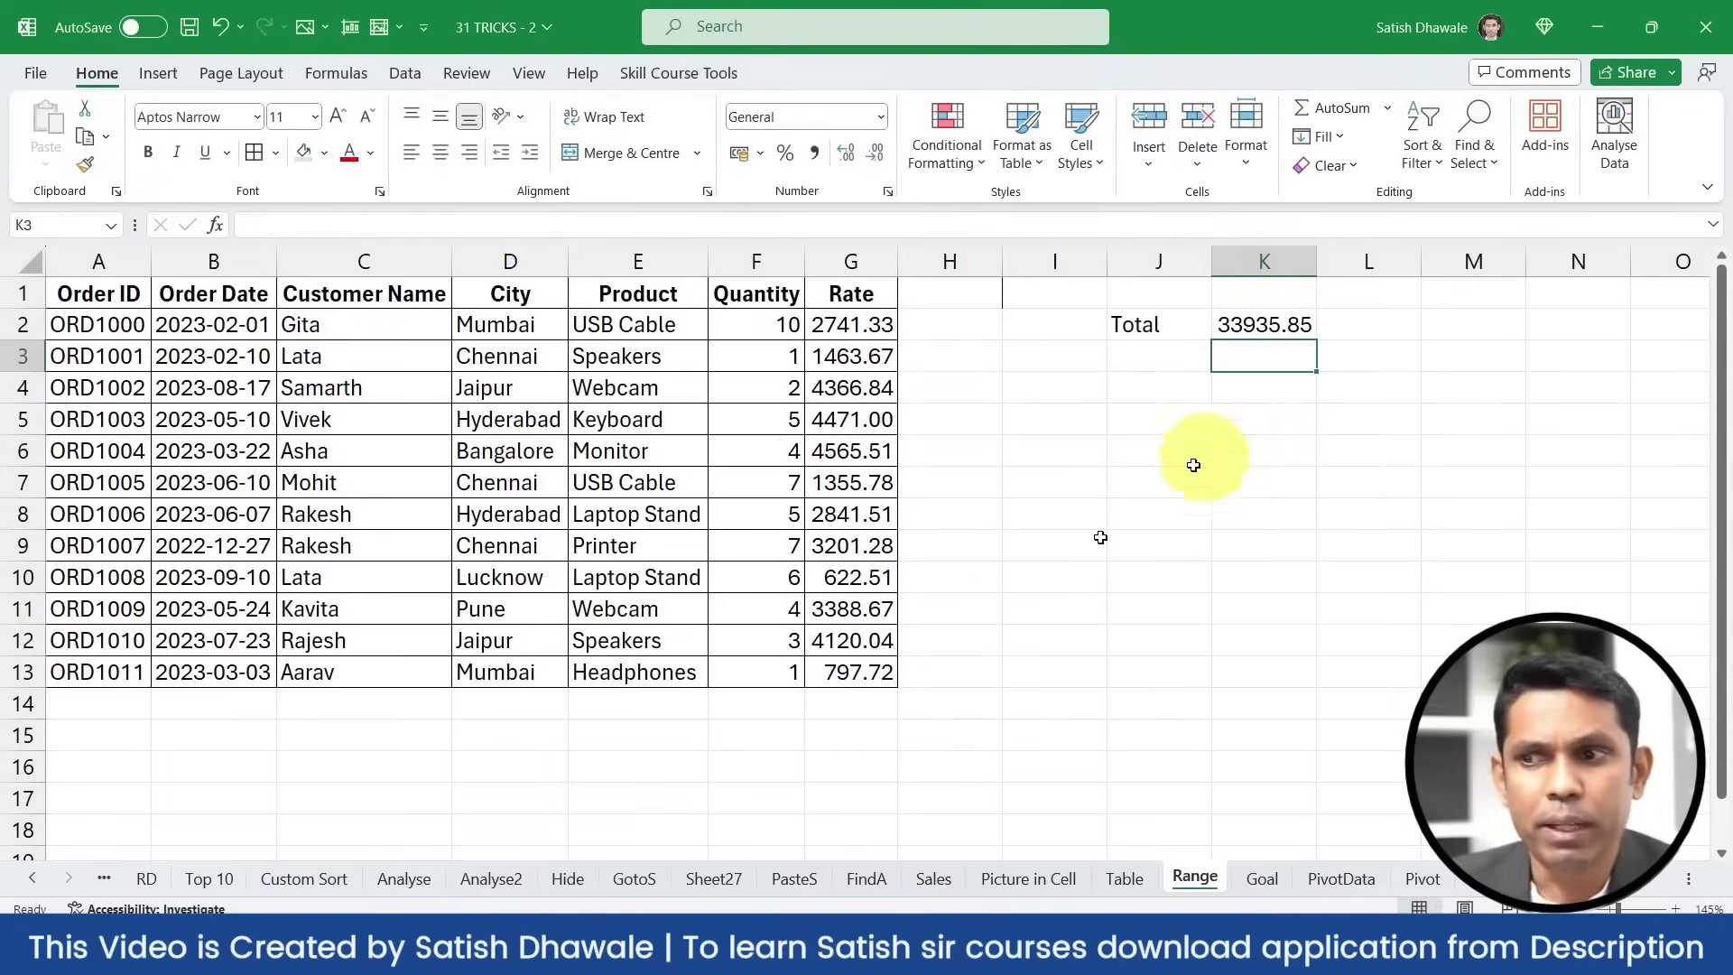
Add the rates 500 and 6500 in G14 and G15 below the existing Rate data
{"action": "left_click", "coordinate": [874, 703]}
{"action": "type", "text": "500"}
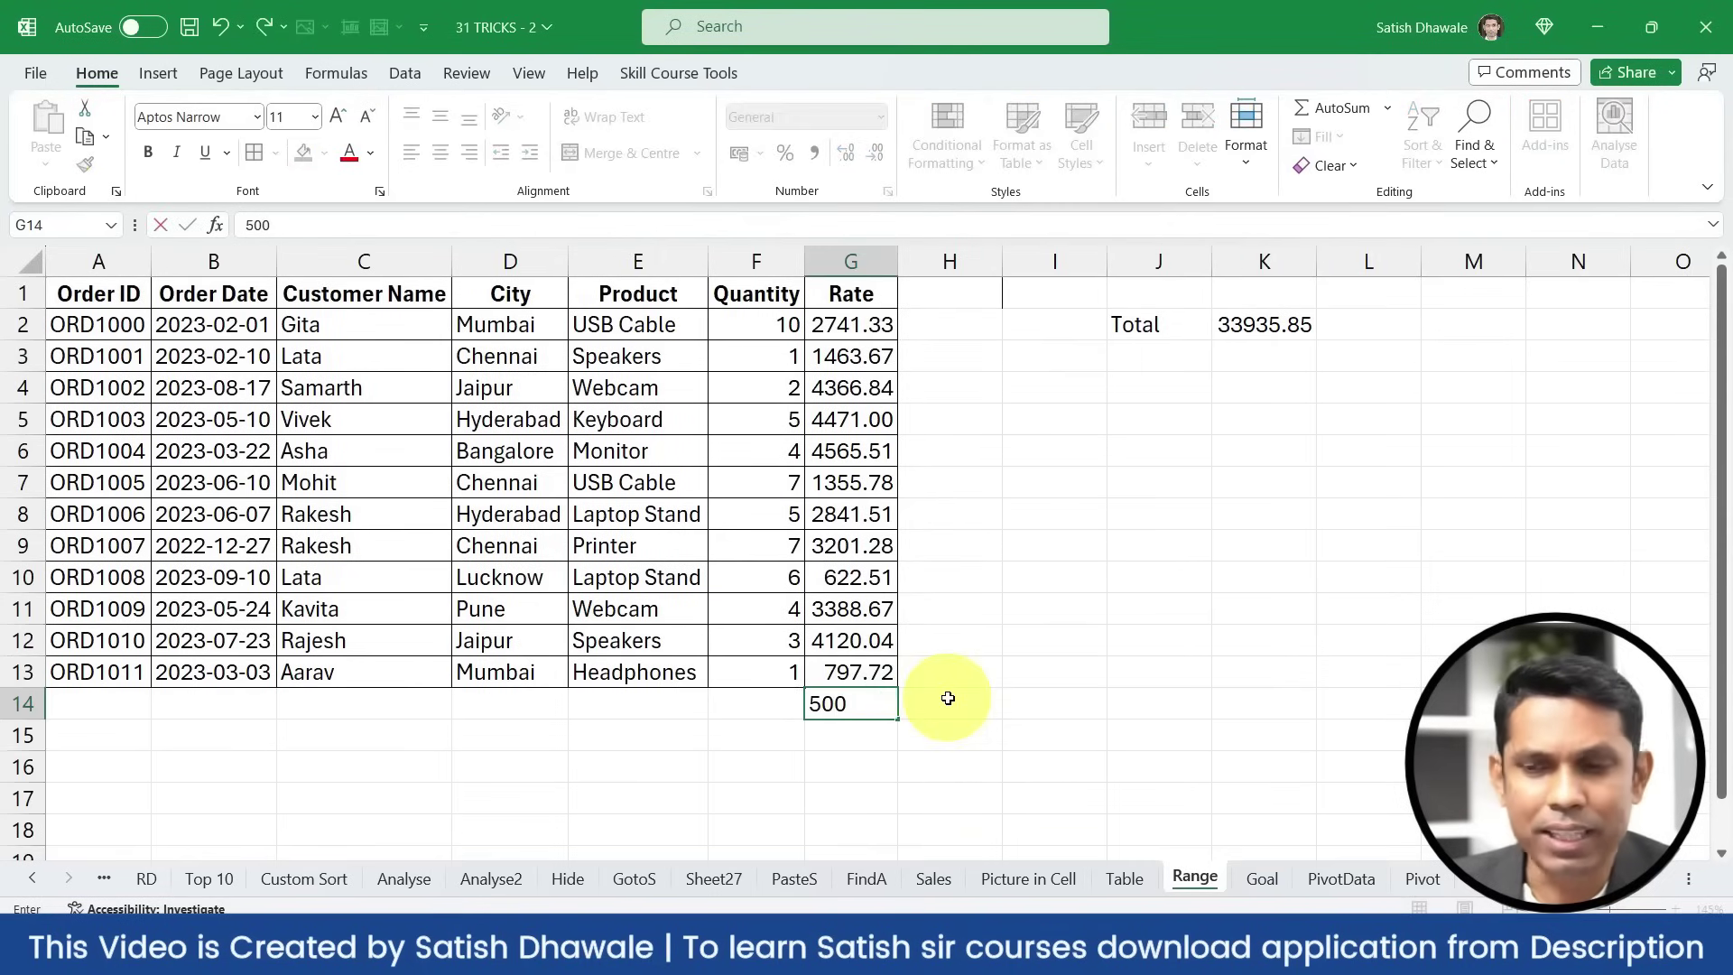
{"action": "key", "text": "Return"}
{"action": "type", "text": "6500"}
{"action": "key", "text": "Return"}
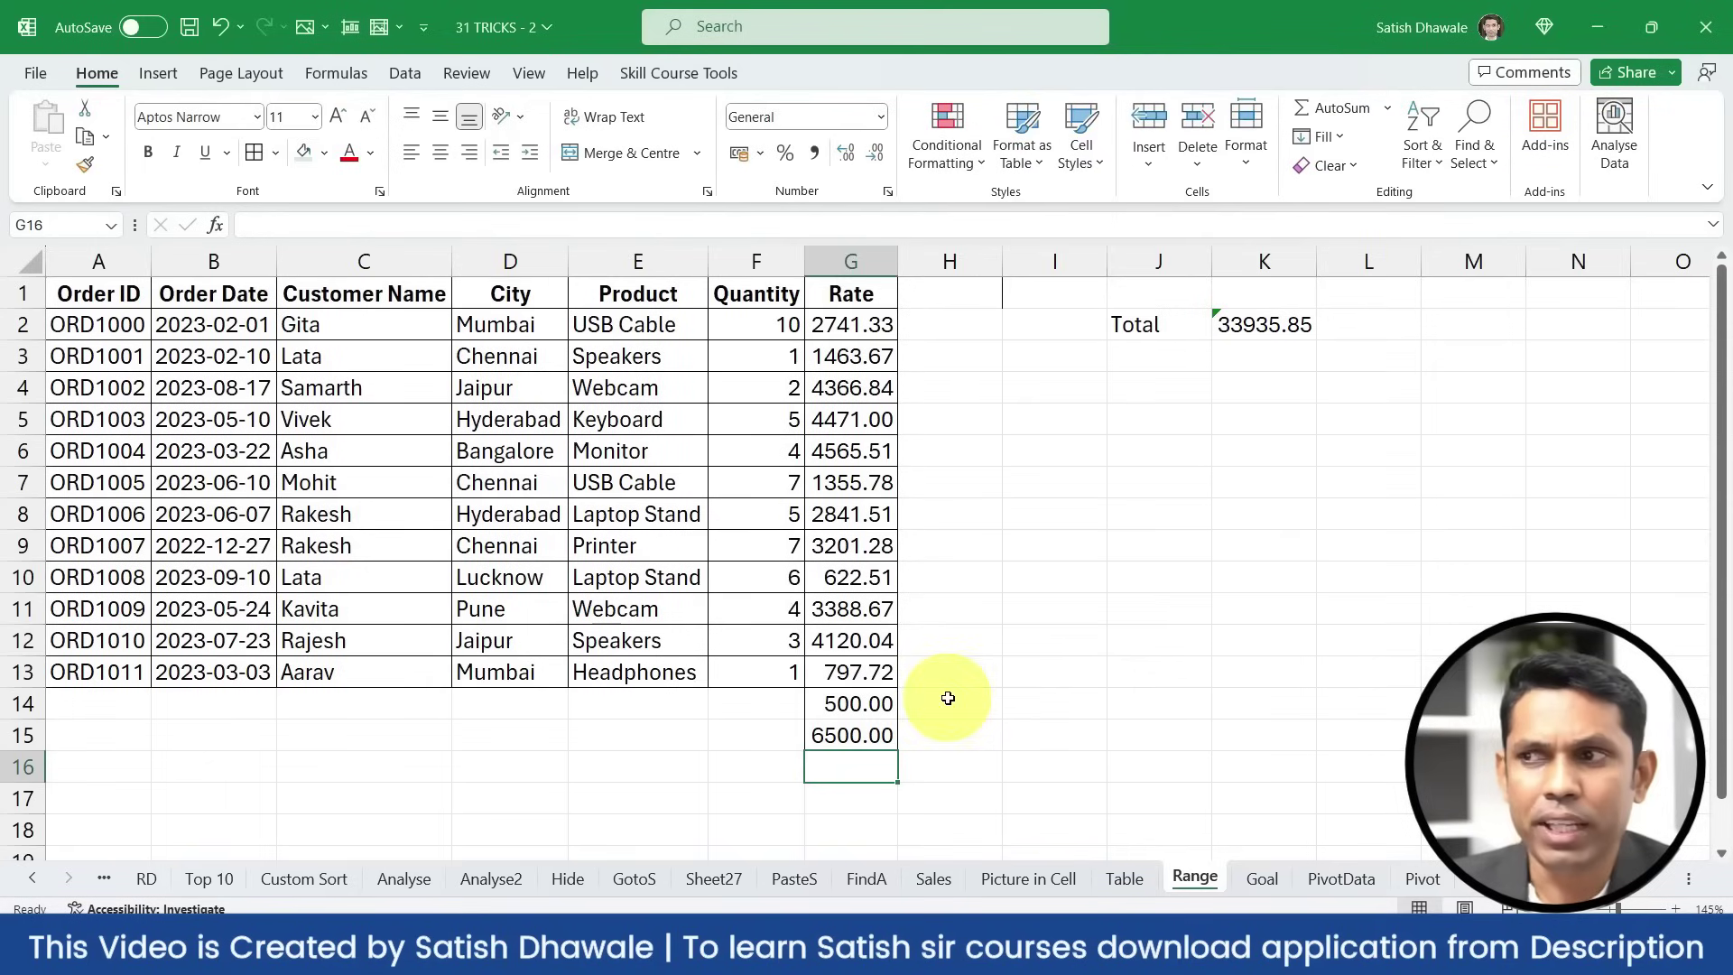
Update the K2 total formula to include the adjacent cells using its error-checking suggestion, and undo that update after viewing the formula
{"action": "left_click", "coordinate": [1275, 325]}
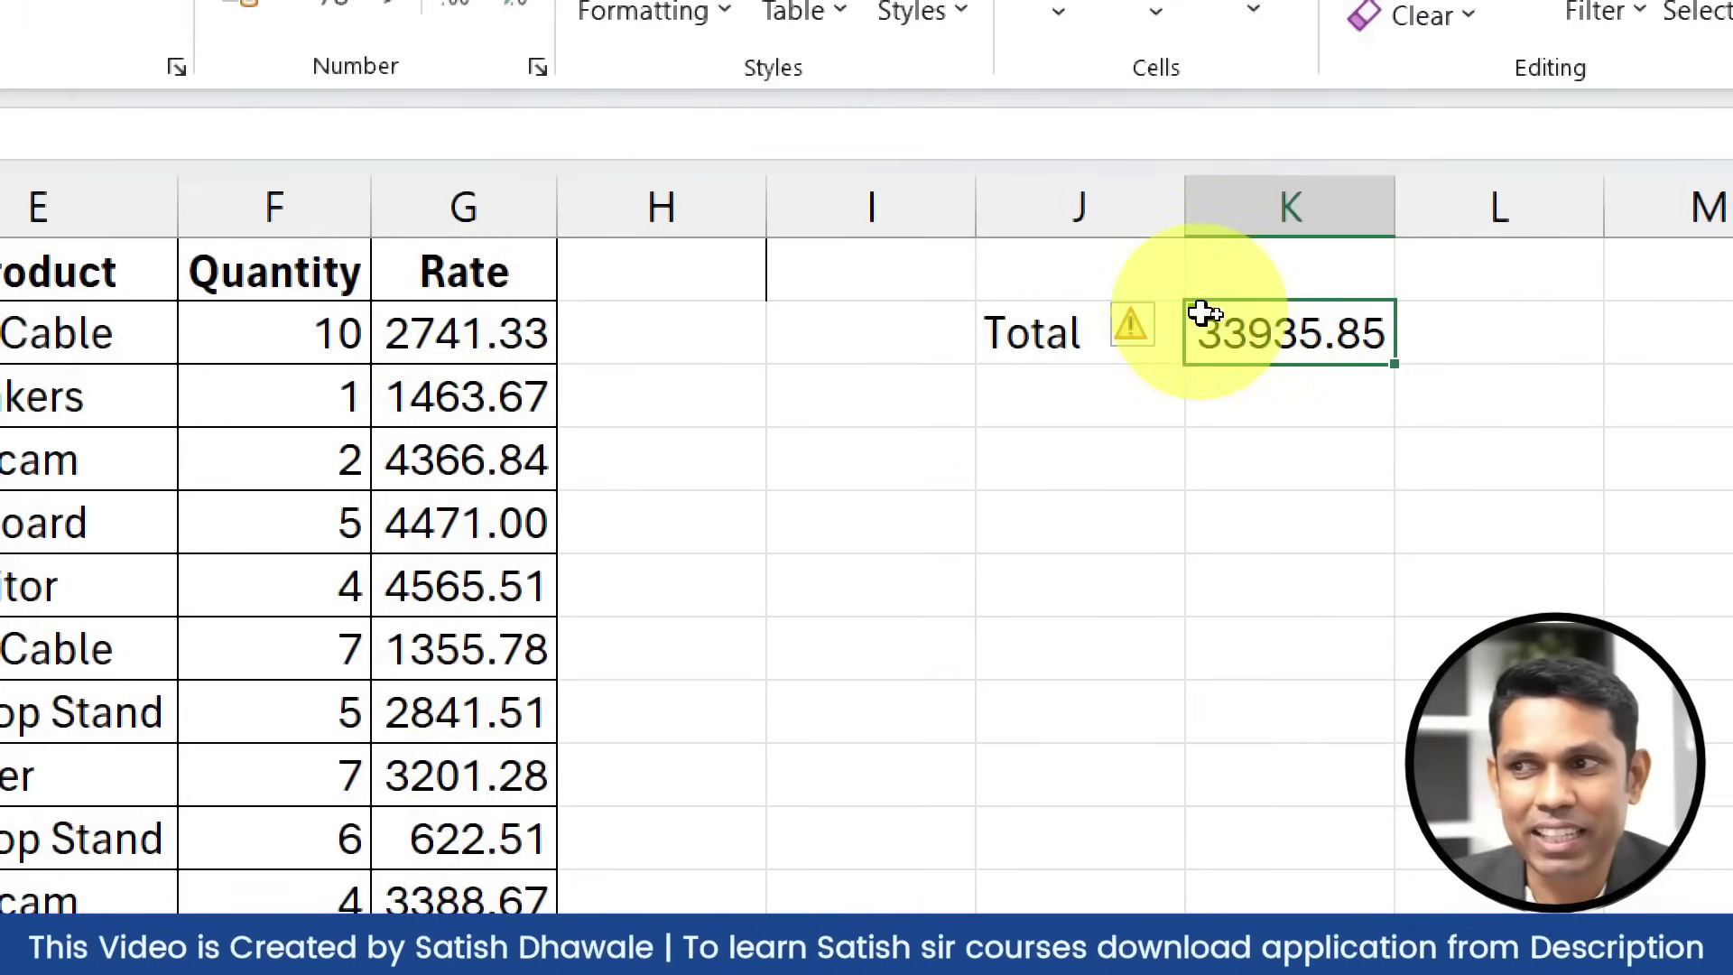
{"action": "left_click", "coordinate": [1161, 326]}
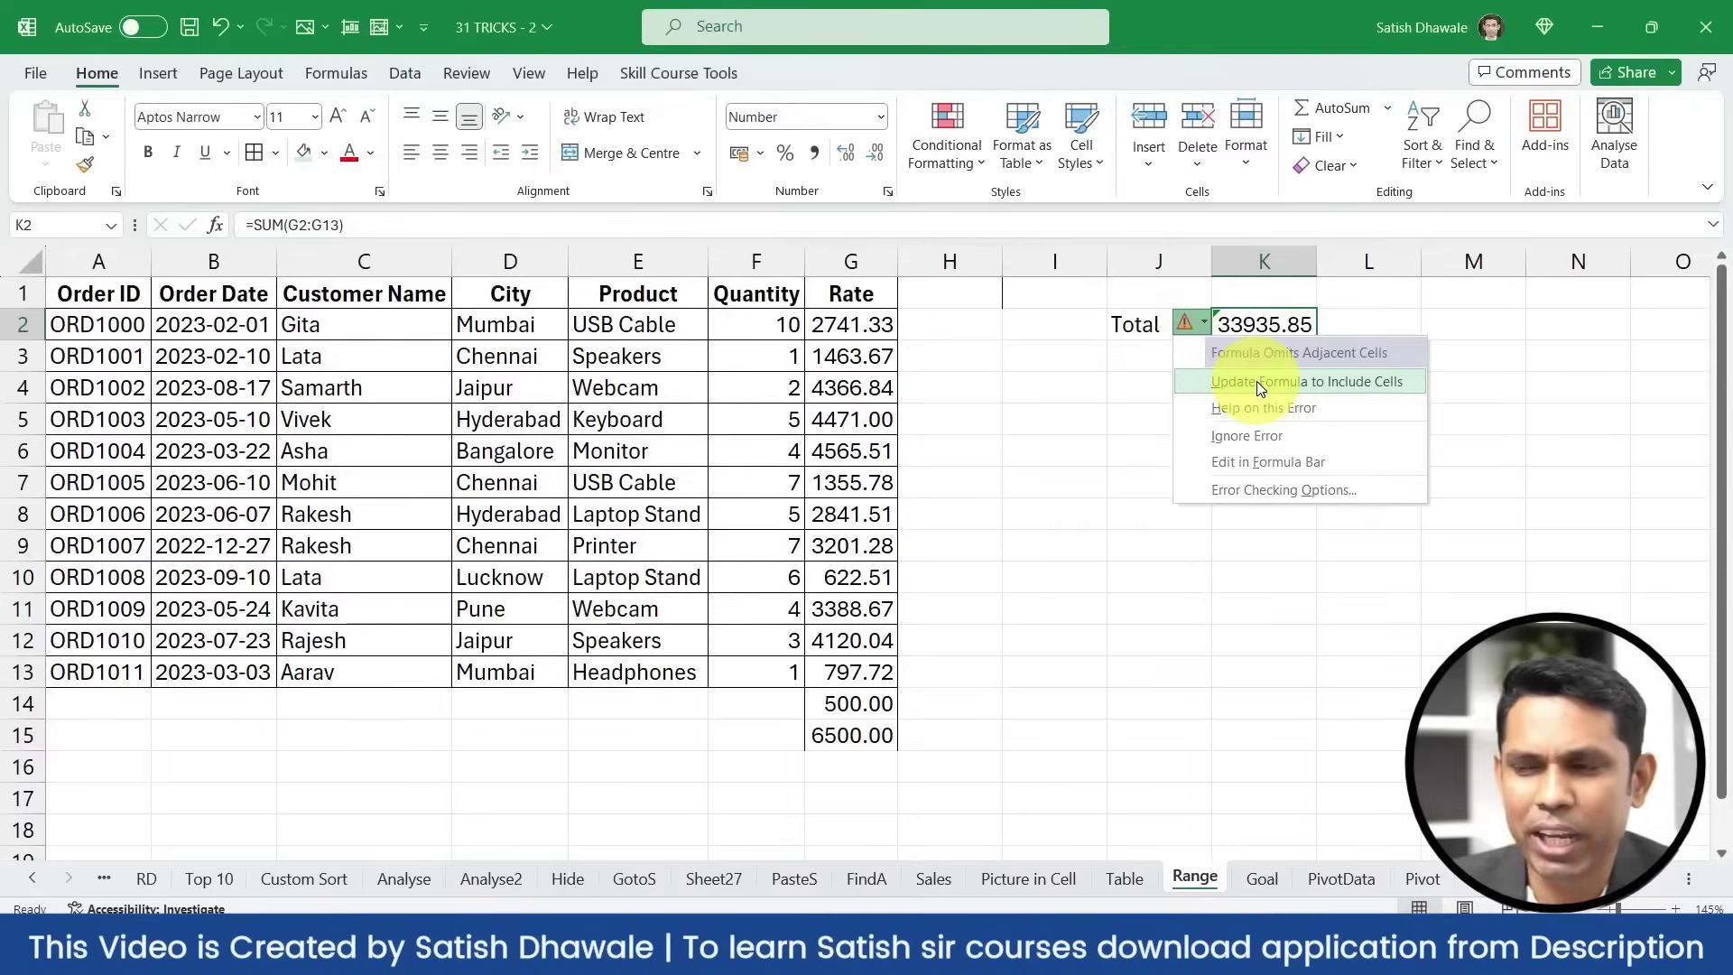
{"action": "left_click", "coordinate": [1284, 456]}
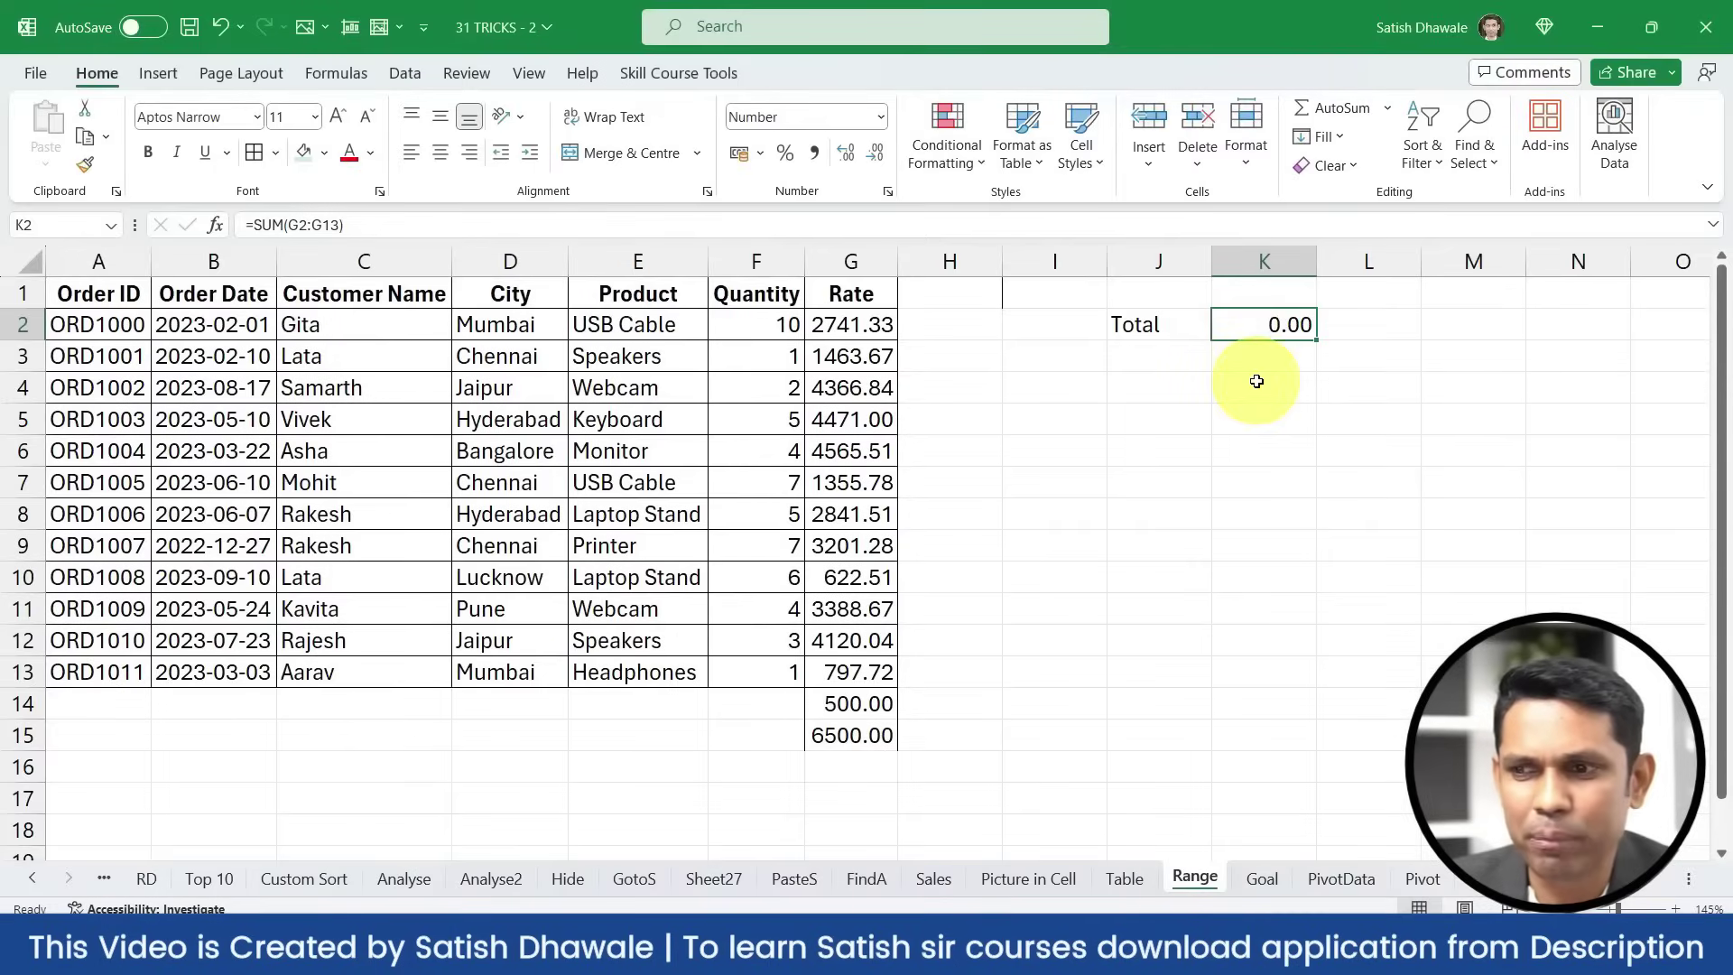
{"action": "double_click", "coordinate": [1262, 331]}
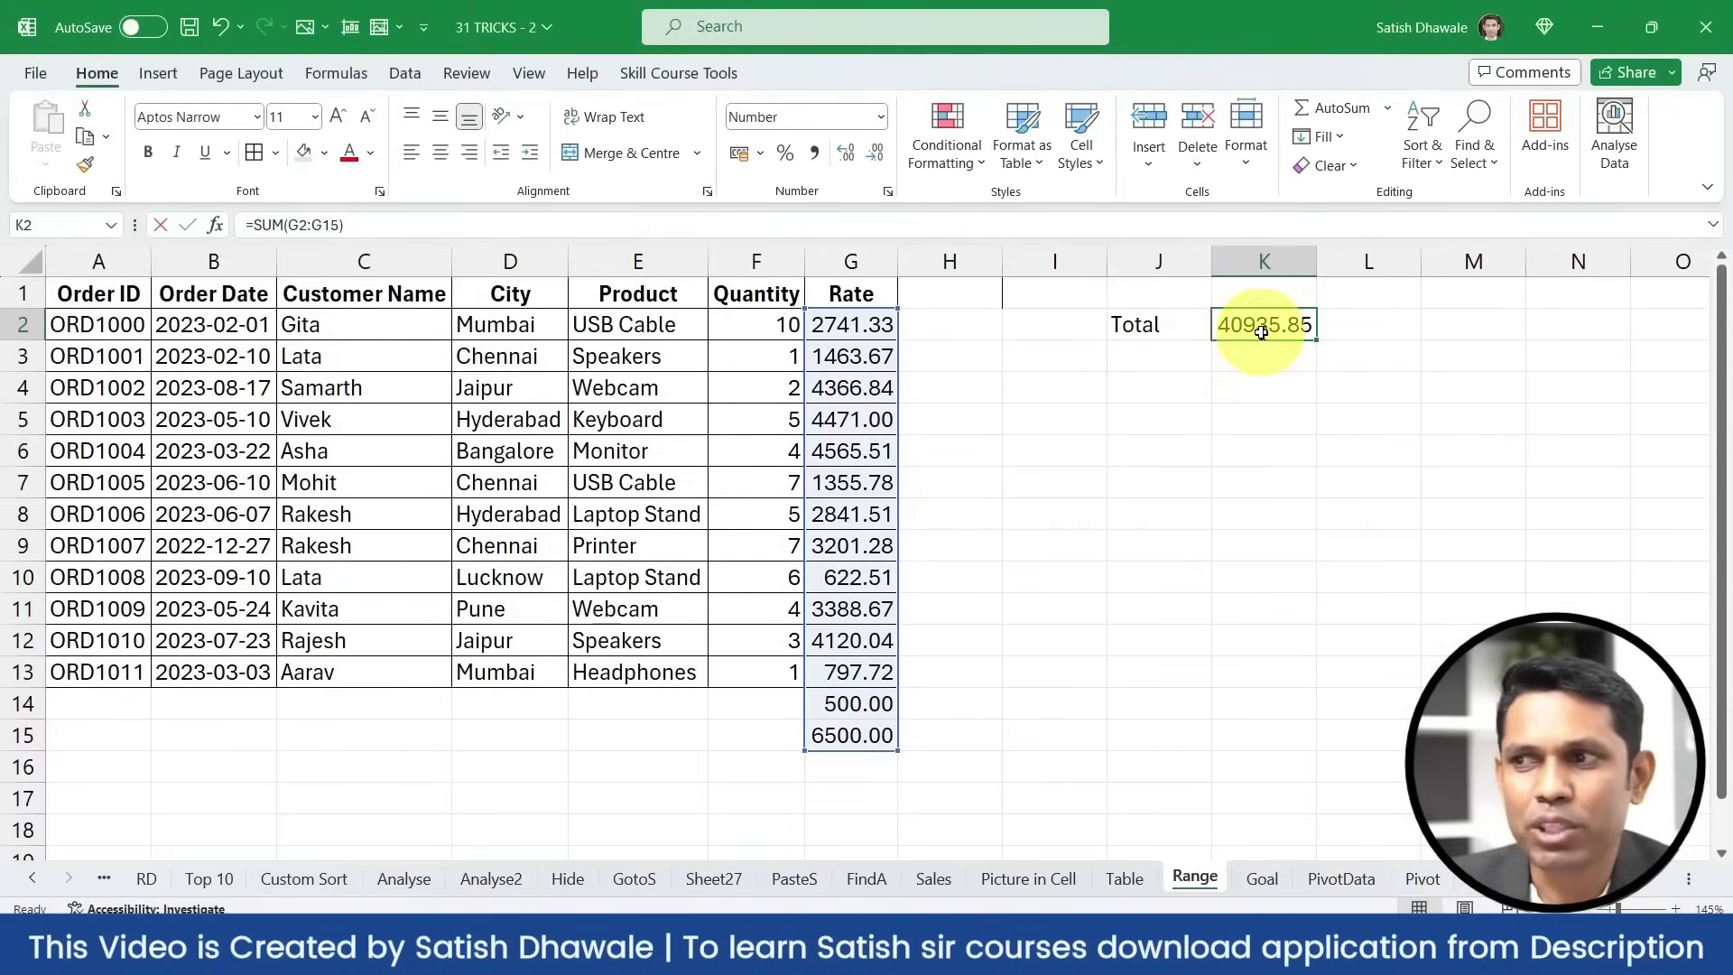
{"action": "double_click", "coordinate": [1262, 331]}
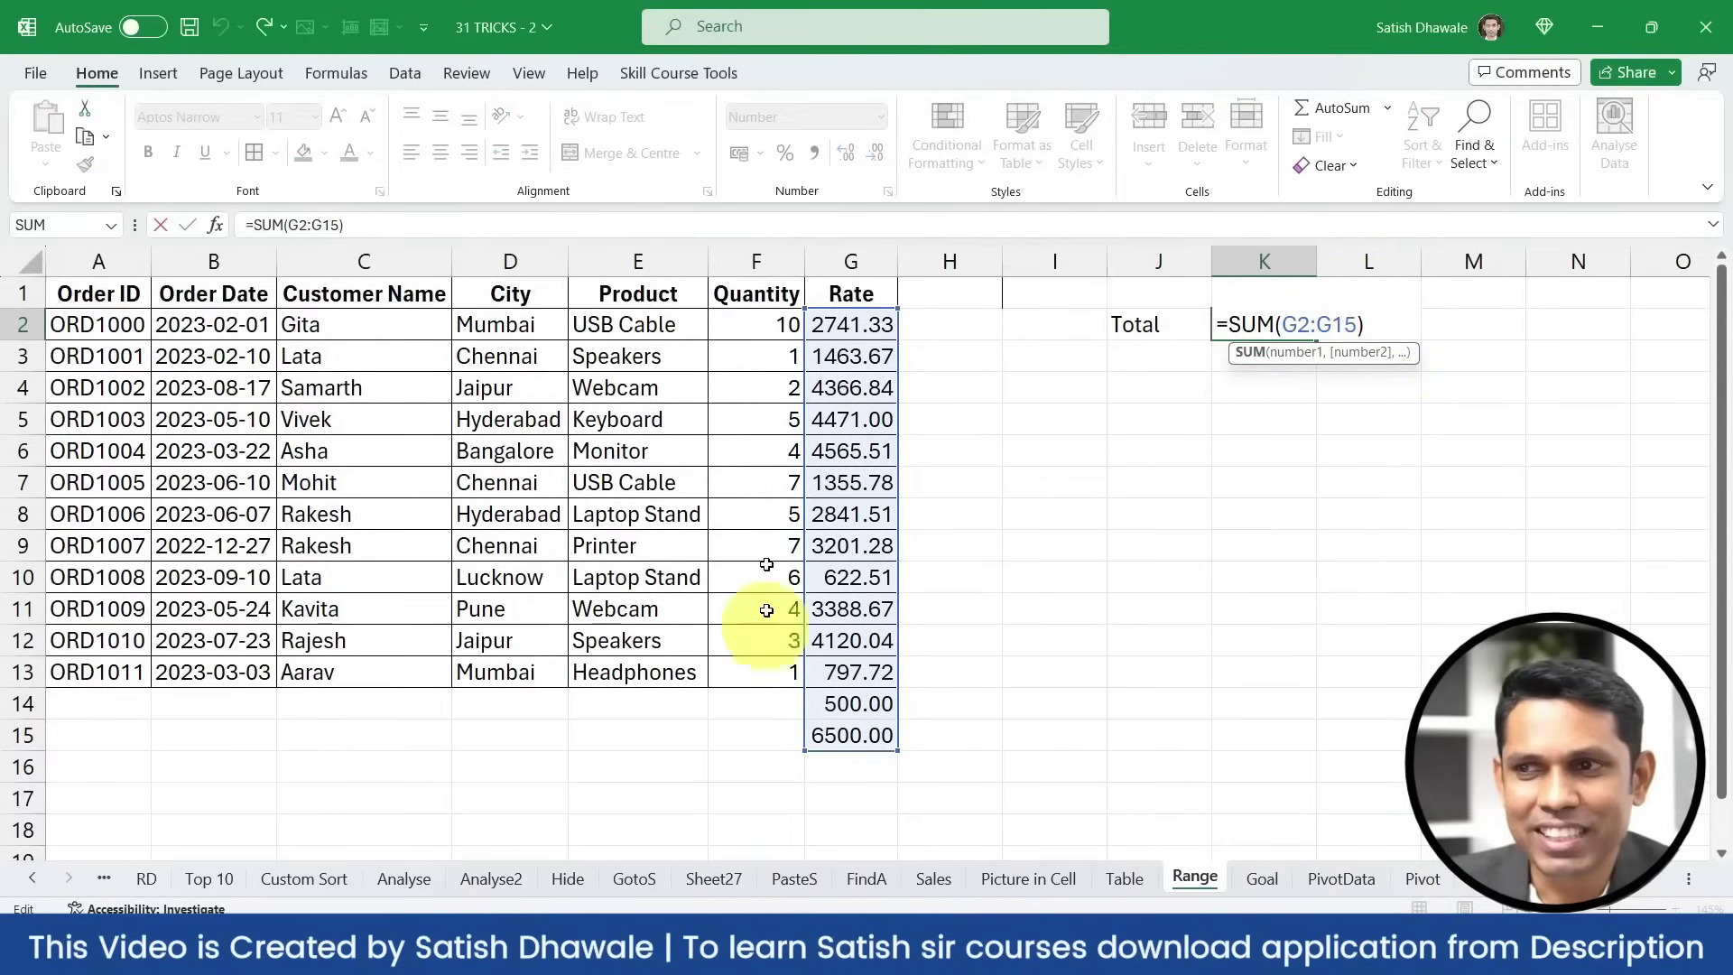
{"action": "key", "text": "Escape"}
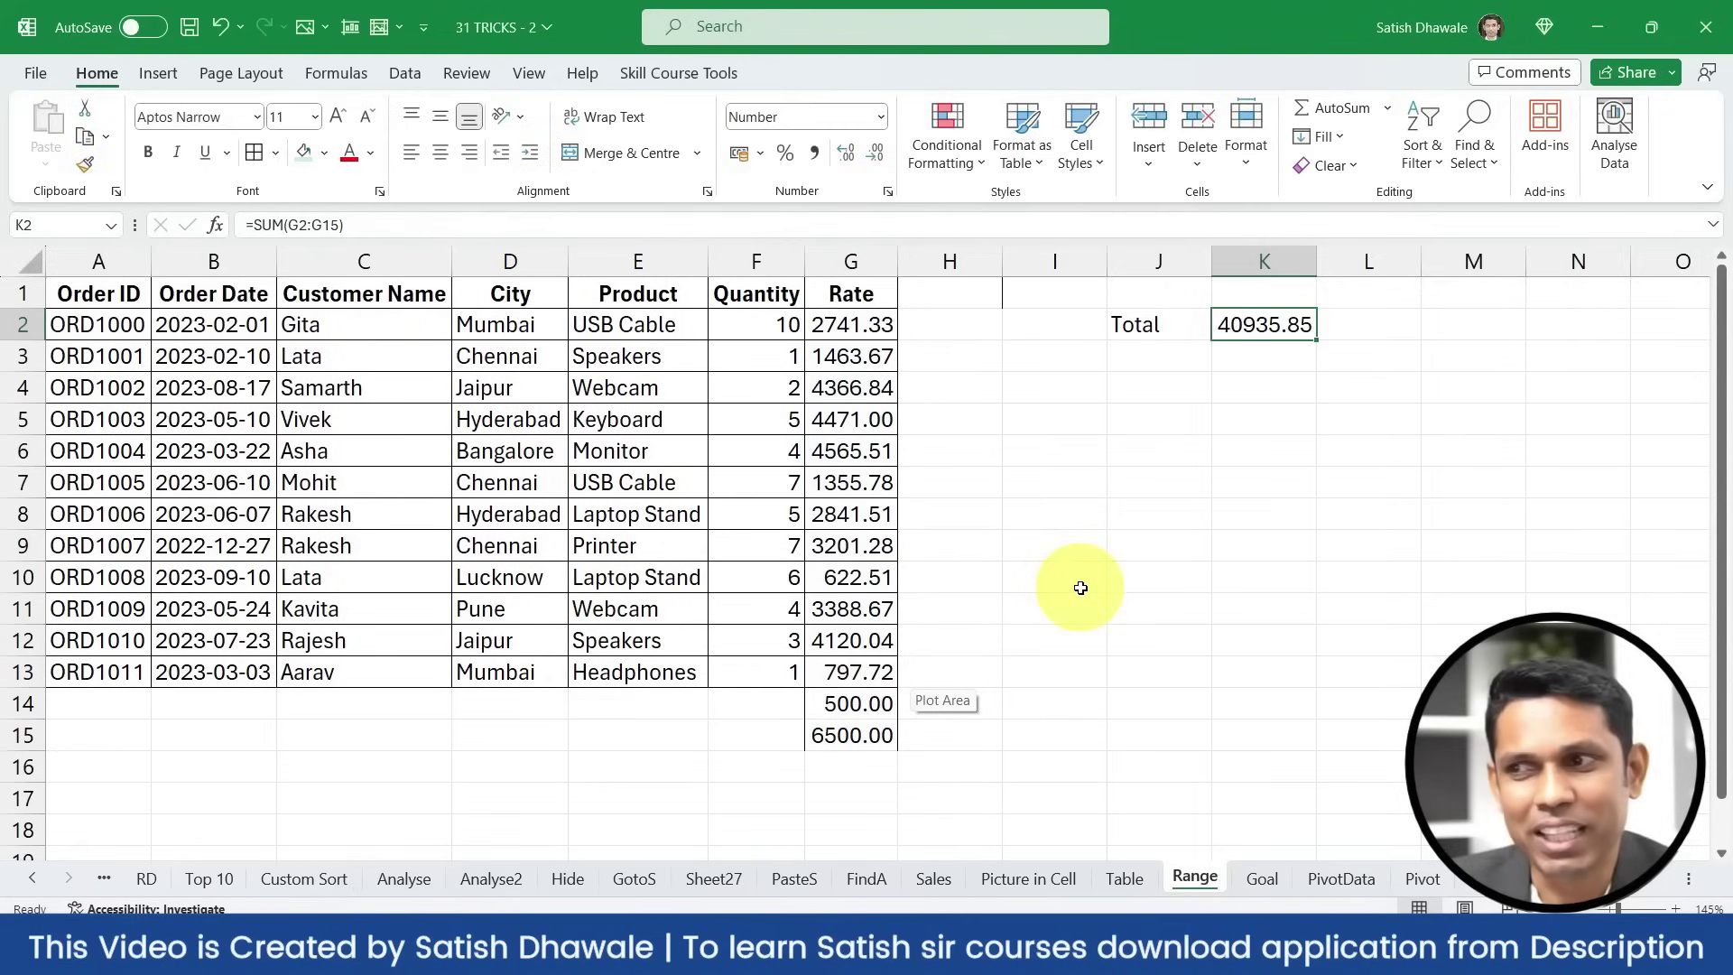
{"action": "key", "text": "ctrl+z"}
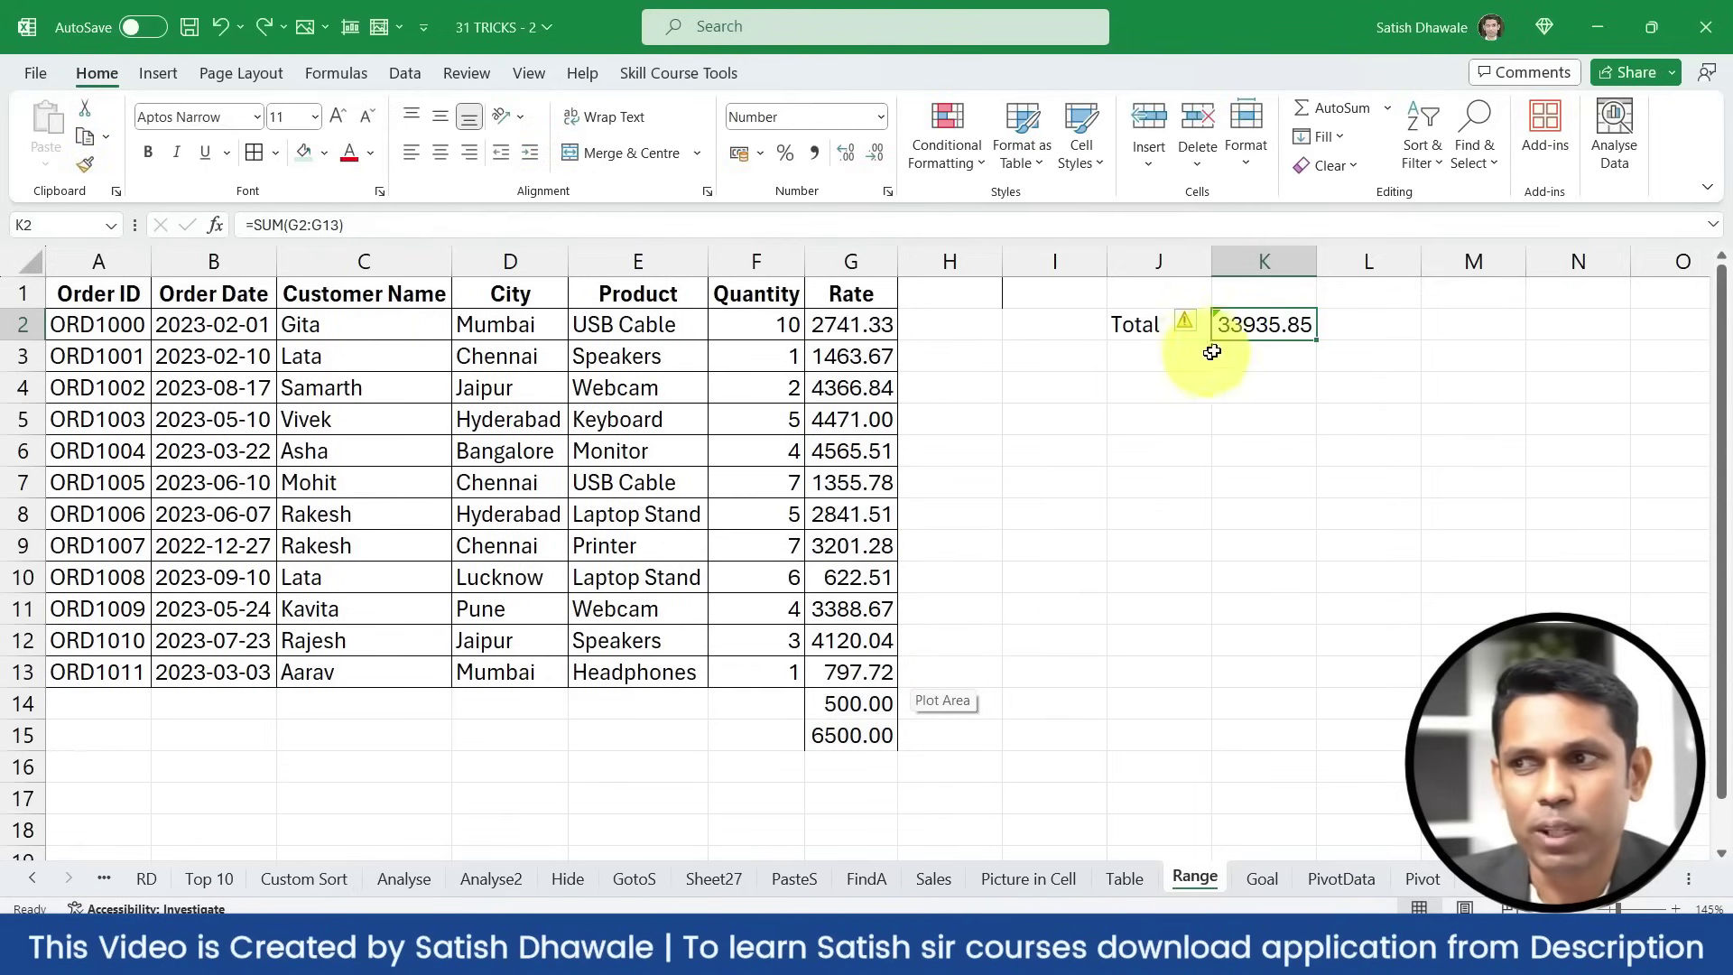
Extend the SUM range of the total in K2 to G2:G15 so it includes the two added rates
{"action": "left_click", "coordinate": [1184, 322]}
{"action": "left_click", "coordinate": [1184, 322]}
{"action": "double_click", "coordinate": [1250, 323]}
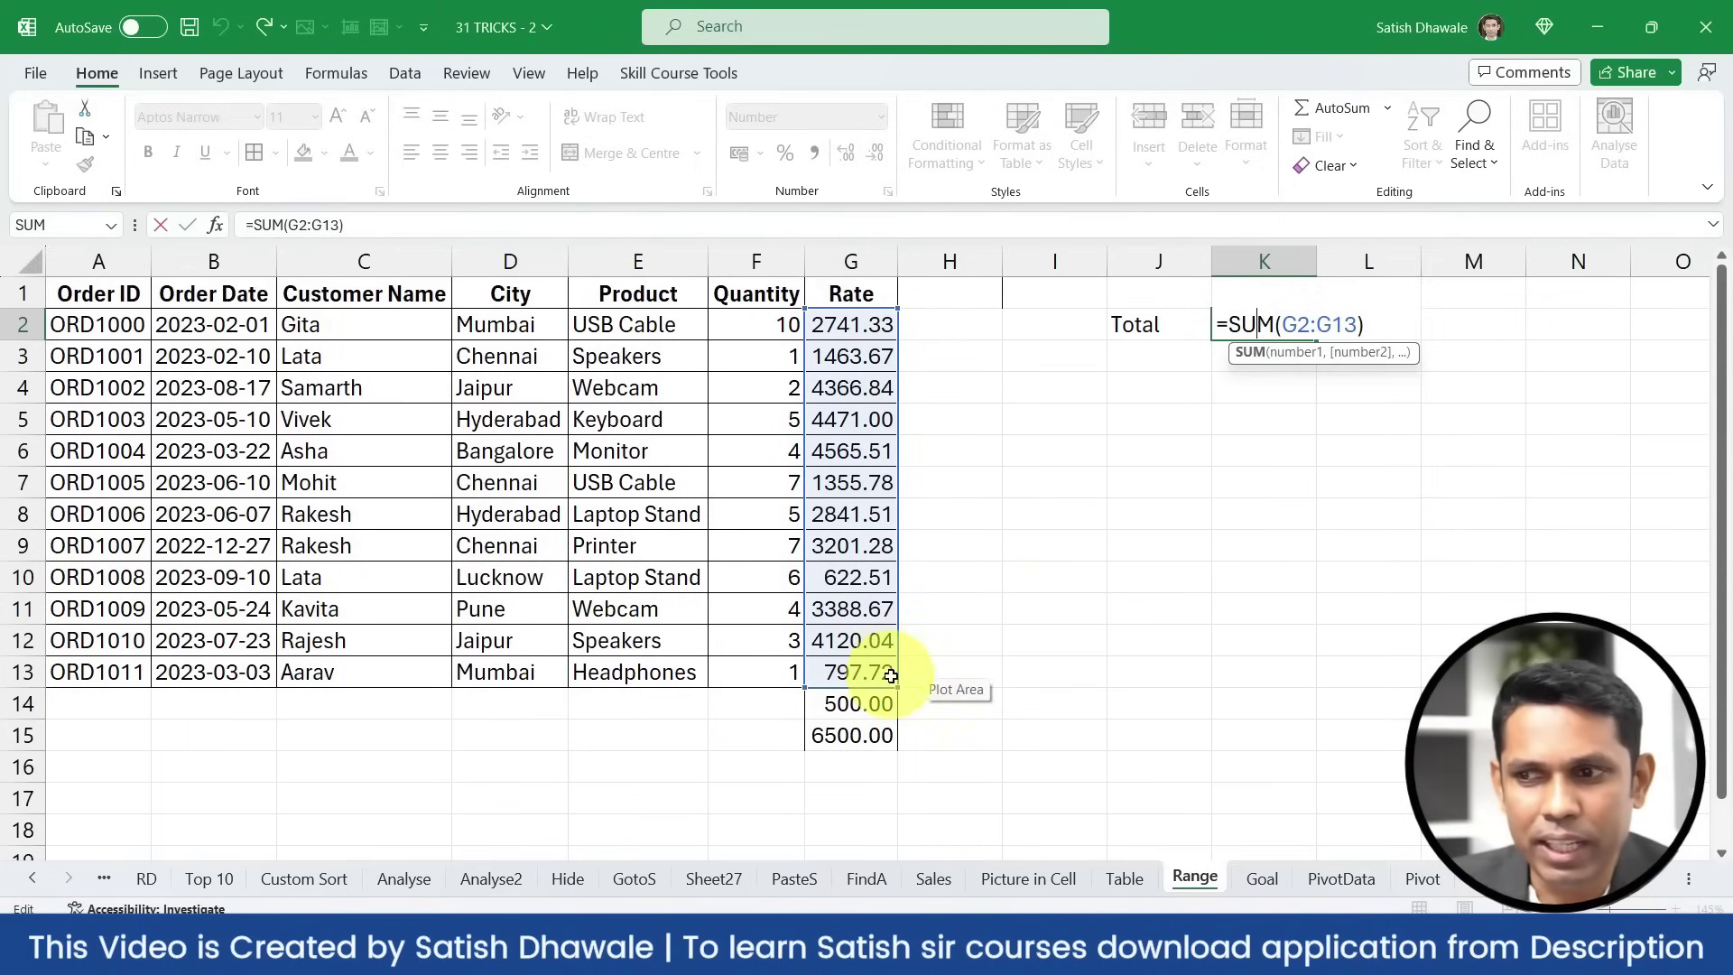
{"action": "left_click_drag", "start_coordinate": [900, 688], "coordinate": [889, 744]}
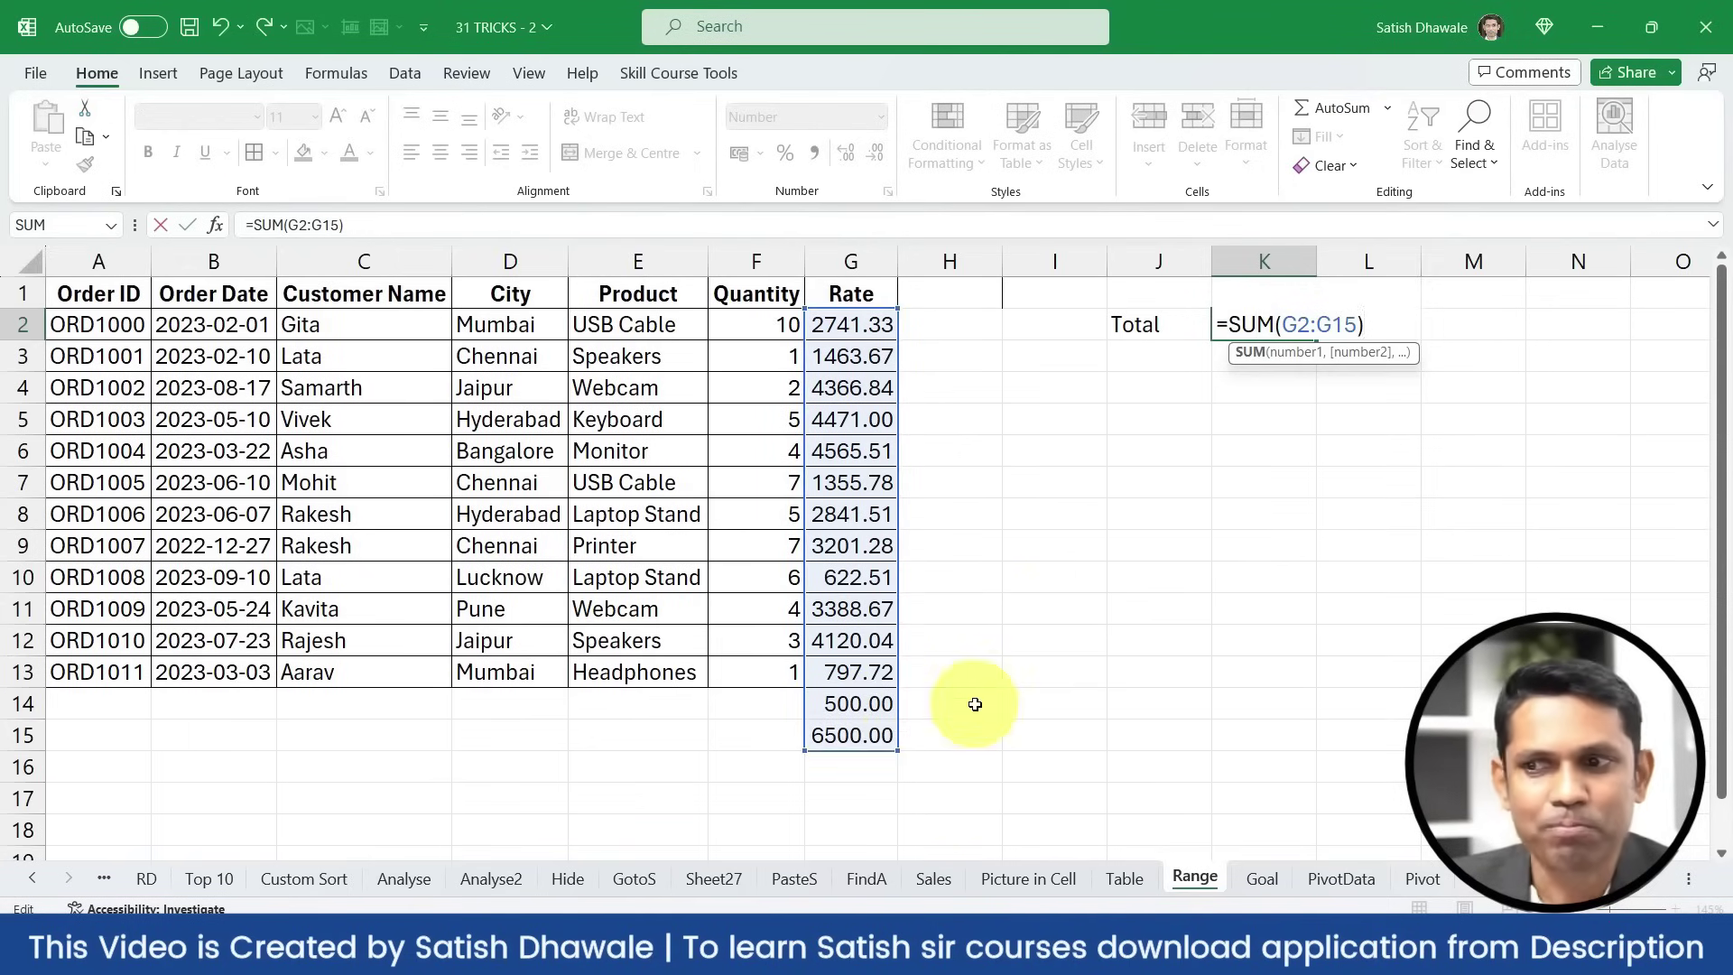
{"action": "key", "text": "Return"}
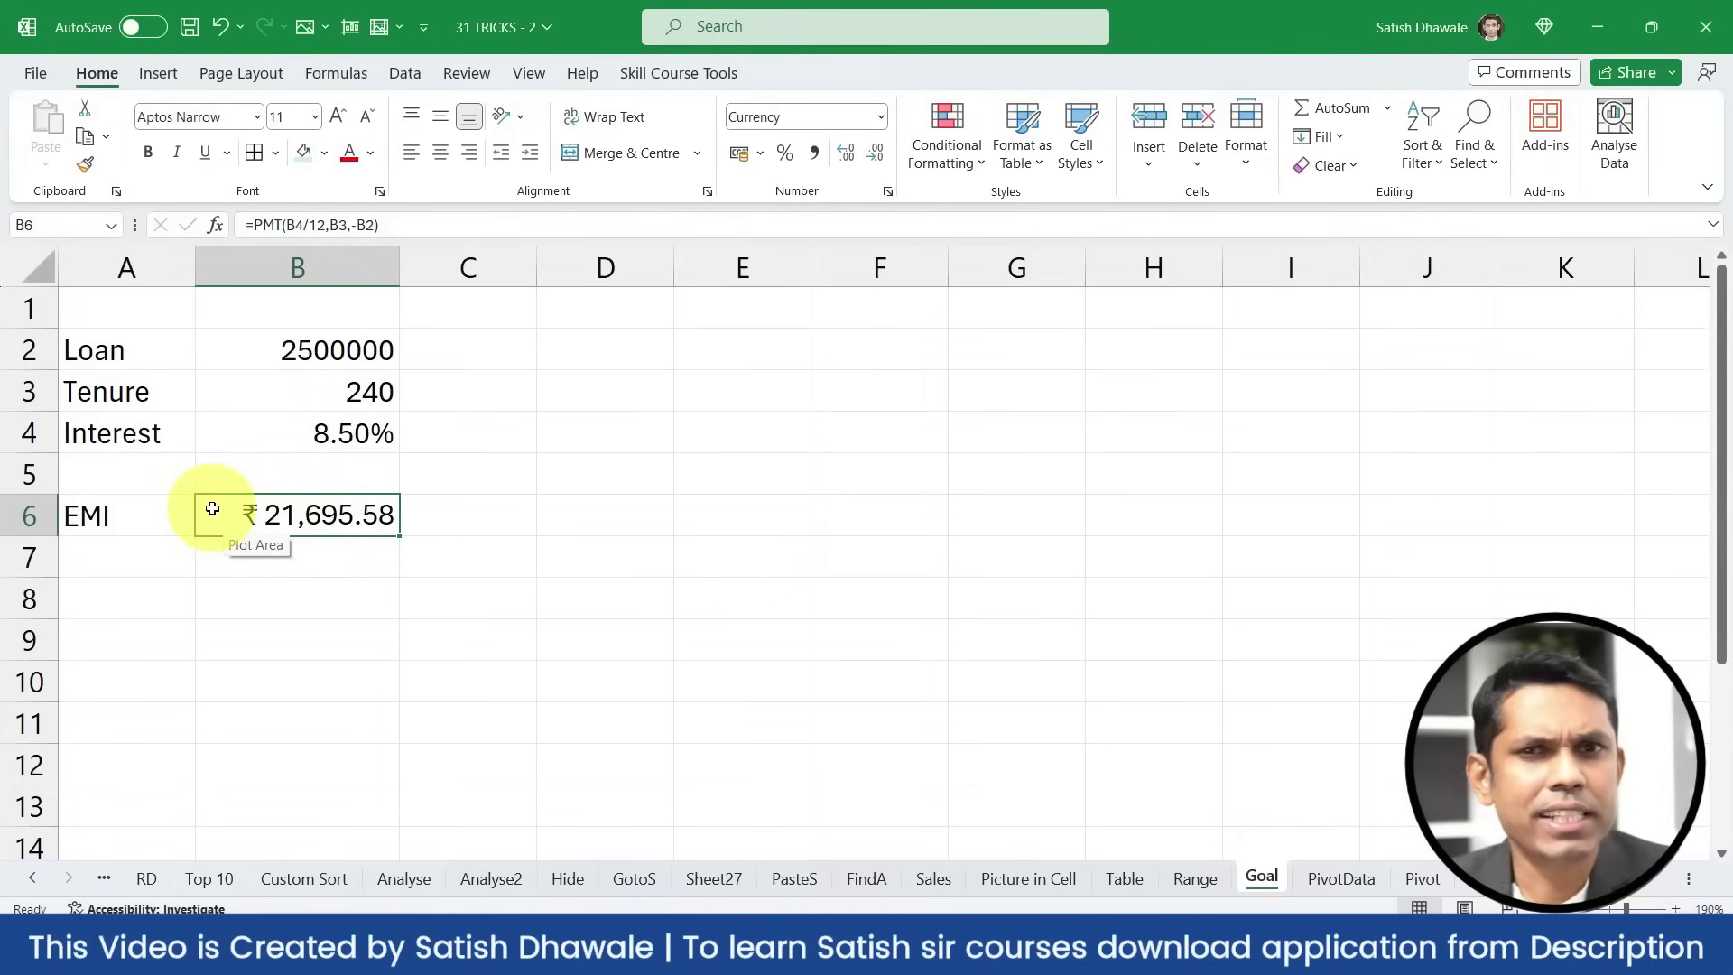
On the Goal sheet, enter 20 in C3 beside the tenure as its length in years
{"action": "scroll", "coordinate": [123, 490], "scroll_direction": "up", "scroll_amount": 2}
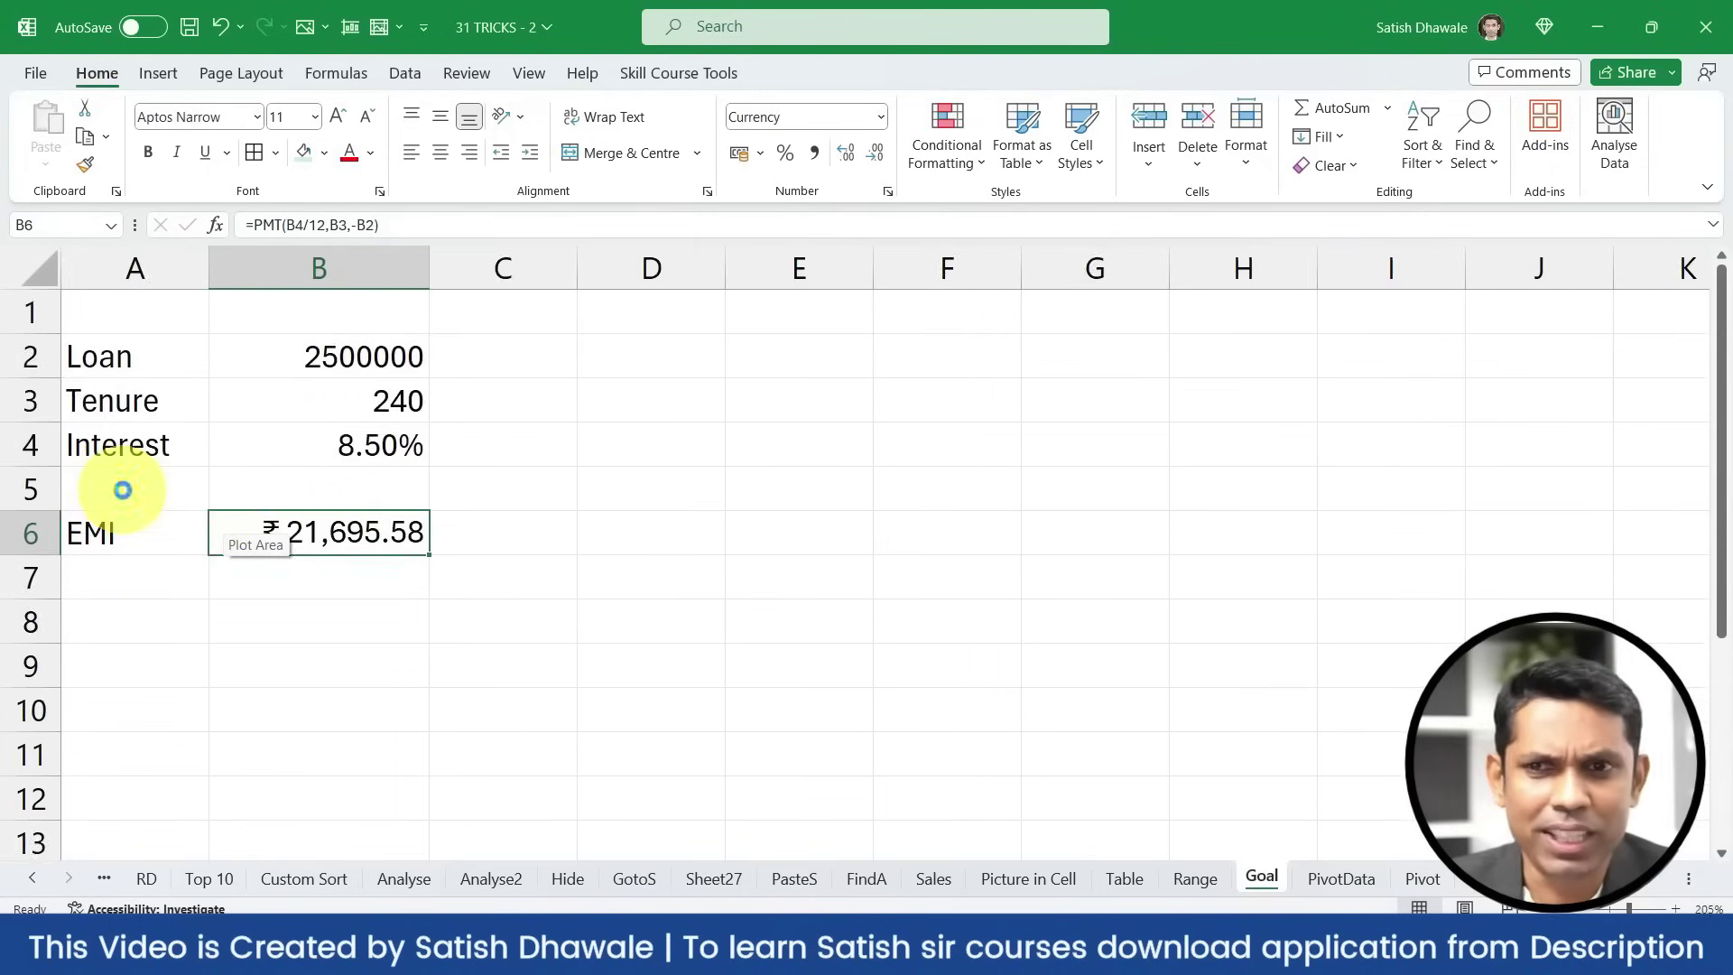
{"action": "left_click", "coordinate": [336, 370]}
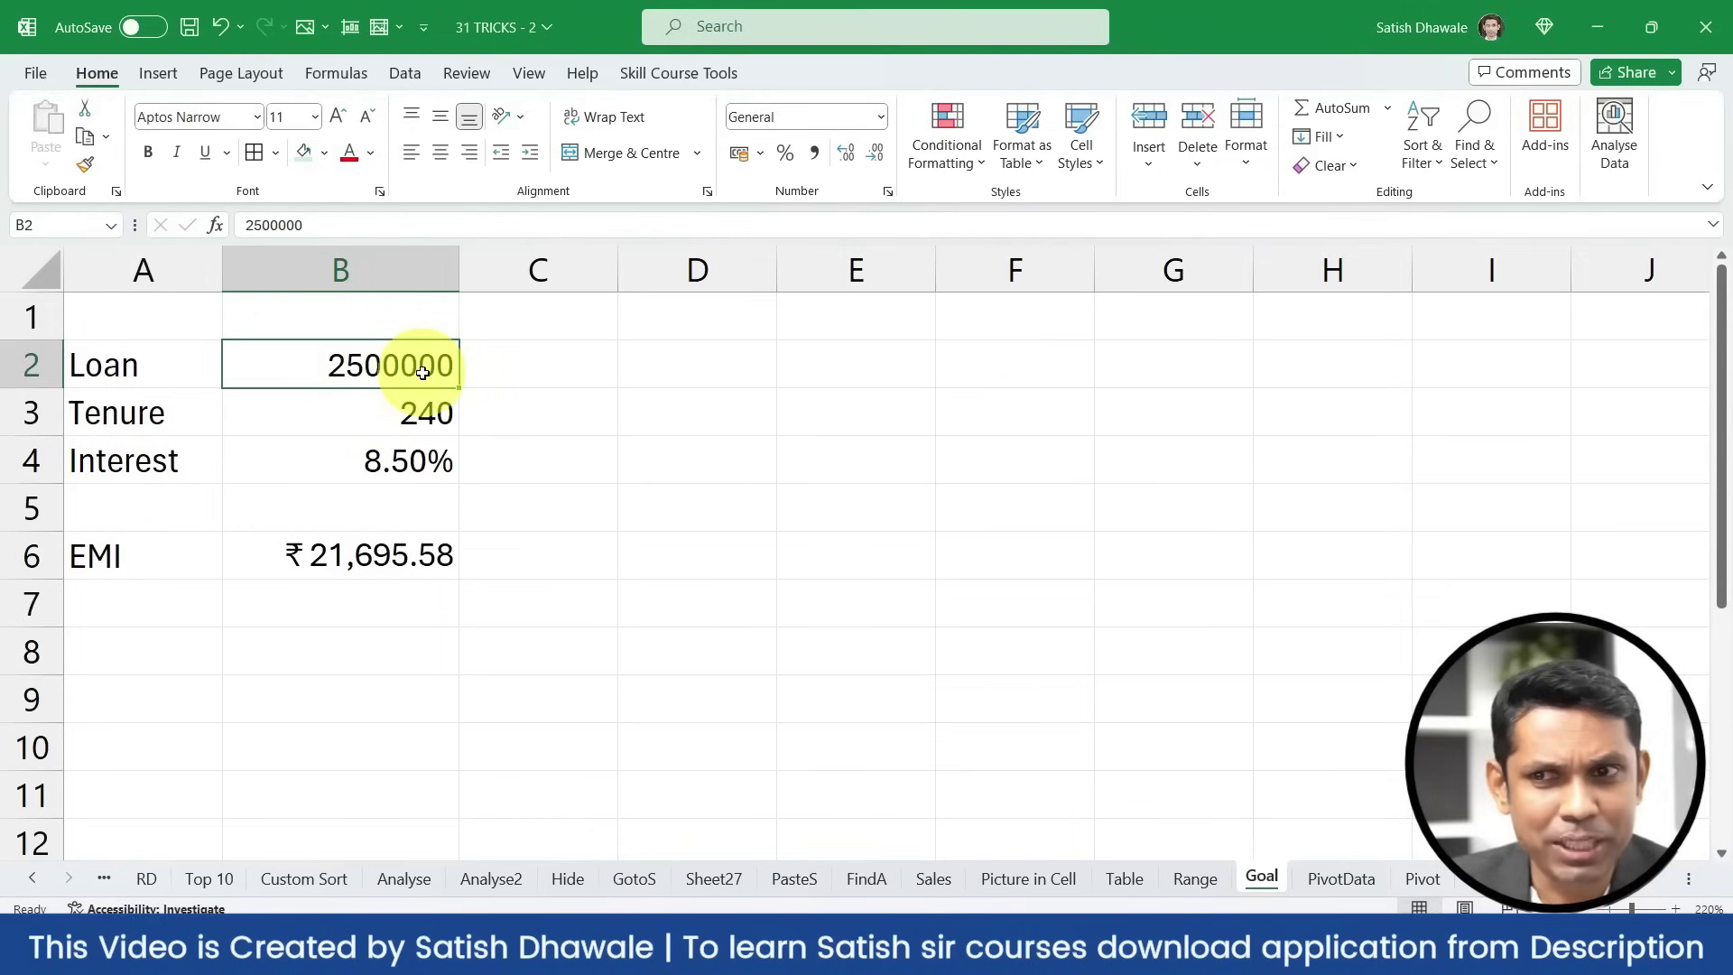
{"action": "left_click", "coordinate": [420, 407]}
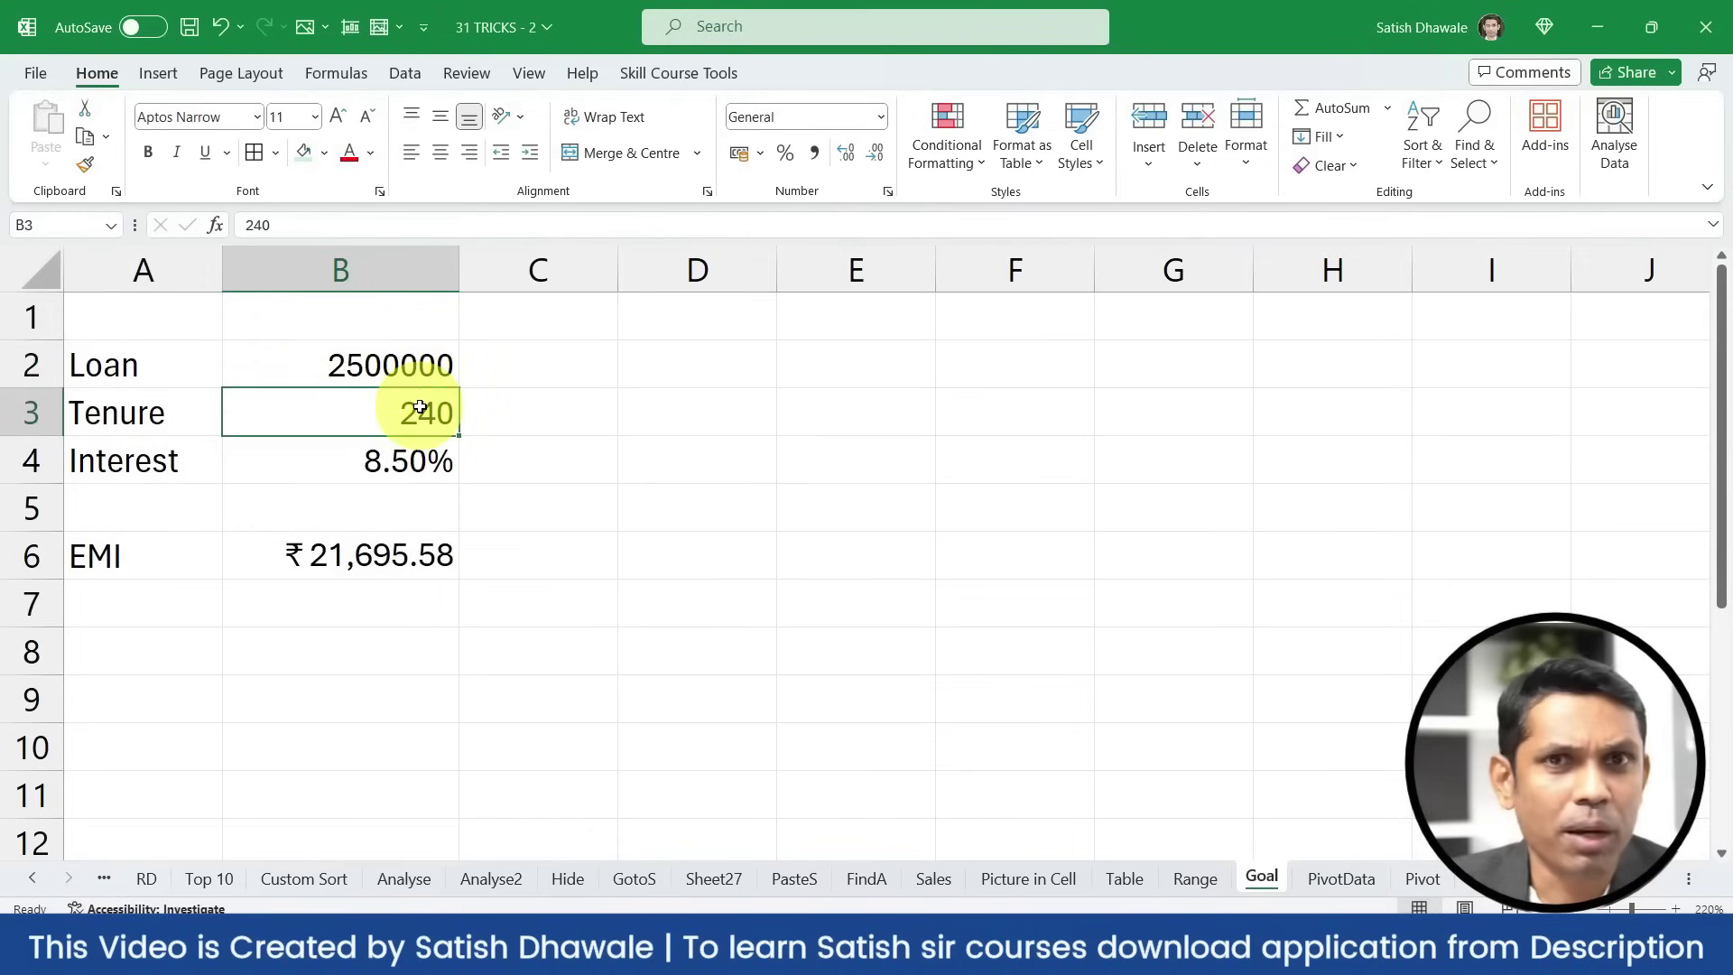
{"action": "left_click", "coordinate": [536, 411]}
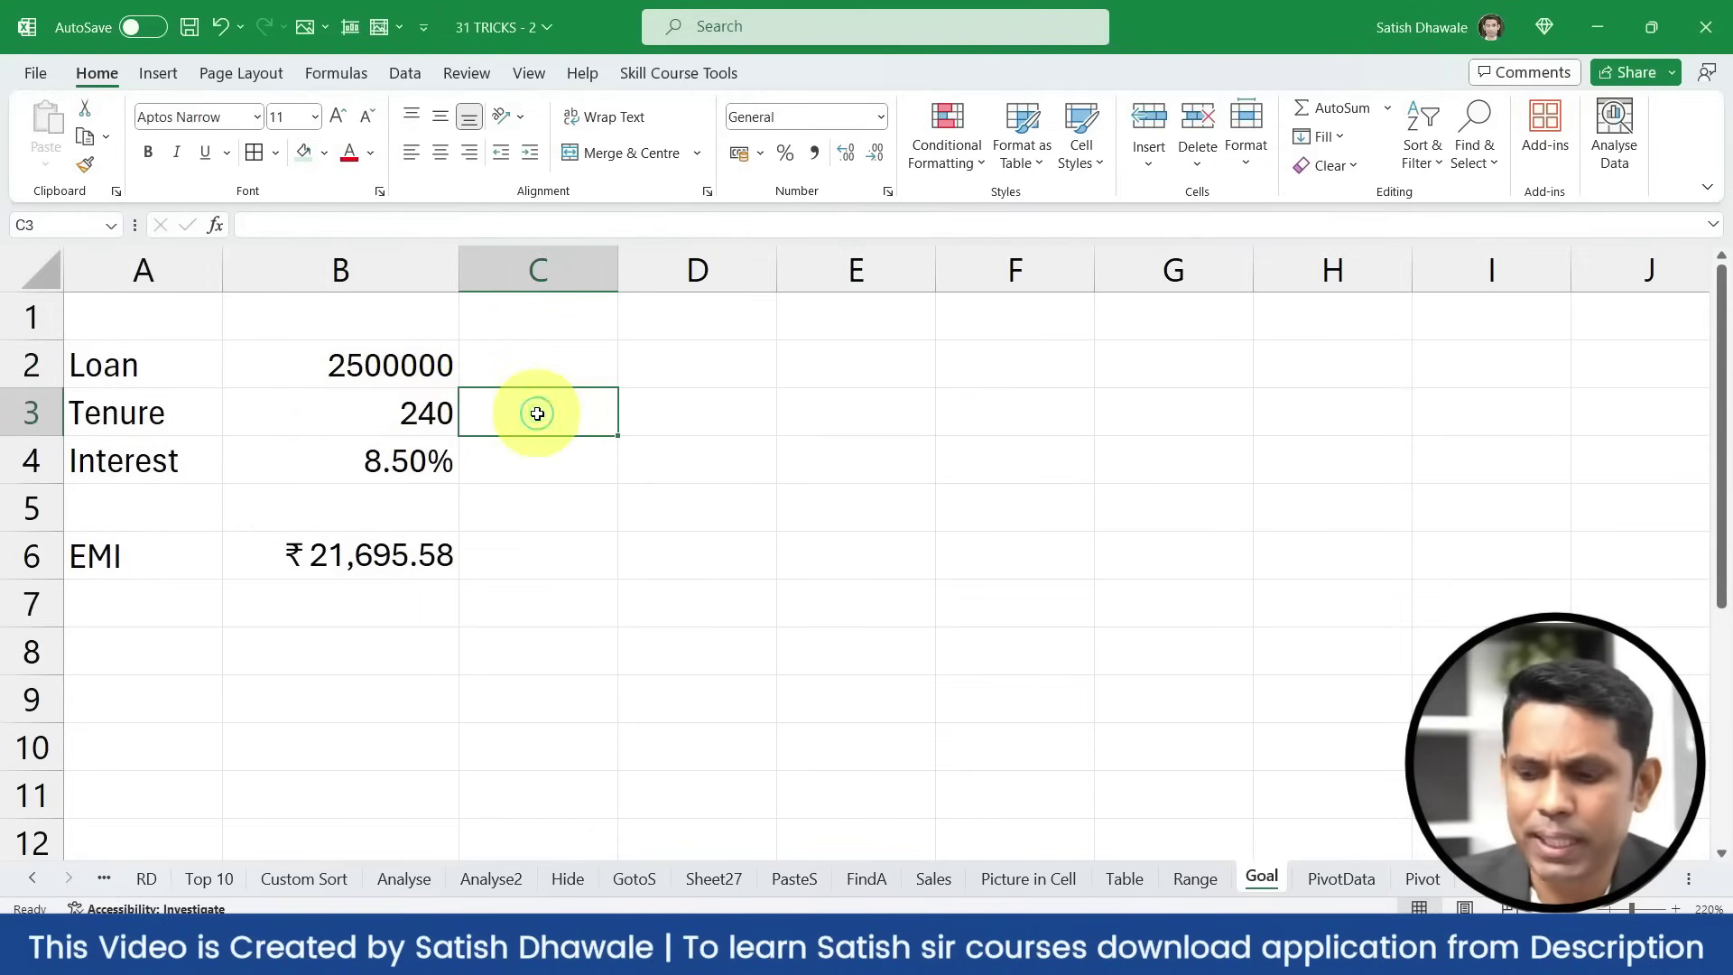
{"action": "type", "text": "20"}
{"action": "key", "text": "Return"}
{"action": "type", "text": "."}
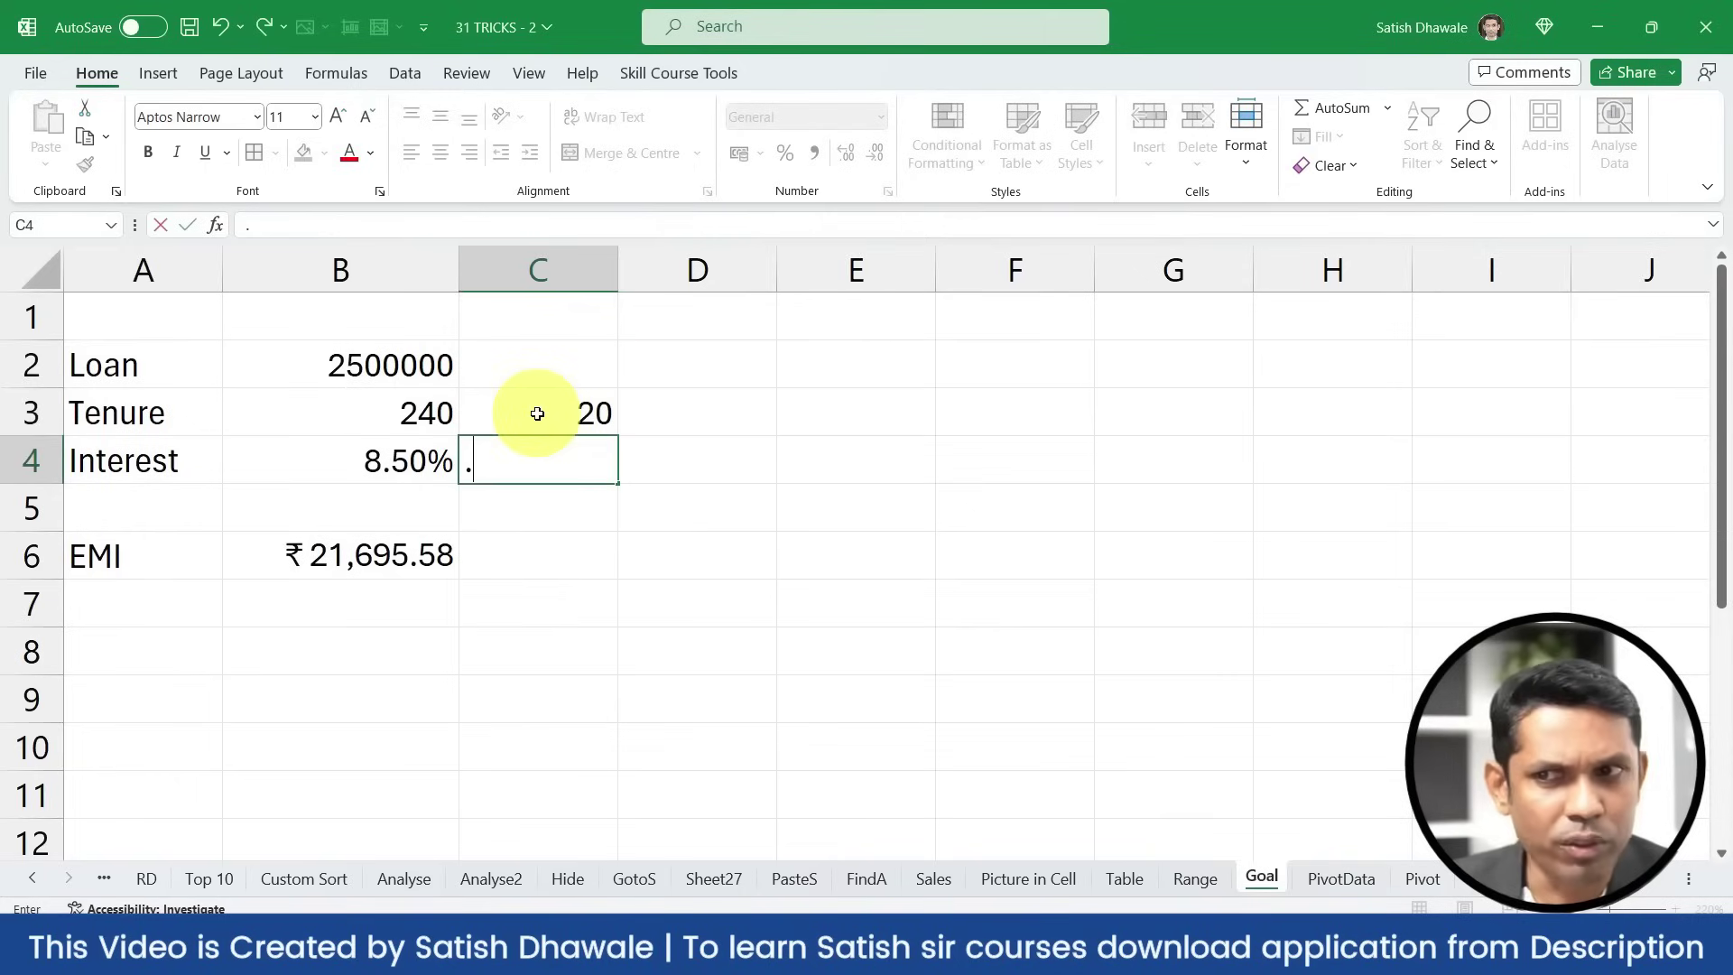
{"action": "key", "text": "Return"}
Review the loan amount, tenure, interest rate and EMI cells of the loan calculation
{"action": "key", "text": "Left"}
{"action": "key", "text": "Up"}
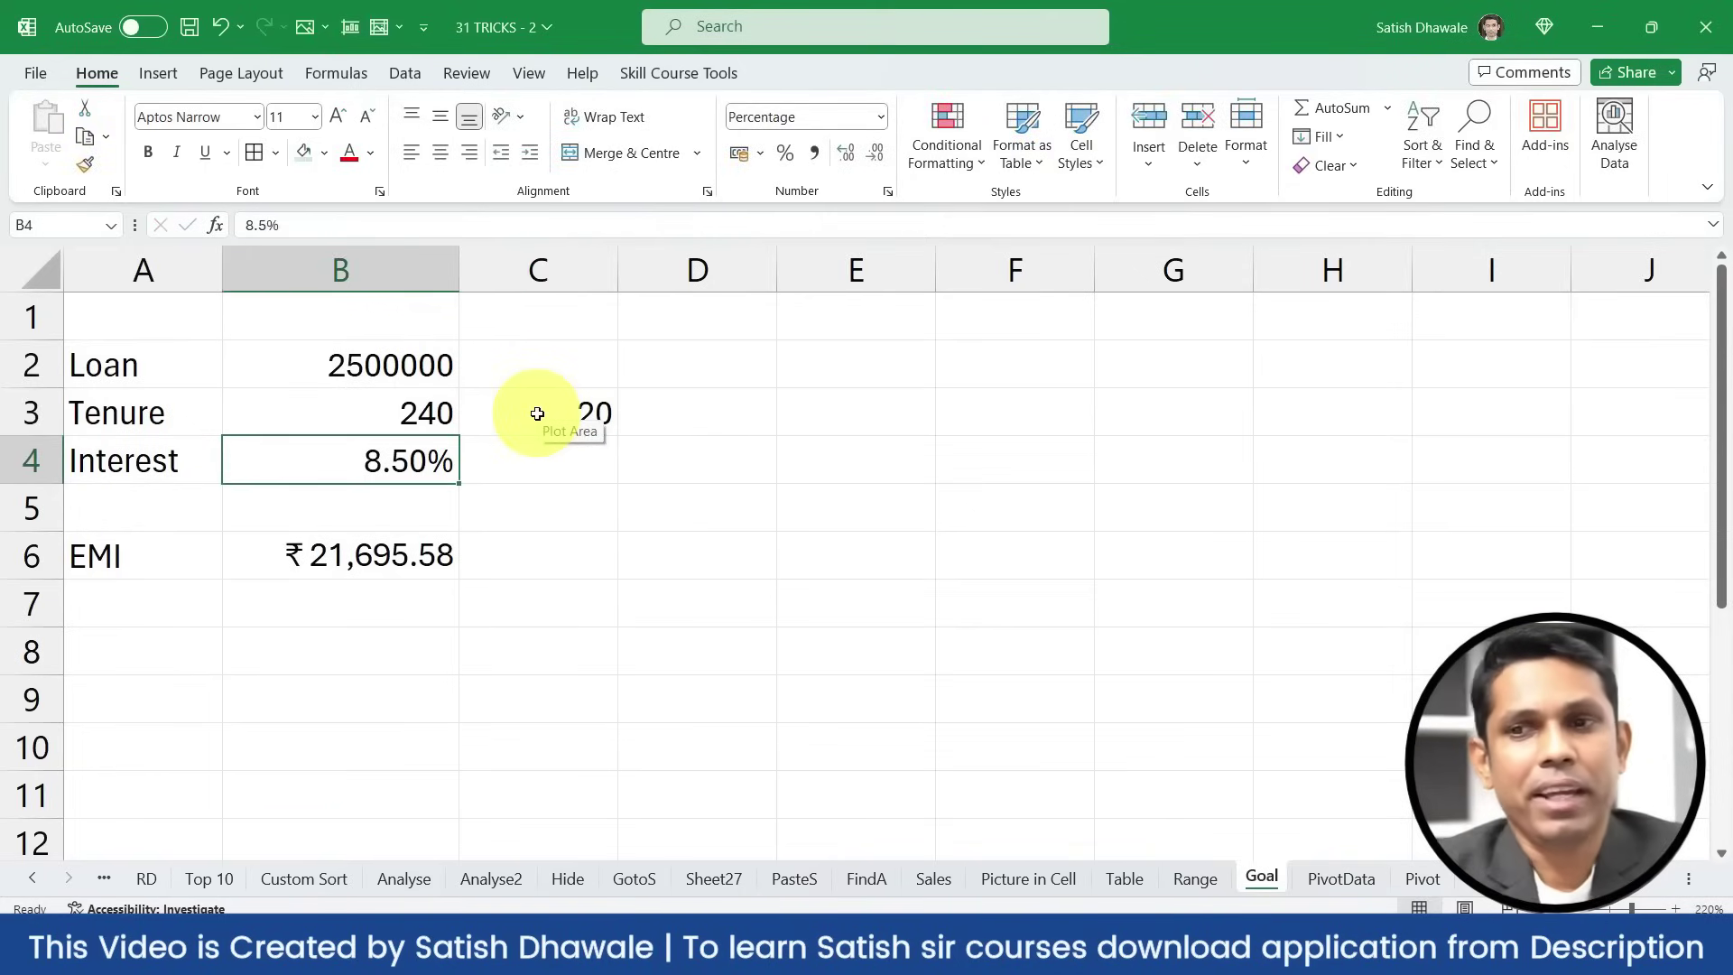
{"action": "key", "text": "Down"}
{"action": "key", "text": "Down"}
{"action": "key", "text": "Down"}
{"action": "key", "text": "Up"}
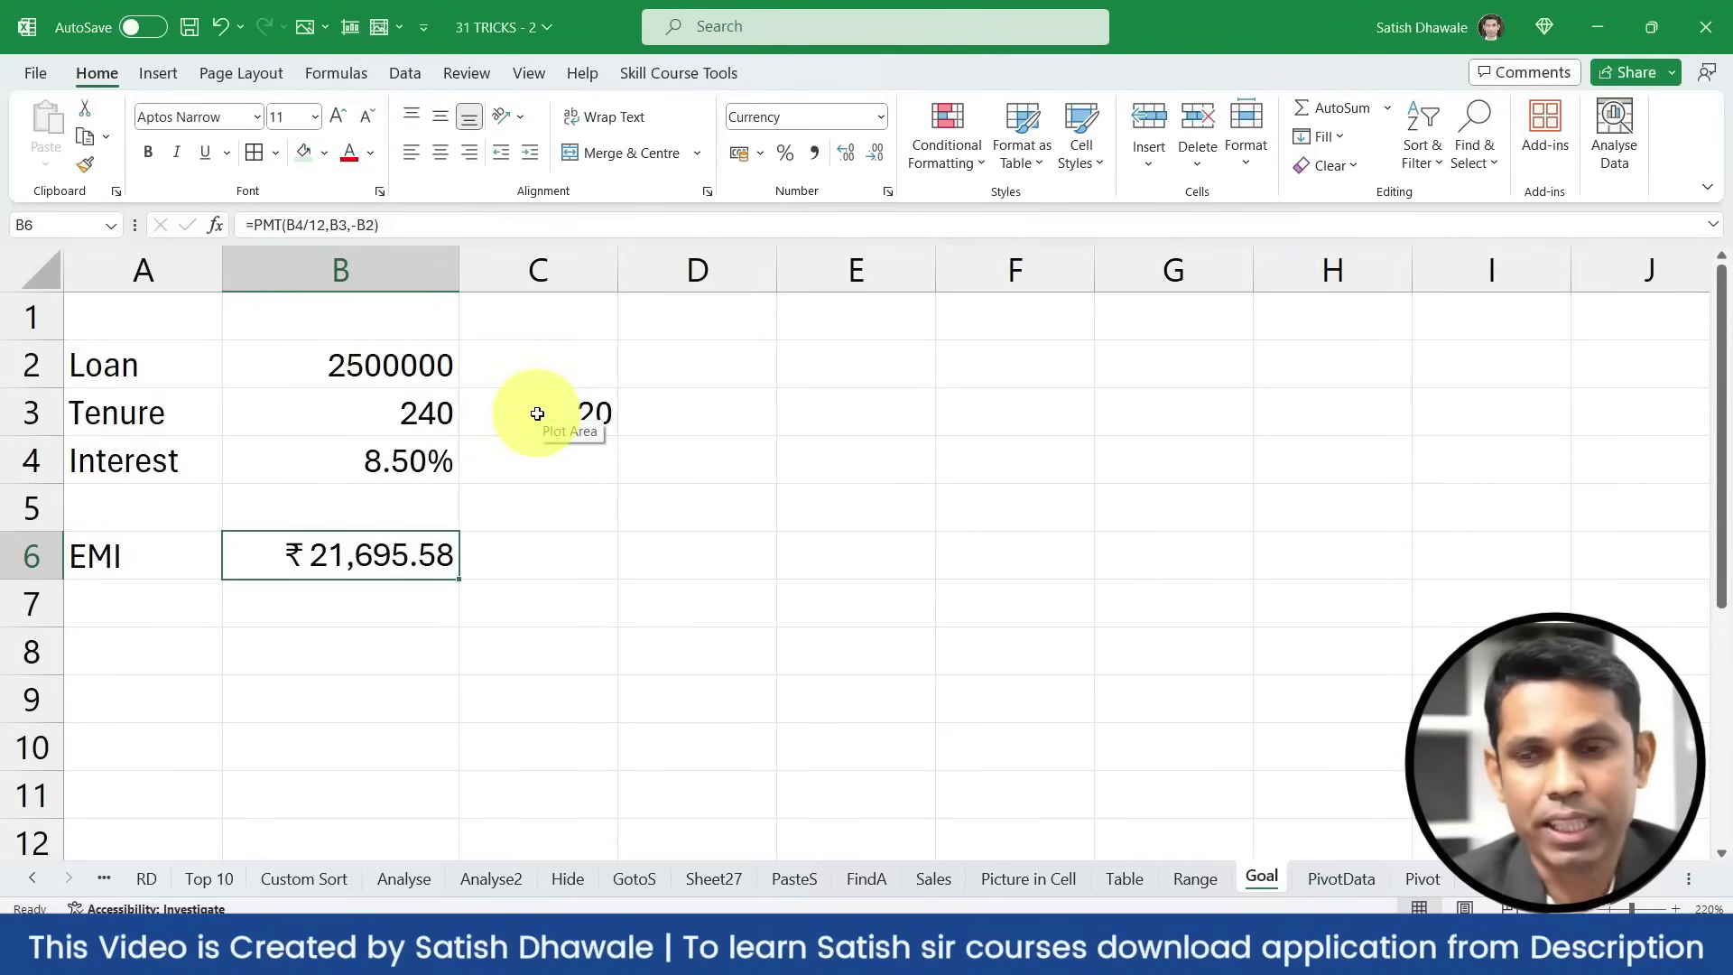
{"action": "left_click", "coordinate": [405, 355]}
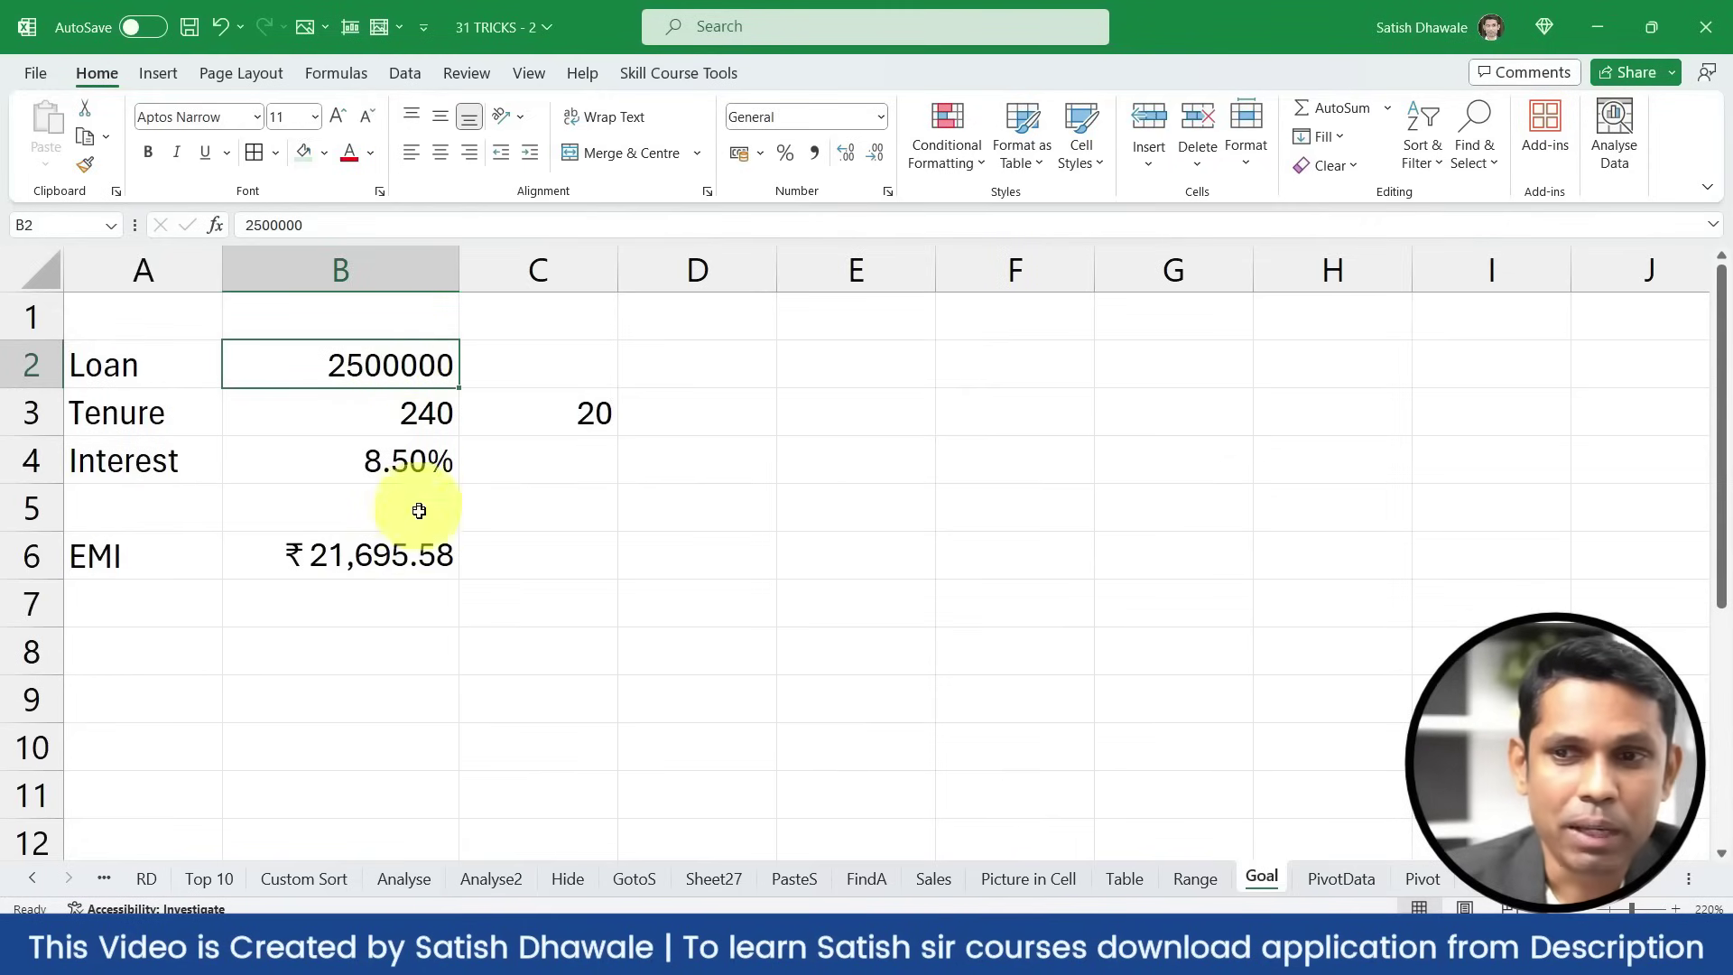
{"action": "left_click", "coordinate": [390, 546]}
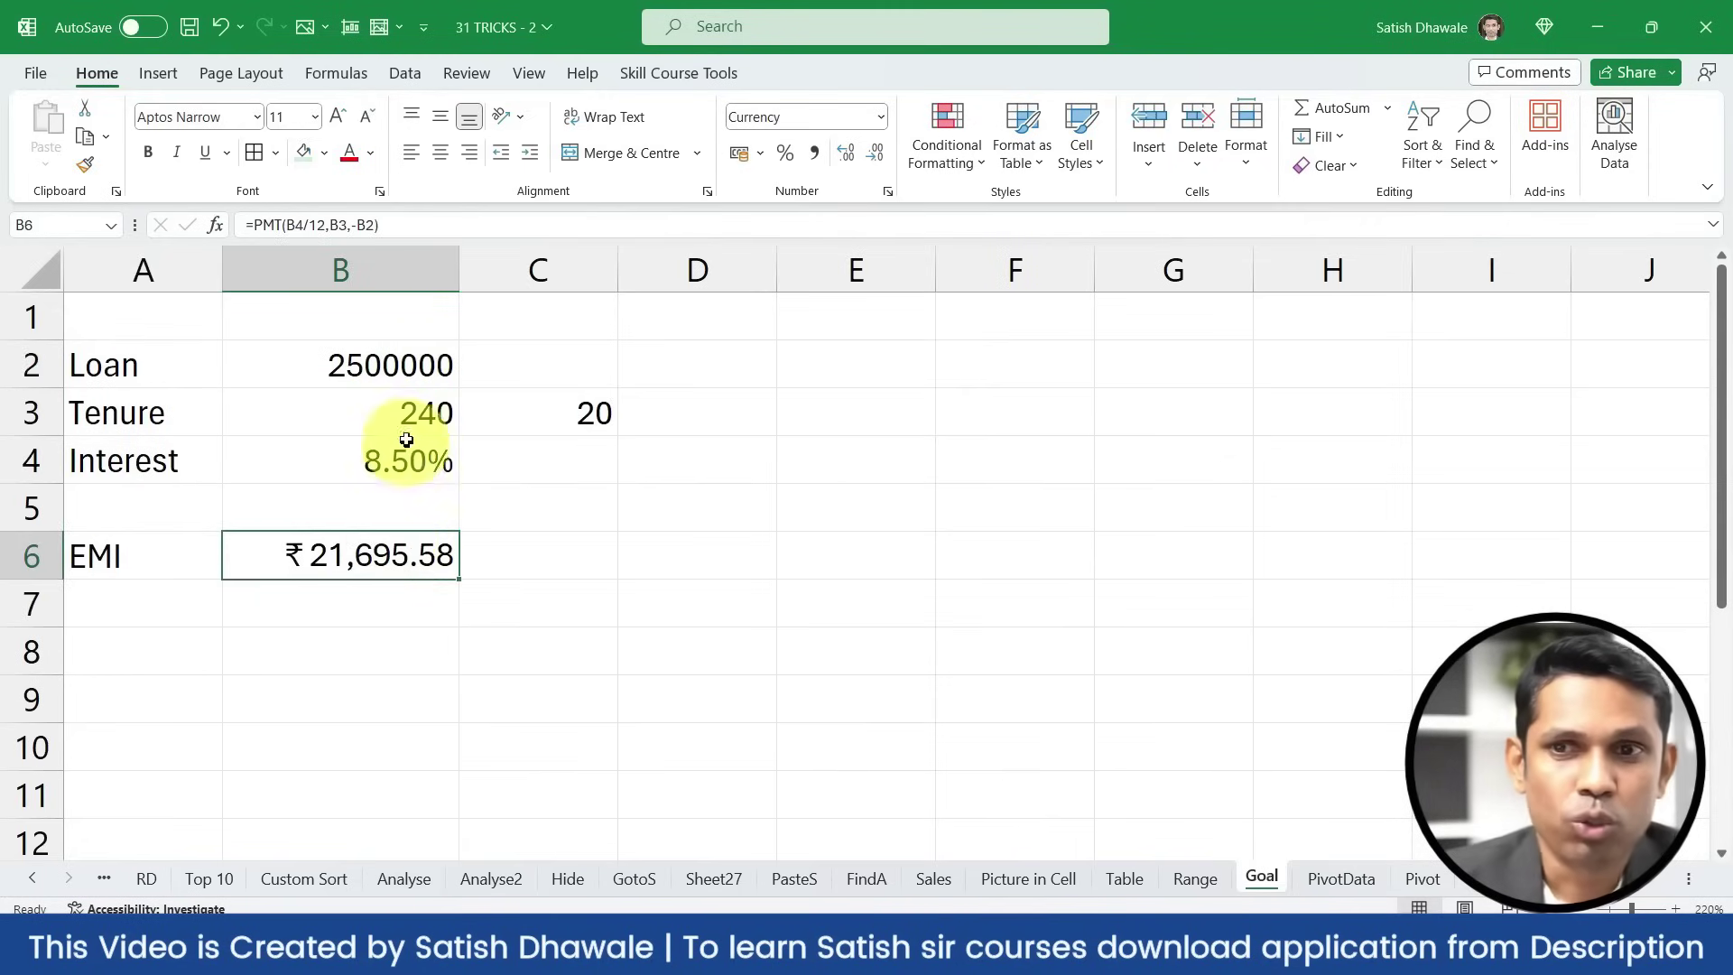
{"action": "left_click", "coordinate": [408, 411]}
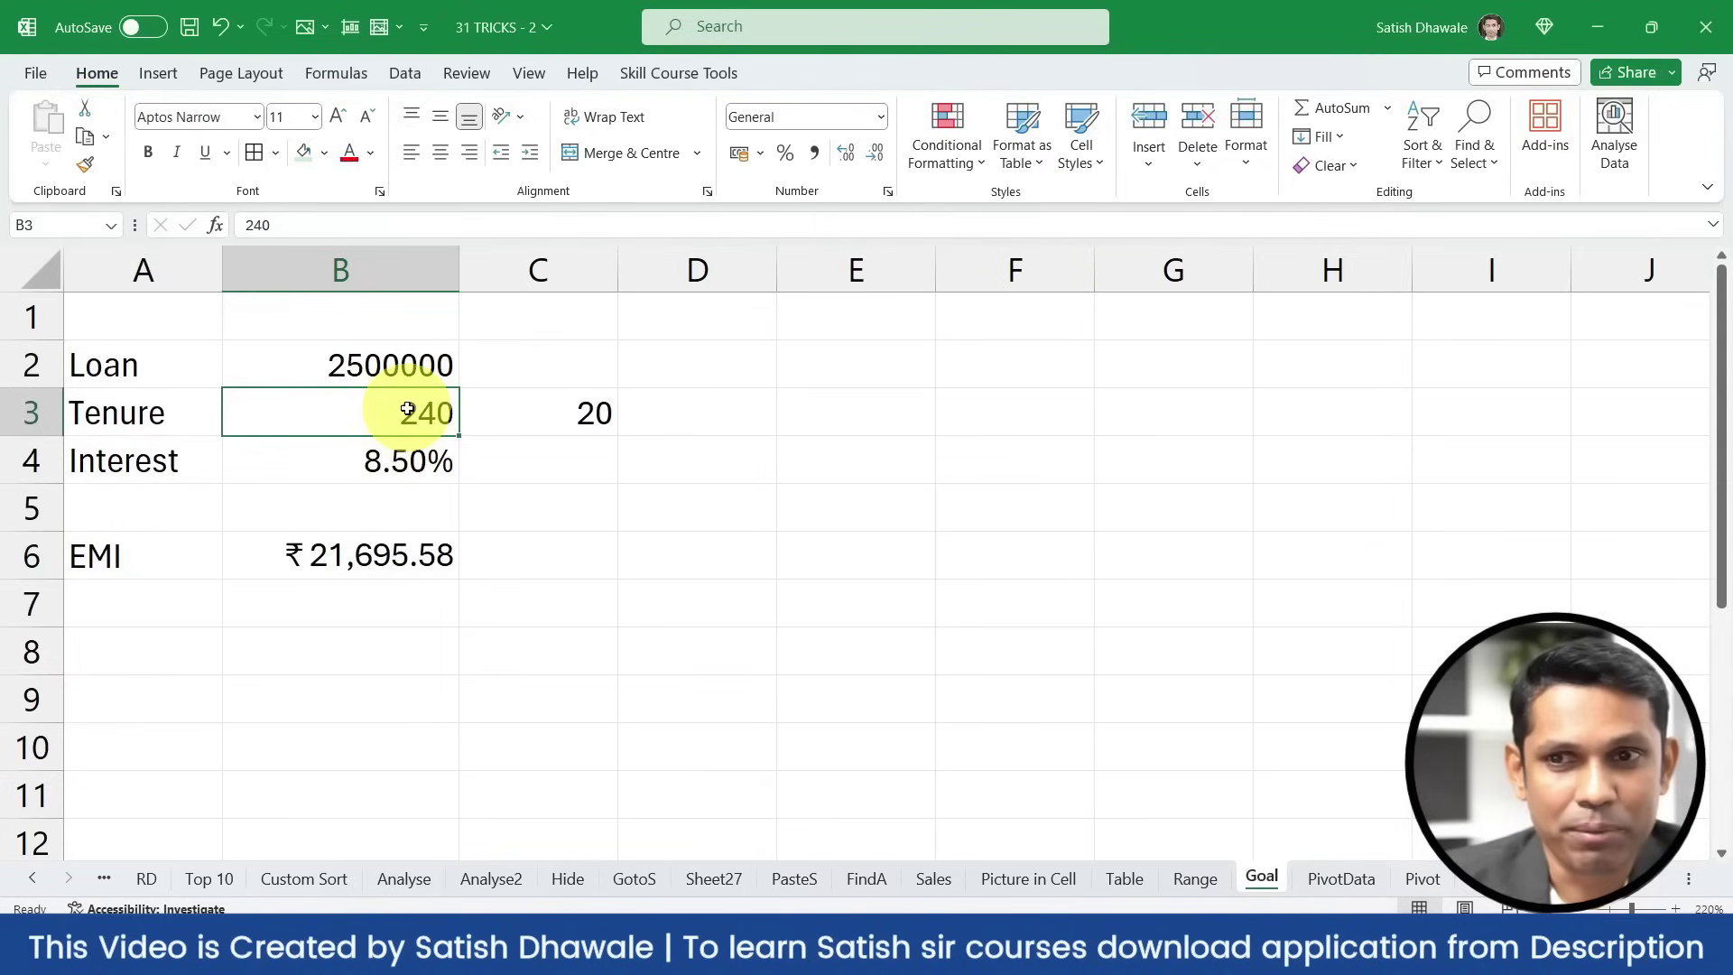
{"action": "left_click", "coordinate": [573, 407]}
{"action": "left_click", "coordinate": [425, 410]}
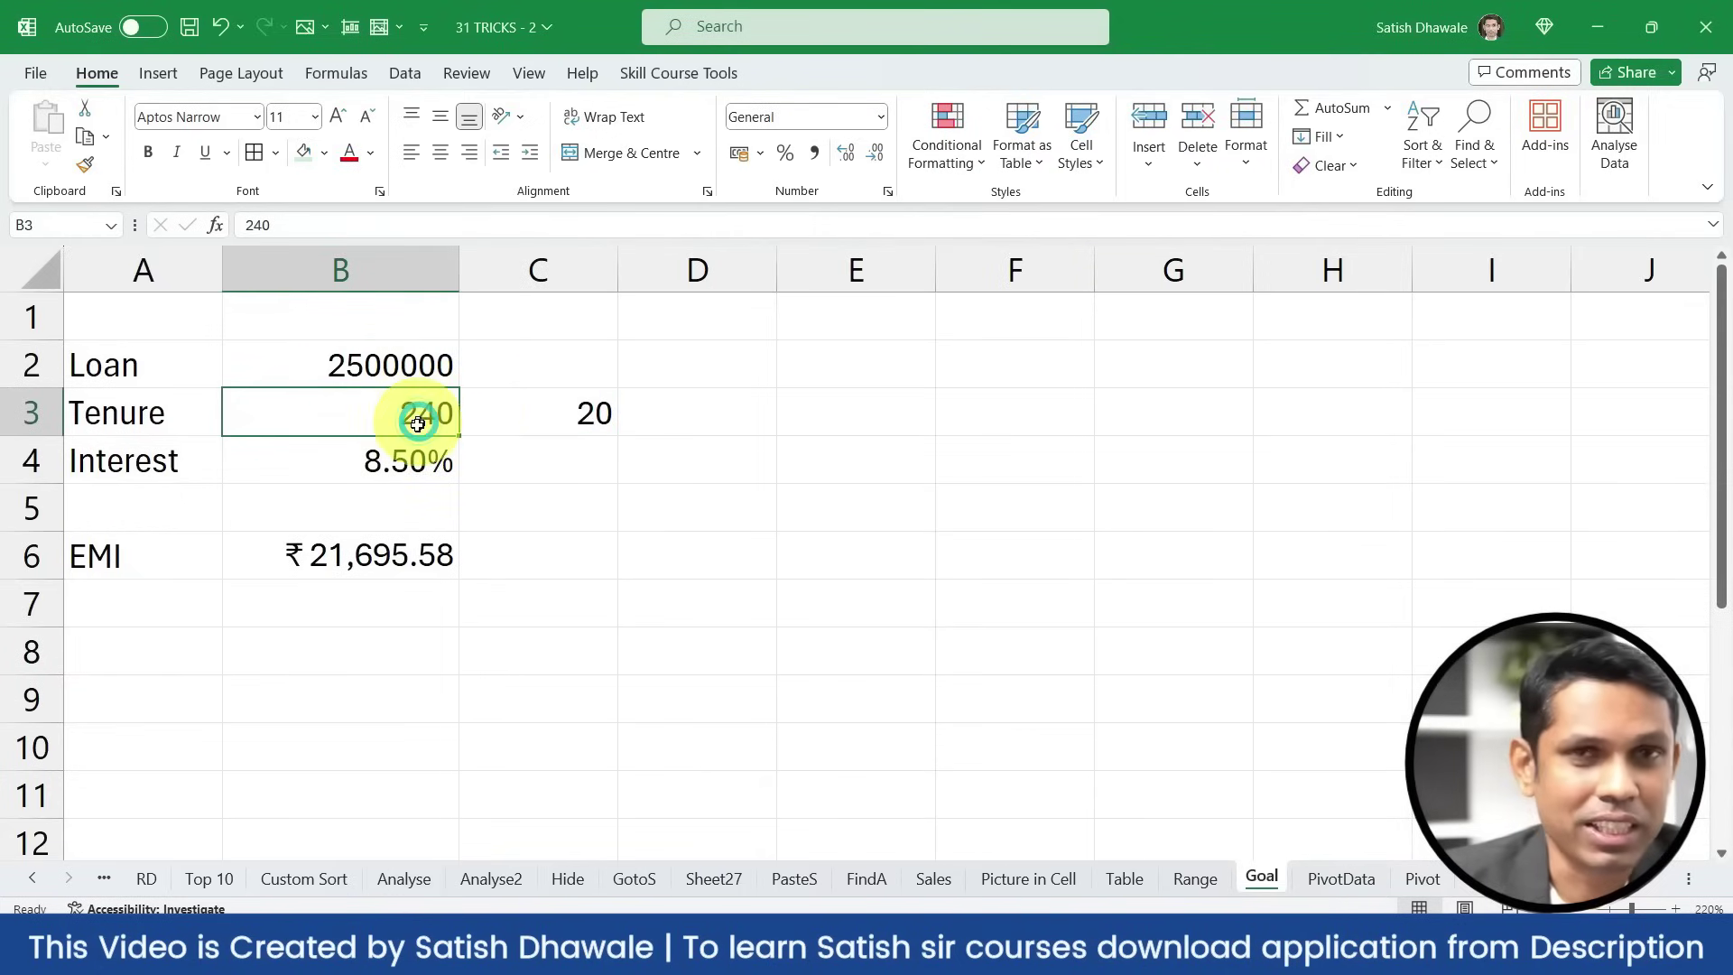
{"action": "left_click", "coordinate": [416, 552]}
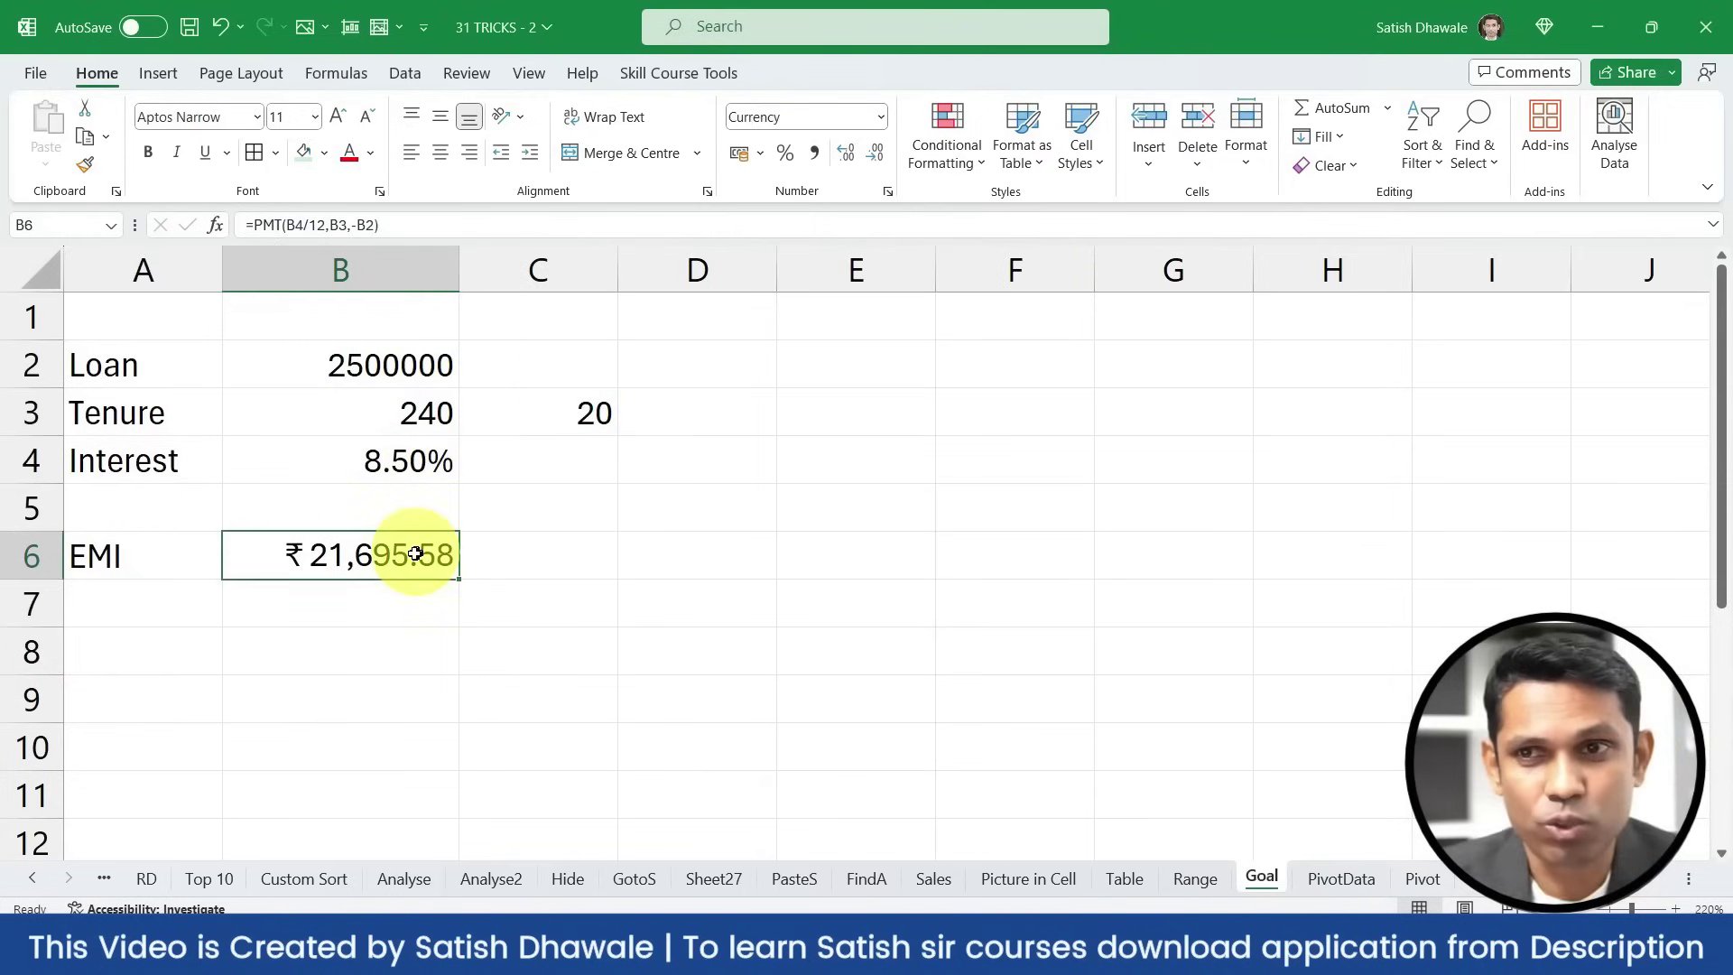
Examine the PMT formula in the EMI cell B6 and the loan, tenure and interest cells it refers to
{"action": "double_click", "coordinate": [411, 553]}
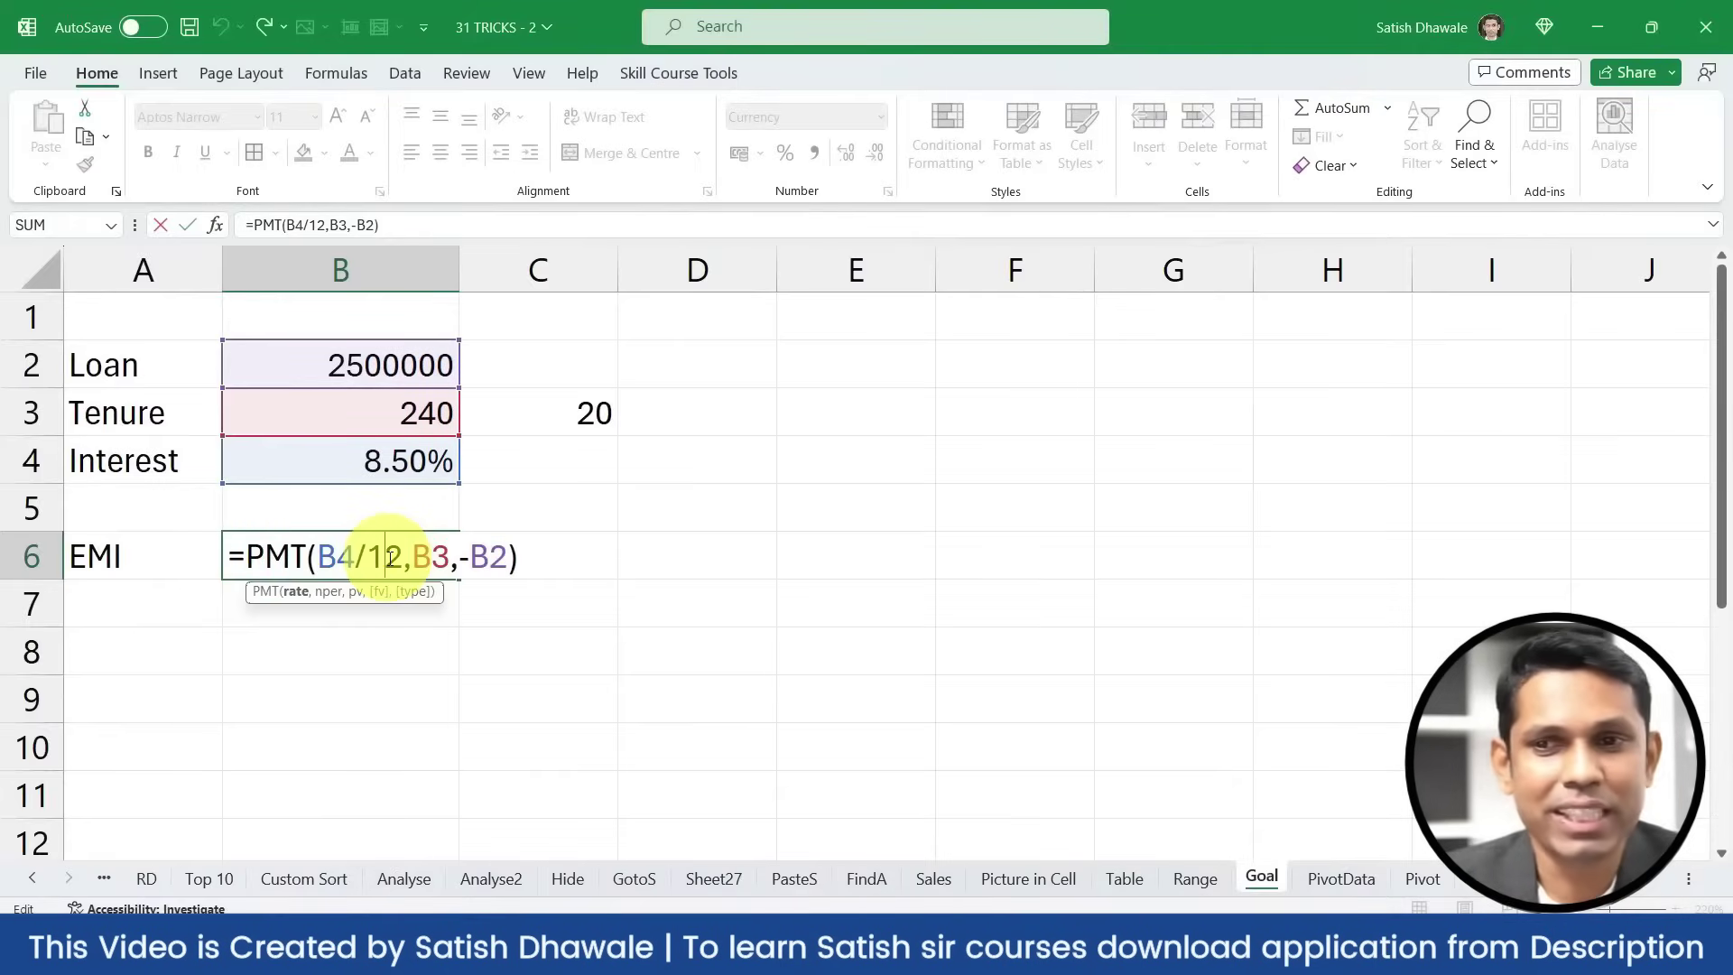
{"action": "key", "text": "Return"}
{"action": "left_click", "coordinate": [389, 556]}
{"action": "key", "text": "F2"}
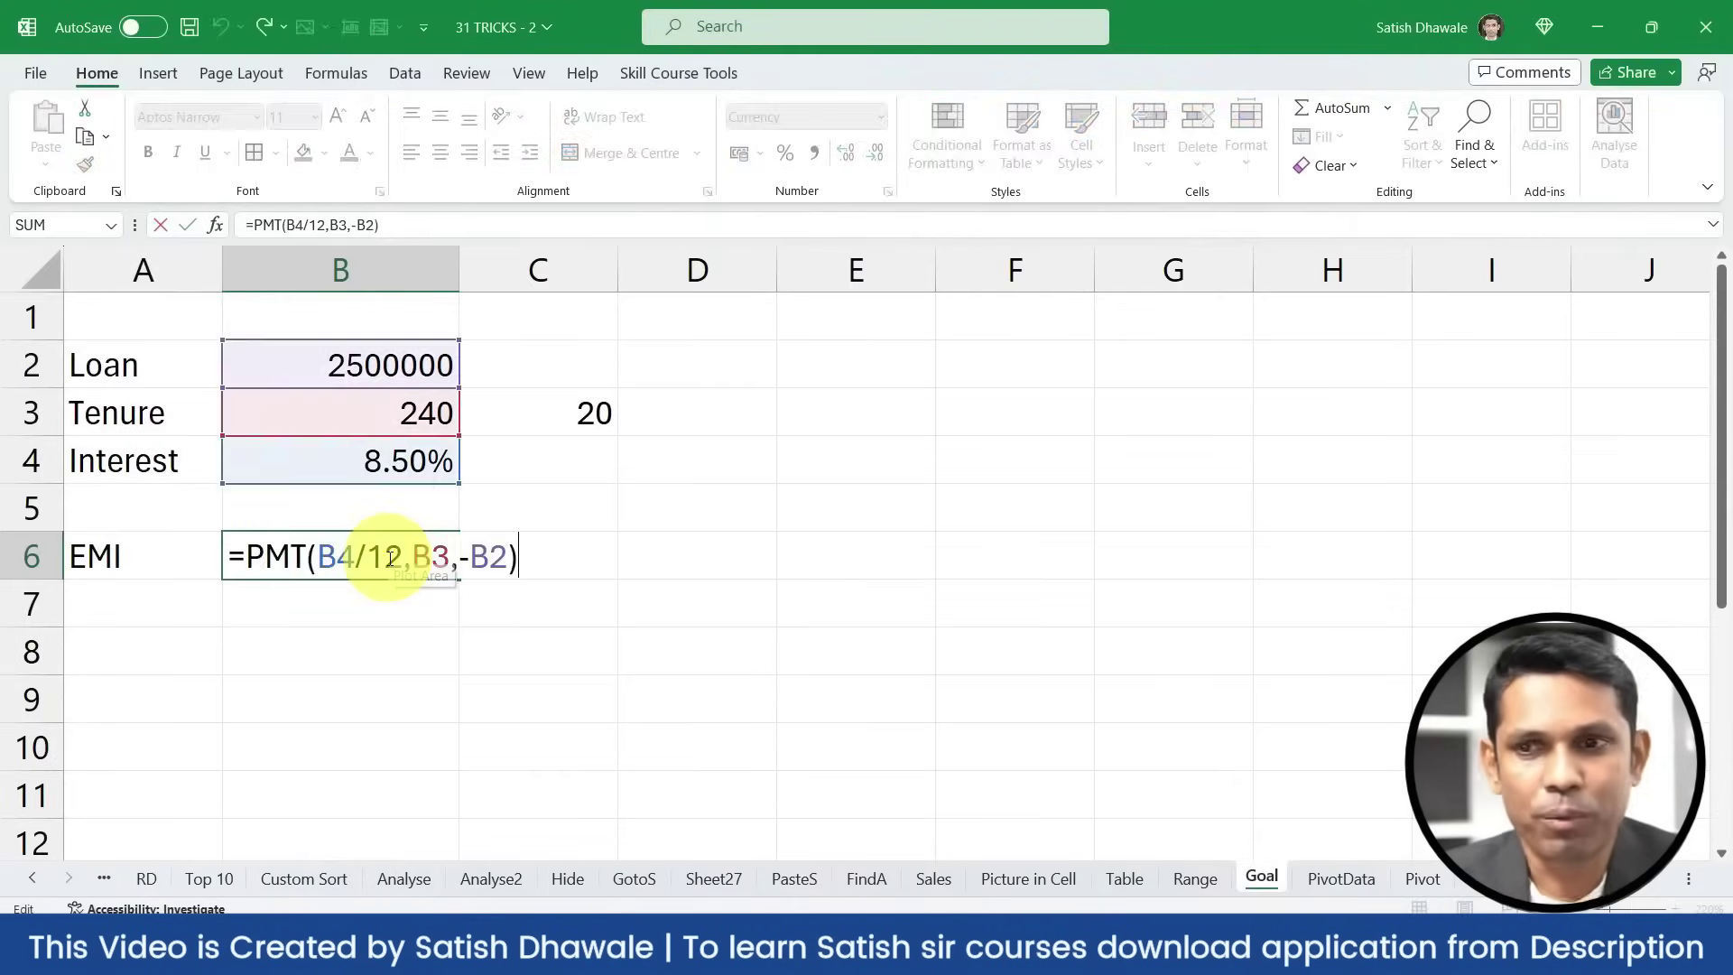
{"action": "key", "text": "Return"}
{"action": "left_click", "coordinate": [388, 557]}
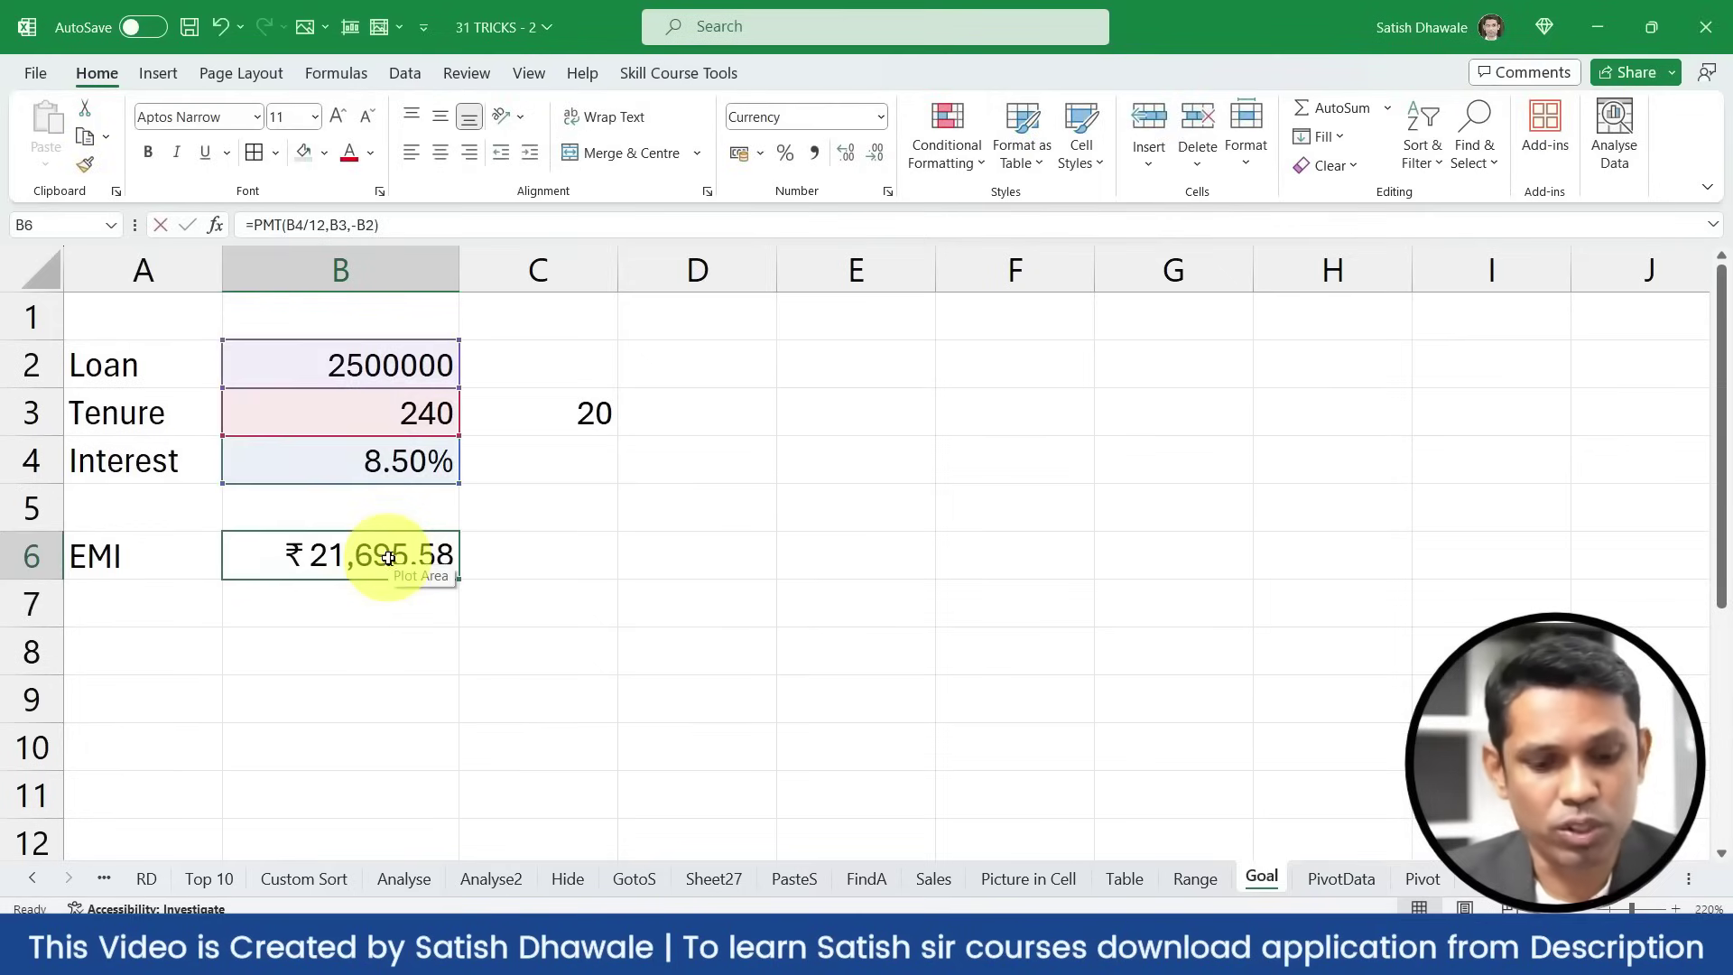
{"action": "key", "text": "F2"}
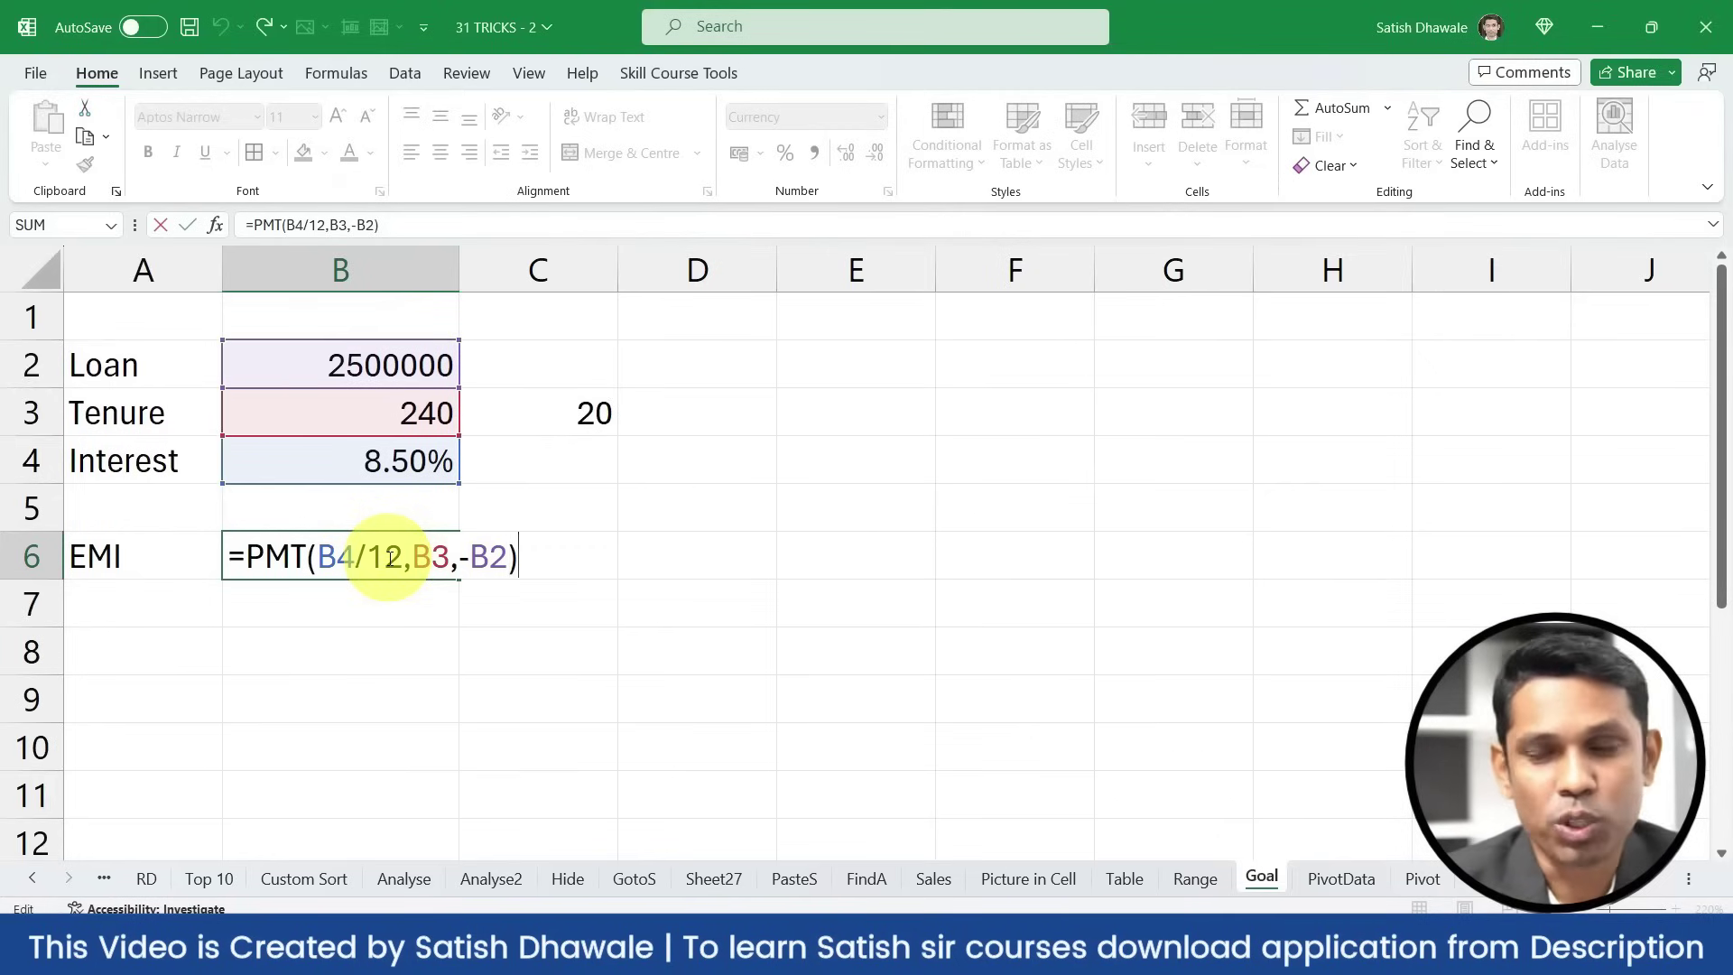
{"action": "key", "text": "Return"}
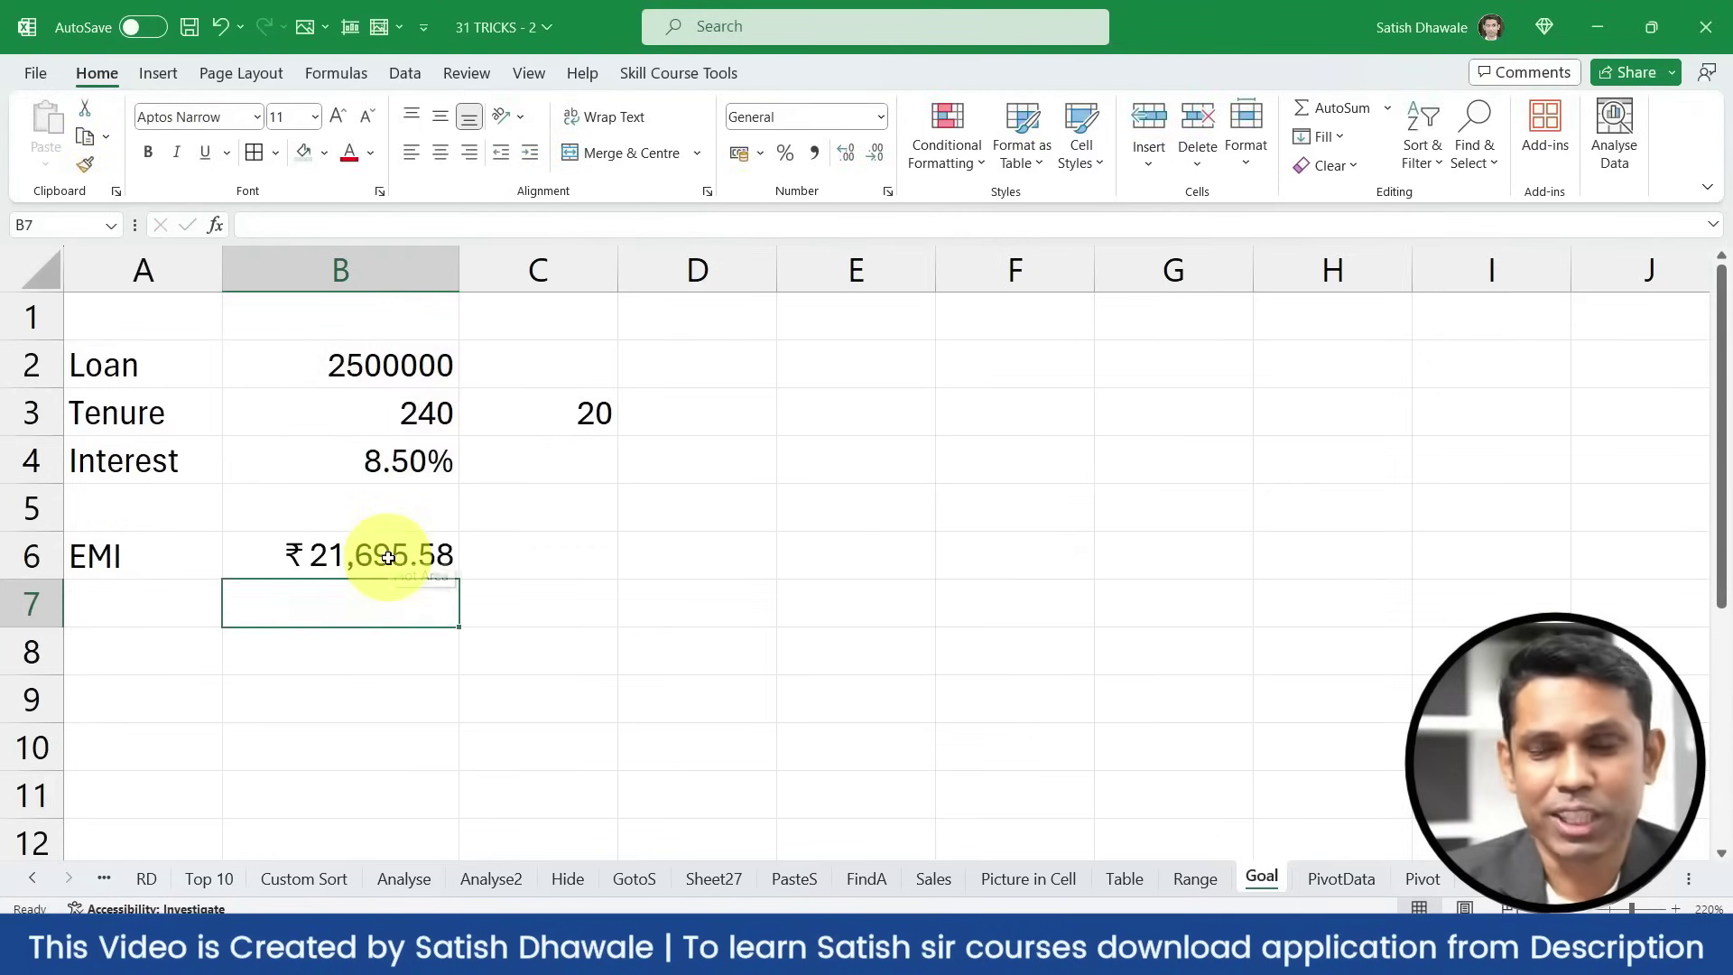
{"action": "left_click", "coordinate": [388, 557]}
{"action": "double_click", "coordinate": [388, 557]}
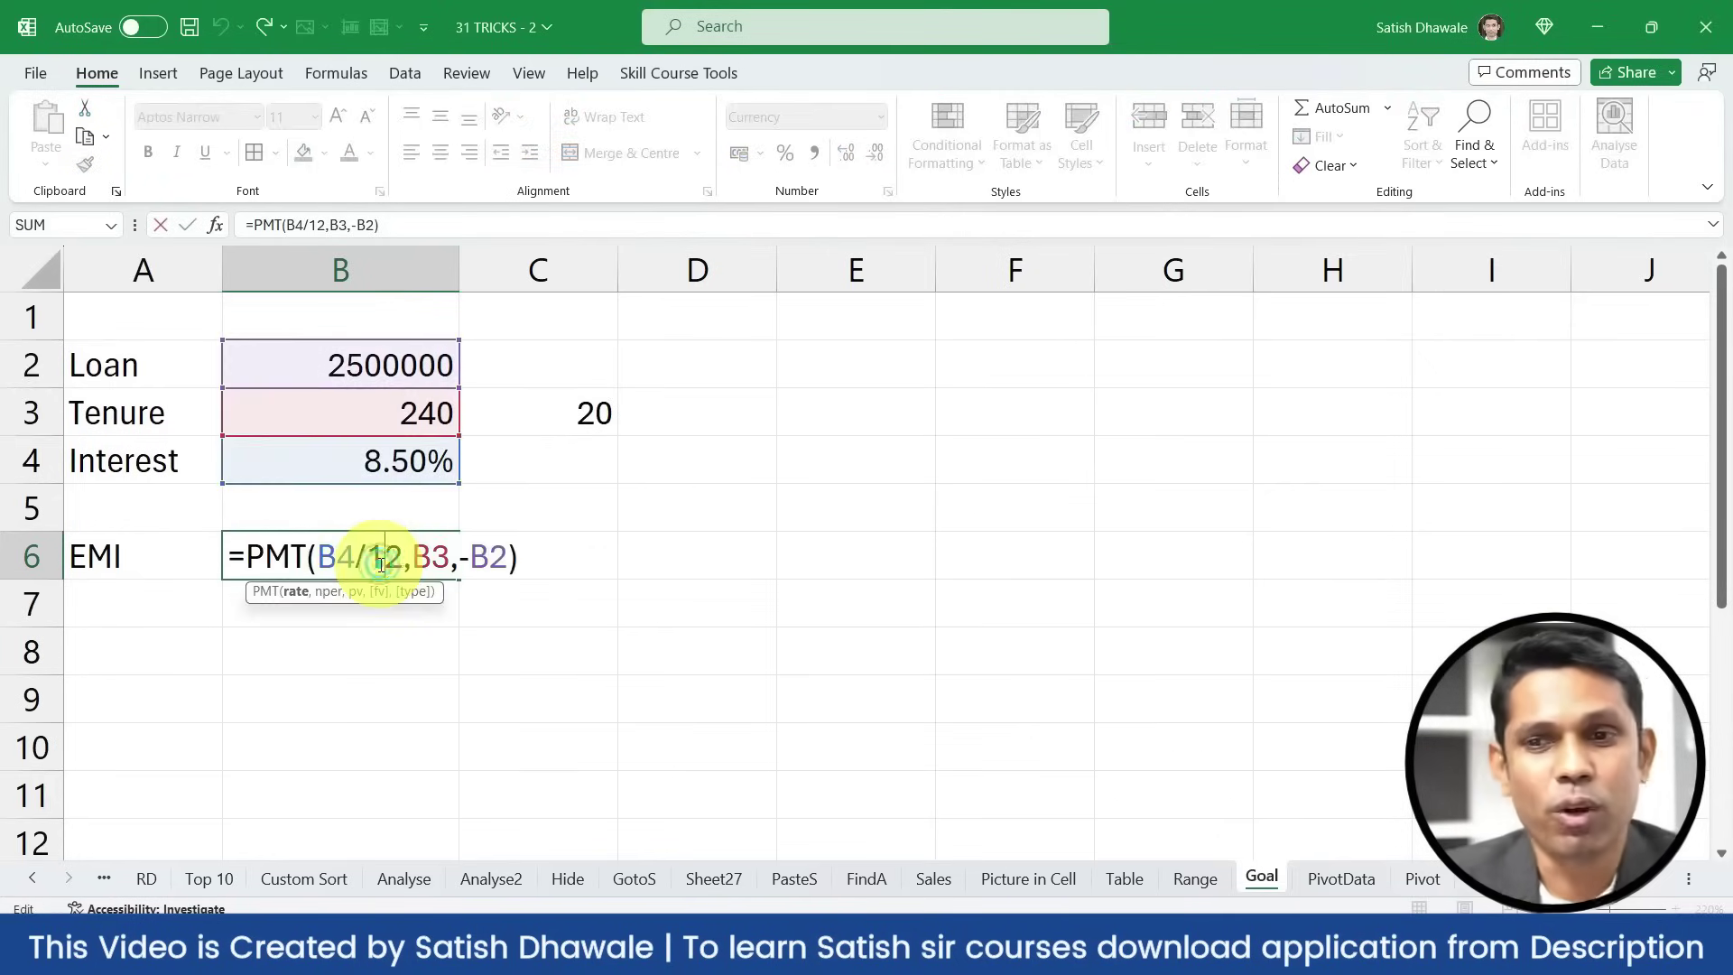
{"action": "key", "text": "Escape"}
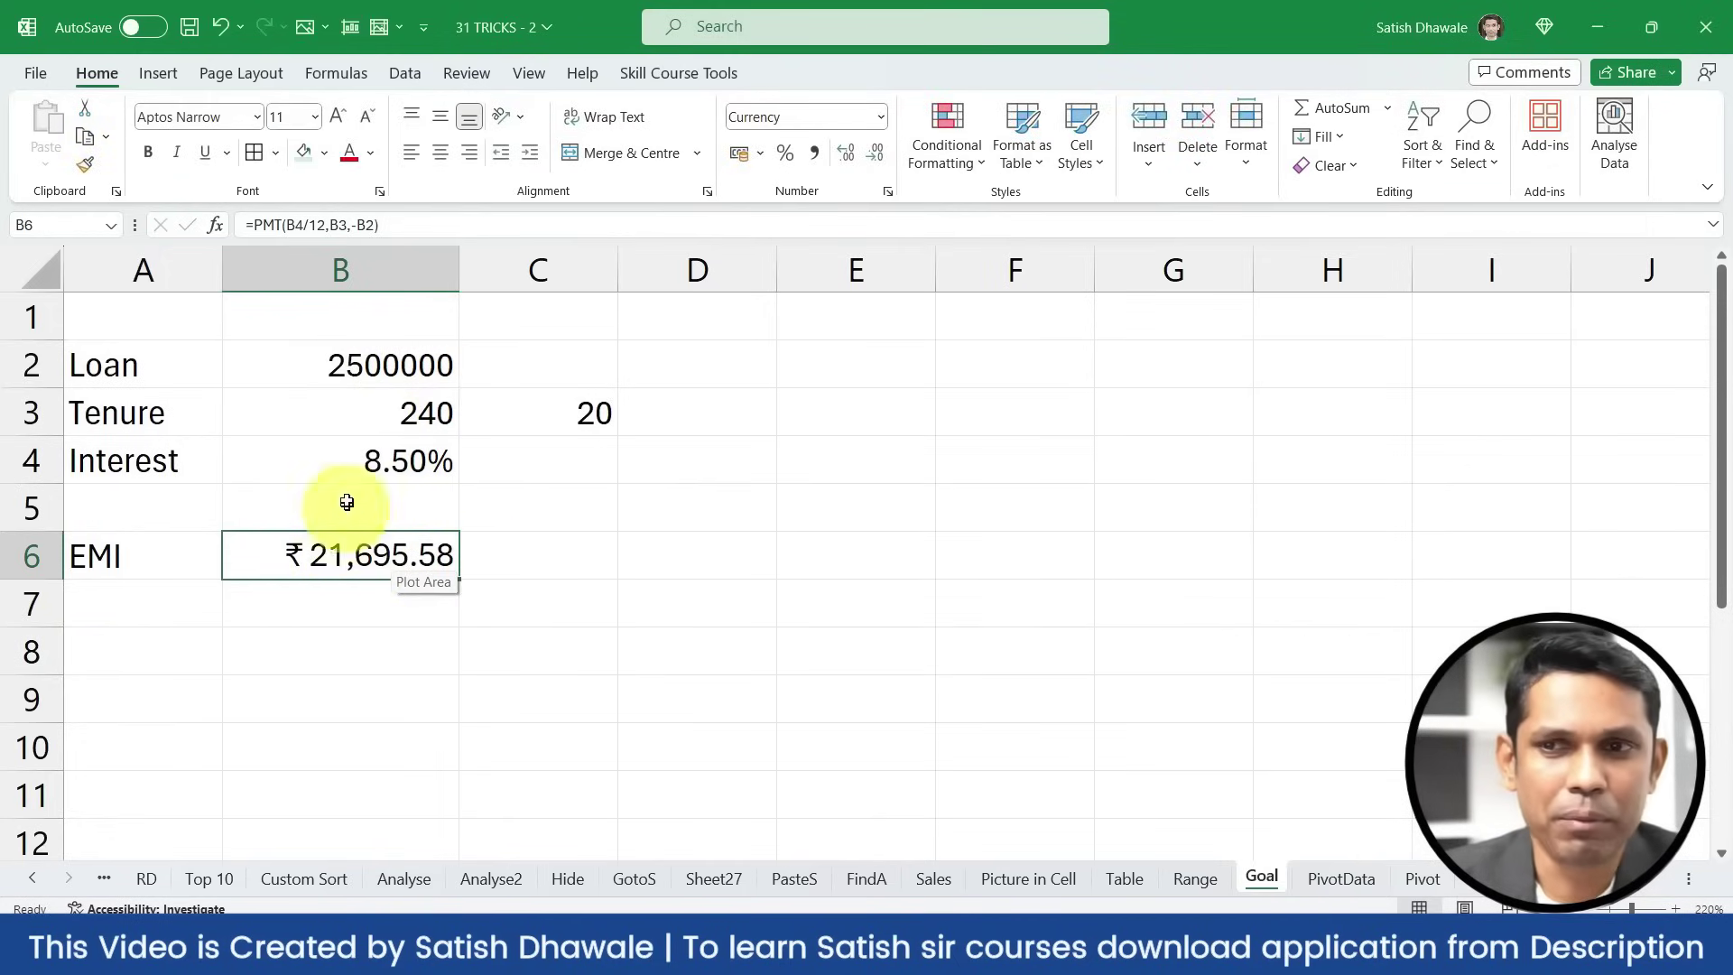
Run Goal Seek on the EMI cell B6 with a target of 30000 by changing the loan amount in B2, and keep the solution
{"action": "left_click", "coordinate": [375, 368]}
{"action": "left_click", "coordinate": [357, 534]}
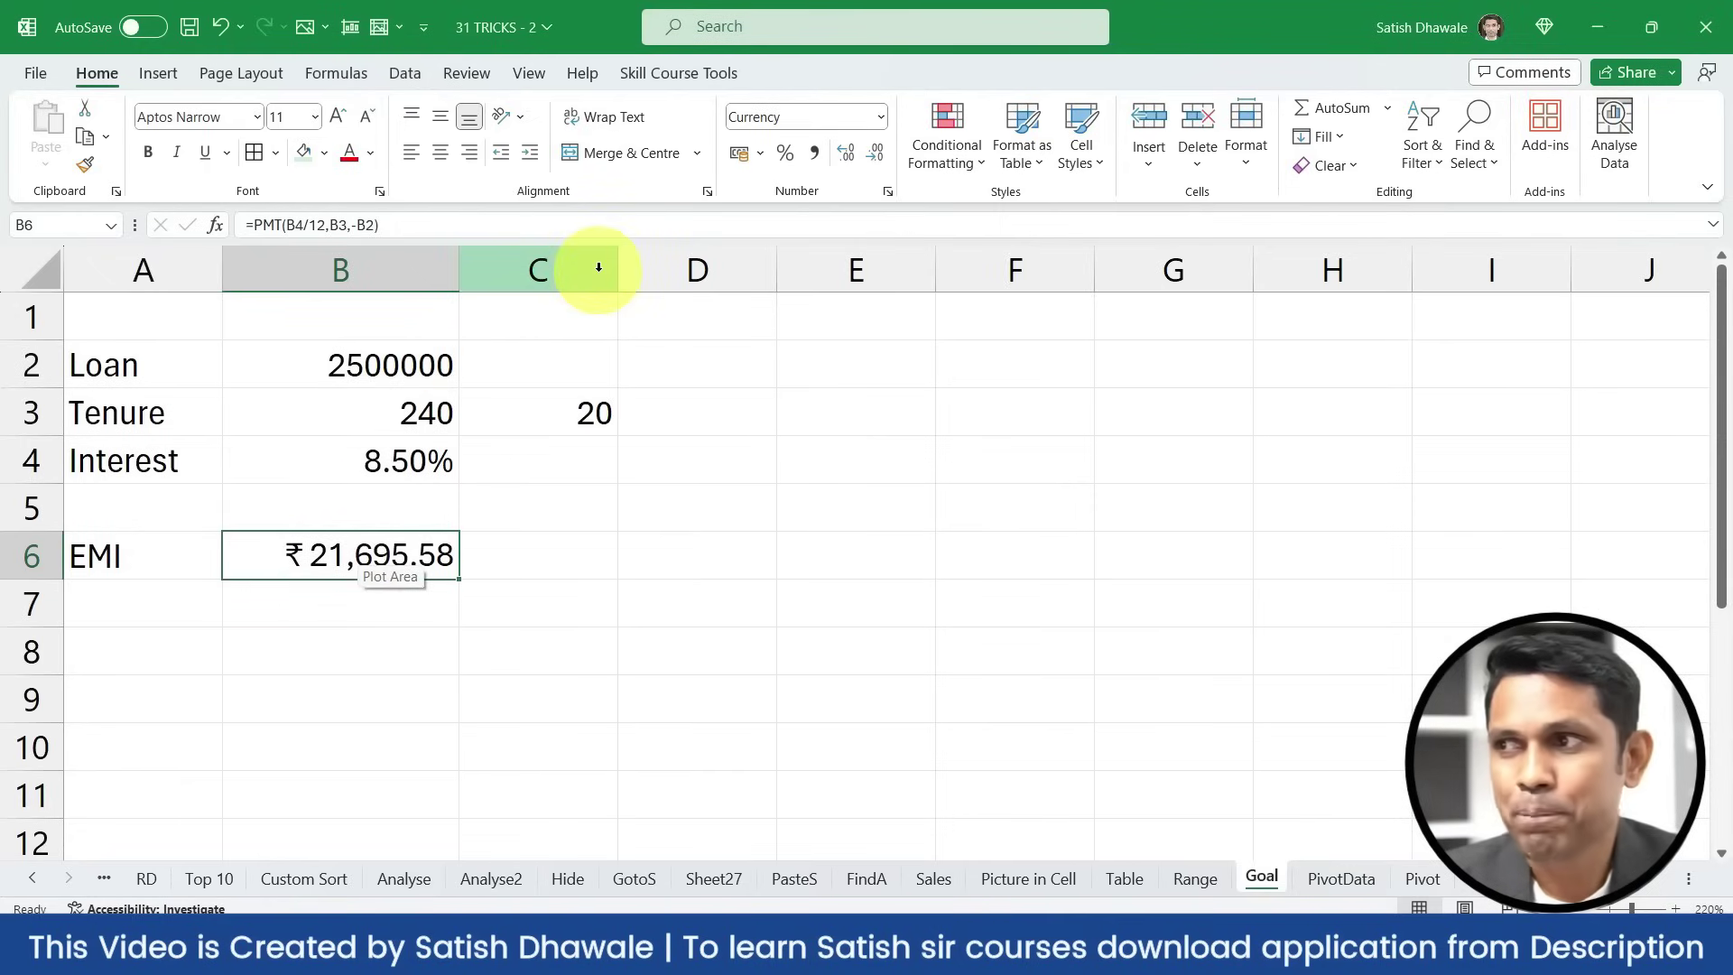
{"action": "left_click", "coordinate": [404, 73]}
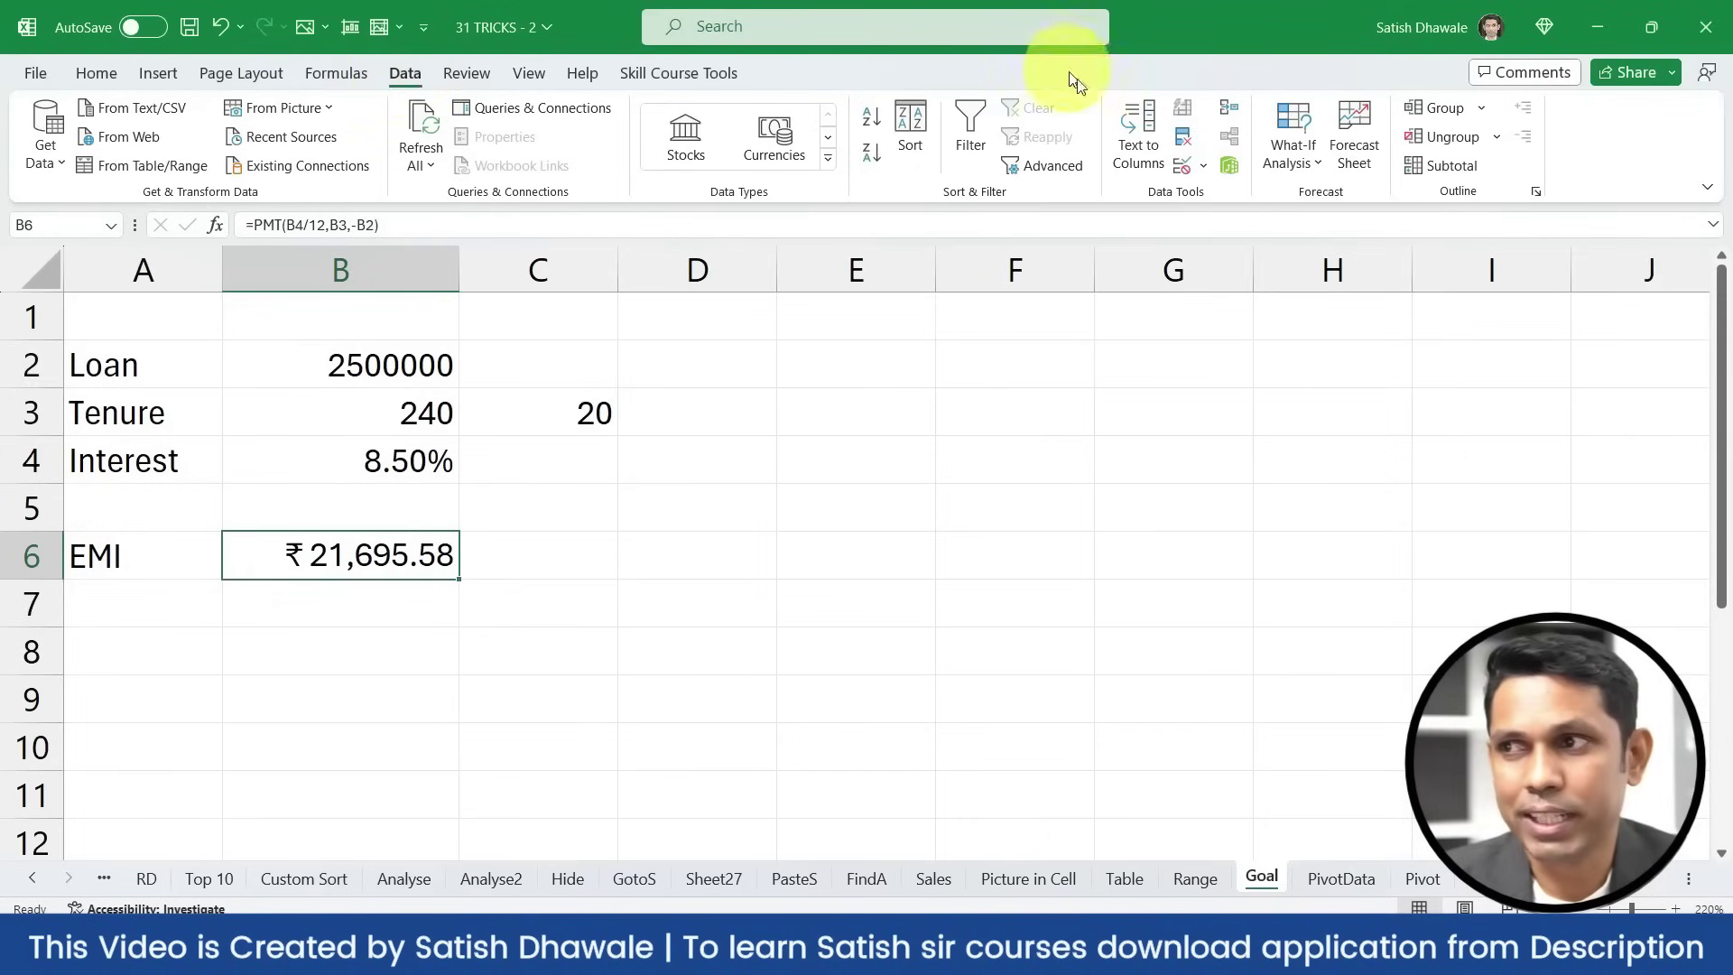
{"action": "left_click", "coordinate": [1318, 155]}
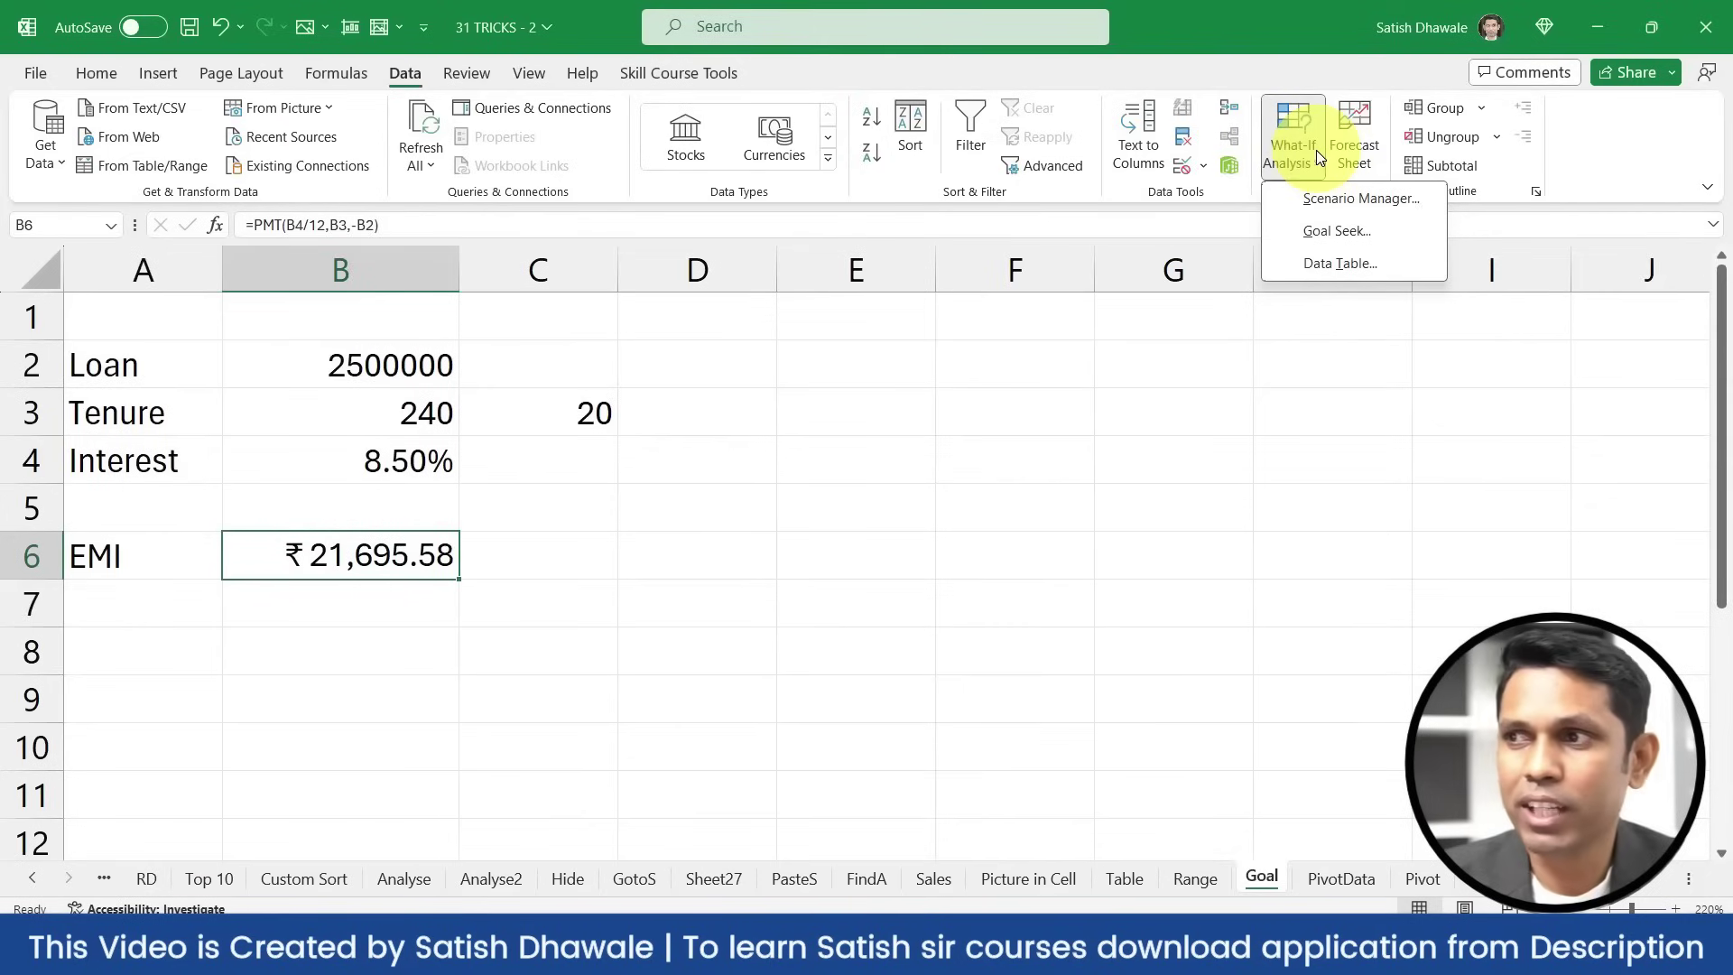
{"action": "left_click", "coordinate": [1325, 232]}
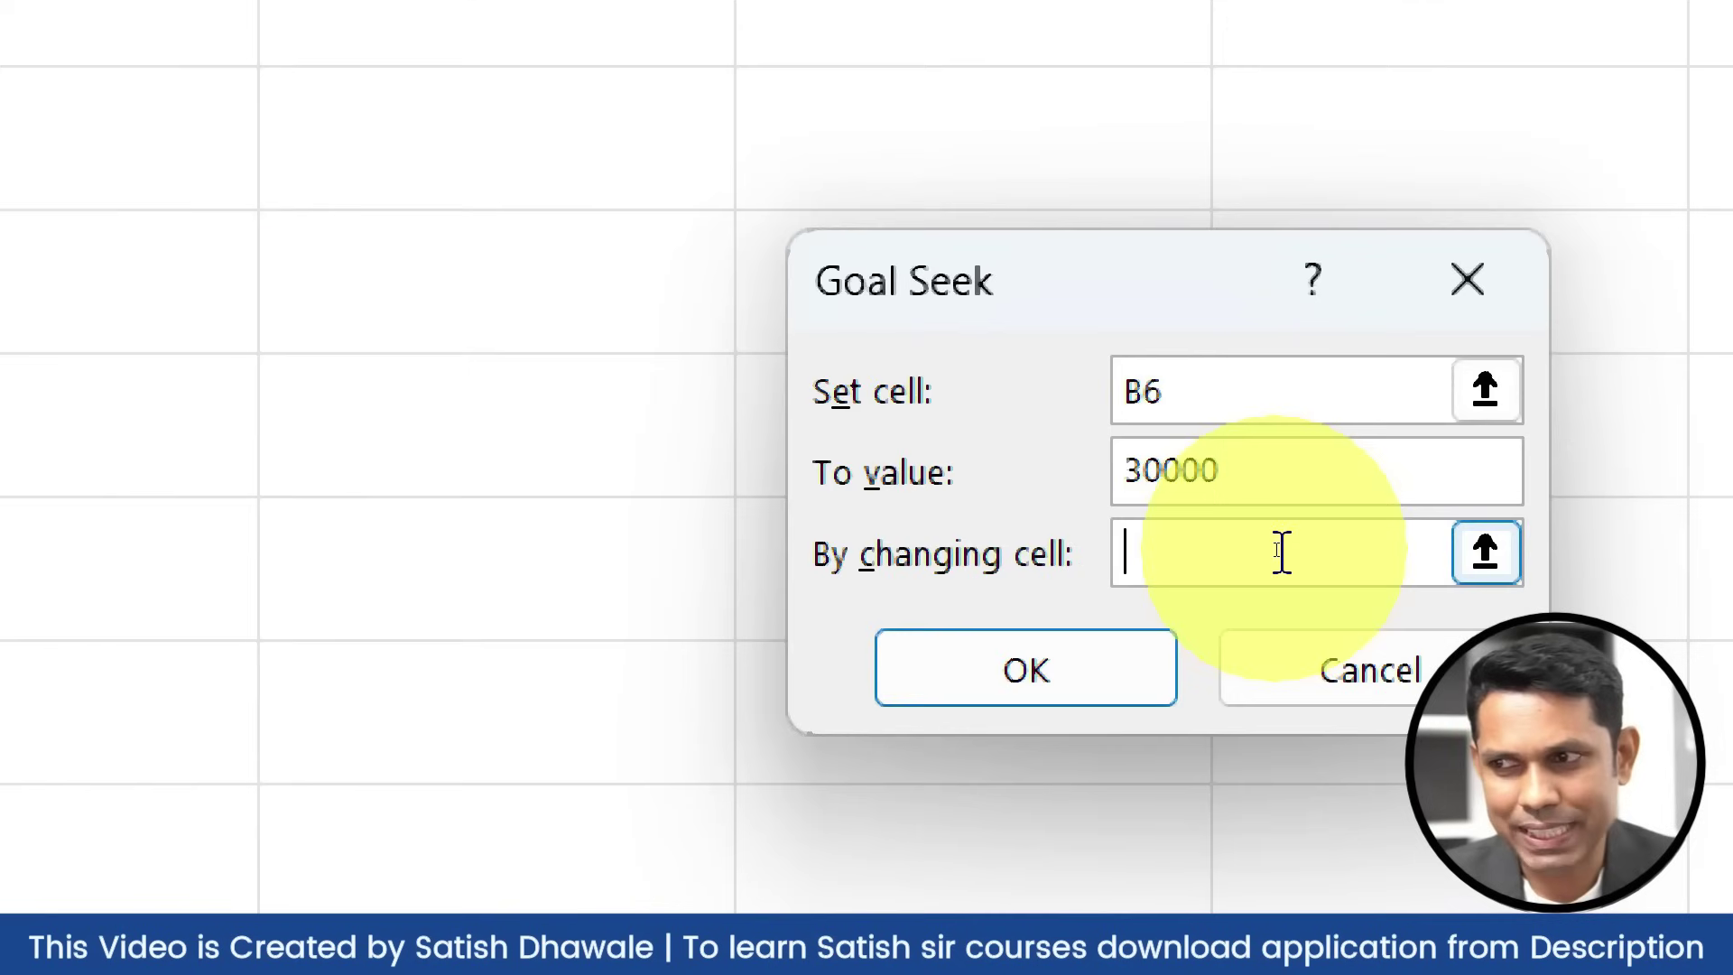
{"action": "left_click", "coordinate": [1282, 552]}
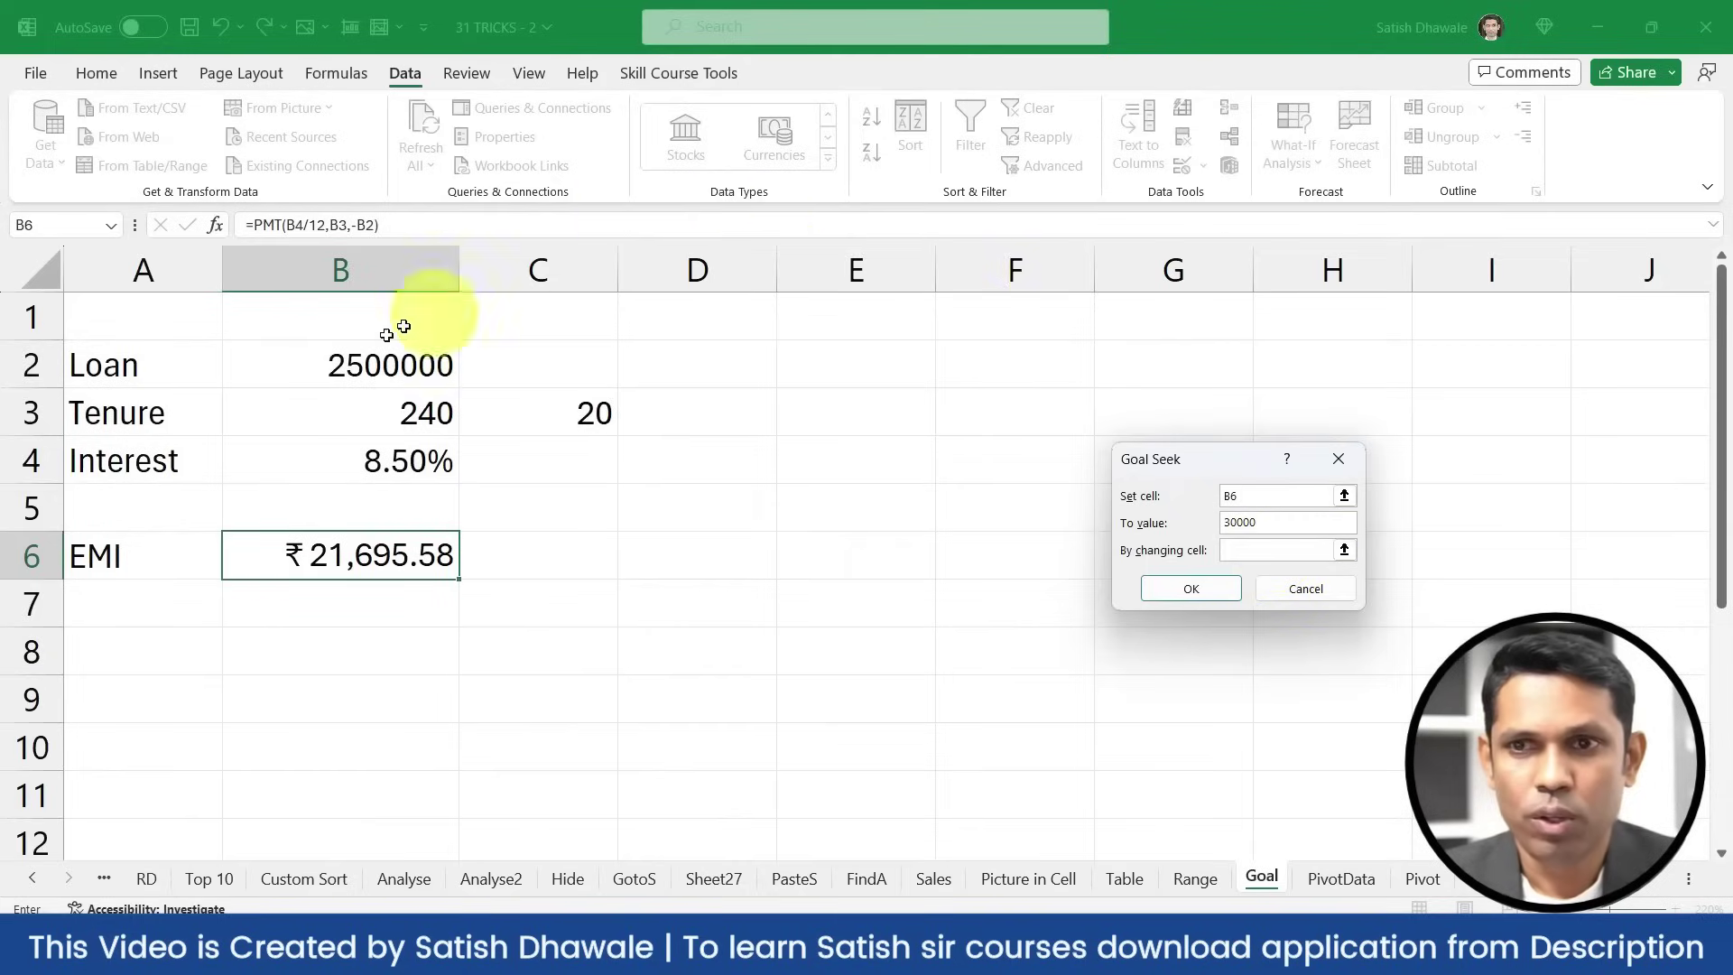
{"action": "left_click", "coordinate": [358, 370]}
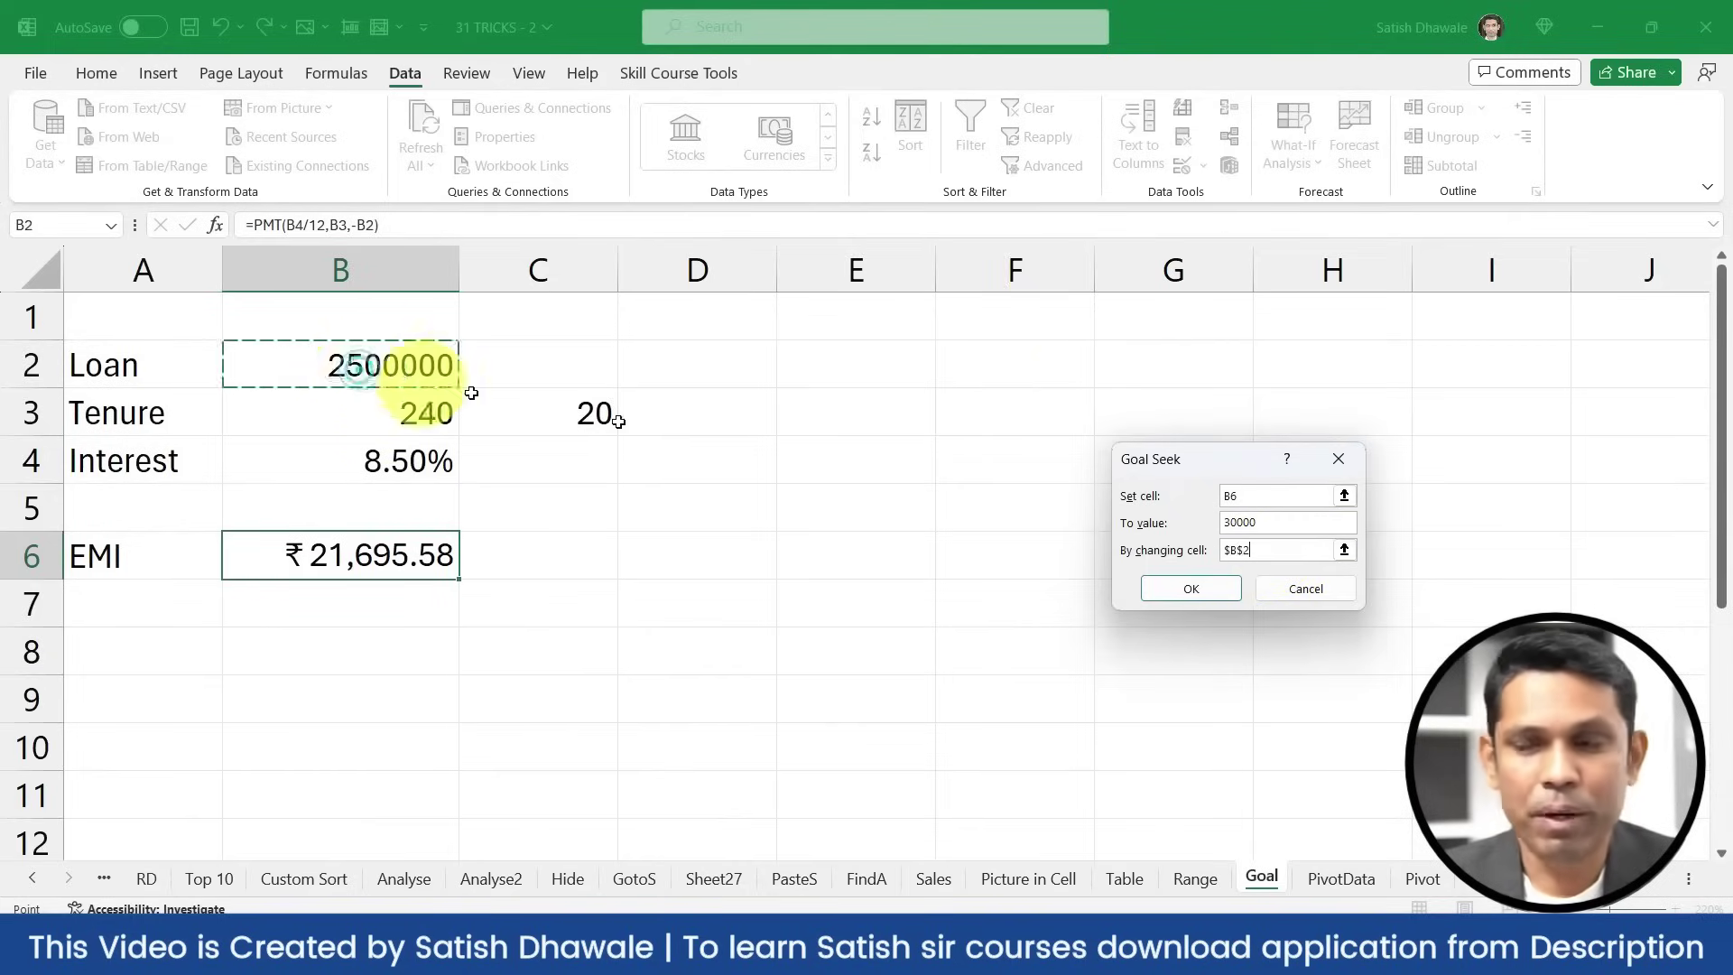
{"action": "left_click", "coordinate": [1211, 588]}
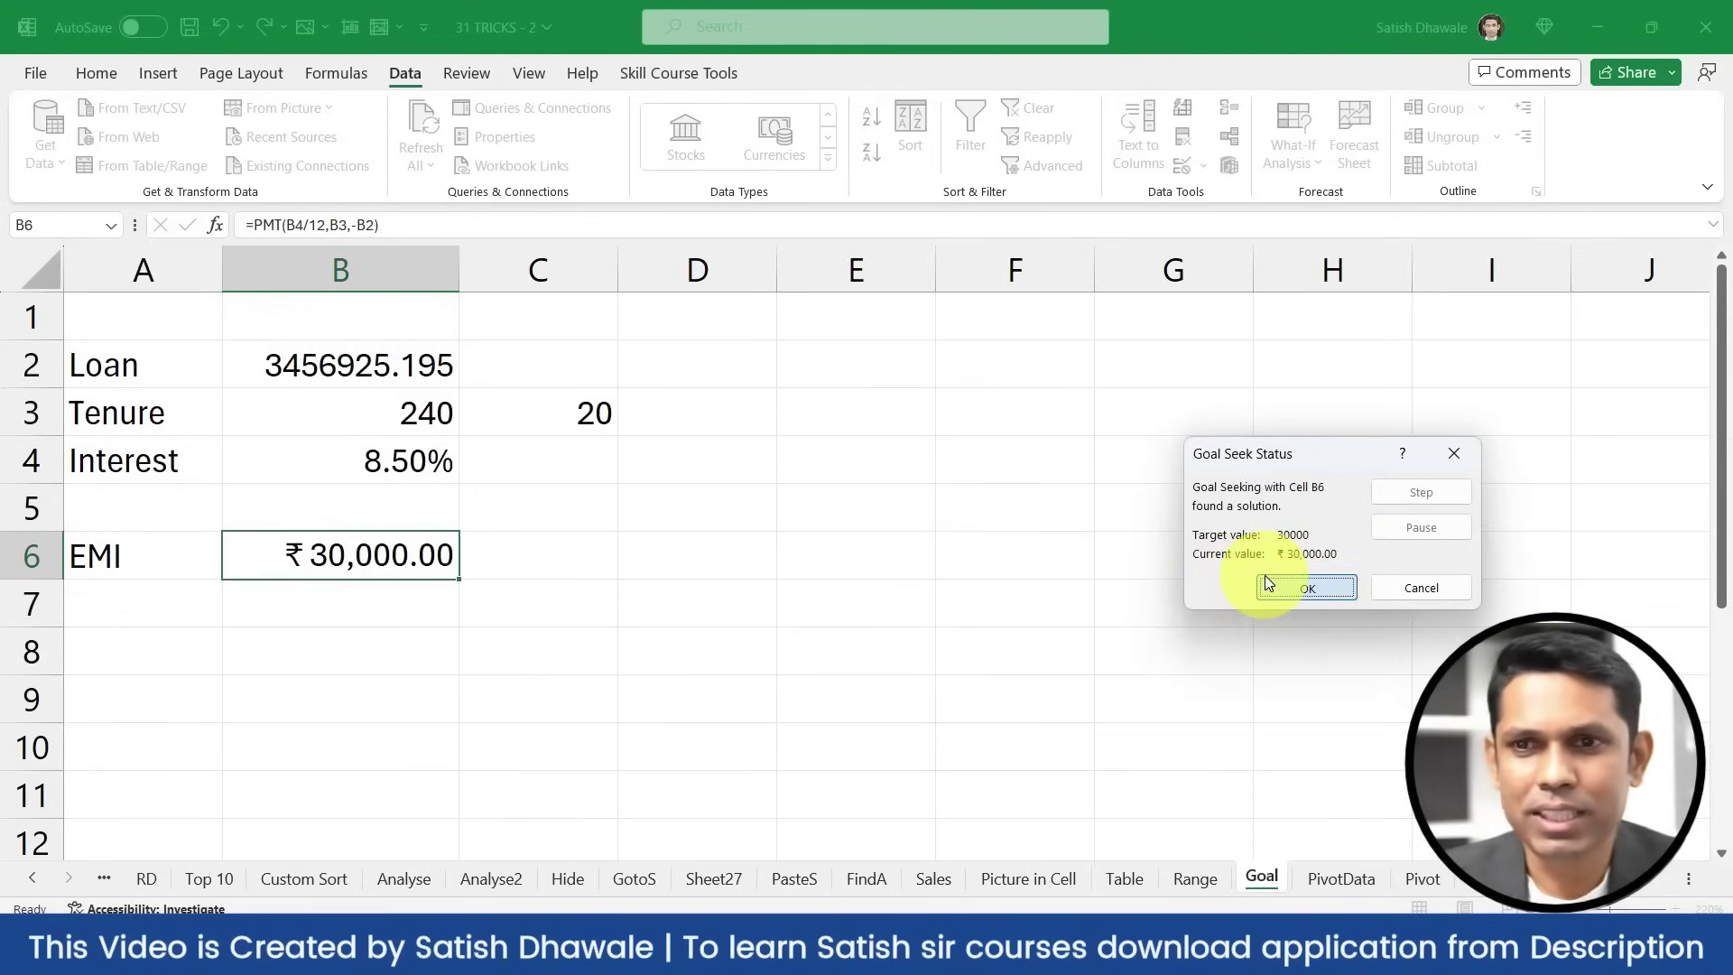
{"action": "left_click", "coordinate": [1266, 585]}
{"action": "left_click", "coordinate": [305, 363]}
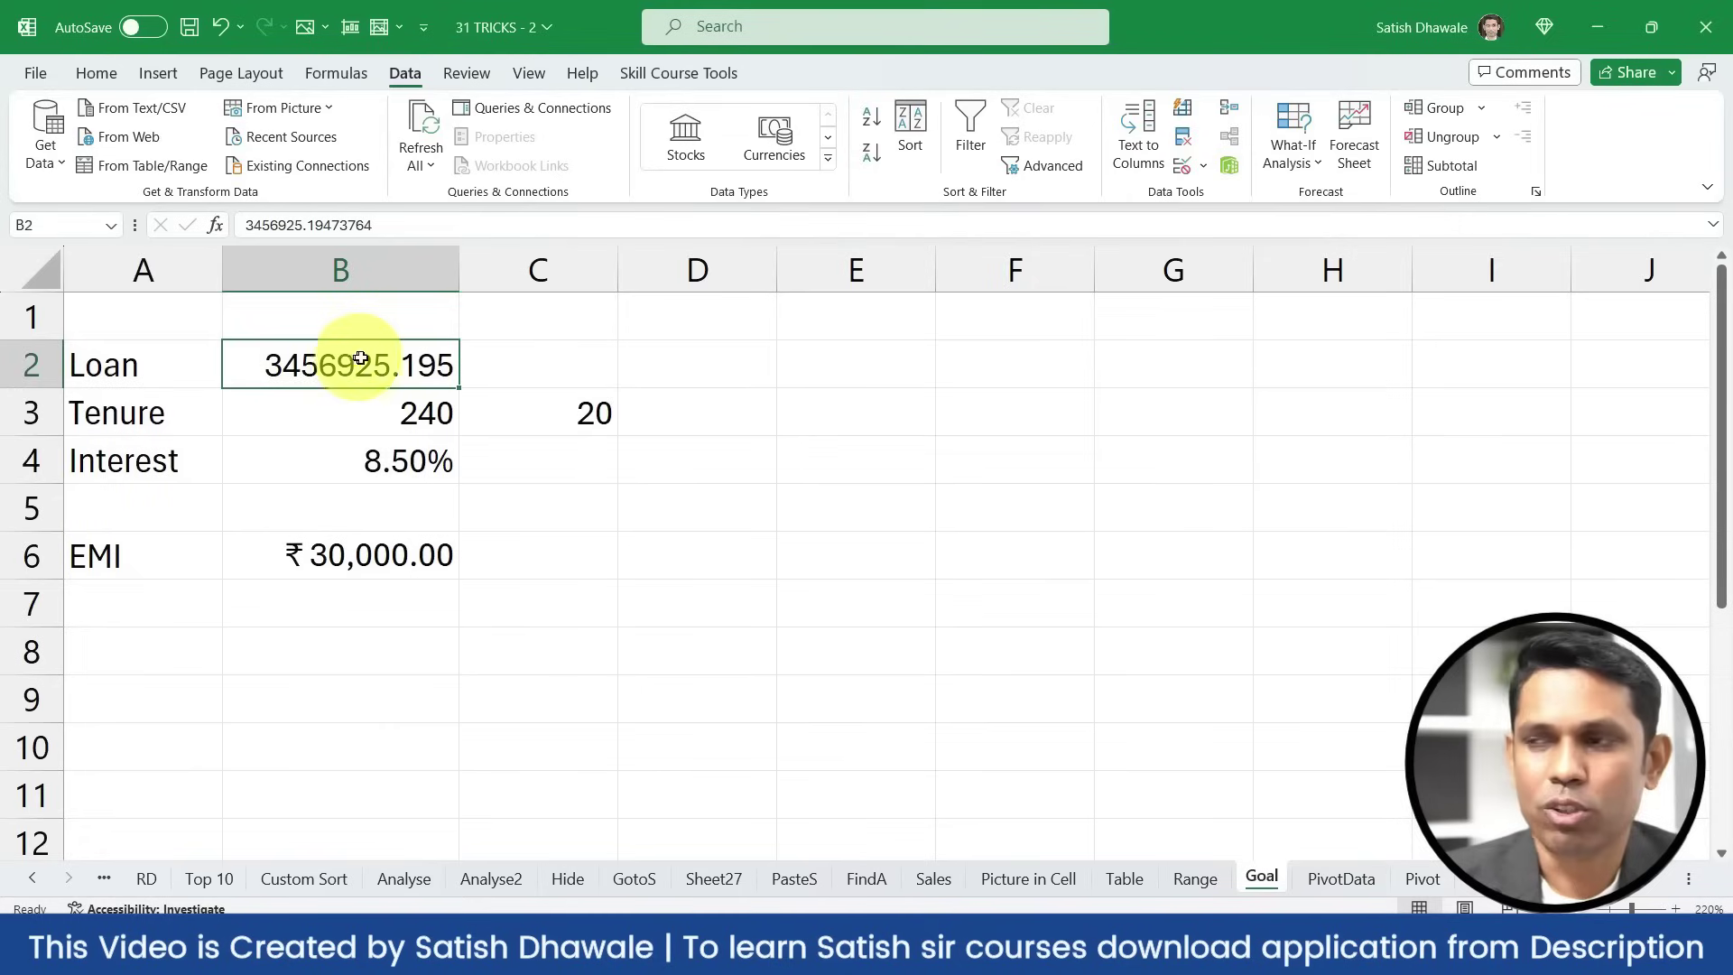
Run Goal Seek on the EMI cell B6 with a target of 50000 by changing the tenure in B3, and keep the solution
{"action": "left_click", "coordinate": [356, 553]}
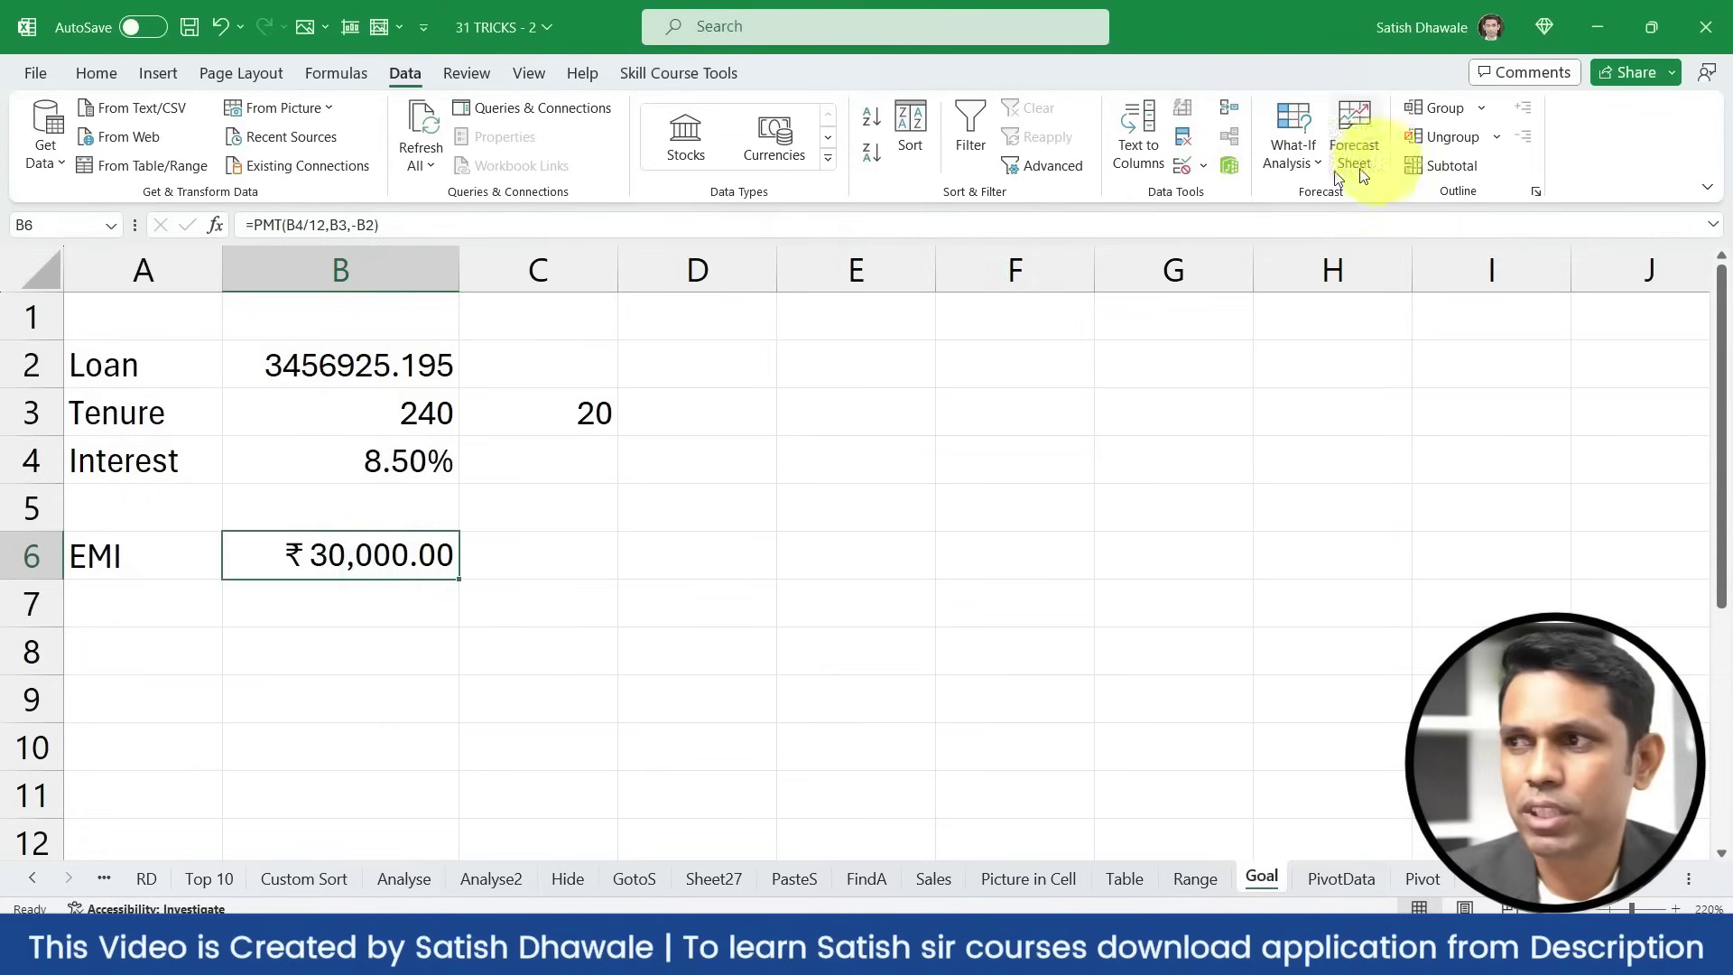
{"action": "left_click", "coordinate": [1305, 154]}
{"action": "left_click", "coordinate": [1336, 228]}
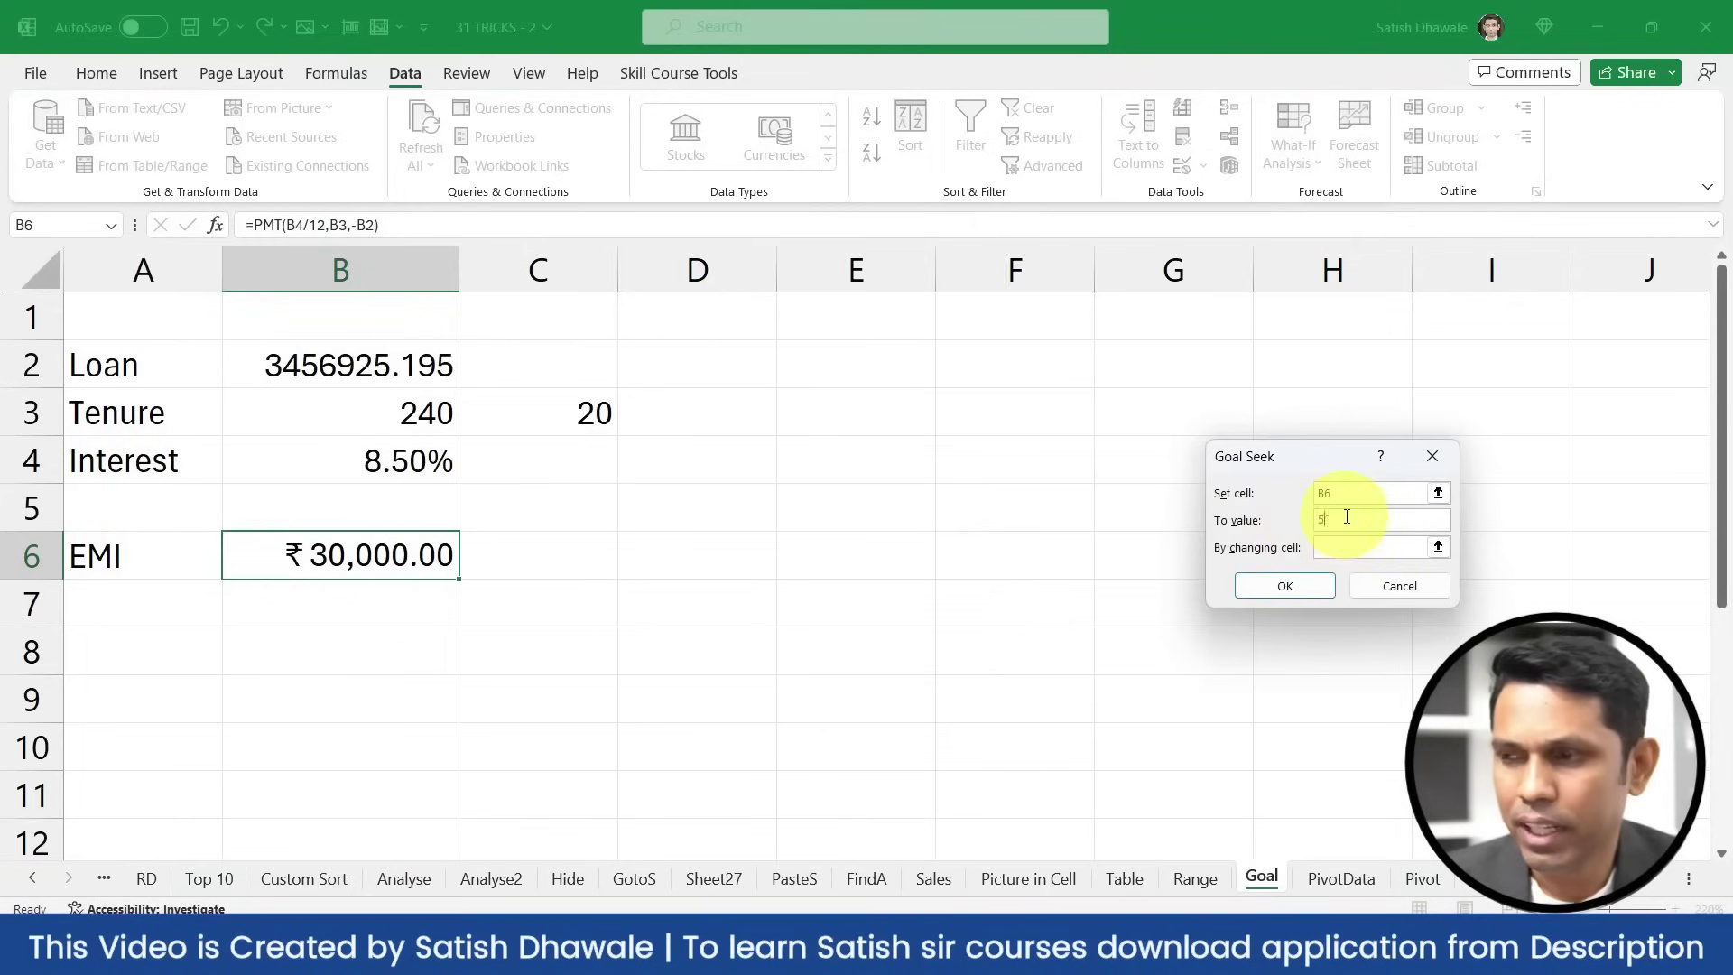
{"action": "left_click", "coordinate": [1331, 549]}
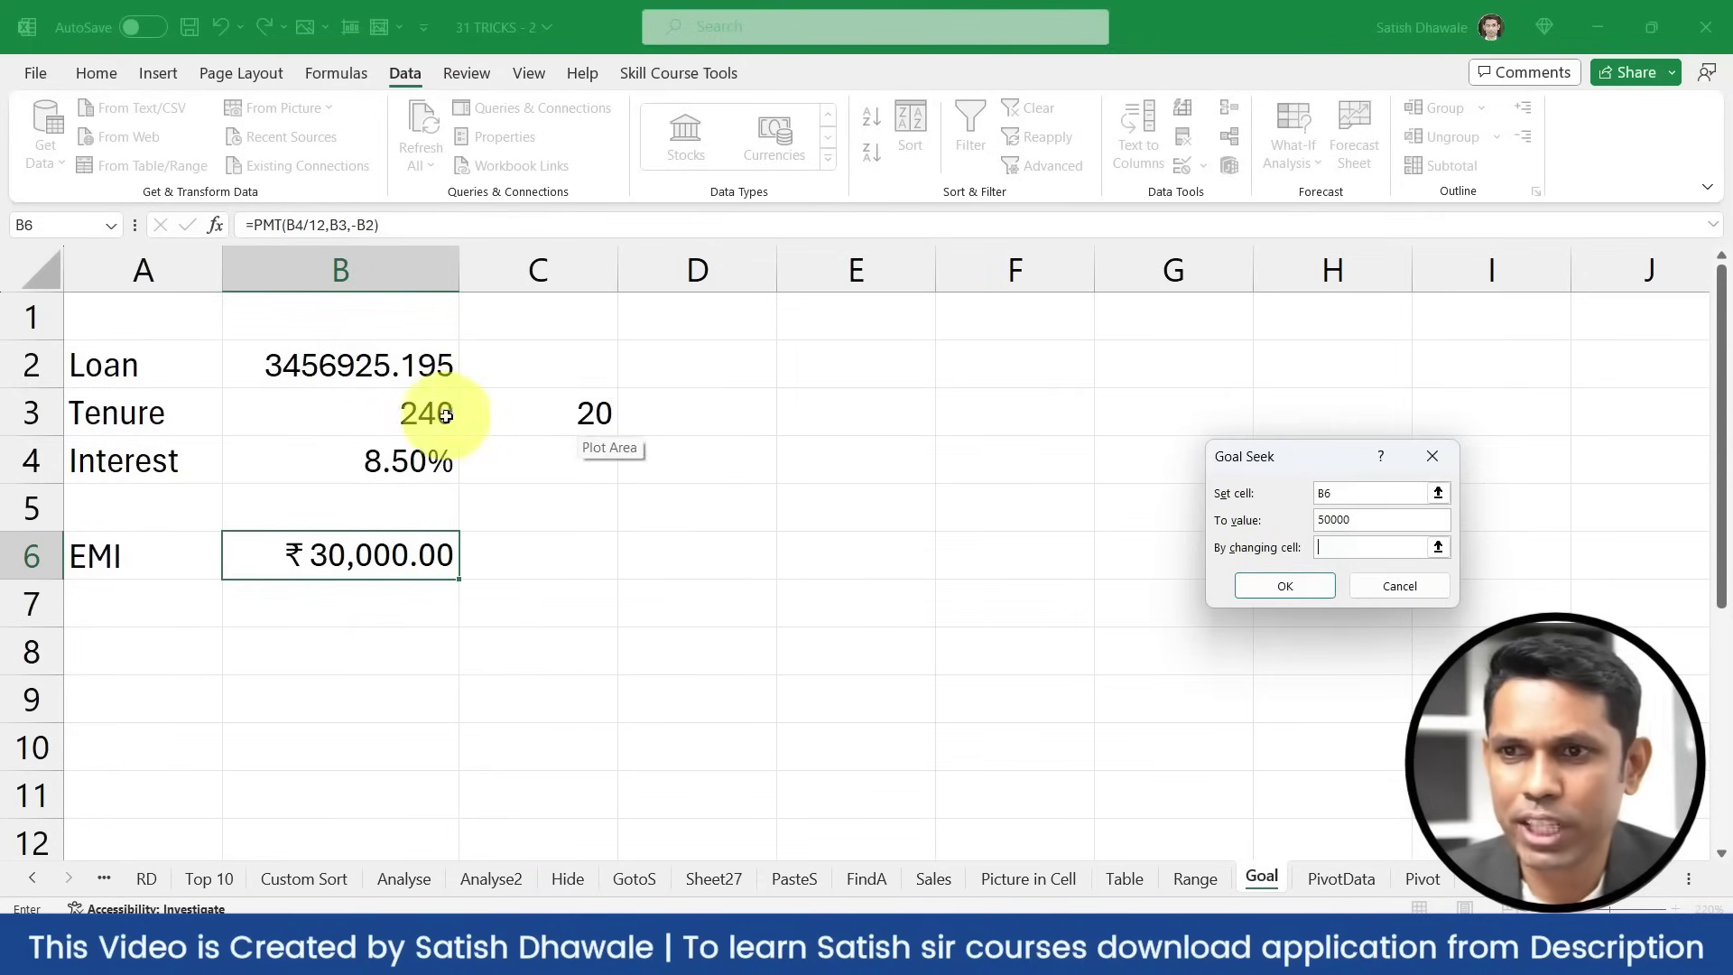
{"action": "left_click", "coordinate": [1291, 582]}
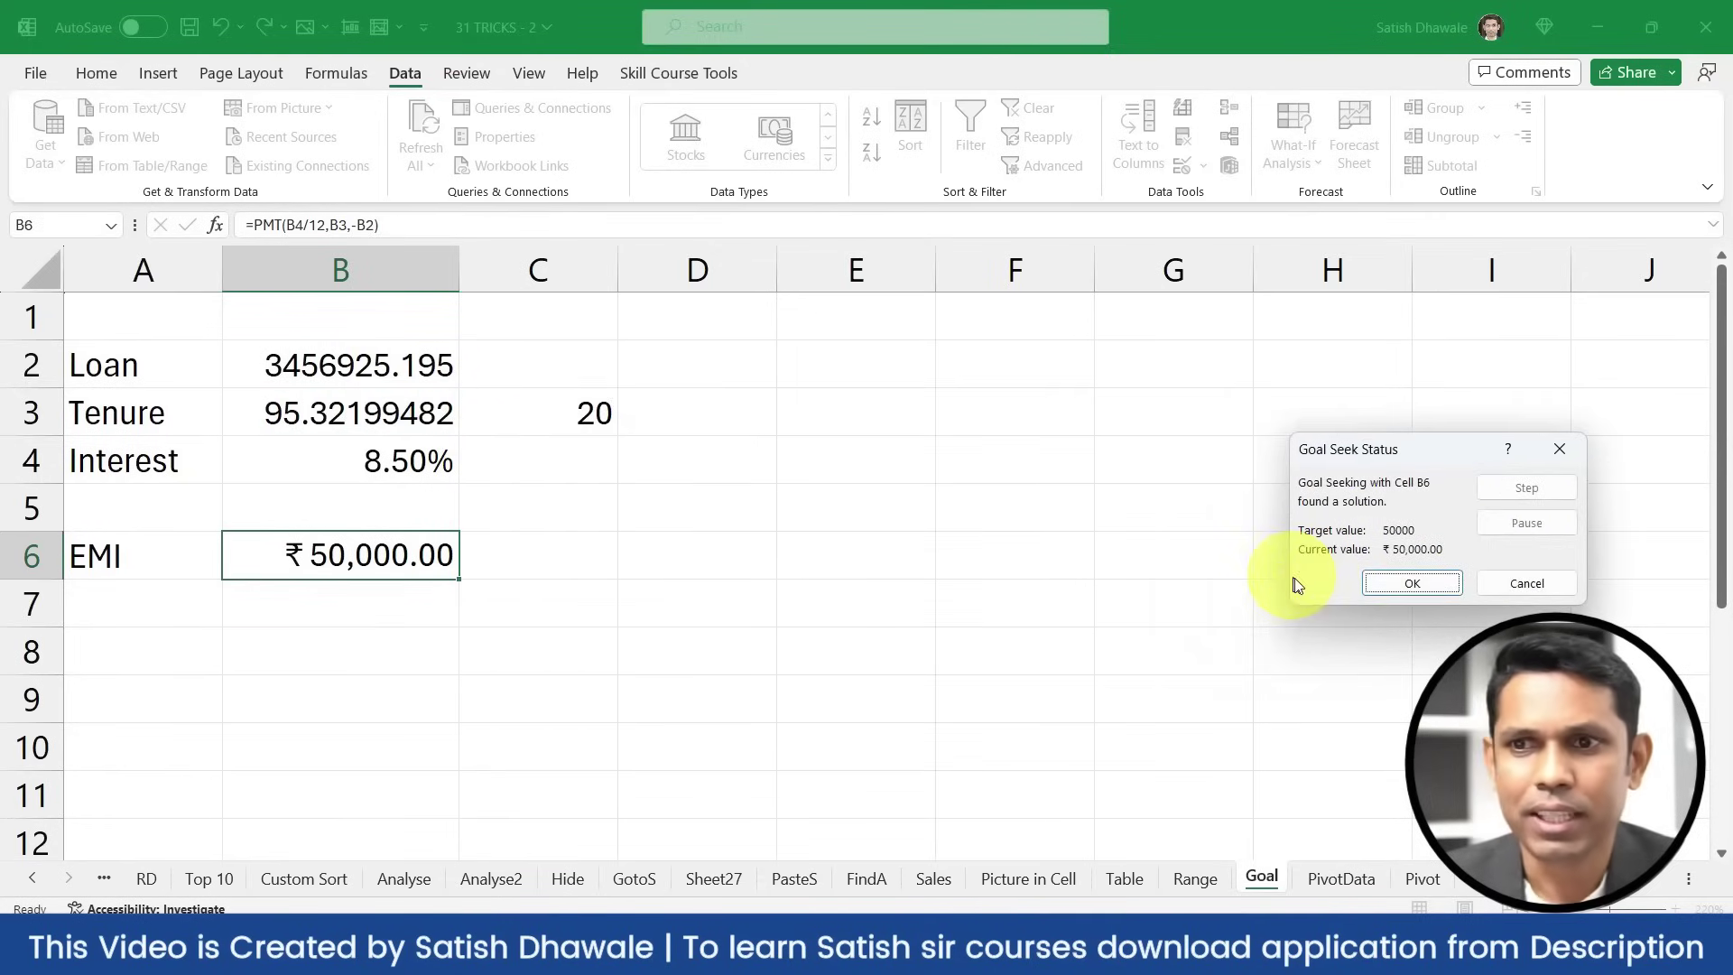
{"action": "left_click", "coordinate": [1381, 582]}
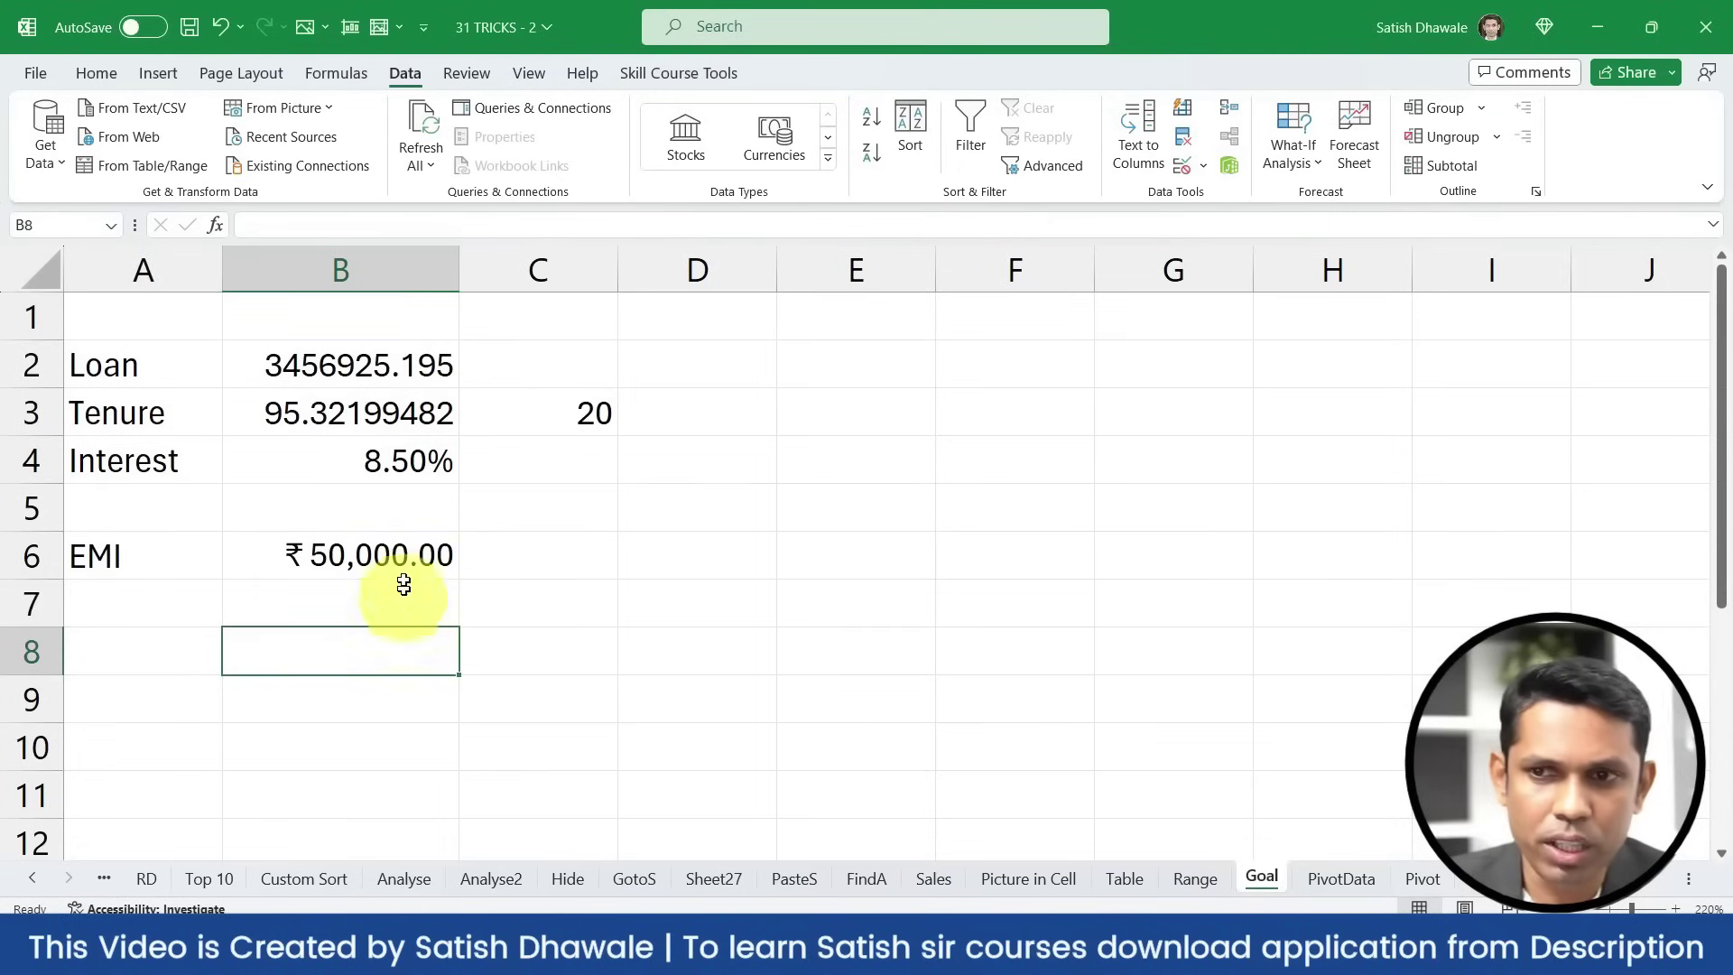
Enter =FORMULATEXT(B6) in B8 to show the EMI formula as text
{"action": "type", "text": "=FORM"}
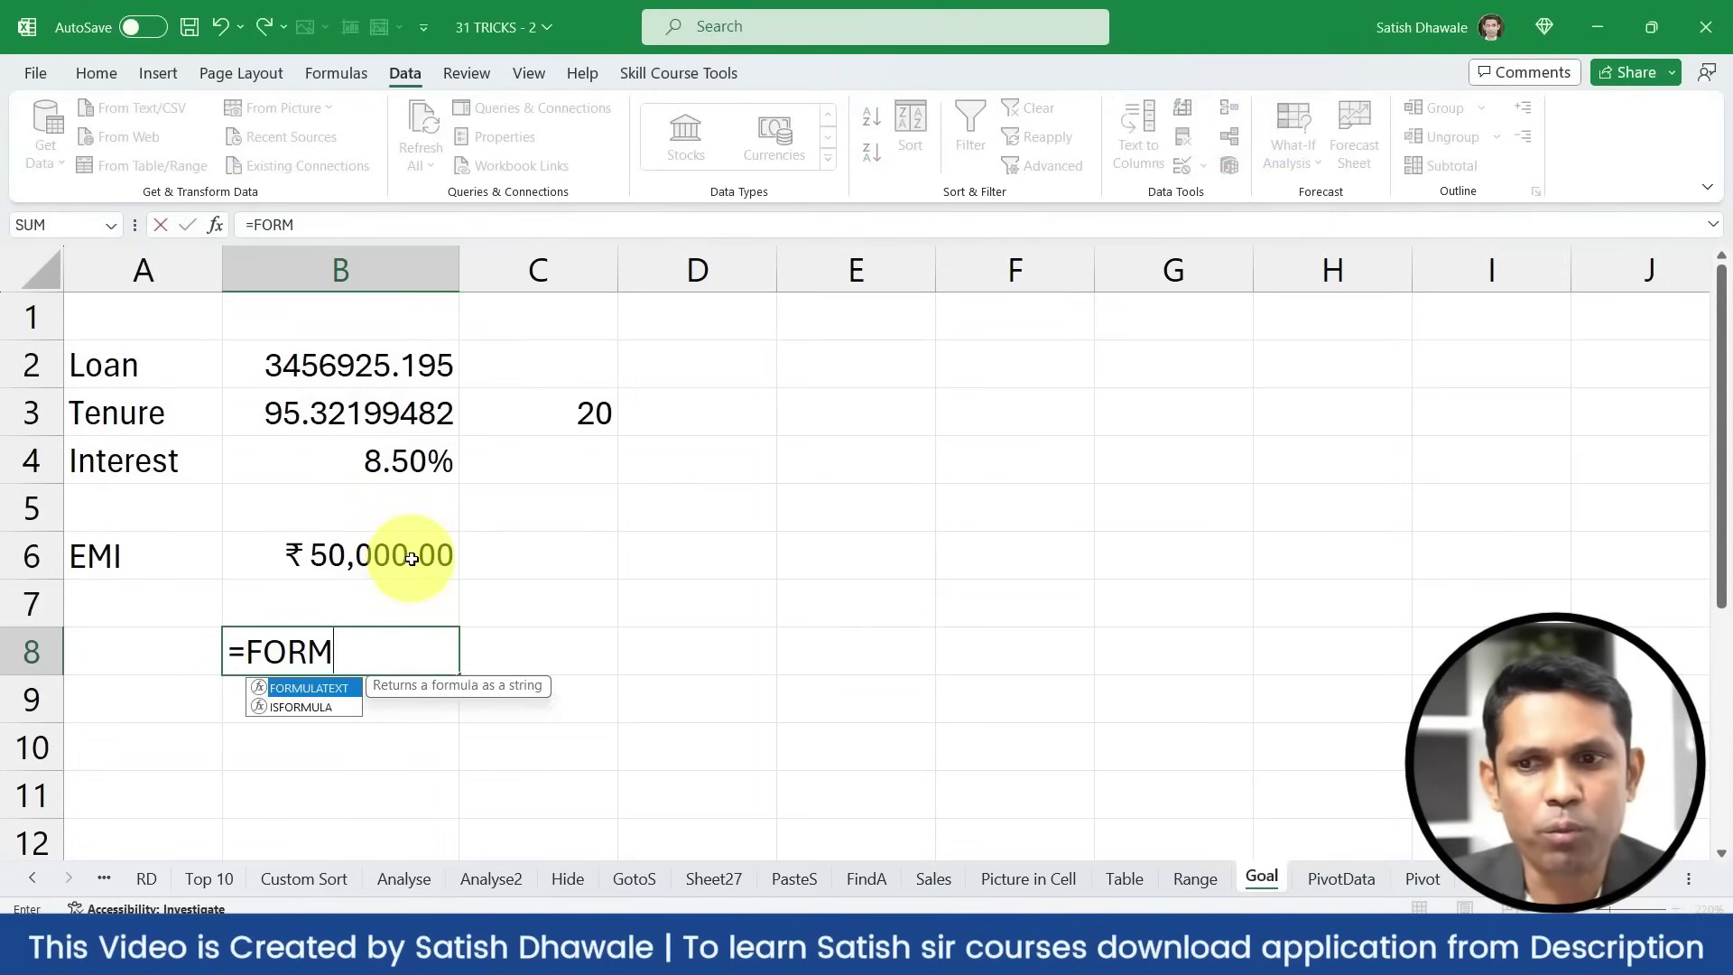
{"action": "key", "text": "Tab"}
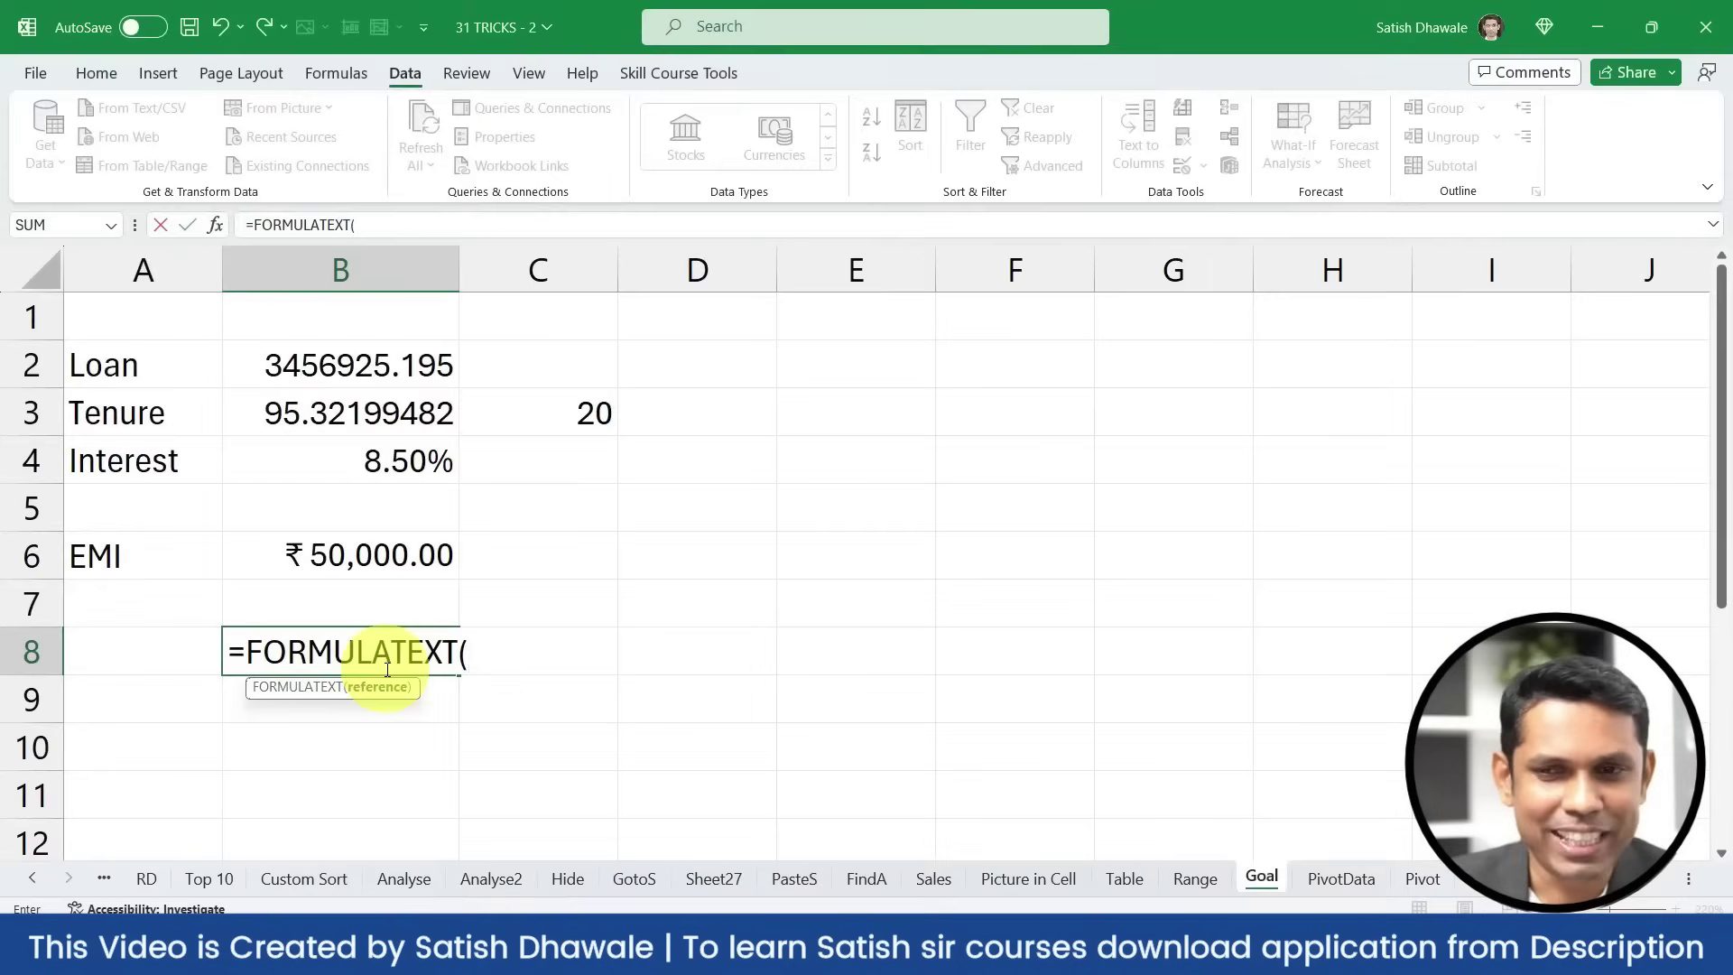
{"action": "left_click", "coordinate": [424, 490]}
{"action": "key", "text": "Return"}
{"action": "key", "text": "Up"}
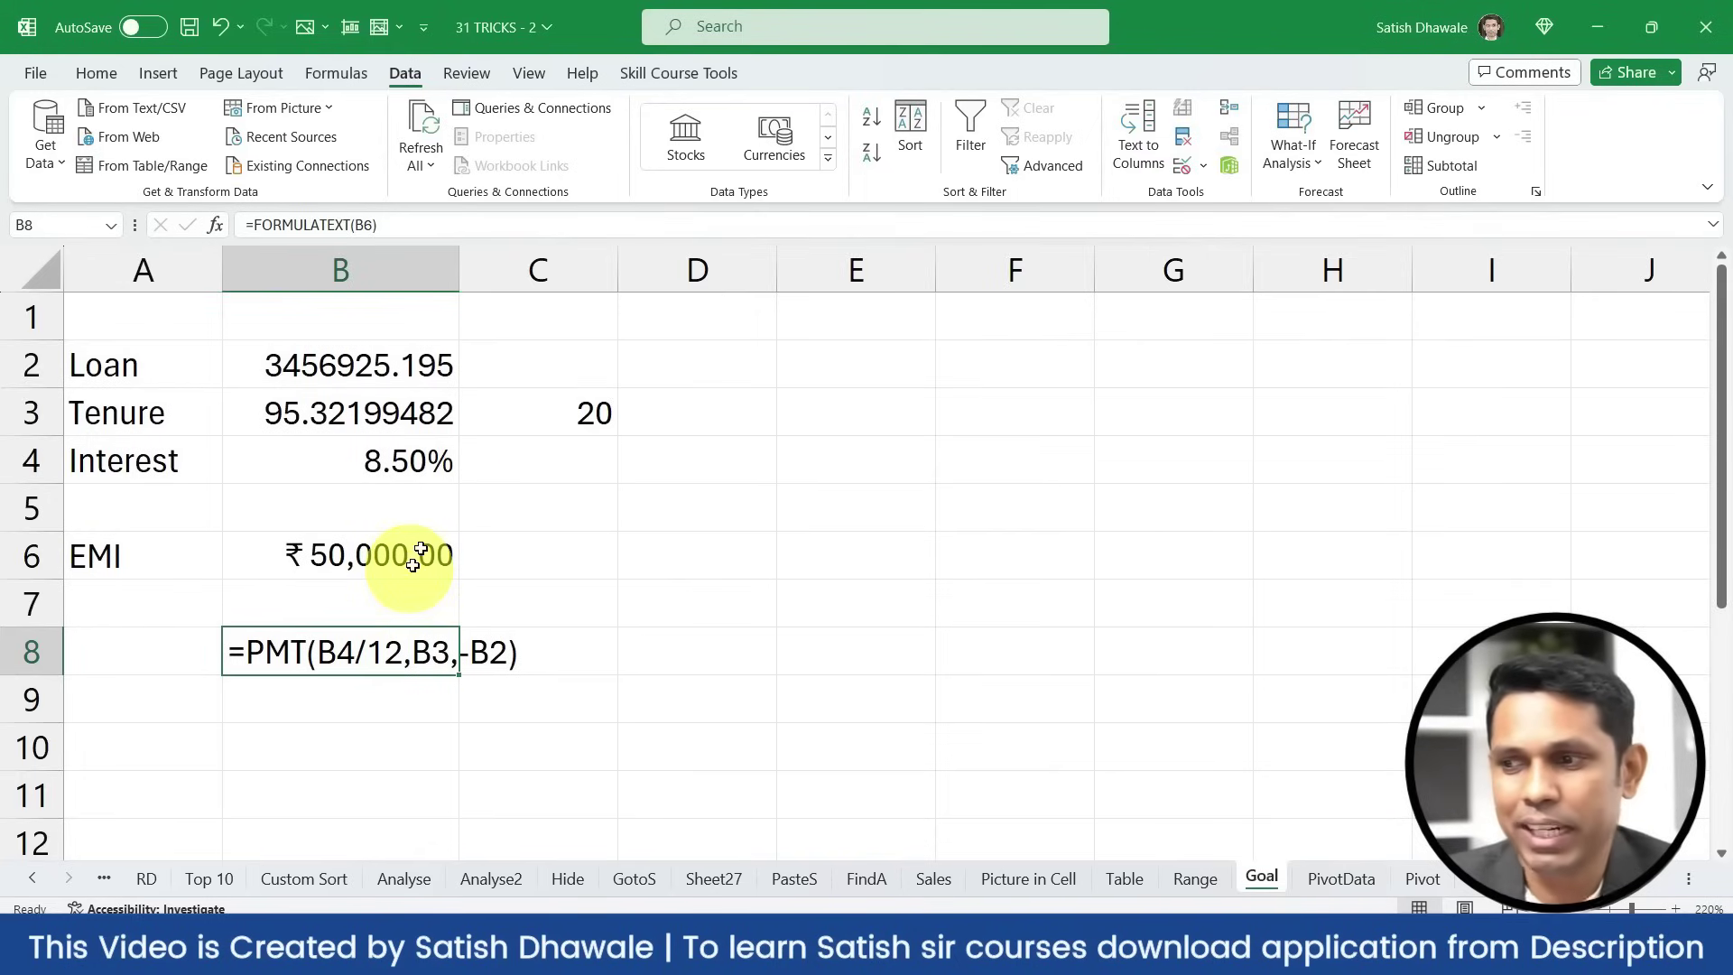
On the Pivot sheet, check which filter controls the Row Labels and Sum of Sales Amount headers offer
{"action": "left_click", "coordinate": [1318, 876]}
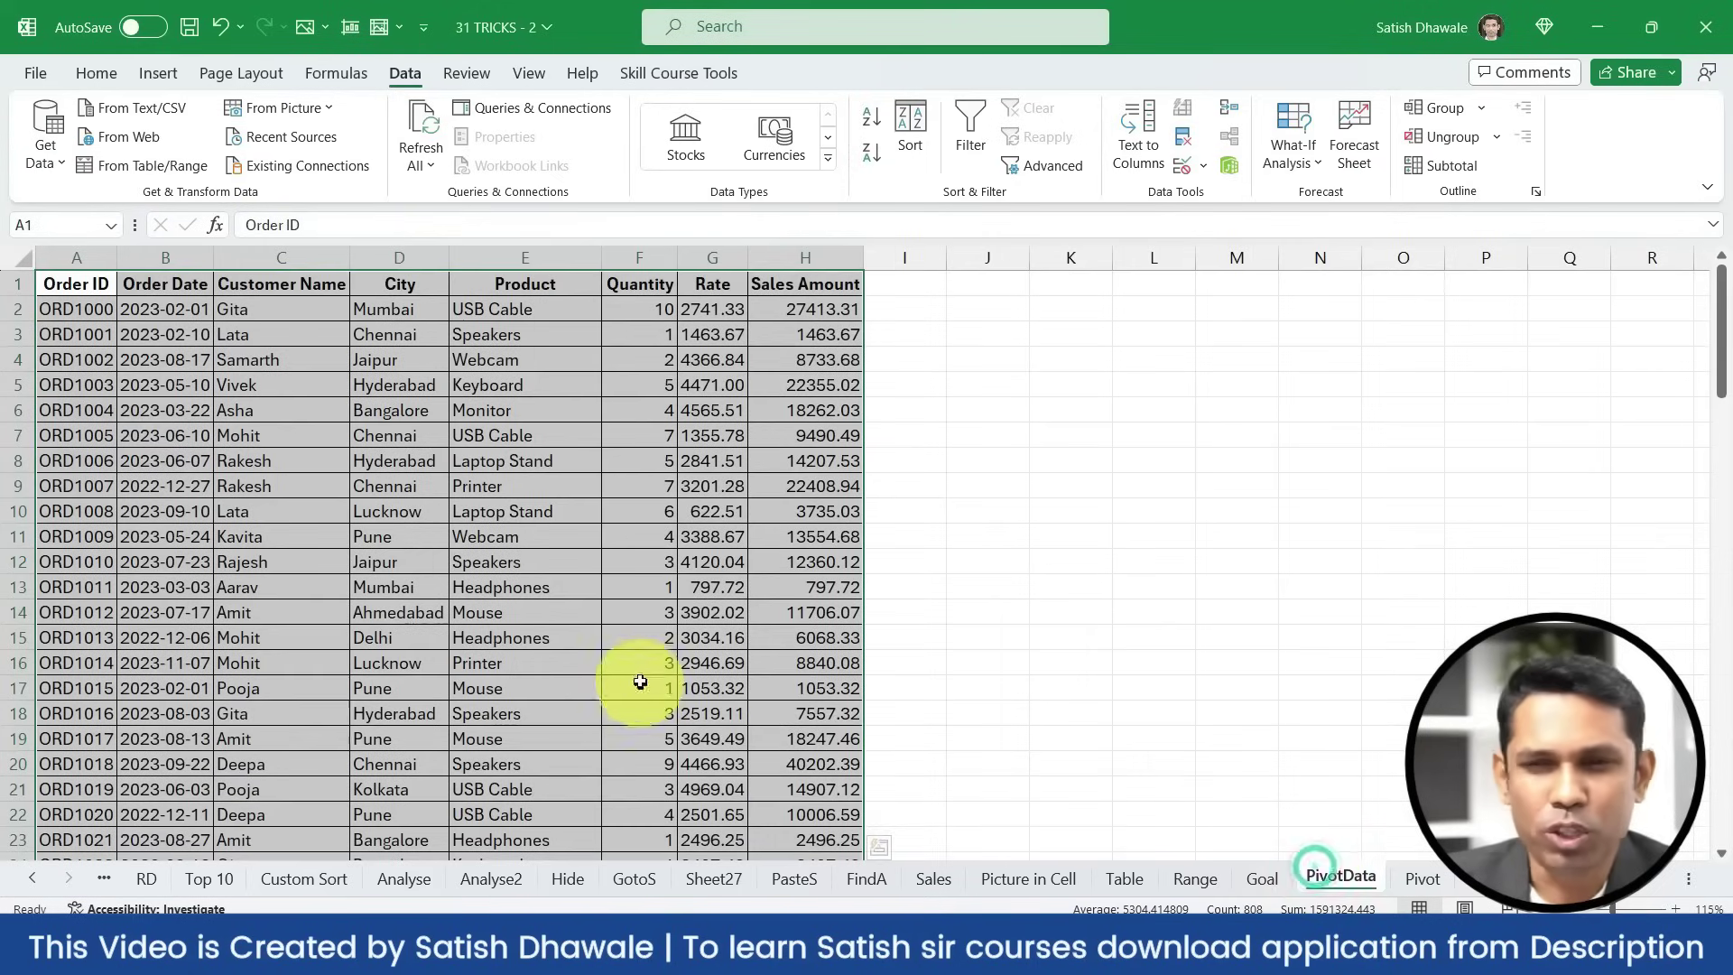
{"action": "left_click", "coordinate": [1422, 877]}
{"action": "left_click", "coordinate": [271, 506]}
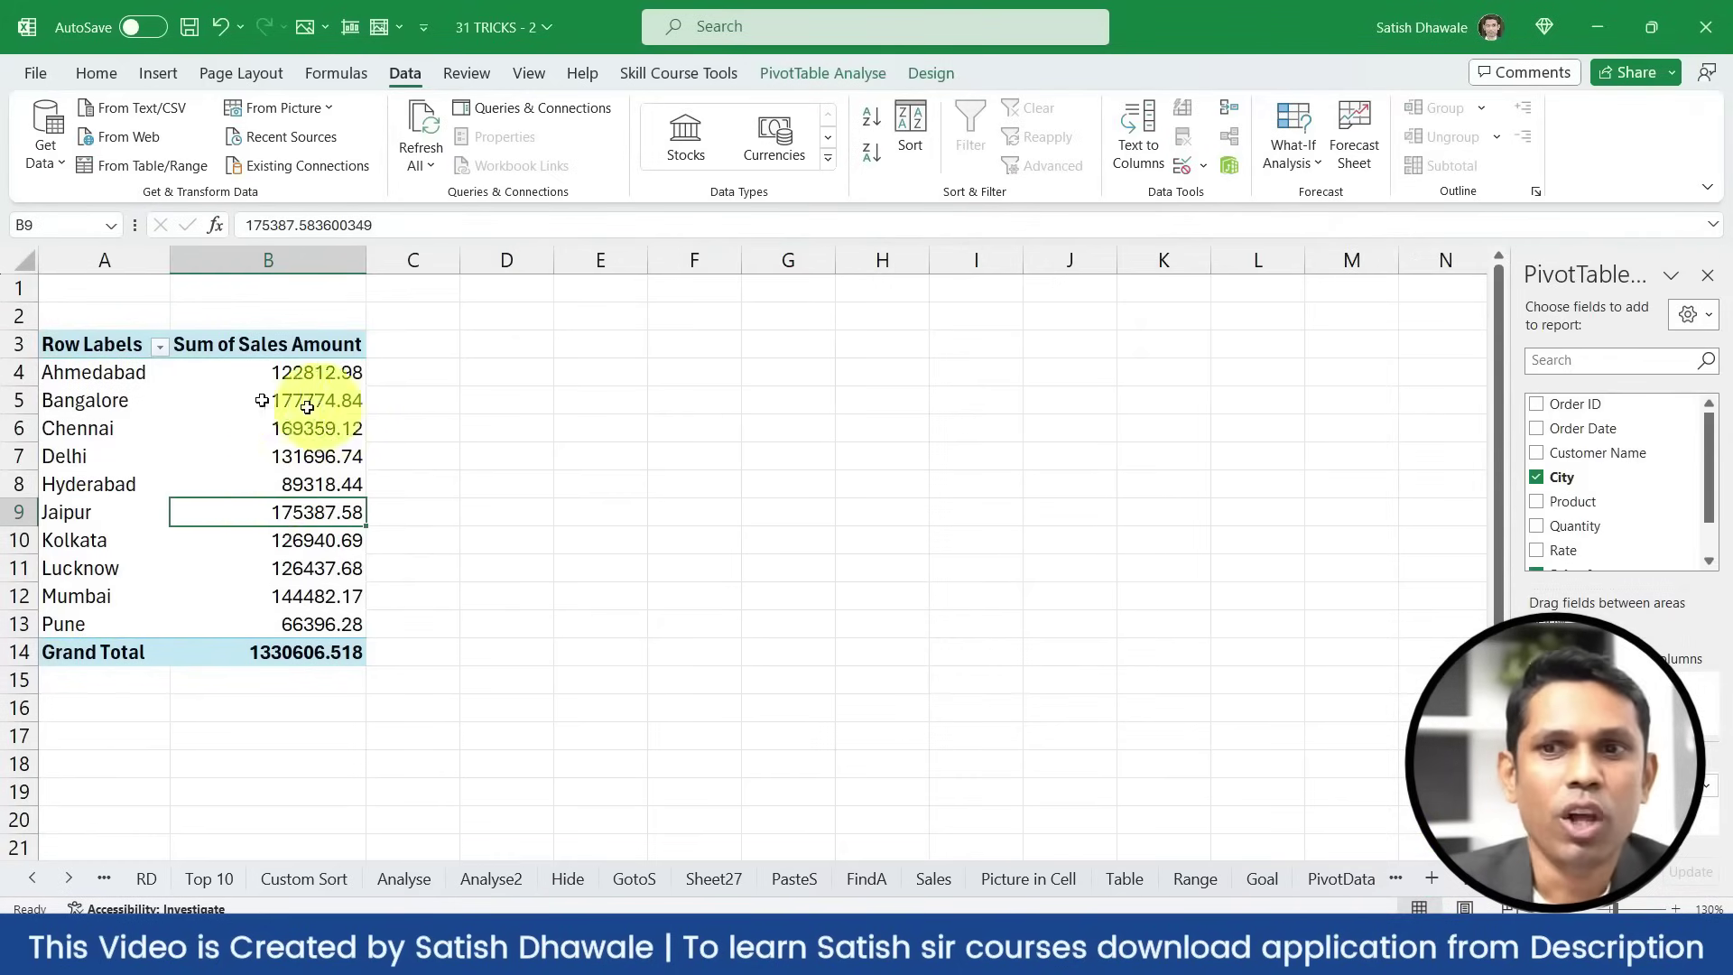
{"action": "left_click", "coordinate": [137, 344]}
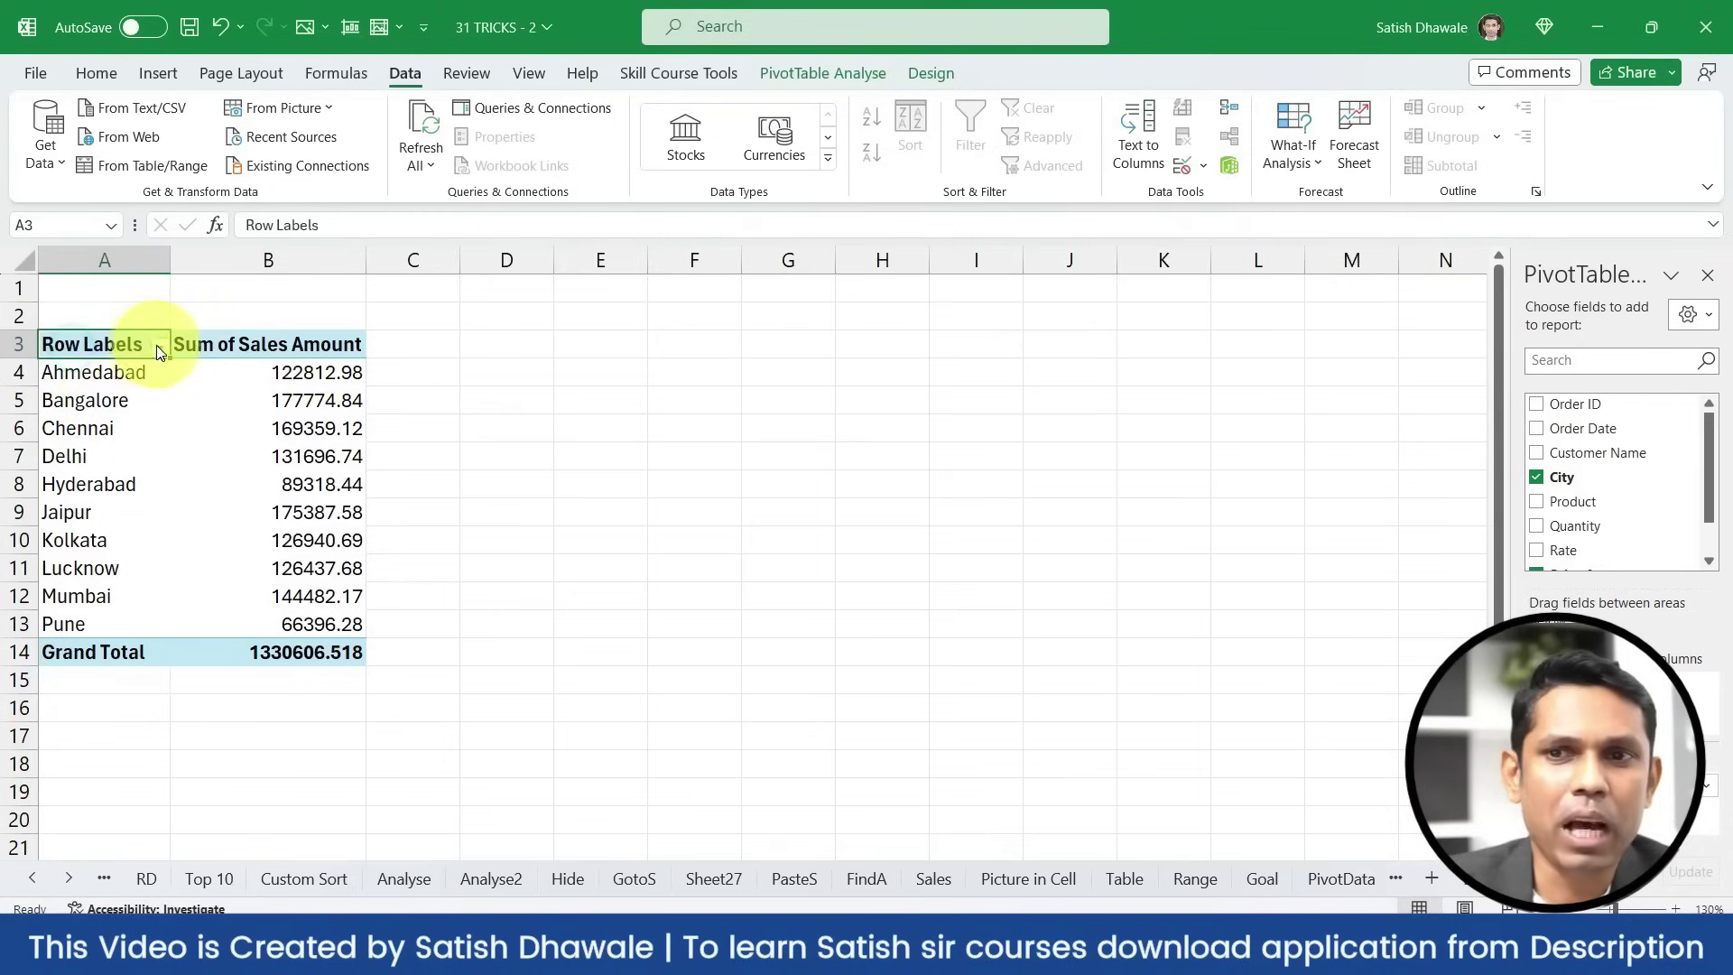
{"action": "left_click", "coordinate": [158, 346]}
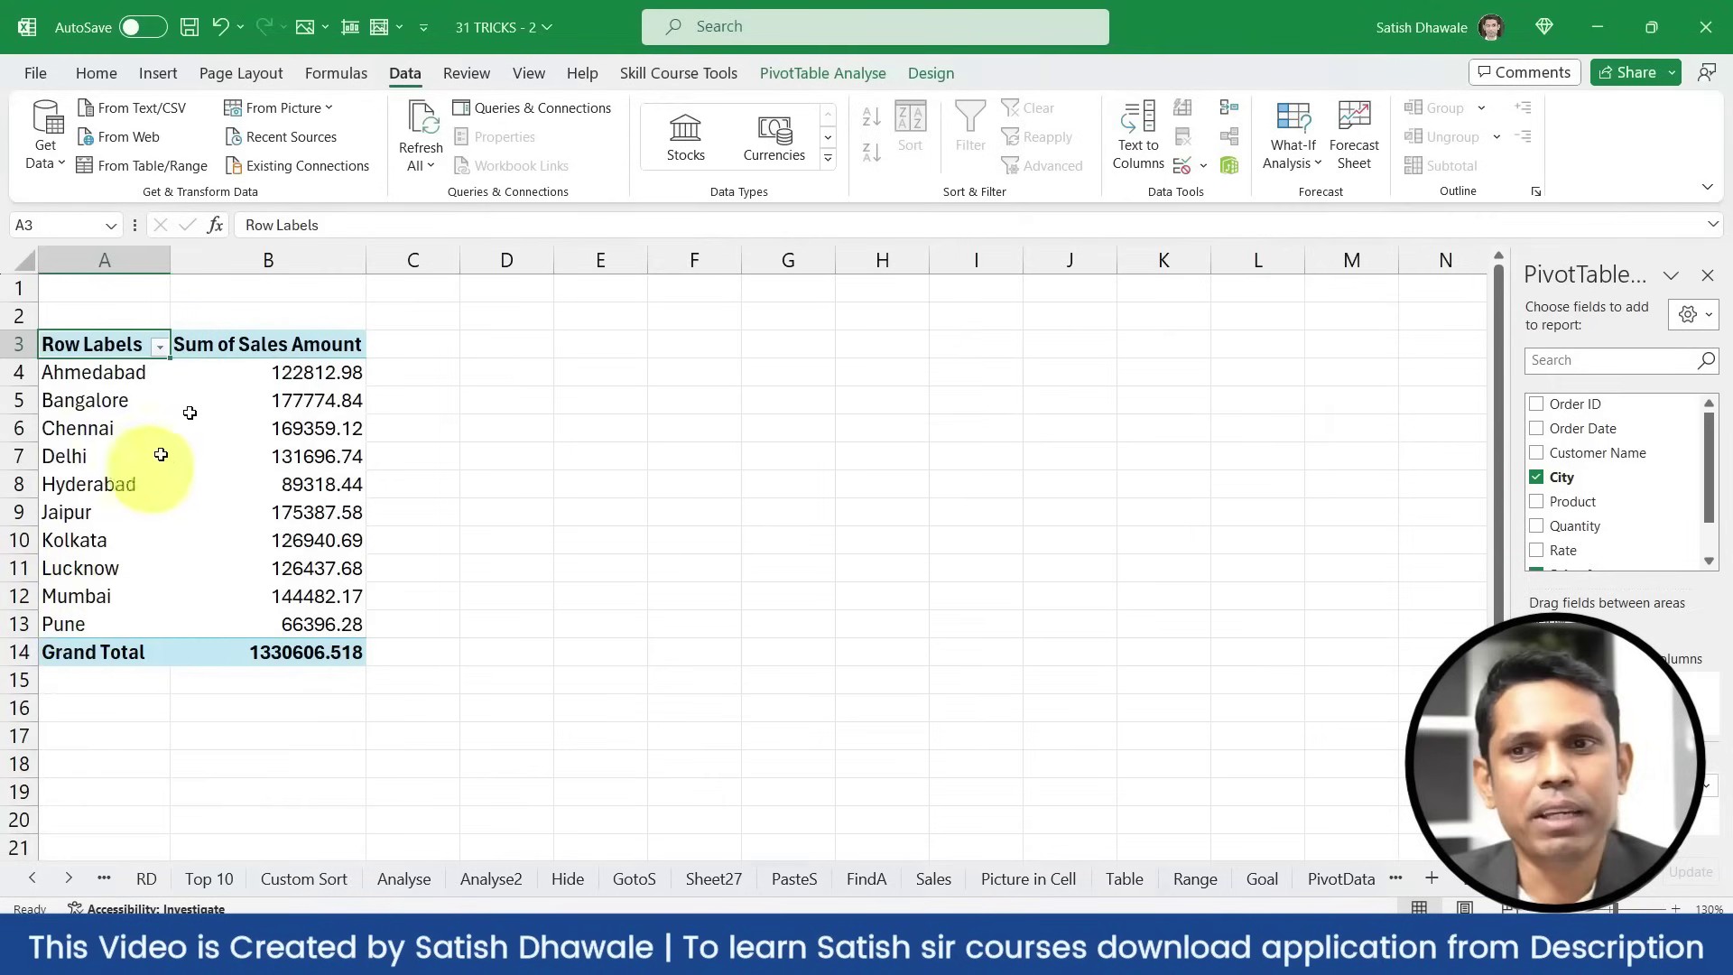
{"action": "left_click", "coordinate": [282, 350]}
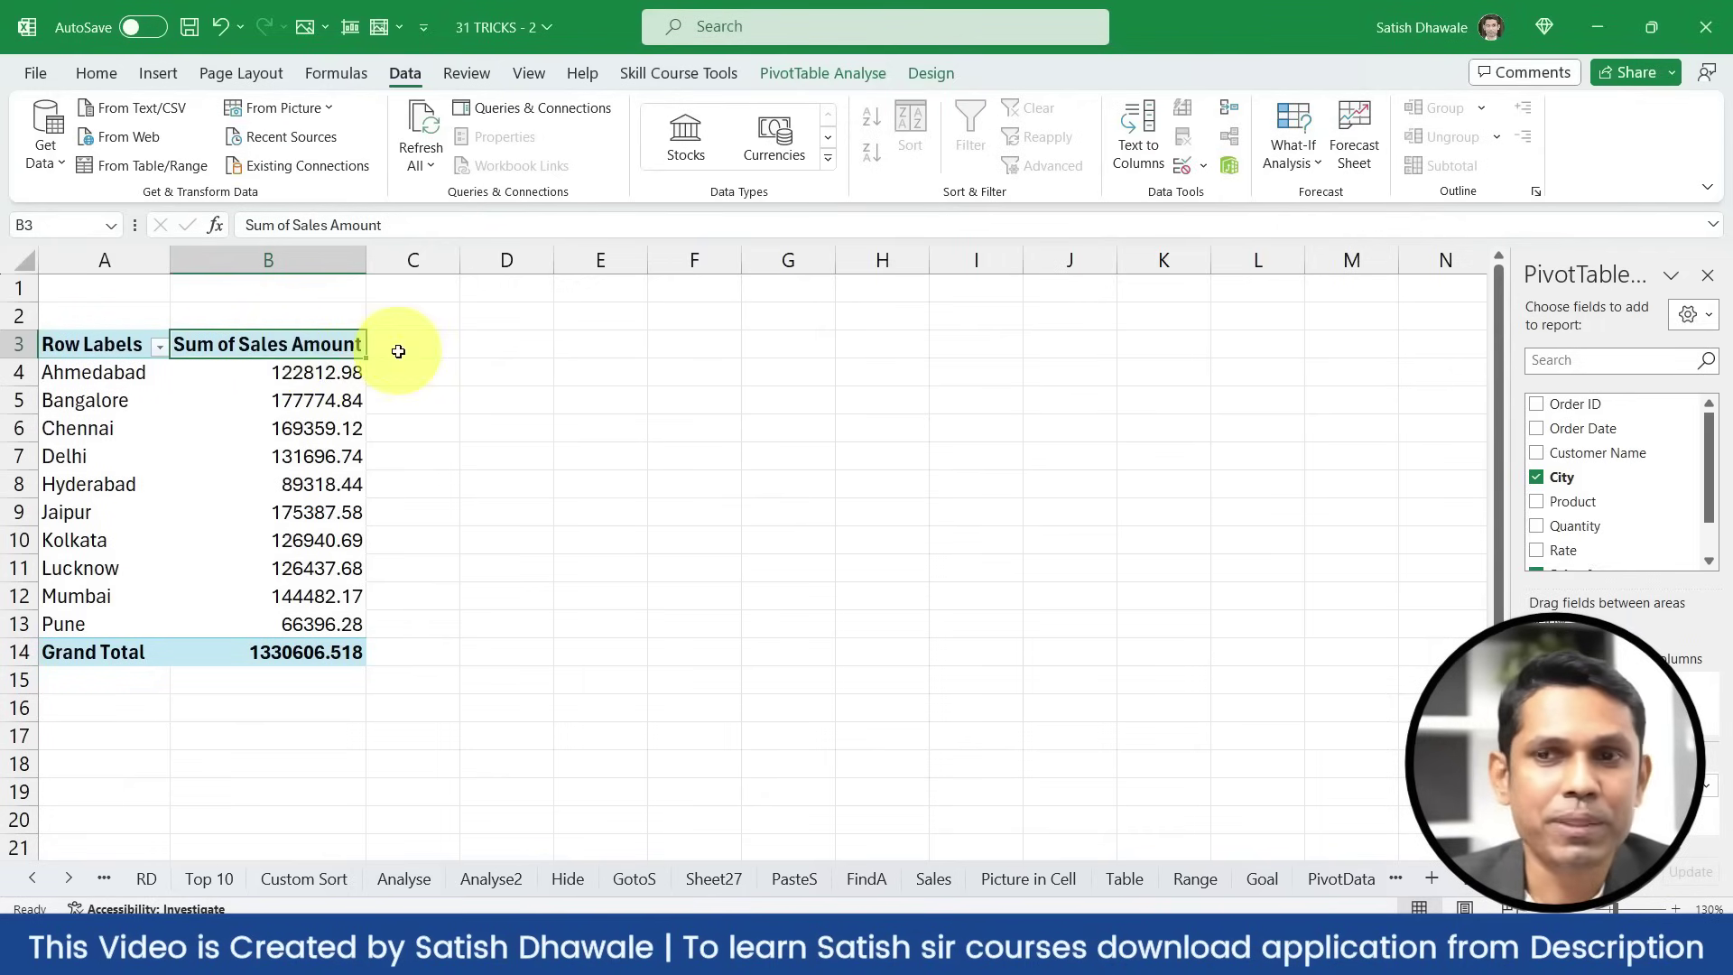
Apply Filter from cell C4 beside the pivot table to add a filter control to the Sum of Sales Amount header
{"action": "left_click", "coordinate": [405, 73]}
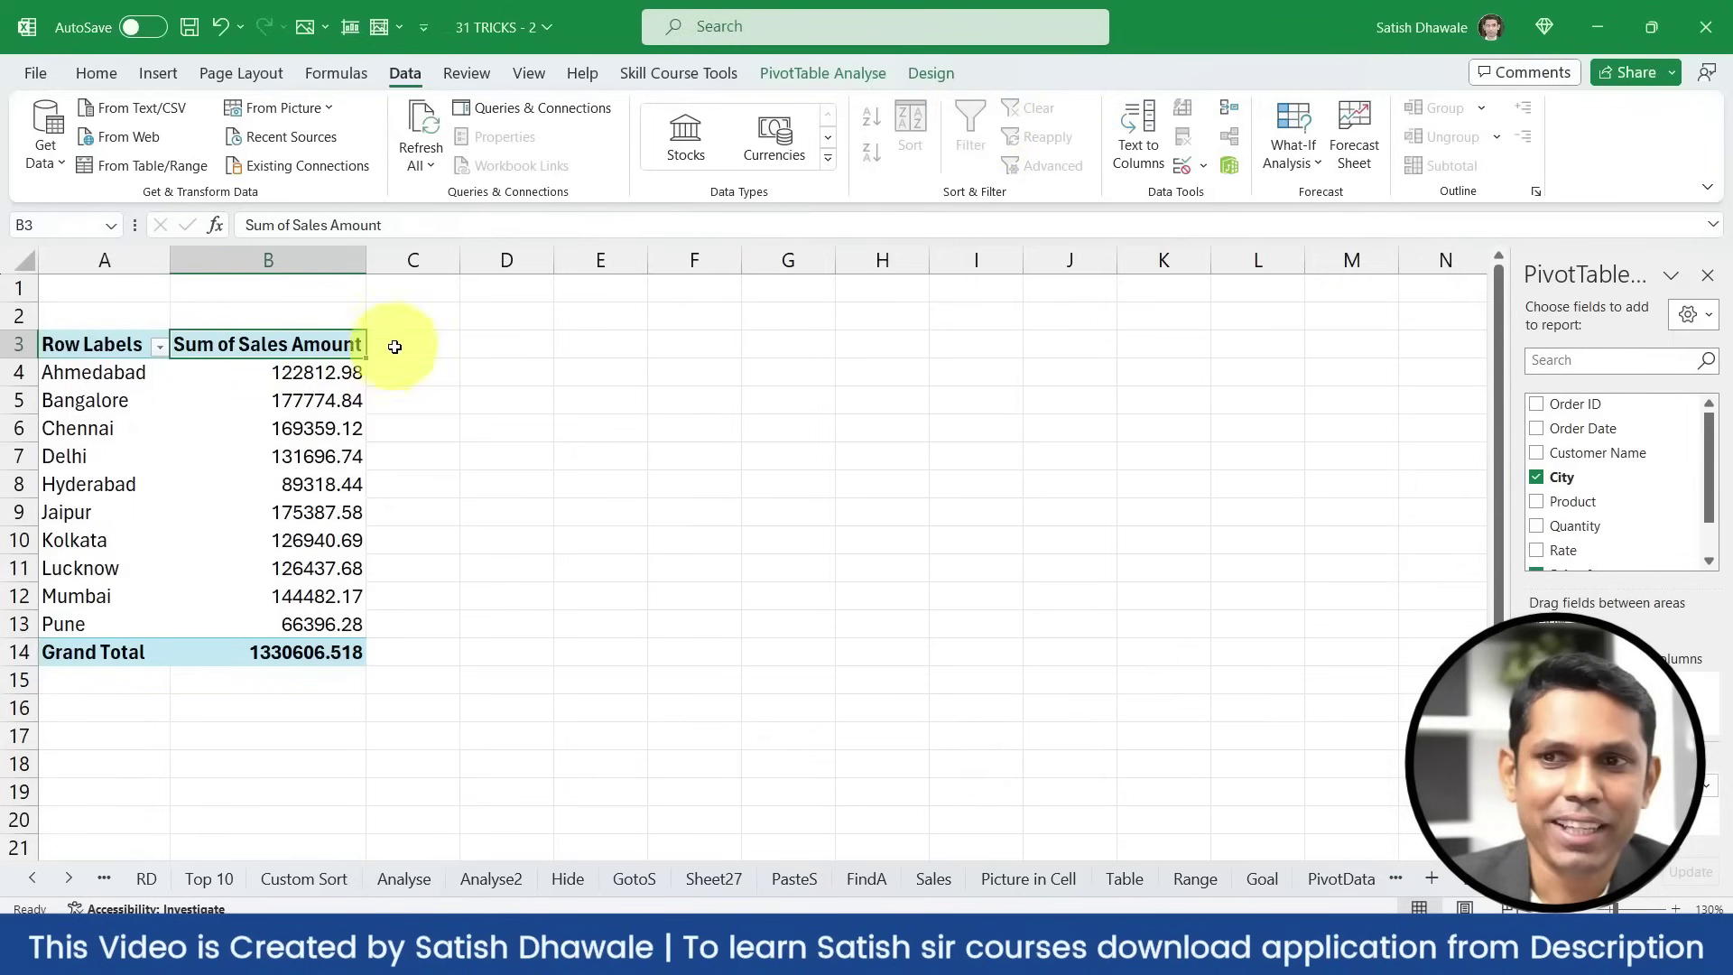
{"action": "left_click", "coordinate": [398, 377]}
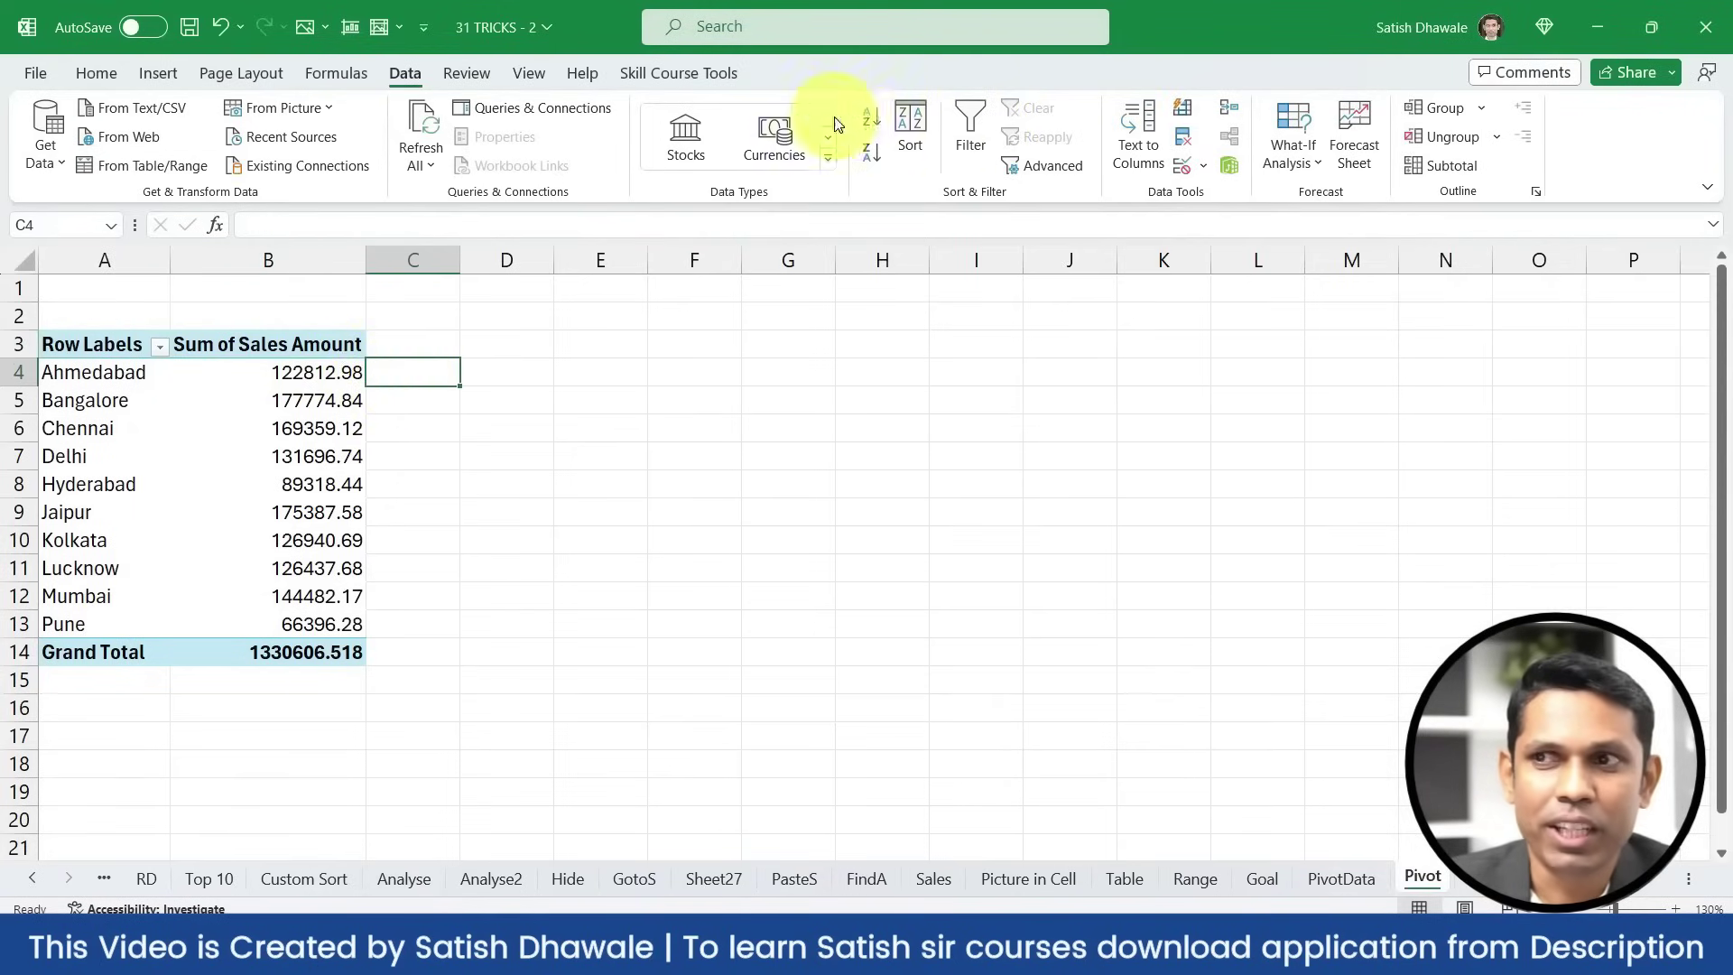
{"action": "left_click", "coordinate": [969, 123]}
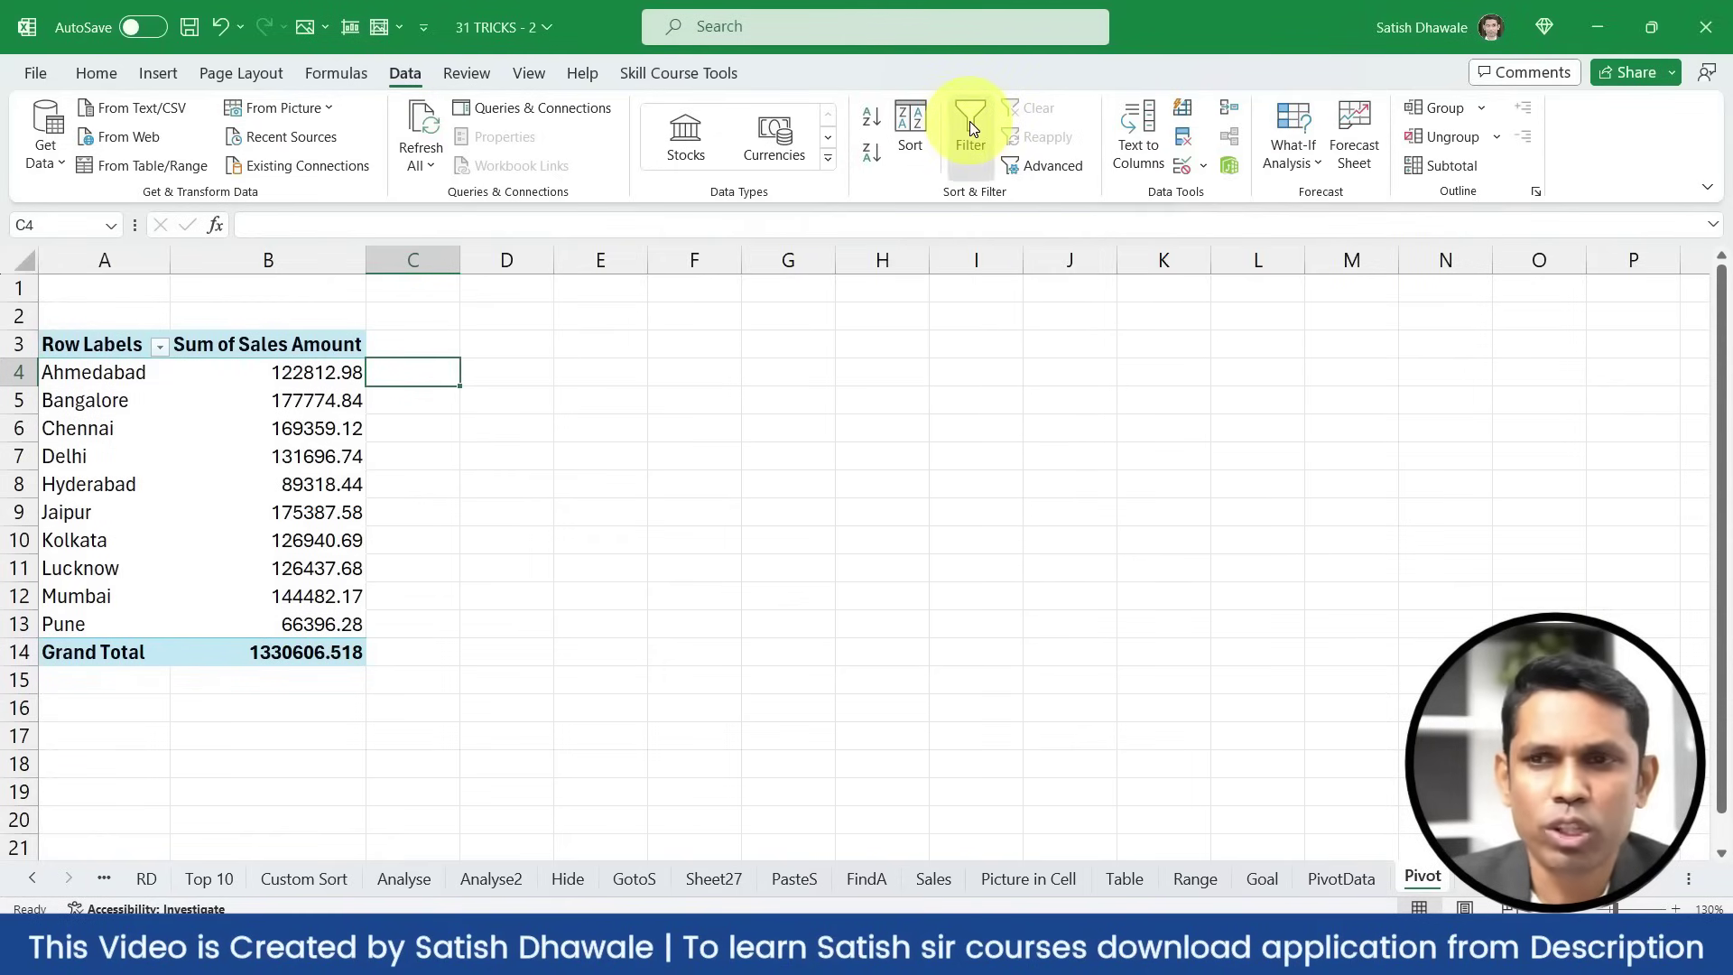
{"action": "left_click", "coordinate": [351, 345]}
{"action": "left_click", "coordinate": [514, 421]}
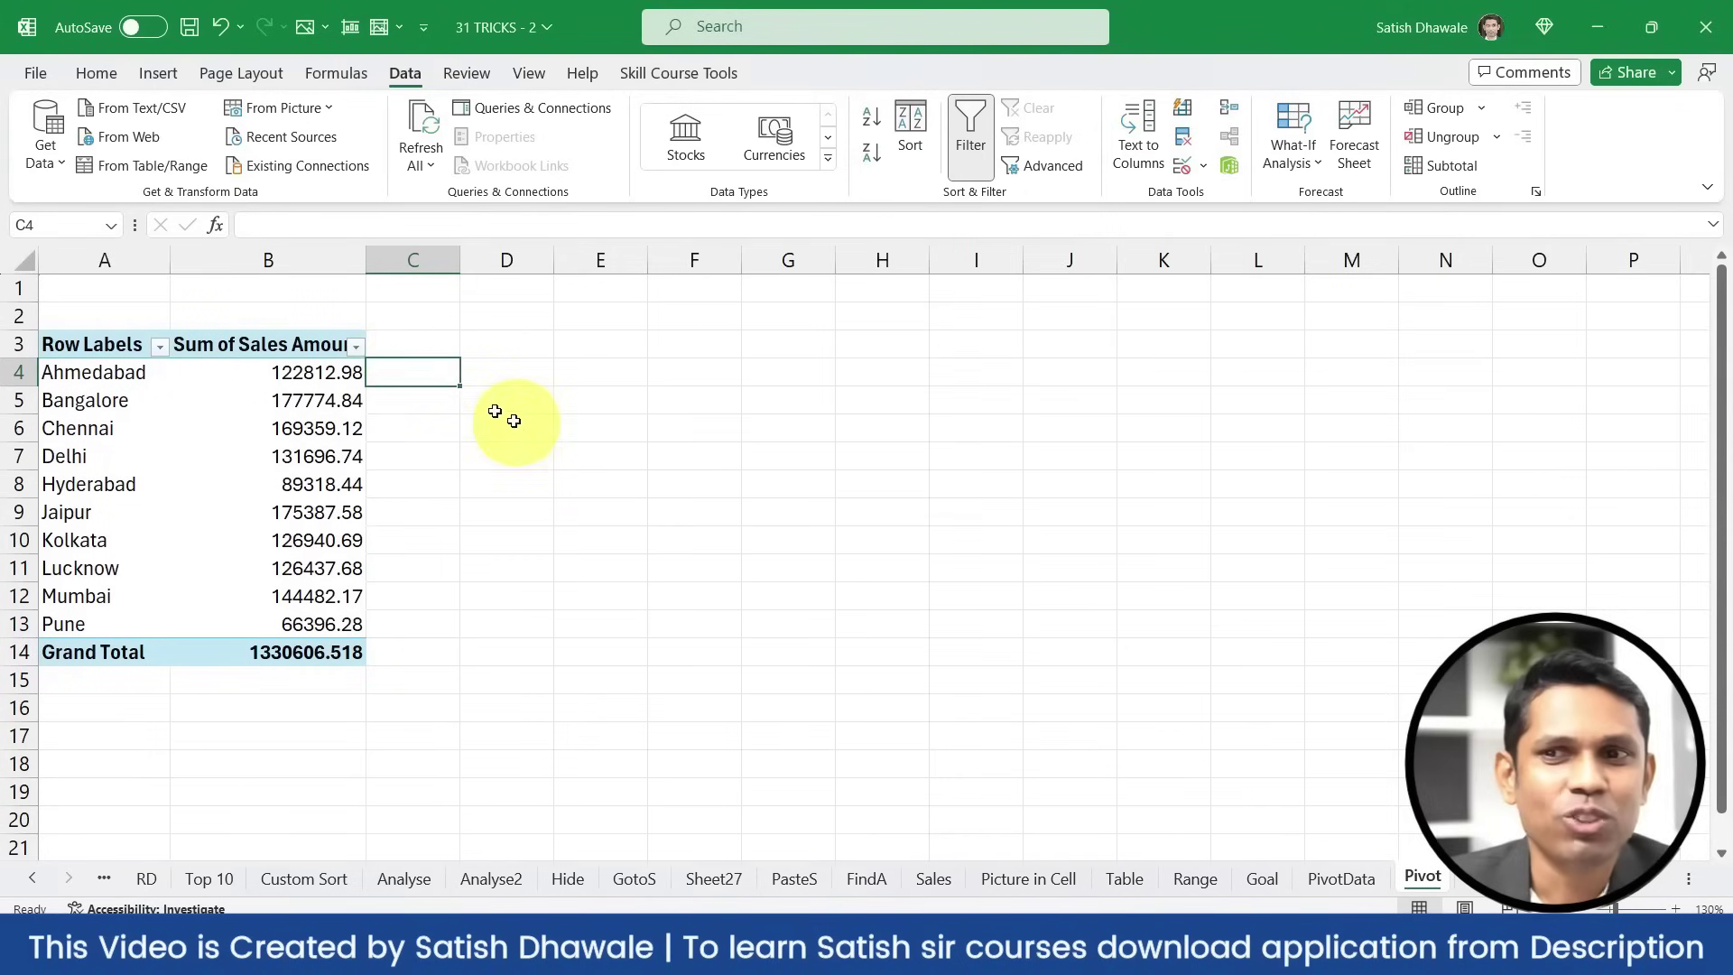
Examine the Number Filters available for the Sum of Sales Amount column, leaving the data unfiltered
{"action": "left_click", "coordinate": [343, 344]}
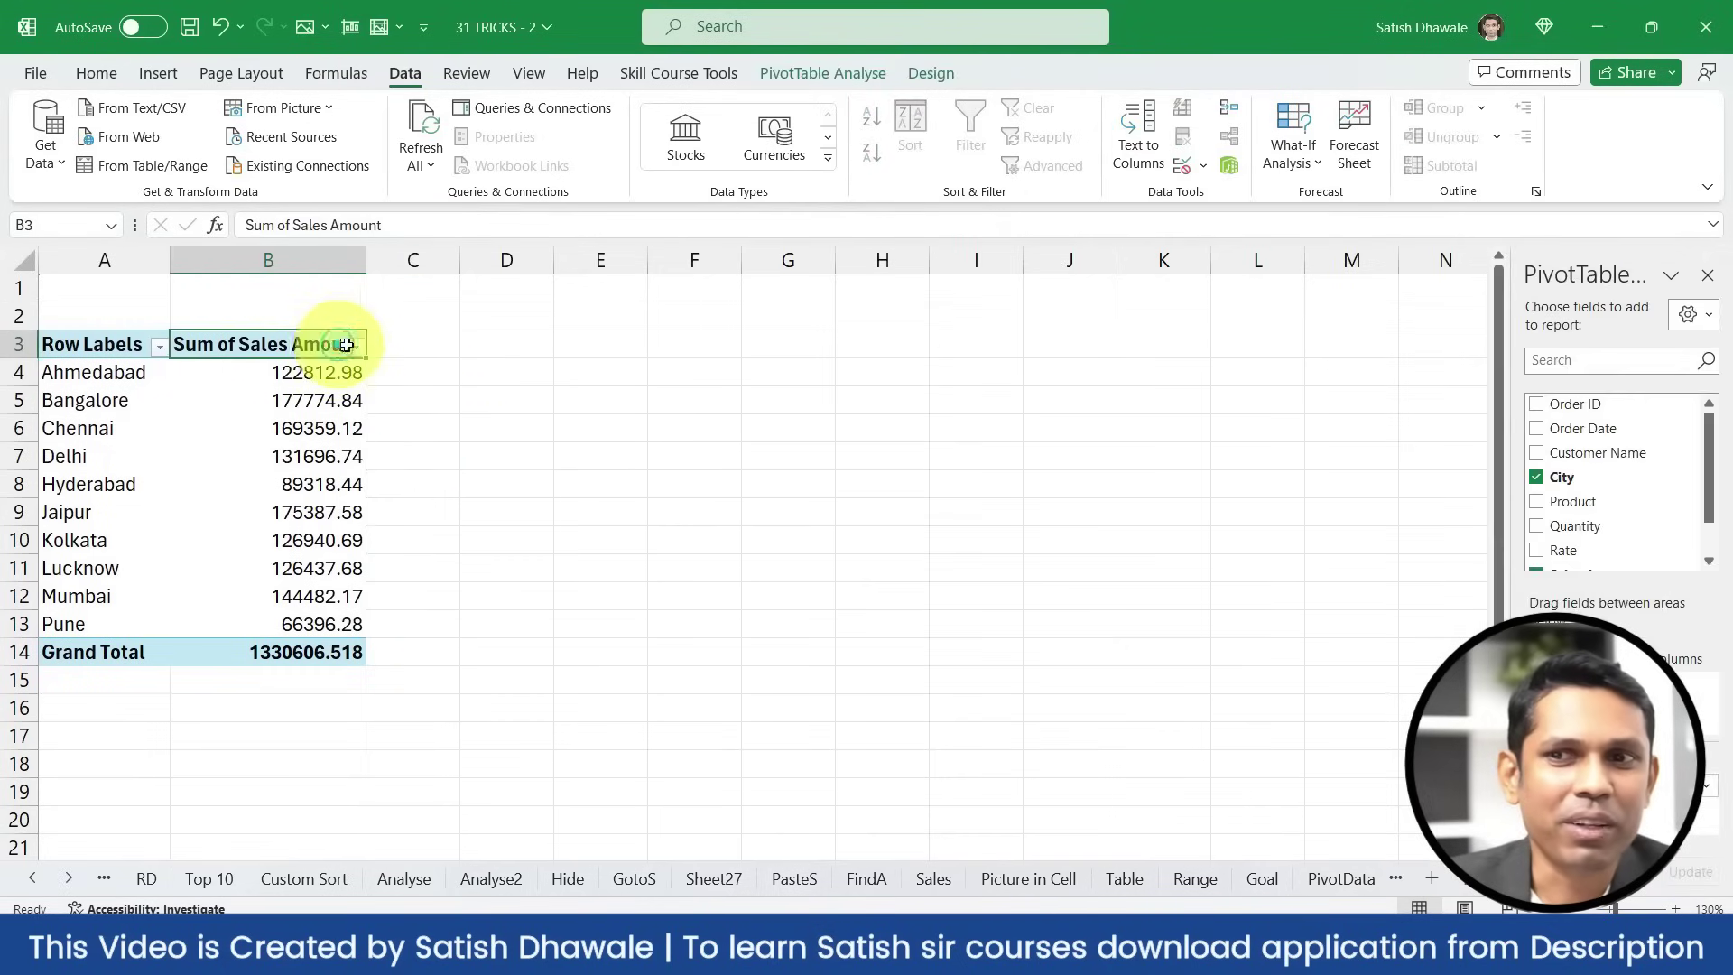
{"action": "left_click", "coordinate": [352, 349]}
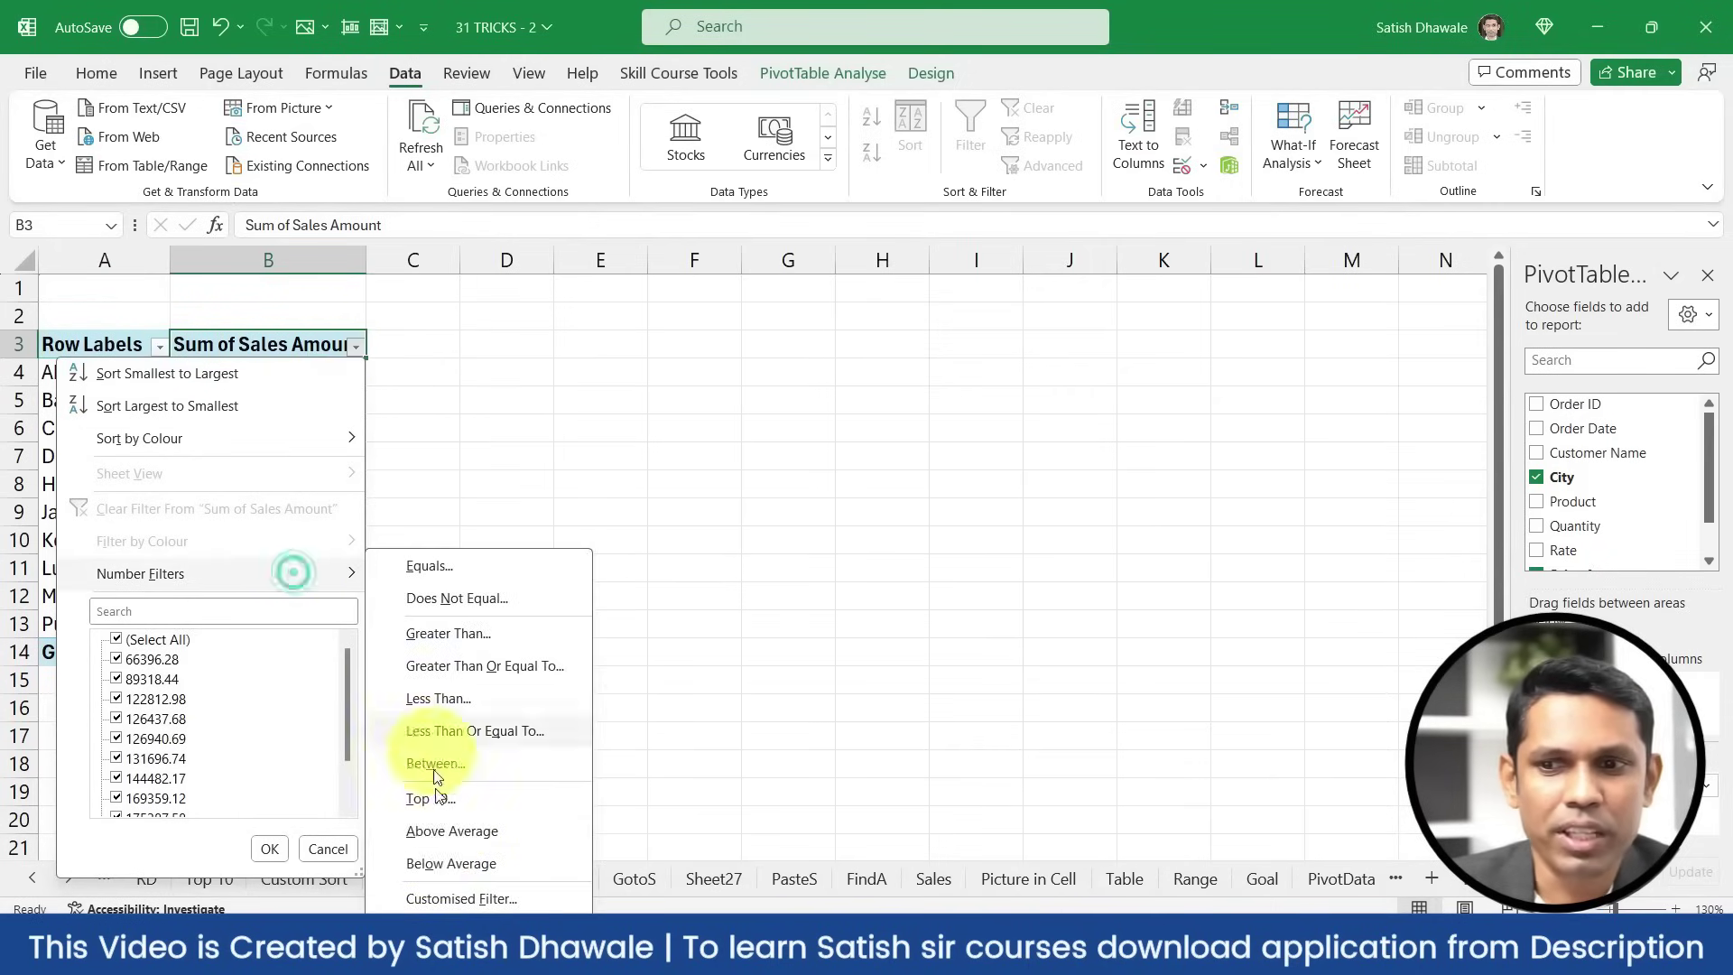
{"action": "left_click", "coordinate": [444, 391]}
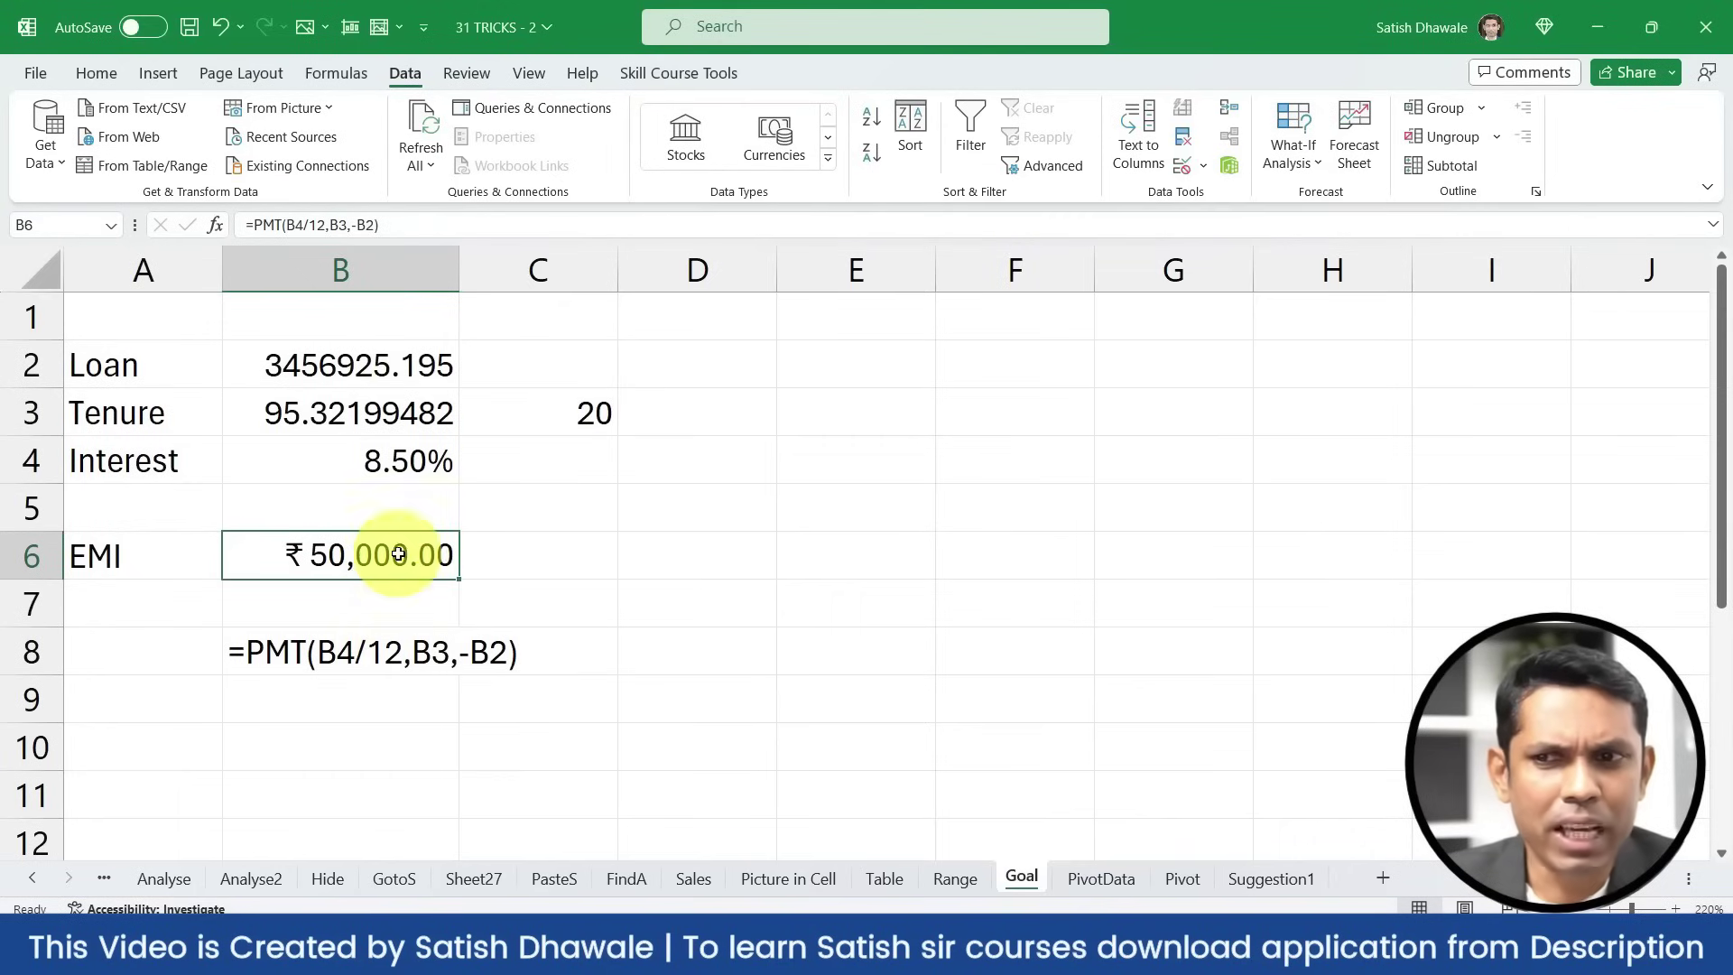
On the Goal sheet, replace the PMT(B4/12,B3,-B2) part of the EMI formula in B6 with its calculated value
{"action": "double_click", "coordinate": [398, 554]}
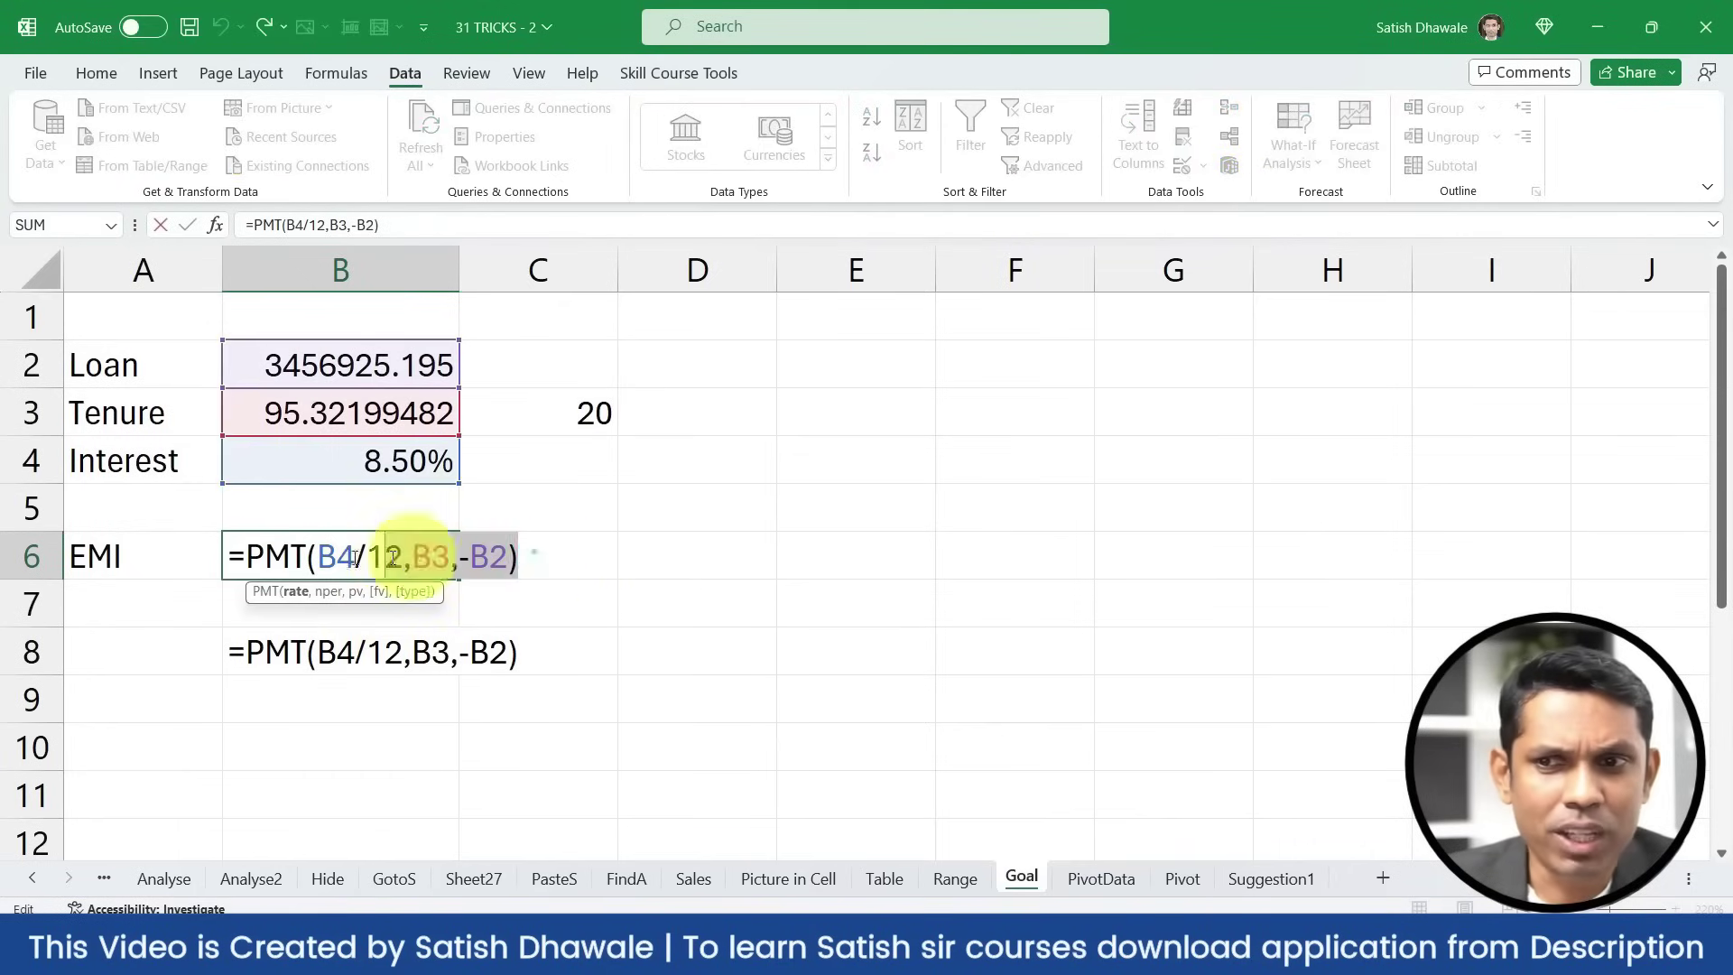
{"action": "left_click_drag", "start_coordinate": [355, 557], "coordinate": [213, 554]}
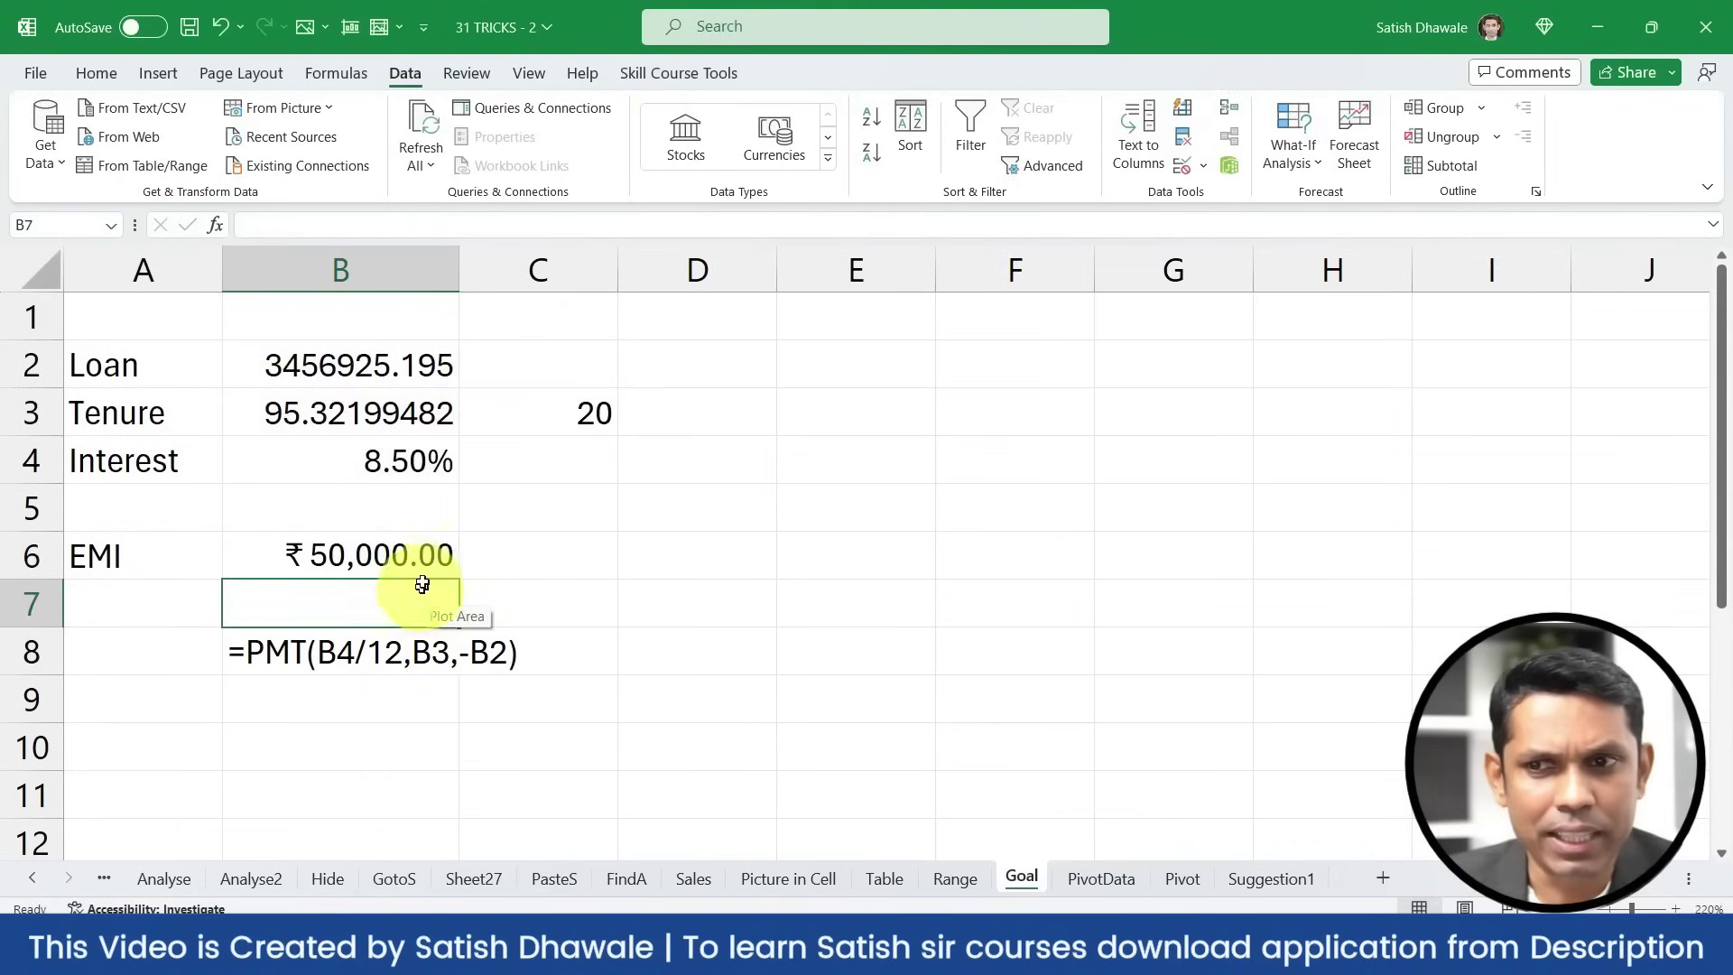
{"action": "left_click", "coordinate": [407, 552]}
{"action": "double_click", "coordinate": [421, 564]}
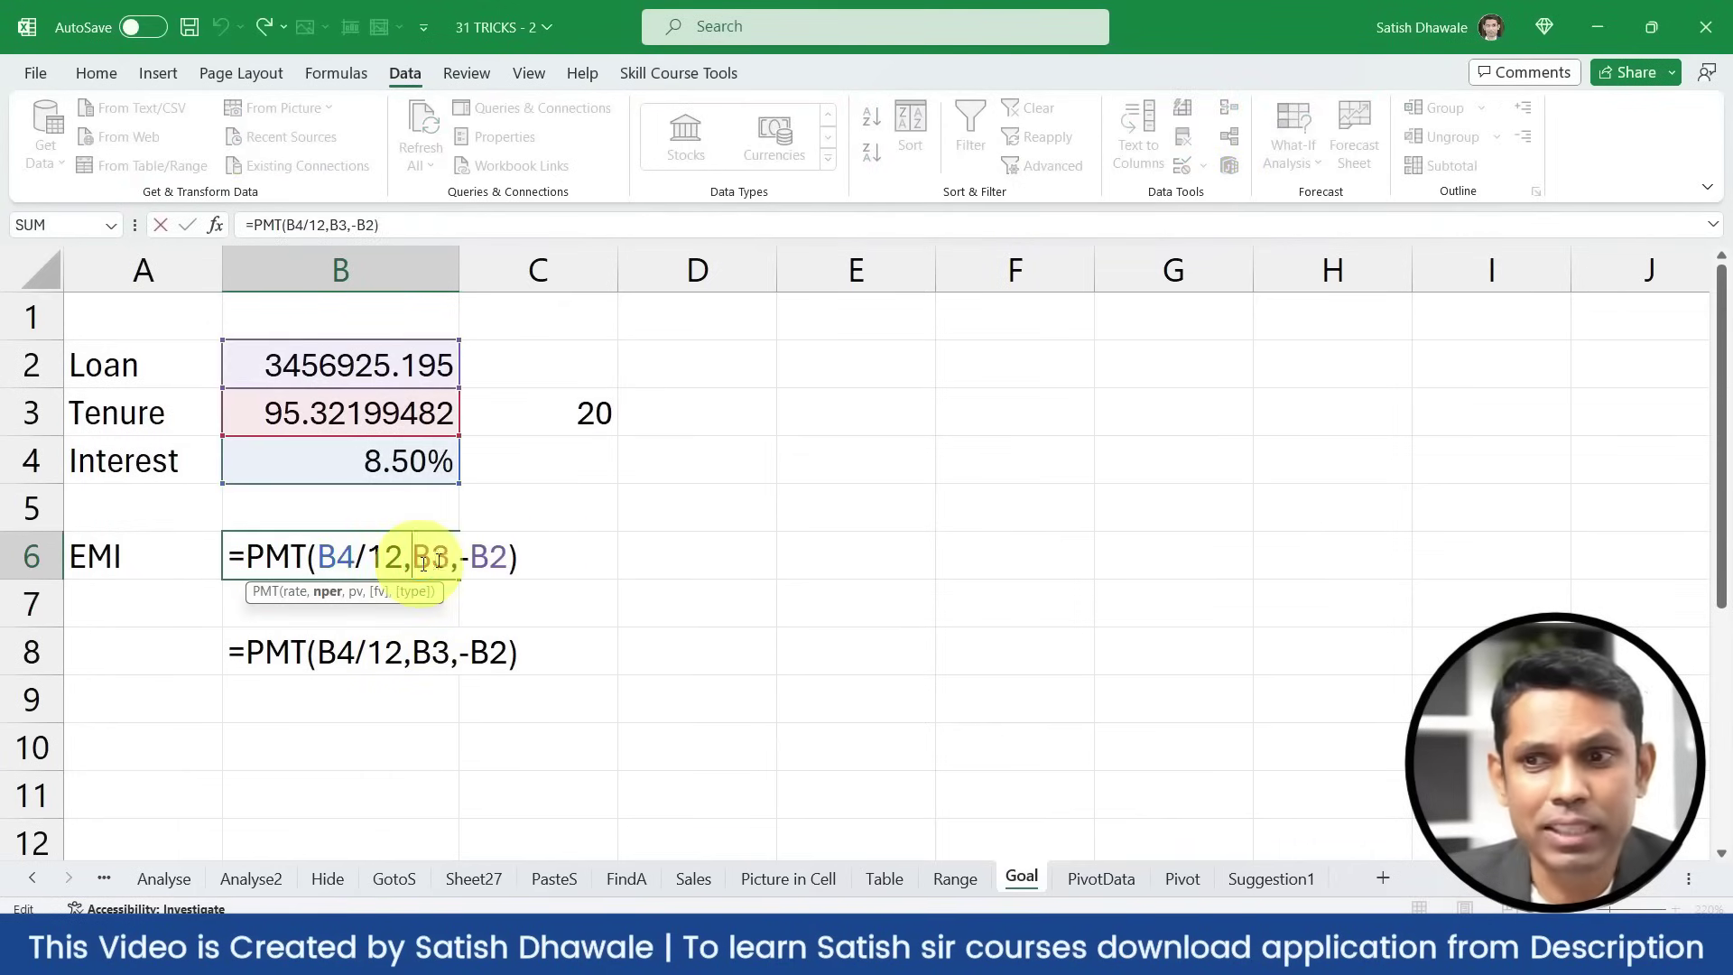
{"action": "left_click_drag", "start_coordinate": [506, 553], "coordinate": [247, 555]}
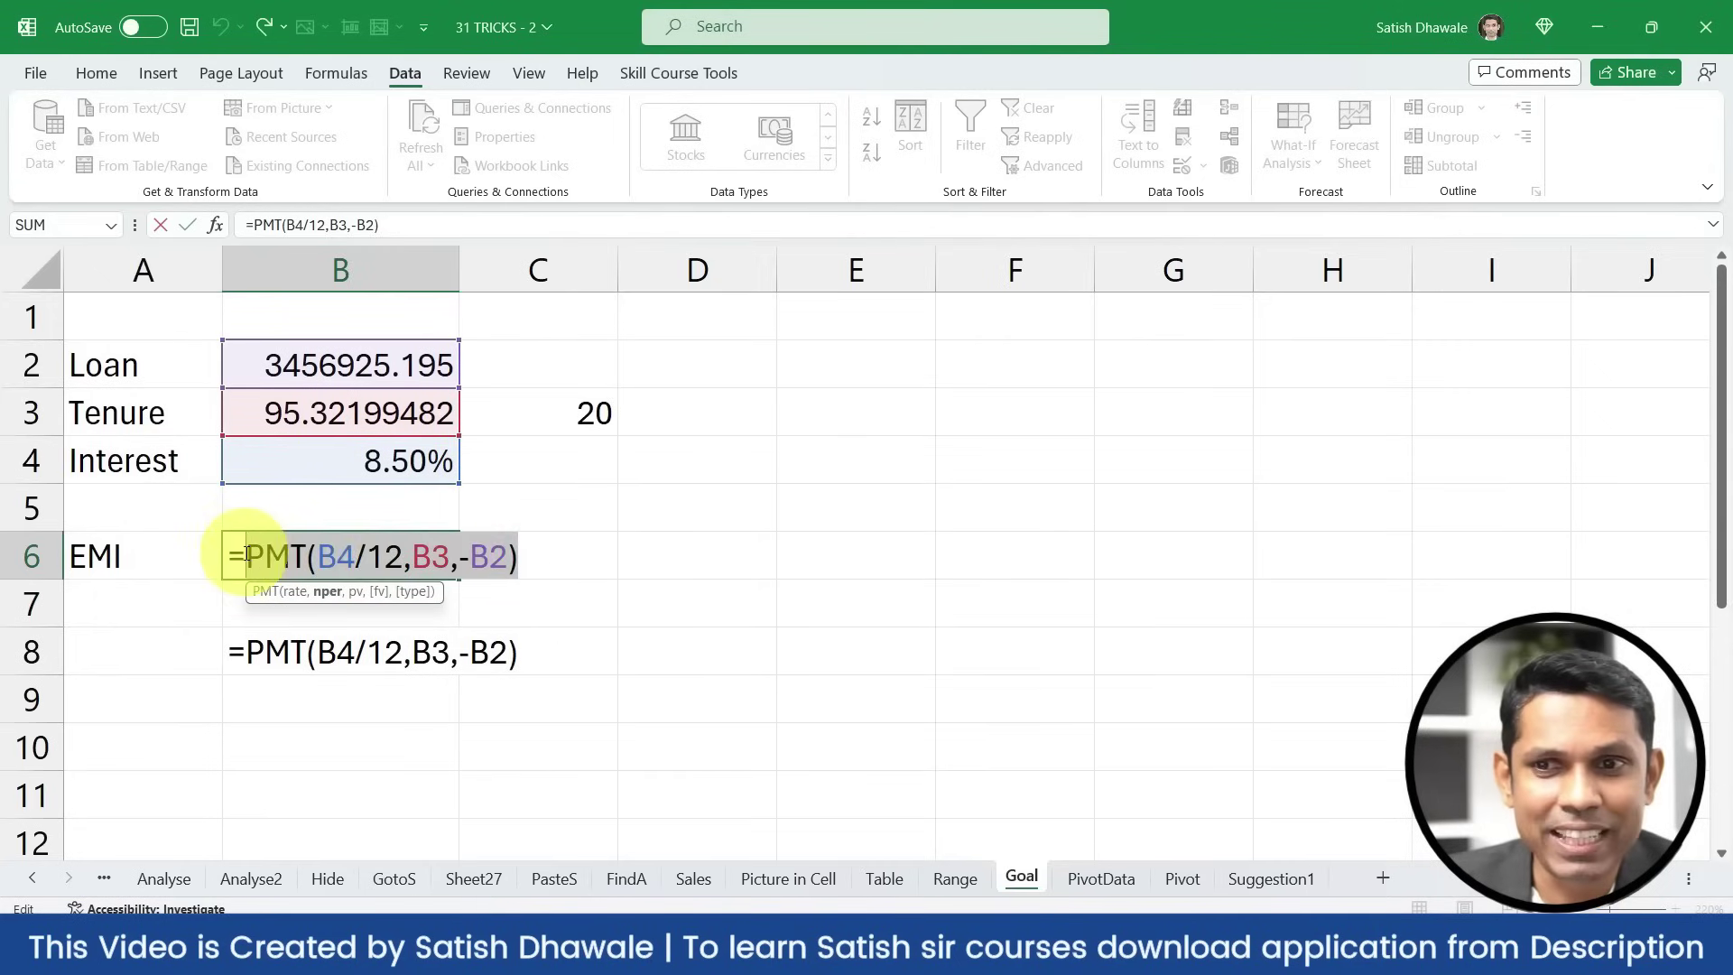
{"action": "key", "text": "F9"}
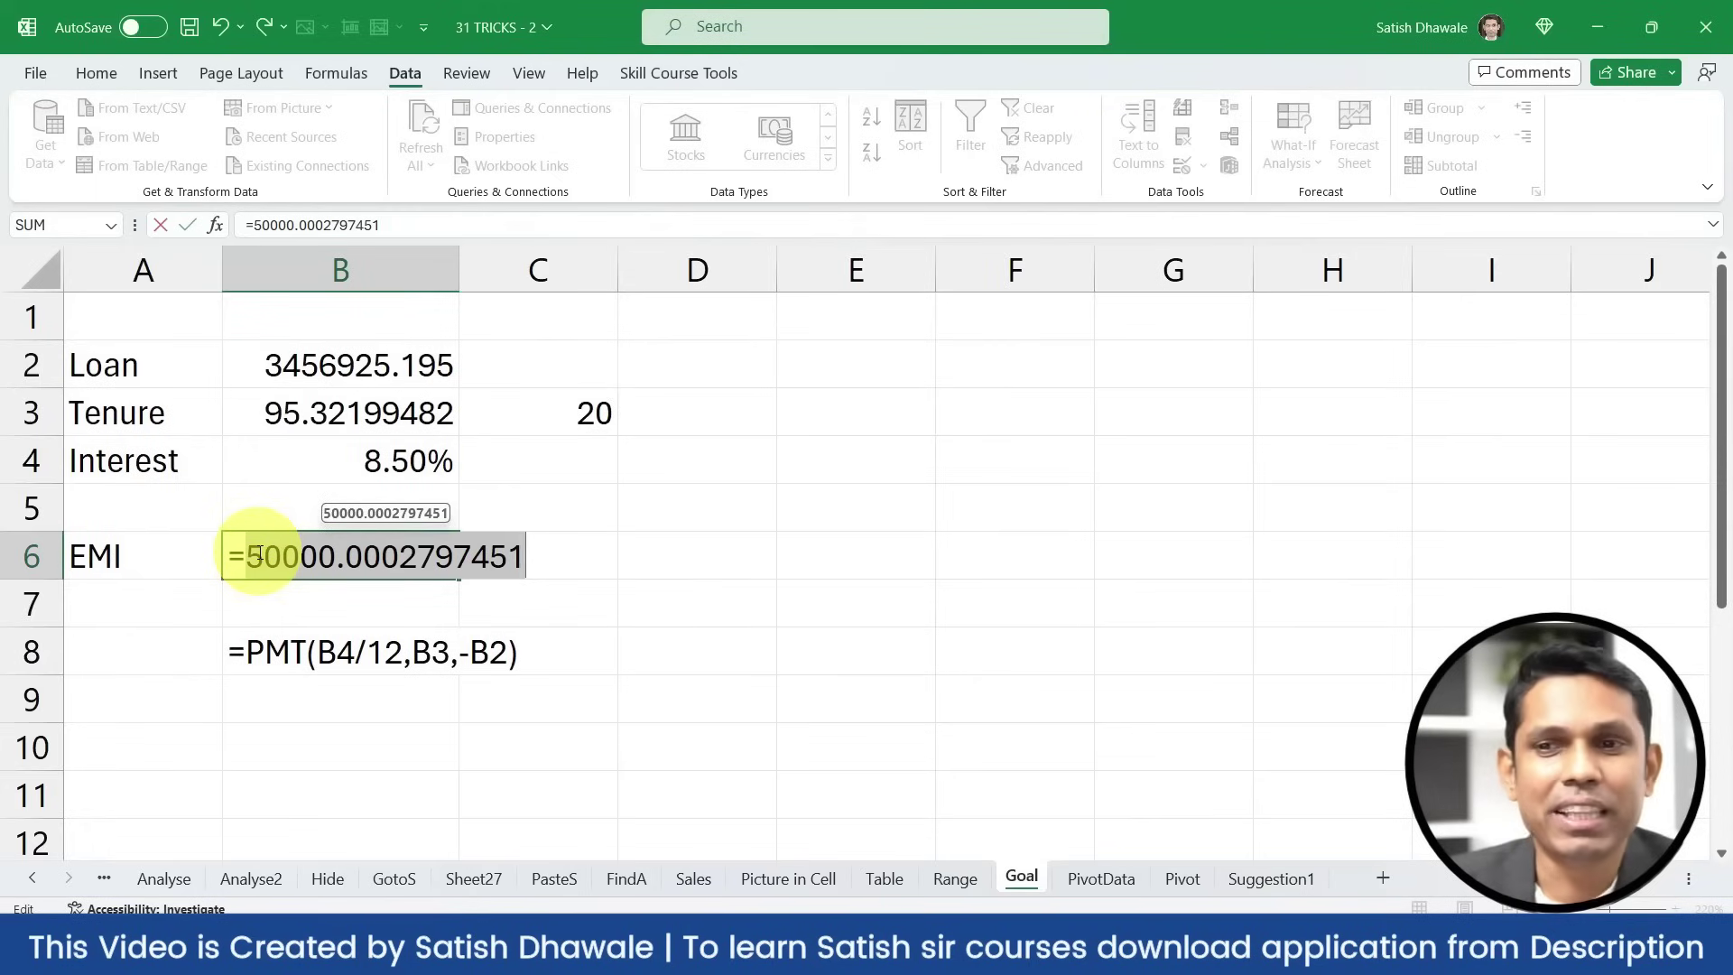
Undo the evaluation in B6 and select the PMT expression after the equals sign to preview its value
{"action": "key", "text": "ctrl+z"}
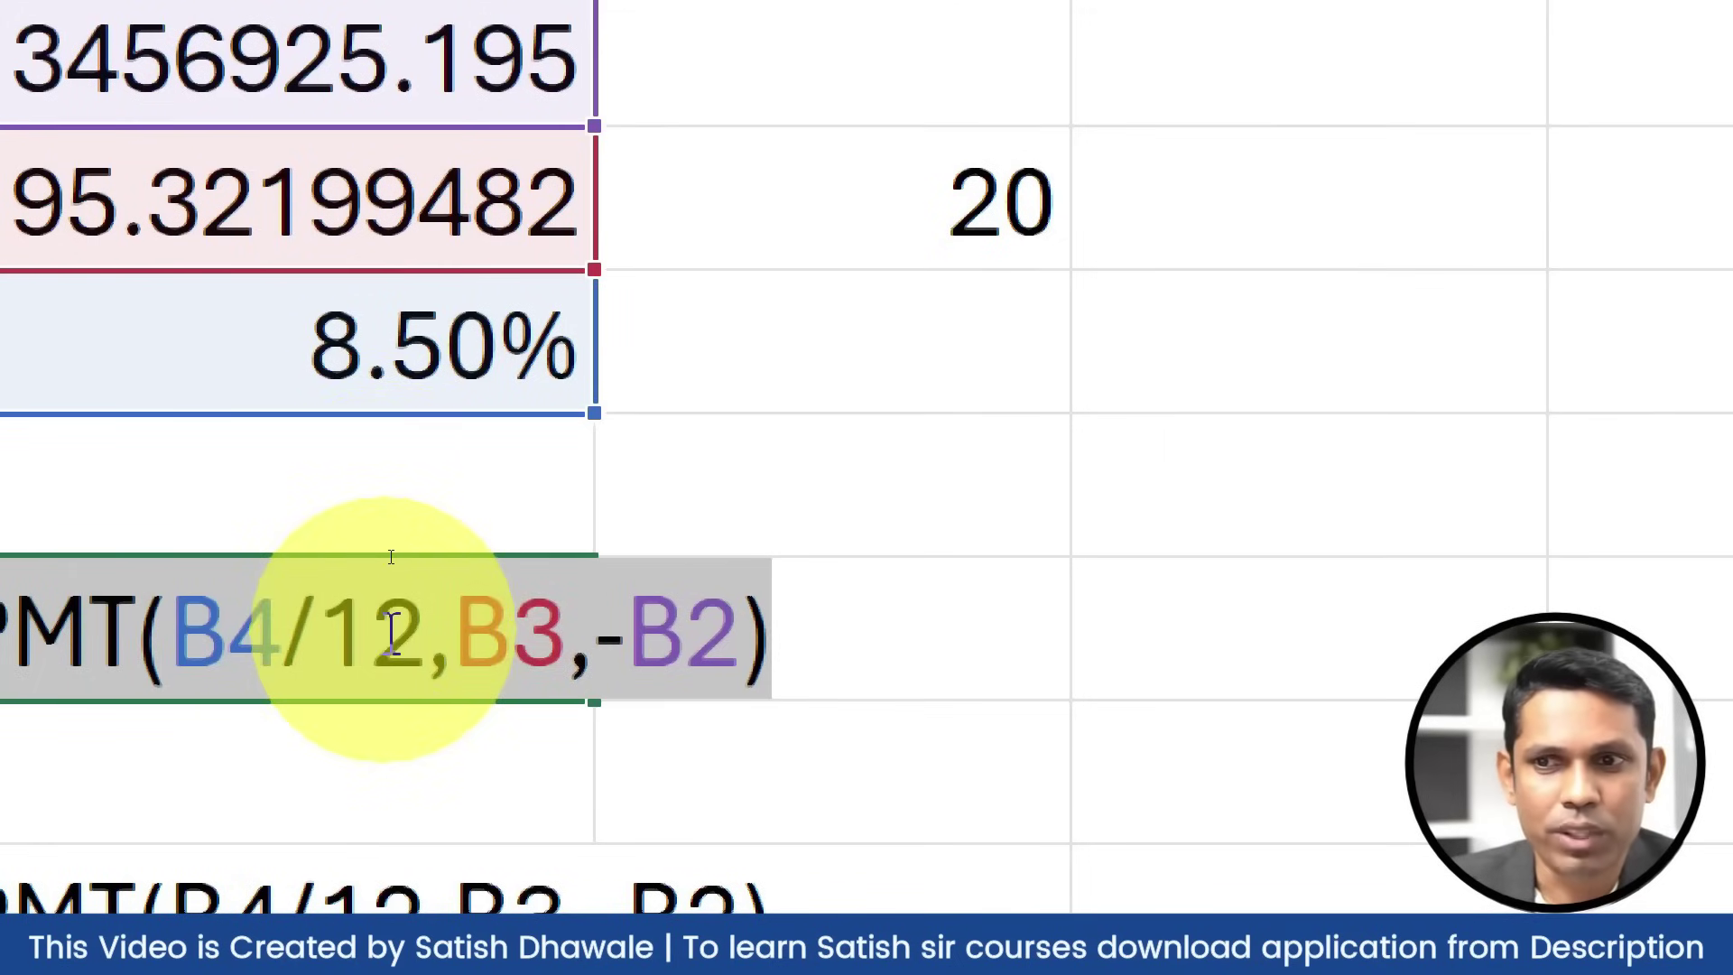
{"action": "left_click_drag", "start_coordinate": [793, 632], "coordinate": [352, 632]}
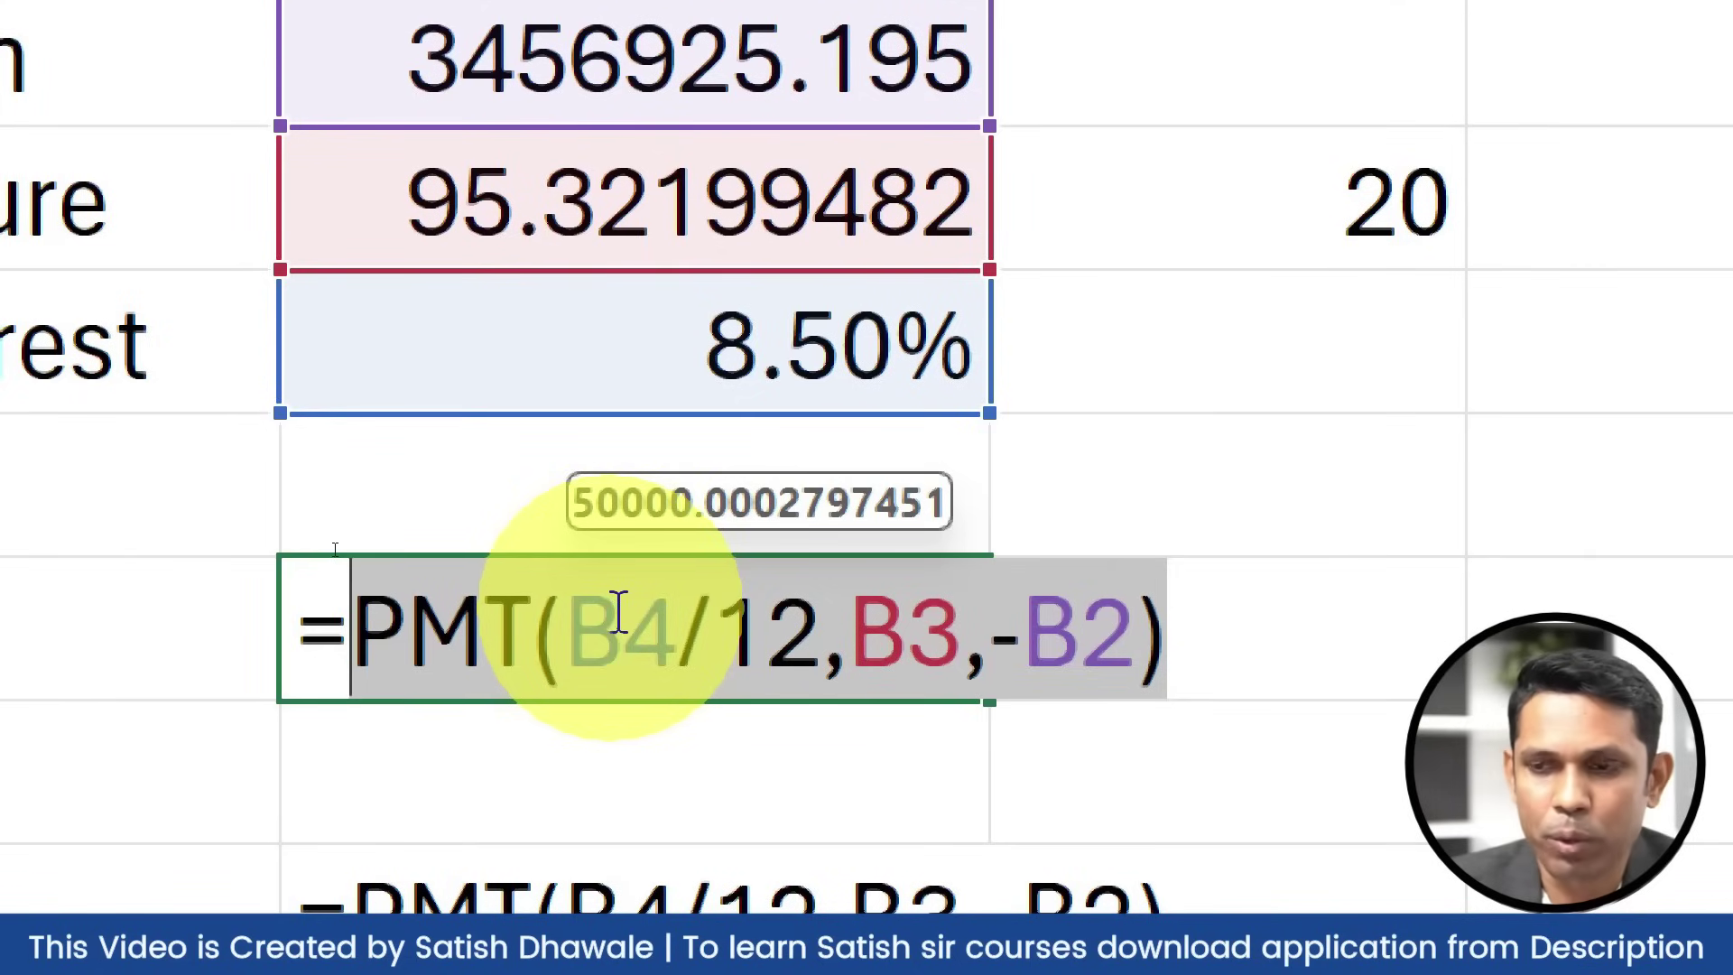
Evaluate the selected PMT expression in B6 repeatedly, undoing each evaluation, and leave the cell without changing its formula
{"action": "key", "text": "F9"}
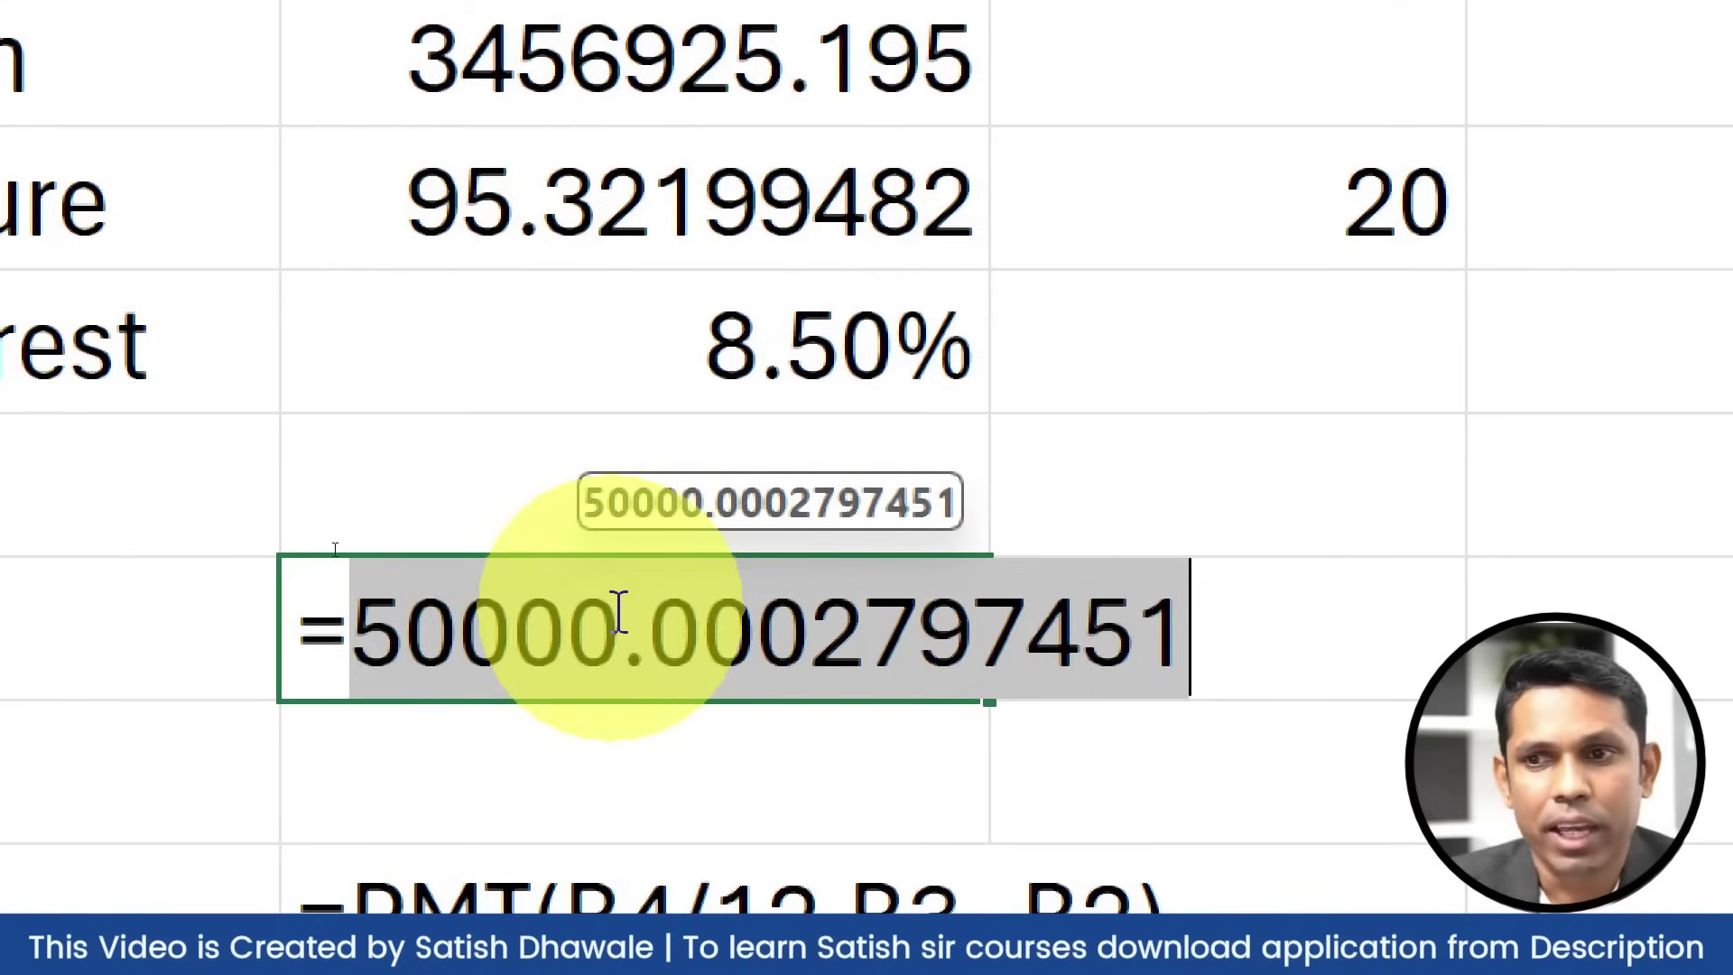
{"action": "key", "text": "ctrl+z"}
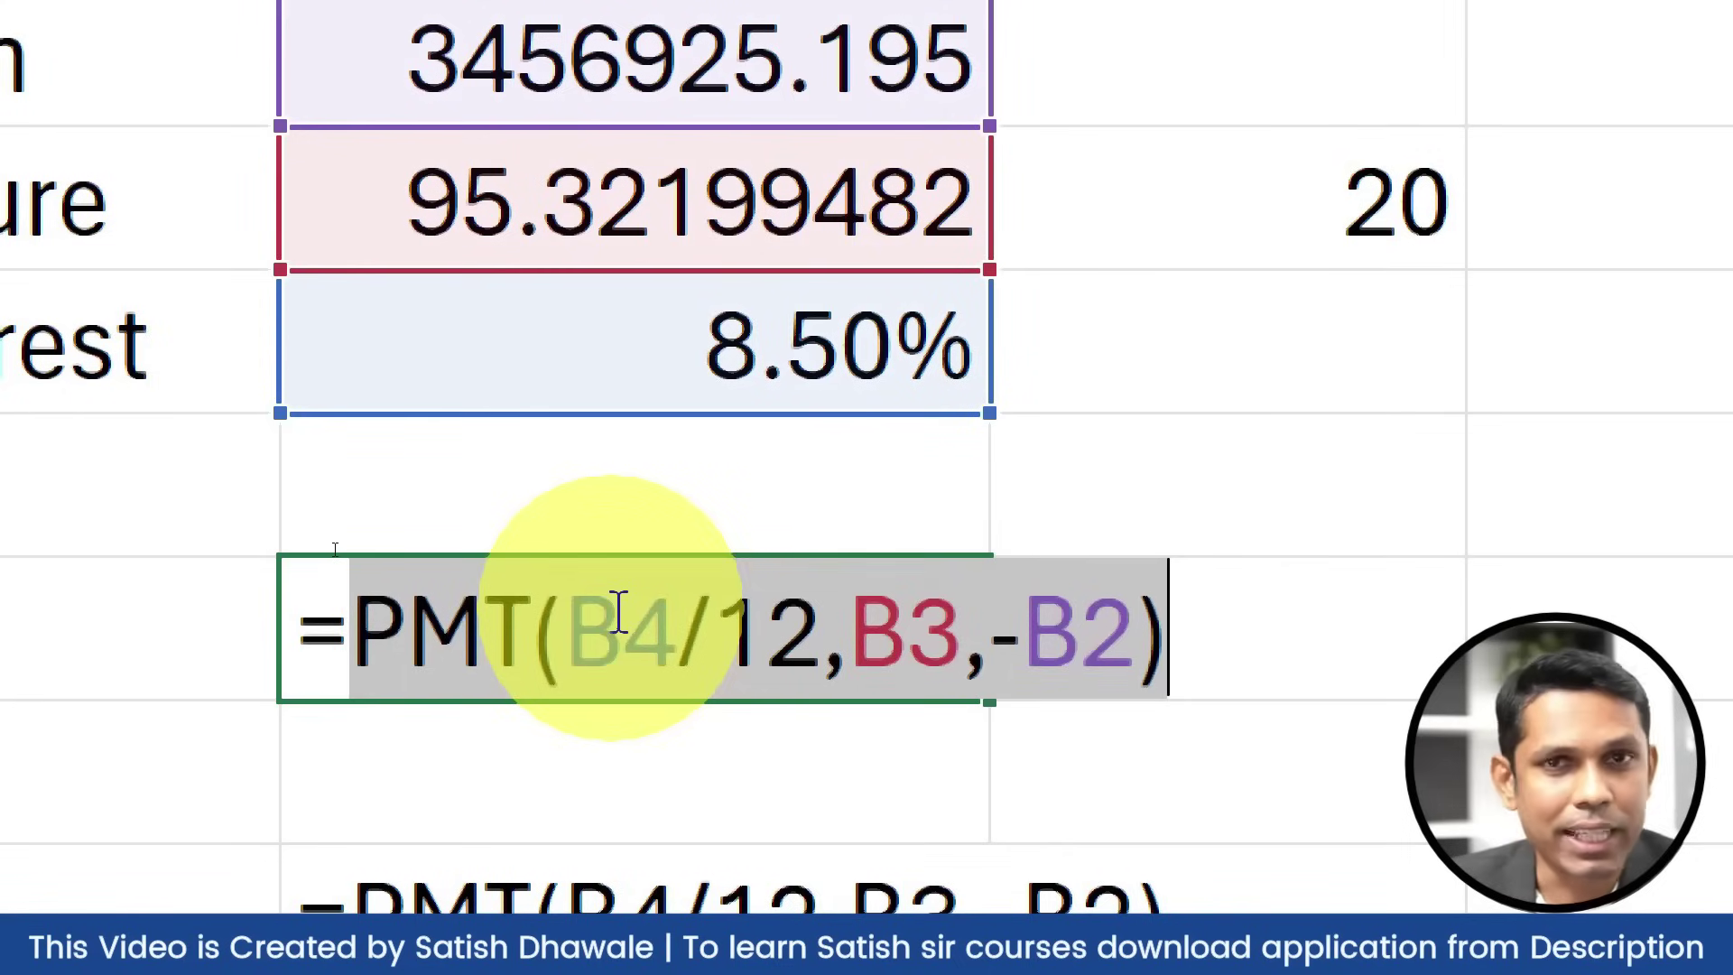
{"action": "key", "text": "F9"}
{"action": "key", "text": "ctrl+z"}
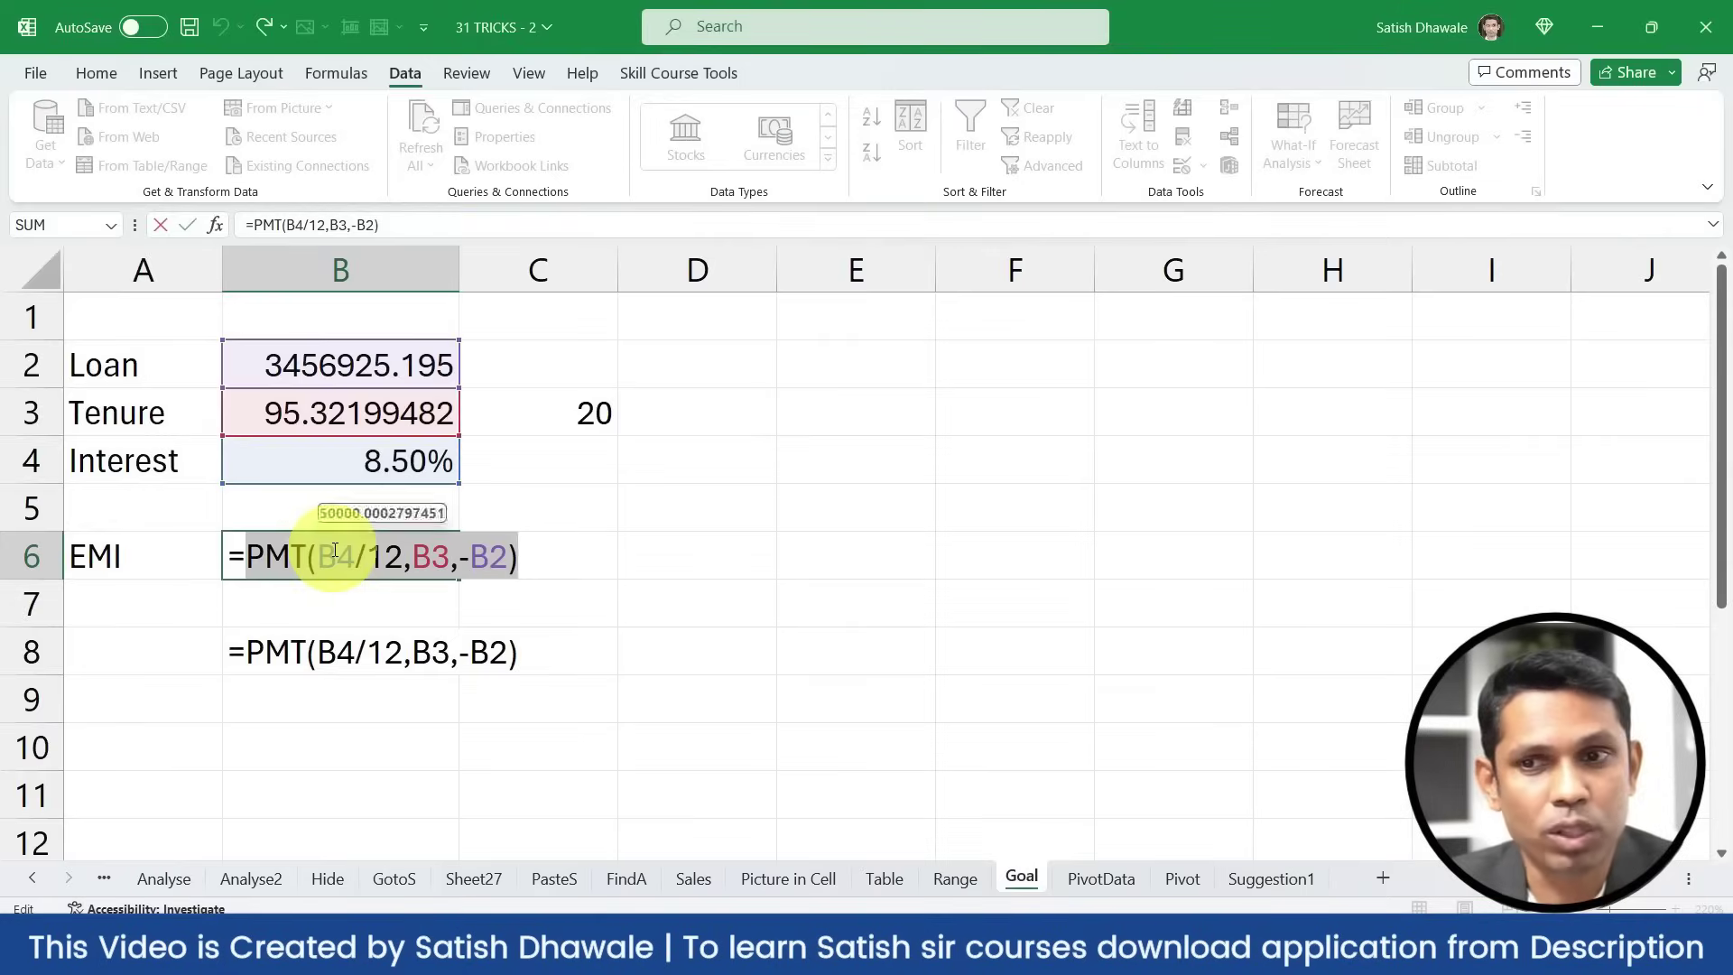
{"action": "key", "text": "Escape"}
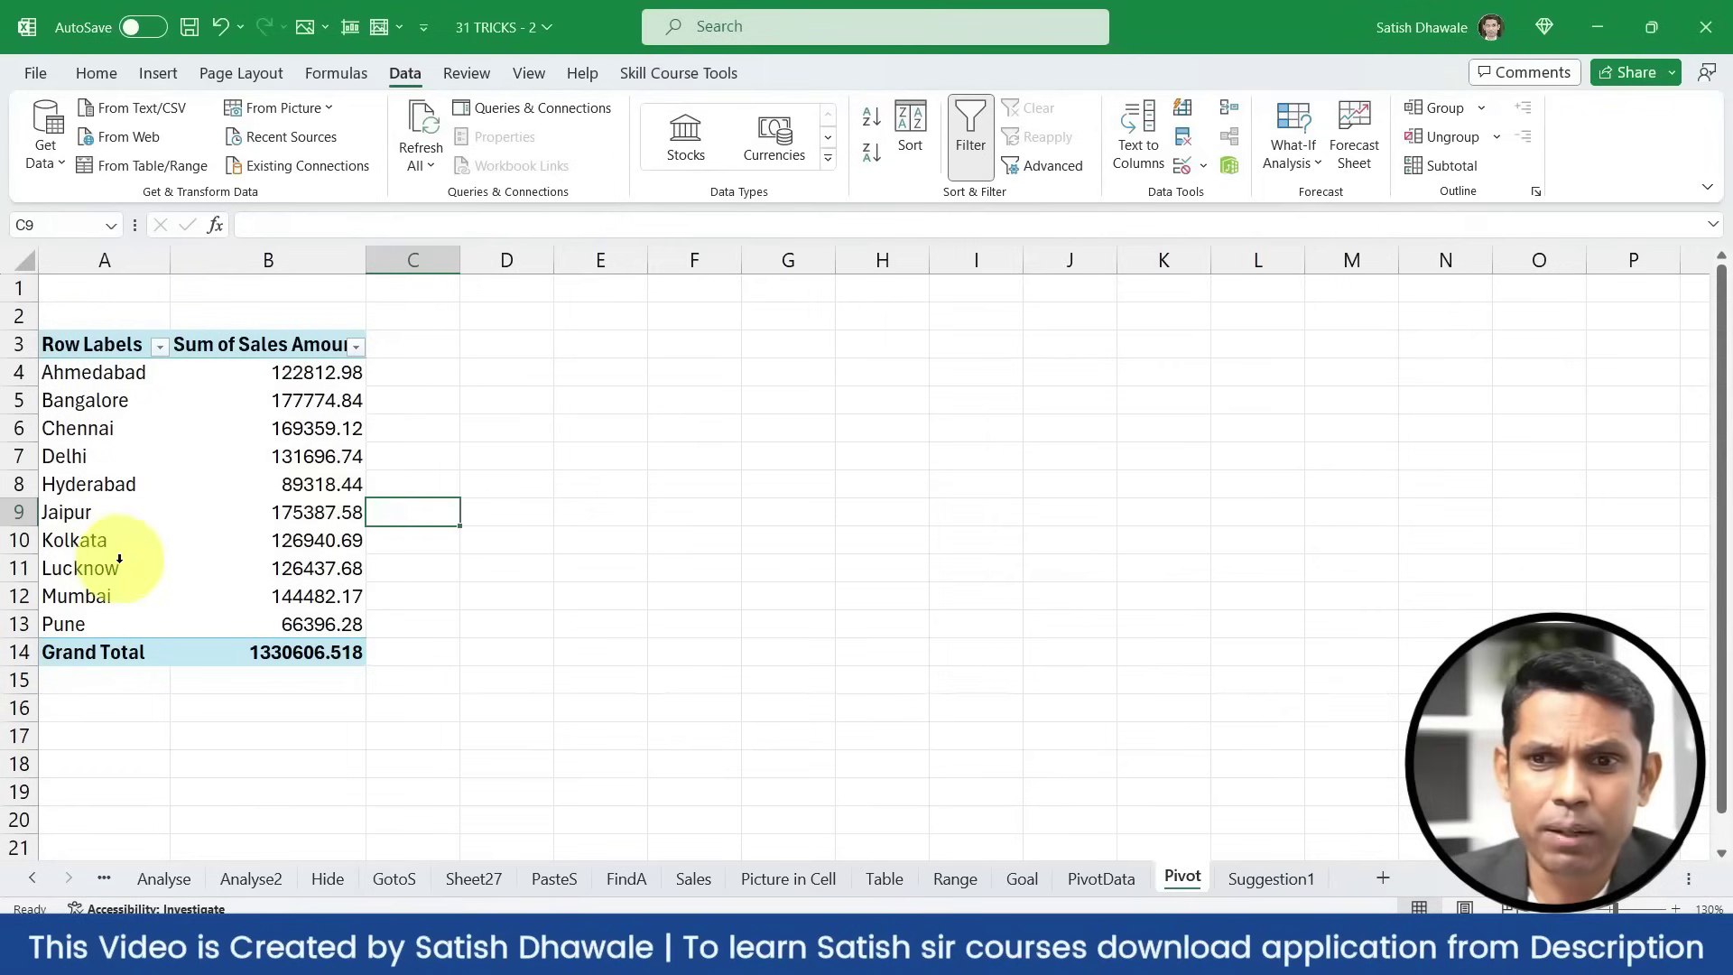
On the Pivot sheet, extract the source records behind Mumbai's Sum of Sales Amount to a new sheet and select their City entries
{"action": "left_click", "coordinate": [90, 600]}
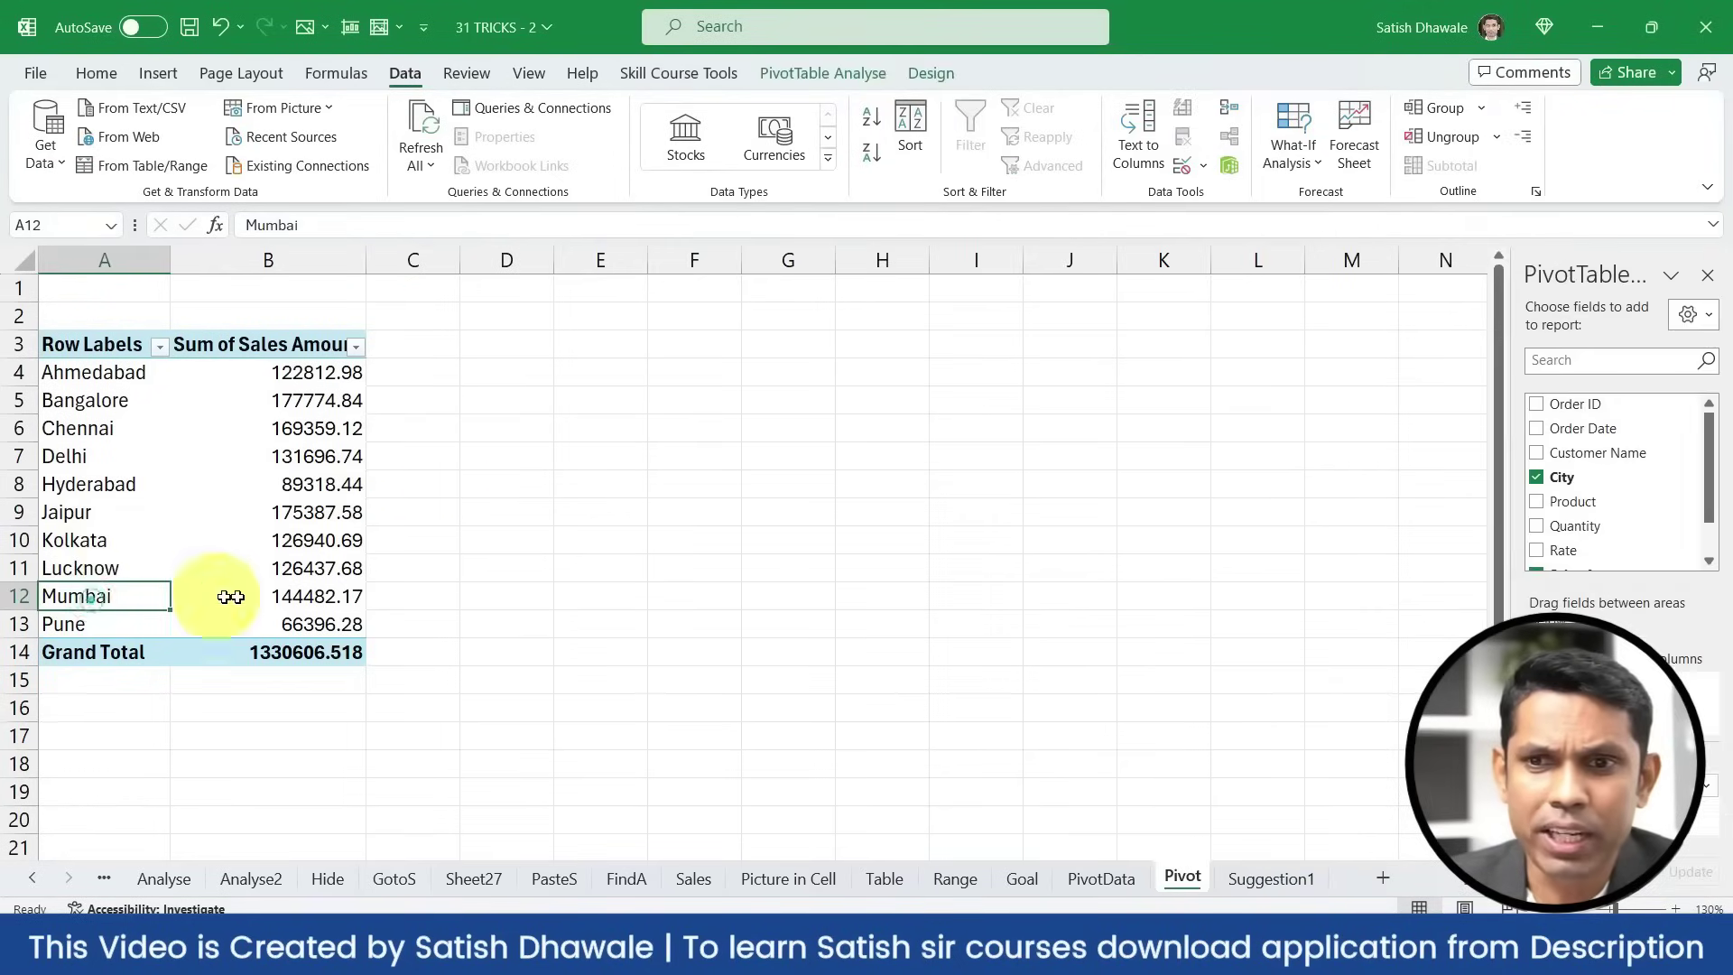
{"action": "left_click", "coordinate": [285, 596]}
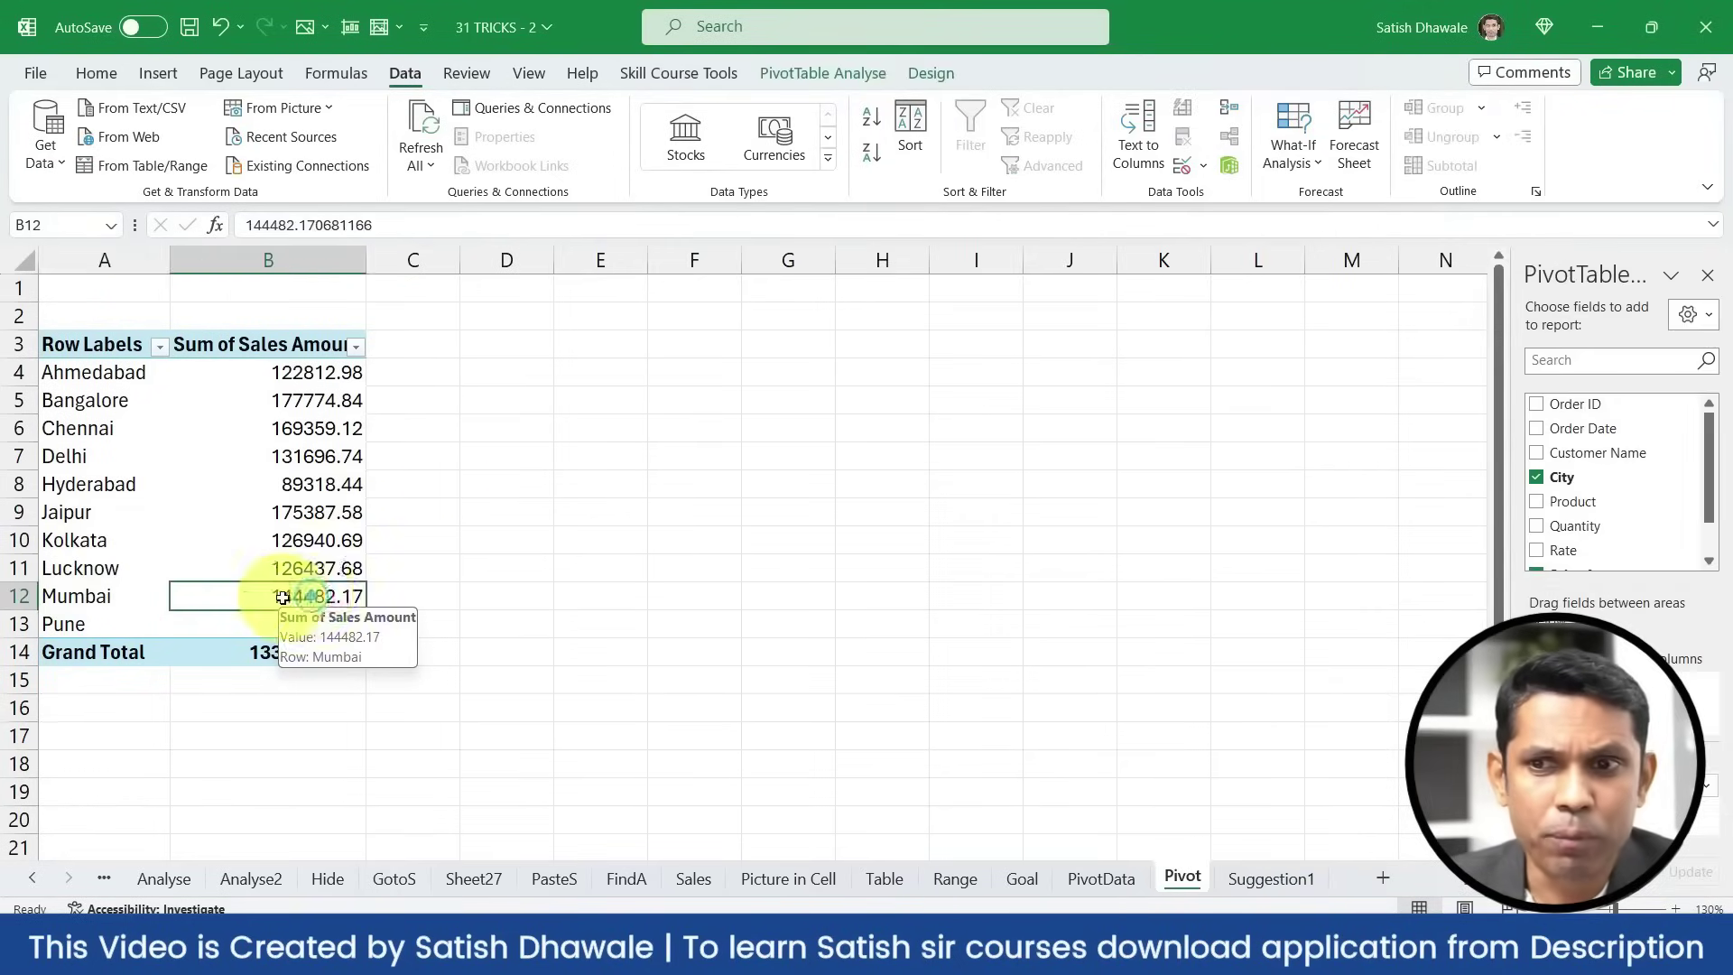
{"action": "double_click", "coordinate": [285, 597]}
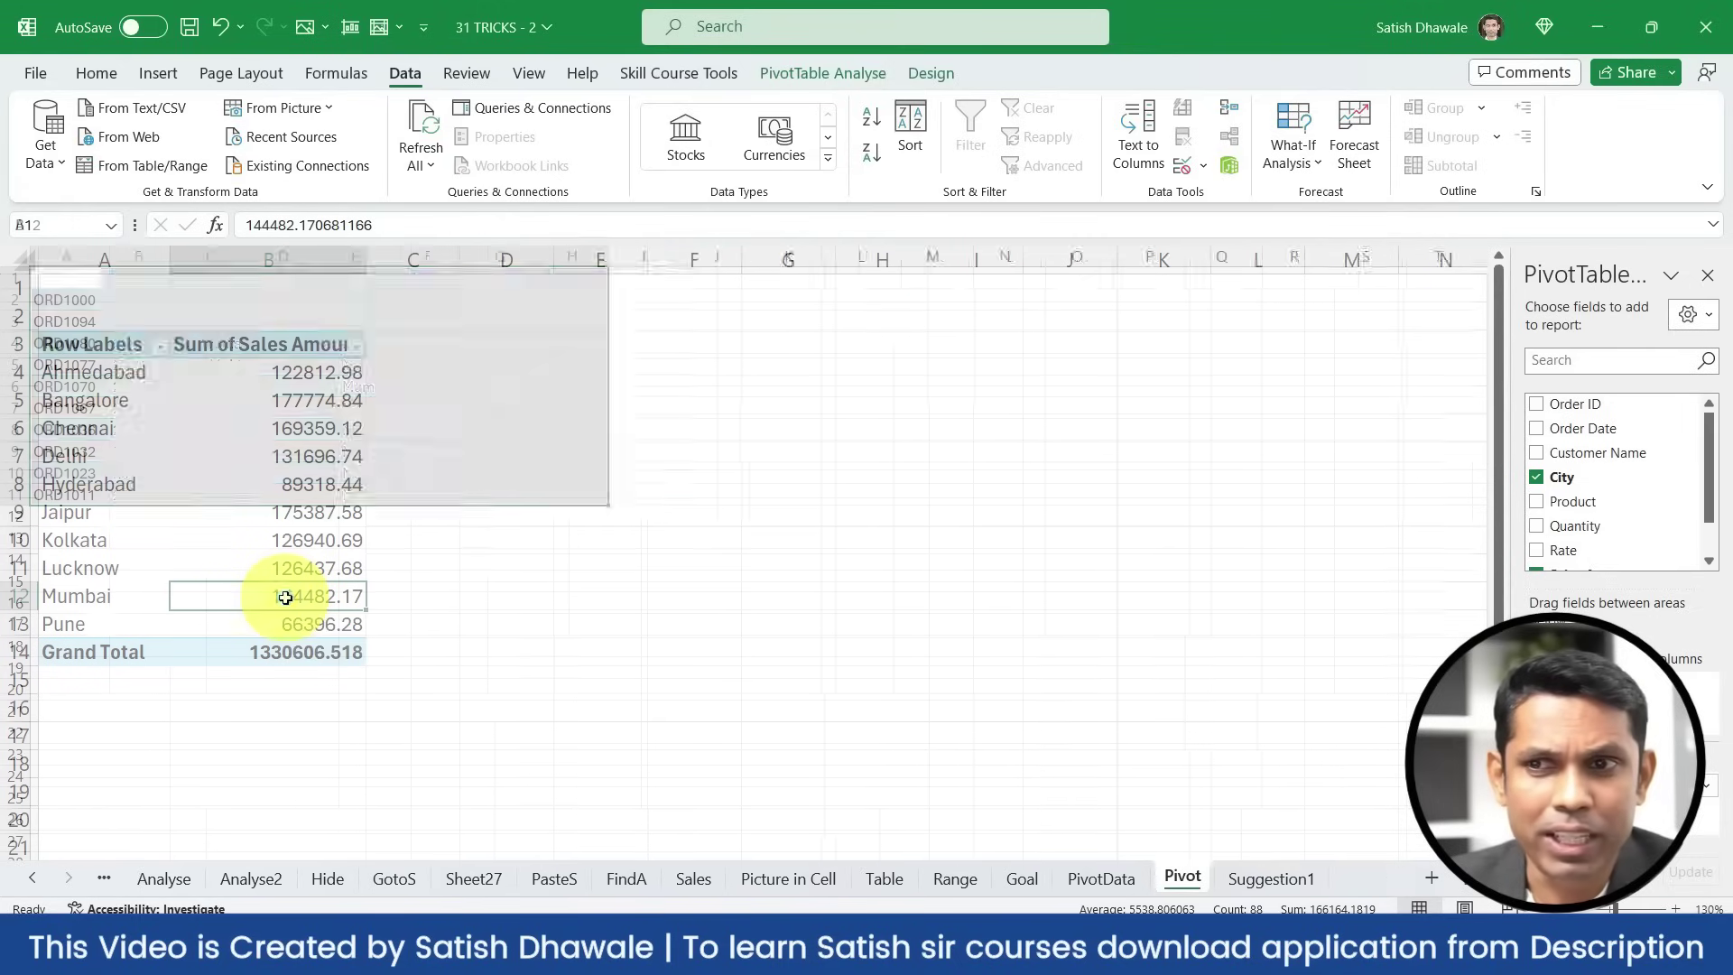
{"action": "left_click_drag", "start_coordinate": [458, 317], "coordinate": [503, 555]}
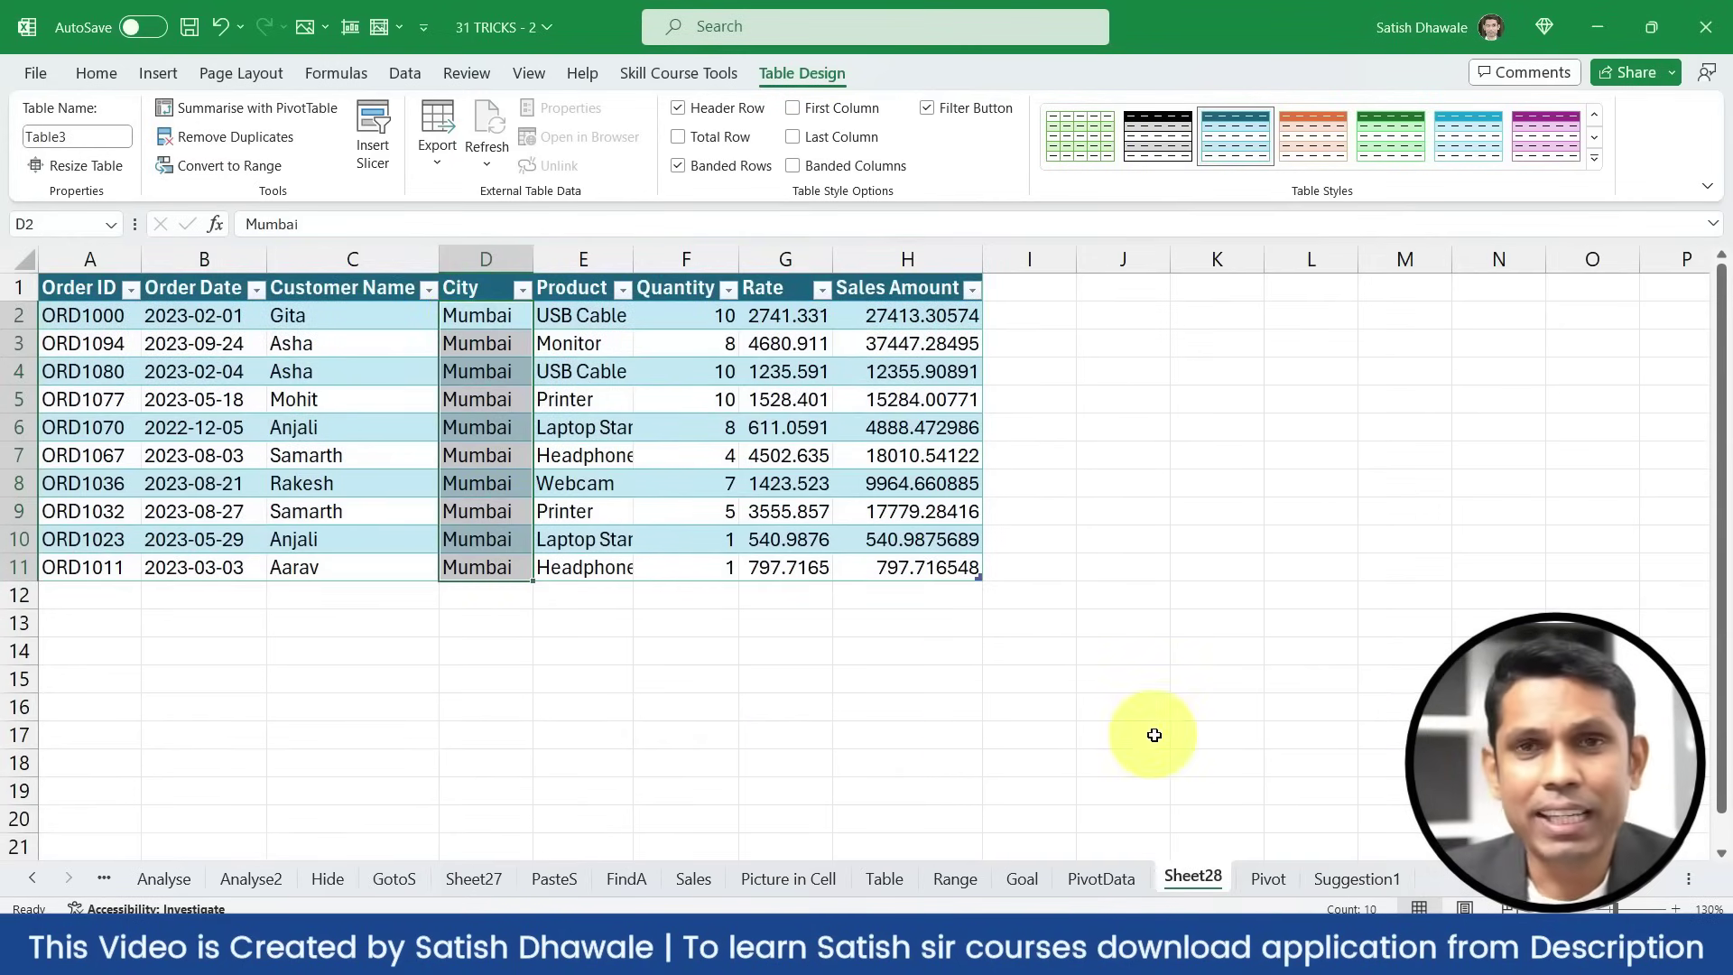
Turn off Enable show details in the Pivot sheet's PivotTable options and test the restriction on Jaipur's sales amount
{"action": "left_click", "coordinate": [1270, 894]}
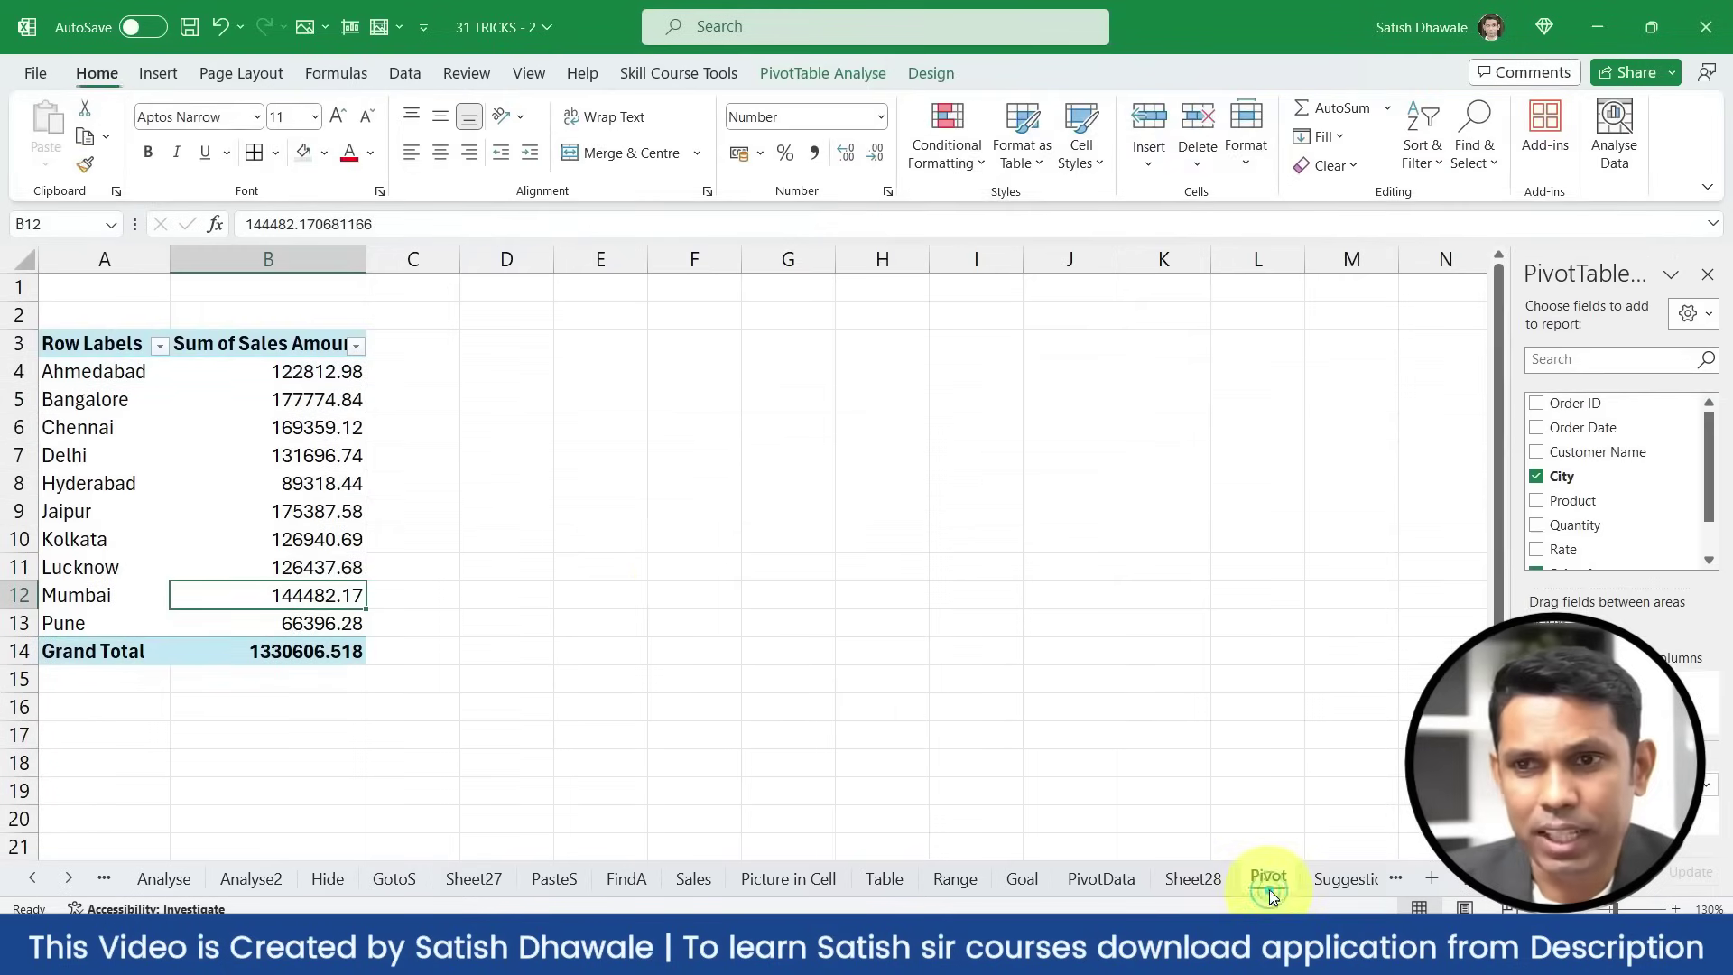
{"action": "left_click", "coordinate": [315, 451]}
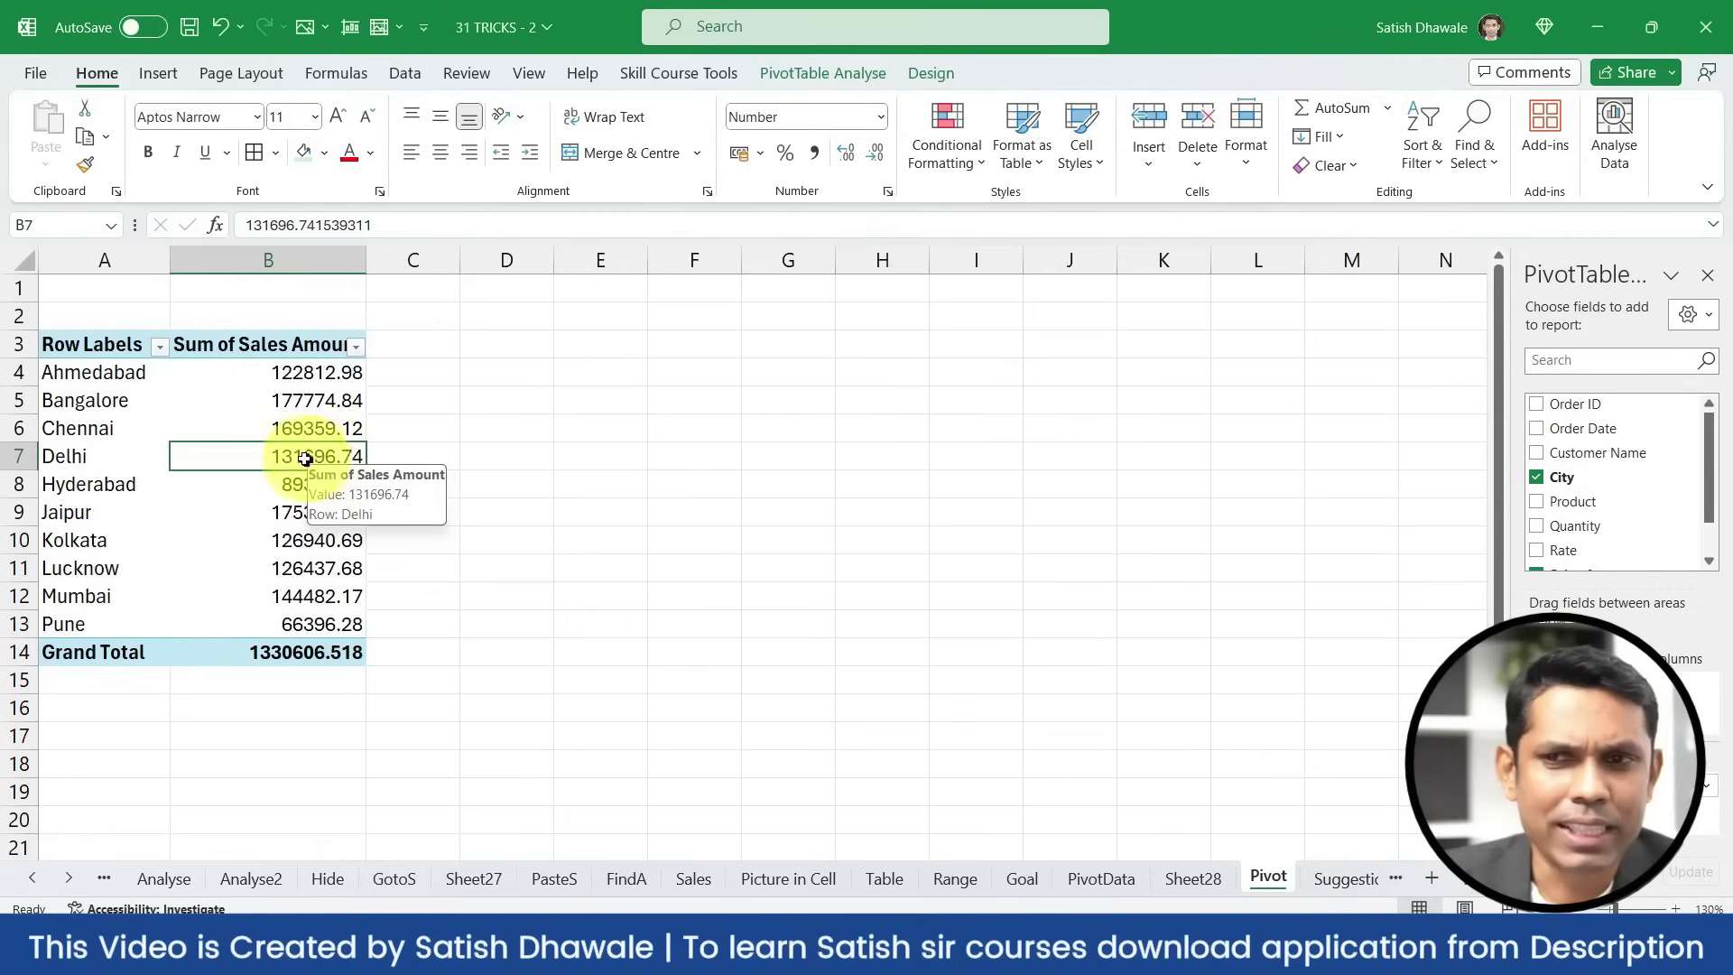
{"action": "right_click", "coordinate": [304, 459]}
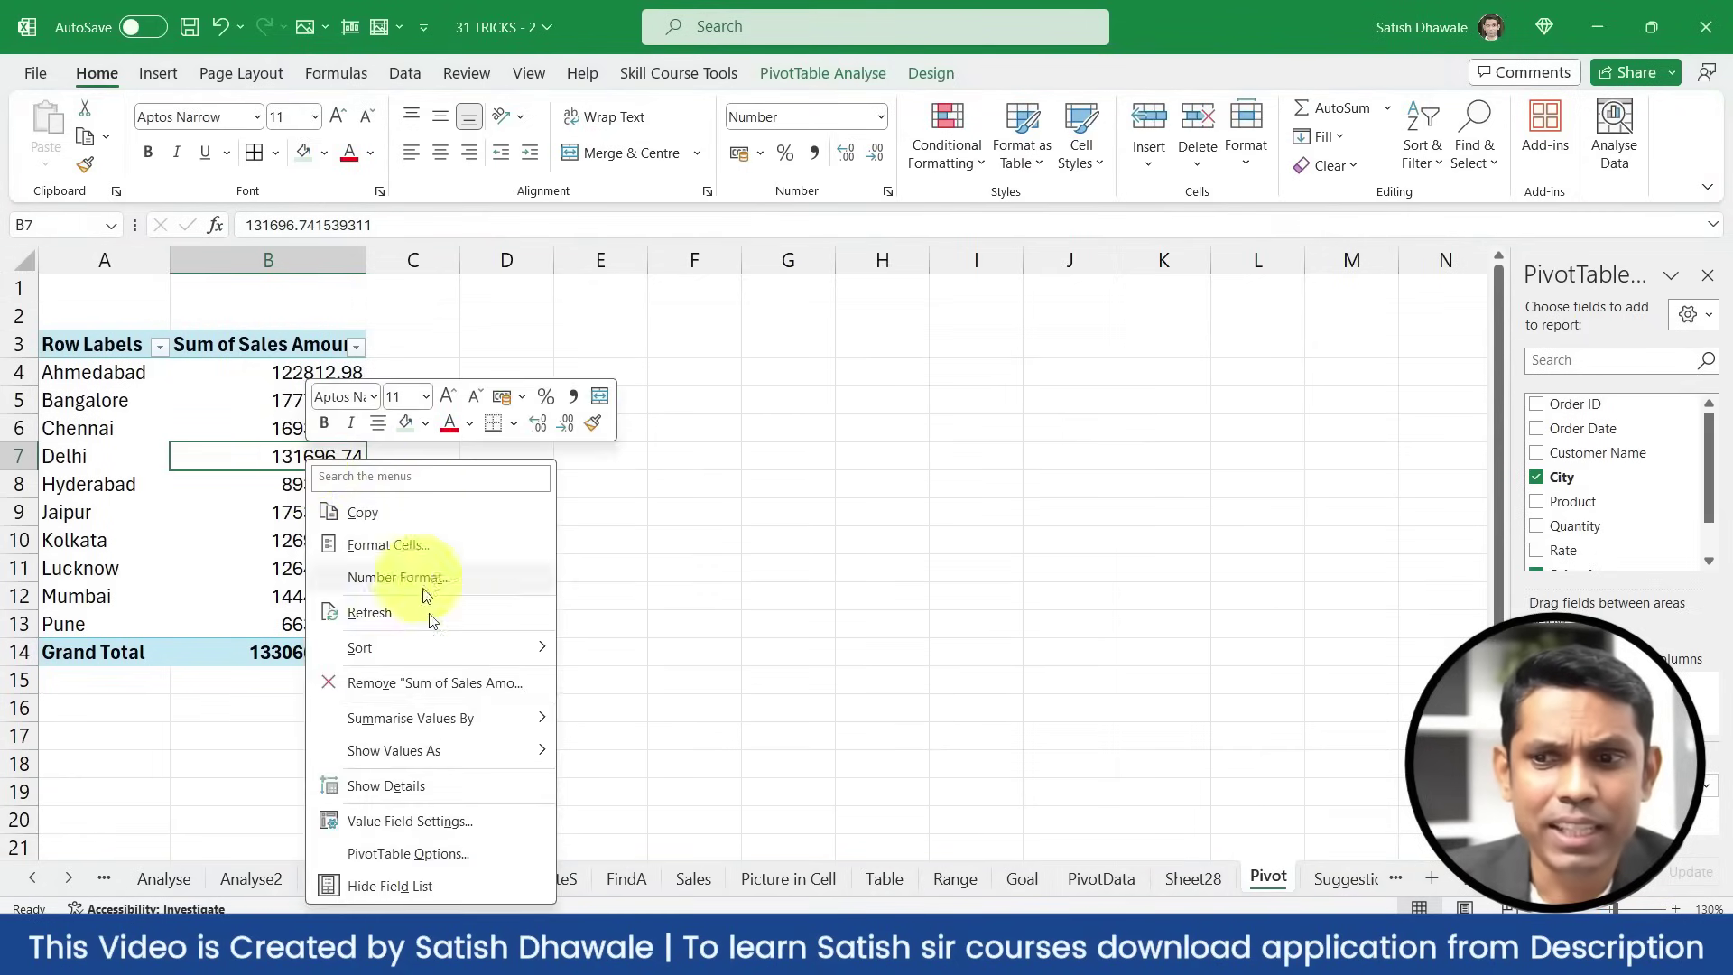
{"action": "left_click", "coordinate": [439, 841]}
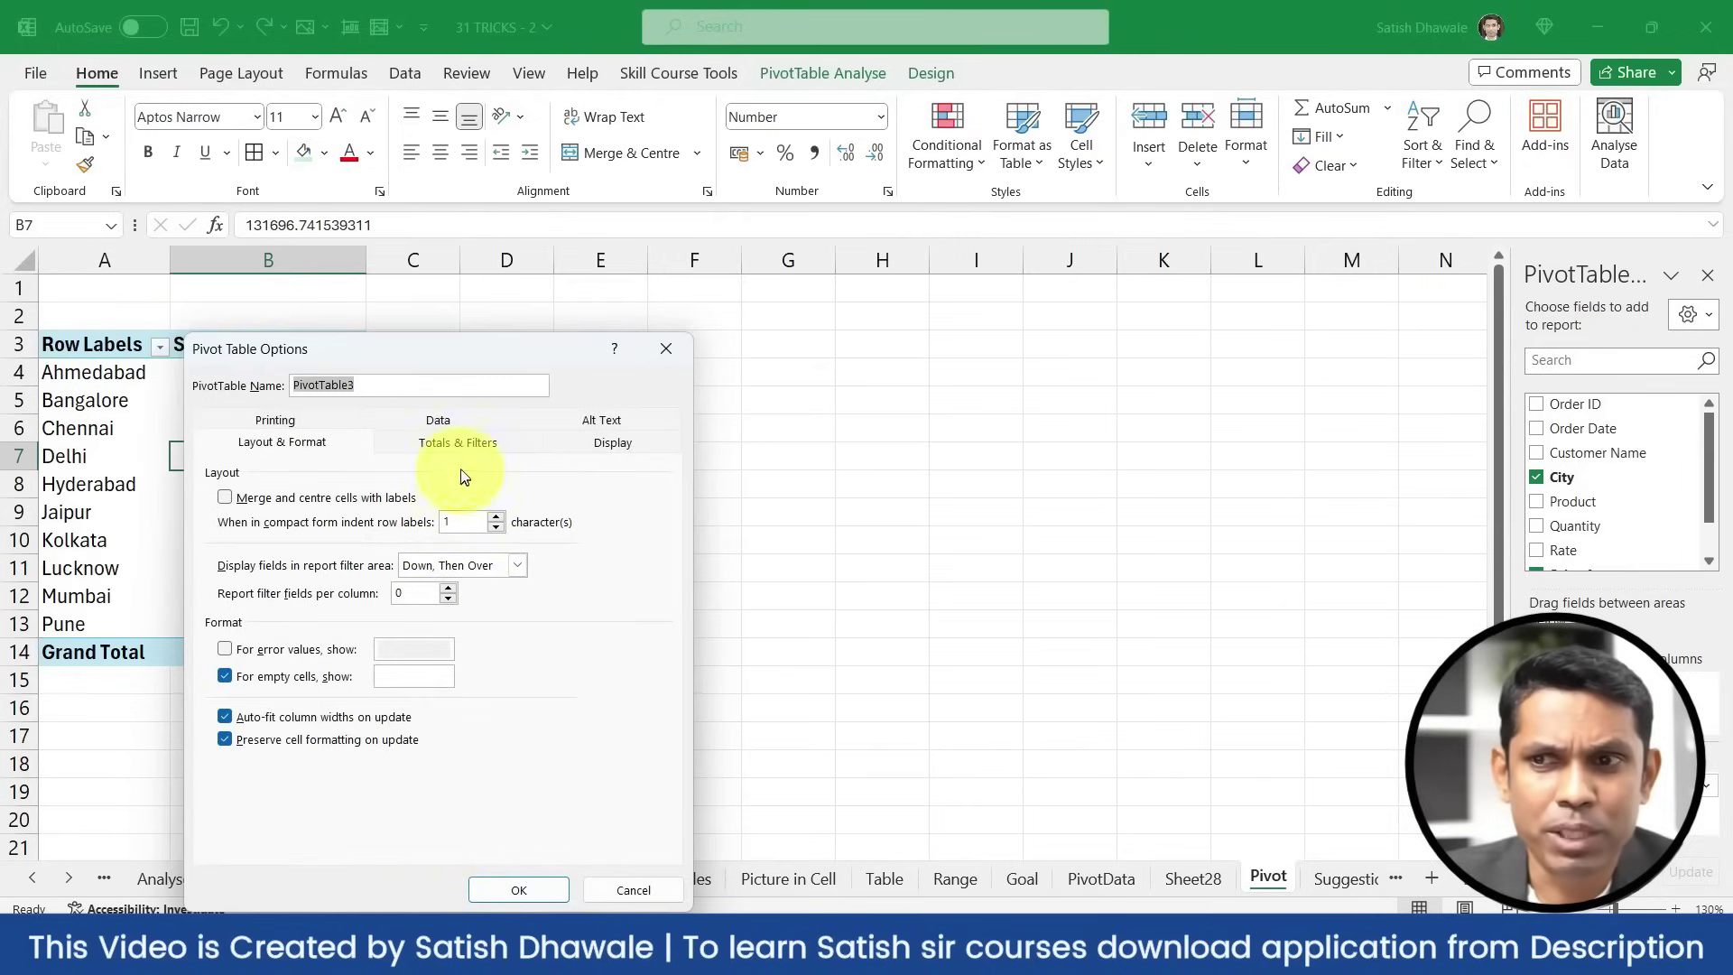
{"action": "left_click", "coordinate": [443, 421]}
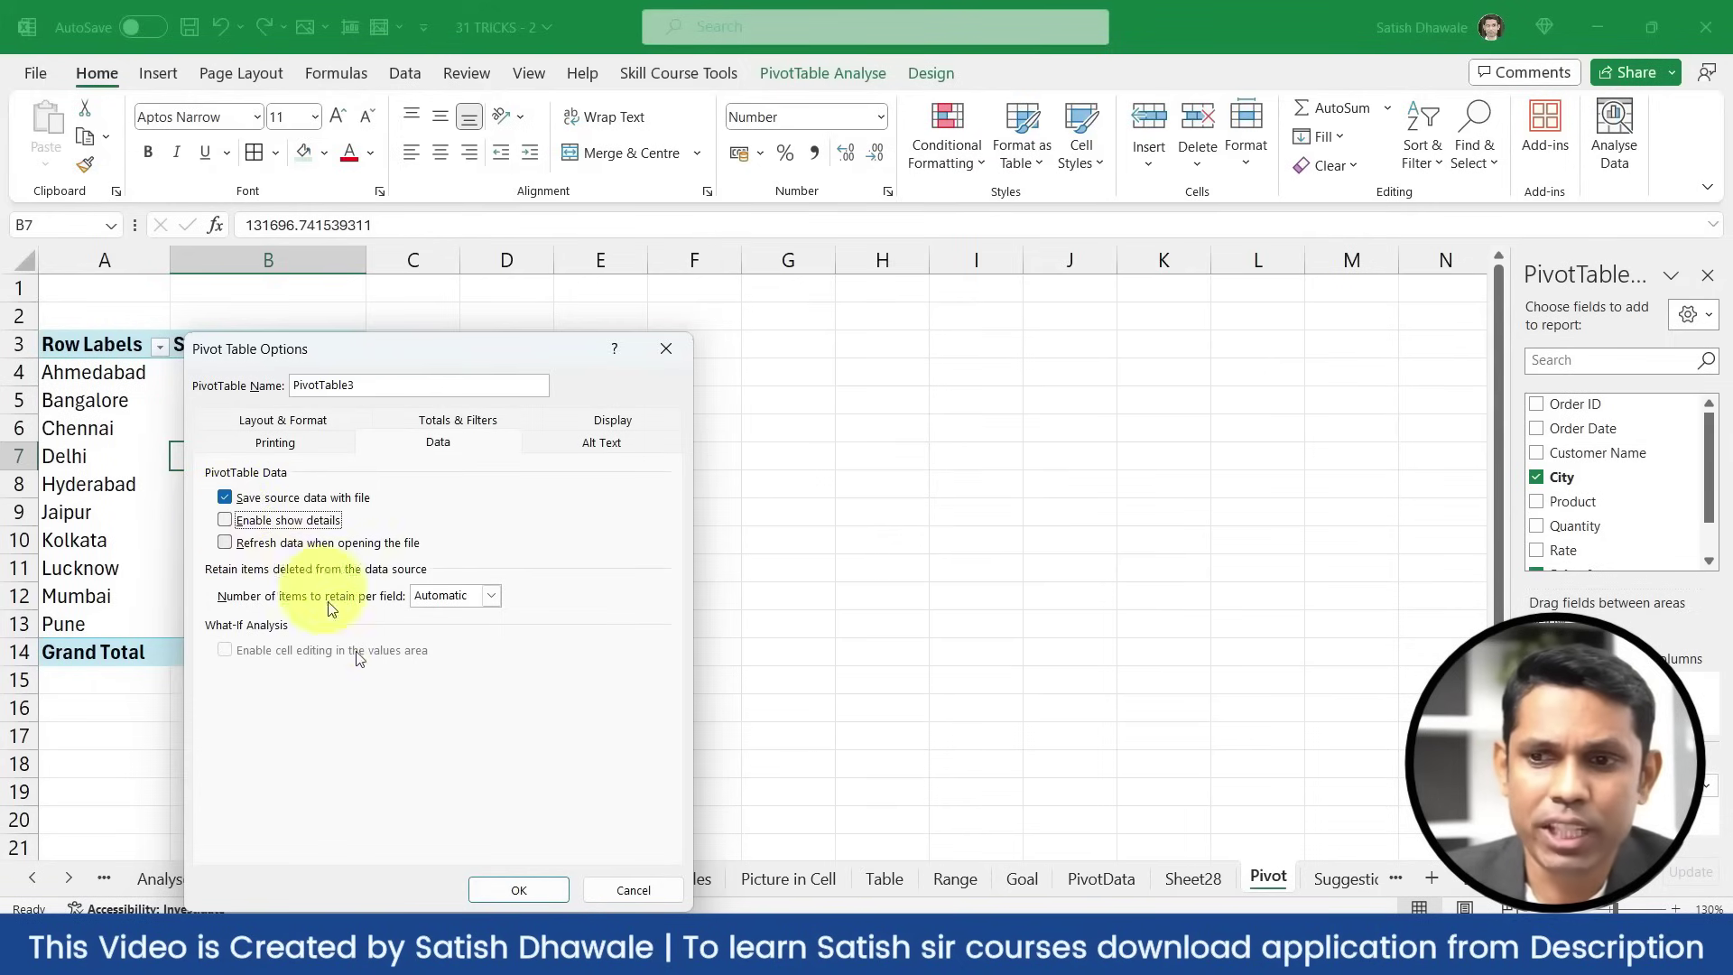
{"action": "left_click", "coordinate": [552, 883]}
{"action": "double_click", "coordinate": [328, 520]}
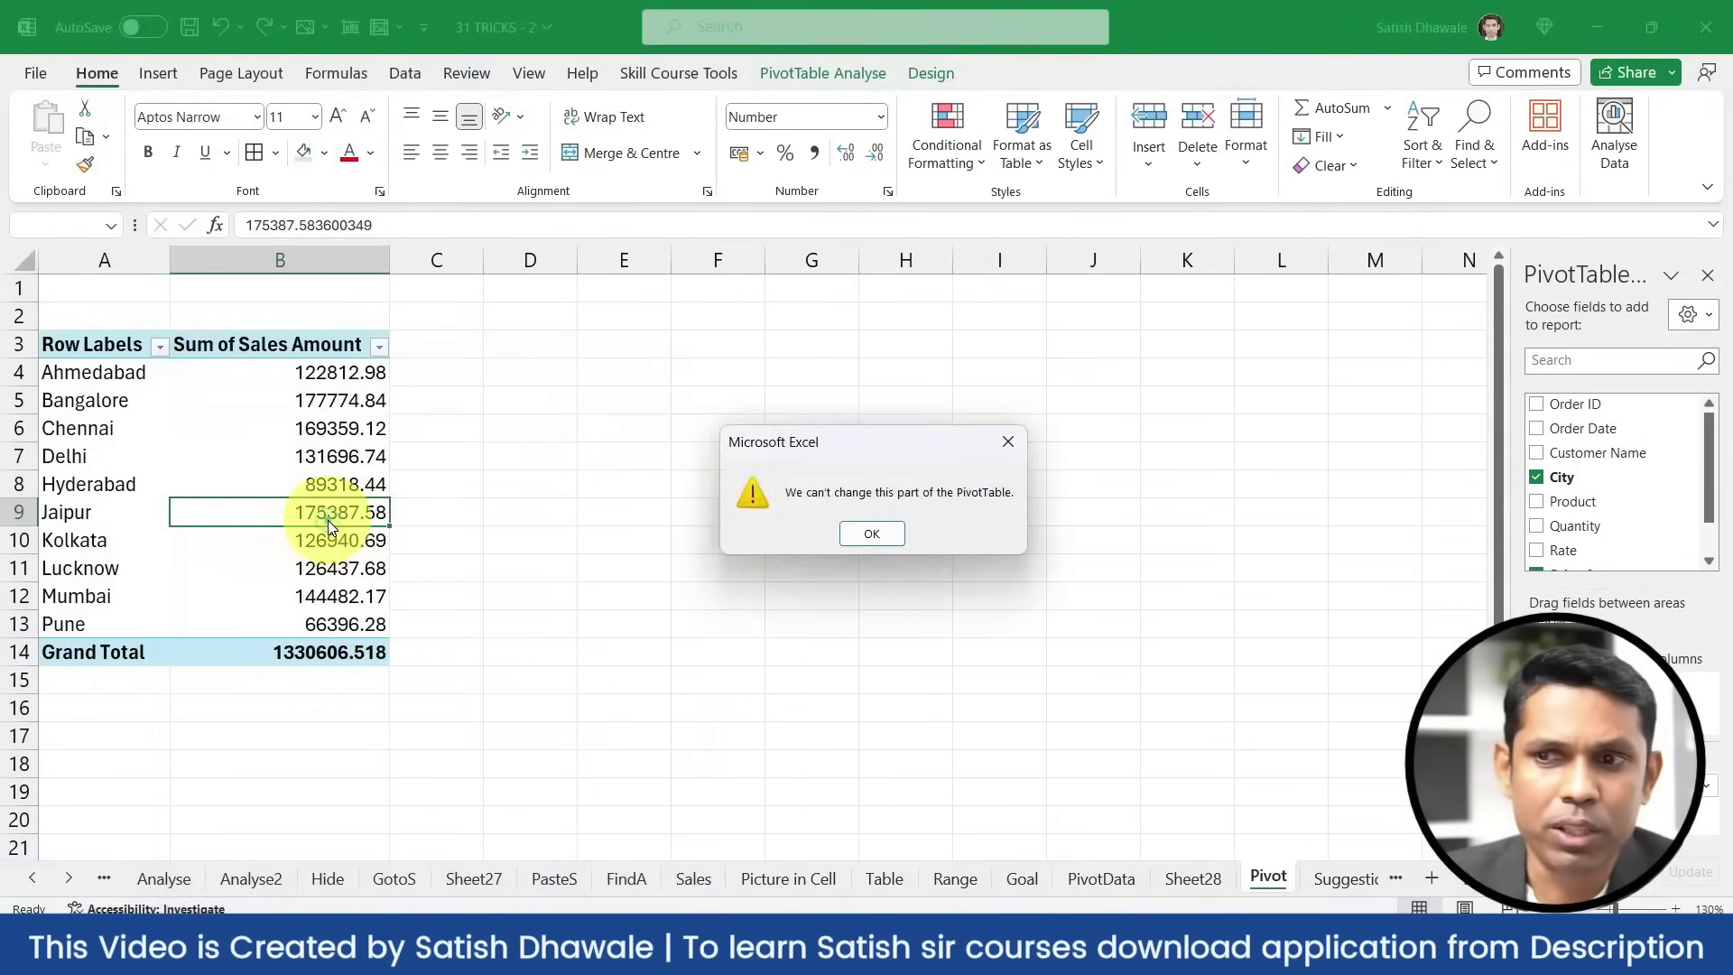
{"action": "left_click", "coordinate": [898, 528]}
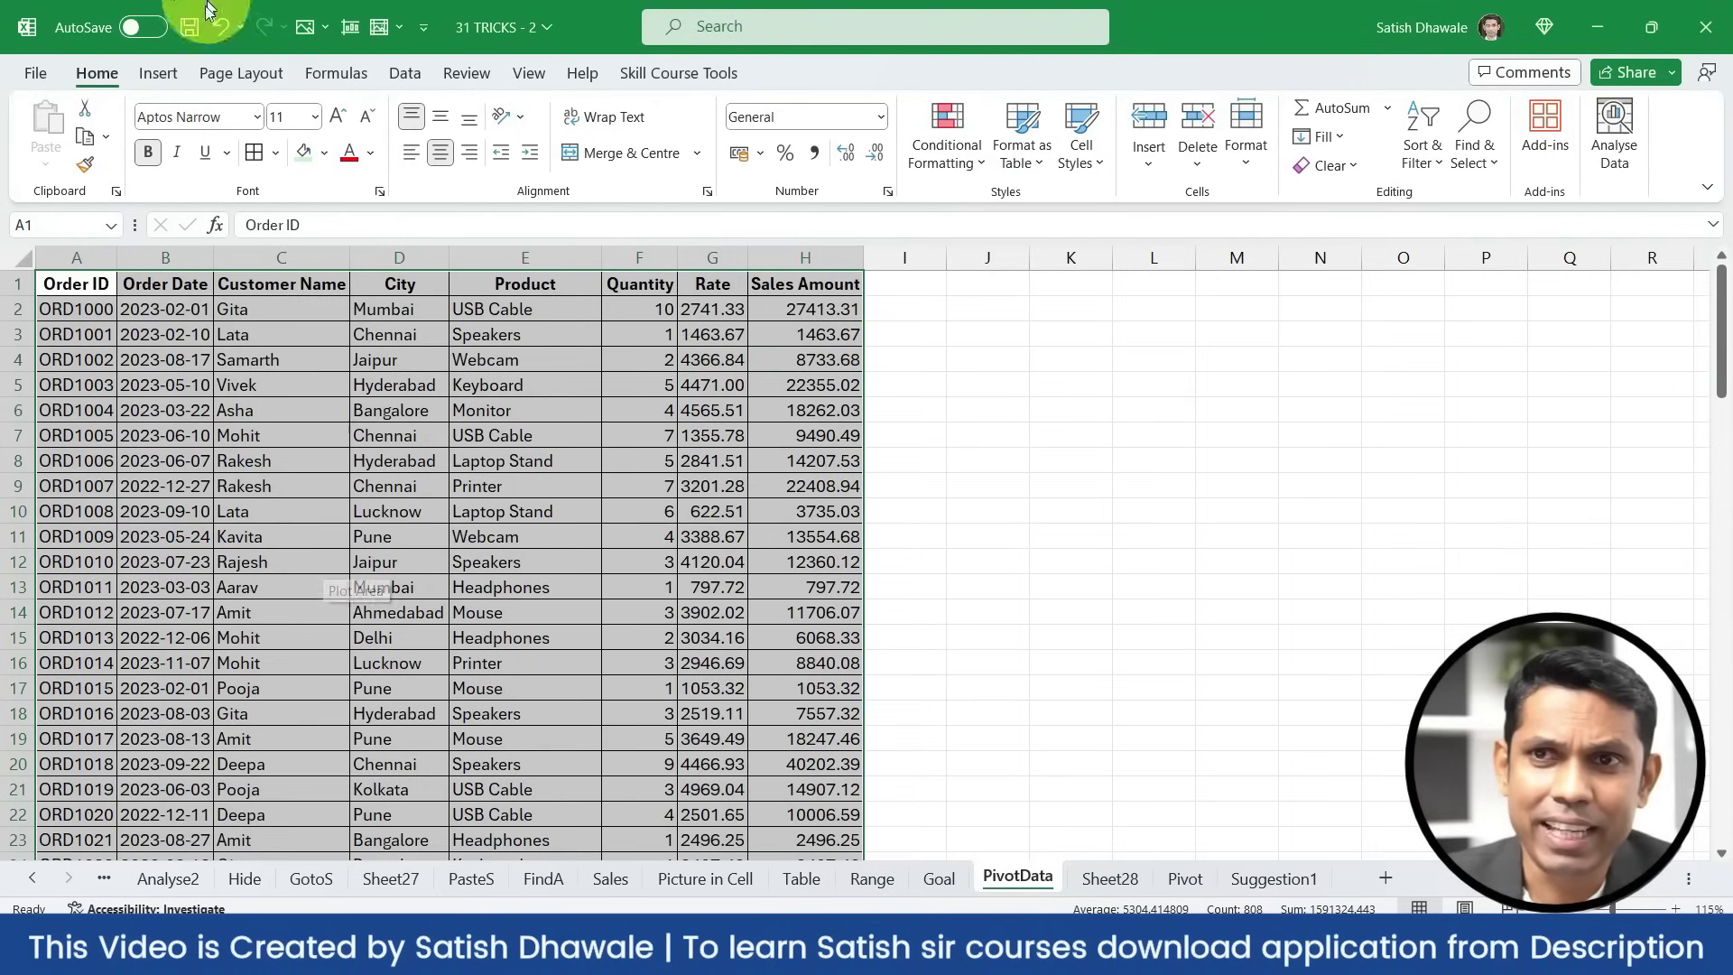
From the PivotData range A1:H101, insert the recommended 'Rate' by 'City' and 'Product' PivotTable on the existing sheet at J3
{"action": "left_click", "coordinate": [157, 74]}
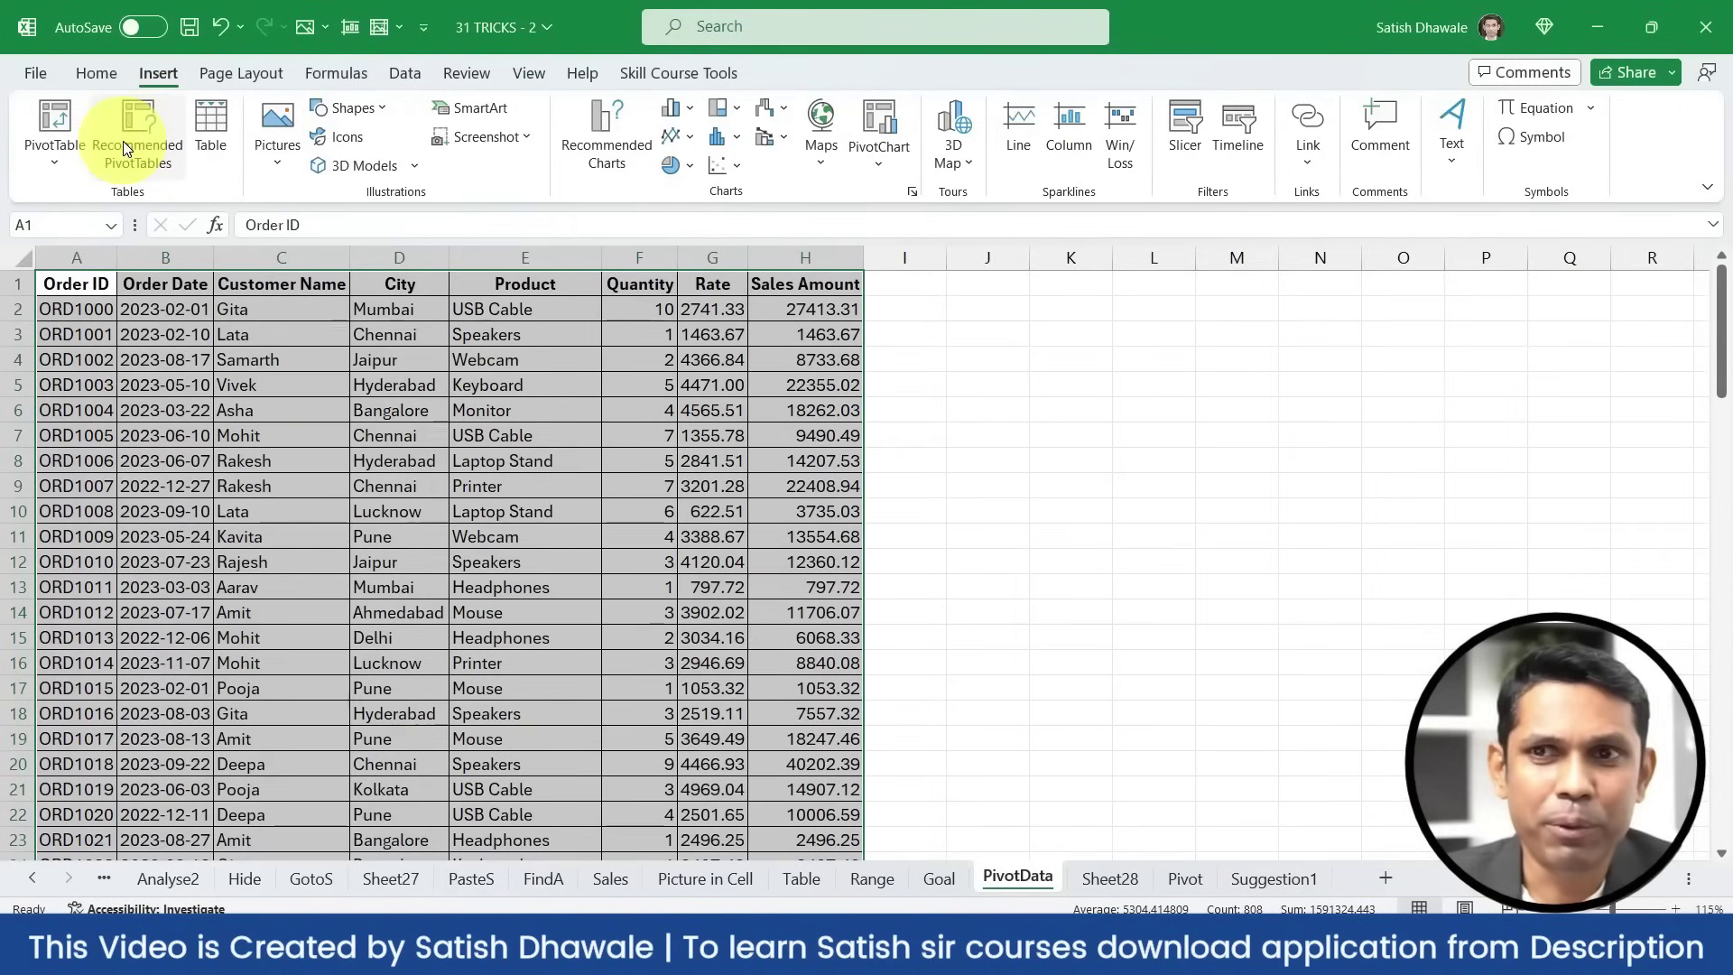
{"action": "left_click", "coordinate": [123, 141]}
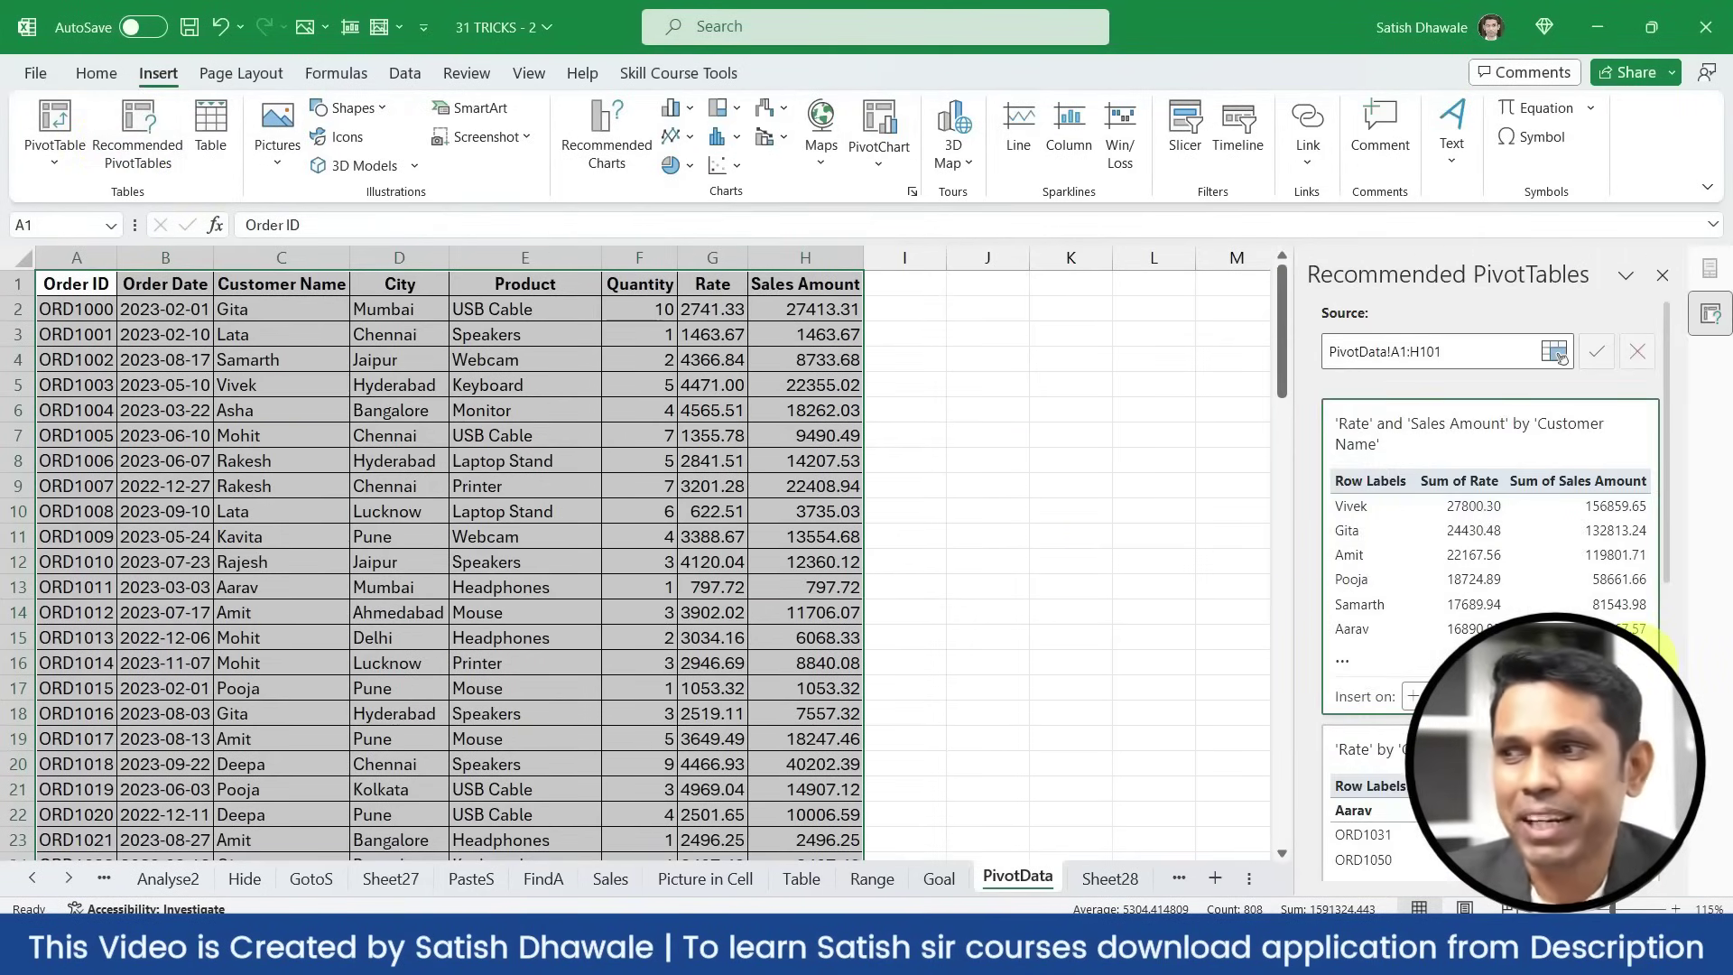
{"action": "scroll", "coordinate": [1561, 357], "scroll_direction": "down", "scroll_amount": 8}
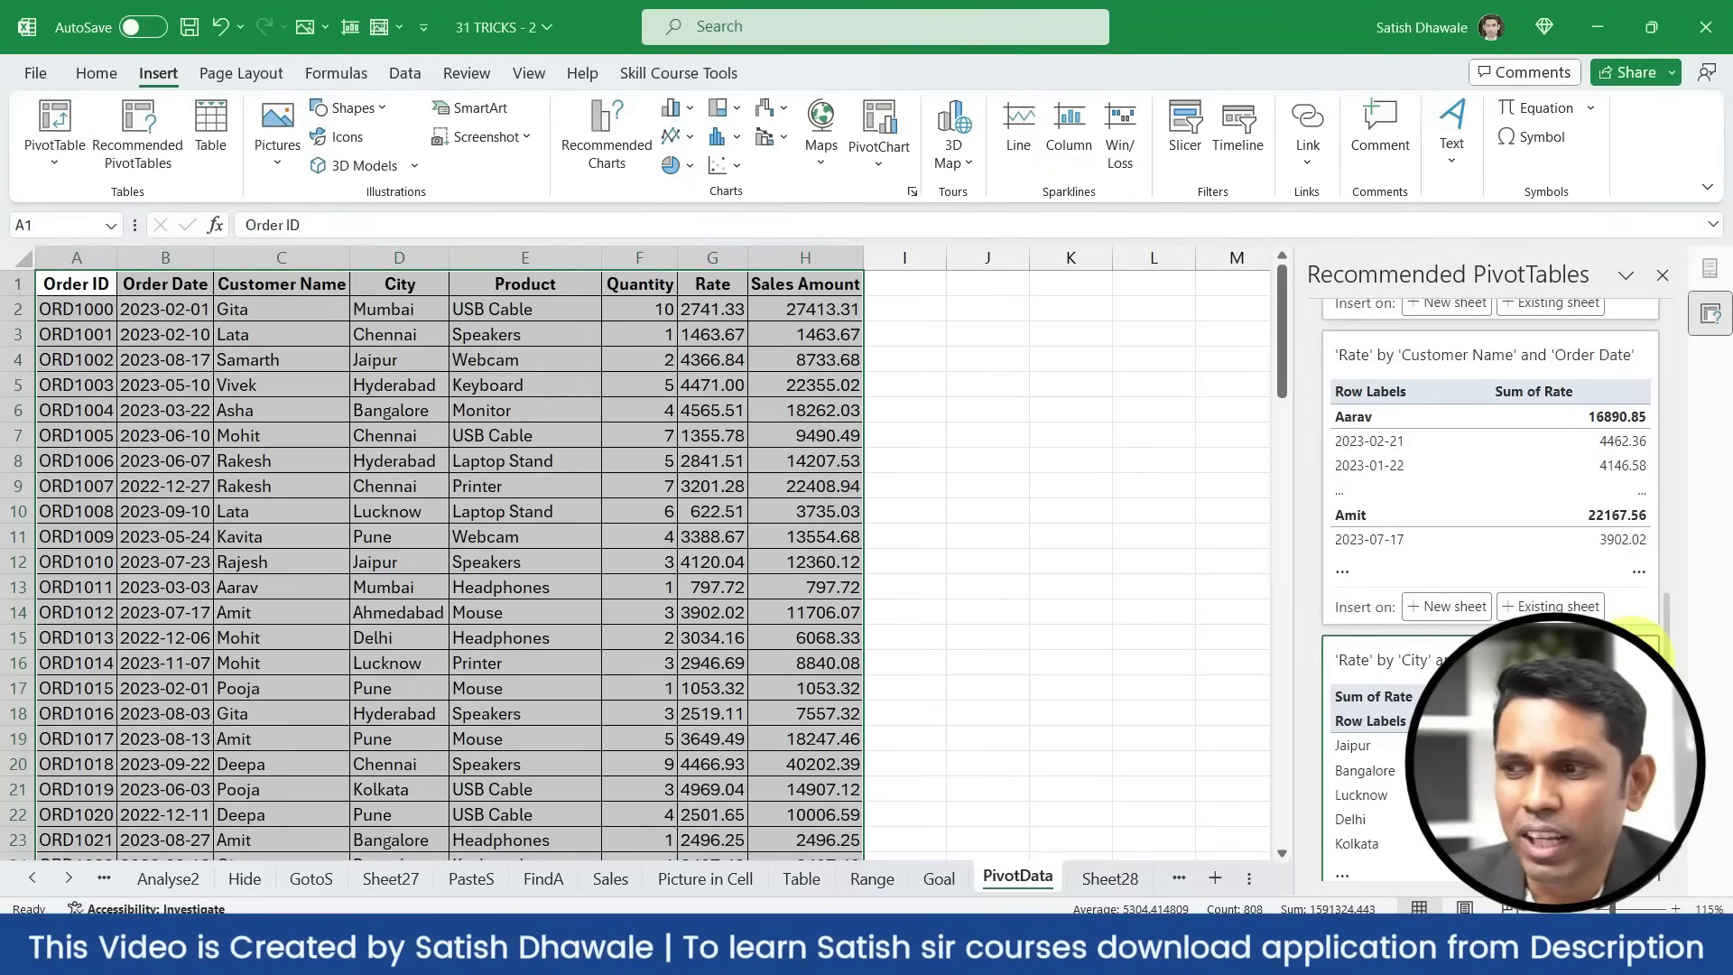
{"action": "scroll", "coordinate": [1636, 643], "scroll_direction": "down", "scroll_amount": 2}
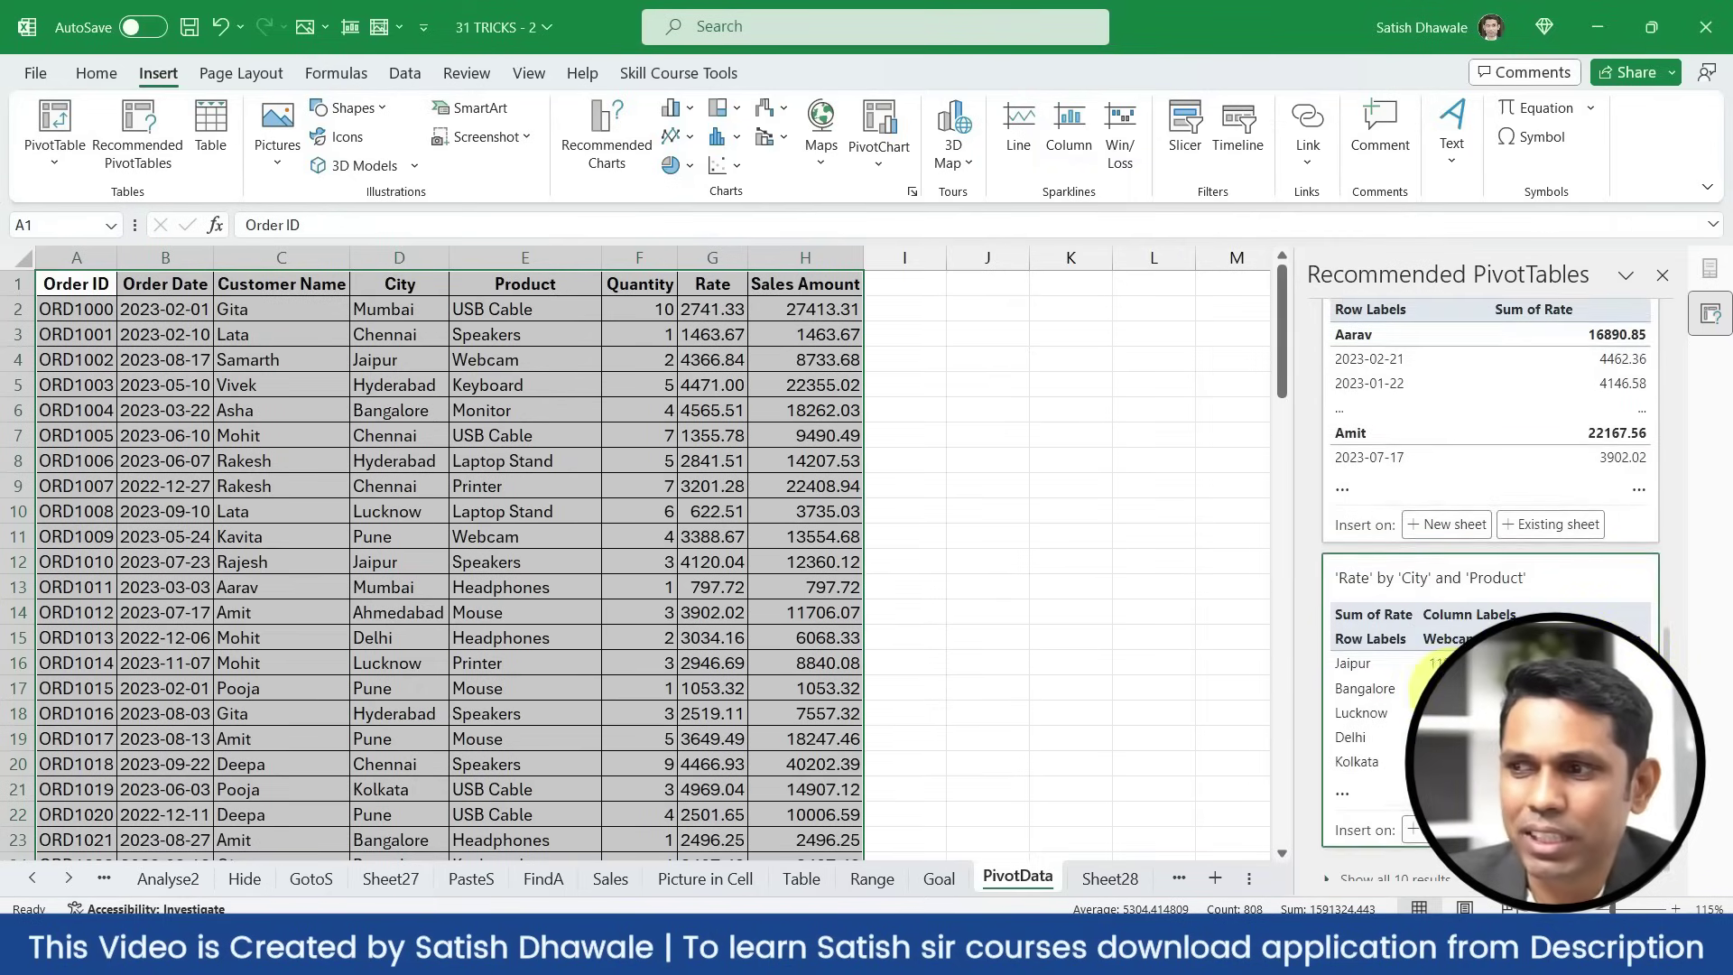
{"action": "scroll", "coordinate": [1442, 623], "scroll_direction": "up", "scroll_amount": 6}
{"action": "scroll", "coordinate": [1442, 620], "scroll_direction": "down", "scroll_amount": 6}
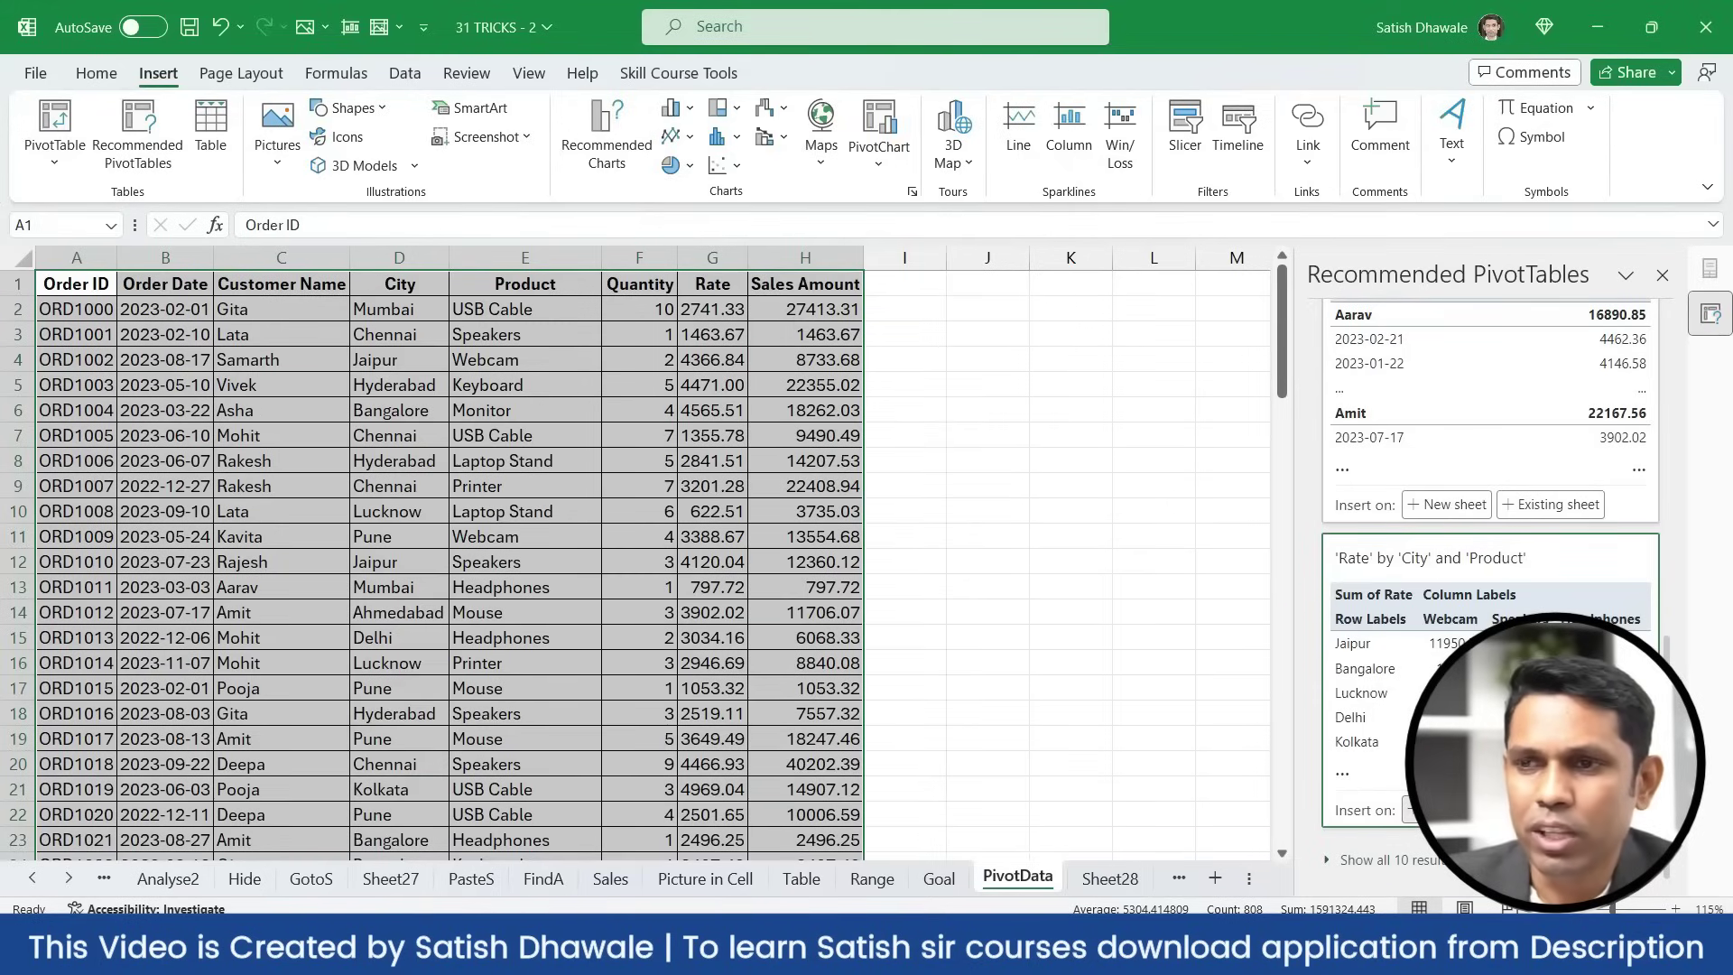
{"action": "left_click", "coordinate": [1551, 810]}
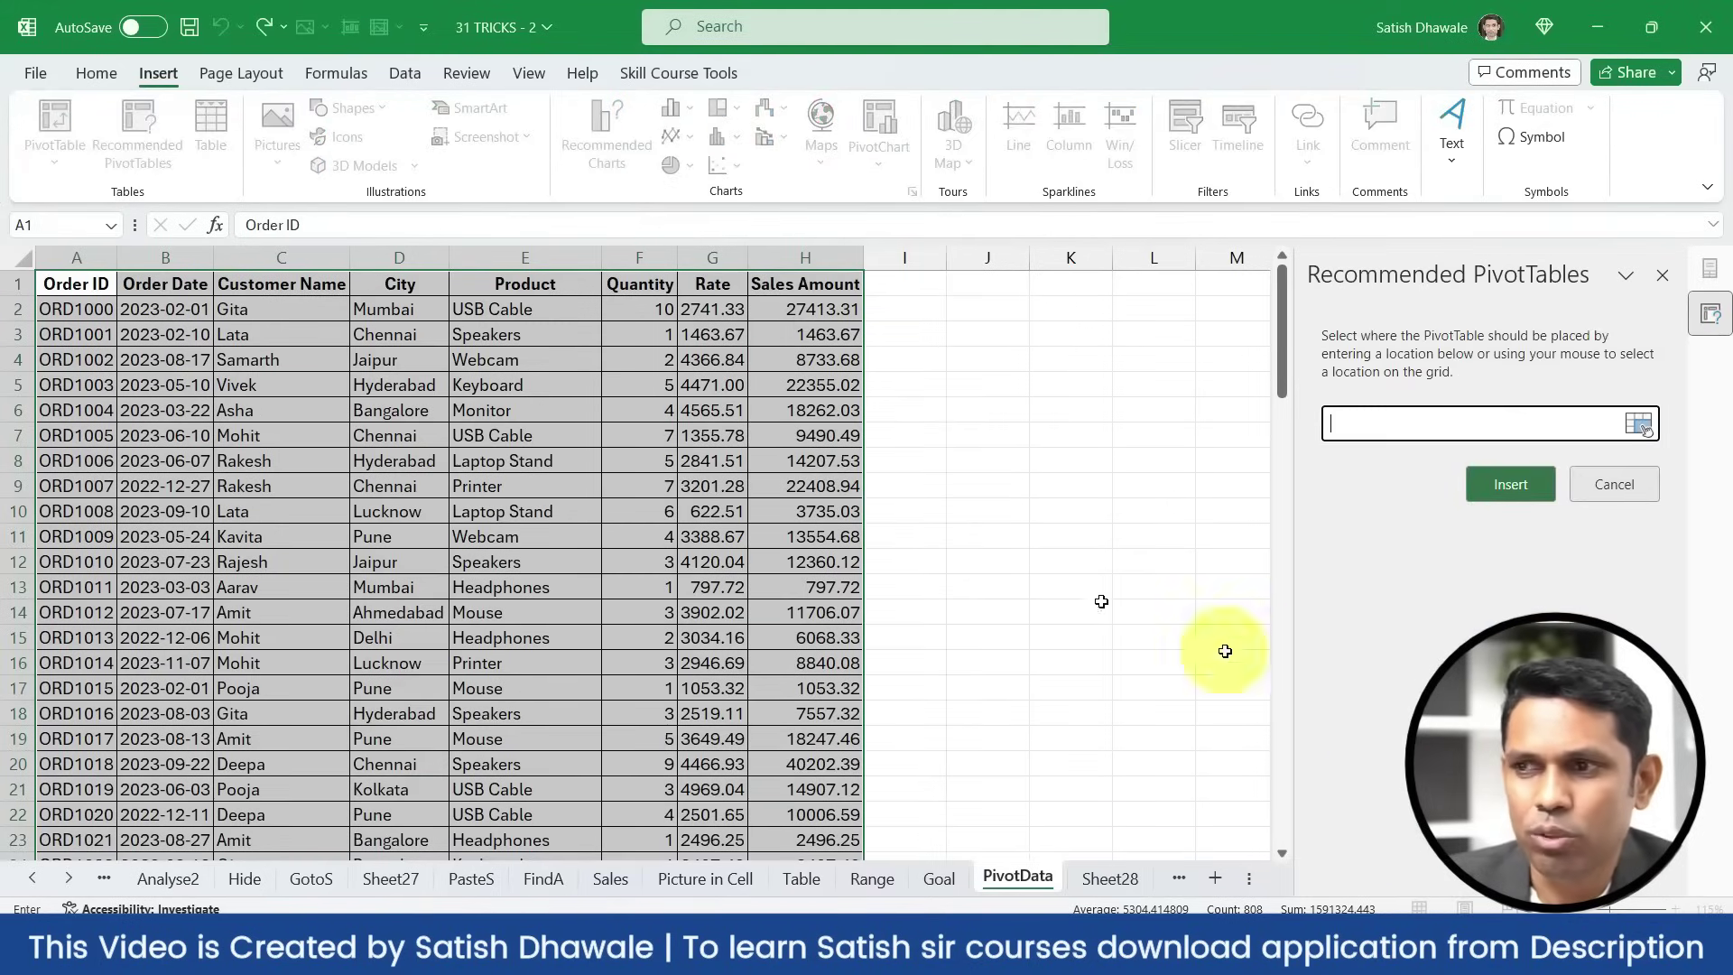
{"action": "left_click", "coordinate": [976, 331]}
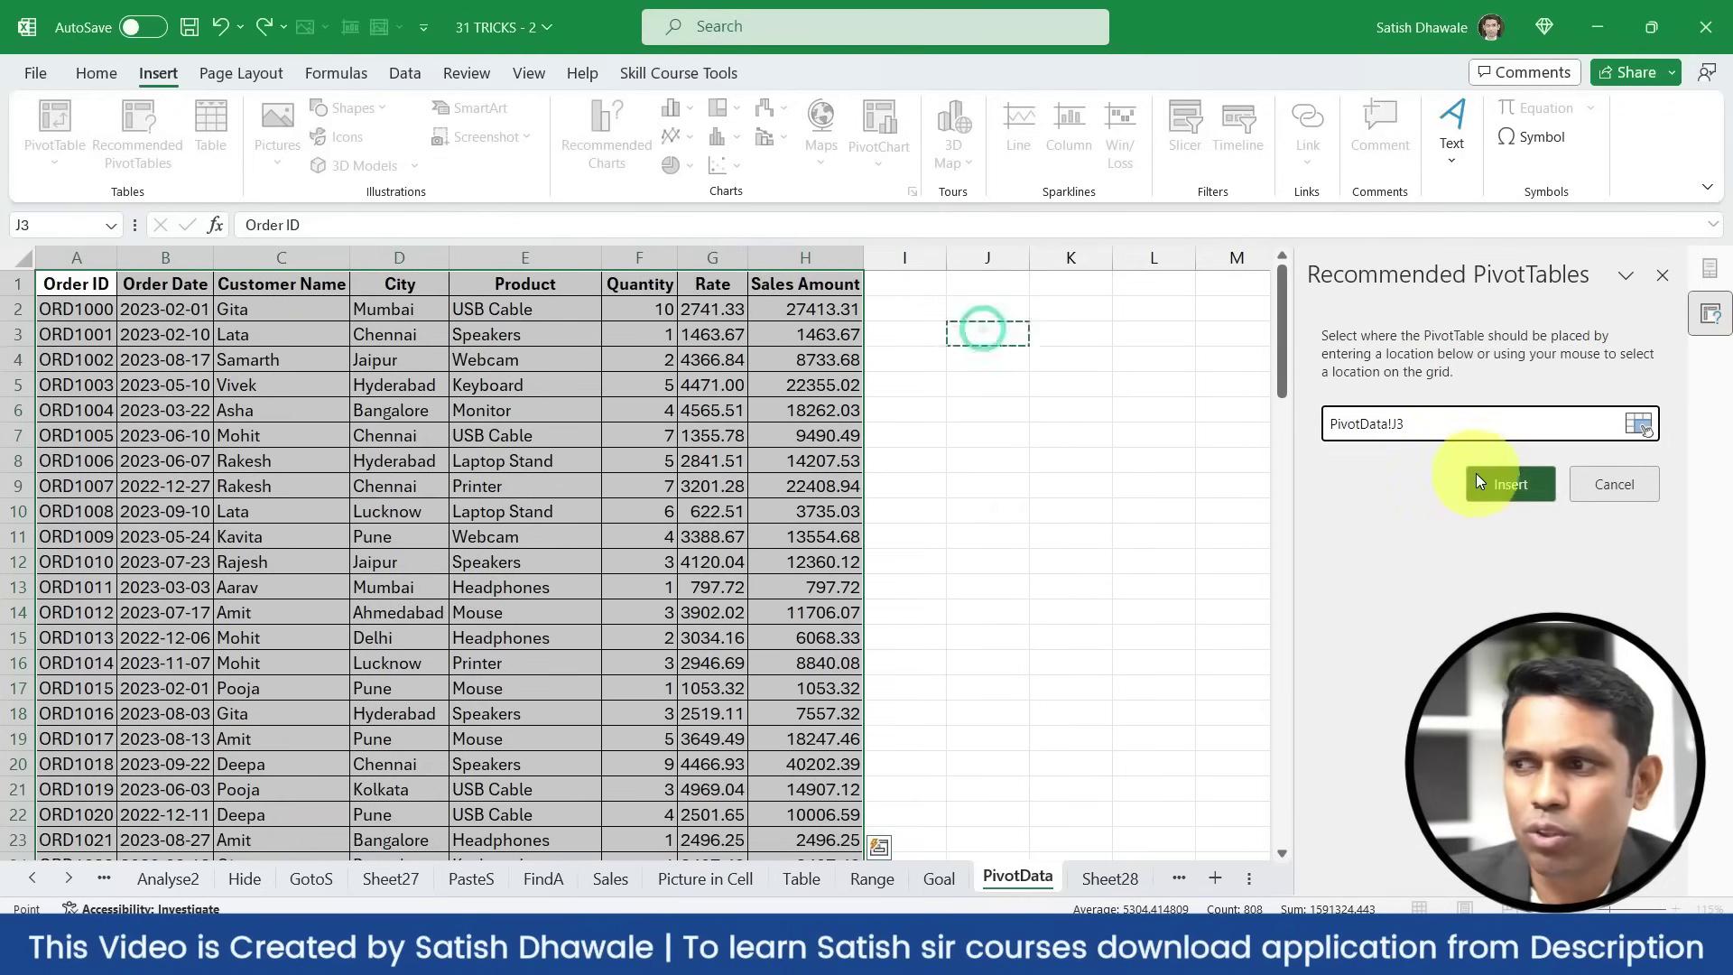
{"action": "left_click", "coordinate": [1507, 490]}
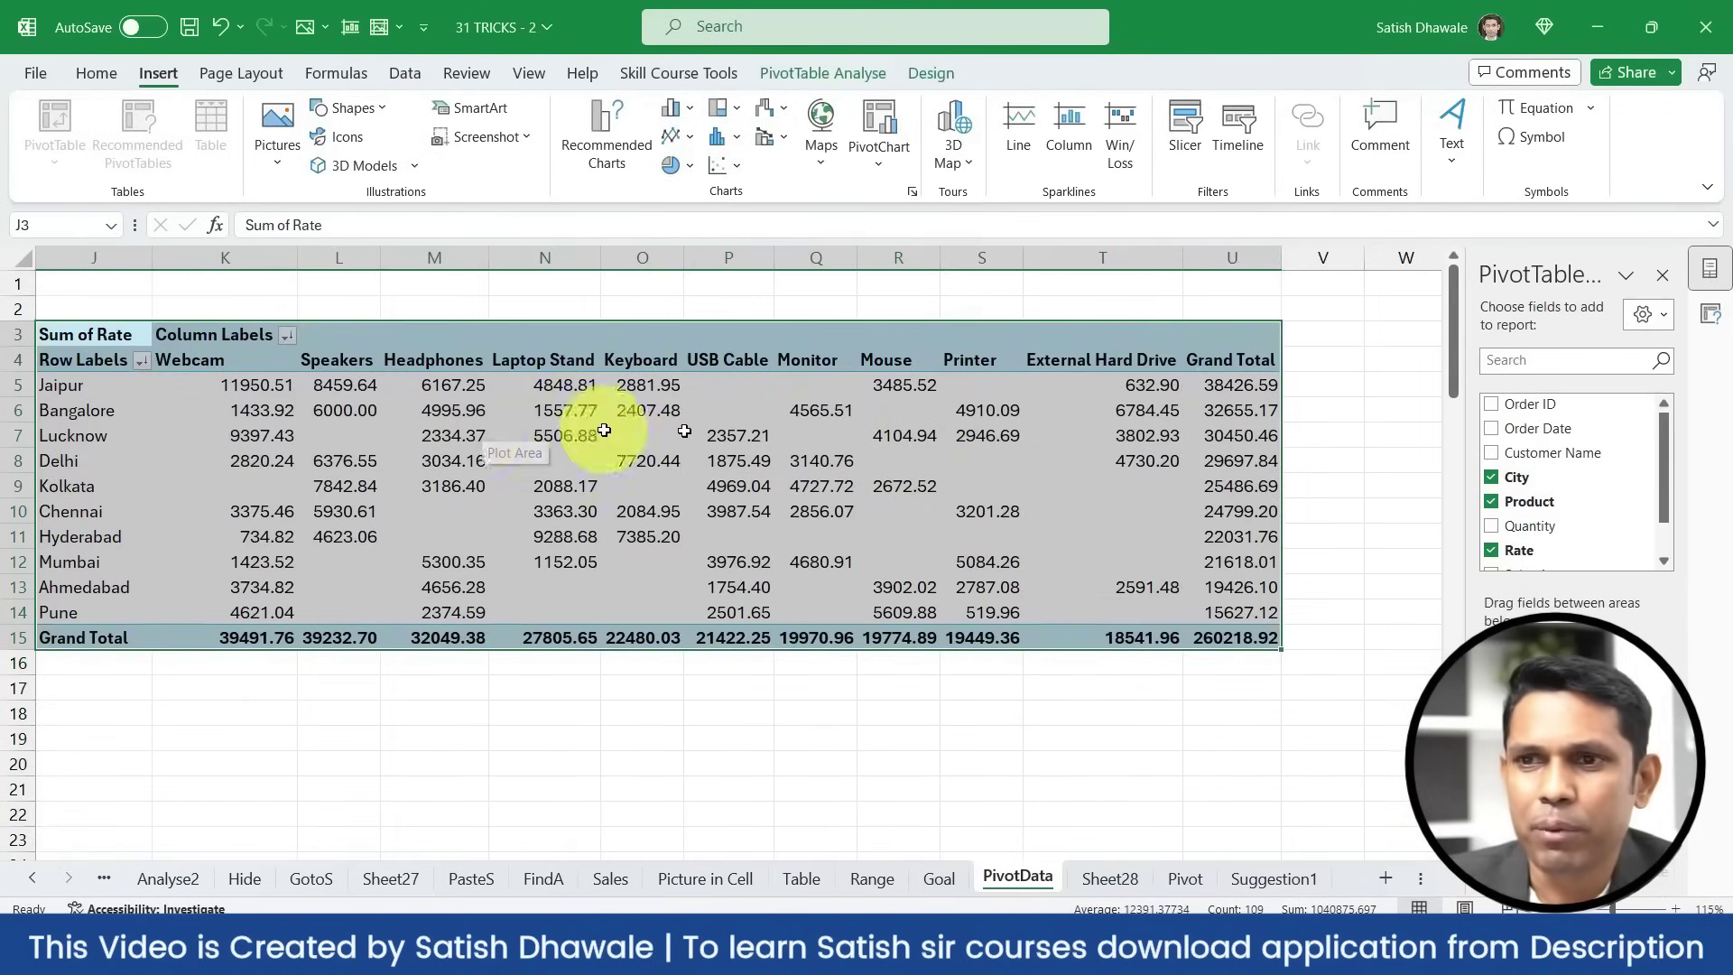
Review the inserted Rate pivot table beside the source data by selecting its city rows and values
{"action": "left_click_drag", "start_coordinate": [733, 686], "coordinate": [485, 664]}
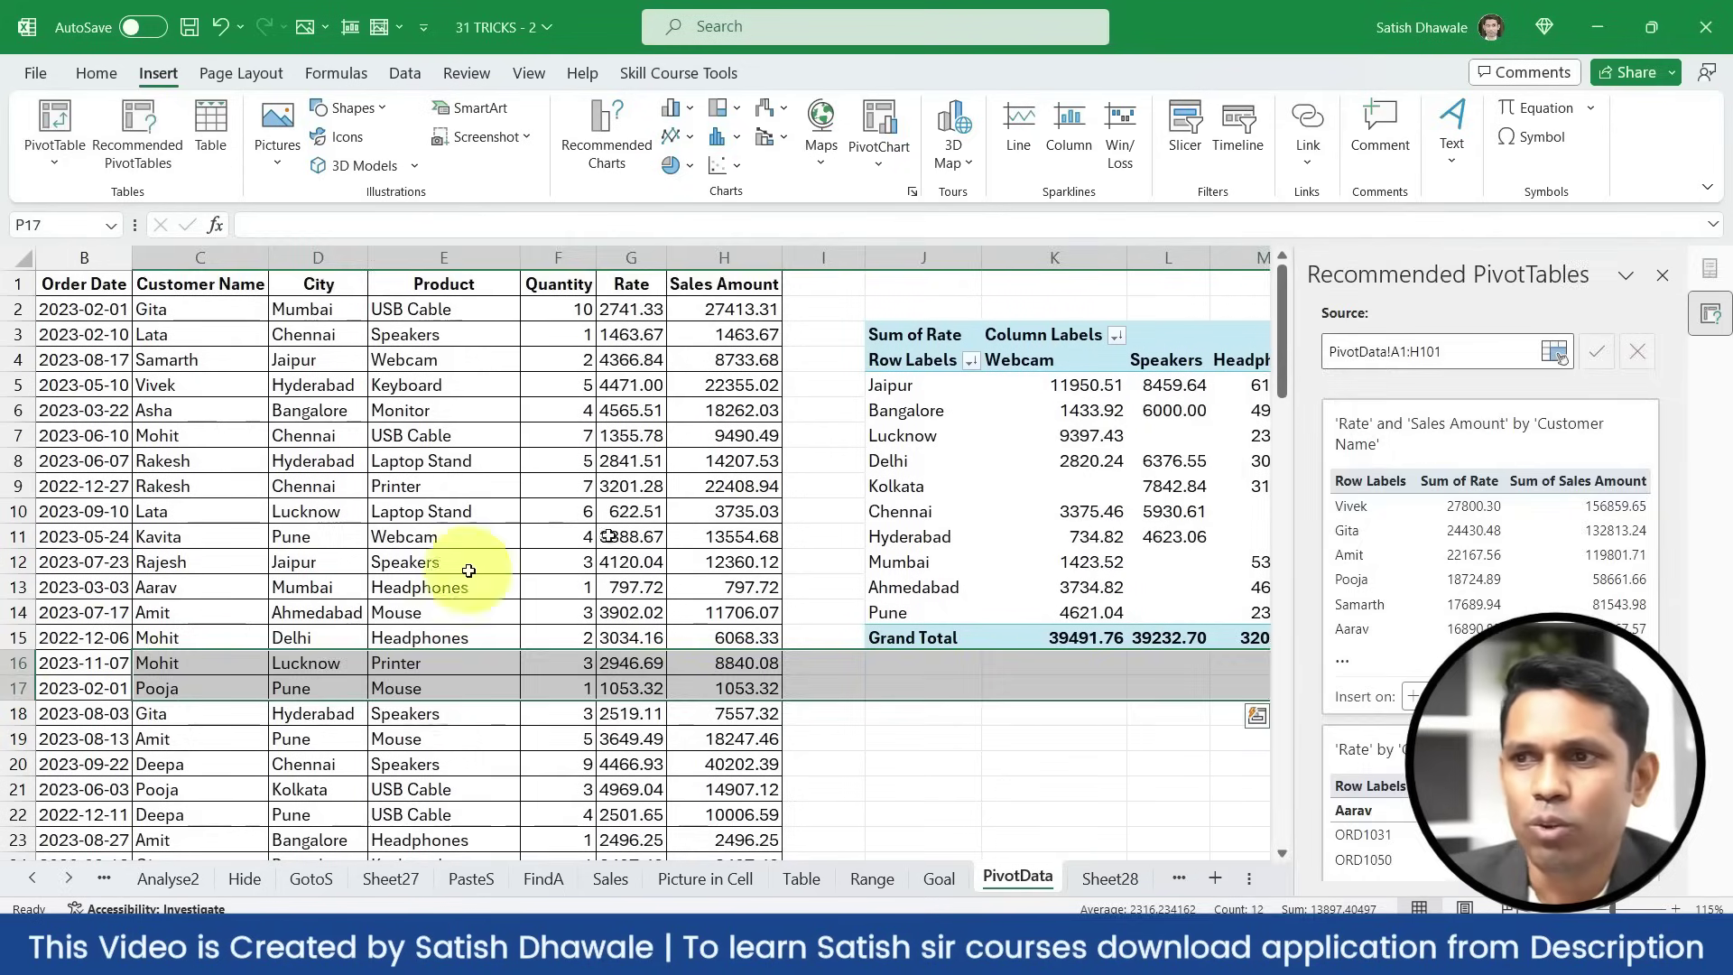
{"action": "left_click", "coordinate": [1174, 461]}
{"action": "left_click_drag", "start_coordinate": [868, 394], "coordinate": [1436, 609]}
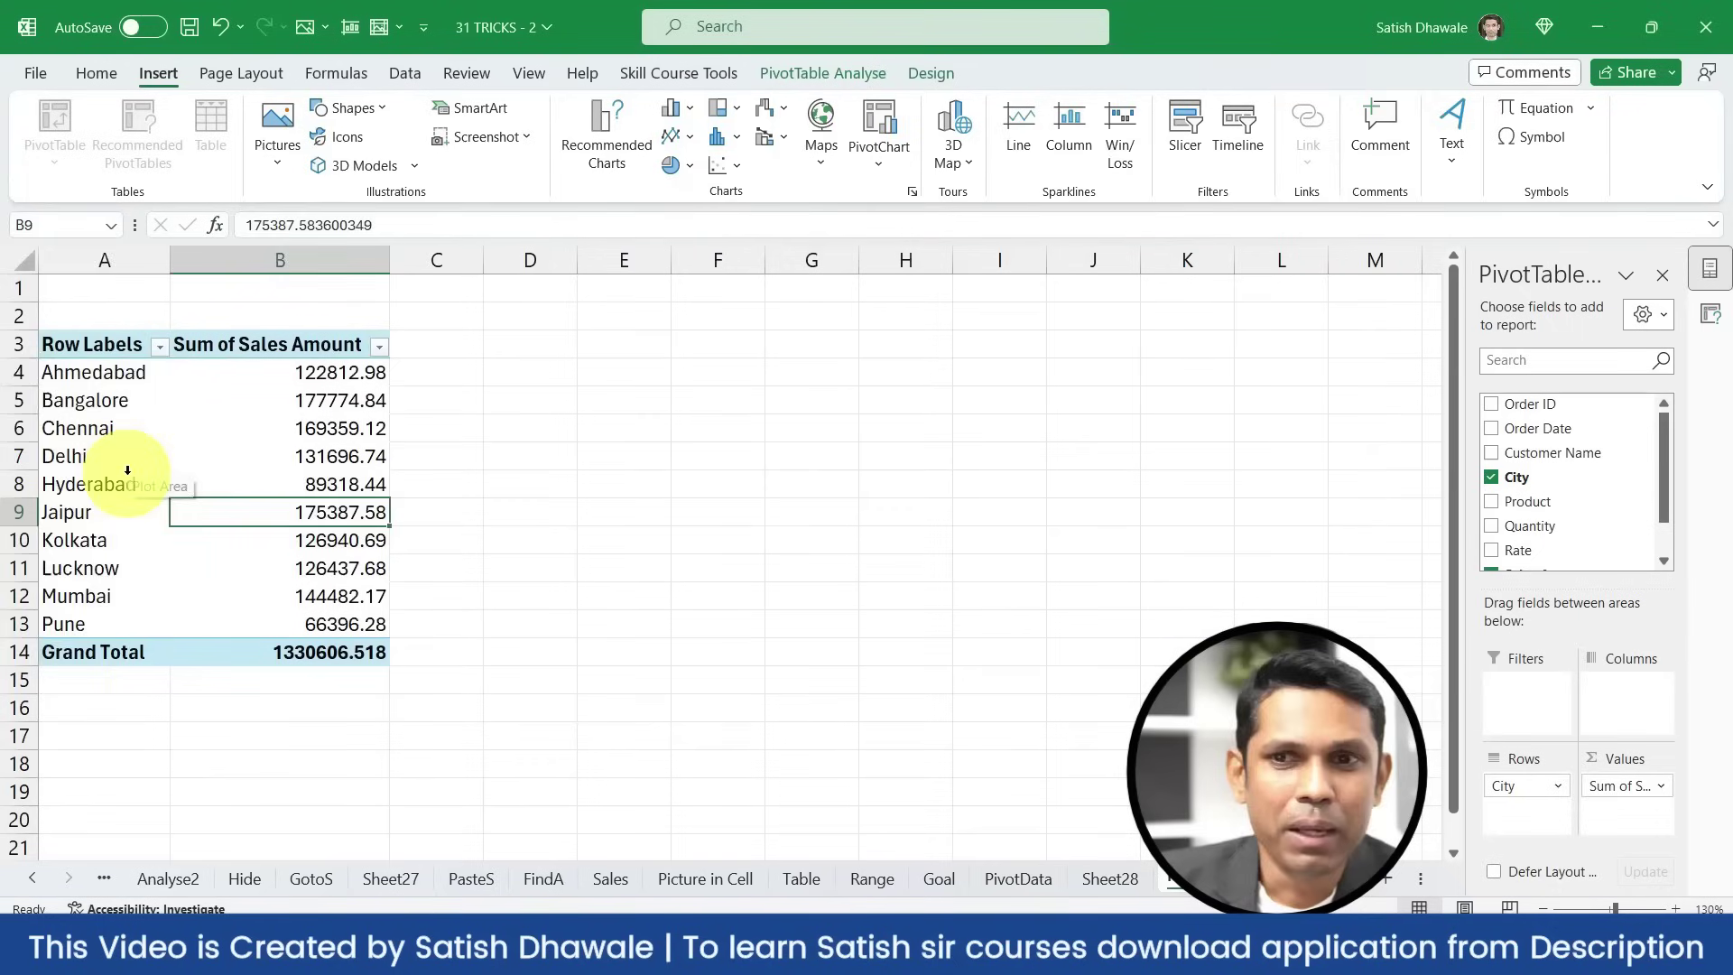
In the Pivot sheet's sales pivot table, add Product to Columns and Order Date to Rows beneath City
{"action": "left_click", "coordinate": [120, 469]}
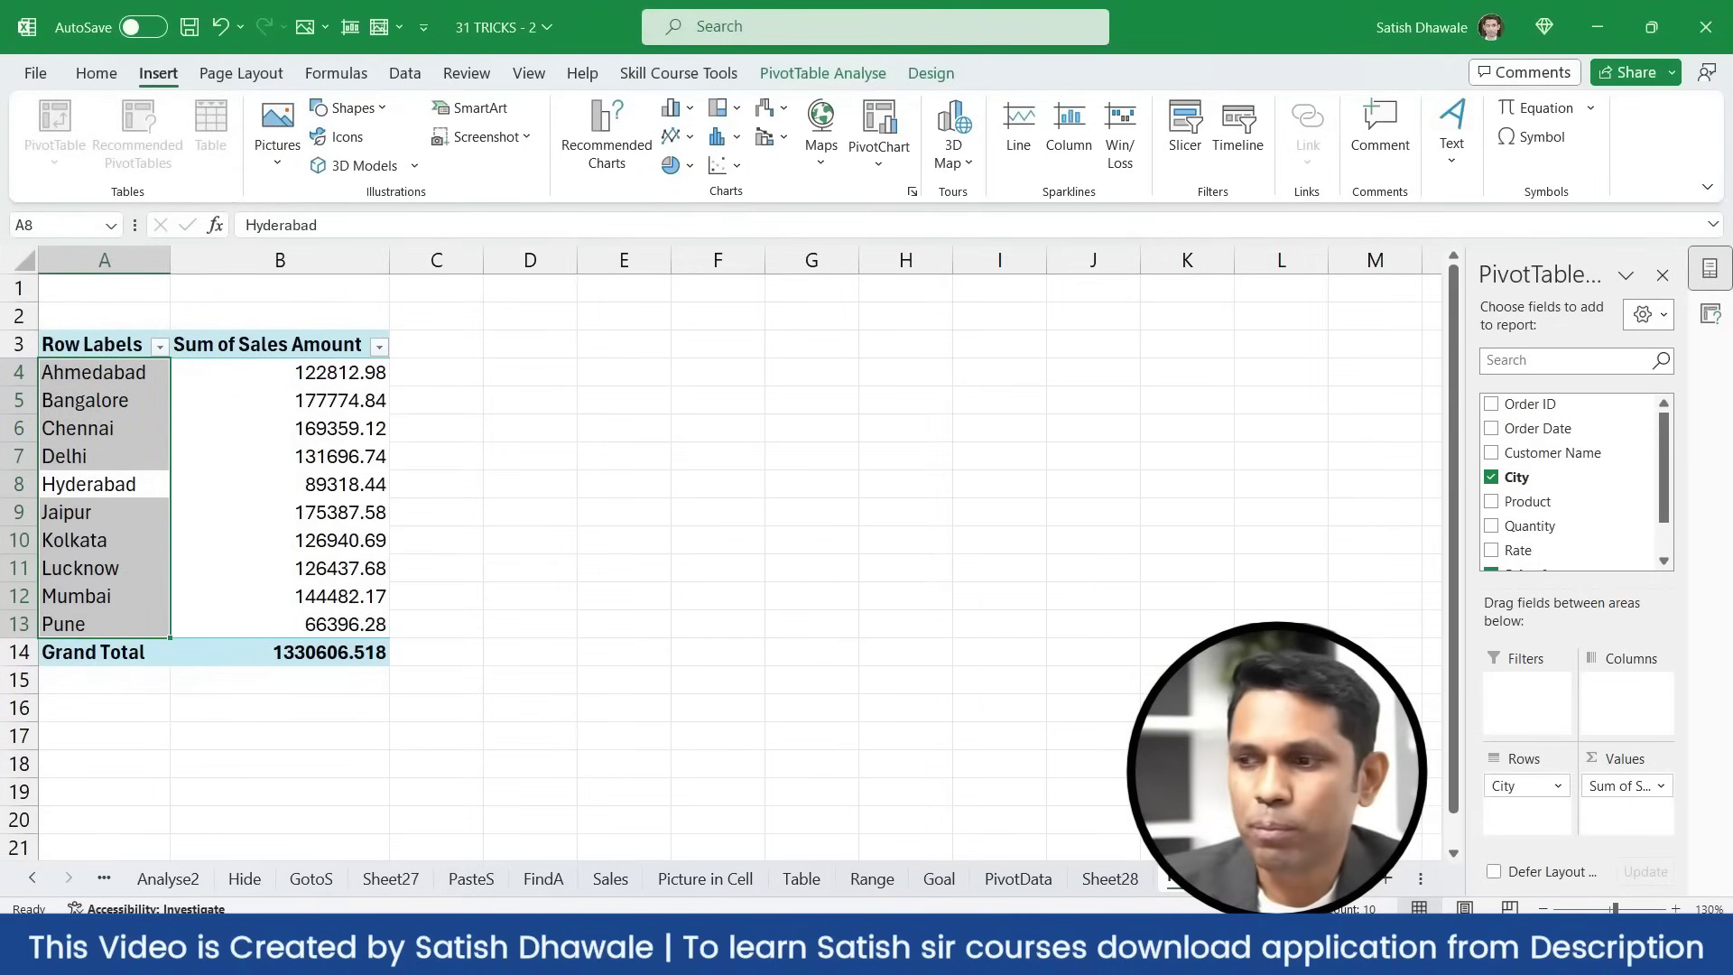
{"action": "left_click_drag", "start_coordinate": [1543, 508], "coordinate": [1629, 708]}
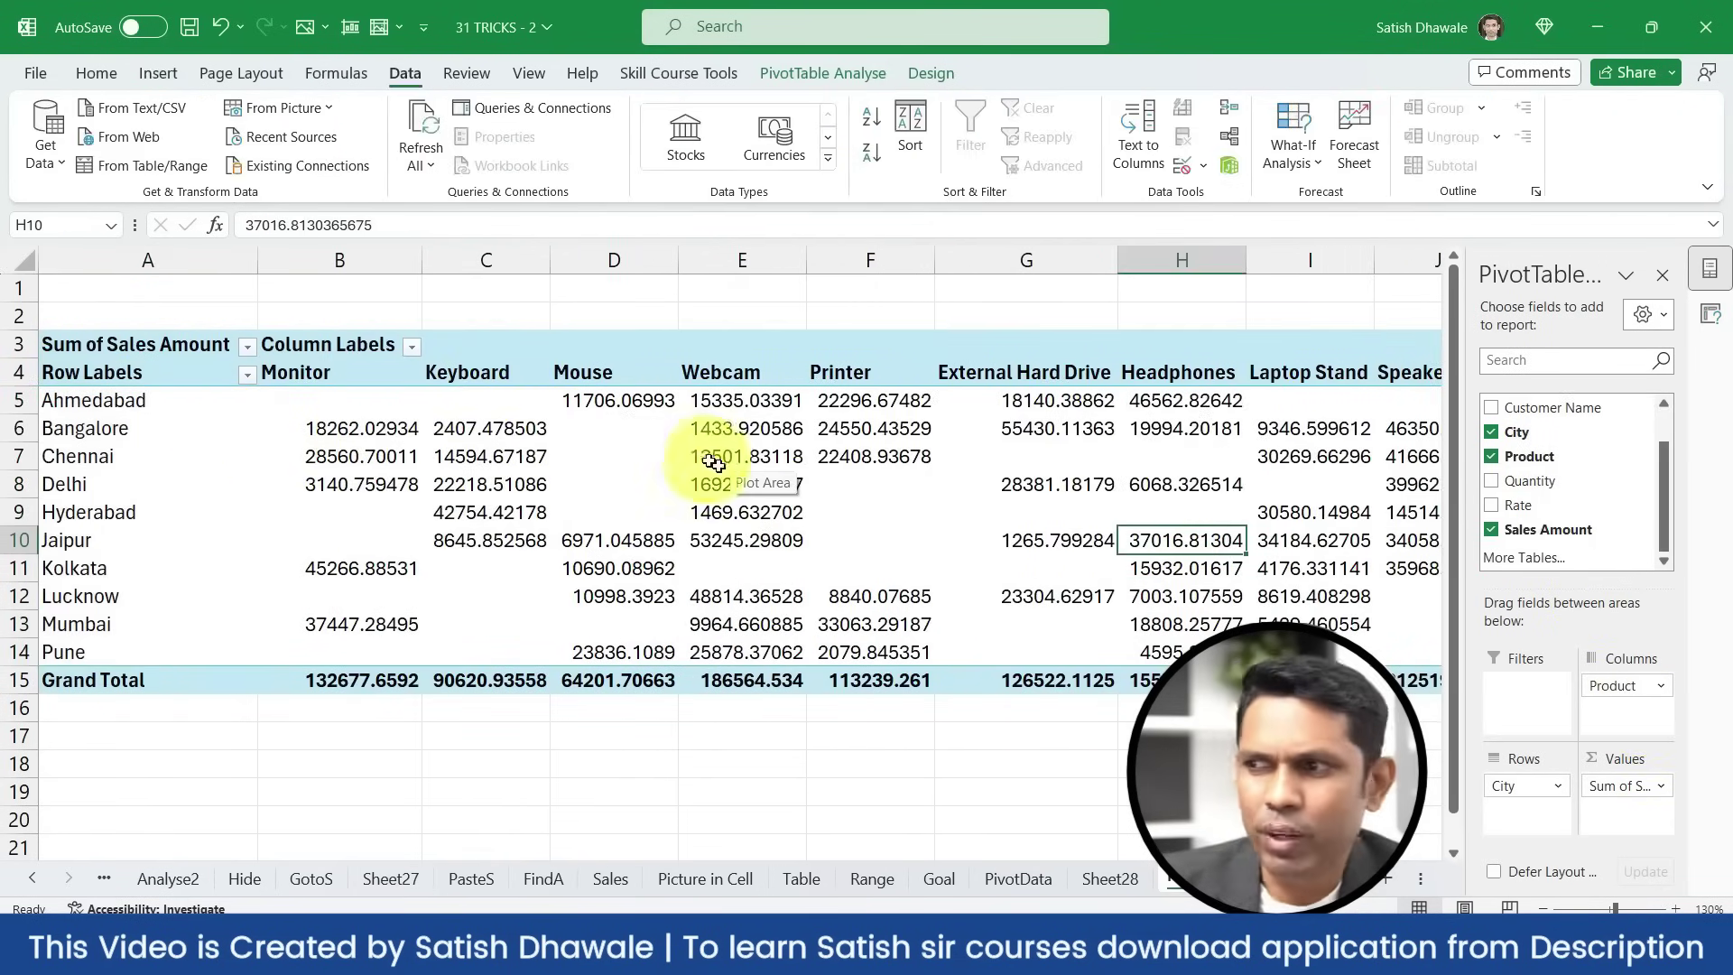
{"action": "scroll", "coordinate": [1586, 492], "scroll_direction": "up", "scroll_amount": 1}
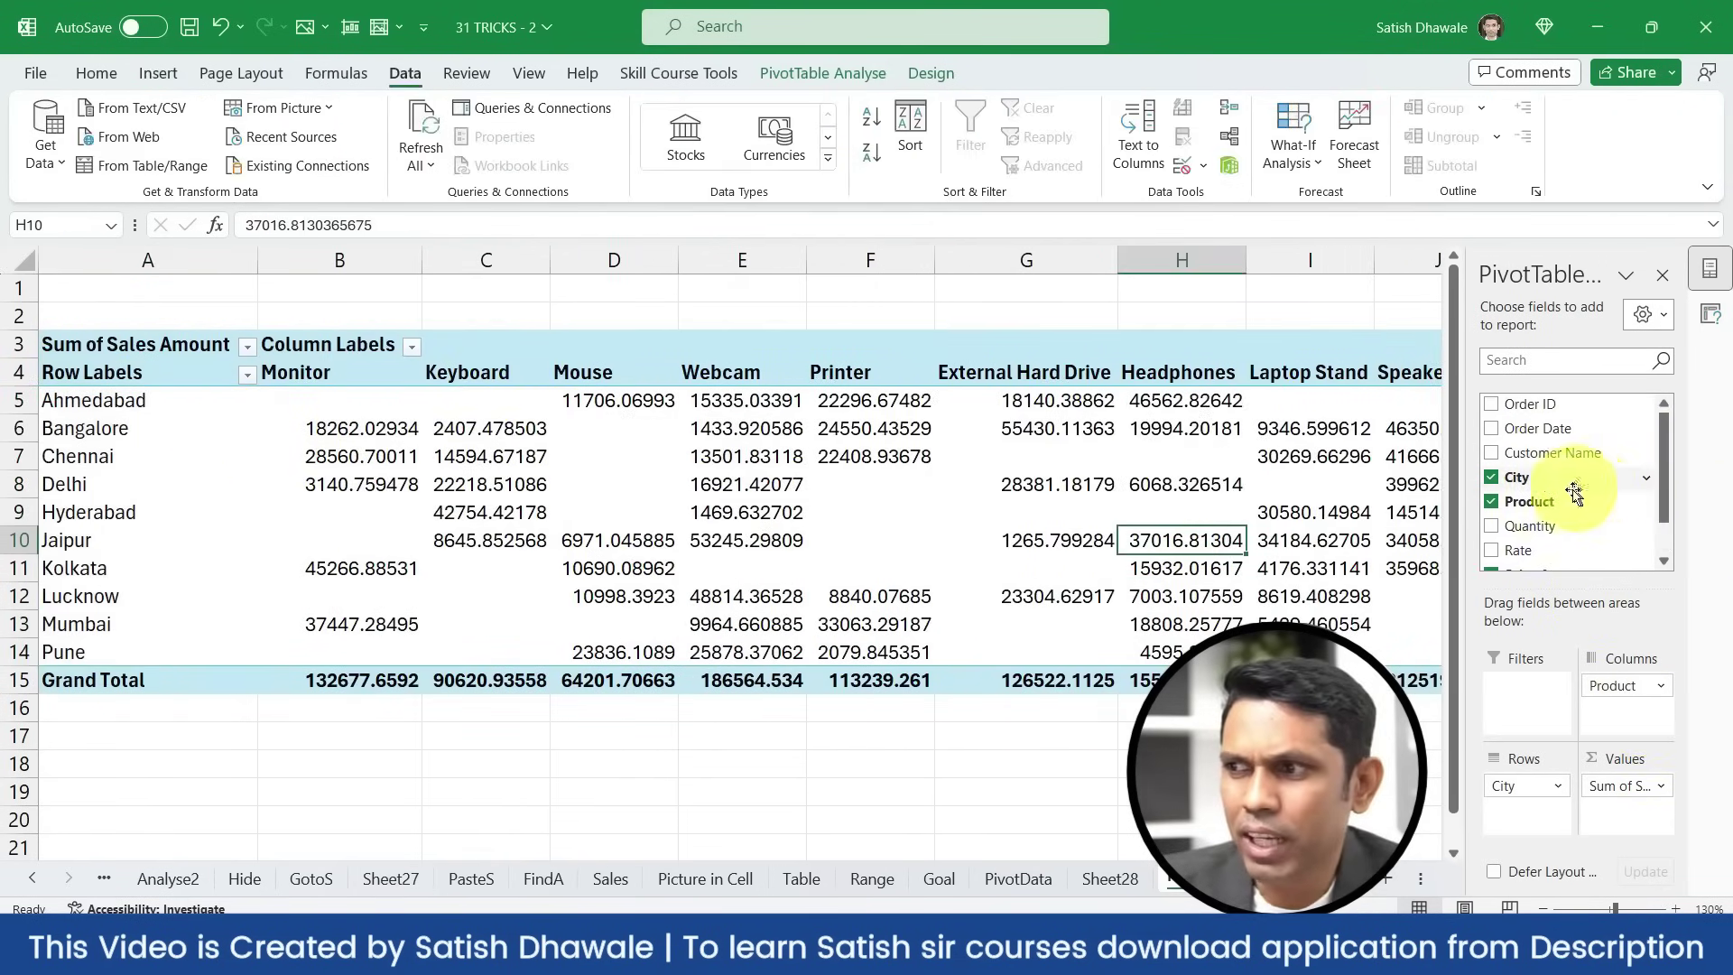
{"action": "left_click_drag", "start_coordinate": [1541, 440], "coordinate": [1532, 810]}
Review the order dates grouped under each city, and move the City field from Rows to Filters
{"action": "left_click_drag", "start_coordinate": [101, 421], "coordinate": [127, 601]}
{"action": "scroll", "coordinate": [163, 623], "scroll_direction": "down", "scroll_amount": 3}
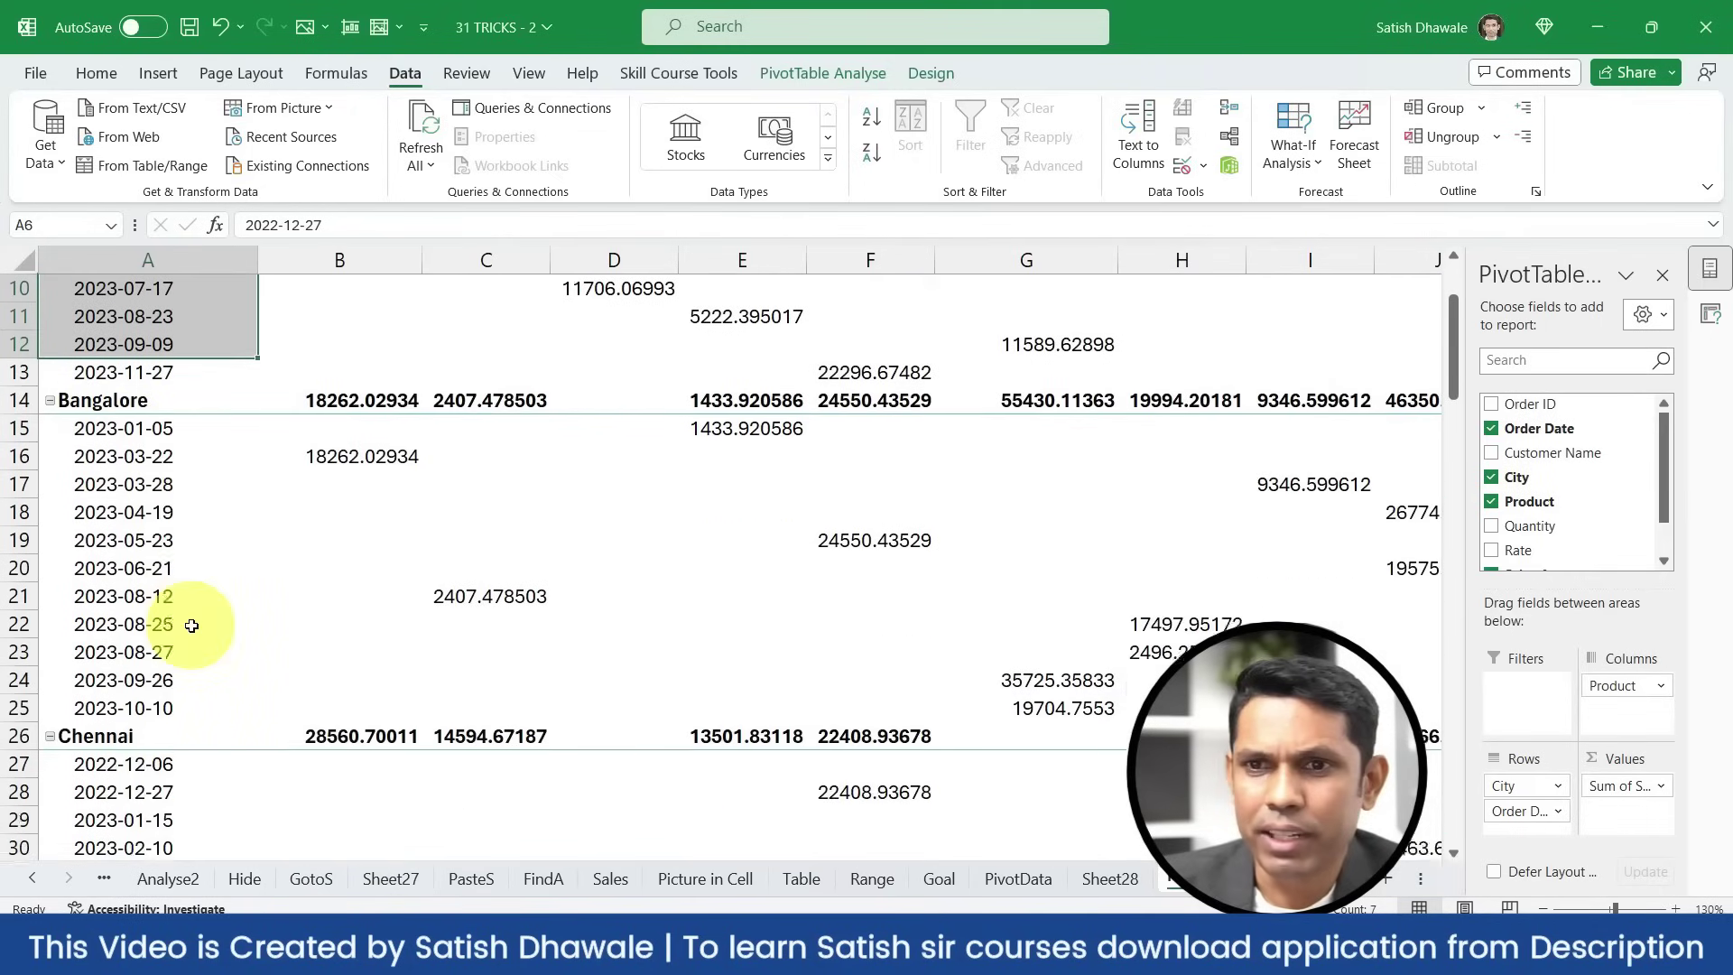
{"action": "scroll", "coordinate": [192, 626], "scroll_direction": "down", "scroll_amount": 13}
{"action": "scroll", "coordinate": [192, 625], "scroll_direction": "down", "scroll_amount": 4}
{"action": "scroll", "coordinate": [191, 625], "scroll_direction": "up", "scroll_amount": 20}
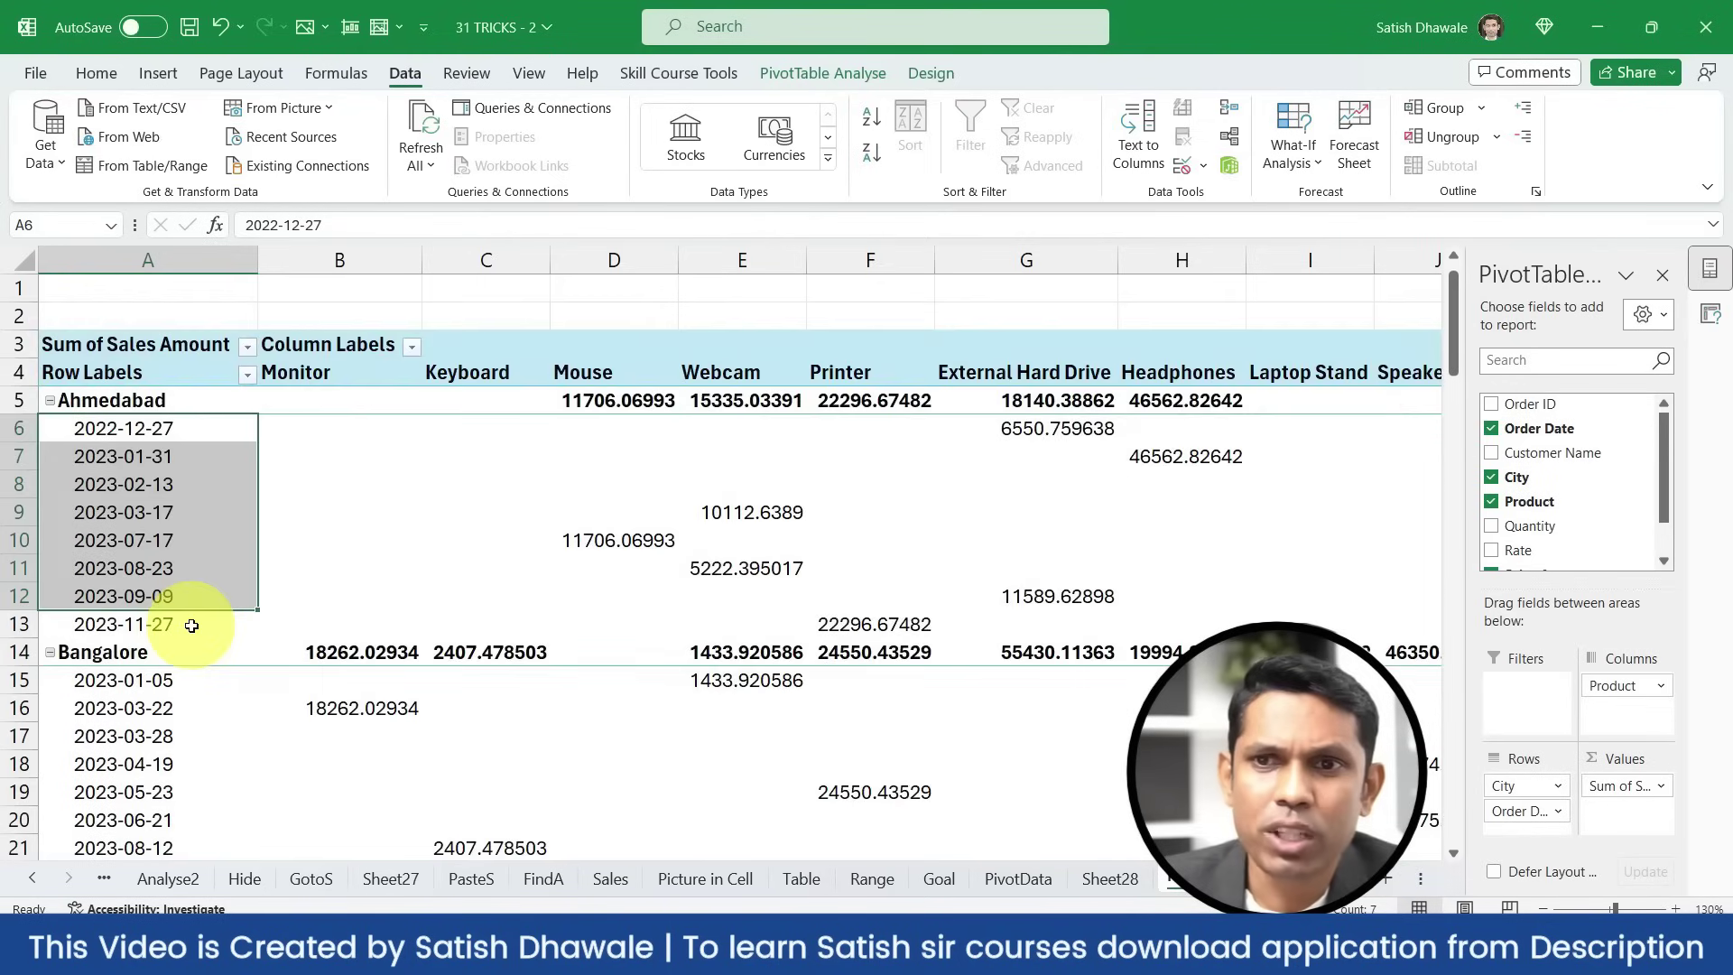
{"action": "scroll", "coordinate": [191, 626], "scroll_direction": "down", "scroll_amount": 3}
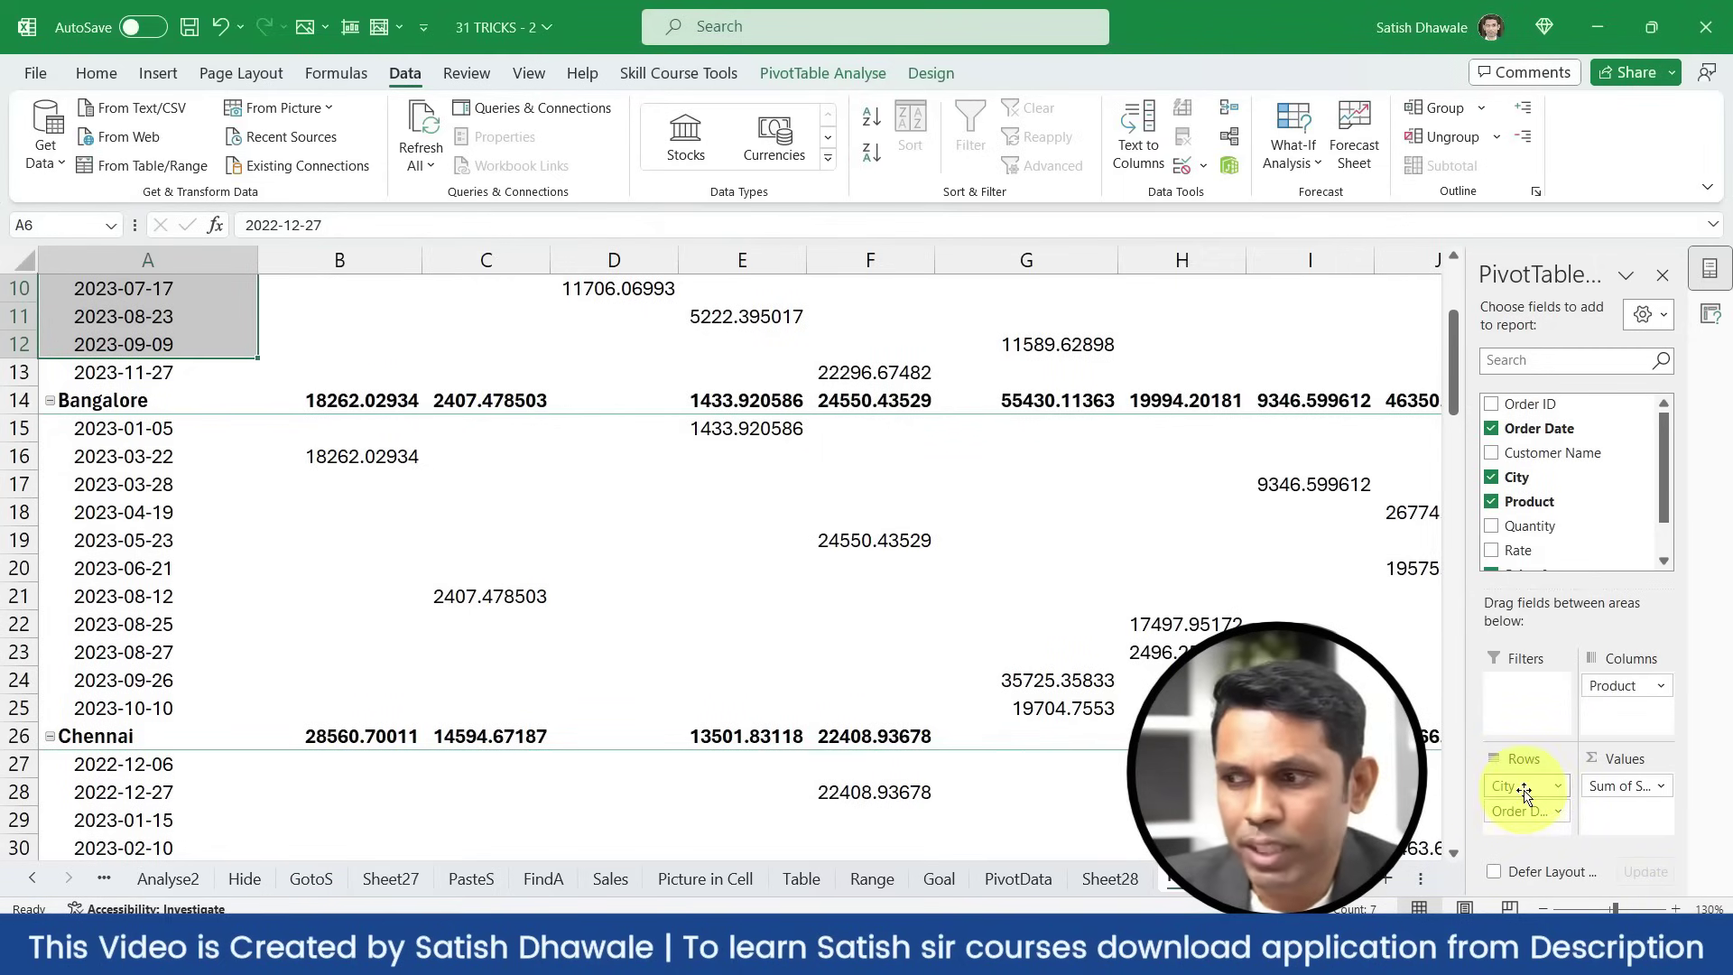
{"action": "left_click_drag", "start_coordinate": [1525, 788], "coordinate": [1555, 695]}
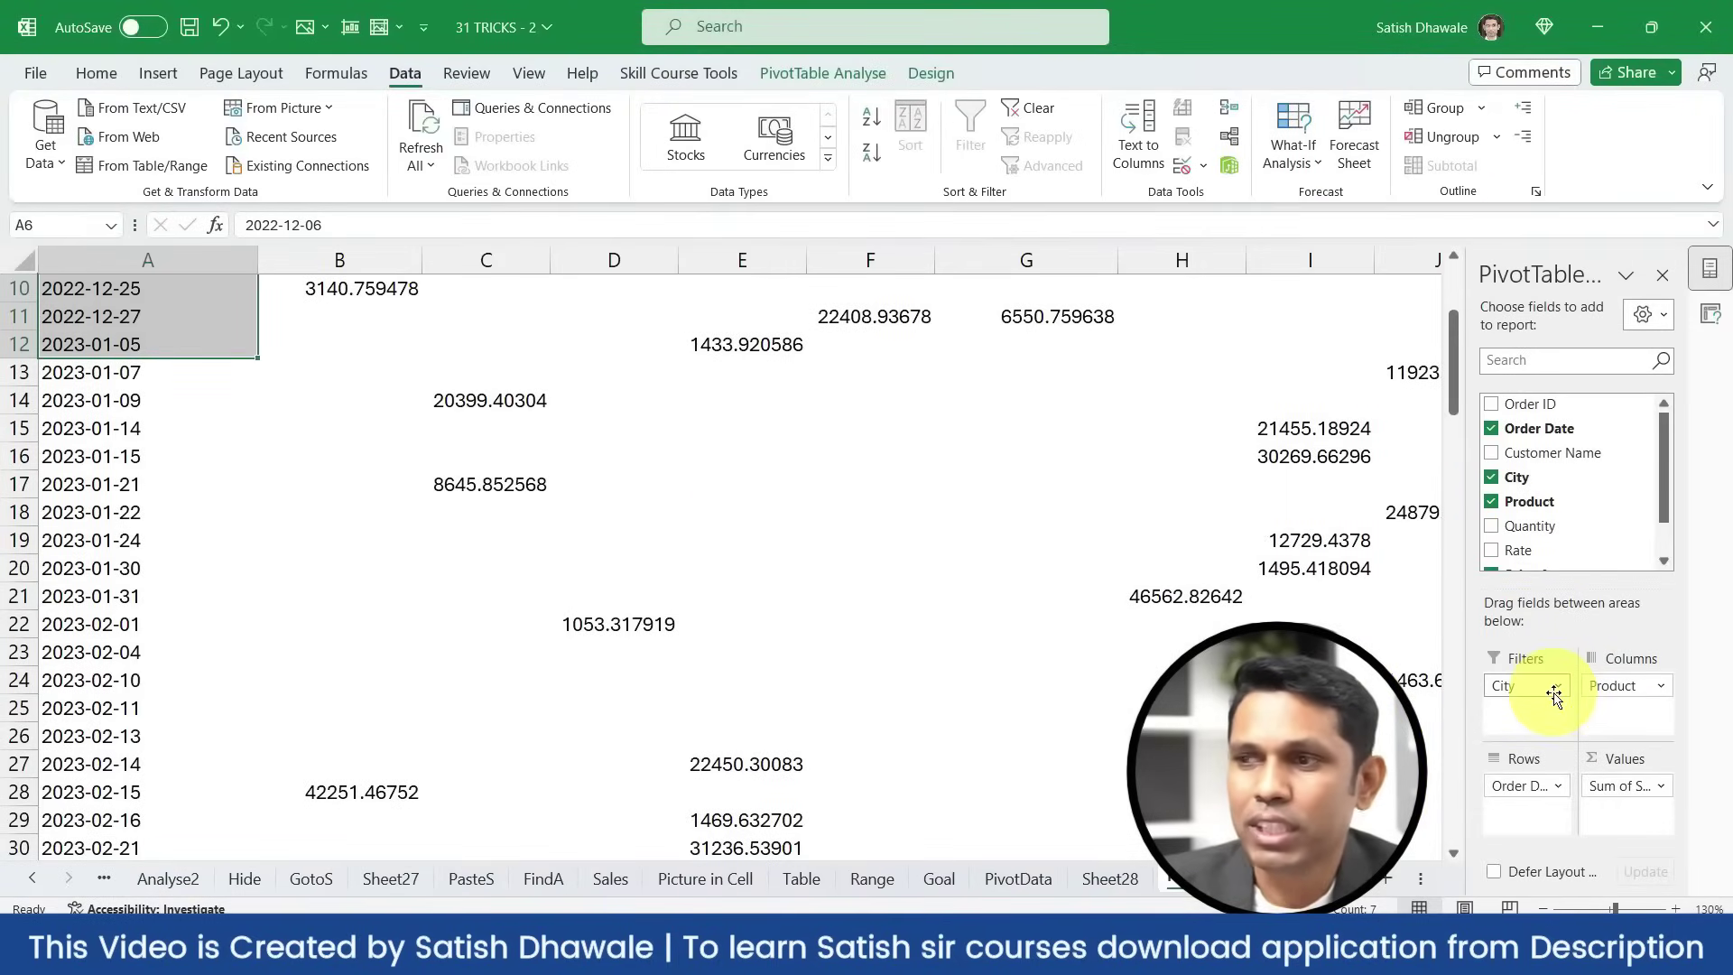
{"action": "scroll", "coordinate": [506, 650], "scroll_direction": "down", "scroll_amount": 3}
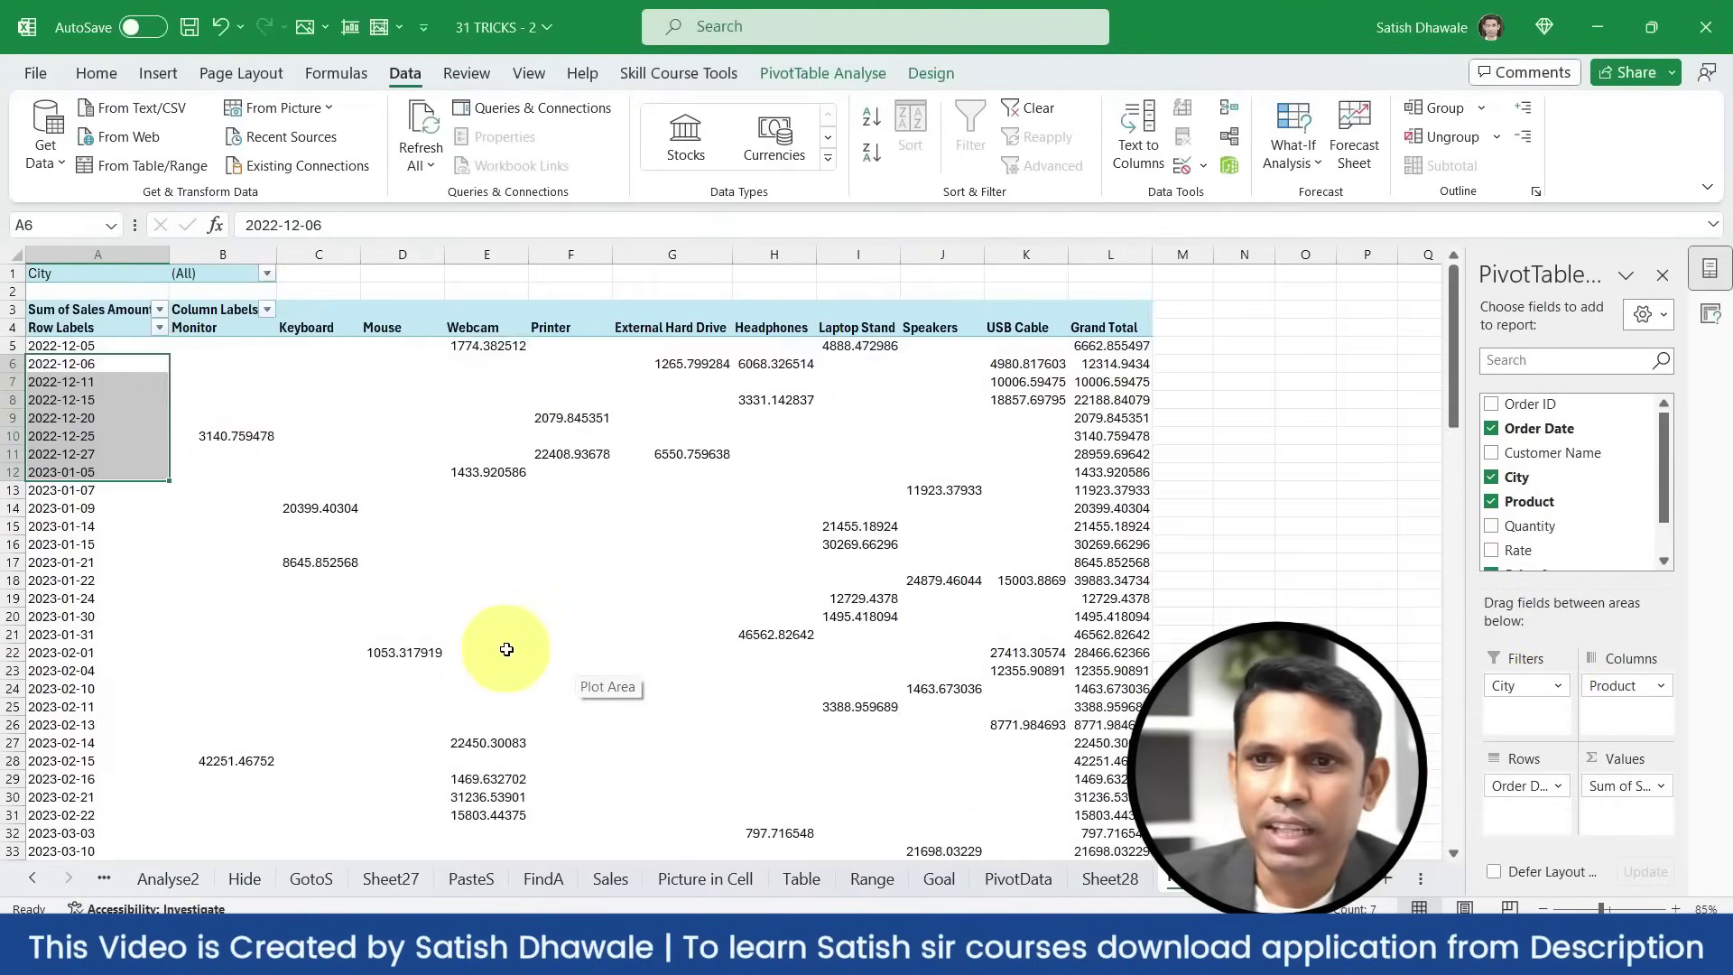
{"action": "scroll", "coordinate": [507, 650], "scroll_direction": "down", "scroll_amount": 5}
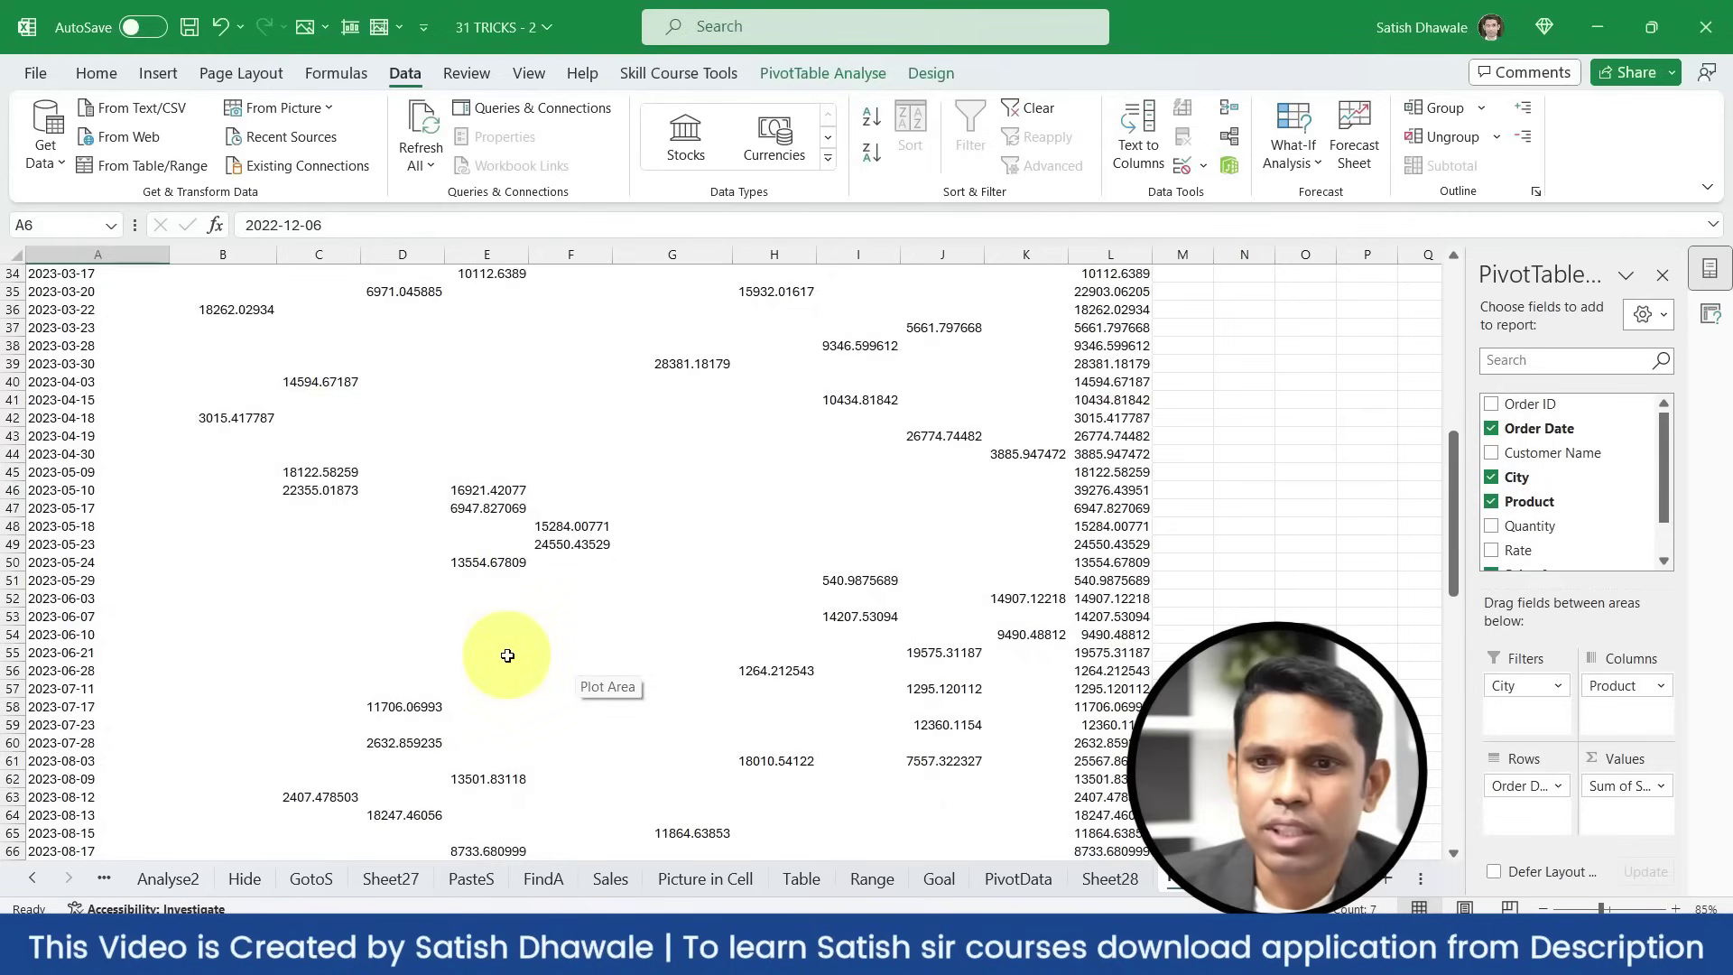
{"action": "scroll", "coordinate": [507, 655], "scroll_direction": "up", "scroll_amount": 5}
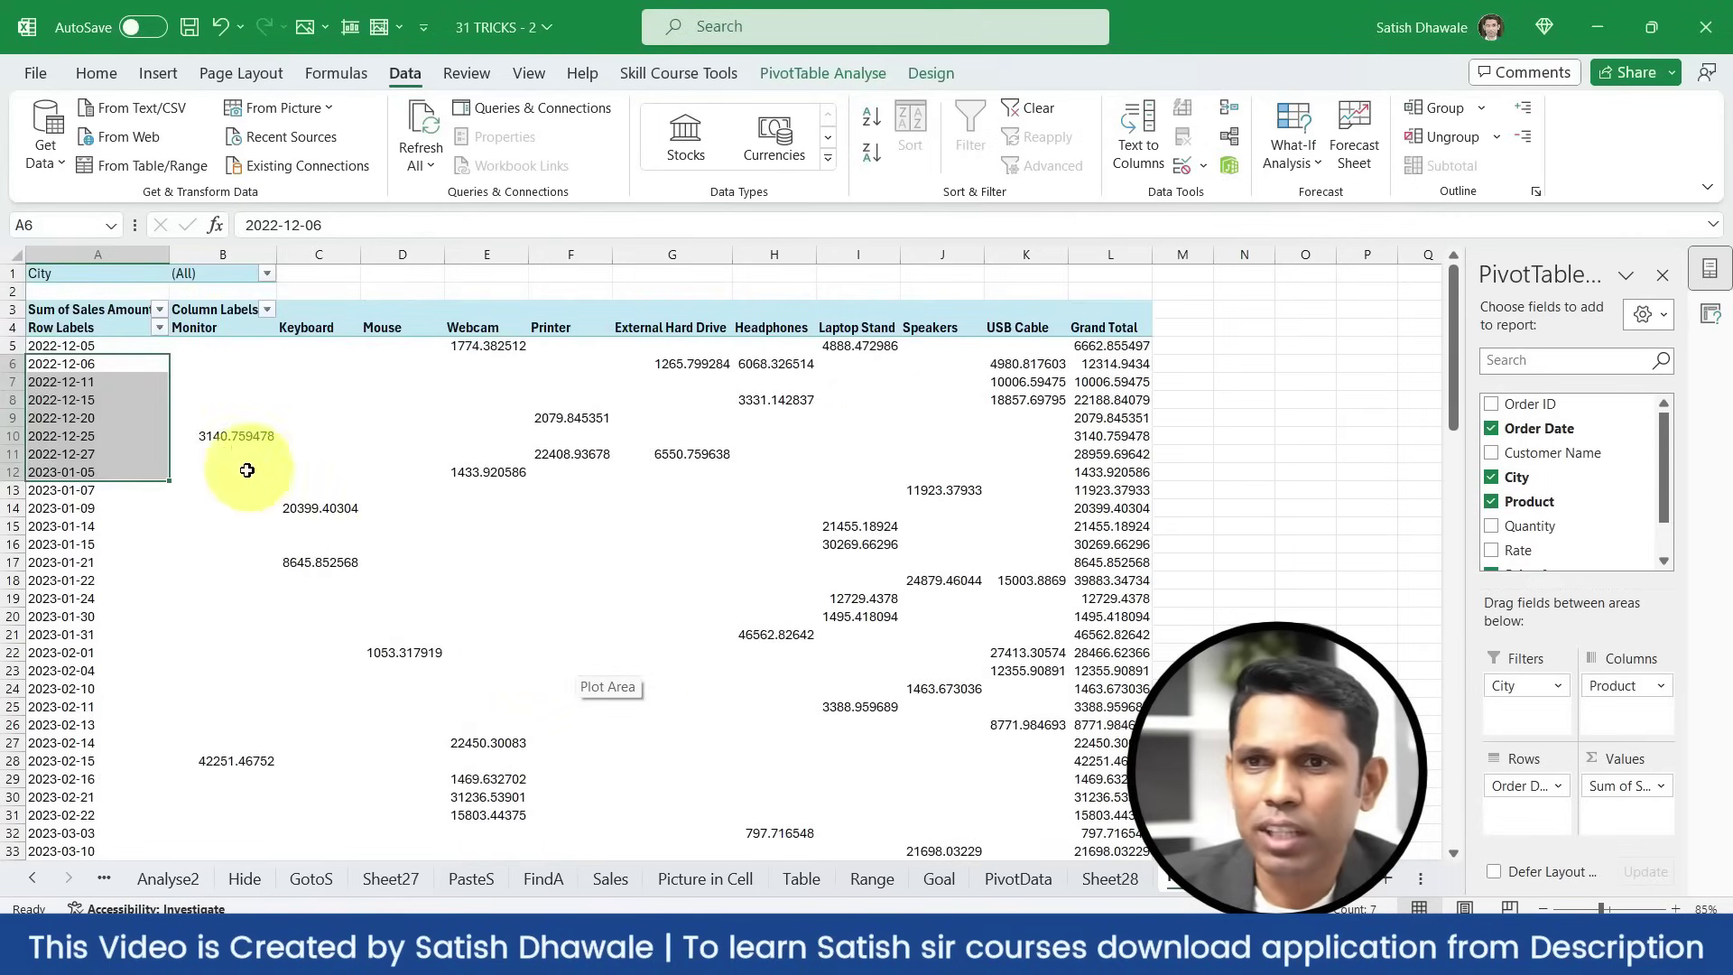
Generate separate report filter pages for each value of the City filter in the sales pivot table
{"action": "scroll", "coordinate": [248, 468], "scroll_direction": "up", "scroll_amount": 2}
{"action": "left_click", "coordinate": [1590, 719]}
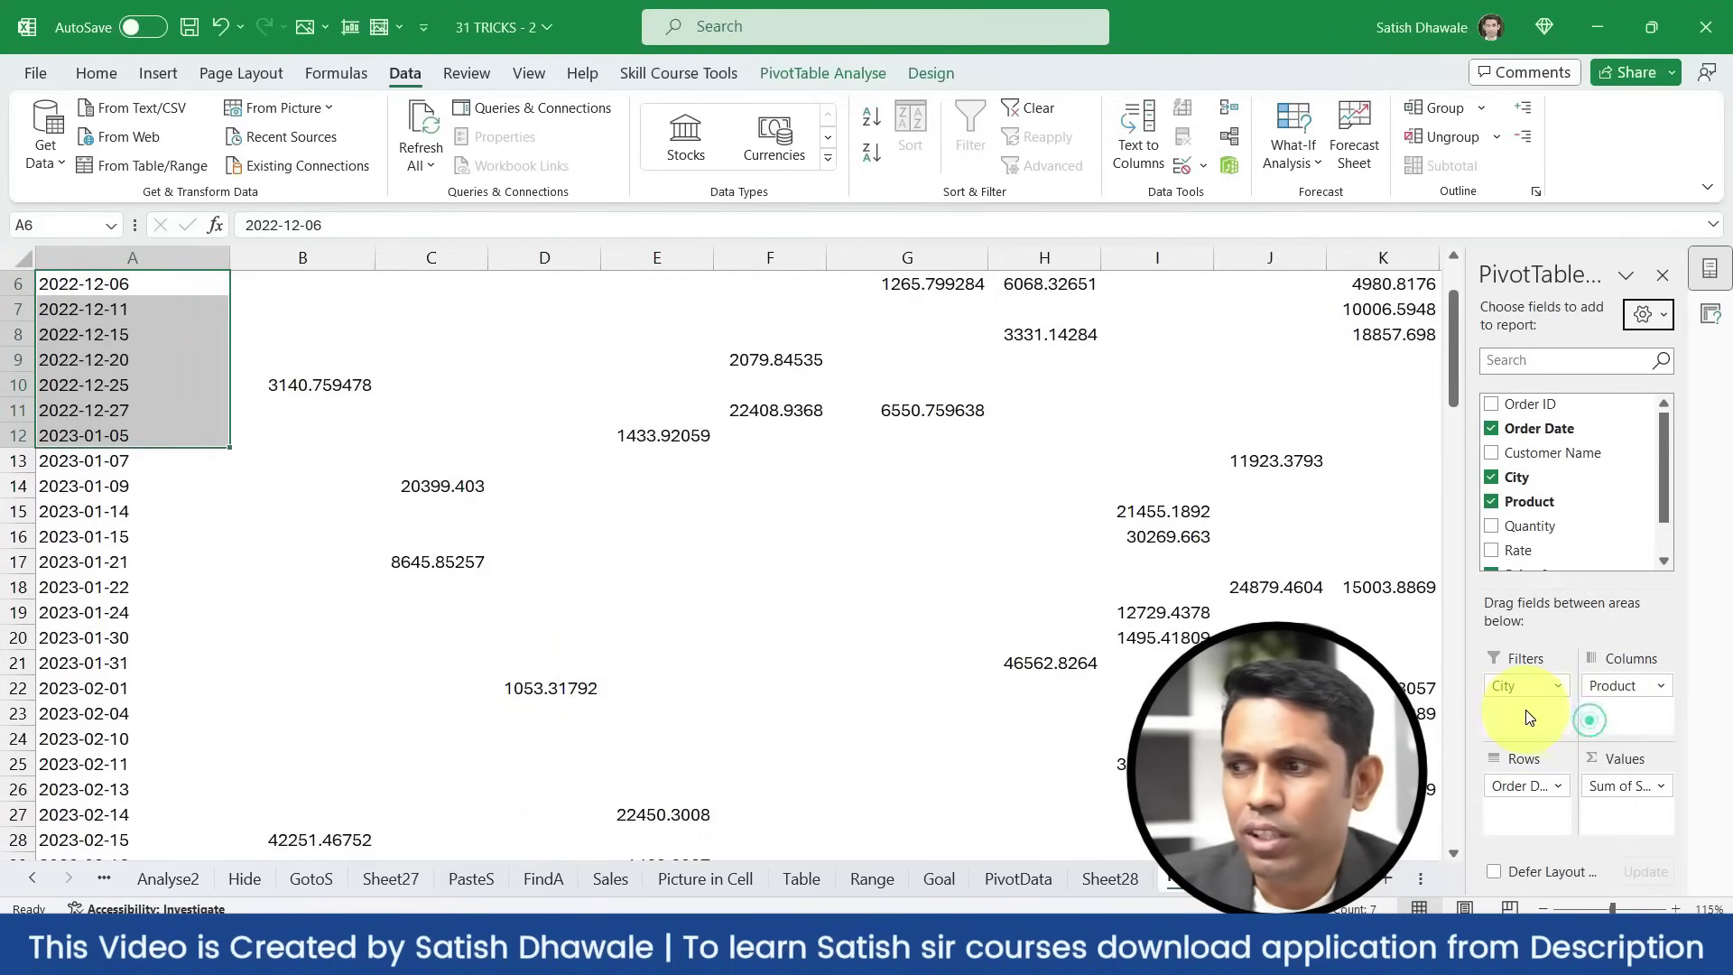
{"action": "scroll", "coordinate": [172, 488], "scroll_direction": "up", "scroll_amount": 2}
{"action": "left_click", "coordinate": [192, 488]}
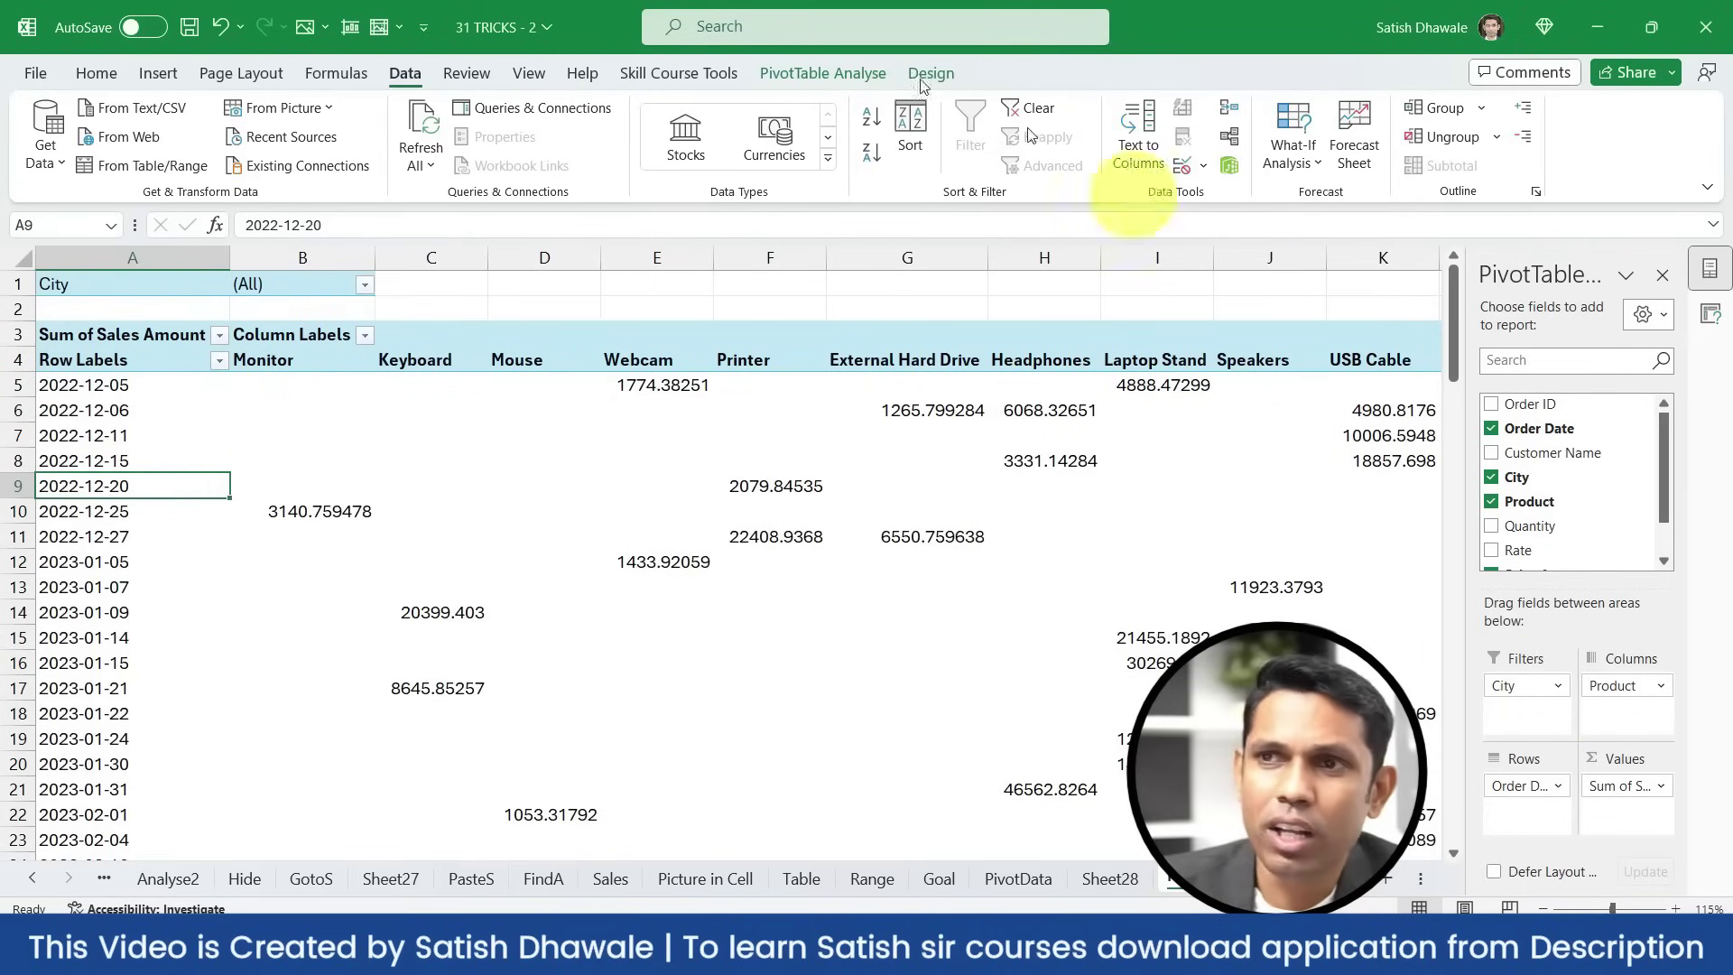
{"action": "left_click", "coordinate": [809, 76]}
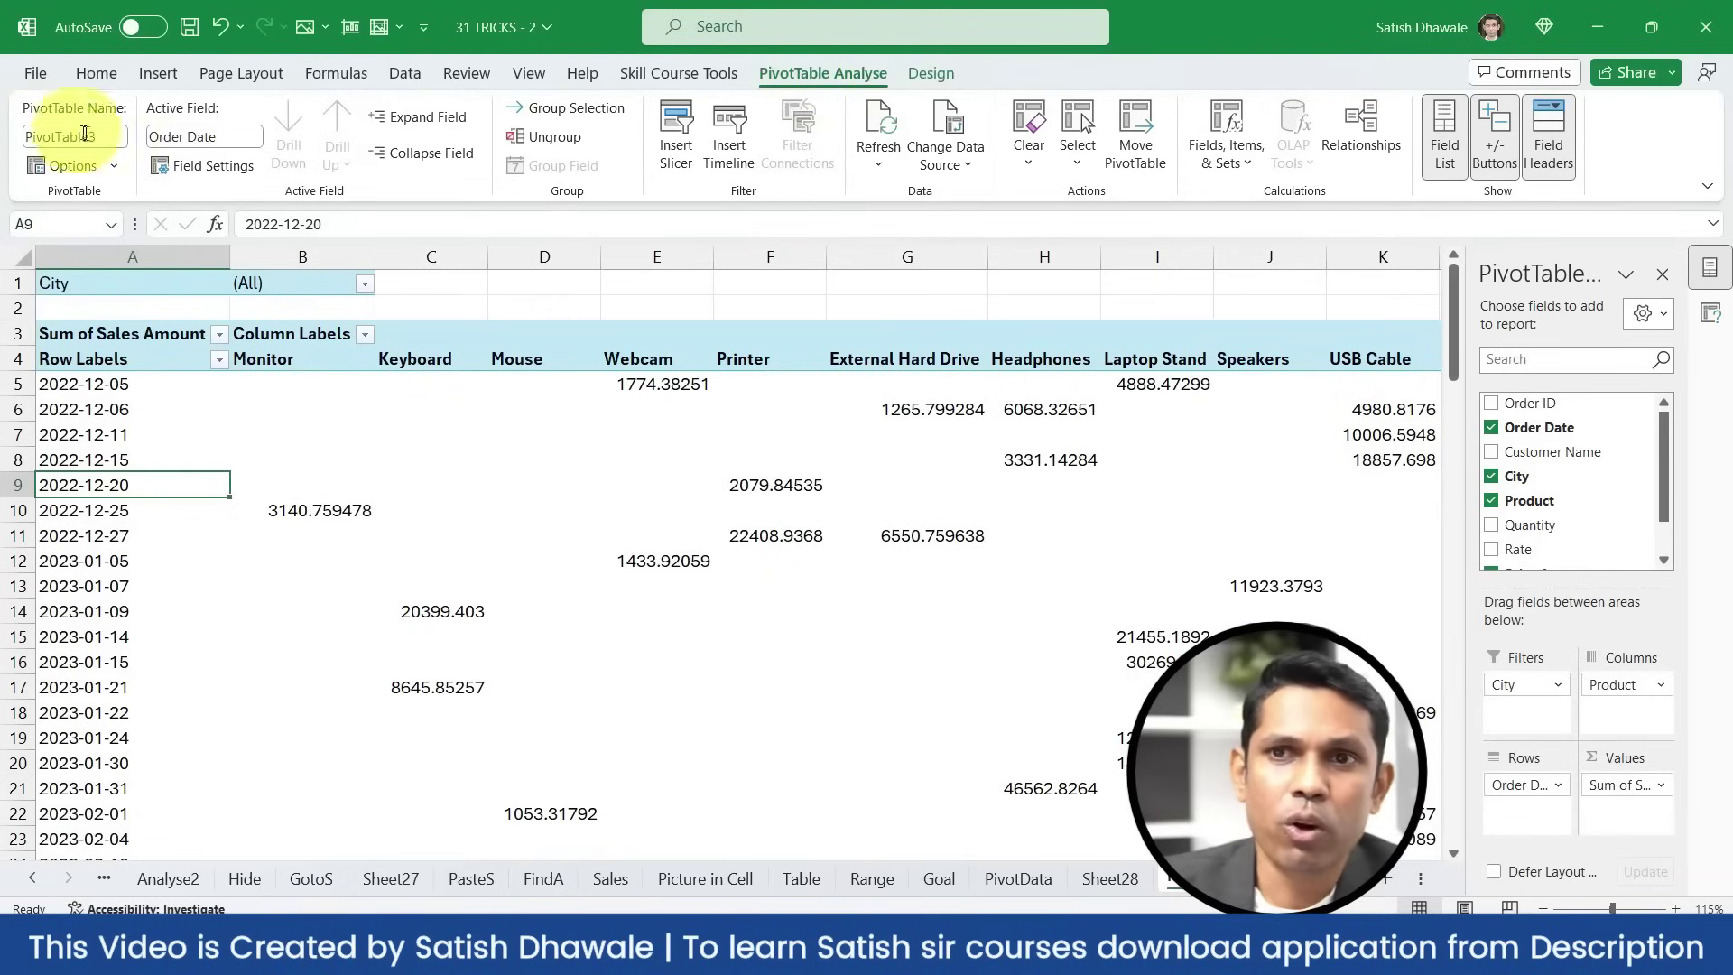
{"action": "left_click", "coordinate": [111, 165]}
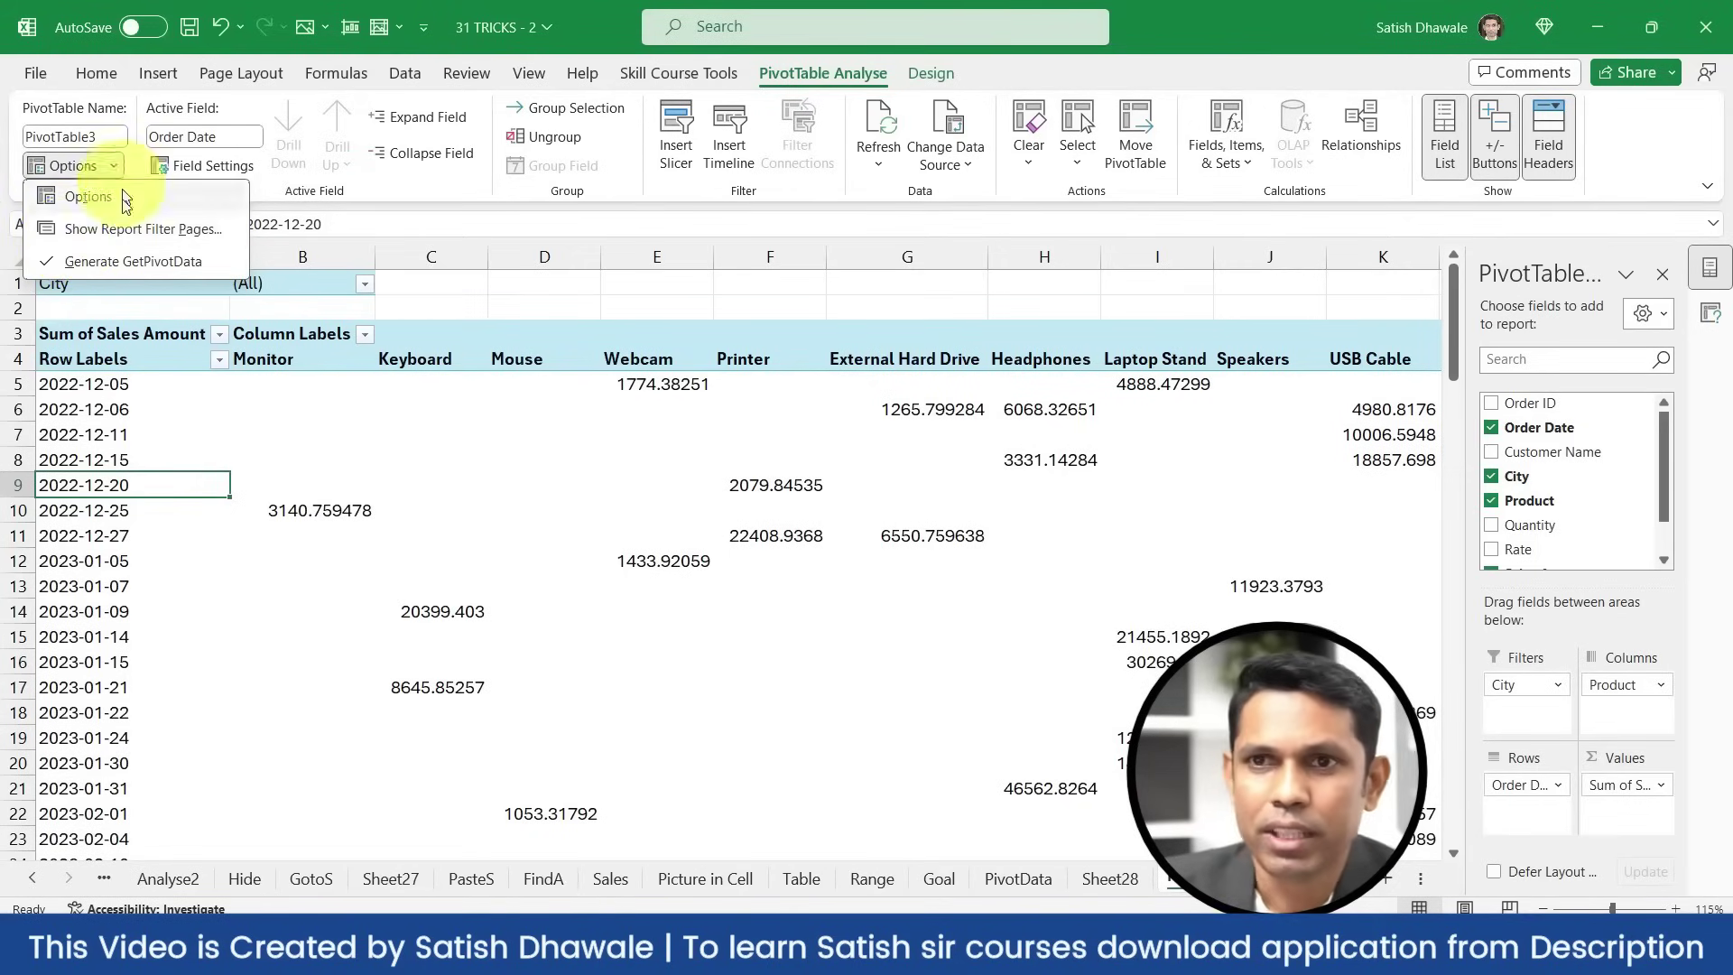
{"action": "left_click", "coordinate": [126, 229]}
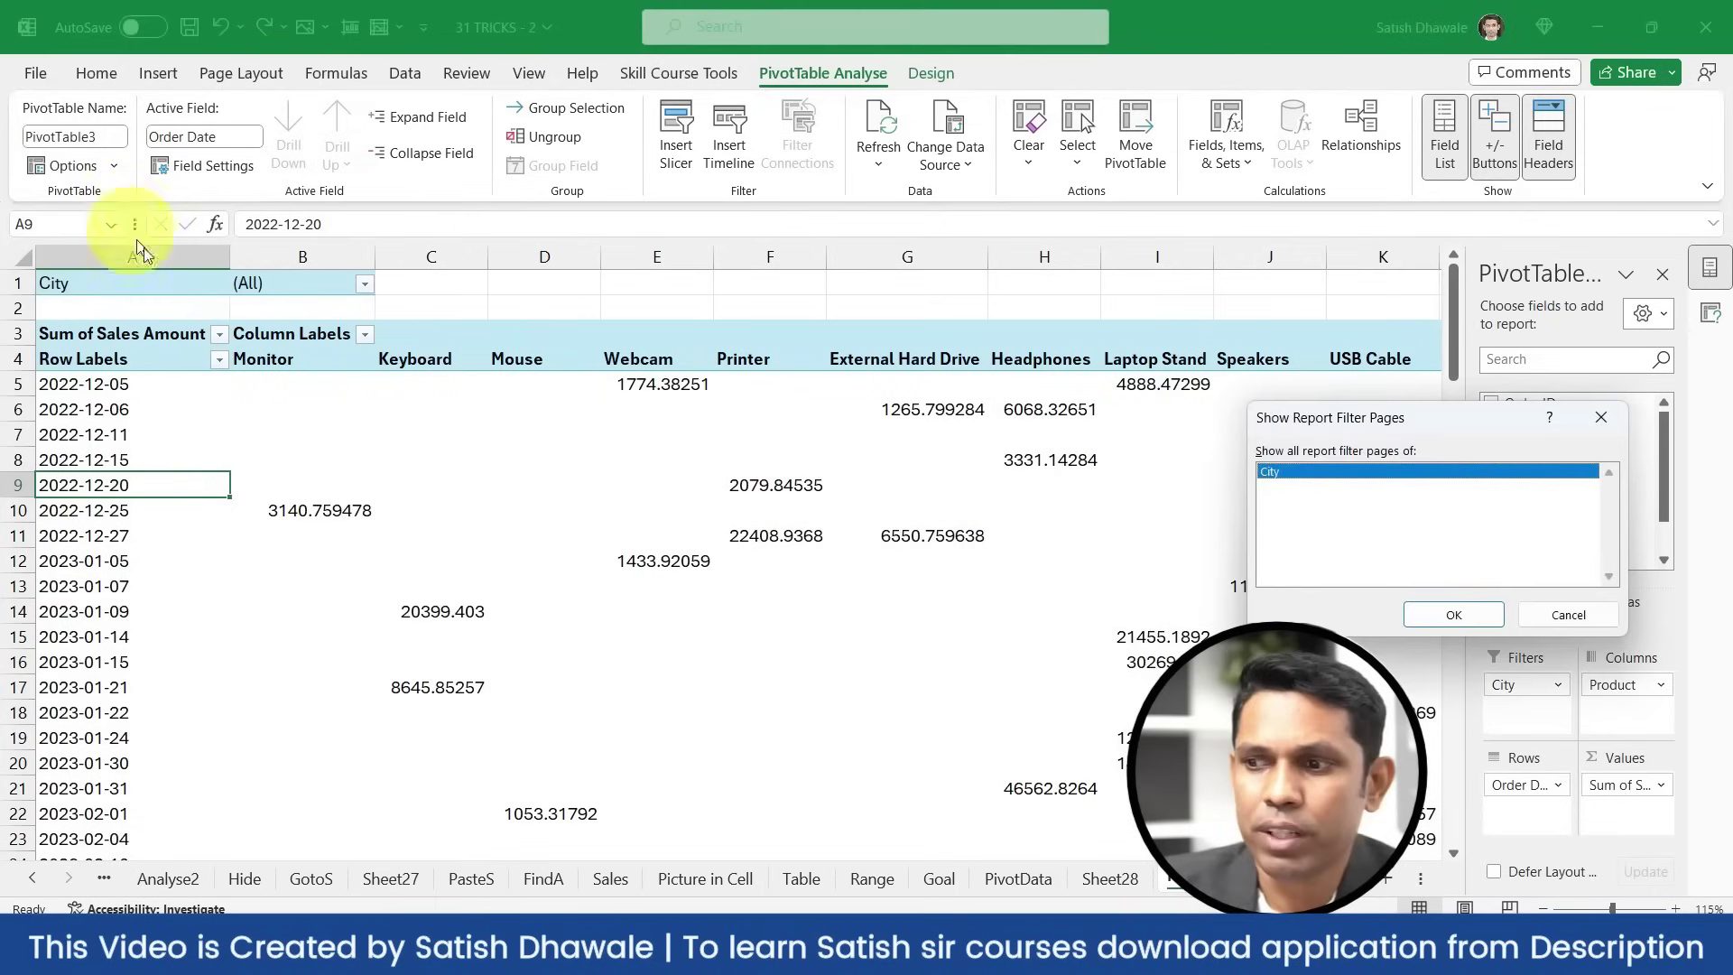
{"action": "left_click", "coordinate": [1454, 615]}
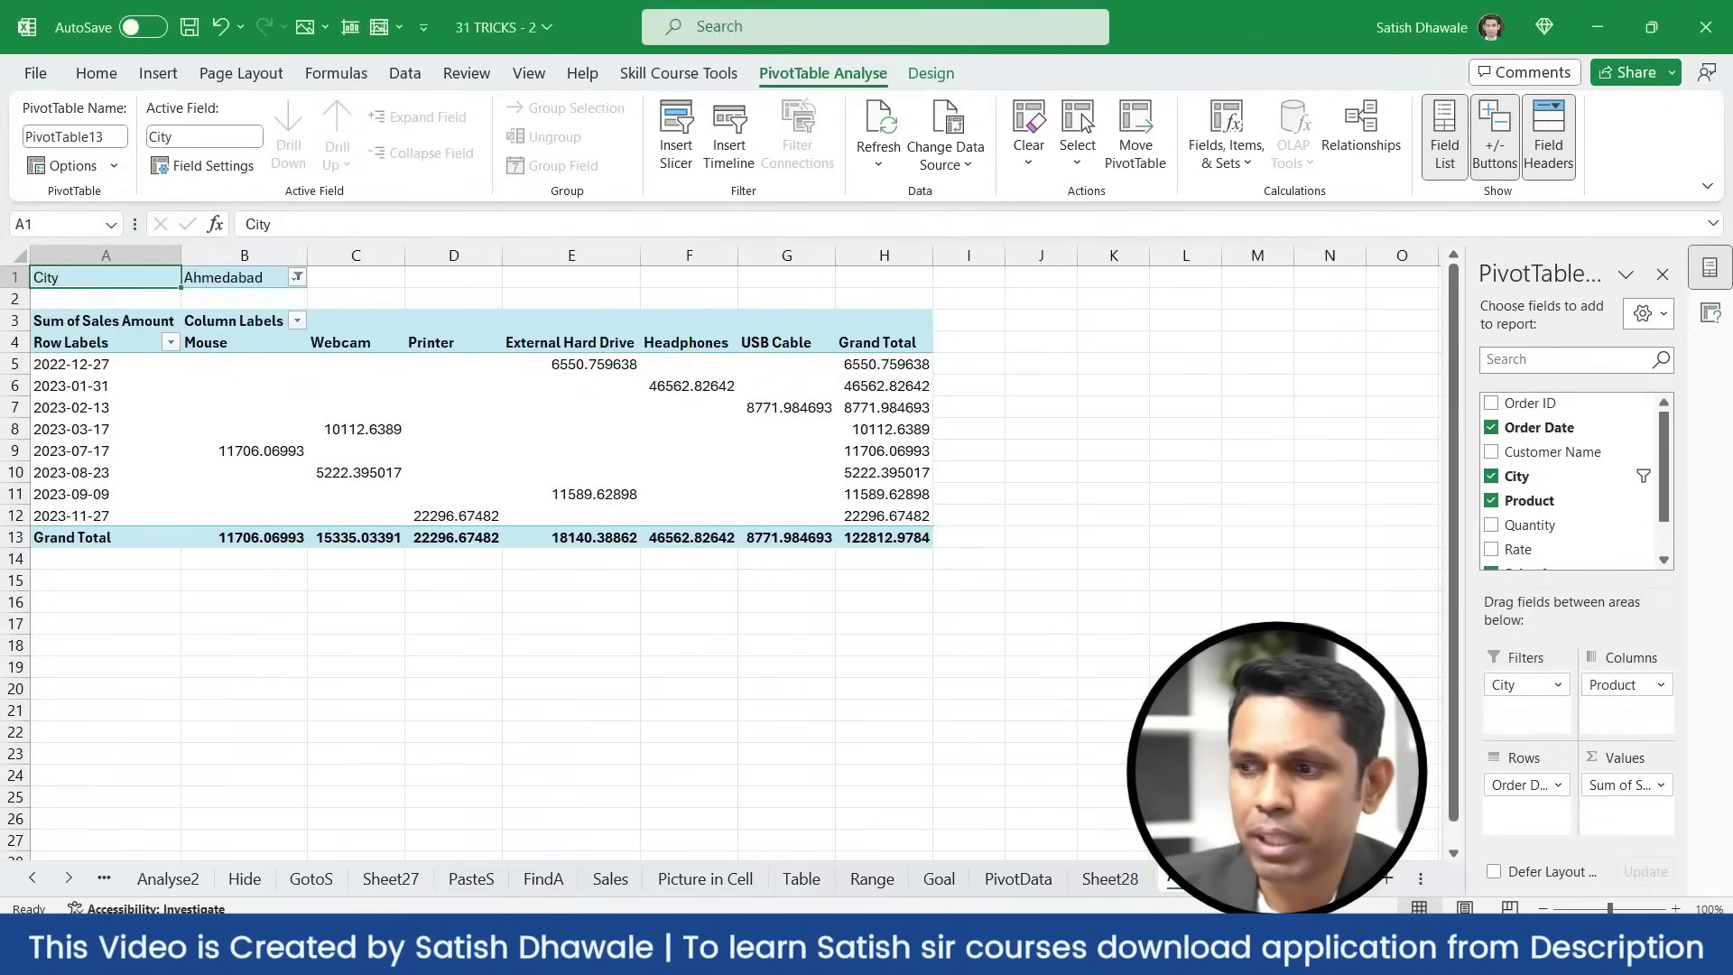